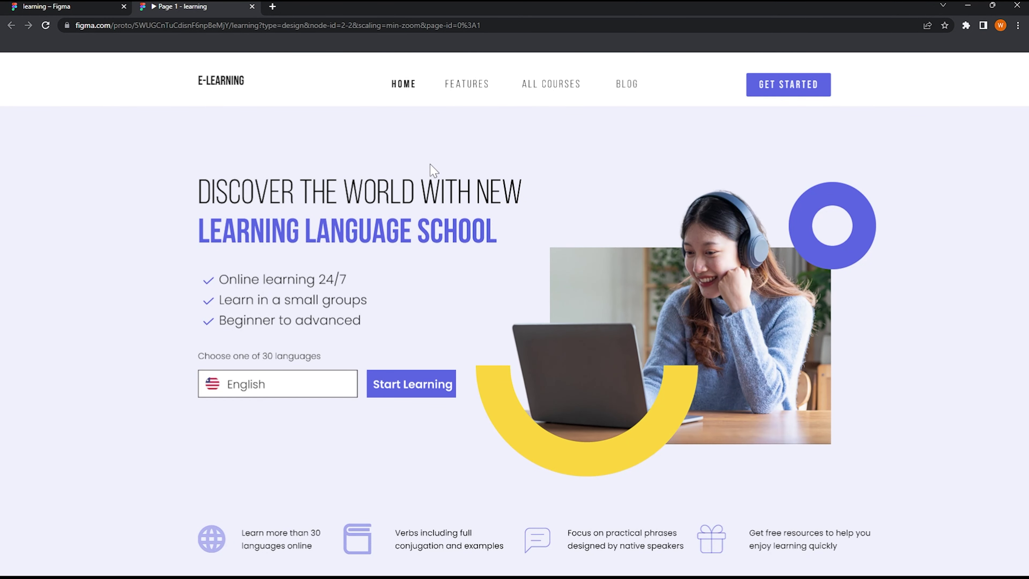
Step: Scroll the landing page preview from the hero past exams, testimonials and FAQ to the footer
scroll(433, 170, down, 5)
scroll(432, 170, down, 3)
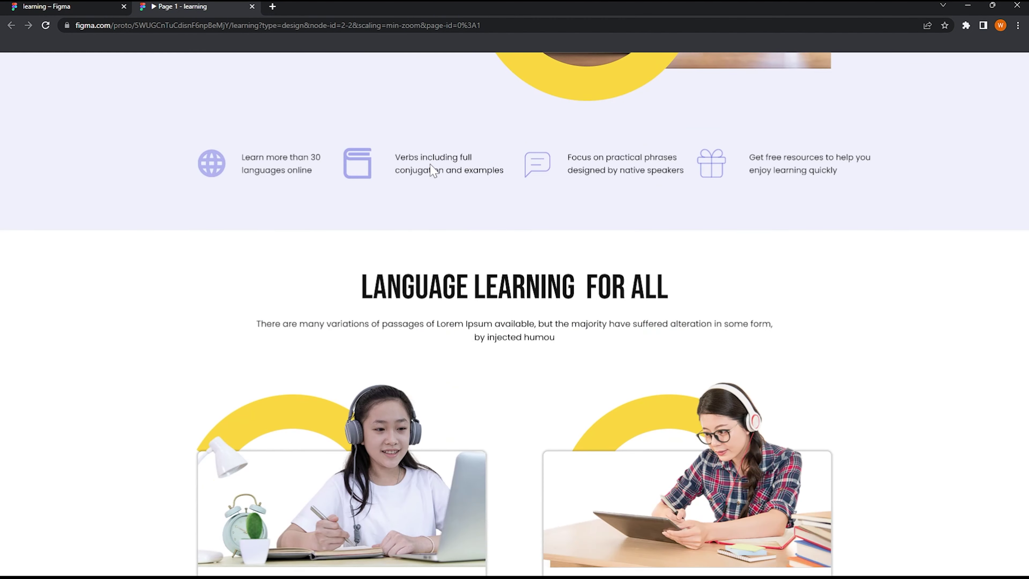
scroll(432, 170, down, 3)
scroll(433, 170, down, 3)
scroll(433, 170, down, 3)
scroll(433, 170, down, 4)
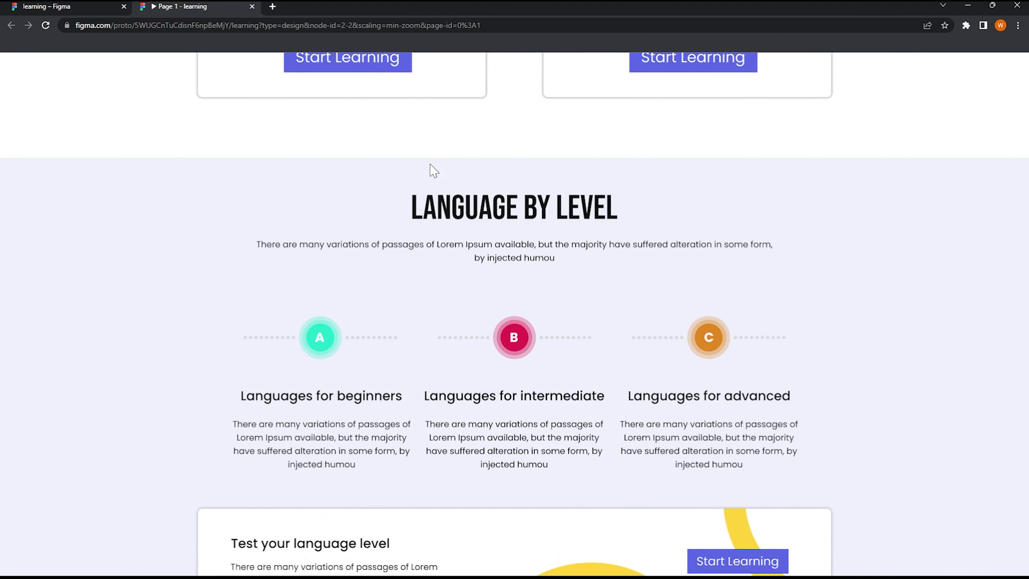
scroll(433, 170, down, 2)
scroll(432, 170, down, 5)
scroll(433, 170, down, 3)
scroll(432, 170, down, 2)
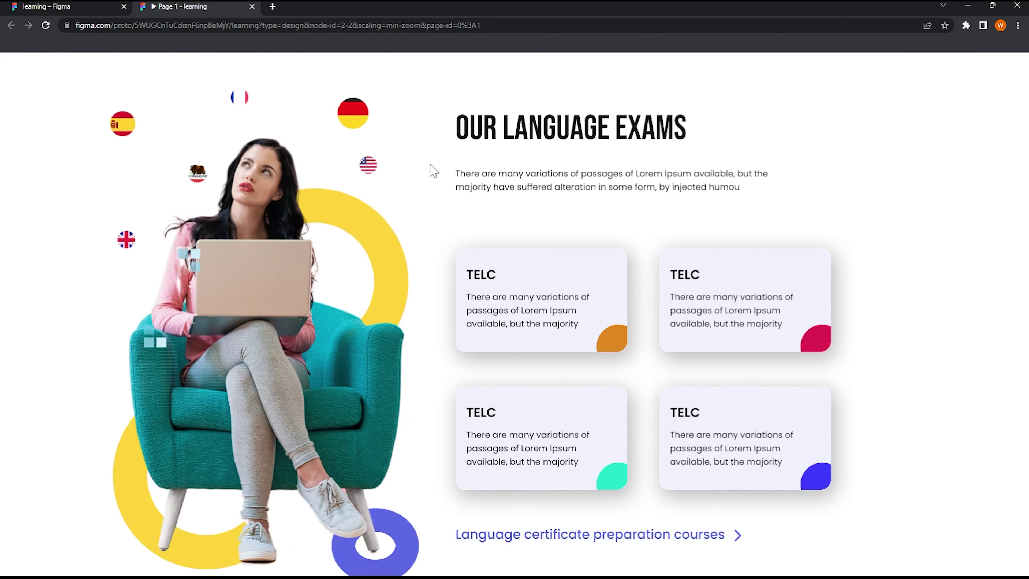
scroll(432, 170, down, 2)
scroll(433, 170, down, 5)
scroll(433, 170, down, 3)
scroll(432, 170, down, 2)
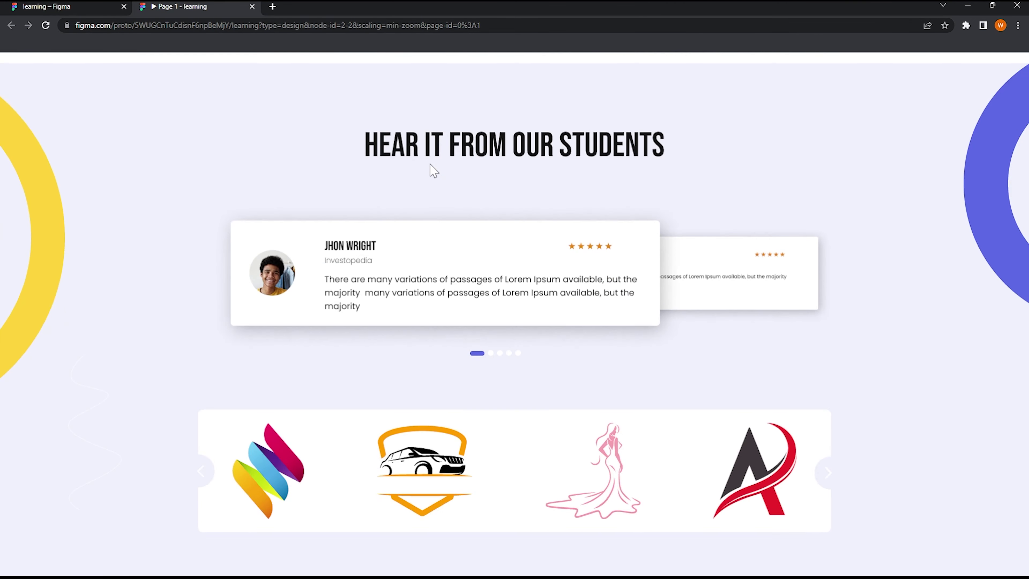
scroll(432, 170, down, 2)
scroll(433, 170, down, 2)
scroll(433, 171, down, 1)
scroll(432, 170, down, 3)
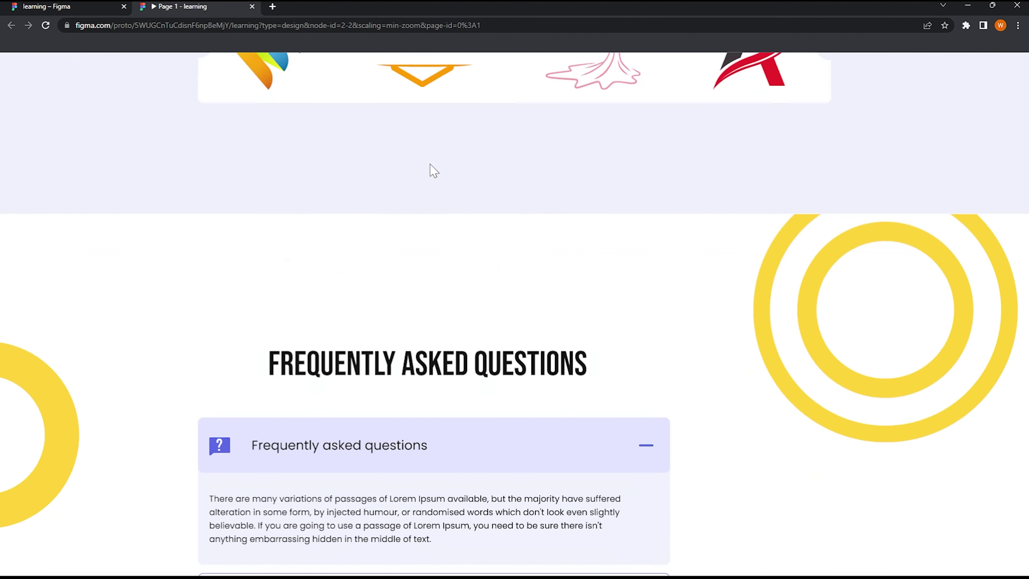
scroll(432, 170, down, 4)
scroll(433, 171, down, 4)
scroll(433, 170, down, 3)
scroll(433, 170, down, 2)
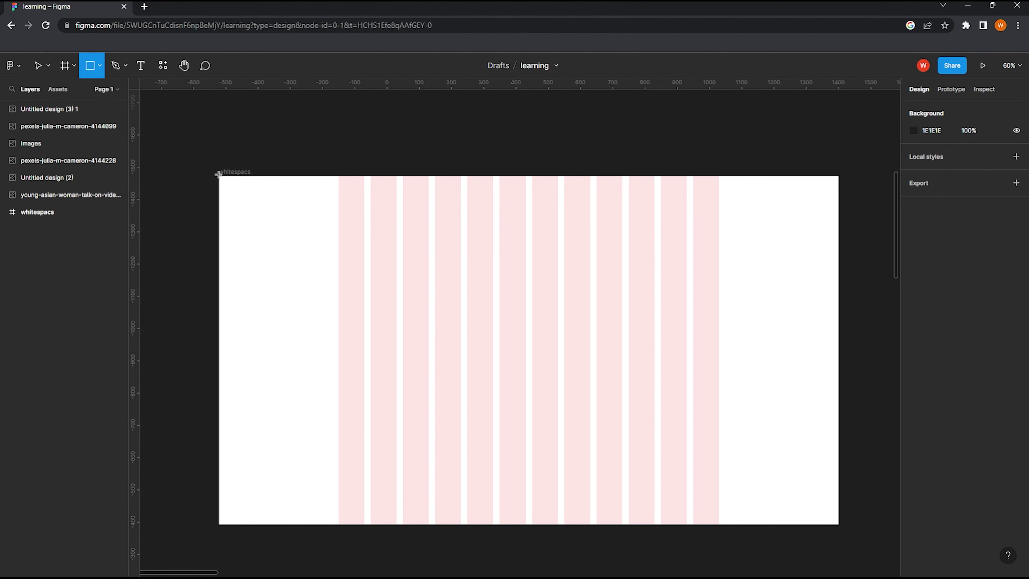
Step: Draw a grey 1920-wide header bar and add an E-LEARNING title at size 24, X370 Y38
drag(218, 174, 838, 209)
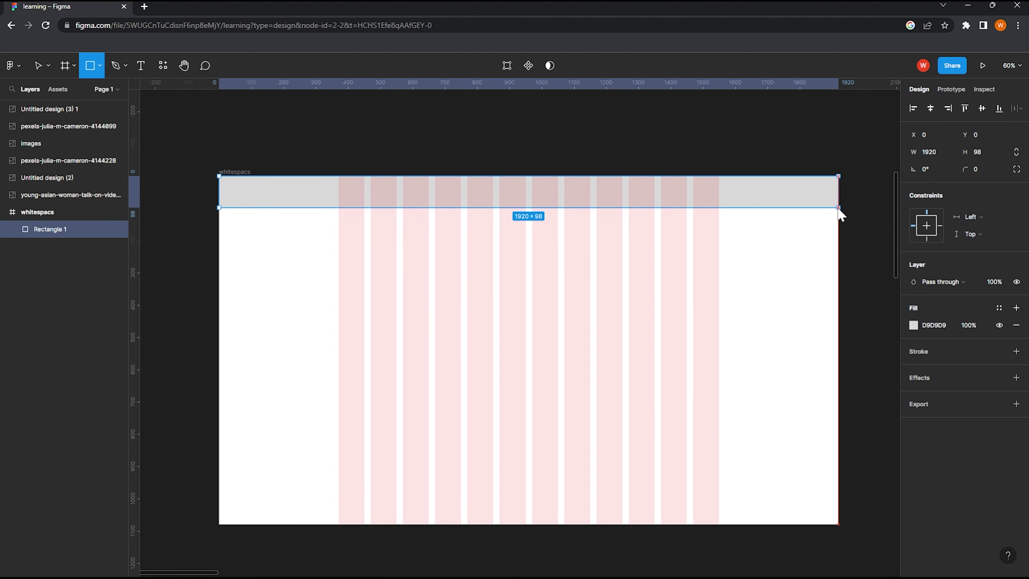
click(409, 240)
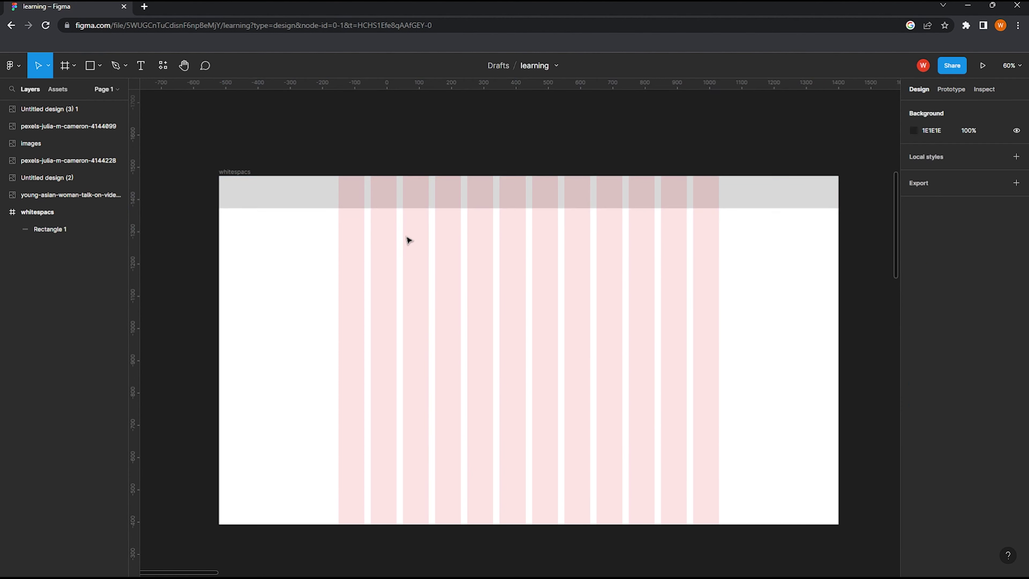
key(t)
click(357, 239)
text(E-Learning)
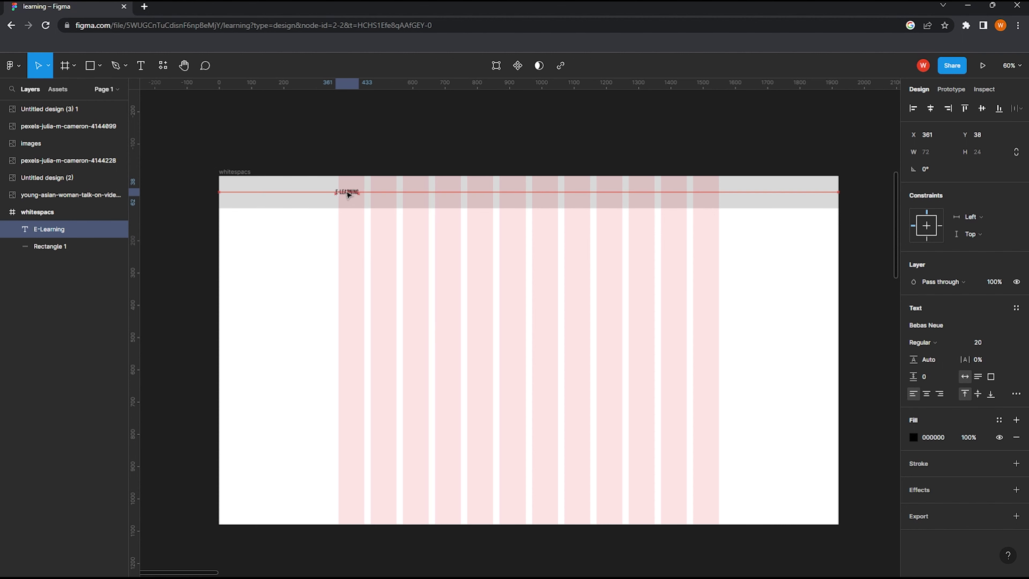
drag(368, 246, 349, 196)
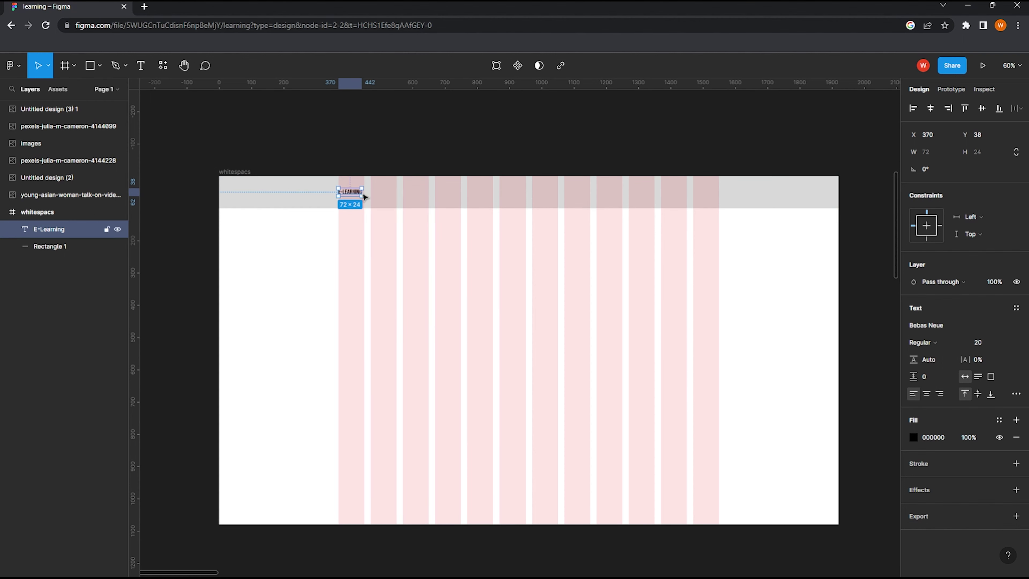
click(1000, 342)
text(24)
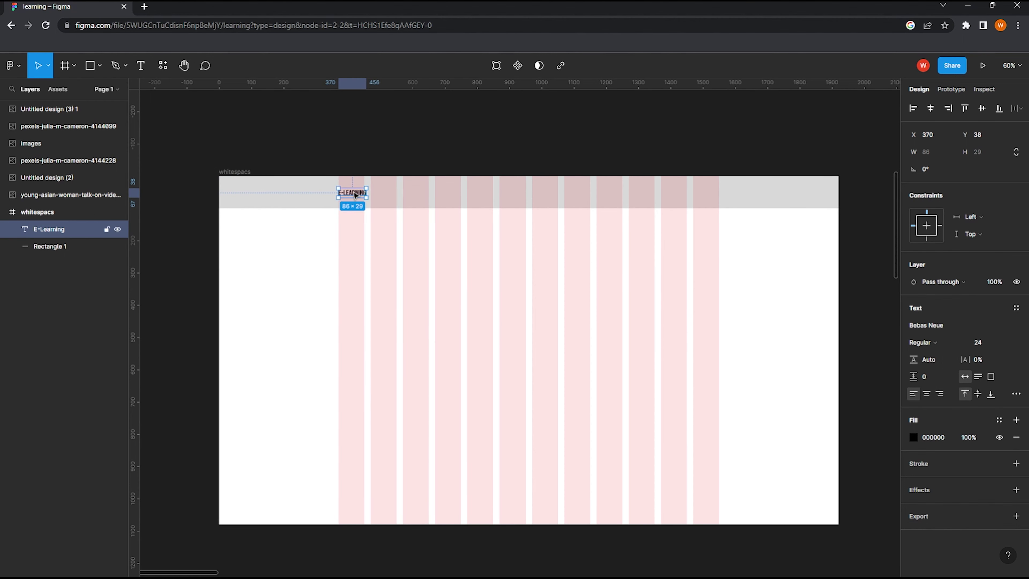
Step: Alt-drag a copy of the E-LEARNING title further right in the header
click(376, 258)
click(353, 197)
drag(353, 197, 508, 197)
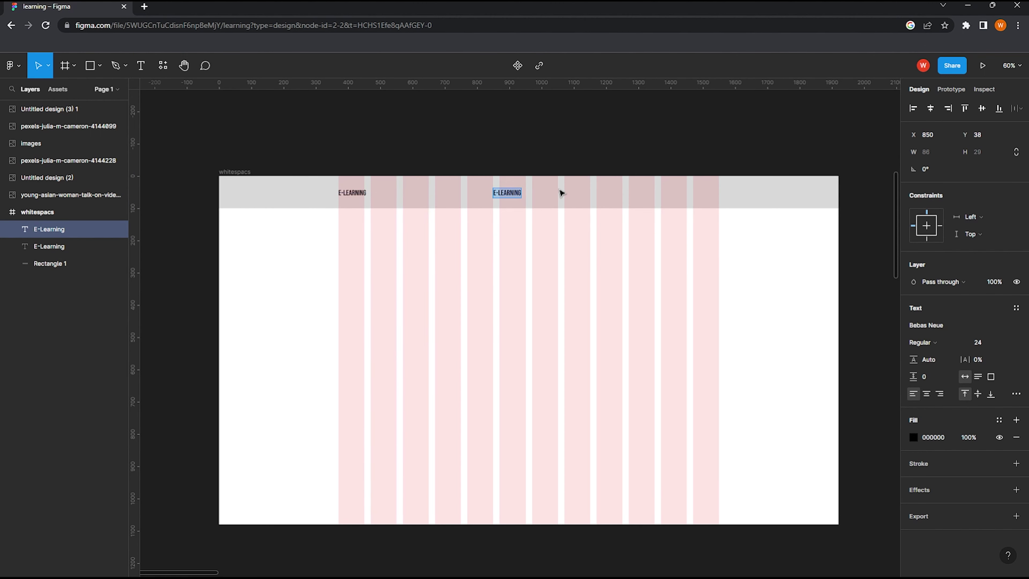
Step: Retype the title copy as HOME and widen its letter spacing to 15%
text(HOME)
click(931, 343)
key(Escape)
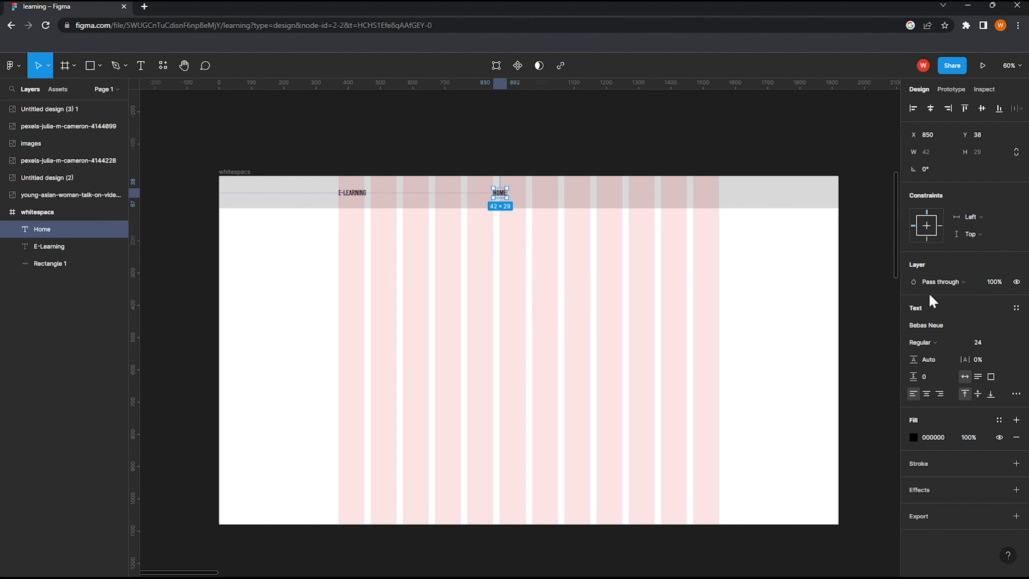
click(953, 331)
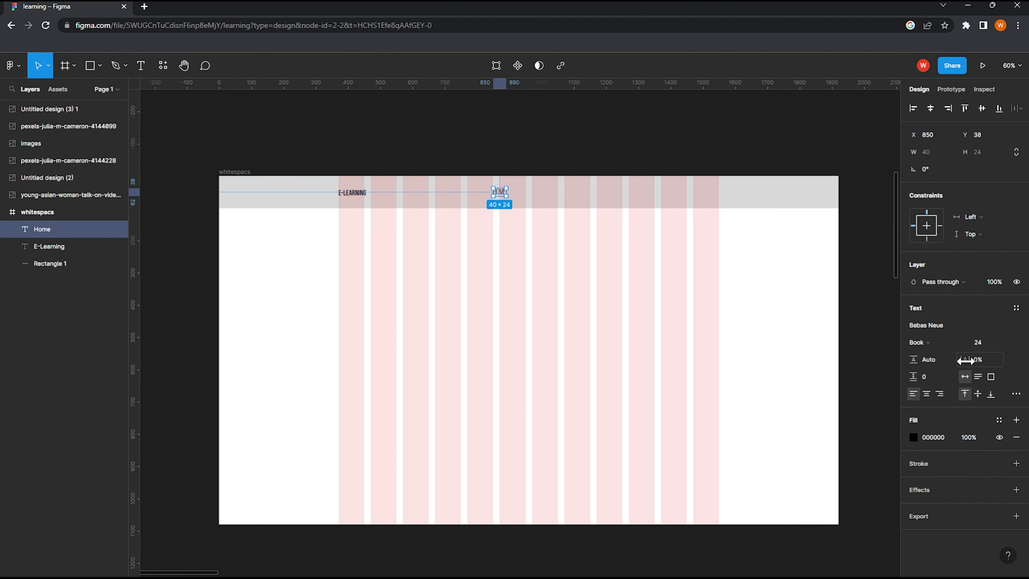
drag(966, 360, 972, 361)
Step: Move HOME left to X 792 and set it to Bold weight
click(932, 343)
click(952, 356)
click(937, 346)
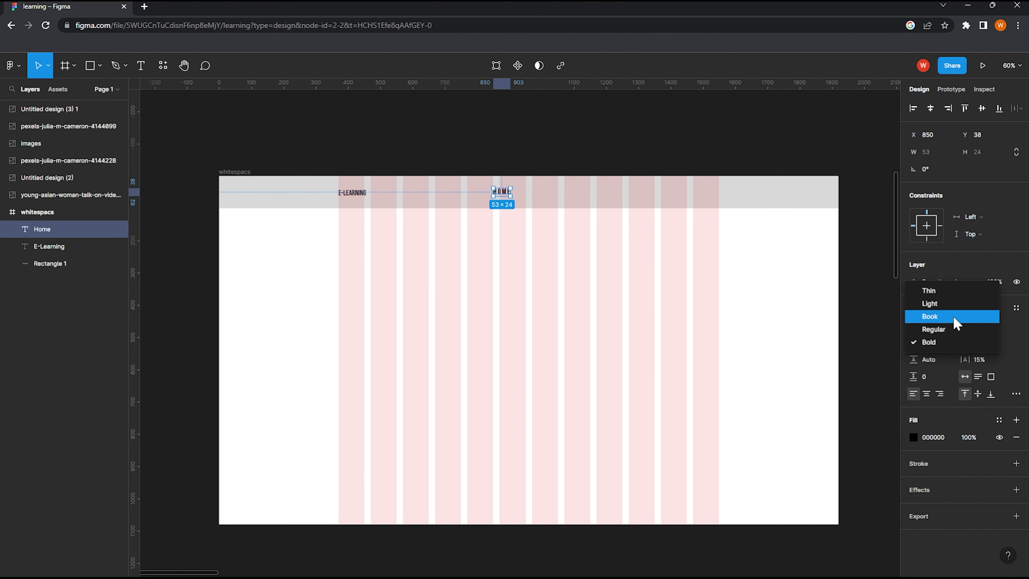
click(950, 329)
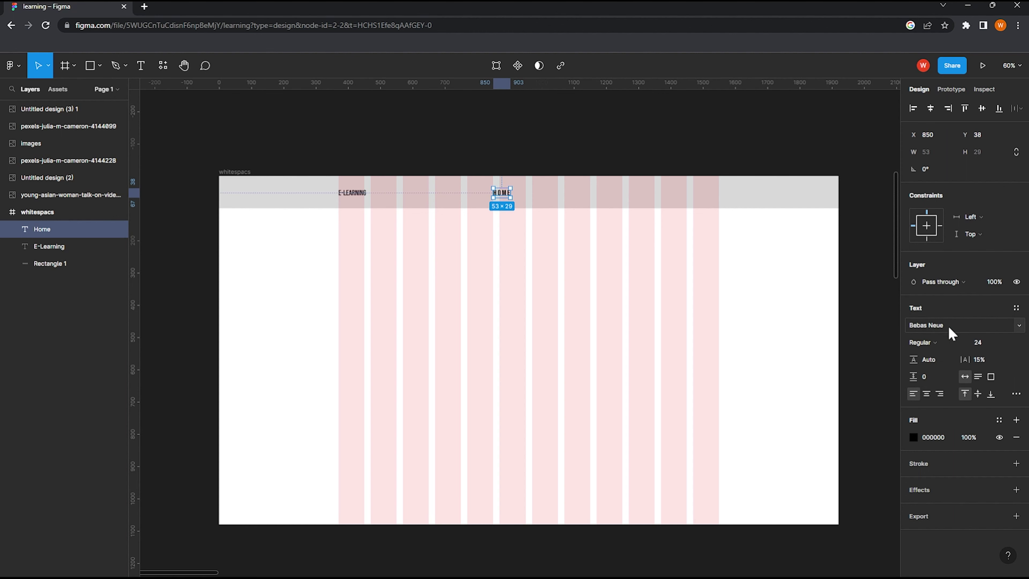
click(939, 341)
click(930, 316)
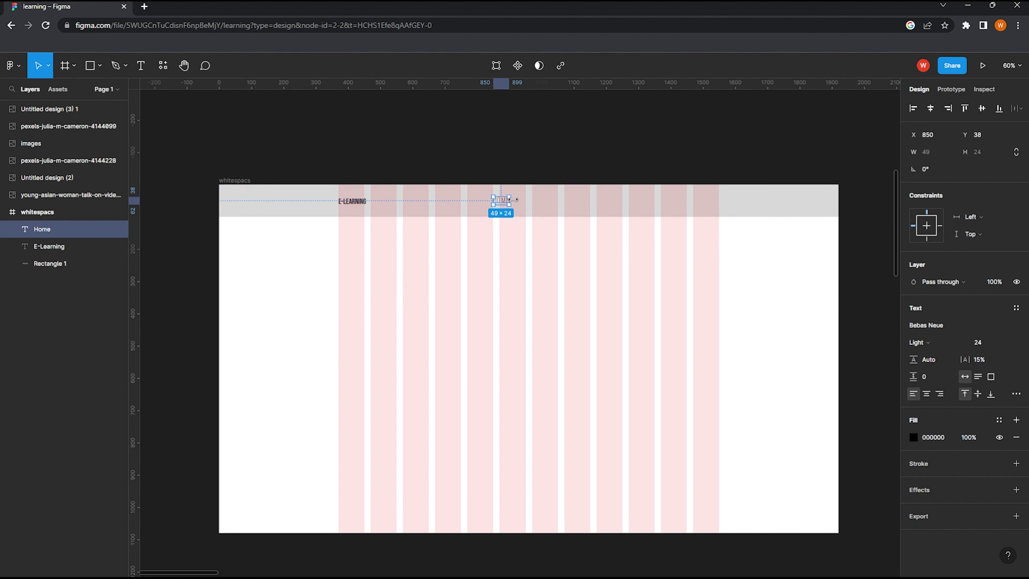
scroll(515, 199, up, 2)
scroll(513, 199, up, 2)
drag(496, 202, 466, 204)
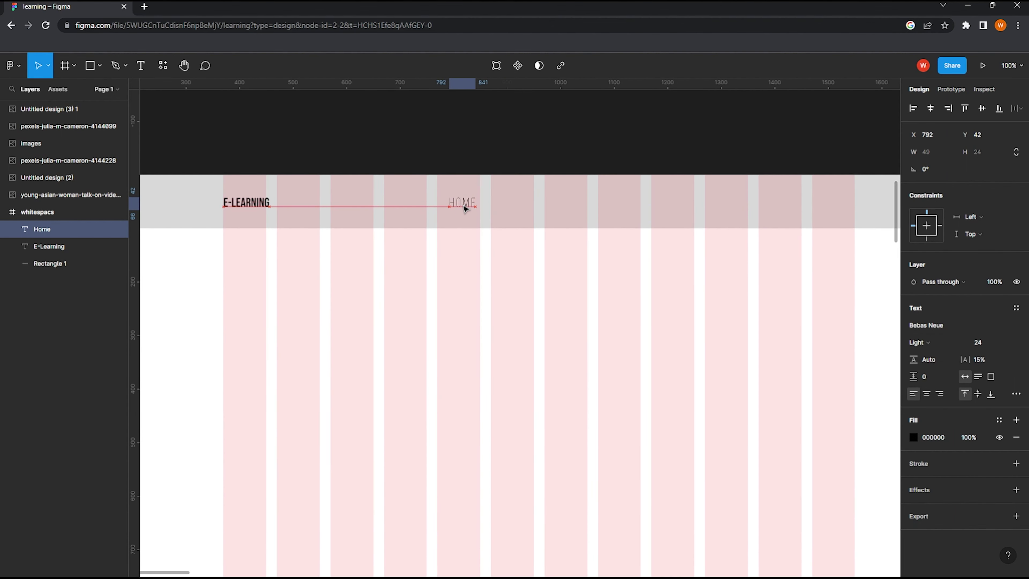
click(931, 342)
click(935, 381)
key(Escape)
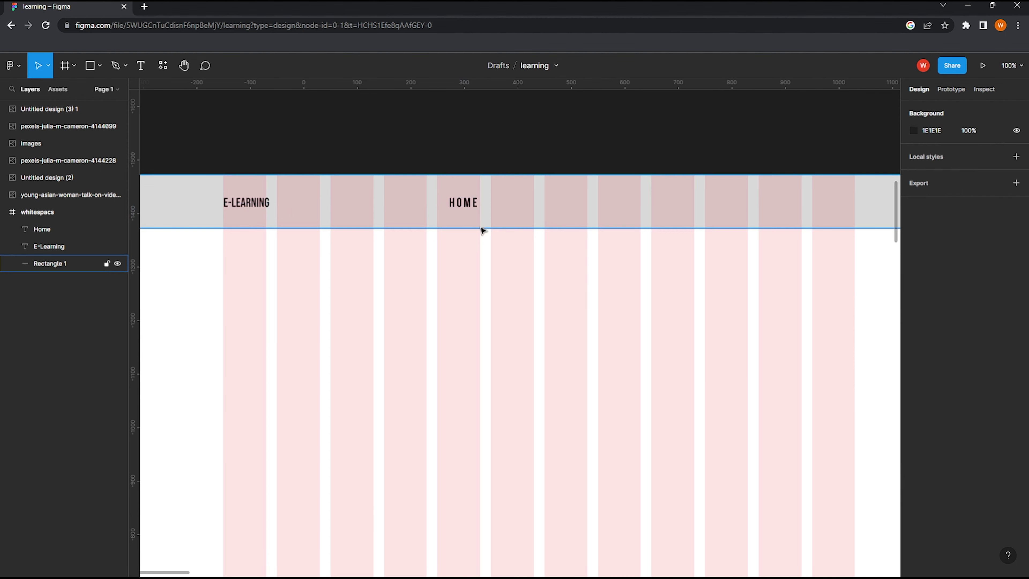
Step: Alt-drag a copy of HOME, retype it FEATURES and set it to Book weight
drag(468, 204, 553, 206)
double_click(551, 204)
text(F)
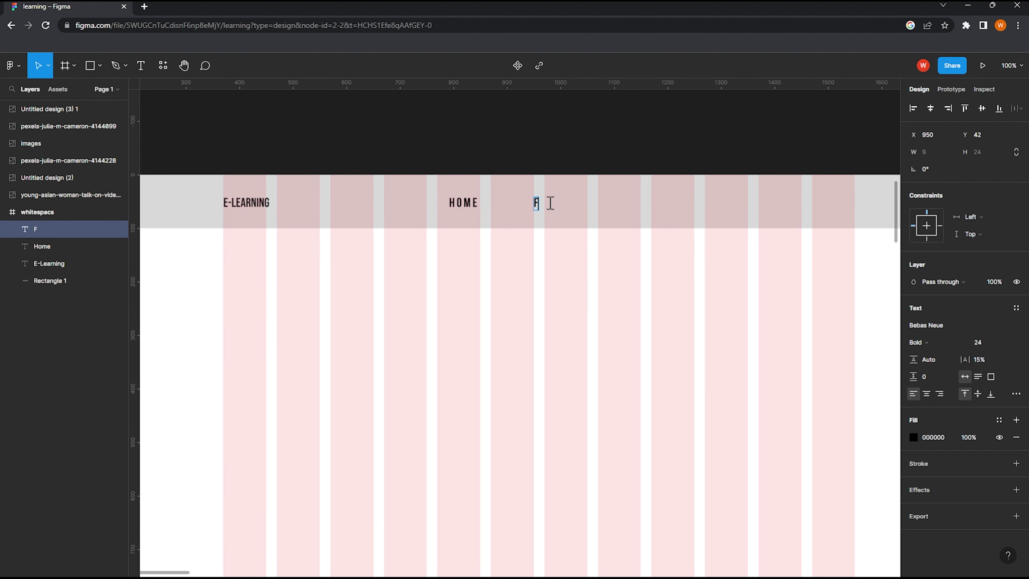
text(eatures)
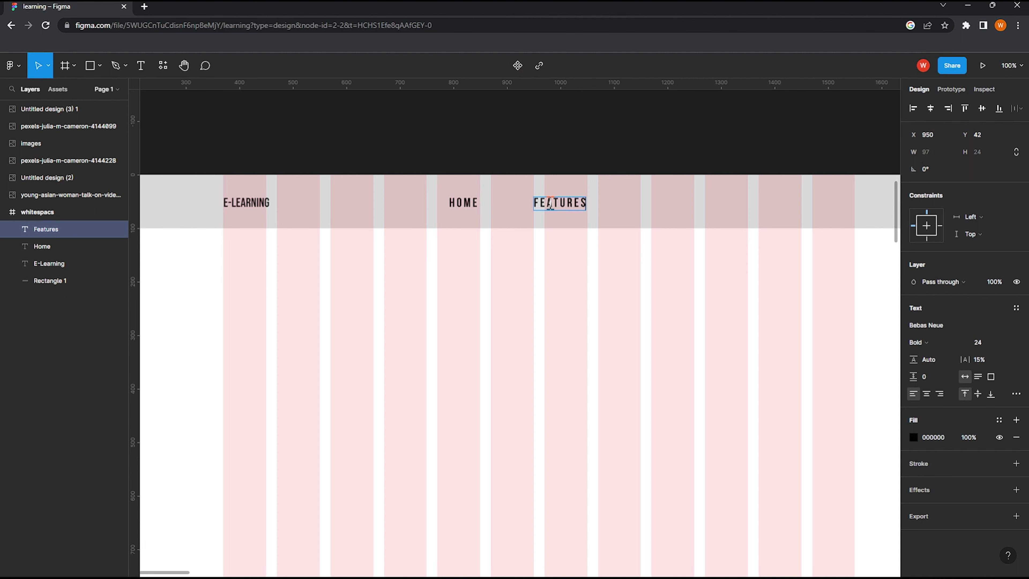
key(Escape)
click(918, 342)
click(939, 319)
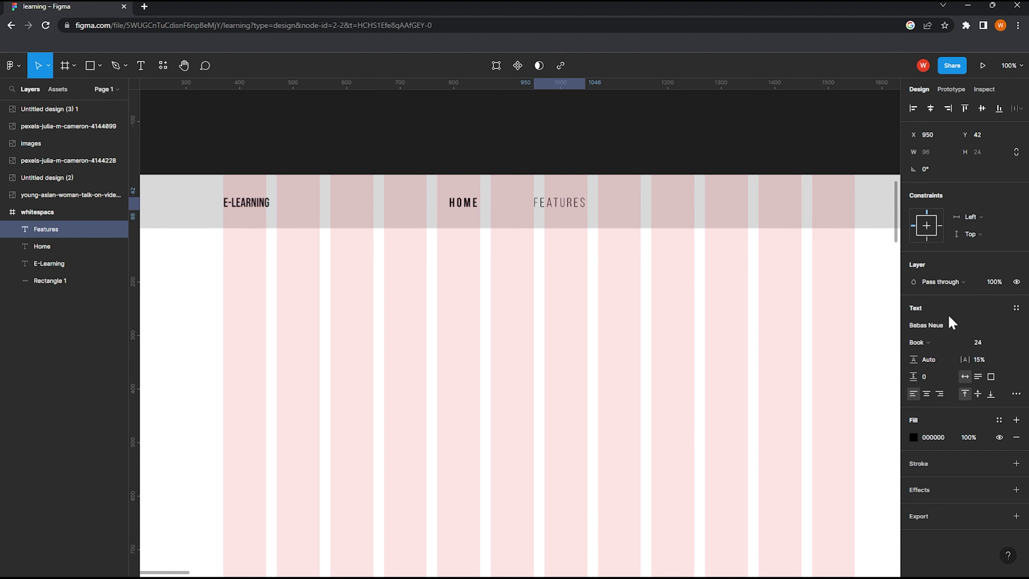
Step: Add ALL COURSES and BLOG copies further right along the header
drag(570, 208, 643, 205)
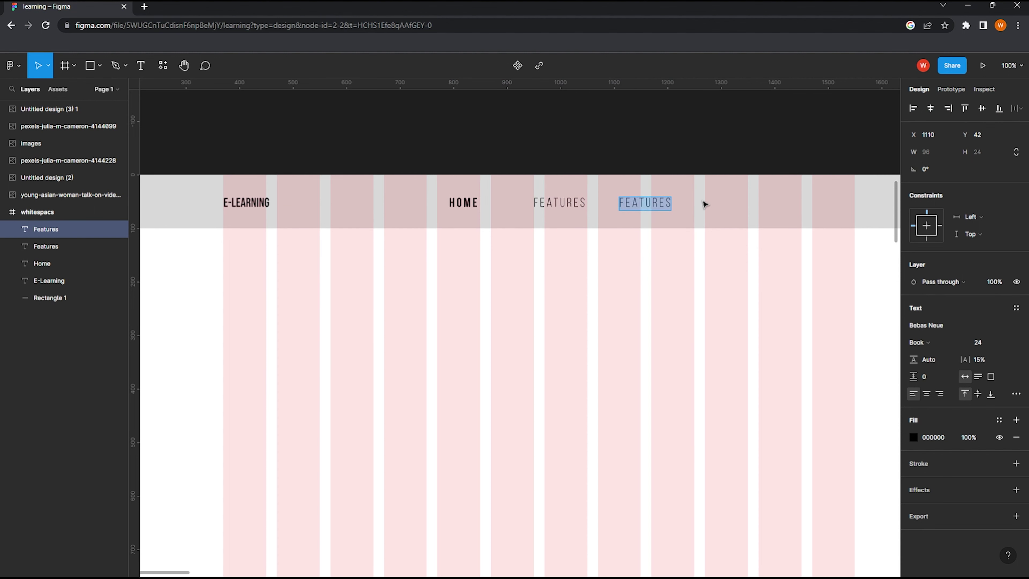
text(All c)
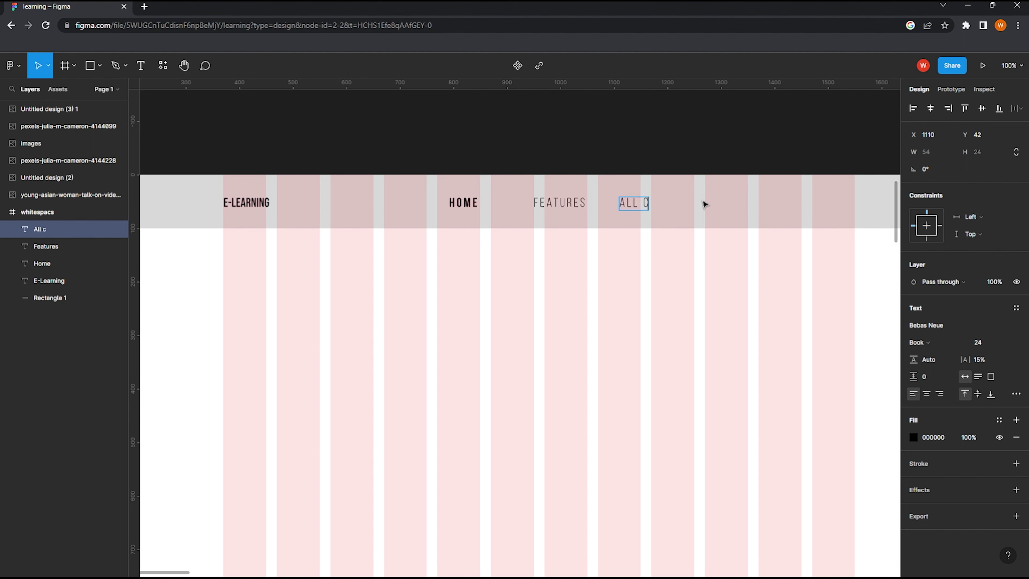
text(s)
text(es)
key(Escape)
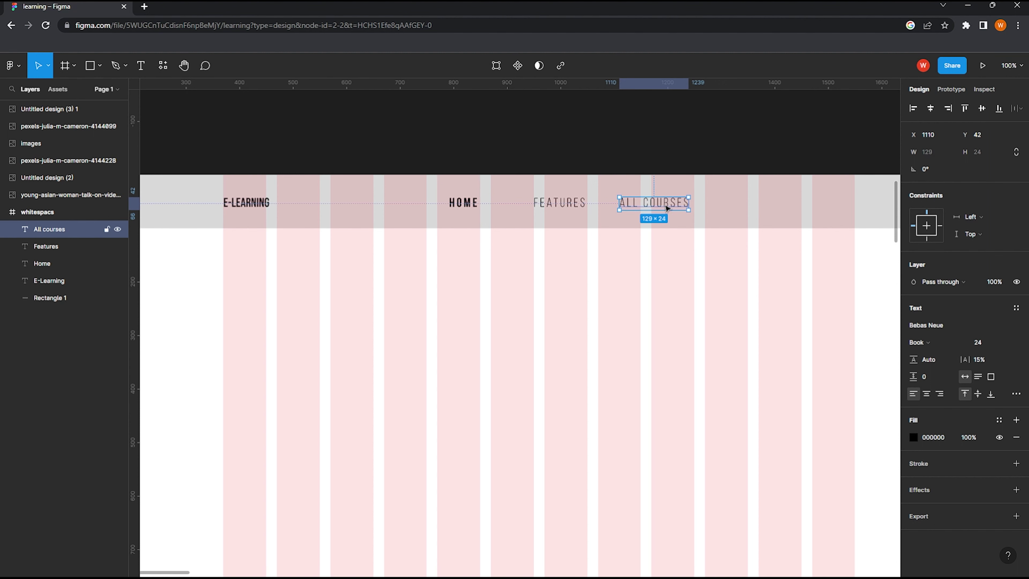
drag(648, 208, 725, 208)
double_click(786, 196)
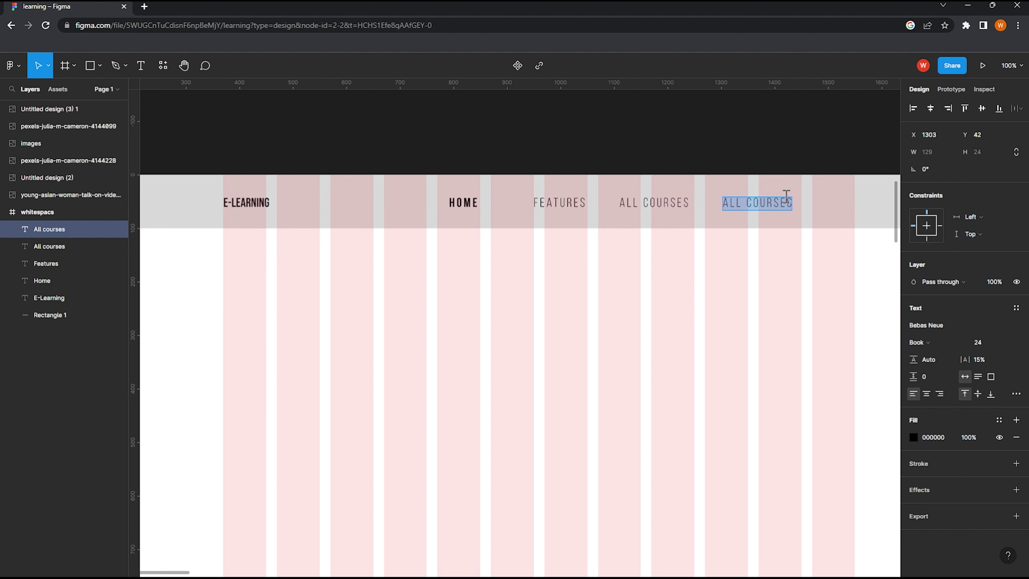
text(B)
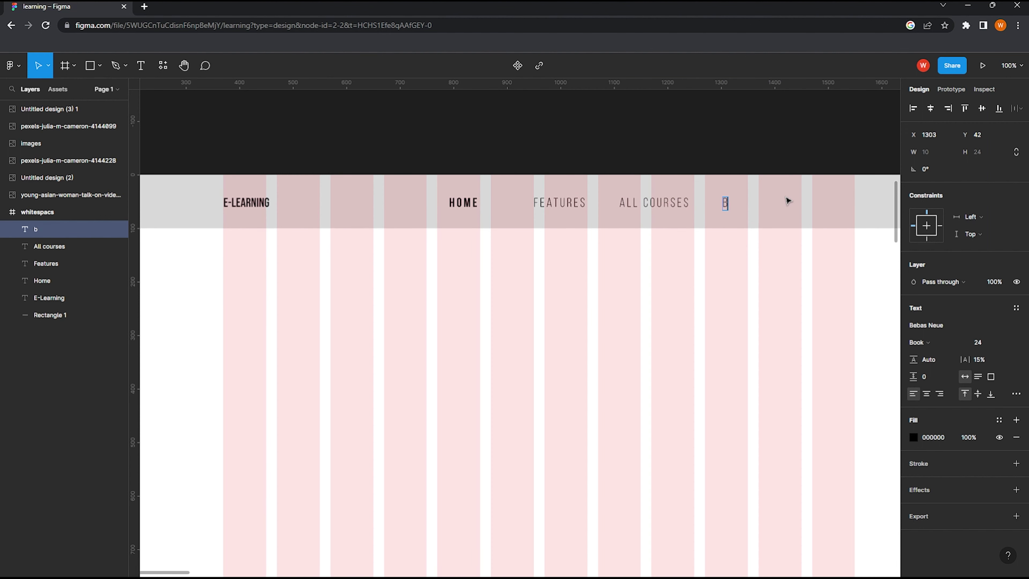
text(log)
key(Escape)
scroll(614, 248, down, 5)
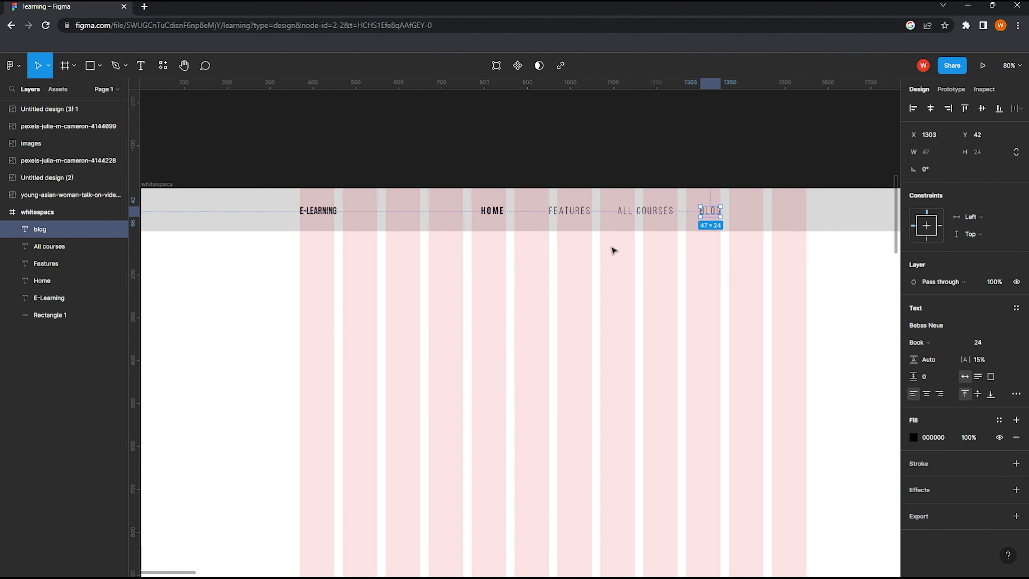
Step: Select the four header links and set their item spacing to 48
shift+click(94, 280)
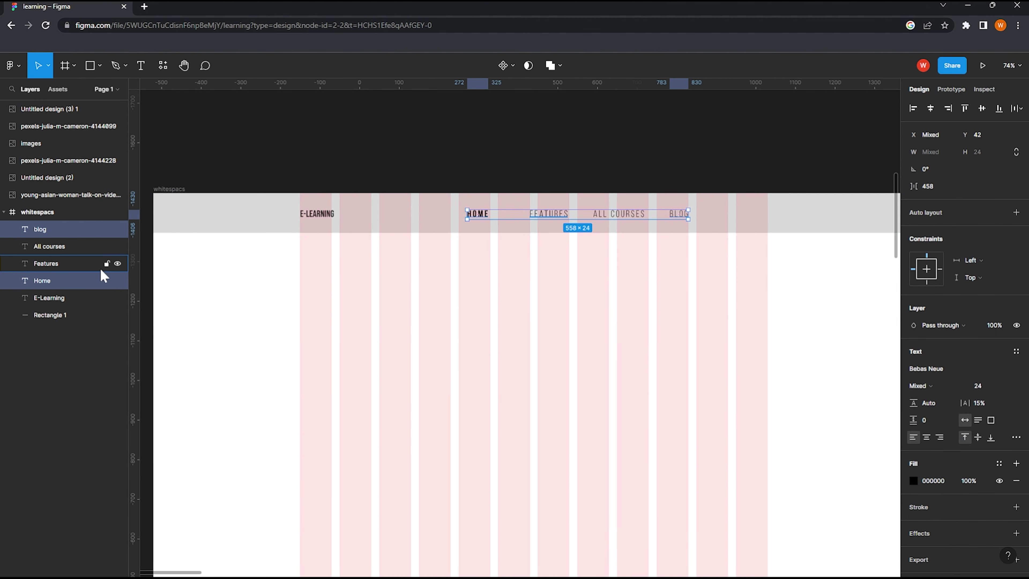
click(69, 236)
shift+click(45, 280)
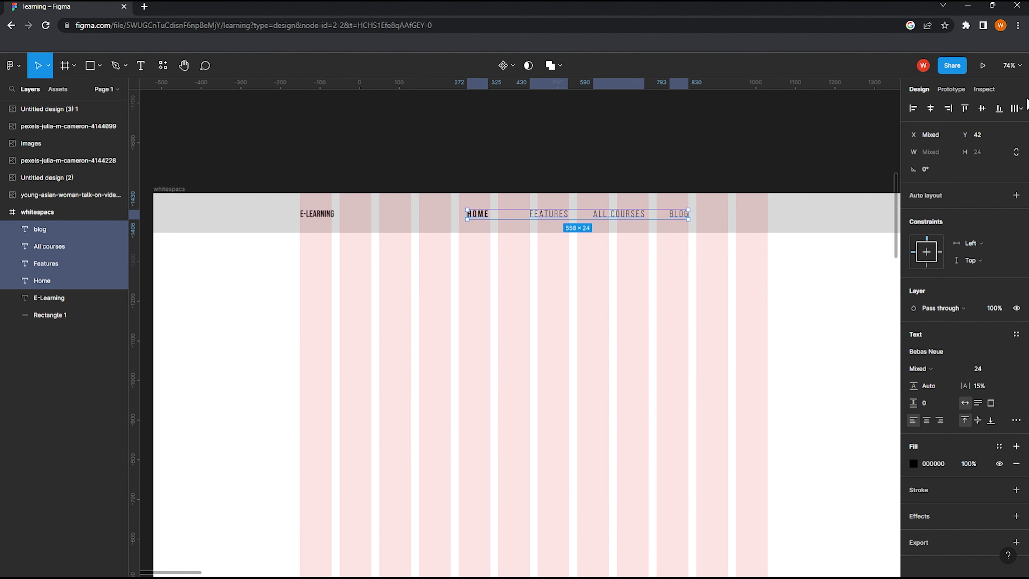
click(1020, 108)
click(937, 150)
click(1021, 108)
click(931, 154)
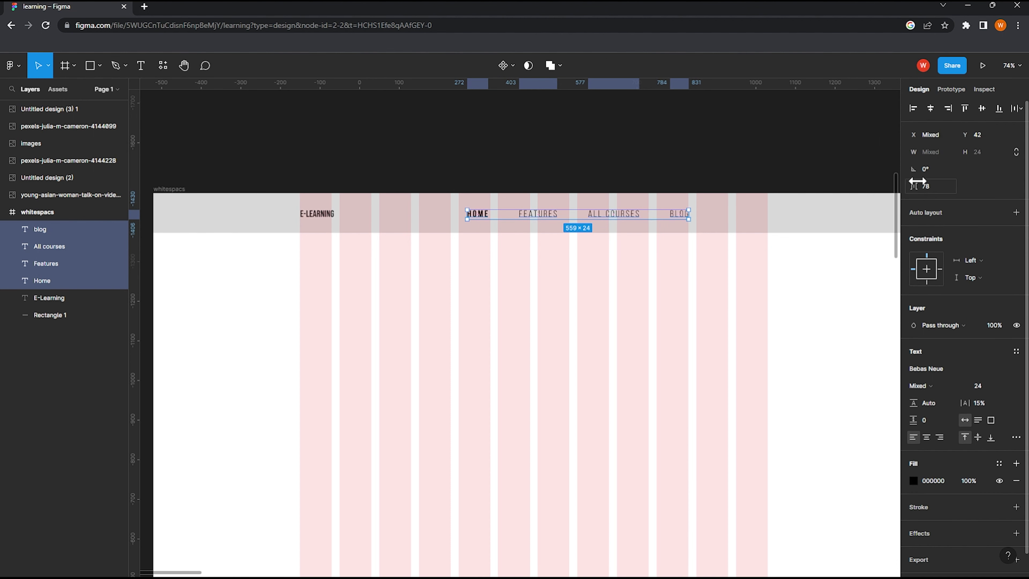
drag(913, 186, 882, 195)
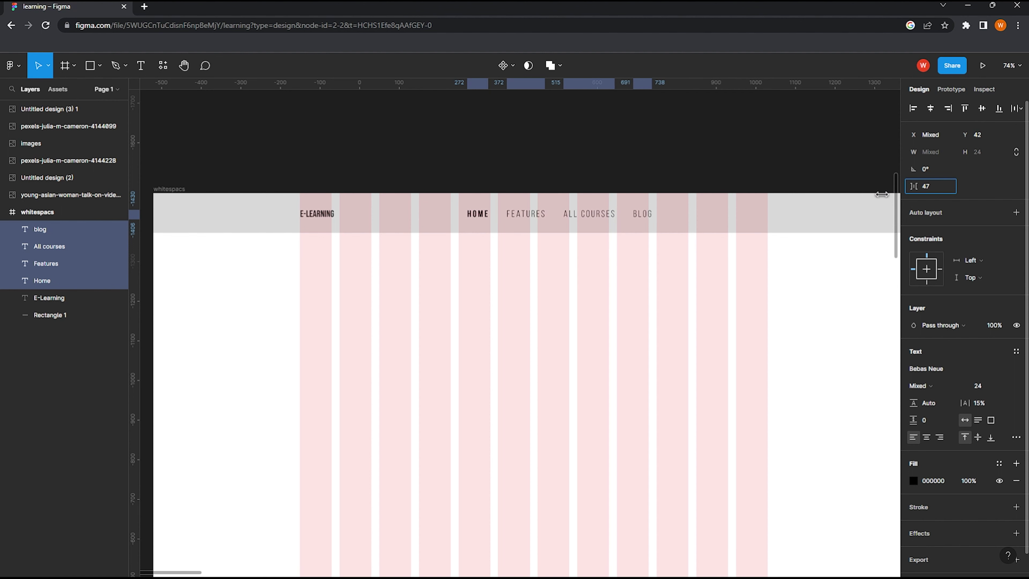
Step: Shift the header links left toward the E-LEARNING logo at font size 20
click(557, 222)
key(ctrl+z)
drag(575, 216, 553, 216)
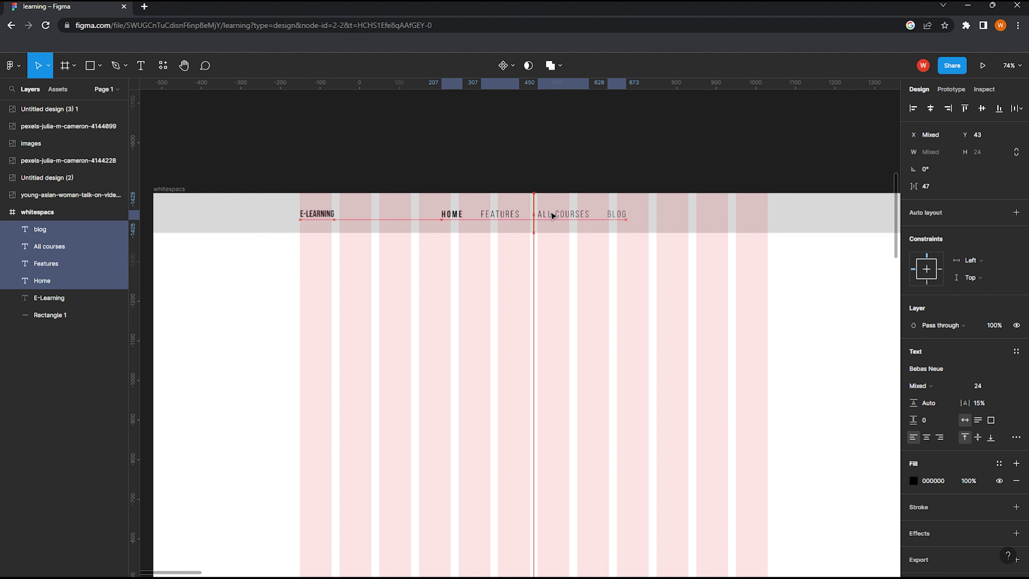
click(990, 385)
text(20)
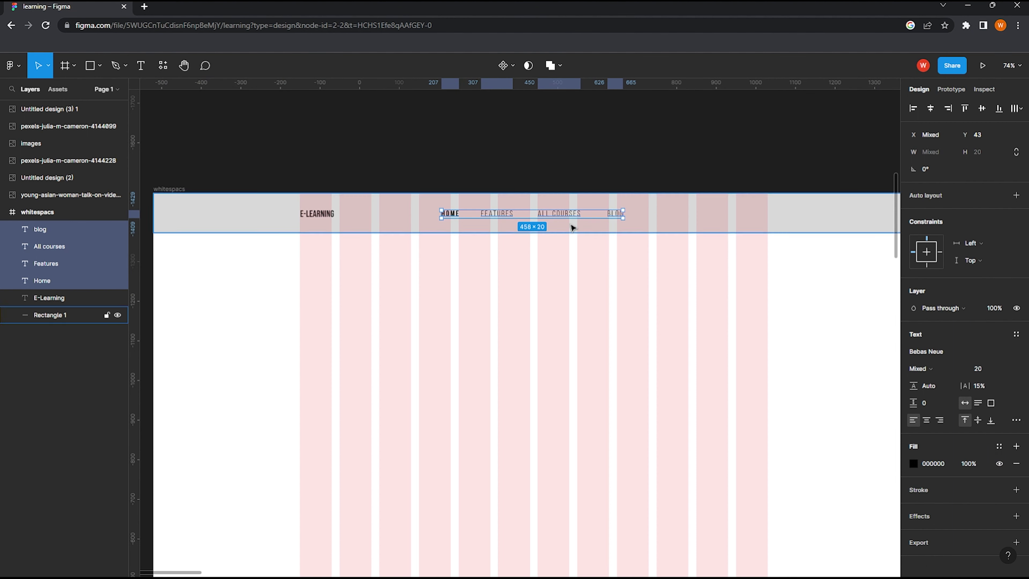
drag(566, 218, 568, 220)
click(606, 255)
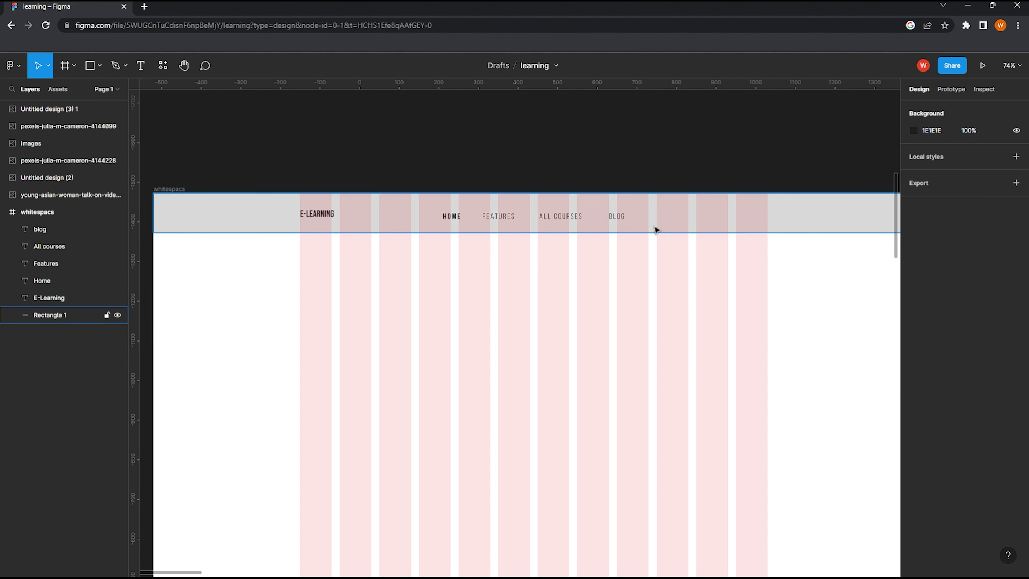
Step: Duplicate BLOG to the header's right end and retype it GET STARTED
click(505, 218)
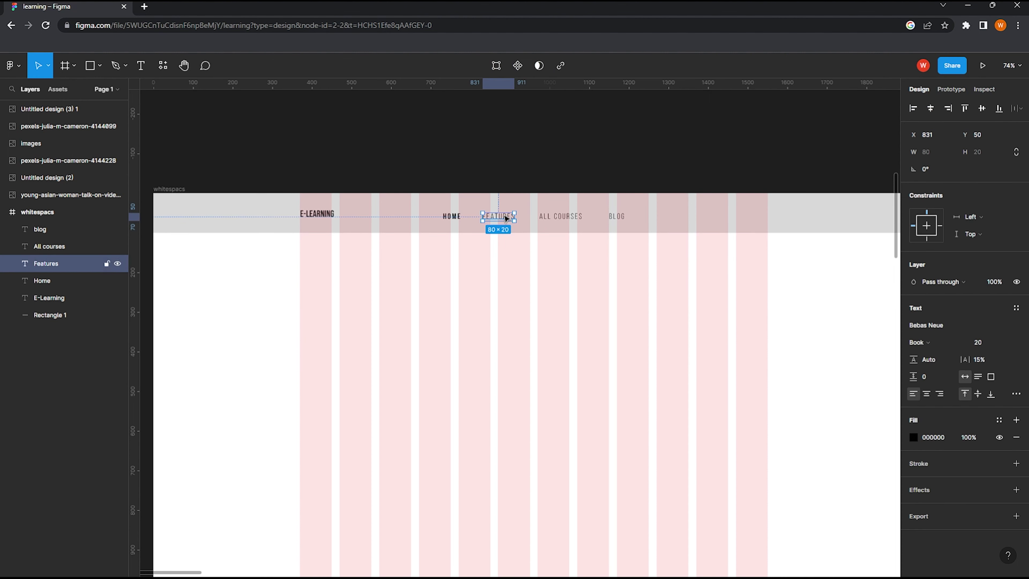
click(614, 219)
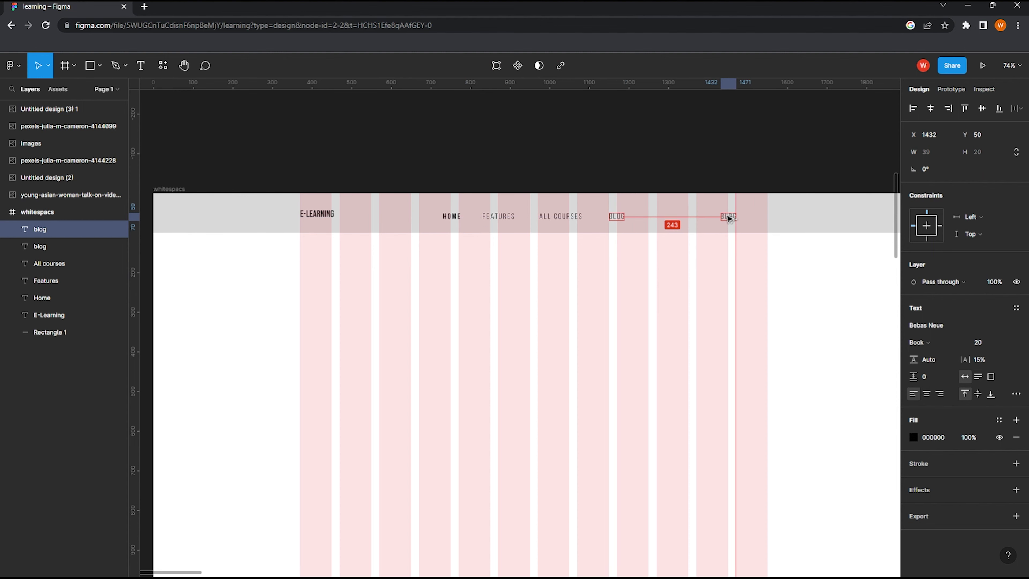
alt+drag(614, 219, 728, 218)
double_click(729, 216)
text(A)
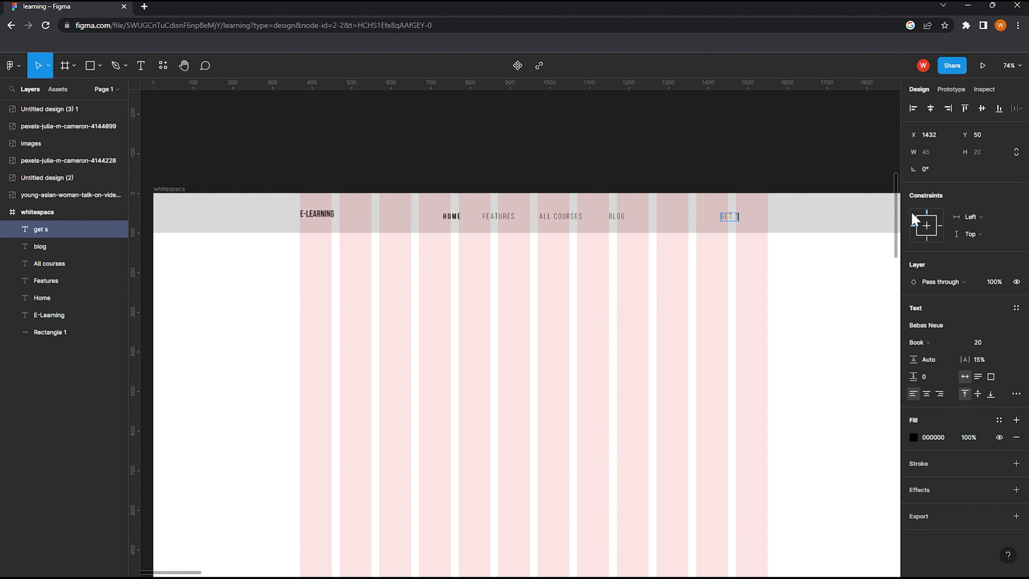
text(tarted)
key(Escape)
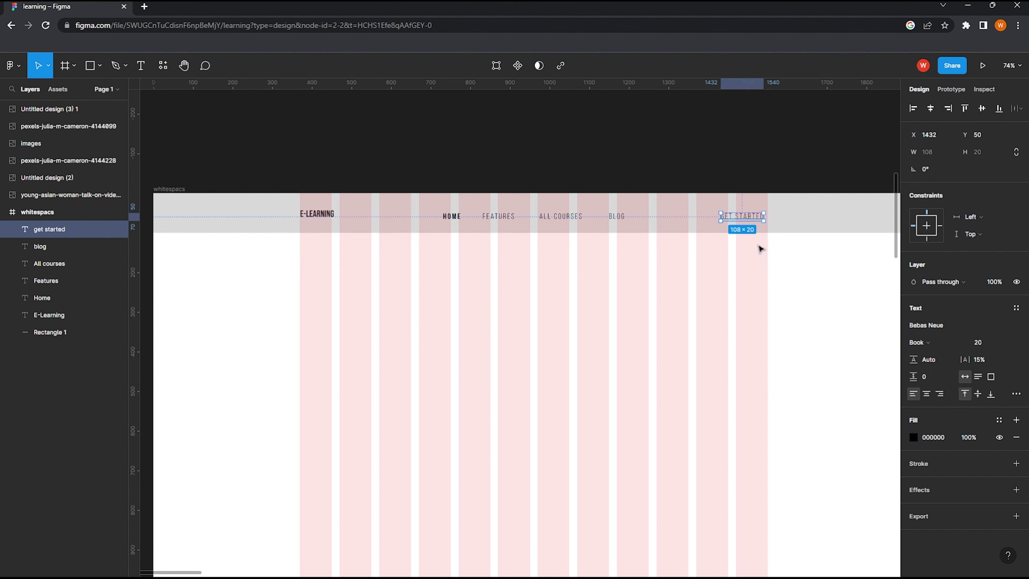
Step: Draw a 158×44 rectangle around GET STARTED and move it behind the text in Layers
key(r)
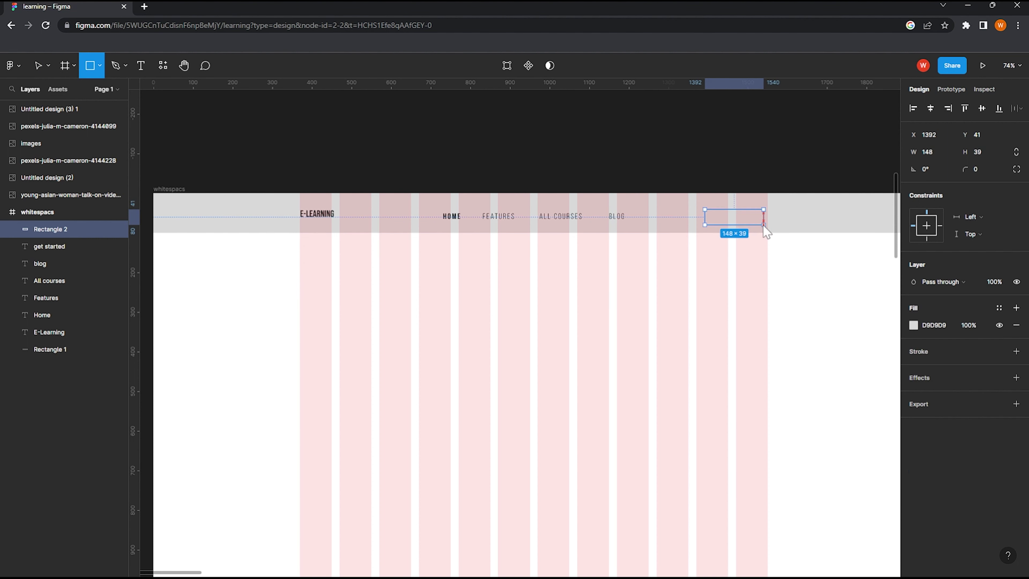
drag(705, 210, 767, 227)
drag(95, 231, 95, 254)
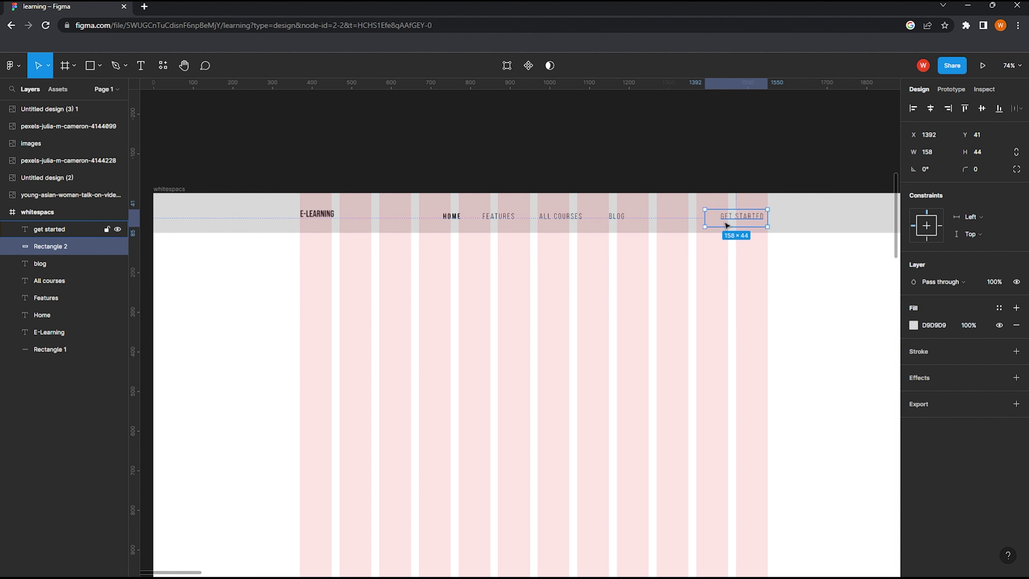
Step: Fill the button rectangle with purple 5C6AE7
scroll(776, 255, up, 3)
scroll(758, 248, up, 2)
click(699, 221)
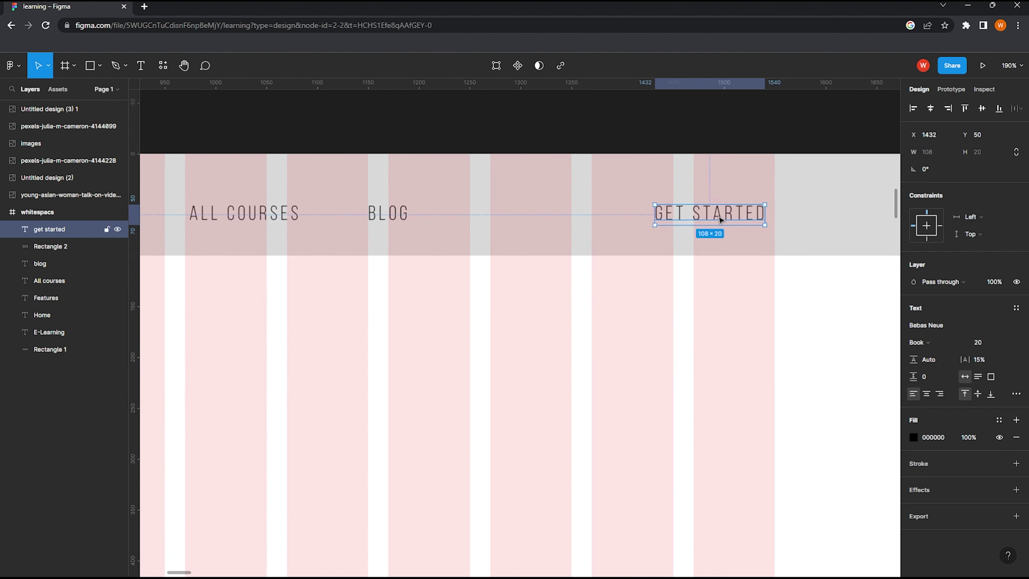
click(765, 233)
click(913, 325)
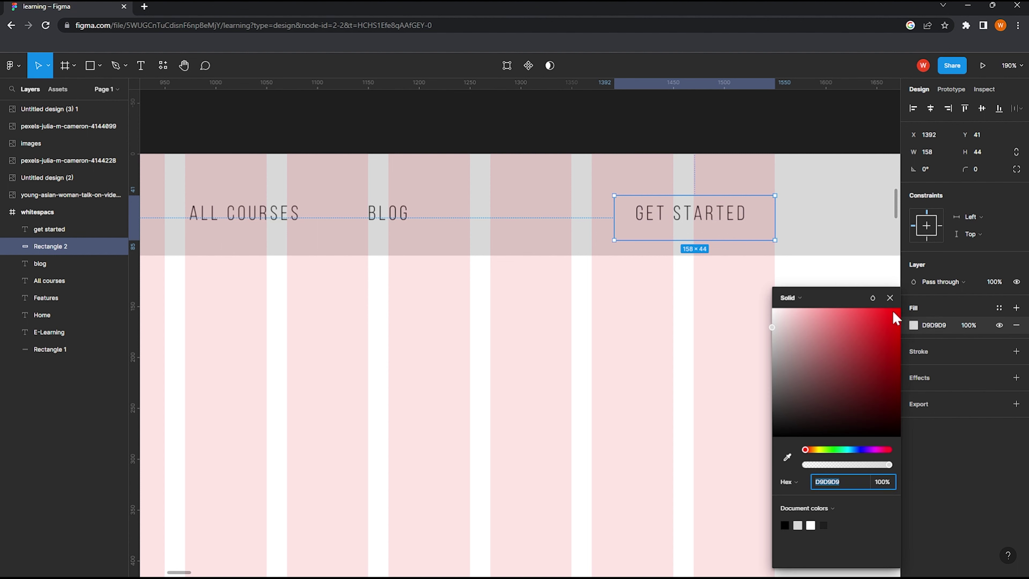
click(859, 450)
click(821, 339)
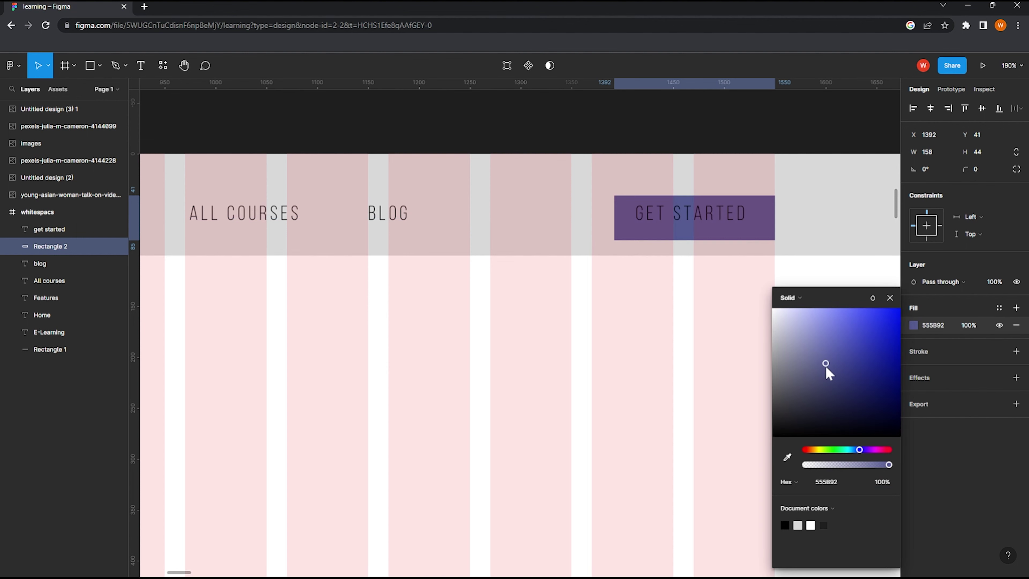
click(849, 321)
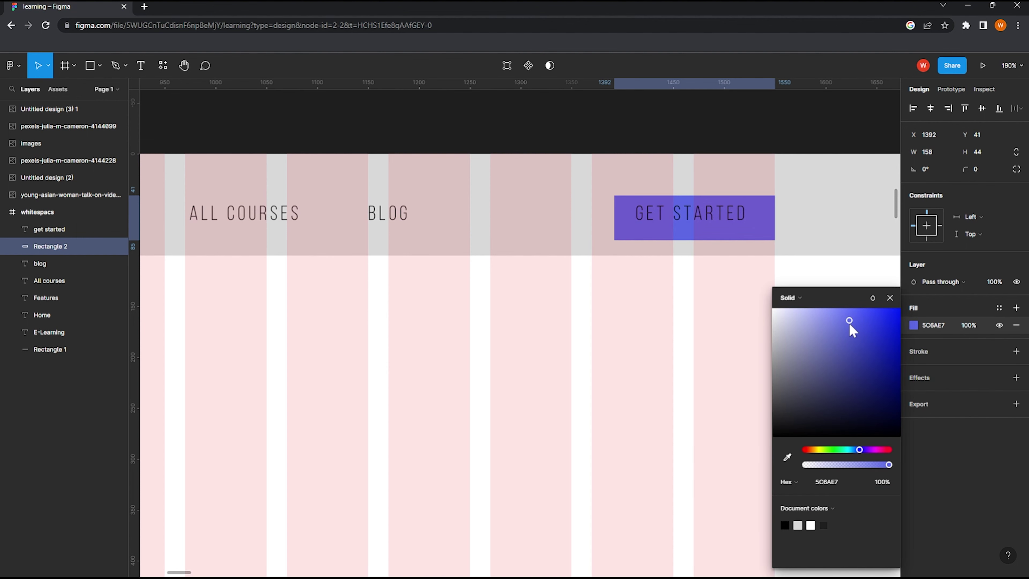
Step: Make the GET STARTED text white FFFFFF in Regular weight
click(696, 215)
click(913, 437)
drag(807, 321, 772, 308)
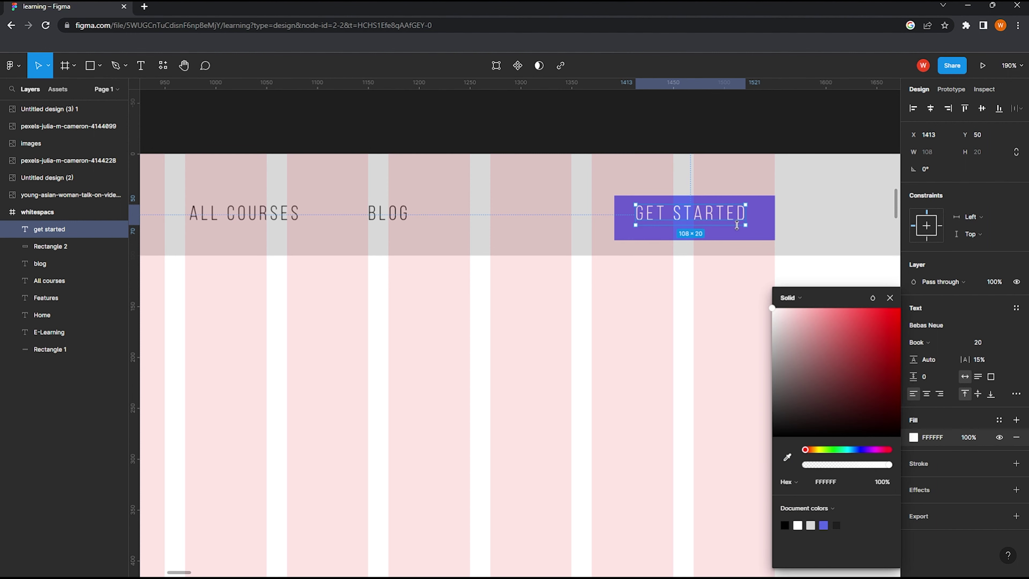
click(919, 343)
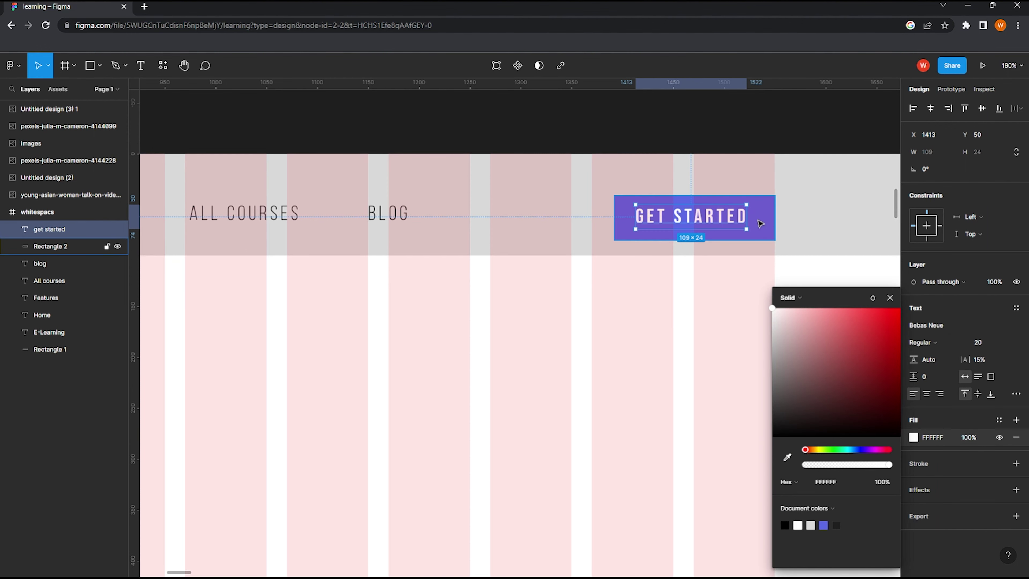
Step: Centre the GET STARTED text and the purple rectangle on each other
click(764, 227)
drag(765, 227, 766, 228)
click(979, 169)
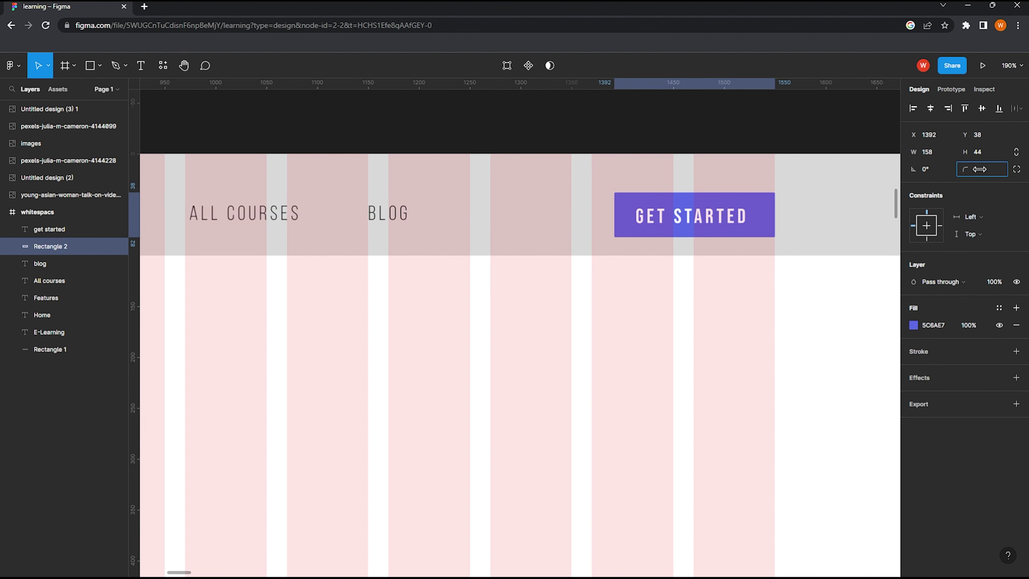
text(3)
click(737, 308)
drag(698, 223, 710, 220)
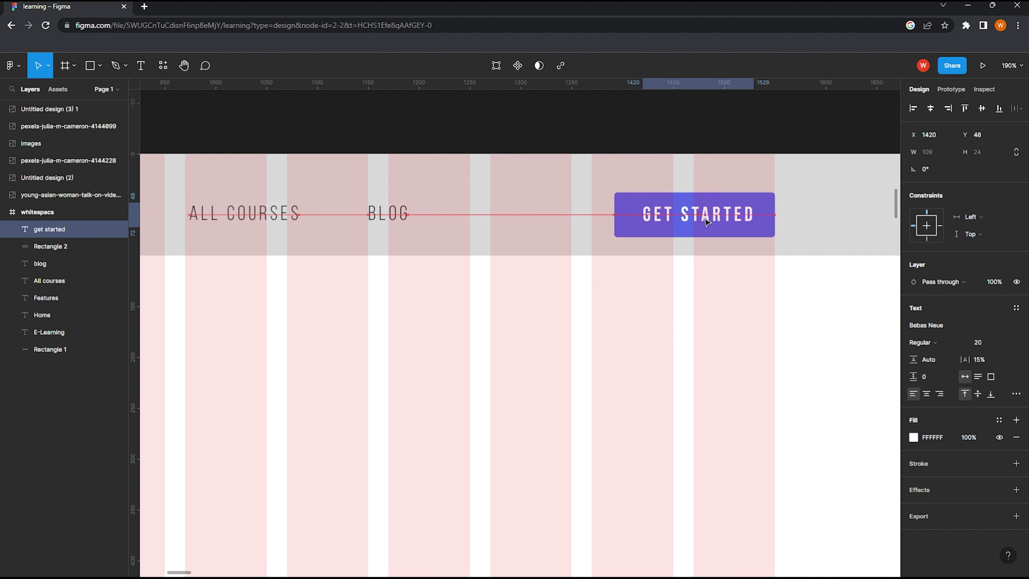
drag(710, 220, 704, 221)
click(697, 271)
ctrl+scroll(668, 281, down, 1)
Step: Type the two-line heading DISCOVER THE WORLD WITH NEW LEARNING LANGUAGE SCHOOL below the header
ctrl+scroll(668, 284, down, 4)
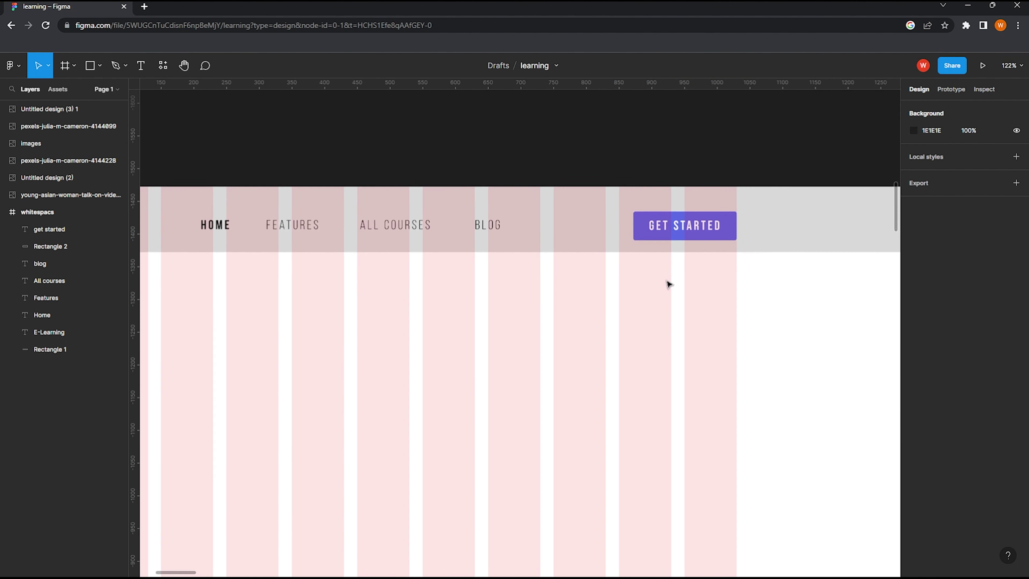
ctrl+scroll(648, 288, down, 4)
ctrl+scroll(615, 290, up, 1)
scroll(577, 264, down, 2)
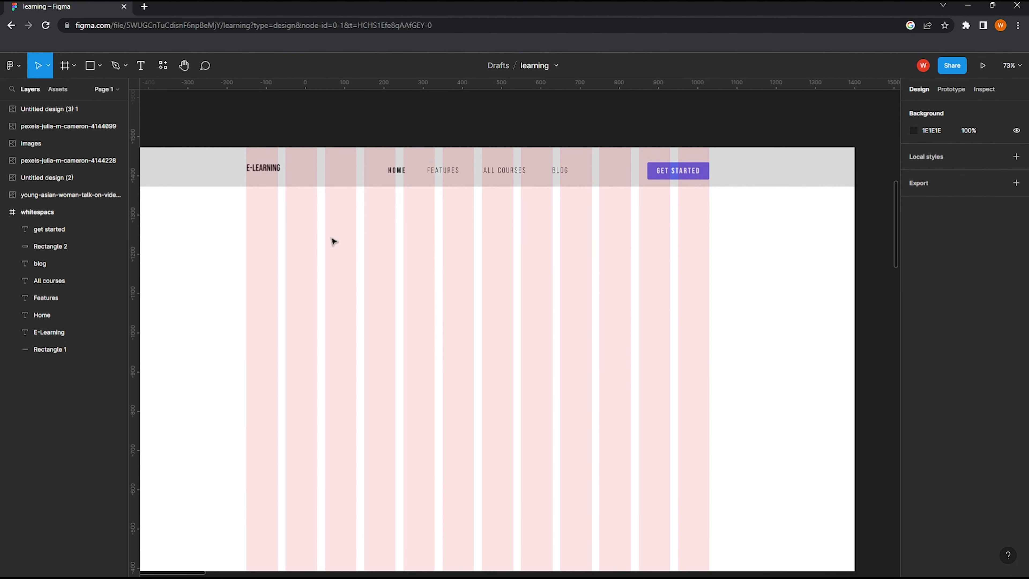
key(t)
click(278, 287)
text(Discover the)
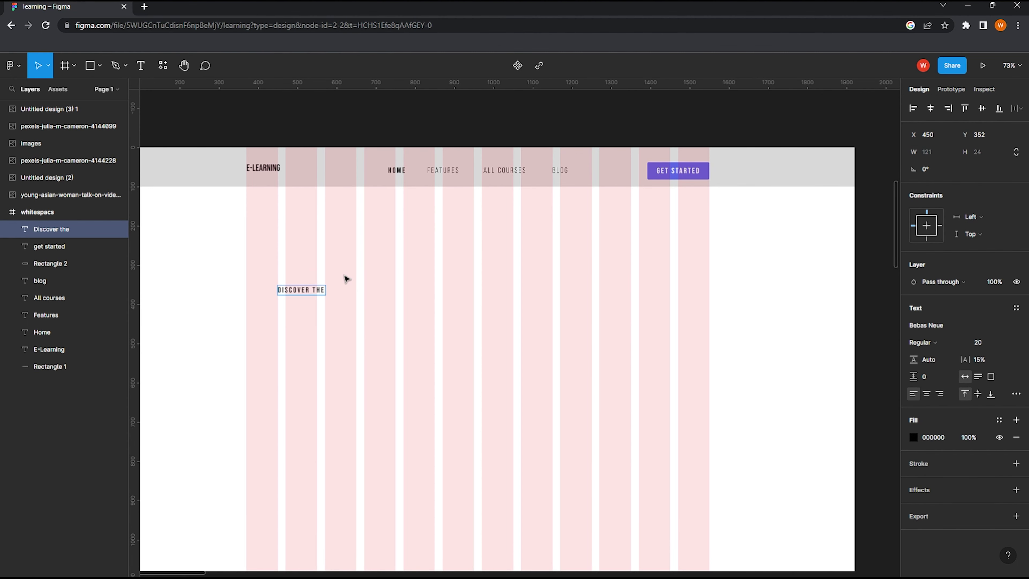
text(world with new)
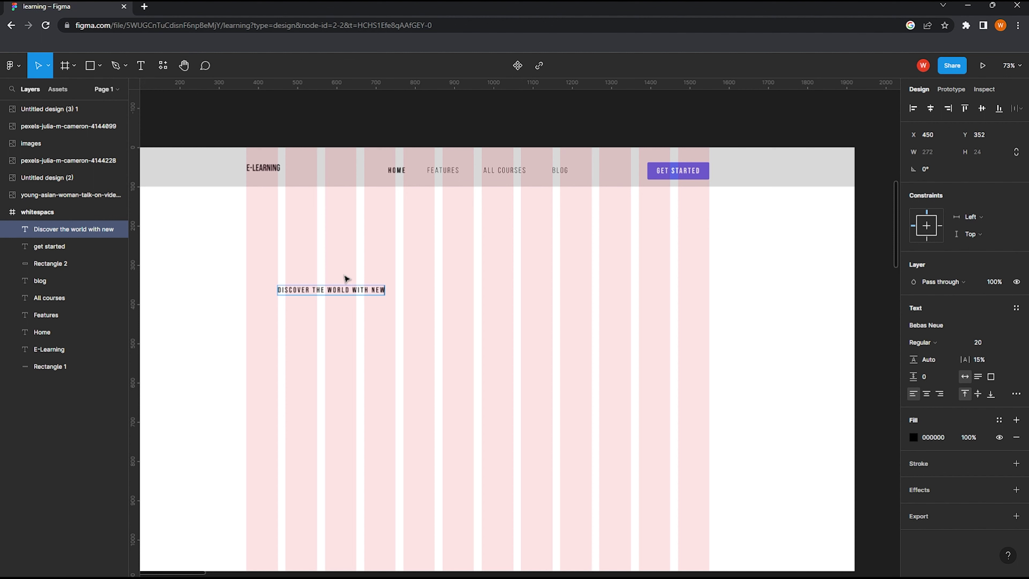
key(Return)
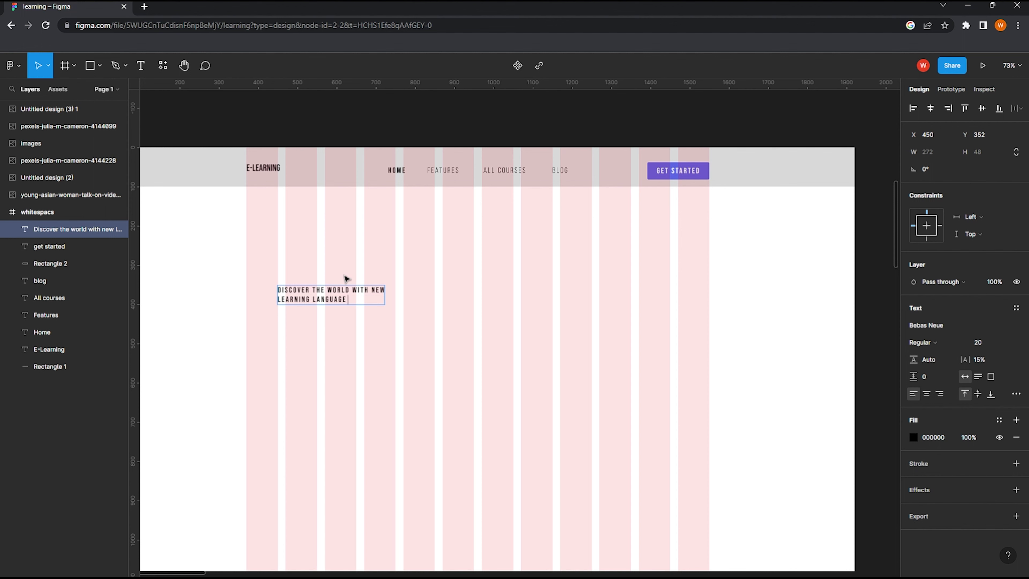
key(Escape)
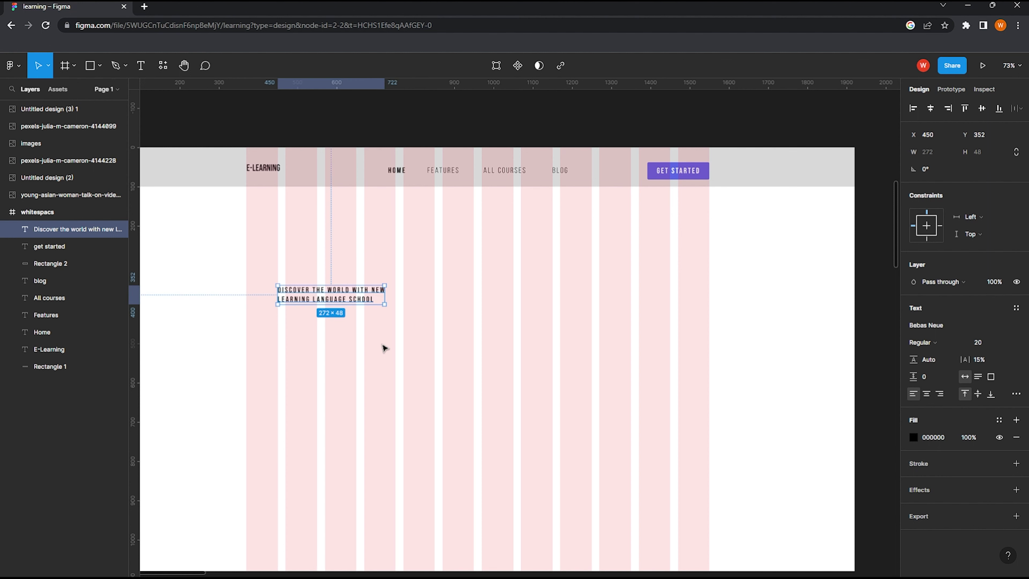
Step: Try the heading at size 96 with 0% letter spacing, then reduce it to 64
click(1012, 342)
click(1000, 427)
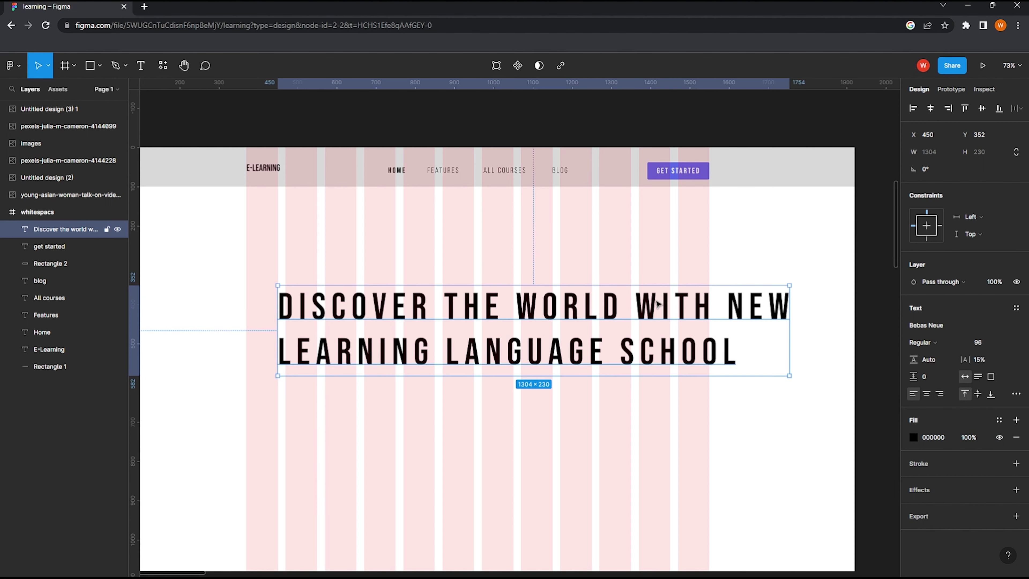
drag(571, 346, 566, 361)
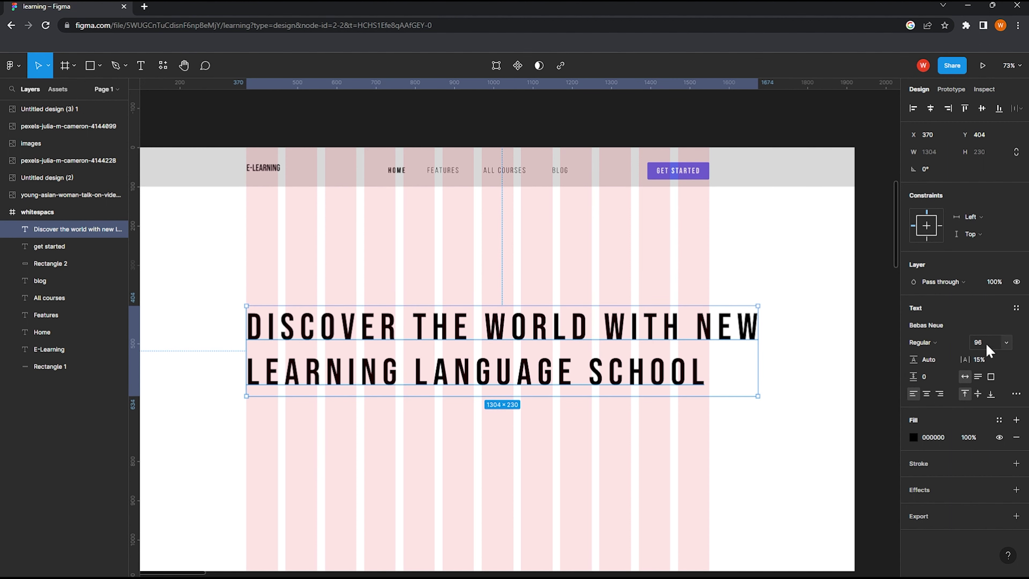
click(982, 360)
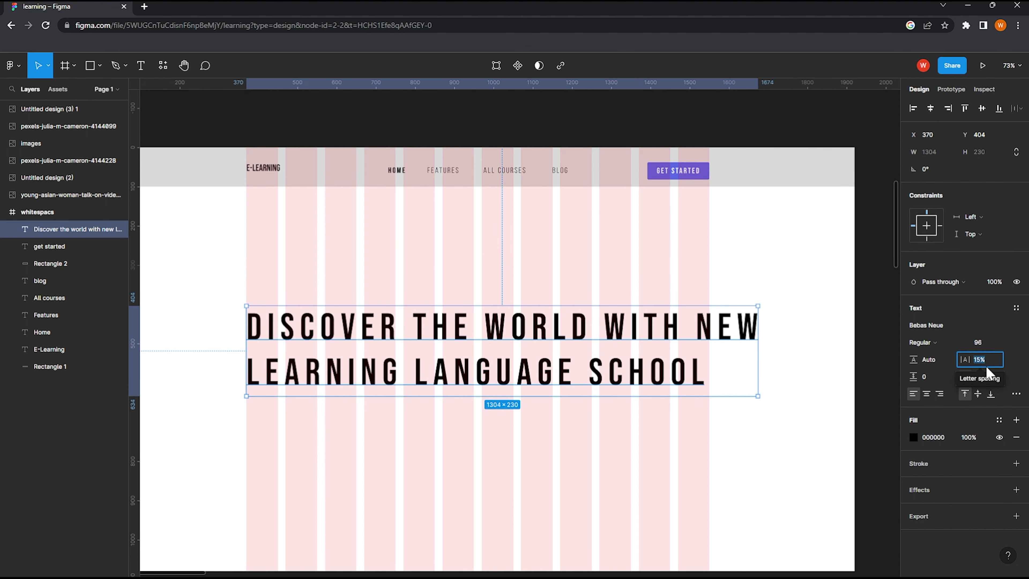
text(0)
key(Return)
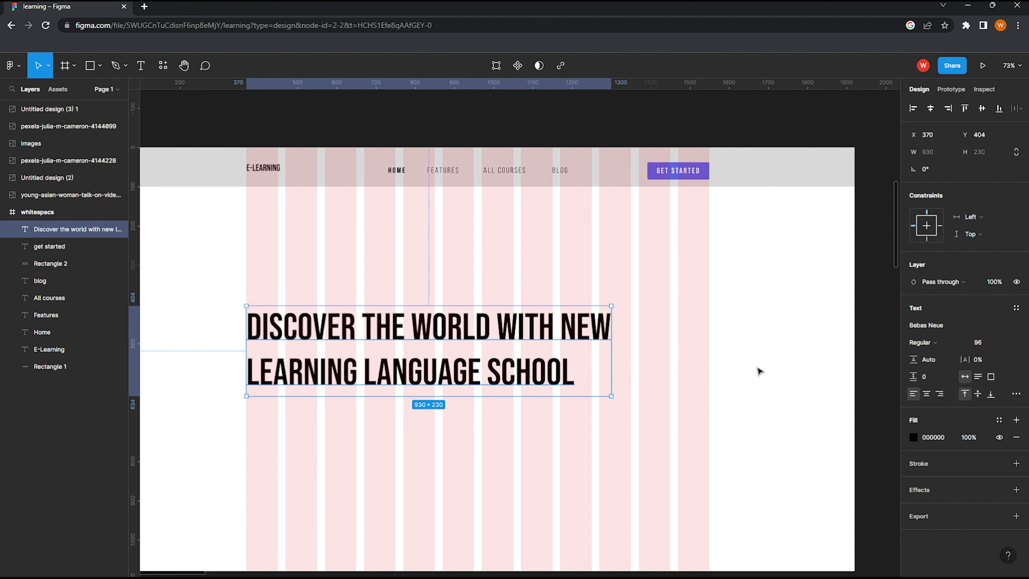
click(1000, 343)
click(988, 326)
drag(328, 336, 329, 358)
Step: Move the heading up near the header, trying size 48 before settling on 64
scroll(351, 334, down, 2)
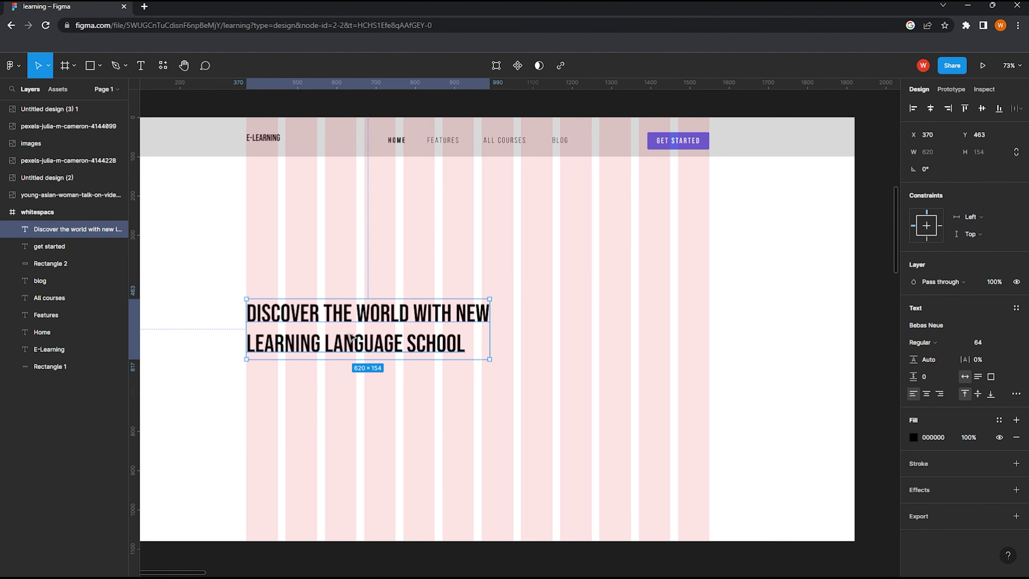
drag(314, 309, 315, 277)
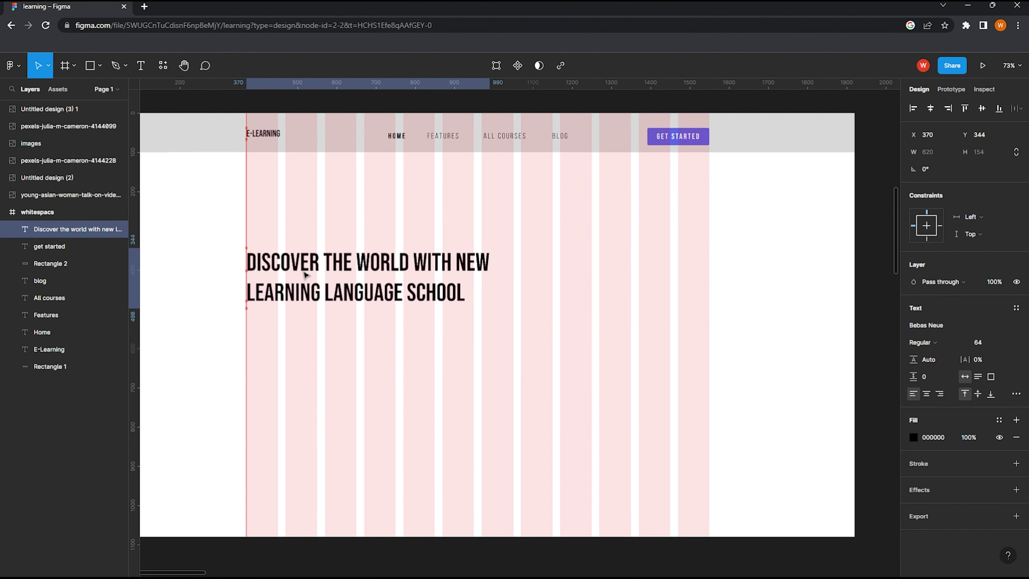
click(1011, 343)
mouse_move(348, 272)
mouse_down()
mouse_move(361, 278)
mouse_move(346, 268)
mouse_up()
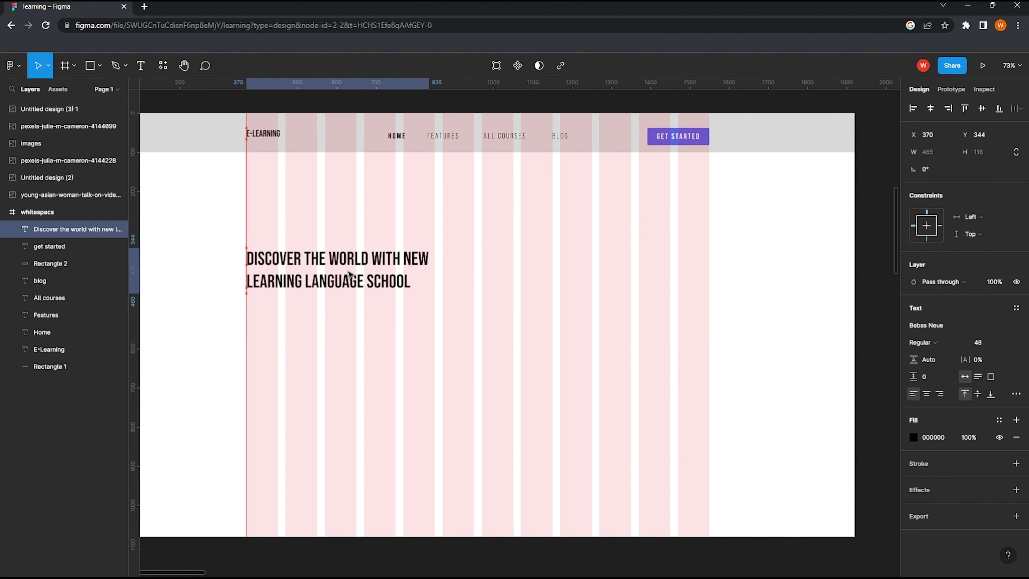
click(322, 328)
click(326, 277)
click(1015, 343)
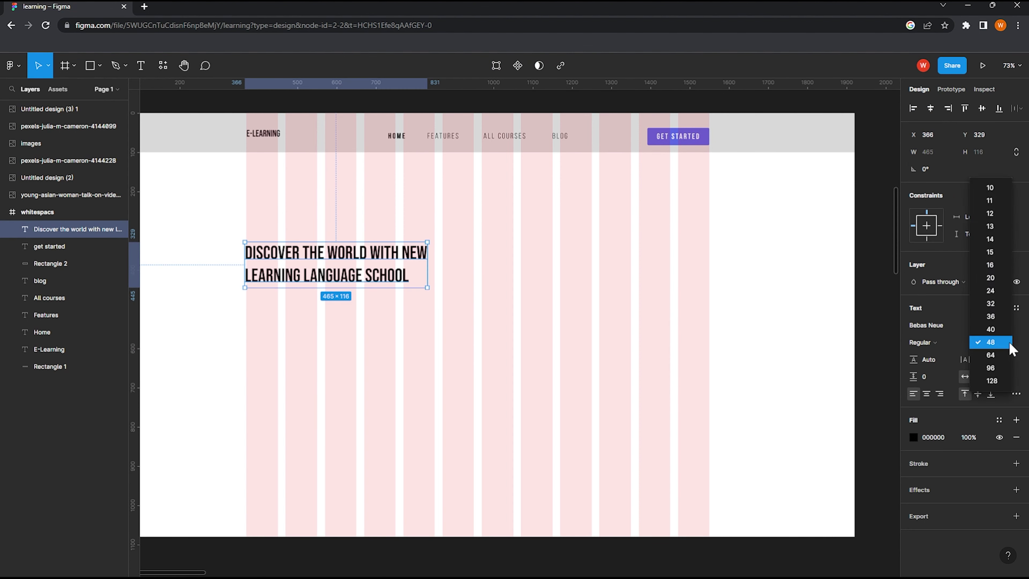
click(988, 353)
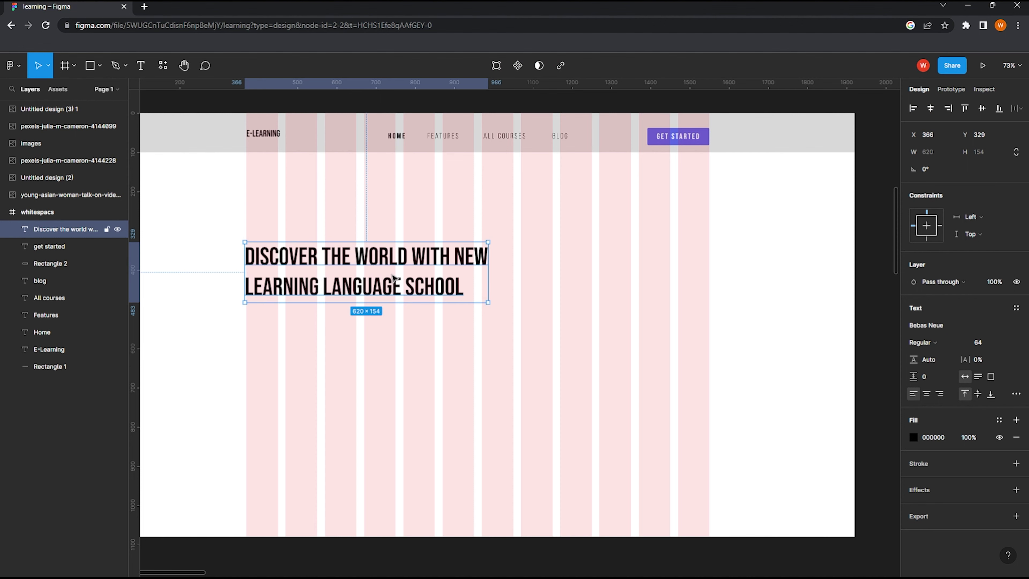
Step: Switch the heading to the lighter Book weight
click(397, 355)
scroll(366, 361, down, 1)
click(371, 276)
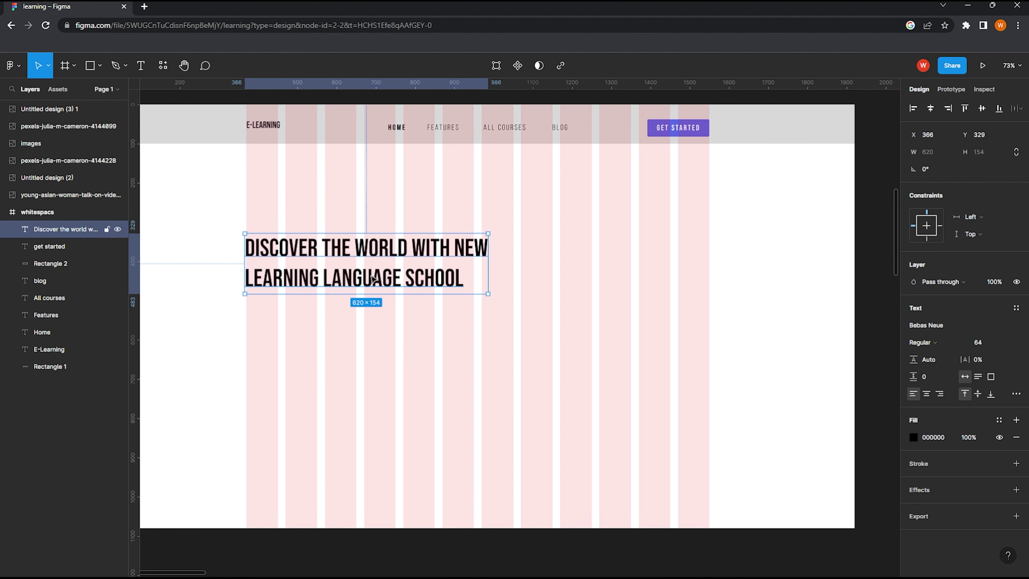
click(920, 342)
Step: Move the heading slightly lower and set its line height to 120%
click(417, 333)
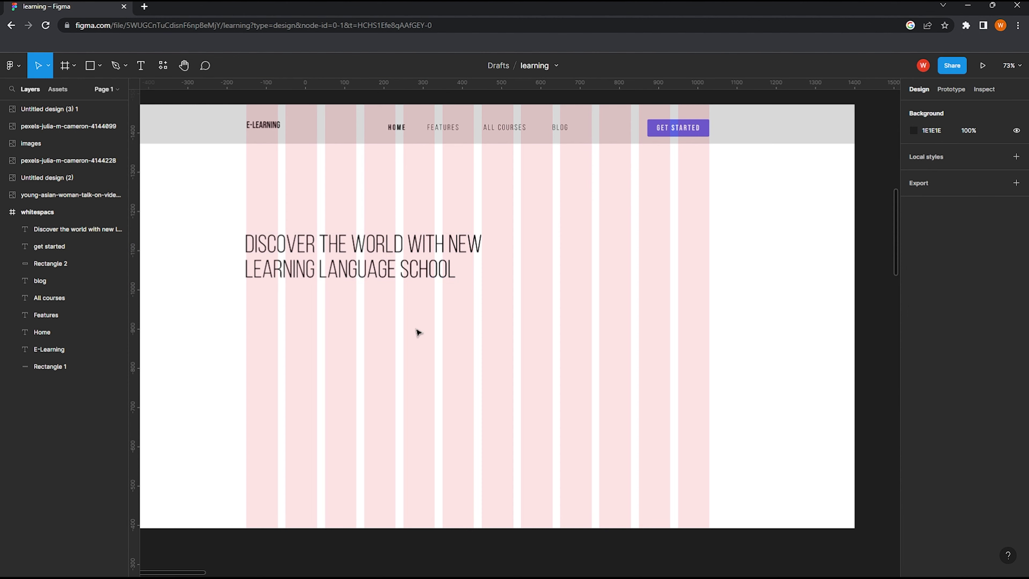
scroll(365, 333, up, 1)
drag(351, 268, 350, 274)
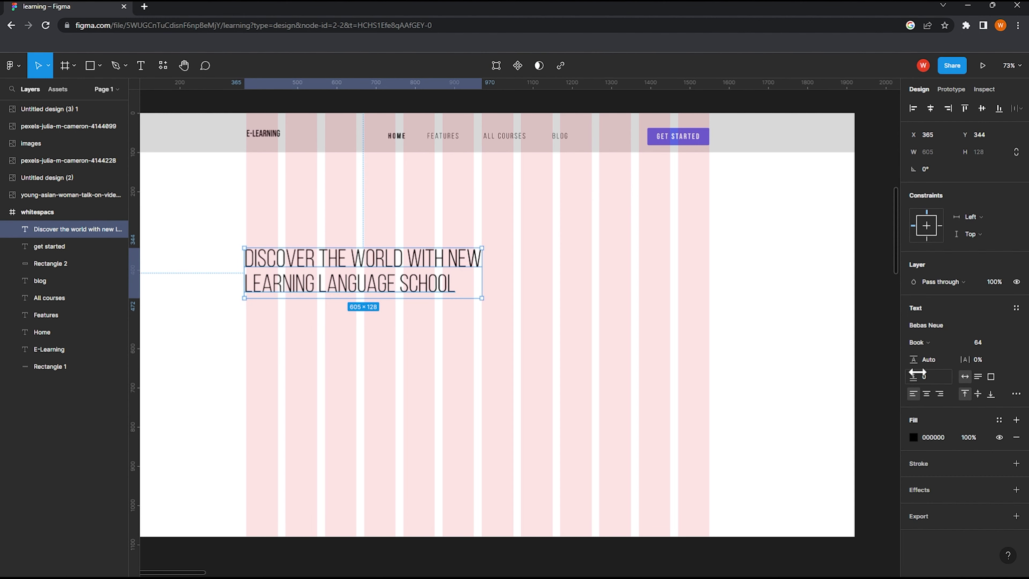
click(927, 359)
text(120%)
key(Return)
click(449, 358)
Step: Colour the heading's second line, LEARNING LANGUAGE SCHOOL, purple 5C6AE7
click(315, 285)
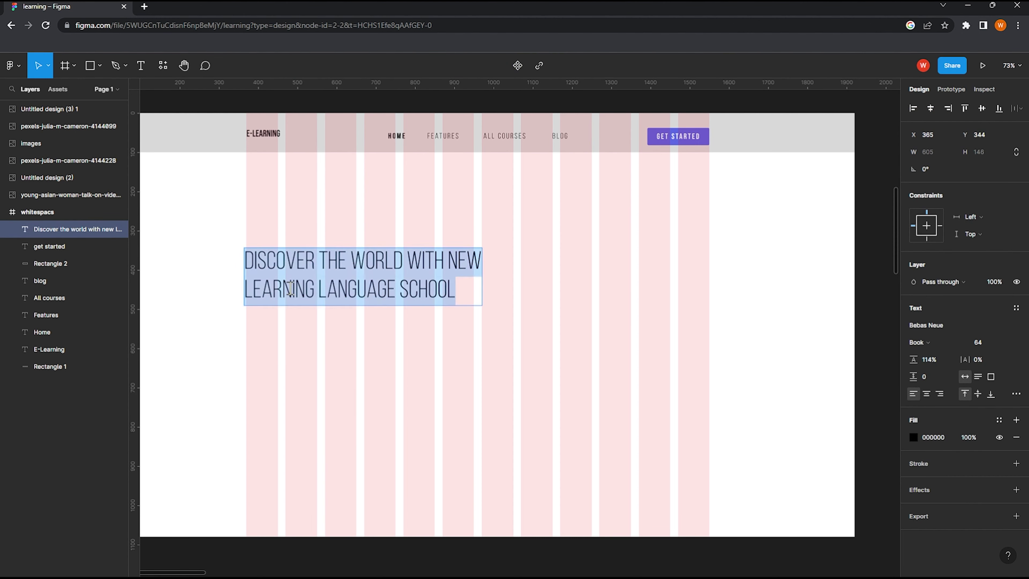
drag(251, 288, 461, 298)
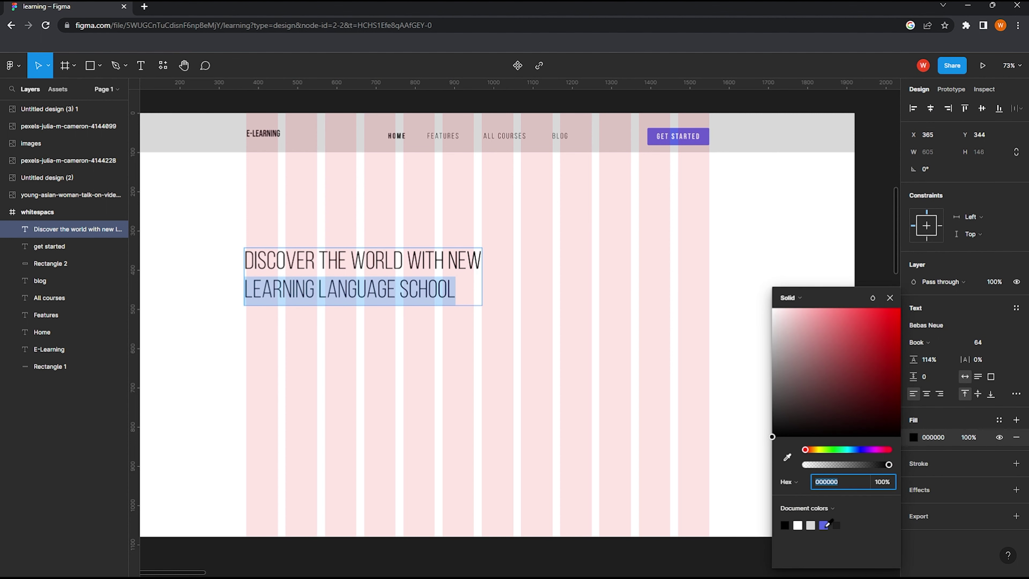
click(825, 525)
key(Escape)
click(386, 353)
Step: Make the LEARNING LANGUAGE SCHOOL line bold
click(257, 294)
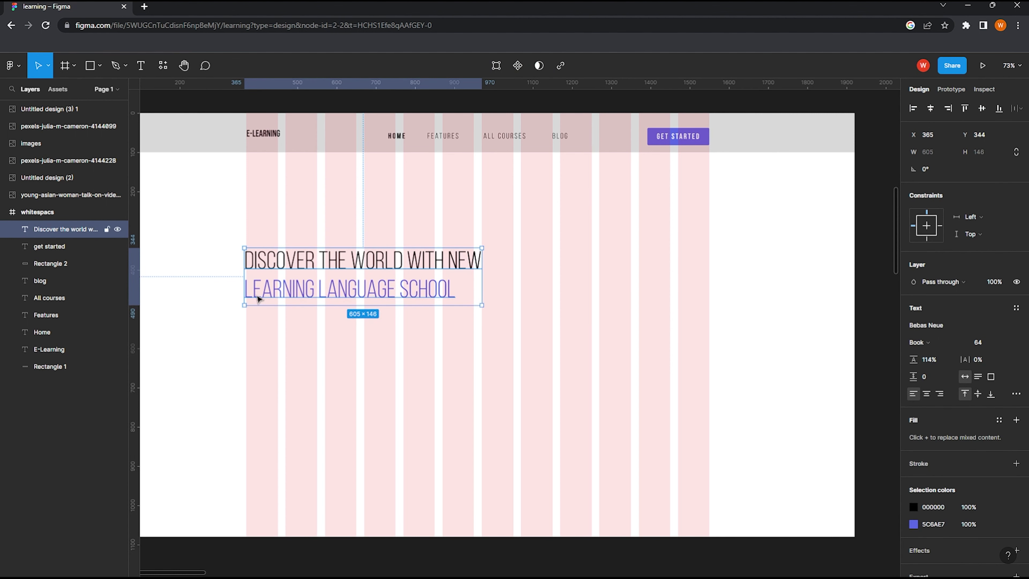
double_click(251, 293)
click(244, 292)
drag(244, 293, 468, 311)
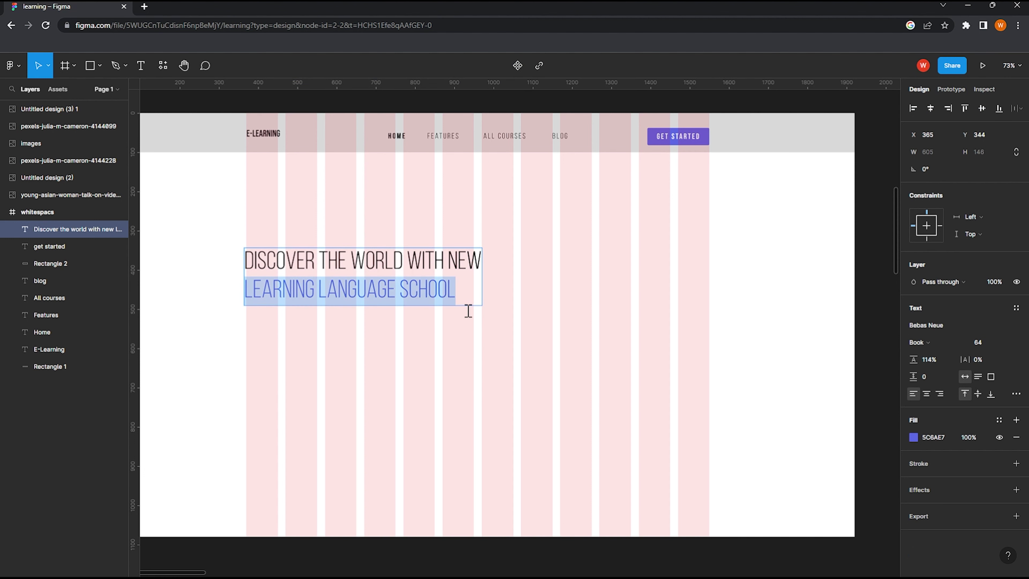
click(940, 344)
click(887, 367)
click(407, 366)
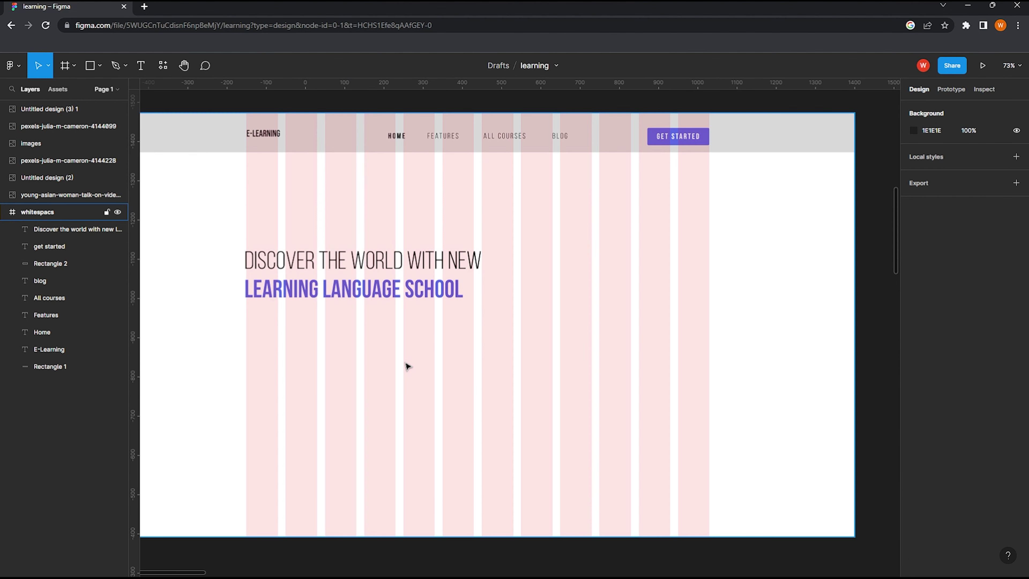
Step: Drag the woman-at-laptop photo into the hero frame
scroll(407, 366, down, 1)
scroll(407, 365, down, 1)
scroll(407, 366, up, 1)
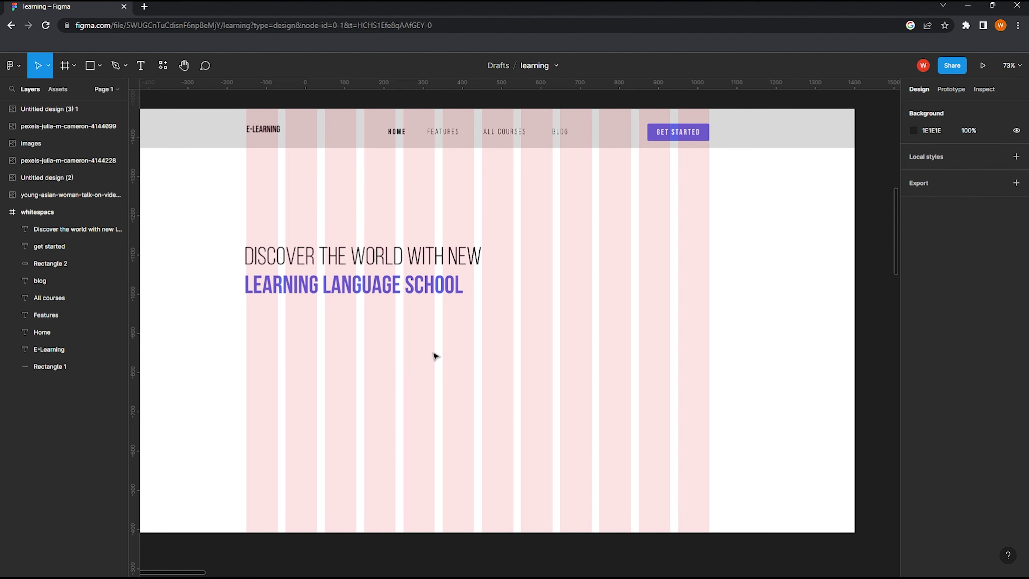
scroll(433, 354, down, 5)
scroll(448, 351, right, 3)
scroll(562, 344, right, 3)
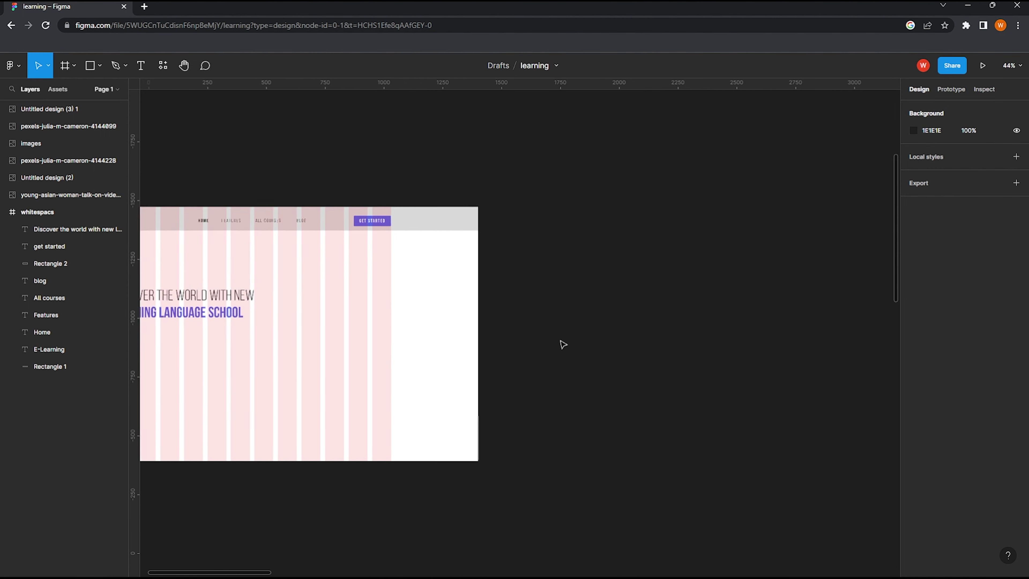
scroll(562, 344, down, 2)
scroll(563, 344, down, 2)
scroll(565, 343, right, 5)
scroll(565, 344, down, 2)
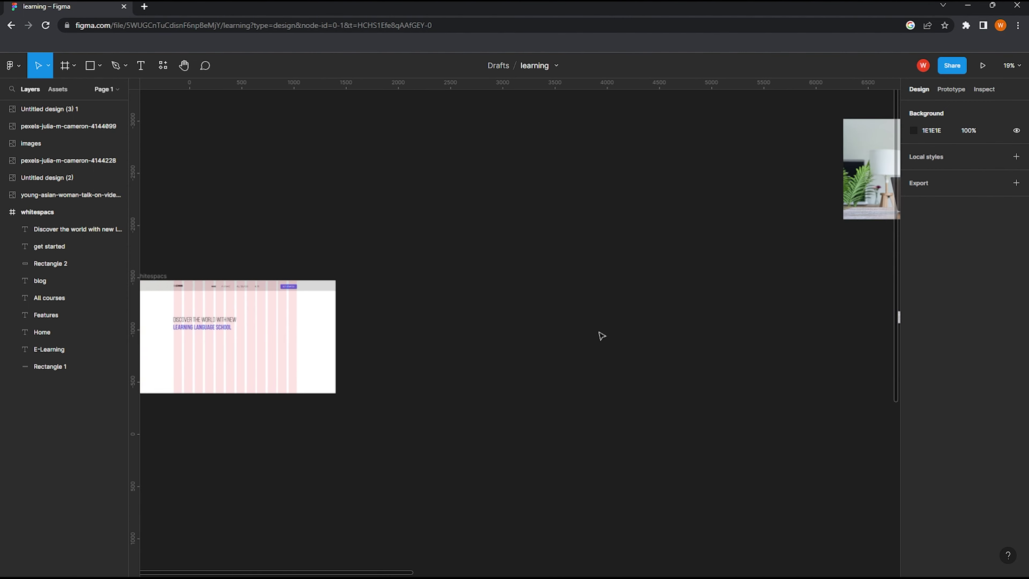
scroll(600, 337, down, 2)
drag(833, 227, 438, 342)
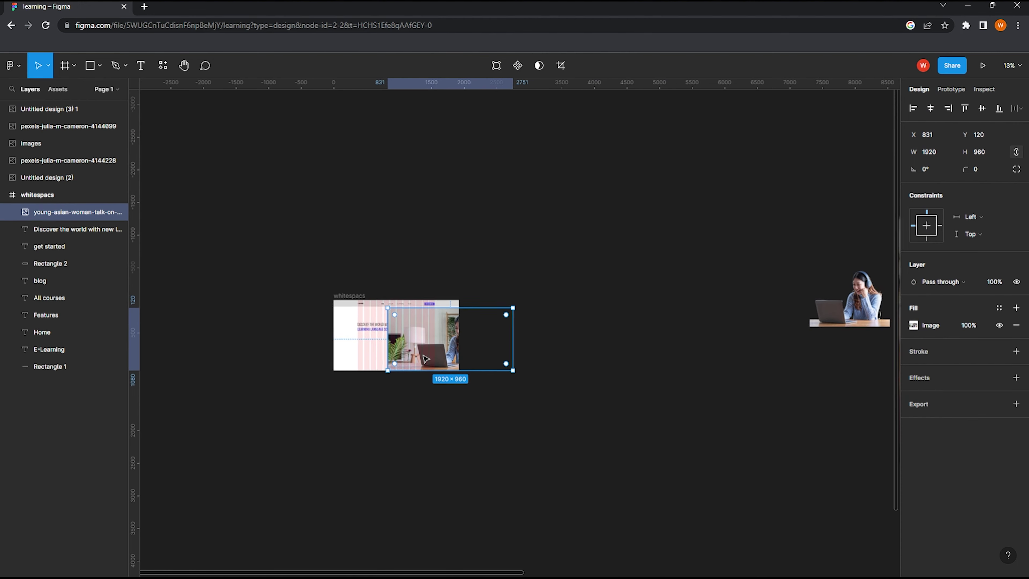
Step: Resize the photo to 1061×530 and send it behind the heading text
scroll(439, 342, up, 1)
scroll(438, 342, up, 6)
drag(787, 324, 561, 324)
drag(495, 296, 424, 291)
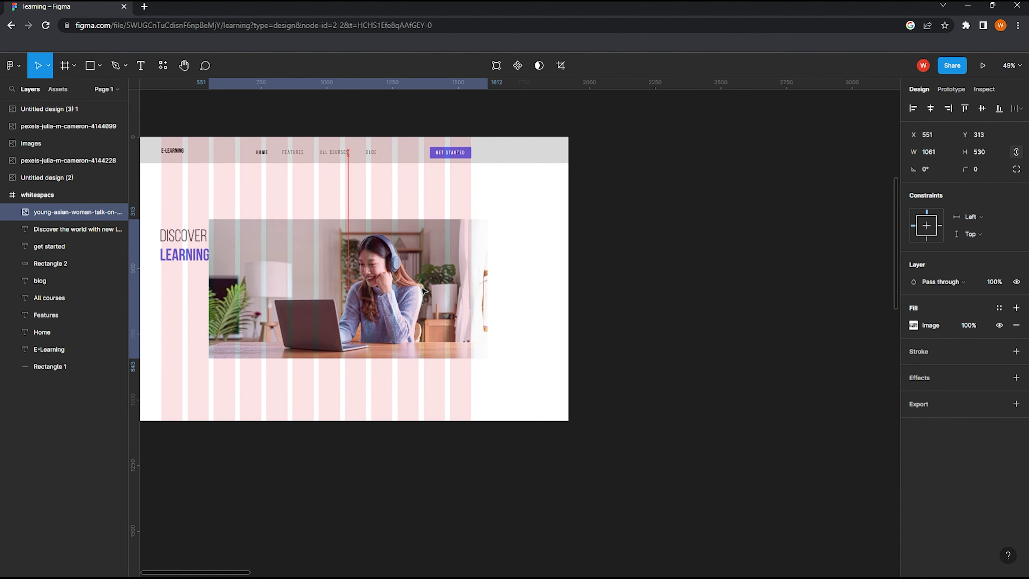
key(ctrl+shift+bracketleft)
scroll(354, 302, up, 2)
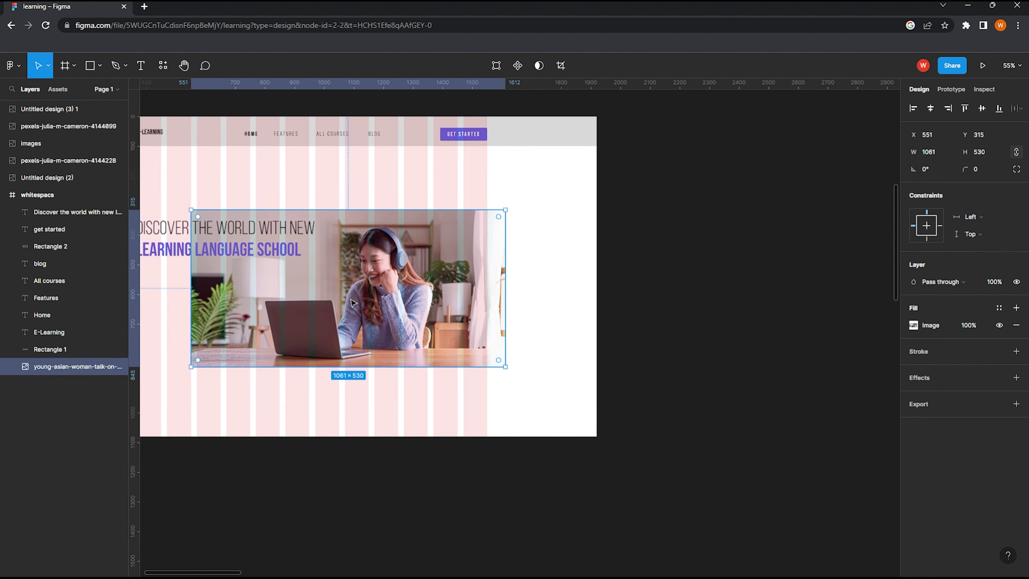
scroll(287, 179, up, 1)
scroll(386, 181, down, 2)
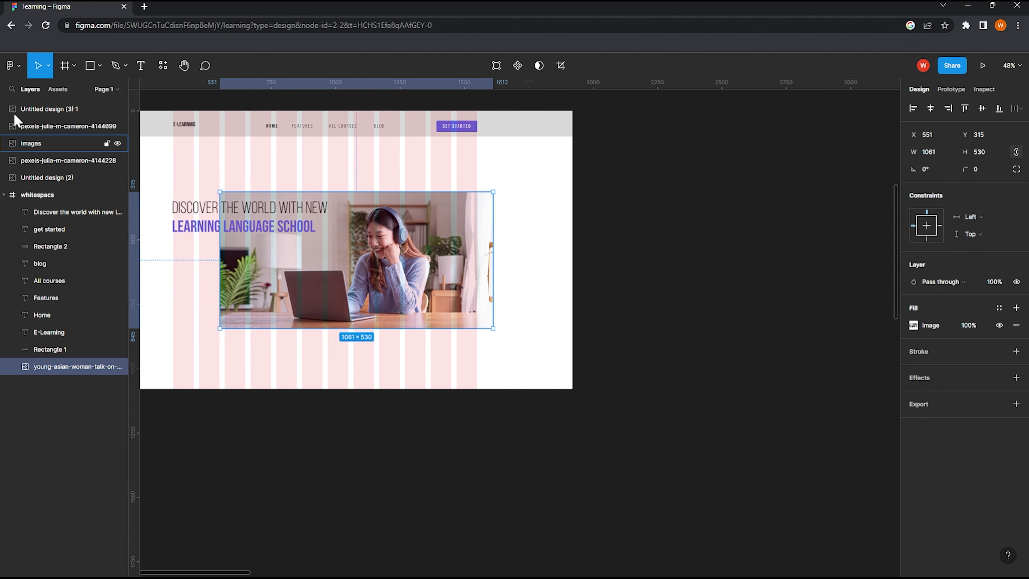
Step: Draw a rectangle over the photo's right side and use it to mask the photo
click(90, 65)
drag(342, 193, 477, 329)
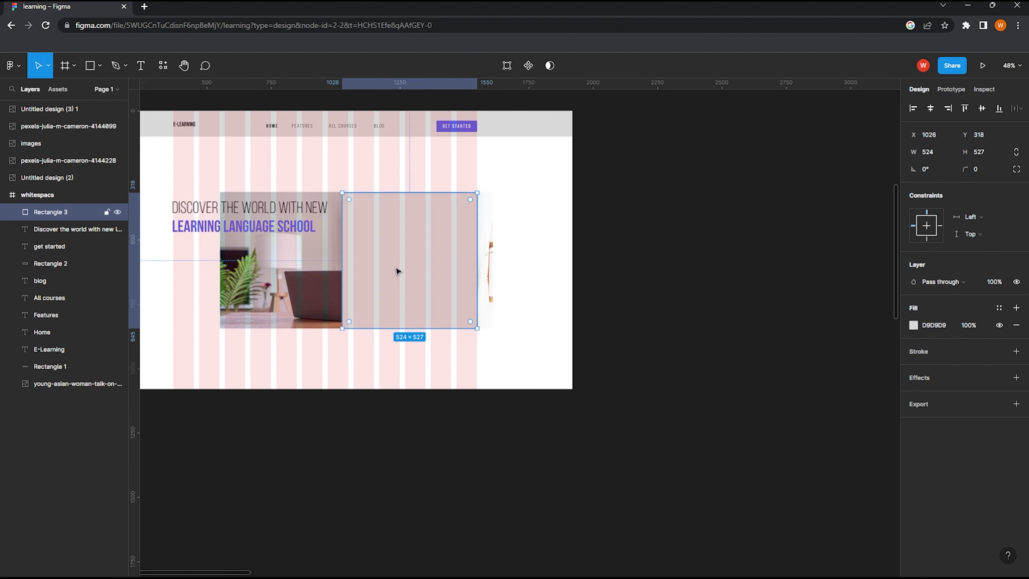
click(287, 299)
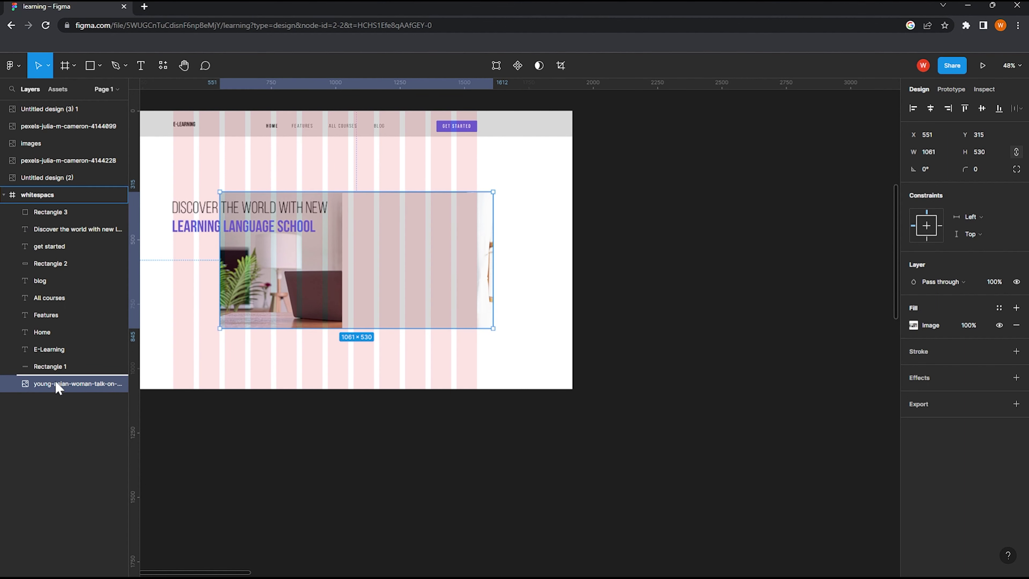
mouse_move(58, 384)
mouse_down()
mouse_move(76, 370)
mouse_move(78, 219)
mouse_up()
shift+click(64, 229)
key(ctrl+alt+m)
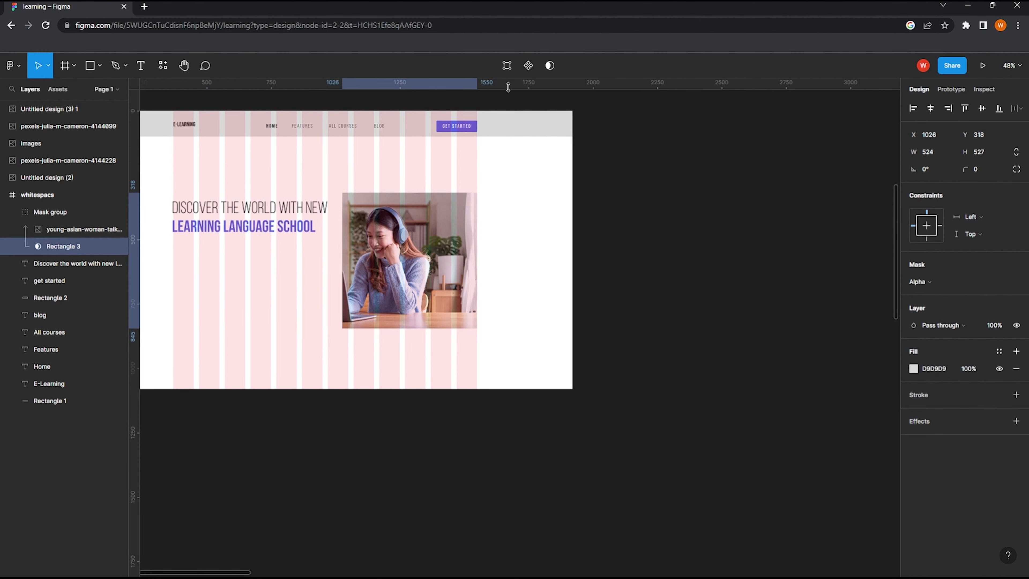
Step: Shift the photo right in the mask and lower the mask's top to crop it to 524×367
click(409, 264)
scroll(421, 265, up, 3)
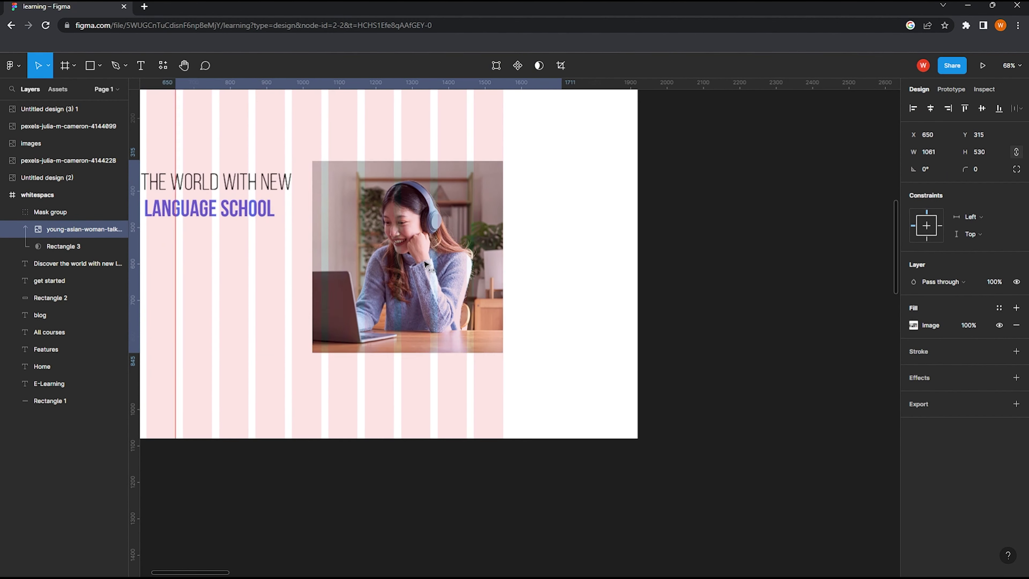
drag(425, 264, 444, 265)
click(63, 246)
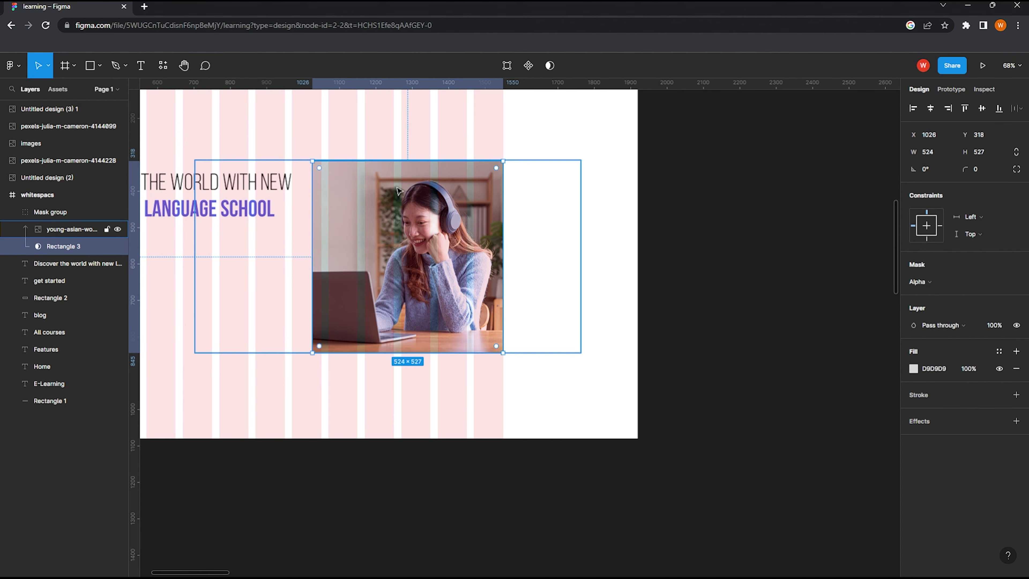
drag(377, 161, 377, 216)
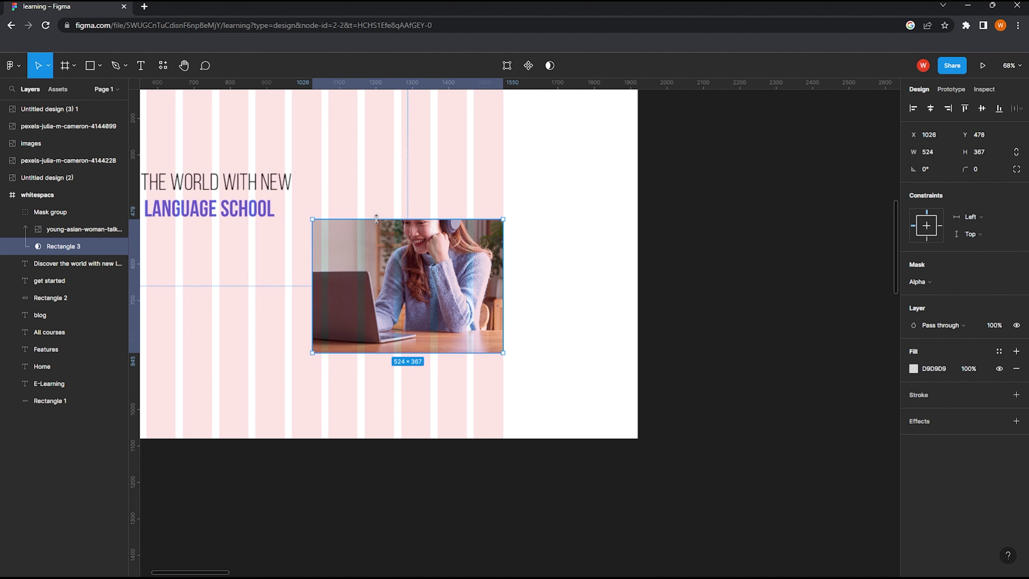
key(Escape)
scroll(474, 345, down, 3)
Step: Add the cutout photo of the woman, shrink it and move it over the cropped photo
scroll(474, 346, down, 3)
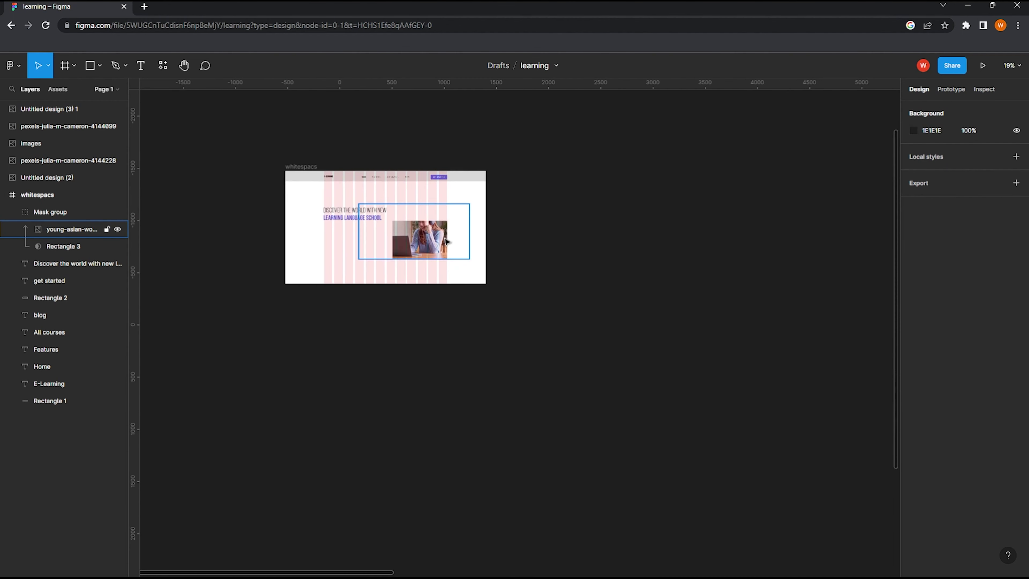
scroll(474, 345, down, 2)
drag(885, 197, 451, 230)
scroll(433, 226, up, 2)
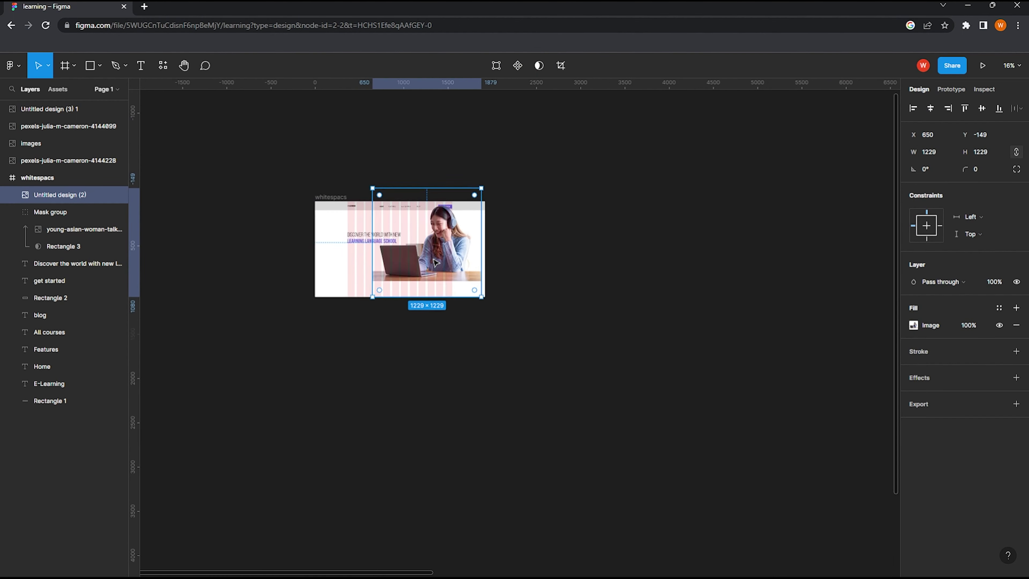
scroll(433, 226, up, 2)
scroll(435, 263, up, 2)
scroll(435, 263, up, 1)
mouse_move(567, 214)
mouse_down()
mouse_move(449, 215)
mouse_move(460, 238)
mouse_up()
scroll(478, 243, up, 3)
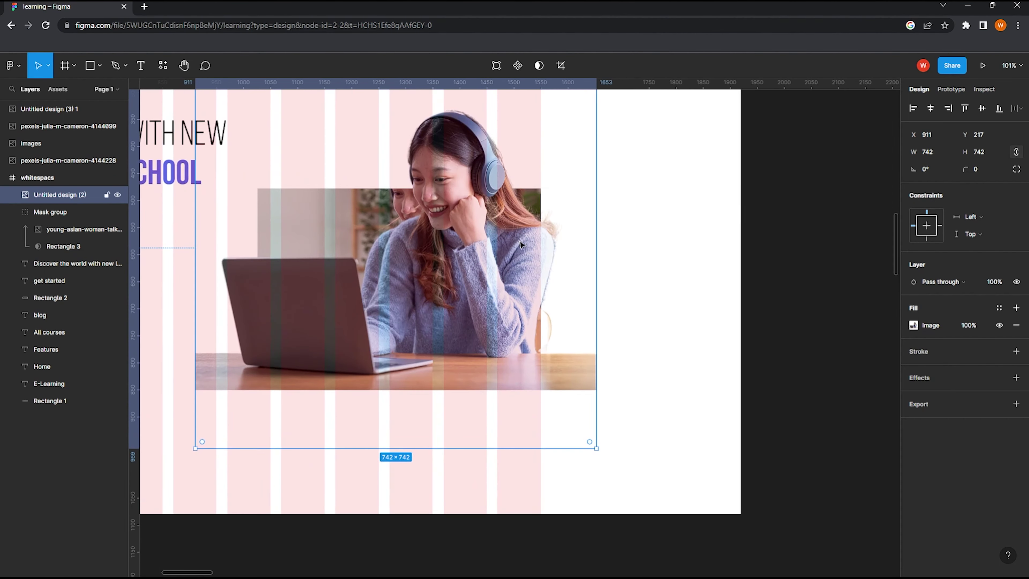
drag(596, 241, 525, 242)
drag(452, 209, 478, 265)
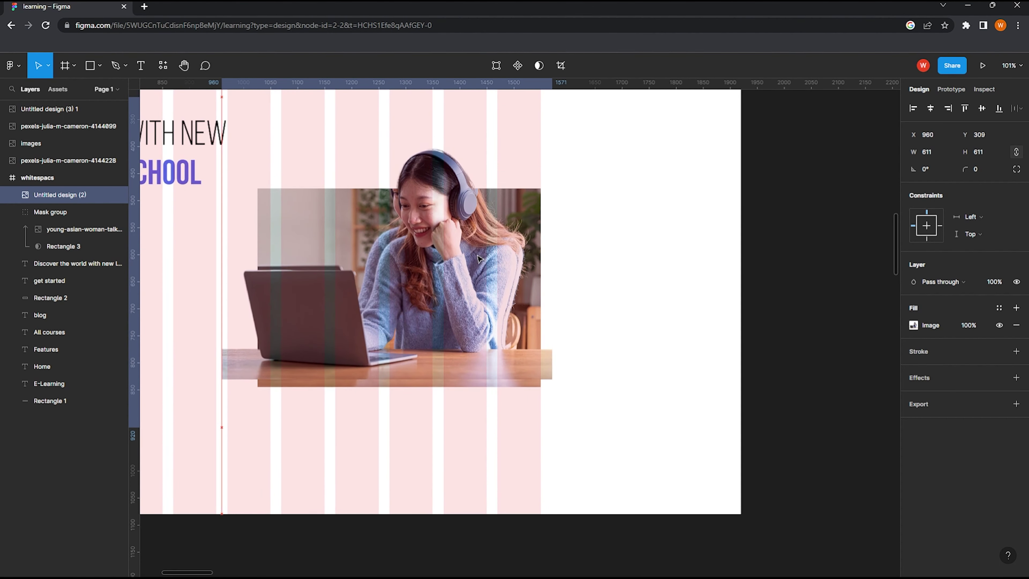
Step: Resize and reposition the cutout to sit centred over the masked photo
scroll(478, 266, down, 2)
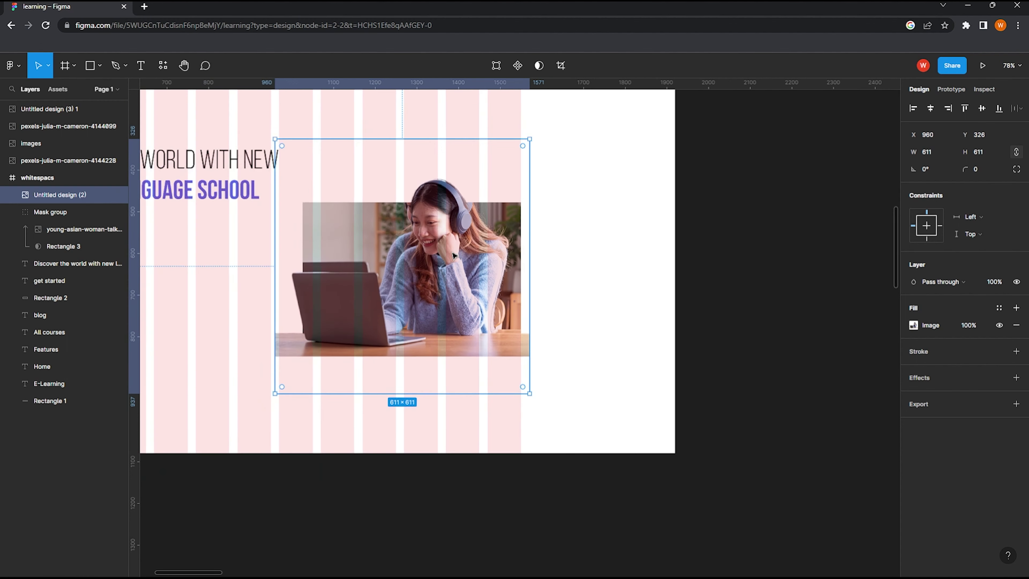
mouse_move(449, 264)
mouse_down()
mouse_move(457, 257)
mouse_move(440, 260)
mouse_up()
drag(271, 260, 283, 257)
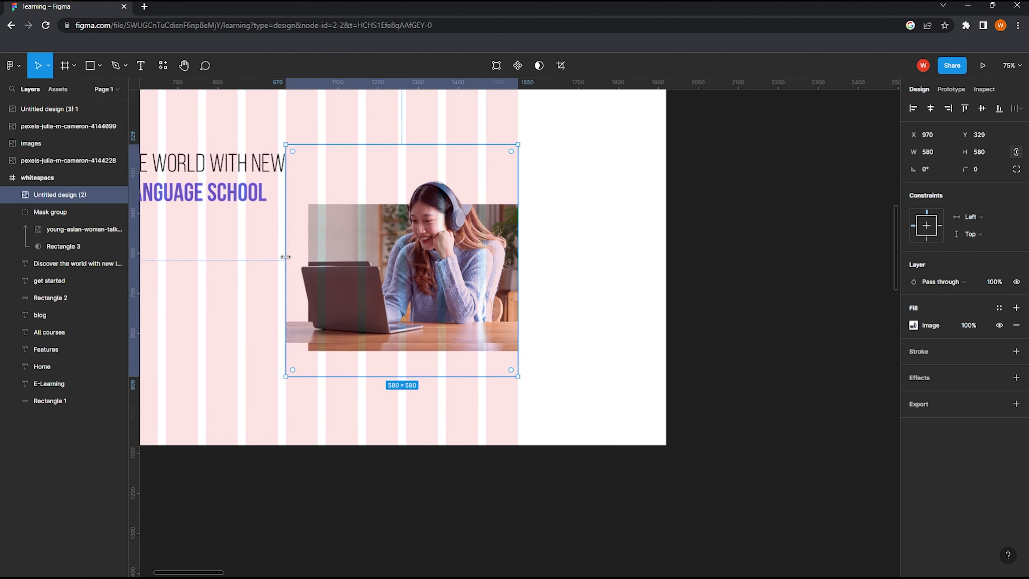
drag(405, 263, 401, 269)
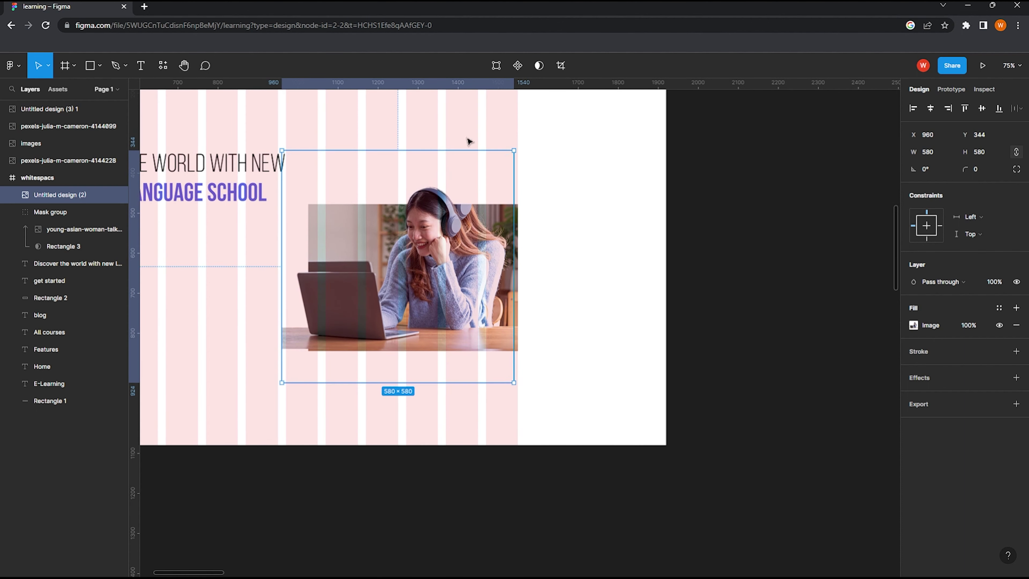
drag(449, 151, 450, 128)
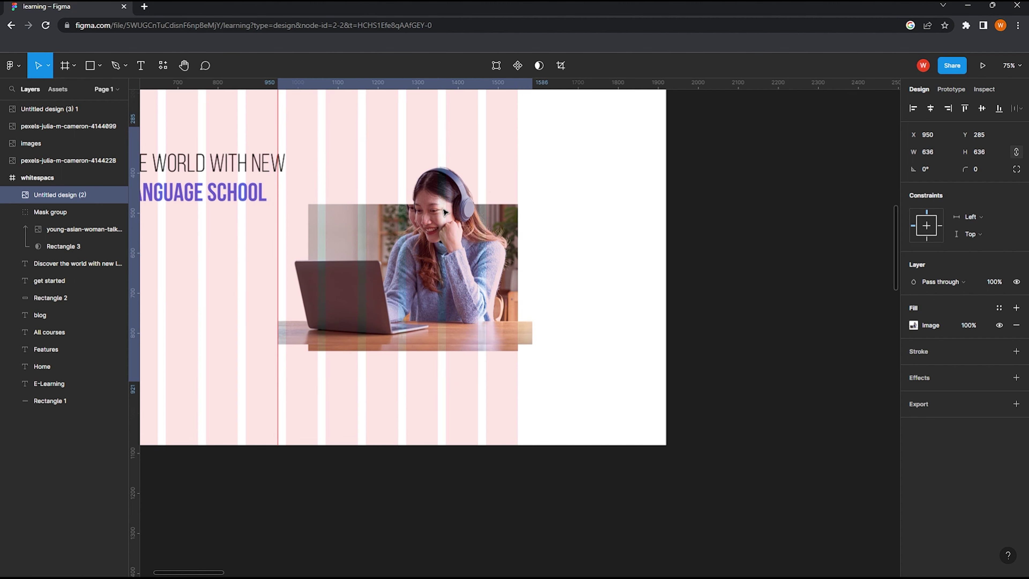
drag(438, 212, 444, 211)
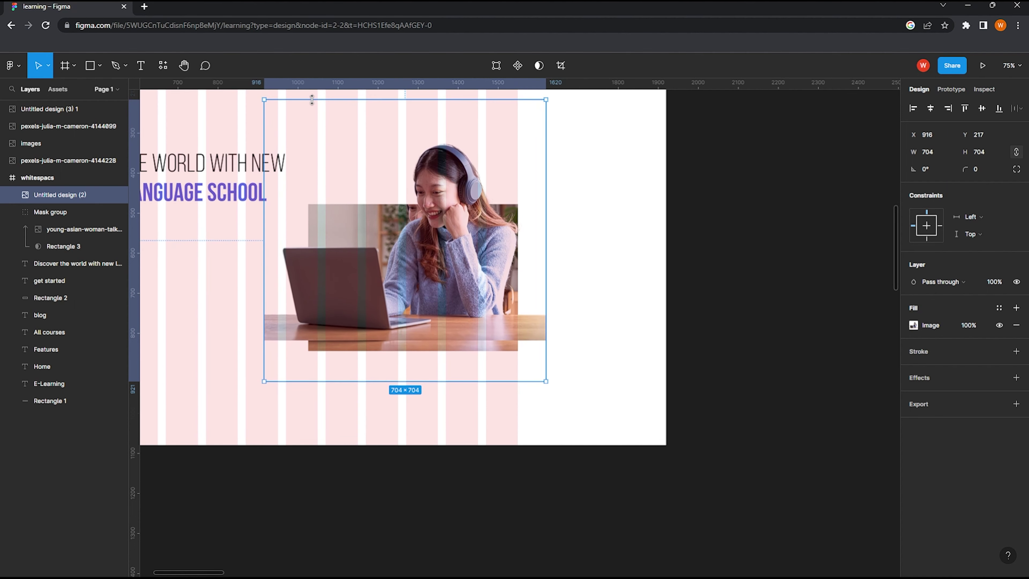
mouse_move(311, 128)
mouse_down()
mouse_move(316, 135)
mouse_move(316, 125)
mouse_up()
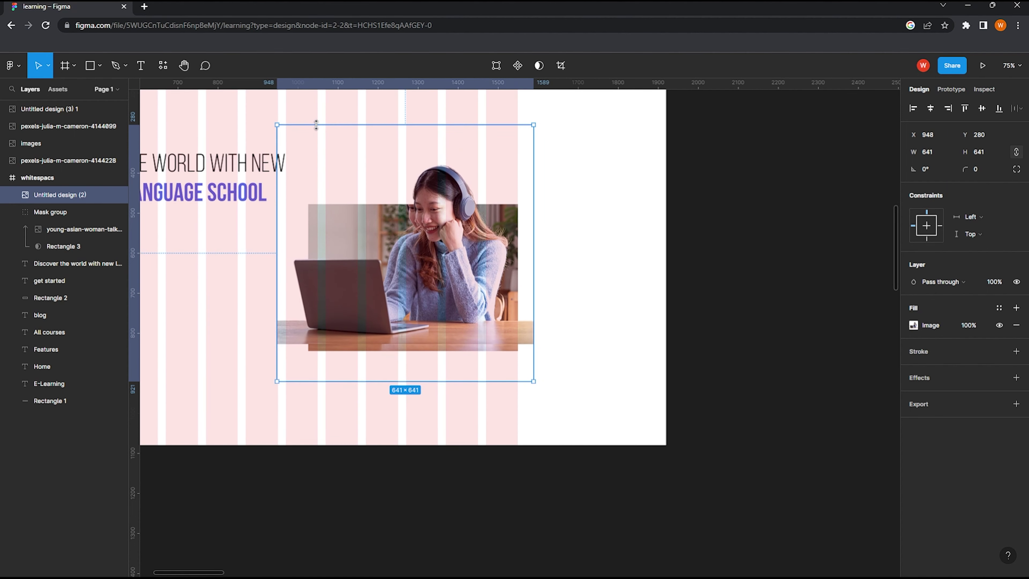
click(591, 231)
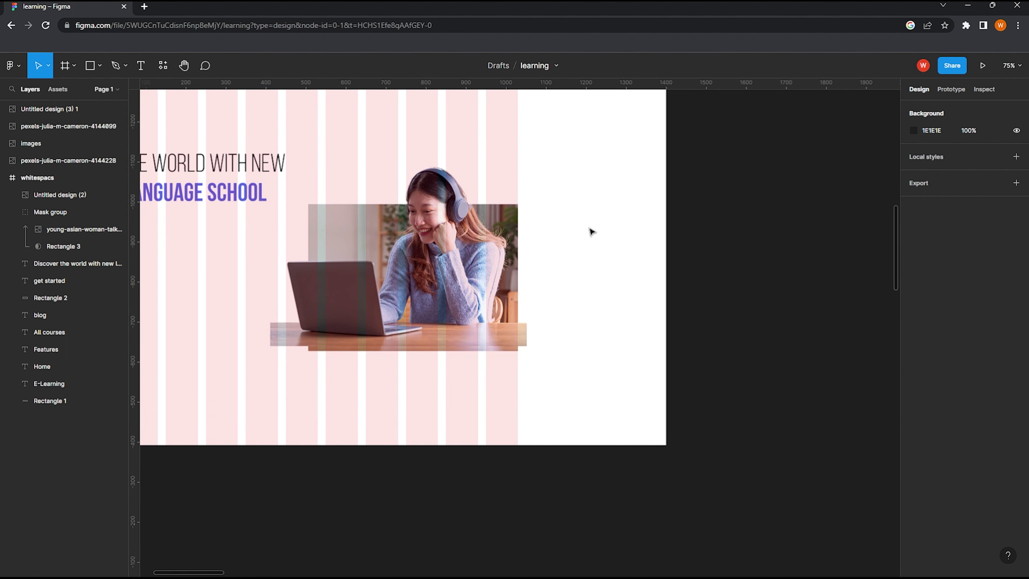
Step: Enlarge the woman's photo to 677×677 and nudge it into place right of the headline
scroll(559, 224, down, 1)
scroll(532, 232, down, 3)
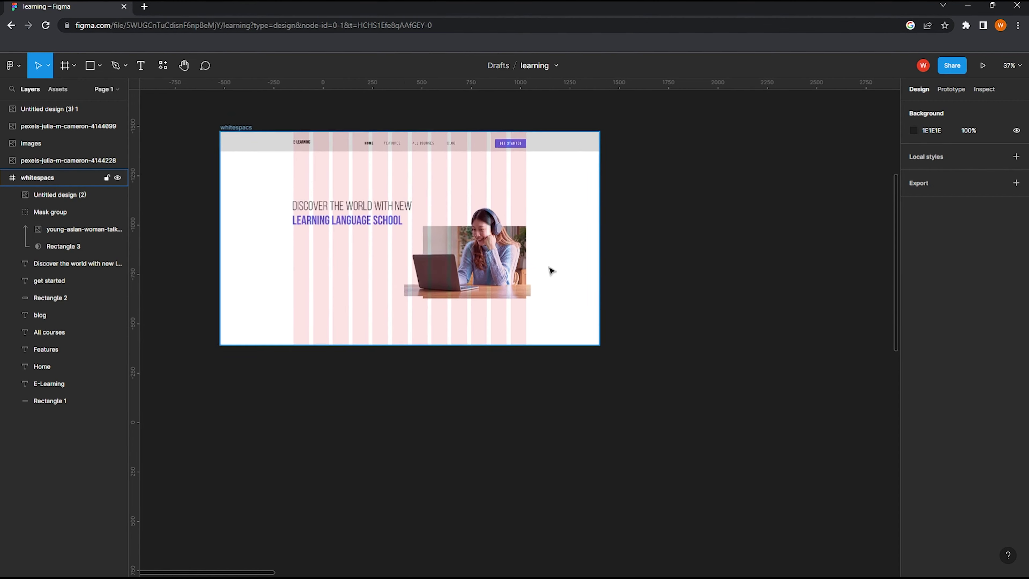
scroll(550, 271, down, 5)
scroll(563, 278, right, 3)
scroll(328, 259, up, 3)
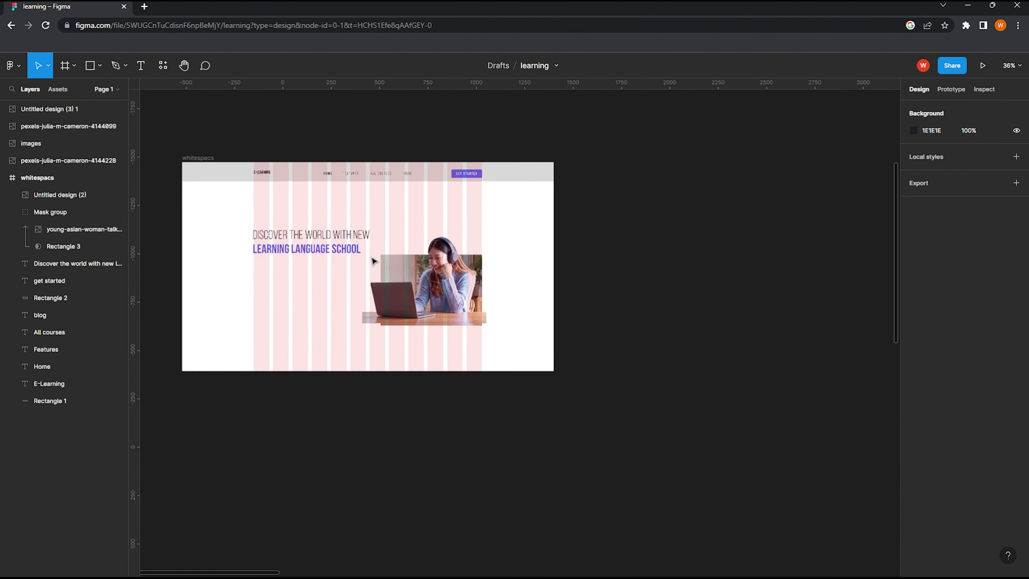
scroll(312, 269, up, 2)
scroll(423, 256, down, 1)
click(433, 276)
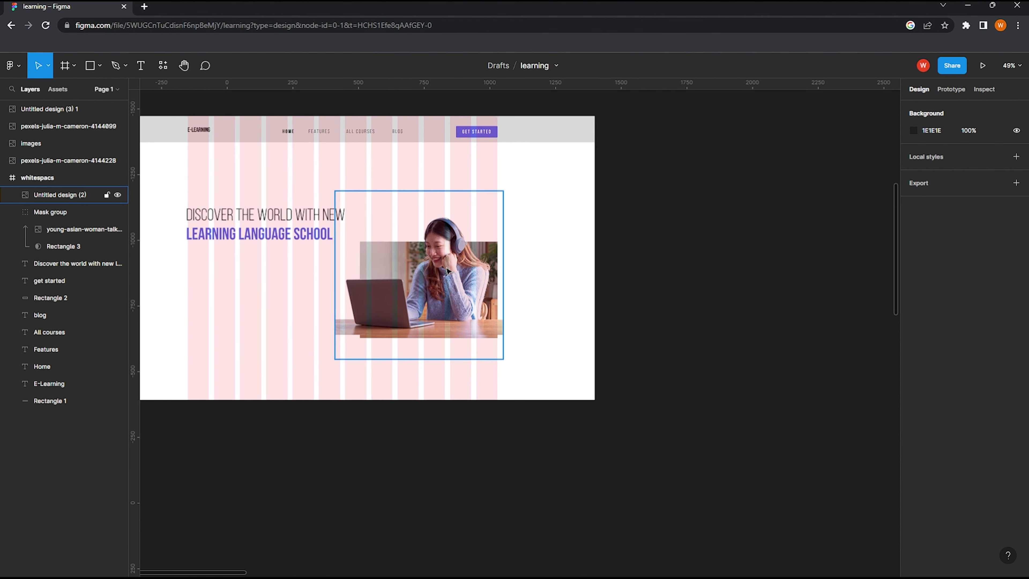
drag(448, 295, 444, 295)
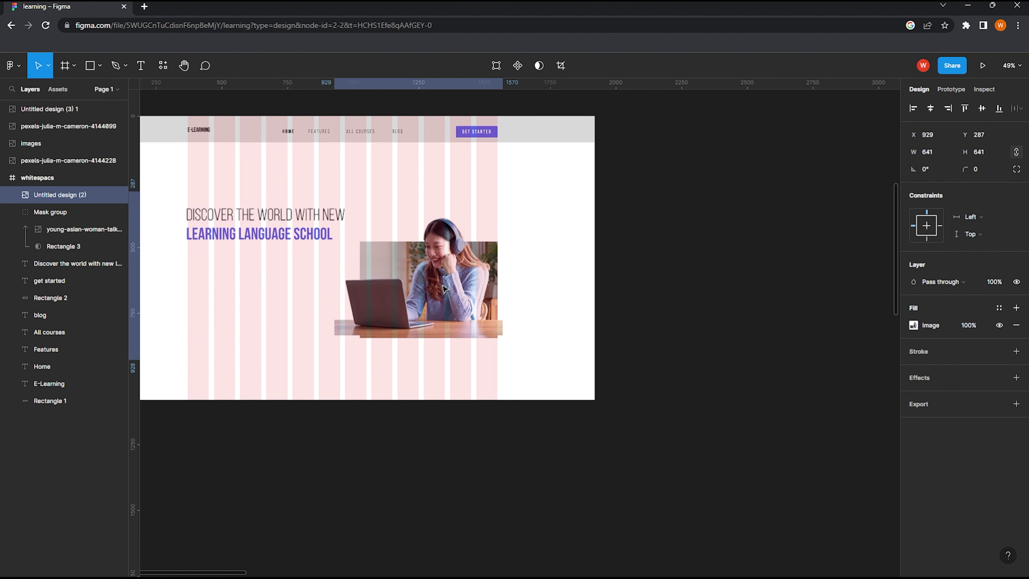
drag(443, 295, 444, 295)
drag(424, 192, 425, 186)
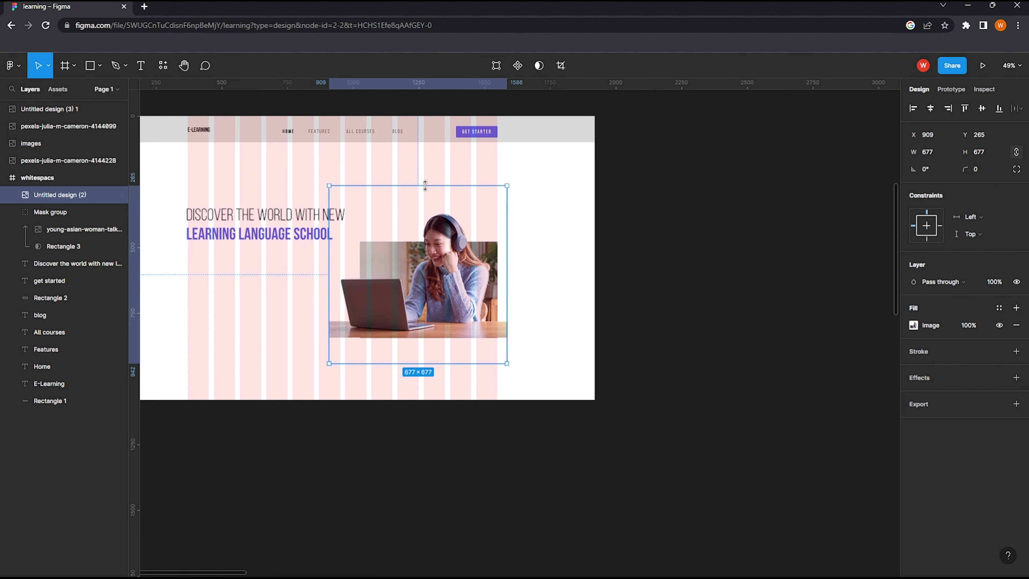
scroll(456, 264, up, 5)
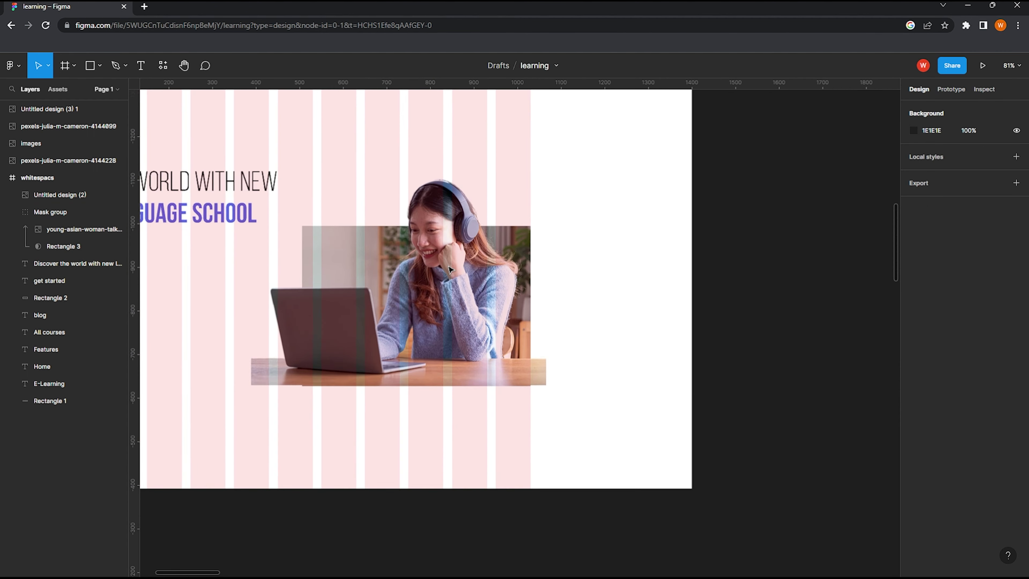
drag(477, 290, 475, 290)
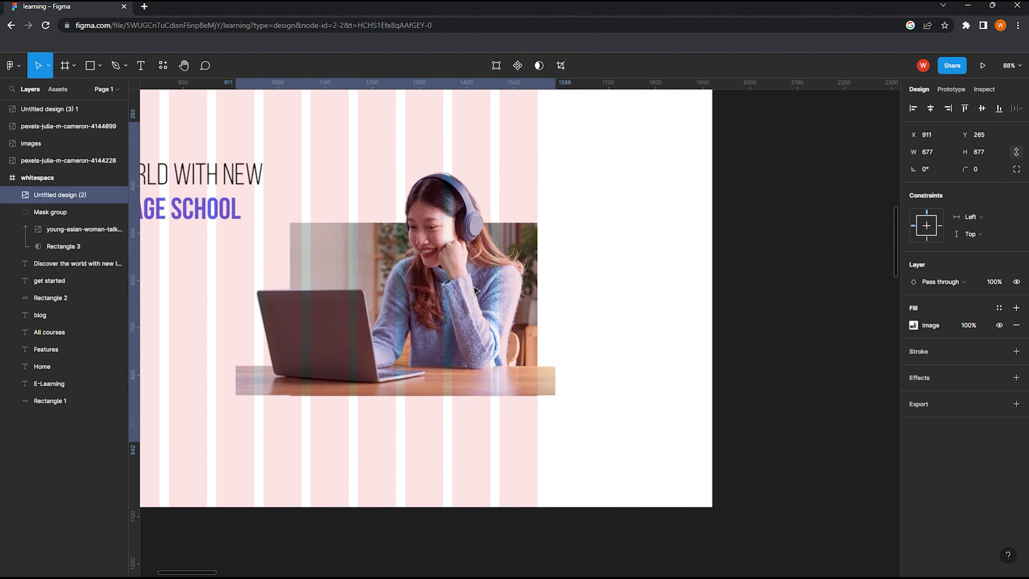
scroll(475, 291, down, 10)
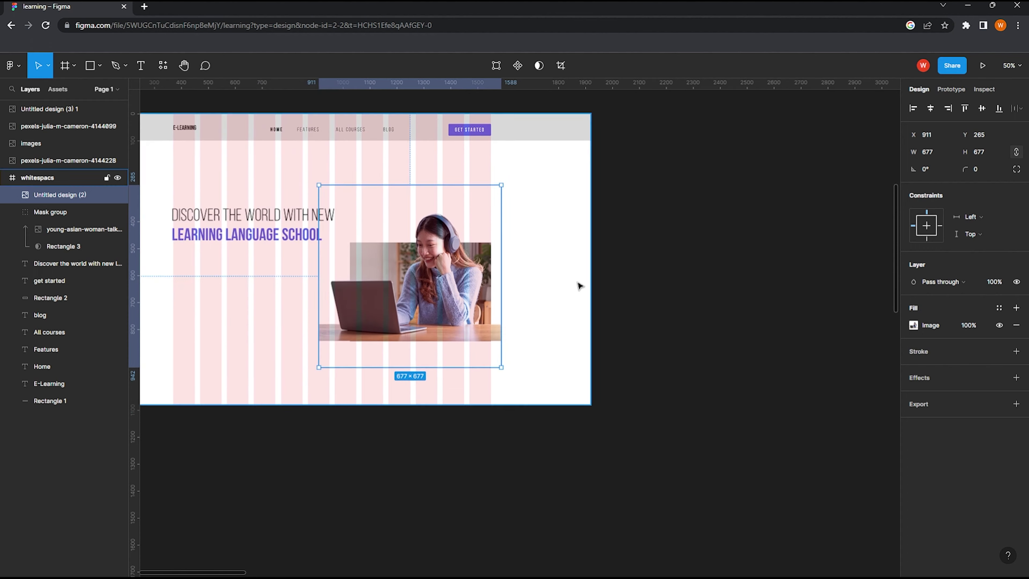
scroll(420, 280, up, 3)
scroll(456, 274, up, 3)
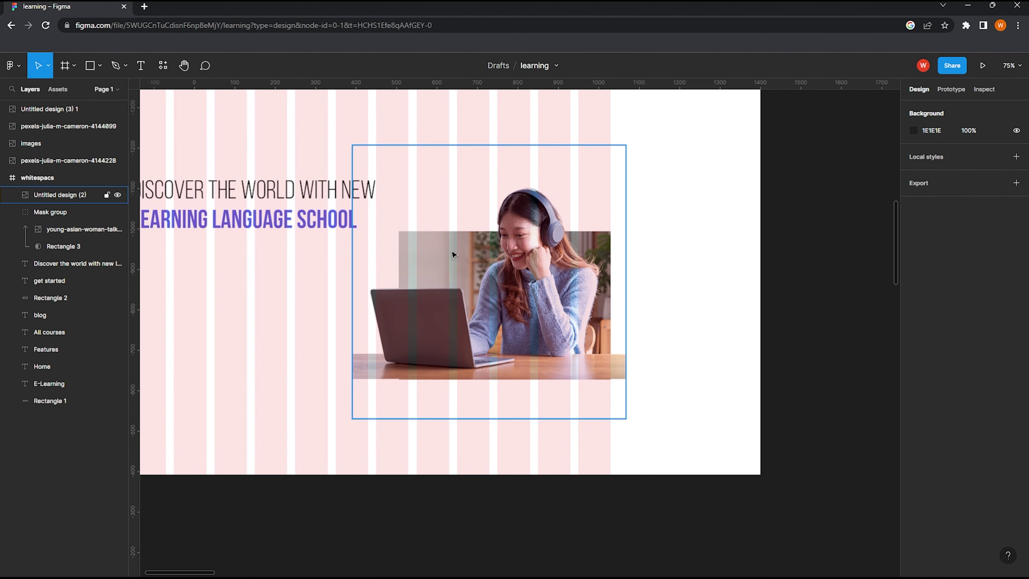
Step: Draw a 600×522 rectangle beneath the cutout photo and mask the photo with it
click(90, 66)
drag(361, 214, 610, 397)
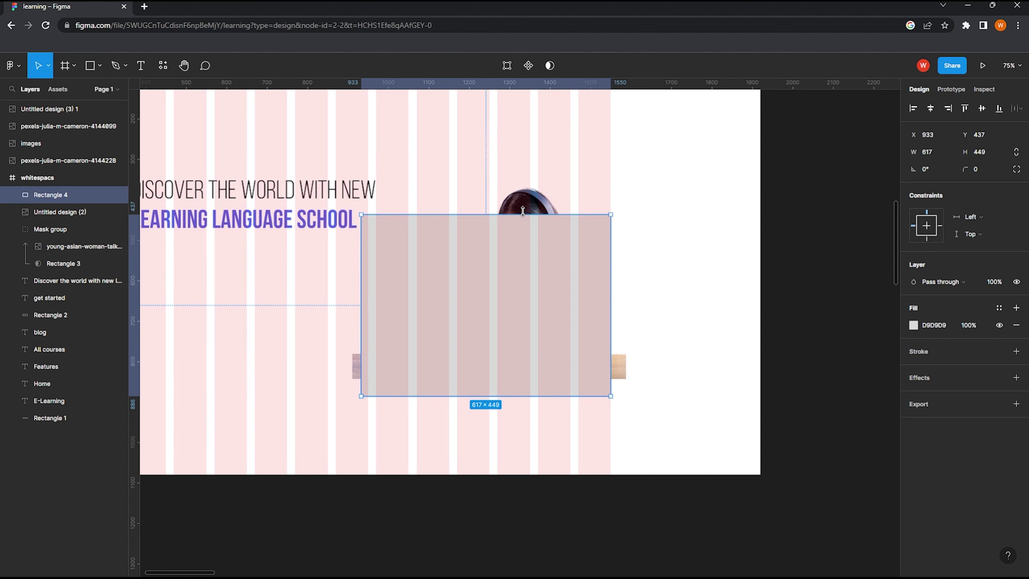
drag(523, 214, 523, 168)
drag(404, 397, 407, 380)
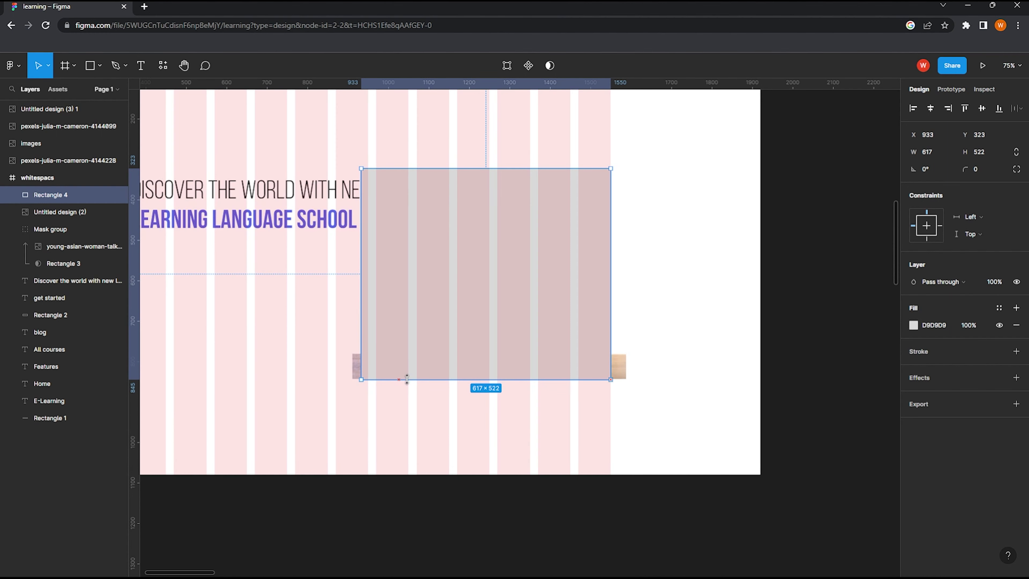
drag(361, 353, 368, 352)
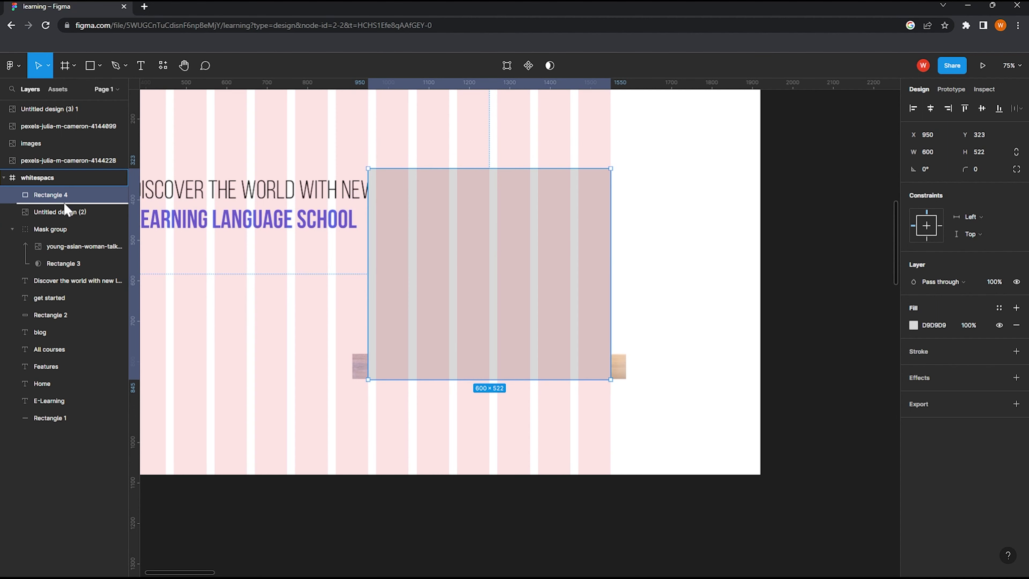
key(ctrl+bracketleft)
shift+click(84, 195)
click(549, 65)
click(710, 214)
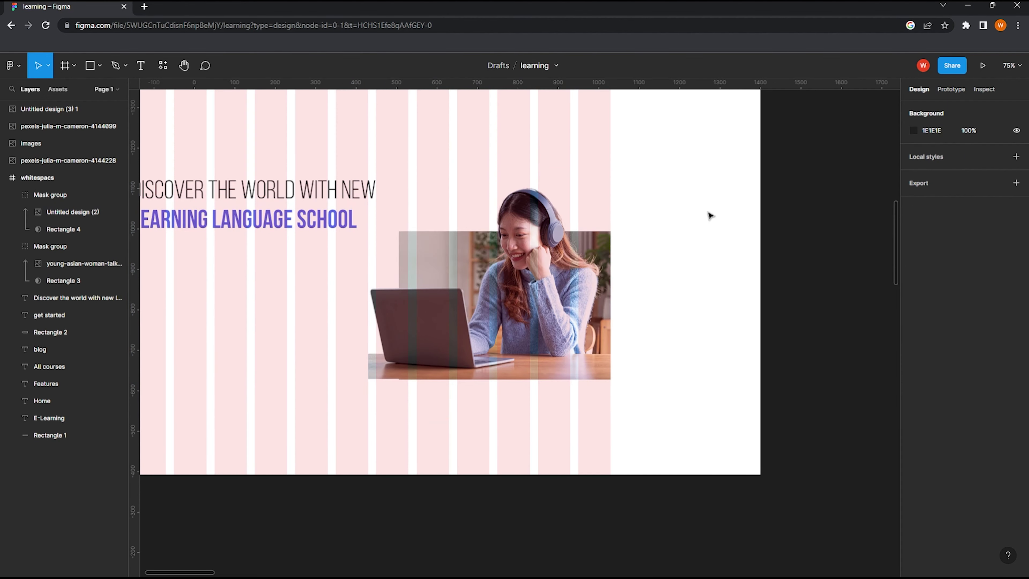
ctrl+scroll(422, 364, up, 3)
Step: Draw a 350×350 unfilled, thick-outlined ring over the photo's lower left
key(o)
drag(422, 364, 534, 441)
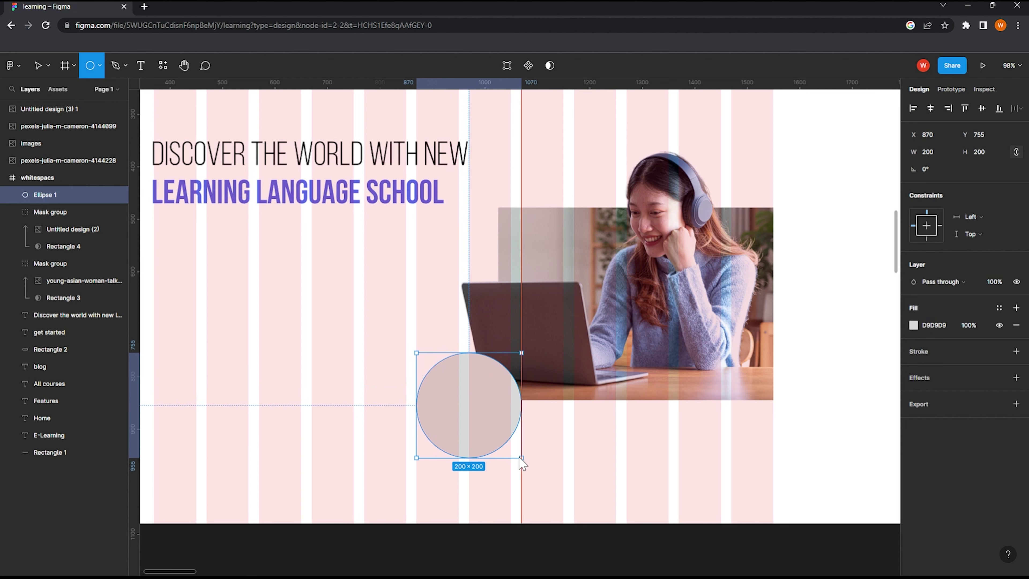
click(1015, 350)
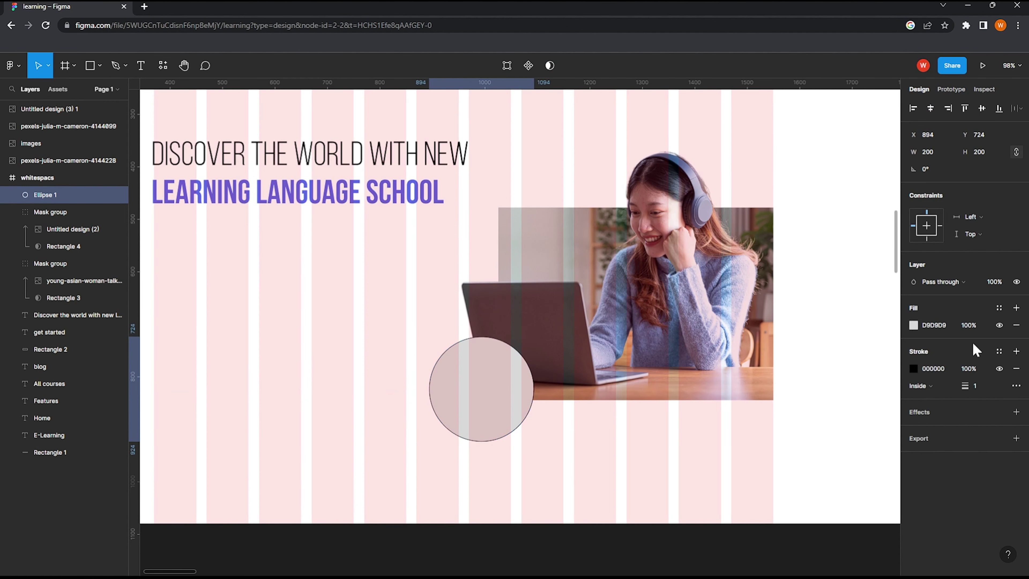
click(1015, 324)
drag(961, 366, 1017, 360)
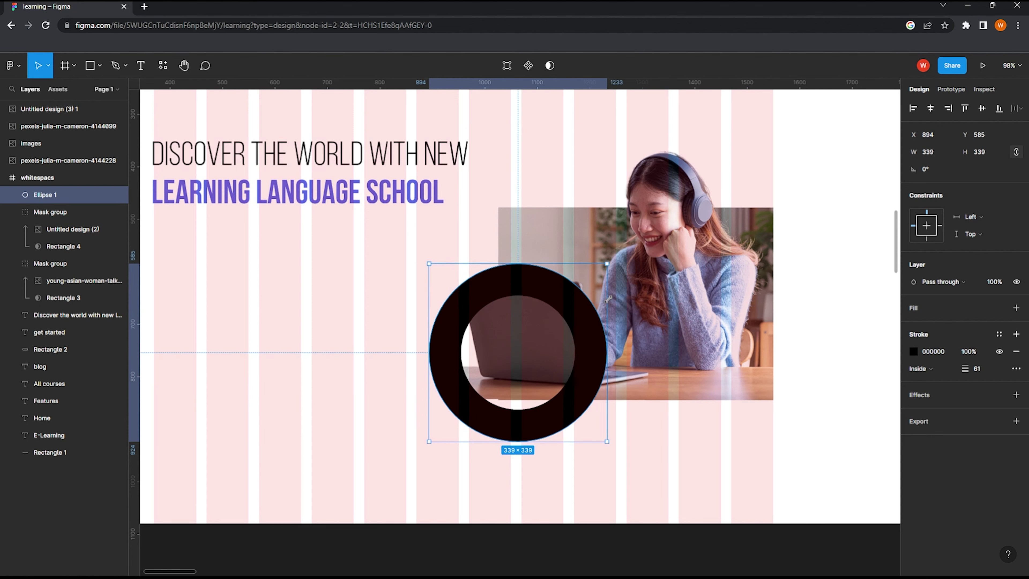
drag(534, 337, 613, 257)
drag(599, 356, 613, 355)
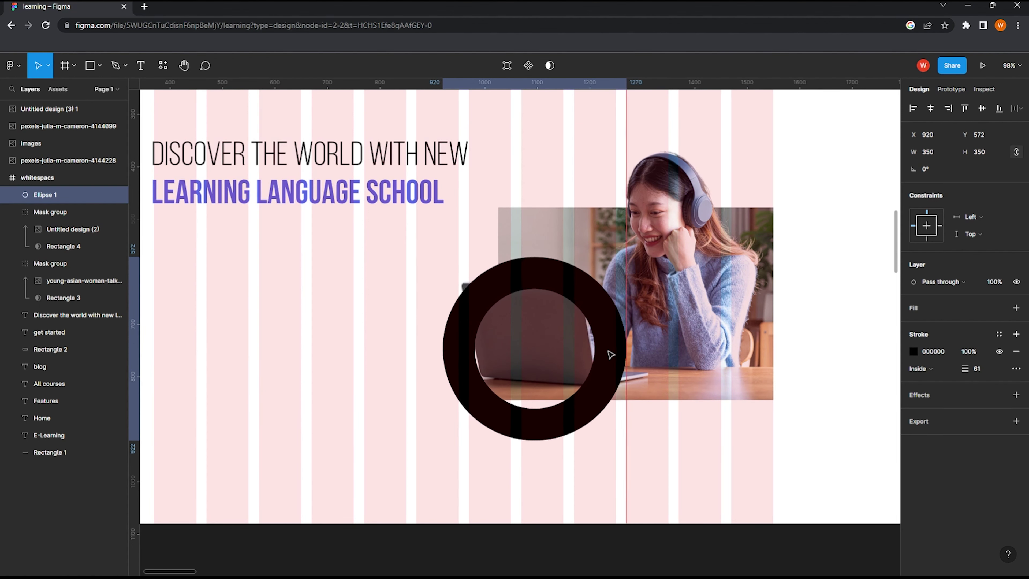
Step: Delete the ring's top point to make a half-ring arc with a FFD43C stroke of 64
double_click(464, 354)
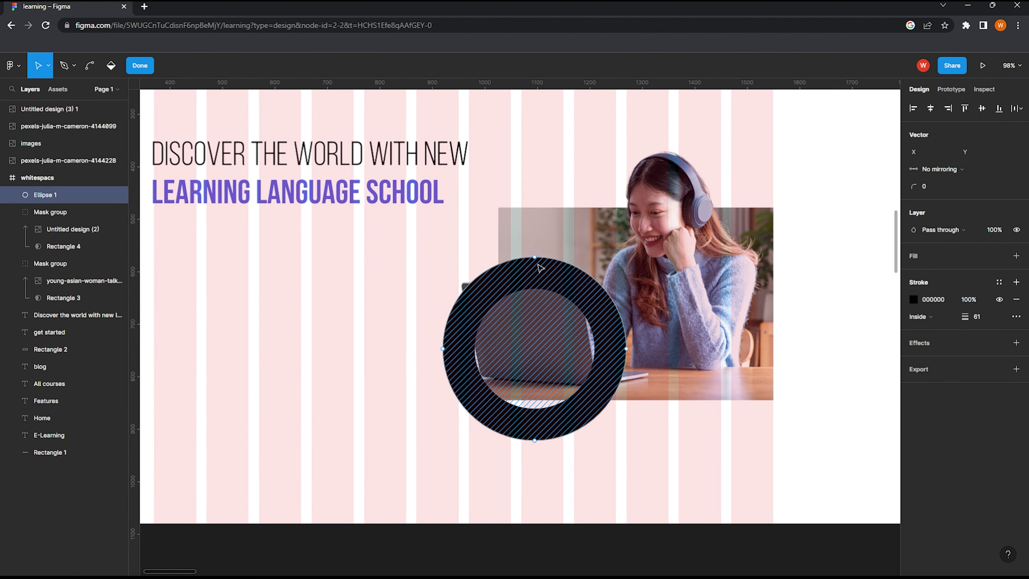
click(535, 258)
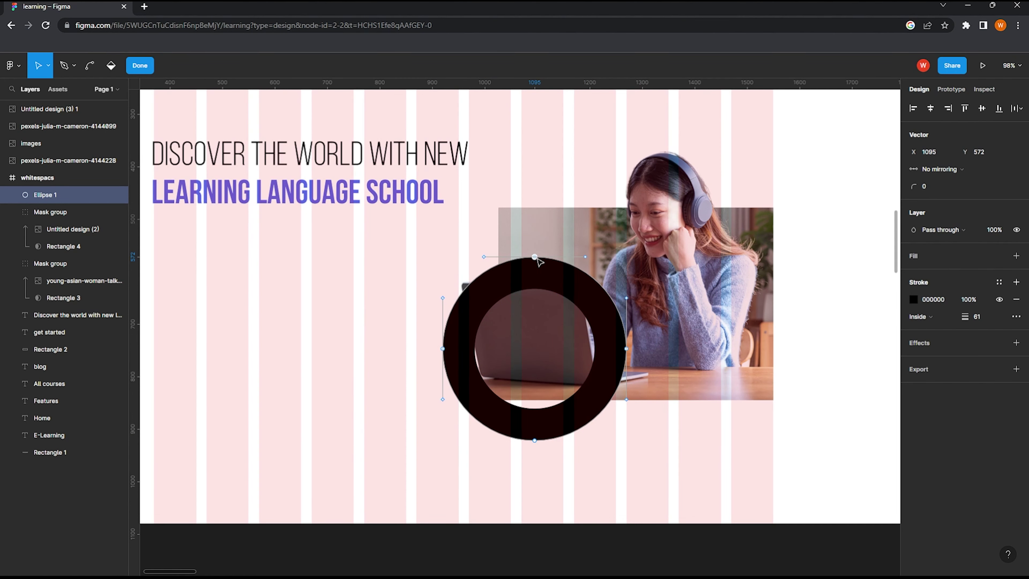
key(Delete)
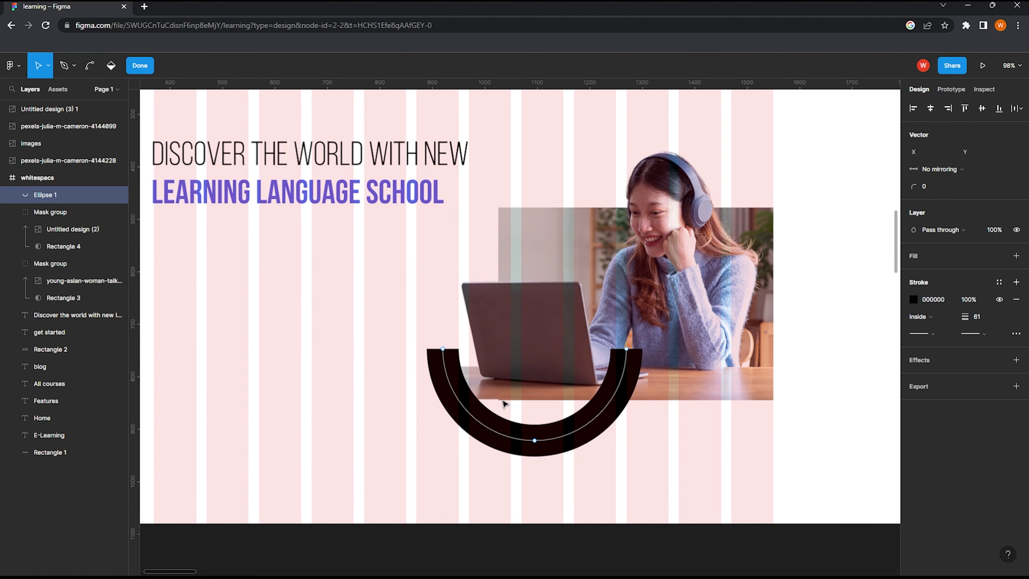
key(Escape)
click(913, 350)
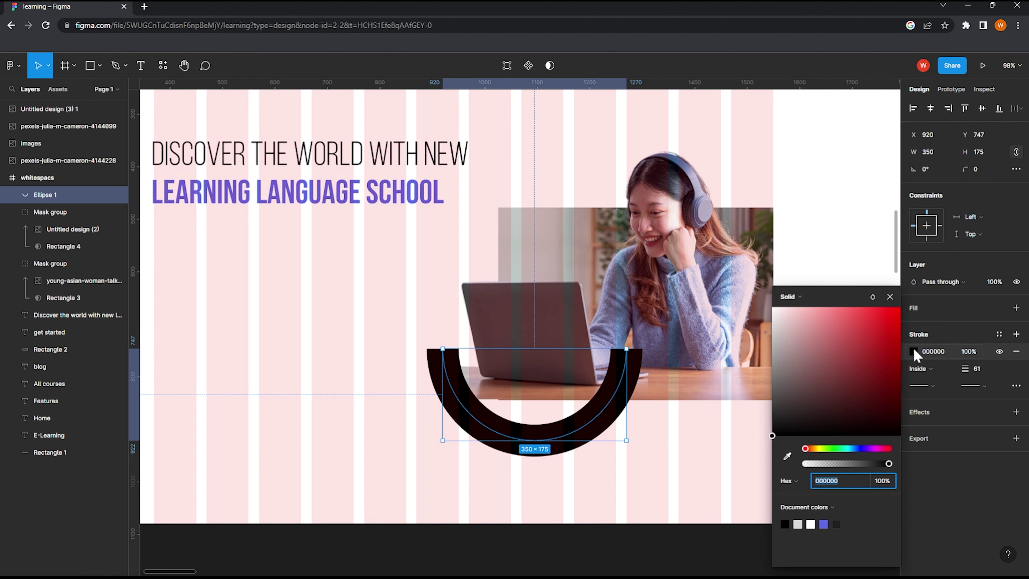
text(FFD43C)
key(Return)
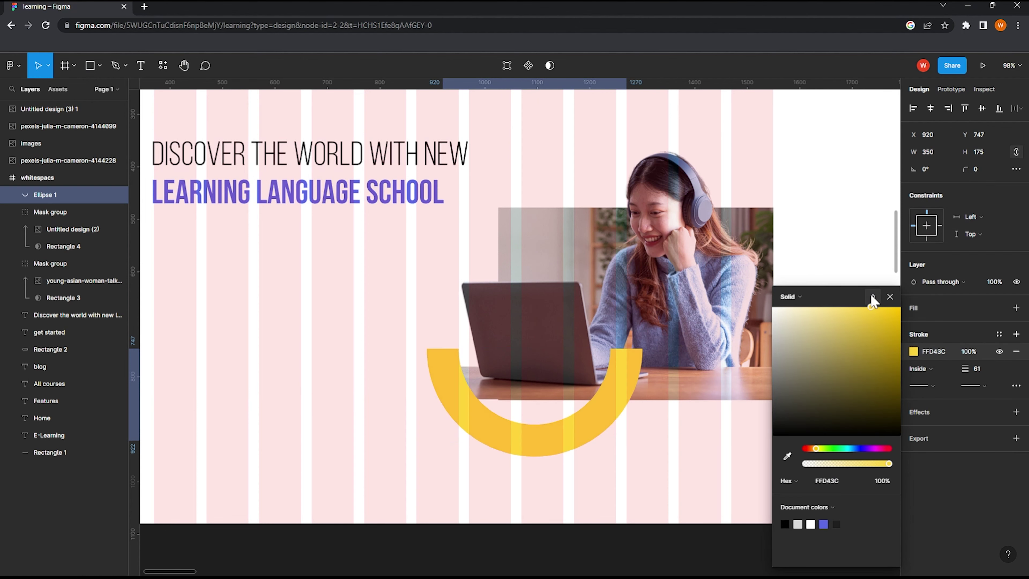
click(613, 490)
drag(602, 430, 602, 403)
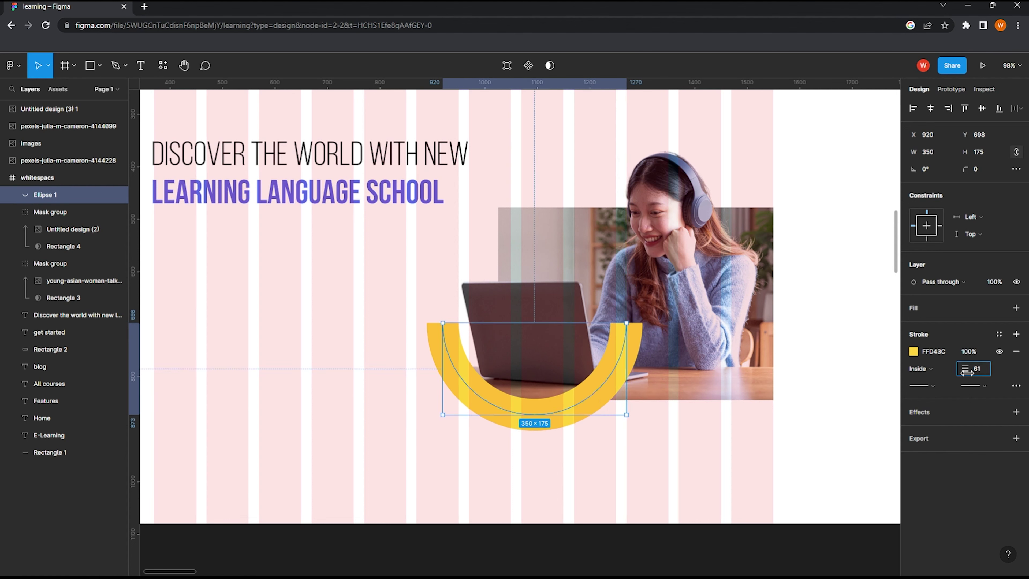
drag(967, 371, 969, 371)
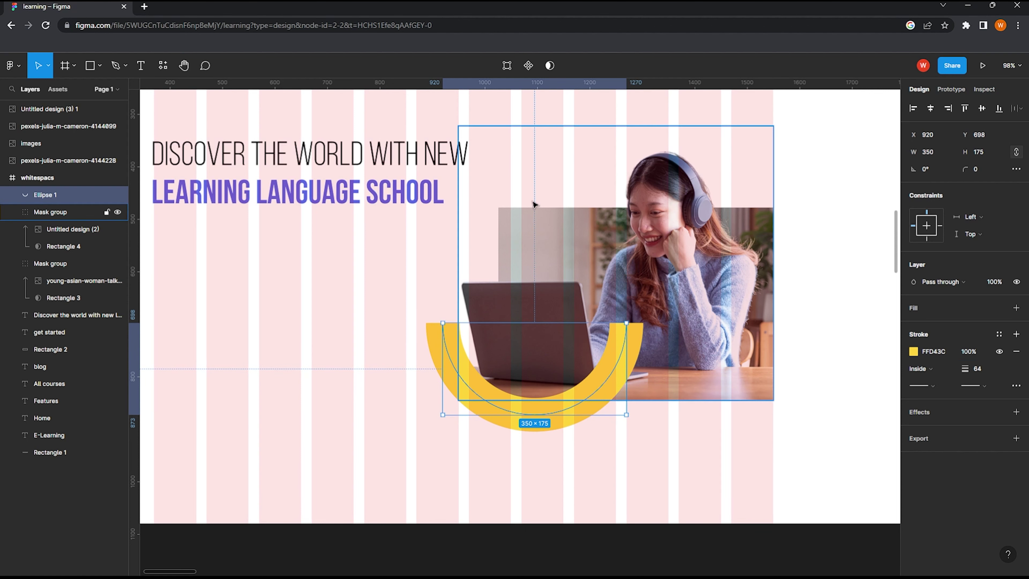
Step: Draw a small unfilled, outlined circle beside the photo's top-right corner
key(o)
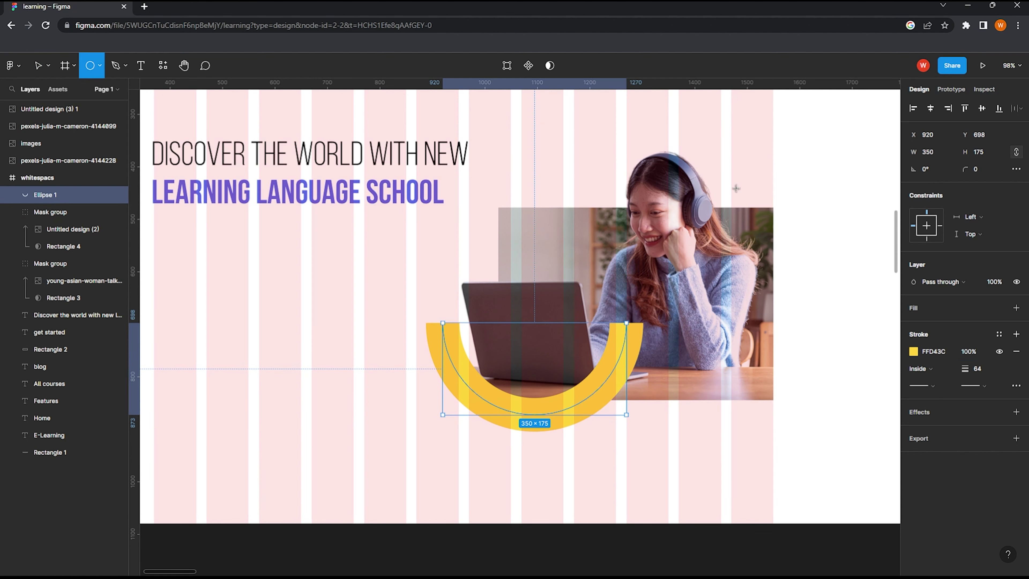
drag(736, 188, 778, 232)
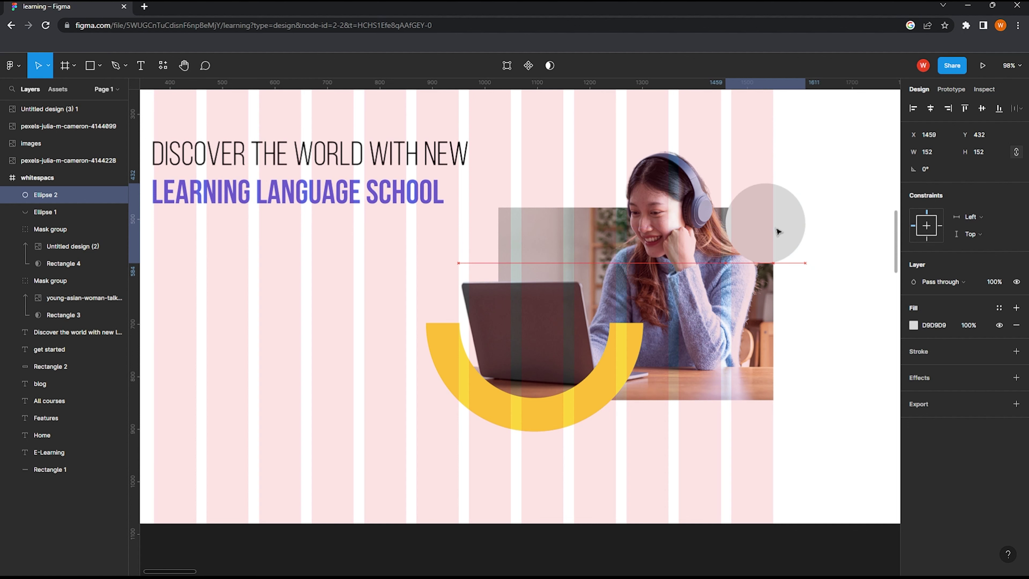
click(1016, 351)
click(1016, 325)
Step: Thicken the small ring's stroke and colour it purple 5C6AE7
drag(965, 368, 1012, 366)
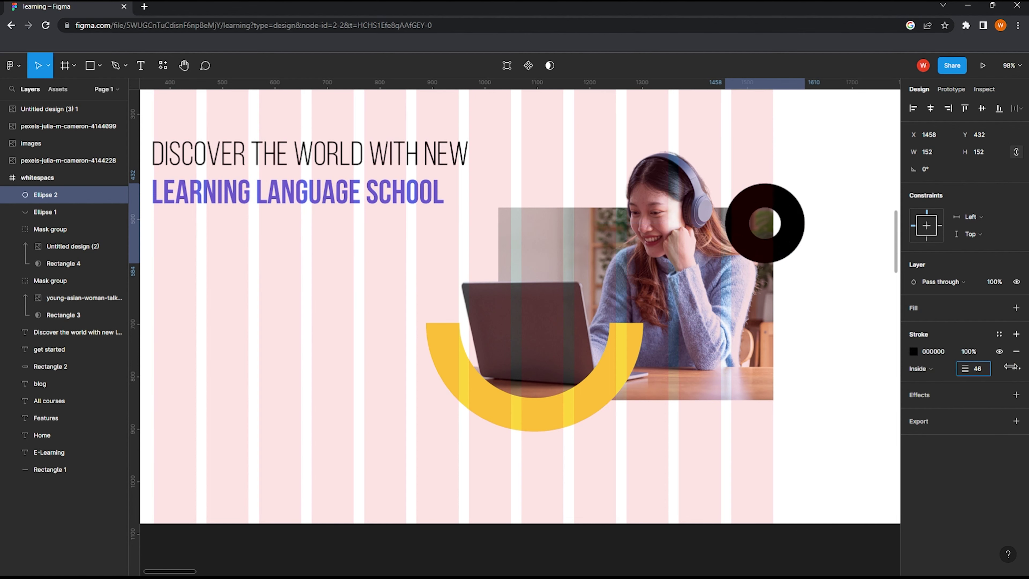
click(913, 350)
click(824, 524)
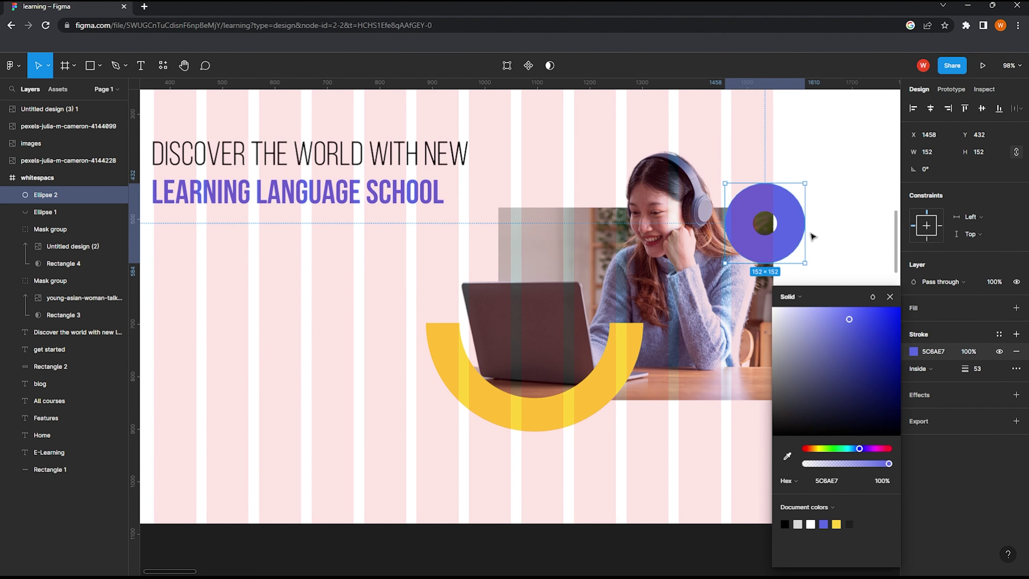
click(890, 296)
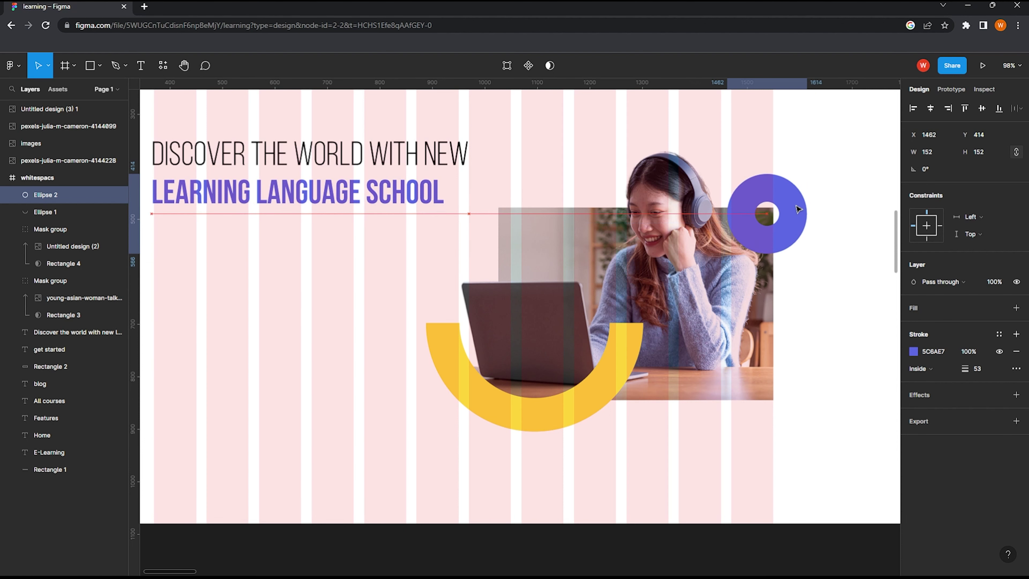
Step: Enlarge the ring to about 178×178 beside her head and thin its stroke to 44
drag(795, 220, 792, 217)
drag(802, 181, 814, 166)
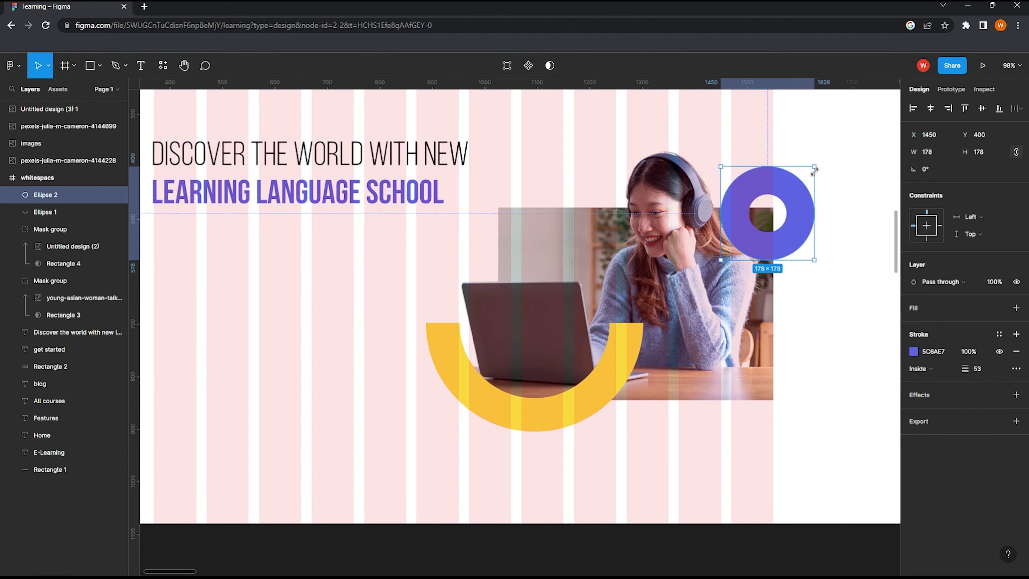
drag(806, 210, 812, 186)
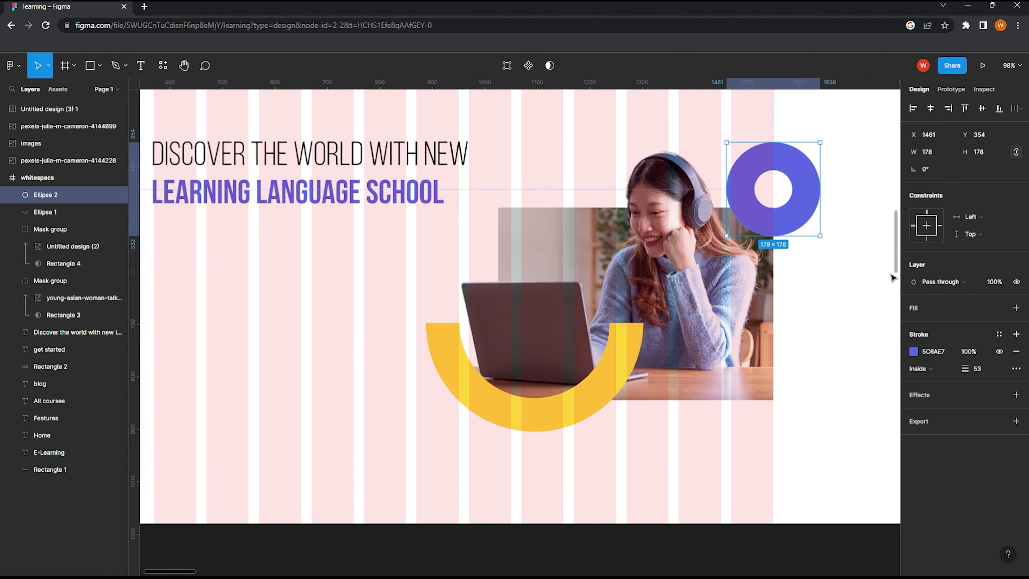
drag(970, 369, 964, 370)
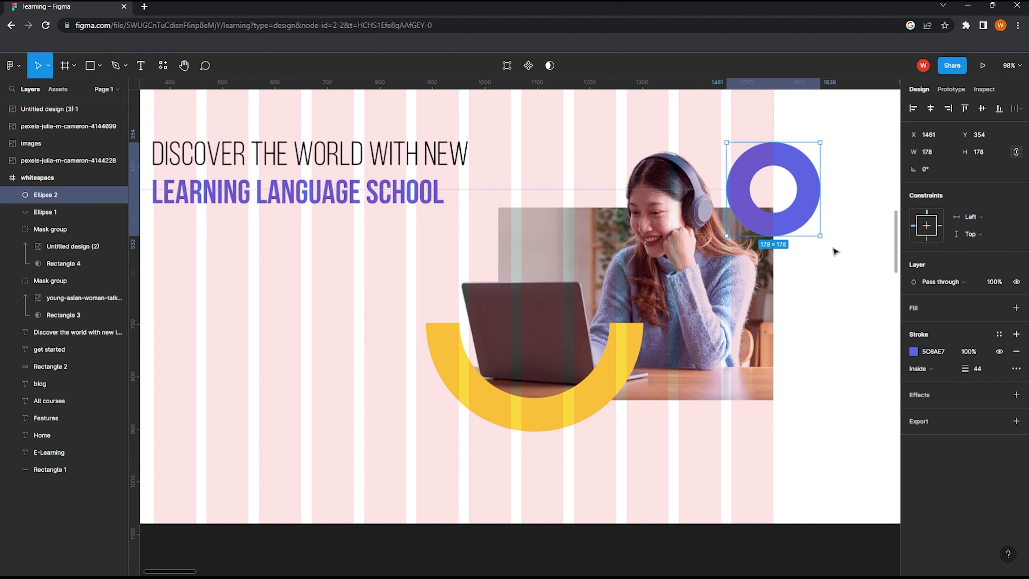
drag(823, 141, 820, 145)
key(Escape)
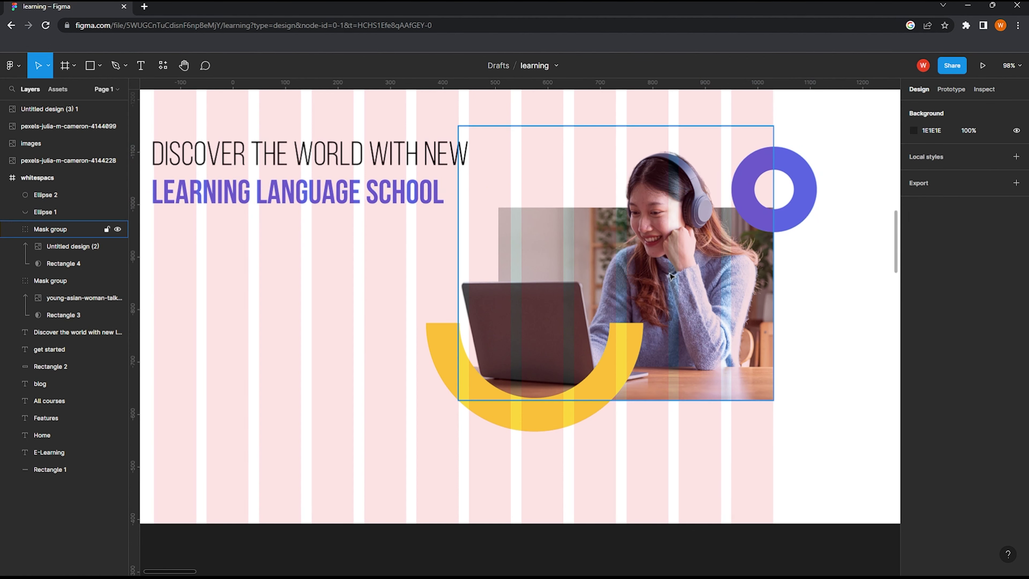
scroll(606, 280, down, 2)
scroll(450, 266, left, 3)
scroll(413, 259, up, 1)
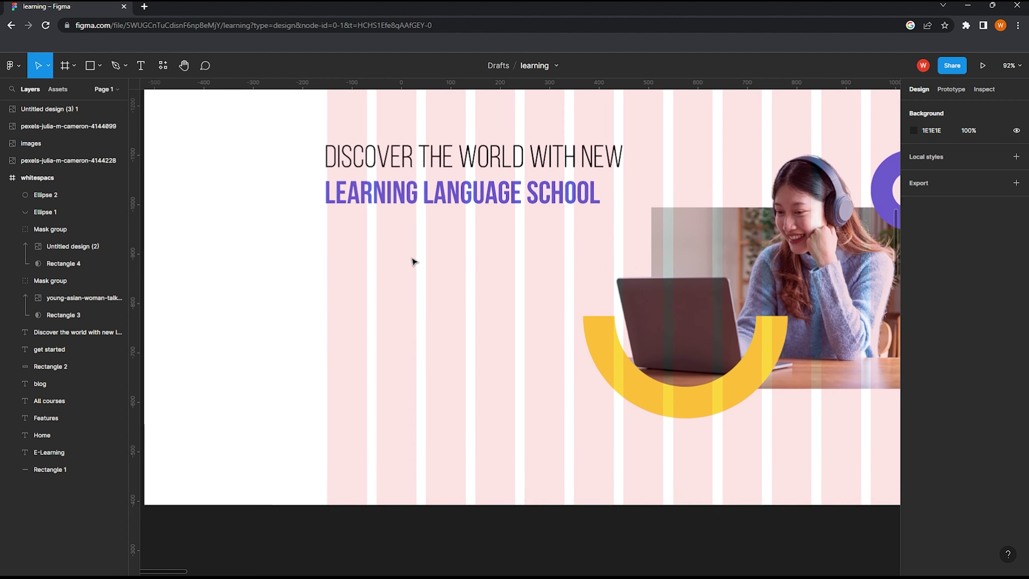
Step: Add a Poppins Light 24 list: 'Online learning 24/7', 'Learn in a small groups', 'Beginner to advanced'
key(t)
click(341, 248)
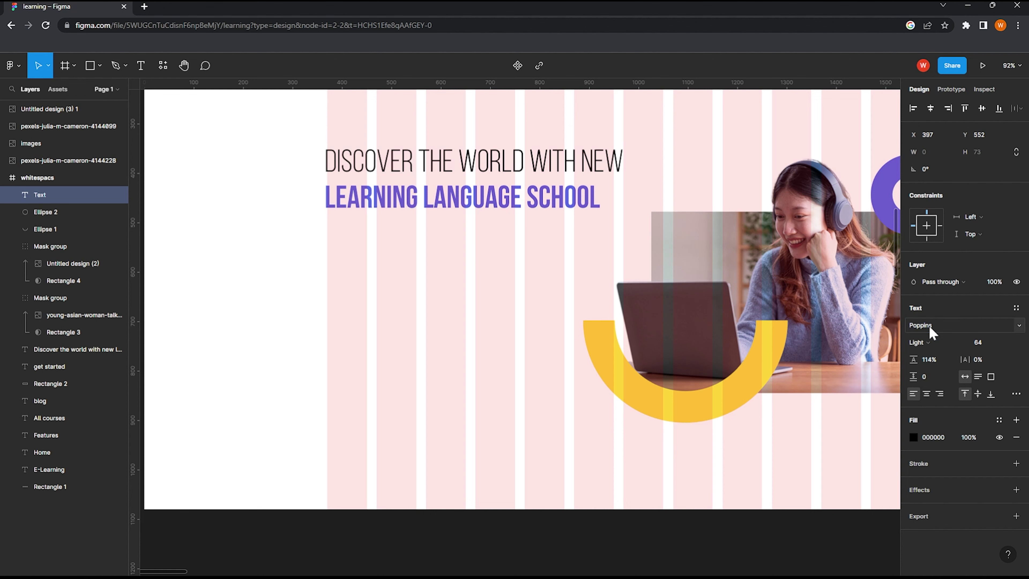
click(1007, 345)
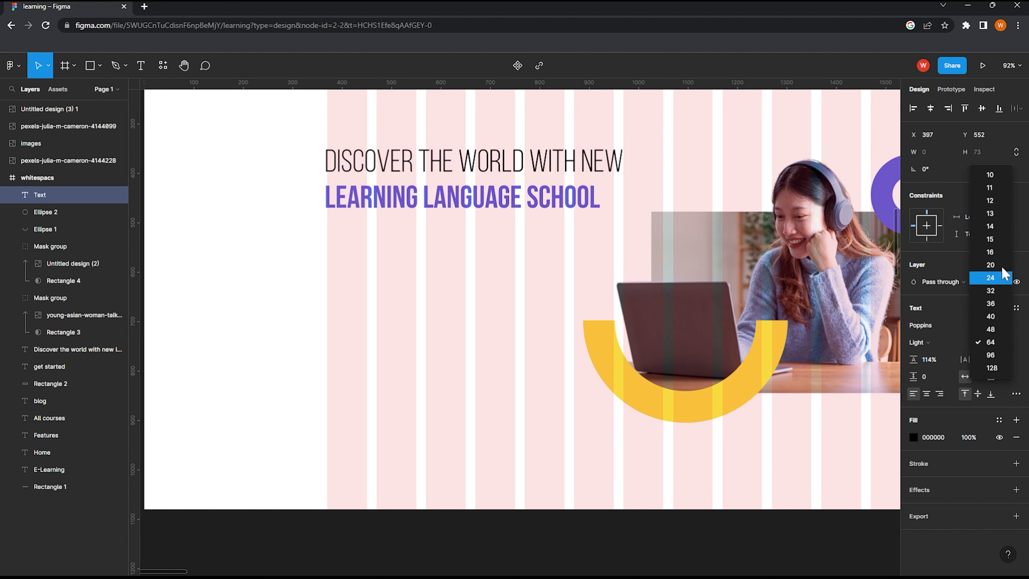
click(1000, 279)
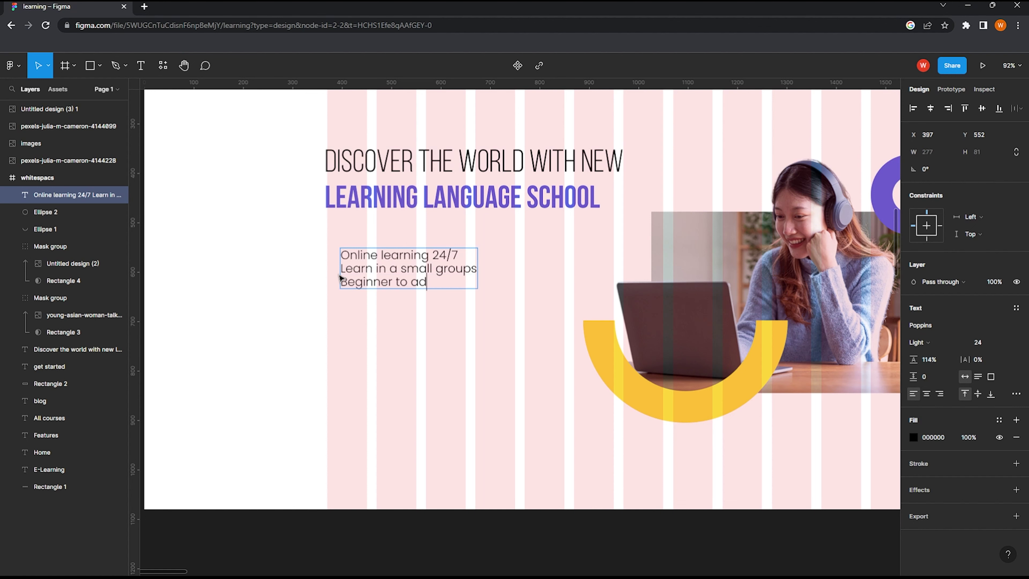
key(Escape)
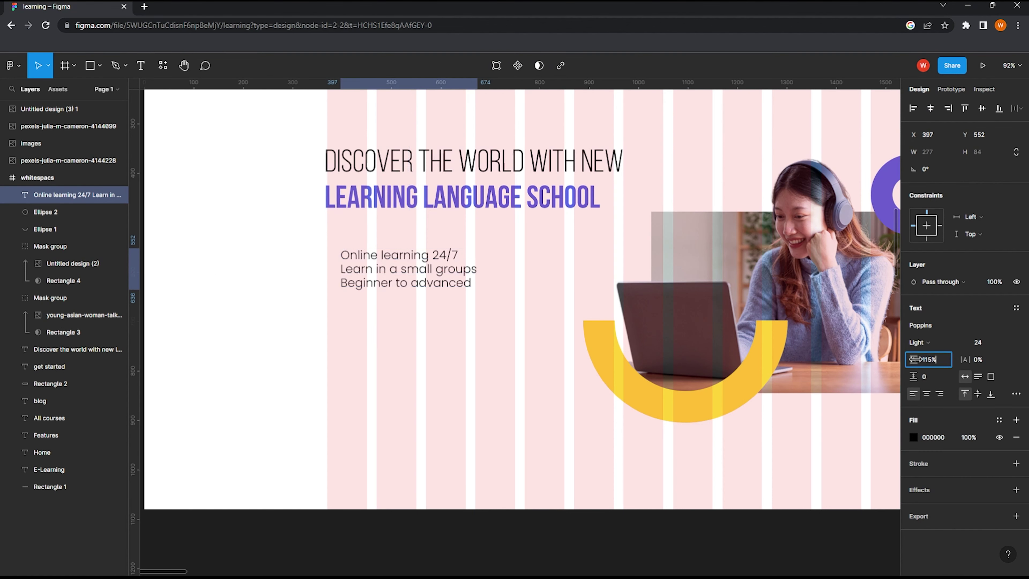
Step: Raise the list's line height to about 156% and align it under the heading
mouse_move(933, 365)
mouse_down()
mouse_move(446, 287)
mouse_move(452, 272)
mouse_up()
key(Escape)
drag(403, 166, 406, 166)
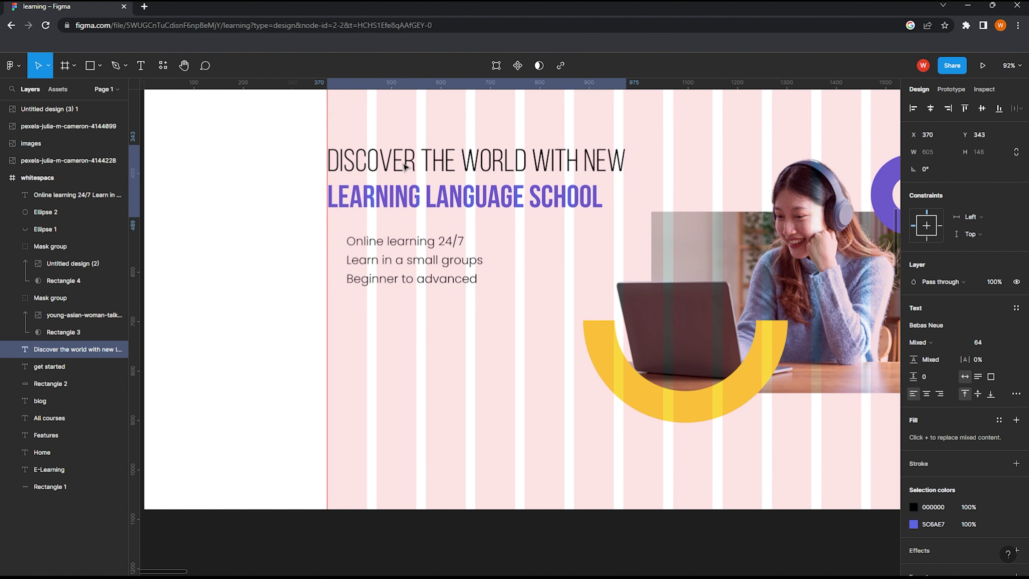
click(365, 261)
click(353, 317)
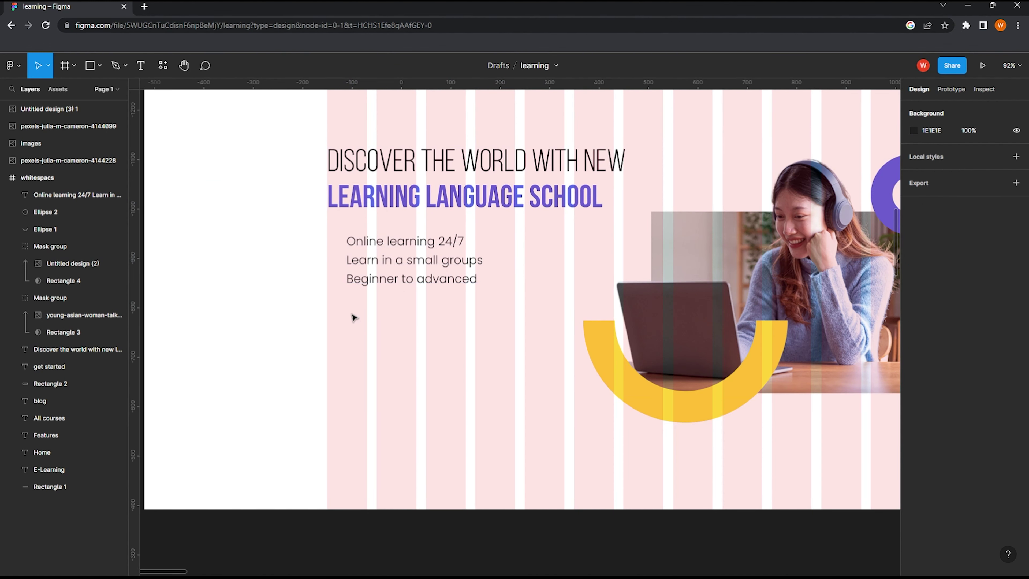
click(99, 66)
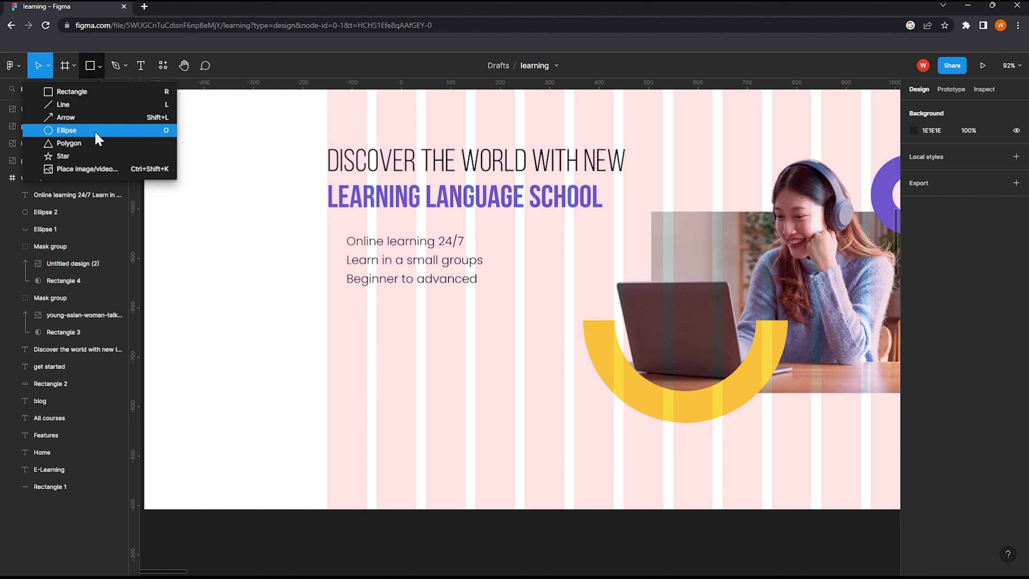
Step: Draw two line strokes forming a check mark left of 'Online learning 24/7'
click(99, 107)
scroll(330, 243, up, 2)
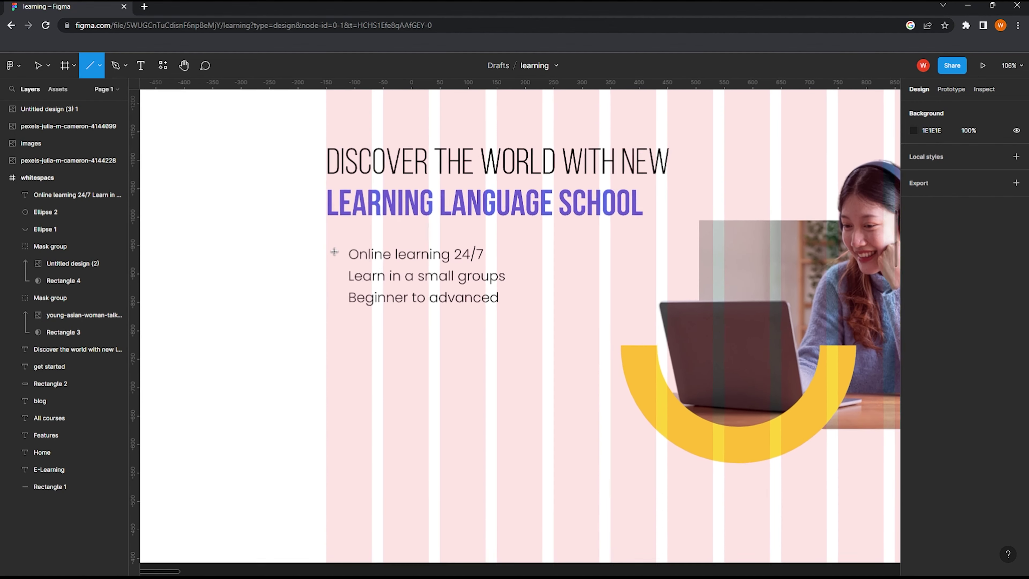
scroll(330, 243, up, 2)
scroll(330, 243, up, 2)
mouse_move(329, 253)
mouse_down()
mouse_move(339, 267)
mouse_move(358, 247)
mouse_up()
click(91, 75)
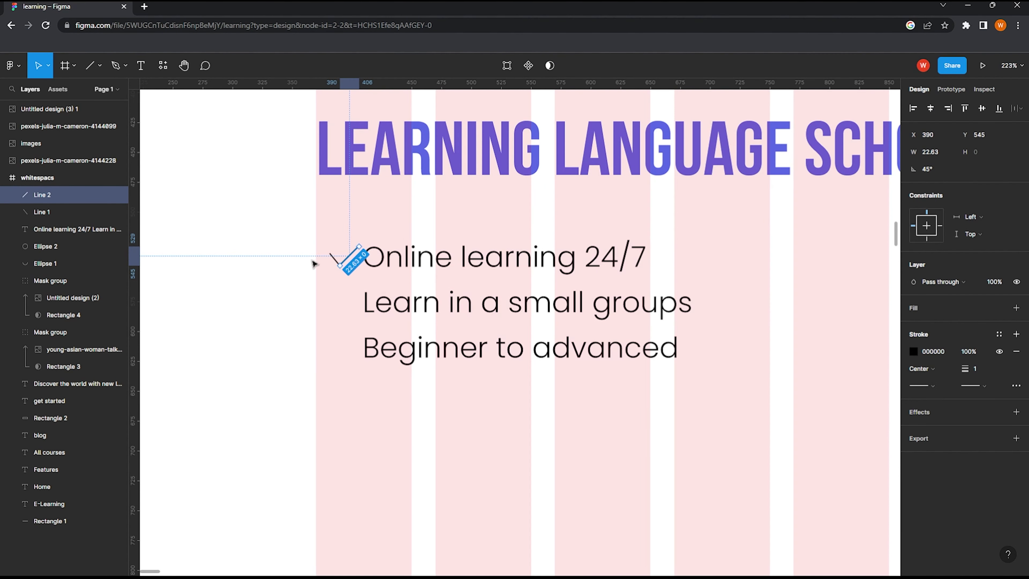
click(340, 304)
Step: Give both check mark lines round end caps
scroll(345, 279, up, 1)
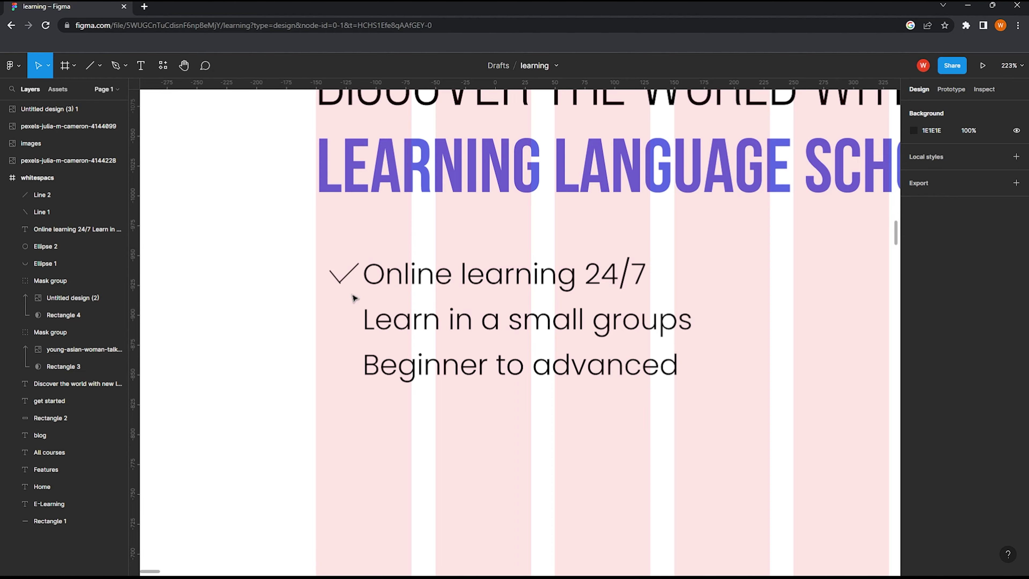
scroll(349, 294, up, 5)
scroll(349, 295, up, 3)
drag(264, 199, 366, 271)
click(973, 429)
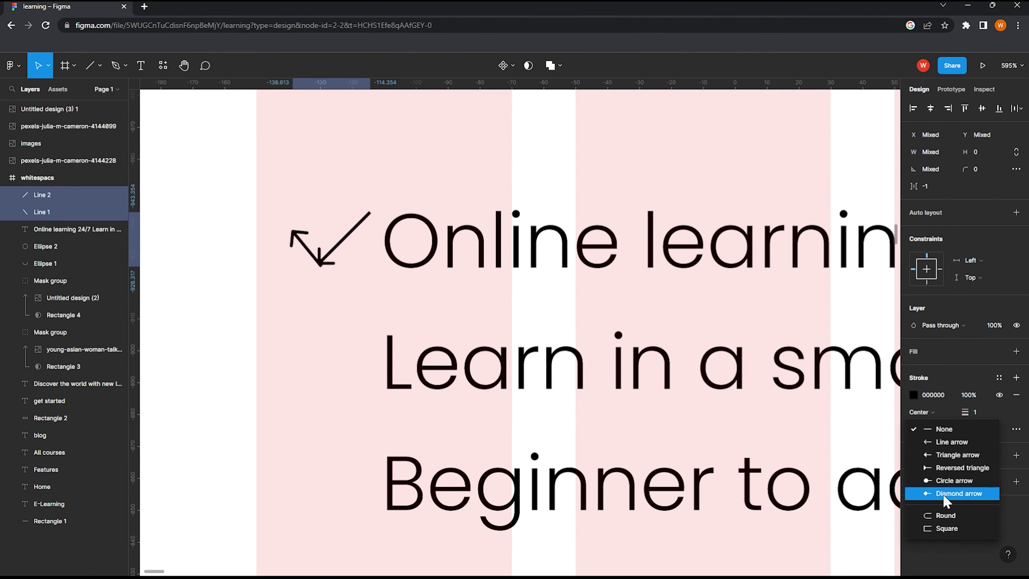
click(931, 514)
click(921, 429)
click(927, 523)
click(344, 264)
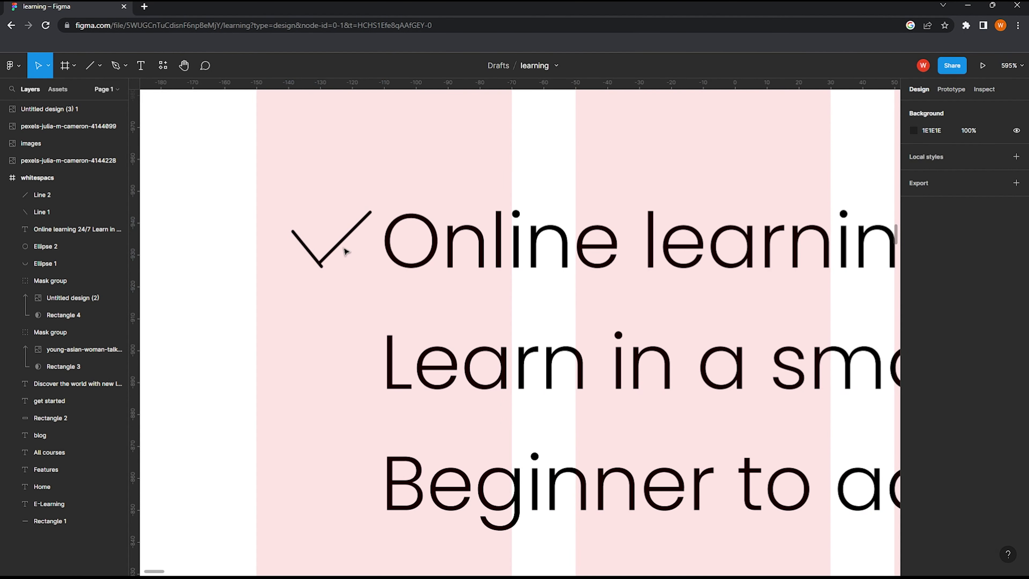
click(345, 252)
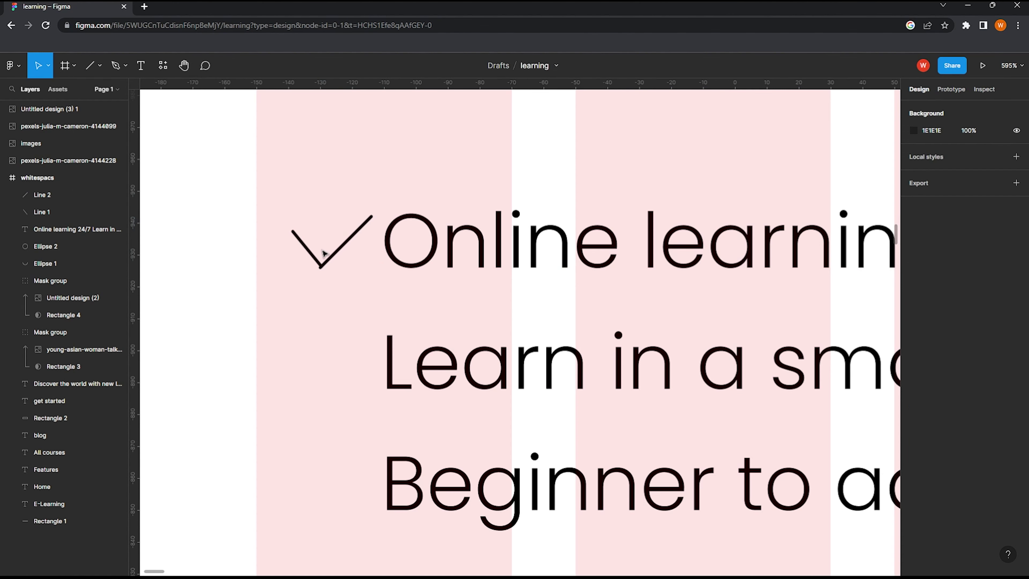
Step: Shorten the short check stroke and nudge the long stroke one unit right
scroll(320, 263, up, 4)
click(302, 268)
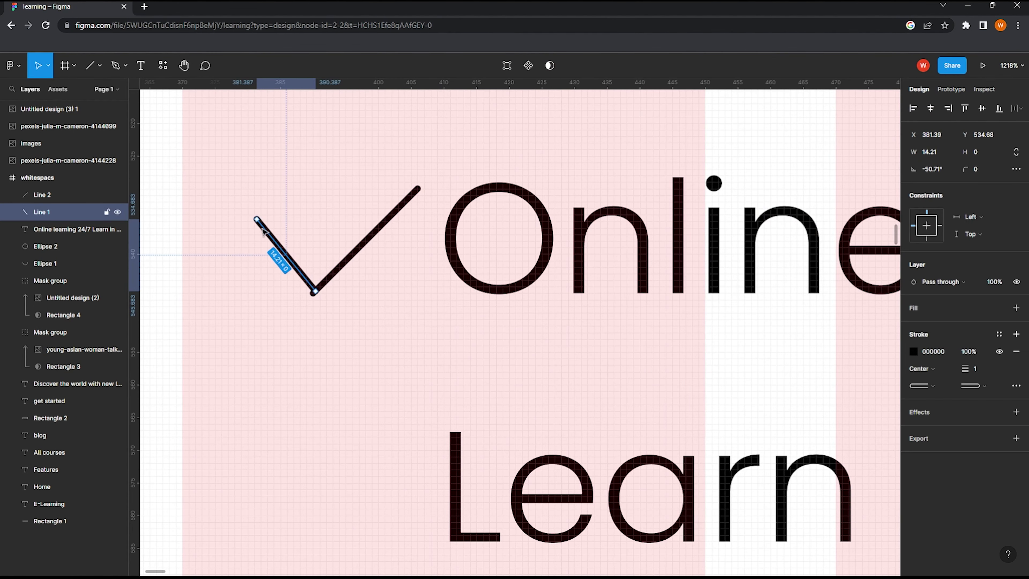
drag(255, 219, 279, 254)
click(332, 284)
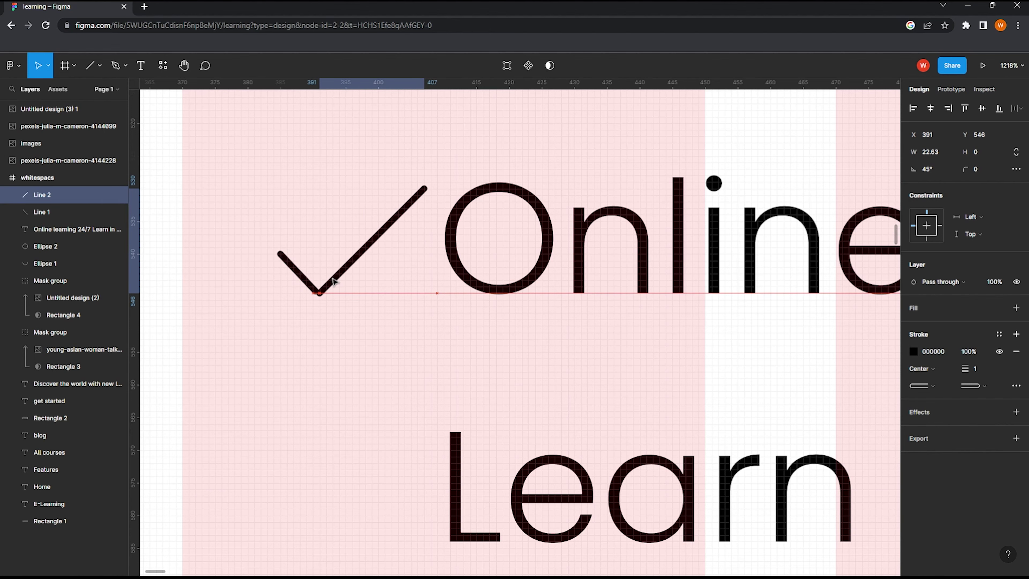
key(Right)
click(322, 316)
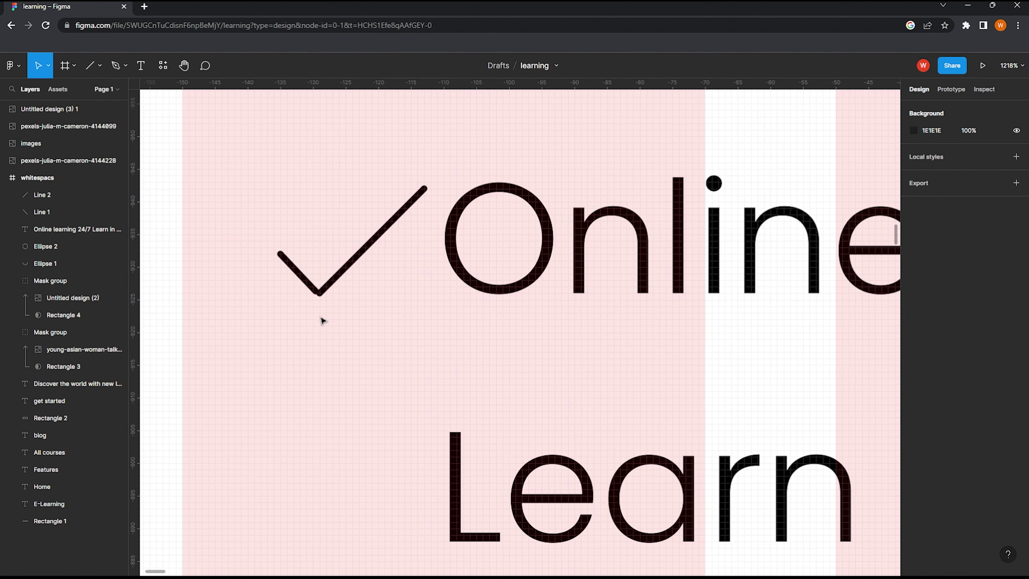
Step: In vector edit mode, move the long line's lower joint to meet the short line
scroll(332, 284, up, 3)
scroll(328, 292, up, 3)
scroll(328, 294, up, 2)
click(322, 294)
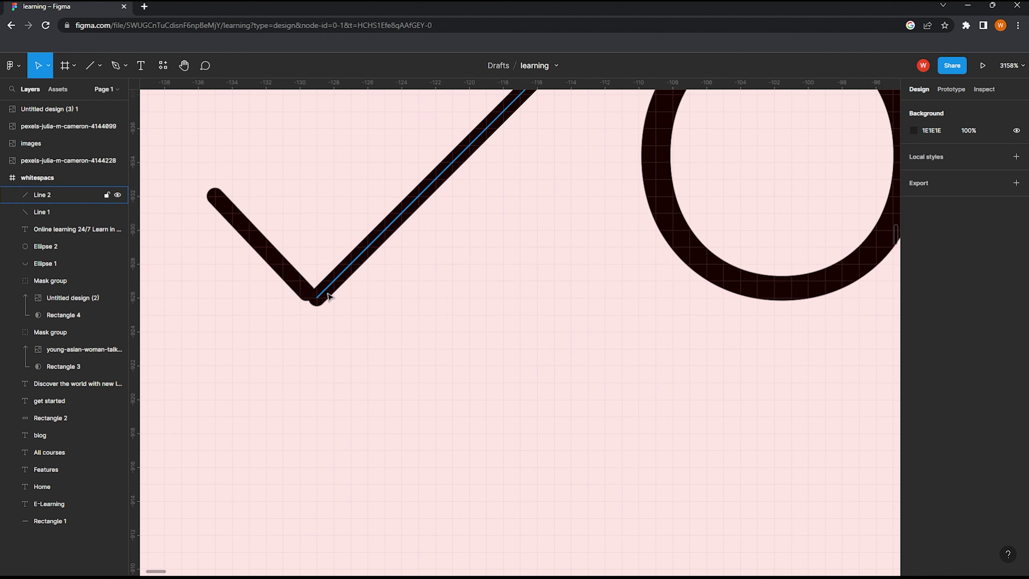
double_click(308, 299)
drag(309, 299, 307, 288)
click(350, 329)
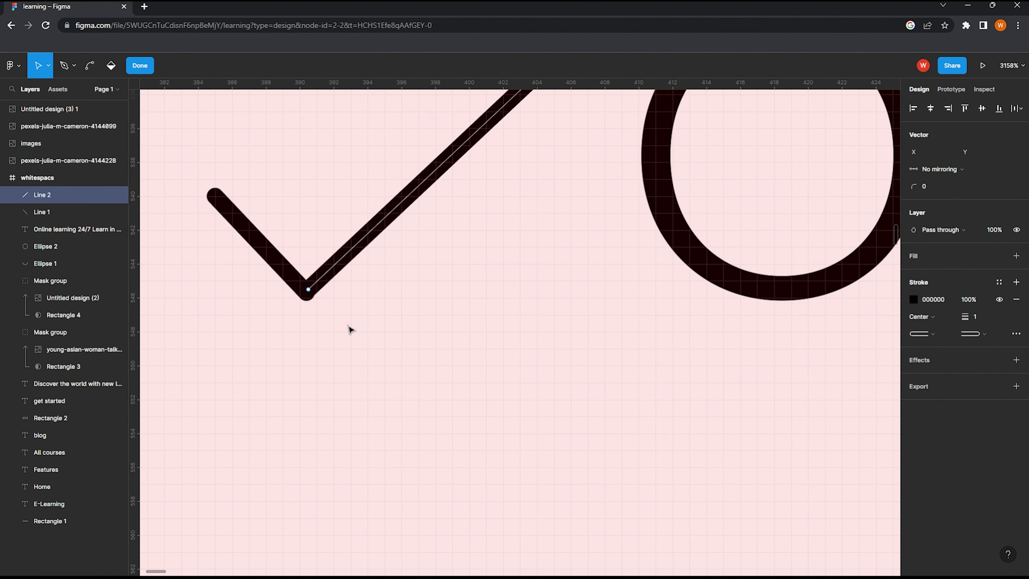
scroll(360, 312, down, 2)
scroll(372, 300, down, 4)
scroll(380, 288, down, 1)
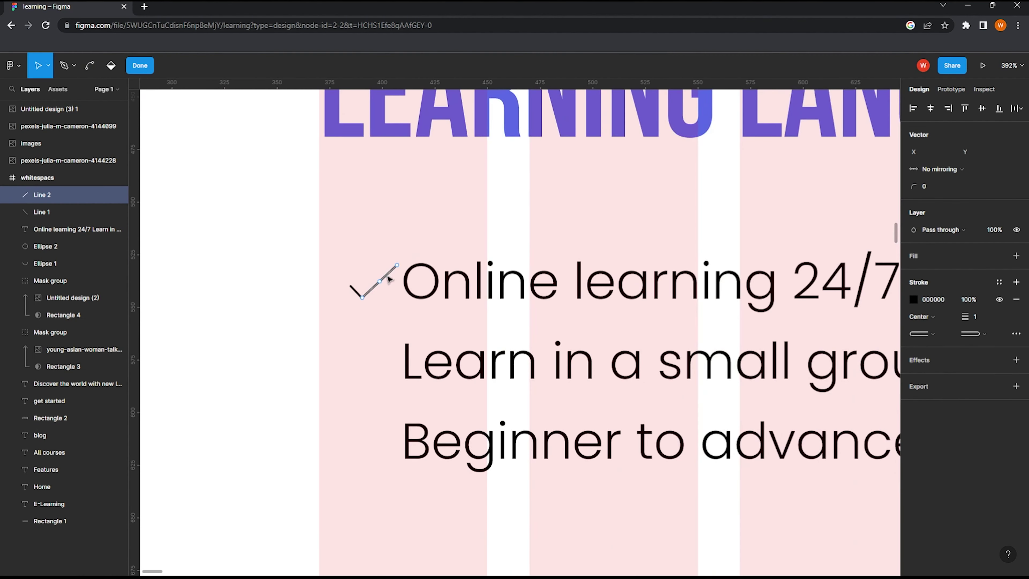
key(Escape)
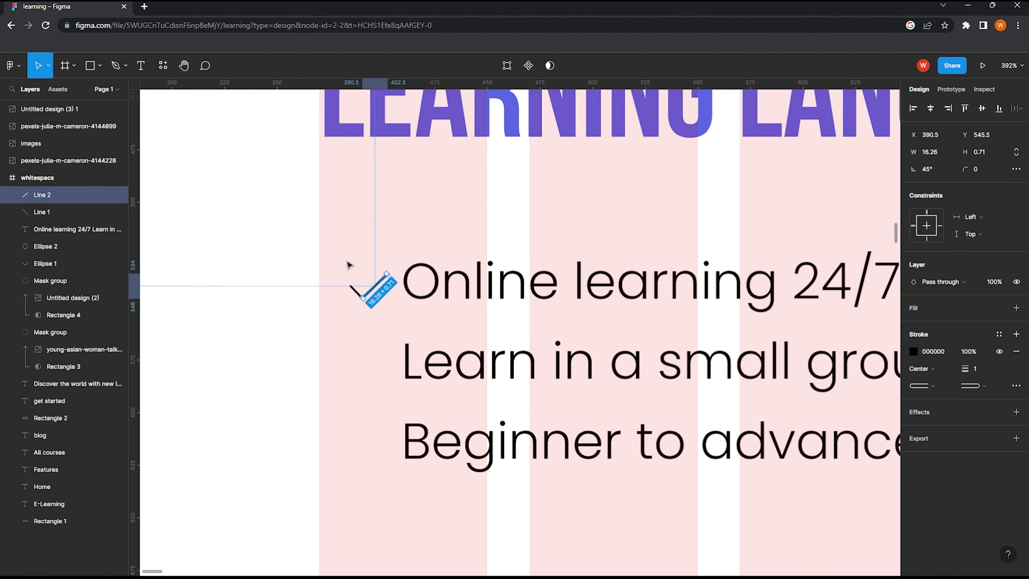
scroll(356, 276, down, 3)
key(Escape)
Step: Group the two check lines into a single 17.5×12 check mark
scroll(292, 280, up, 2)
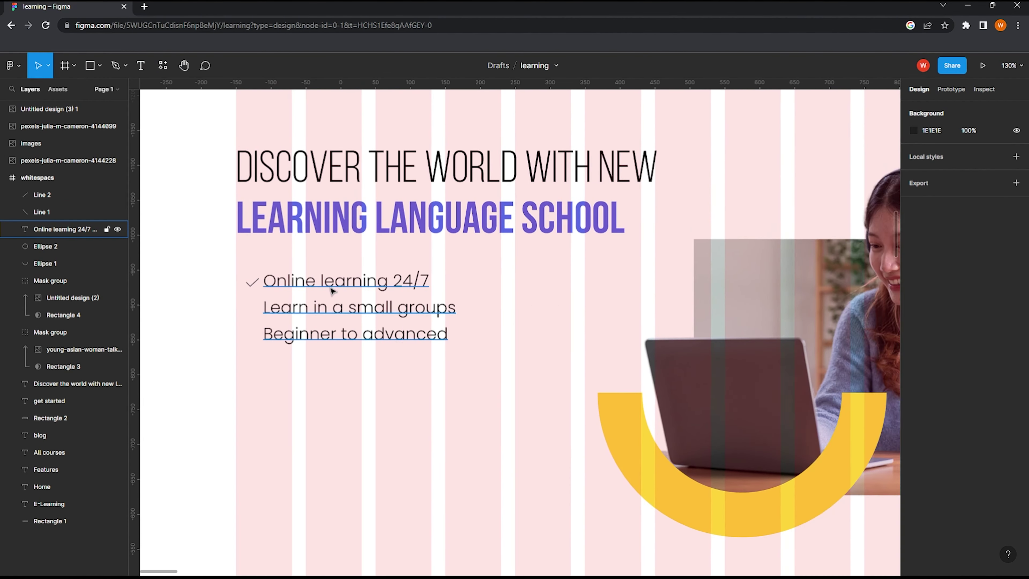
scroll(245, 262, up, 2)
drag(246, 261, 275, 302)
key(ctrl+g)
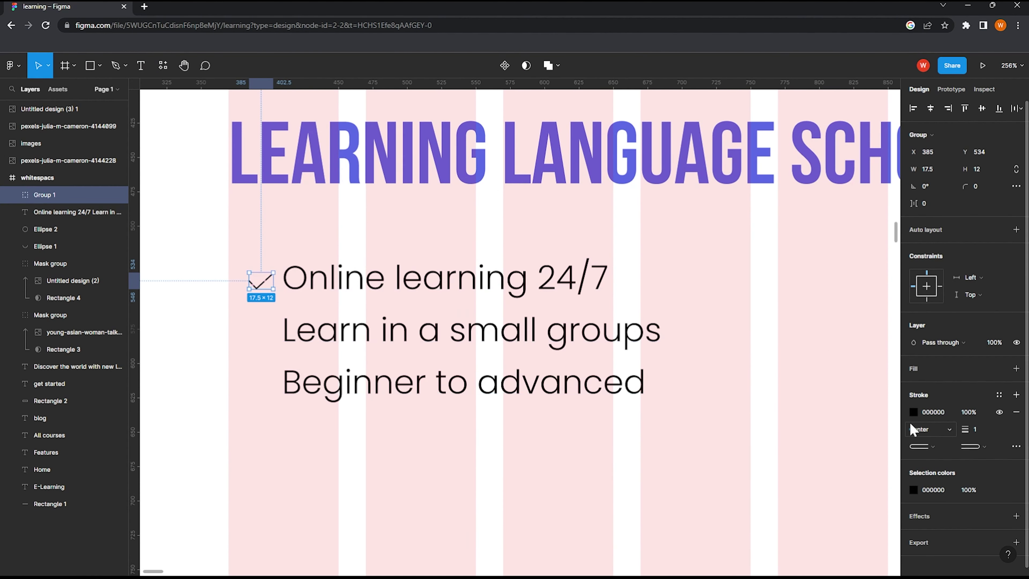
click(913, 412)
click(816, 480)
text(5C6AE7)
key(Return)
click(206, 298)
drag(266, 285, 253, 385)
key(Escape)
scroll(430, 302, down, 2)
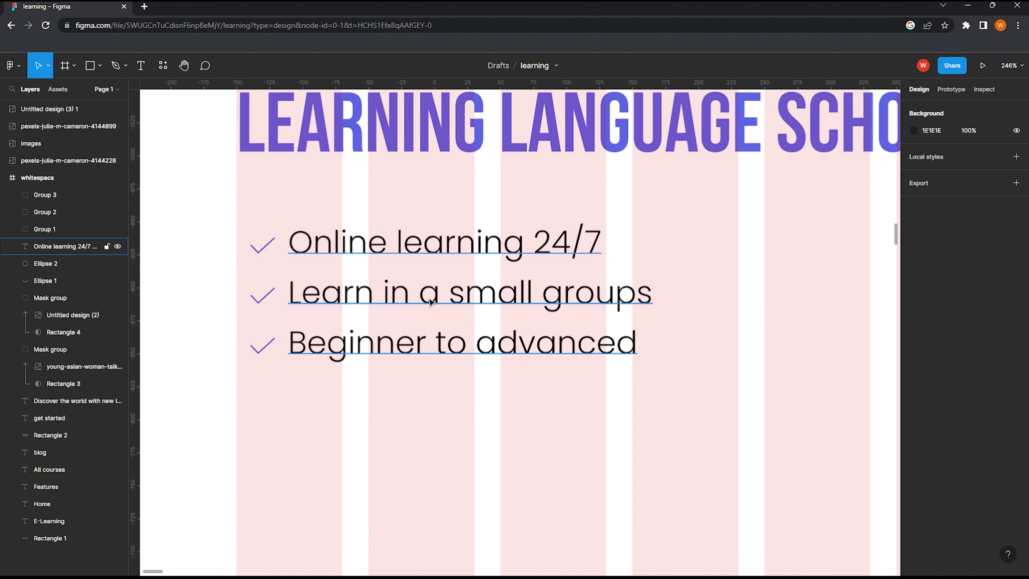
ctrl+scroll(430, 302, down, 2)
drag(267, 232, 287, 367)
drag(966, 430, 971, 431)
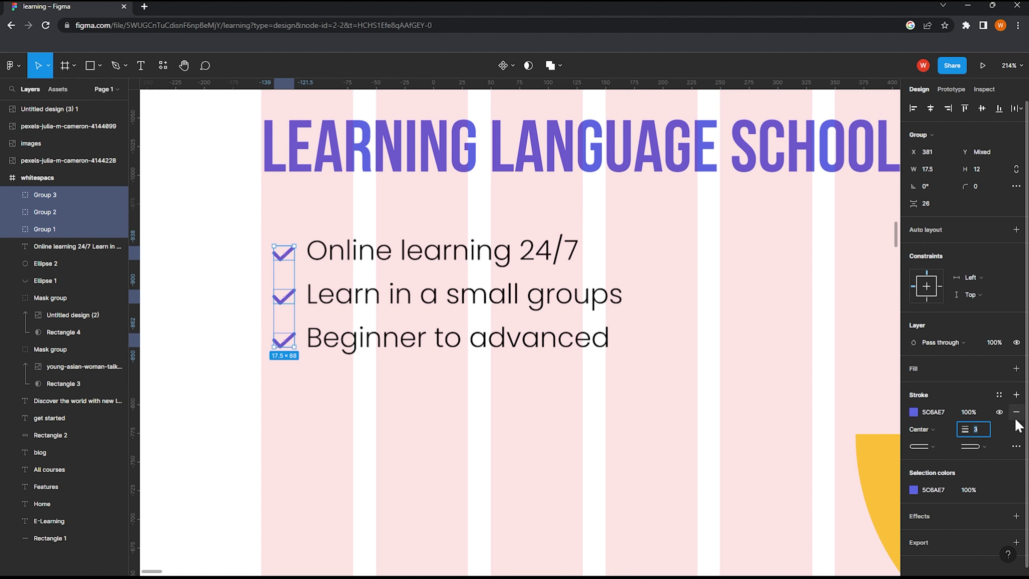
click(506, 385)
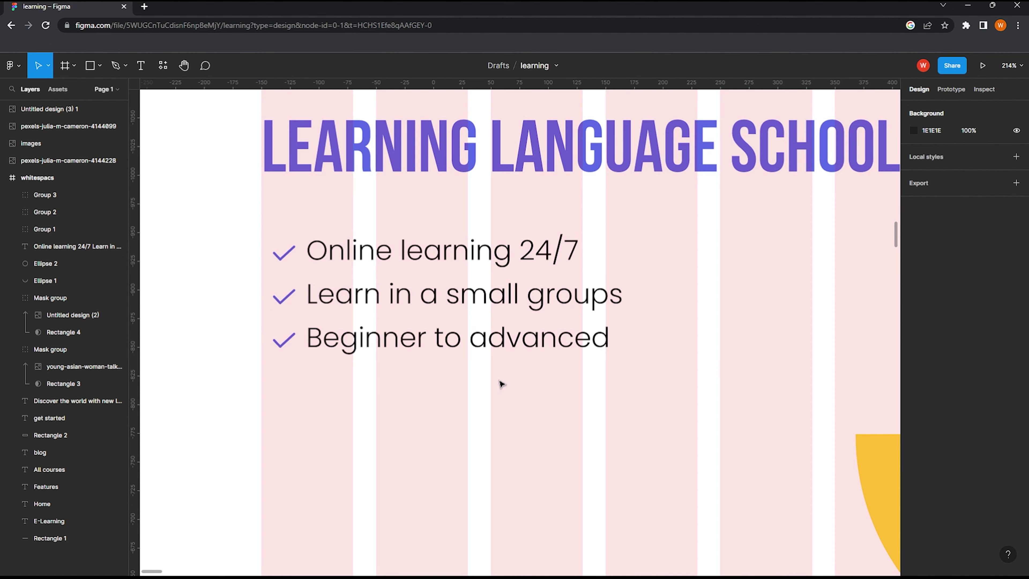
ctrl+scroll(388, 395, down, 2)
ctrl+scroll(357, 340, down, 1)
ctrl+scroll(346, 327, down, 1)
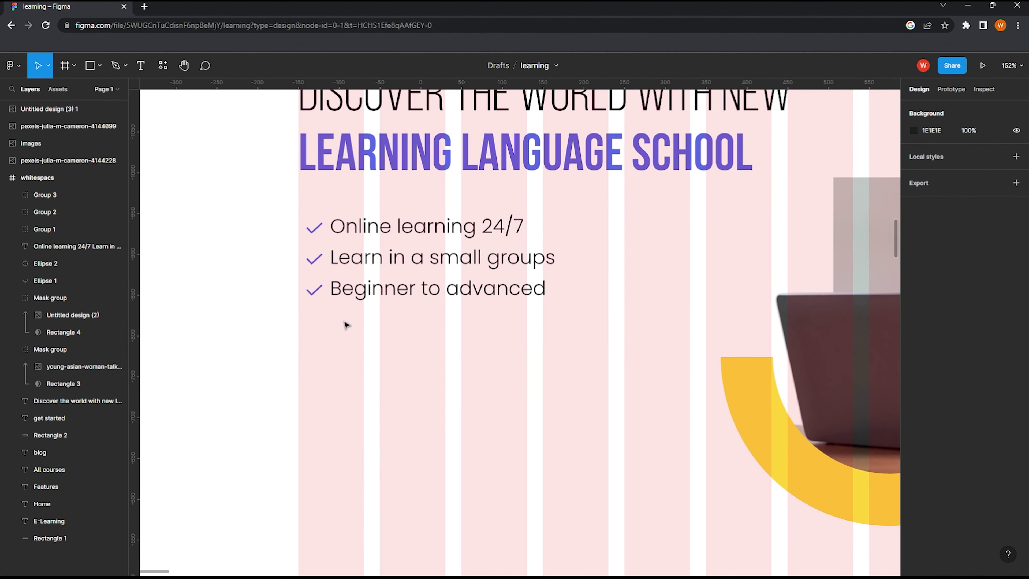
Step: Add a size-16 caption 'Choose one of 30 languages' aligned under the feature list
key(t)
click(308, 330)
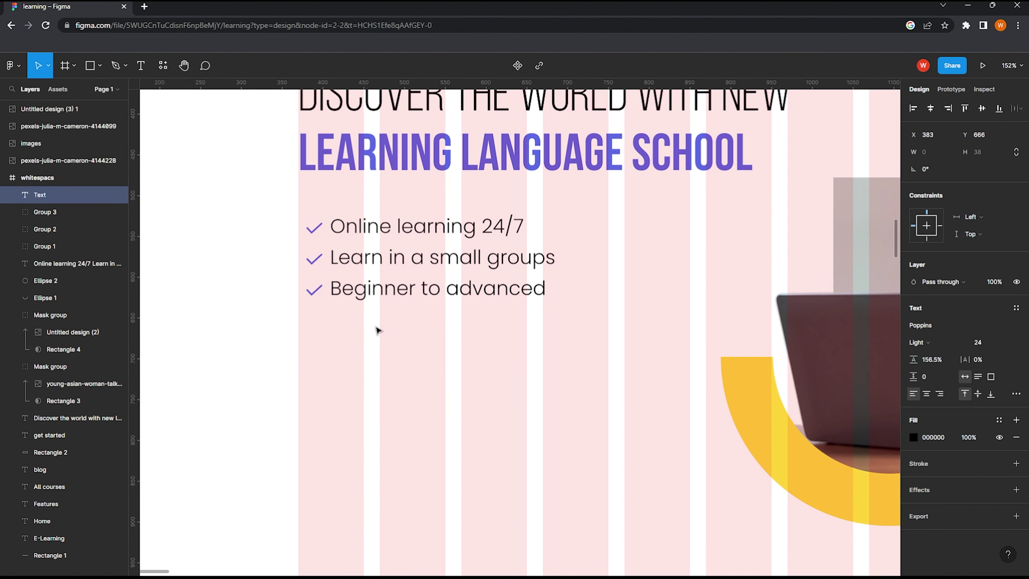
text(Choose)
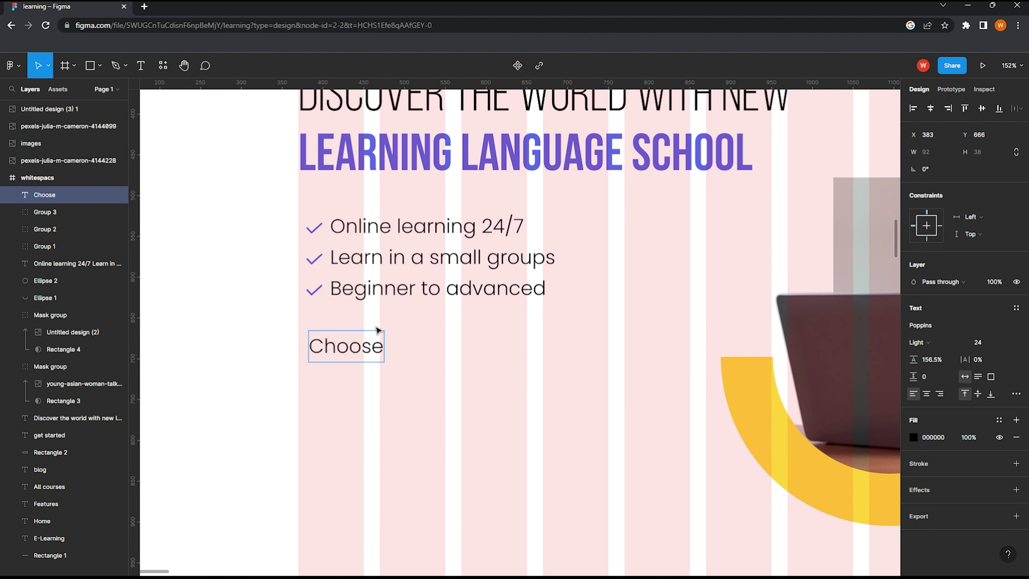
text( one of 30 l)
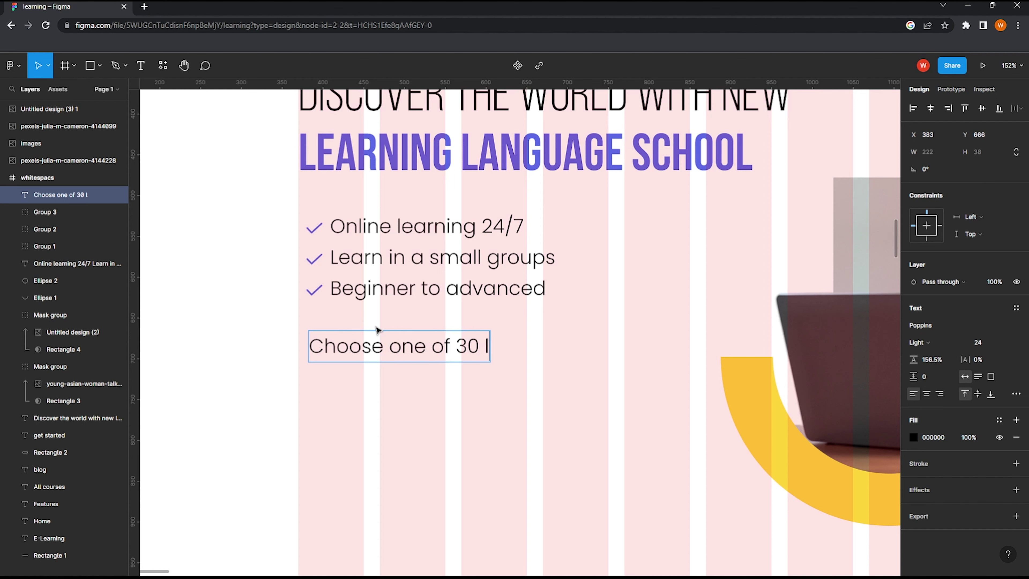
text(angua)
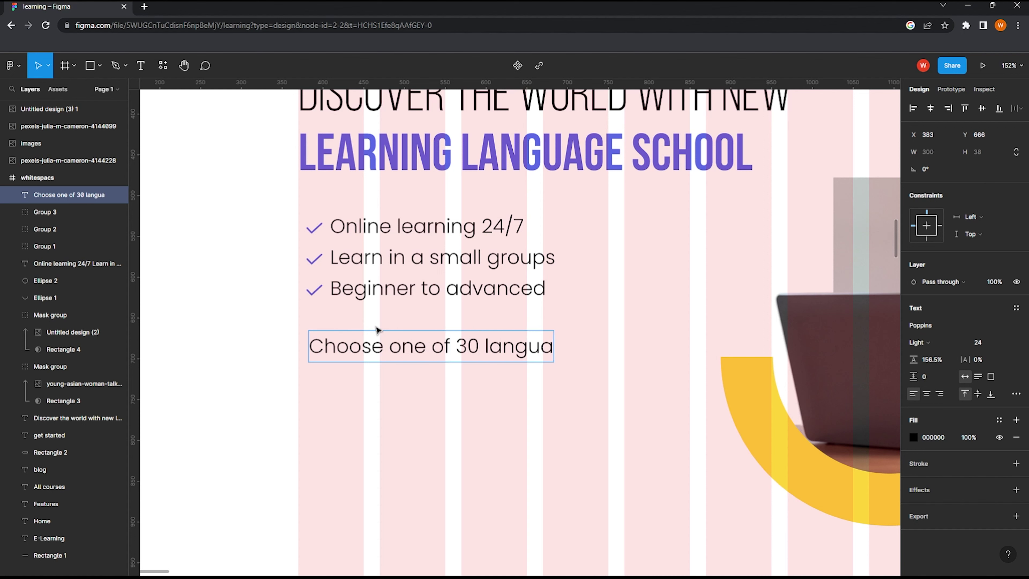
text(ges)
key(Escape)
click(1000, 342)
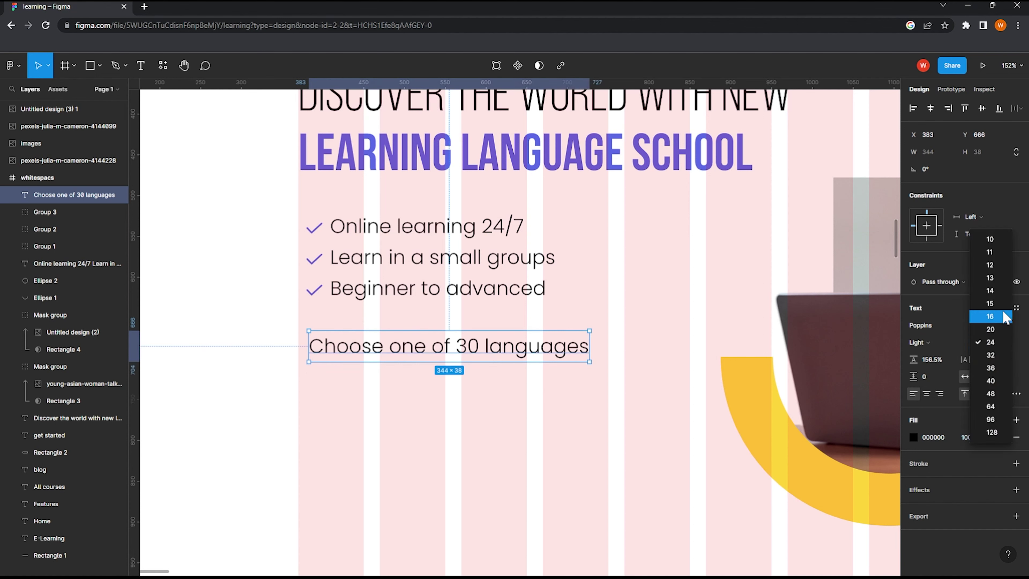
click(989, 316)
drag(437, 344, 426, 345)
click(358, 328)
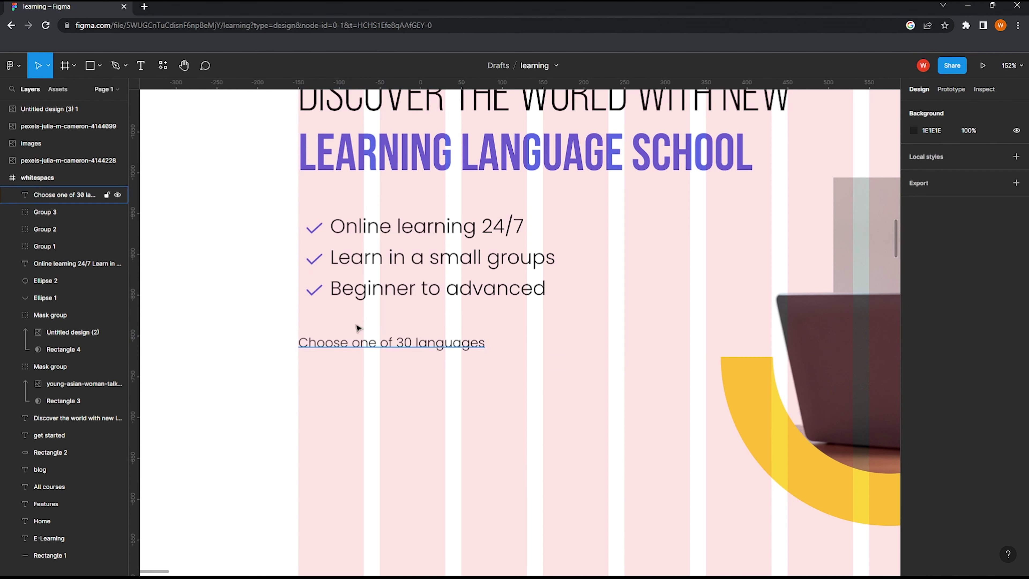
Step: Draw a box under the caption and set its height to 40
key(r)
drag(298, 363, 485, 389)
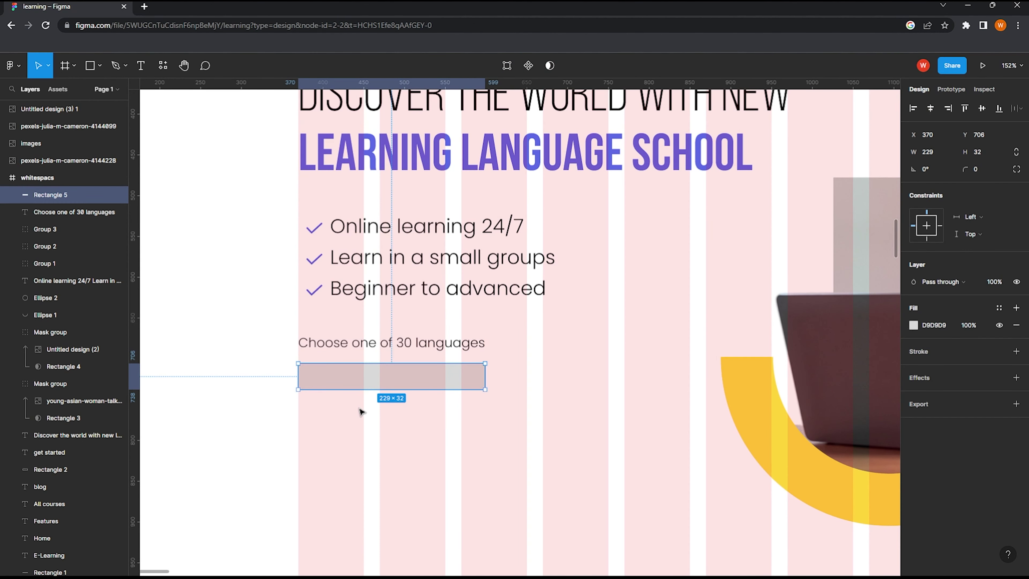
click(360, 413)
click(457, 379)
click(988, 153)
text(37)
key(Return)
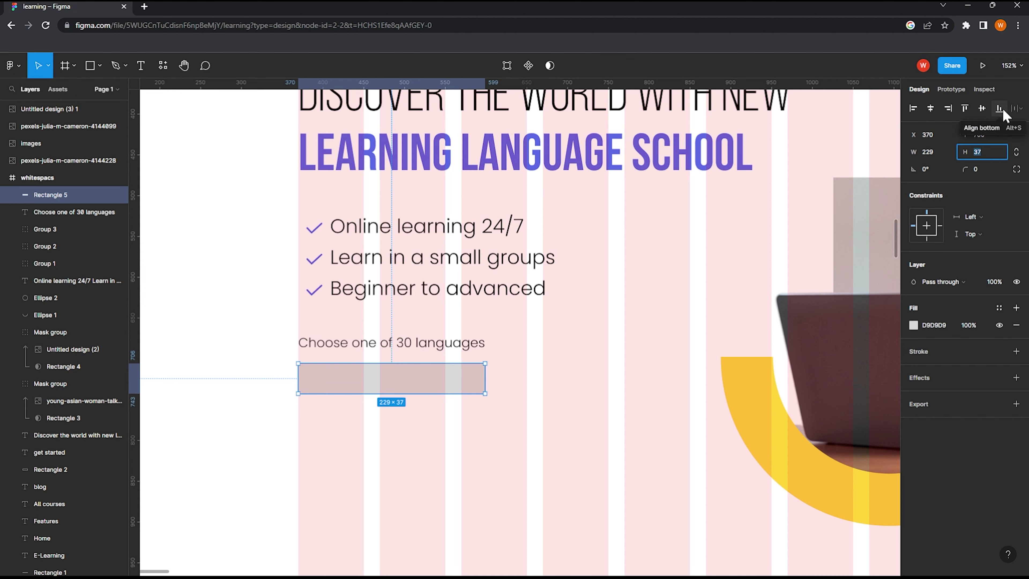
text(40)
key(Return)
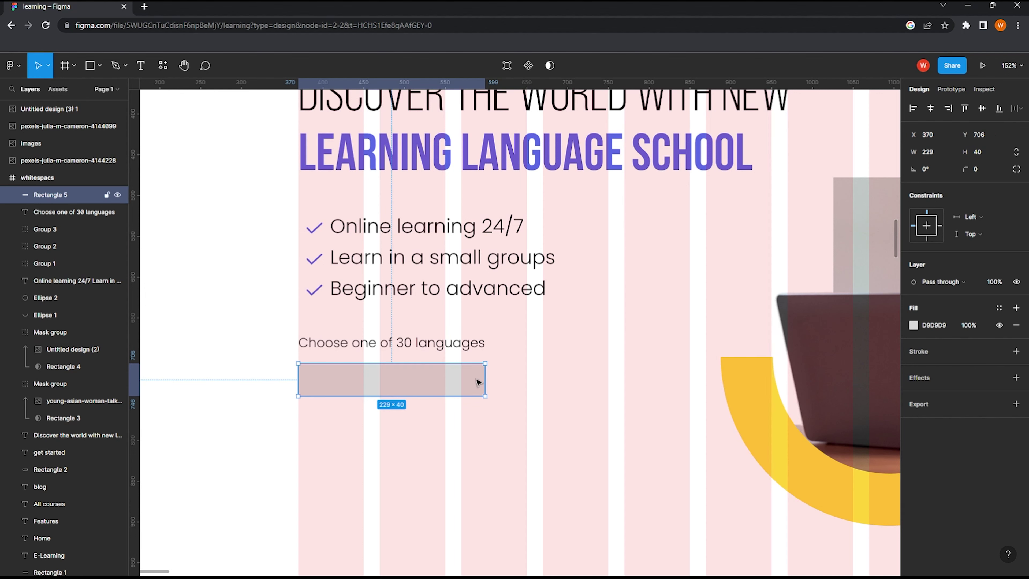
Step: Duplicate the box to its right and fill the left box white (FFFFFF)
mouse_move(426, 387)
mouse_down()
mouse_move(623, 387)
mouse_move(600, 385)
mouse_up()
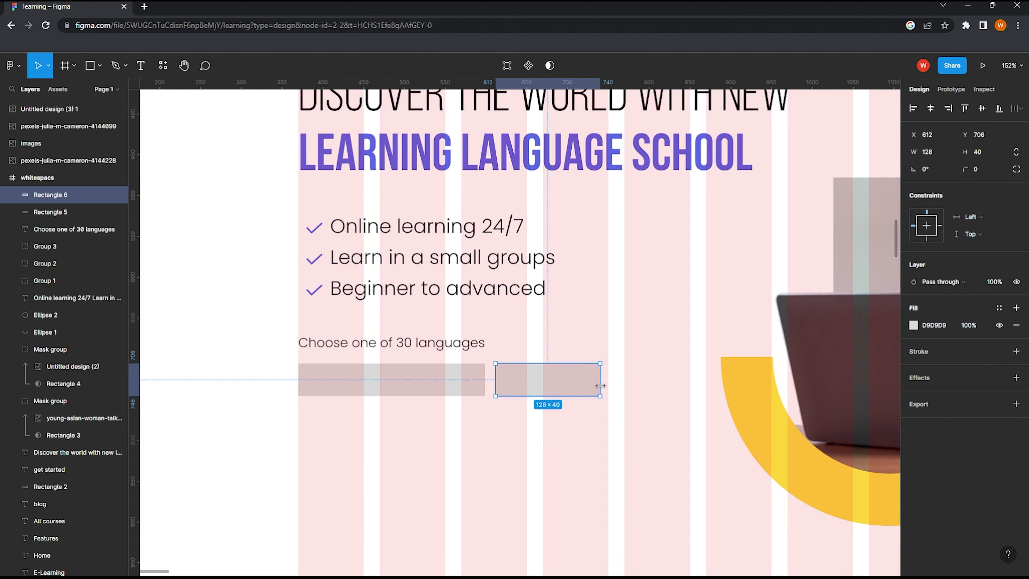
click(528, 424)
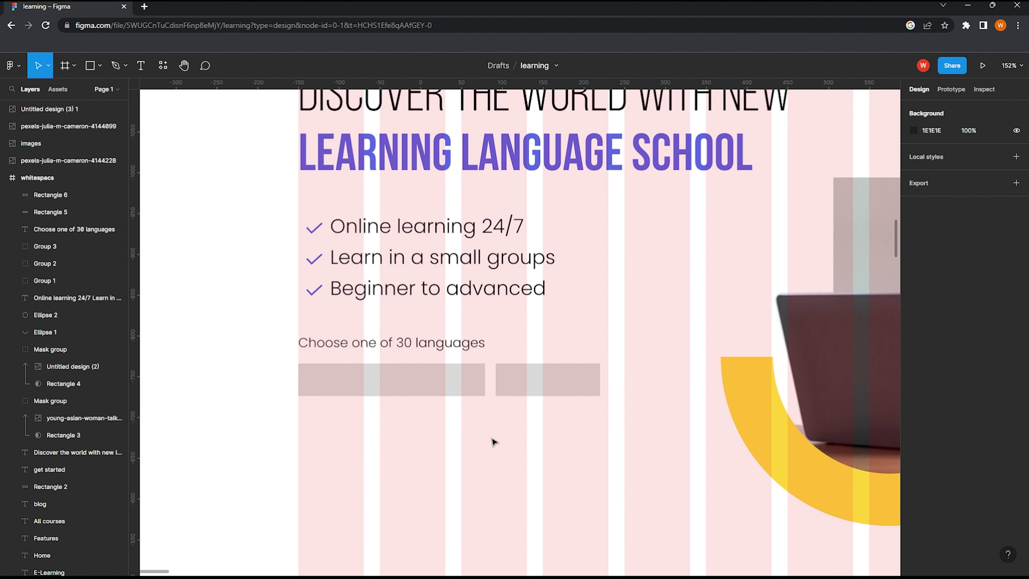
click(426, 392)
click(913, 325)
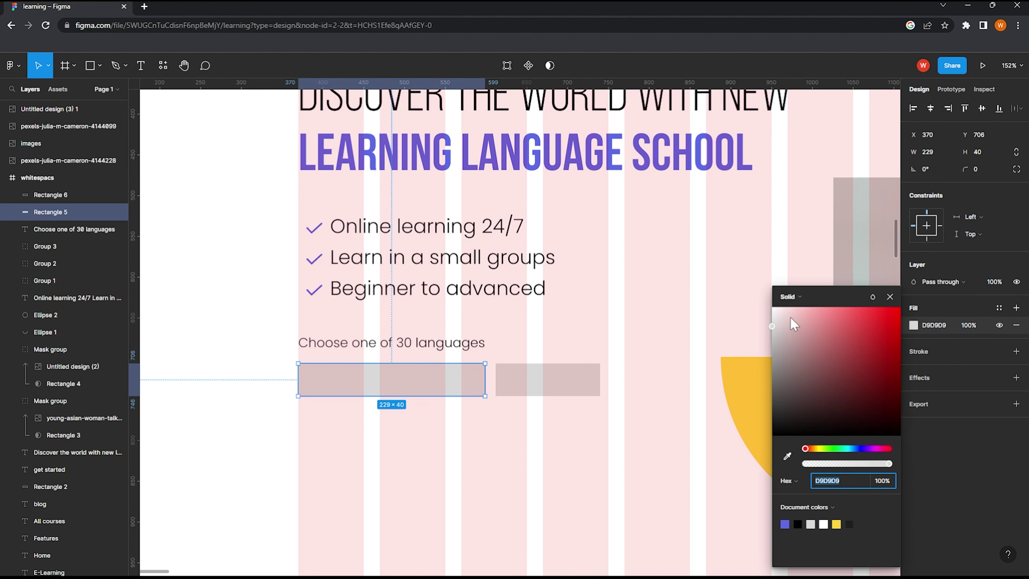
click(823, 524)
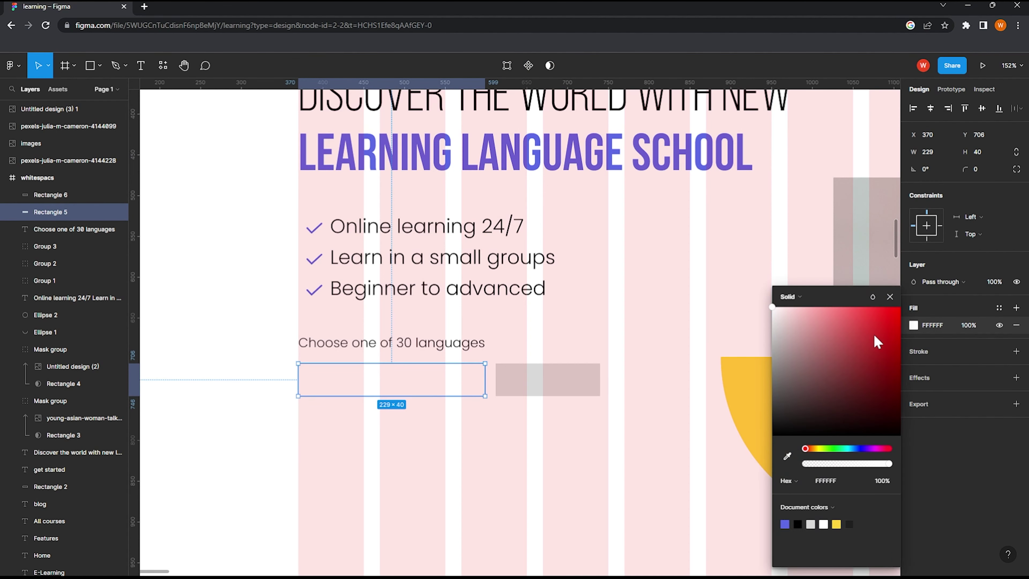
click(463, 436)
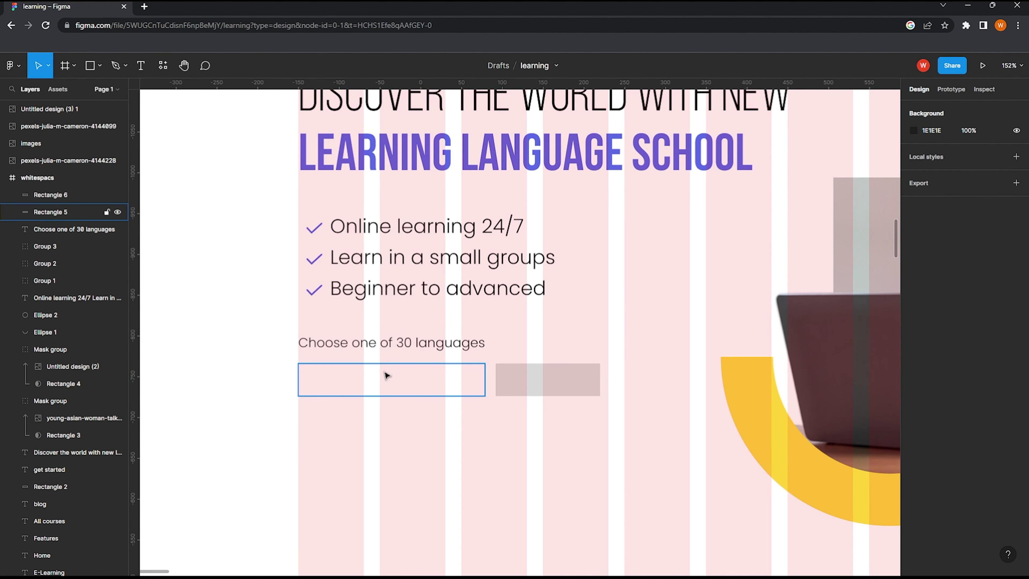
Step: Draw a small circle inside the white box
key(o)
drag(310, 372, 321, 384)
click(318, 388)
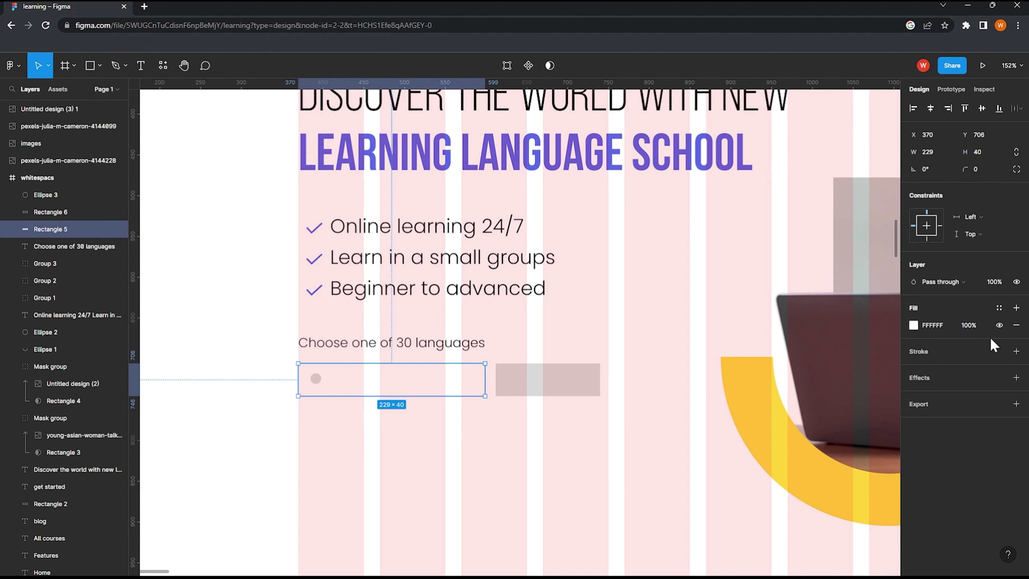
Step: Resize the circle in the white box to 20×20
click(369, 441)
scroll(317, 395, up, 3)
click(319, 373)
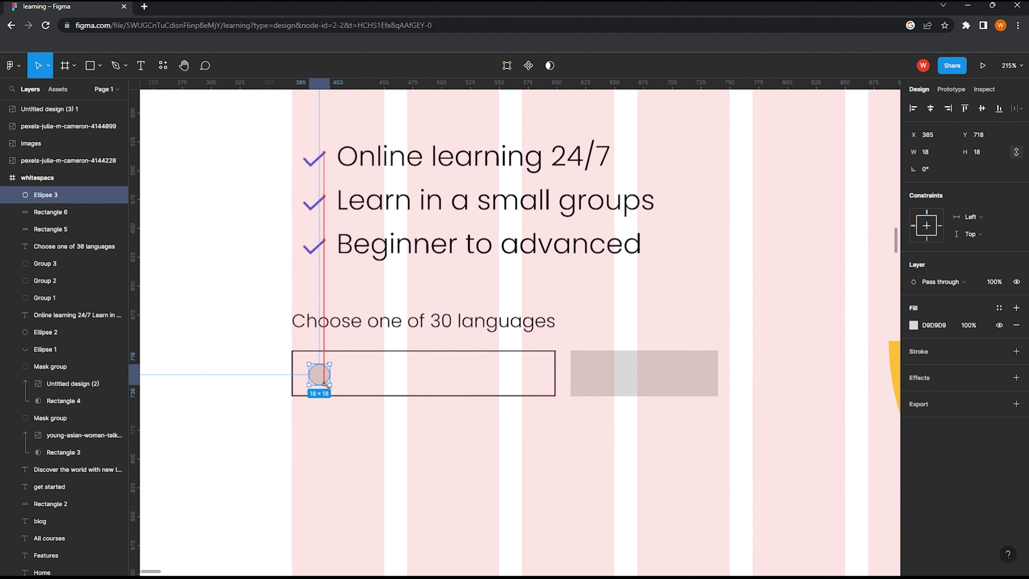
drag(326, 383, 321, 380)
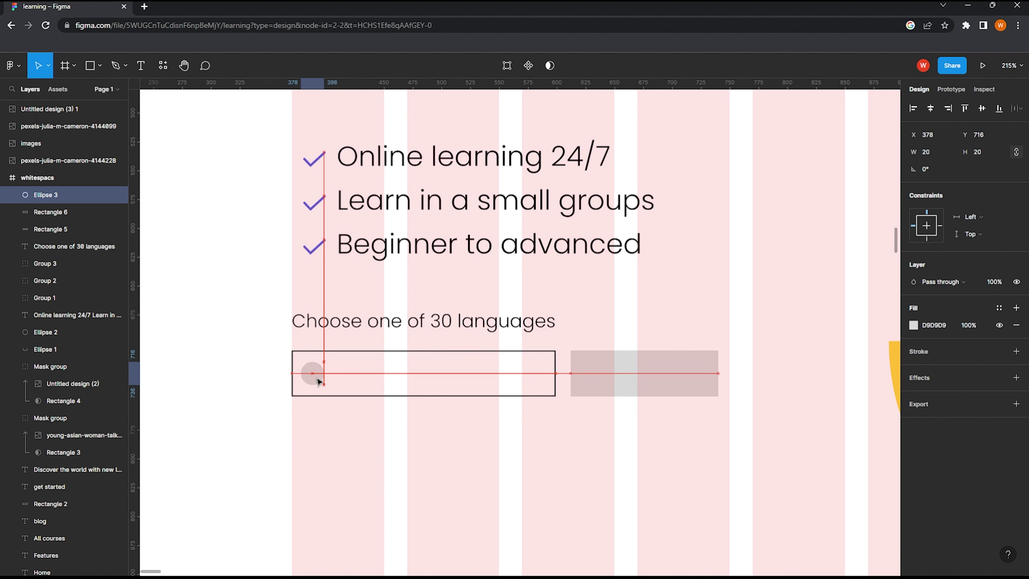
click(325, 424)
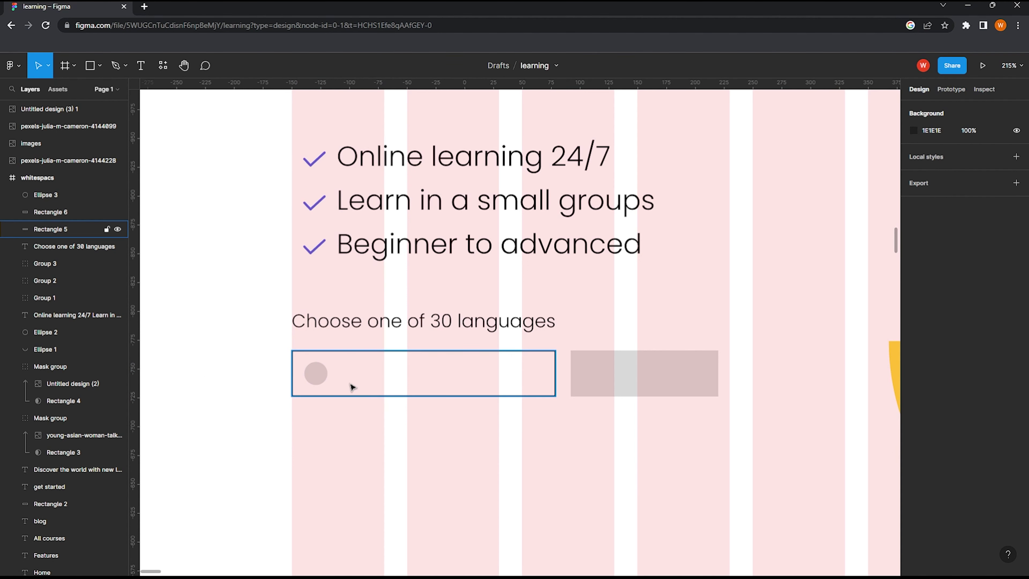
Step: Add an 'English' label beside the circle, centred vertically in the white box
key(t)
click(341, 384)
text(E)
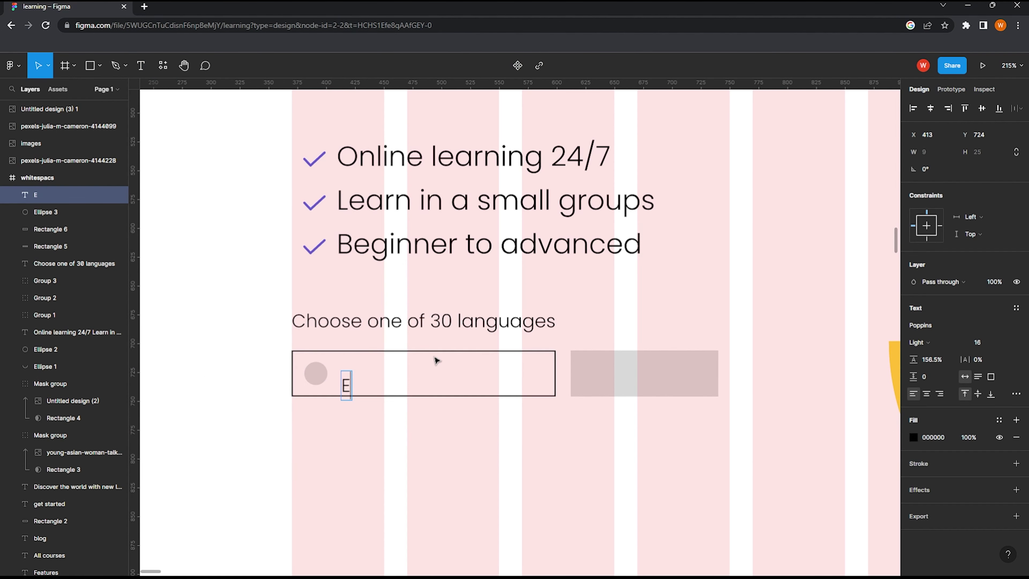
text(nglish)
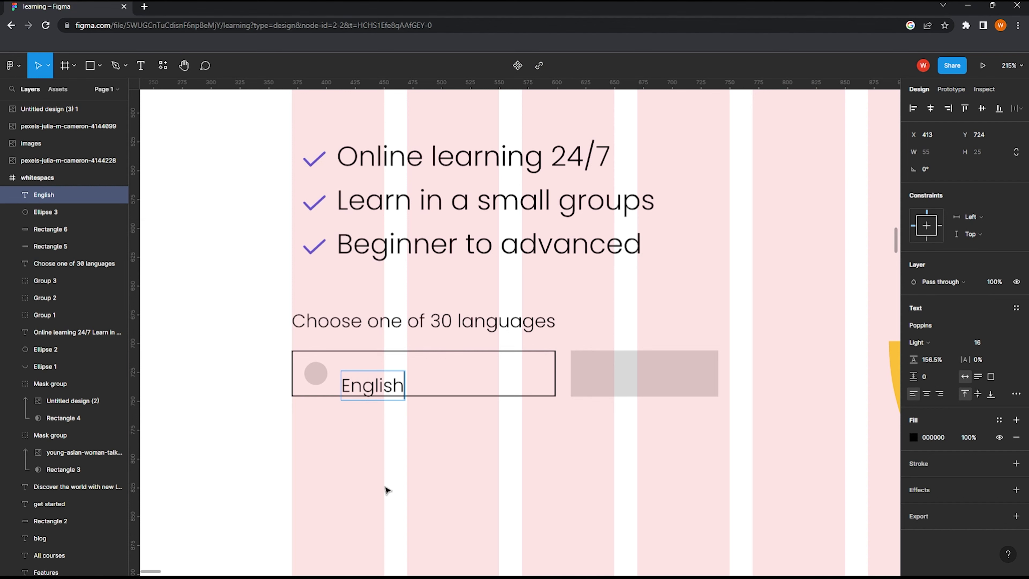
key(Escape)
drag(364, 389, 363, 380)
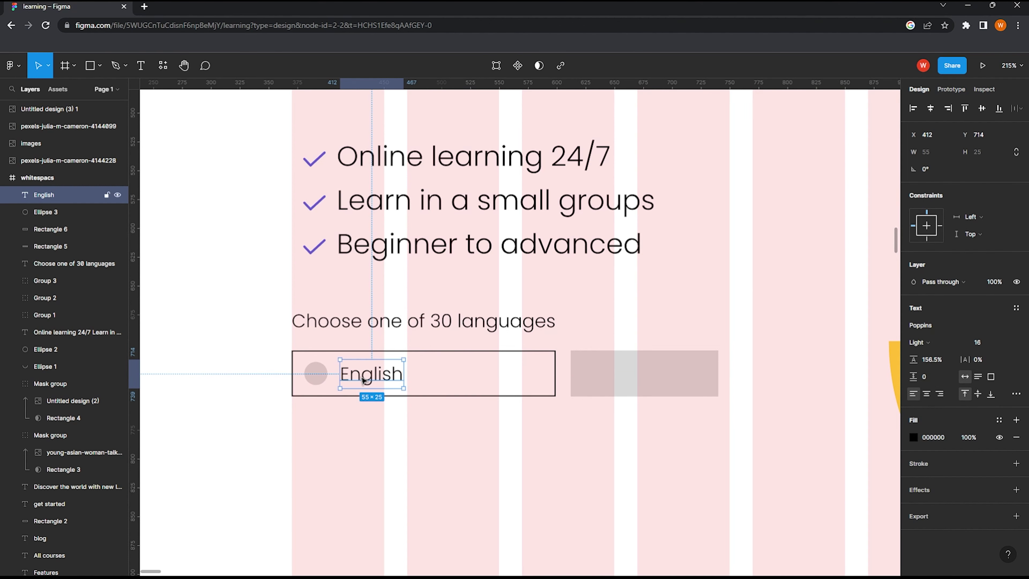
Step: Copy the label into the right box, retype it 'Start Learning', and centre it
scroll(387, 318, down, 2)
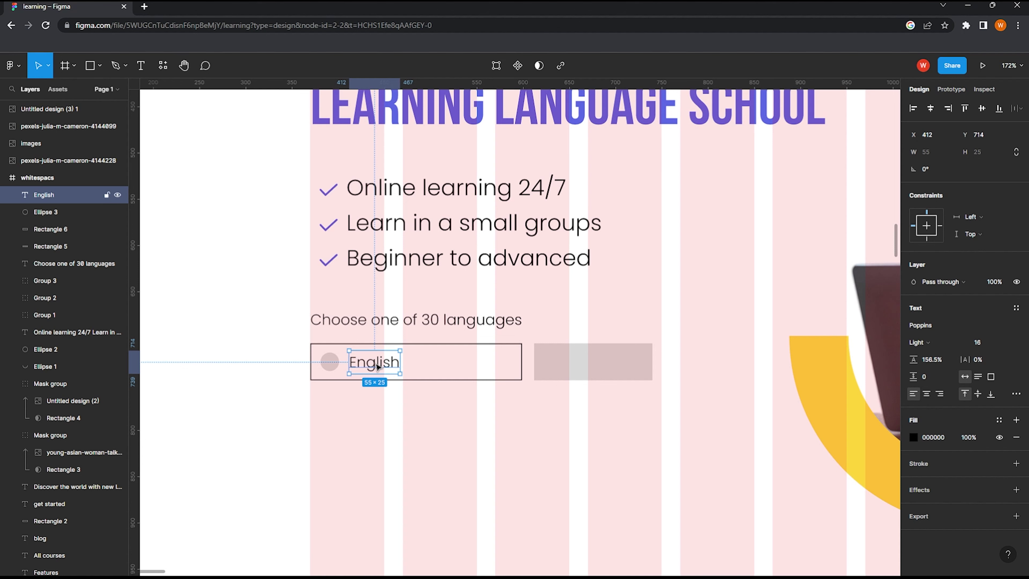
drag(421, 366, 642, 364)
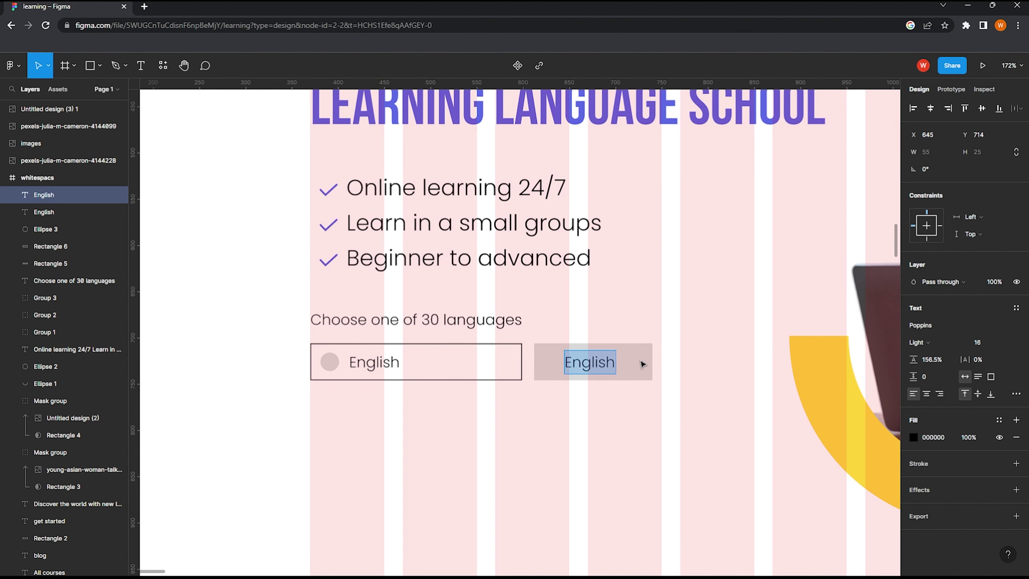
text(Start)
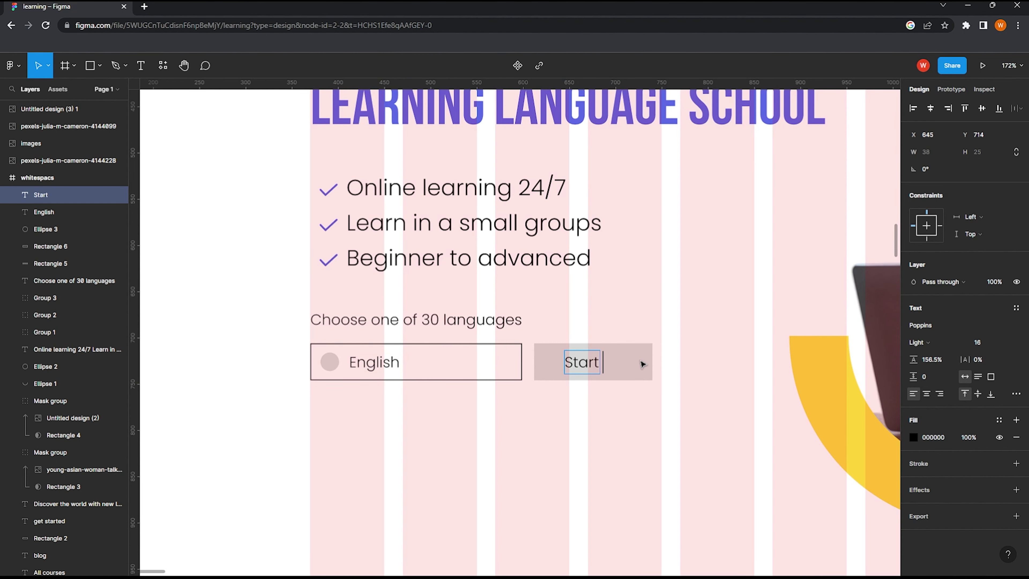
text(Learning)
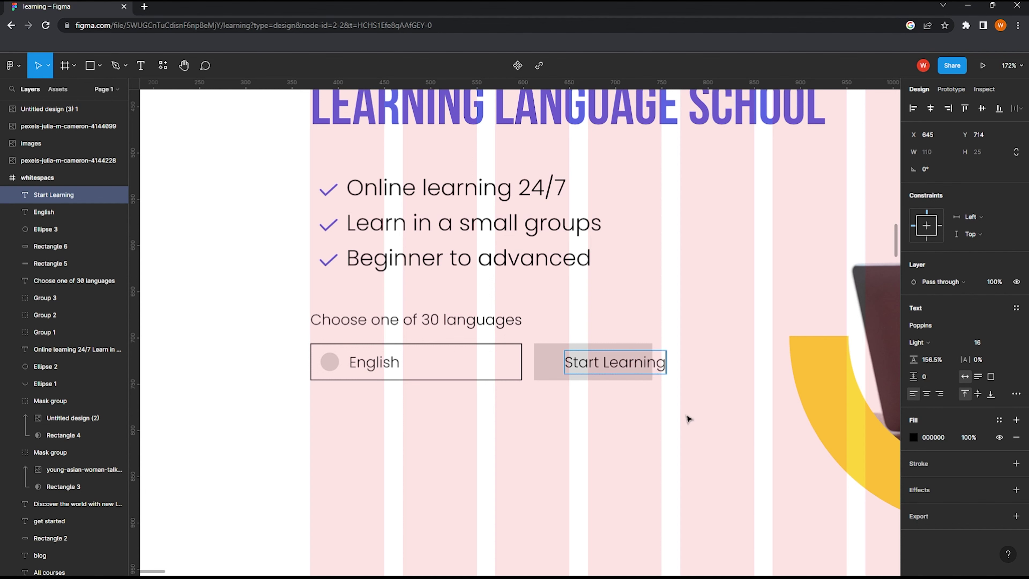
key(Escape)
drag(614, 362, 592, 362)
click(647, 343)
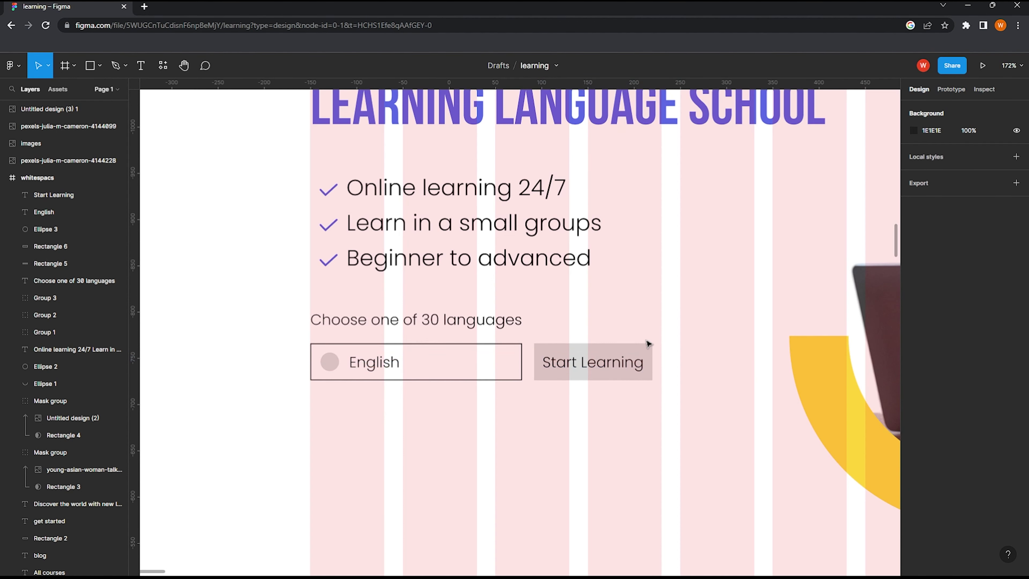
Step: Fill the right box purple 5C6AE7 and make the Start Learning text white
click(913, 325)
click(799, 523)
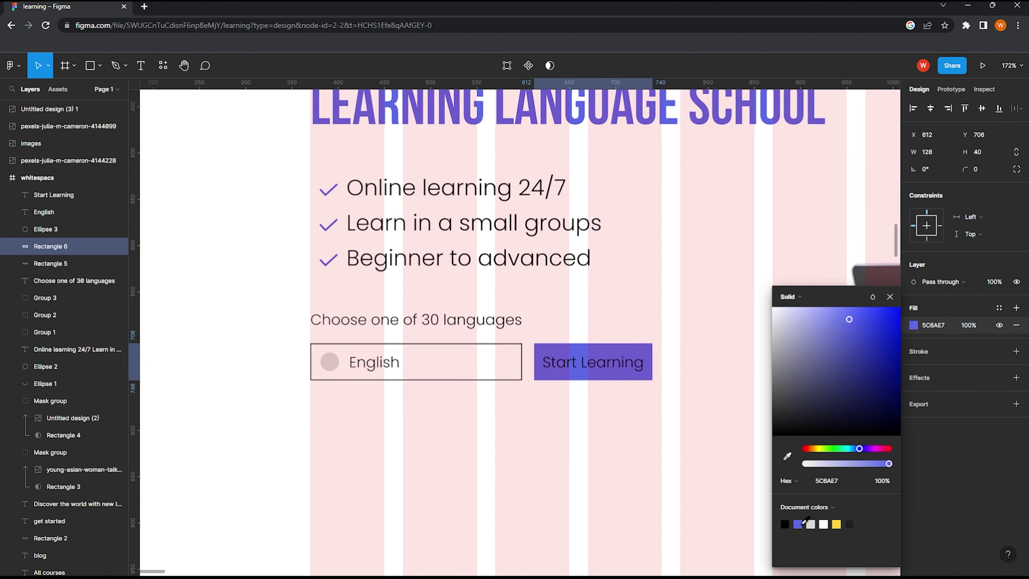
key(Escape)
key(Escape)
click(591, 362)
click(913, 441)
click(823, 523)
click(572, 417)
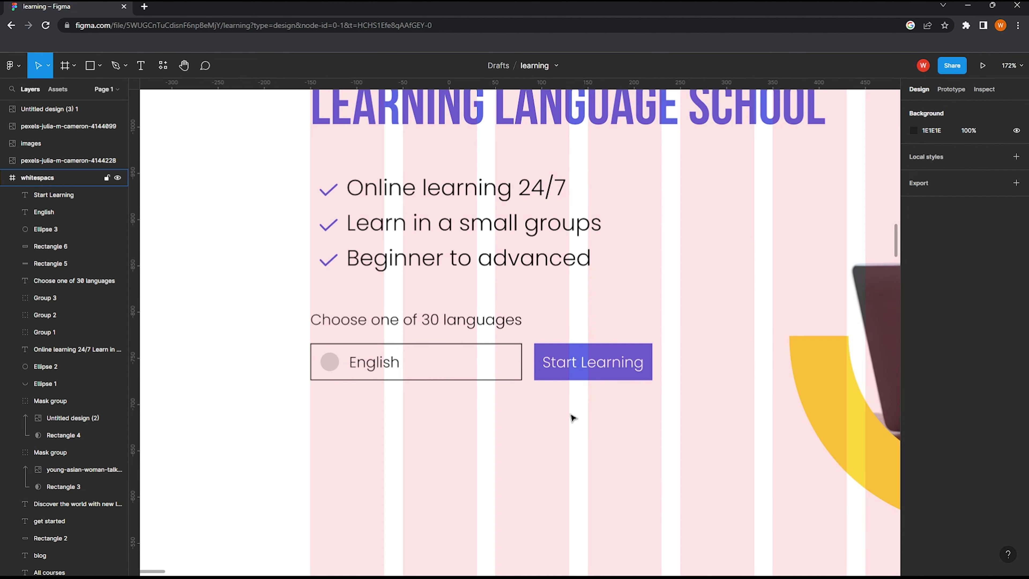
Step: Set the Start Learning label's font weight to SemiBold
scroll(573, 418, down, 5)
scroll(573, 418, right, 1)
click(567, 381)
click(930, 342)
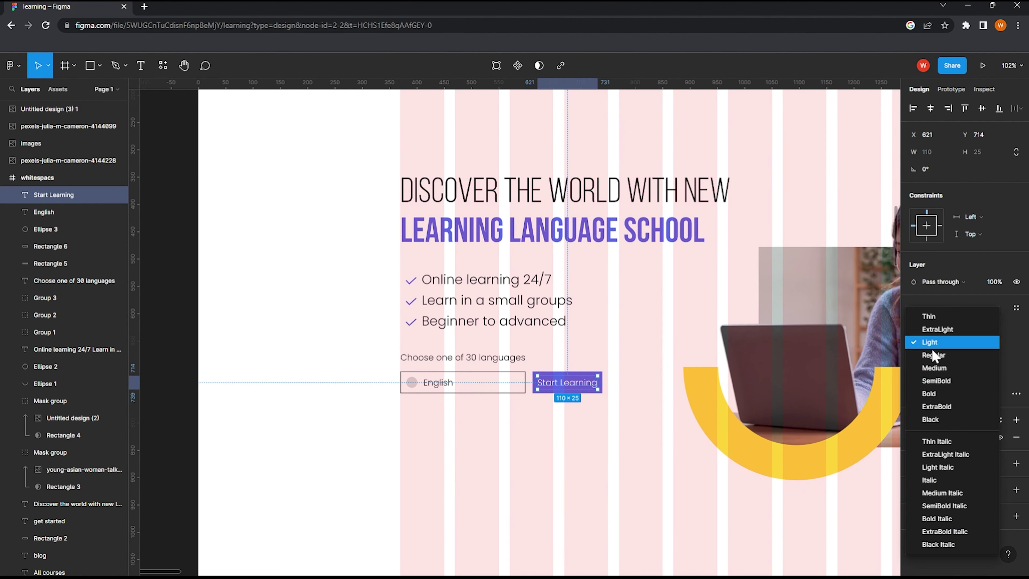
click(936, 380)
click(489, 452)
Step: Move the heading, feature list, language picker, photo and shapes up about 95 px
scroll(489, 453, down, 2)
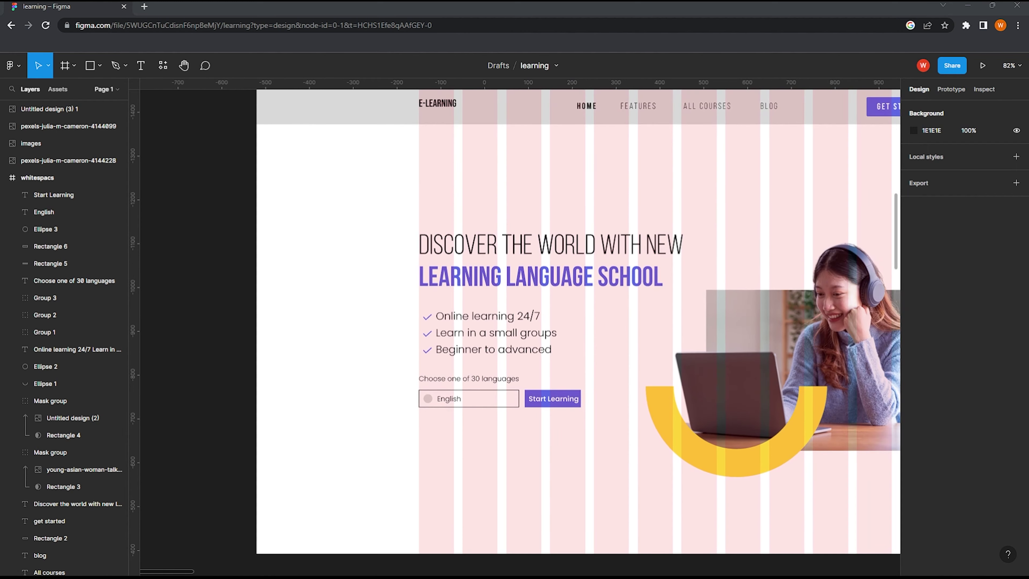
scroll(546, 444, down, 1)
scroll(537, 429, down, 3)
scroll(537, 429, right, 2)
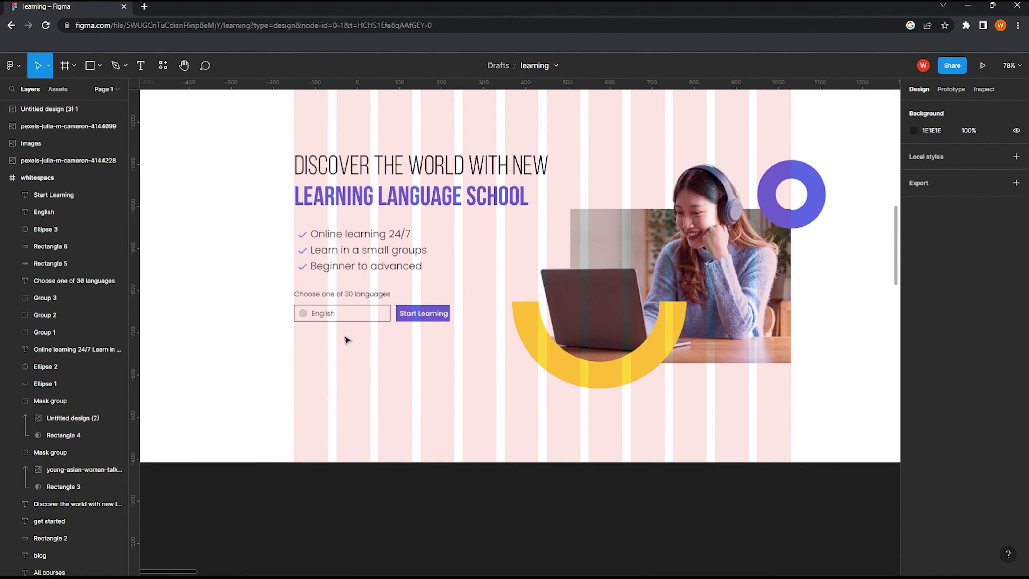
scroll(347, 341, up, 2)
scroll(305, 351, up, 2)
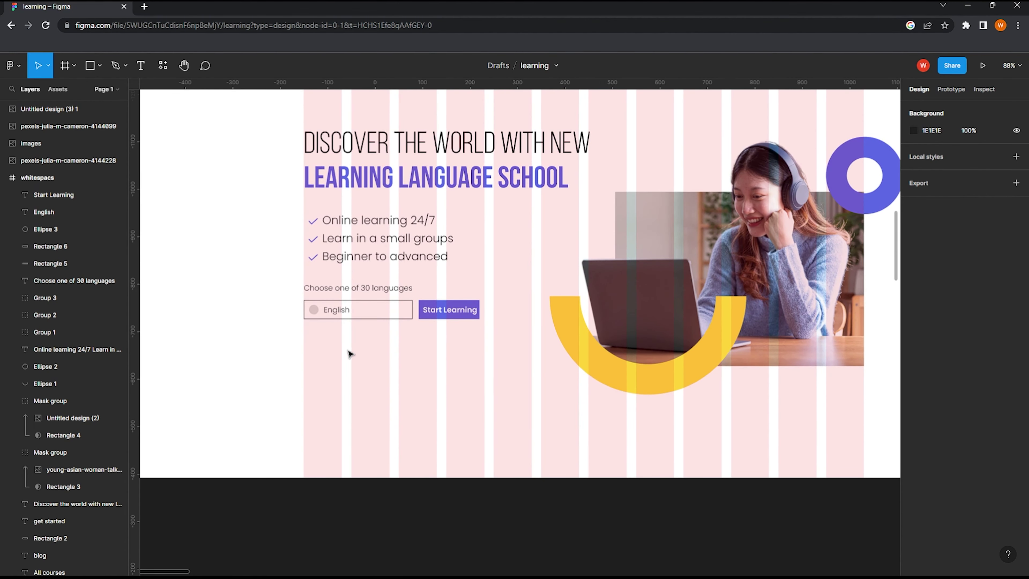
scroll(350, 353, up, 1)
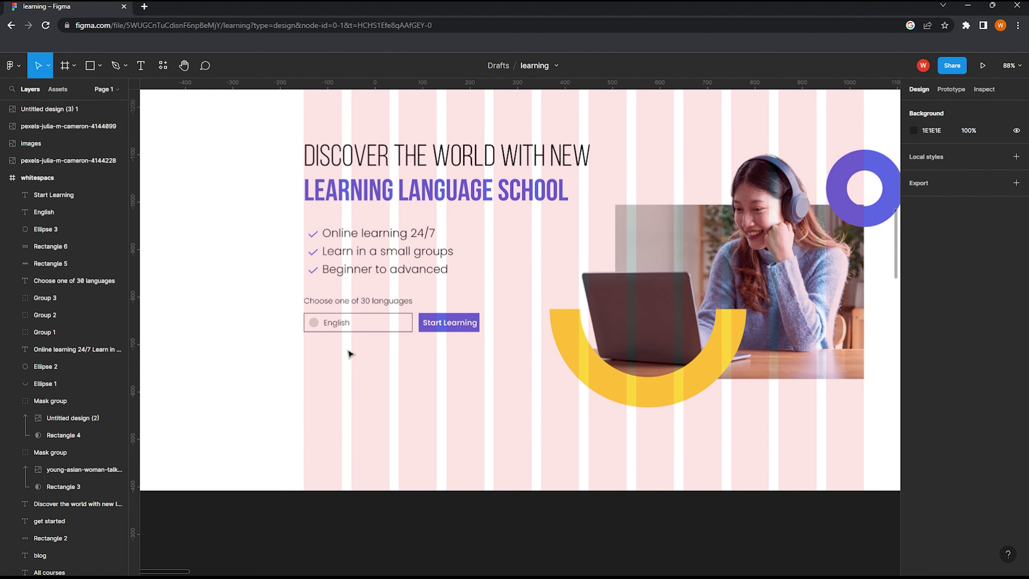
scroll(349, 354, up, 3)
scroll(349, 355, down, 3)
drag(283, 282, 757, 526)
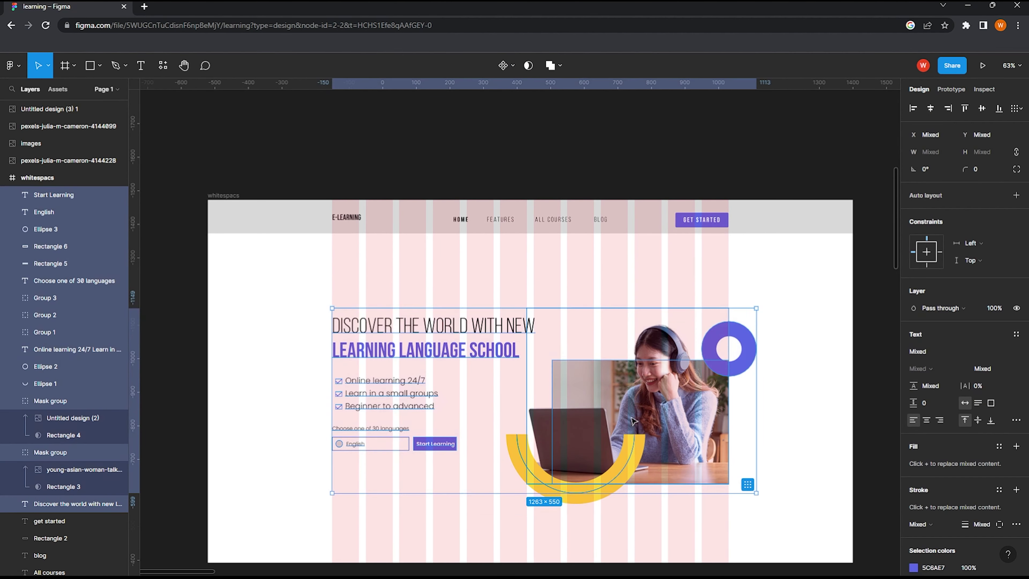
drag(633, 422, 618, 379)
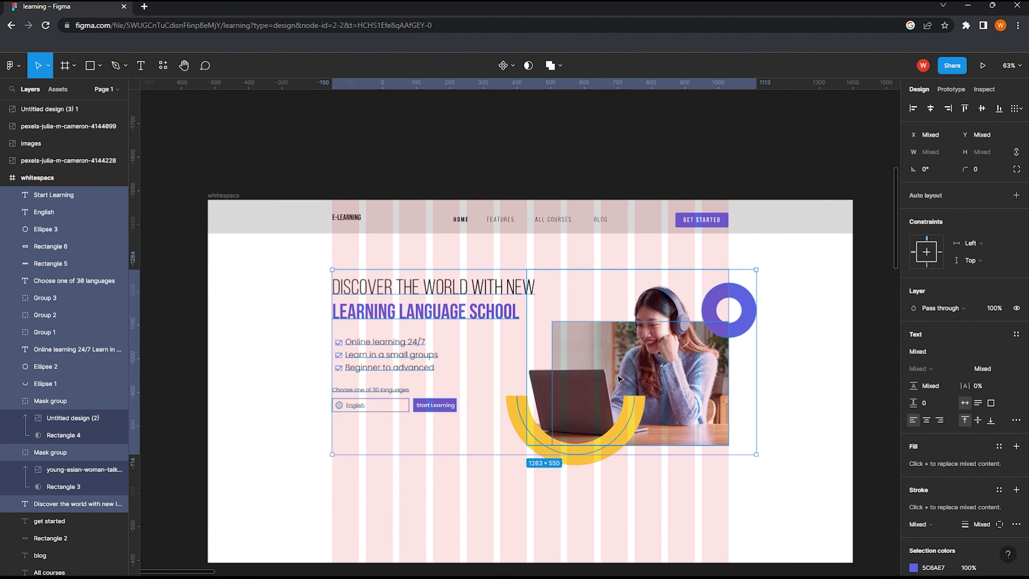
click(714, 516)
scroll(747, 460, up, 1)
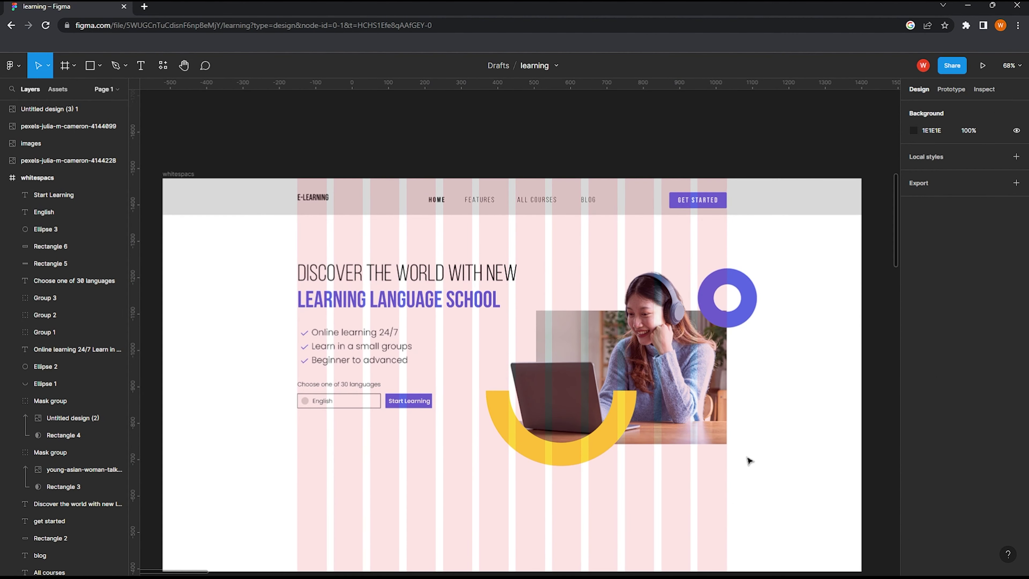
scroll(323, 393, down, 1)
ctrl+scroll(294, 395, up, 2)
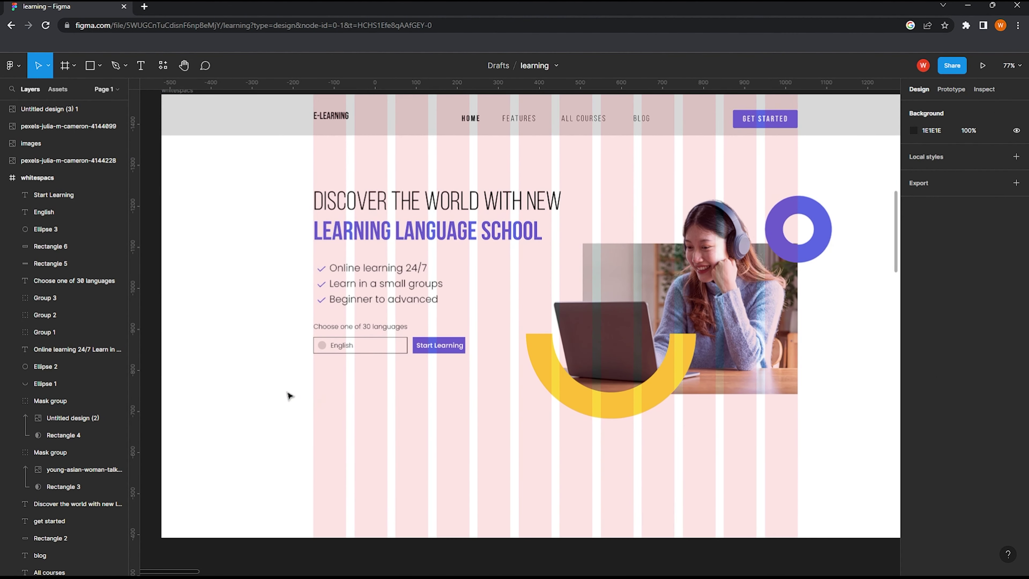
scroll(312, 392, down, 2)
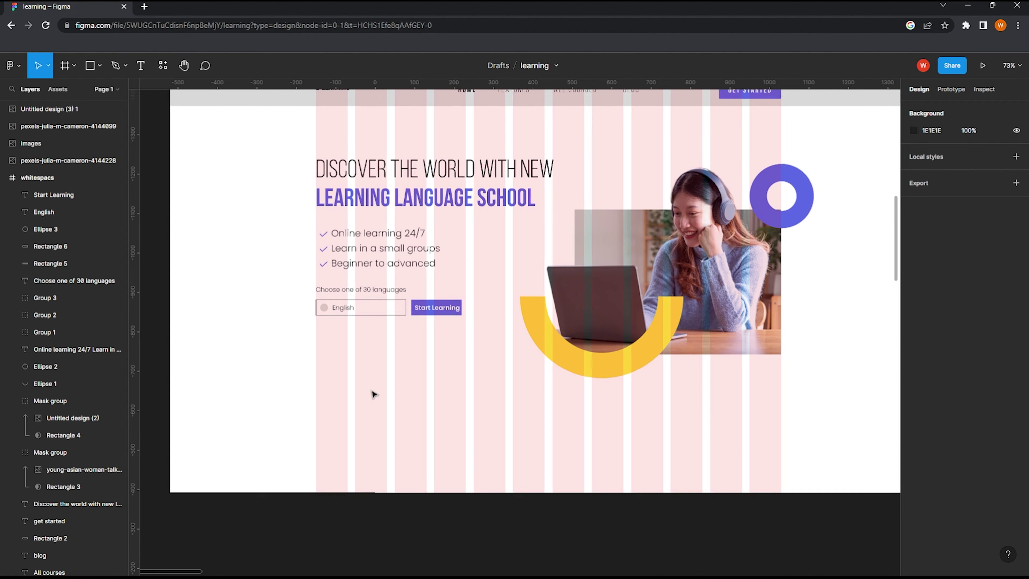
Step: Launch the Open icon plugin from the plugins browser
ctrl+scroll(395, 391, down, 3)
right_click(327, 501)
mouse_move(378, 547)
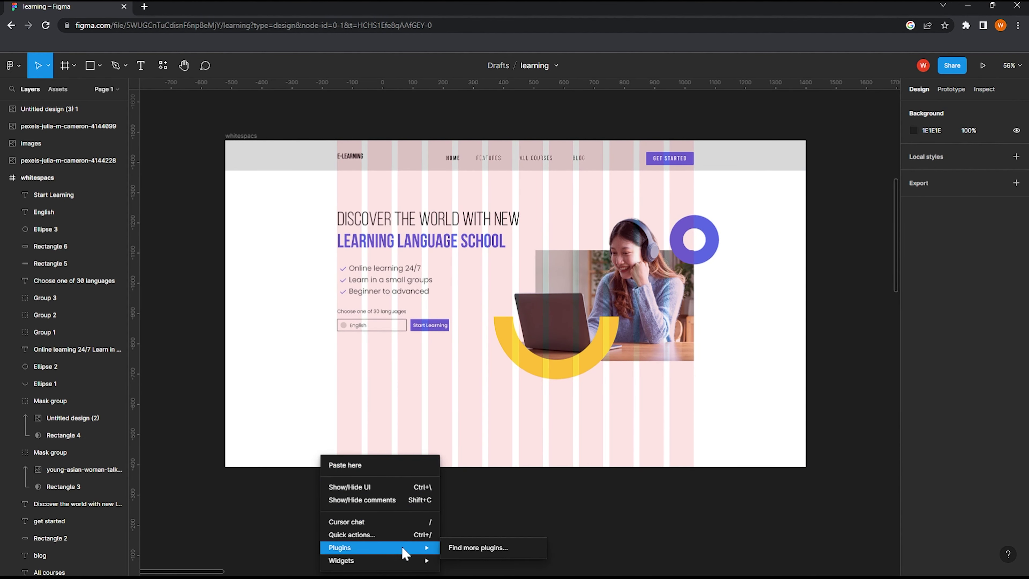
click(498, 551)
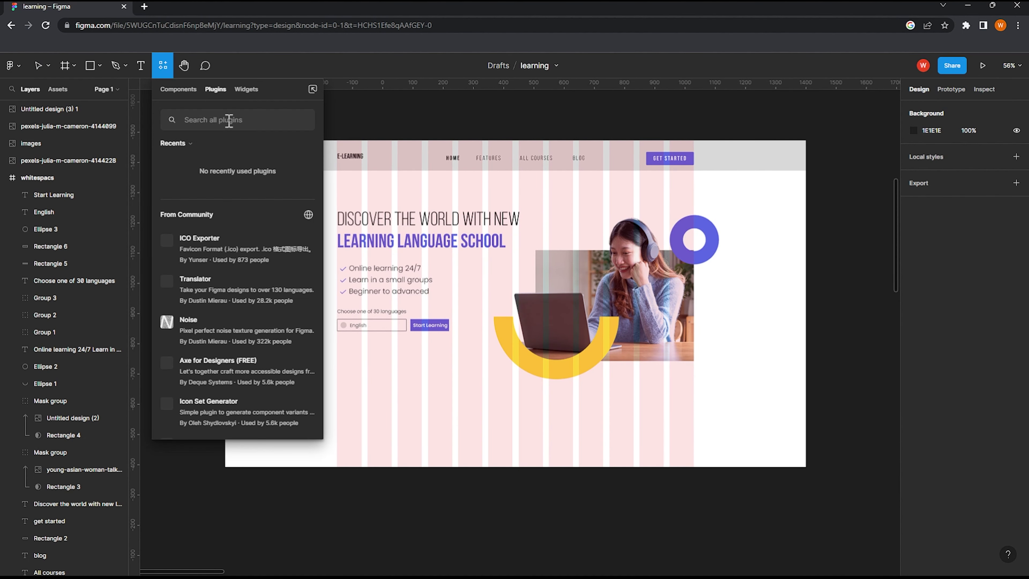
text(open icon)
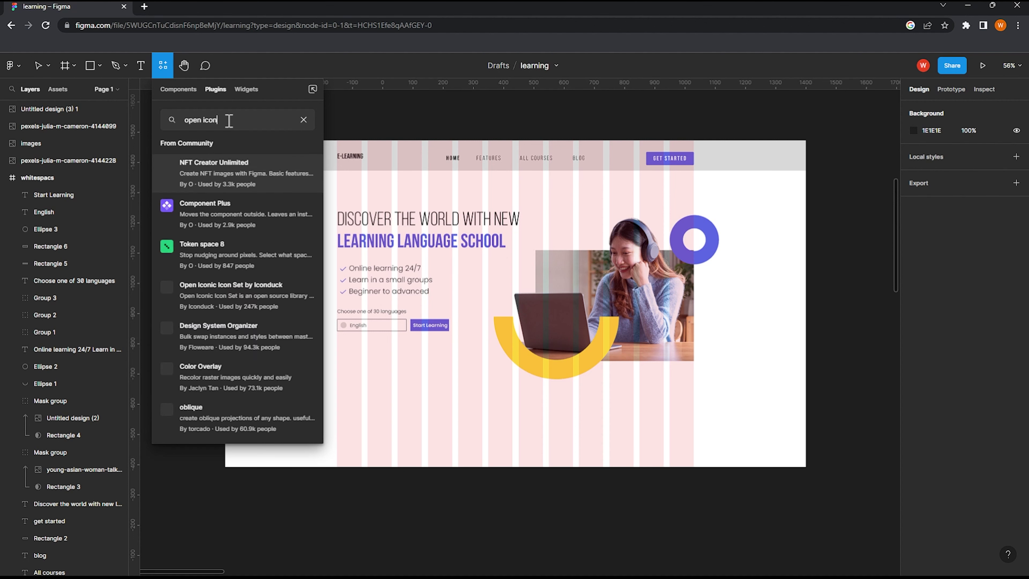
mouse_move(237, 294)
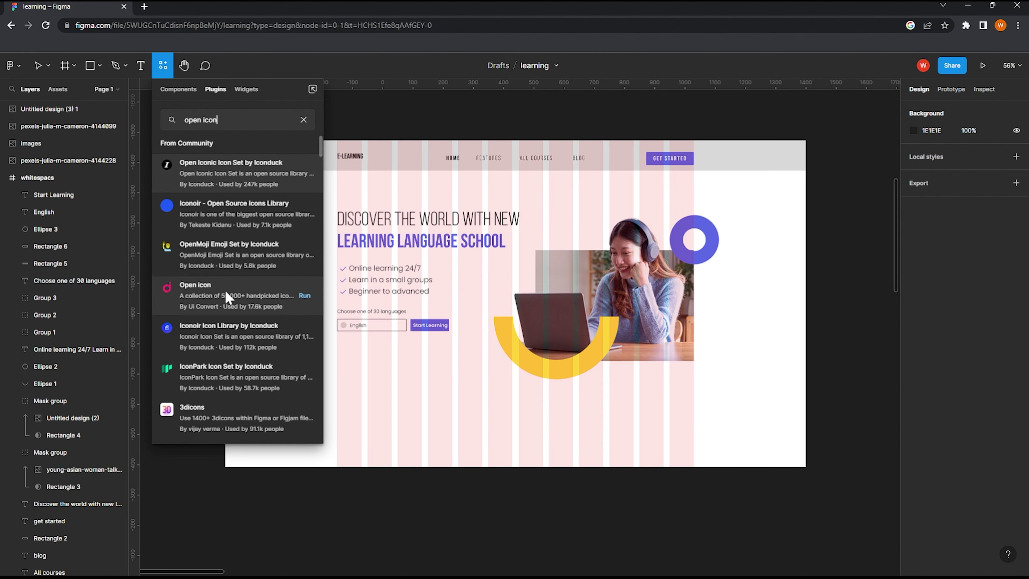
click(304, 295)
text(web)
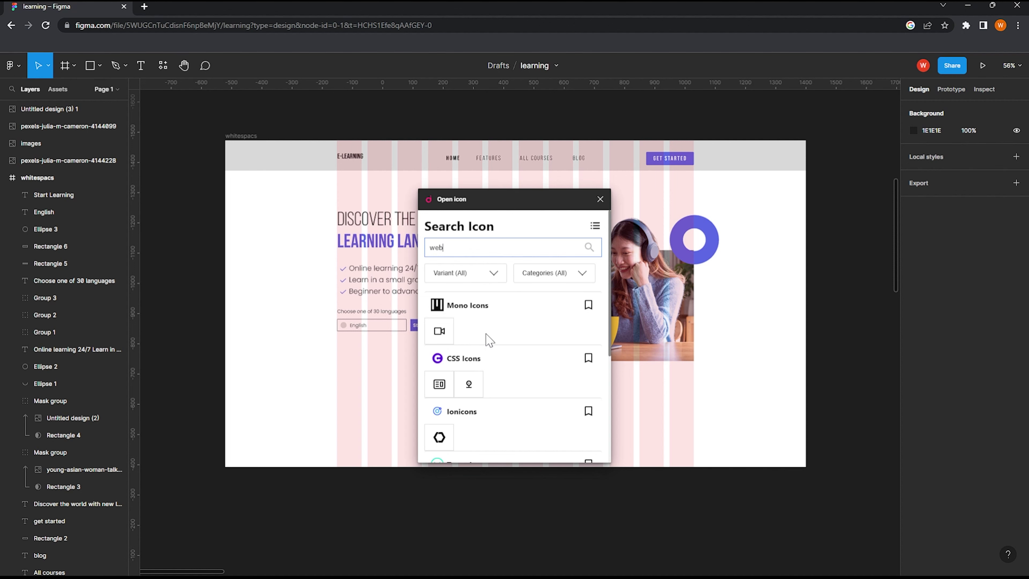
Step: Browse the plugin's icon results for 'www' and internet icons
scroll(489, 339, down, 5)
scroll(489, 302, down, 3)
scroll(489, 302, down, 3)
scroll(491, 304, down, 3)
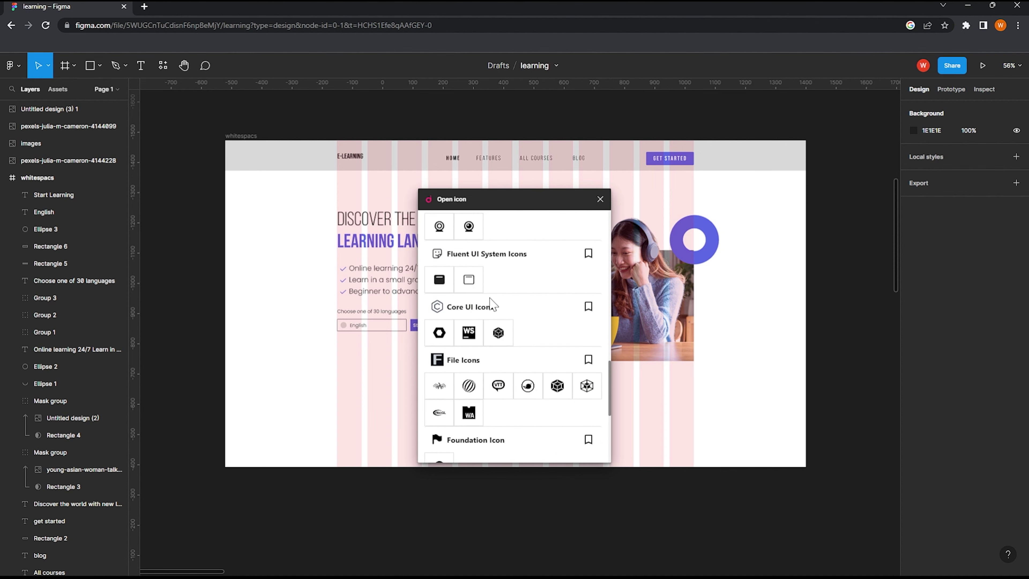
scroll(481, 233, up, 5)
scroll(464, 230, up, 5)
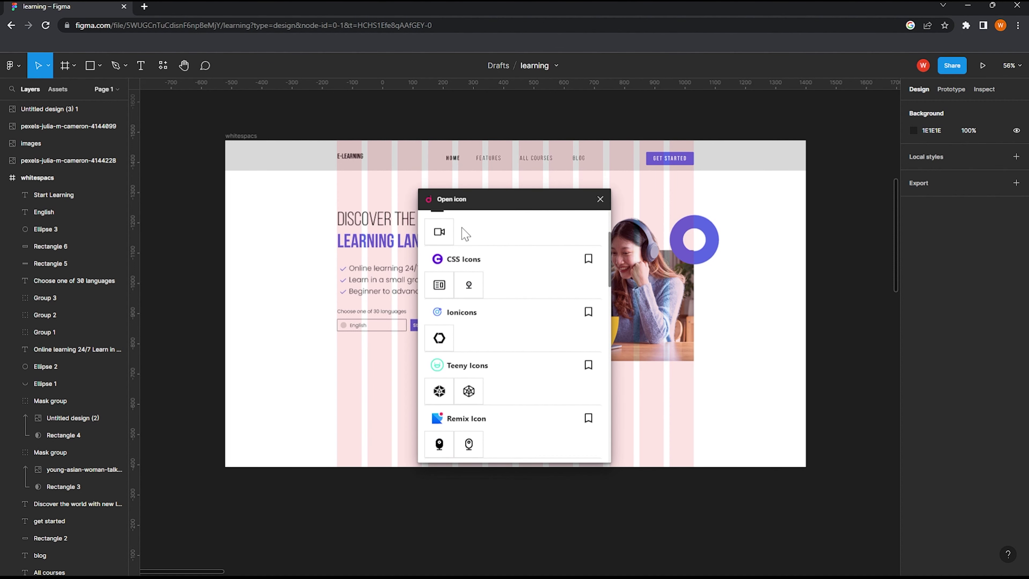
scroll(461, 230, up, 3)
key(BackSpace)
key(BackSpace)
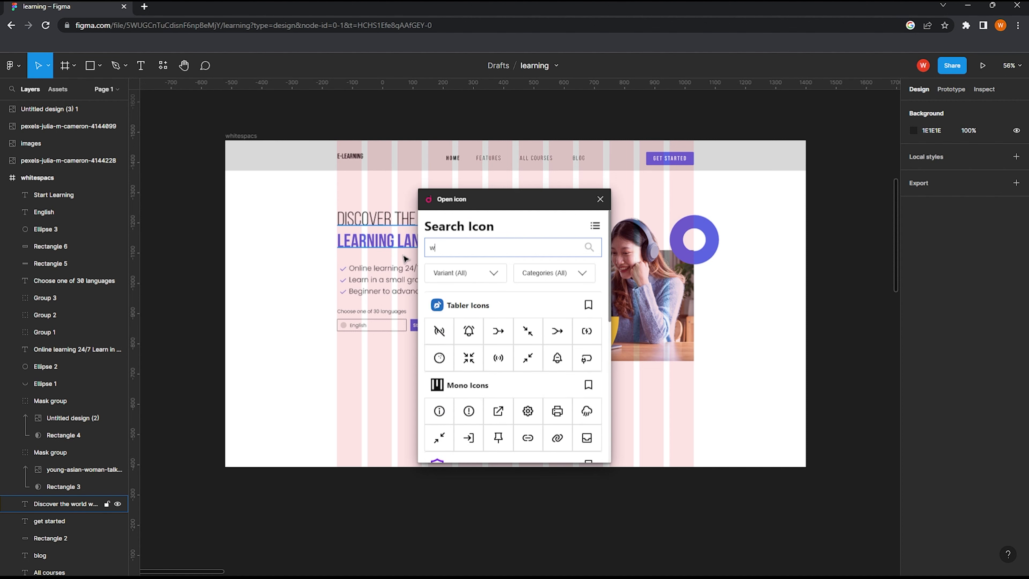
text(www)
key(ctrl+a)
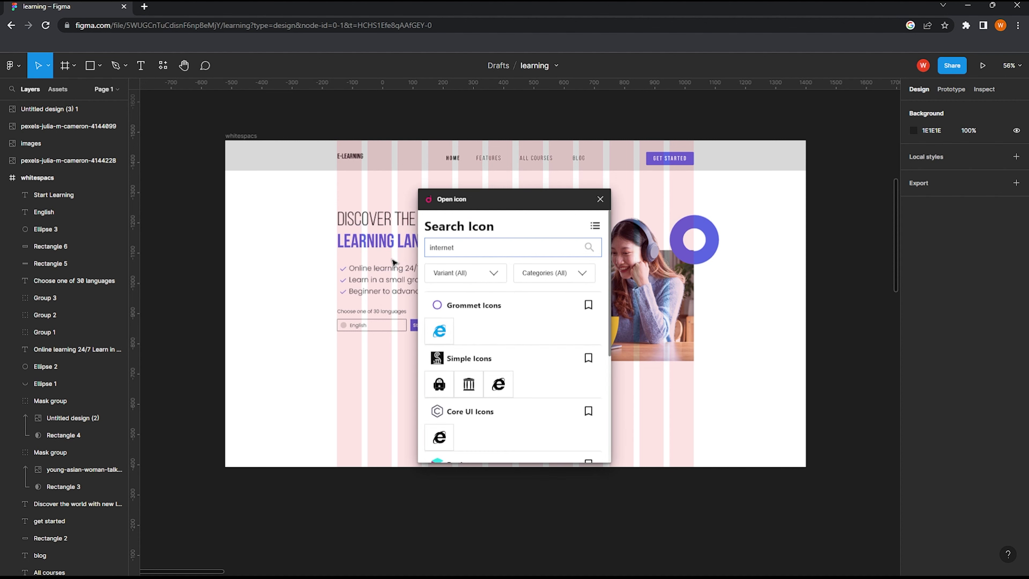
scroll(438, 365, down, 3)
scroll(441, 364, down, 3)
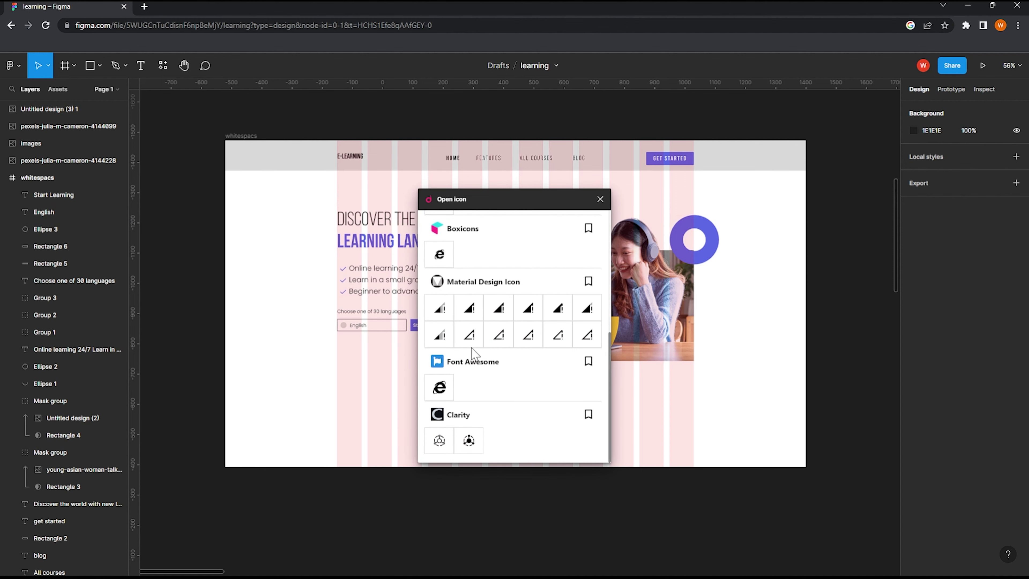
scroll(474, 355, up, 5)
scroll(474, 353, up, 3)
scroll(474, 353, up, 1)
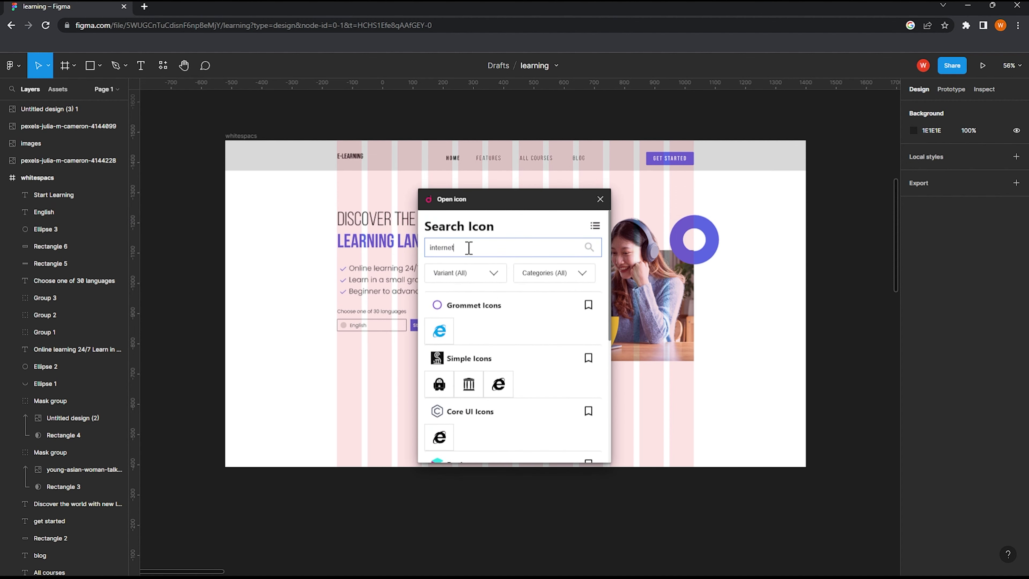
double_click(452, 247)
text(book)
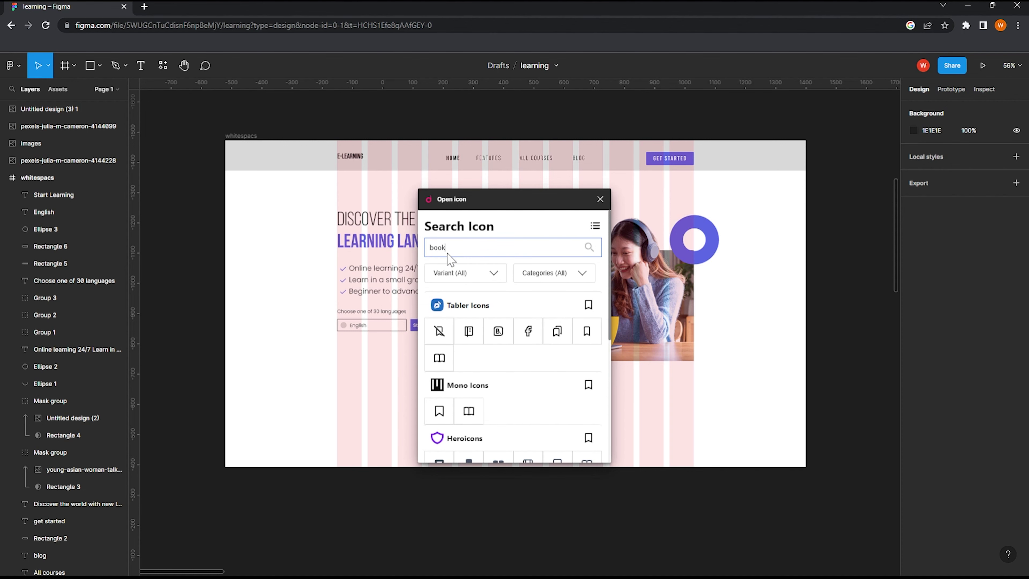
scroll(483, 358, down, 3)
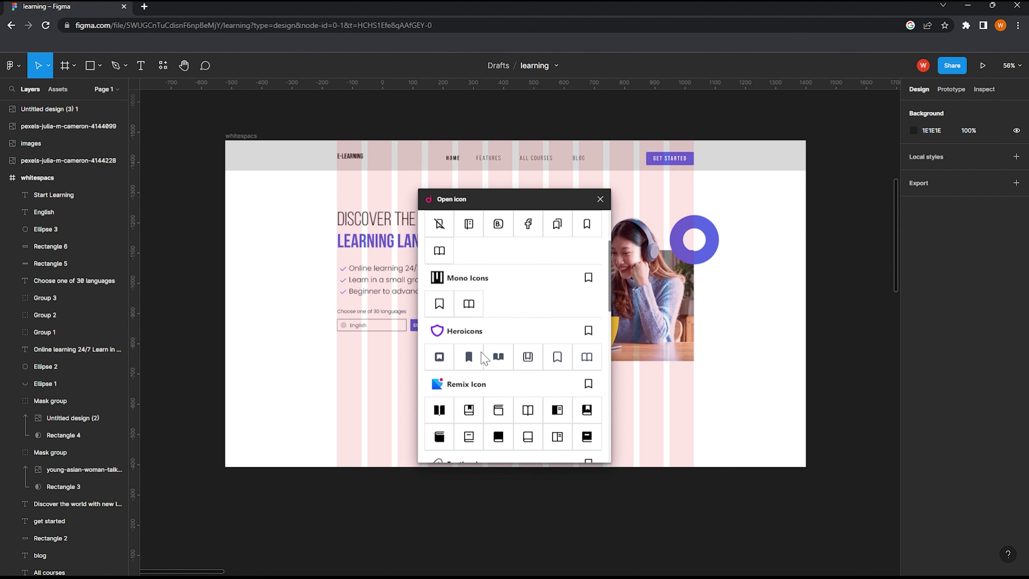
scroll(486, 357, down, 2)
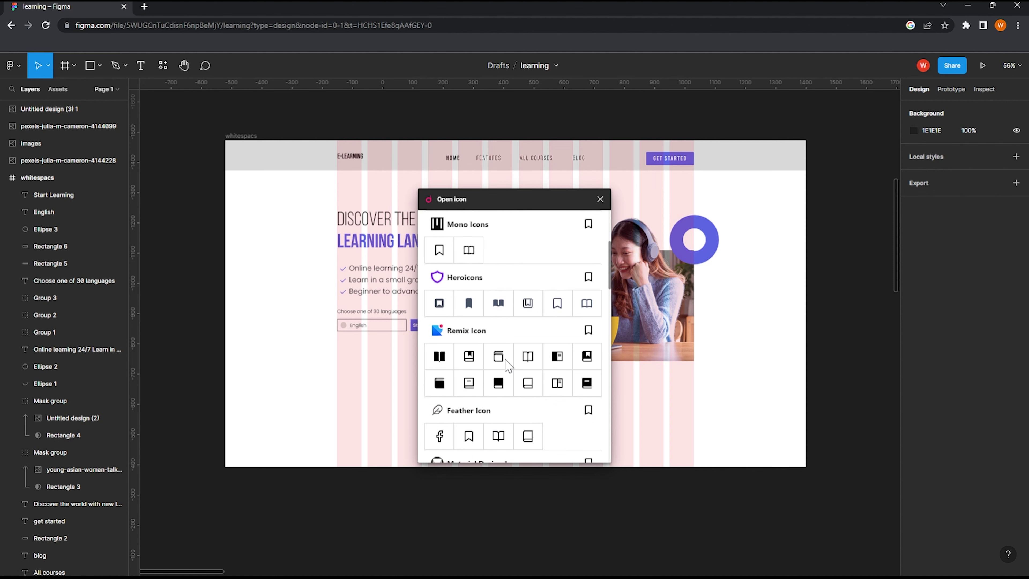
Step: Place book, message and gift icons from the plugin onto the canvas
drag(158, 443, 203, 417)
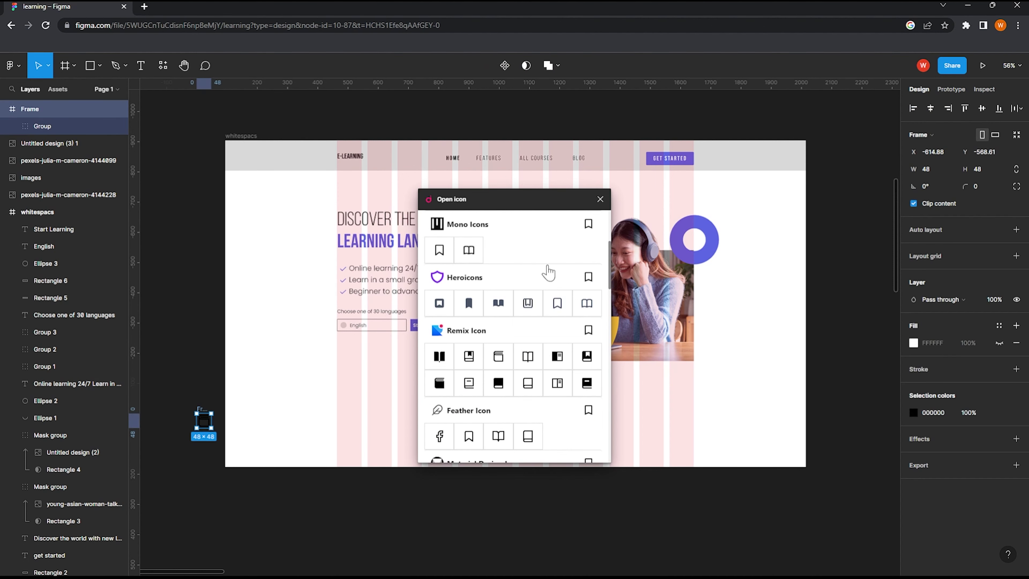
scroll(481, 247, up, 5)
double_click(460, 246)
text(message)
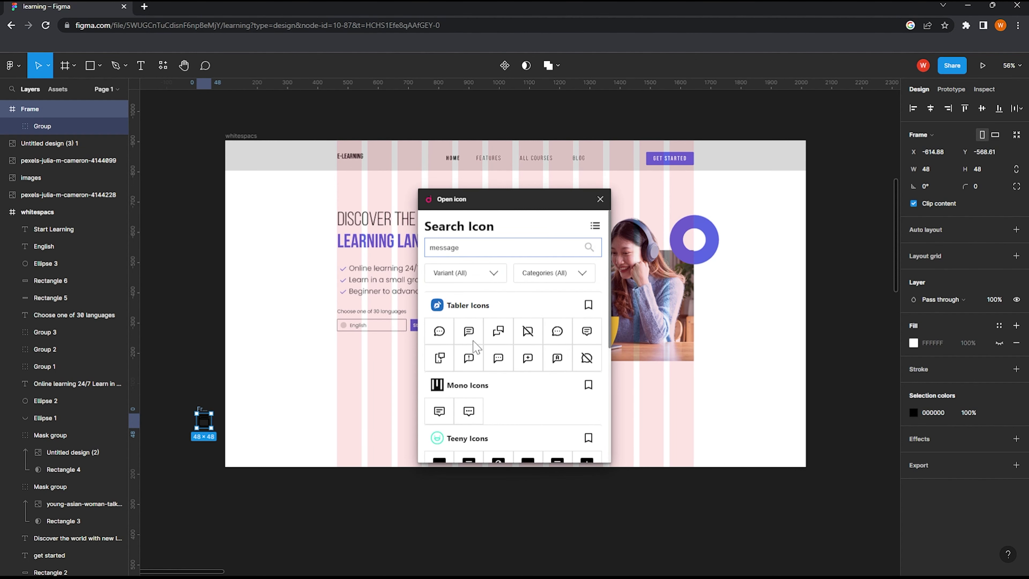
drag(469, 331, 207, 471)
double_click(472, 248)
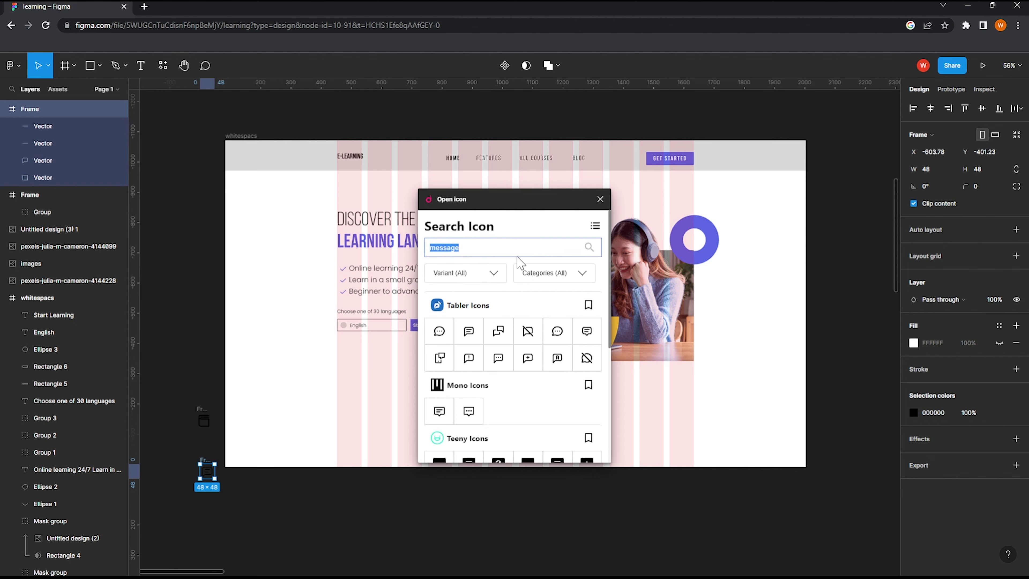
text(gift)
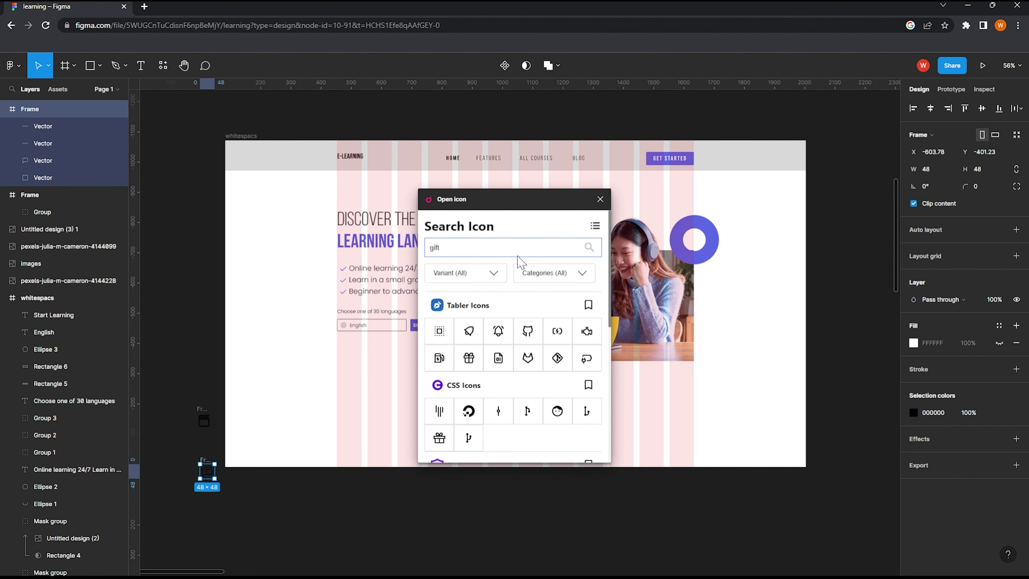
click(440, 332)
Step: Insert the Genericons Neue globe icon and search the library for 'website'
double_click(449, 247)
text(web)
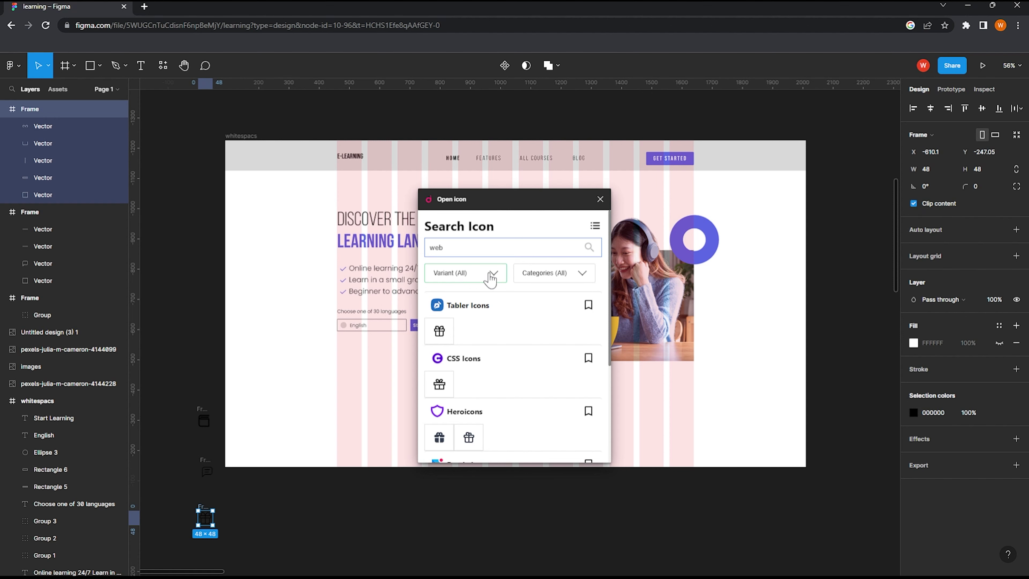
scroll(509, 321, down, 2)
scroll(493, 332, down, 3)
scroll(476, 344, down, 3)
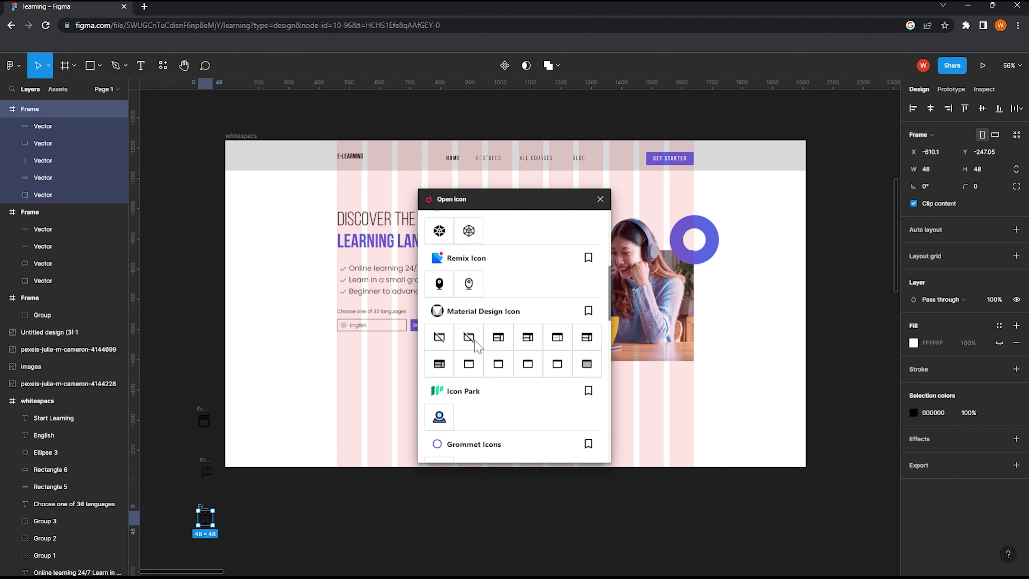
scroll(476, 345, down, 5)
scroll(479, 346, down, 5)
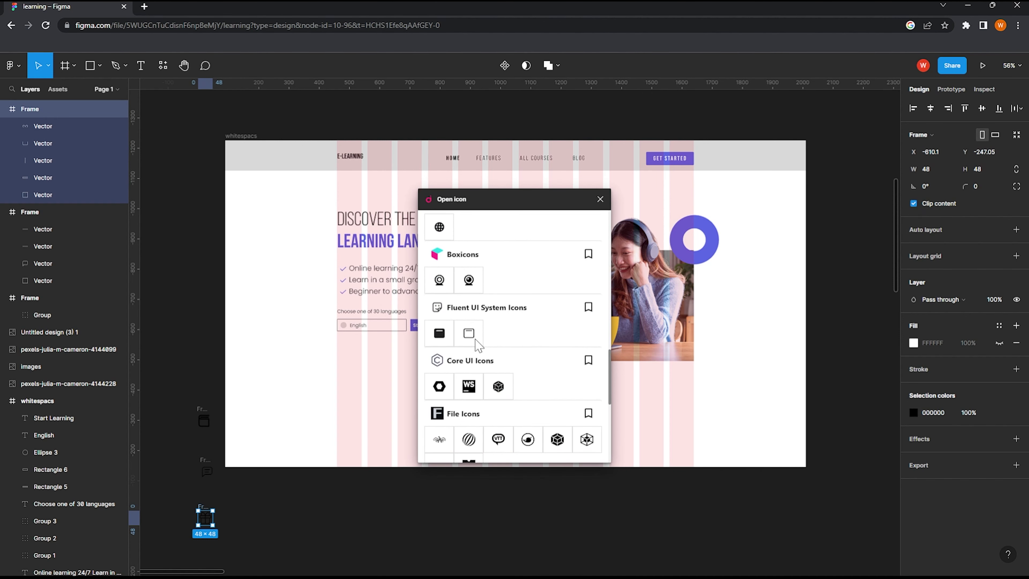
scroll(477, 345, down, 3)
scroll(475, 385, down, 3)
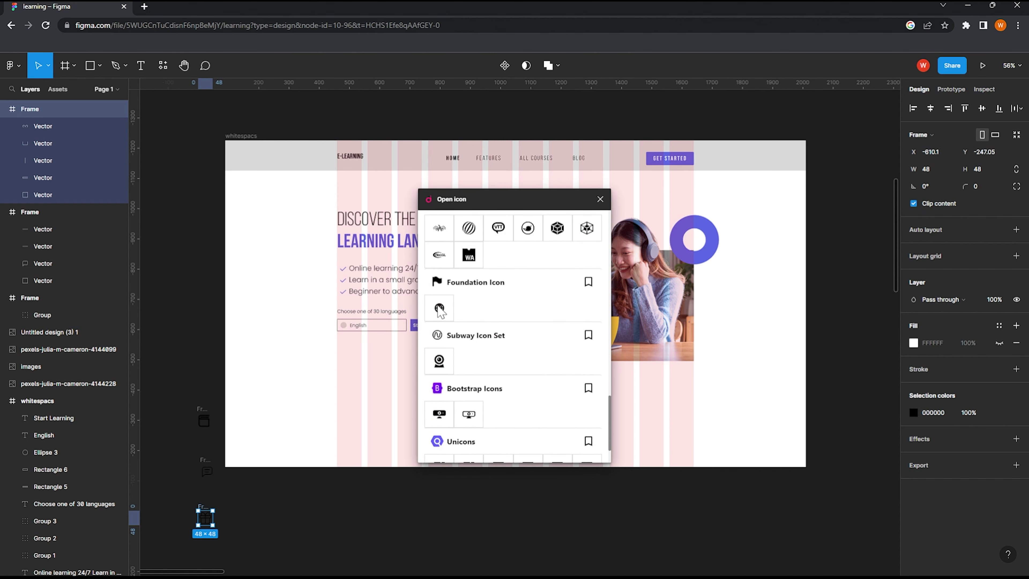
scroll(438, 304, down, 2)
scroll(441, 365, up, 3)
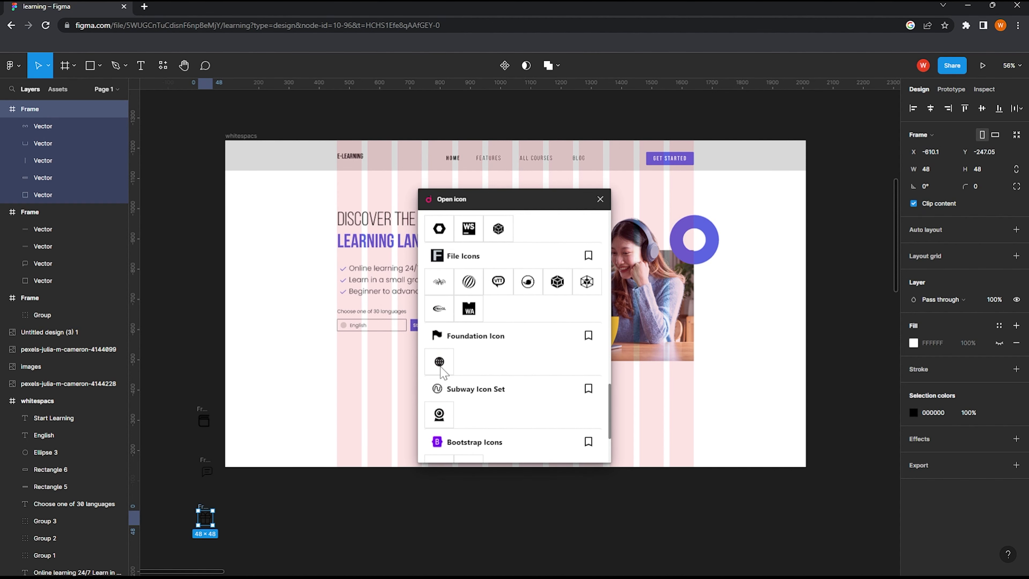
scroll(486, 349, up, 2)
scroll(553, 317, up, 2)
scroll(553, 317, up, 3)
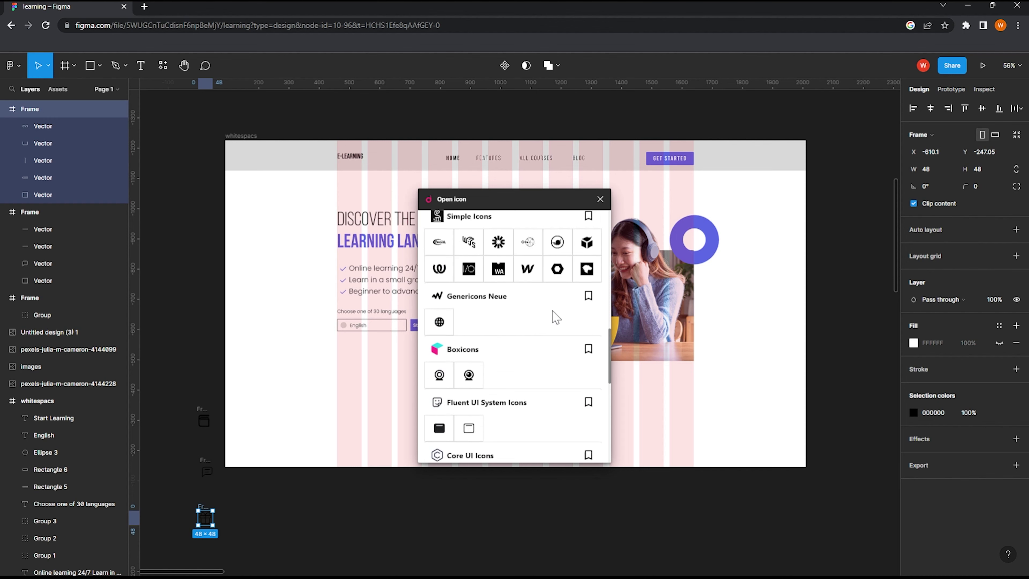
scroll(556, 317, up, 1)
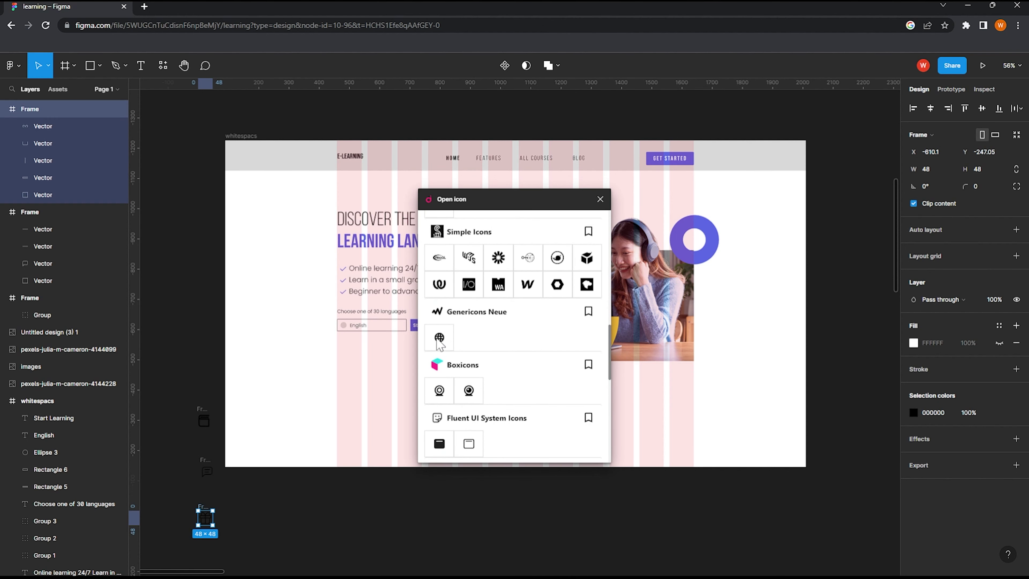
click(439, 339)
scroll(487, 239, up, 5)
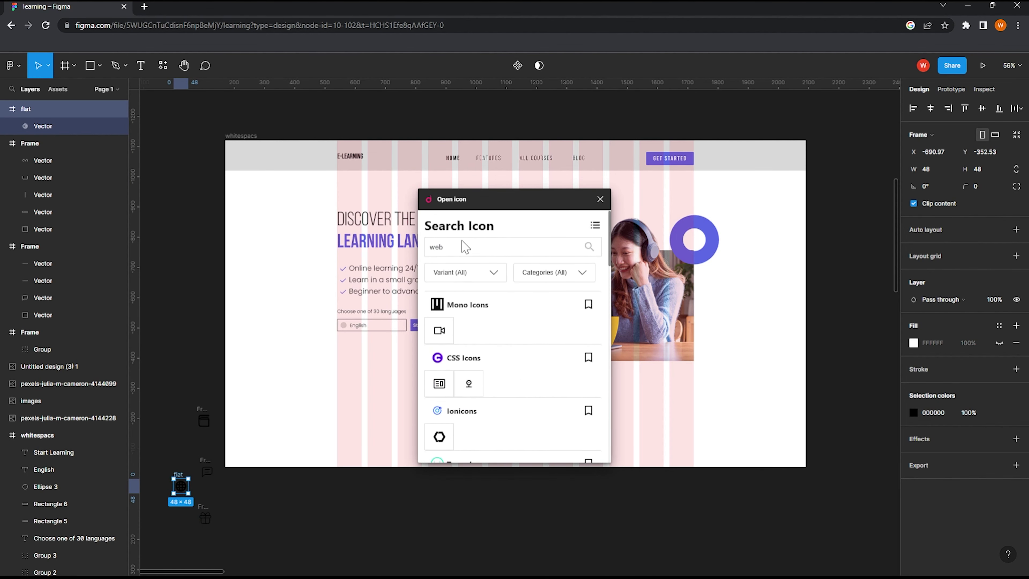
click(461, 247)
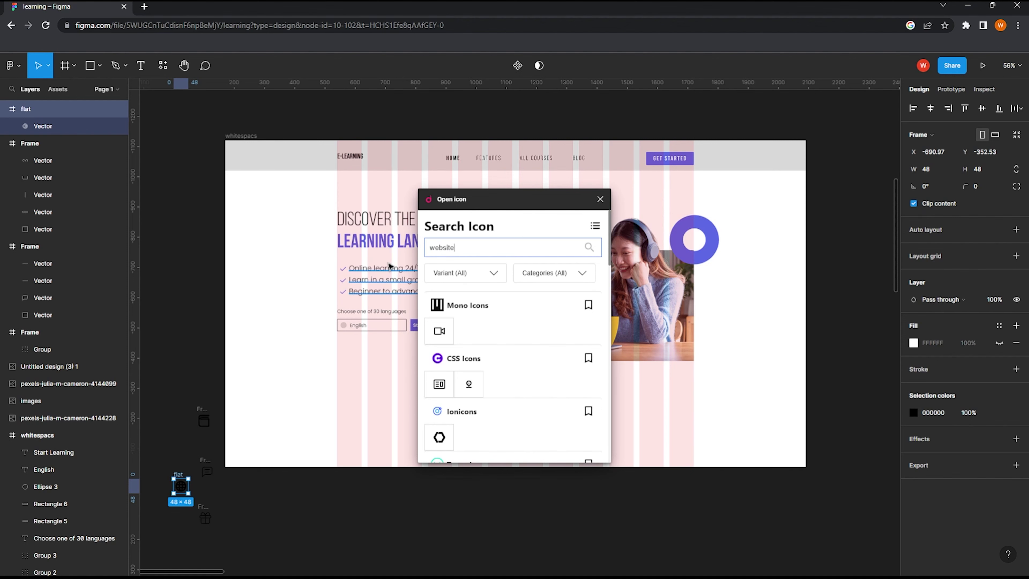
Step: Move the globe into the landing page frame and scale it proportionally to 125 wide
click(203, 396)
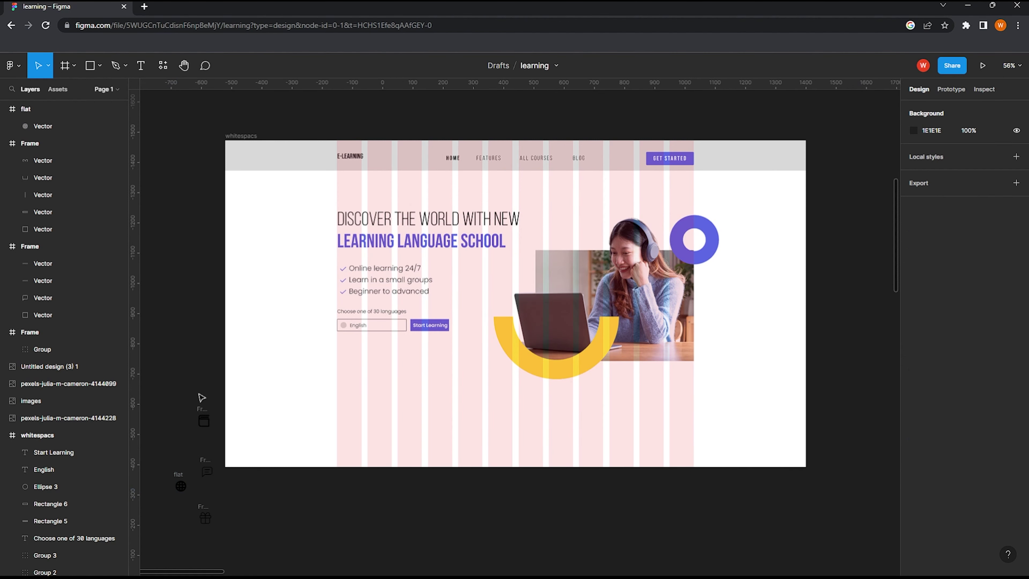
scroll(284, 364, down, 1)
drag(177, 454, 338, 372)
click(1016, 170)
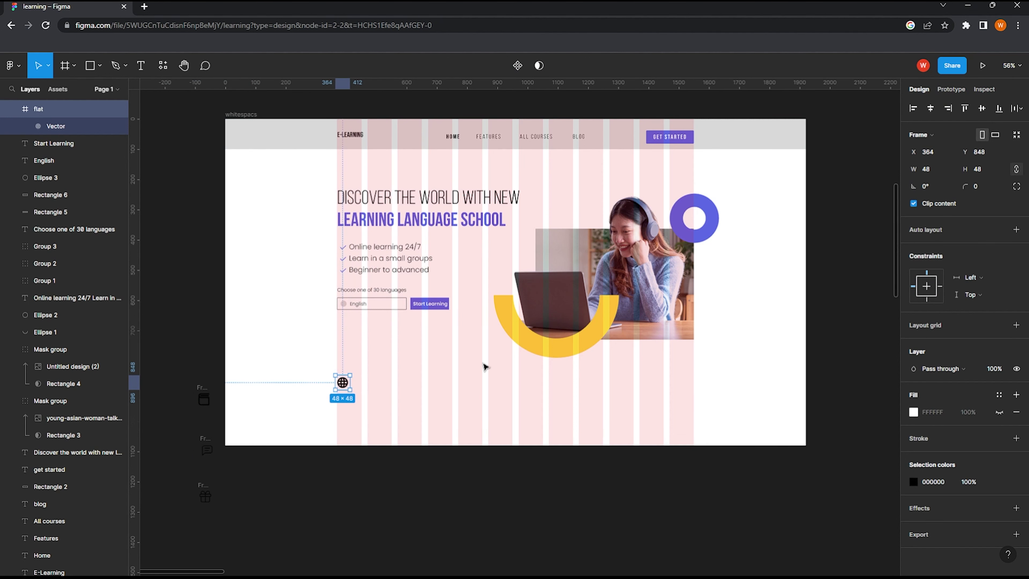
click(931, 168)
text(125)
key(Return)
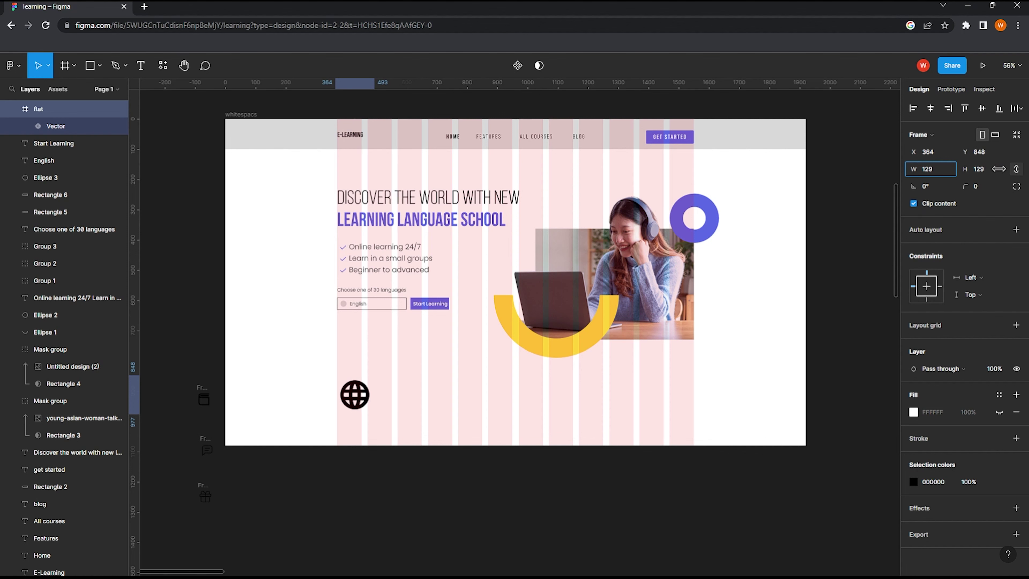
Step: Position the globe at the hero's lower left and colour its vector 5C6AE7
drag(355, 399, 351, 392)
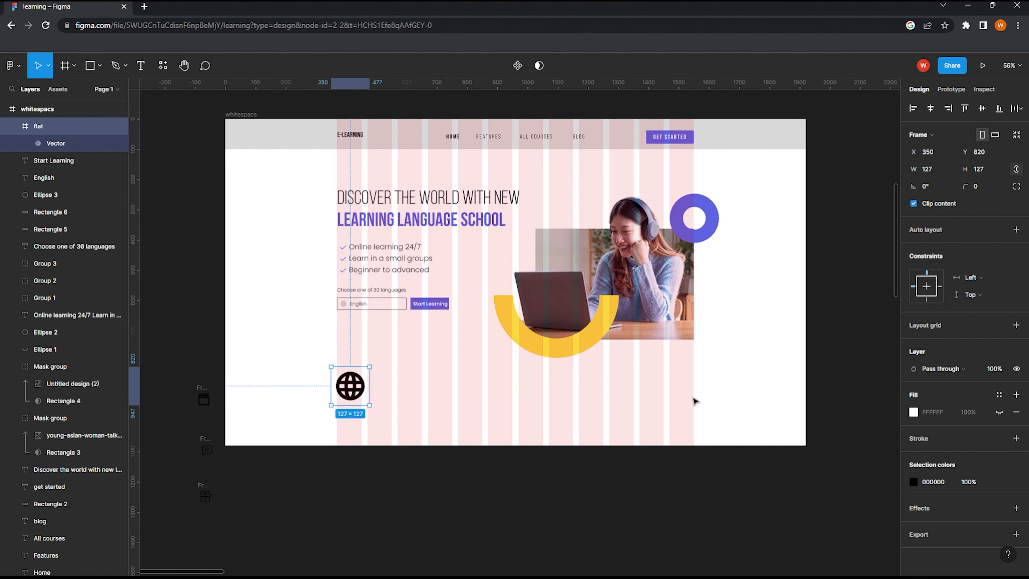
double_click(354, 388)
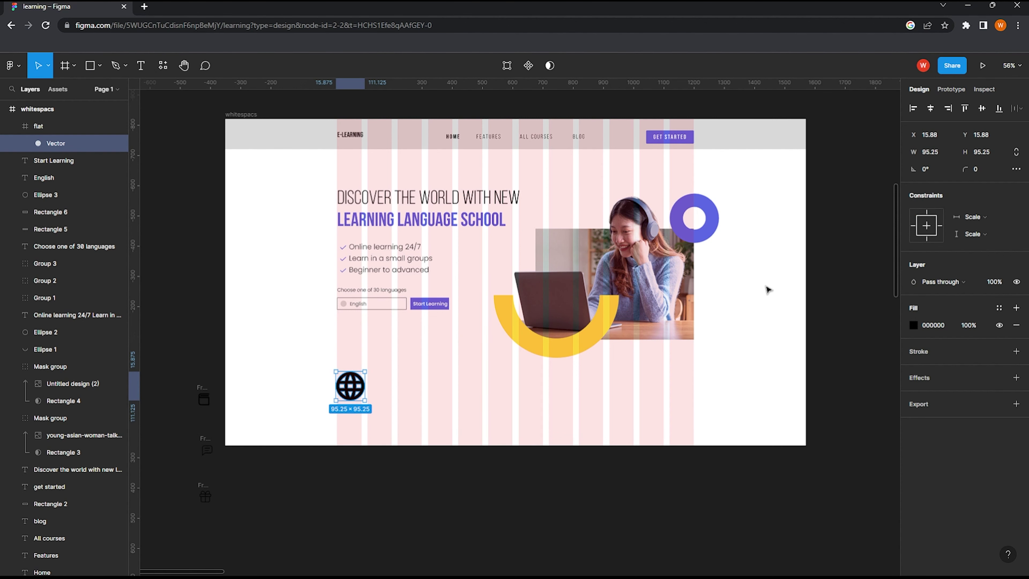
click(913, 324)
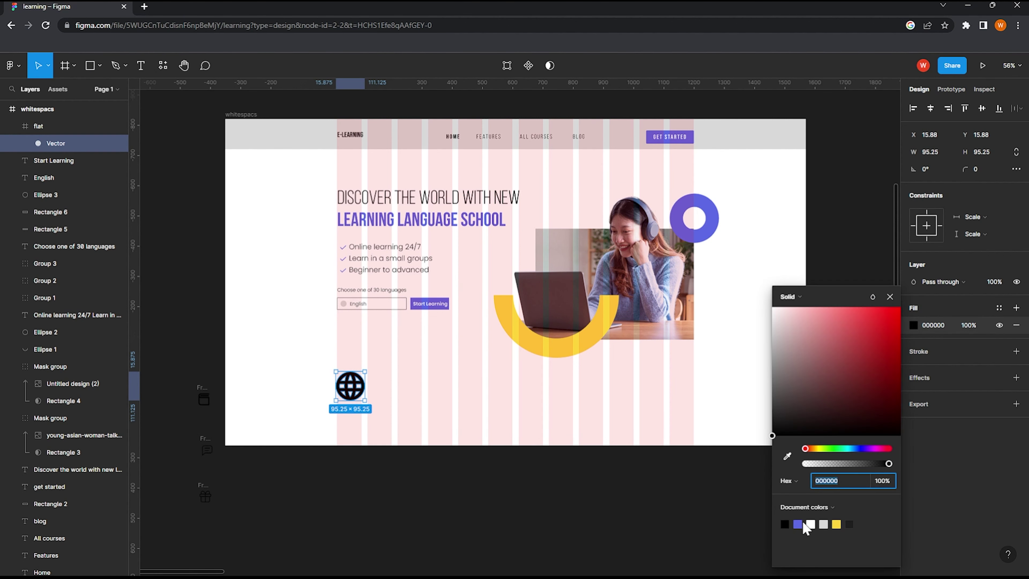
click(797, 524)
click(378, 390)
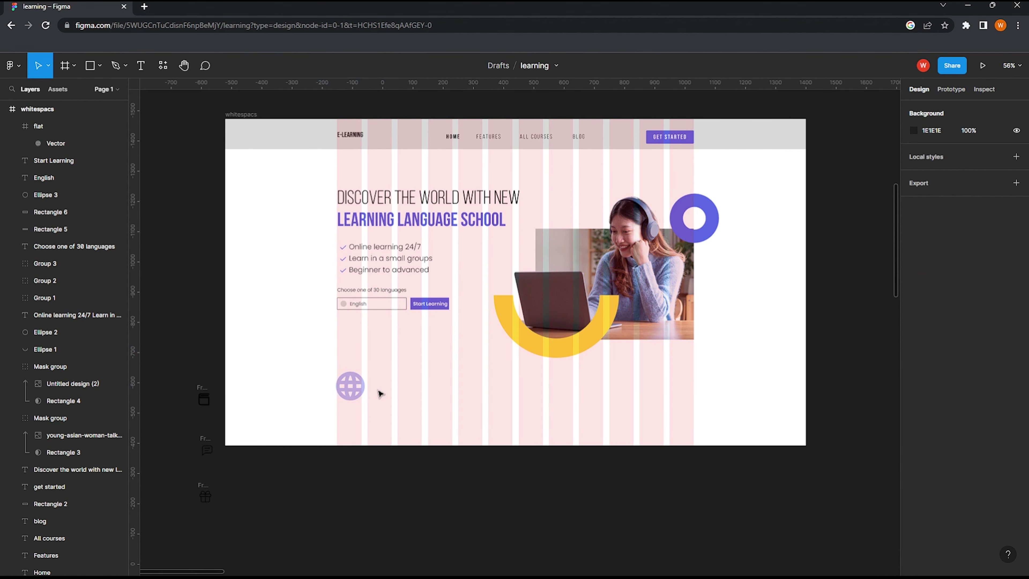
Step: Resize the globe frame and the book, chat and gift icons to 112 wide
scroll(424, 357, down, 2)
drag(167, 347, 226, 524)
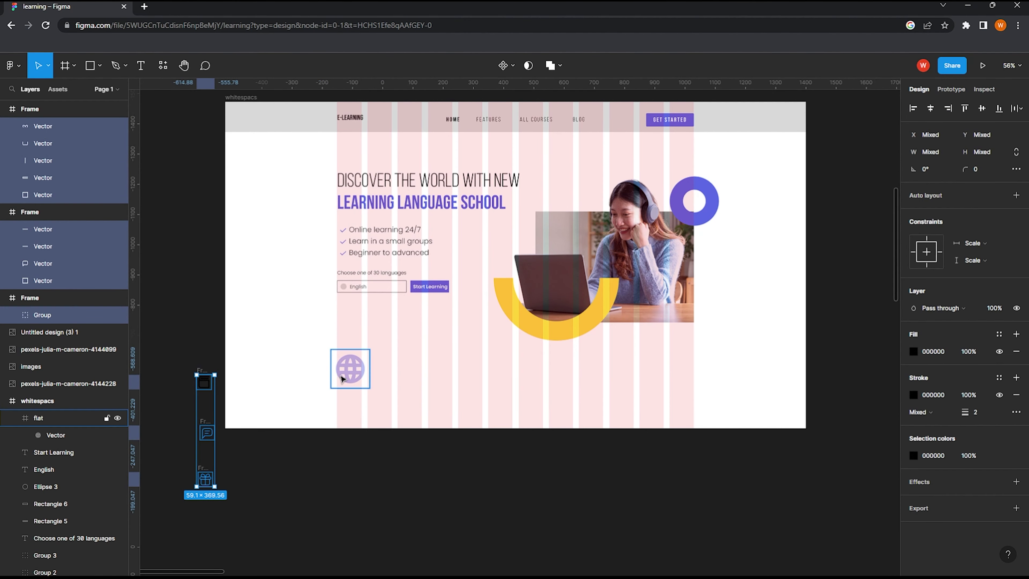
click(345, 376)
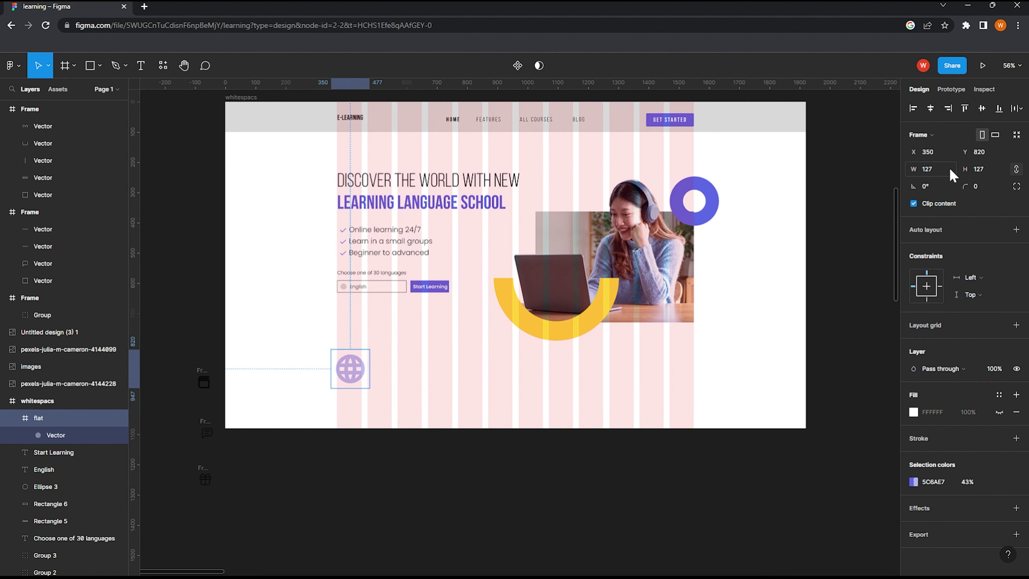
click(935, 169)
text(112)
key(Return)
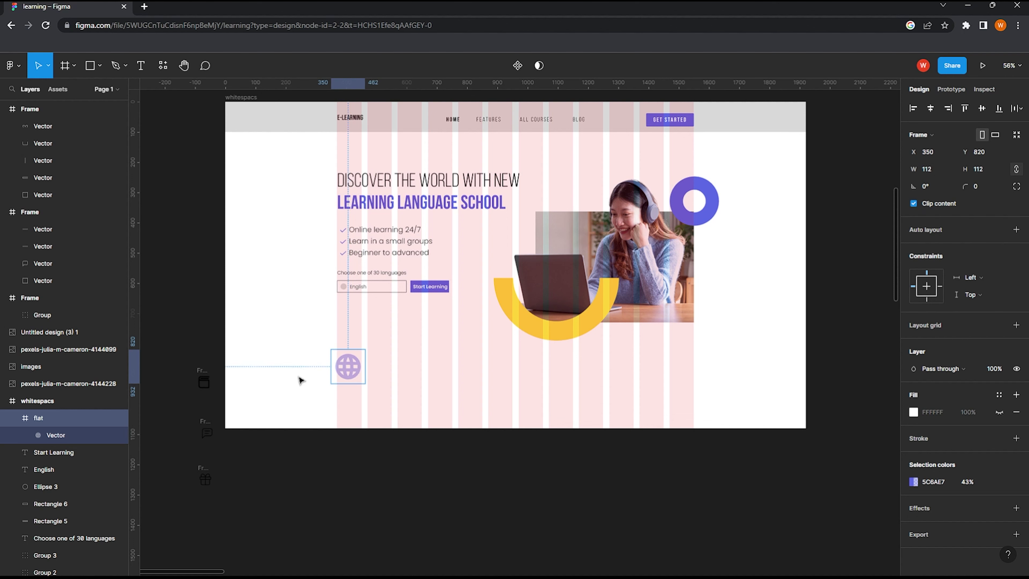
drag(193, 379, 214, 486)
click(929, 170)
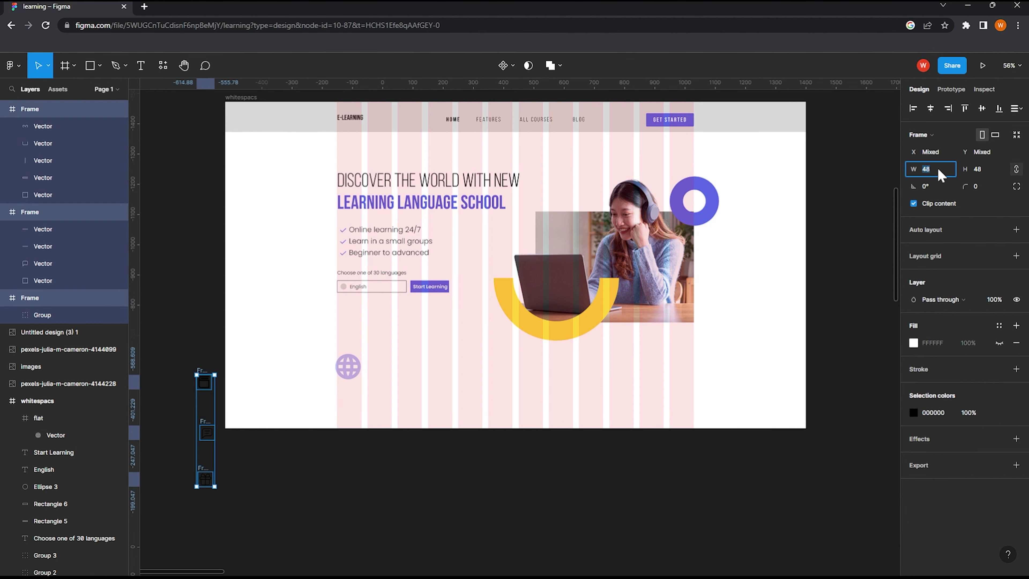
text(2)
key(Return)
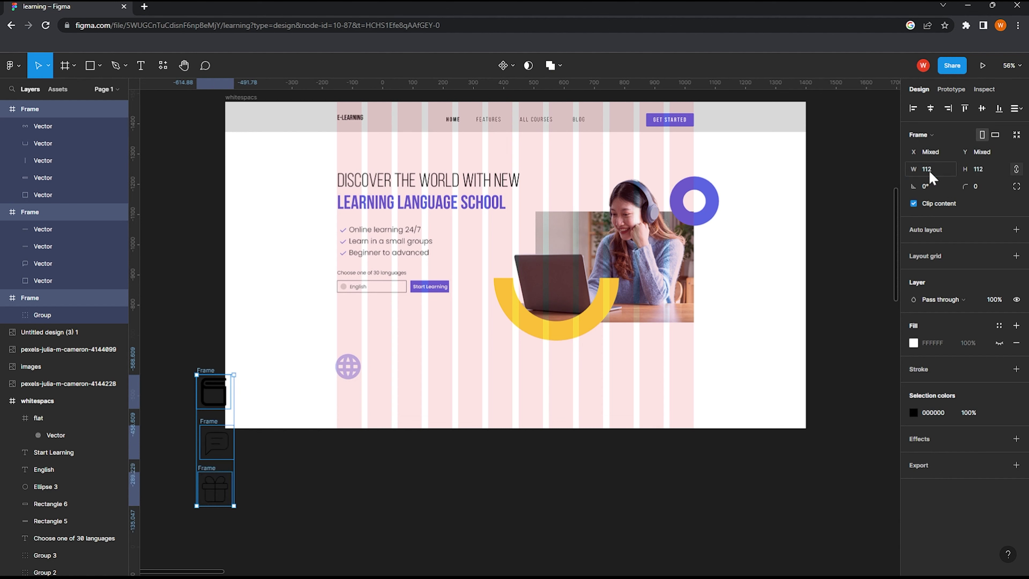
click(268, 445)
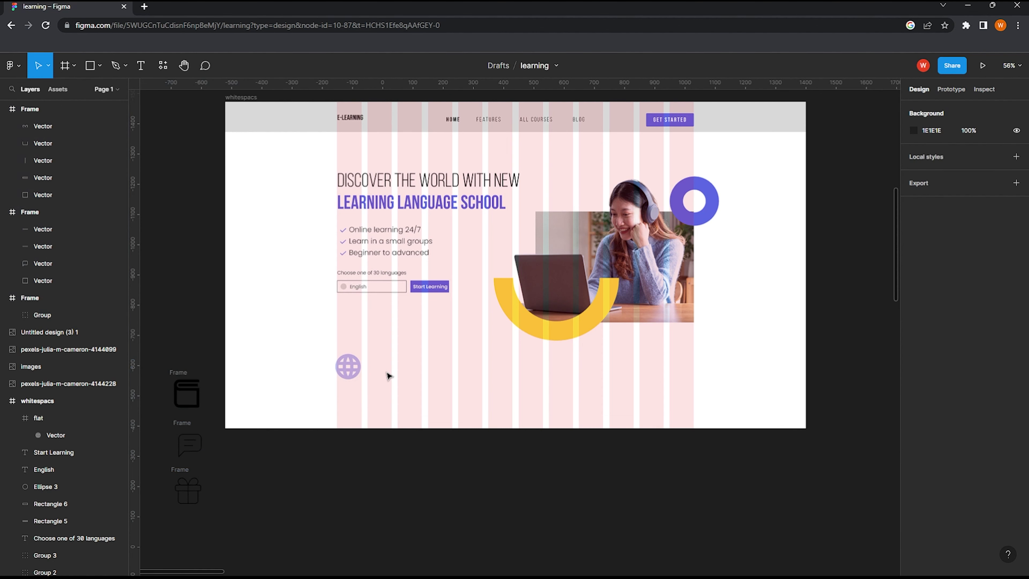
Step: Add the Regular-weight caption 'Learn more than 30 languages online' beside the globe
key(t)
click(374, 361)
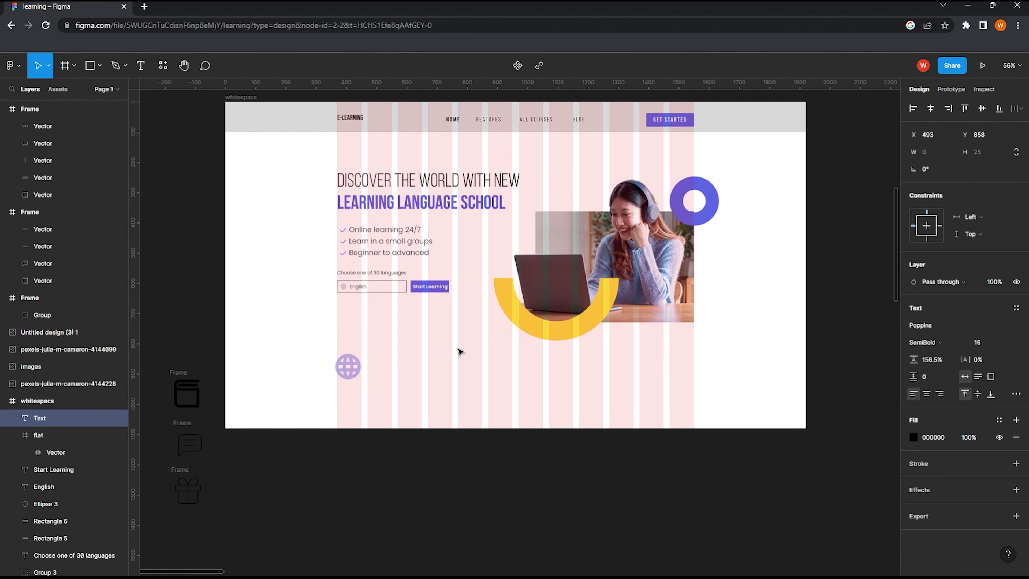
text(Leat)
text( more than 30 languages online)
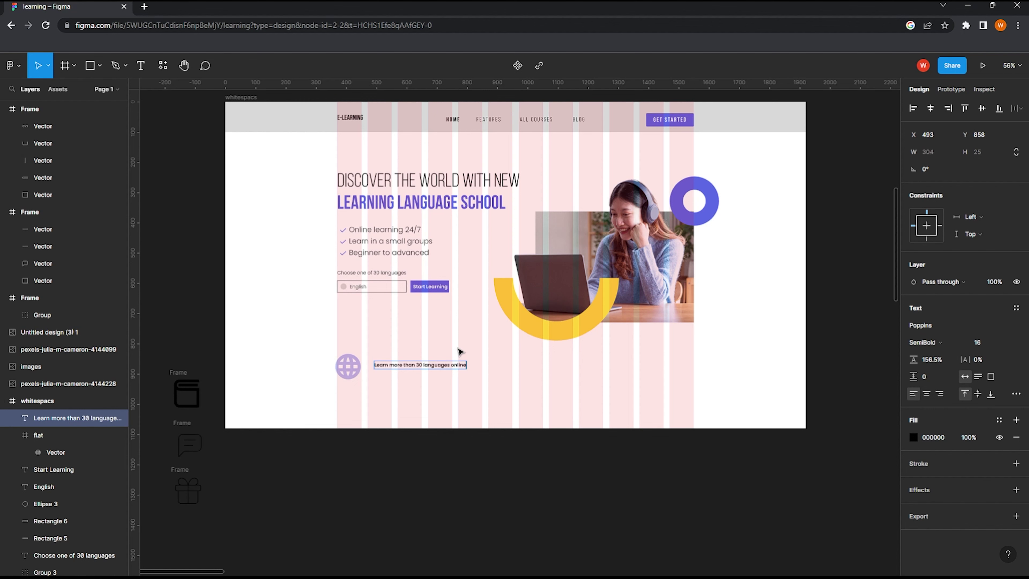
key(Escape)
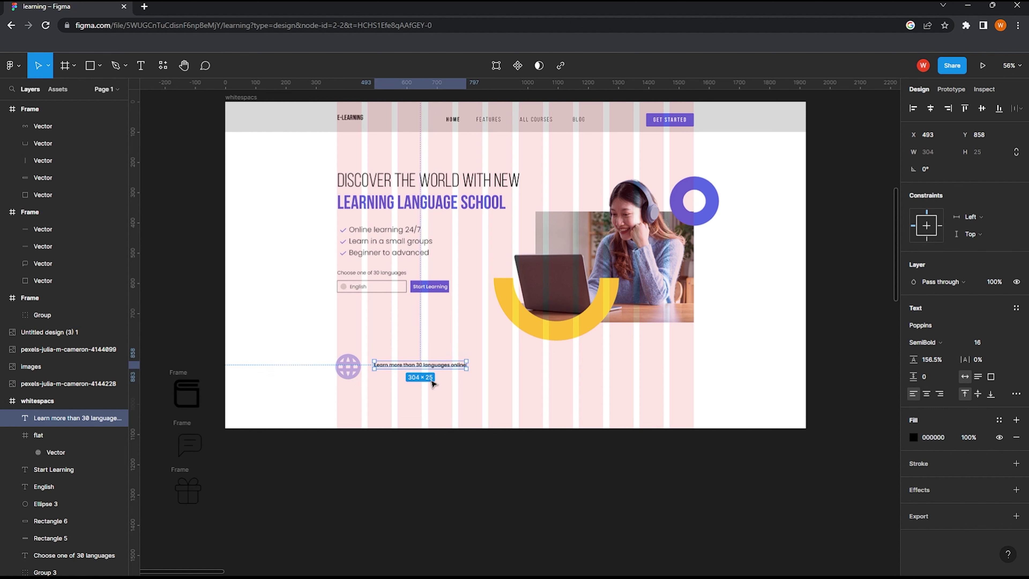
click(925, 342)
click(925, 311)
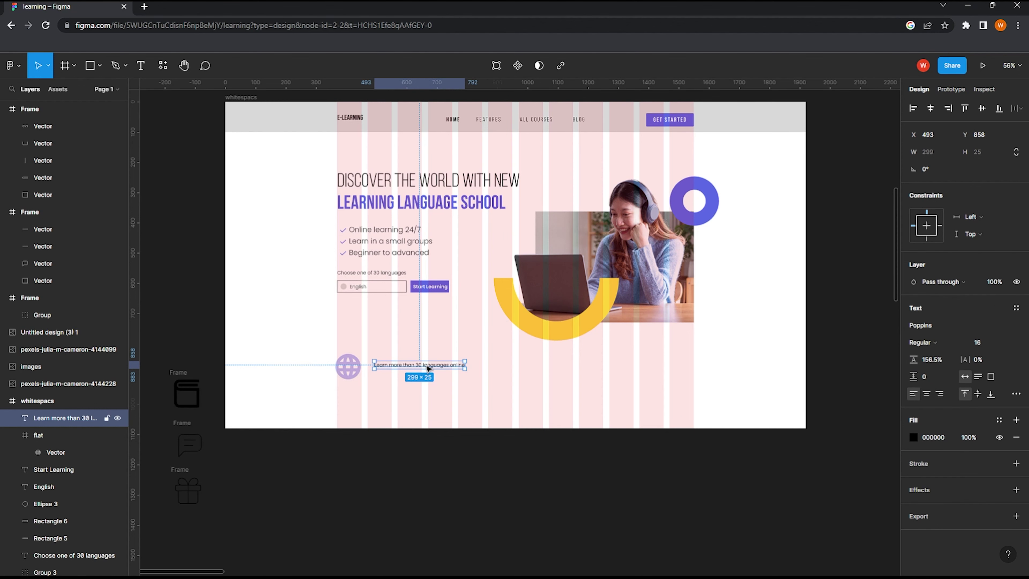
drag(426, 368, 420, 370)
click(217, 385)
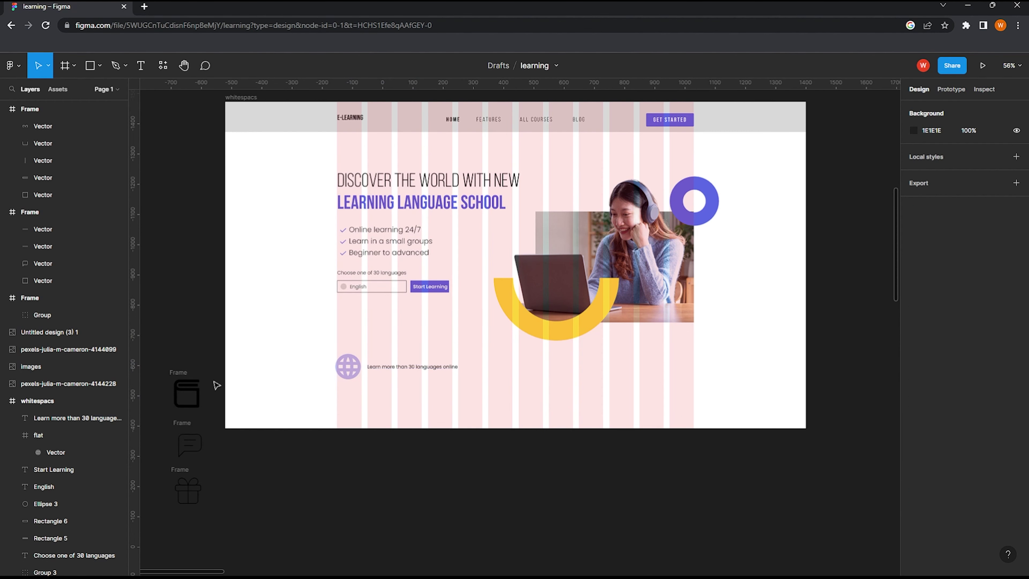
Step: Colour the book, chat and gift icons 5C6AE7 at 50% opacity
drag(158, 346, 218, 518)
click(348, 366)
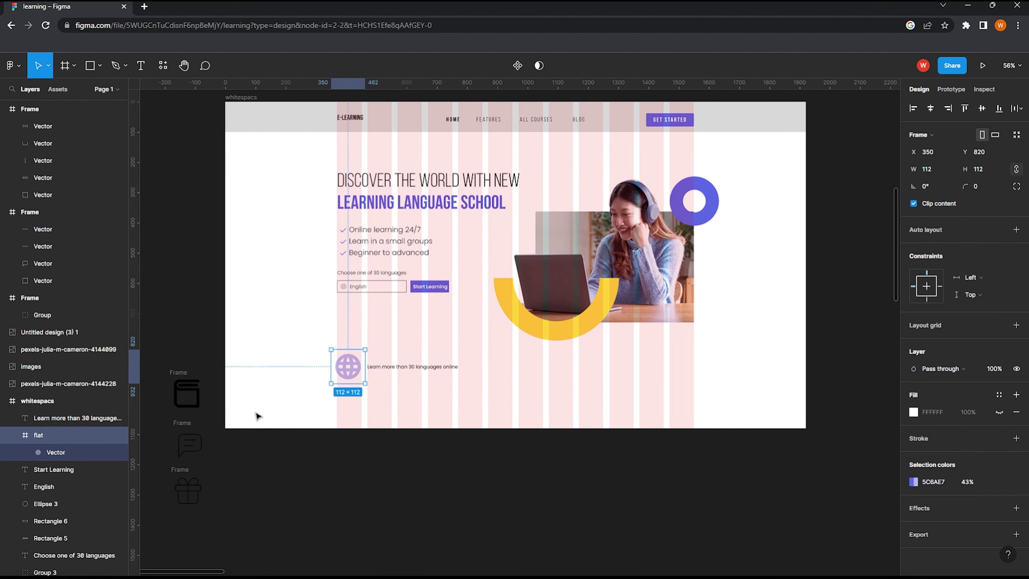
drag(153, 345, 226, 525)
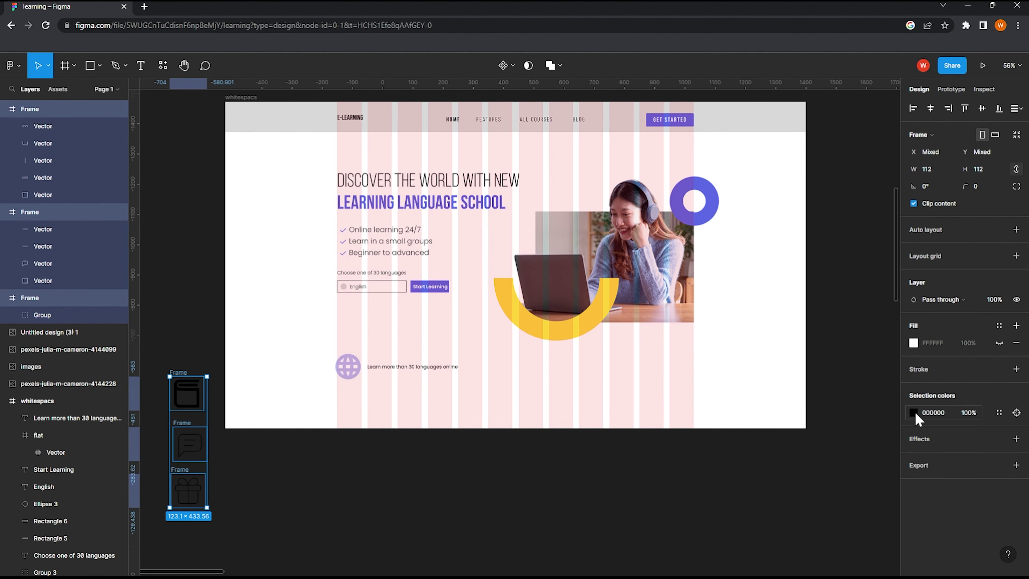
click(913, 412)
click(796, 524)
click(975, 413)
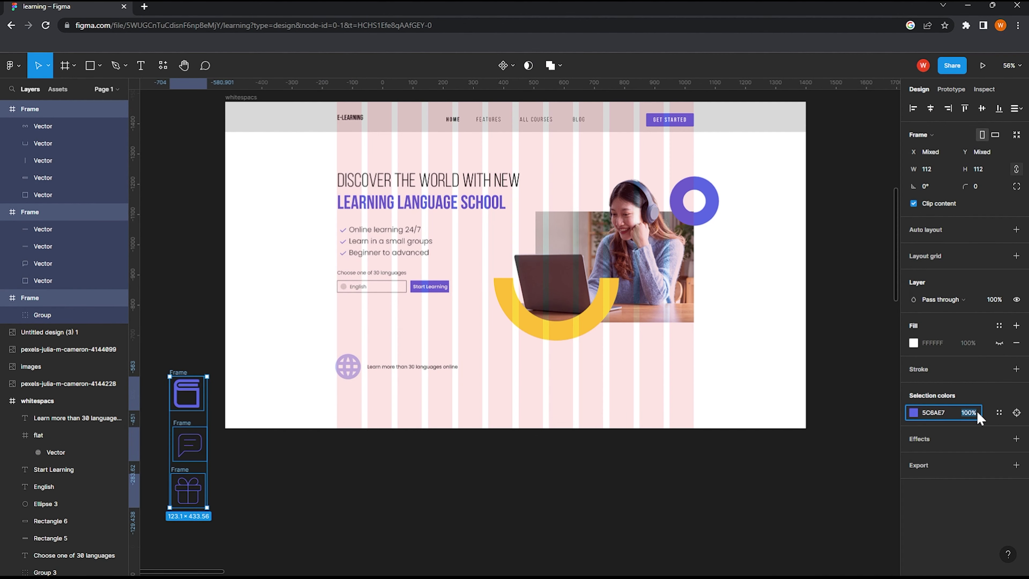
text(50)
key(Return)
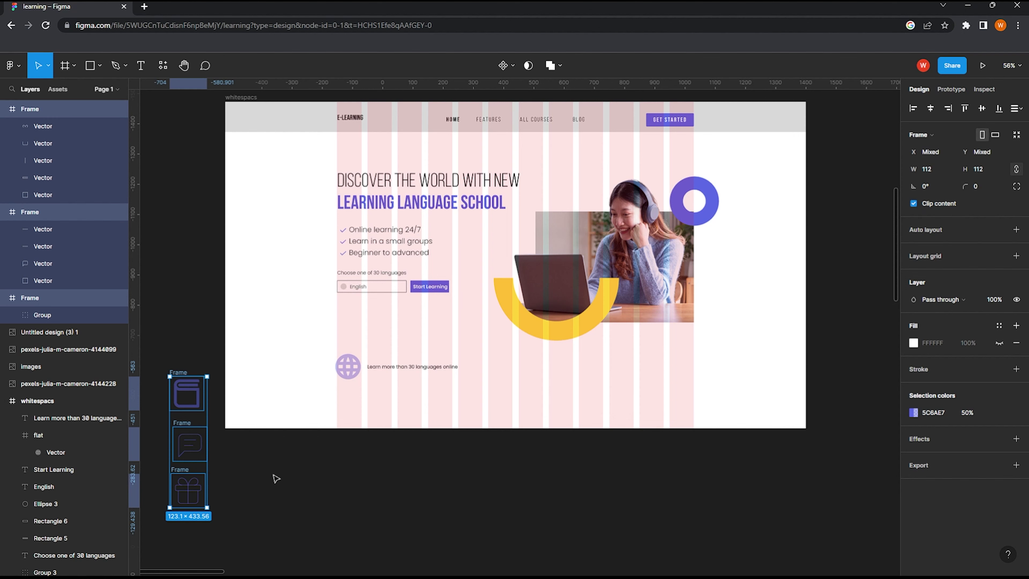
click(275, 478)
Step: Place the book icon right of the caption and duplicate the caption beside it
drag(188, 396, 484, 367)
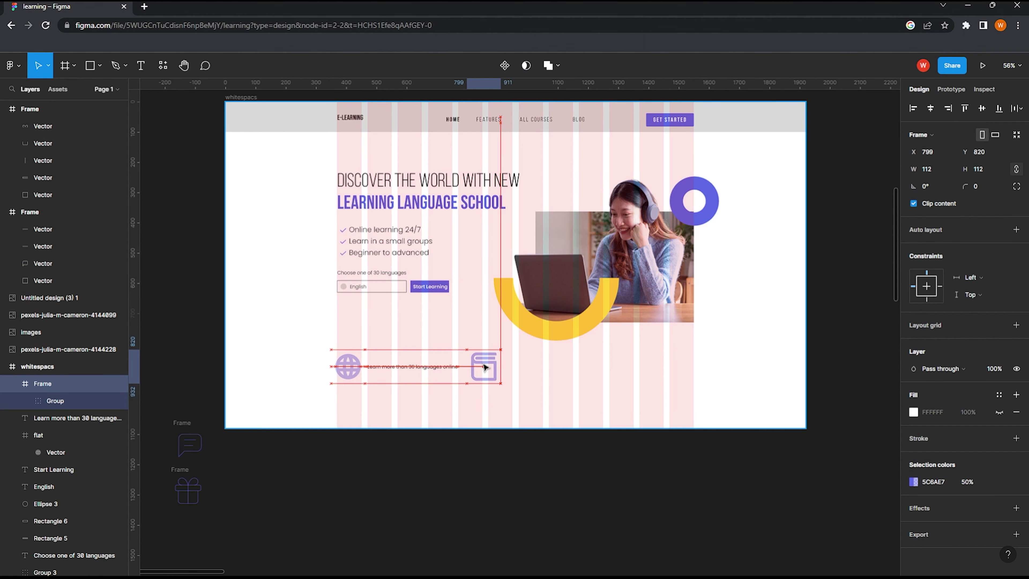
click(348, 366)
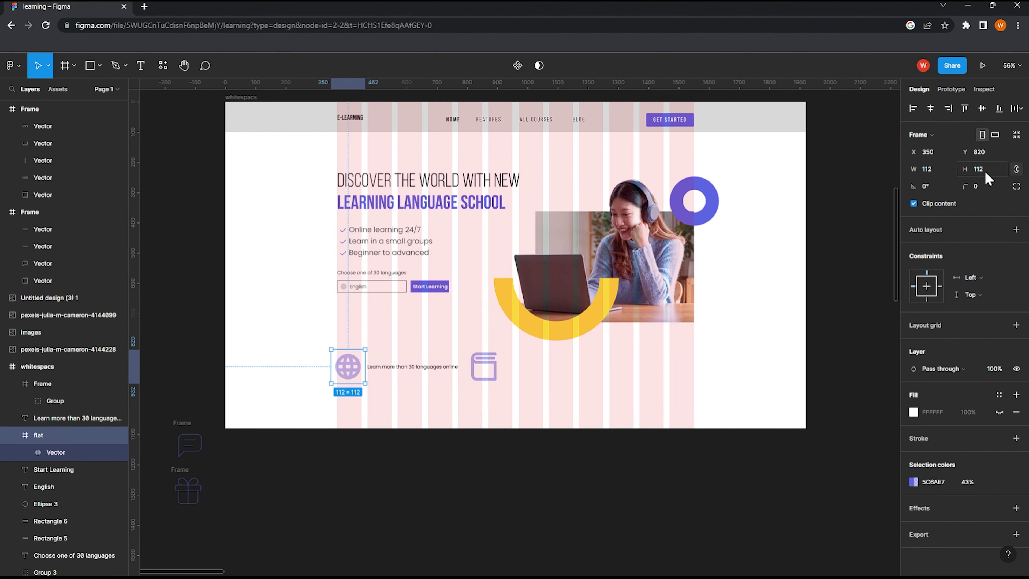
mouse_move(415, 367)
mouse_down()
mouse_move(580, 369)
mouse_move(543, 368)
mouse_up()
double_click(587, 366)
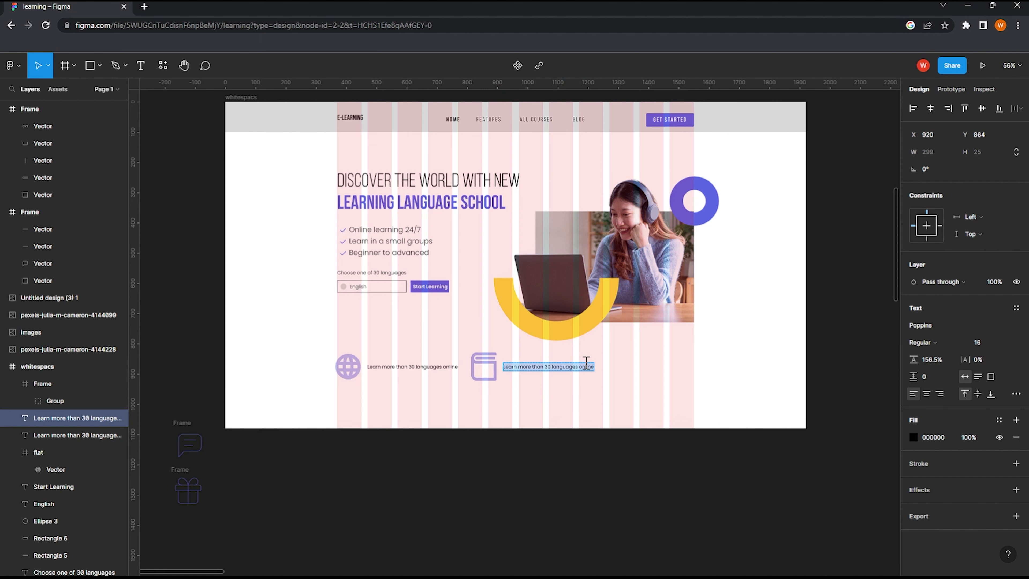
Step: Change the copied caption to 'Verbs including full conjugation and examples'
text(Verb)
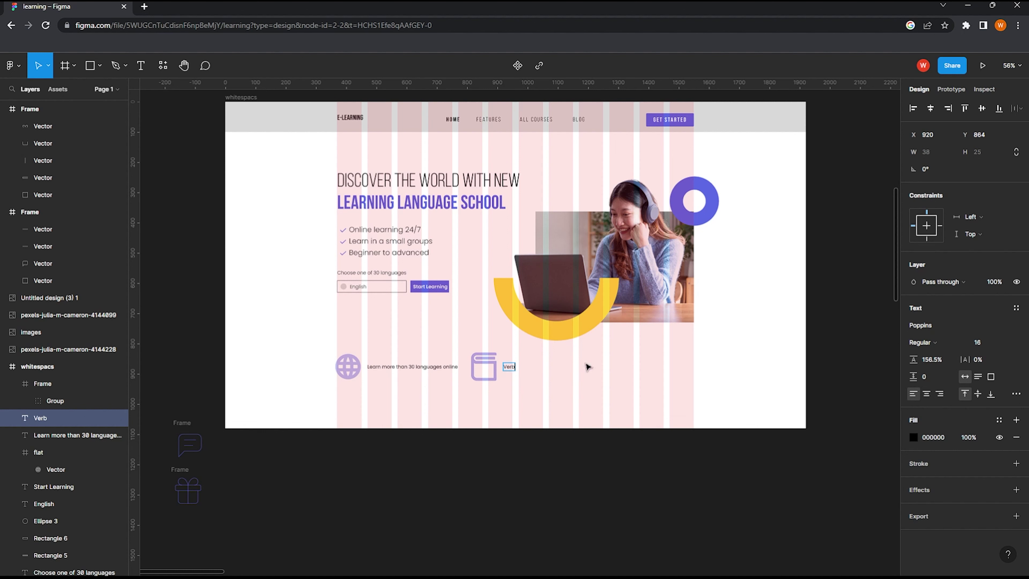
text(s including full donju)
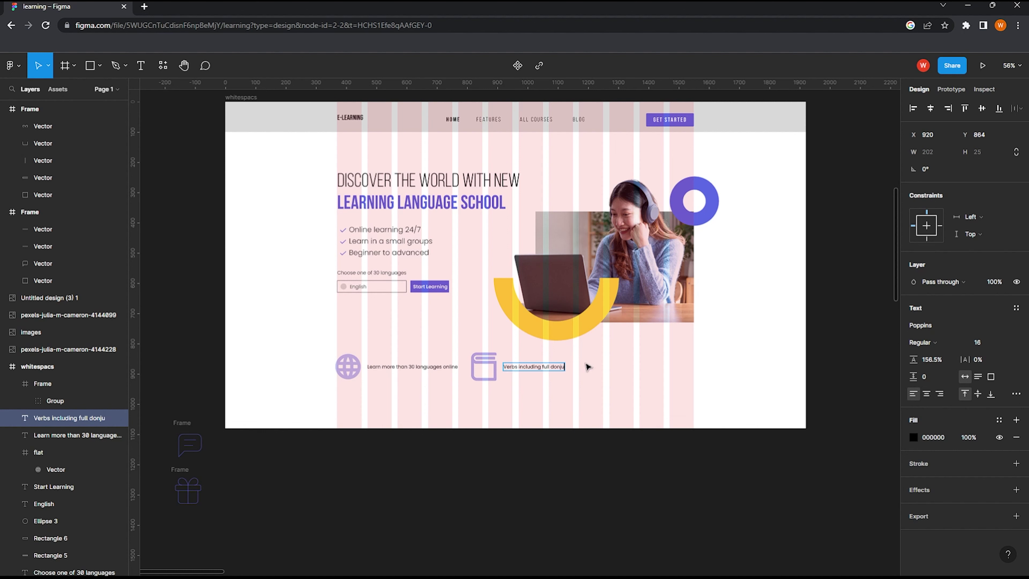
key(BackSpace)
key(BackSpace)
text(and)
key(Escape)
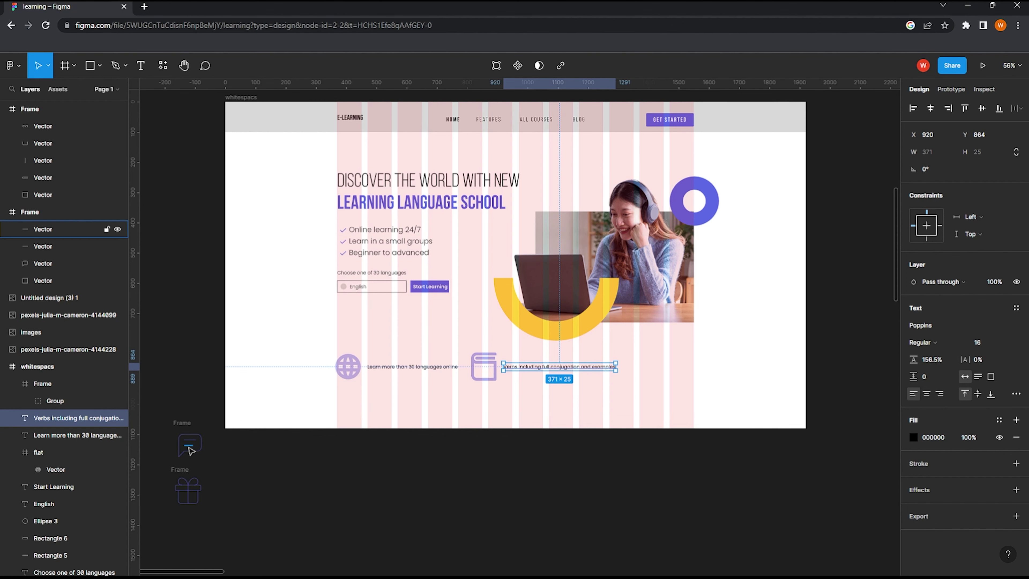
Step: Place the chat icon beside it and add the caption 'Focus on practical phrases designed by native speakers'
drag(190, 450, 630, 351)
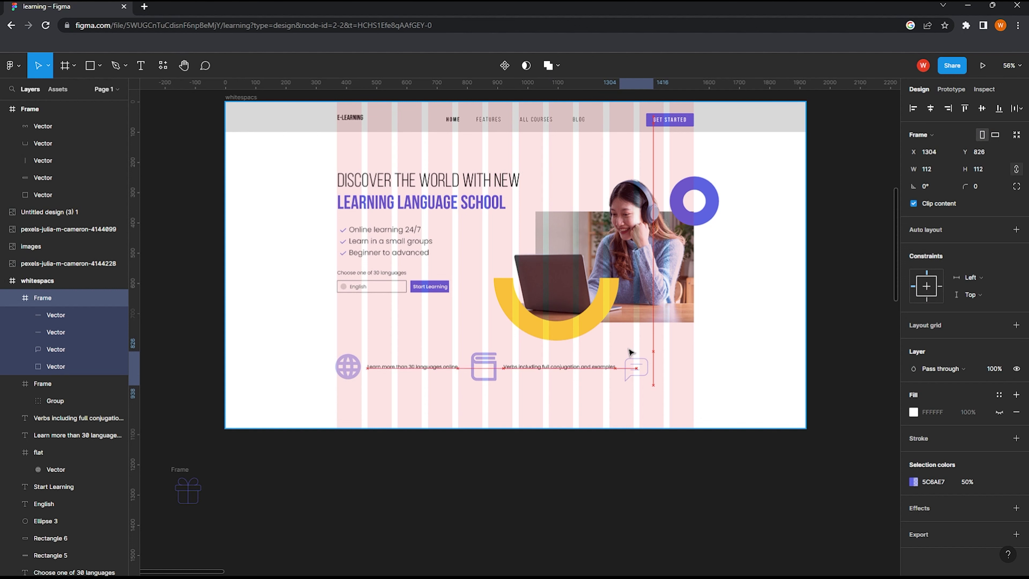
click(530, 370)
drag(537, 368, 697, 368)
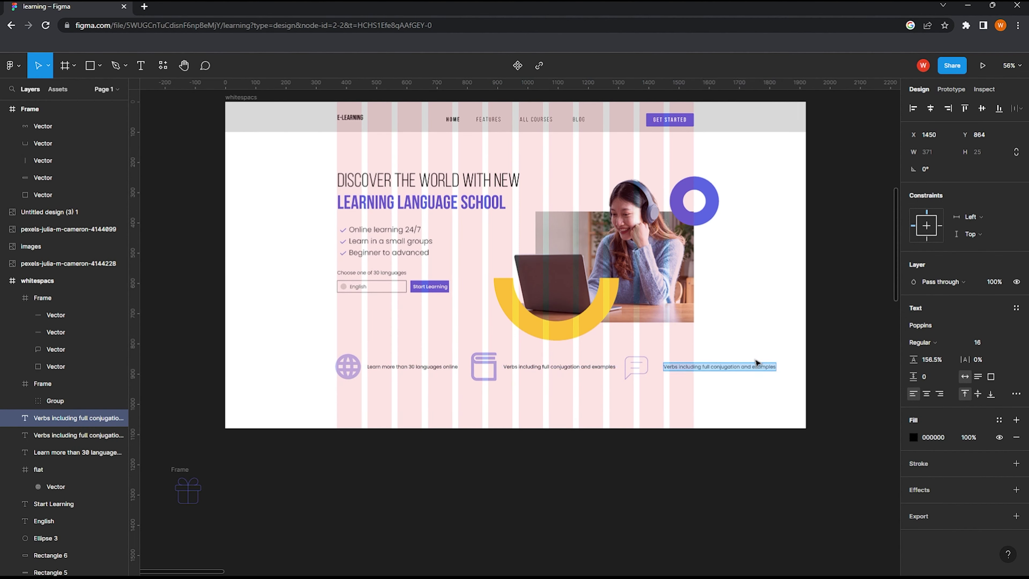
text(Focus on practo)
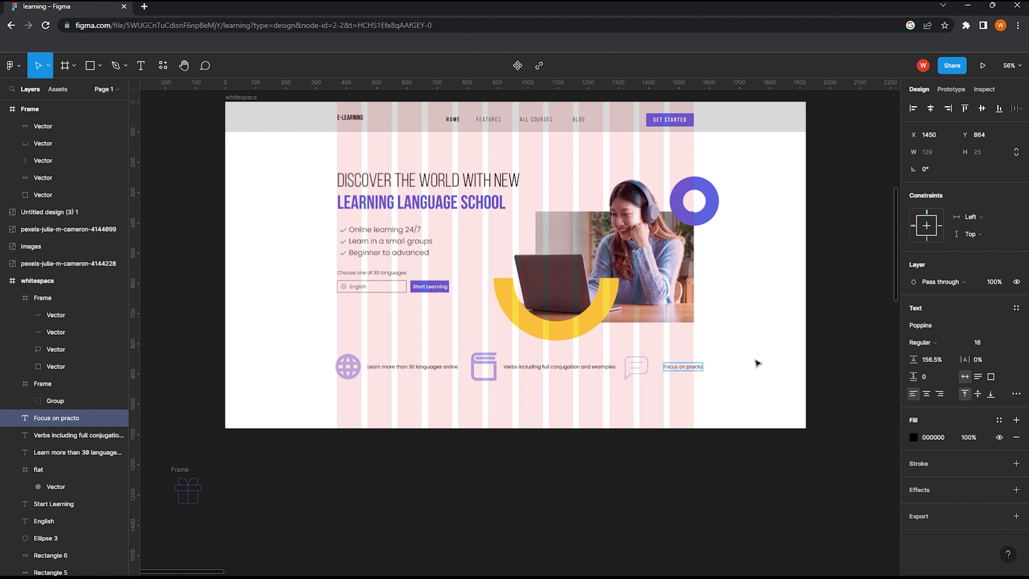
text(ca)
key(BackSpace)
key(BackSpace)
key(BackSpace)
text(cal phrases designed)
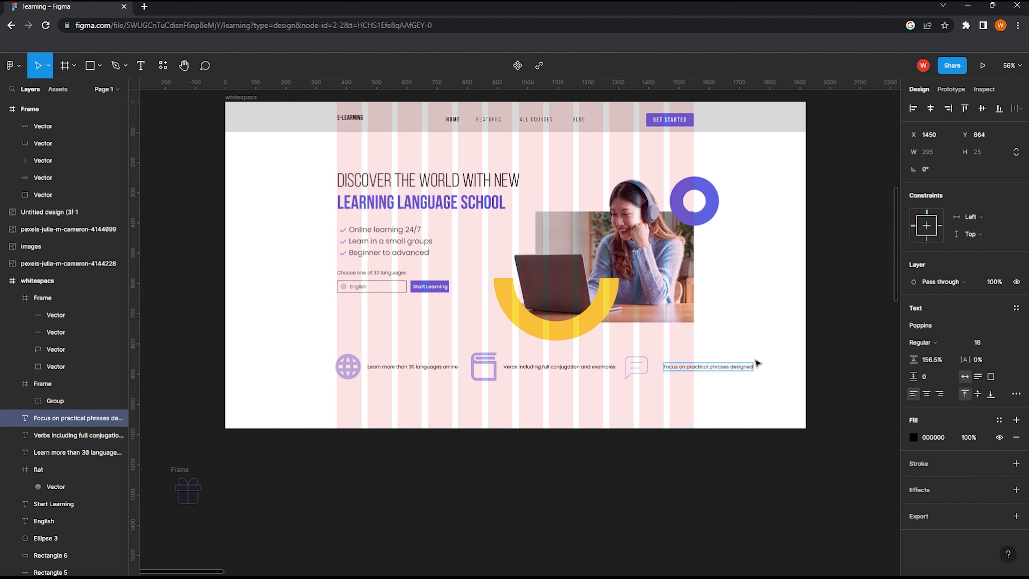
text( by native speakers)
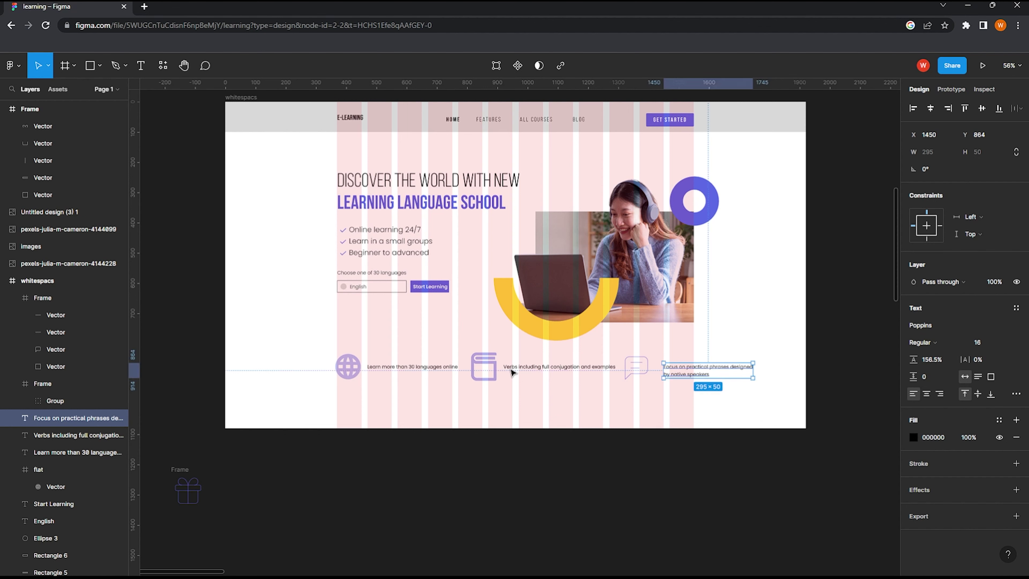
Step: Select the globe, book and chat icons together
click(347, 366)
shift+click(485, 357)
shift+click(635, 367)
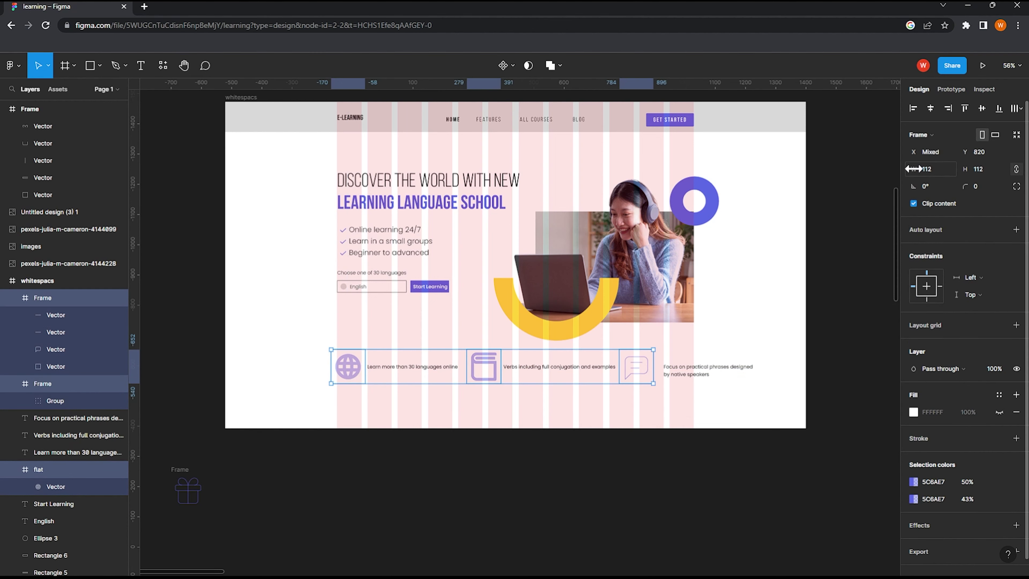
Step: Shrink the three icons to 73×73 and wrap the languages caption onto two lines
drag(913, 169, 875, 172)
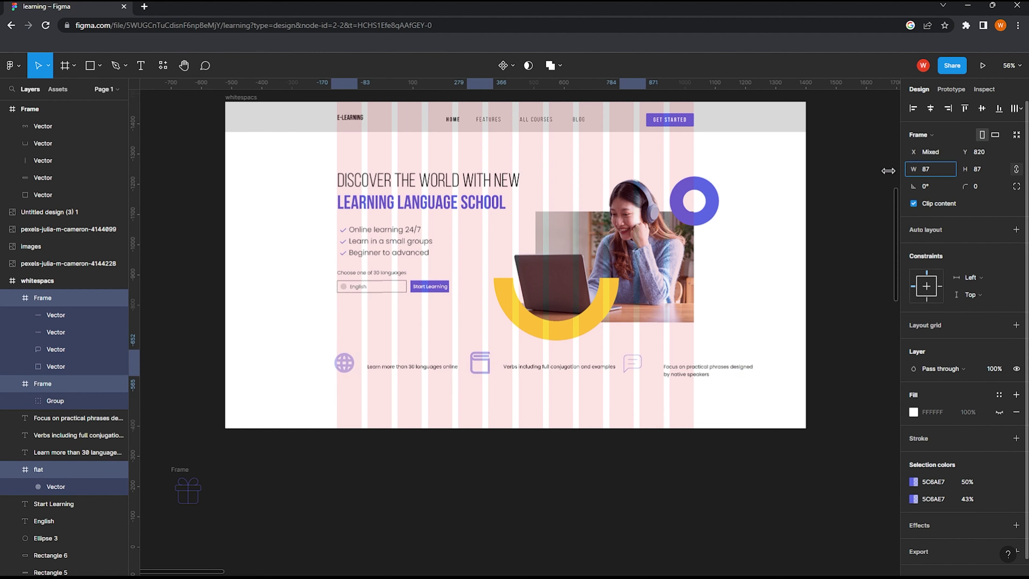
click(386, 395)
drag(397, 375, 386, 369)
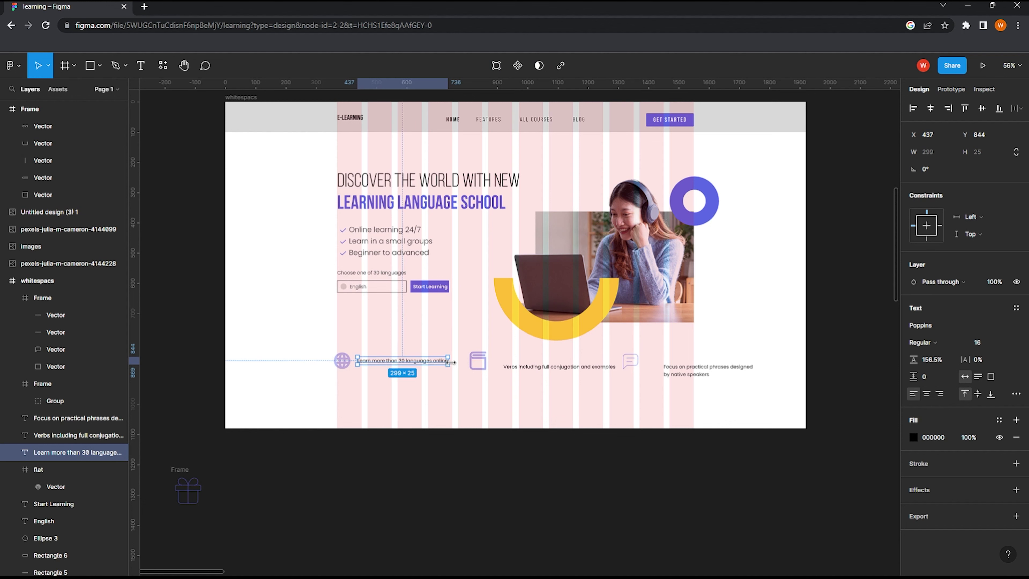
drag(454, 360, 441, 358)
click(356, 395)
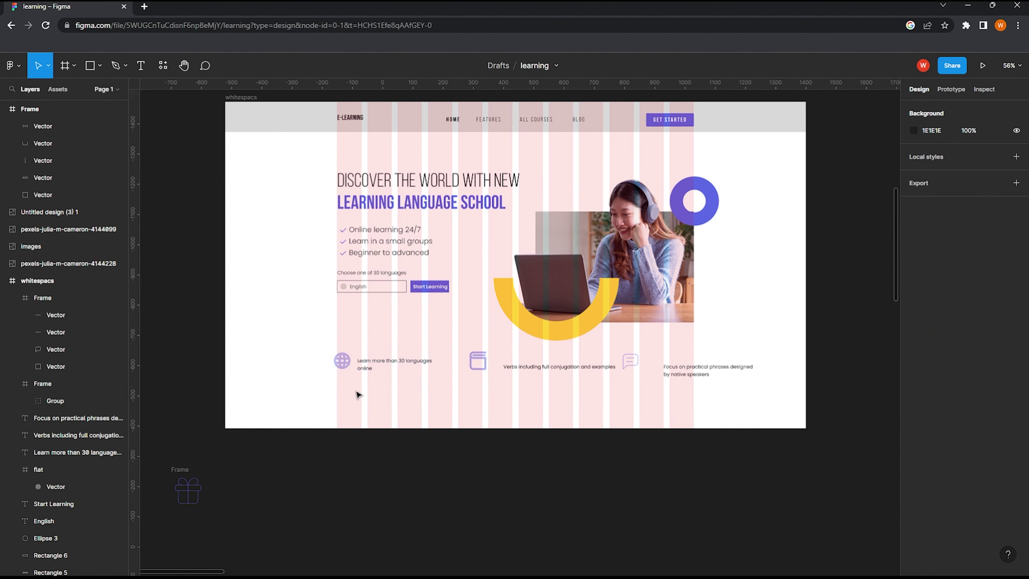
Step: Wrap the Verbs and Focus captions onto two lines, with the chat icon beside Verbs
click(580, 367)
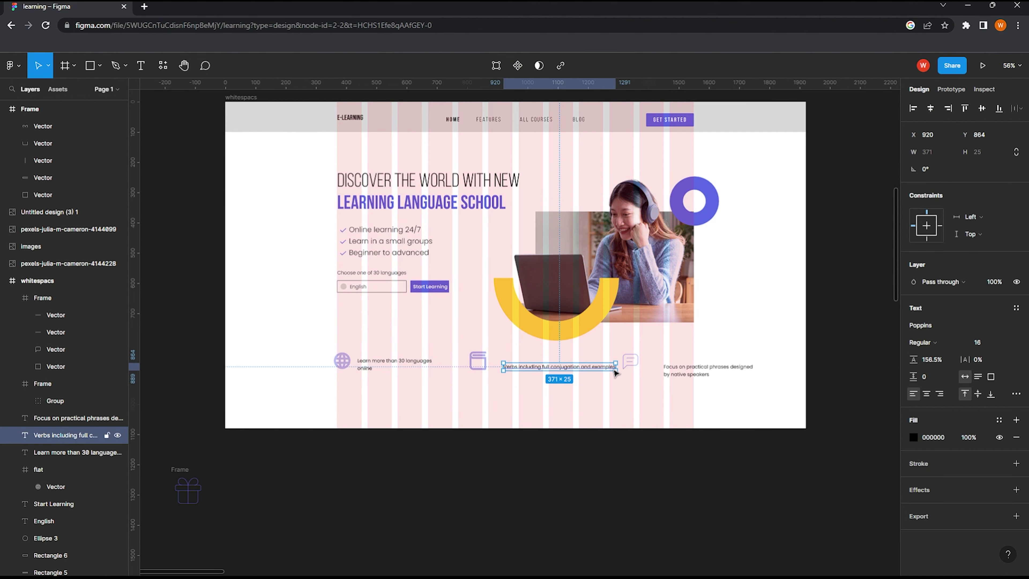
drag(615, 372, 529, 359)
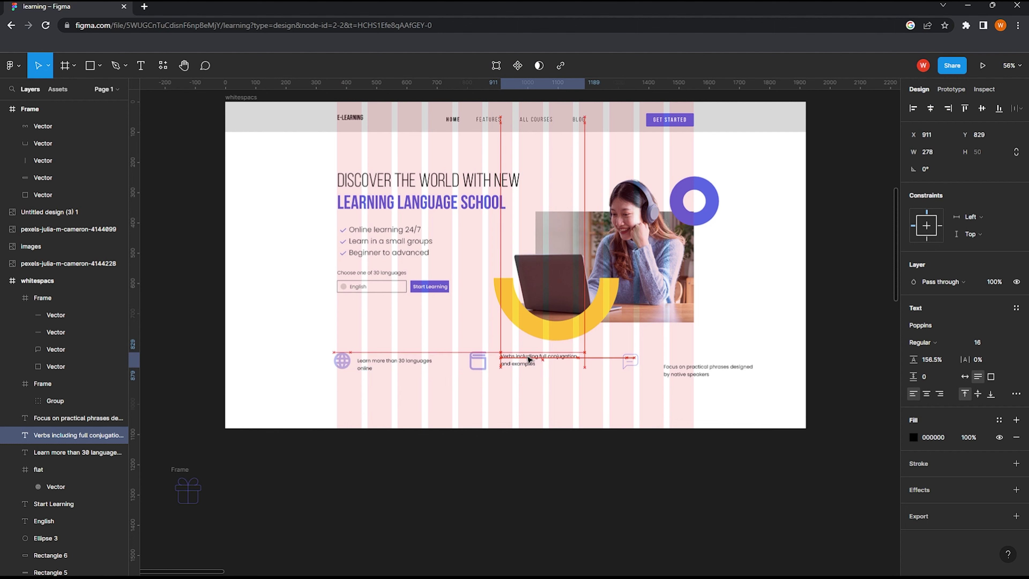
drag(625, 358, 596, 362)
mouse_move(685, 373)
mouse_down()
mouse_move(671, 363)
mouse_move(654, 371)
mouse_up()
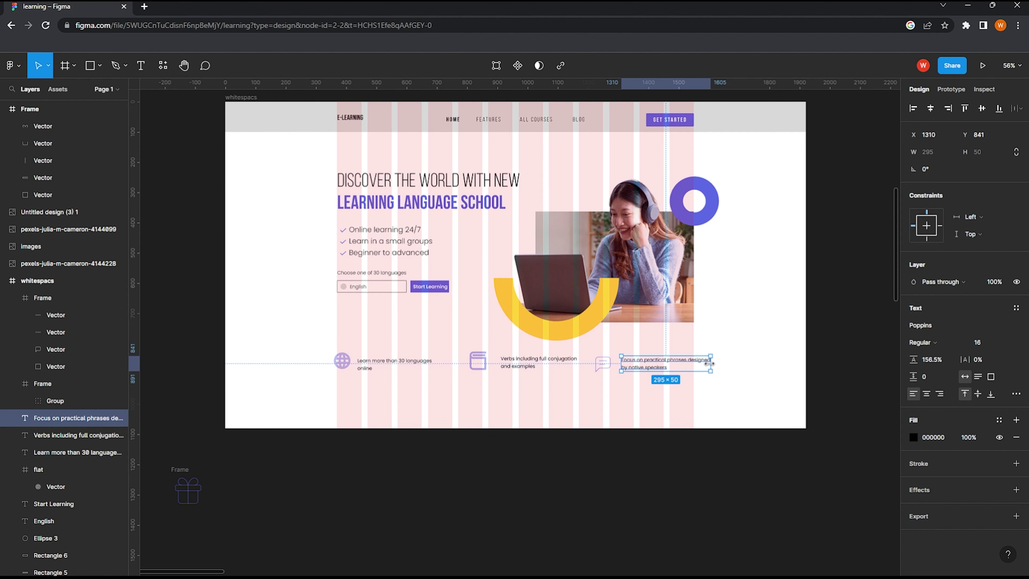
drag(711, 363, 687, 367)
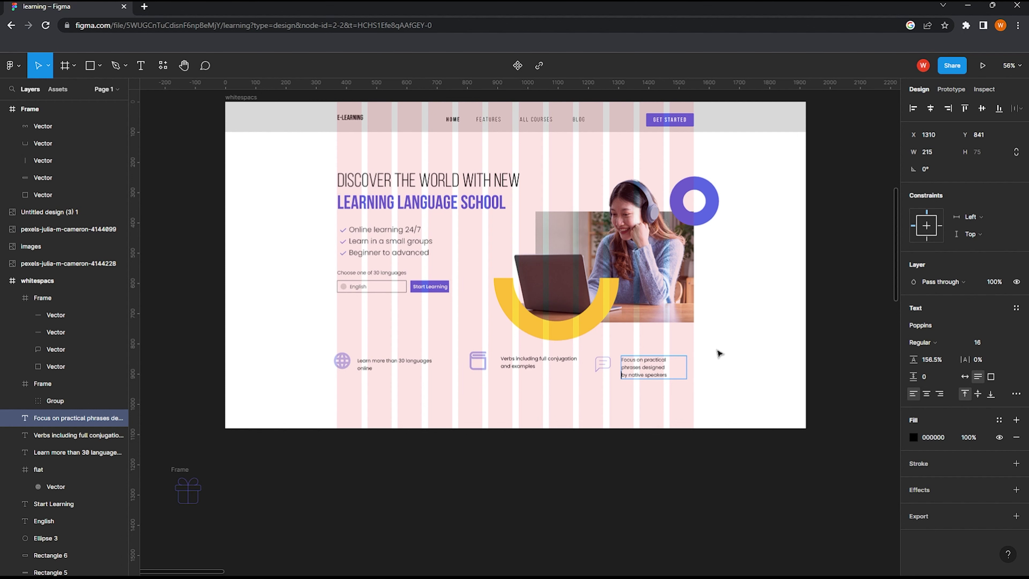
key(BackSpace)
drag(688, 367, 693, 367)
click(659, 395)
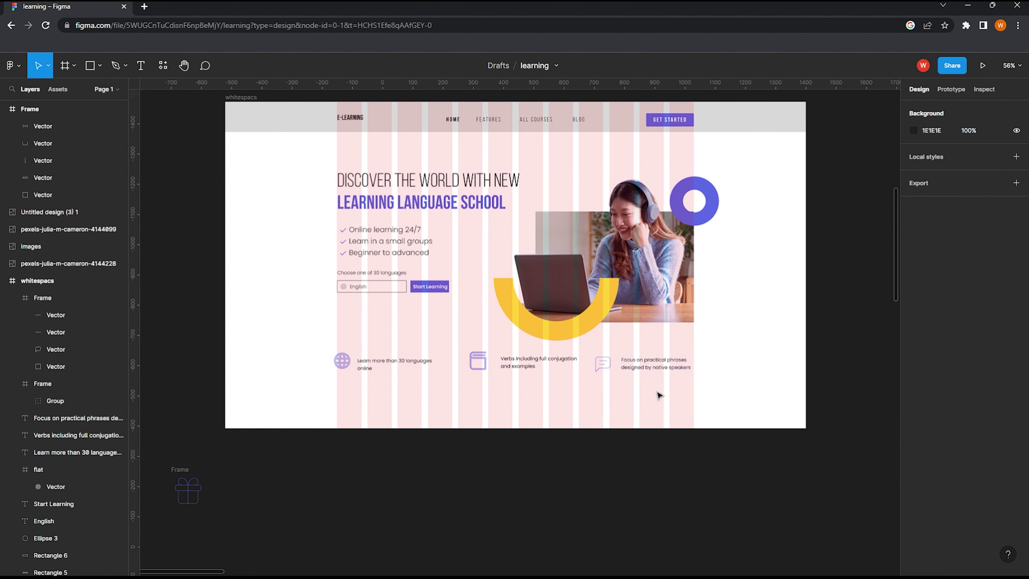
Step: Vertically centre all captions on their icons and shift the Verbs and Focus items left
drag(734, 402, 334, 377)
click(982, 108)
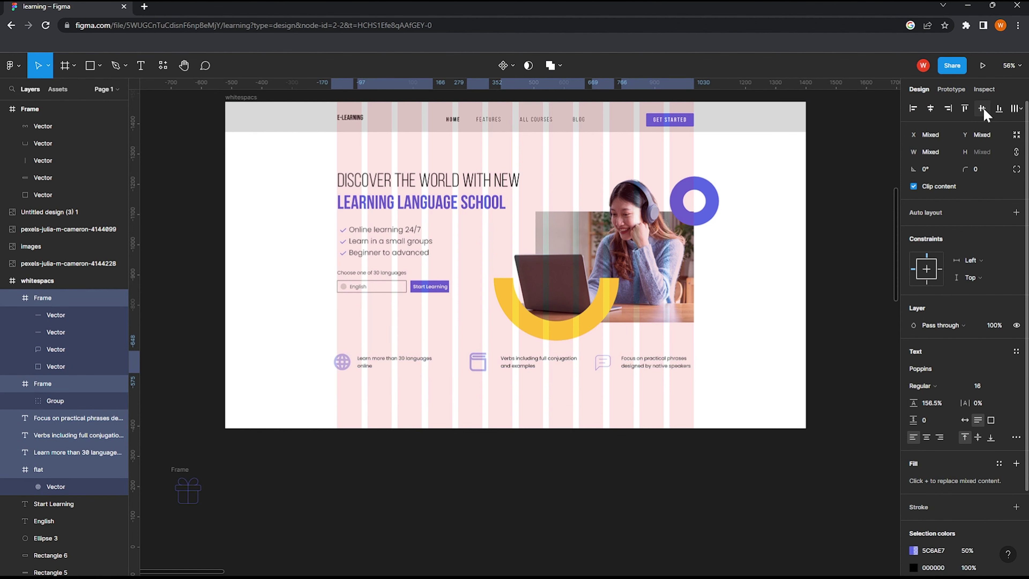
click(1018, 109)
mouse_move(501, 409)
mouse_down()
mouse_move(534, 368)
mouse_move(509, 368)
mouse_up()
drag(636, 395, 593, 352)
drag(665, 370, 629, 370)
drag(401, 390, 332, 340)
Step: Rewrap captions, space the items tighter, and add the gift icon after the Focus item
click(430, 359)
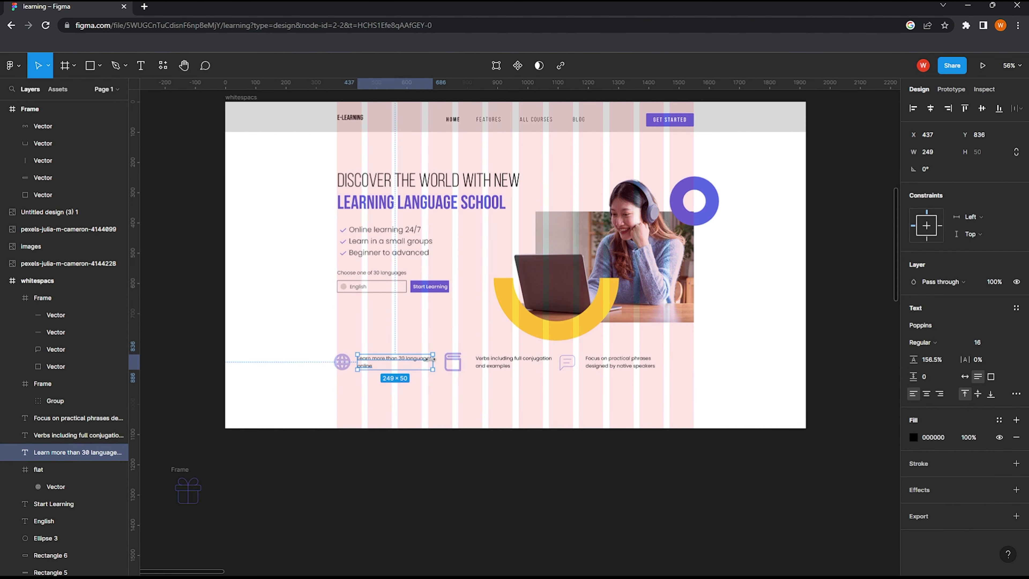
drag(432, 359, 406, 359)
click(545, 366)
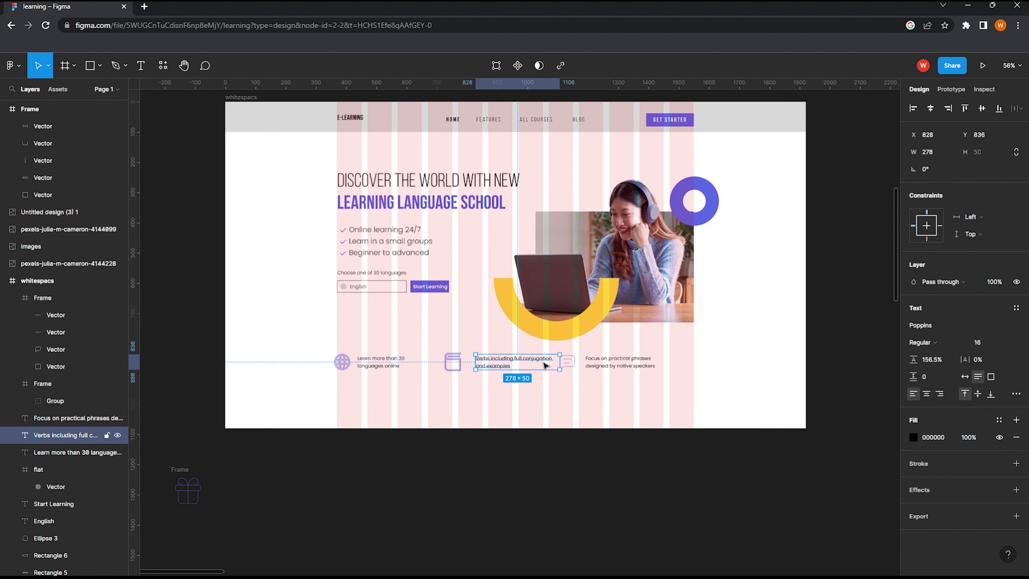
drag(559, 361, 543, 362)
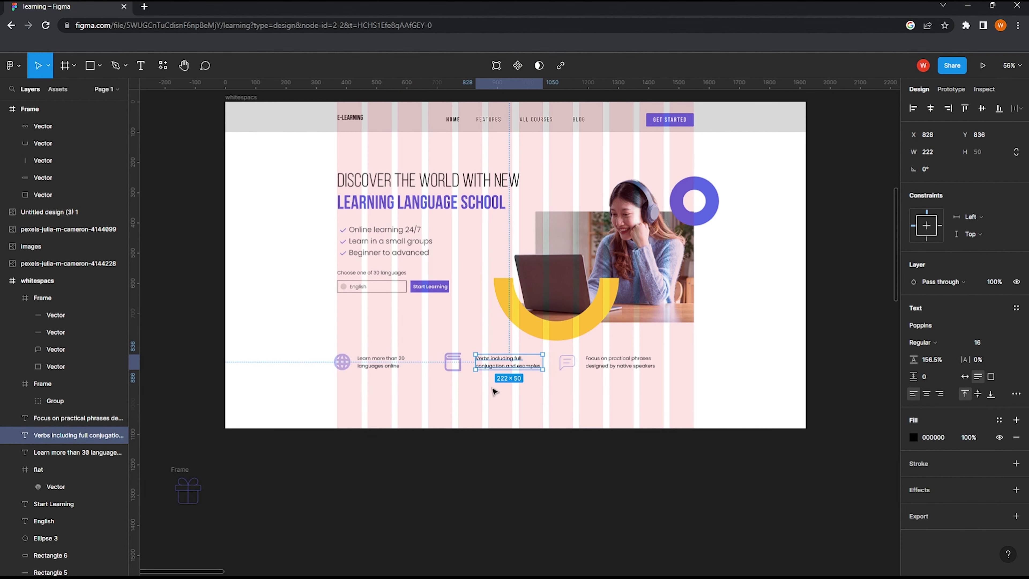
drag(494, 391, 445, 355)
drag(506, 362, 483, 362)
drag(664, 379, 540, 351)
click(267, 406)
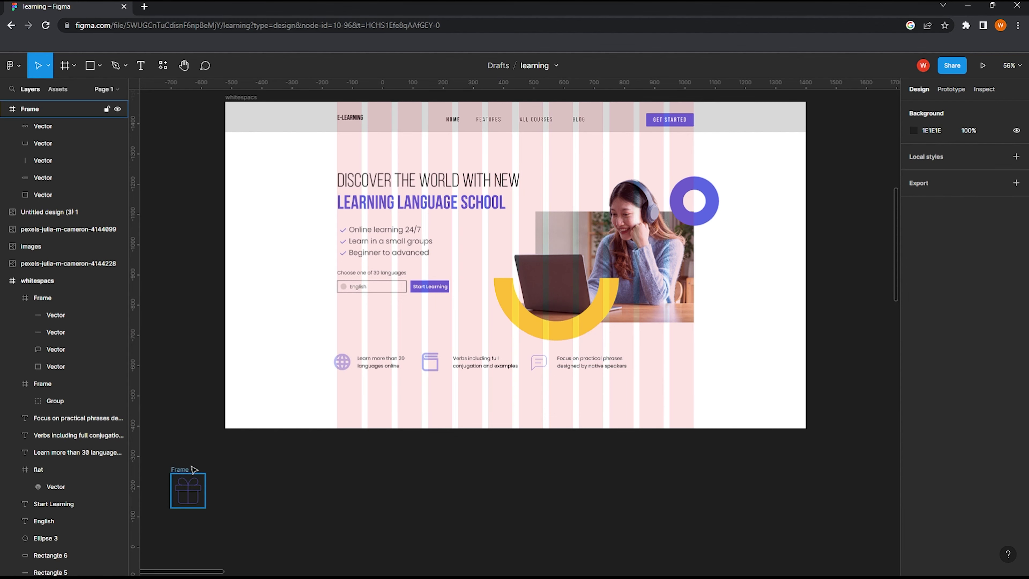
drag(193, 469, 659, 341)
Step: Resize the gift icon to 73 px wide and align it with the other icons
click(538, 360)
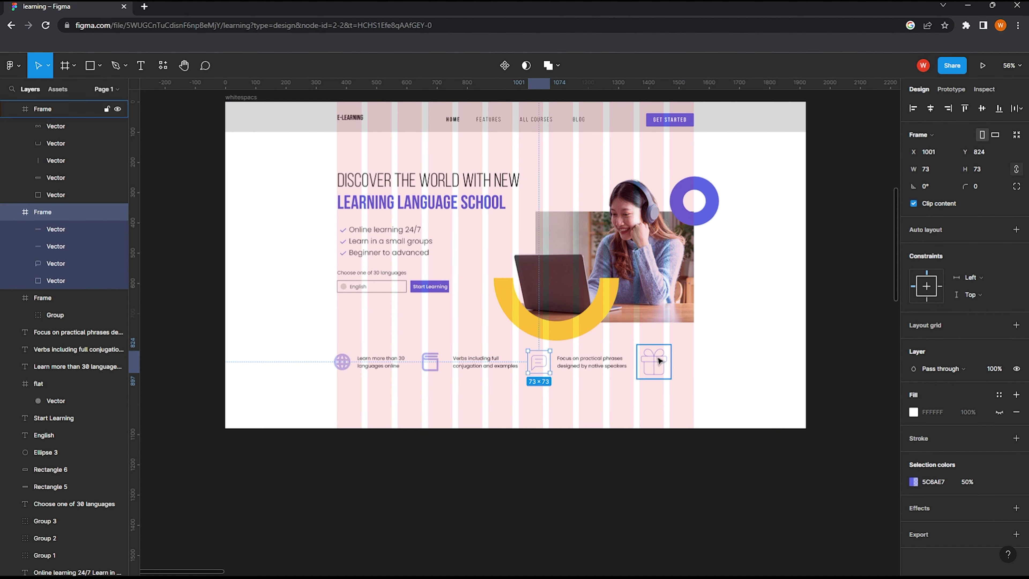
click(659, 361)
click(925, 177)
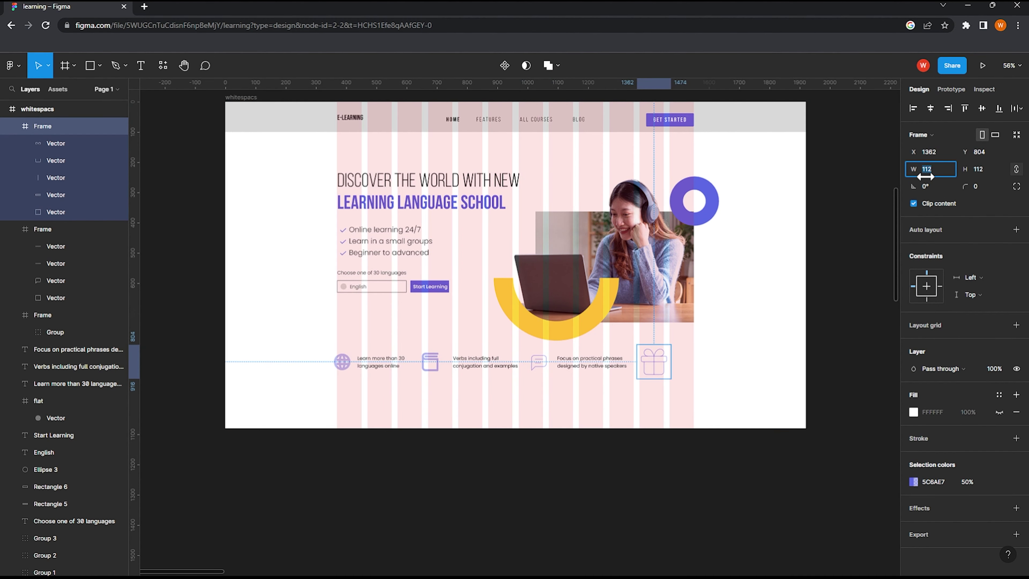
text(3)
key(Return)
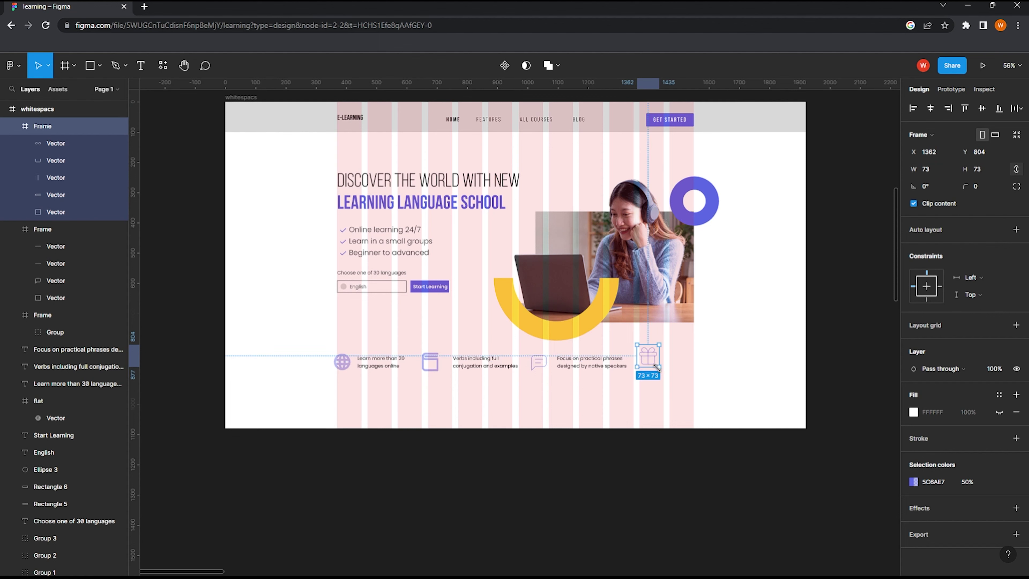
drag(650, 359, 637, 347)
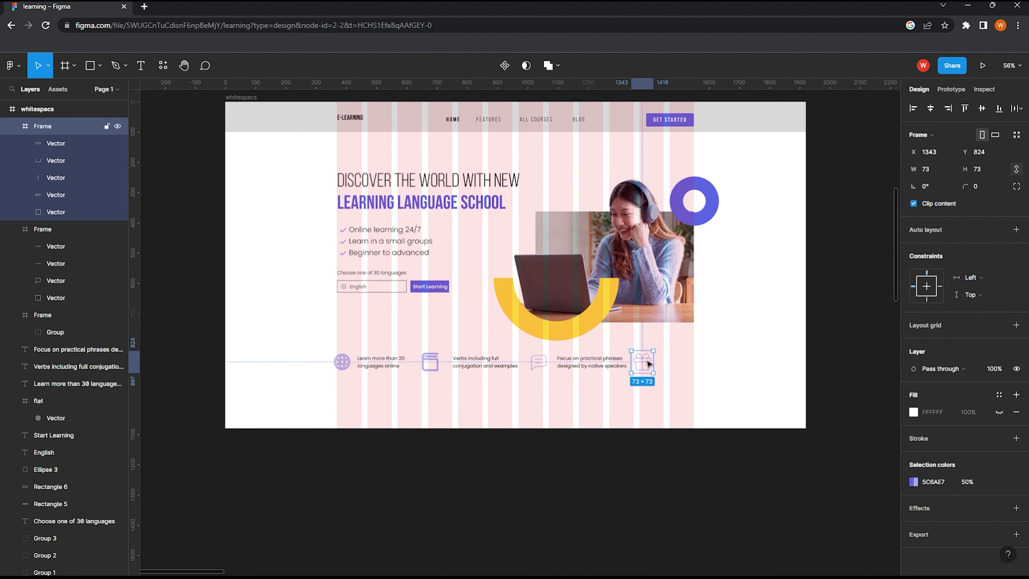
Step: Duplicate the Focus caption beside the gift and retype it as 'Get free resources to help you enjoy learning quickly'
click(589, 368)
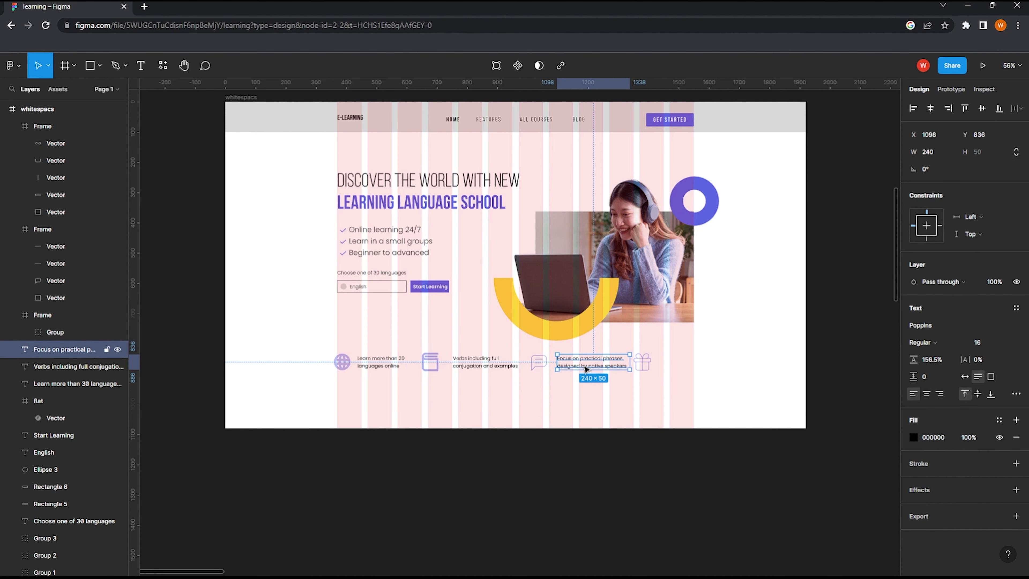
drag(582, 369, 693, 369)
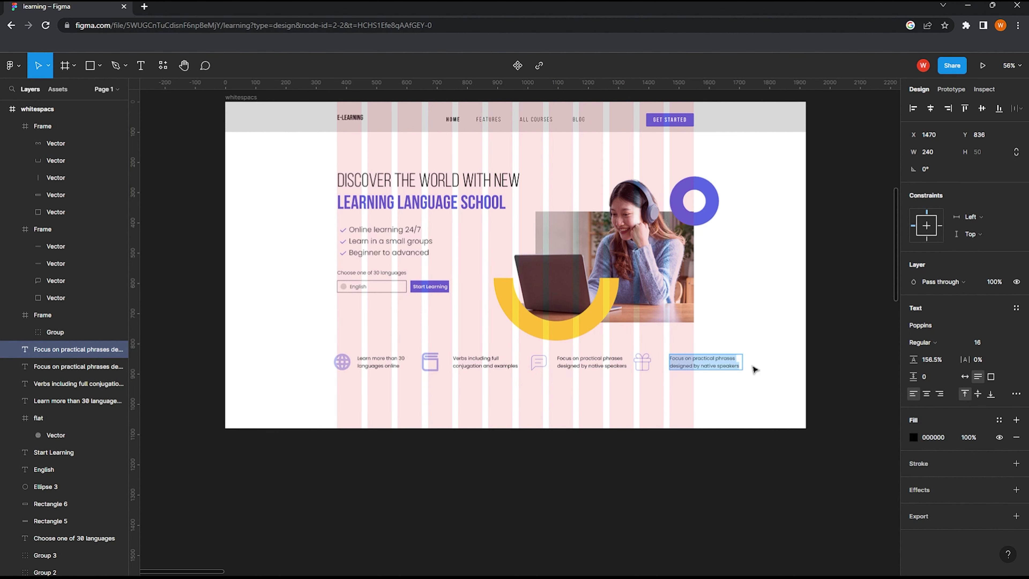
text(Get free resources t)
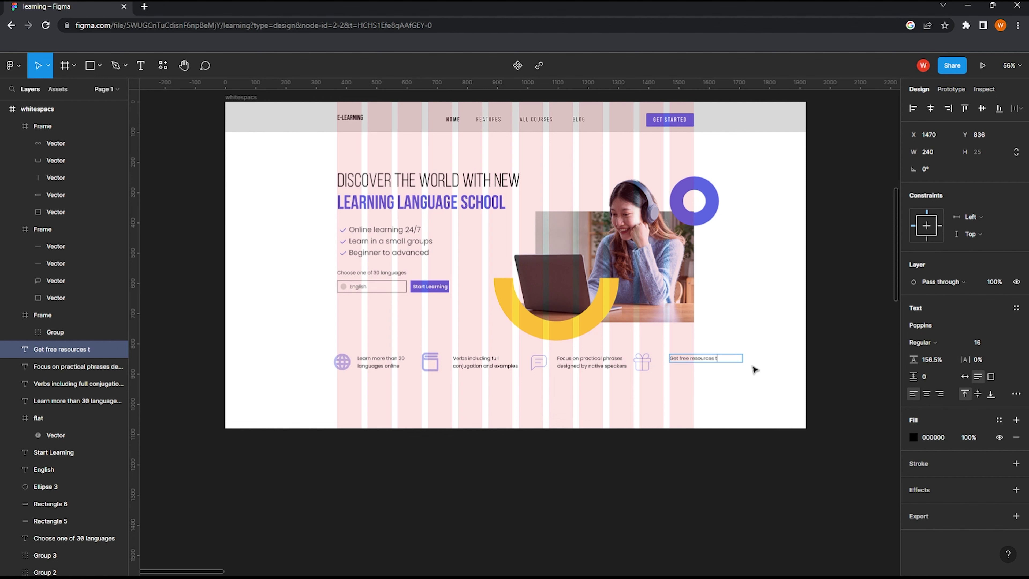
text(u)
key(Return)
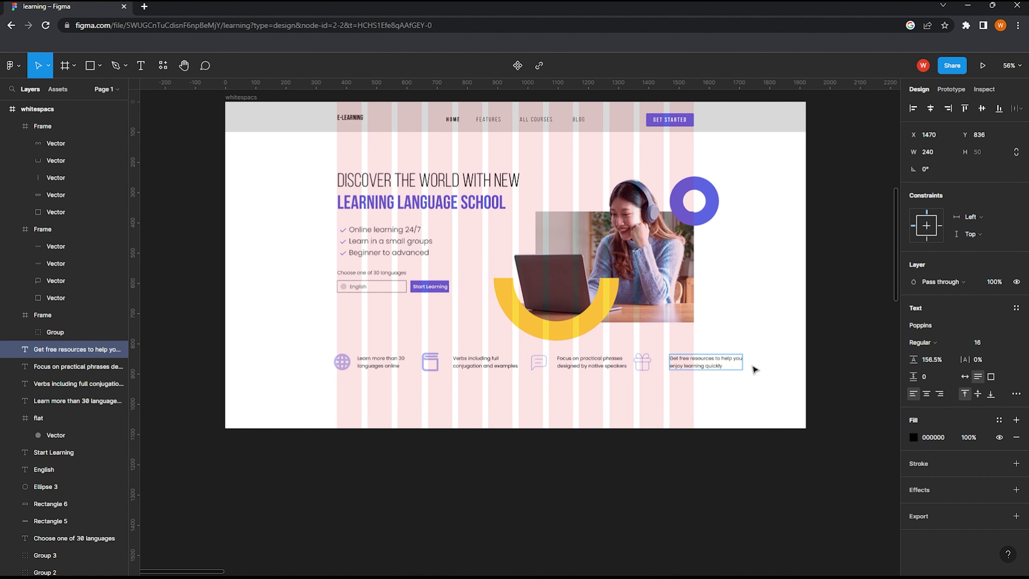
key(Escape)
key(Escape)
scroll(656, 402, up, 3)
Step: Scale the four-item feature row to 0.94x and move it slightly lower
key(k)
mouse_move(782, 360)
mouse_down()
mouse_move(366, 308)
mouse_move(402, 308)
mouse_up()
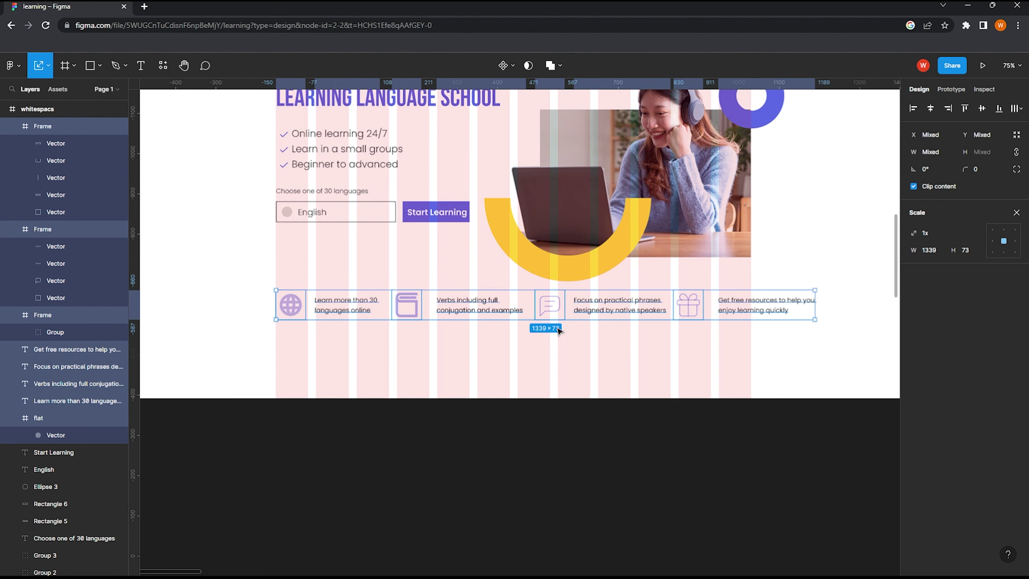
drag(814, 304, 782, 307)
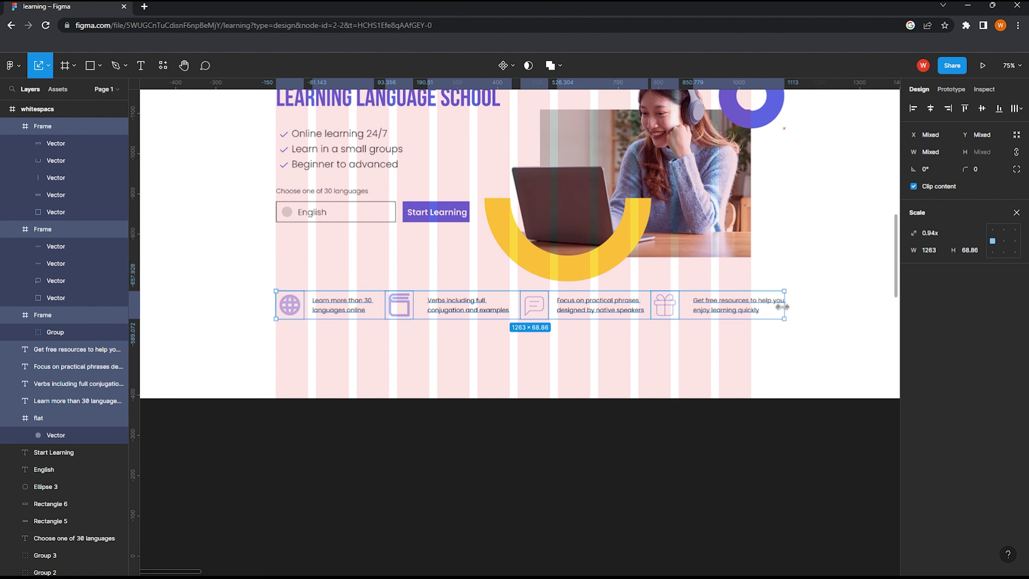
drag(590, 308, 584, 319)
click(477, 365)
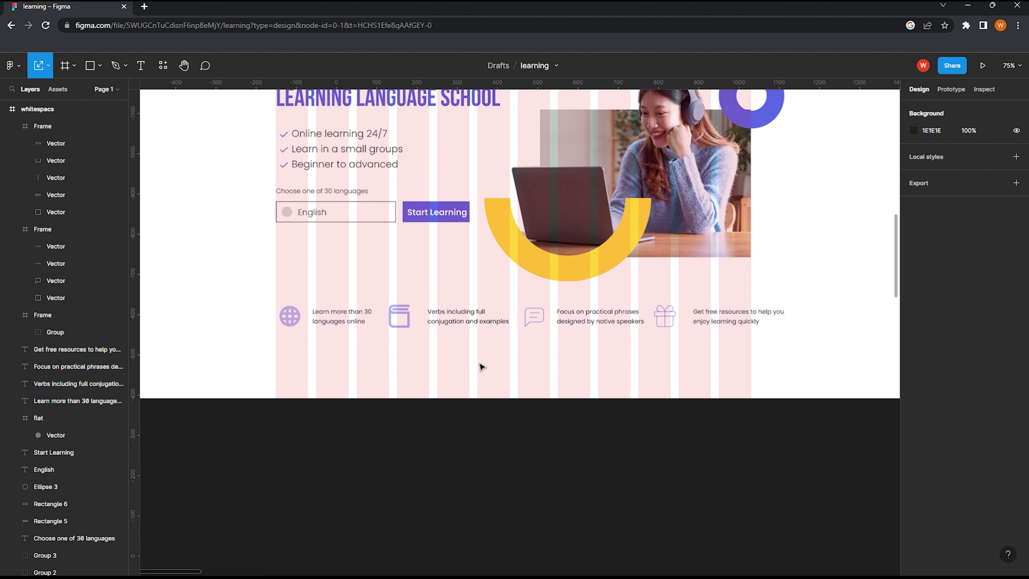
Step: Enter and exit point editing on the purple ring without changes
scroll(478, 364, up, 3)
double_click(749, 202)
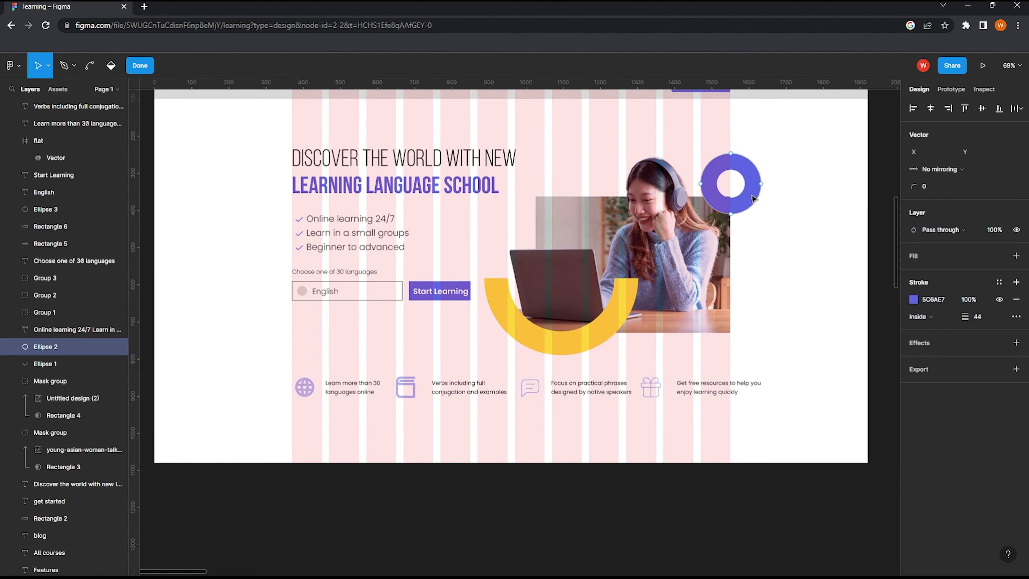
key(Escape)
key(Escape)
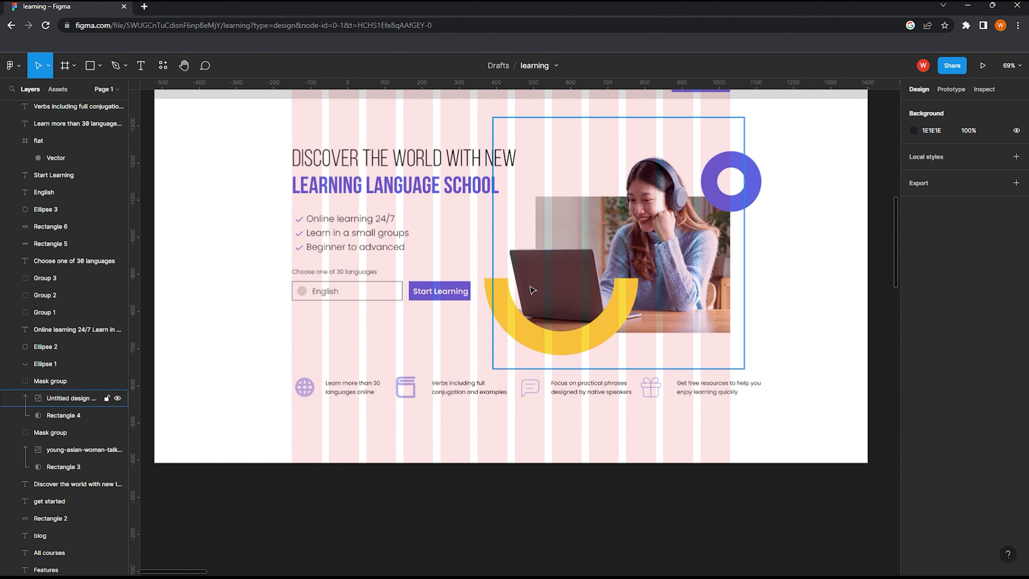
scroll(533, 290, down, 1)
scroll(533, 290, right, 1)
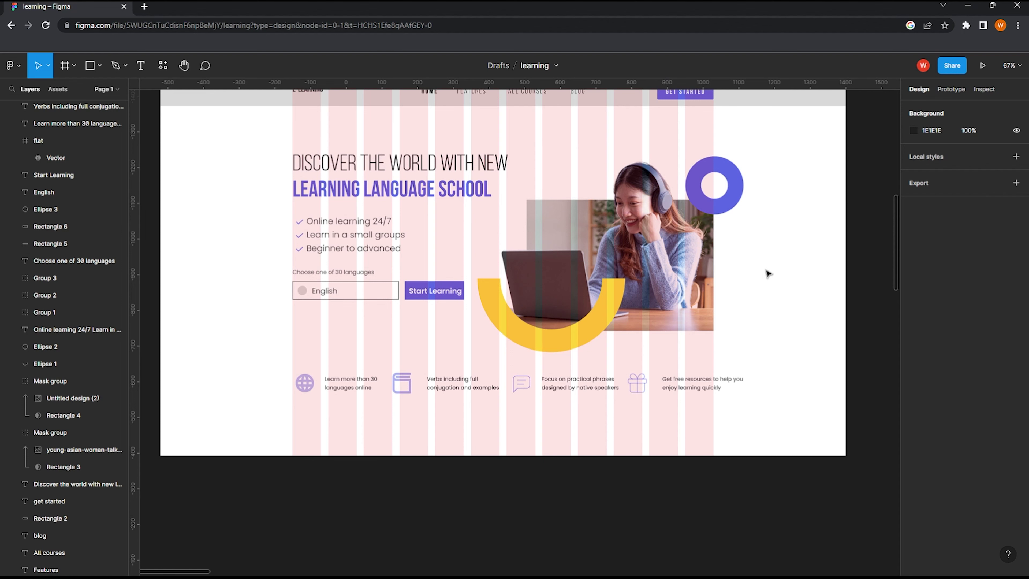
Step: Soften the frame's black text colour to a dark grey
scroll(301, 259, up, 3)
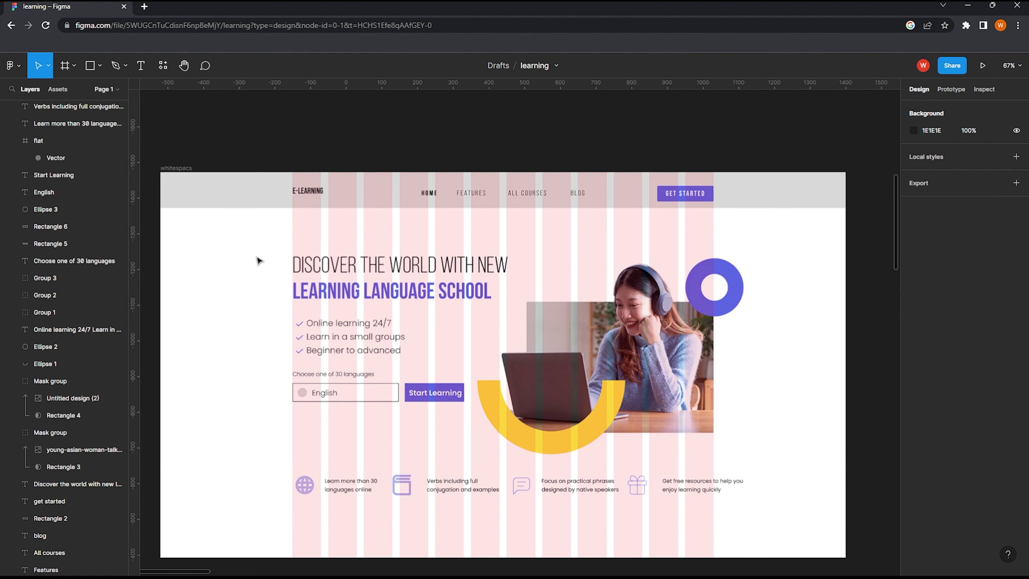
click(260, 261)
click(913, 429)
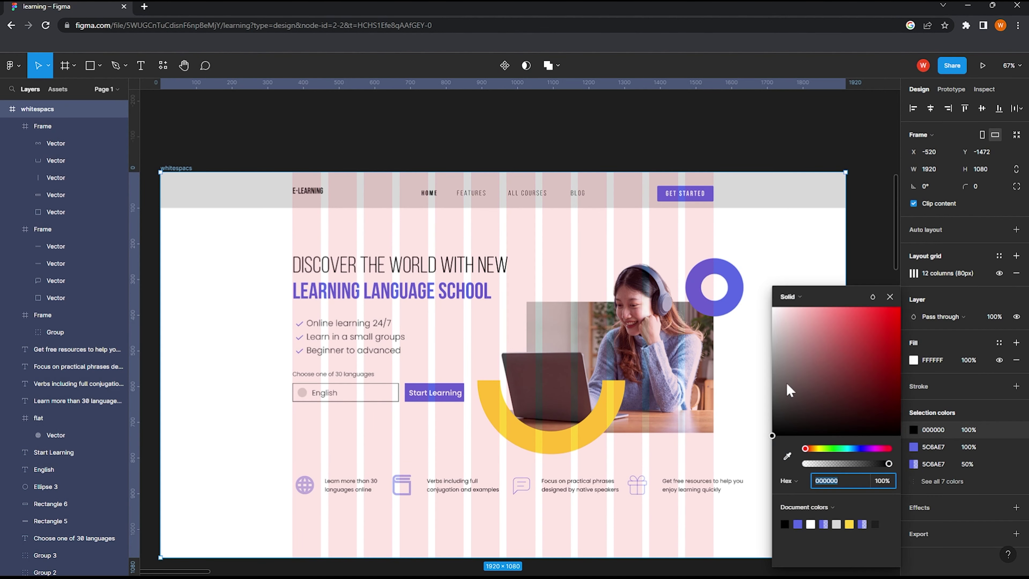
click(772, 402)
drag(772, 406, 774, 408)
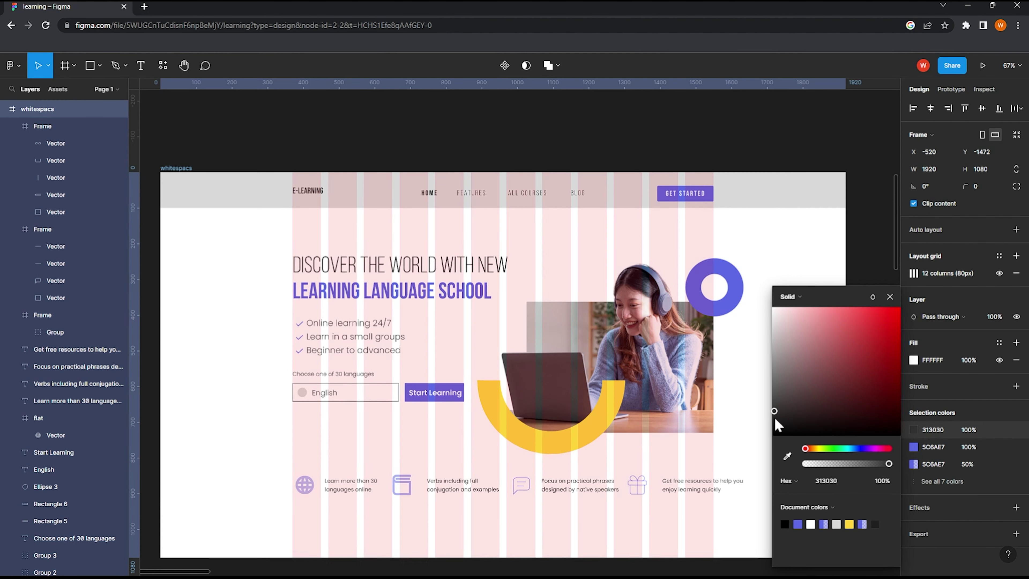
Step: Make the header bar (Rectangle 1) fill white, FFFFFF
click(836, 266)
key(Tab)
click(913, 325)
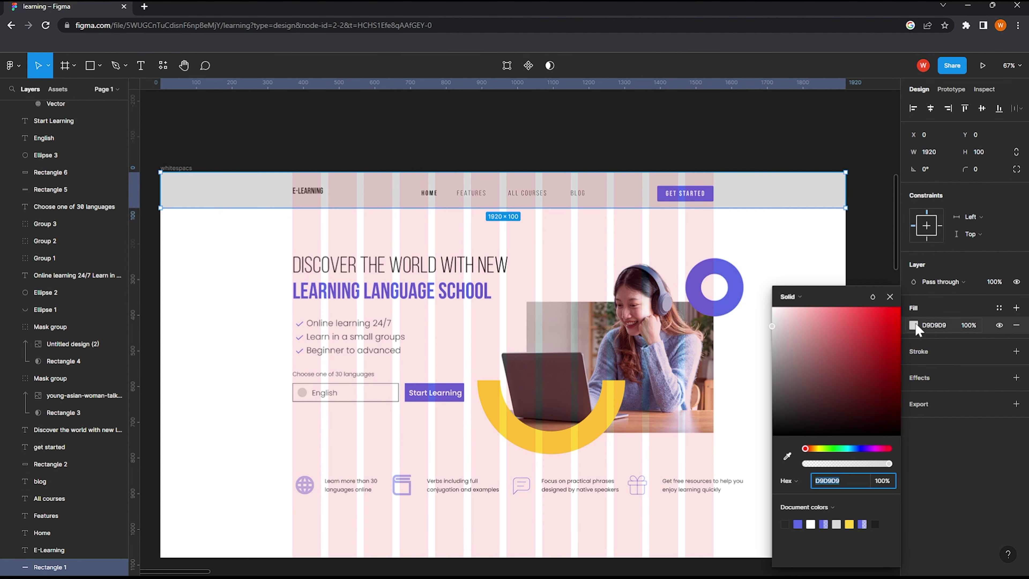
mouse_move(786, 321)
mouse_down()
mouse_move(775, 326)
mouse_move(752, 288)
mouse_up()
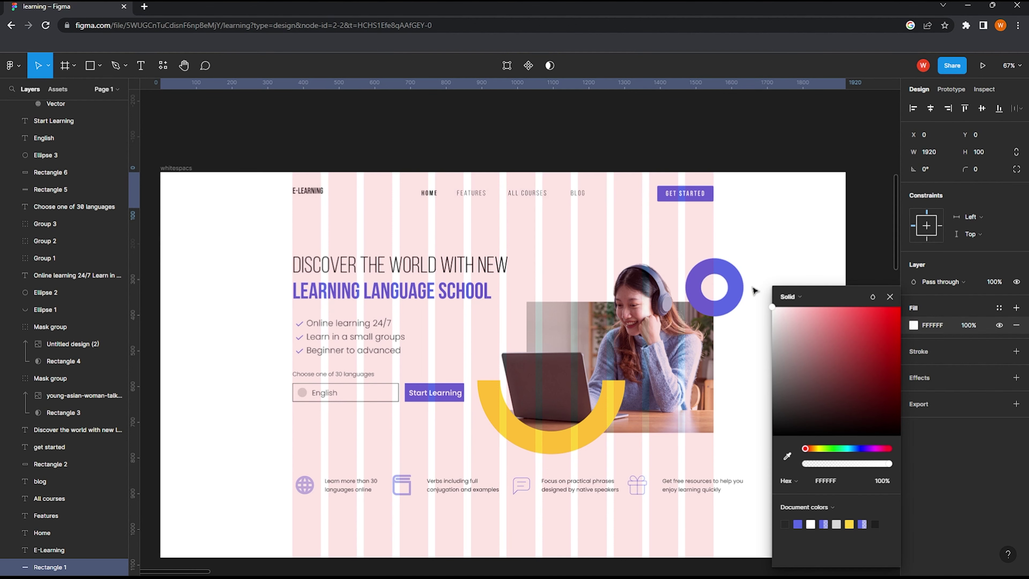
key(Escape)
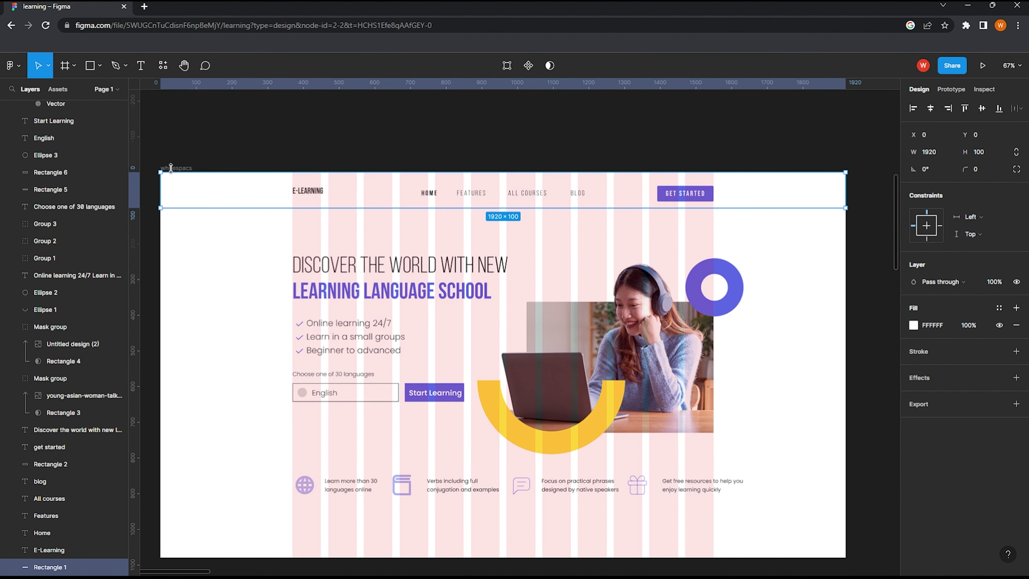
Step: Tint the landing page frame background pale lavender, EFF0FB
key(Escape)
click(913, 360)
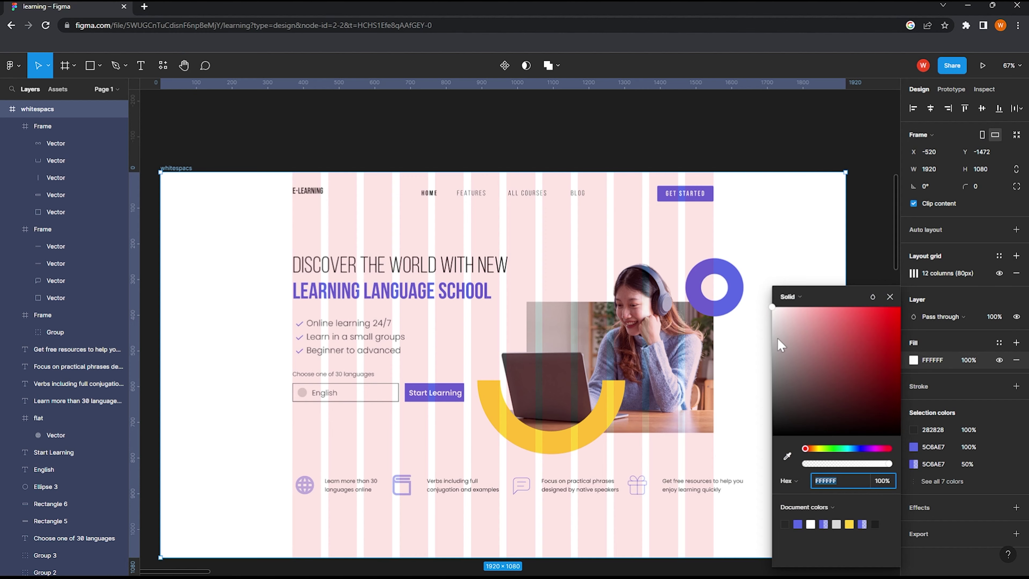
drag(777, 339, 765, 327)
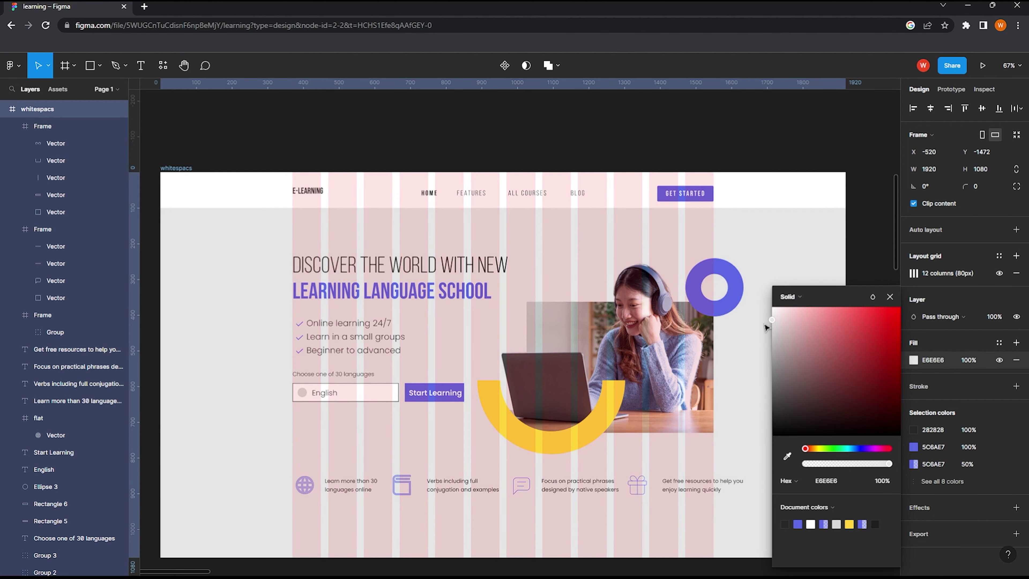
drag(855, 447, 860, 448)
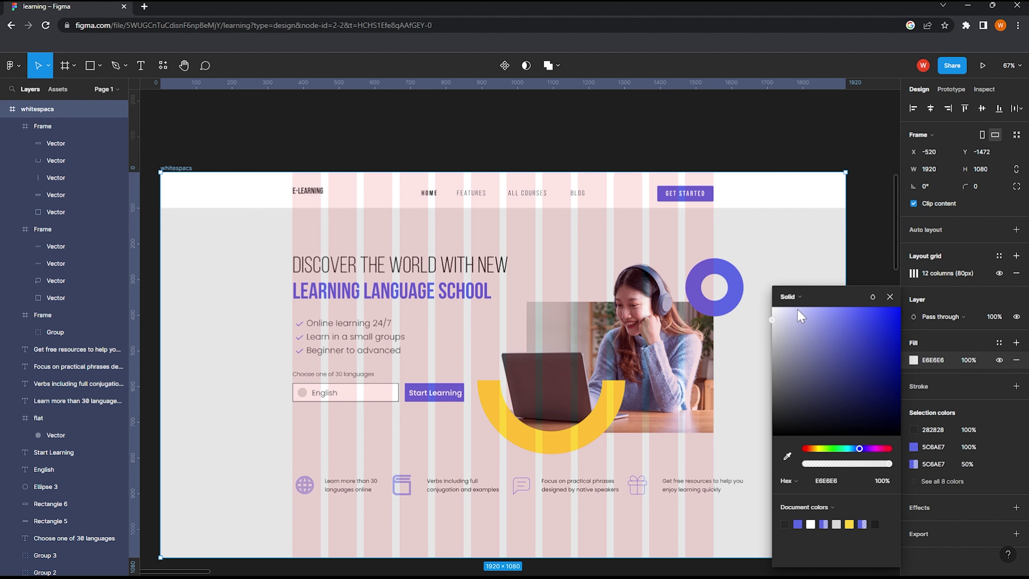
drag(798, 312, 781, 314)
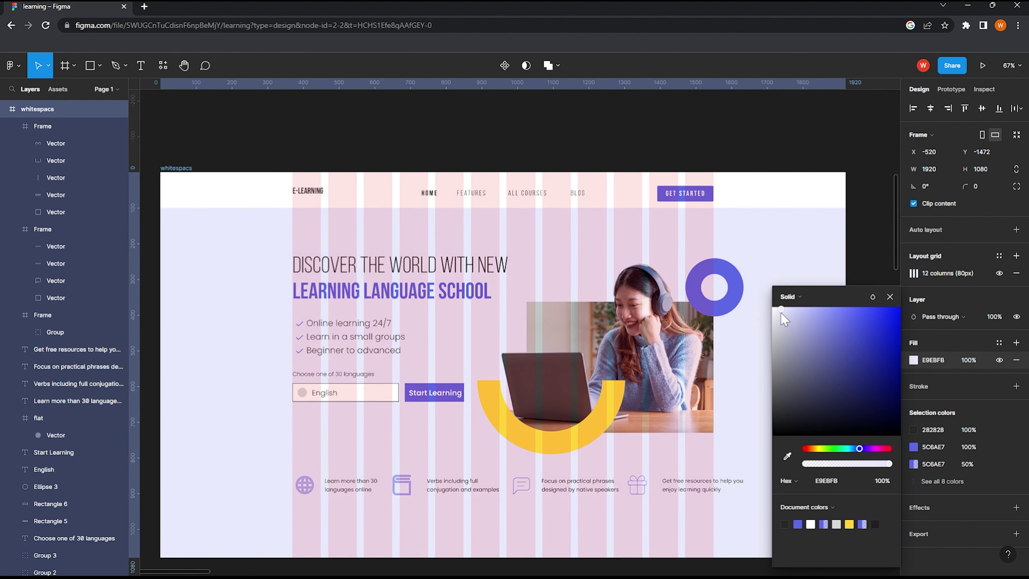
key(Escape)
scroll(493, 291, down, 1)
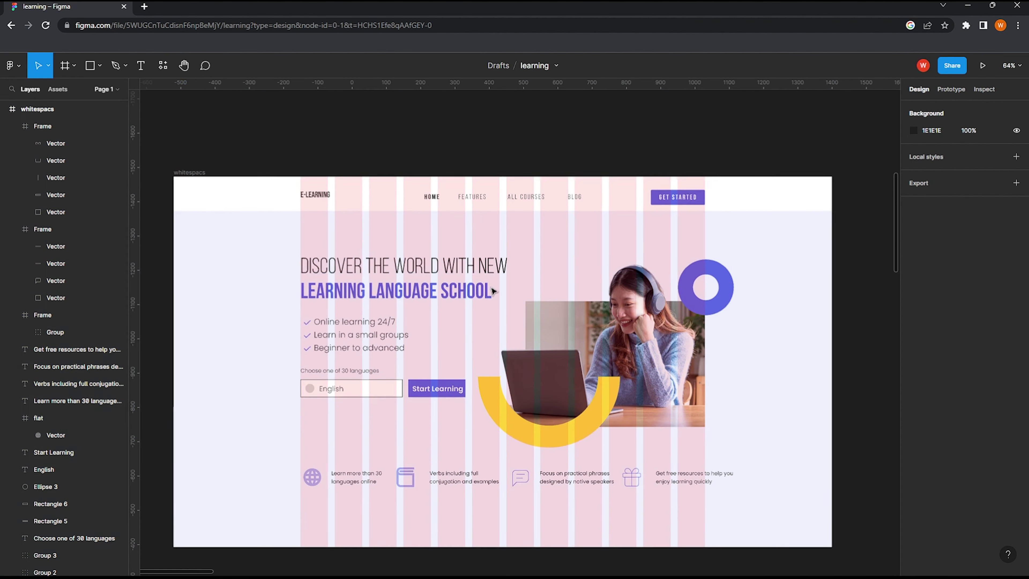
click(493, 291)
key(shift+2)
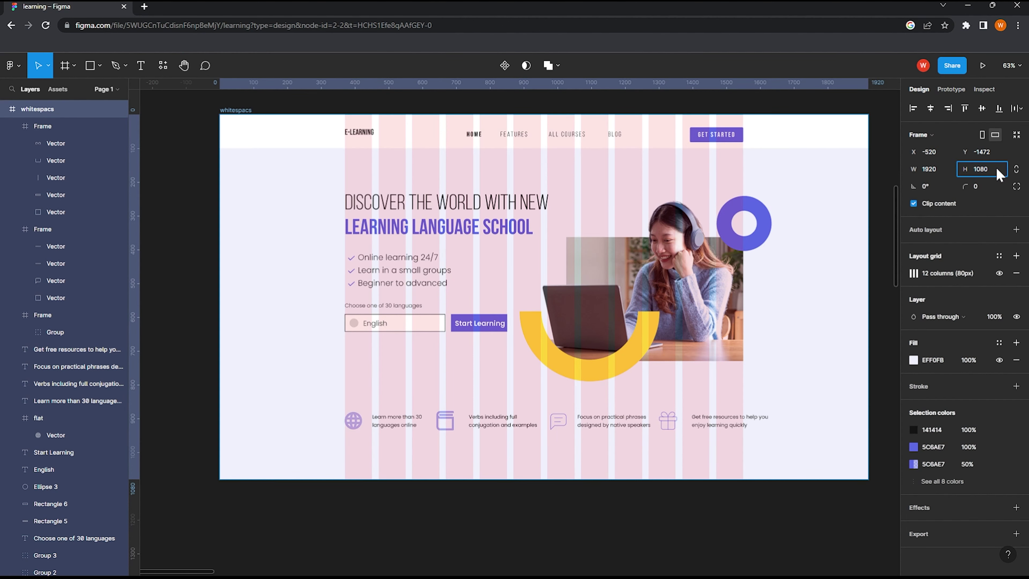
Step: Double the frame height from 1080 to 2160 (1920 × 2160) and zoom out
text( *2)
key(Return)
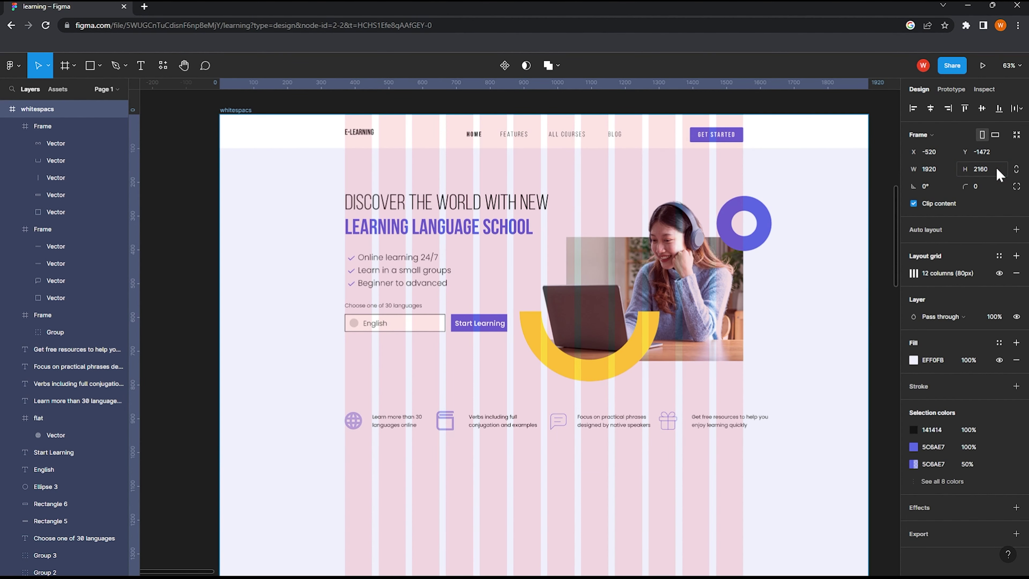
scroll(822, 219, up, 2)
scroll(482, 349, down, 3)
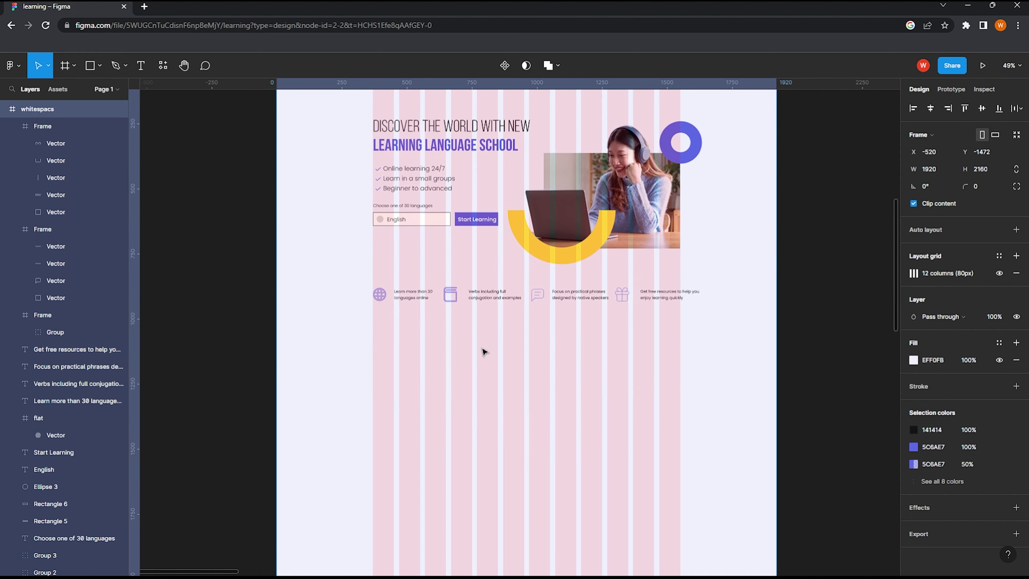
scroll(483, 349, down, 2)
scroll(485, 351, down, 2)
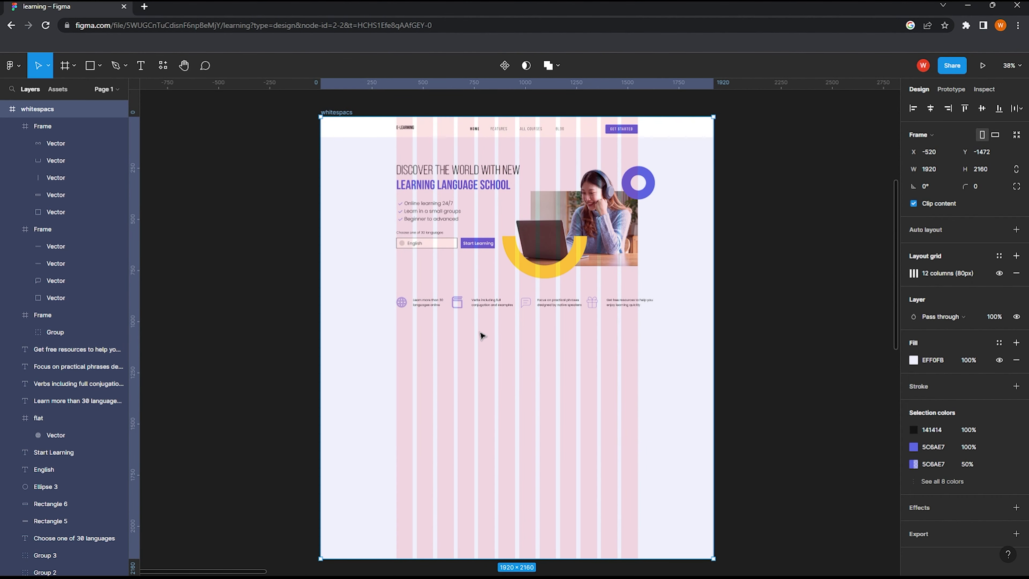
Step: Add the heading 'LANGUAGE LEARNING FOR ALL' below the feature row at size 64, centred
key(t)
click(475, 340)
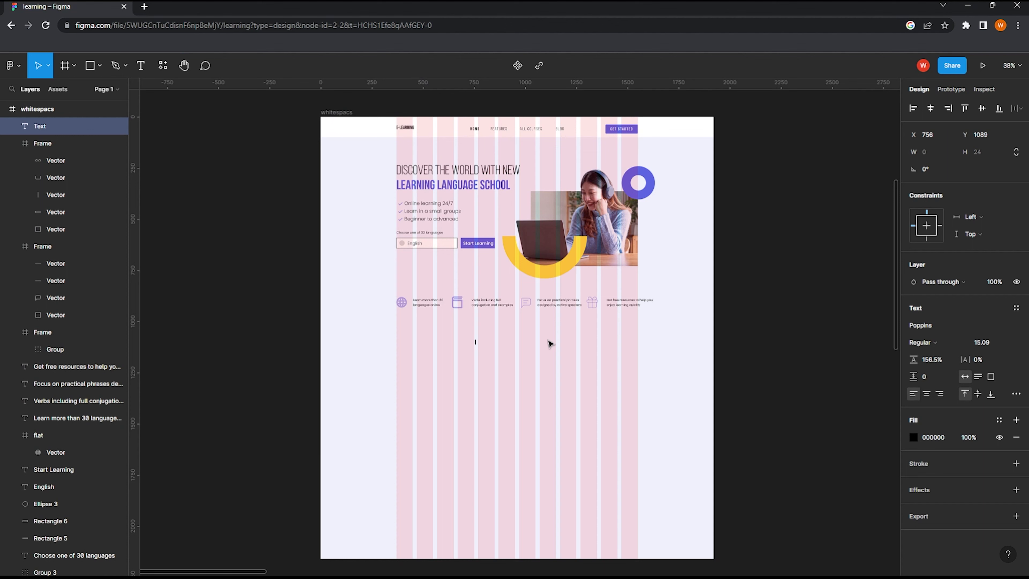
text(LANGUAGE LEARNING FOR A)
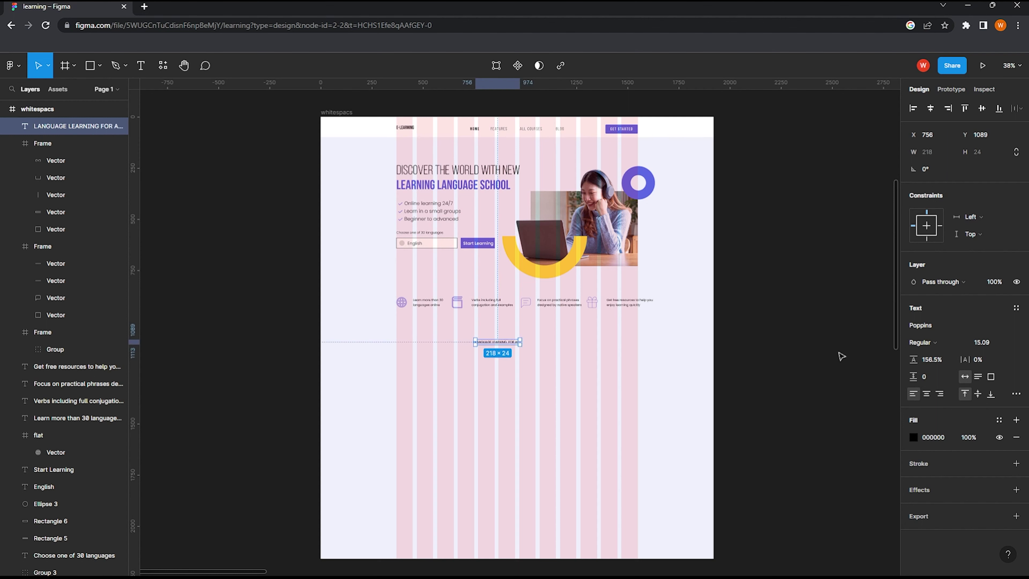
click(1004, 342)
click(992, 520)
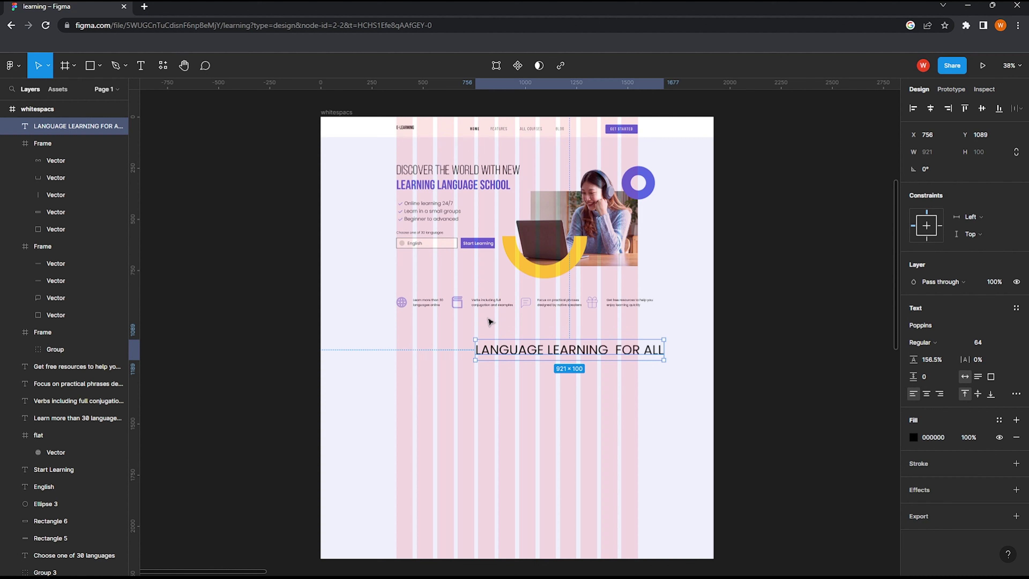
click(930, 108)
Step: Set the heading font to Bebas Neue, keeping size 64 and horizontal centring
click(927, 325)
text(Beb)
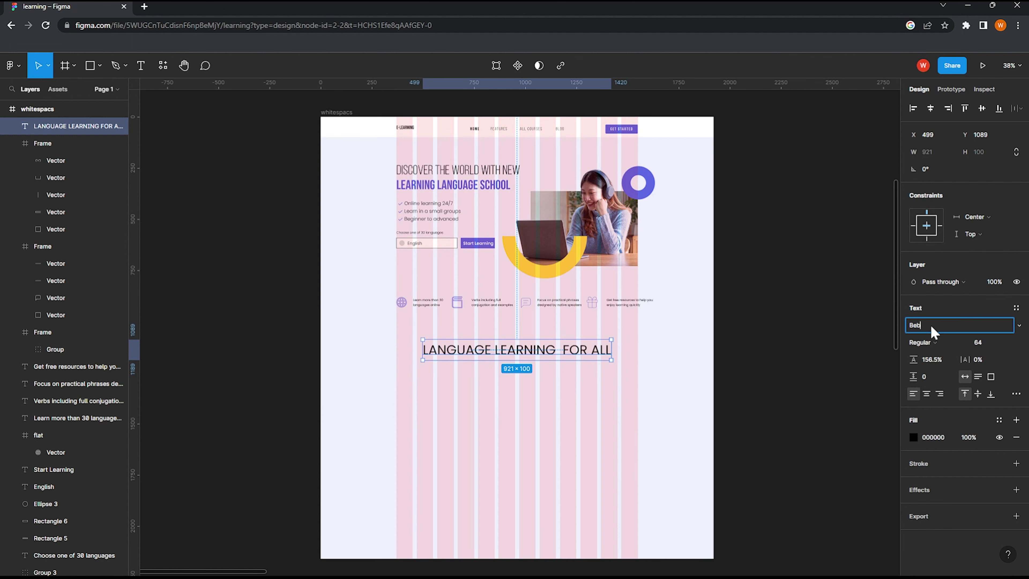
key(Return)
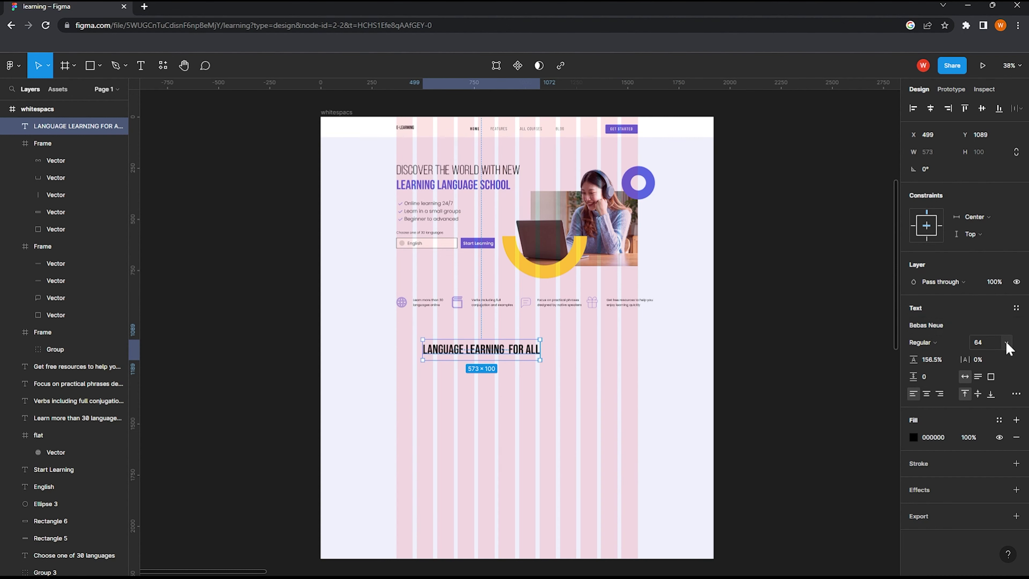
click(1004, 344)
key(Return)
click(931, 107)
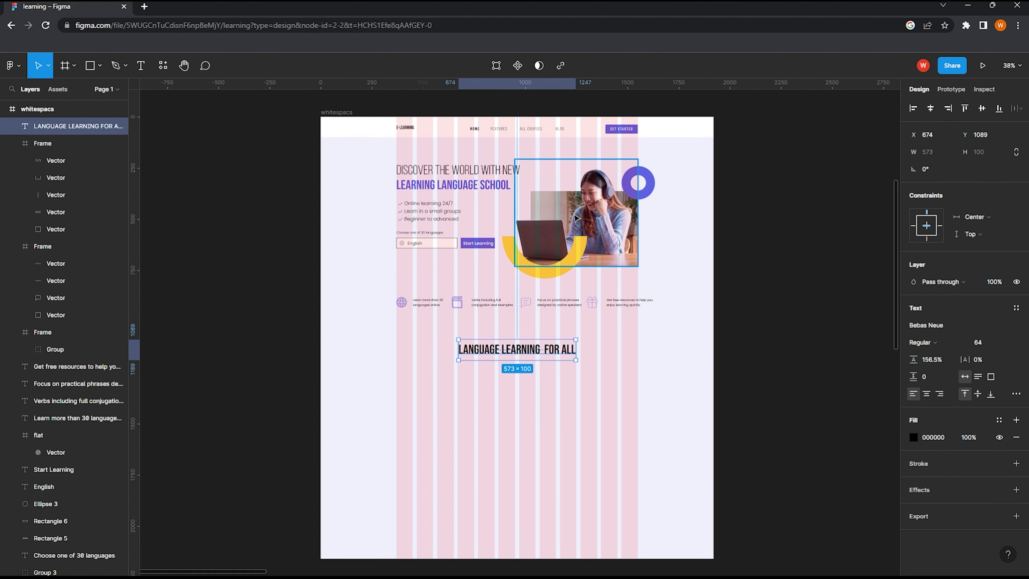
Step: Colour the heading near-black 141414 and review it on the page
click(914, 436)
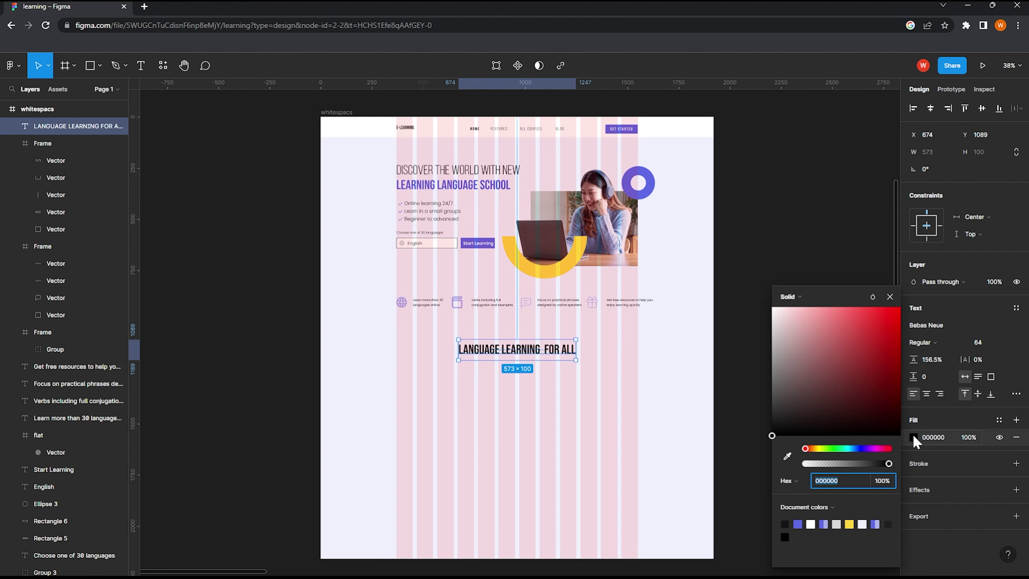
click(785, 522)
click(529, 418)
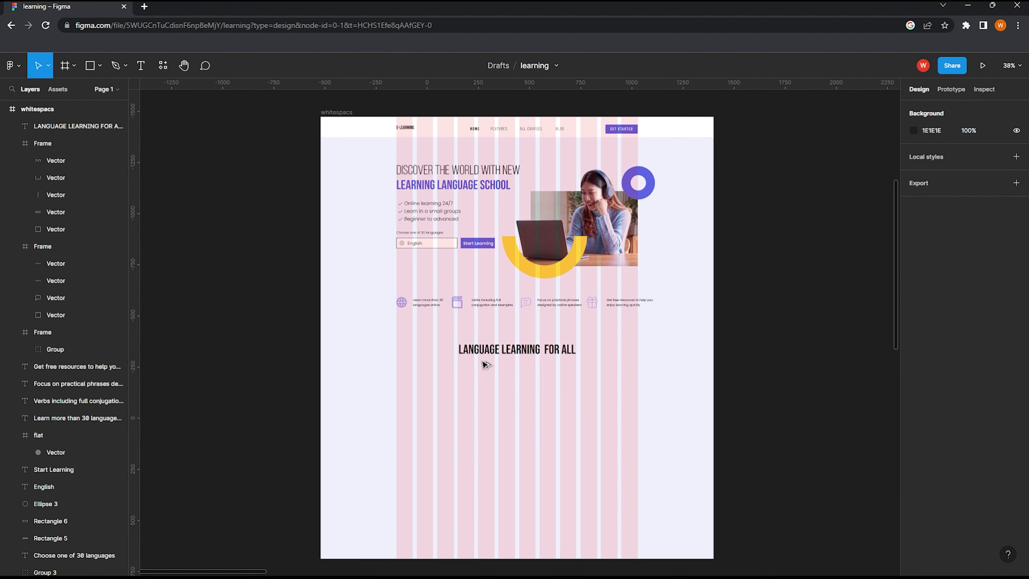
scroll(518, 372, up, 3)
scroll(518, 372, down, 2)
scroll(518, 373, down, 3)
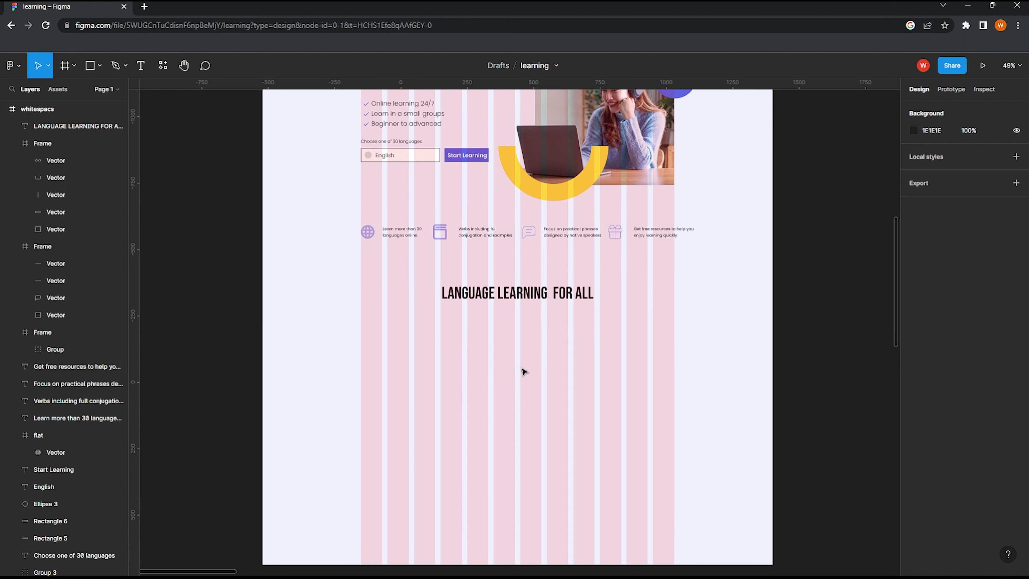
scroll(522, 371, up, 1)
scroll(522, 371, up, 3)
scroll(524, 366, down, 2)
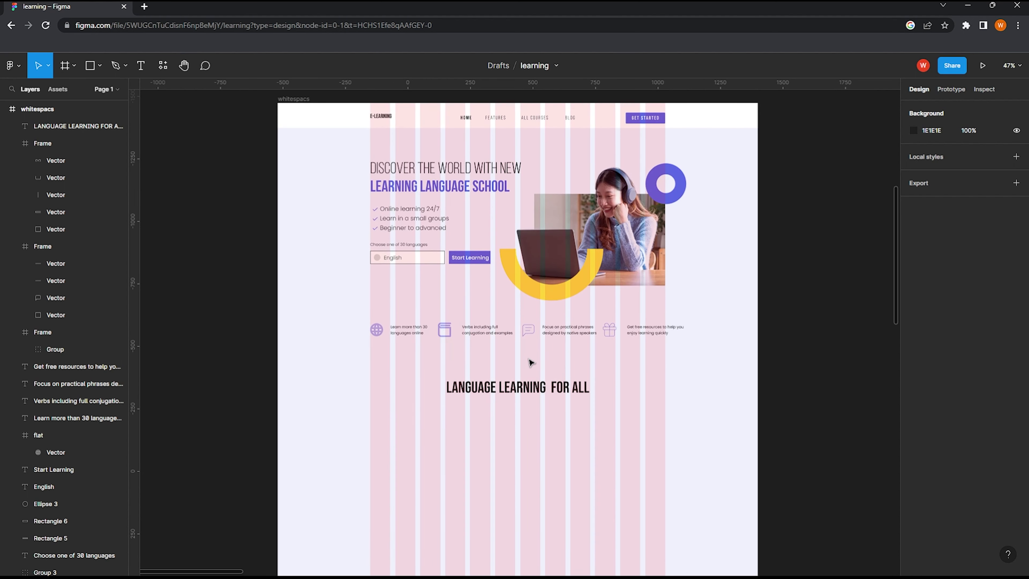
scroll(529, 360, down, 2)
scroll(531, 362, down, 2)
scroll(530, 361, down, 2)
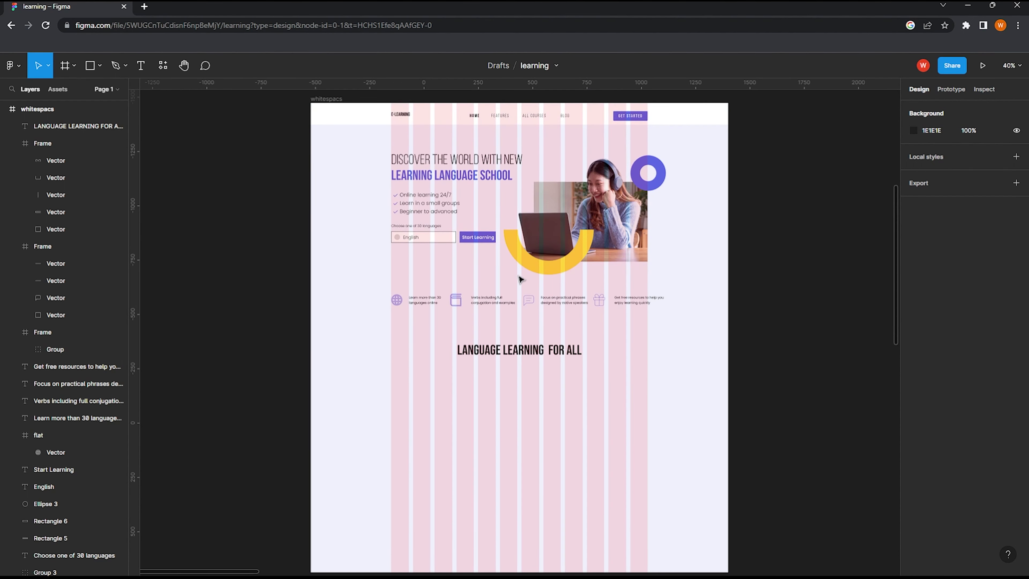
click(512, 338)
click(322, 285)
Step: Move the paragraph into the frame below the heading and colour its text 141414
scroll(494, 299, up, 3)
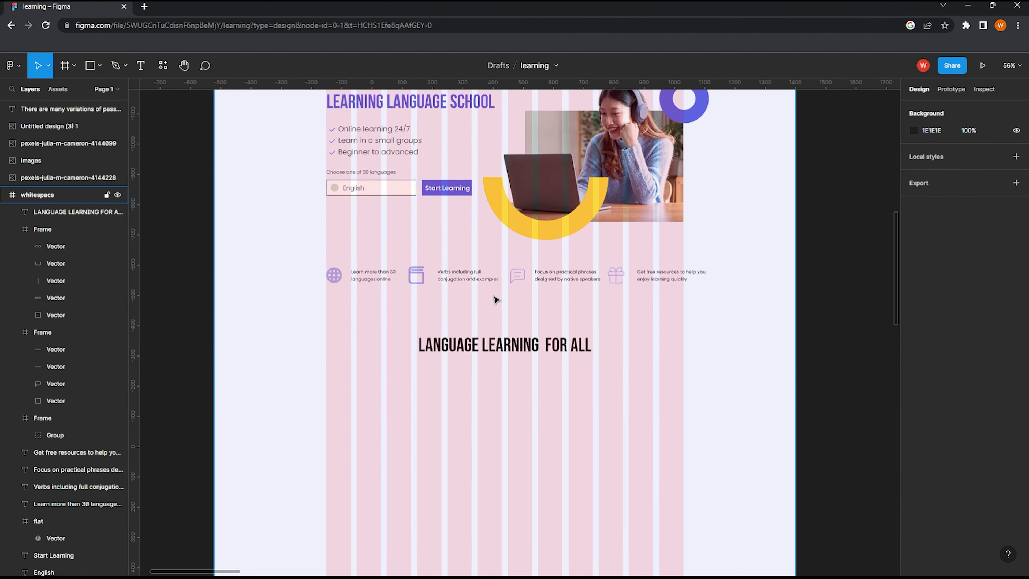
scroll(495, 299, down, 2)
drag(178, 194, 515, 378)
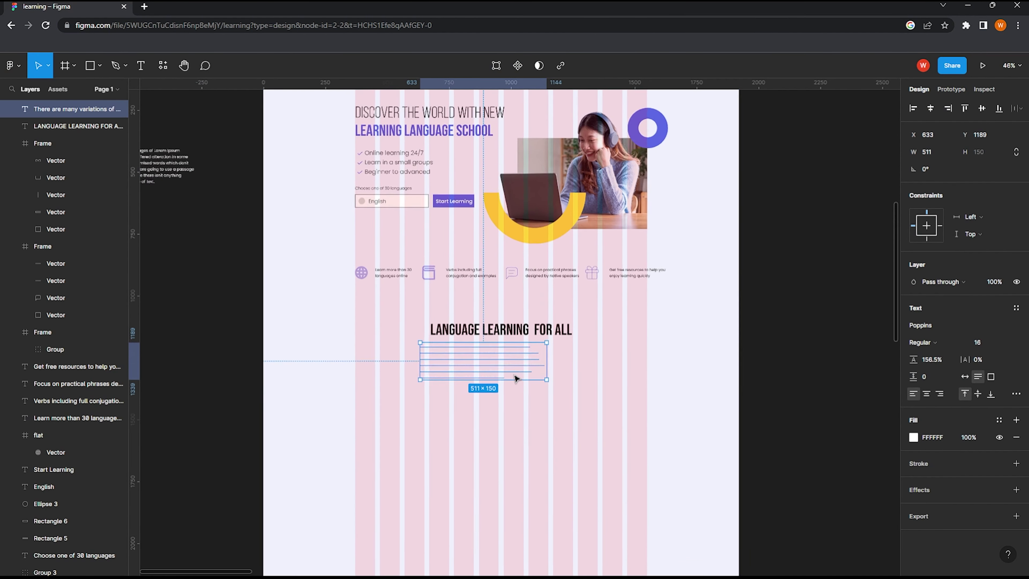
scroll(515, 378, up, 3)
scroll(85, 162, up, 3)
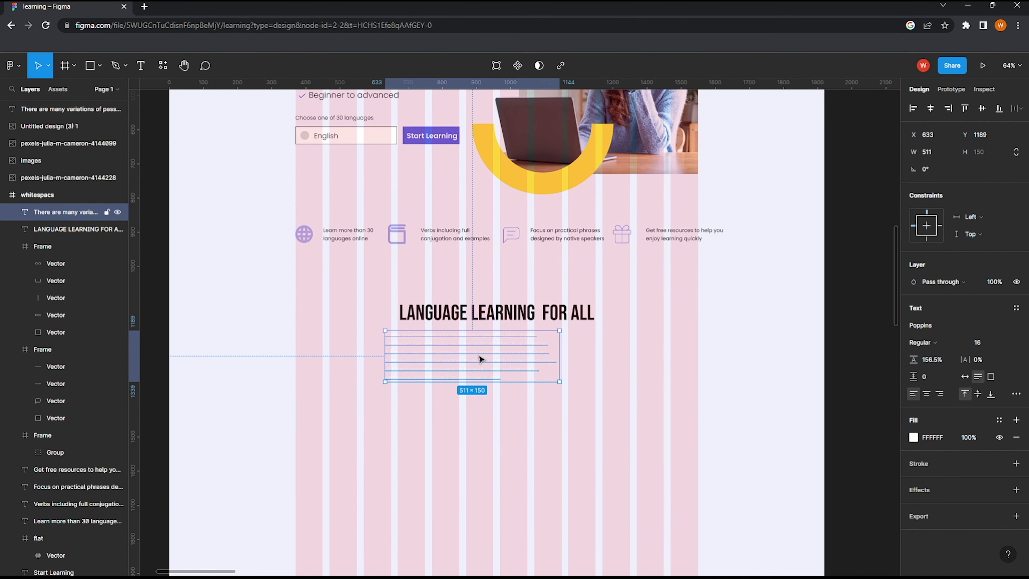
click(913, 437)
text(141414)
key(Return)
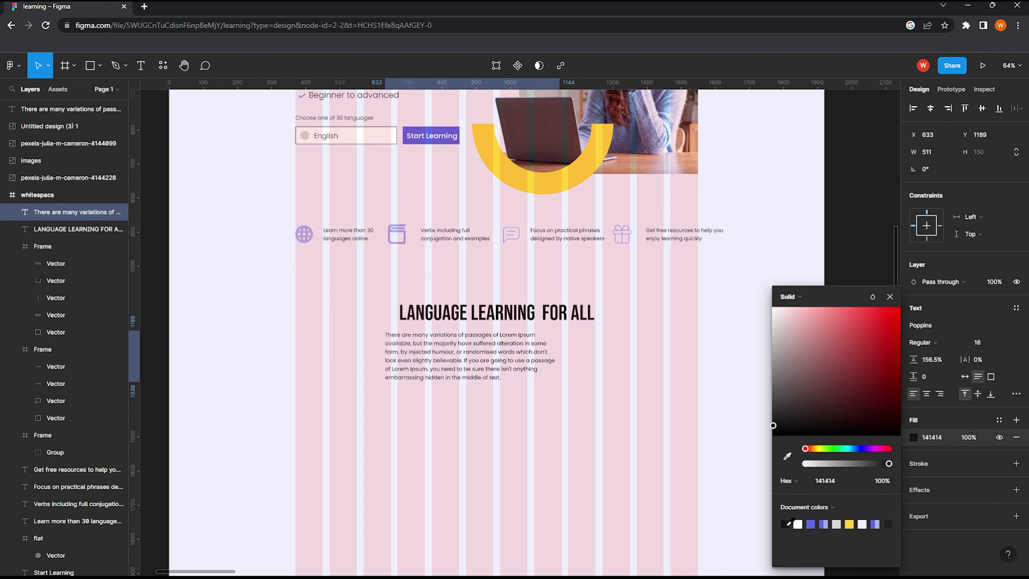
Step: Reposition the paragraph under the heading and widen its text box on both sides
drag(462, 359, 477, 356)
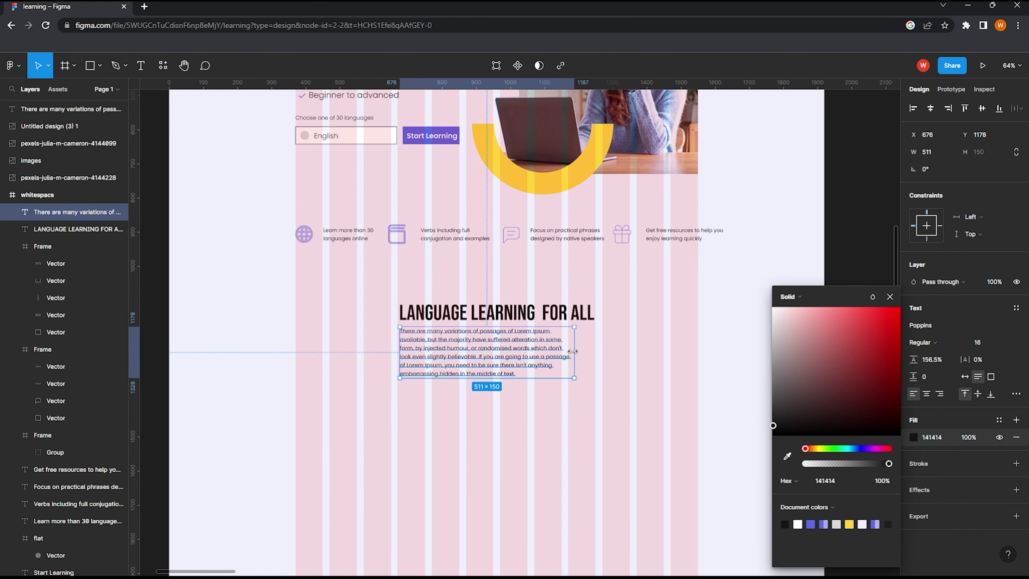
drag(582, 352, 627, 348)
drag(391, 347, 344, 344)
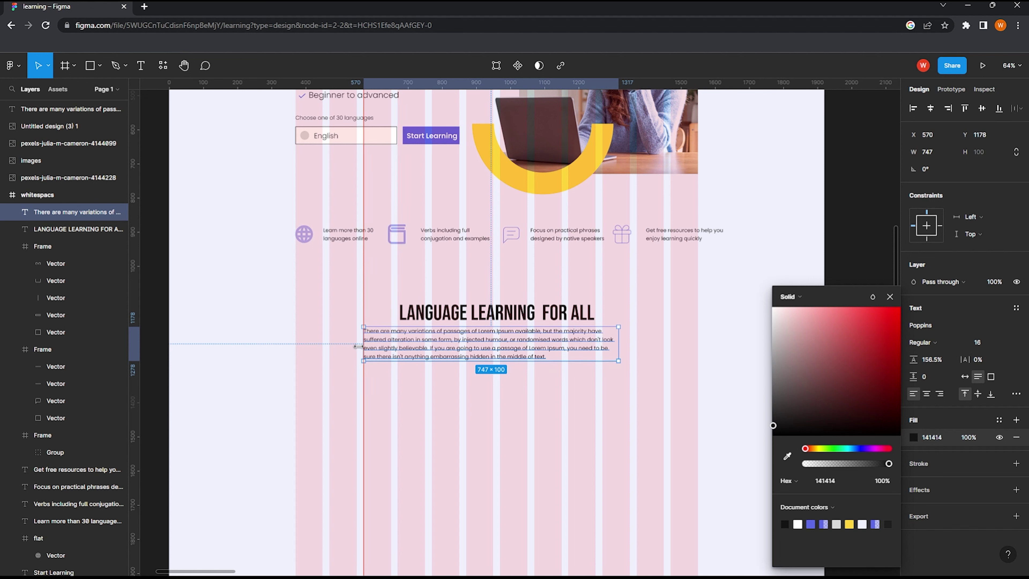
drag(618, 348, 651, 344)
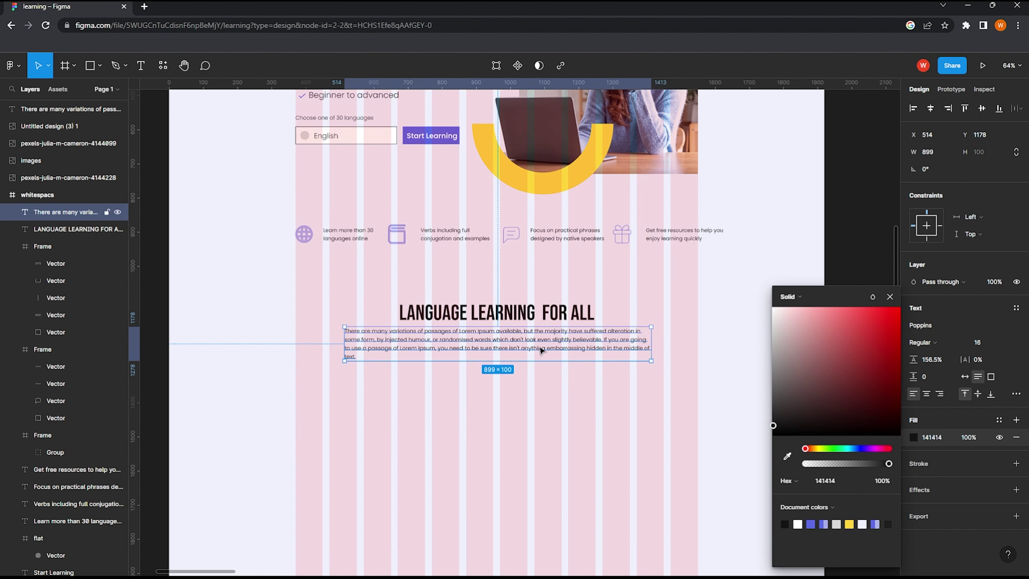
Step: Delete the paragraph text after 'humou'
key(Return)
click(410, 333)
drag(428, 340, 510, 360)
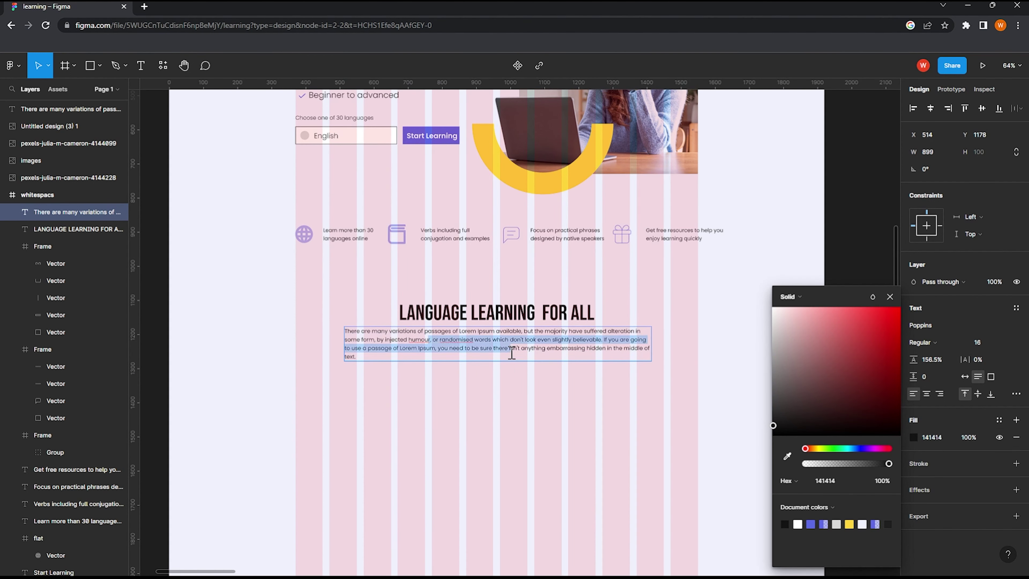
key(BackSpace)
scroll(482, 378, up, 2)
scroll(375, 360, down, 2)
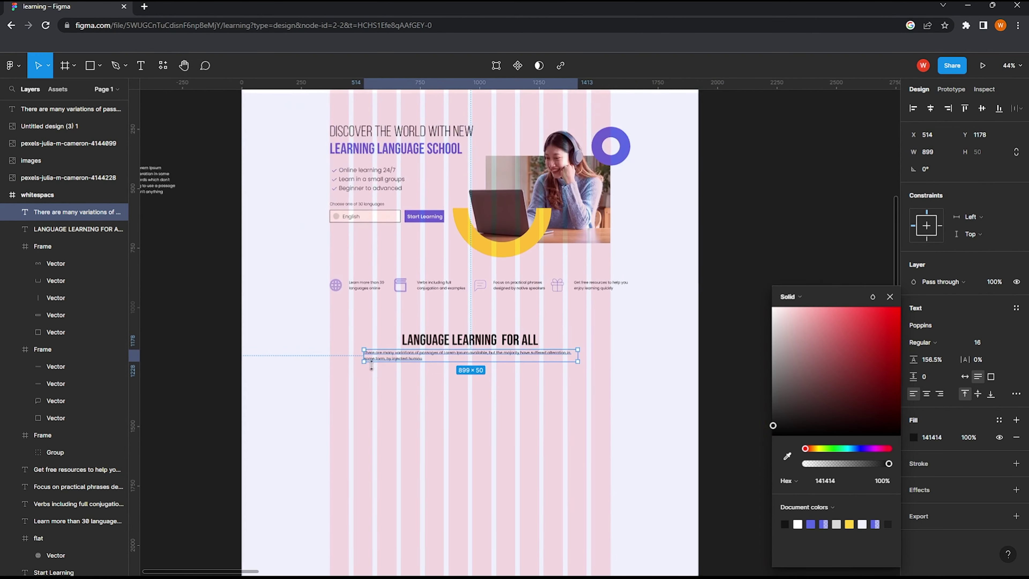
scroll(535, 395, up, 1)
Step: Widen the paragraph to two lines, centre-align it, and nudge it just below the heading
drag(615, 330, 630, 330)
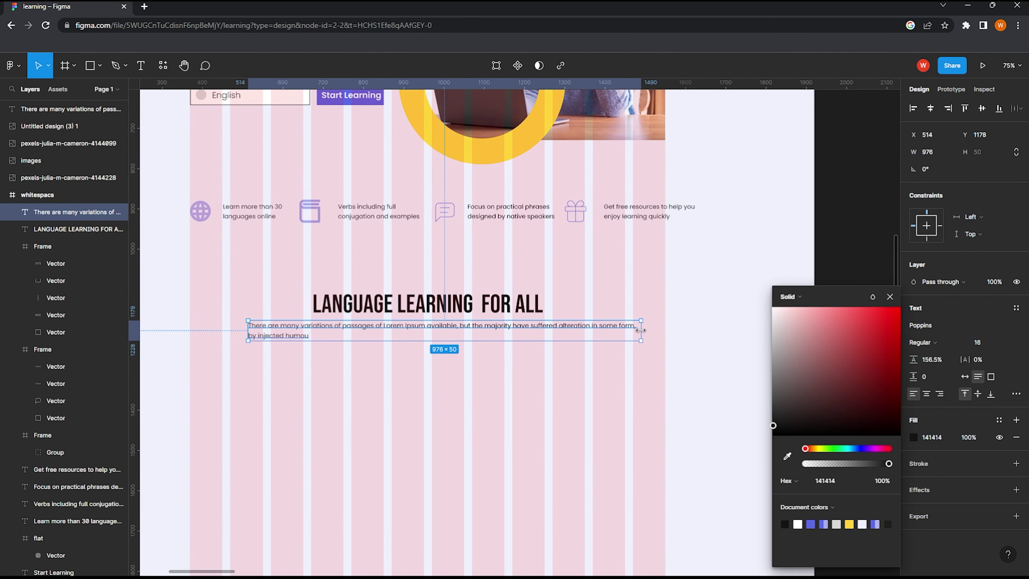
click(926, 393)
click(390, 372)
click(394, 333)
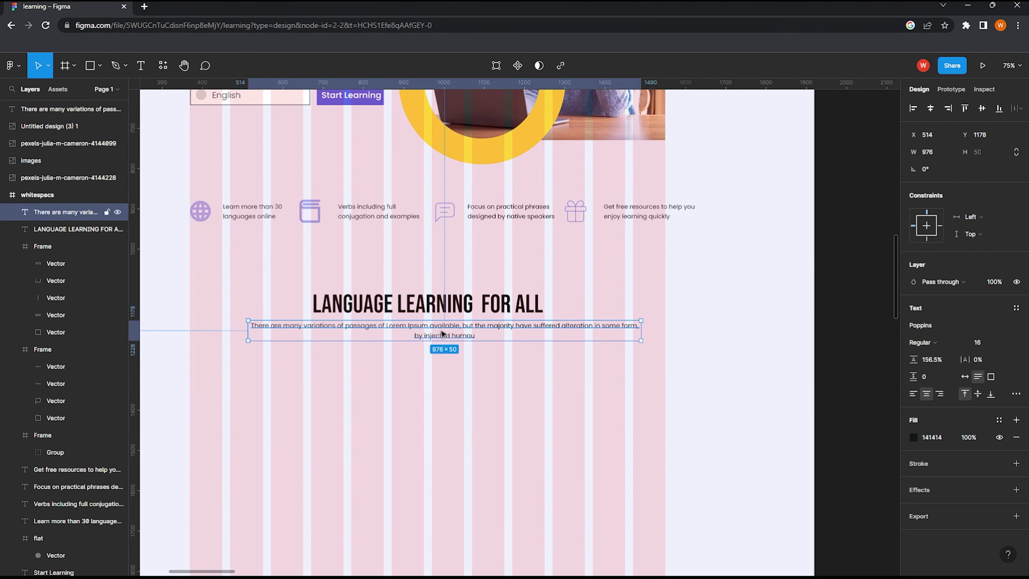
drag(538, 317, 541, 321)
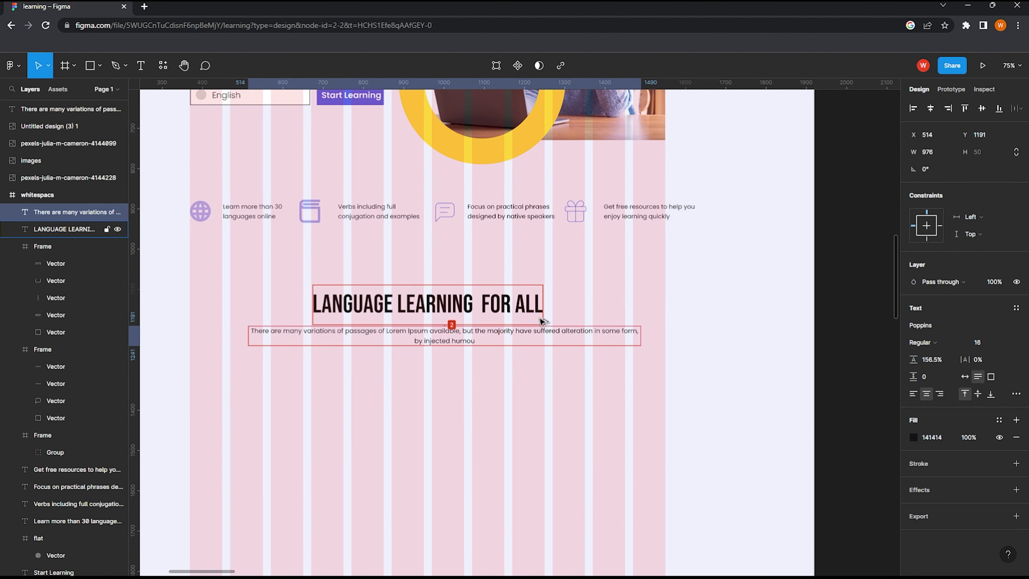
drag(541, 321, 541, 323)
click(410, 388)
ctrl+scroll(526, 356, down, 1)
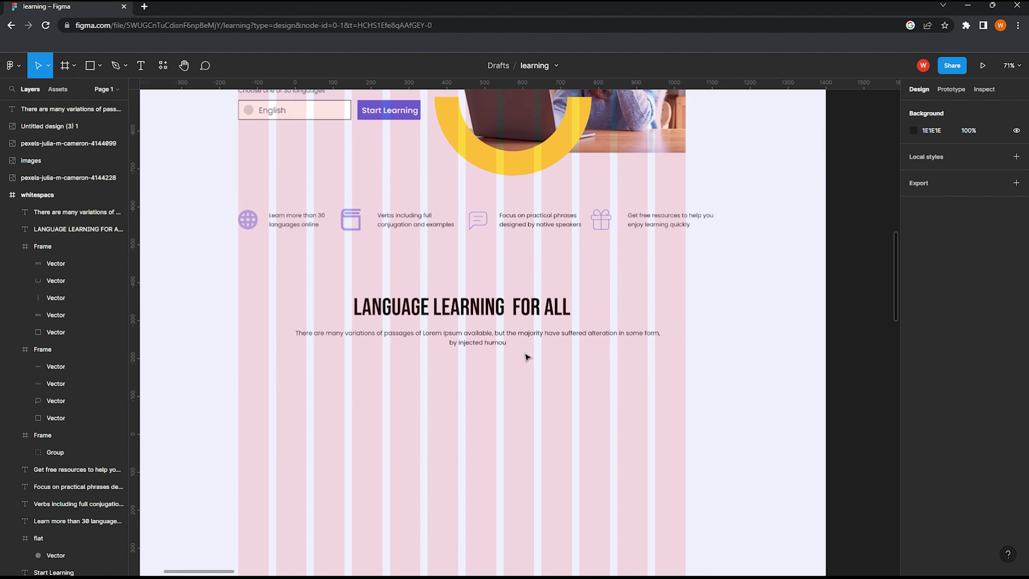
ctrl+scroll(526, 355, down, 3)
scroll(478, 348, down, 3)
scroll(429, 344, up, 1)
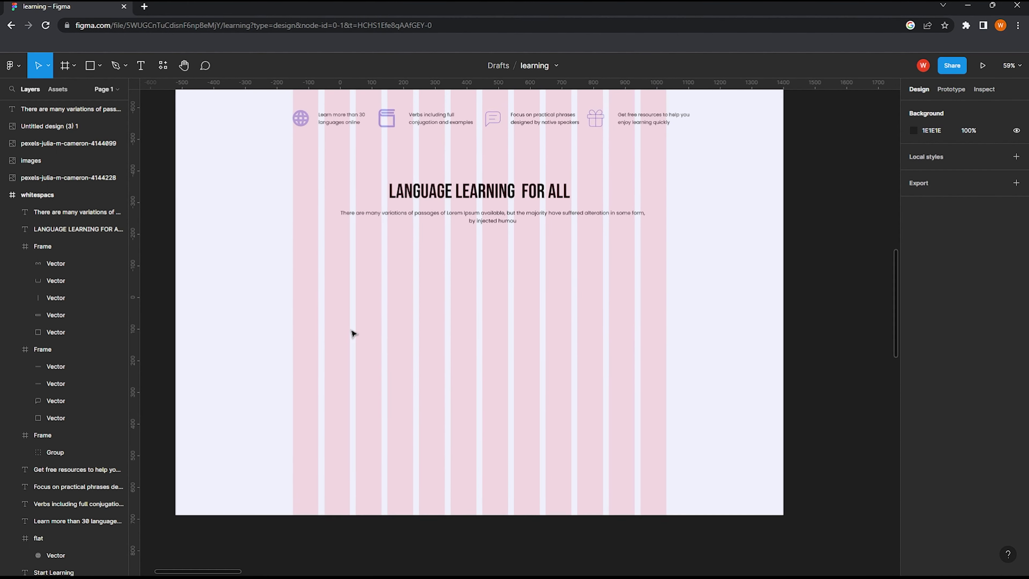
scroll(356, 283, up, 1)
Step: Draw a rectangle below the paragraph and set its width to 1180/2.2 (536.36)
click(87, 56)
mouse_move(295, 276)
mouse_down()
mouse_move(632, 444)
mouse_move(659, 444)
mouse_up()
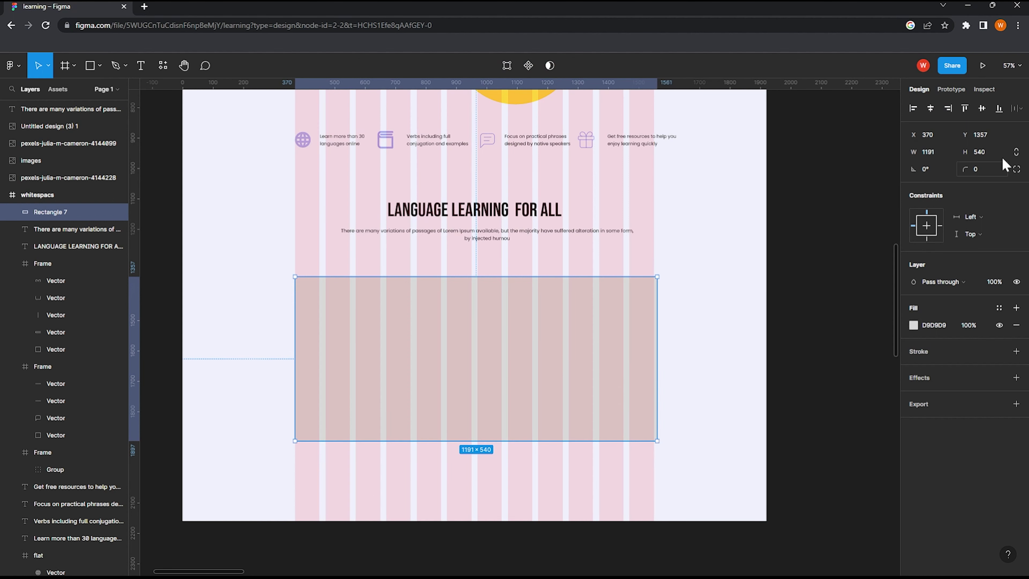
click(940, 154)
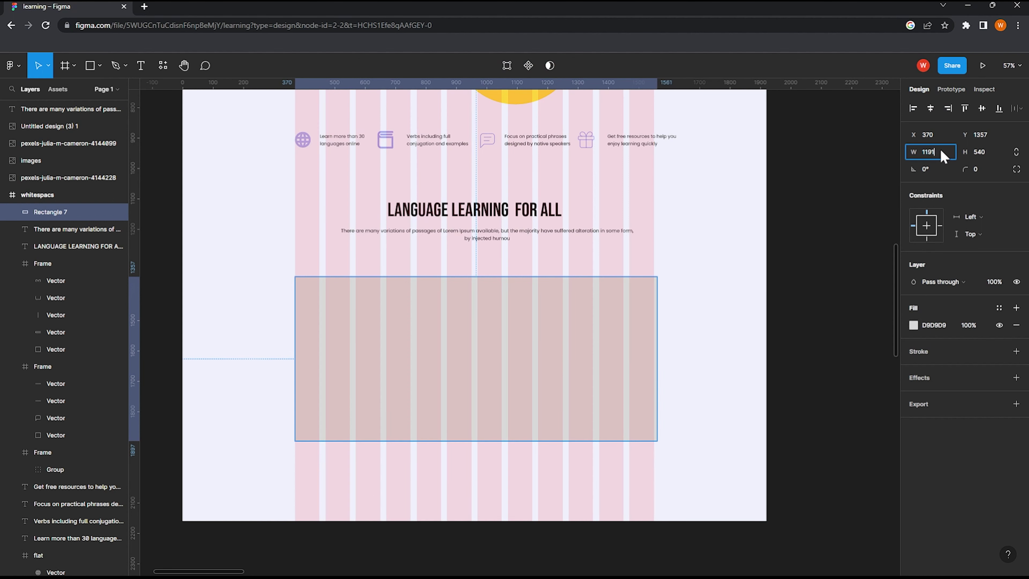
drag(658, 339, 653, 338)
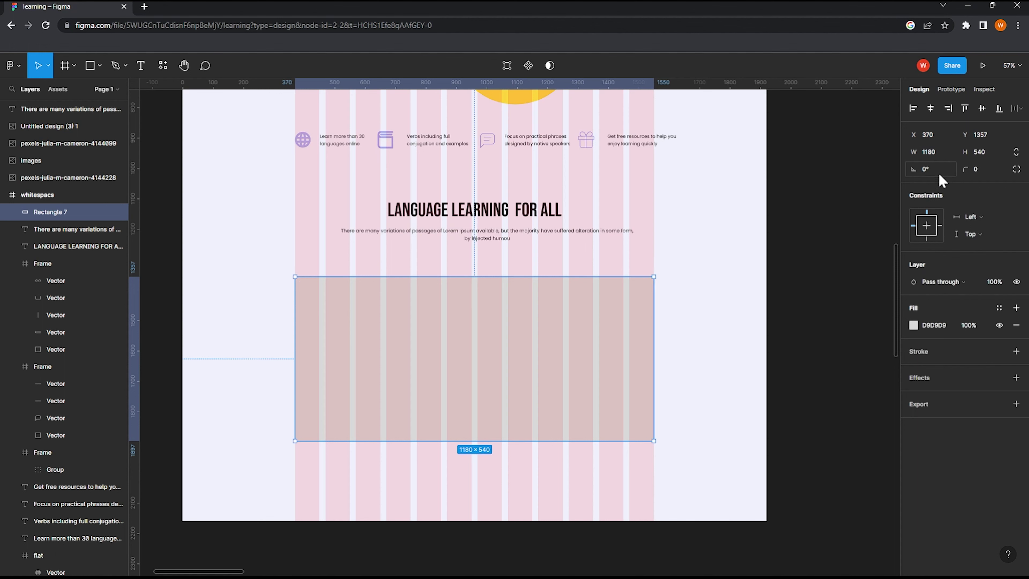
click(946, 153)
text(/ 2.2)
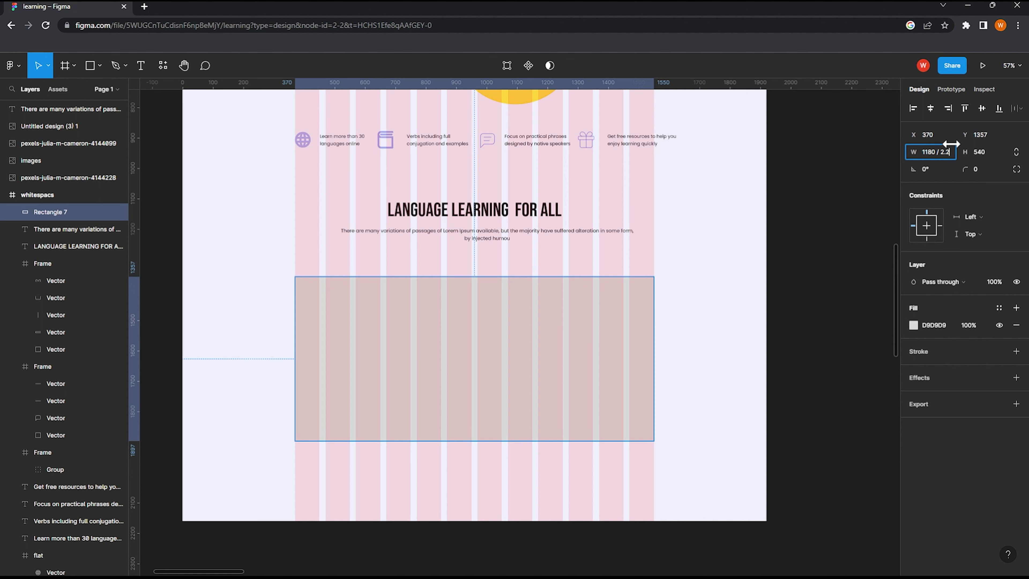
key(Return)
mouse_move(415, 359)
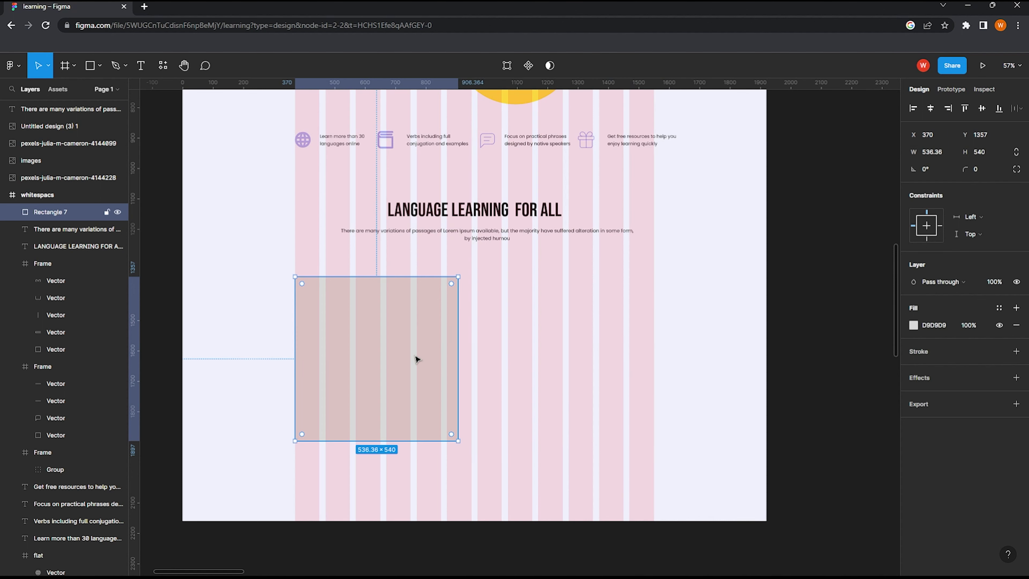
Step: Fill the rectangle with the 5C6AE7 purple document colour
click(914, 325)
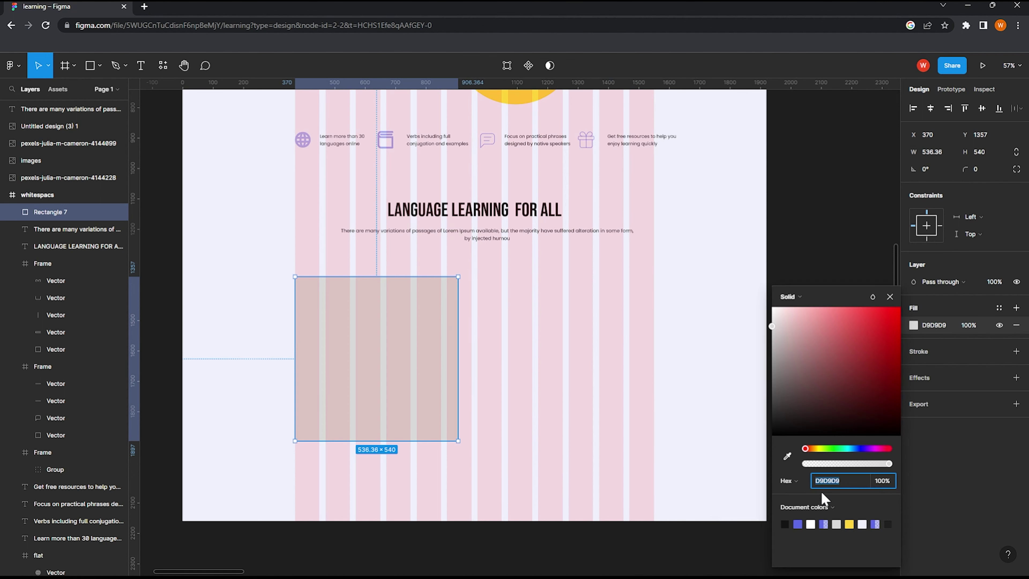
click(824, 524)
click(560, 282)
click(389, 370)
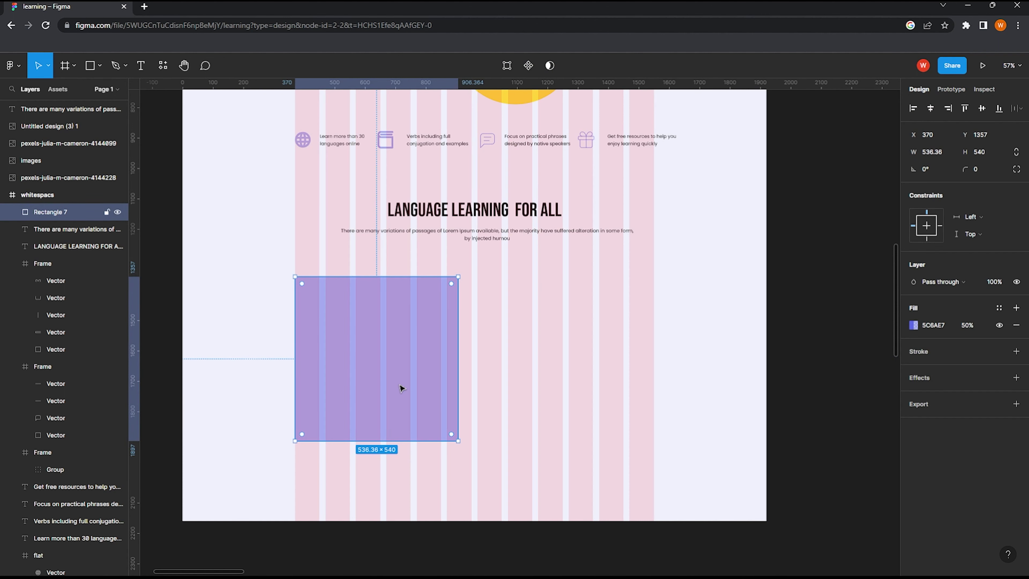
scroll(401, 388, up, 2)
scroll(401, 388, left, 1)
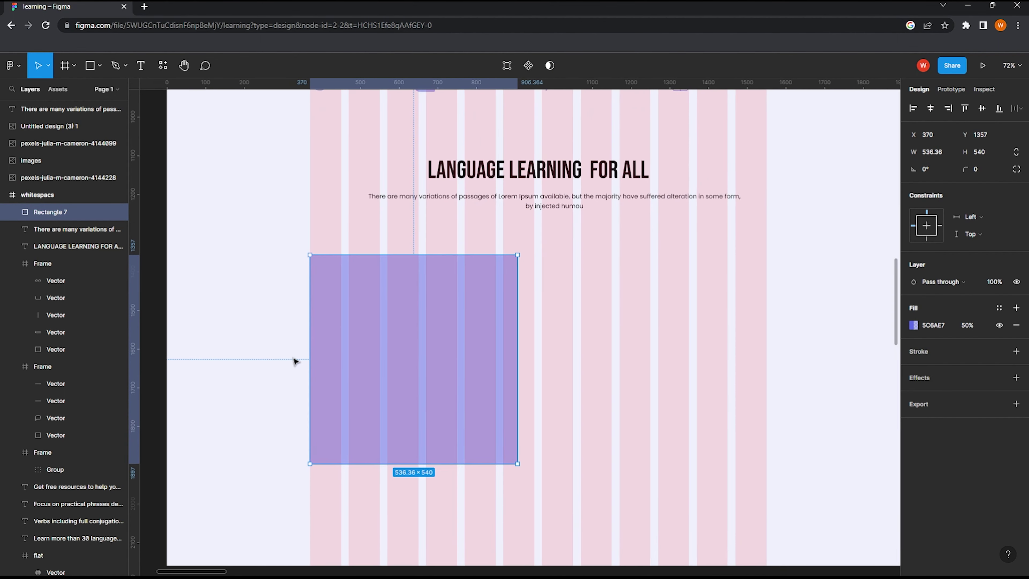
Step: Add a size-32 'For Schools' label near the purple rectangle's upper-left
key(t)
click(334, 336)
text(For Schools)
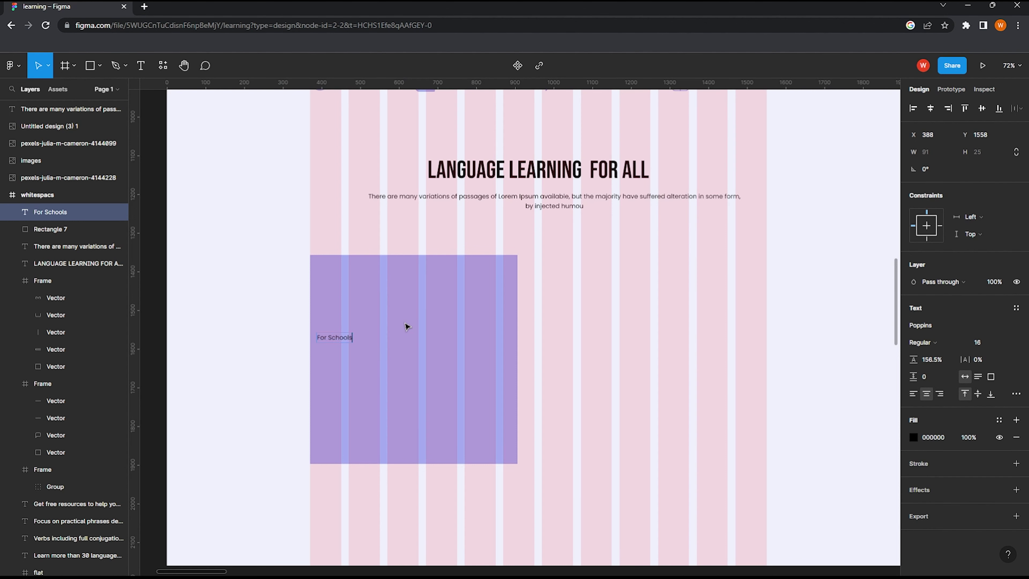
key(Escape)
click(977, 342)
click(984, 383)
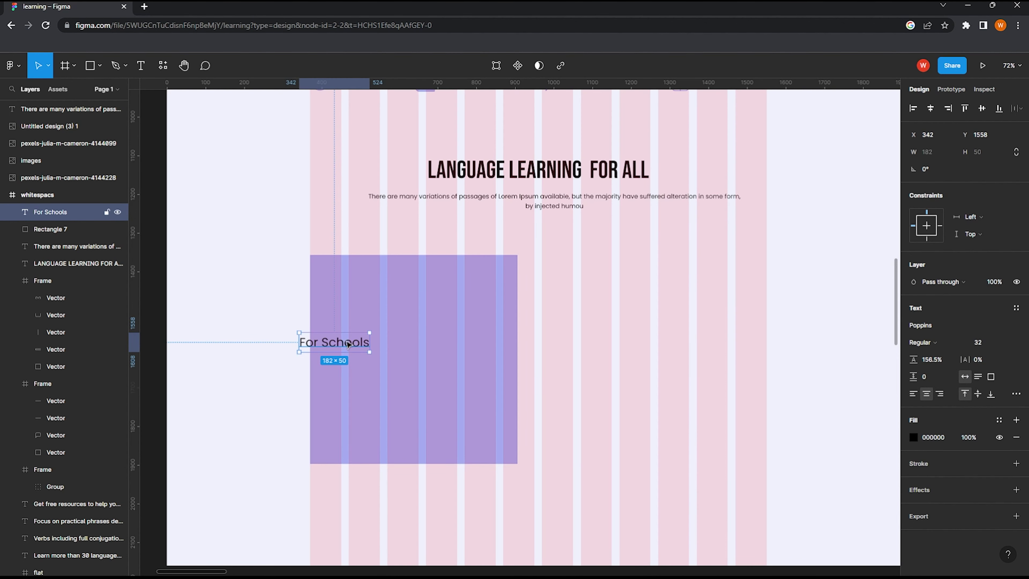
drag(348, 344, 367, 335)
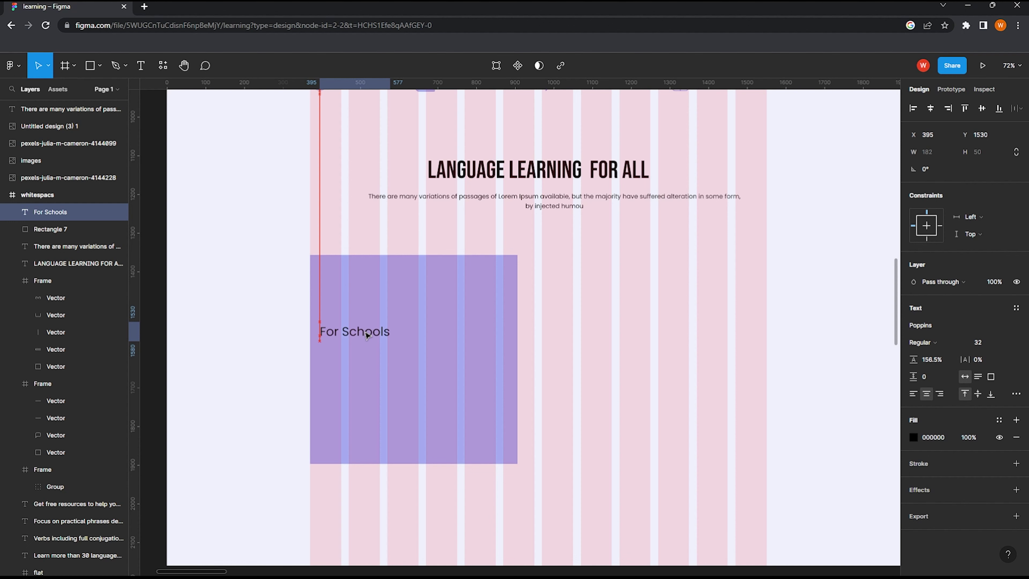
drag(366, 335, 367, 312)
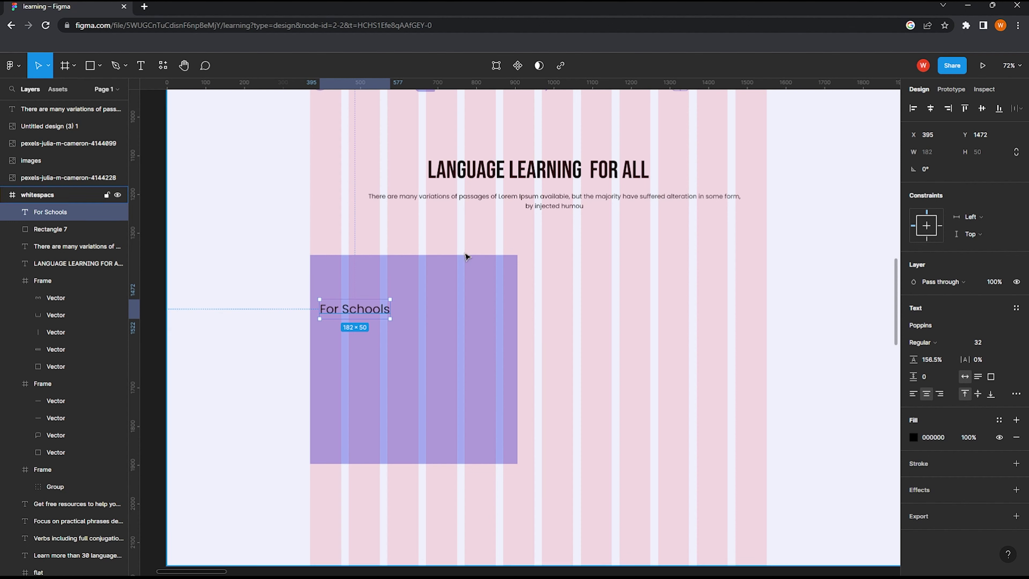
Step: Place a dark 141414 paragraph under For Schools, narrowed to fit the card
scroll(466, 256, down, 5)
drag(243, 138, 454, 357)
scroll(567, 364, up, 5)
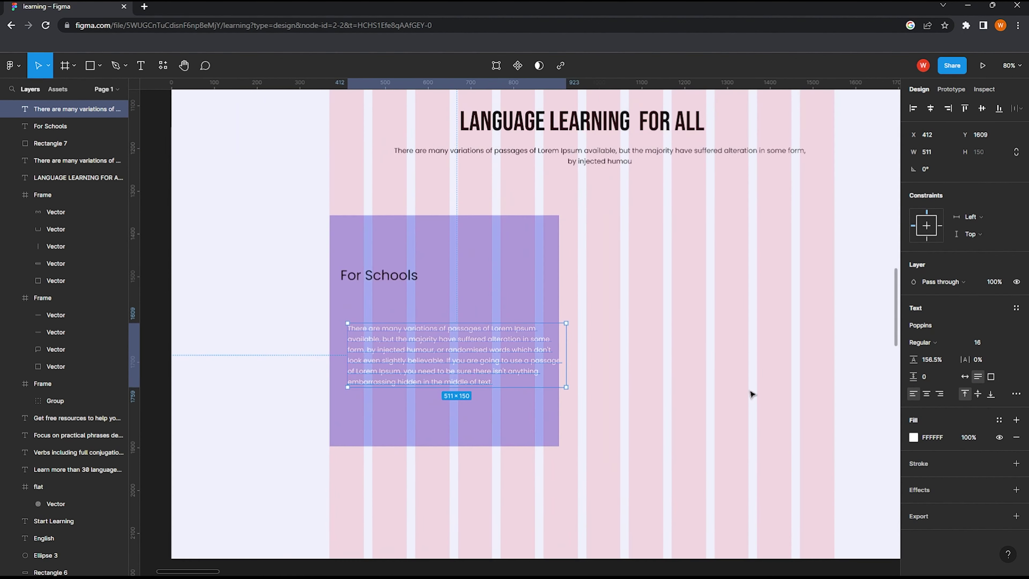
click(913, 437)
click(784, 524)
drag(426, 356, 418, 327)
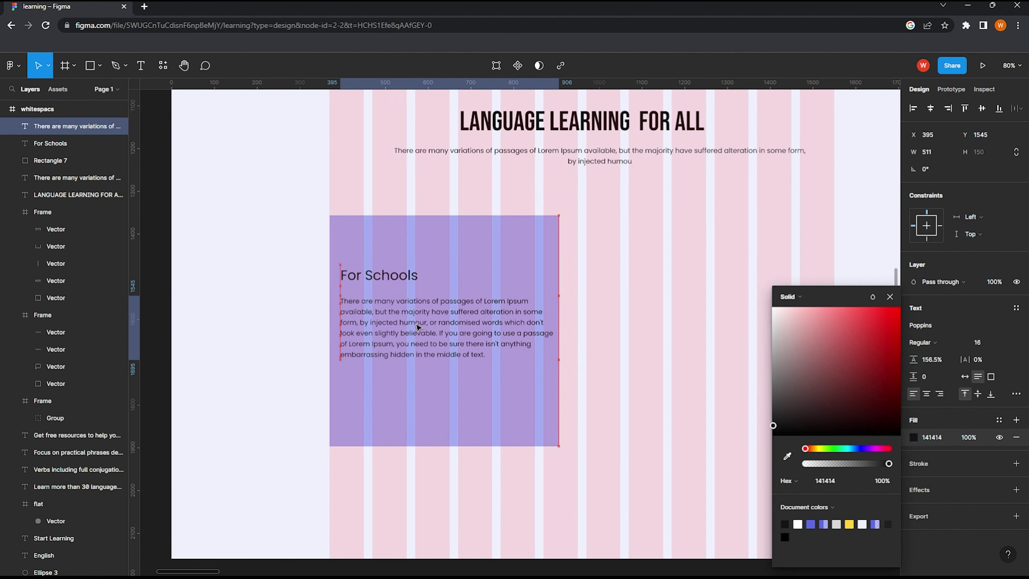
drag(559, 329, 465, 329)
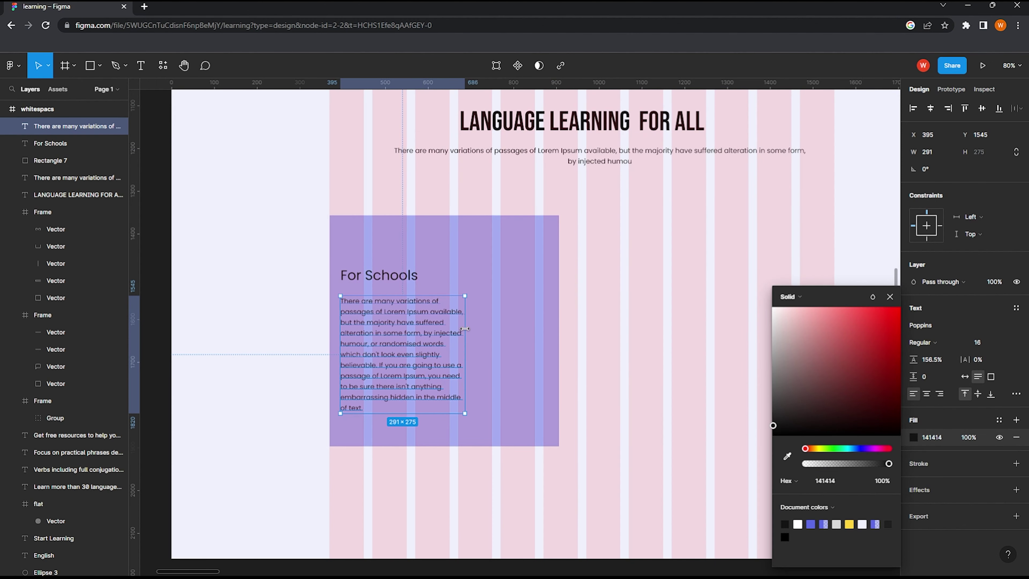
Step: Move the label and paragraph up together and set For Schools to font size 28
shift+click(377, 275)
drag(393, 331, 393, 323)
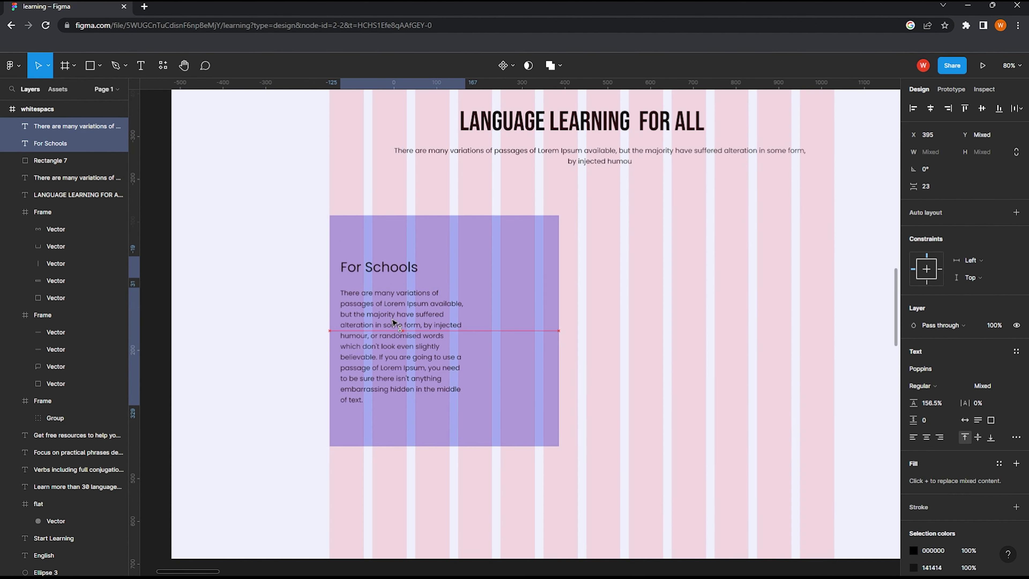
click(379, 267)
click(980, 342)
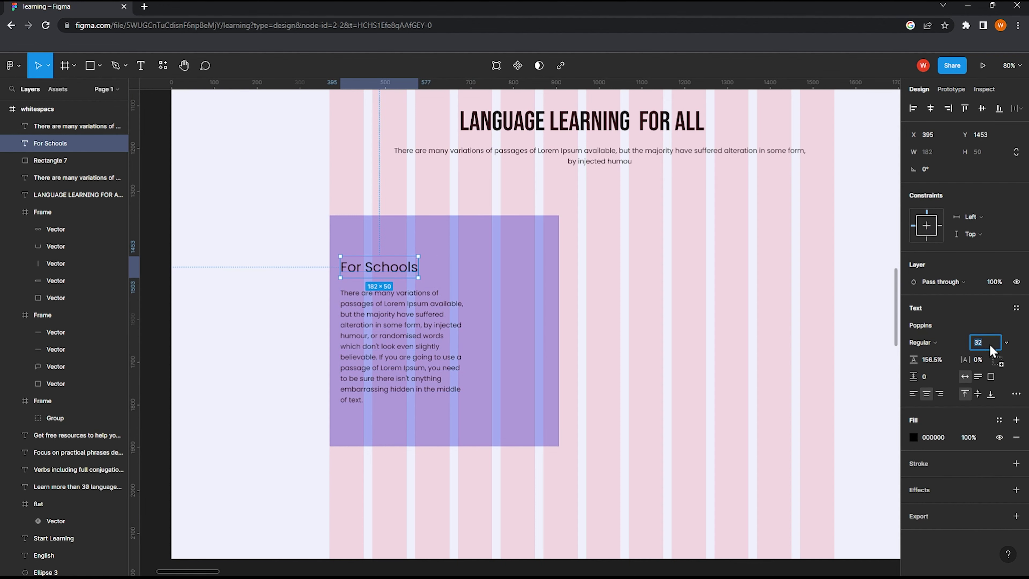
text(28)
key(Return)
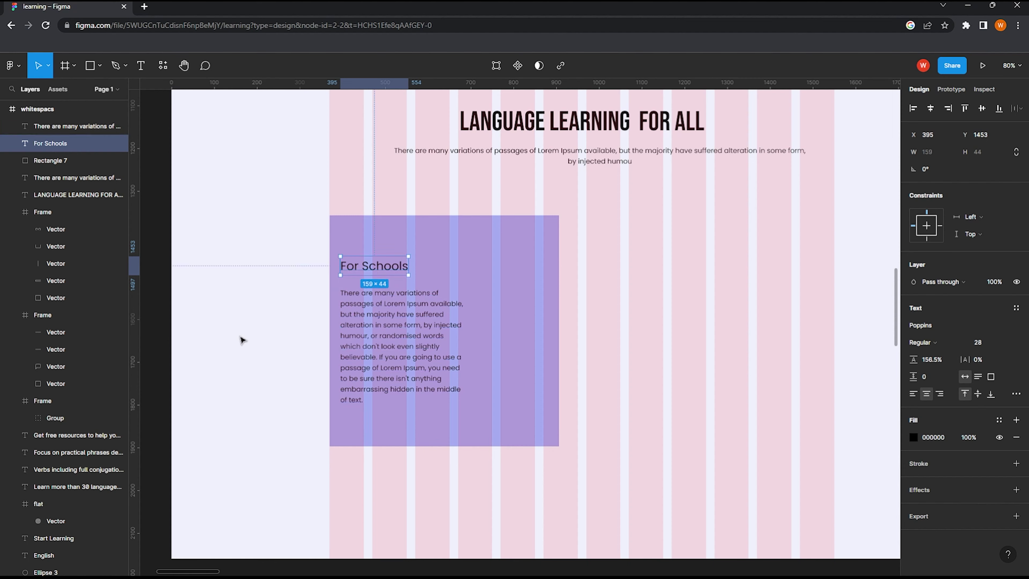
click(301, 319)
ctrl+scroll(365, 300, down, 2)
ctrl+scroll(377, 316, up, 1)
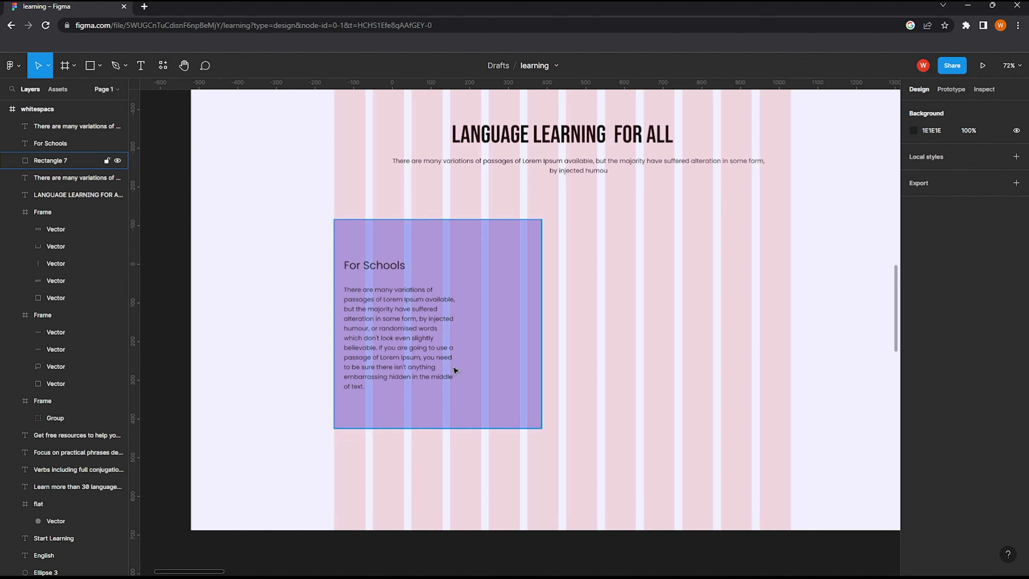
Step: Change the text fill colours of the For Schools heading and body paragraph
click(395, 371)
shift+click(374, 265)
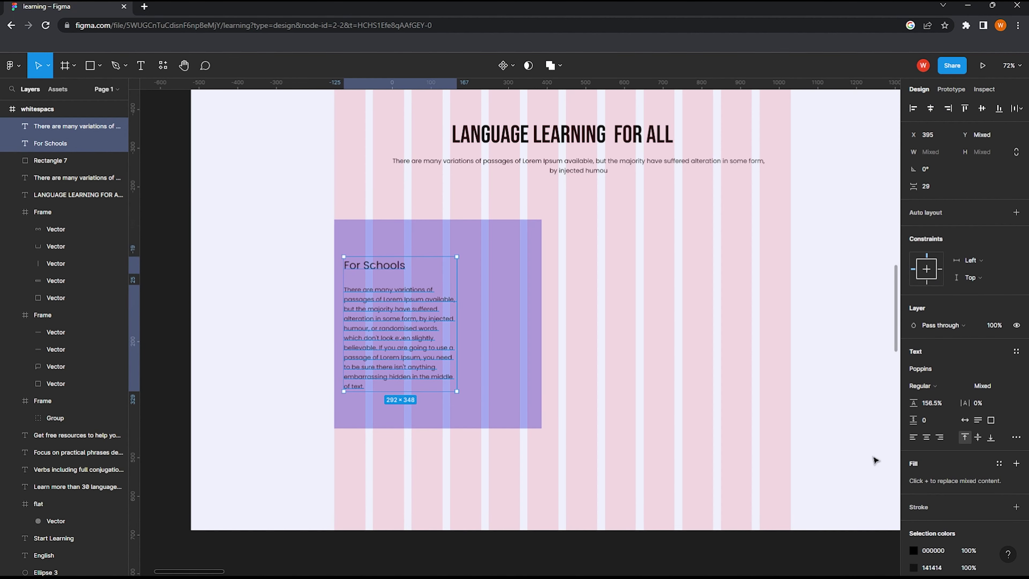
click(913, 465)
click(772, 307)
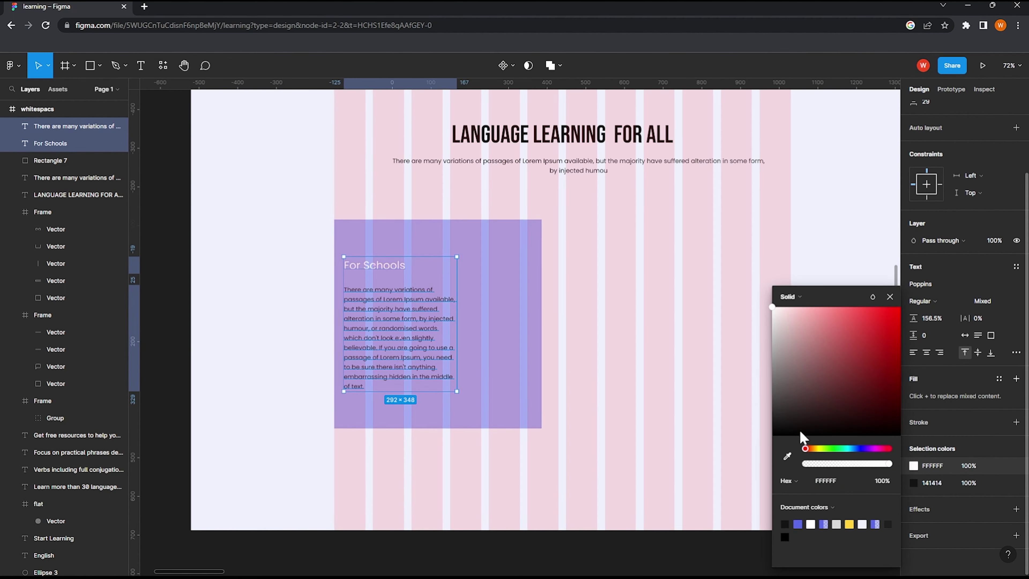
click(913, 482)
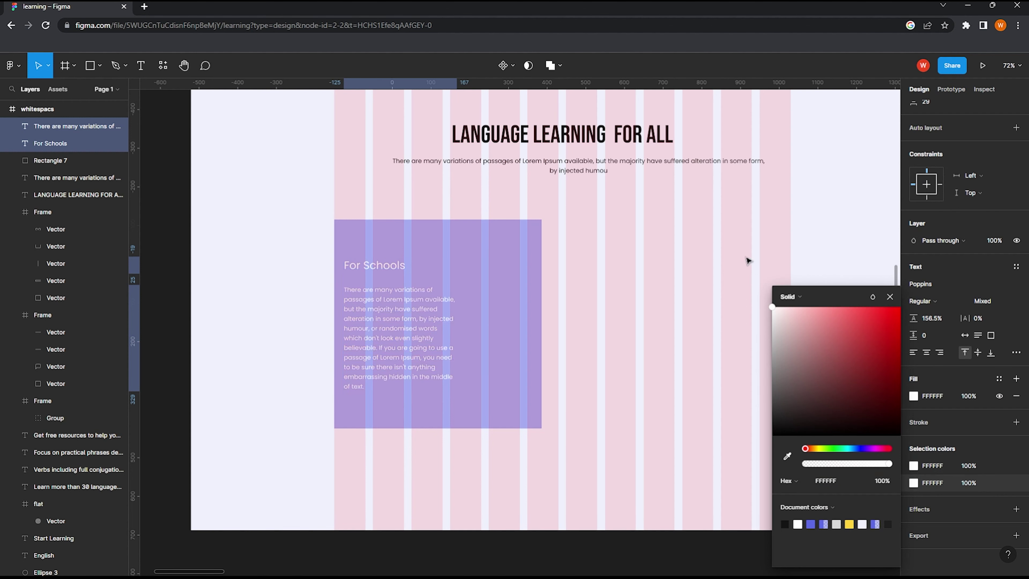
Step: Lower the card background's 5C6AE7 fill opacity to 22% and recheck the text fill
click(507, 335)
click(913, 325)
drag(847, 464, 824, 465)
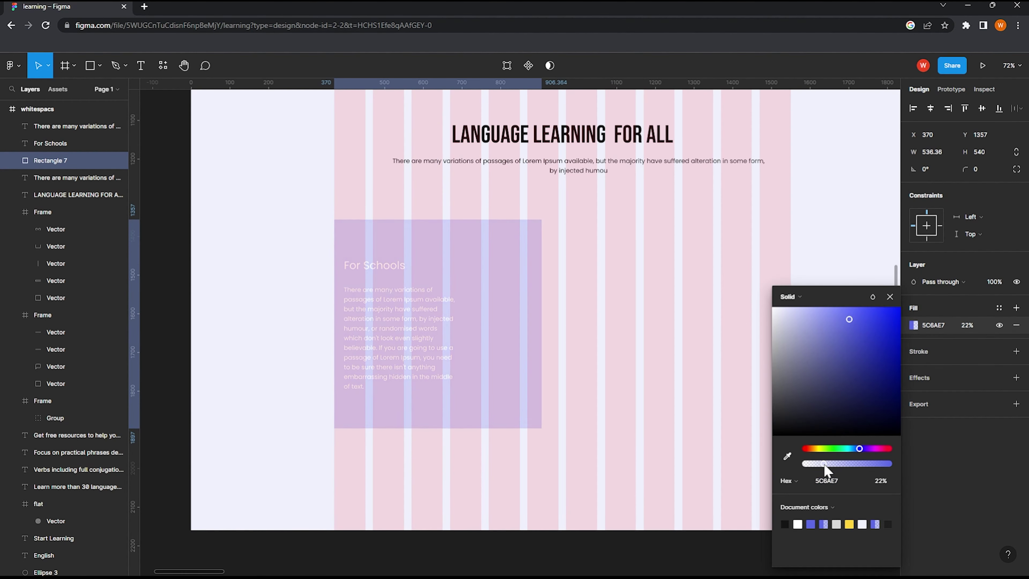
click(399, 336)
shift+click(374, 265)
click(913, 480)
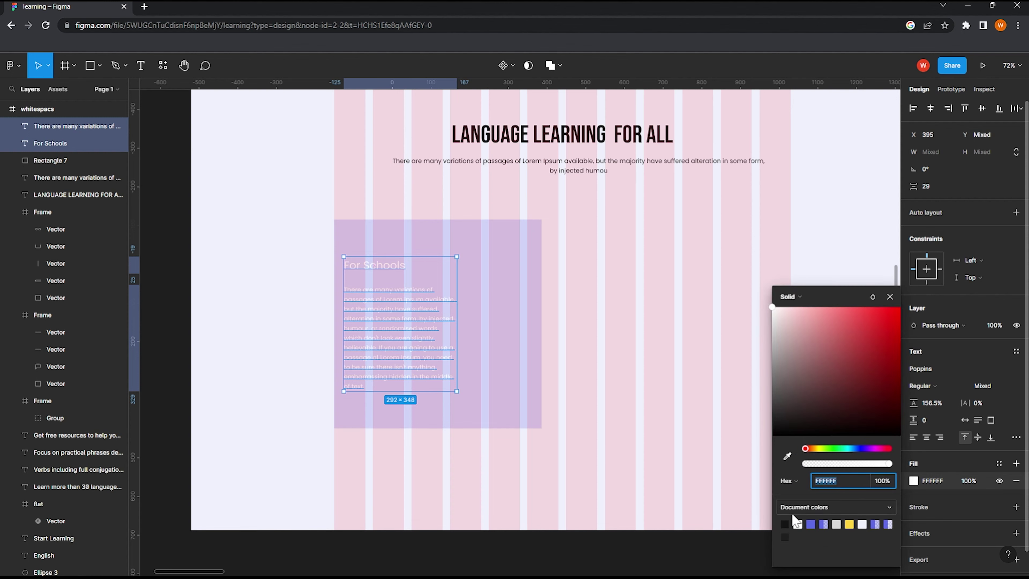
click(620, 324)
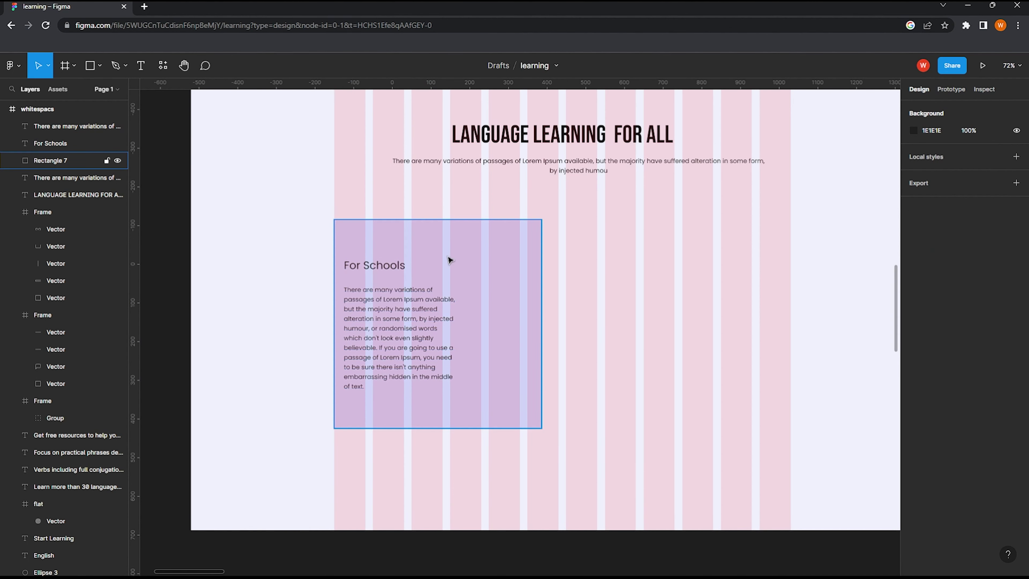
scroll(377, 436, down, 1)
Step: Draw a 273×49 bar under the card paragraph and fill it with the purple document colour
key(r)
mouse_move(346, 388)
mouse_down()
mouse_move(451, 408)
mouse_move(411, 403)
mouse_up()
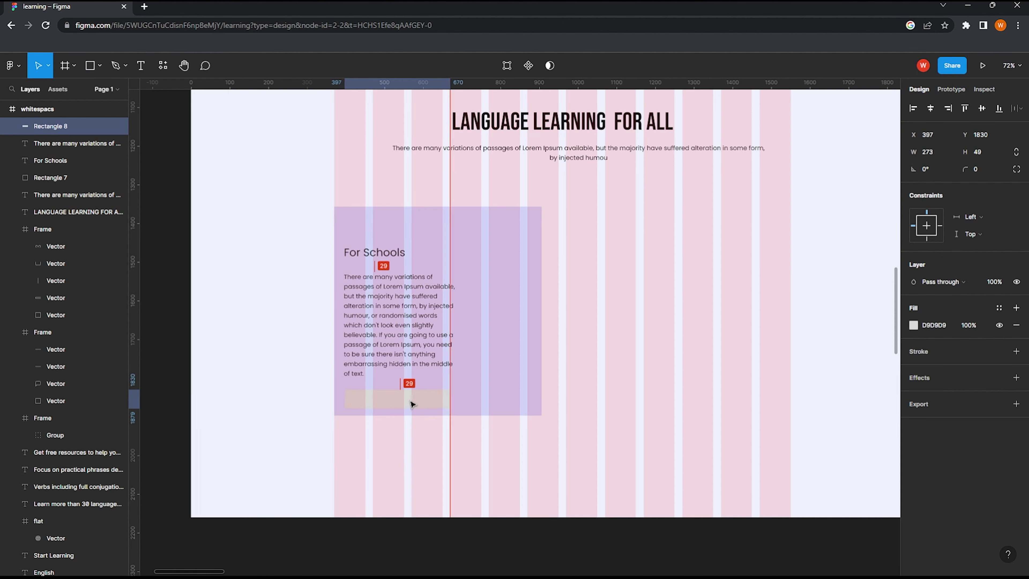
click(913, 325)
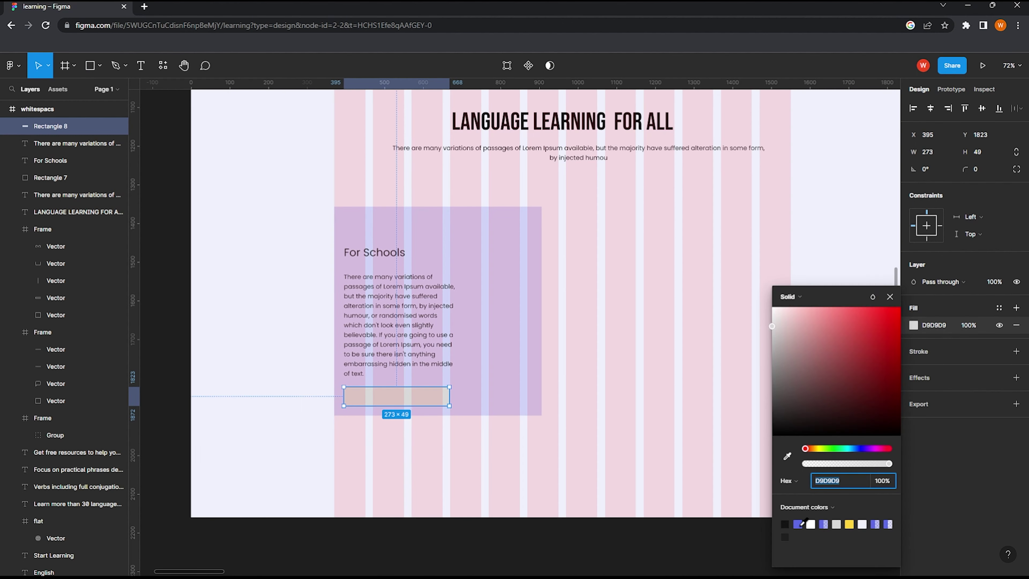
click(802, 522)
click(432, 463)
scroll(497, 409, down, 3)
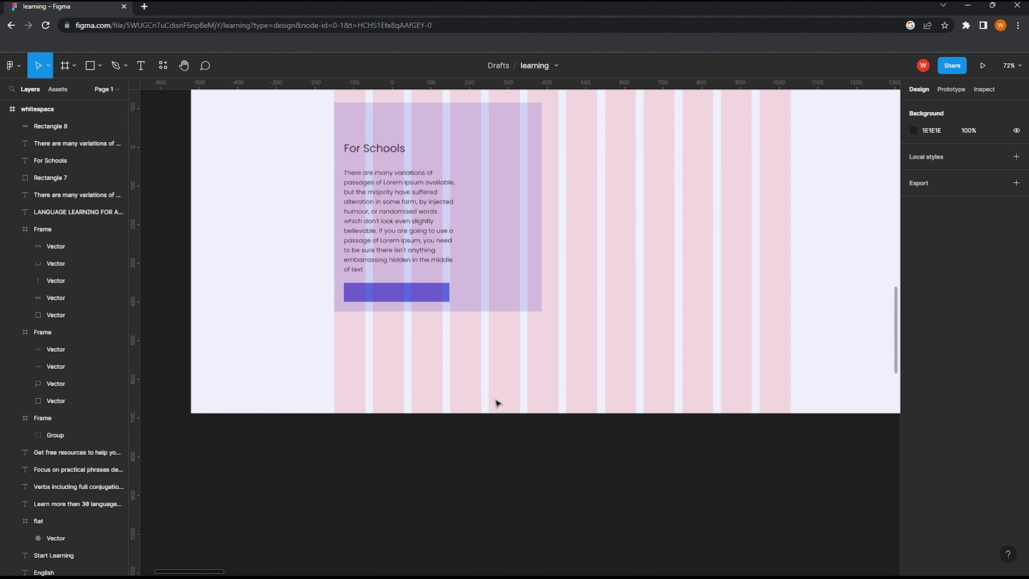
ctrl+scroll(495, 401, down, 1)
scroll(495, 389, up, 4)
scroll(494, 380, up, 2)
scroll(494, 379, up, 2)
scroll(494, 379, up, 5)
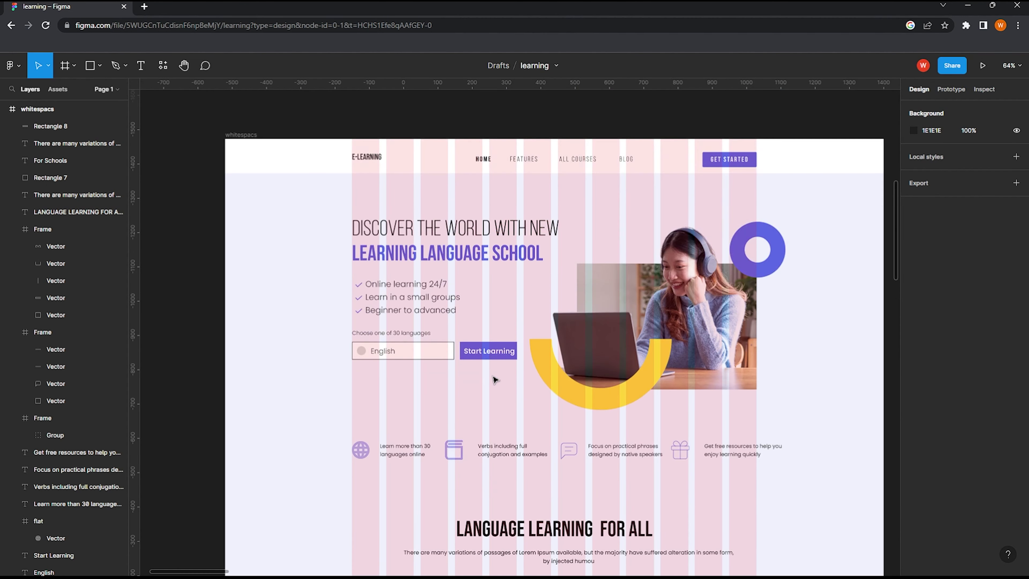
scroll(364, 340, down, 8)
scroll(432, 360, down, 1)
scroll(469, 370, down, 1)
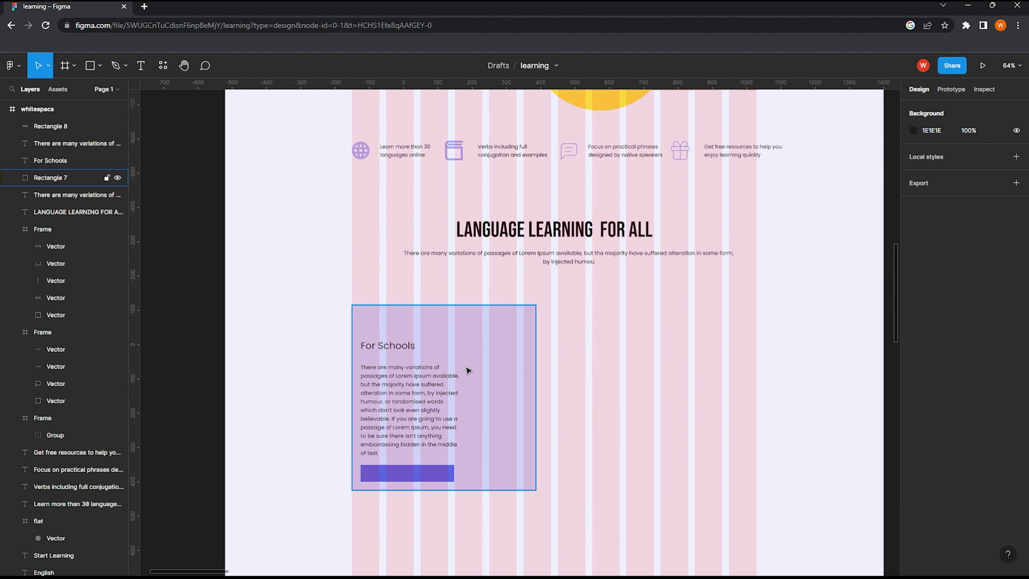
ctrl+scroll(482, 366, up, 1)
ctrl+scroll(482, 367, up, 1)
click(520, 339)
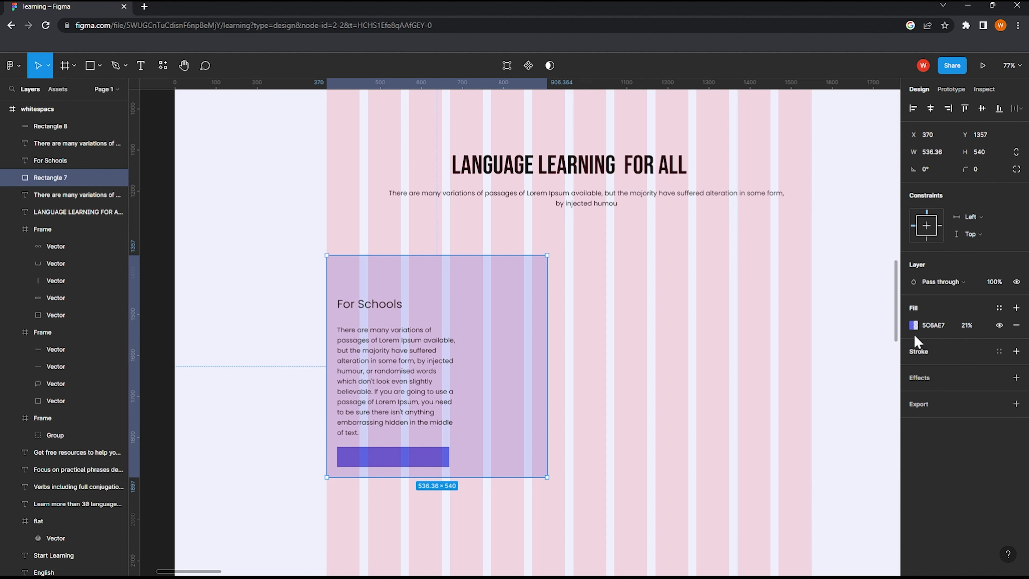
Step: Set the card's fill to white FFFFFF at 100% opacity
click(914, 325)
drag(796, 327, 759, 273)
click(973, 327)
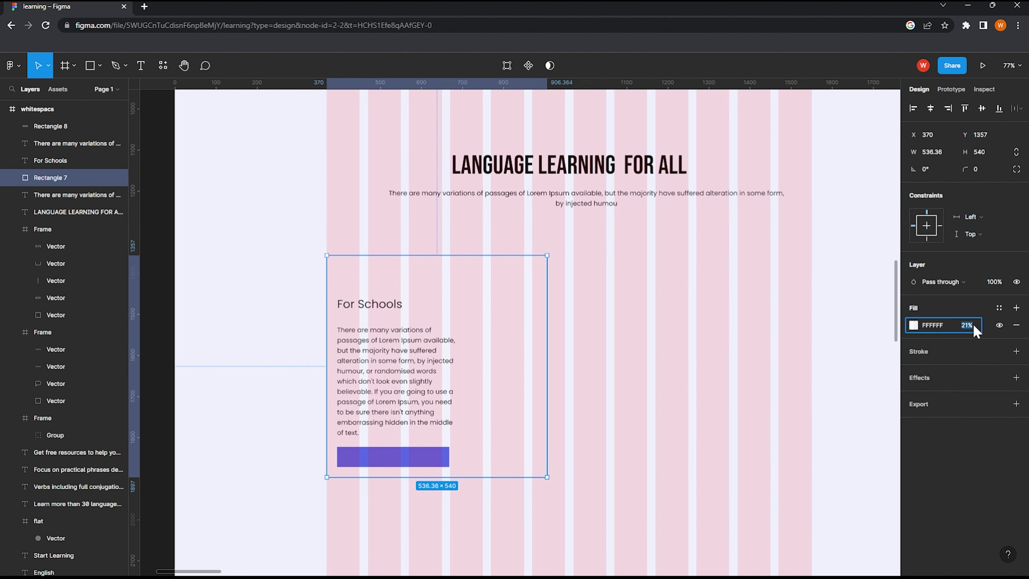
text(100)
key(Return)
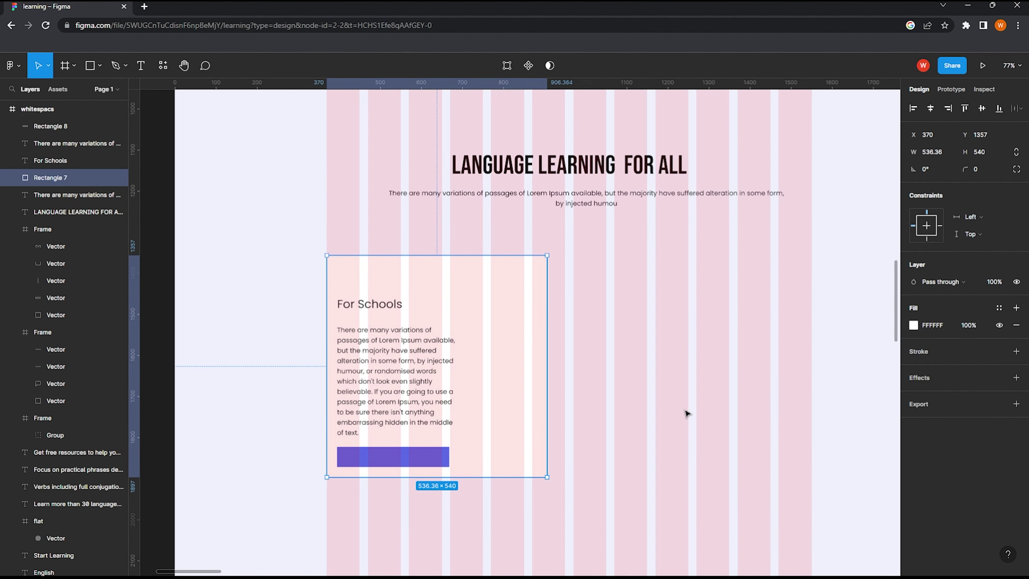
Step: Add a drop shadow to the card with 0 offsets and spread 2
click(1016, 377)
click(914, 396)
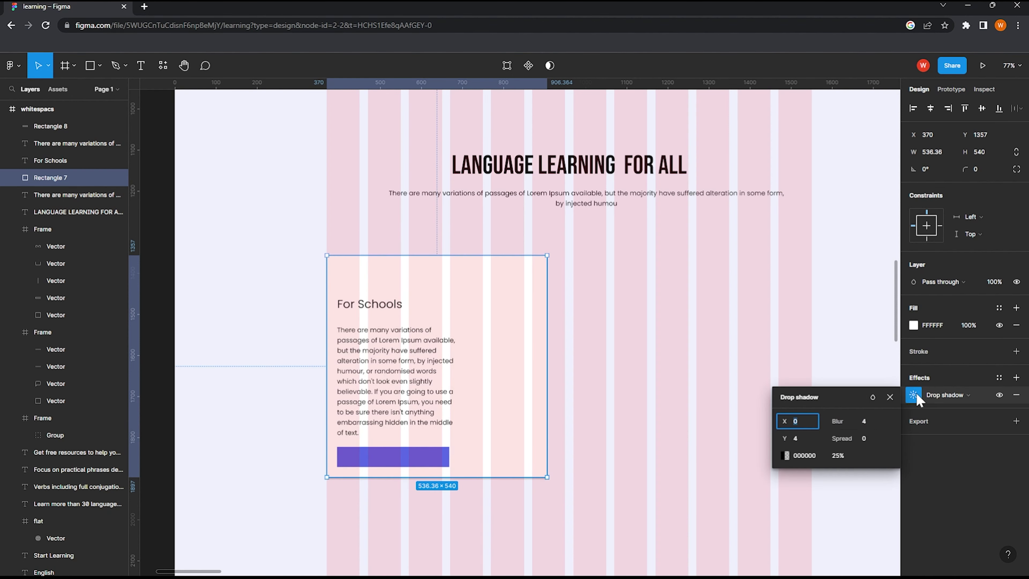
click(865, 421)
click(796, 438)
text(0)
key(Return)
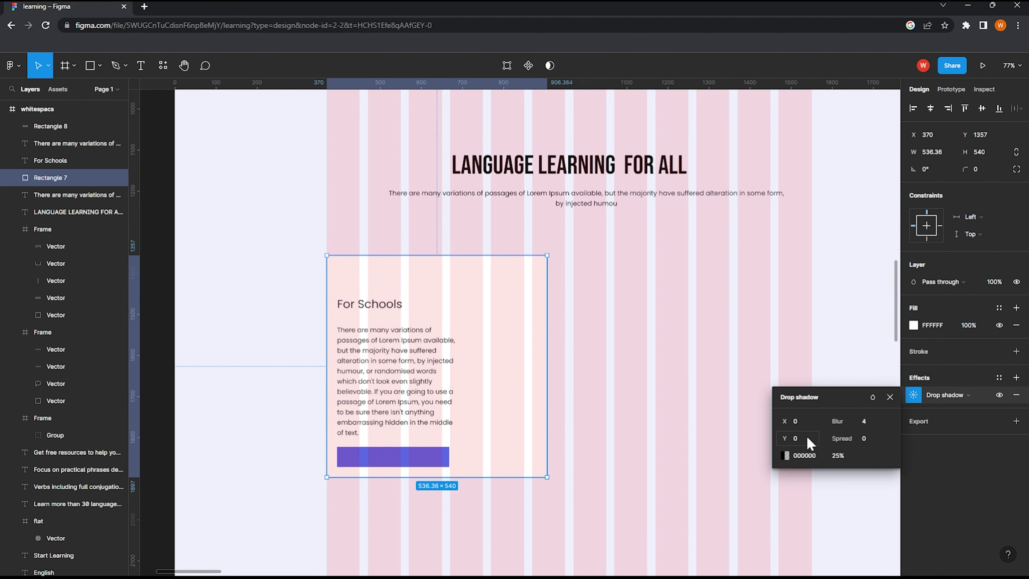
click(872, 441)
text(2)
key(Return)
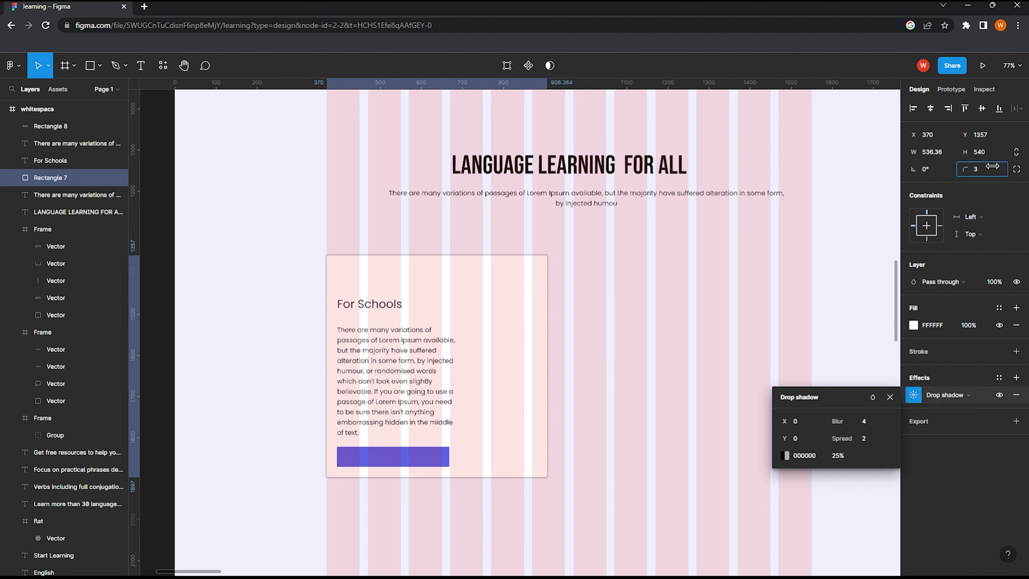
click(632, 368)
click(393, 457)
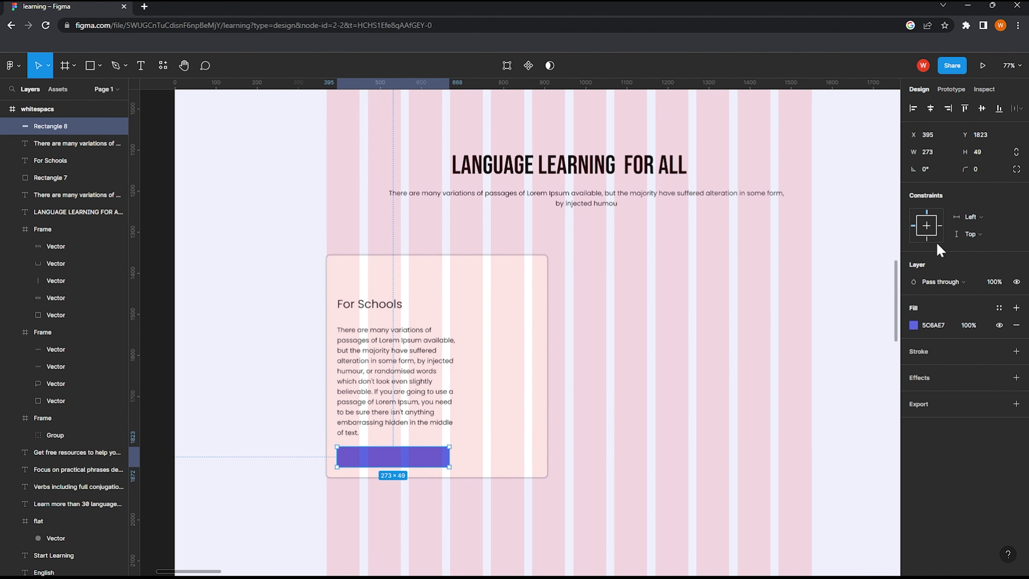
click(657, 353)
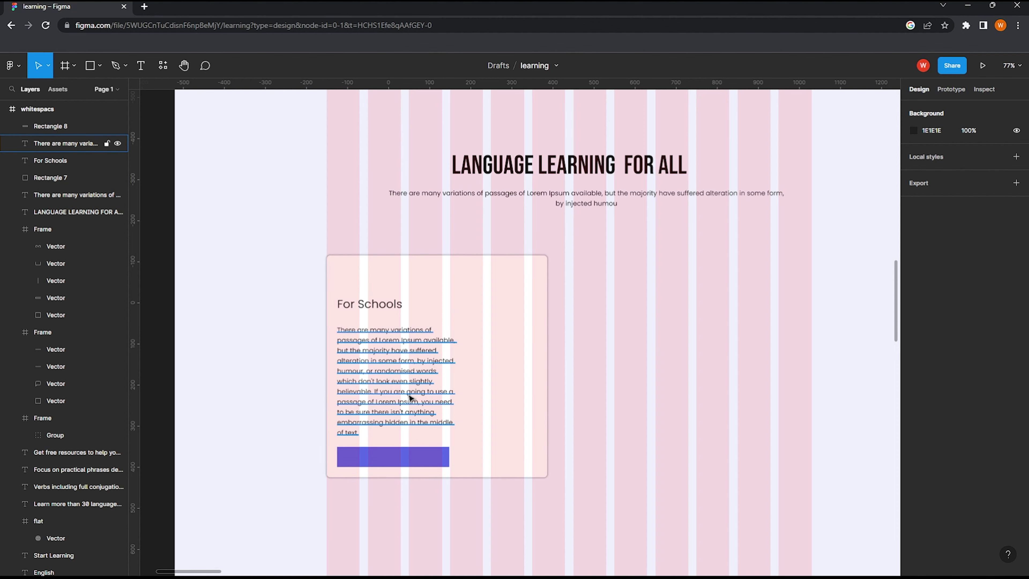
scroll(472, 346, up, 4)
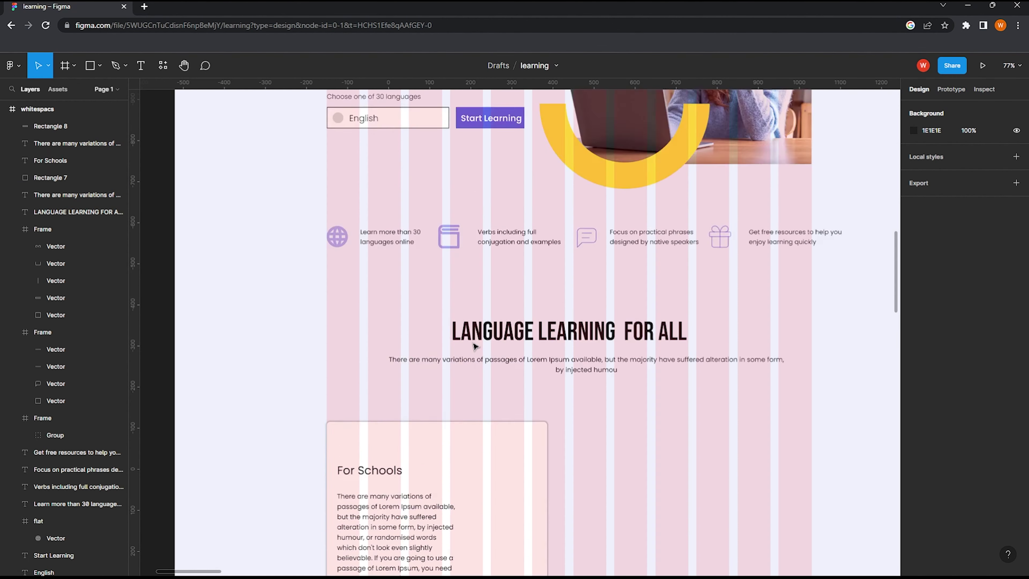
scroll(400, 297, down, 6)
Step: Cut the For Schools paragraph after "slightly" and delete the old purple button bar
click(453, 278)
double_click(447, 323)
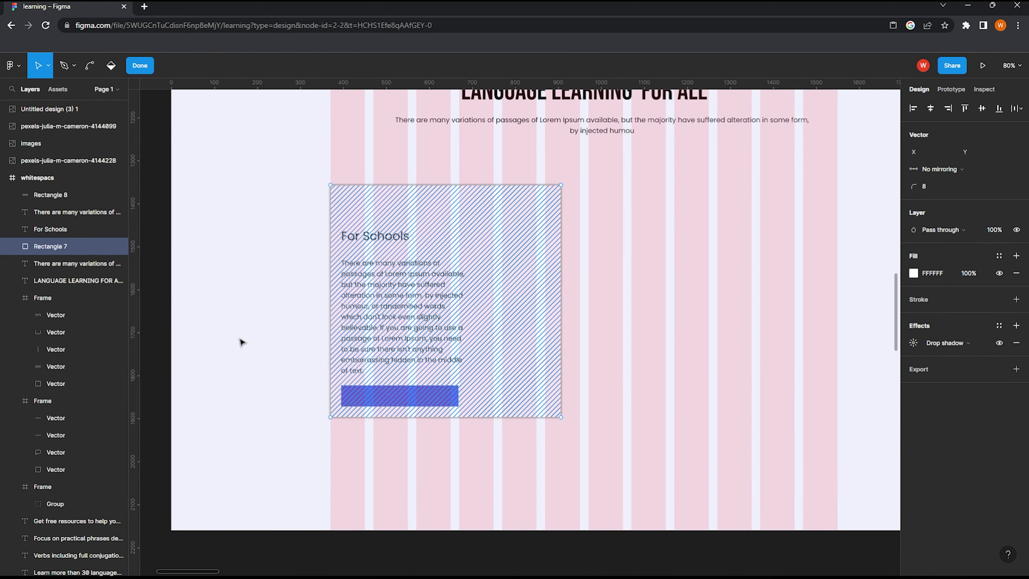
click(383, 343)
drag(444, 322, 464, 370)
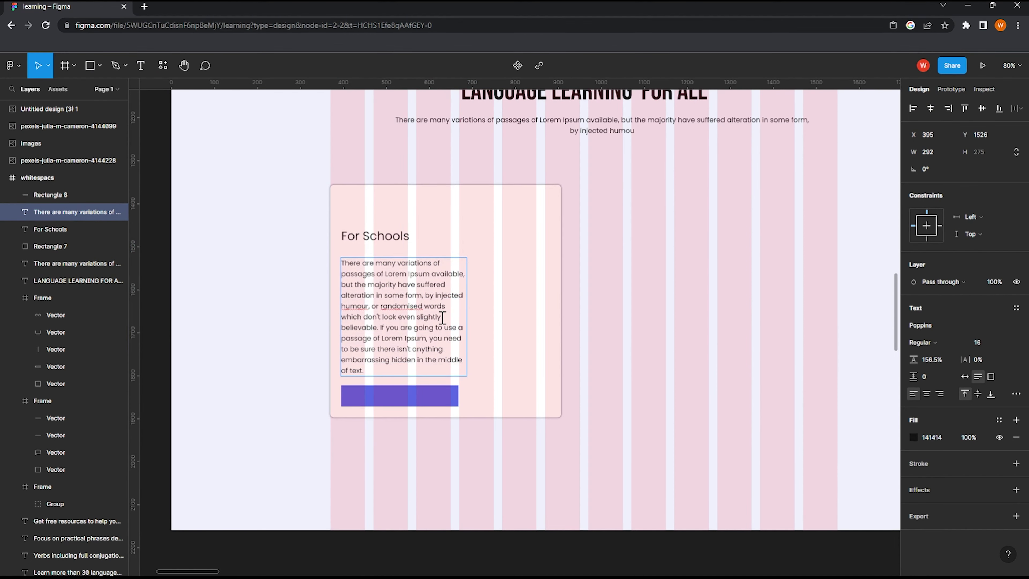
key(BackSpace)
key(Escape)
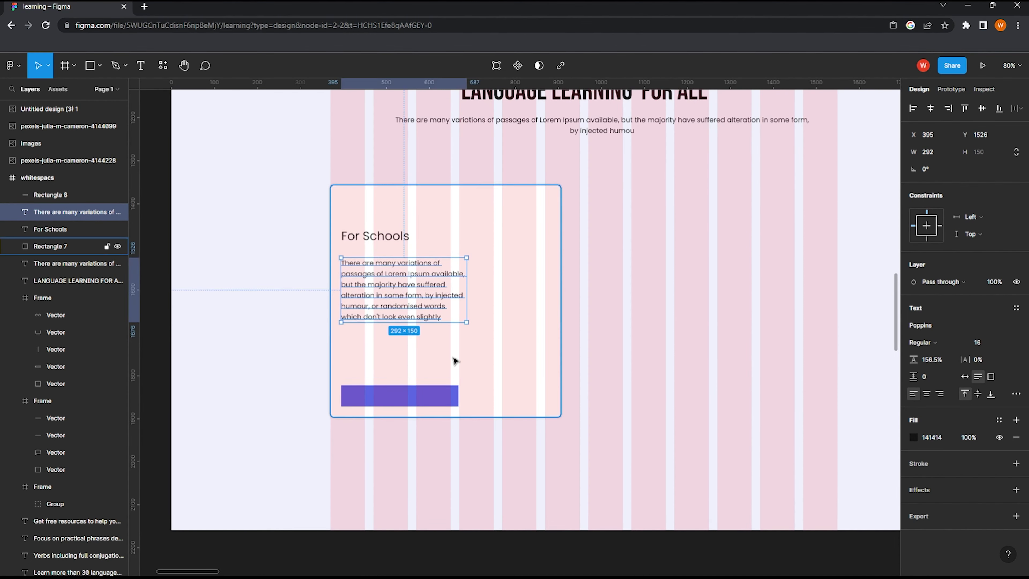
drag(418, 399, 411, 343)
key(Delete)
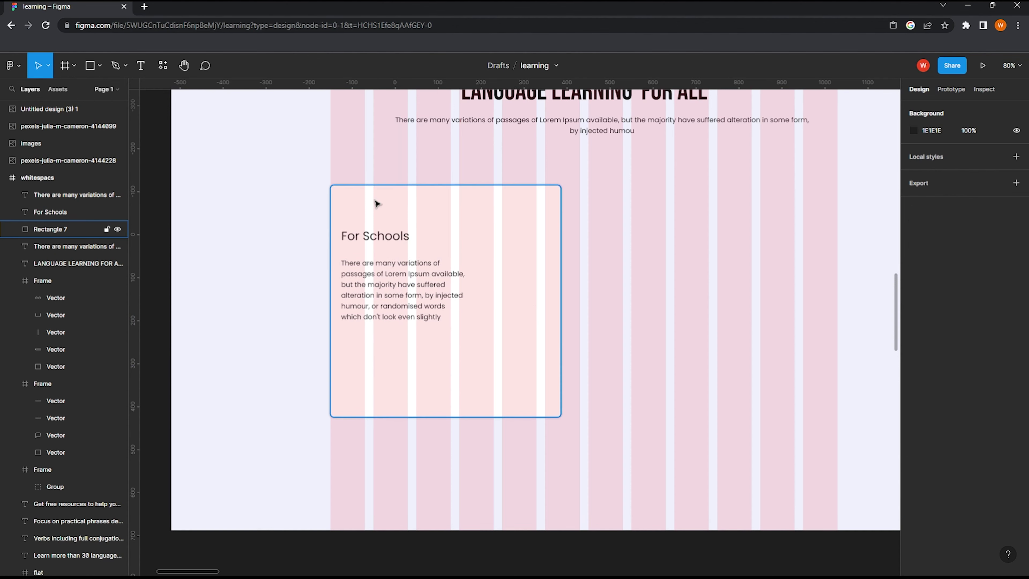
Step: Move the heading and paragraph about 47 px down, then draw a new bar with a 'Start Learning' label
click(381, 283)
shift+click(374, 236)
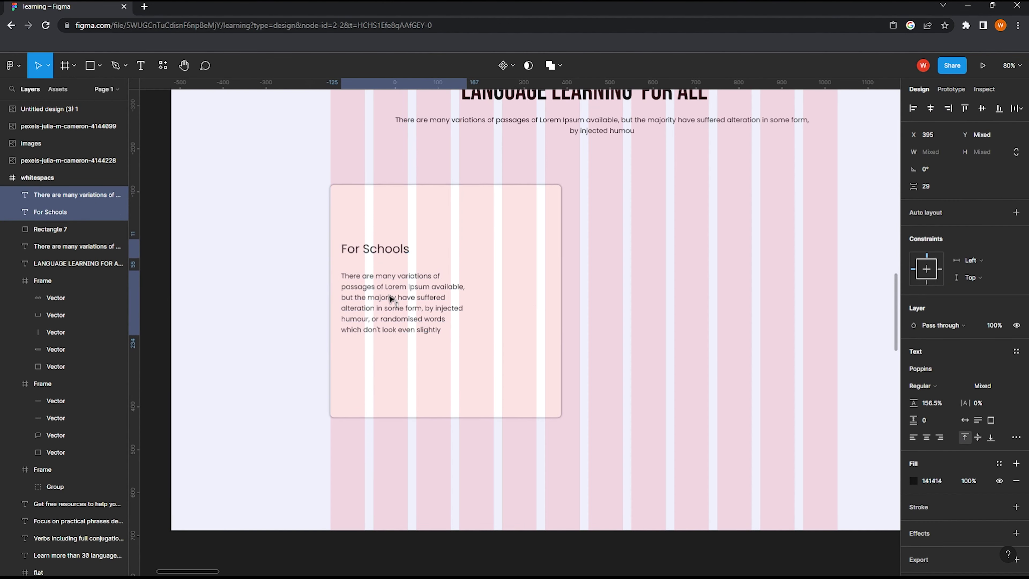
drag(392, 294, 392, 313)
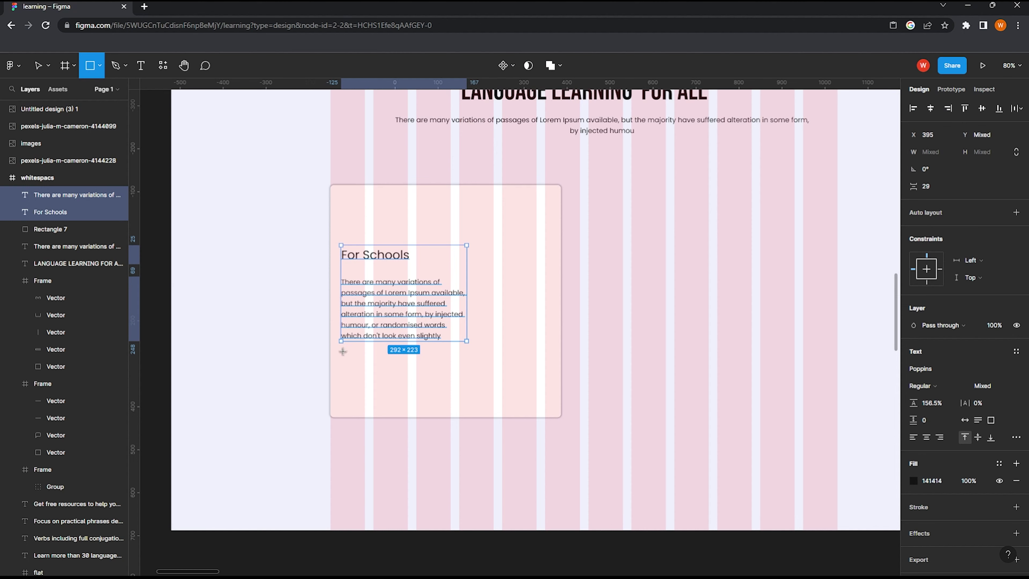
drag(343, 351, 459, 372)
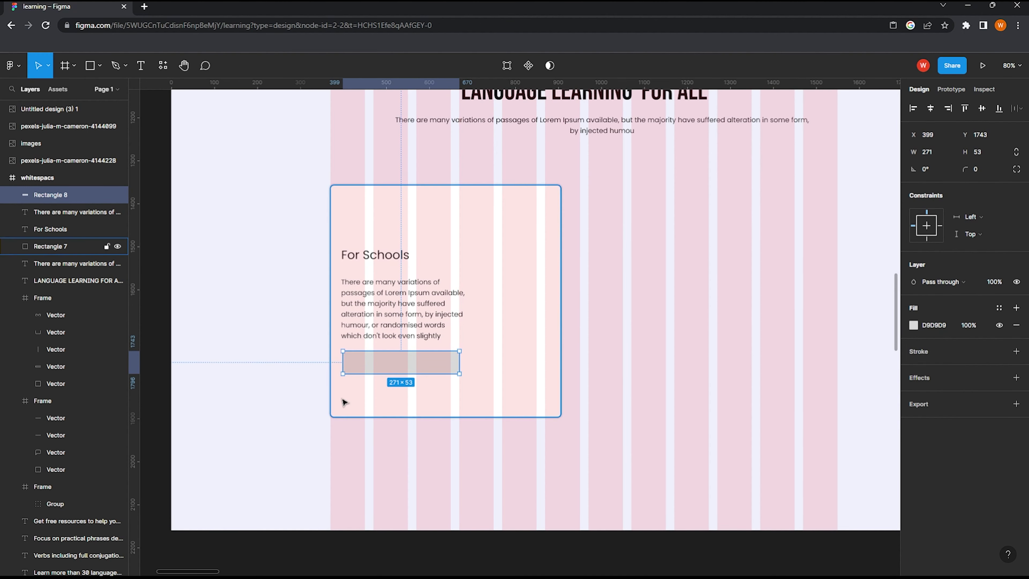
key(t)
click(359, 359)
text(Start Learning)
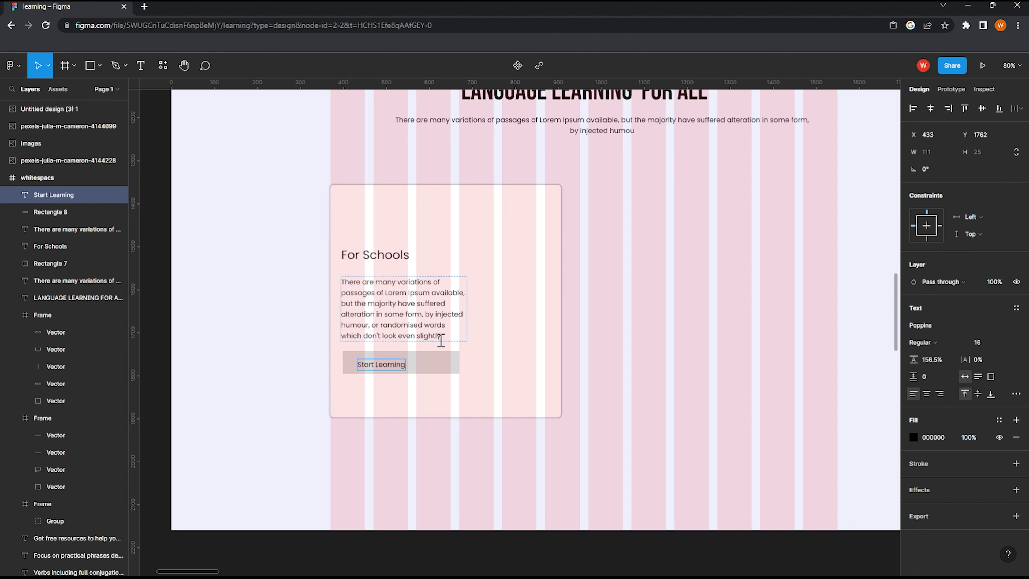
key(Escape)
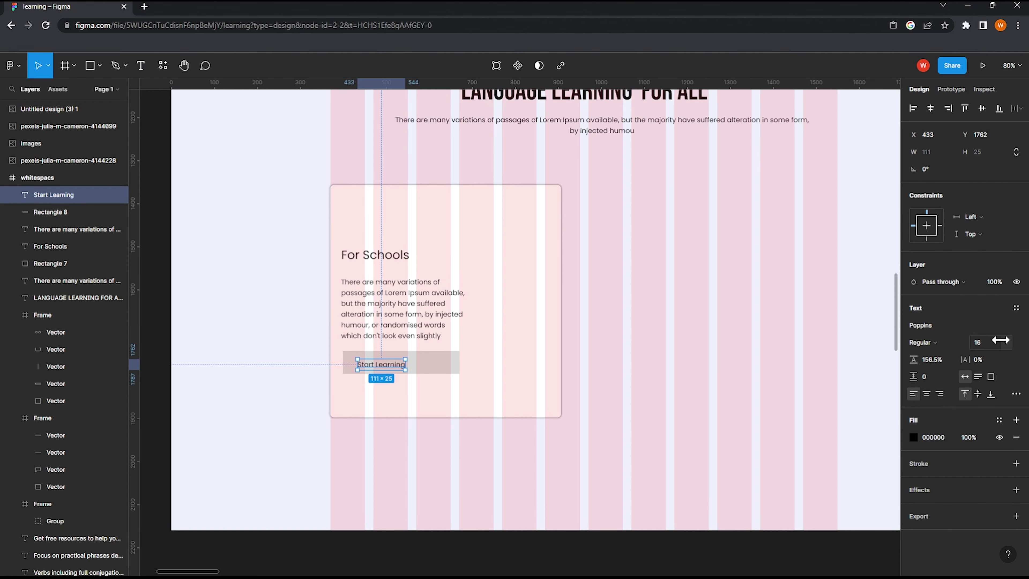
Step: Make the label size 32 white text on a purple bar, nudged into place
click(996, 342)
click(999, 387)
drag(427, 376, 420, 374)
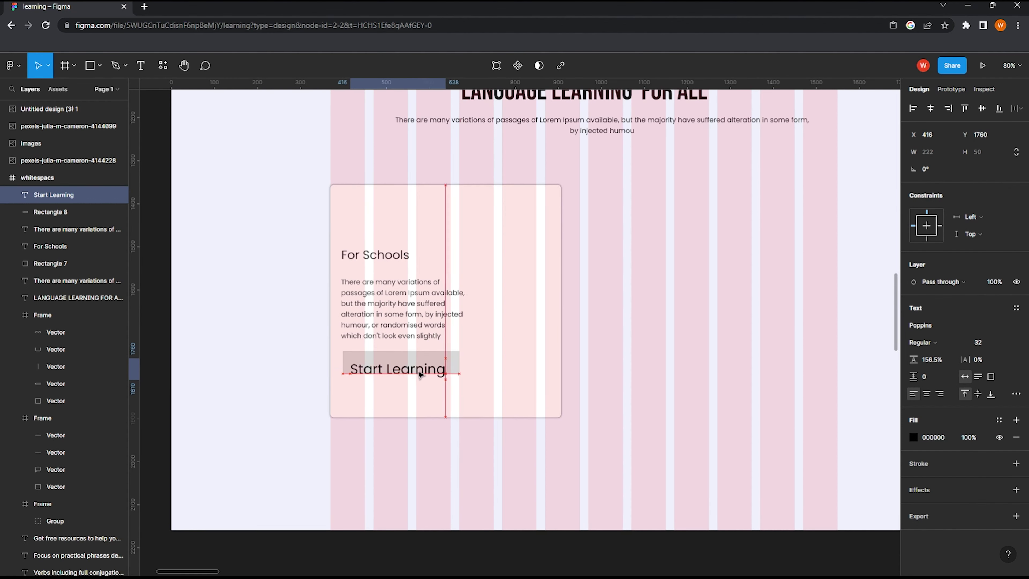
click(460, 364)
click(913, 387)
click(807, 520)
click(455, 366)
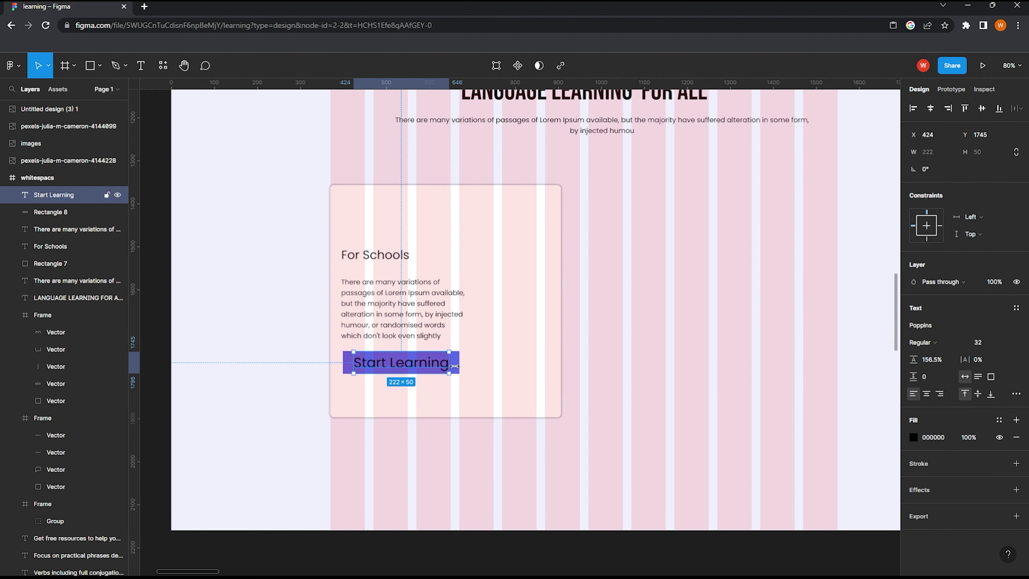
click(912, 436)
click(794, 523)
click(379, 372)
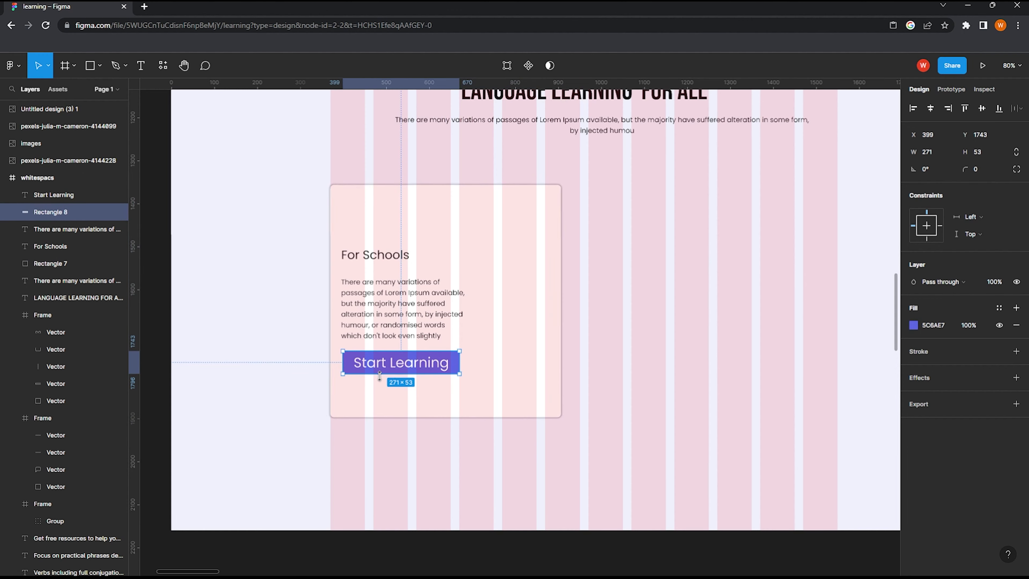
drag(410, 366, 416, 371)
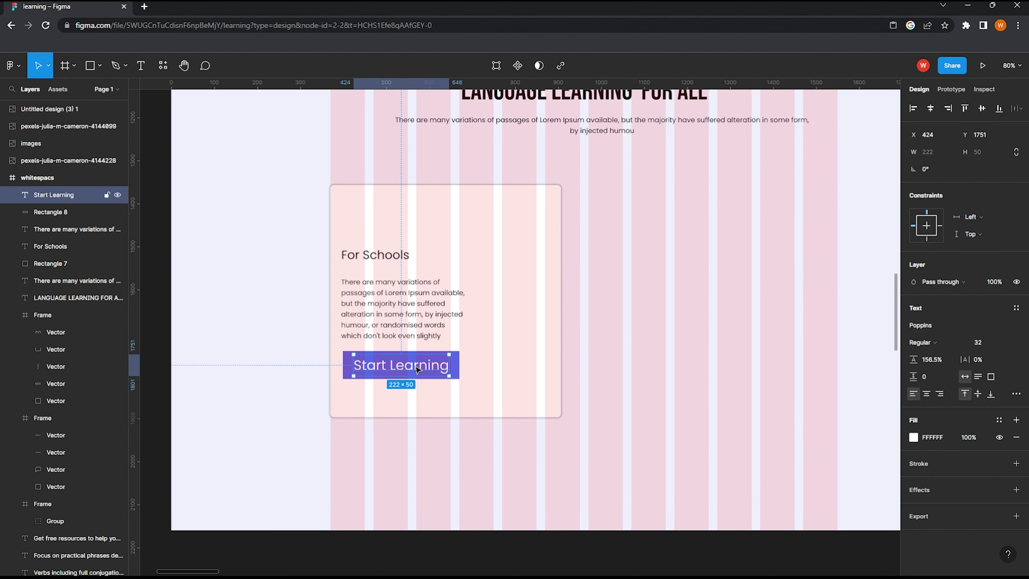
Step: Reduce the Start Learning text to 28 and shrink Rectangle 8 to fit it
click(513, 376)
scroll(430, 376, up, 2)
click(430, 373)
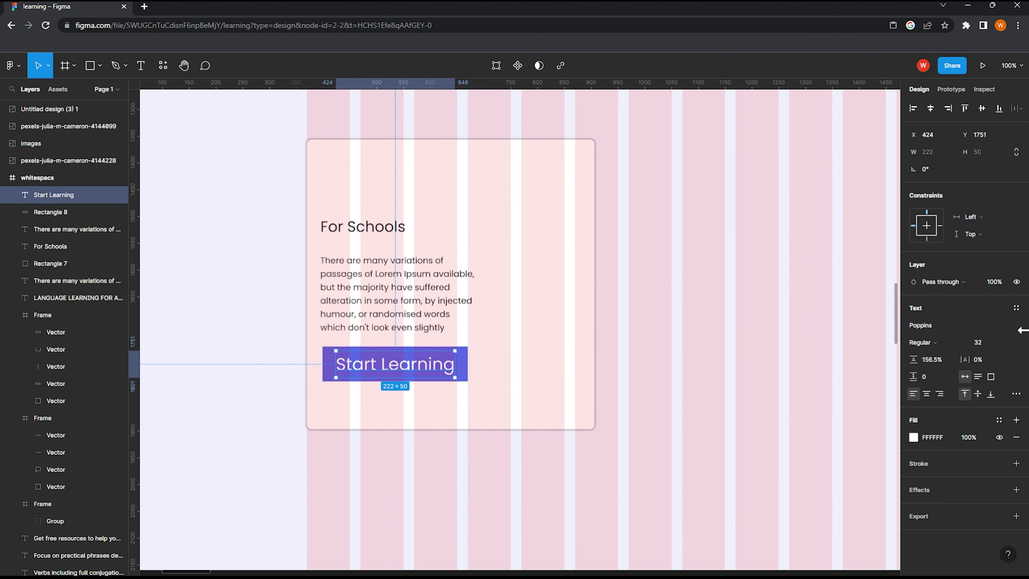
text(28)
key(Return)
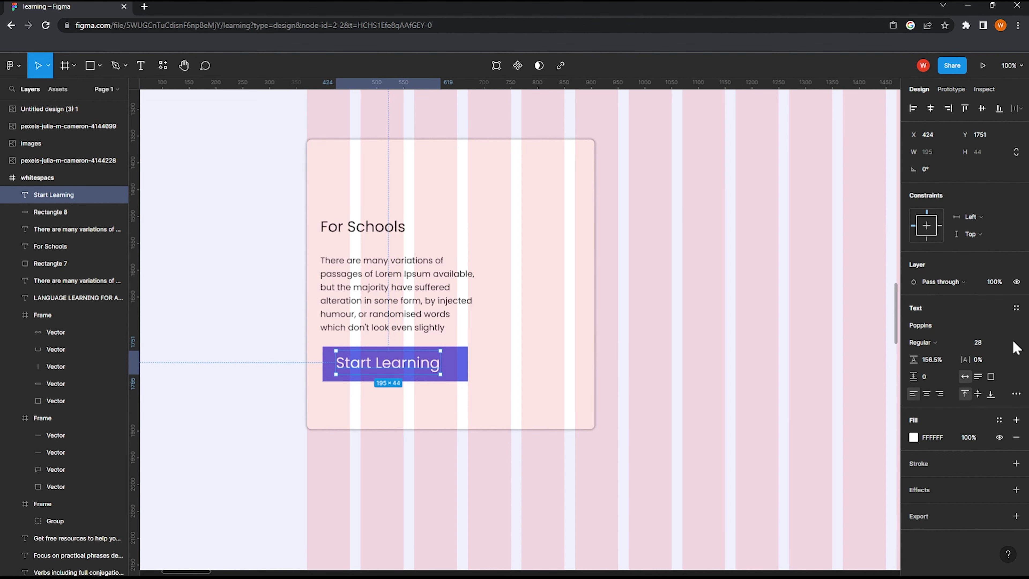
click(453, 373)
drag(468, 381, 454, 376)
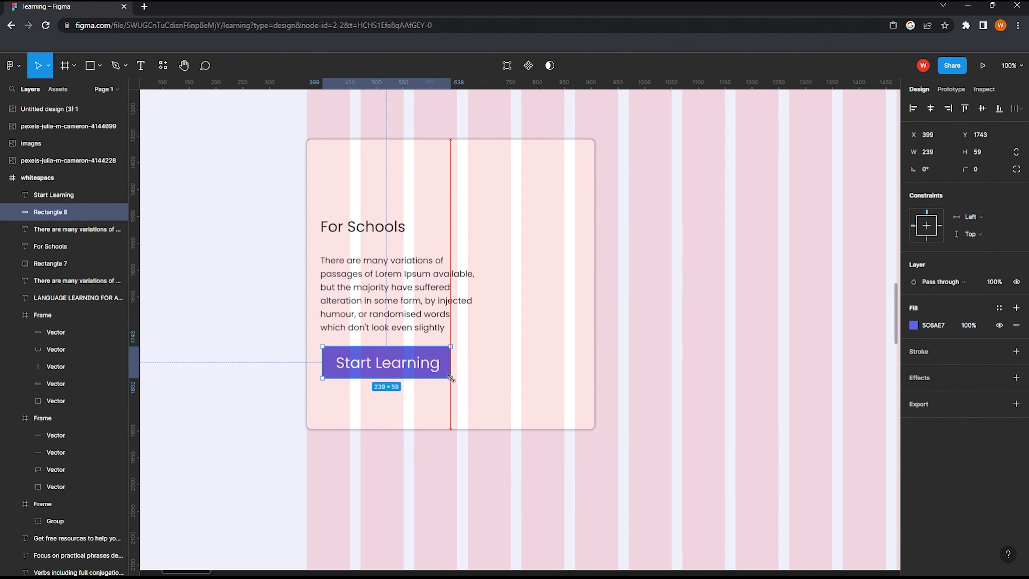
click(392, 364)
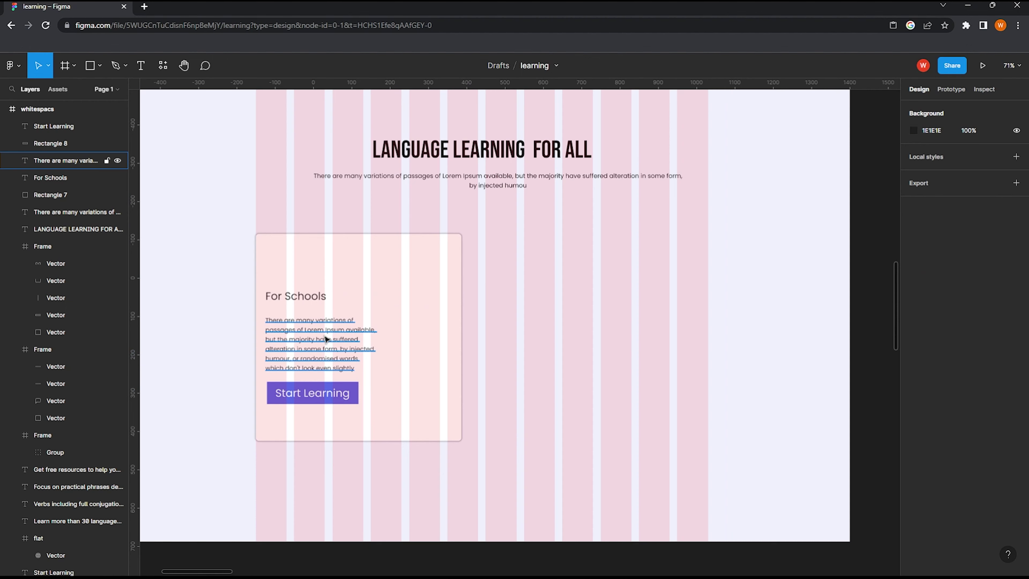
Step: Select the heading, paragraph and button and align their horizontal centres in the card
click(328, 340)
shift+click(291, 301)
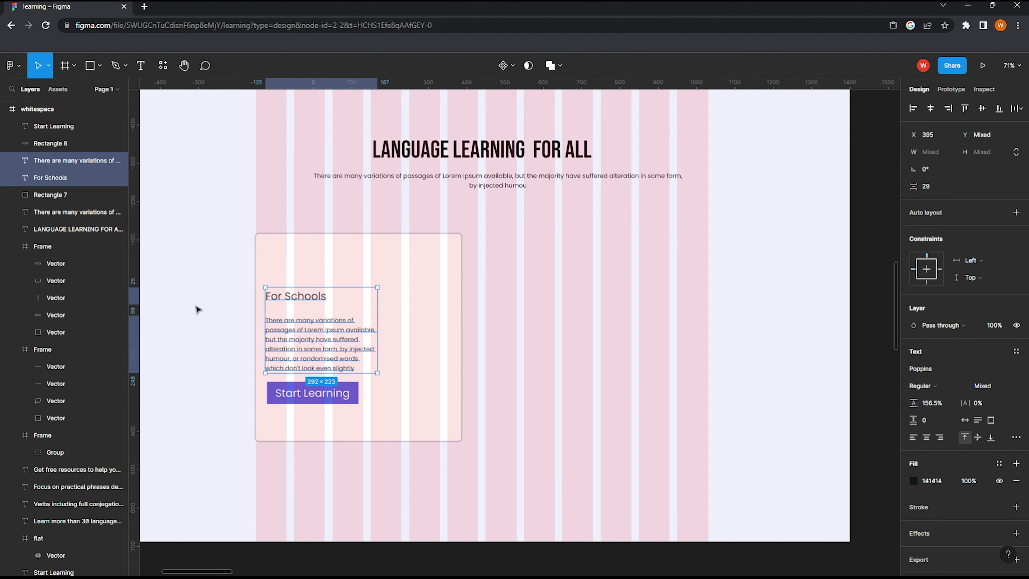
drag(193, 425, 352, 278)
drag(329, 343, 371, 334)
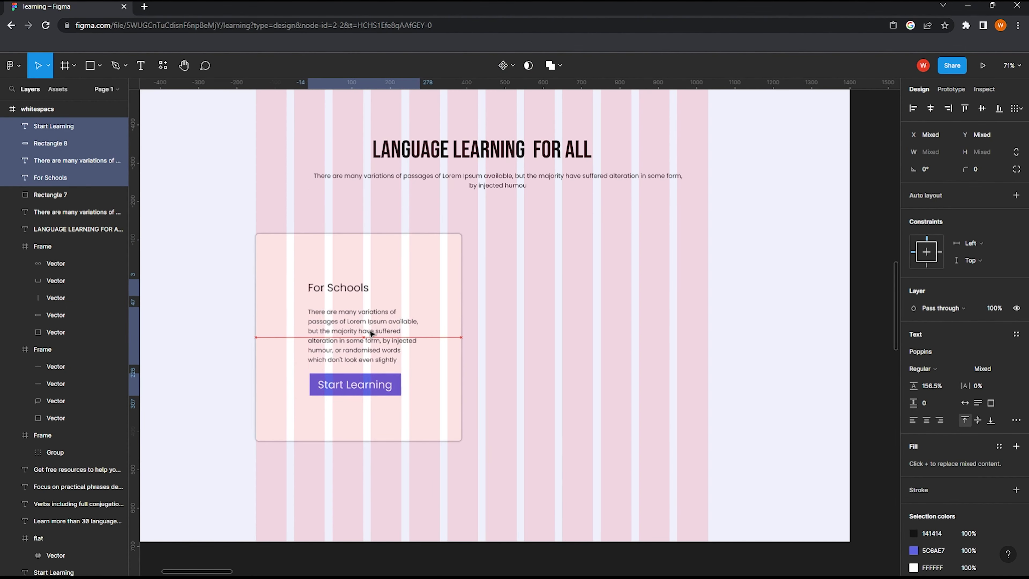
click(930, 109)
click(503, 336)
click(334, 337)
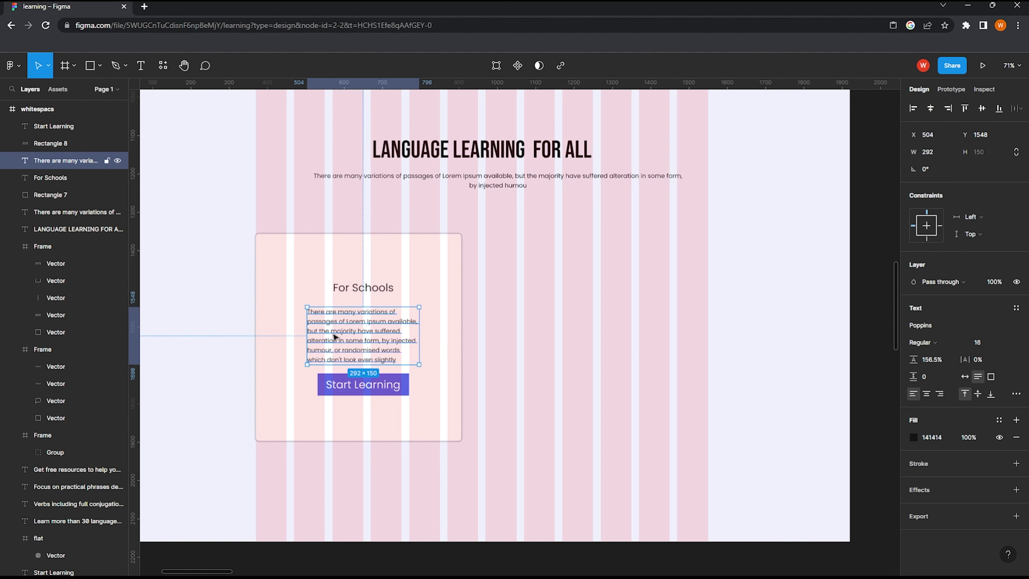
click(395, 413)
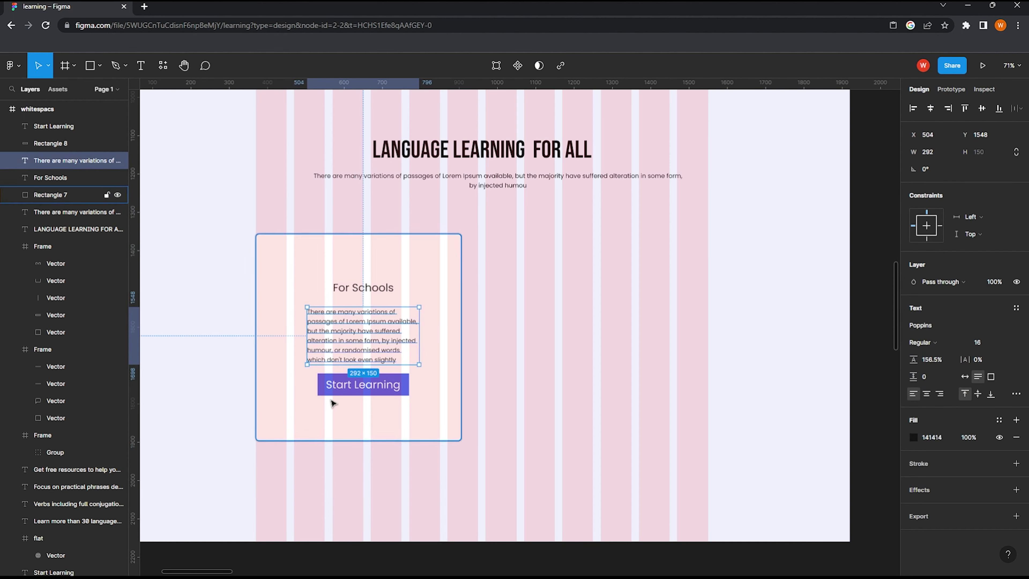
click(192, 369)
Step: Widen and centre the paragraph, lower the heading, reposition the button, and select the whole card
drag(376, 385, 377, 401)
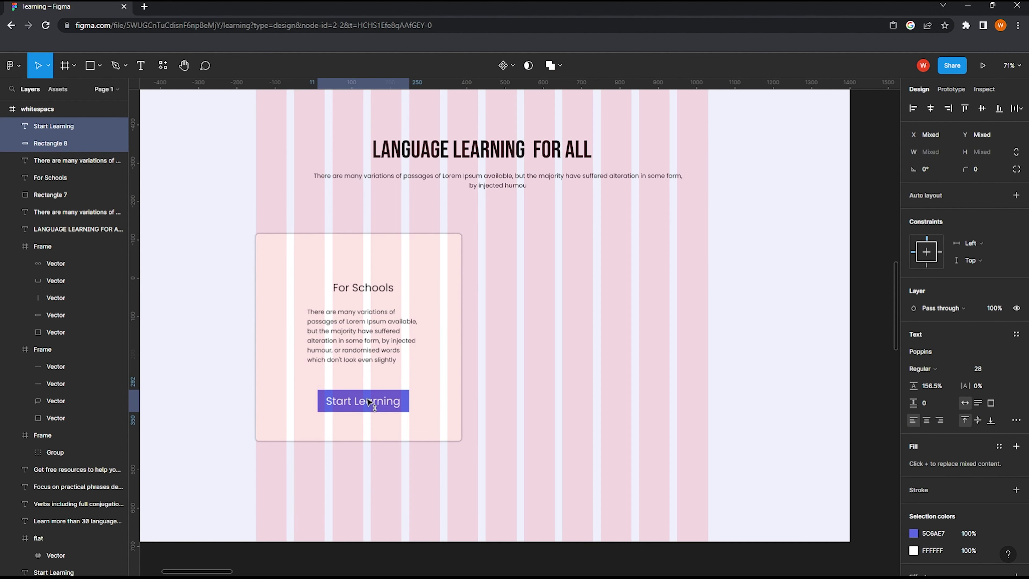
click(348, 340)
drag(419, 338, 466, 338)
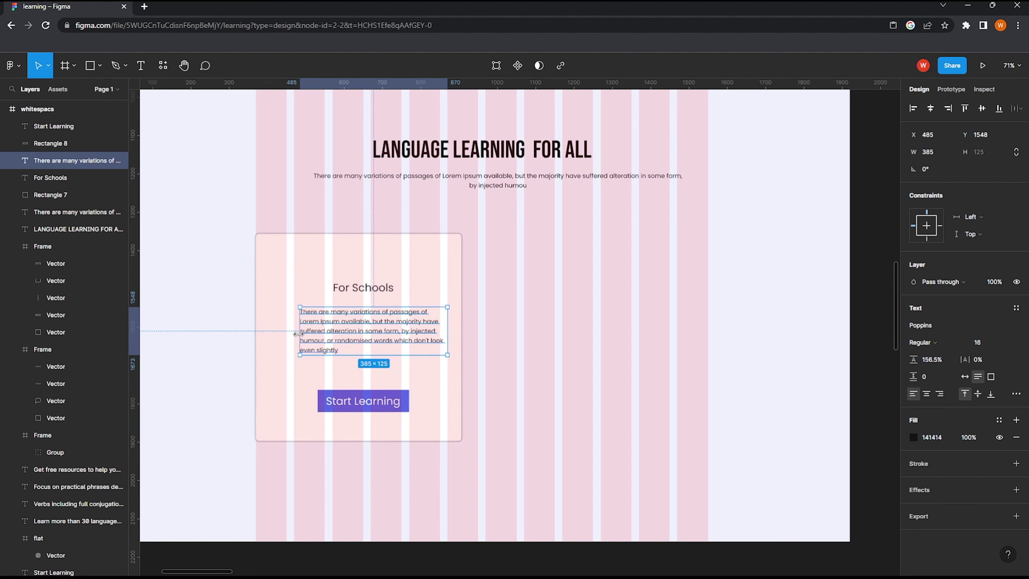
drag(396, 333, 375, 344)
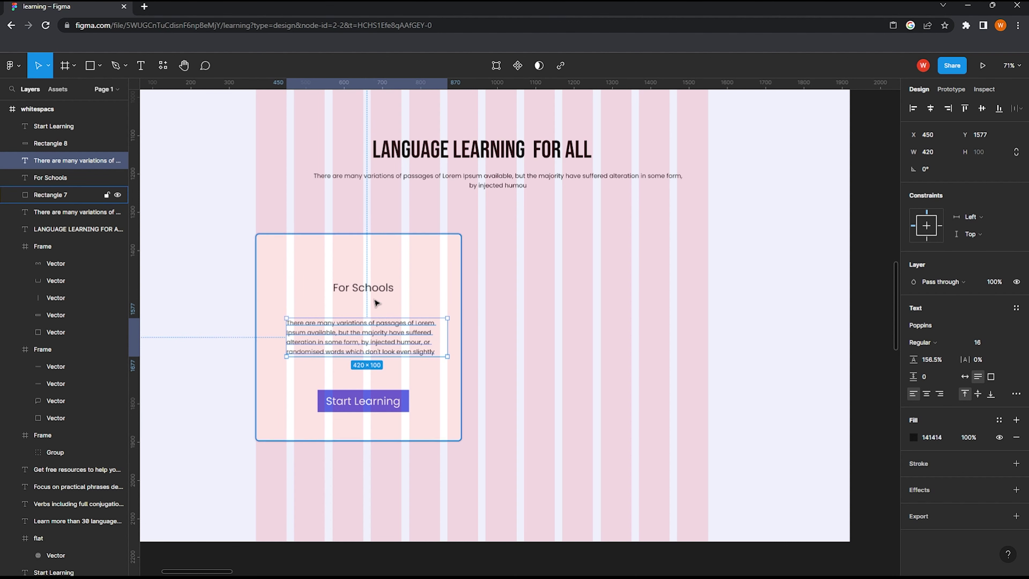
drag(362, 288, 363, 303)
click(364, 399)
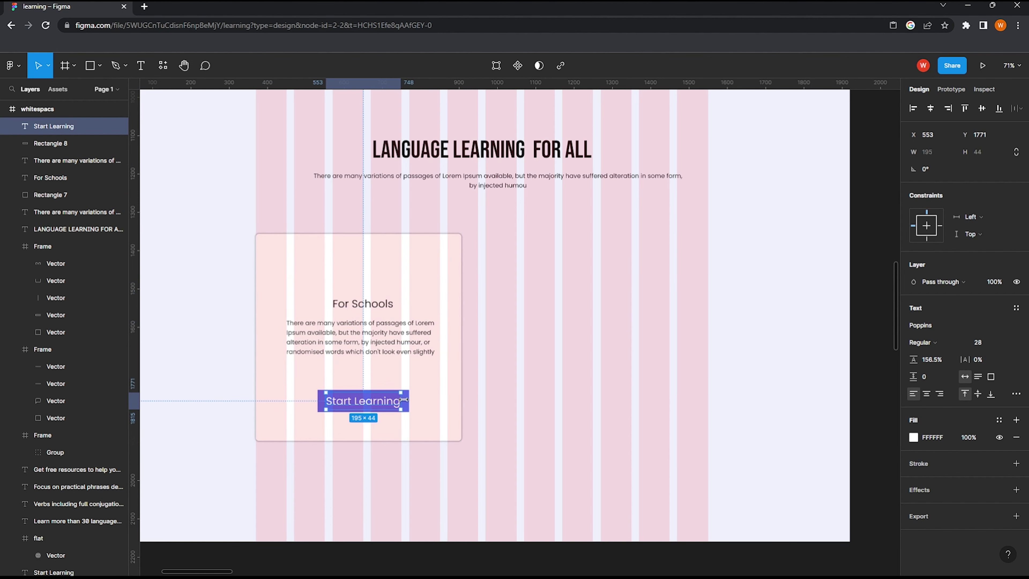
shift+click(404, 401)
drag(374, 403, 374, 383)
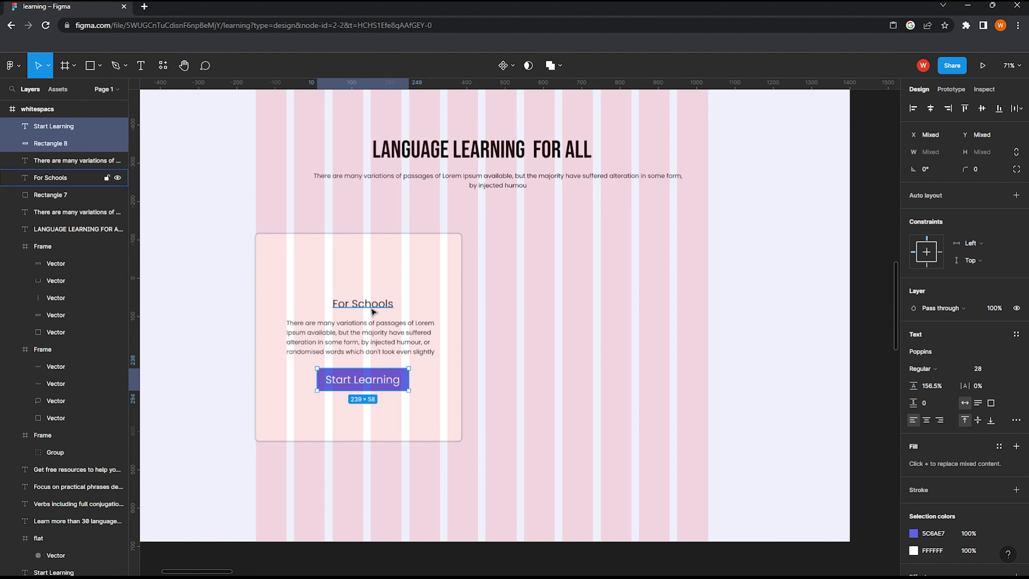
drag(193, 288, 420, 408)
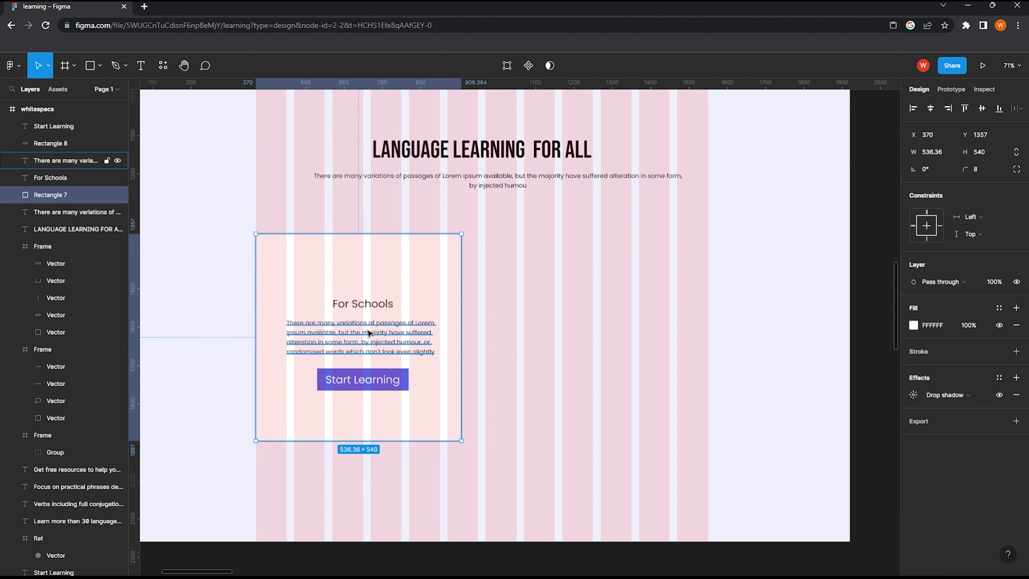
drag(199, 281, 426, 413)
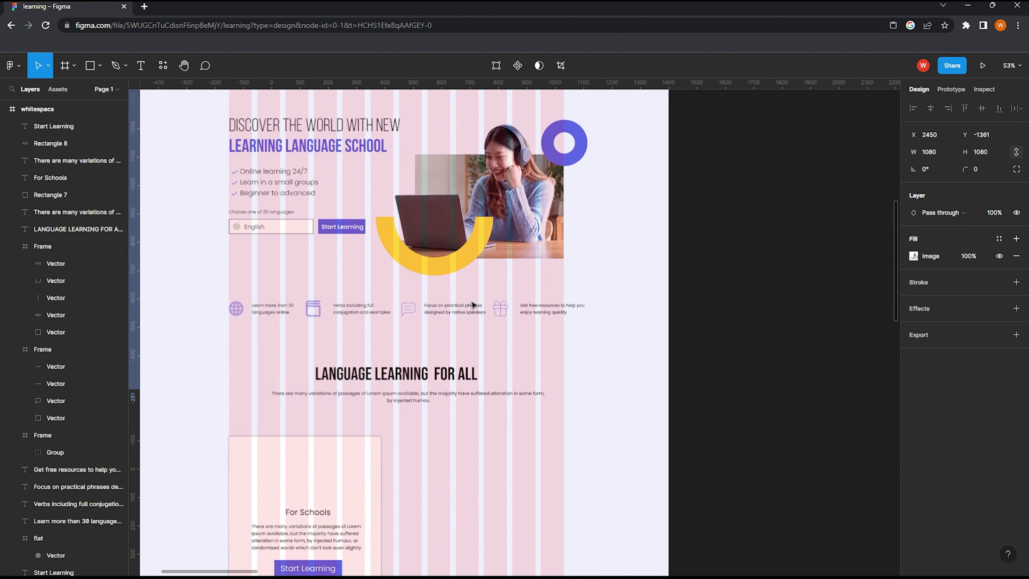
Step: Place the girl-at-laptop photo on the canvas and scale it to 381×381
scroll(473, 305, left, 4)
scroll(462, 244, down, 2)
scroll(650, 258, right, 5)
scroll(649, 258, down, 3)
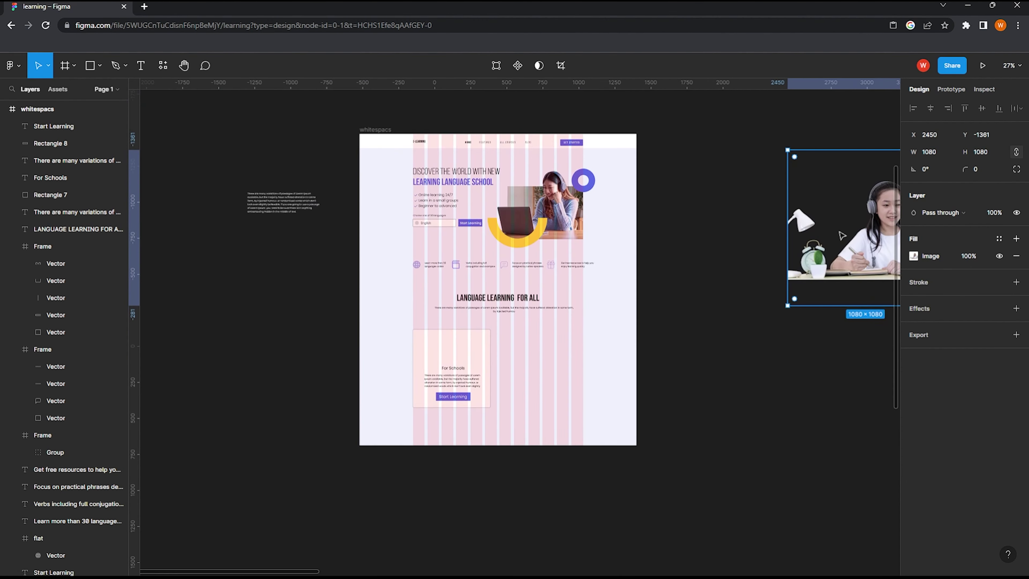
drag(853, 284, 465, 352)
scroll(464, 352, up, 3)
scroll(486, 365, up, 2)
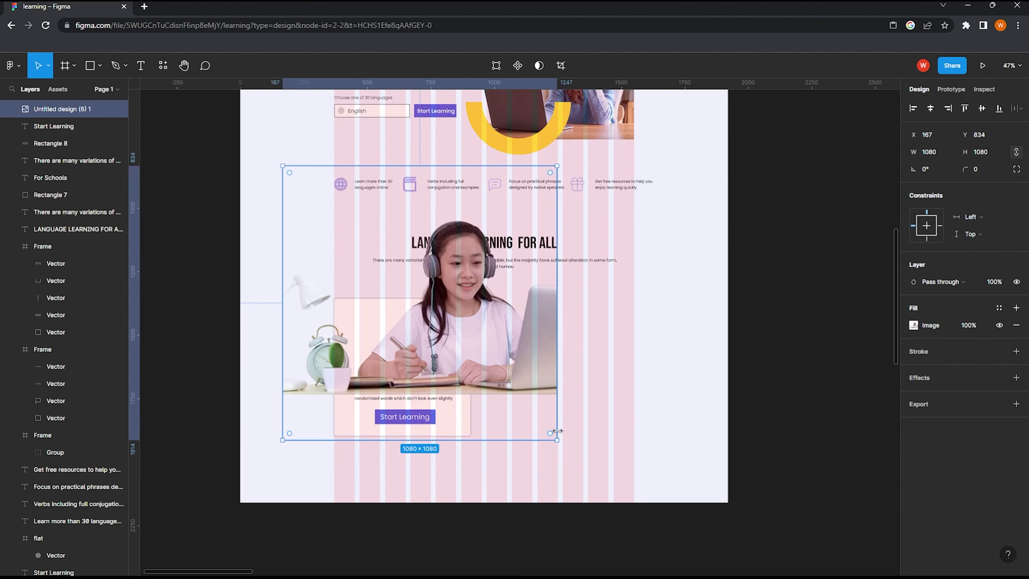
mouse_move(555, 433)
mouse_down()
mouse_move(377, 249)
mouse_move(416, 395)
mouse_up()
Step: Enlarge the photo to the card's 536 px width over its top, then lower the card slightly
scroll(377, 249, up, 3)
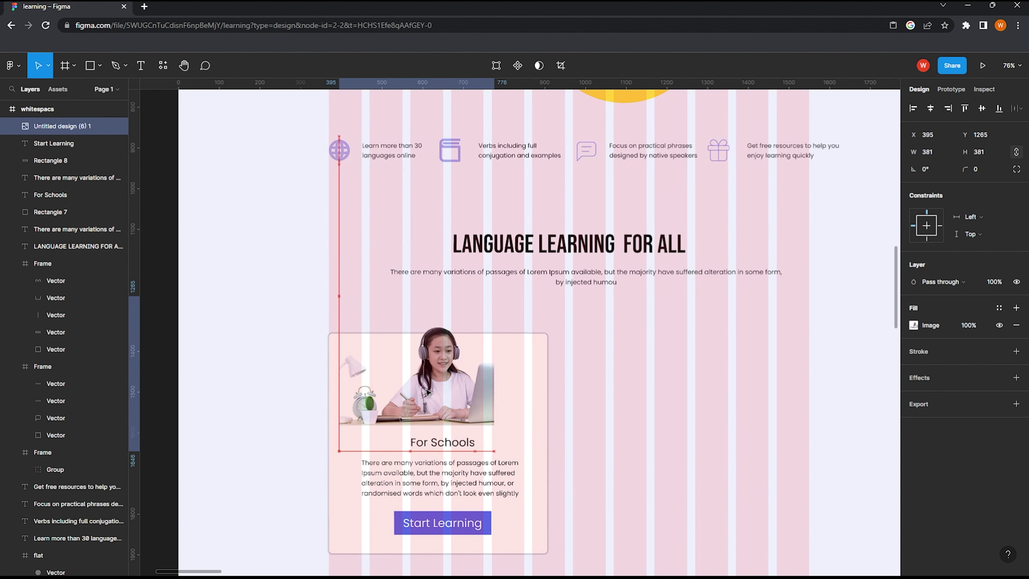
drag(482, 379, 545, 365)
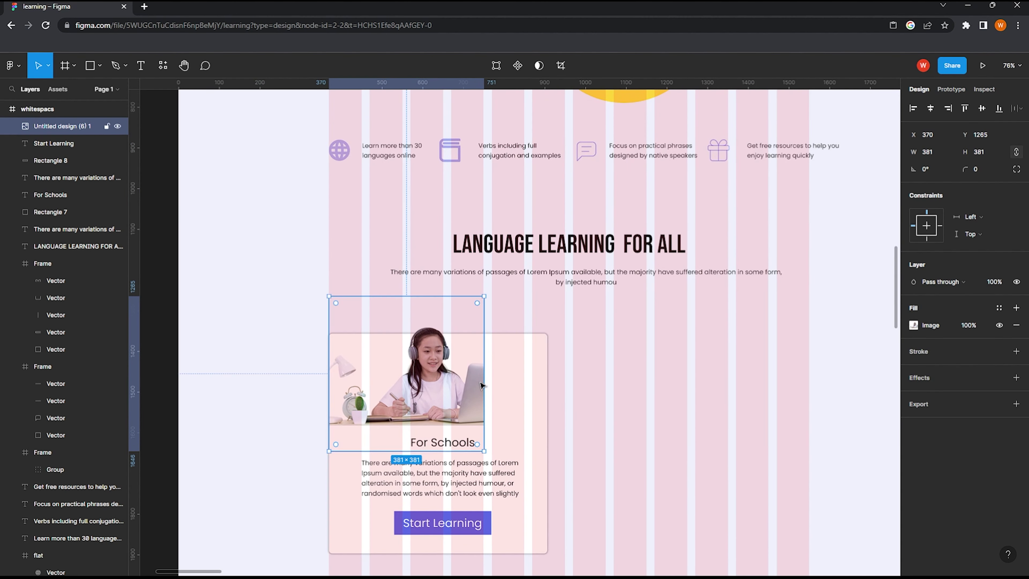
drag(479, 406, 479, 387)
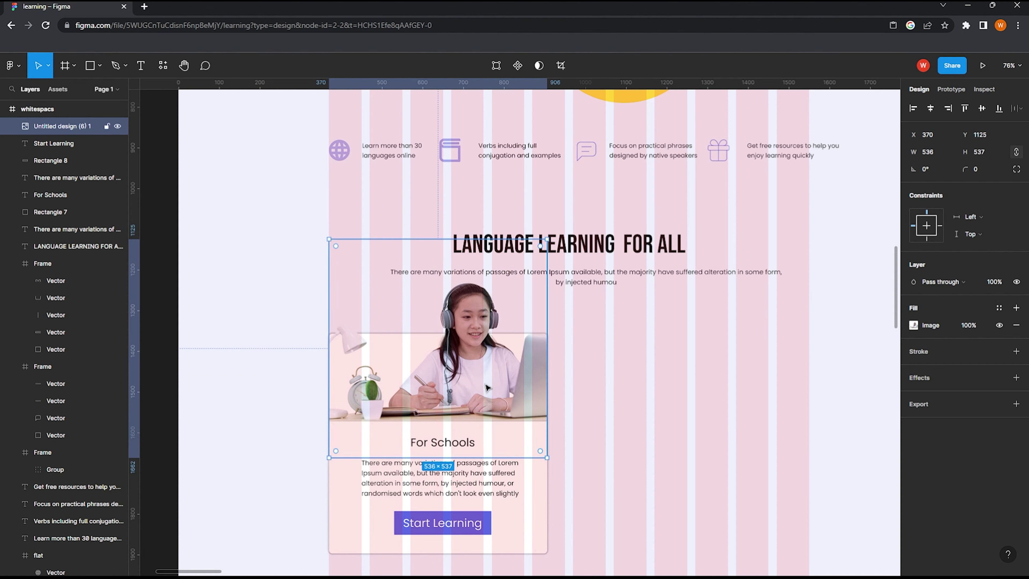
key(Escape)
scroll(519, 342, down, 3)
mouse_move(517, 454)
mouse_down()
mouse_move(490, 377)
mouse_move(491, 393)
mouse_up()
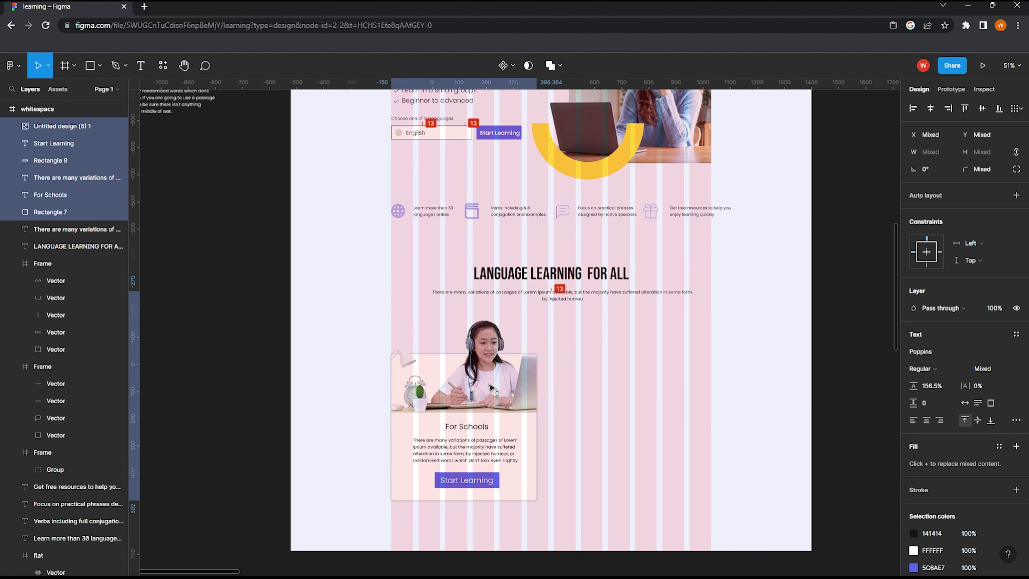
Step: Duplicate the whole For Schools card and place the copy to its right
key(Escape)
scroll(381, 315, down, 2)
scroll(381, 316, right, 5)
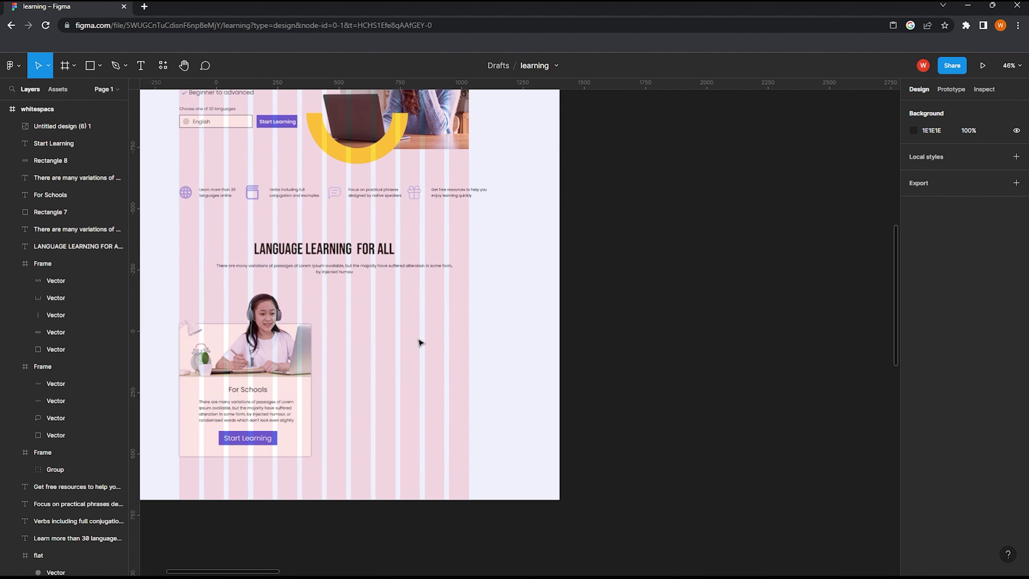
scroll(418, 342, down, 2)
drag(381, 432, 200, 223)
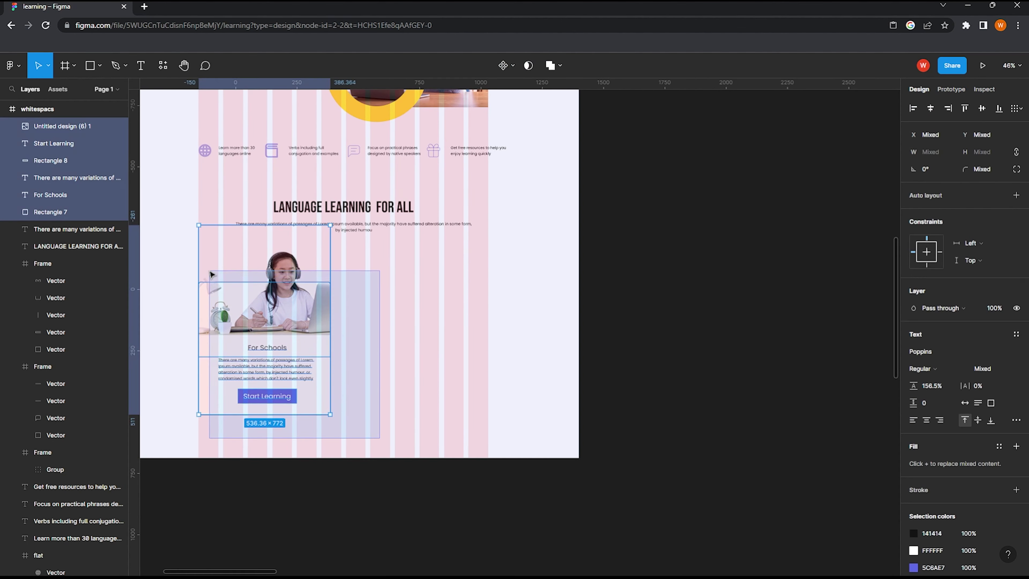
drag(245, 311, 403, 312)
Step: Make both For Schools headings bold
click(207, 349)
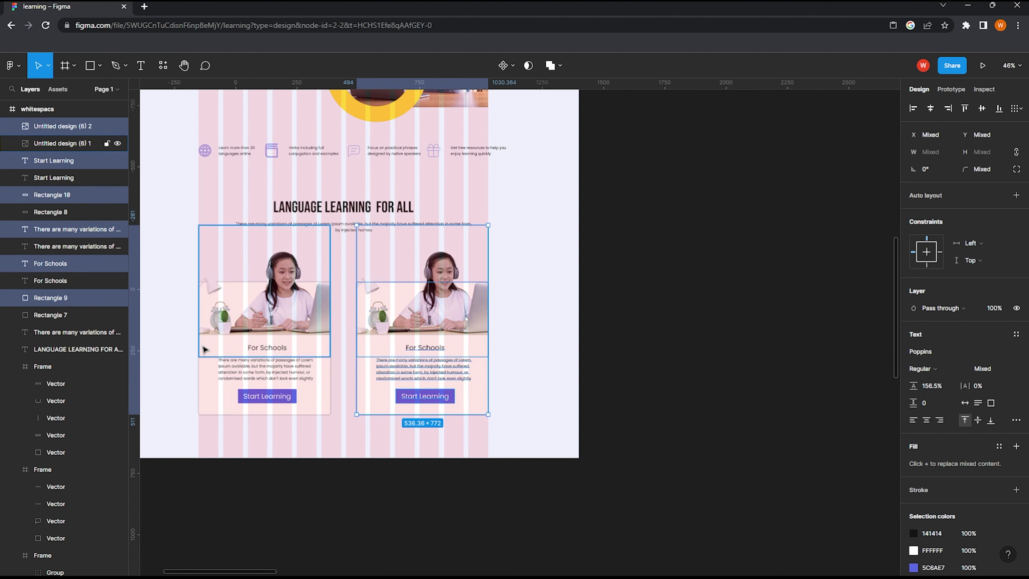
ctrl+scroll(206, 351, up, 5)
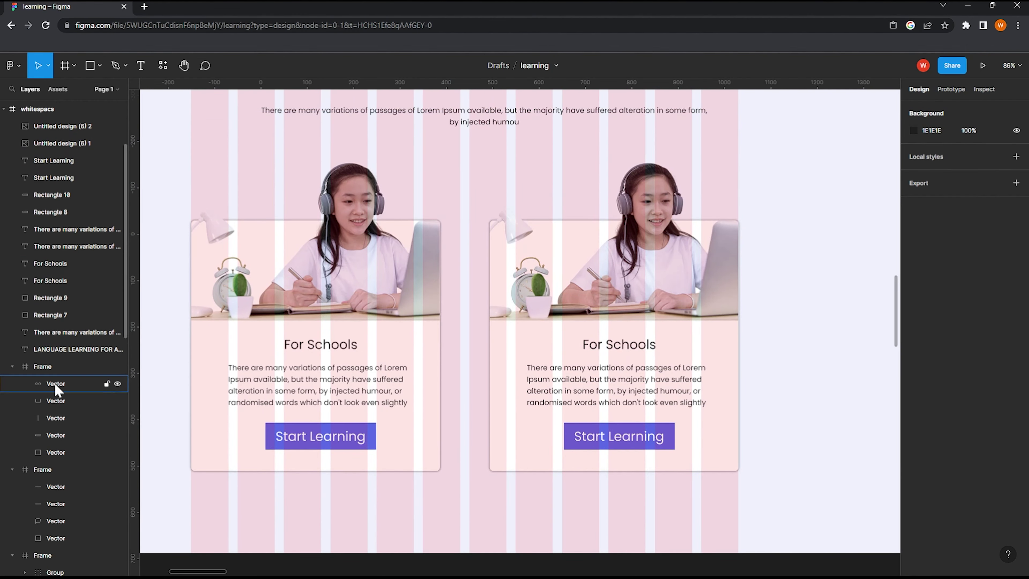
click(50, 281)
click(920, 343)
click(931, 383)
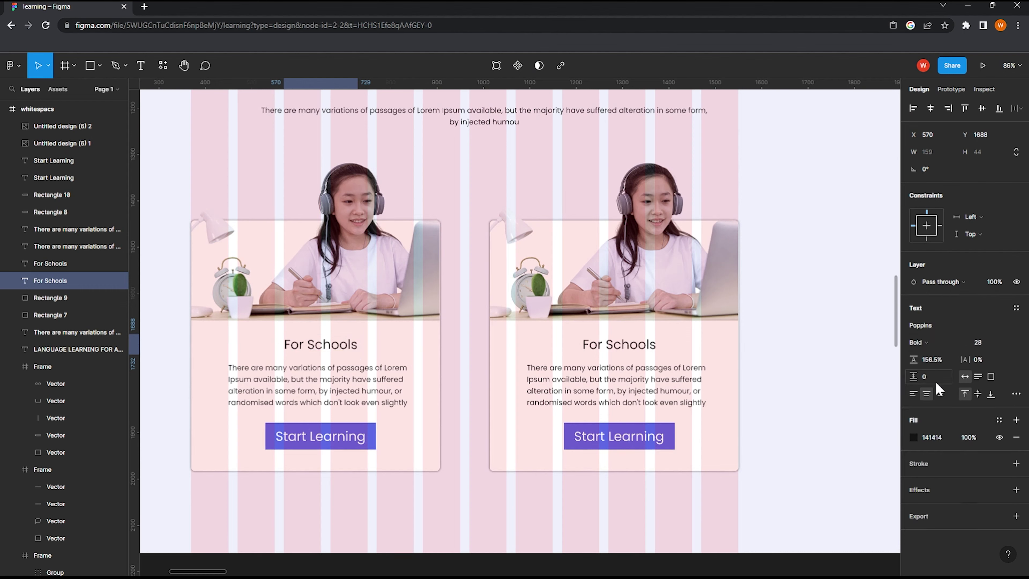
click(50, 263)
click(921, 342)
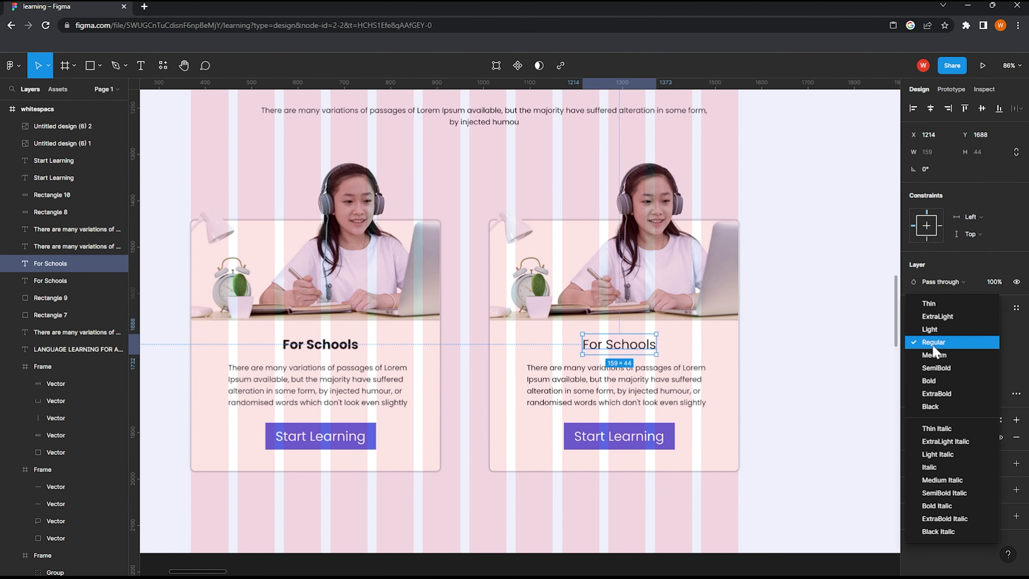
click(931, 382)
key(Escape)
Step: Remove the photo from the right-hand card
click(603, 344)
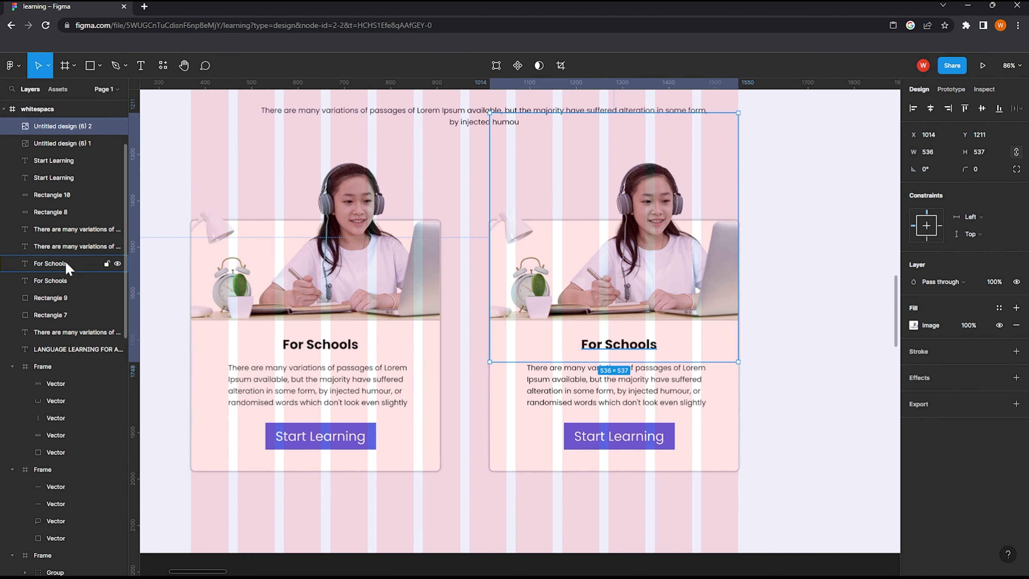
double_click(616, 346)
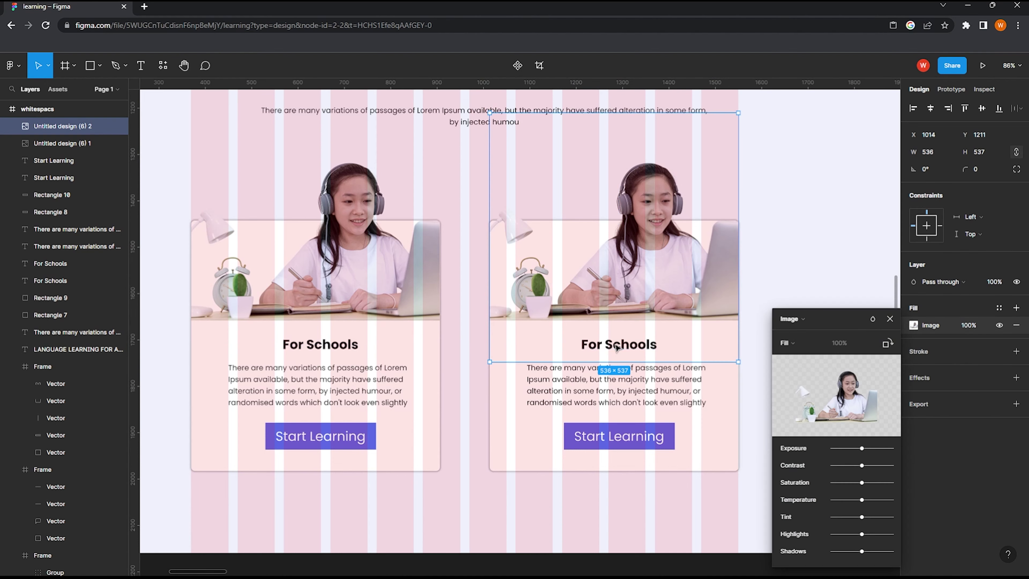
click(887, 319)
key(Delete)
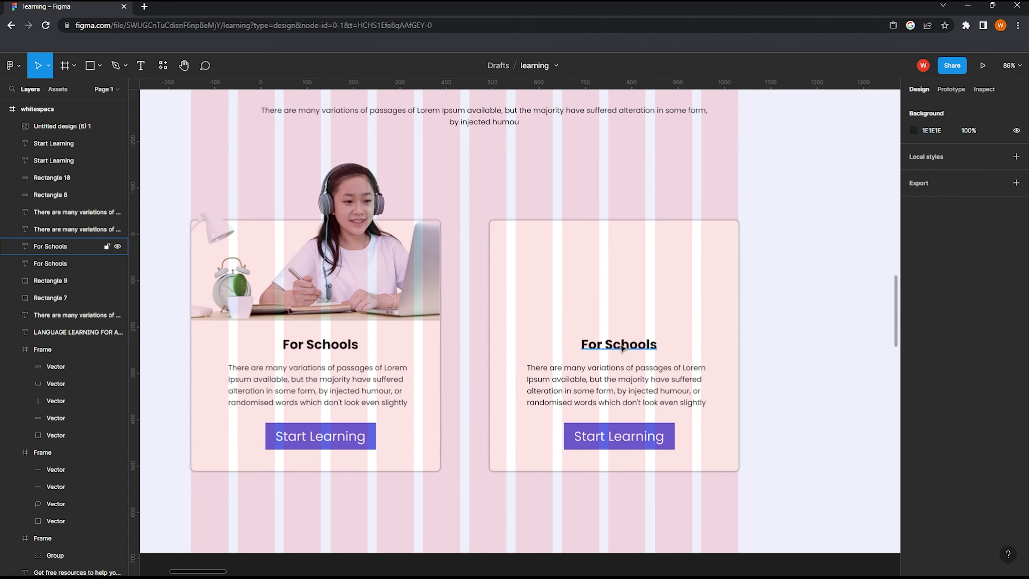
Step: Set both card titles to SemiBold and start retyping the right one as 'For Individuals'
click(622, 348)
scroll(673, 333, down, 1)
shift+click(49, 264)
click(918, 385)
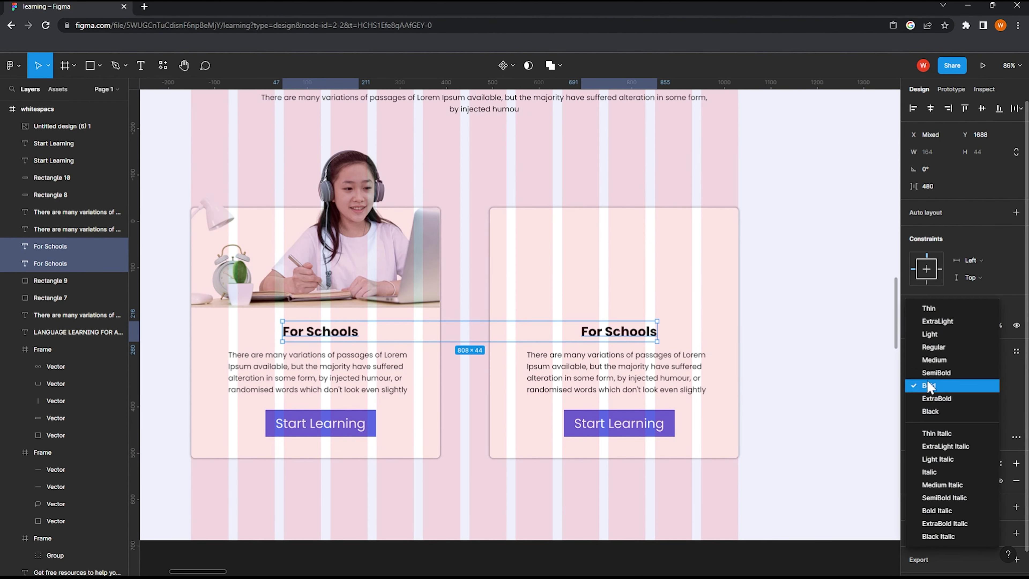
click(810, 344)
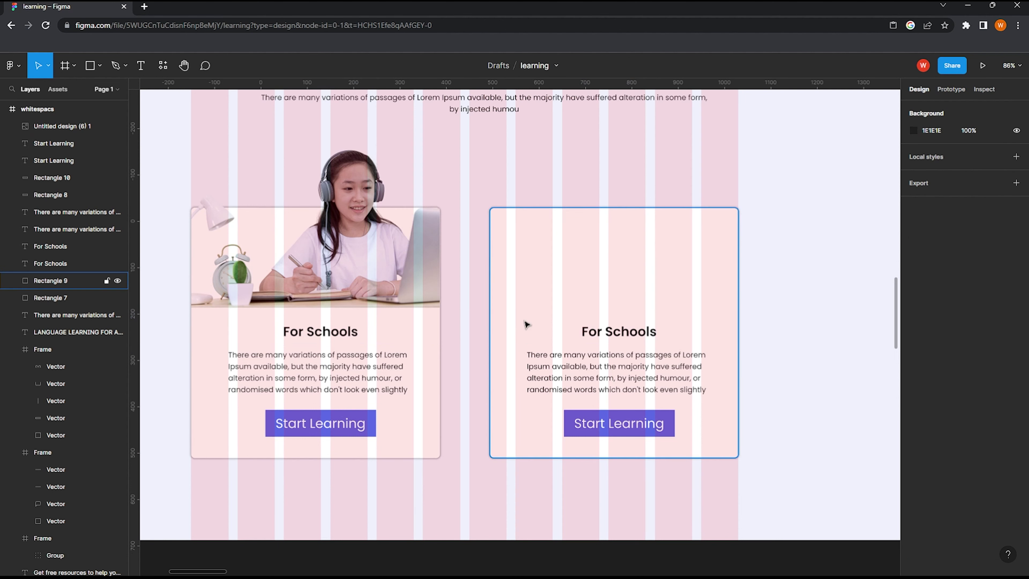
double_click(658, 331)
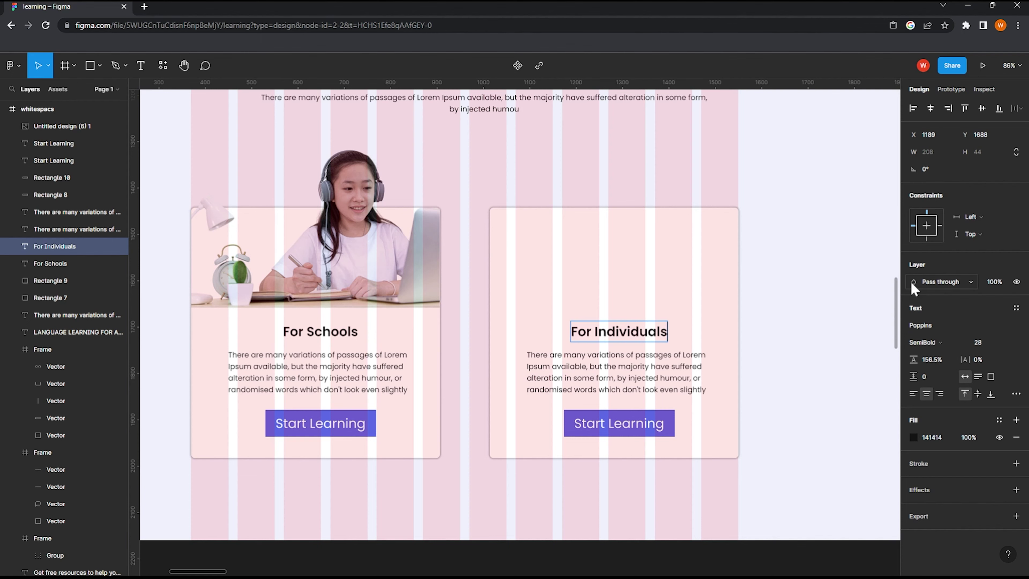
Step: Drop the girl-with-tablet photo into the design and scale it to 454×454
scroll(790, 312, down, 2)
scroll(764, 322, down, 2)
scroll(783, 319, down, 2)
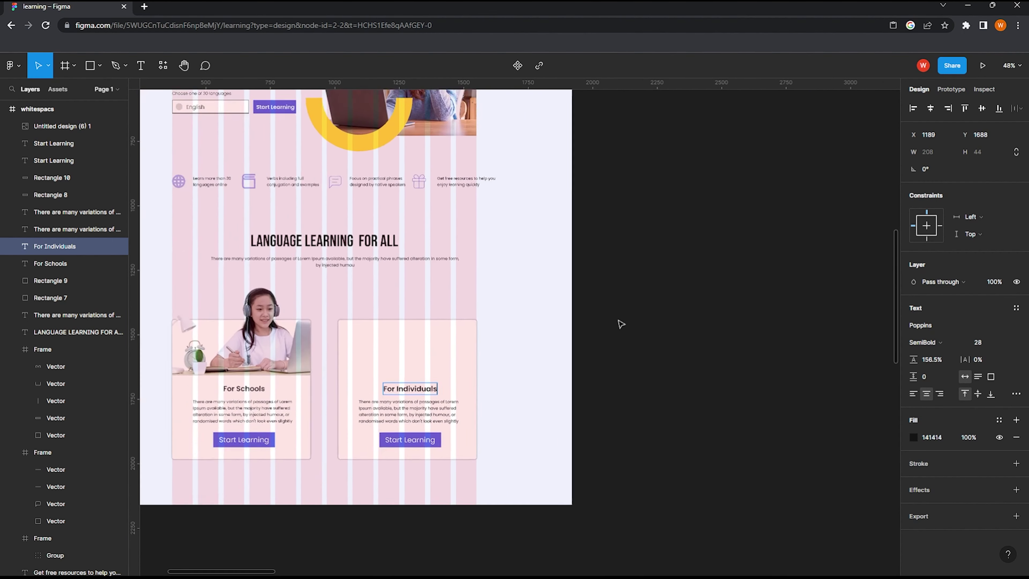
scroll(621, 323, down, 2)
scroll(719, 292, down, 2)
drag(775, 228, 280, 390)
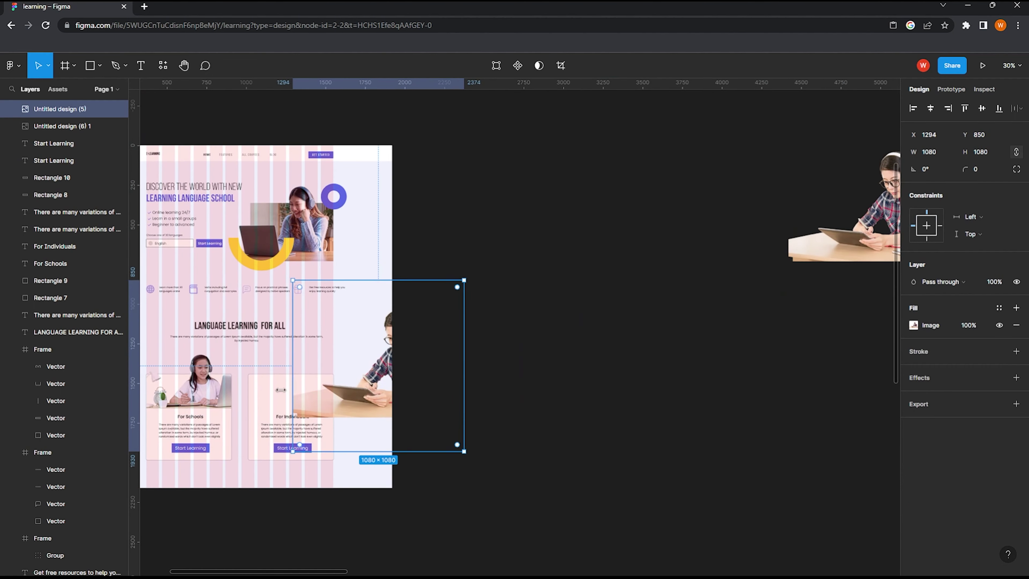
scroll(280, 389, up, 2)
scroll(446, 364, up, 2)
drag(750, 398, 591, 370)
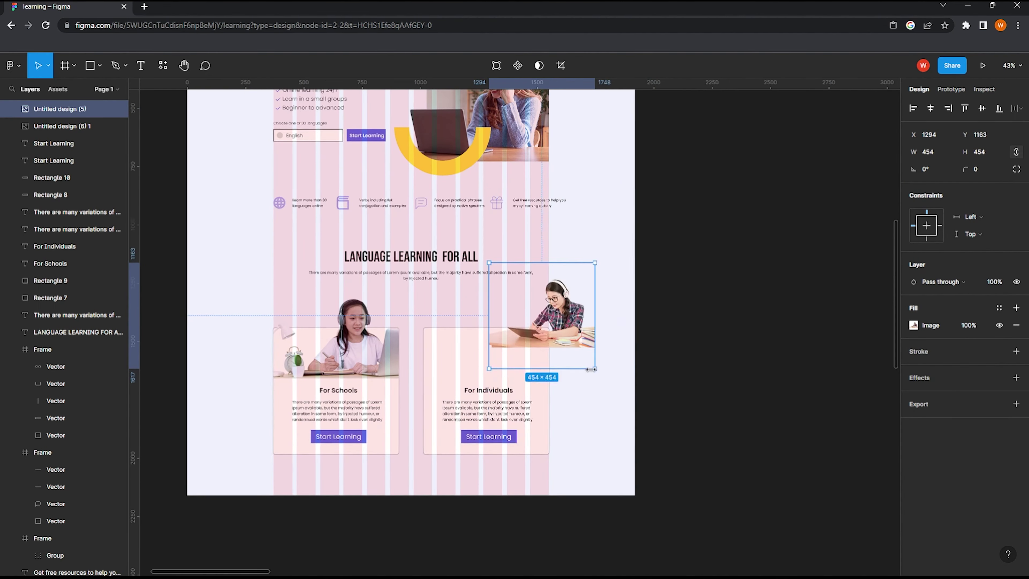
Step: Fit the tablet photo across the top of the For Individuals card, then select the page frame
scroll(591, 369, up, 3)
mouse_move(526, 312)
mouse_down()
mouse_move(486, 356)
mouse_move(442, 375)
mouse_move(592, 340)
mouse_up()
scroll(484, 367, up, 1)
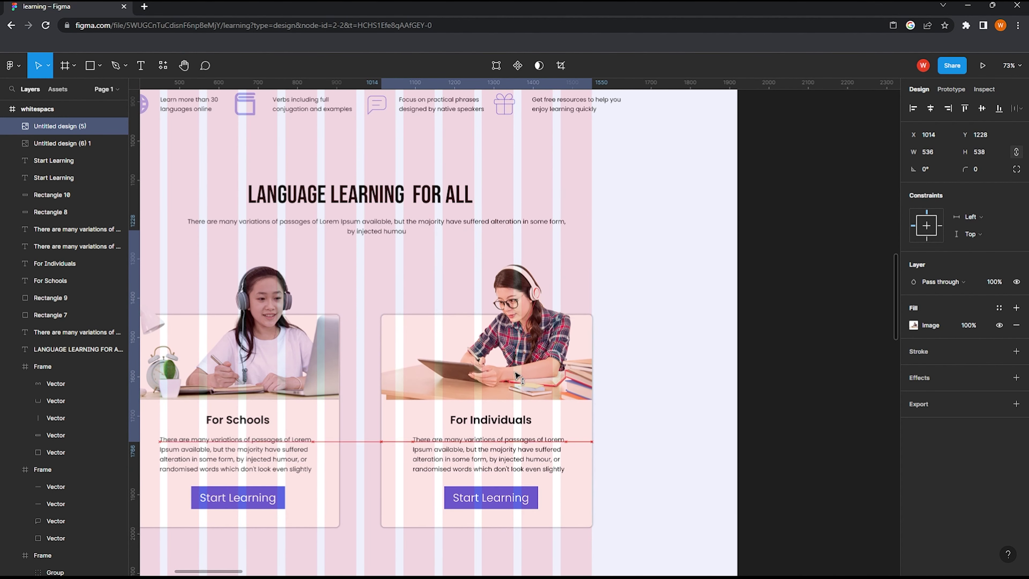
key(Escape)
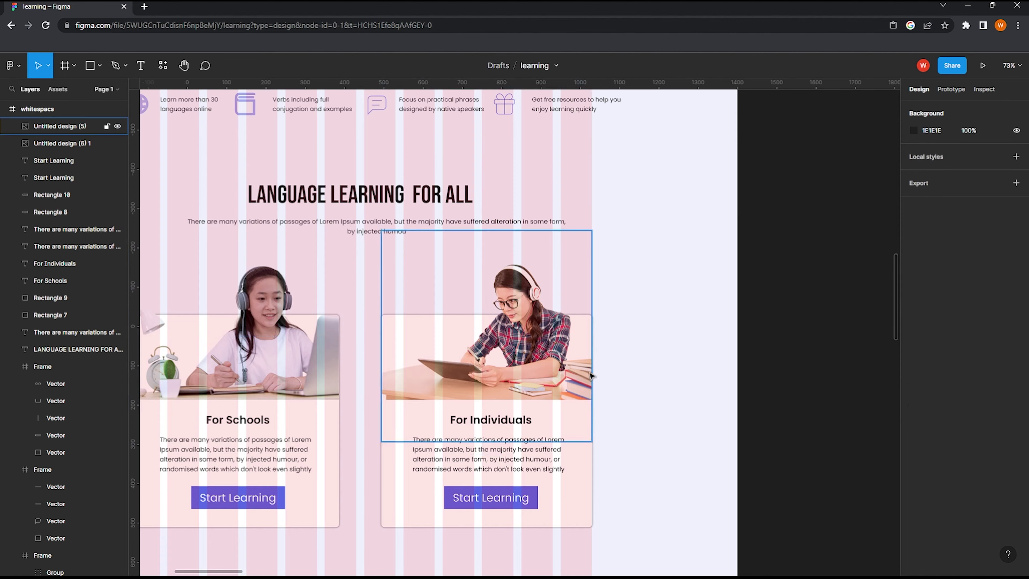
ctrl+scroll(591, 376, down, 3)
scroll(639, 355, down, 3)
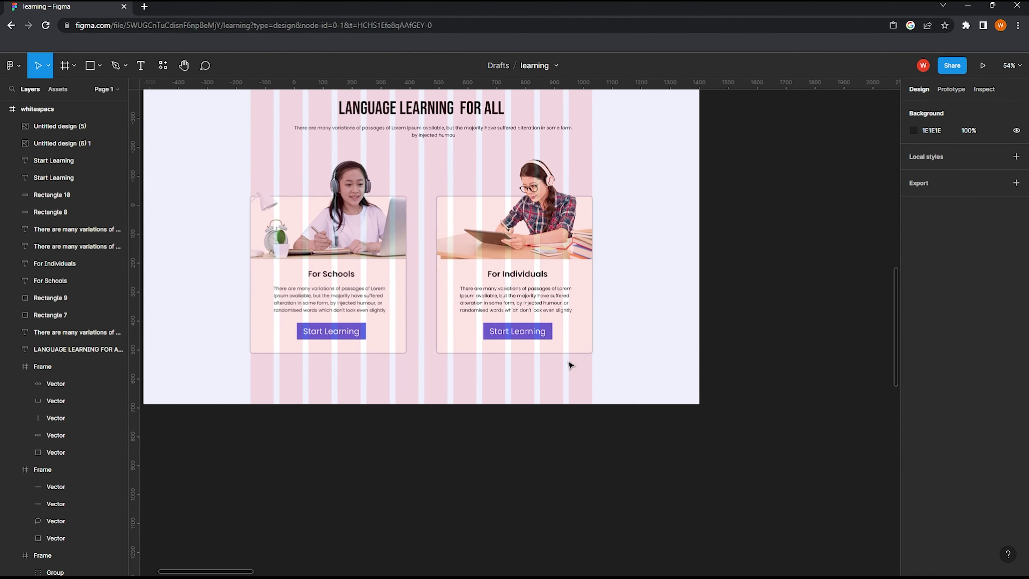
scroll(570, 365, up, 5)
ctrl+scroll(608, 352, down, 2)
click(435, 394)
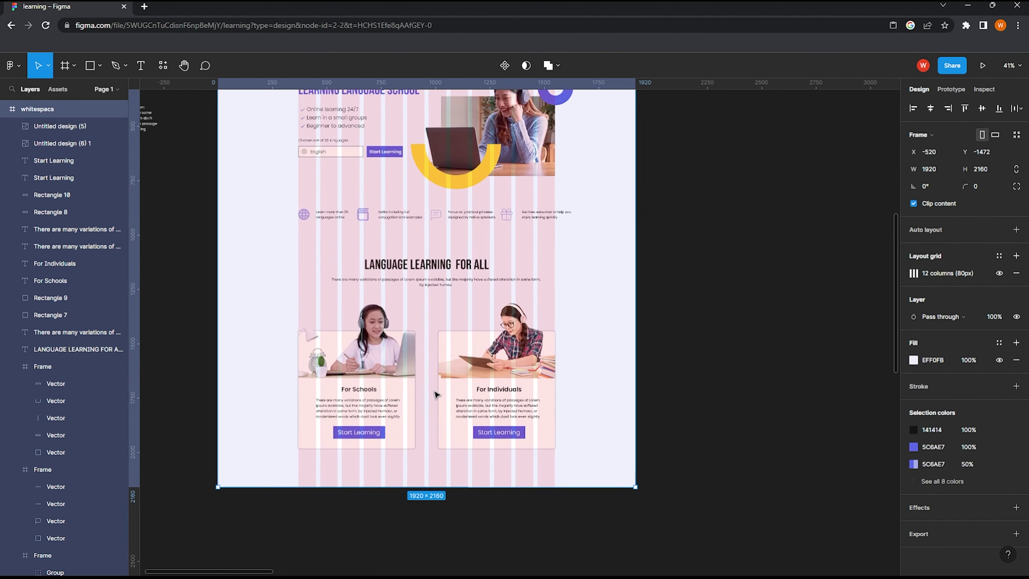
ctrl+scroll(436, 394, up, 1)
scroll(439, 345, down, 1)
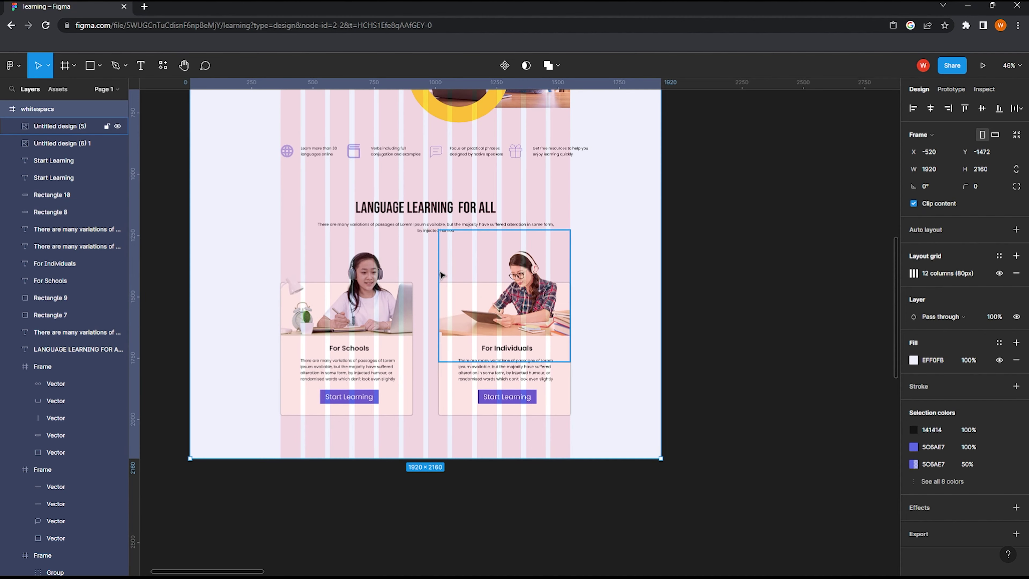
scroll(440, 274, up, 1)
Step: Put the yellow arc behind the For Schools photo, rotated to 150°
drag(470, 133, 424, 333)
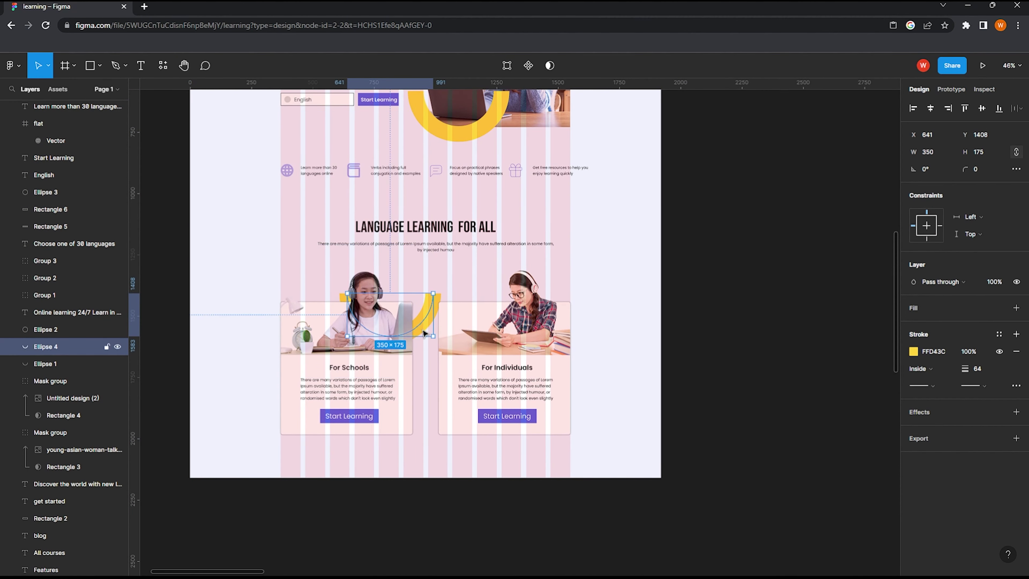
ctrl+scroll(423, 333, up, 2)
drag(440, 280, 290, 267)
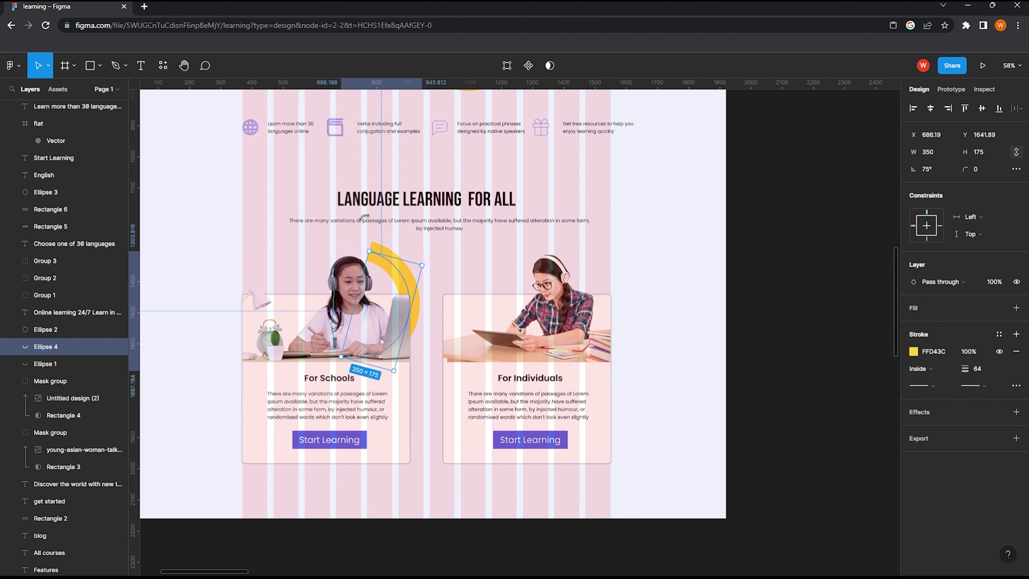
mouse_move(388, 279)
mouse_down()
mouse_move(310, 299)
mouse_move(309, 287)
mouse_up()
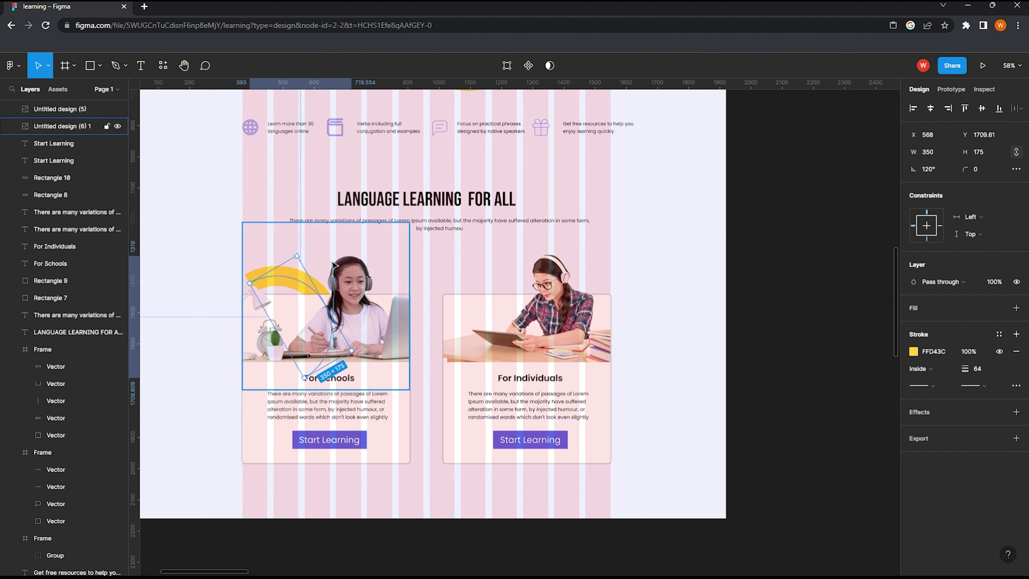
drag(359, 354, 367, 325)
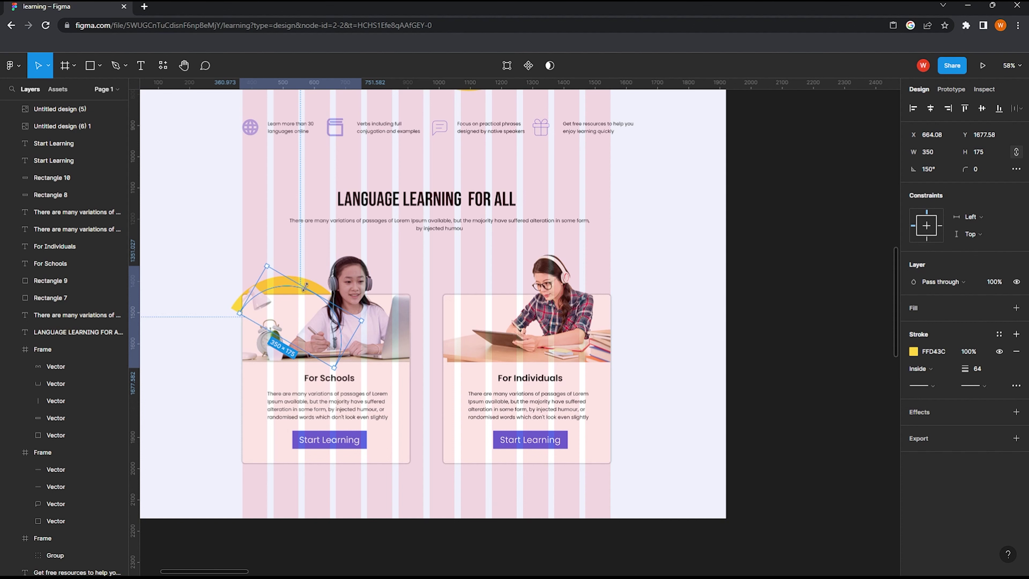
mouse_move(284, 292)
mouse_down()
mouse_move(312, 280)
mouse_move(520, 284)
mouse_up()
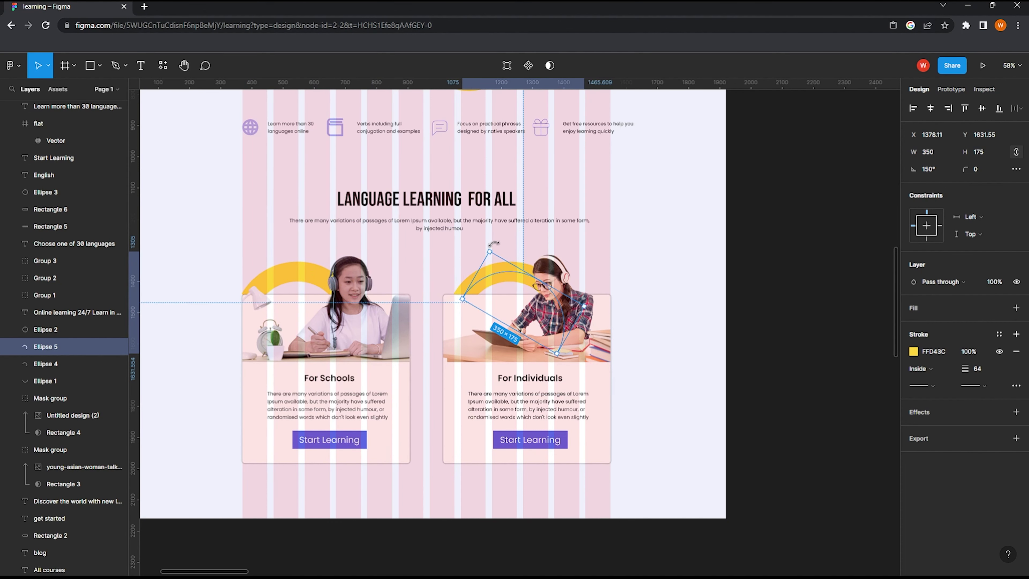
Step: Rotate a second arc behind the For Individuals photo, then select the page frame to edit its height
drag(494, 243, 486, 322)
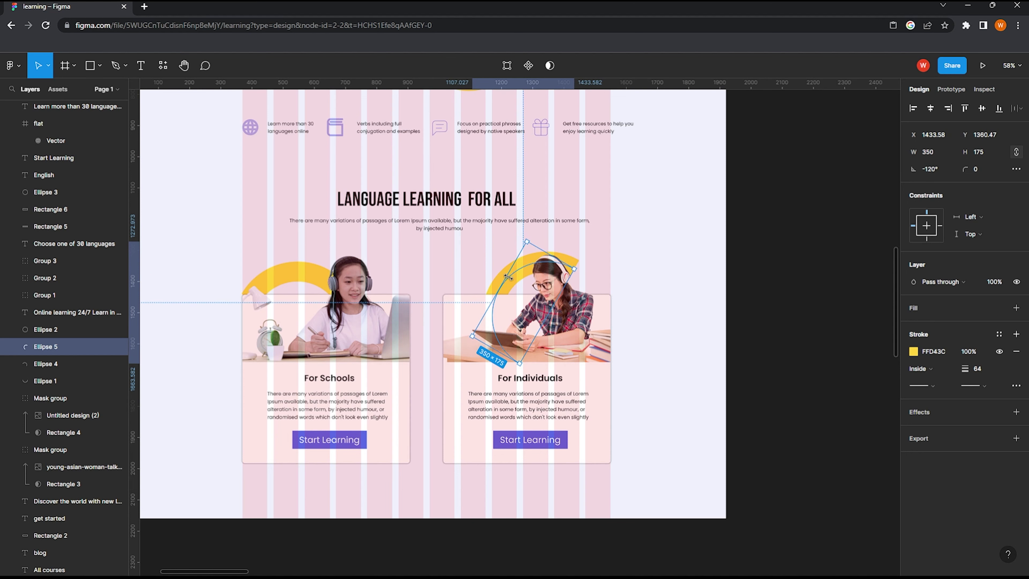
drag(509, 277, 547, 312)
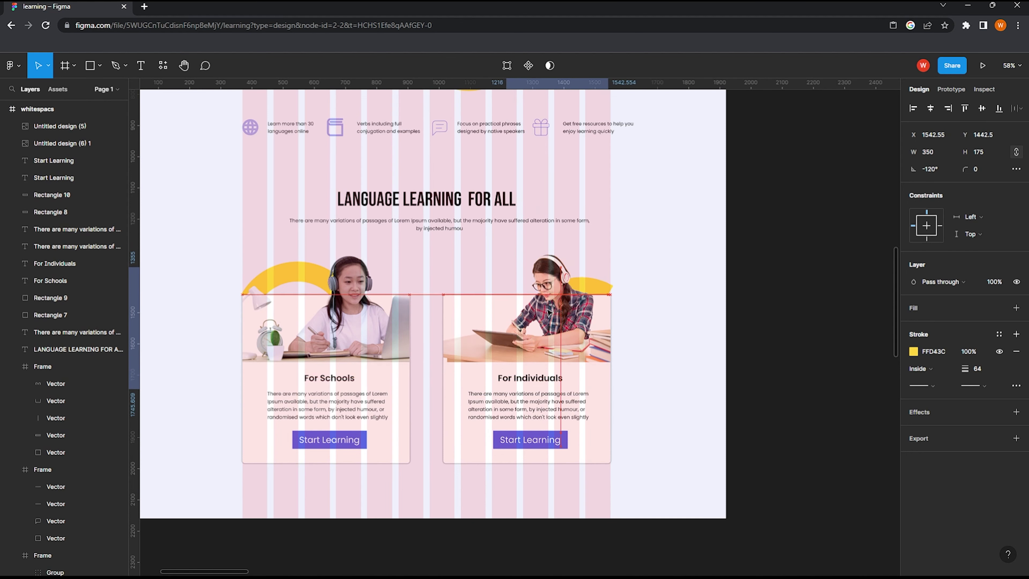
drag(547, 312, 481, 297)
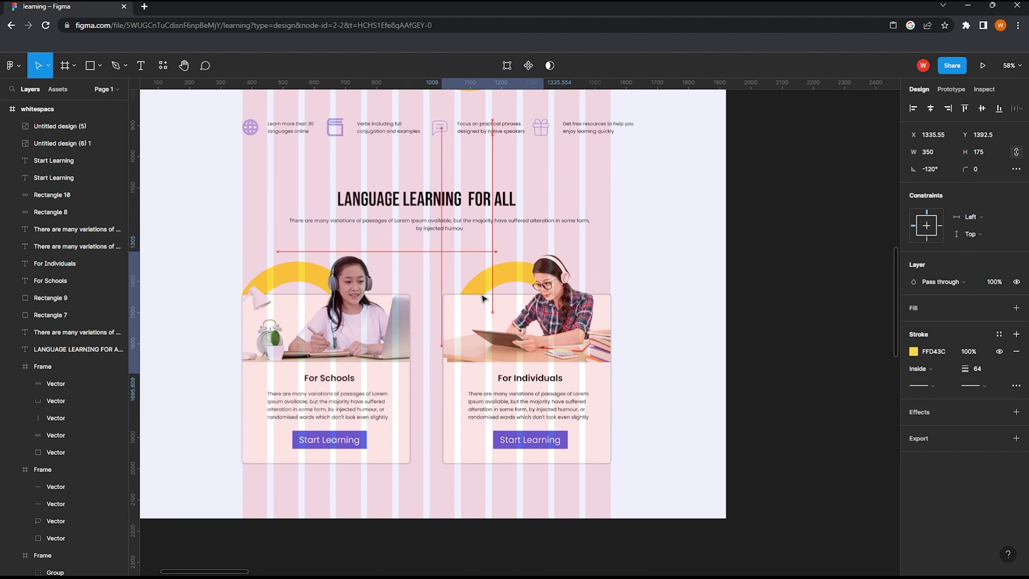
click(650, 261)
scroll(365, 284, down, 3)
click(263, 93)
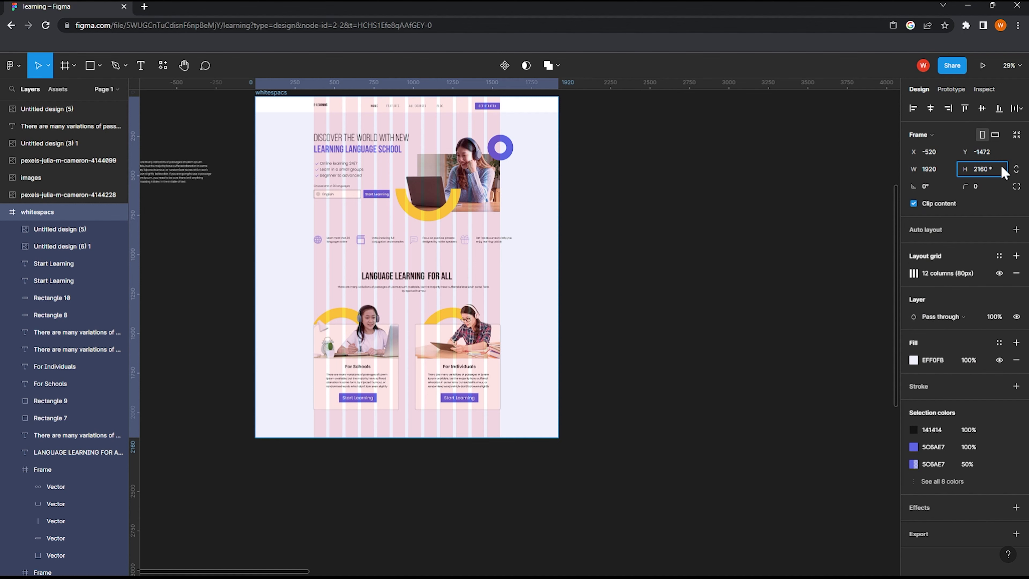
Step: Set the frame height to 3240 and copy the heading and paragraph below the cards
key(BackSpace)
text(0)
key(Return)
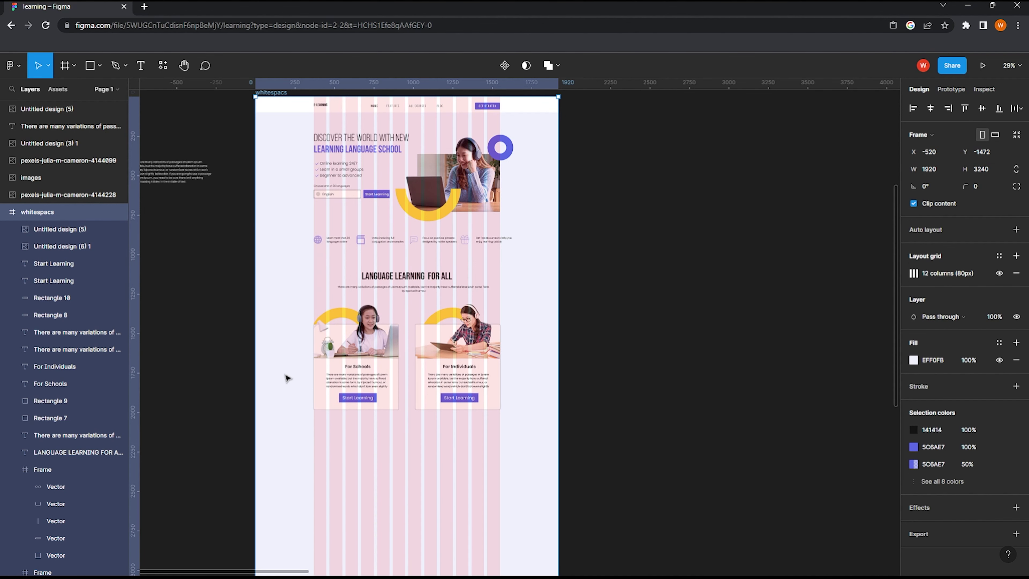
scroll(333, 366, down, 2)
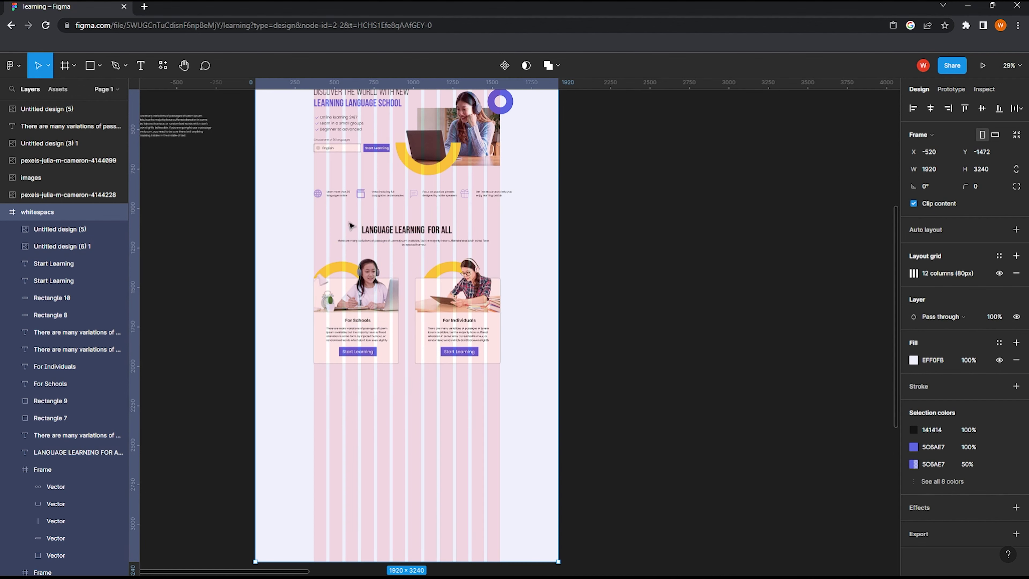
drag(310, 225, 409, 248)
mouse_move(337, 221)
mouse_down()
mouse_move(401, 246)
mouse_move(384, 391)
mouse_up()
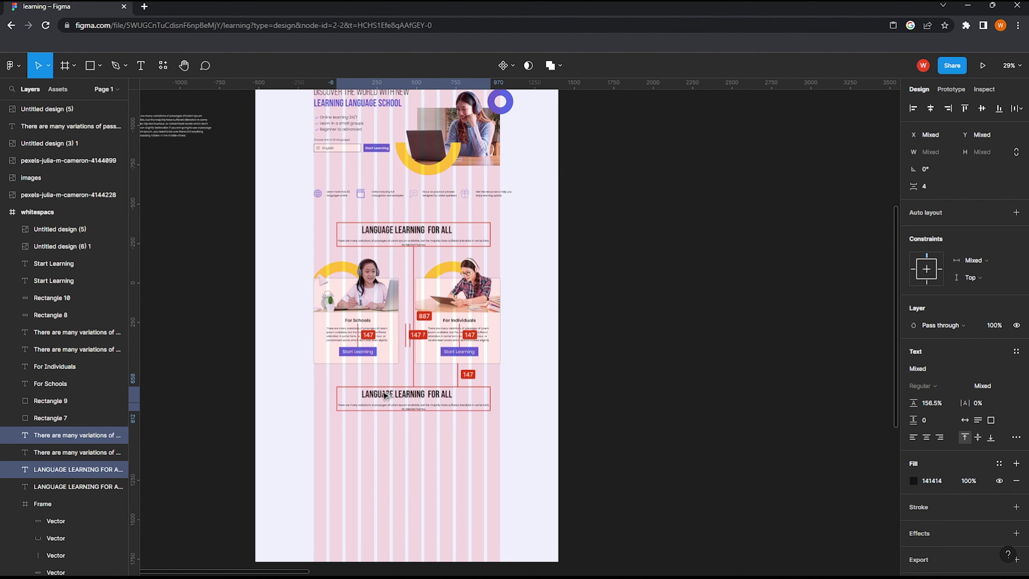
Step: Retype the copied heading as 'LANGUAGE BY LEVEL' and centre it horizontally in the frame
ctrl+scroll(399, 405, up, 1)
ctrl+scroll(401, 401, up, 3)
ctrl+scroll(401, 401, up, 3)
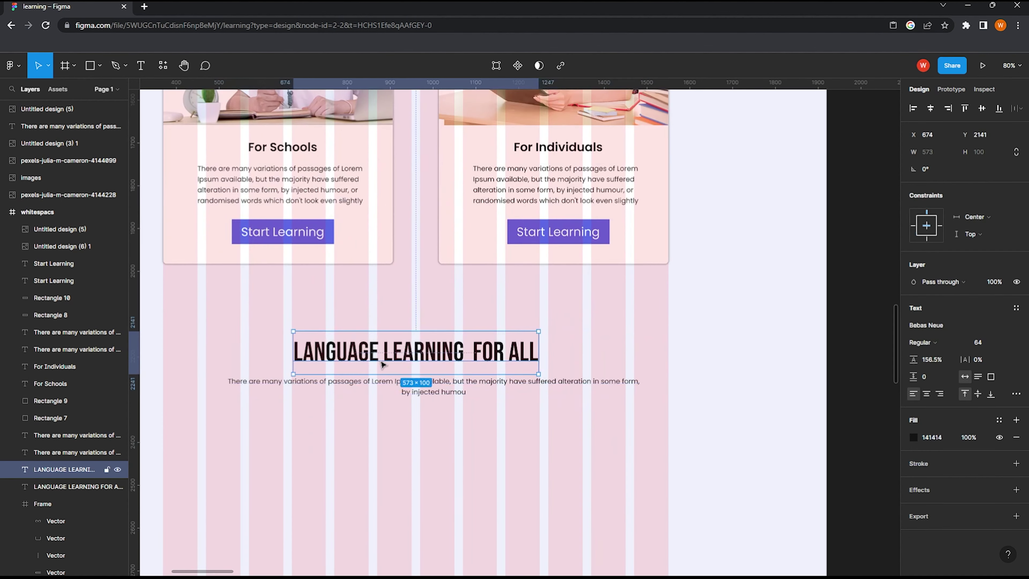
double_click(381, 359)
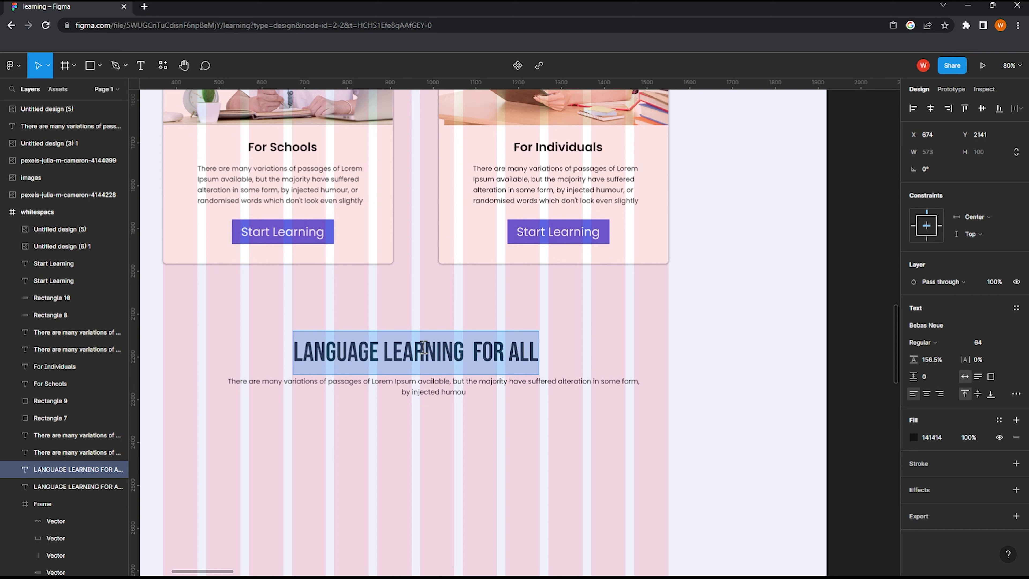
drag(383, 351, 541, 343)
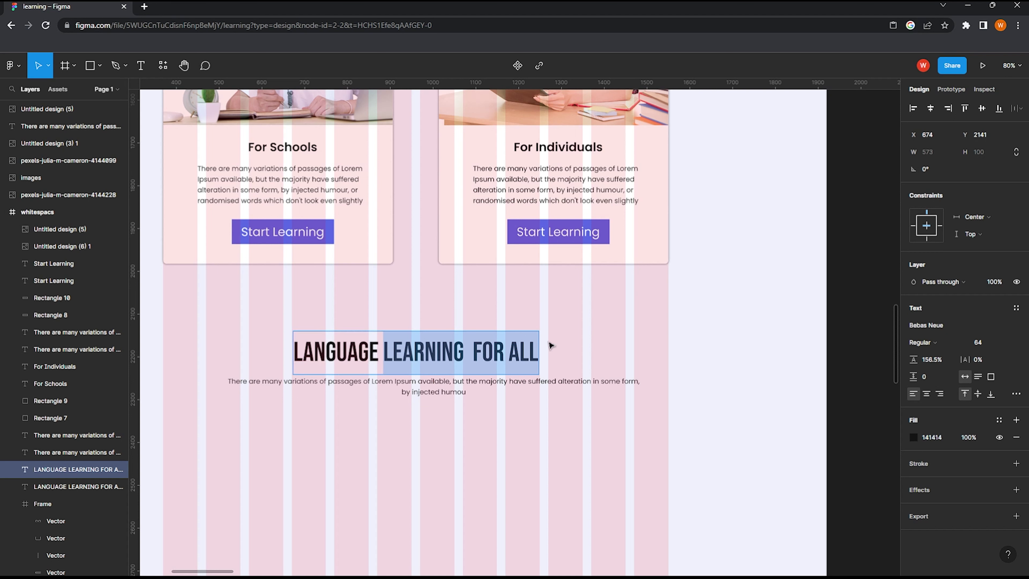
text(by)
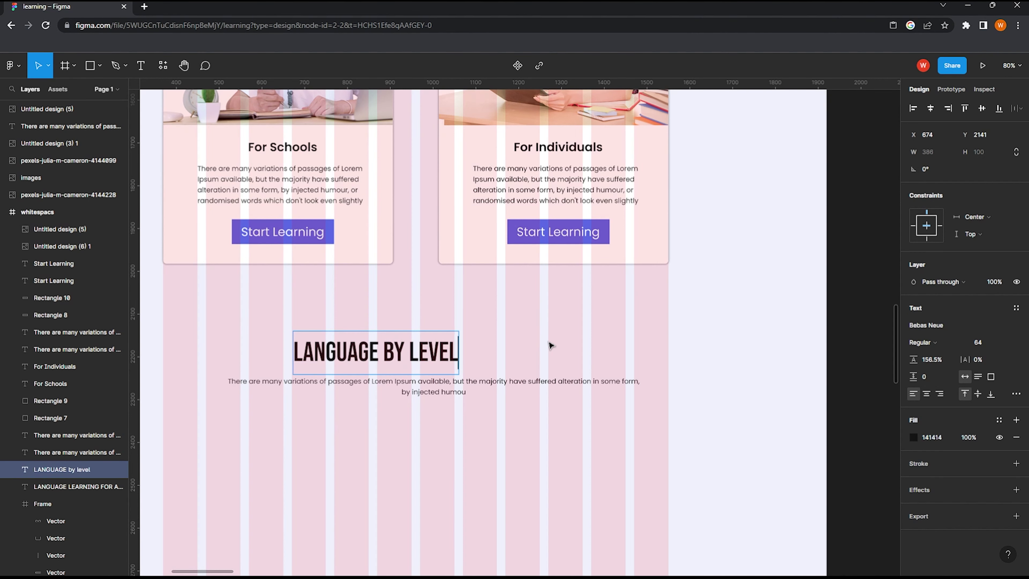
key(Escape)
key(alt+h)
click(535, 353)
ctrl+scroll(528, 356, down, 3)
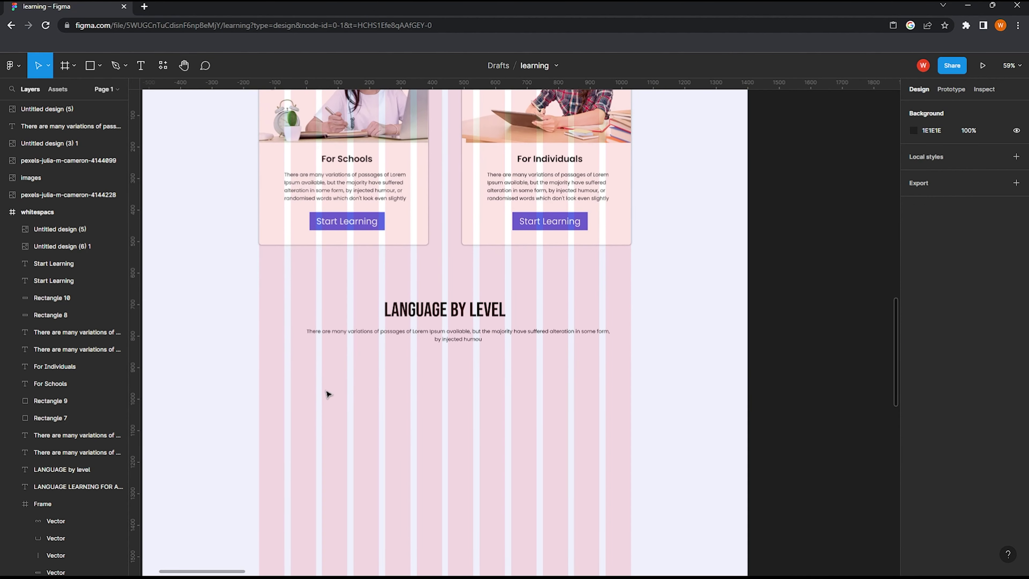
scroll(308, 394, down, 3)
scroll(300, 389, down, 5)
Step: Draw an 80 × 80 circle below the new section text and duplicate it on top
key(o)
ctrl+scroll(301, 286, up, 5)
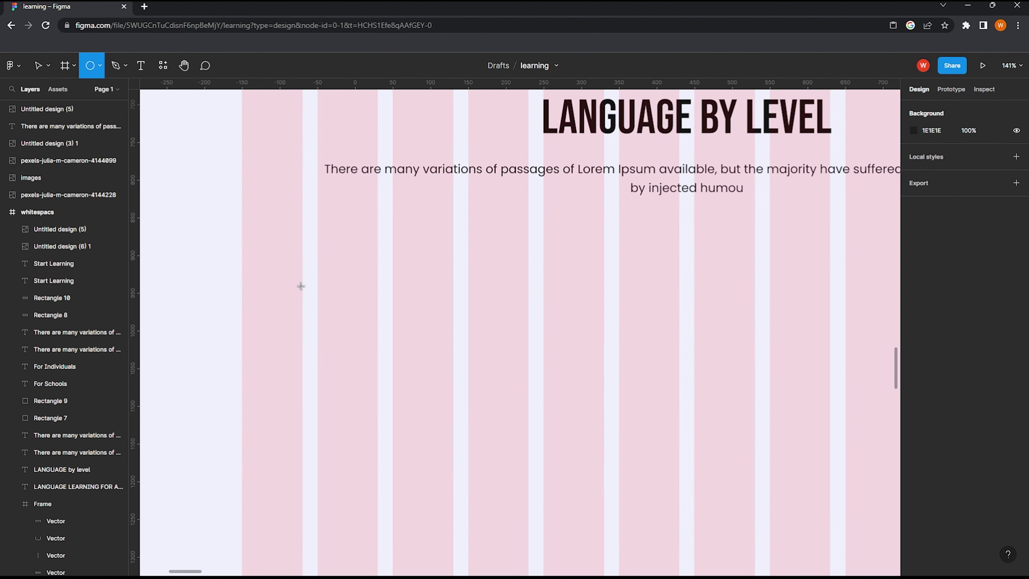
mouse_move(306, 280)
mouse_down()
mouse_move(351, 326)
mouse_move(340, 323)
mouse_up()
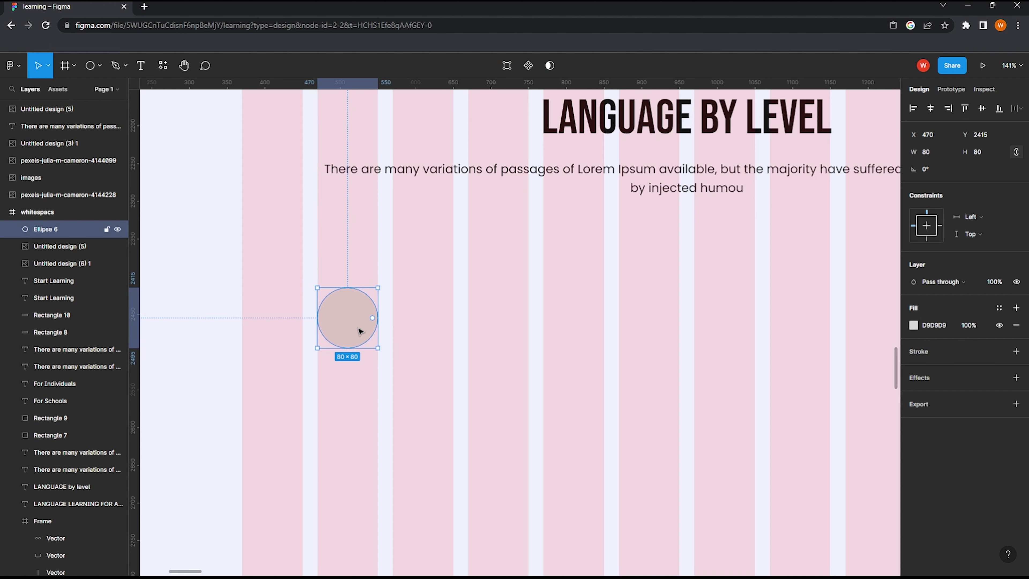
click(354, 320)
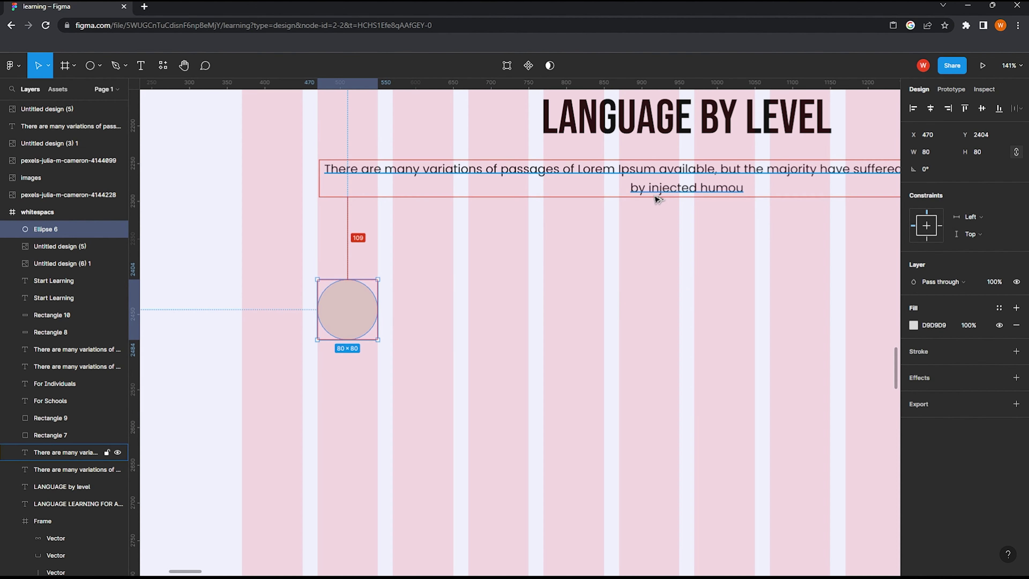
key(shift+Up)
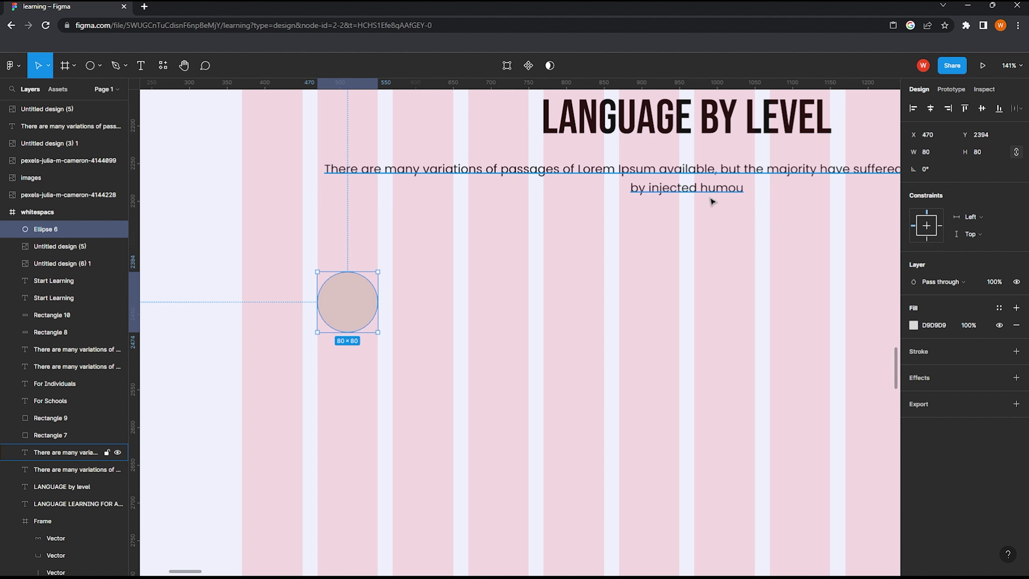
key(Up)
key(Up)
key(Up)
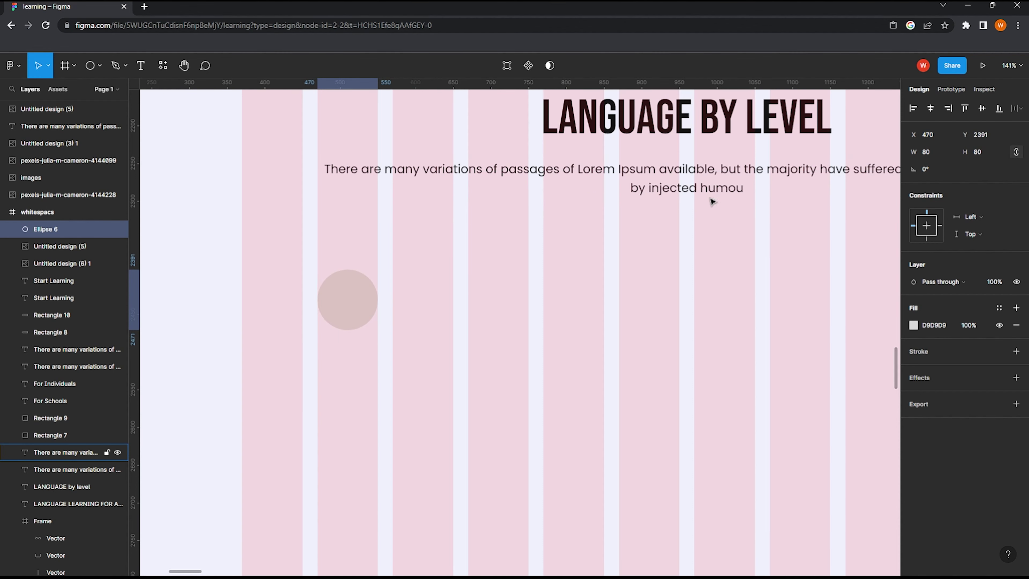
key(Down)
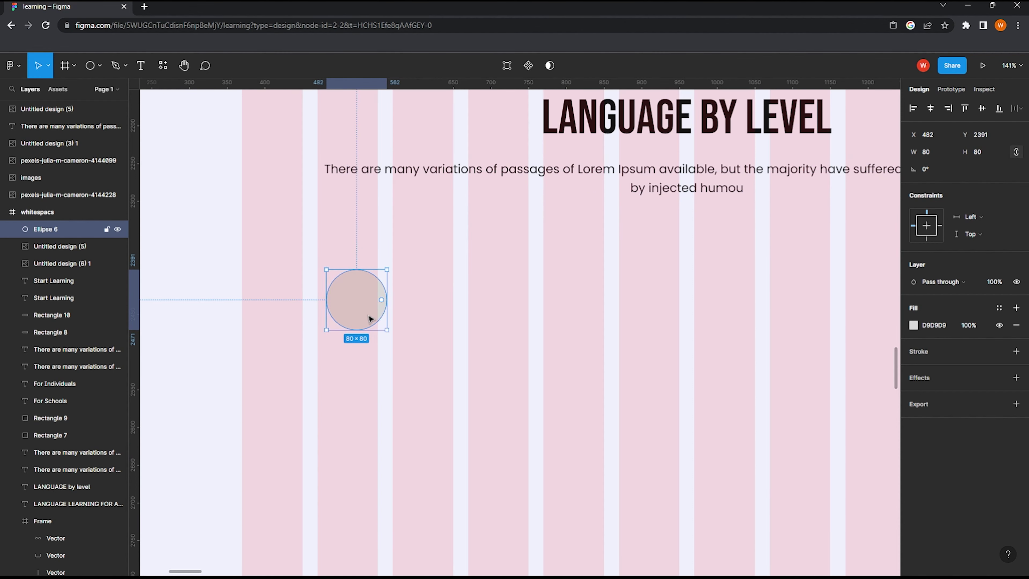
mouse_move(361, 312)
mouse_down()
mouse_move(383, 333)
mouse_move(351, 303)
mouse_up()
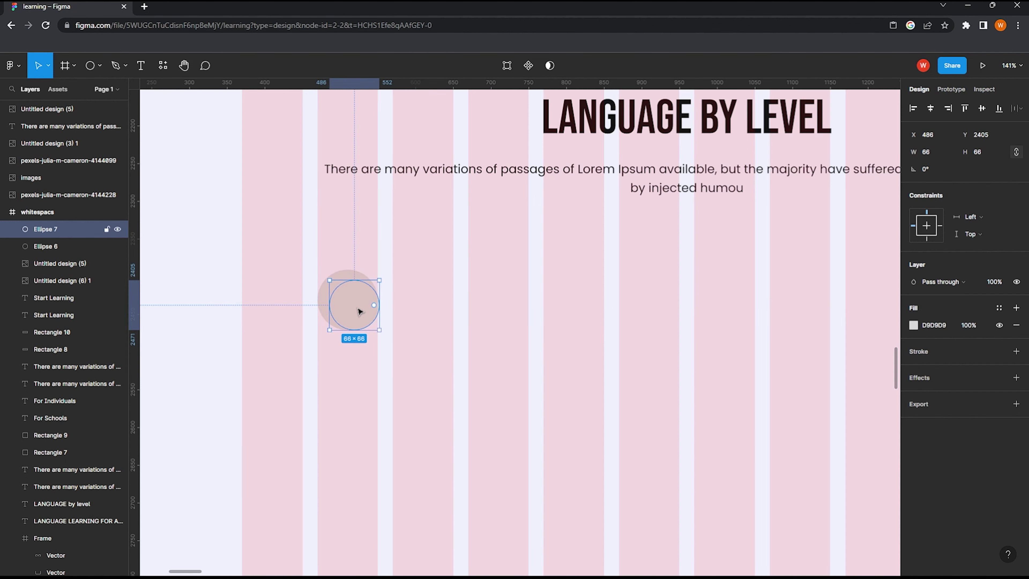
Step: Tint the outer circle pale green and the inner copy teal 21E1CA at 60% opacity
click(376, 303)
click(913, 325)
drag(823, 448, 827, 449)
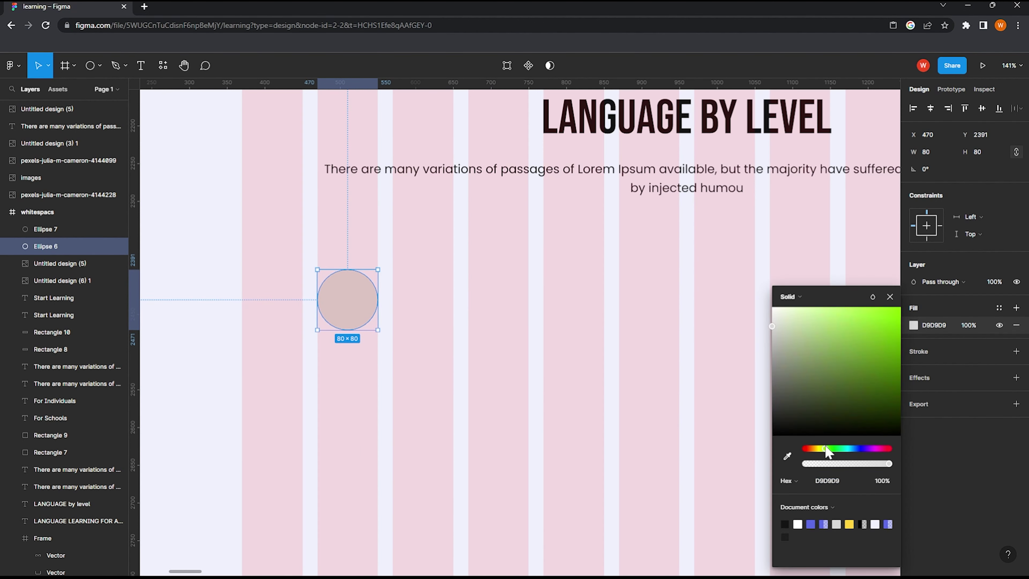
key(shift+Tab)
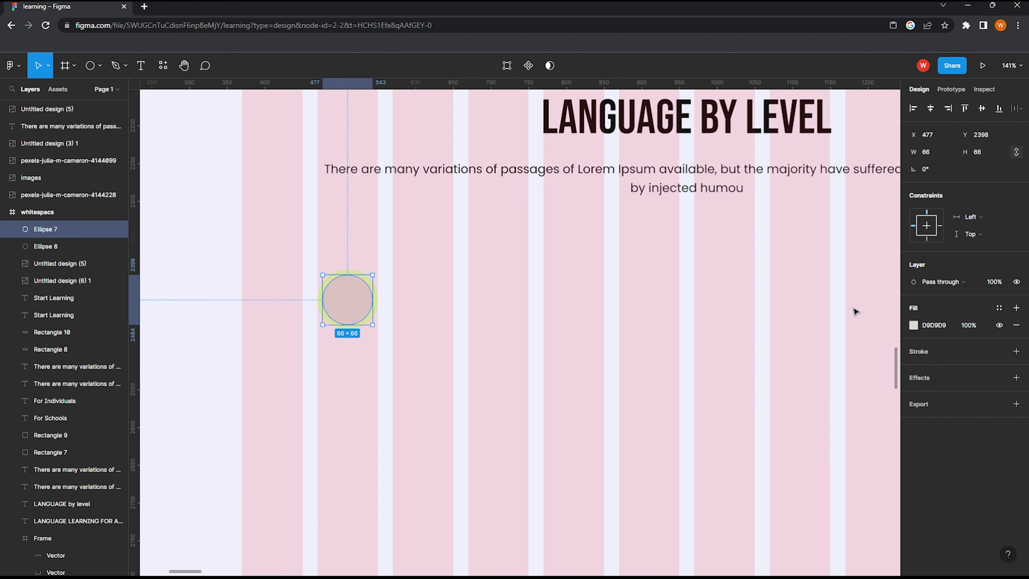
click(912, 326)
click(833, 449)
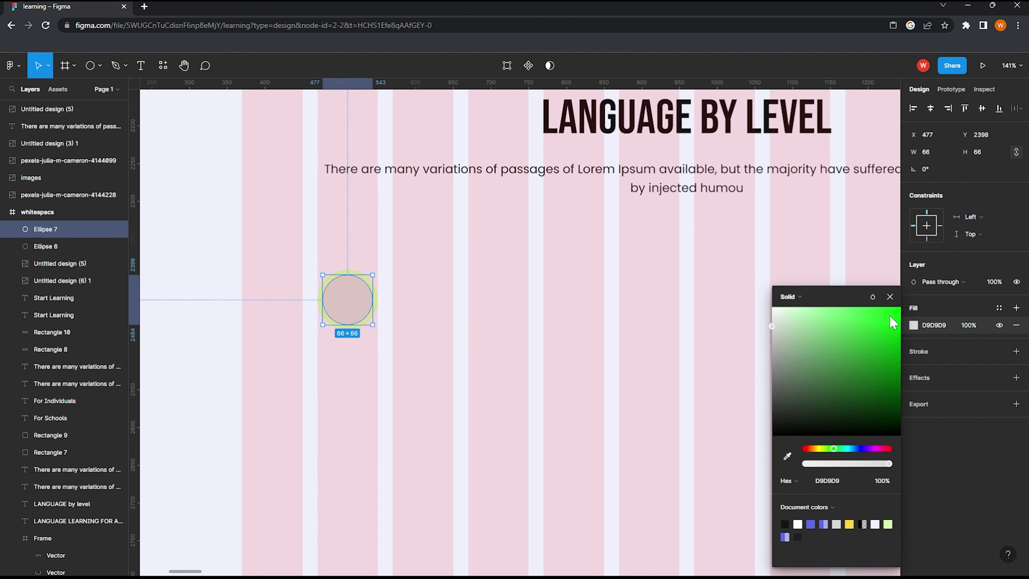
click(881, 322)
drag(830, 448, 840, 450)
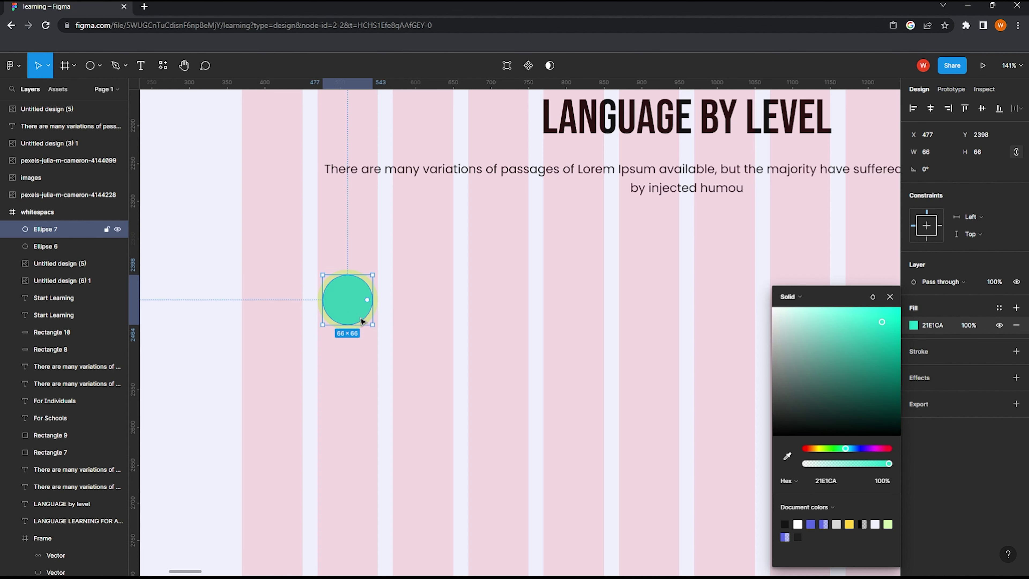
drag(889, 464, 870, 464)
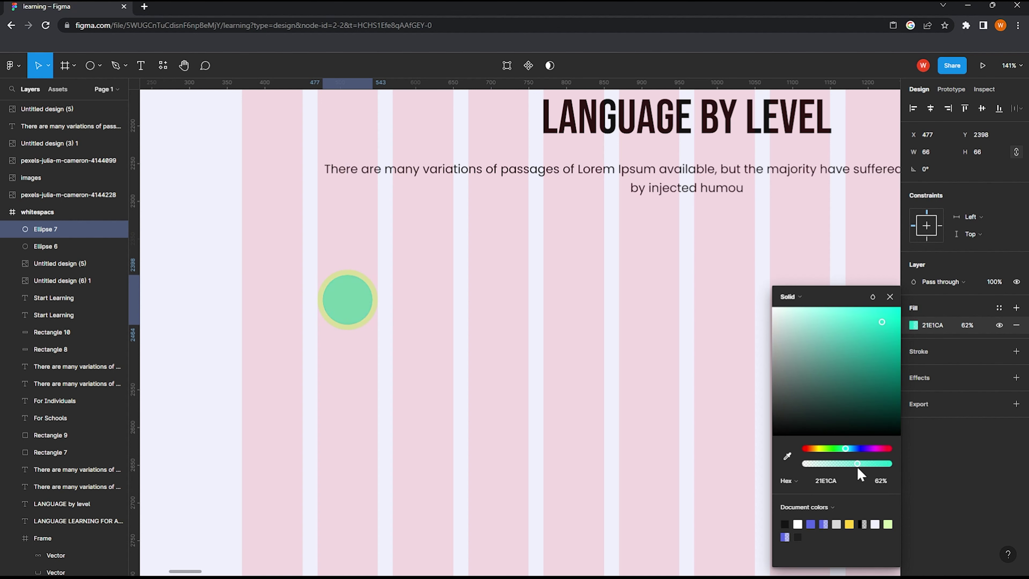
click(364, 305)
Step: Undo an attempted shrink of the inner circle and remove the extra duplicate fills
drag(372, 325, 363, 316)
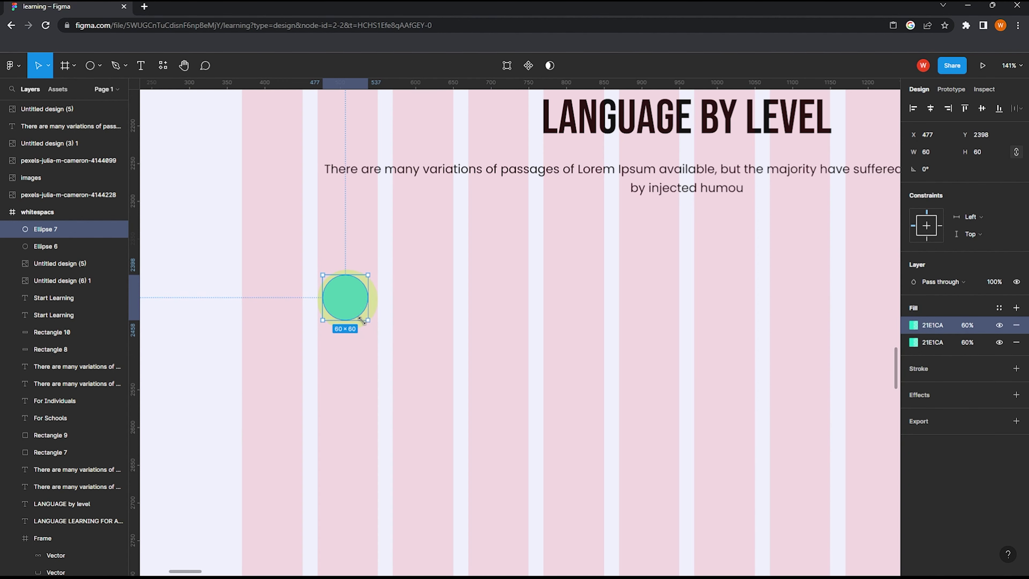
key(ctrl+z)
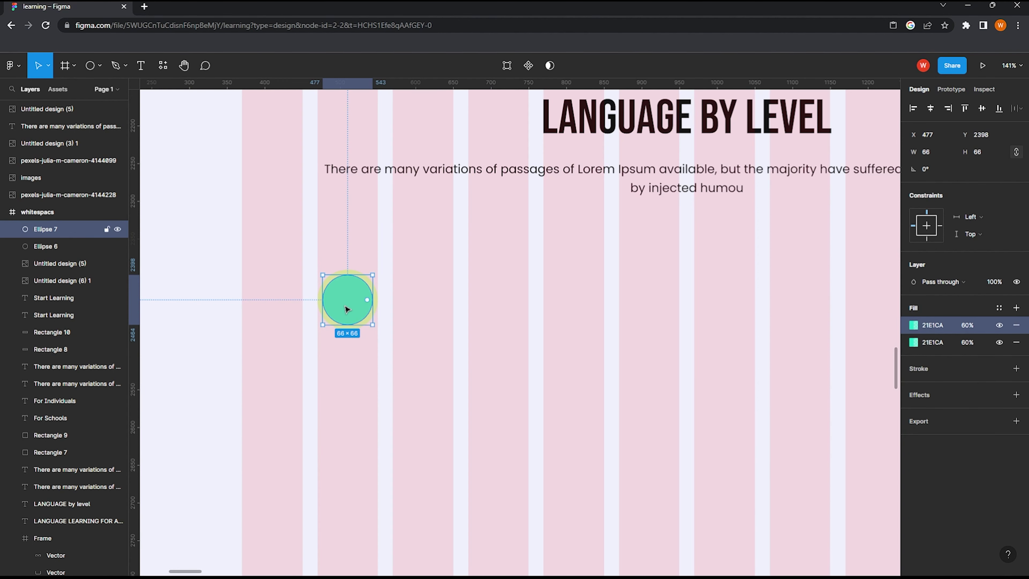
key(ctrl+z)
click(1015, 324)
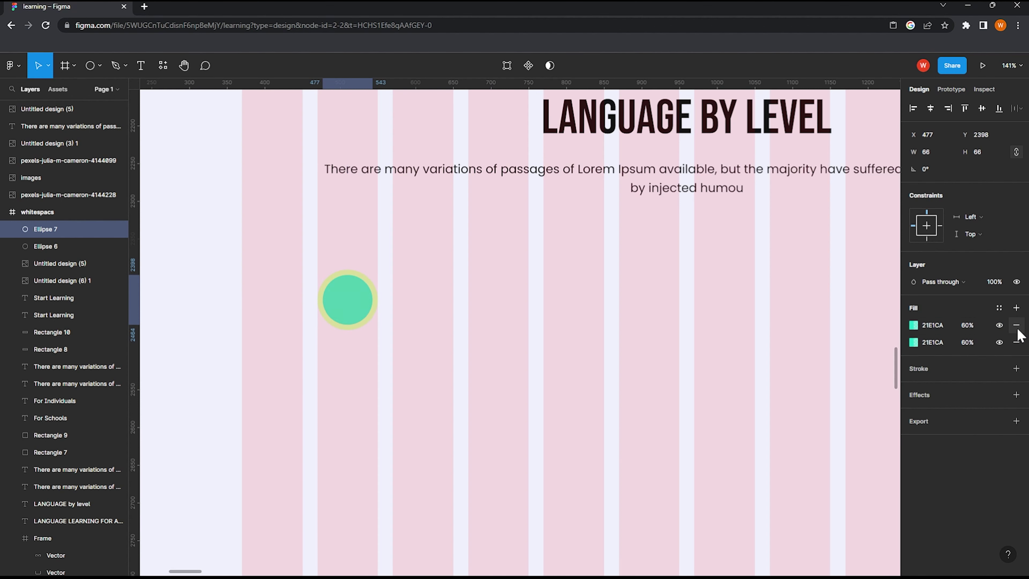
click(420, 328)
click(343, 310)
Step: Duplicate the teal circle and shrink the copy into a 52 × 52 core
key(ctrl+d)
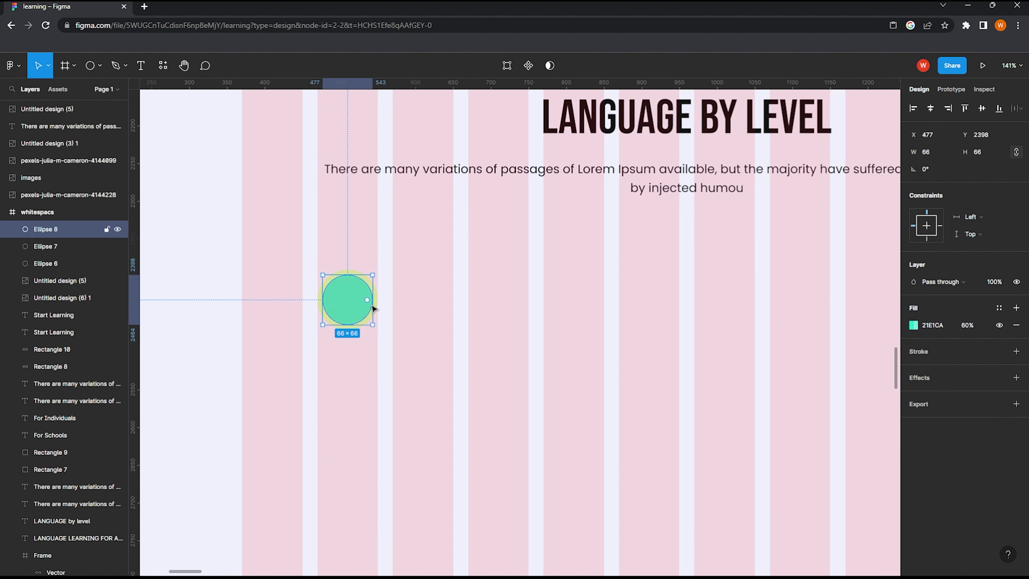
drag(372, 324, 349, 299)
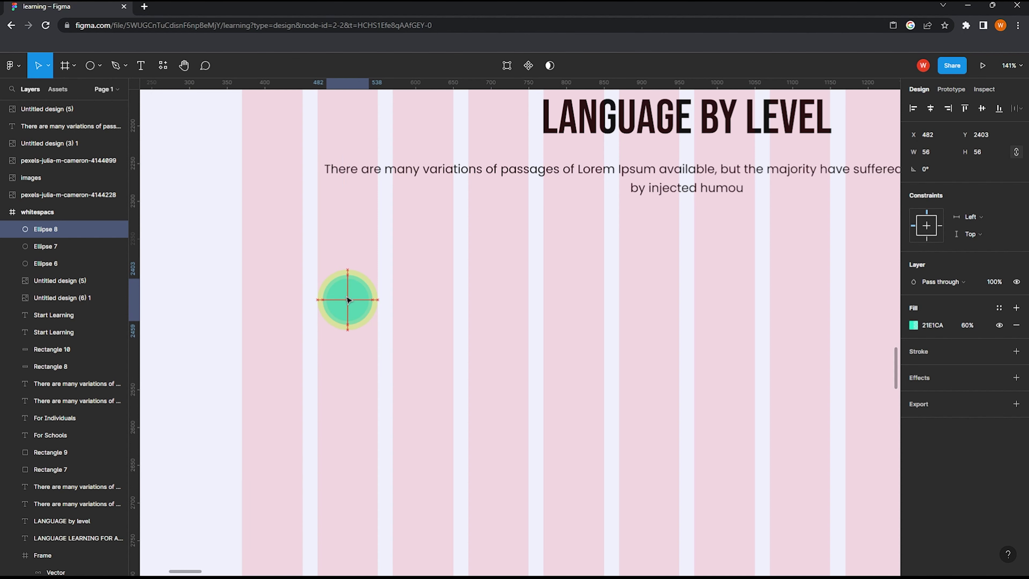
click(443, 306)
click(344, 301)
ctrl+scroll(349, 301, up, 2)
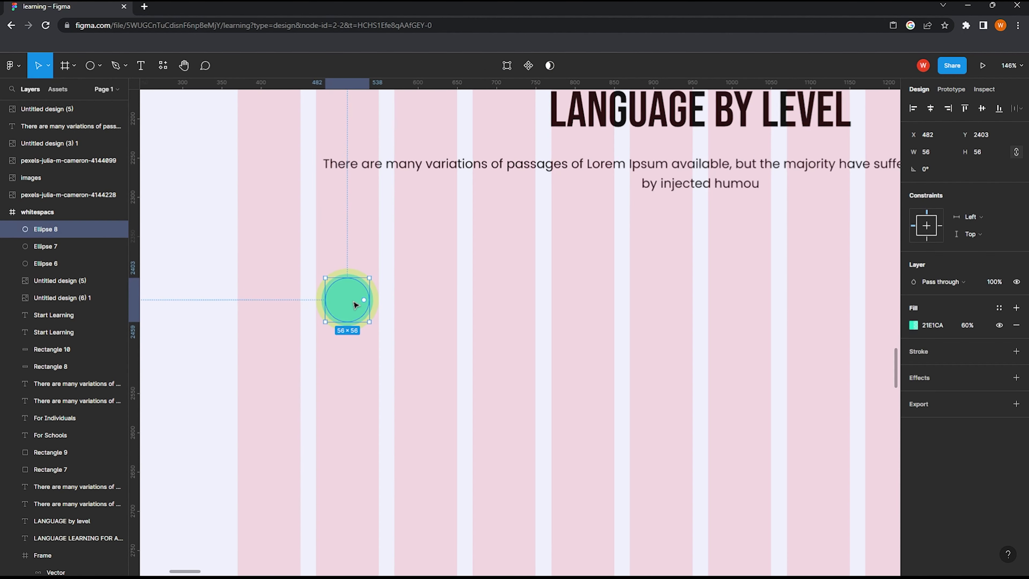
ctrl+scroll(352, 304, up, 2)
ctrl+scroll(355, 306, down, 1)
drag(372, 325, 368, 323)
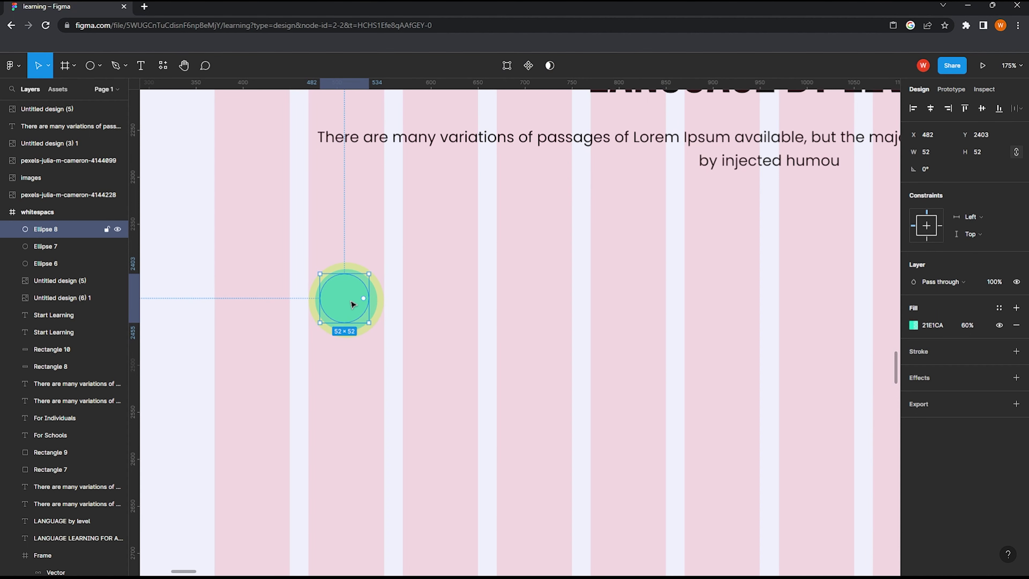
click(447, 301)
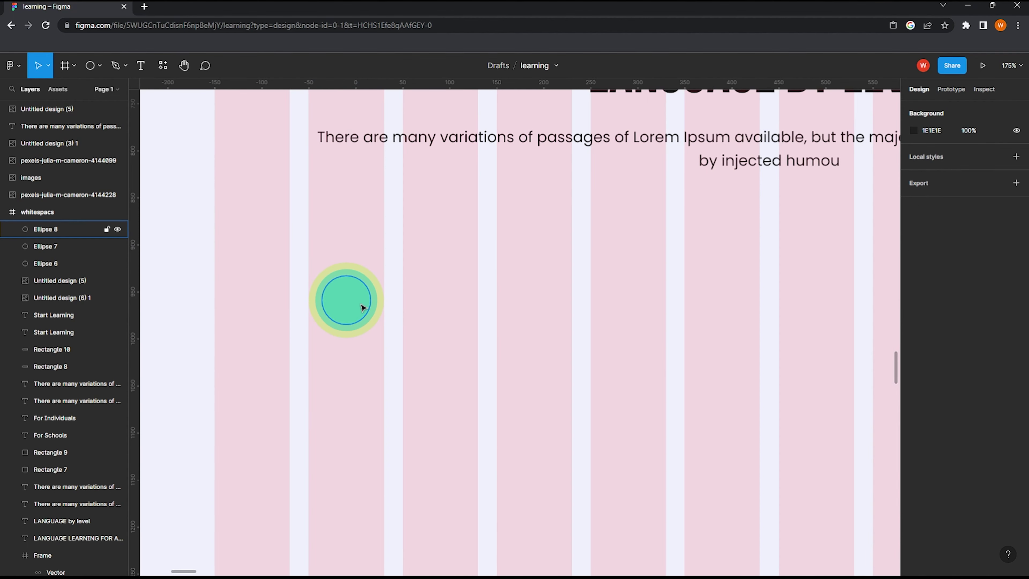
Step: Make the 80 and 66 px rings faint teal 21E1CA and the 52 px core fully opaque
click(315, 301)
click(913, 325)
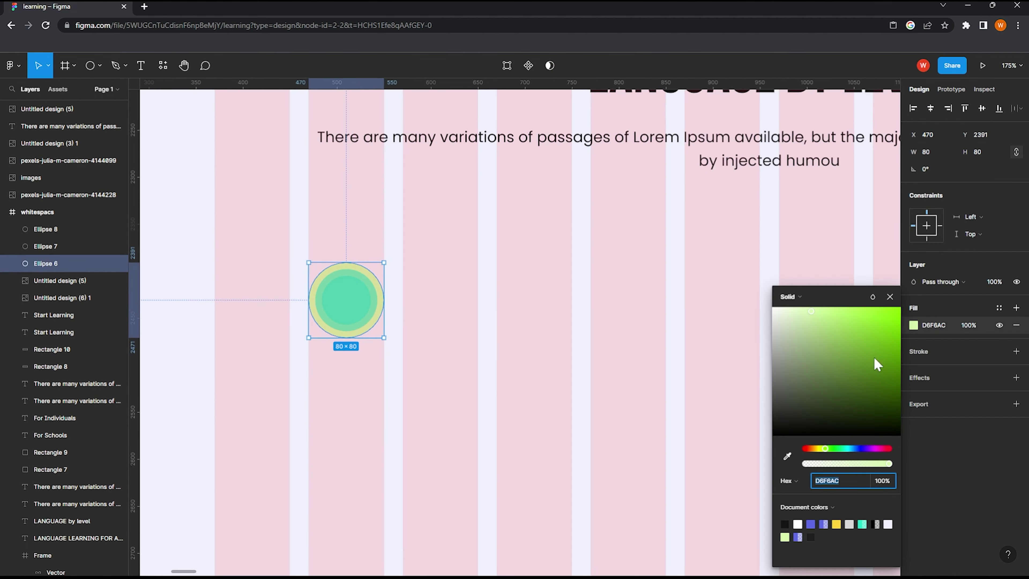
click(863, 523)
drag(856, 461, 850, 466)
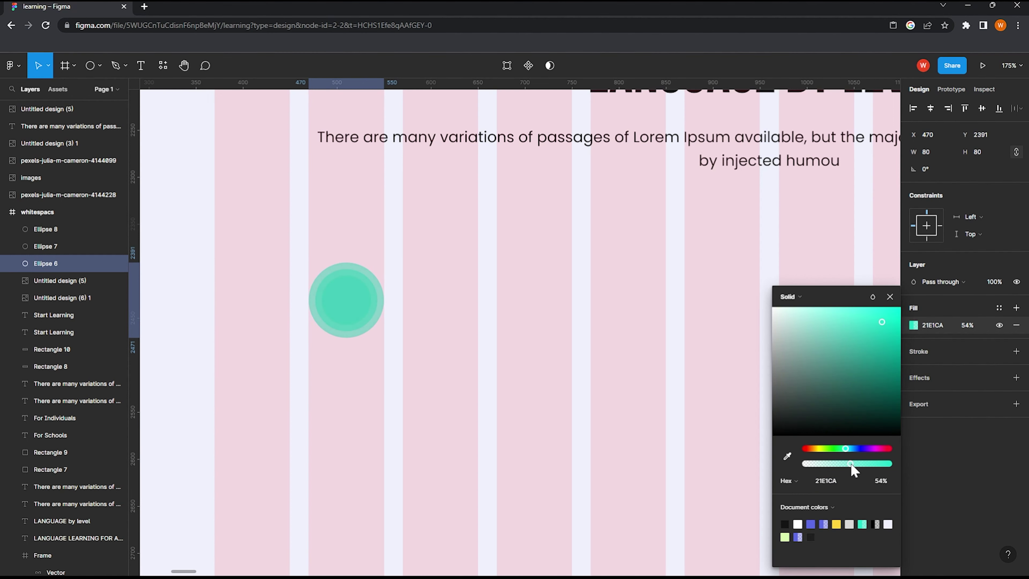
click(336, 282)
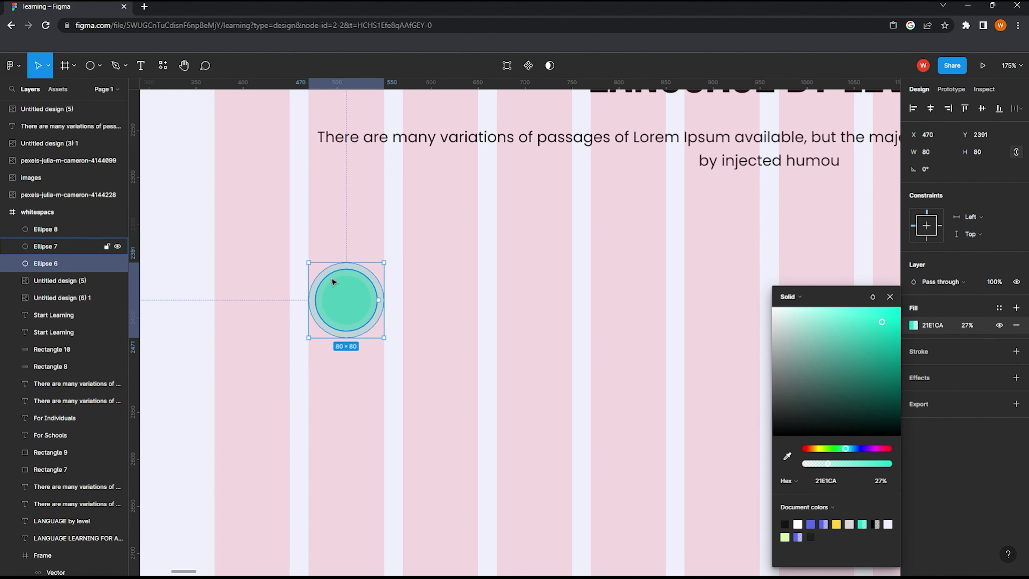
click(918, 327)
drag(857, 463, 852, 463)
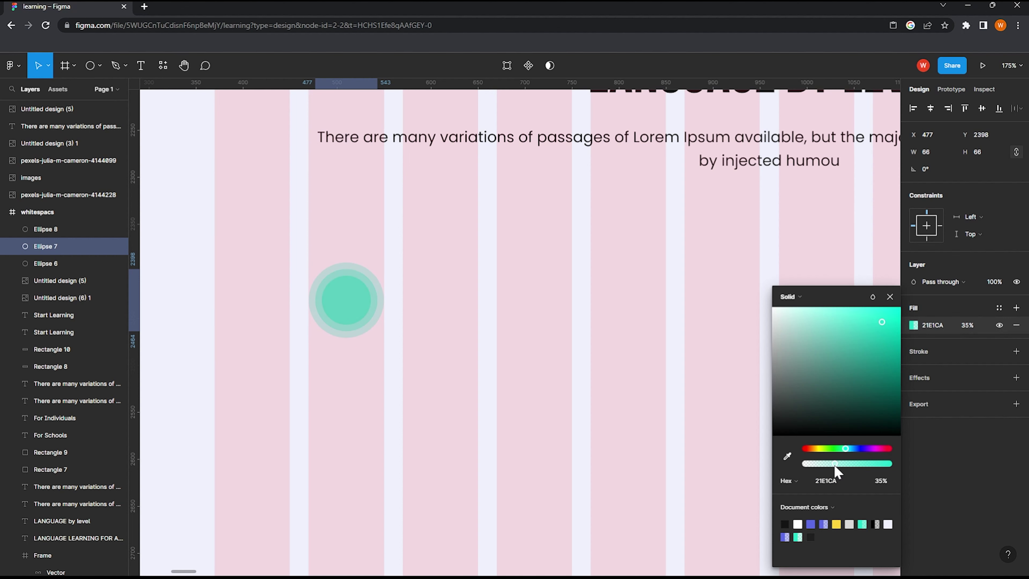
click(345, 300)
click(913, 324)
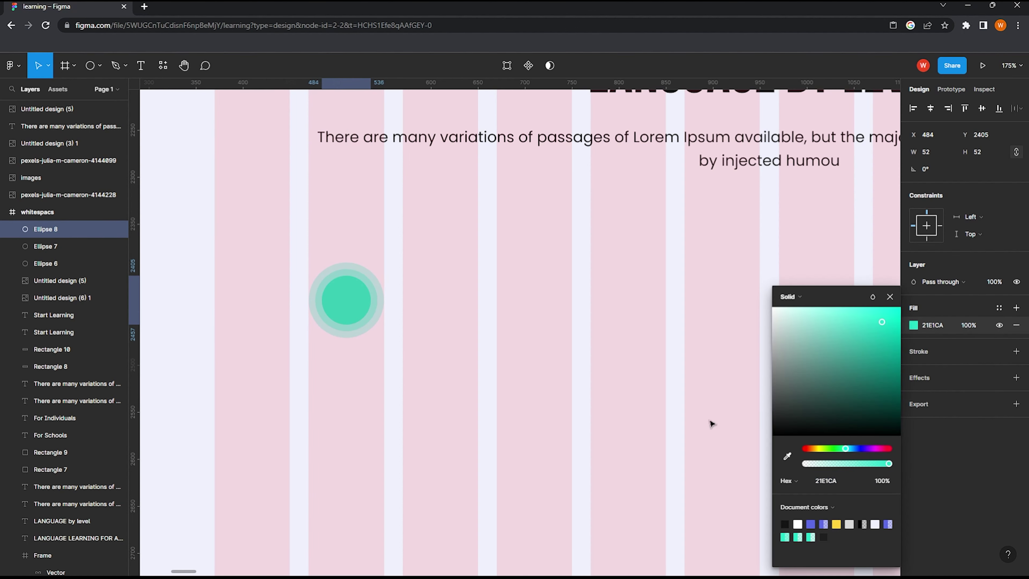
click(453, 363)
scroll(447, 363, down, 3)
scroll(409, 363, down, 2)
Step: Try copying the three-circle marker to the right, then undo and reselect the original marker
scroll(398, 329, down, 1)
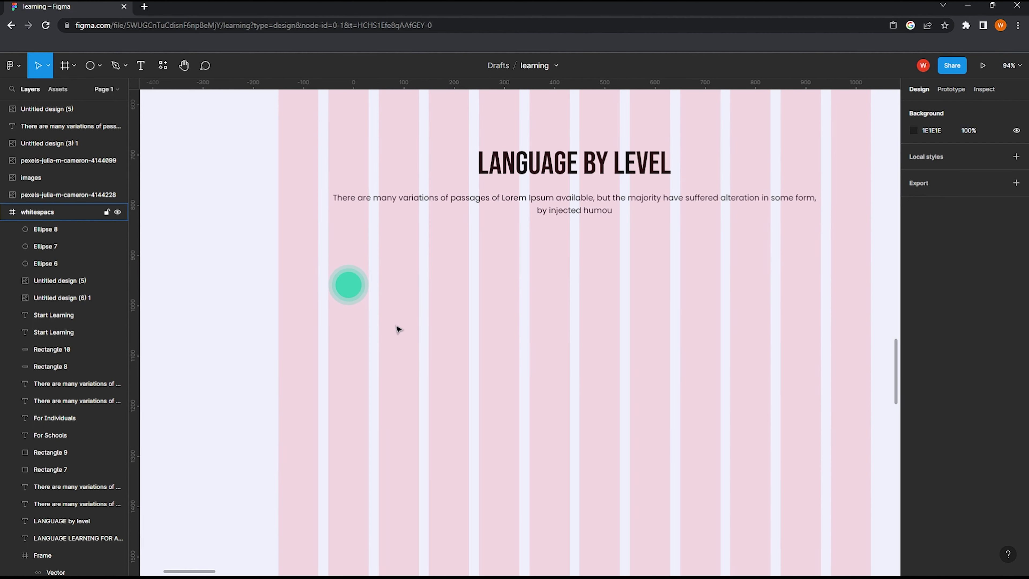
scroll(399, 329, down, 1)
mouse_move(317, 253)
mouse_down()
mouse_move(344, 285)
mouse_move(563, 295)
mouse_move(563, 309)
mouse_up()
click(668, 342)
drag(668, 343, 581, 316)
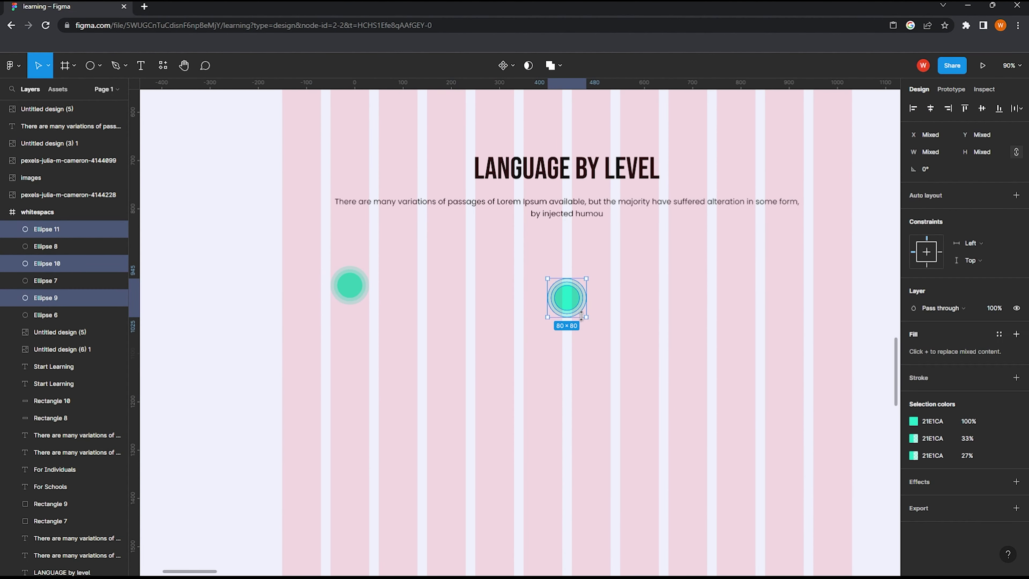
key(ctrl+z)
drag(350, 292, 567, 291)
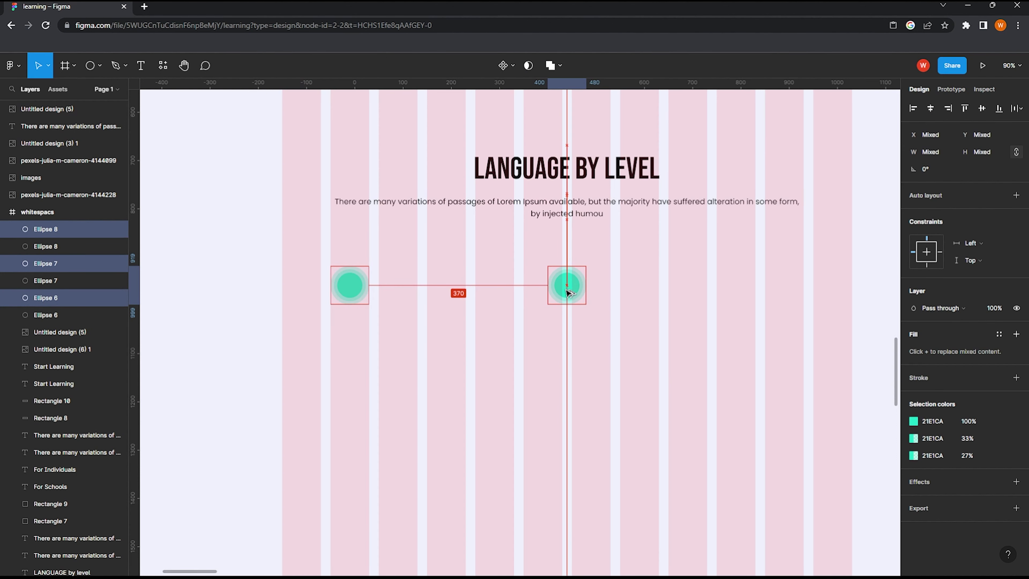
Step: Place marker copies in the middle and on the right, evenly spaced beneath the paragraph
drag(414, 326, 301, 250)
drag(350, 284, 391, 284)
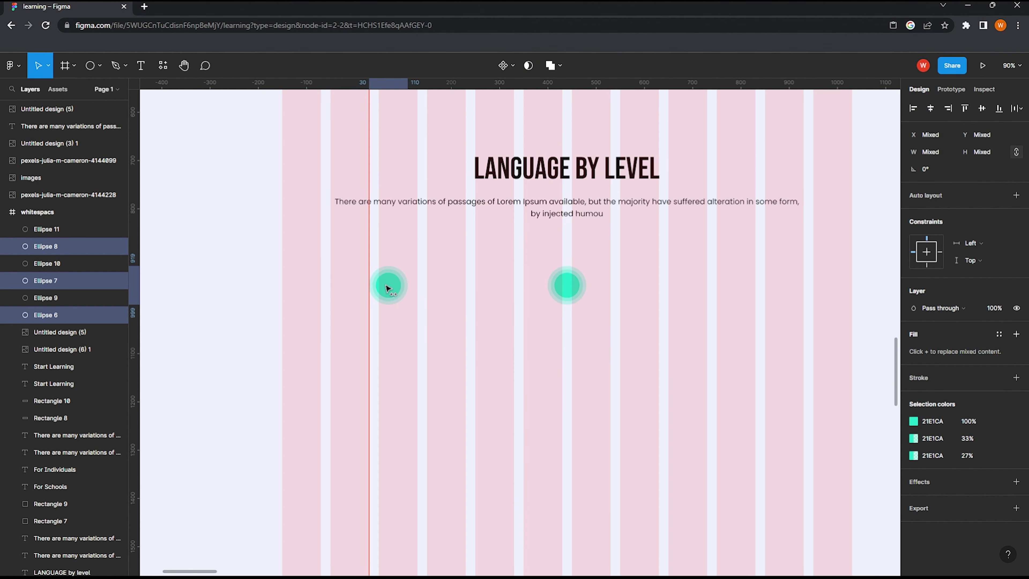
mouse_move(605, 351)
mouse_down()
mouse_move(547, 265)
mouse_move(737, 298)
mouse_up()
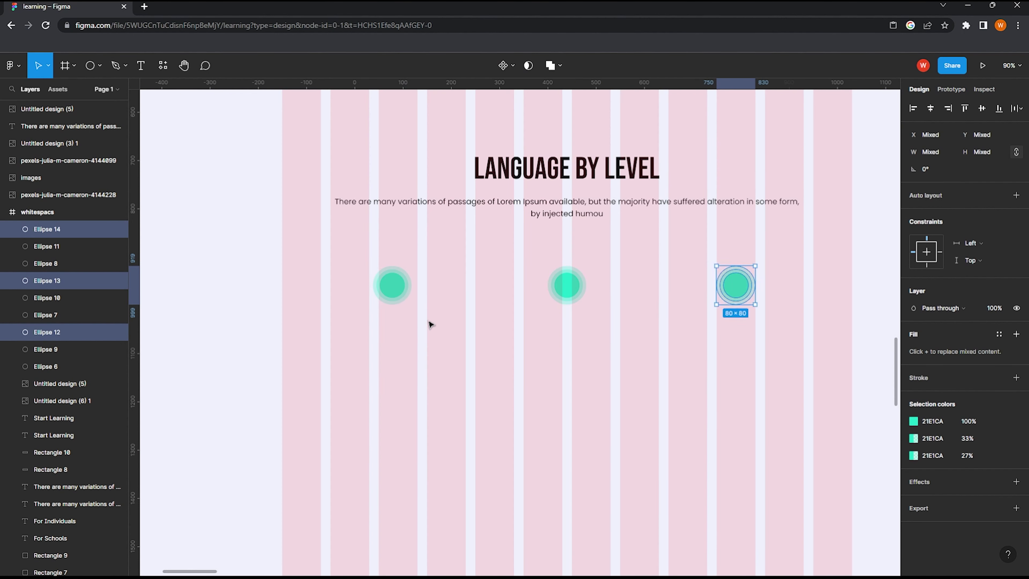
drag(427, 324, 366, 260)
click(790, 329)
drag(790, 329, 586, 293)
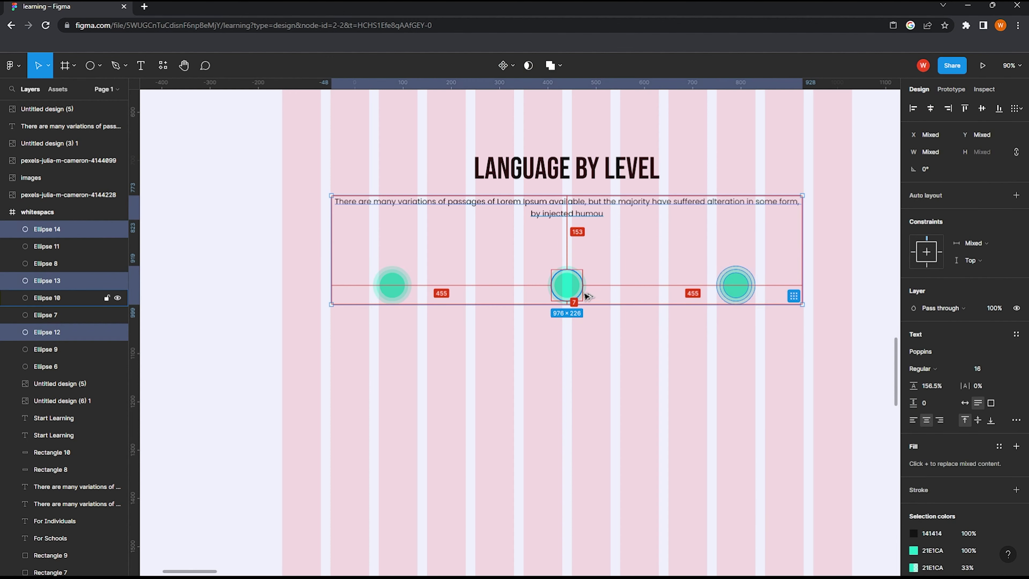
drag(775, 346, 707, 252)
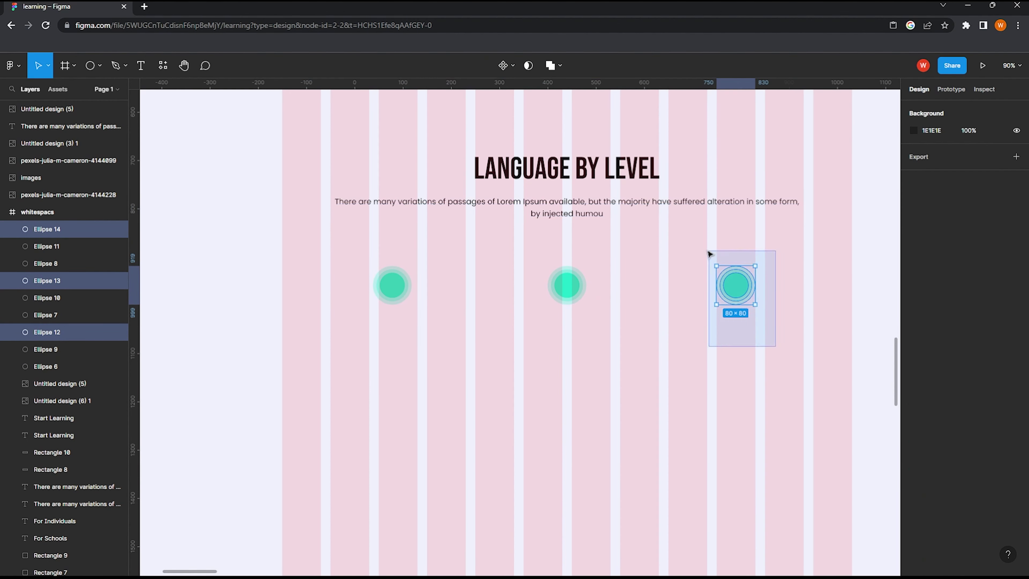
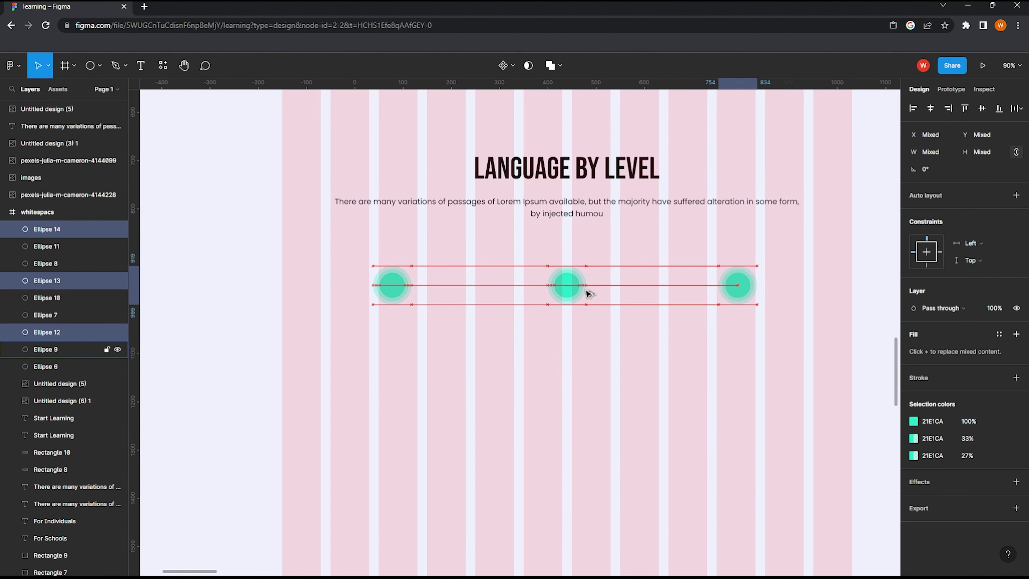
Step: Nudge the right circle group slightly to the right
key(shift+Right)
key(Right)
key(Right)
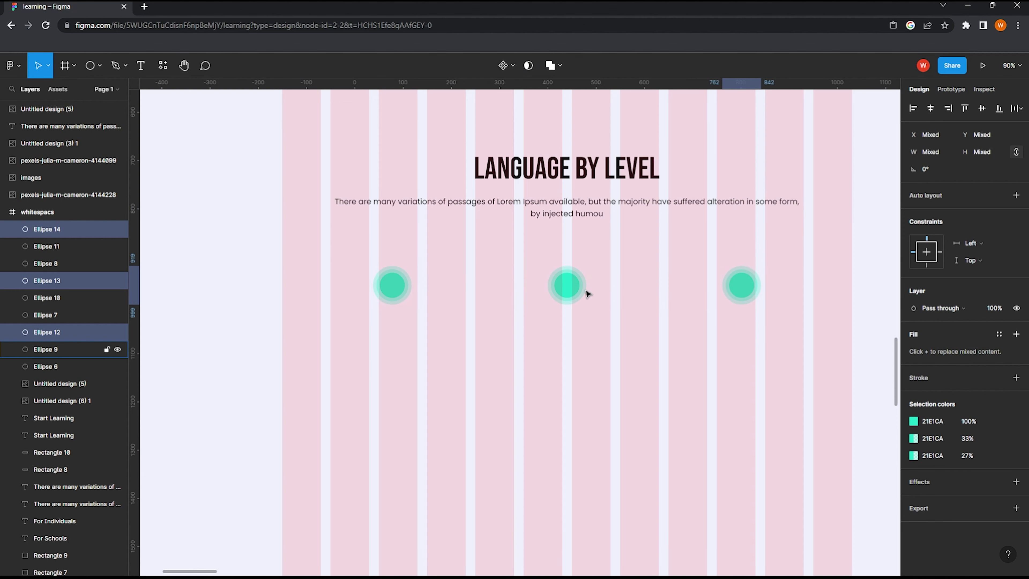
click(604, 374)
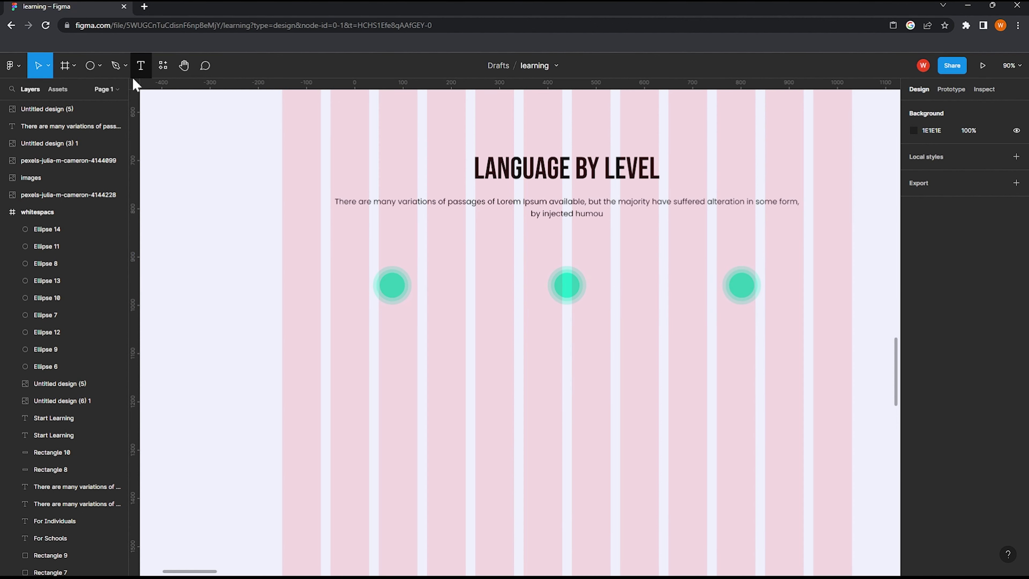
Step: Try drawing and duplicating a tiny dot left of the first circle, then undo it
key(o)
scroll(384, 337, up, 3)
scroll(349, 287, up, 3)
mouse_move(350, 283)
mouse_down()
mouse_move(350, 300)
mouse_move(340, 287)
mouse_up()
click(502, 324)
click(333, 335)
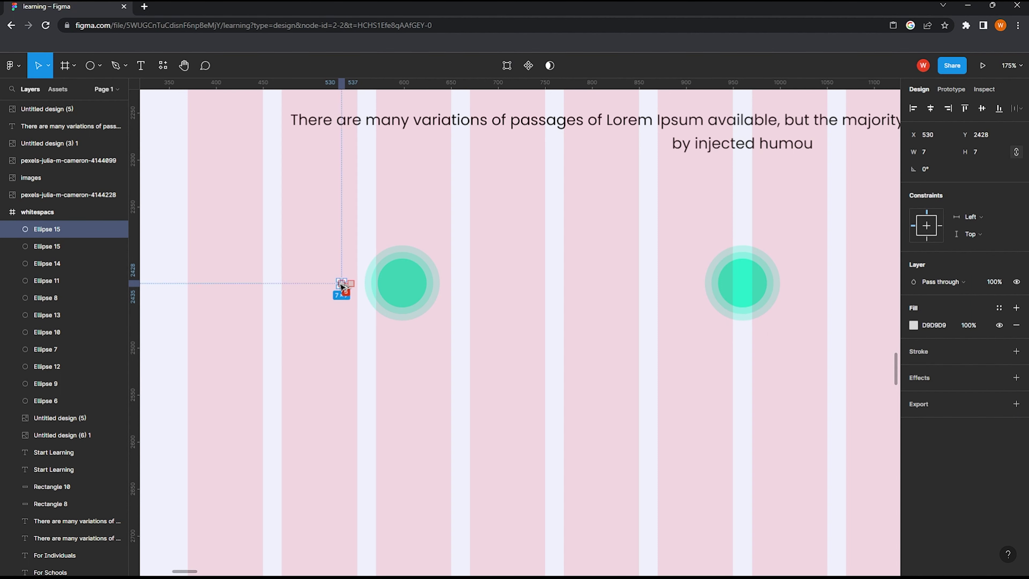
click(339, 327)
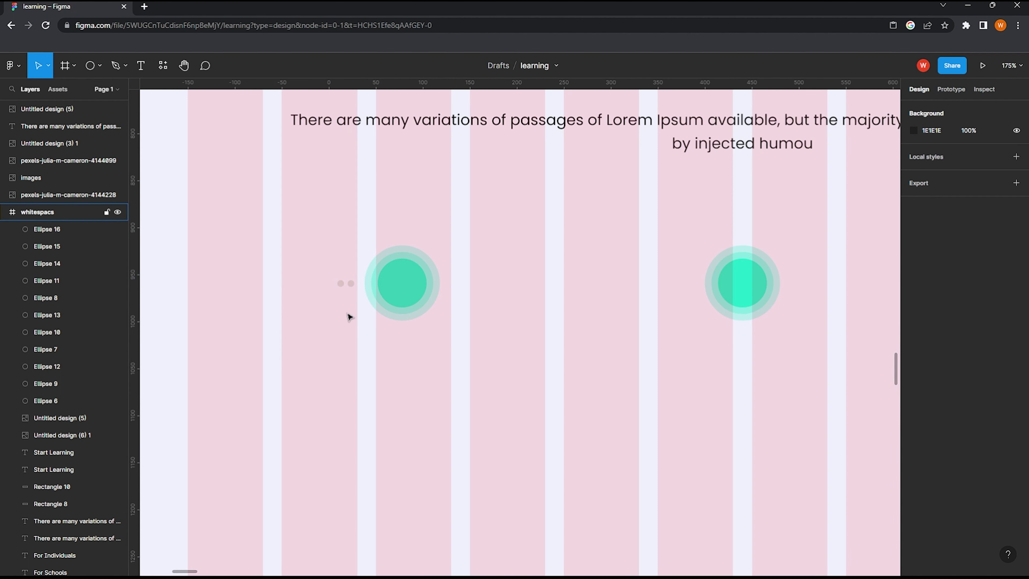
click(350, 283)
key(ctrl+d)
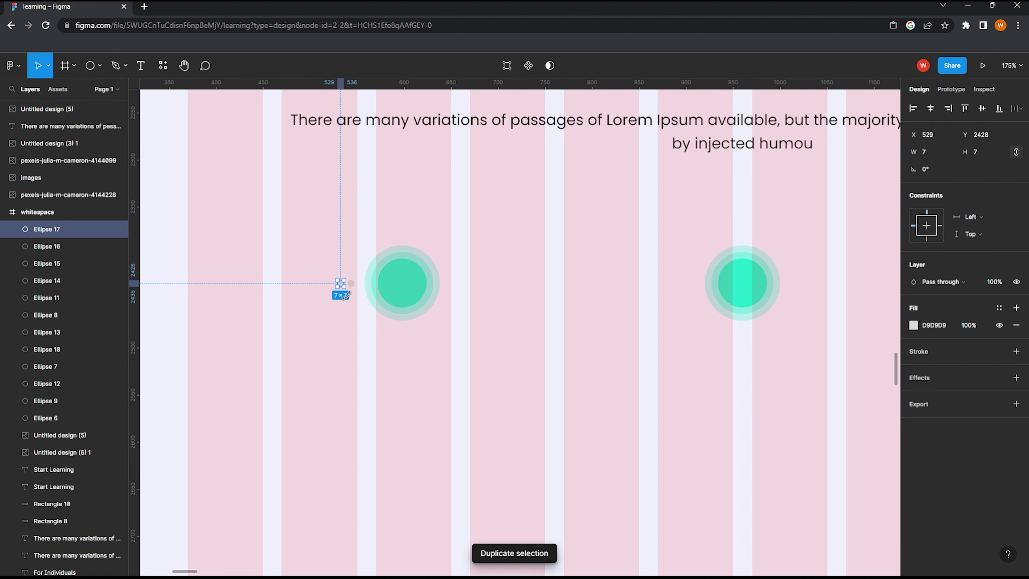
key(ctrl+z)
key(ctrl+z)
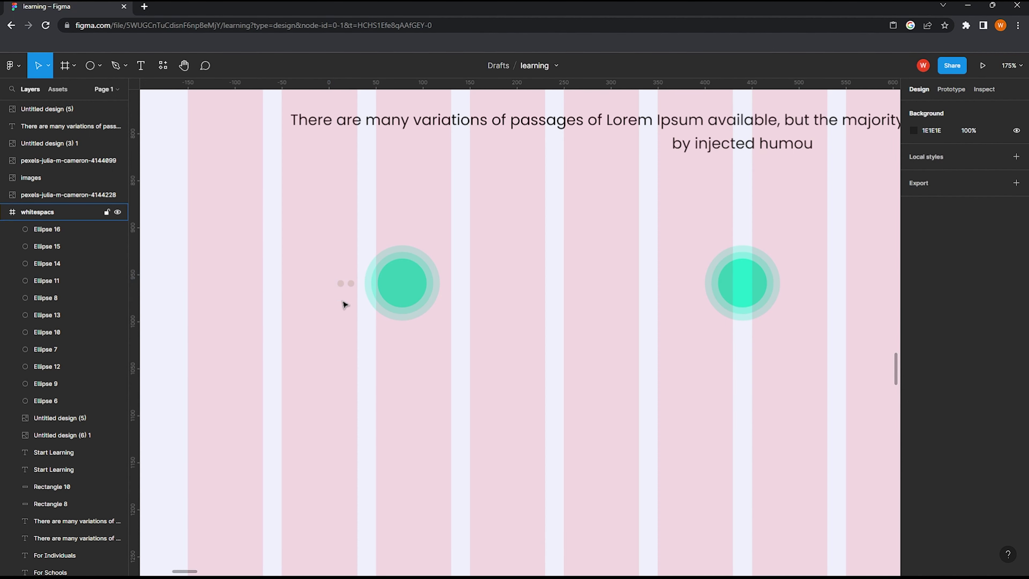
key(ctrl+z)
key(ctrl+z)
Step: Draw a 6×6 dot left of the first circle and duplicate it into a row
key(o)
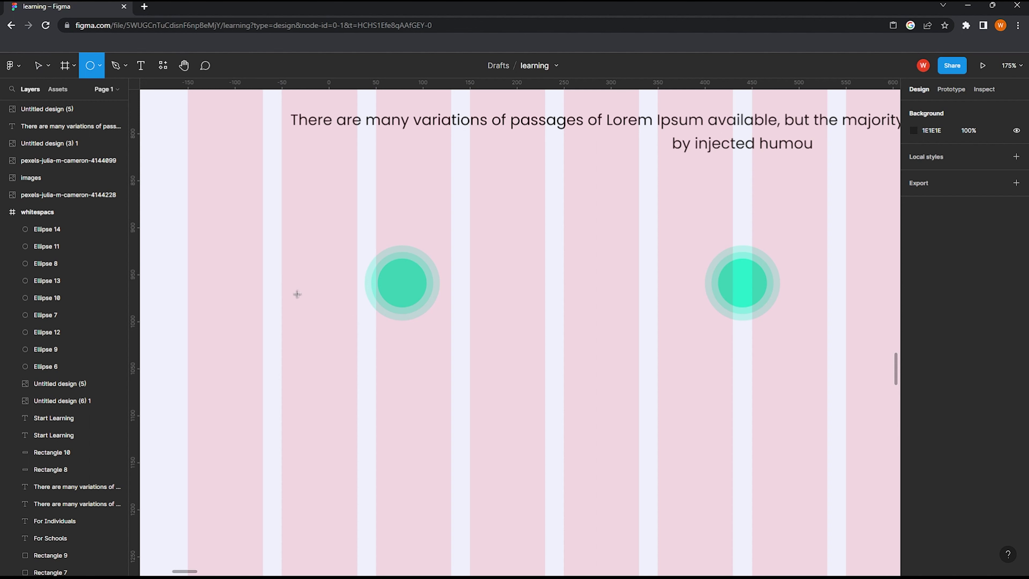
drag(242, 286, 256, 293)
key(Escape)
click(245, 288)
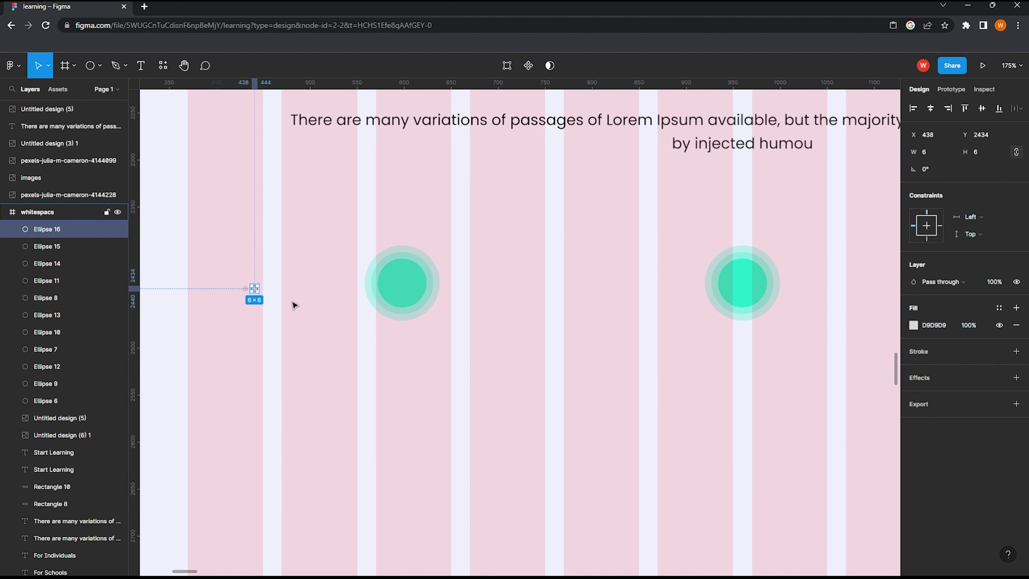
key(ctrl+d)
key(ctrl+d)
key(ctrl+d)
key(ctrl+d)
key(ctrl+d)
key(ctrl+d)
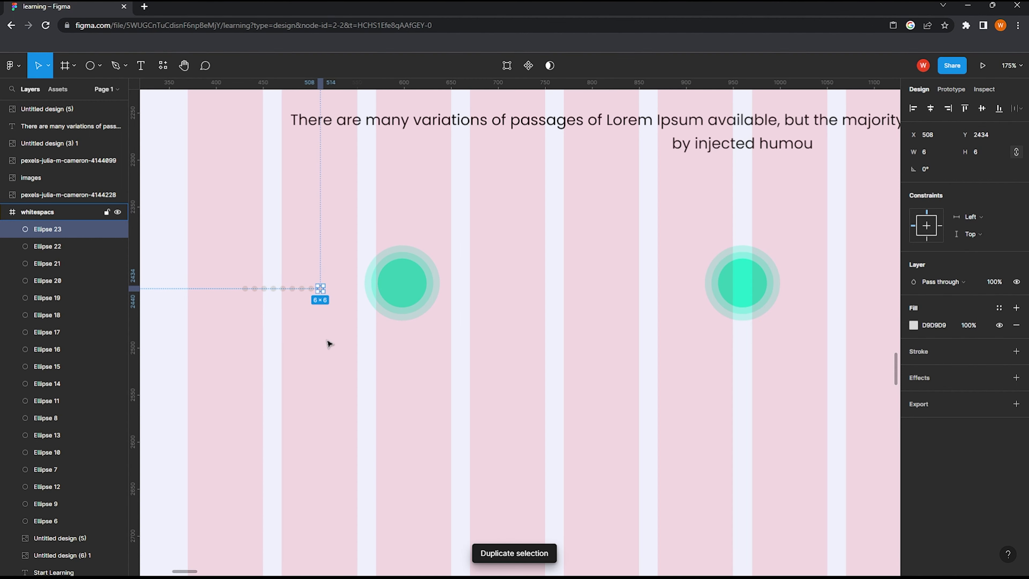
click(328, 343)
Step: Group the row of dots into one dotted line, level with the circles
drag(214, 246, 332, 342)
key(ctrl+g)
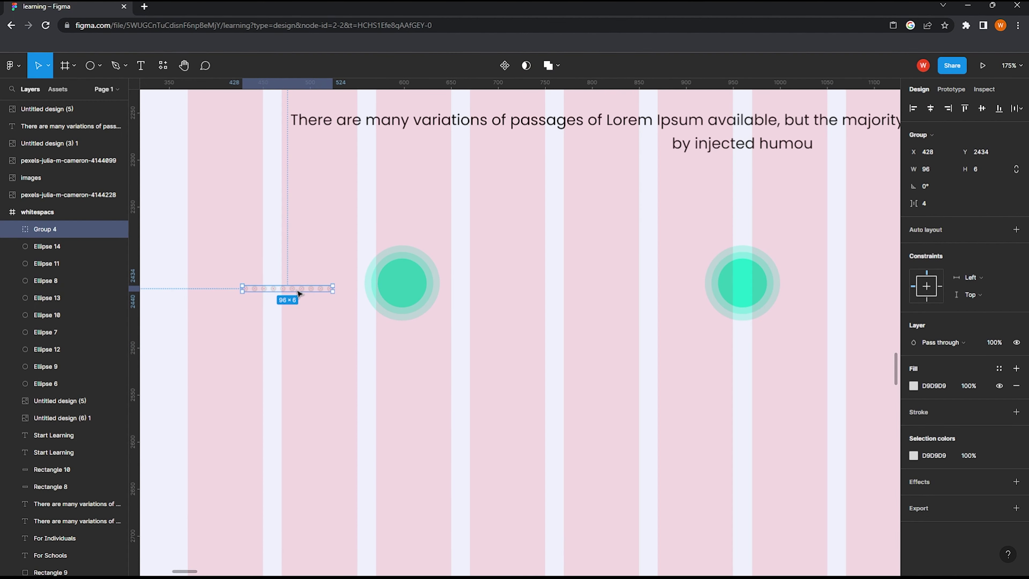
drag(303, 288, 311, 283)
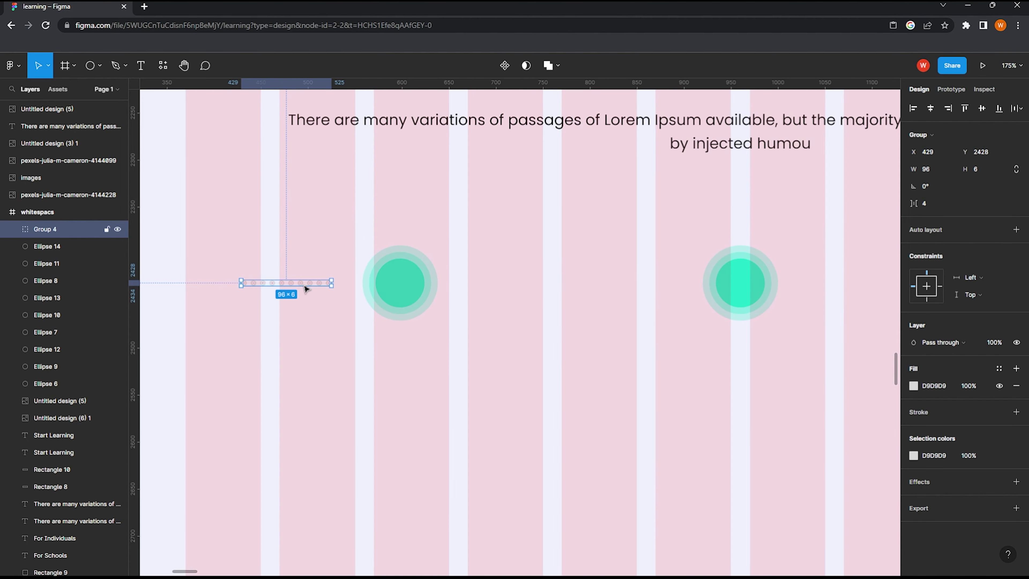
Step: Copy the dotted line right of the first circle, then copy both toward the middle circle
scroll(313, 286, up, 3)
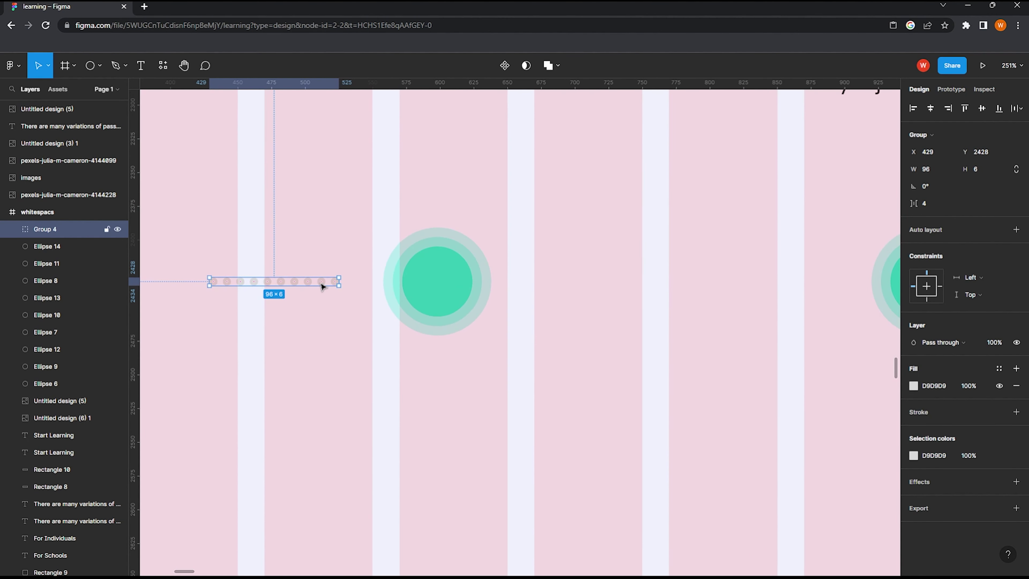
drag(323, 284, 650, 285)
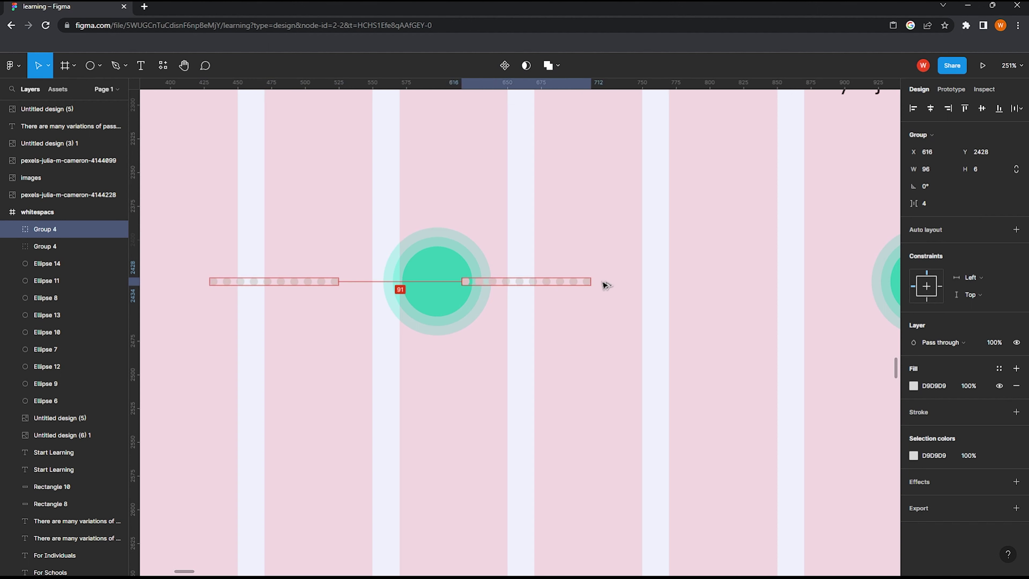
scroll(519, 300, down, 3)
scroll(518, 299, down, 3)
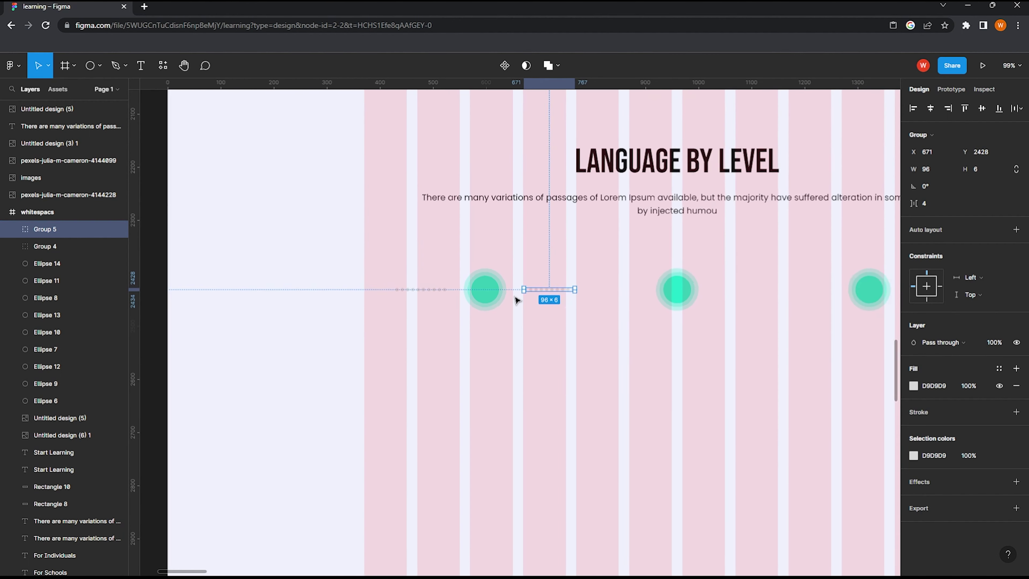
scroll(466, 308, right, 3)
scroll(365, 308, right, 2)
key(Escape)
click(283, 289)
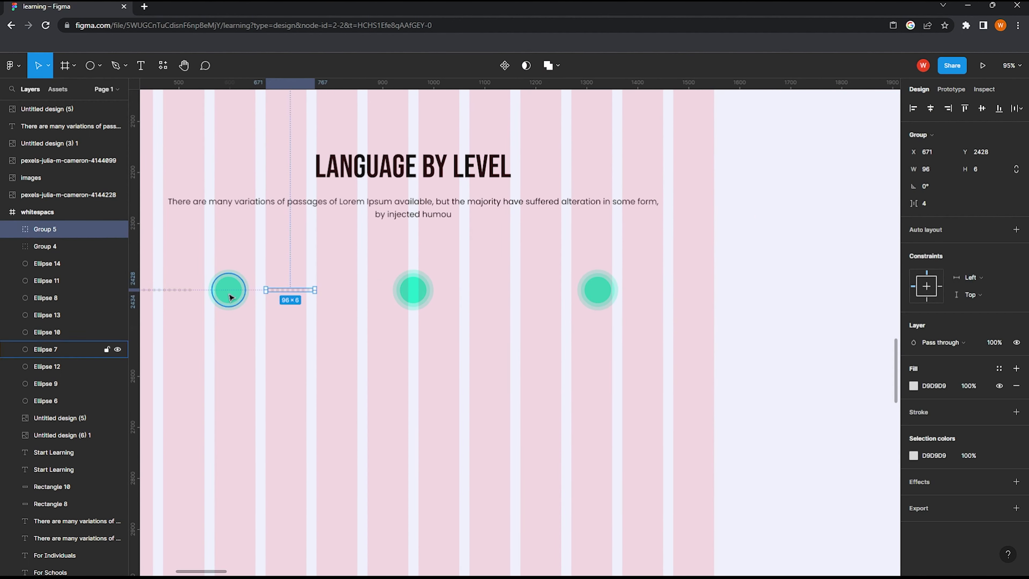
shift+click(170, 290)
drag(280, 294, 658, 299)
click(476, 315)
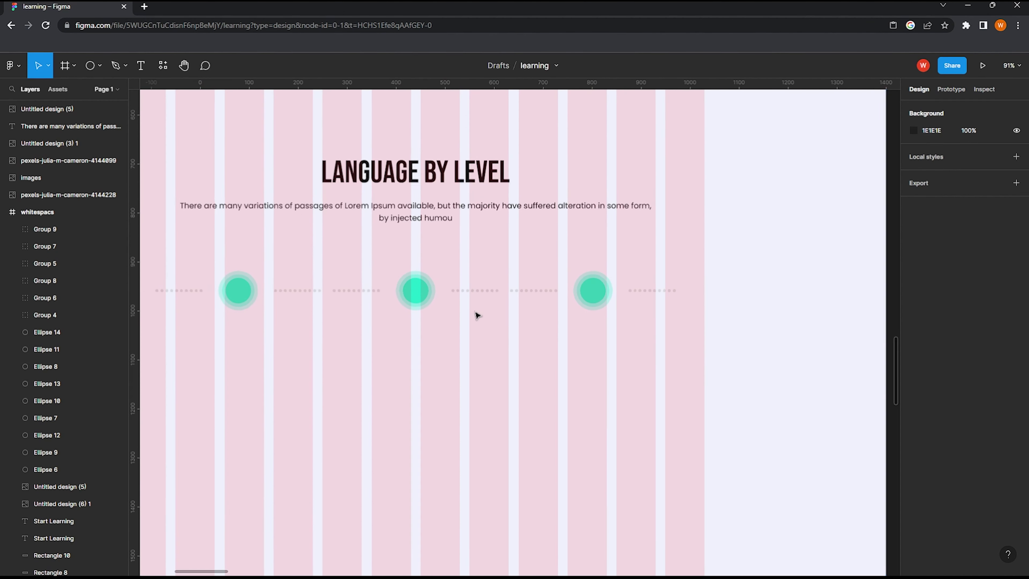
Step: Even out the spacing of the dotted segments around the middle circle
scroll(401, 316, down, 3)
scroll(351, 327, up, 2)
scroll(379, 328, up, 4)
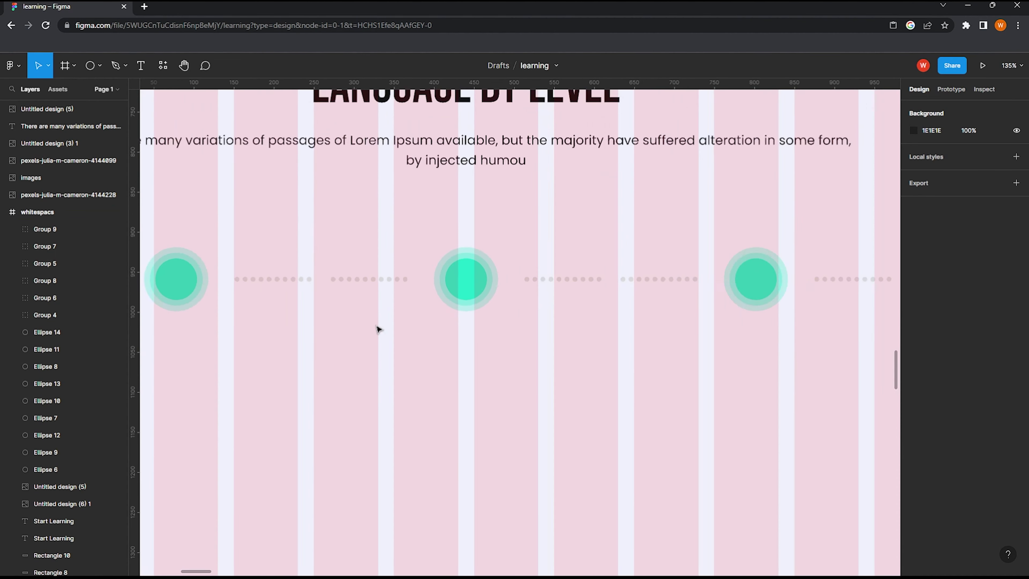
scroll(405, 308, up, 2)
click(404, 277)
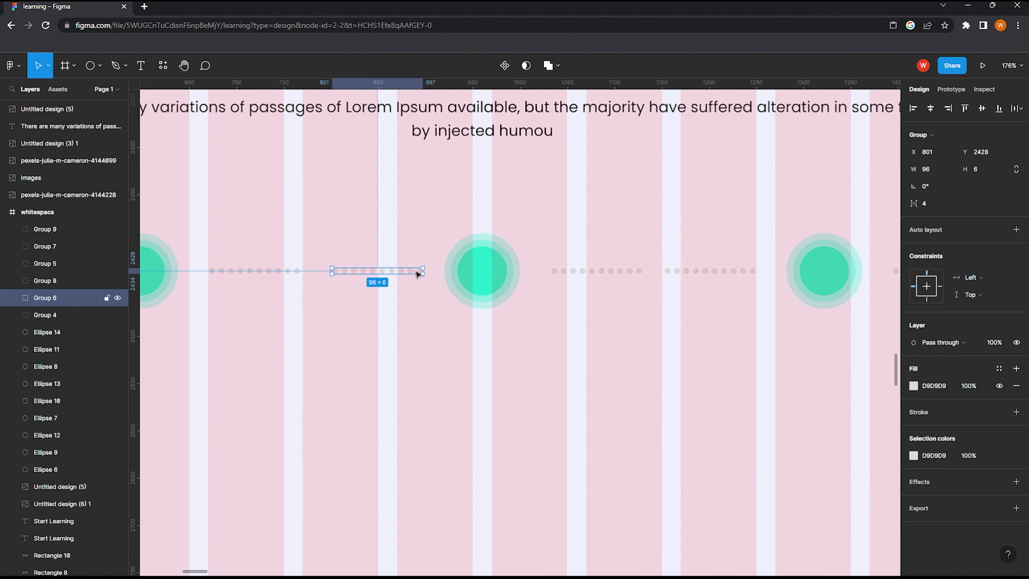
drag(398, 271, 418, 274)
click(590, 271)
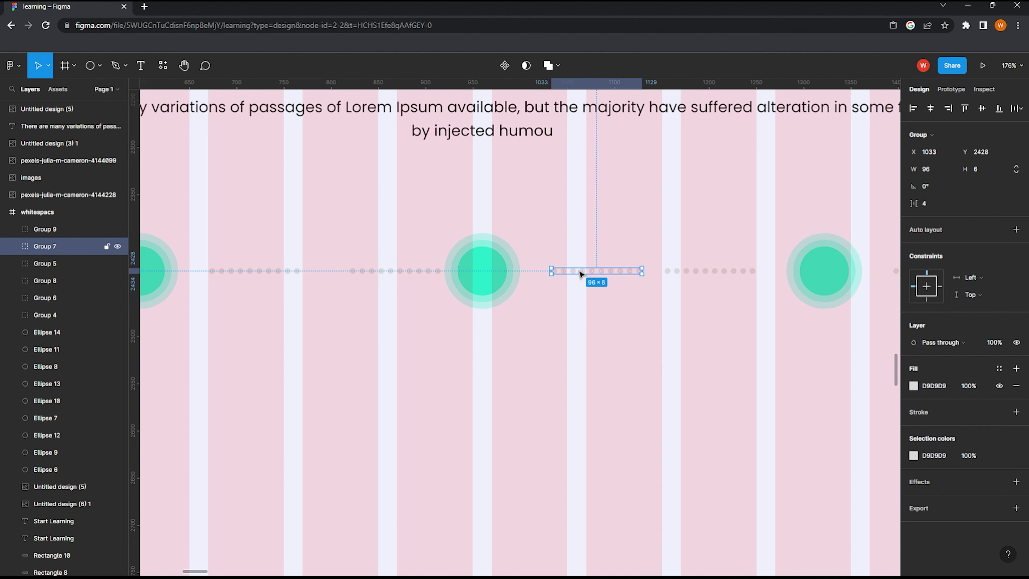
drag(590, 271, 562, 271)
click(418, 271)
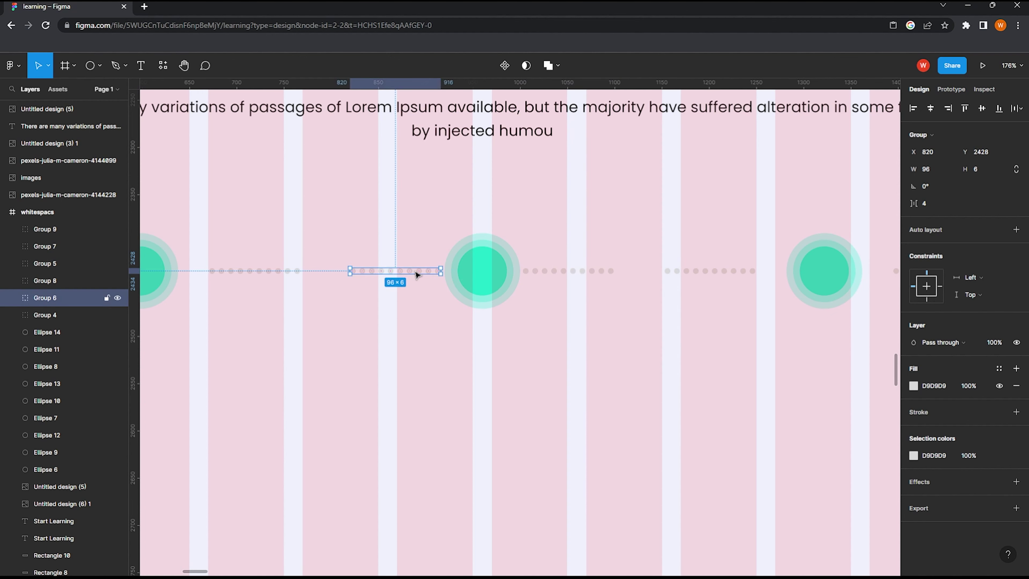
drag(418, 271, 415, 271)
click(553, 272)
drag(553, 271, 556, 277)
click(426, 323)
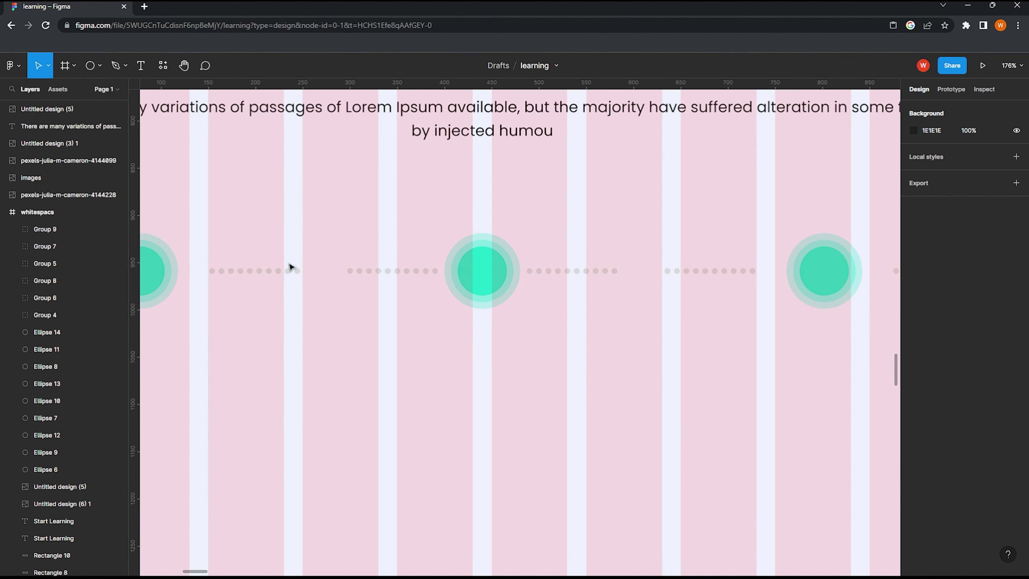
Step: Replace the first circle's dotted segments with copies of the middle circle's pair
scroll(455, 284, down, 5)
click(376, 275)
shift+click(289, 273)
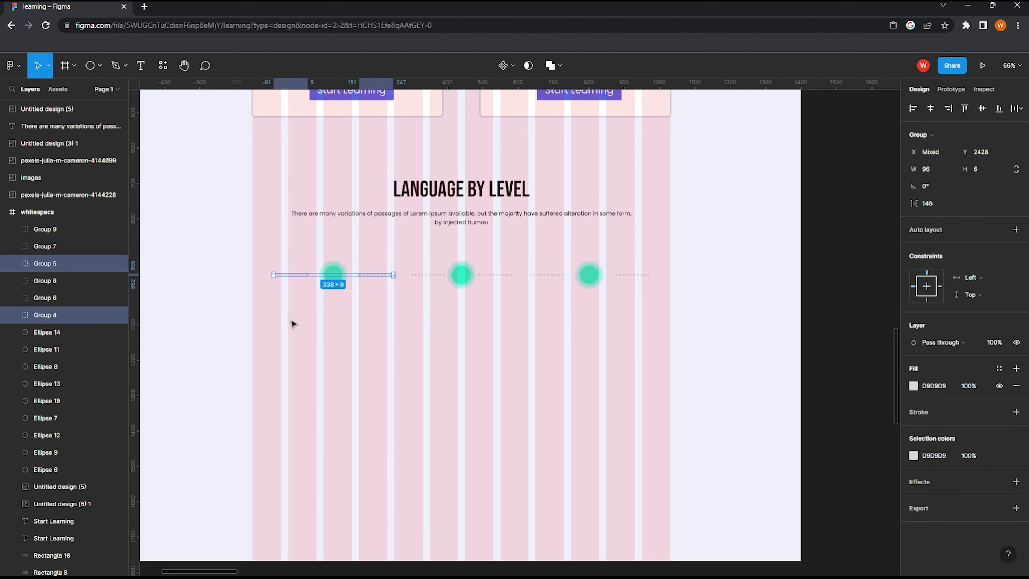
key(Delete)
click(427, 274)
shift+click(496, 275)
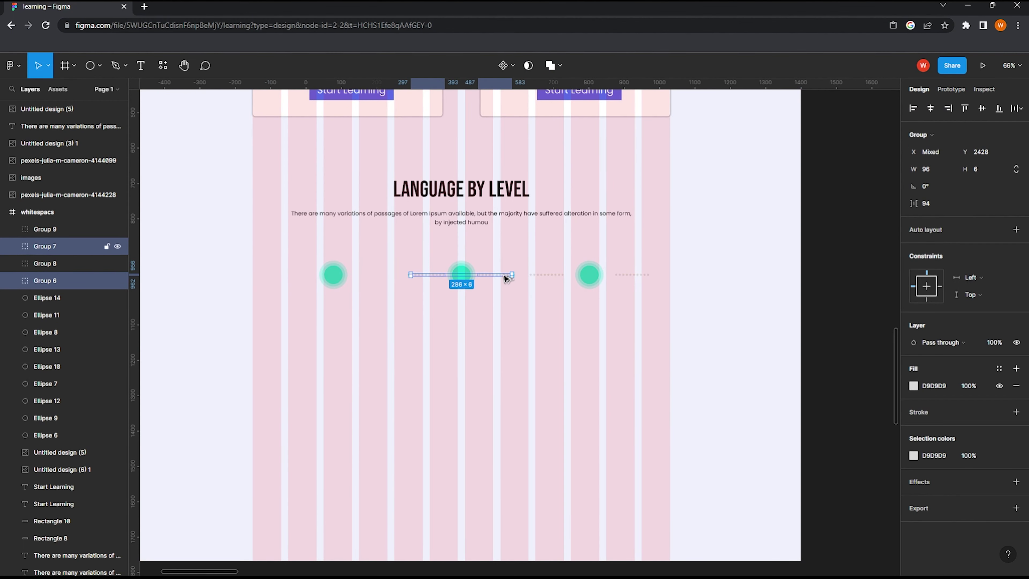
drag(506, 279, 378, 281)
click(396, 329)
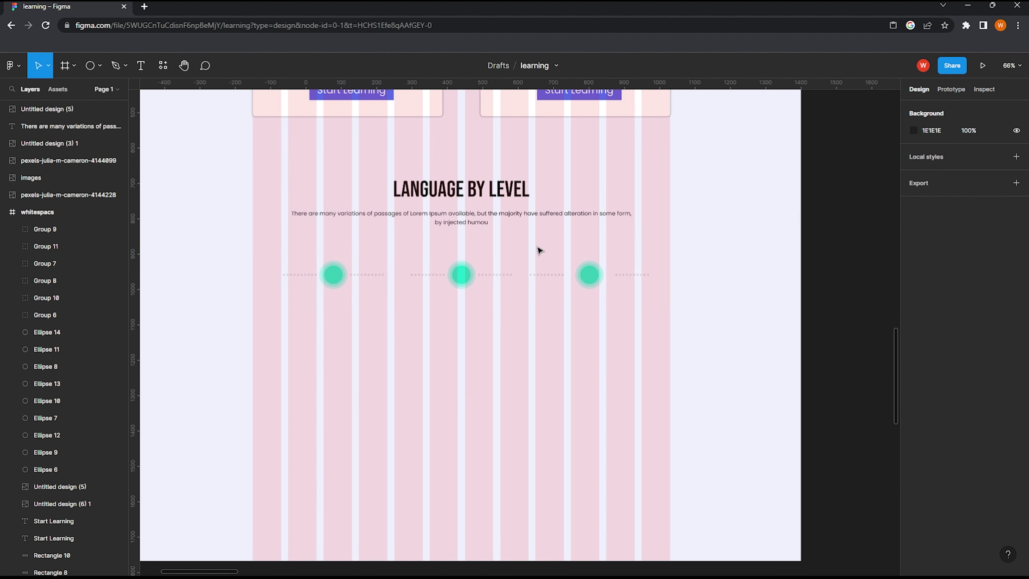
Step: Replace the right circle's dotted segments with copies of the middle circle's pair
drag(539, 250, 572, 338)
drag(640, 252, 649, 322)
key(Delete)
drag(519, 306, 492, 256)
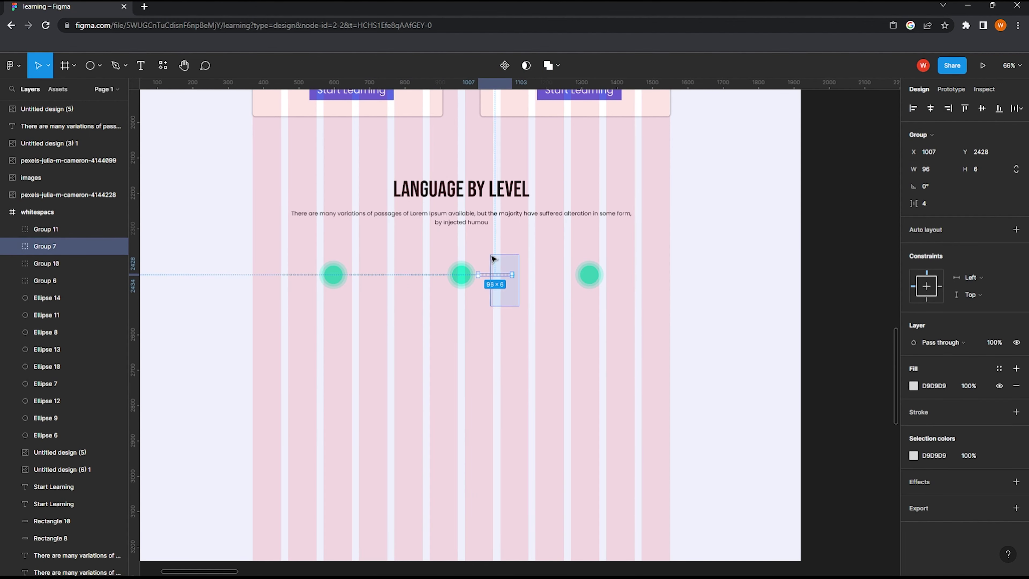
drag(421, 314, 395, 248)
mouse_move(498, 275)
mouse_down()
mouse_move(640, 281)
mouse_move(627, 280)
mouse_up()
click(425, 343)
scroll(424, 308, up, 3)
Step: Change the middle circle's inner disc fill to red
scroll(522, 264, up, 3)
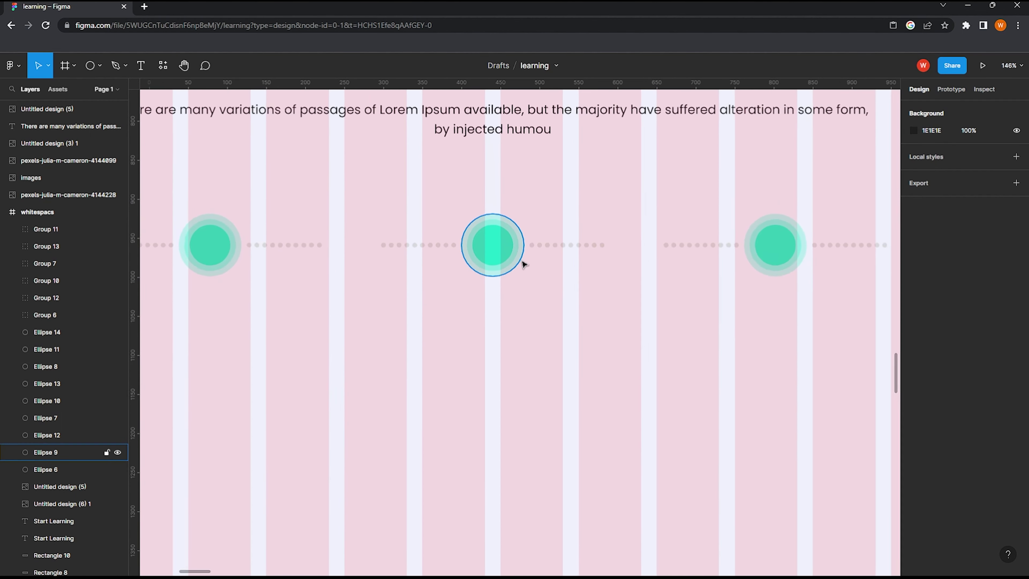
scroll(523, 264, up, 1)
click(525, 256)
click(913, 325)
click(889, 449)
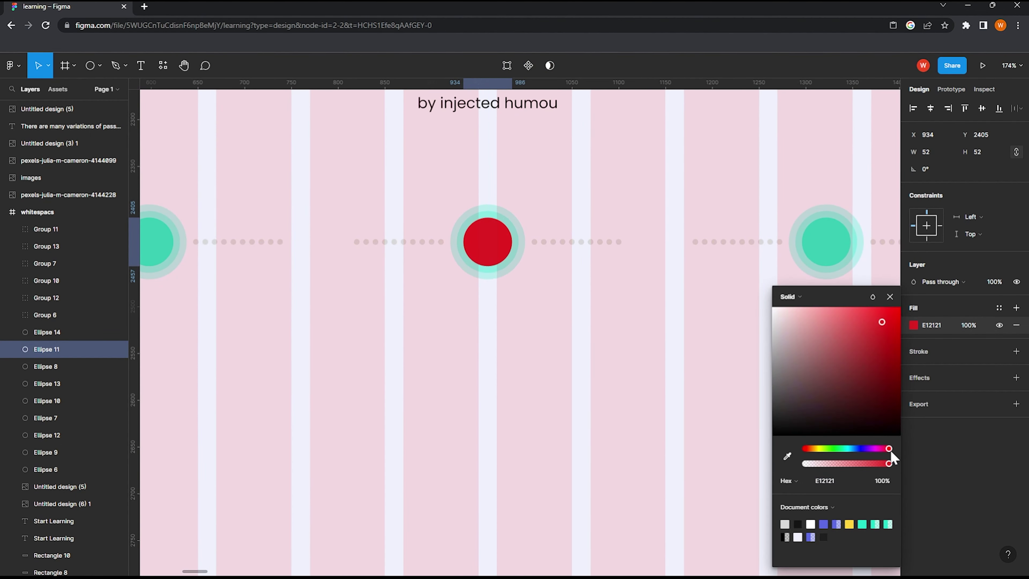
click(576, 347)
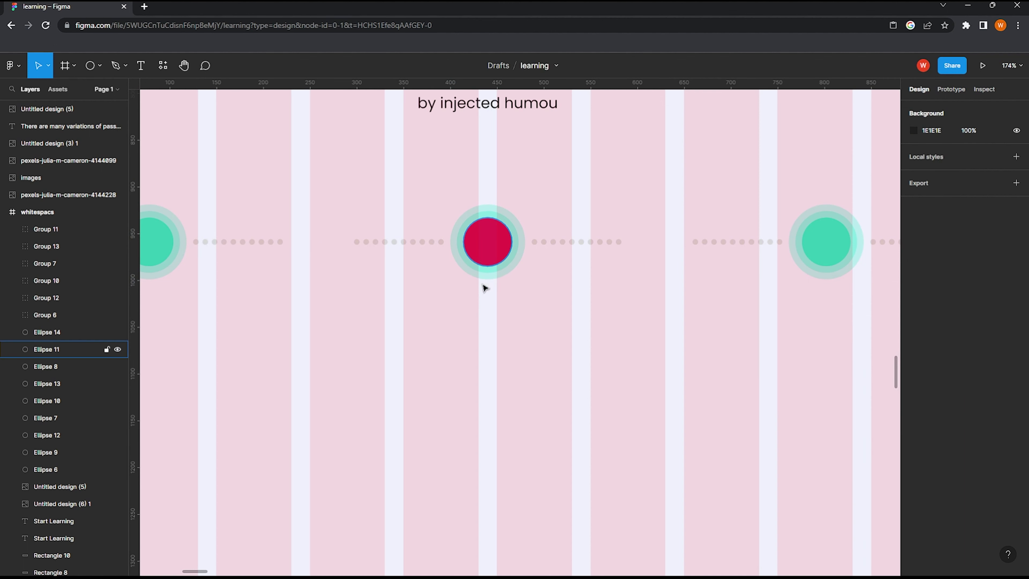
Step: Turn the middle circle's teal ring colours red, comparing with the left circle's rings
drag(521, 310, 437, 194)
click(913, 437)
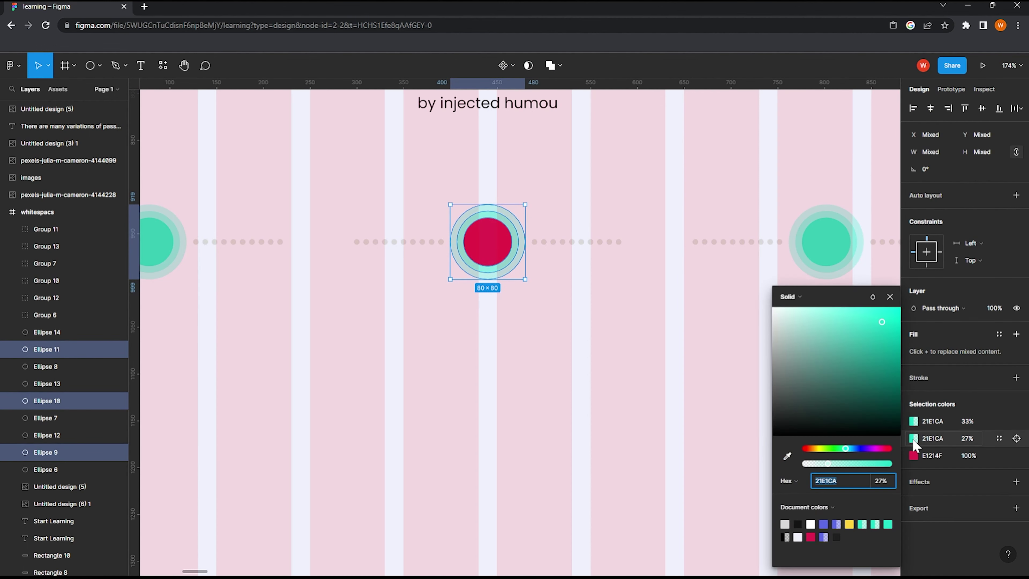
click(810, 537)
click(922, 422)
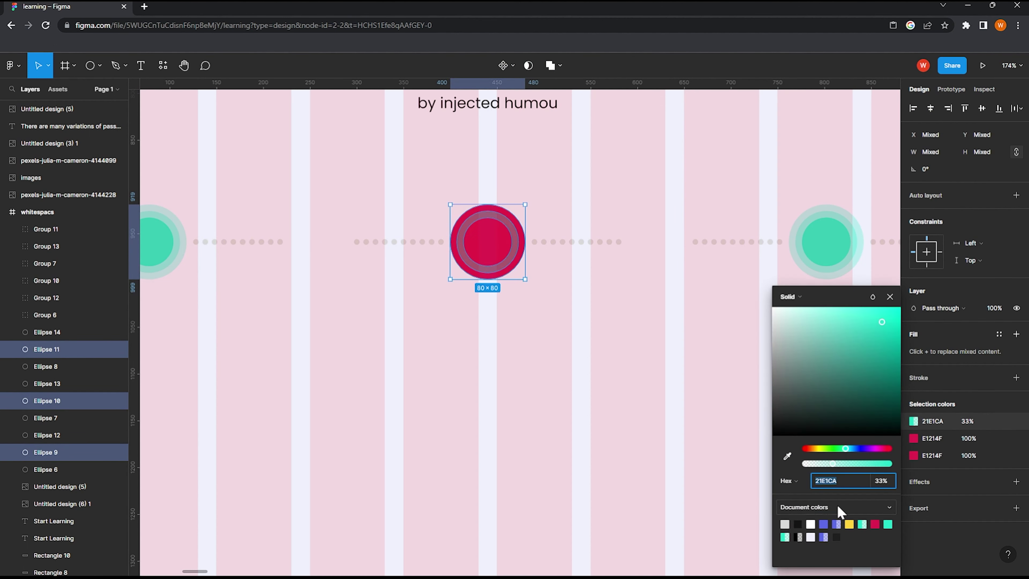
click(459, 413)
click(180, 253)
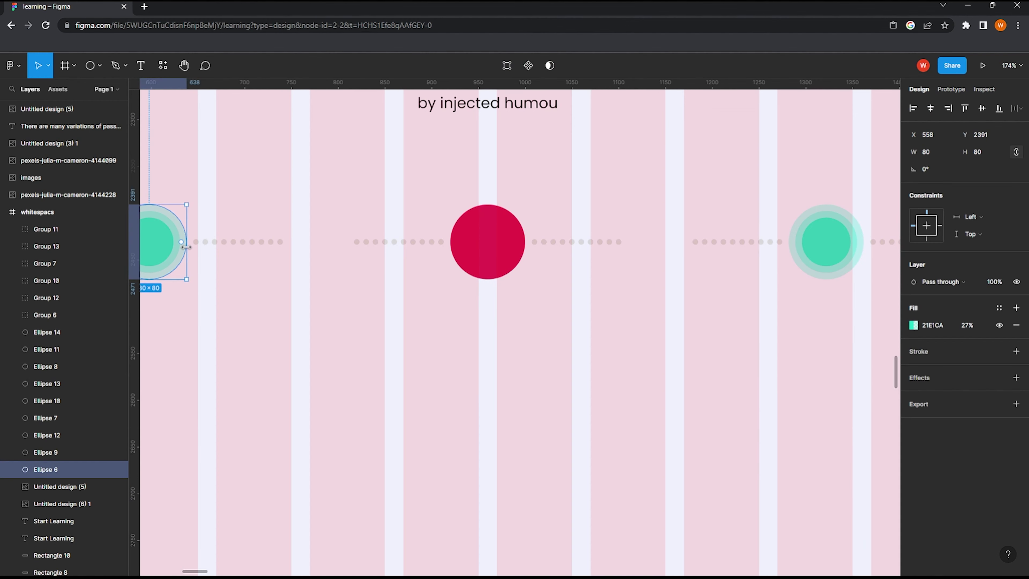
click(438, 314)
click(463, 217)
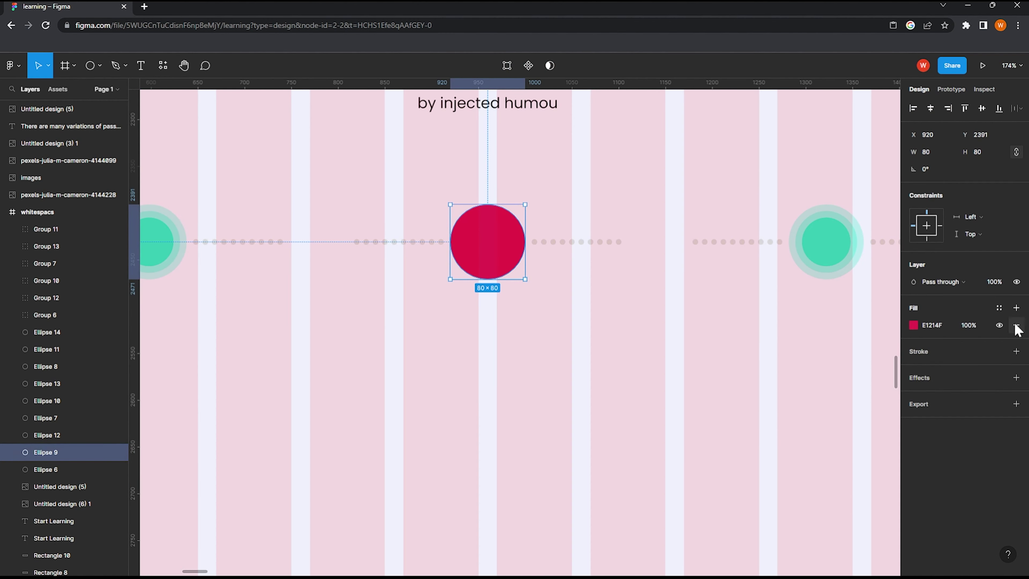
text(27)
Step: Set the red outer ring to 27% and the inner ring to 33% opacity
key(Return)
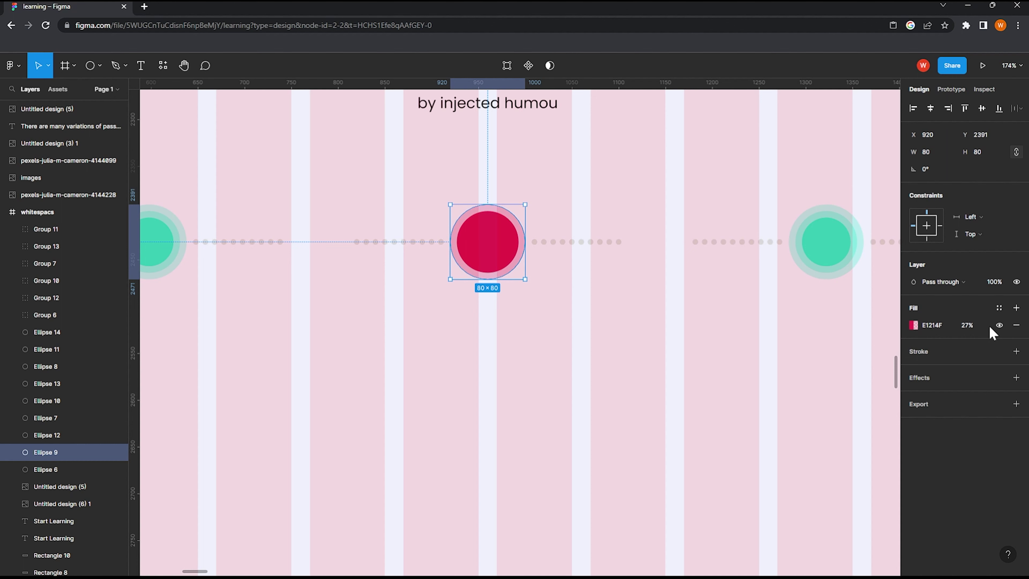
click(488, 242)
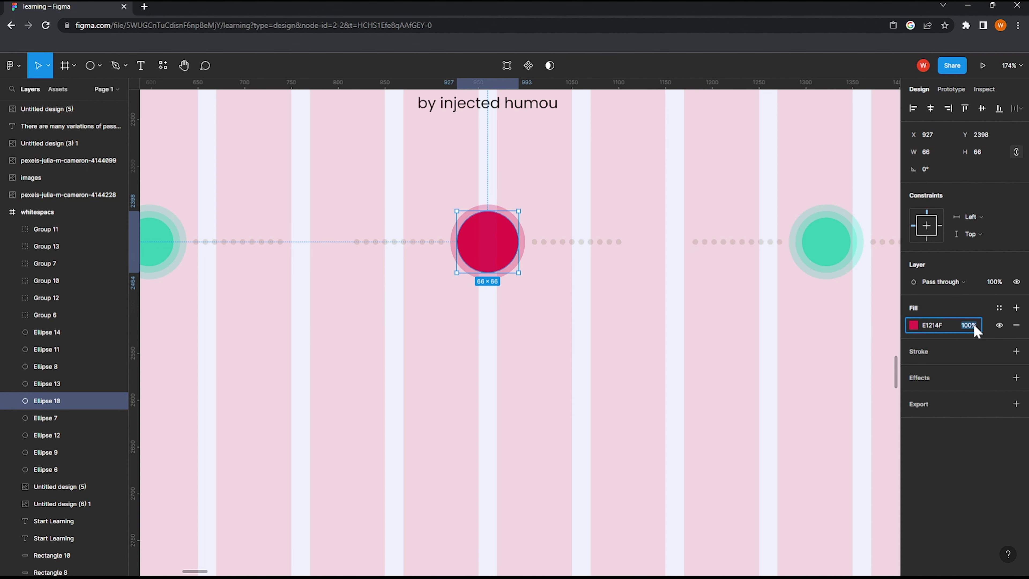
text(33)
key(Return)
click(761, 384)
scroll(562, 304, down, 5)
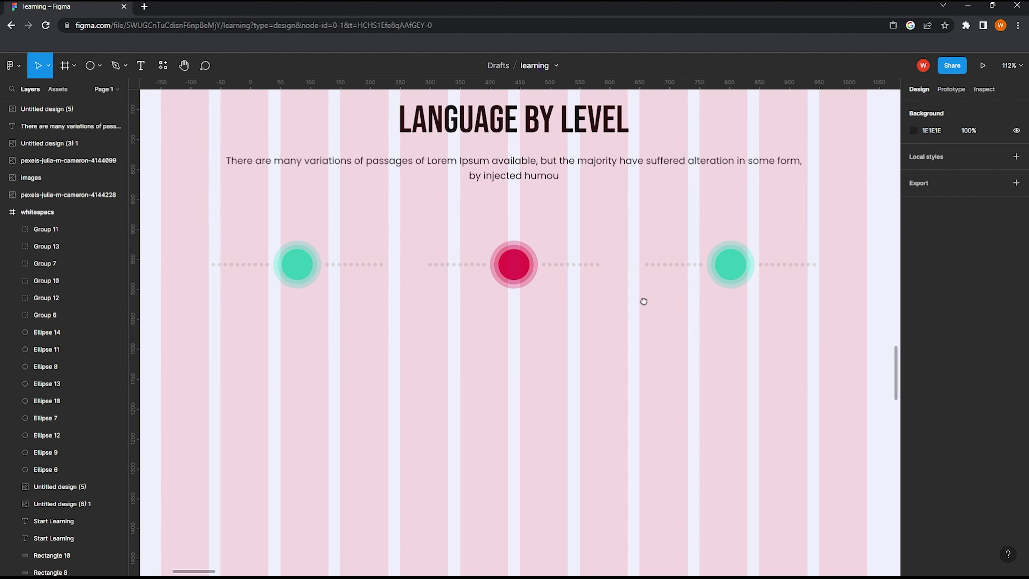
scroll(608, 292, right, 4)
Step: Recolour the right circle's solid and 33% ring fills to orange E18921
drag(599, 289, 587, 261)
click(914, 422)
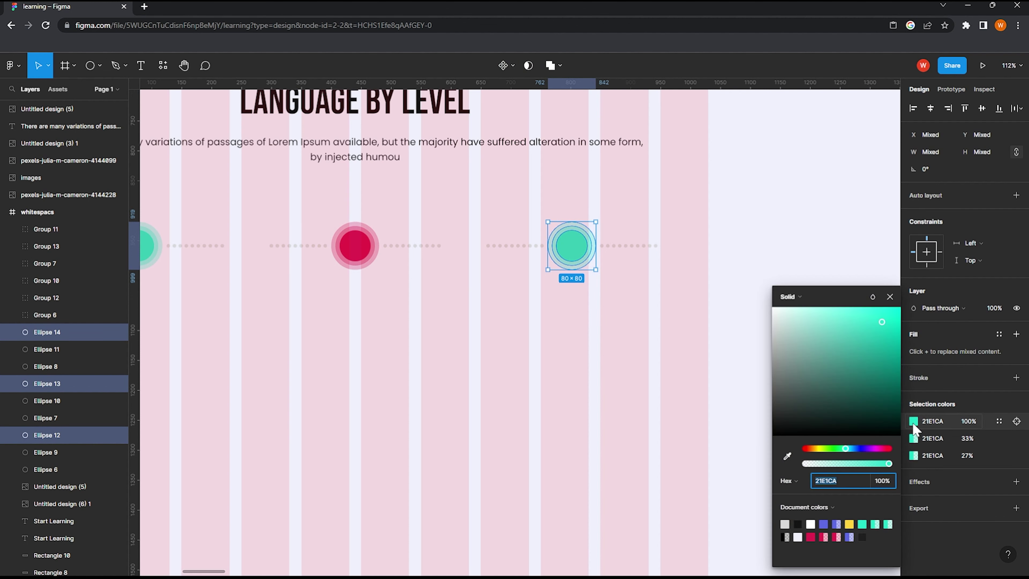
click(811, 448)
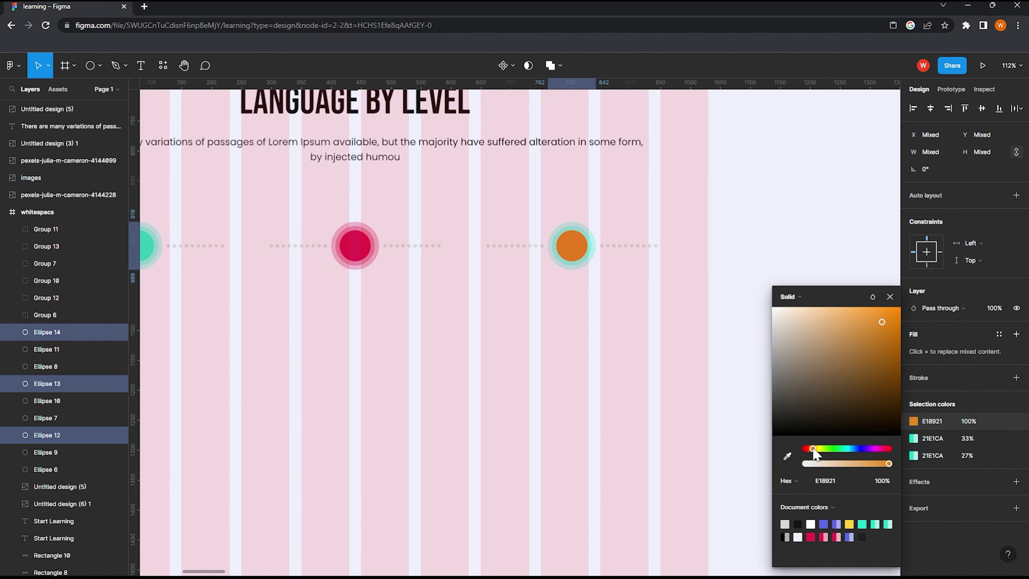
click(913, 438)
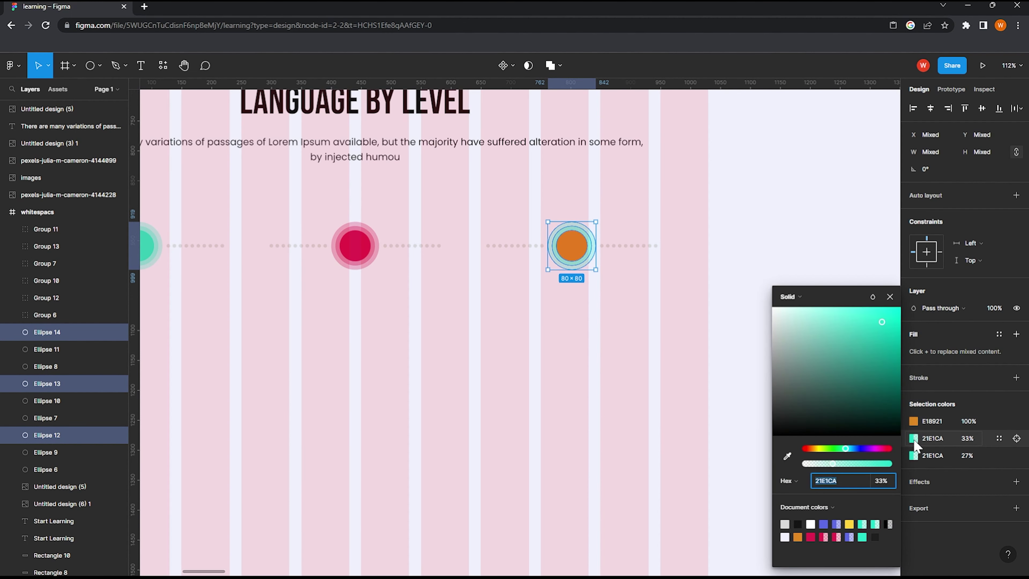
click(797, 537)
key(Escape)
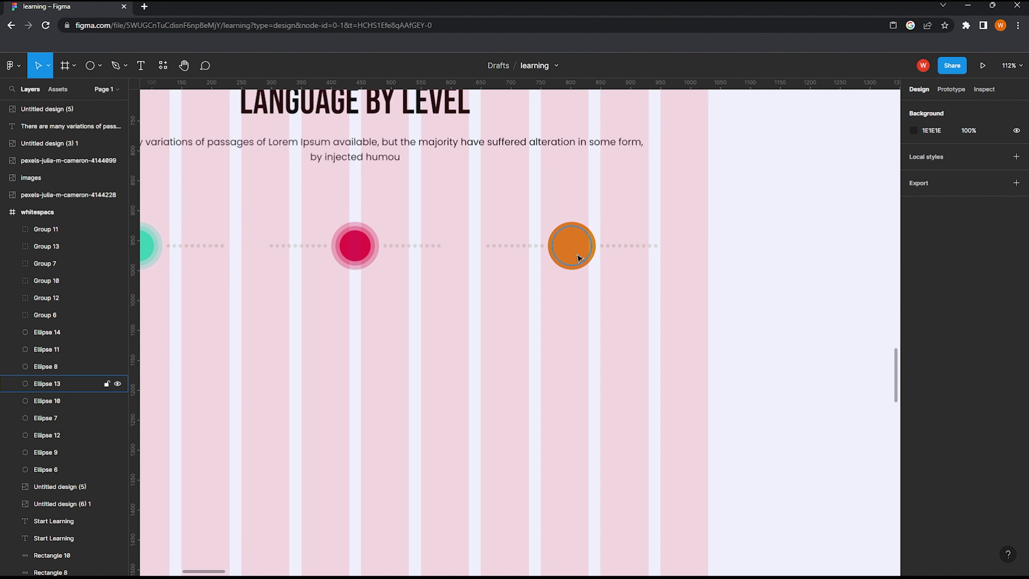
Step: Set the orange outer ring to 27% and the inner ring to 33% opacity
click(577, 253)
text(27)
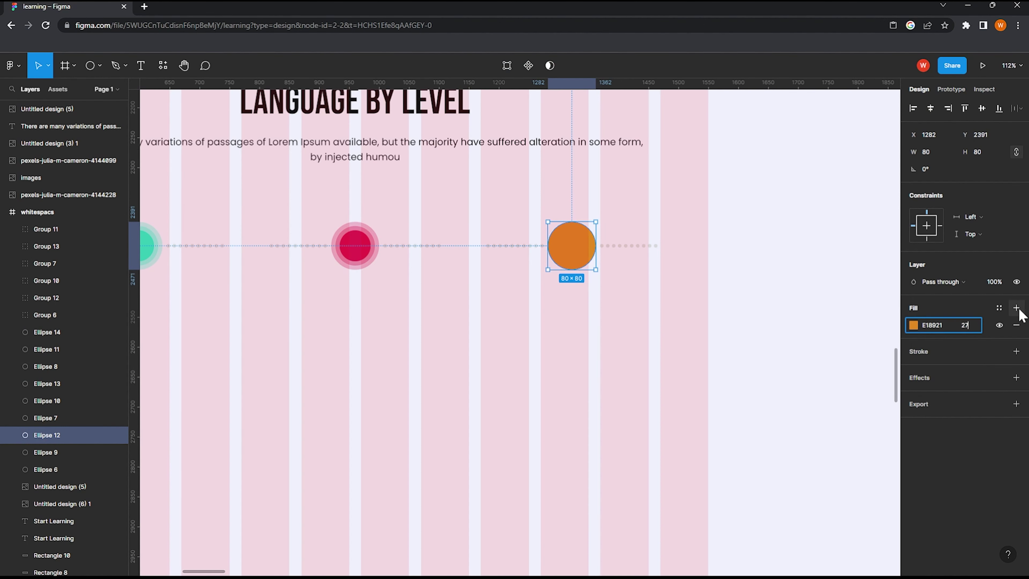
key(Return)
click(571, 227)
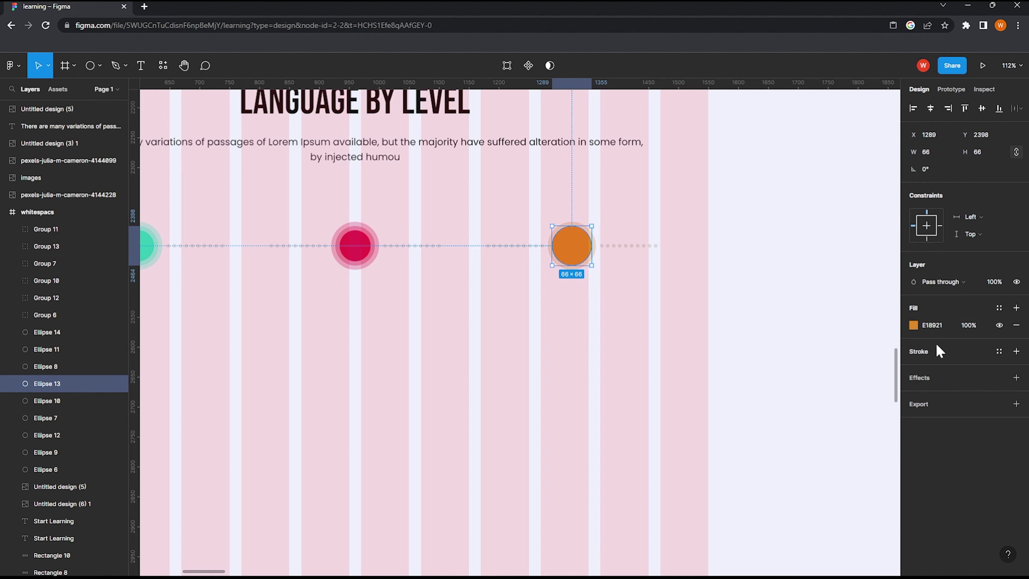
text(33)
key(Return)
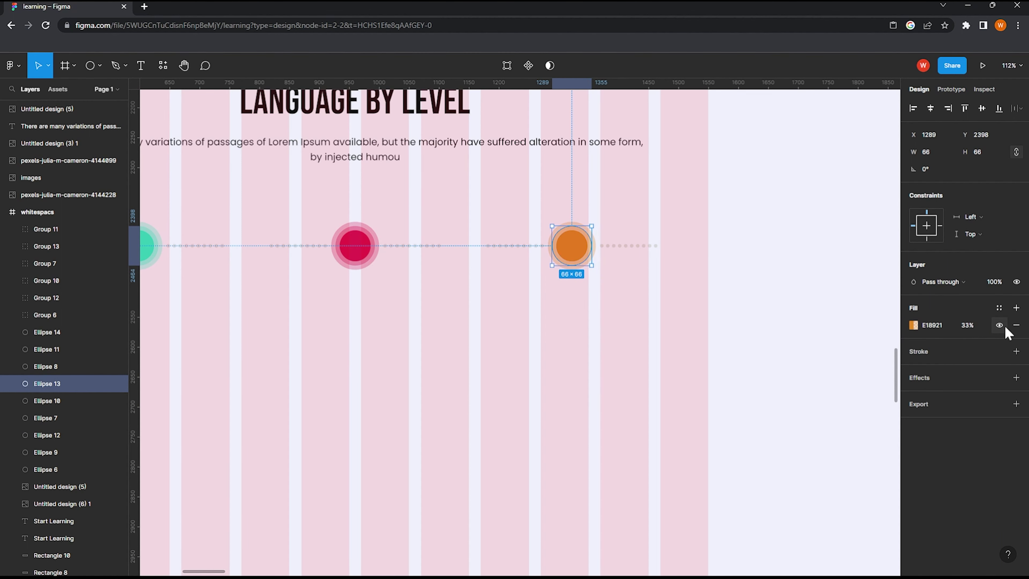
key(Escape)
scroll(567, 345, down, 5)
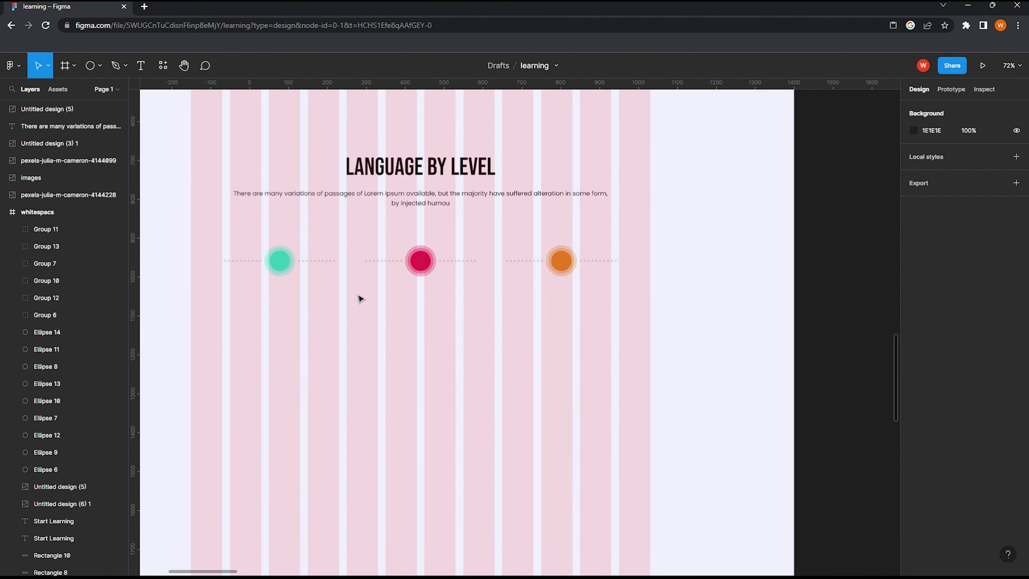
scroll(359, 299, up, 1)
scroll(439, 301, up, 1)
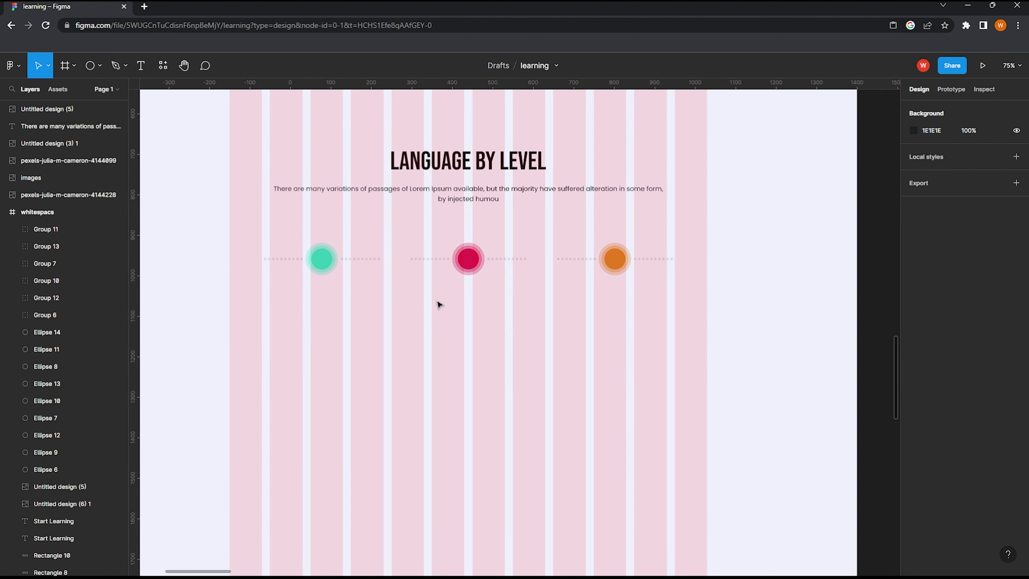
scroll(333, 287, up, 3)
Step: Add a size-24 letter 'A' centred in the teal circle
key(t)
click(313, 249)
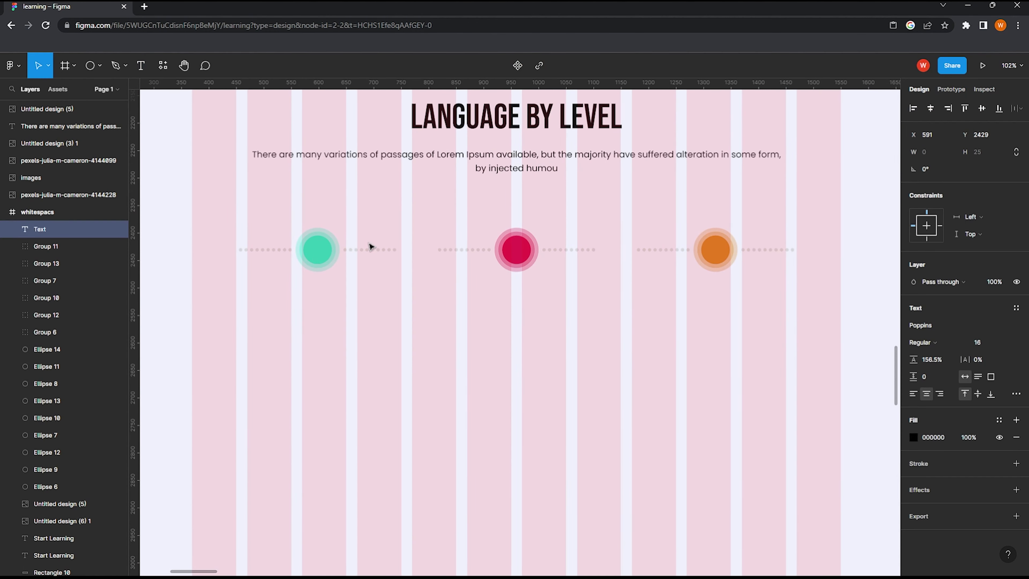
text(A)
scroll(318, 267, up, 4)
drag(313, 244, 317, 235)
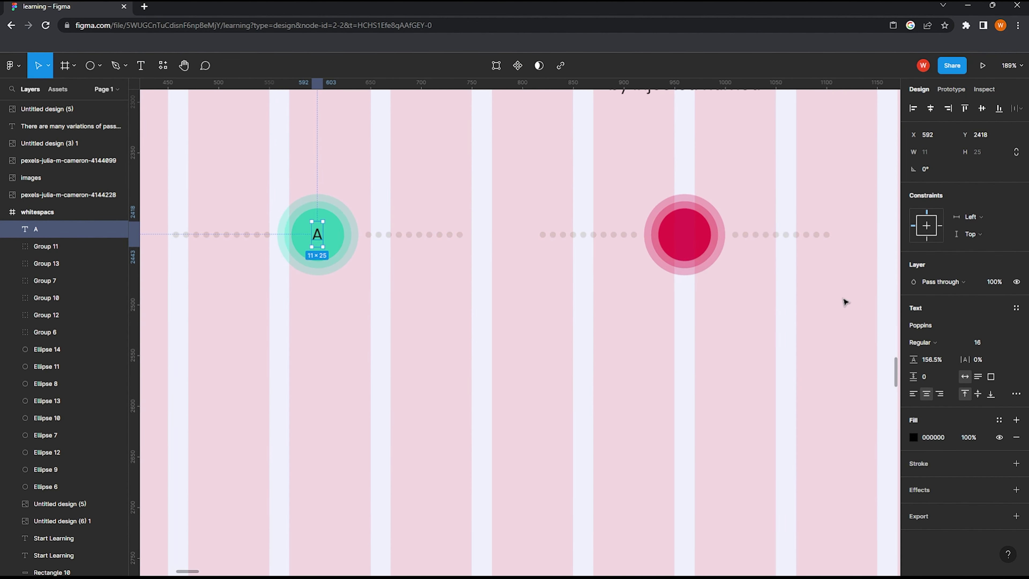
click(1007, 342)
click(988, 391)
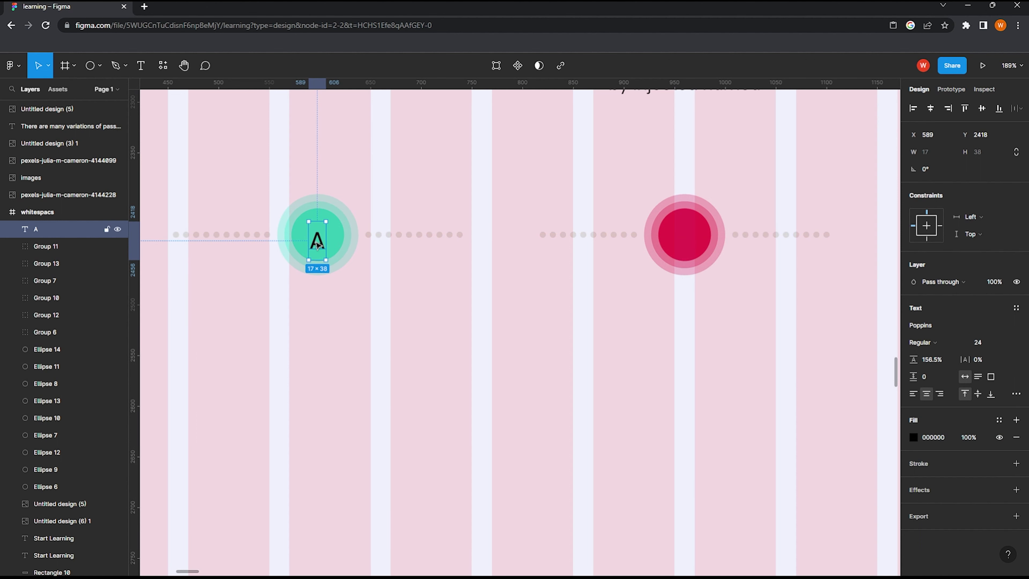
drag(317, 243, 318, 238)
Step: Give the letter A the dark 141414 colour
click(913, 436)
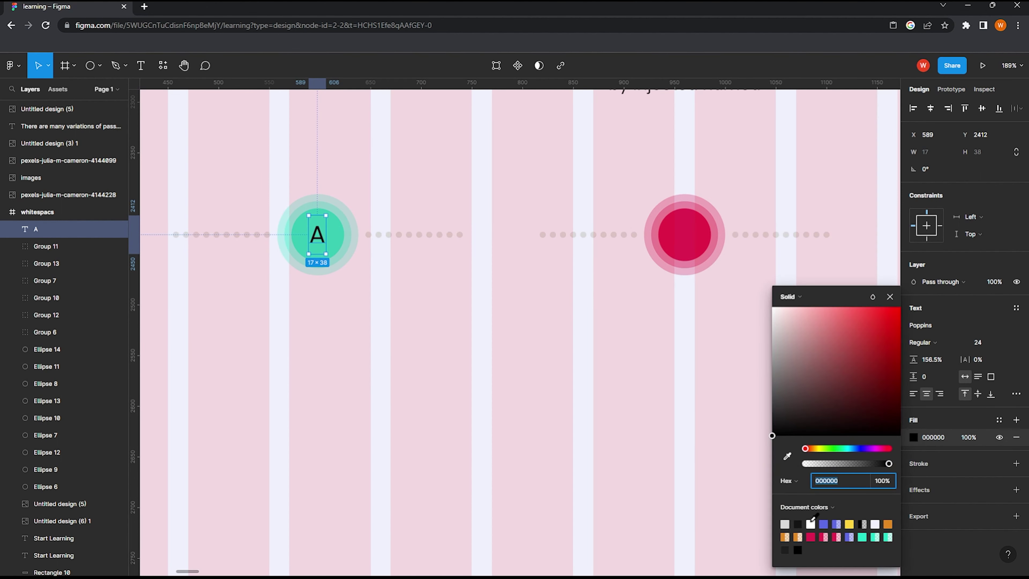
click(797, 524)
click(404, 319)
click(317, 235)
Step: Copy the letter into the red and orange circles as 'B' and 'C'
scroll(317, 239, down, 5)
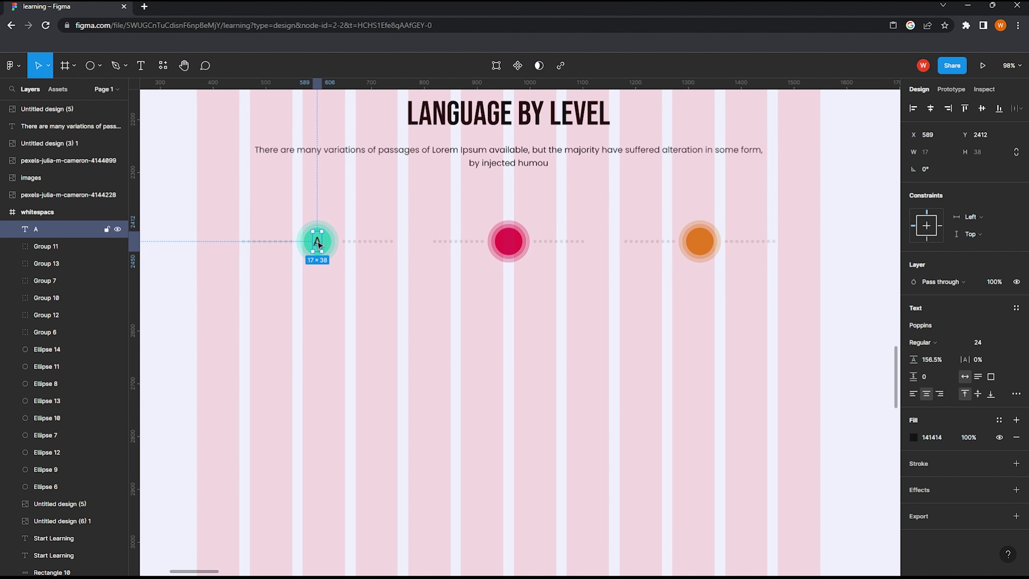
alt+drag(317, 243, 700, 242)
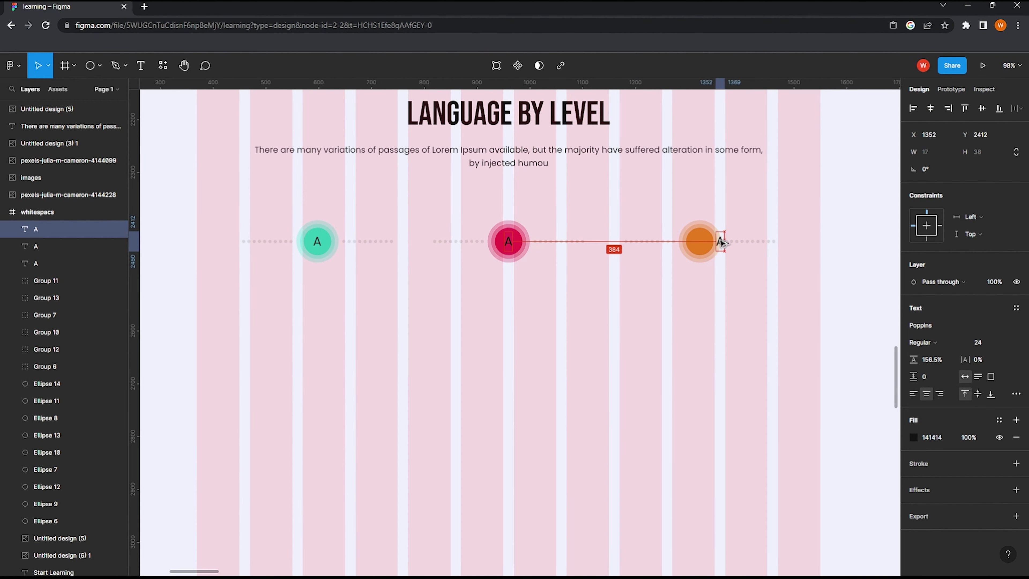
click(513, 242)
text(B)
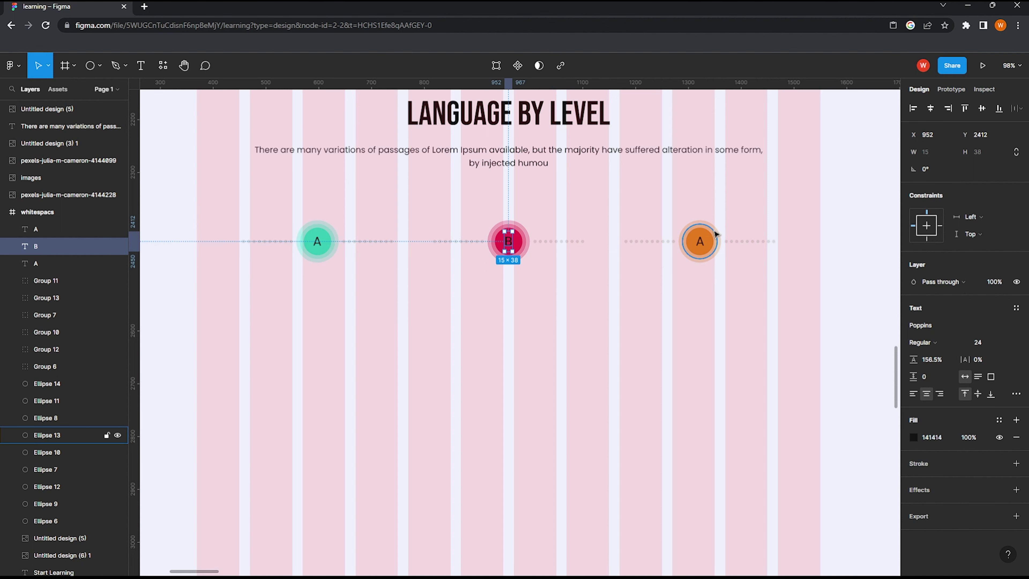
double_click(700, 242)
text(C)
click(599, 295)
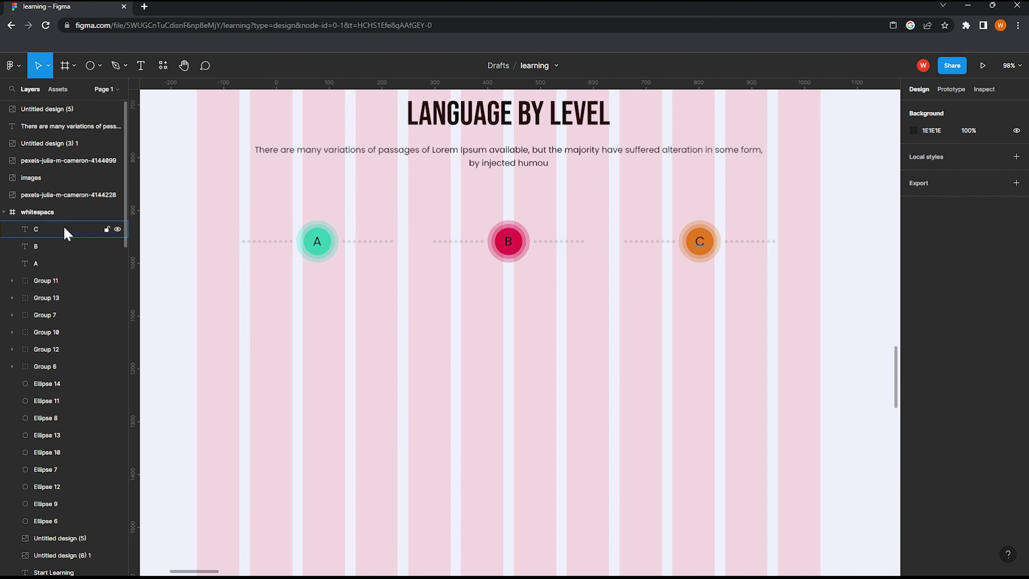
Step: Make the letters A, B and C white and bold
click(64, 229)
shift+click(64, 263)
click(913, 481)
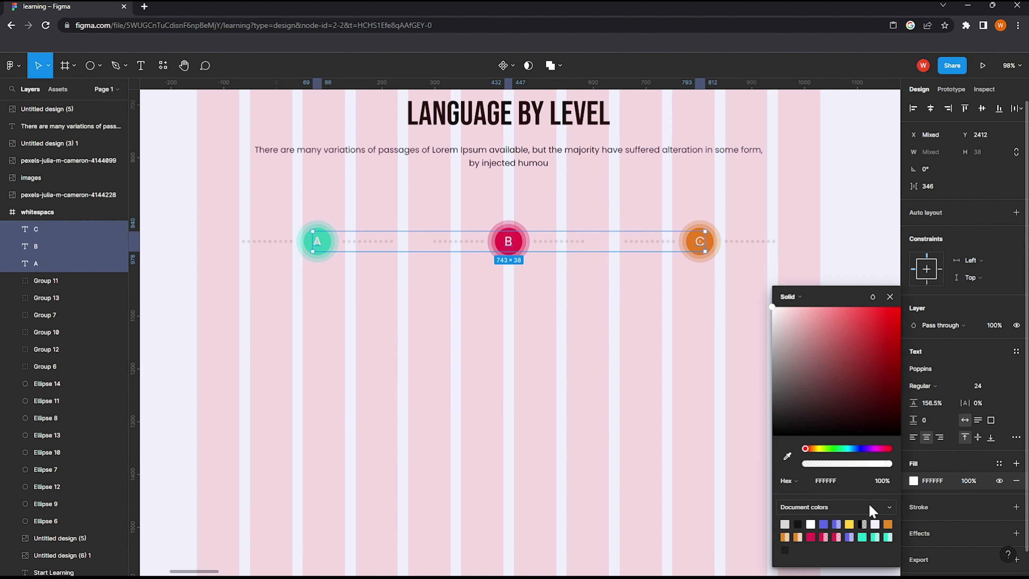
click(945, 384)
click(952, 409)
click(519, 402)
scroll(505, 329, down, 1)
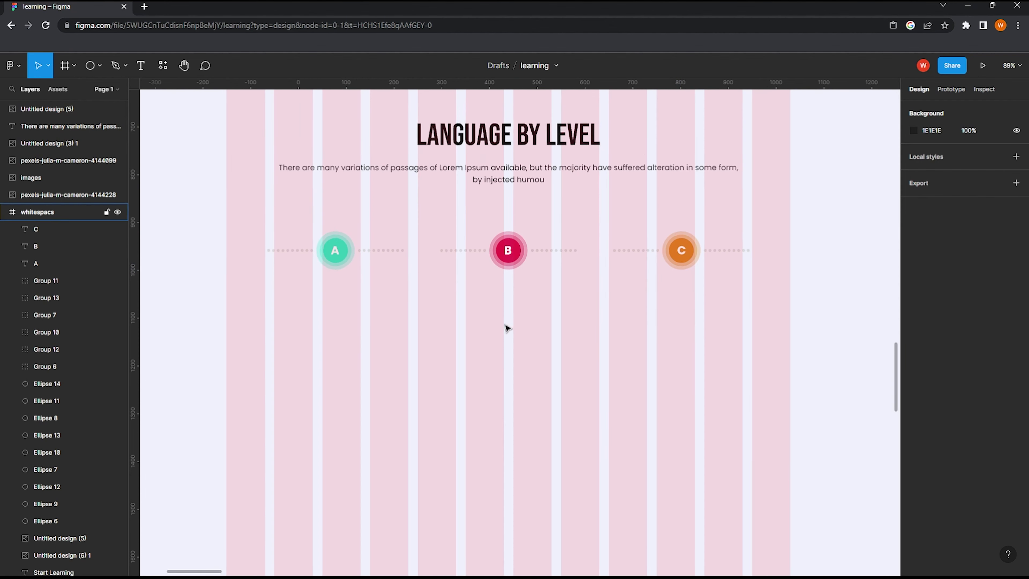
scroll(443, 301, down, 1)
scroll(421, 286, down, 1)
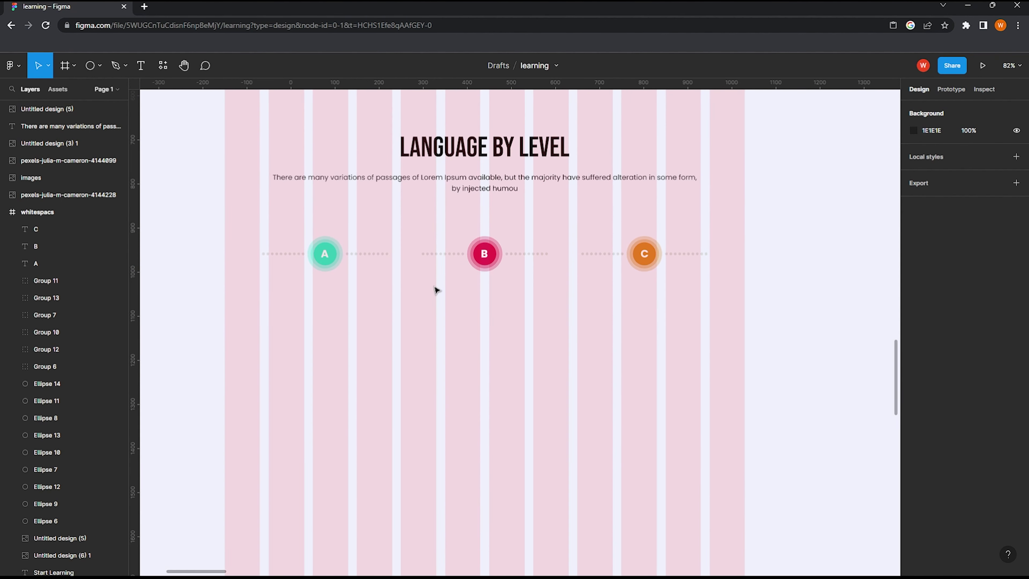
Step: Add a Medium-weight 'Languages for beginners' heading under circle A
click(277, 299)
text(Languages f)
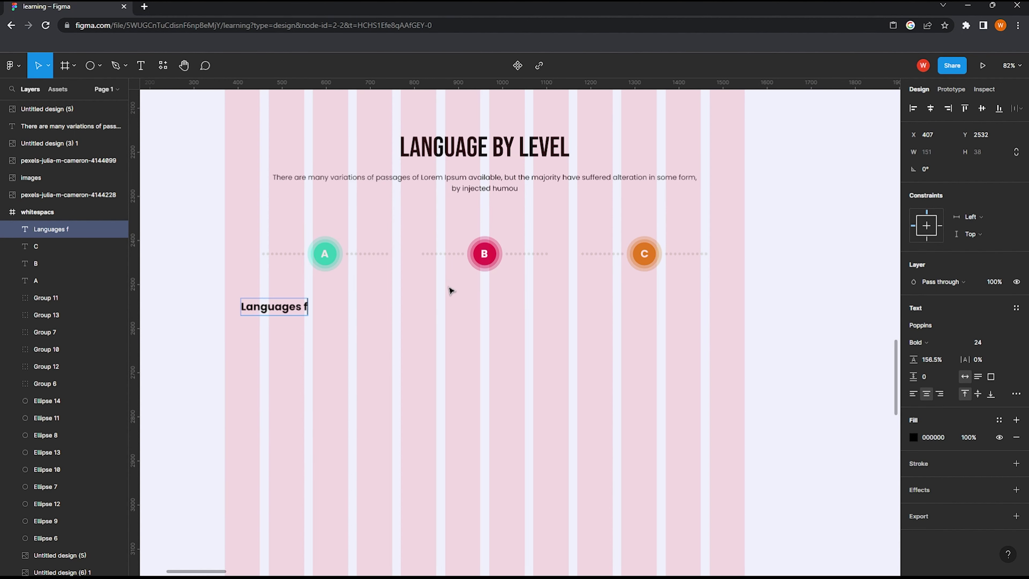
text(or beginner)
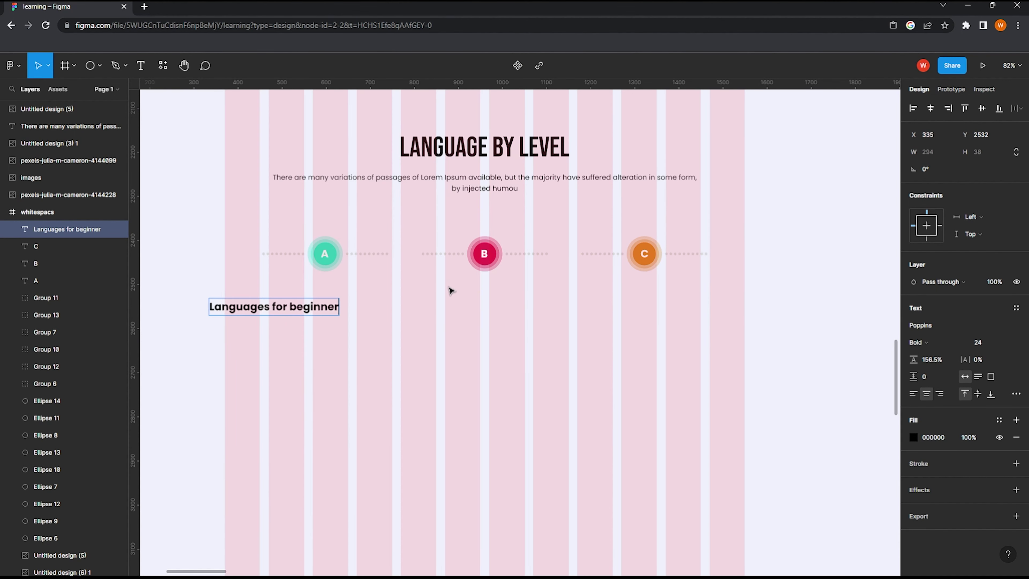
text(s)
key(Escape)
click(1006, 343)
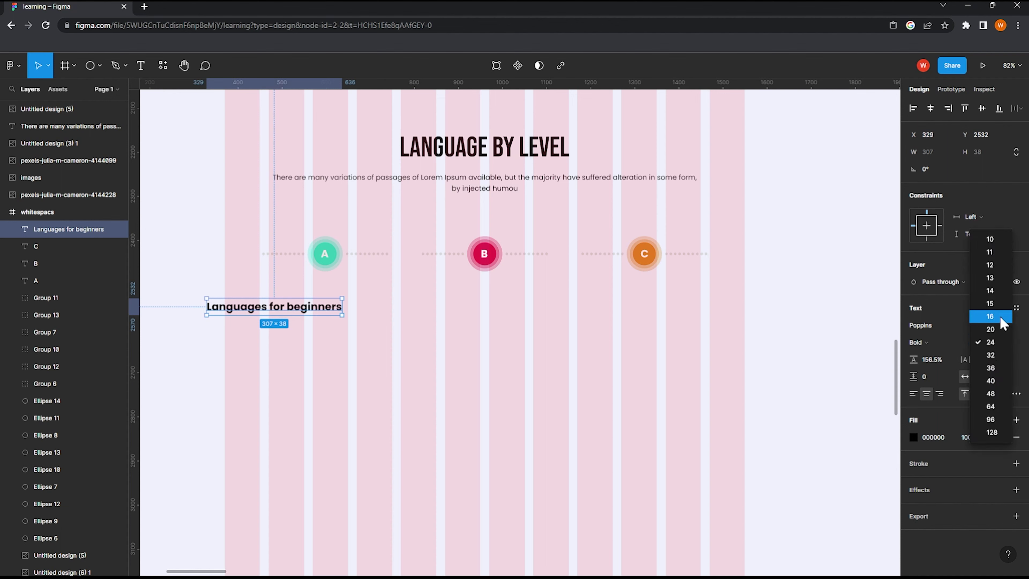
click(933, 316)
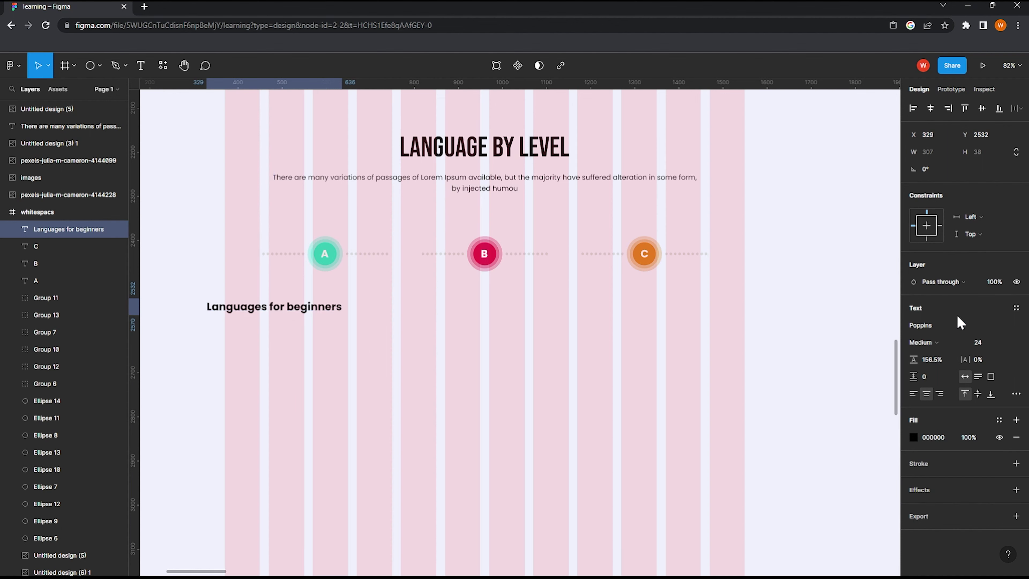
drag(314, 310, 365, 307)
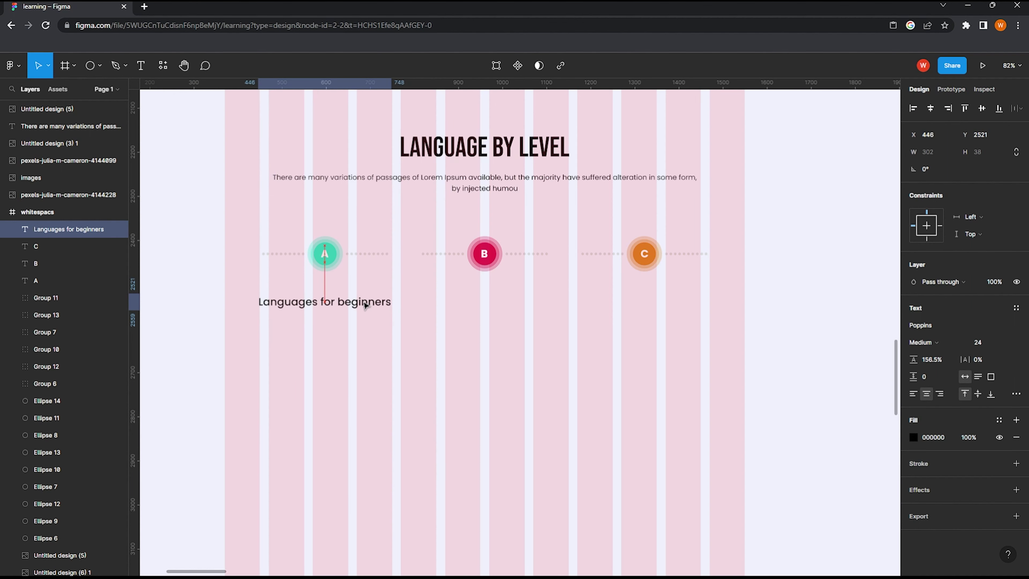
Step: Place a narrowed copy of the Lorem Ipsum paragraph below the heading
click(484, 192)
mouse_move(484, 191)
mouse_down()
mouse_move(423, 338)
mouse_move(412, 338)
mouse_up()
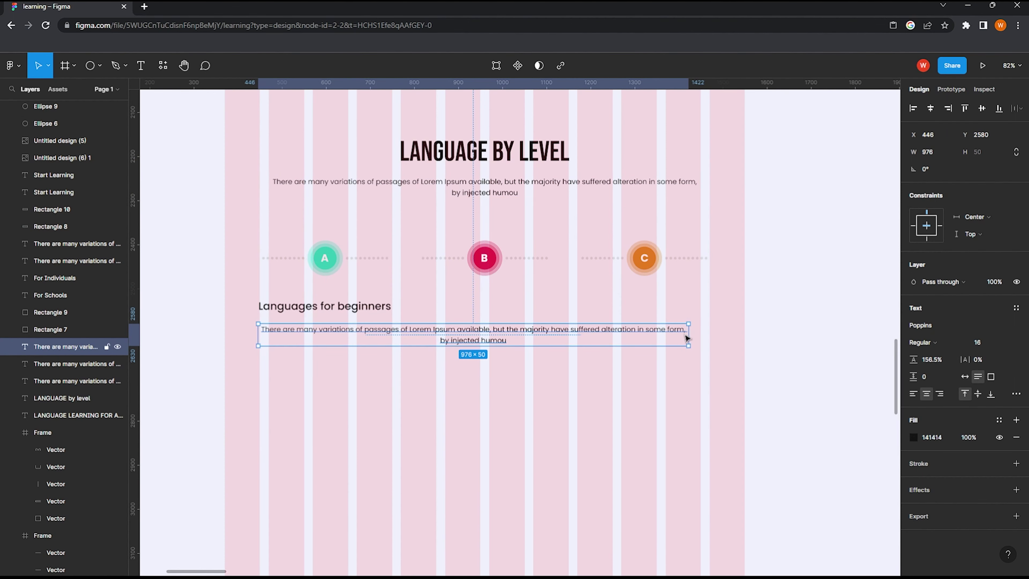
drag(689, 334, 391, 345)
click(909, 392)
click(355, 422)
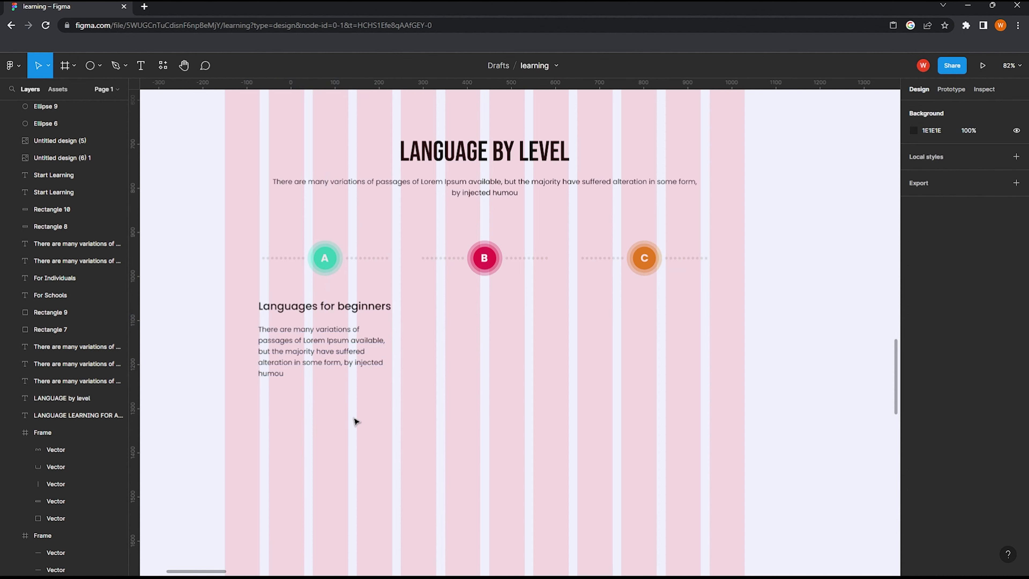
Step: Centre-align the paragraph, widen it to 339, and centre the heading above it
click(328, 378)
key(ctrl+alt+t)
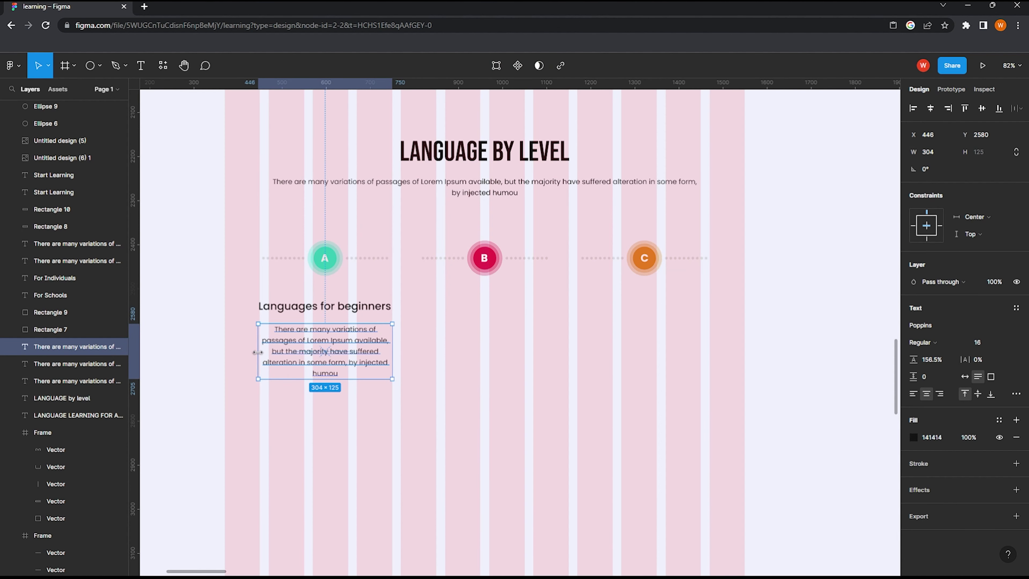
drag(258, 351, 251, 352)
drag(395, 350, 401, 350)
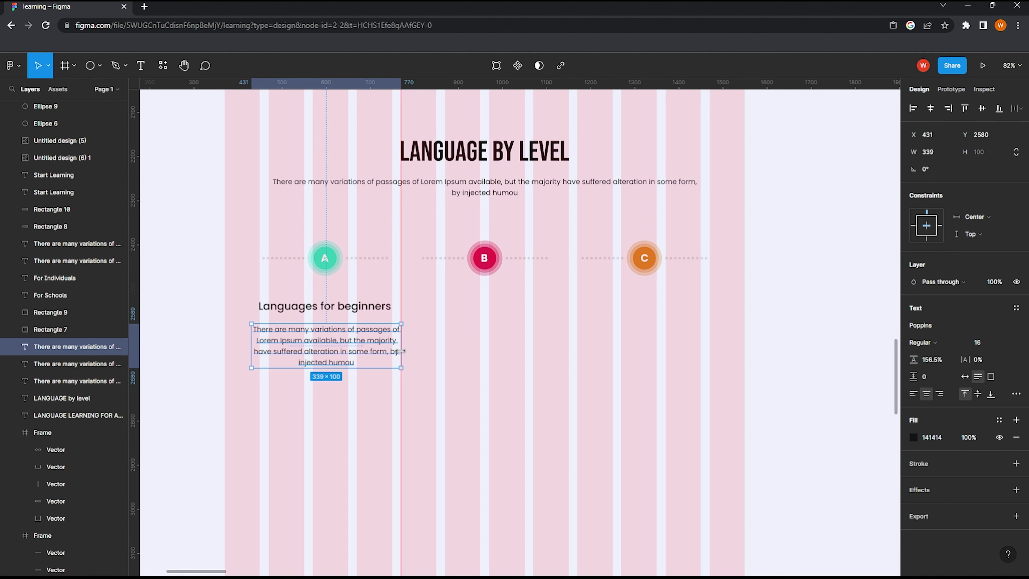
drag(300, 306, 301, 306)
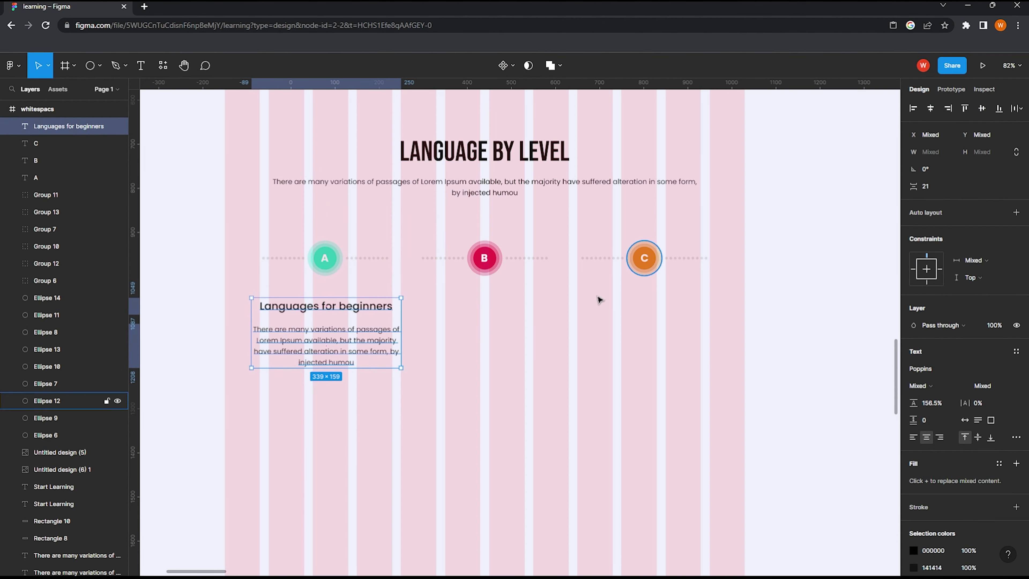
click(366, 404)
Step: Alt-drag copies of the heading and paragraph under circles B and C
mouse_move(366, 404)
mouse_down()
mouse_move(310, 340)
mouse_move(610, 345)
mouse_up()
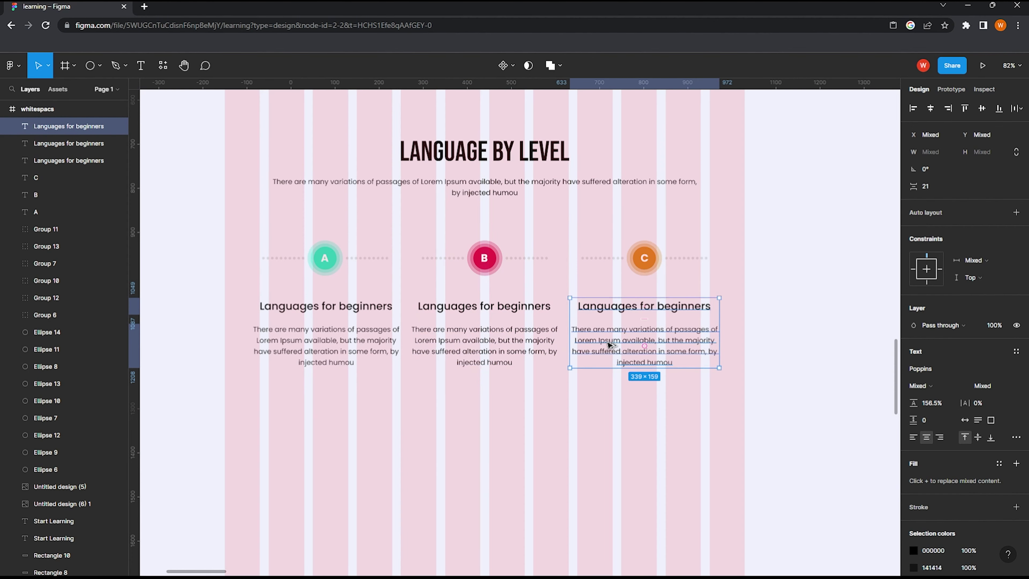
click(471, 395)
scroll(471, 392, up, 3)
scroll(459, 340, right, 1)
scroll(482, 332, down, 2)
Step: Change the middle heading to 'Languages for intermediate'
click(481, 324)
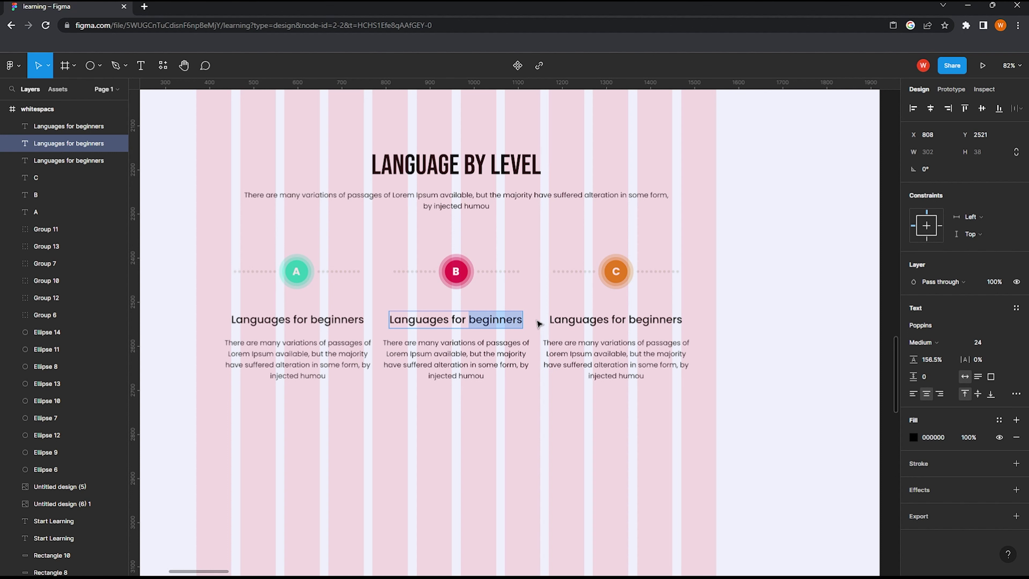
text(intermediate)
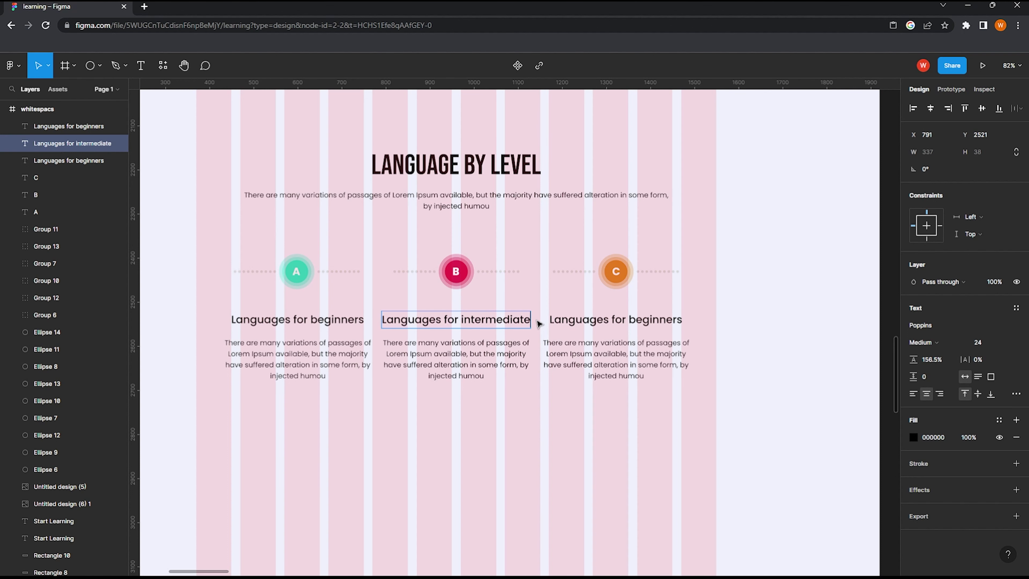
key(Escape)
drag(534, 427, 363, 309)
click(639, 402)
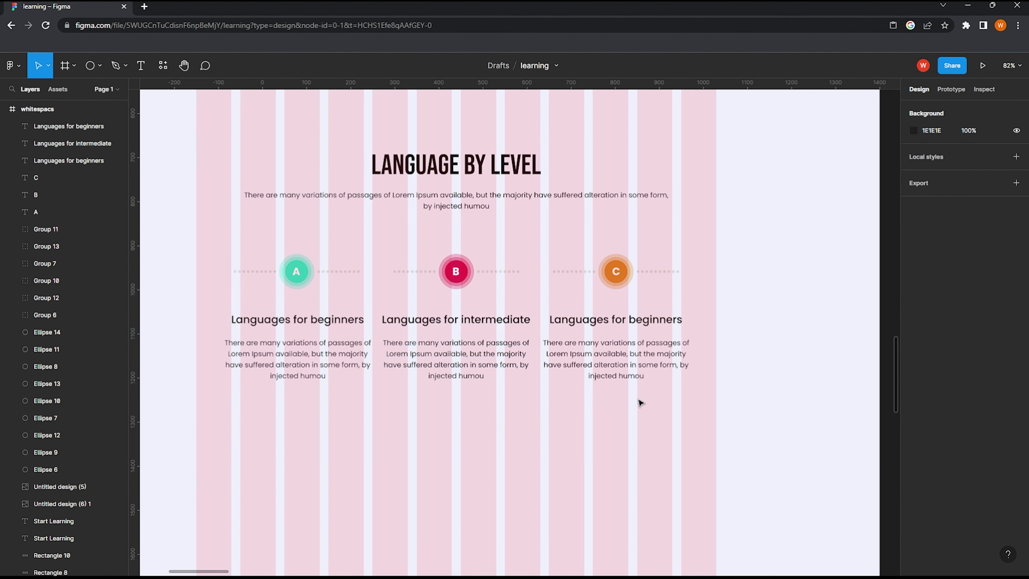
Step: Change the third heading to 'Languages for advanced'
click(631, 320)
text(advanced)
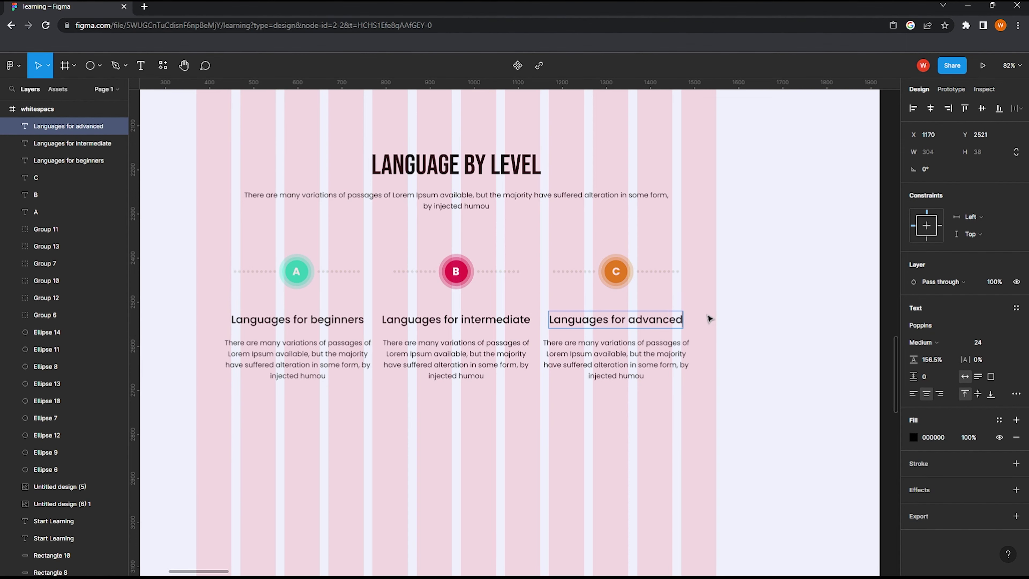
key(Escape)
drag(640, 448, 538, 310)
click(615, 394)
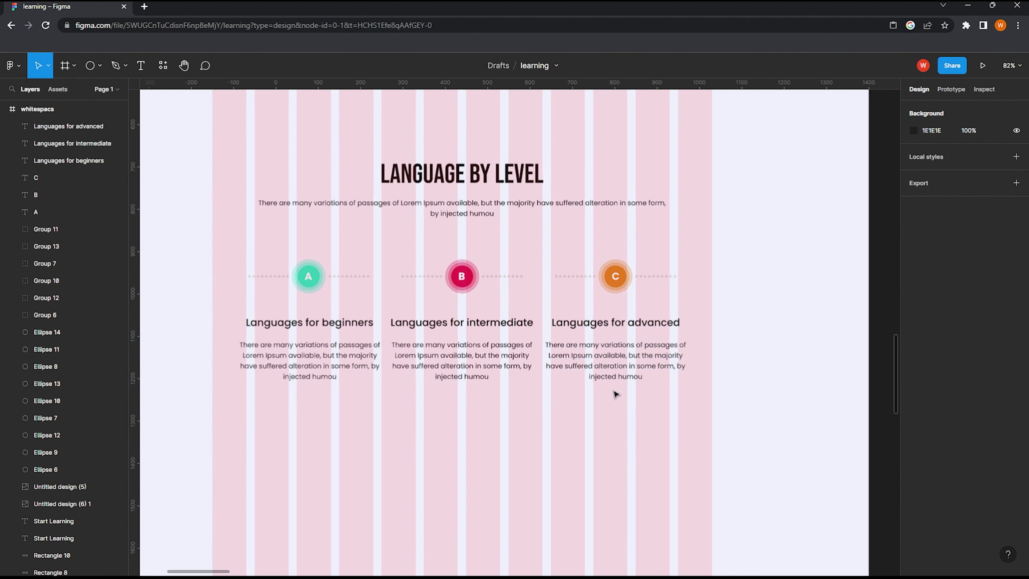
scroll(494, 384, down, 3)
scroll(466, 383, down, 1)
scroll(466, 383, up, 2)
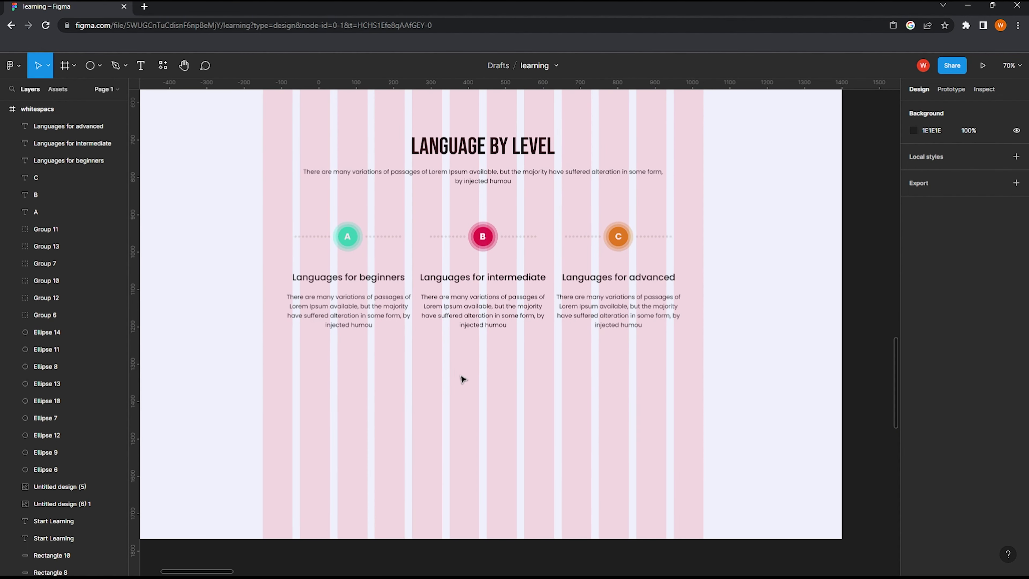
scroll(463, 379, down, 1)
click(90, 66)
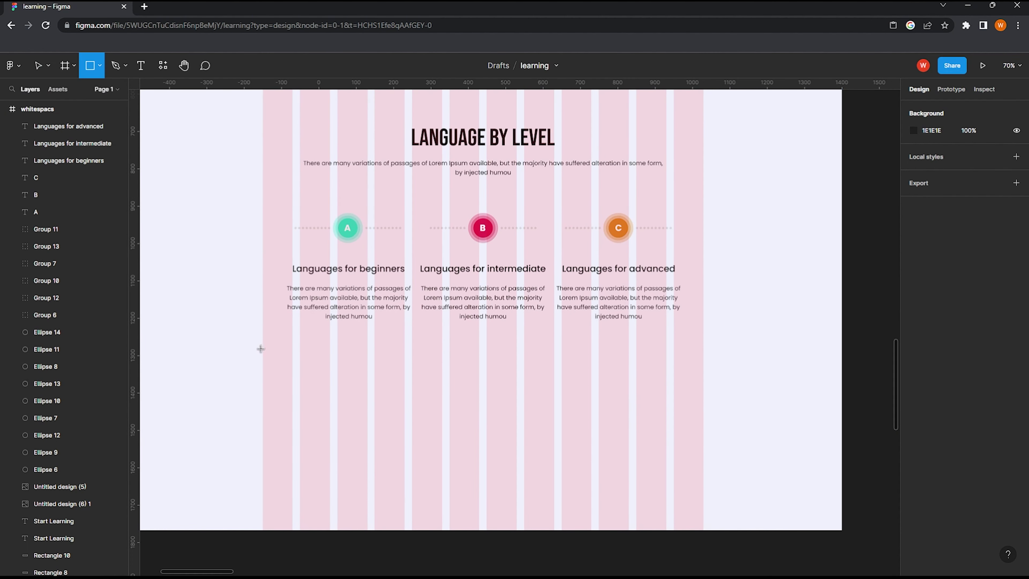
Step: Draw a wide white FFFFFF rectangle below the columns with a drop shadow of spread 2
drag(260, 349, 704, 417)
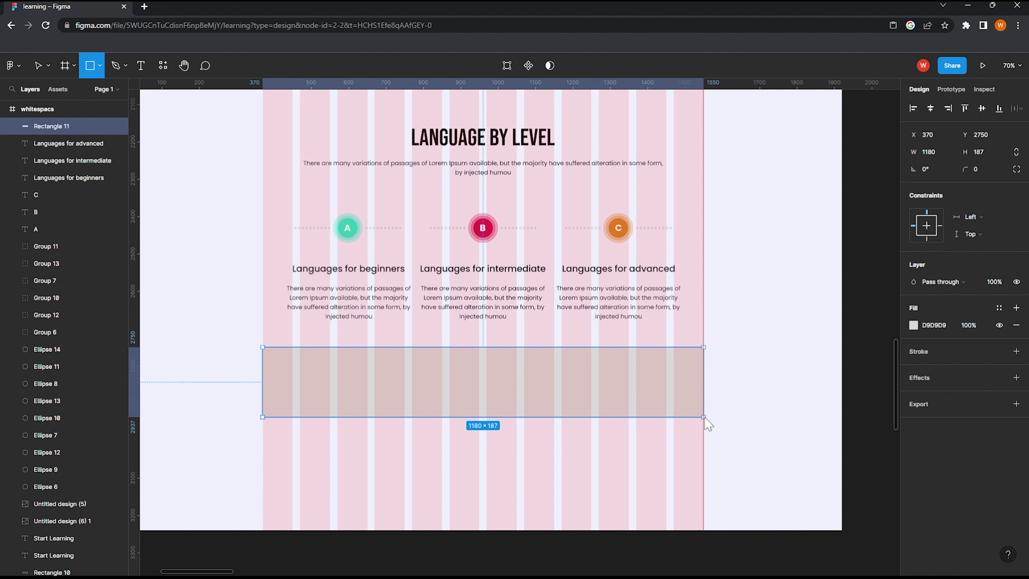
click(913, 325)
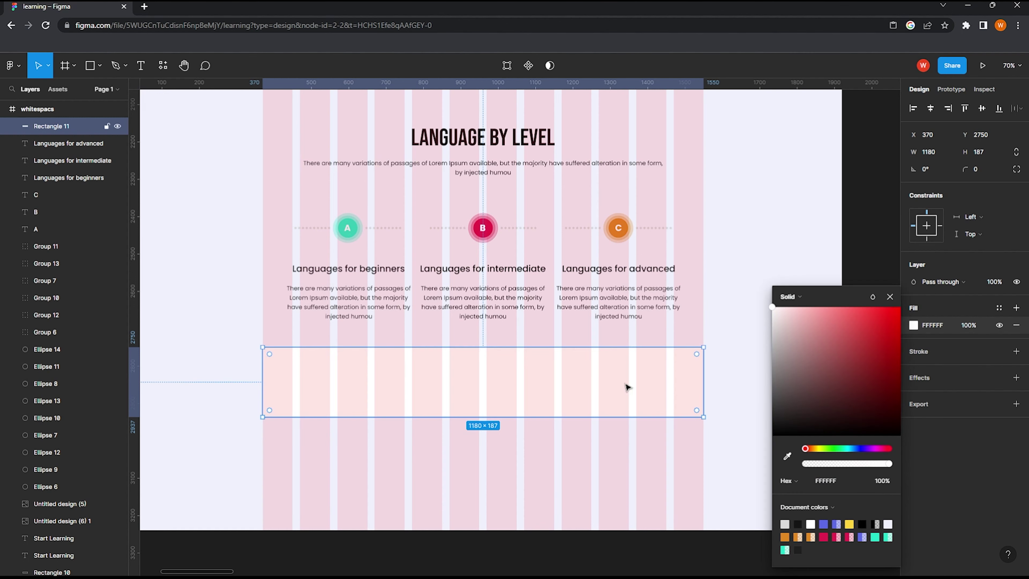
click(1015, 378)
click(914, 397)
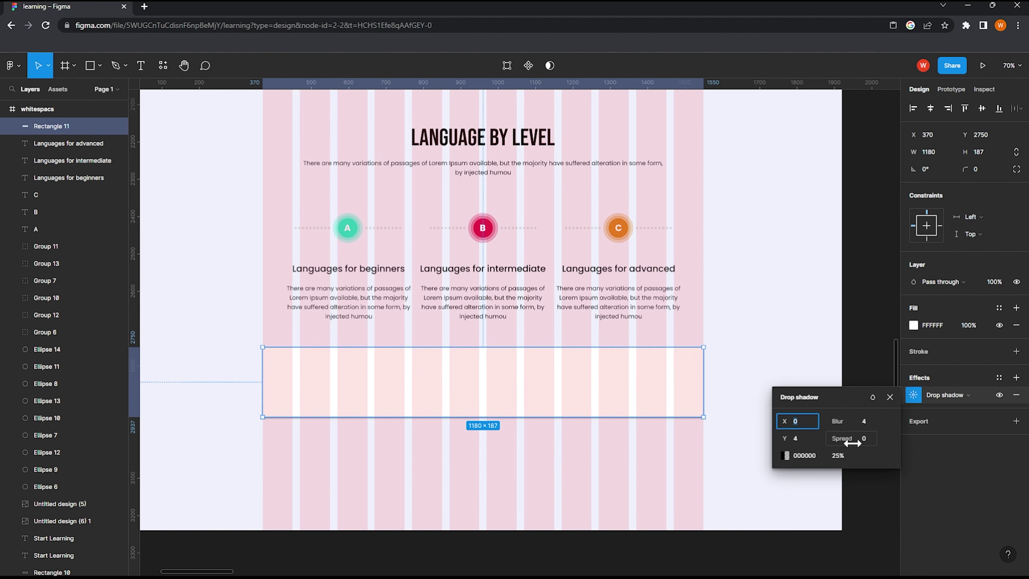
text(2)
key(Return)
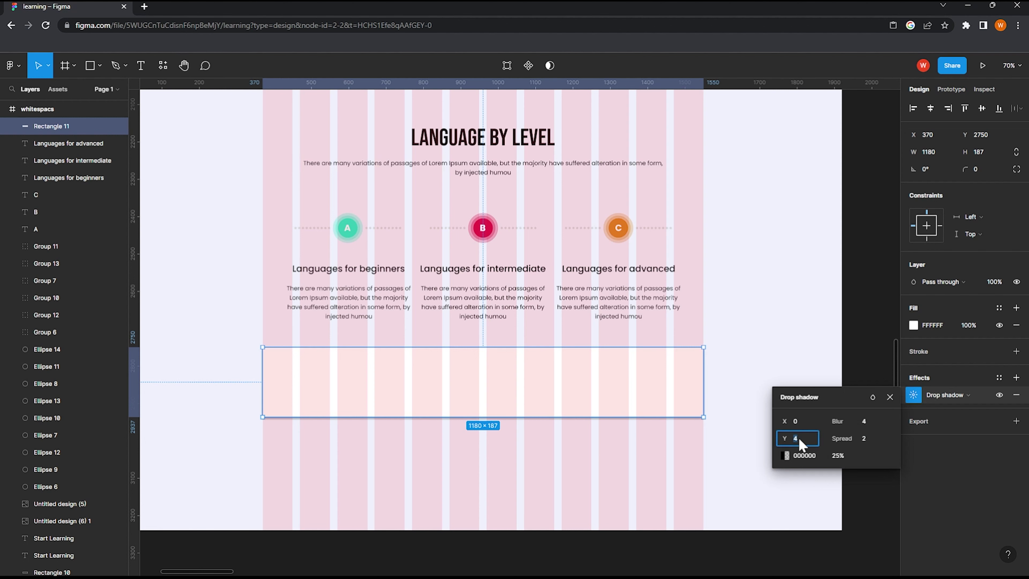
Step: Adjust the drop shadow's blur, trying 35 and settling on 6
text(0)
drag(853, 422, 849, 437)
click(865, 420)
text(35)
key(Return)
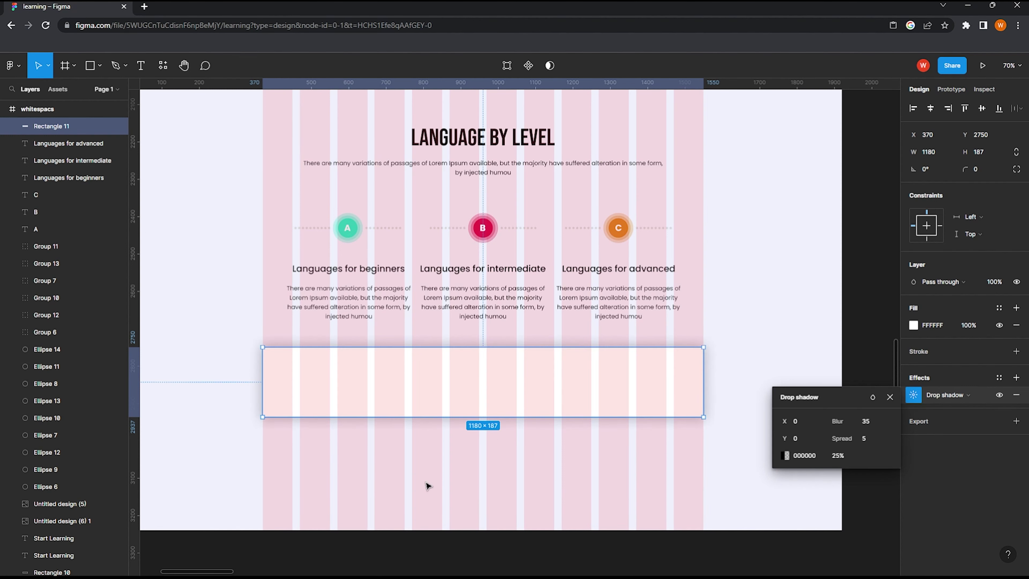
click(661, 389)
click(913, 394)
drag(853, 422, 734, 446)
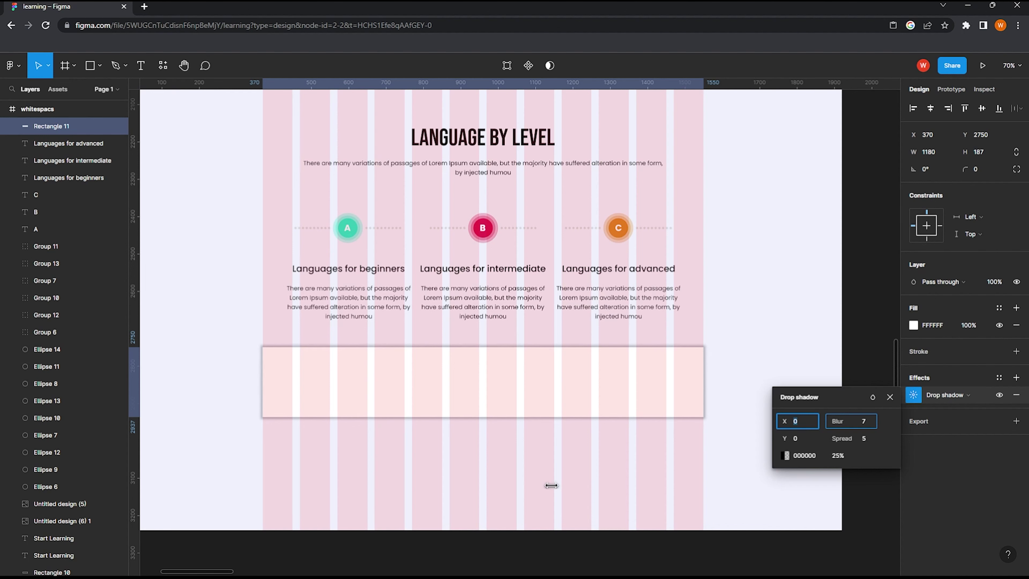
drag(541, 487, 878, 444)
text(1)
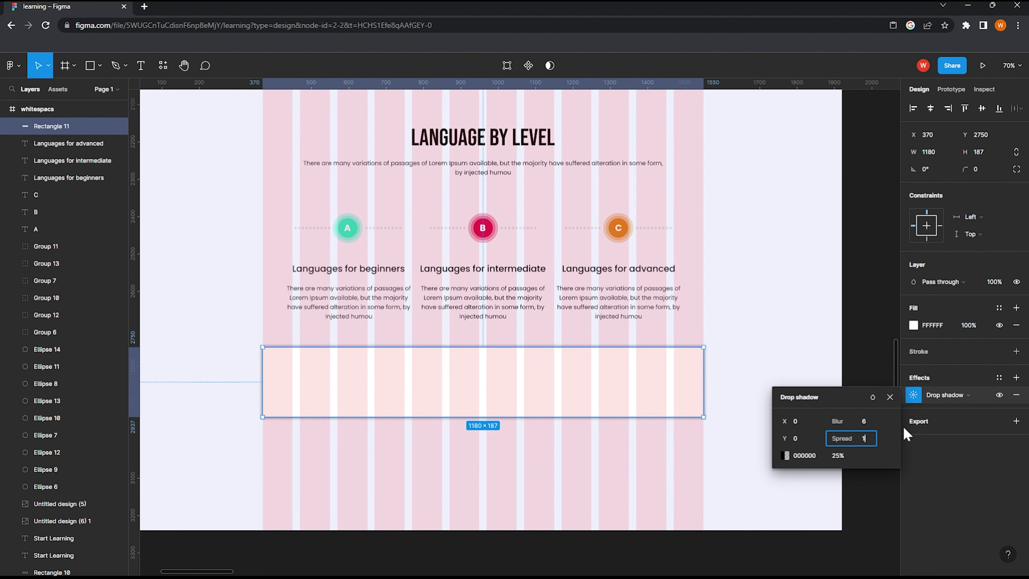
click(695, 466)
scroll(265, 449, up, 3)
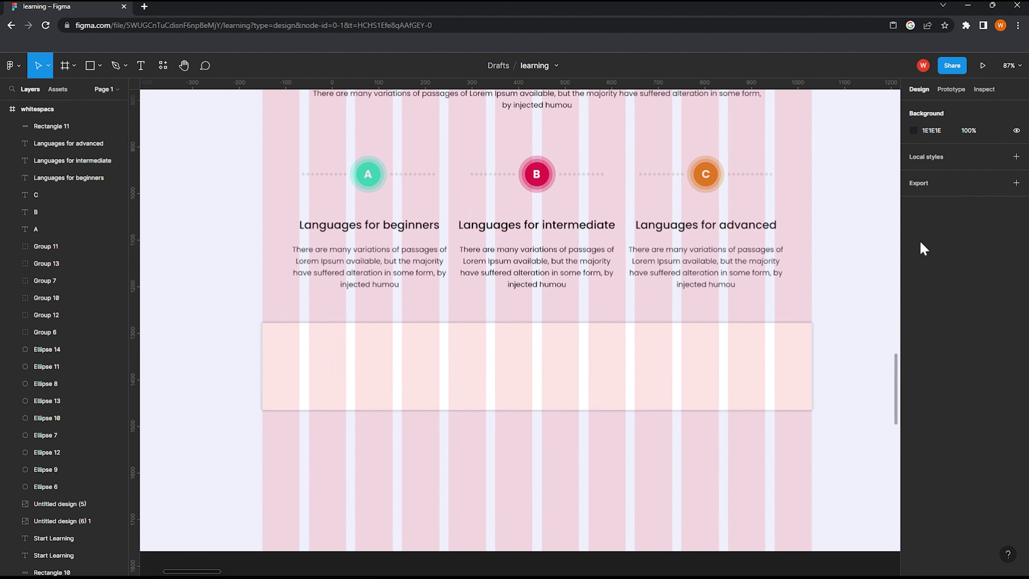
click(794, 344)
Step: Round the white rectangle's corners to 8
drag(16, 173, 763, 366)
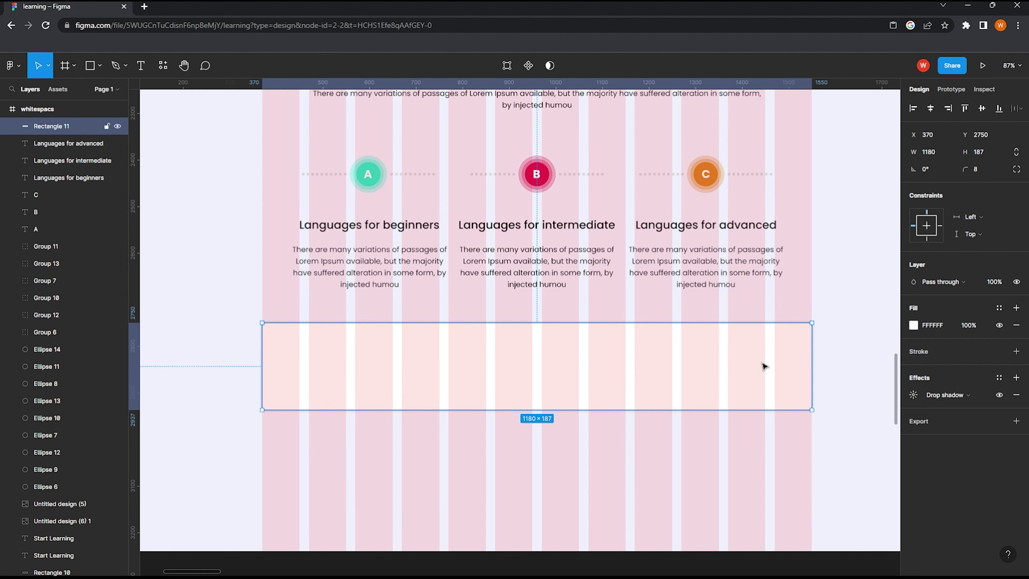
click(420, 426)
scroll(436, 370, down, 2)
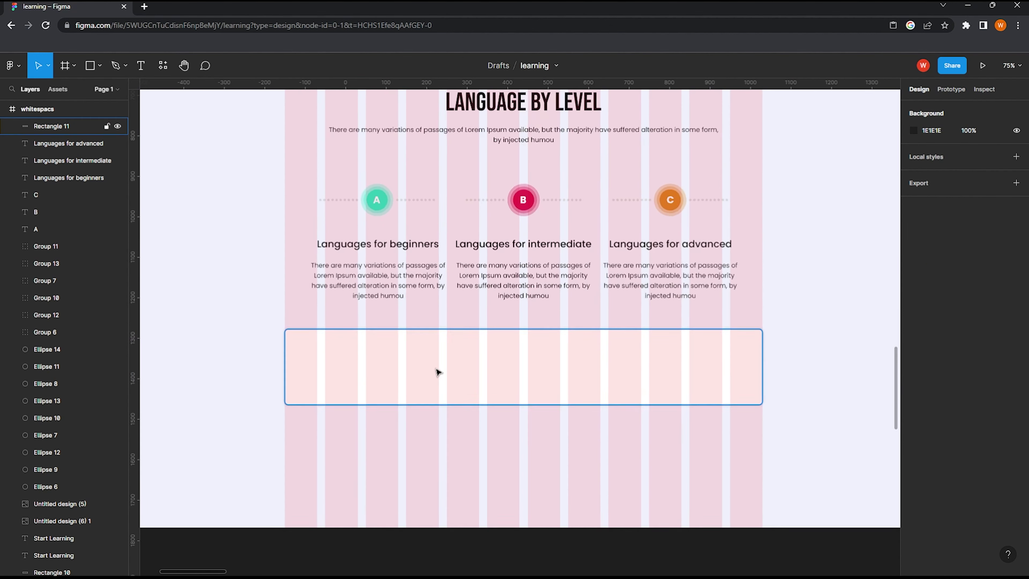
scroll(345, 321, down, 1)
click(366, 255)
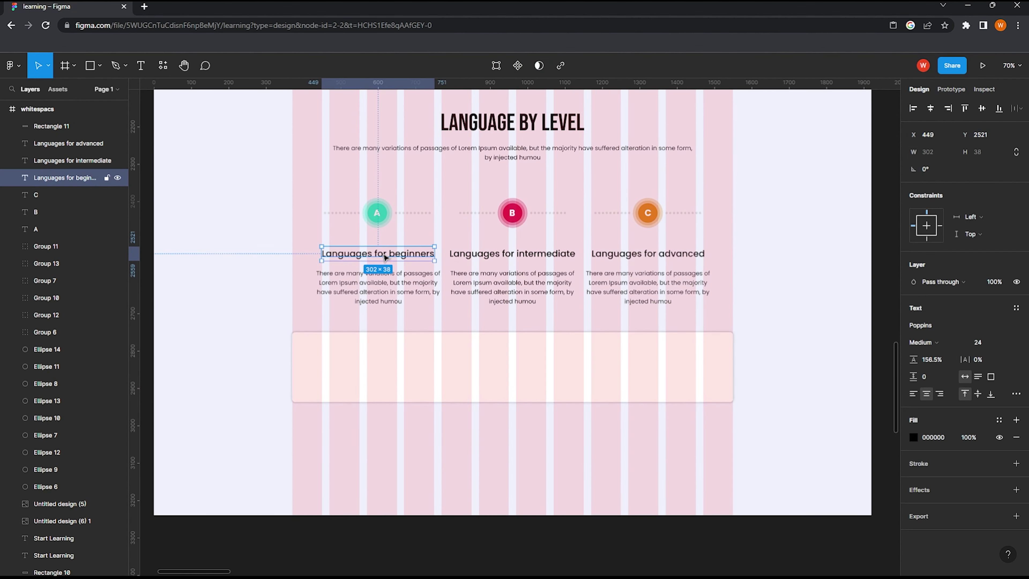
click(388, 351)
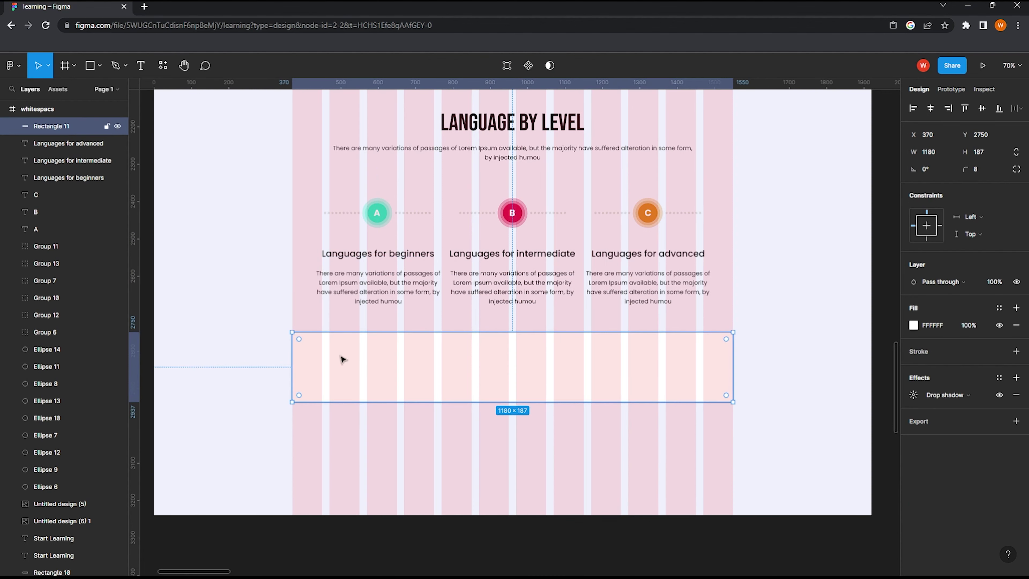
Step: Add the title 'Test your language level' at the rectangle's top-left
key(t)
click(310, 346)
text(Test your language level)
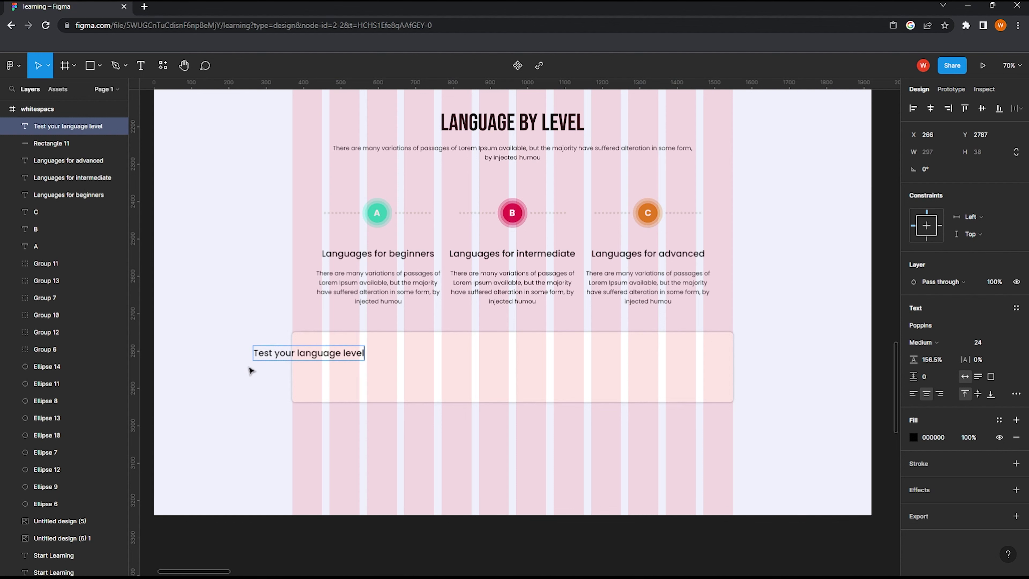
drag(307, 357, 369, 352)
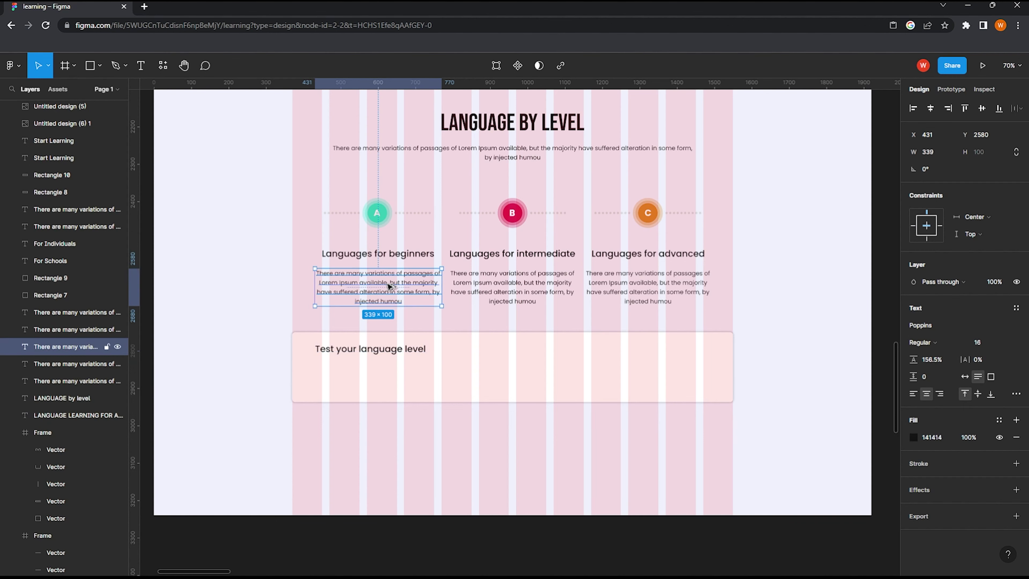
Step: Copy the paragraph under the title, trim it to one sentence and left-align it
mouse_move(390, 287)
mouse_down()
mouse_move(383, 374)
mouse_move(430, 379)
mouse_move(405, 384)
mouse_move(413, 397)
mouse_up()
double_click(412, 384)
key(BackSpace)
key(ctrl+z)
key(BackSpace)
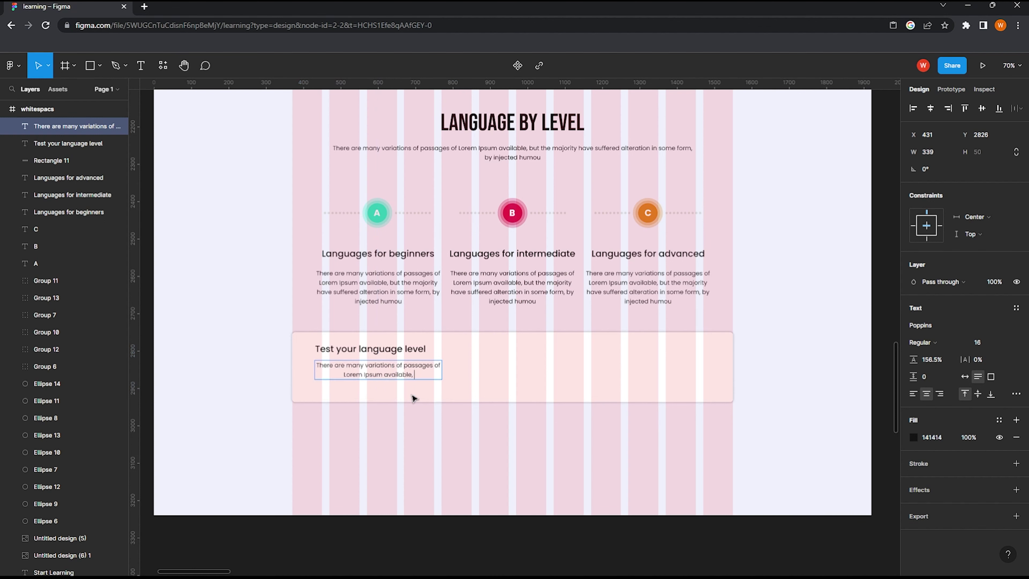
key(ctrl+alt+l)
key(Escape)
Step: Widen the paragraph and move the title and paragraph down inside the card
click(402, 361)
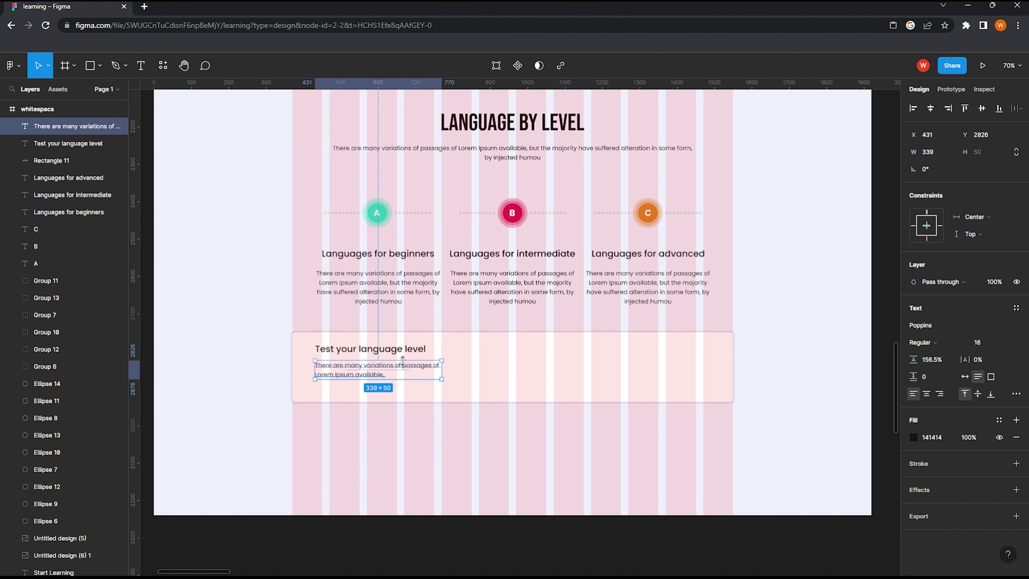
drag(441, 369, 476, 369)
shift+click(357, 349)
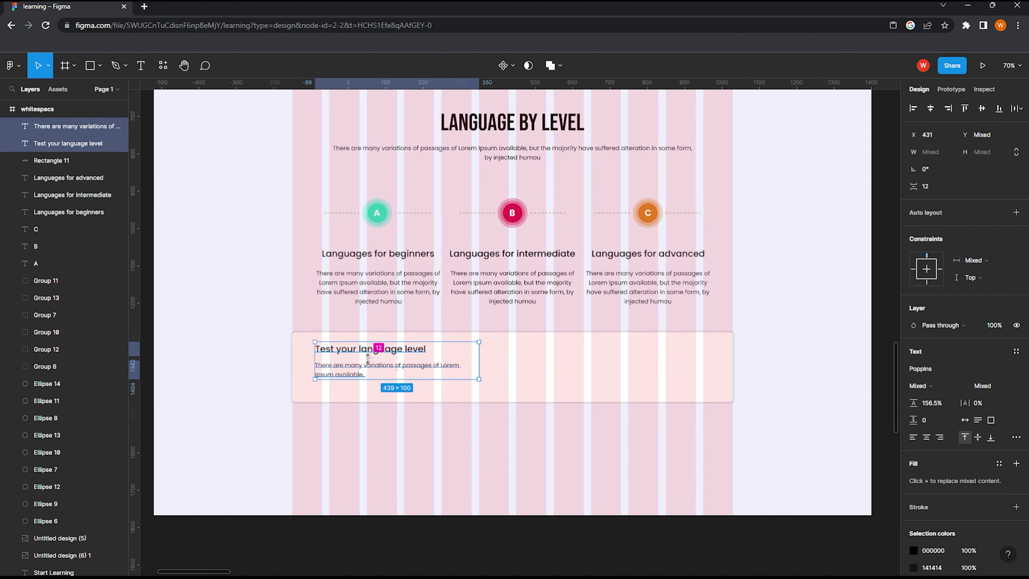
drag(368, 367, 368, 375)
click(505, 409)
ctrl+scroll(506, 401, down, 3)
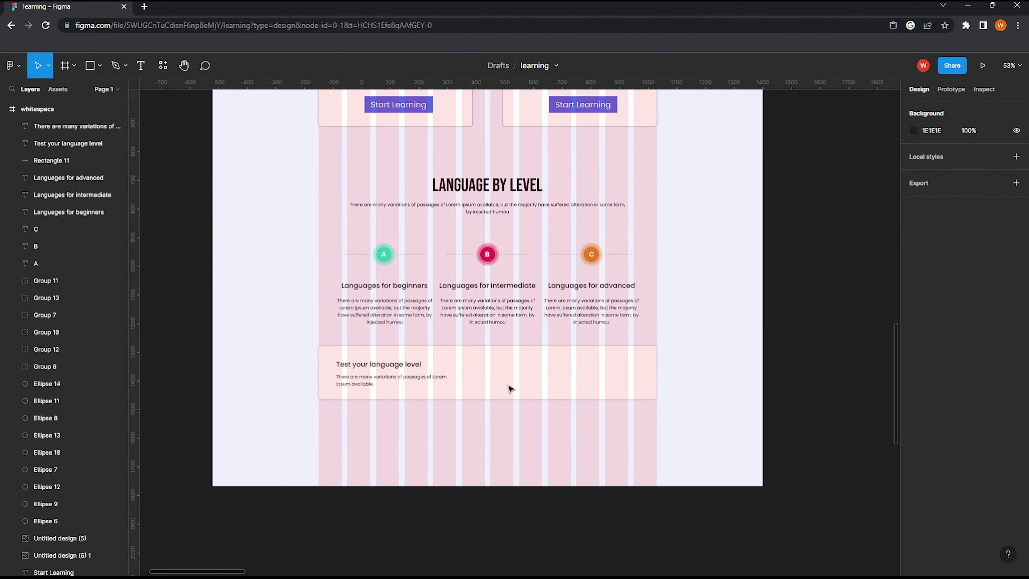
ctrl+scroll(444, 353, down, 1)
scroll(459, 333, up, 4)
Step: Alt-drag a copy of the hero's yellow arc down to the card
click(420, 142)
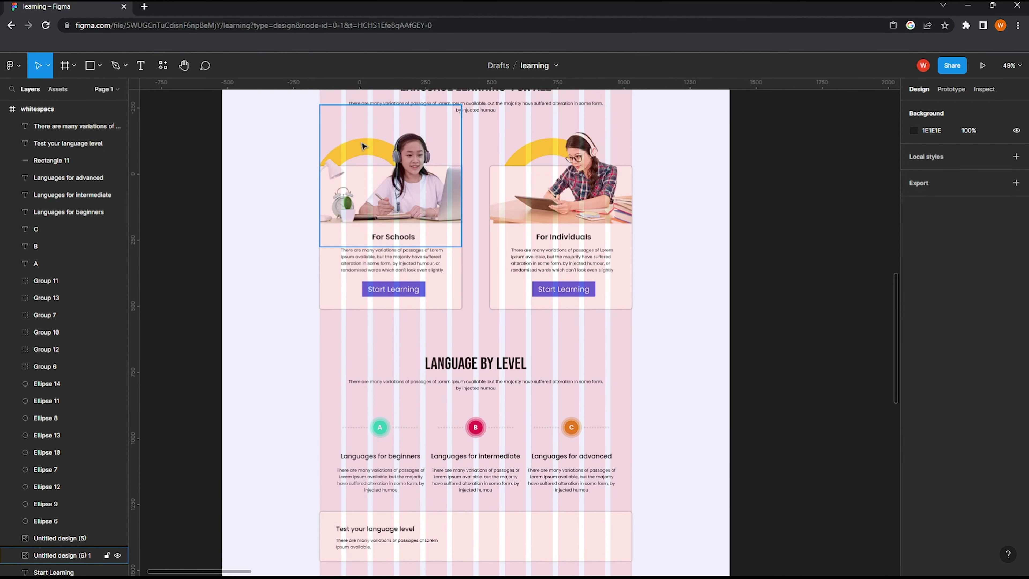
scroll(486, 283, up, 6)
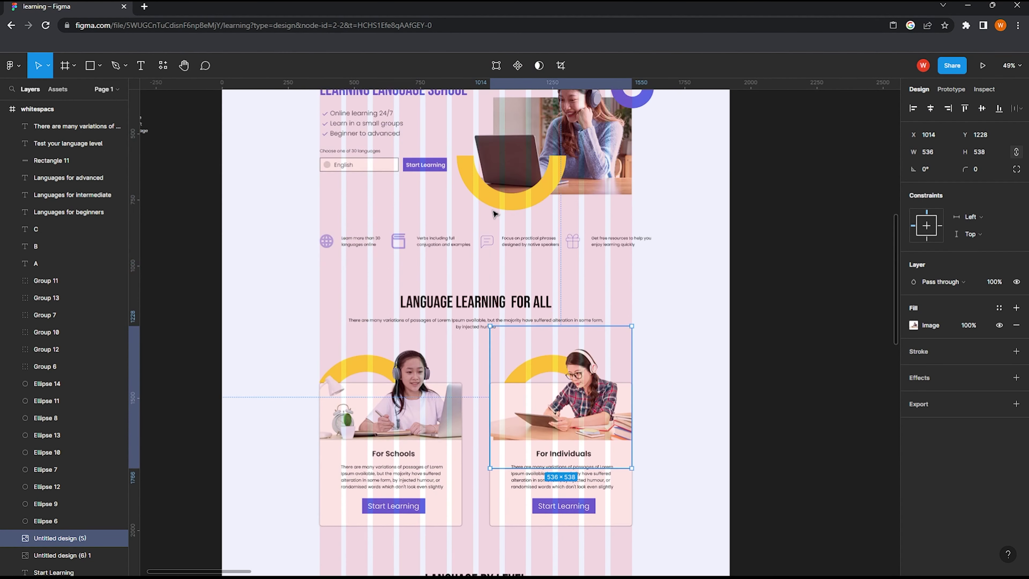
click(502, 189)
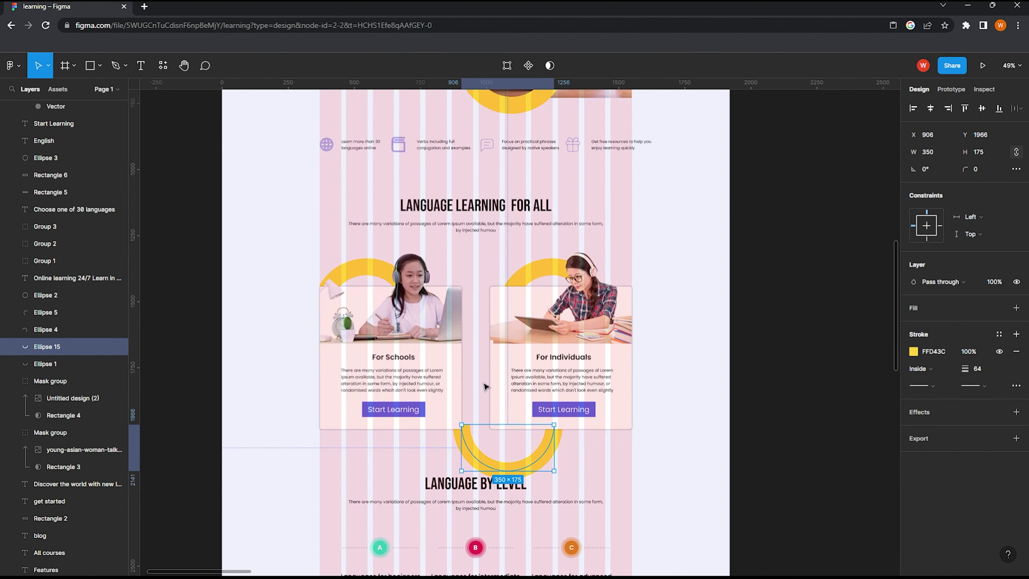
mouse_move(492, 182)
alt+mouse_down()
mouse_move(481, 243)
mouse_move(505, 293)
mouse_move(505, 247)
mouse_move(513, 479)
alt+mouse_up()
ctrl+scroll(512, 480, up, 2)
scroll(513, 480, down, 2)
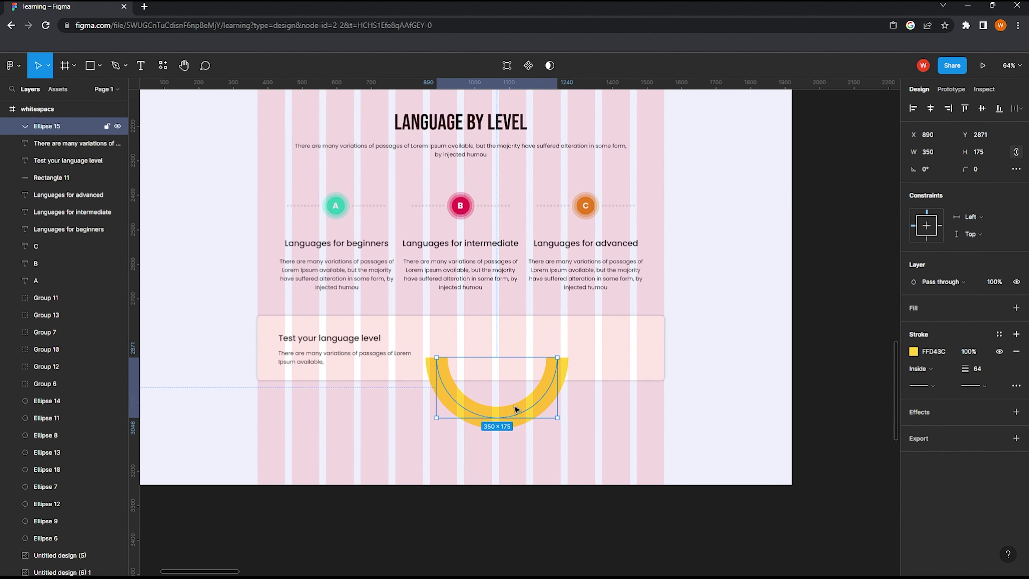
Step: Flip the arc 180°, give it stroke 41, and size it 406×203 in the card
drag(559, 425, 434, 349)
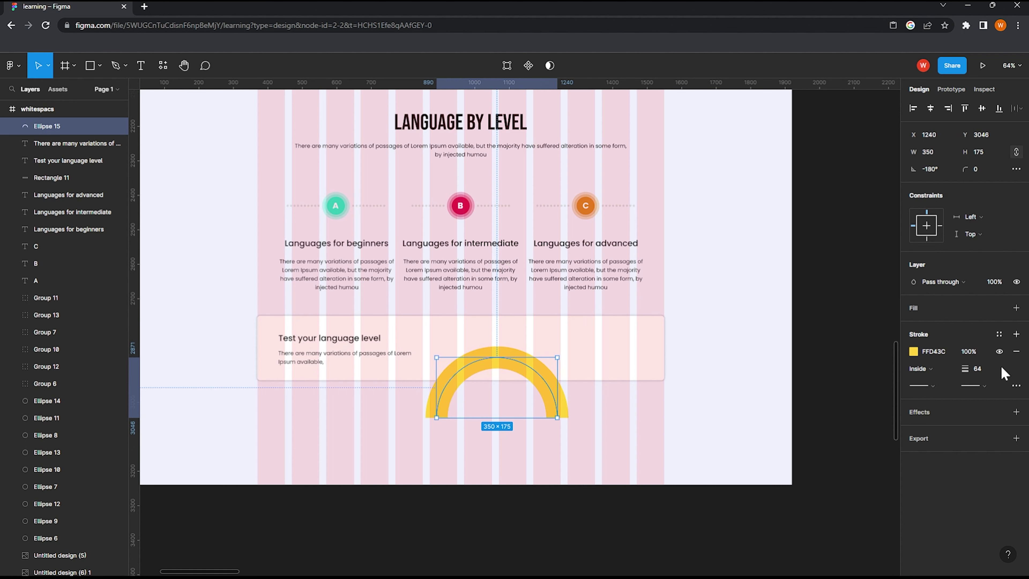
drag(965, 368, 899, 374)
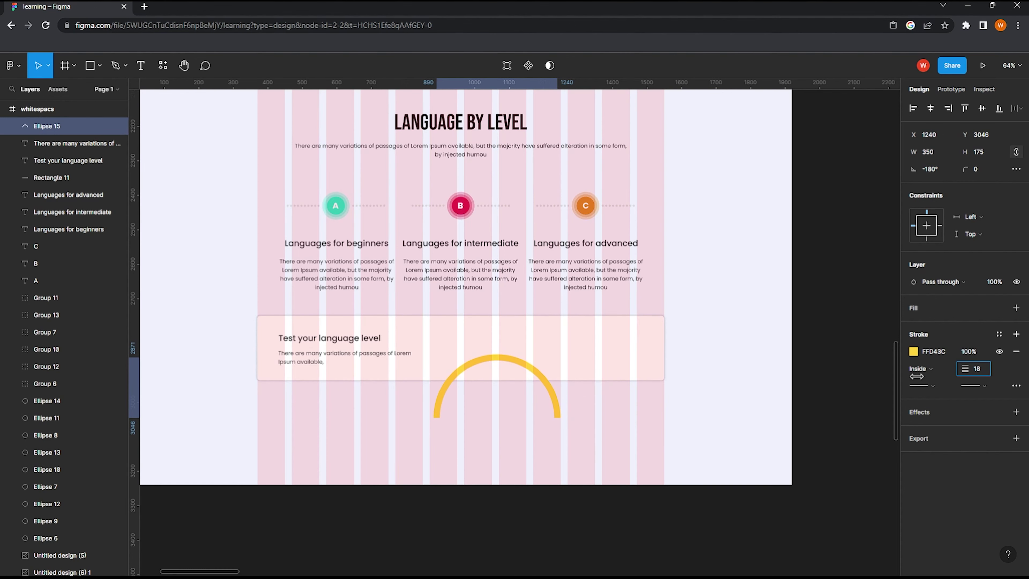
text(41)
key(Return)
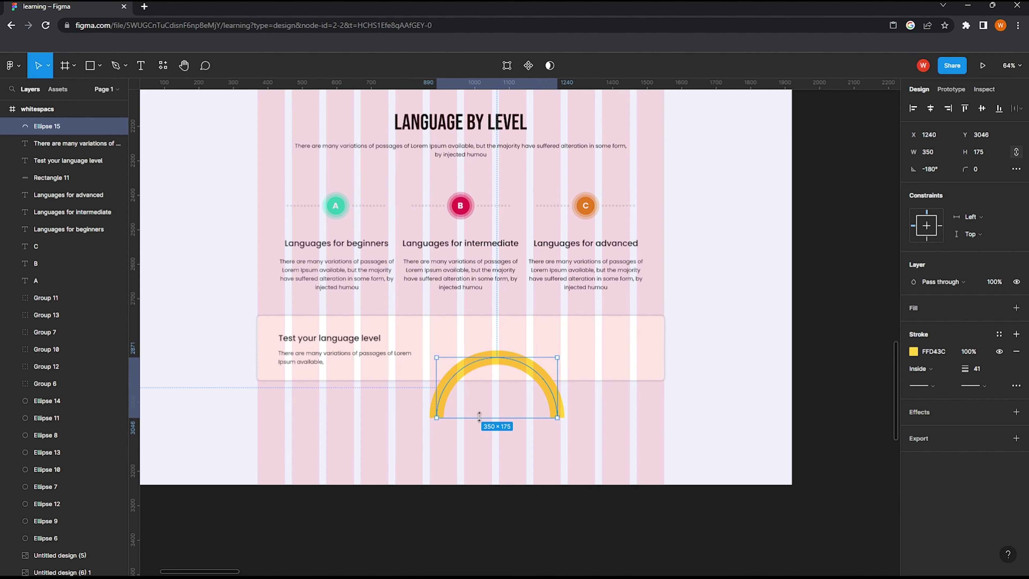
drag(479, 416, 482, 427)
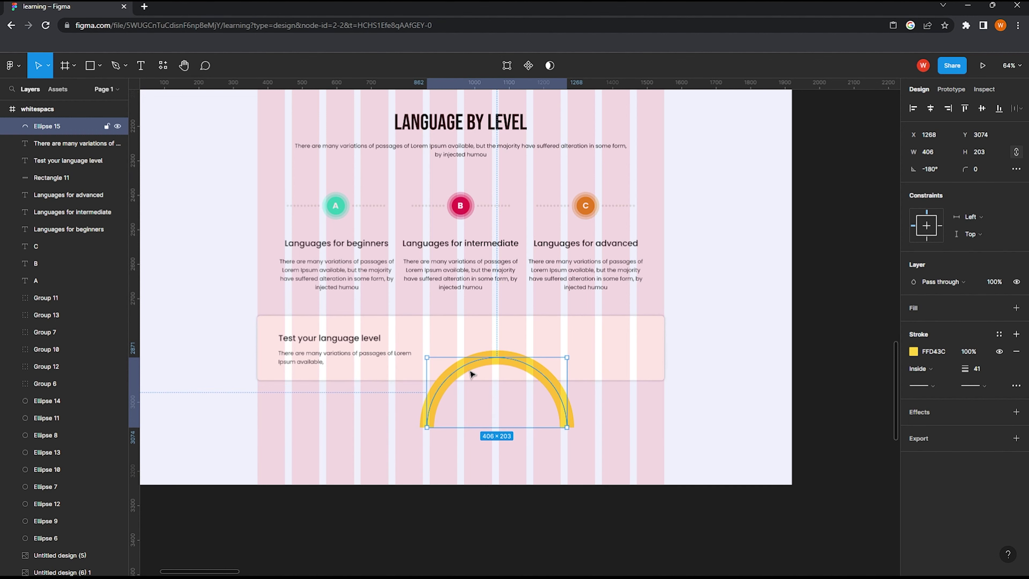
drag(471, 374, 485, 374)
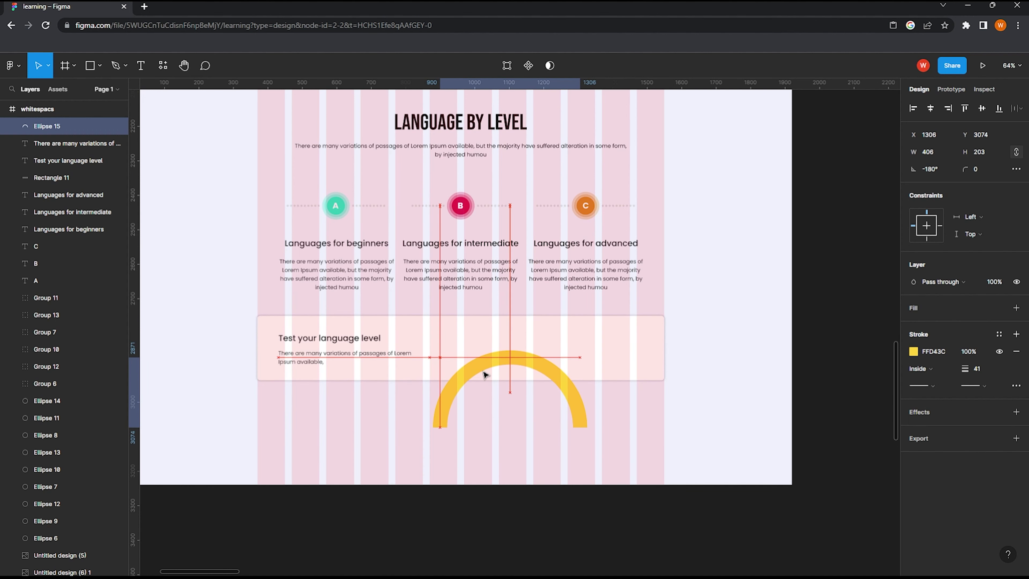
ctrl+scroll(475, 399, up, 2)
ctrl+scroll(473, 400, up, 2)
click(674, 328)
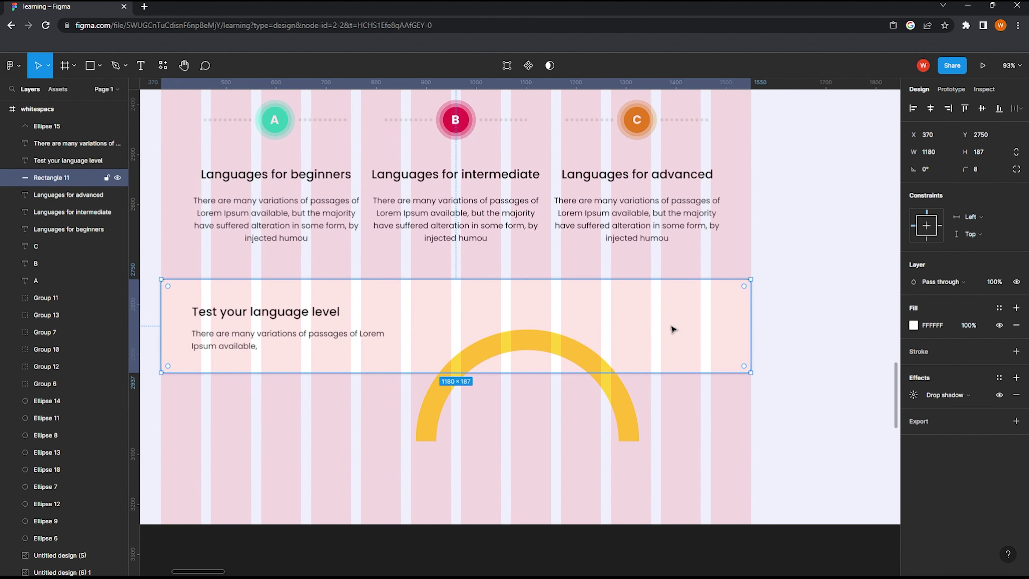
Step: Duplicate the card rectangle and use it as a mask for the first yellow arc
key(ctrl+d)
shift+click(599, 369)
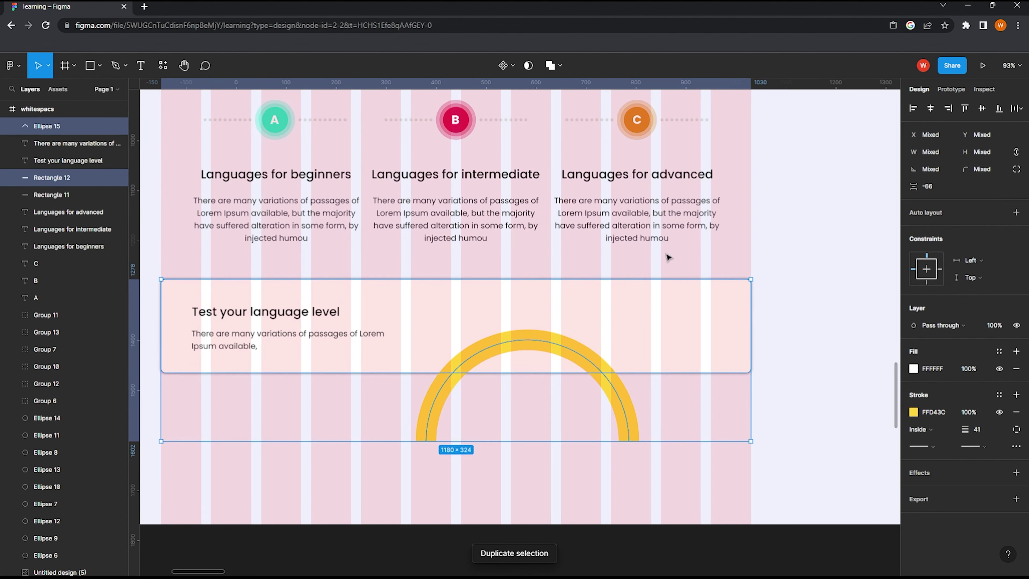
click(528, 67)
key(Escape)
ctrl+scroll(526, 385, down, 3)
scroll(546, 347, right, 1)
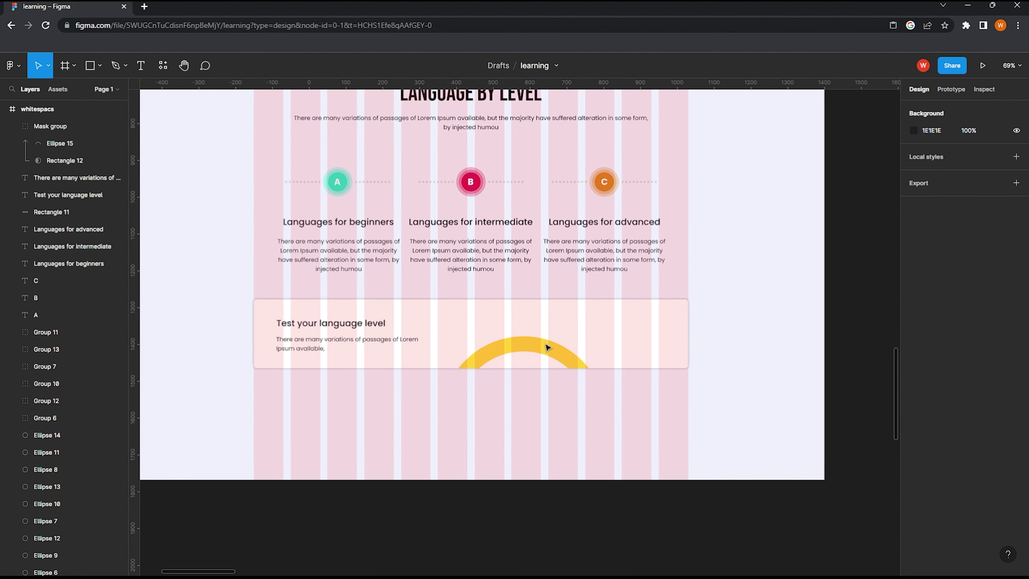
scroll(546, 347, right, 1)
Step: Paste a second yellow arc copy diagonally over the card
double_click(546, 347)
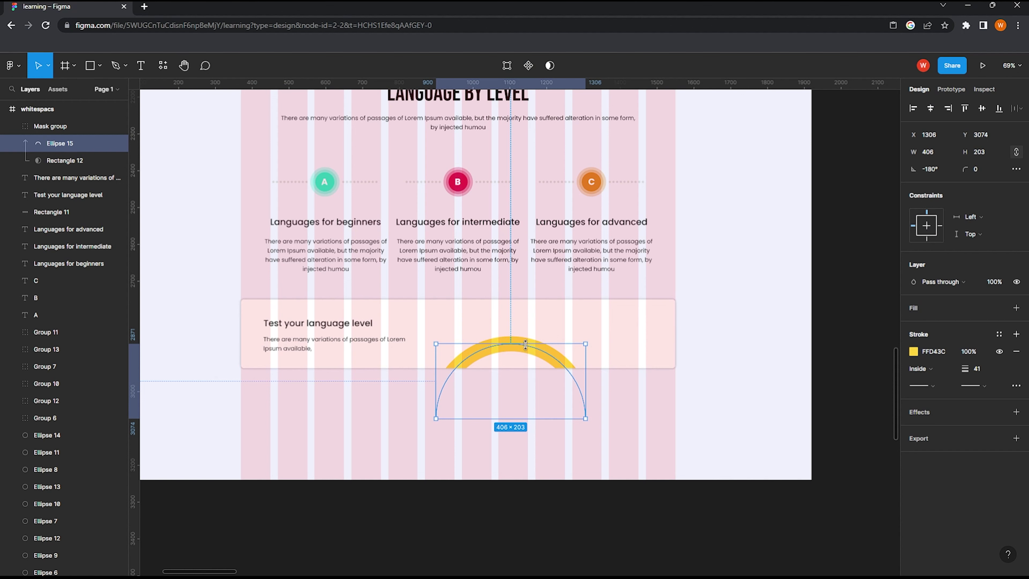
right_click(560, 425)
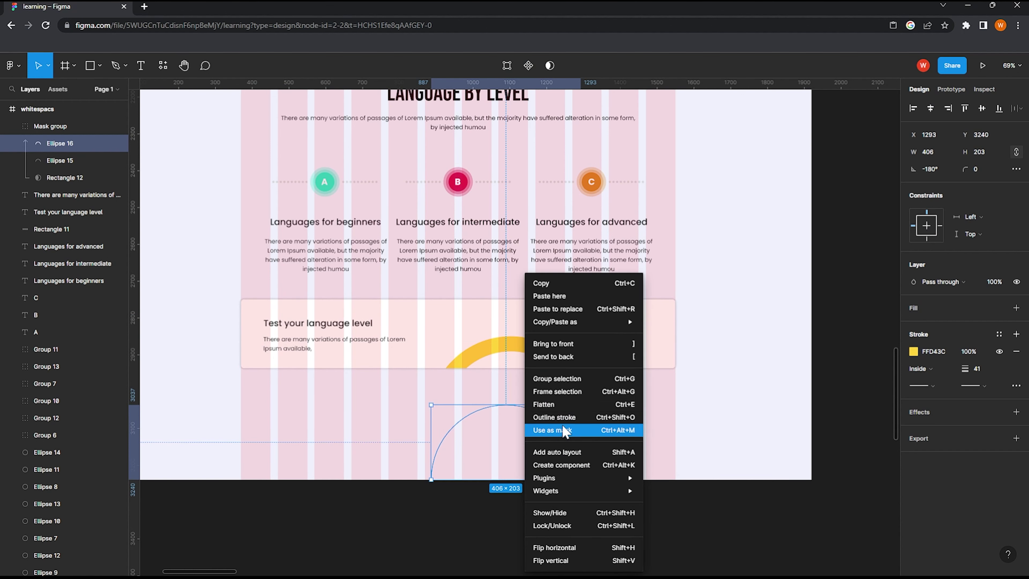
click(561, 427)
mouse_move(552, 505)
mouse_down()
mouse_move(614, 452)
mouse_move(506, 308)
mouse_up()
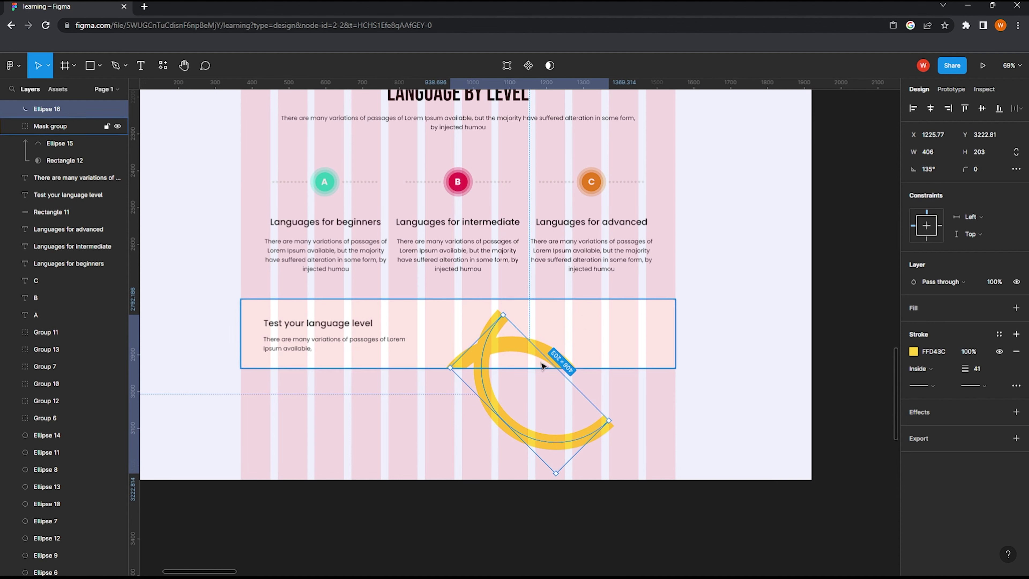
scroll(77, 139, up, 3)
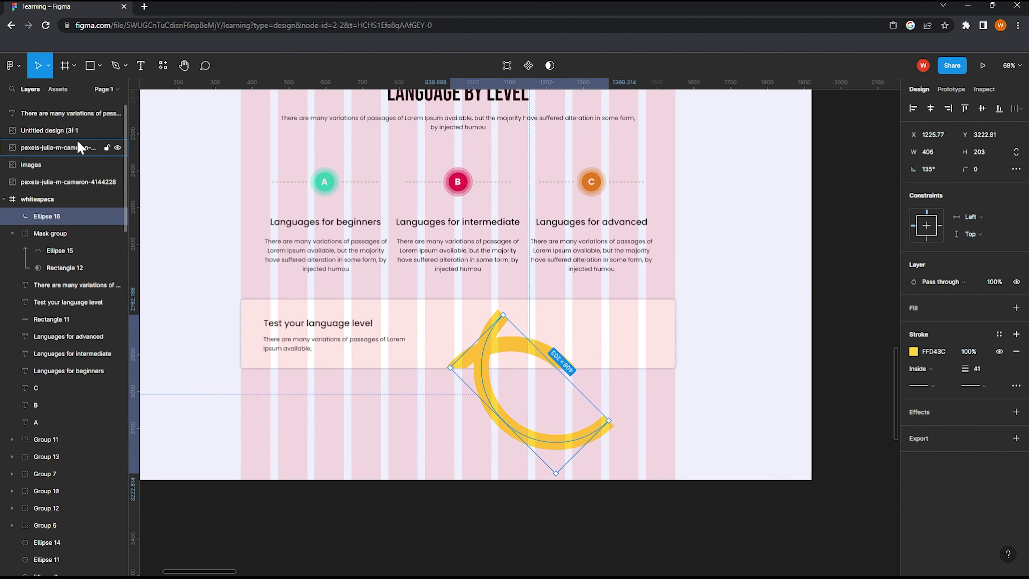
Step: Mask the second, 135°-rotated arc with another rectangle copy at the card's right edge
click(84, 318)
key(ctrl+d)
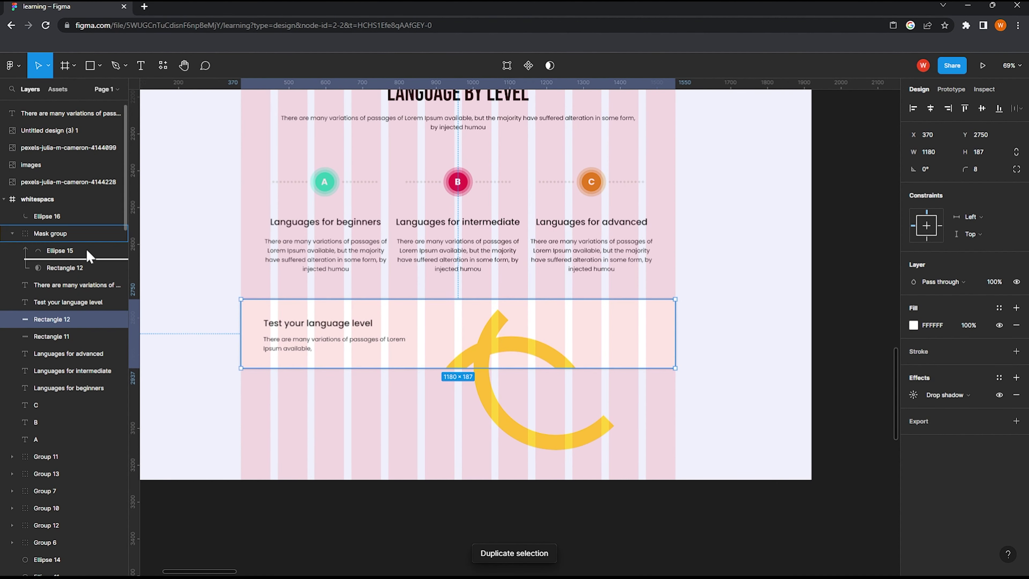
drag(87, 256, 42, 227)
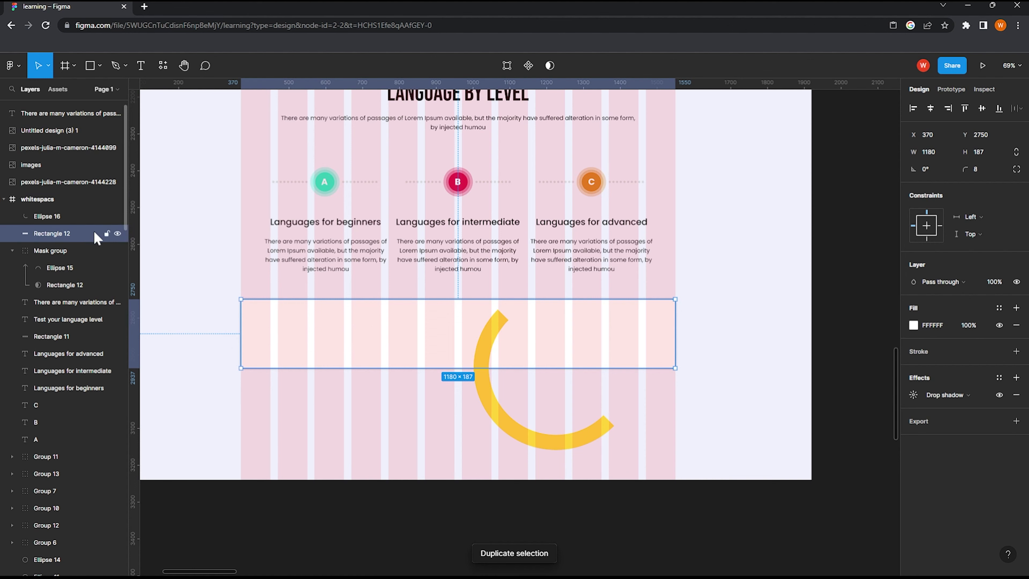
click(509, 423)
drag(539, 437, 644, 376)
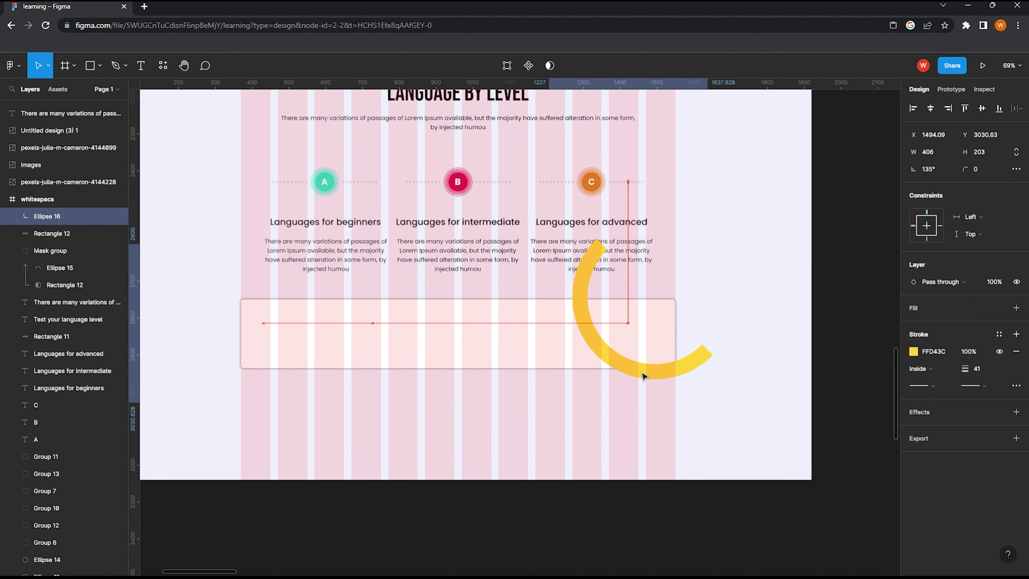
shift+click(52, 233)
click(550, 66)
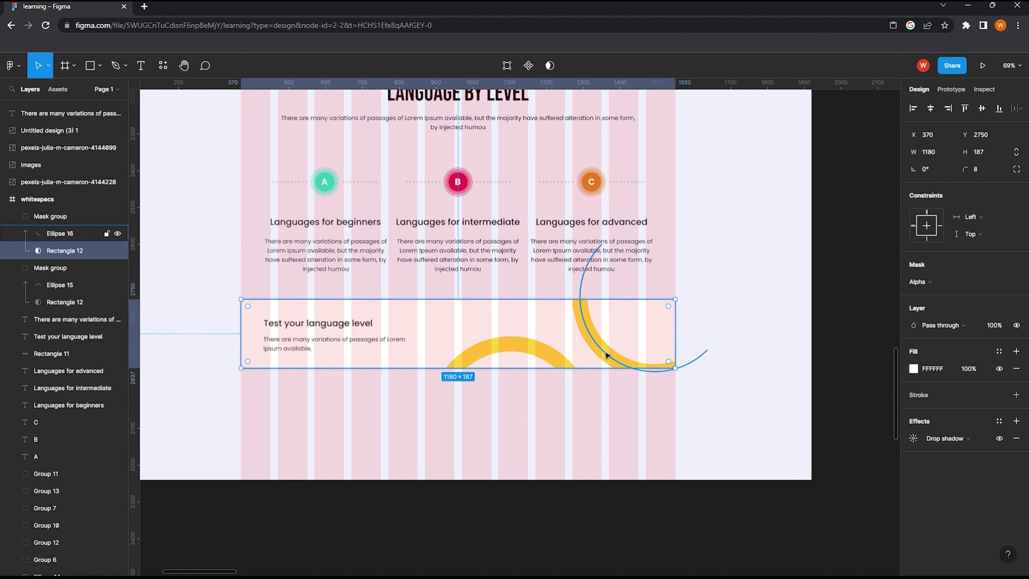
click(80, 235)
scroll(599, 343, up, 2)
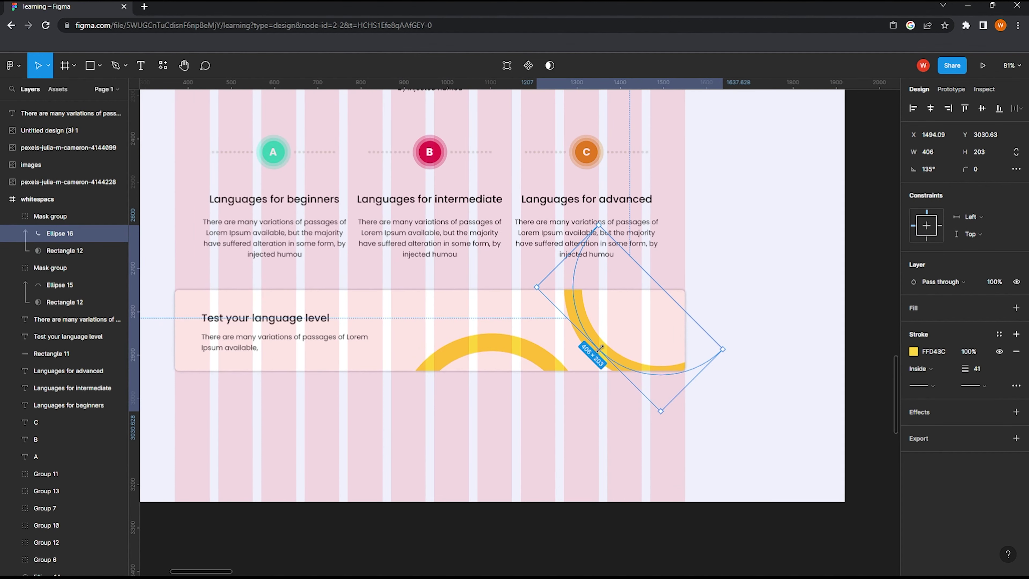
drag(598, 359, 631, 354)
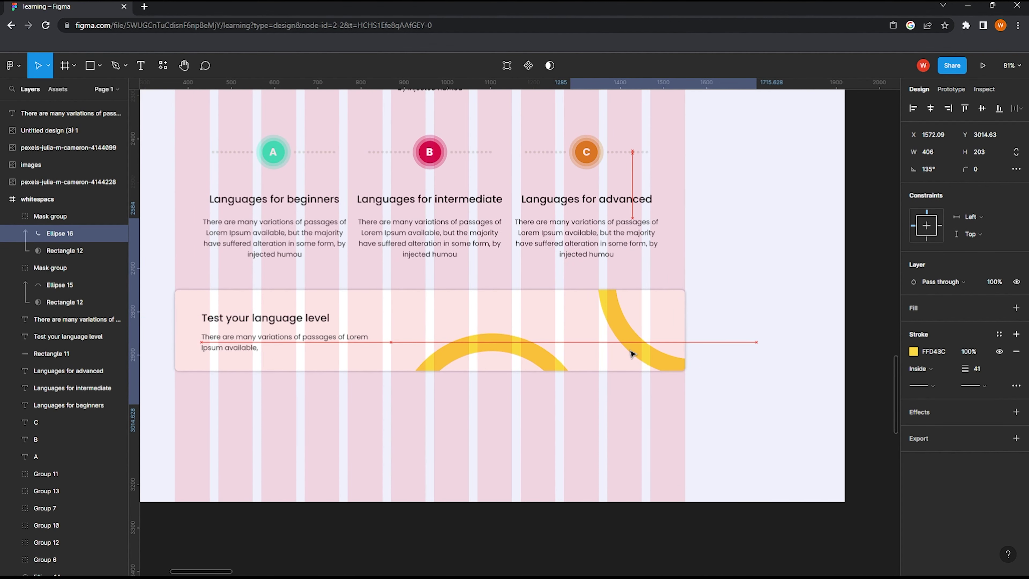
scroll(526, 348, up, 1)
scroll(425, 345, up, 4)
Step: Alt-drag a copy of the Start Learning label and purple button down into the card
click(526, 154)
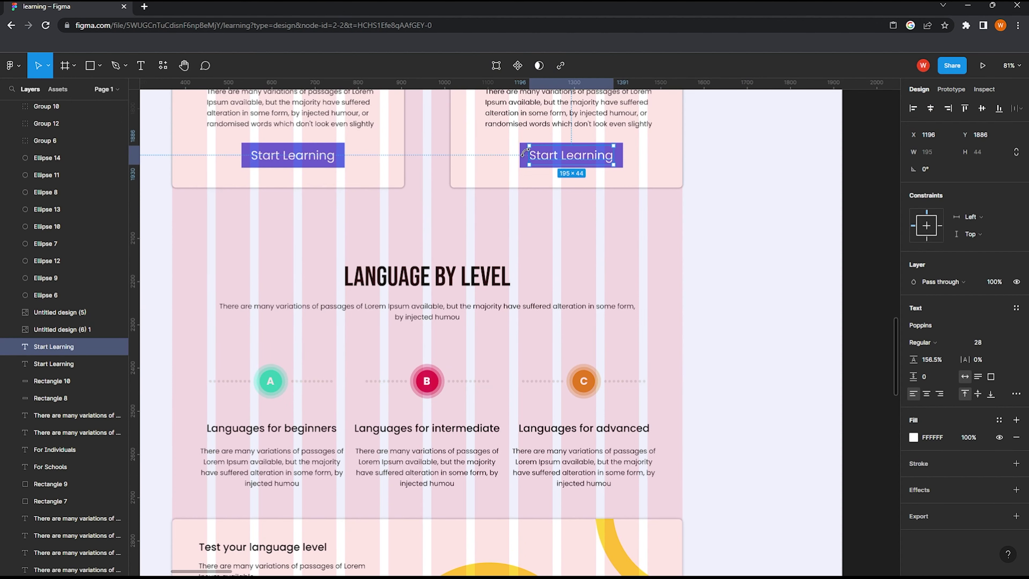
shift+click(587, 162)
scroll(587, 162, down, 1)
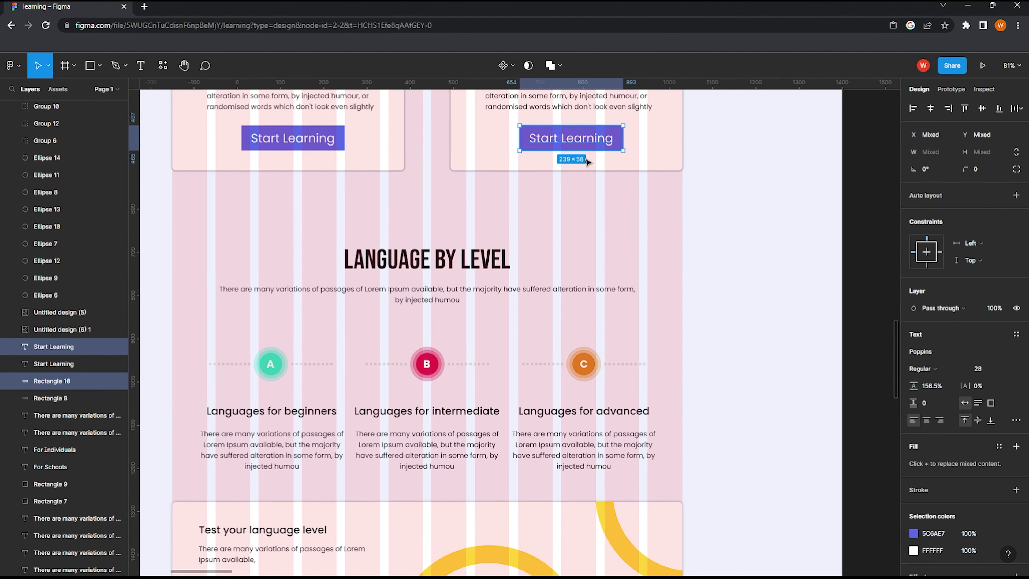
drag(557, 215, 542, 165)
drag(557, 101, 566, 491)
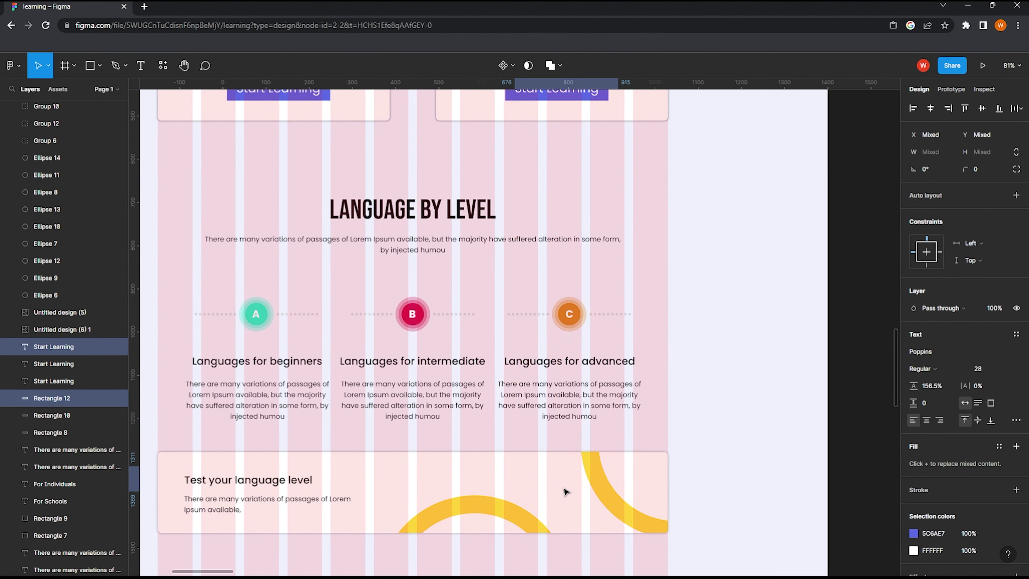
scroll(568, 432, down, 5)
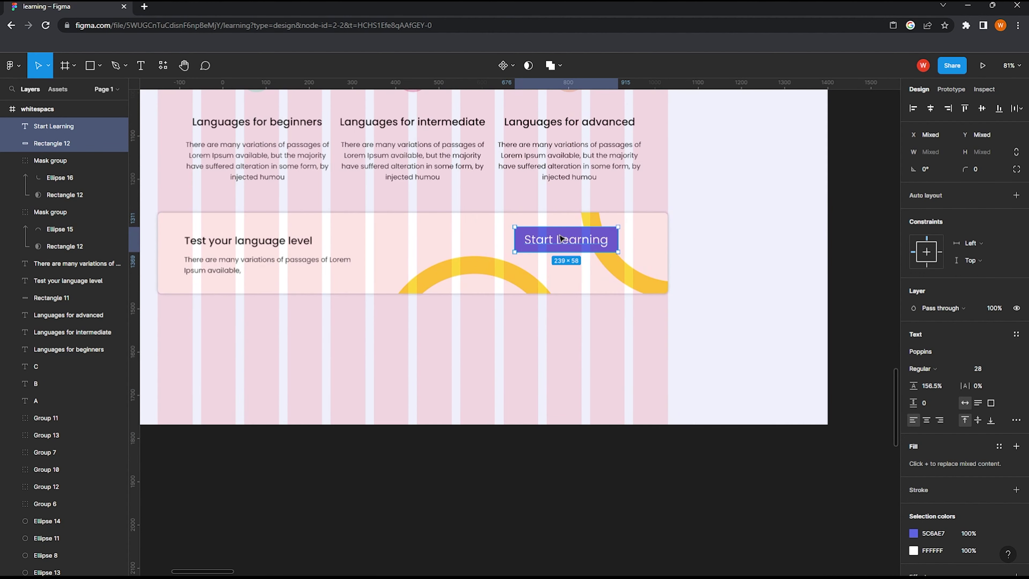
Step: Scale the button copy to about 0.79x (189×45.87) at the card's right
mouse_move(562, 239)
mouse_down()
mouse_move(621, 264)
mouse_move(606, 259)
mouse_up()
key(k)
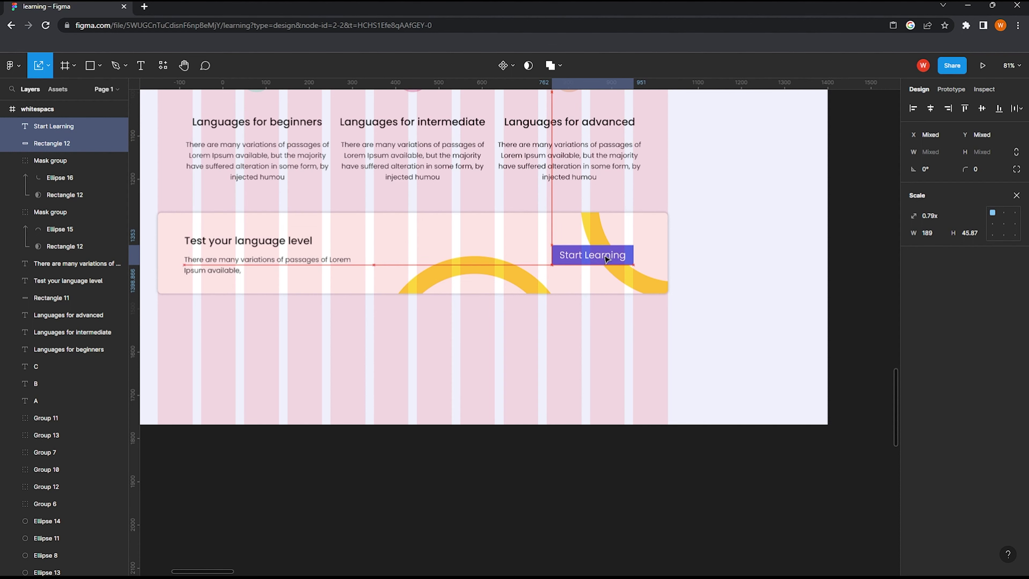
scroll(648, 259, down, 2)
click(711, 253)
scroll(526, 292, down, 2)
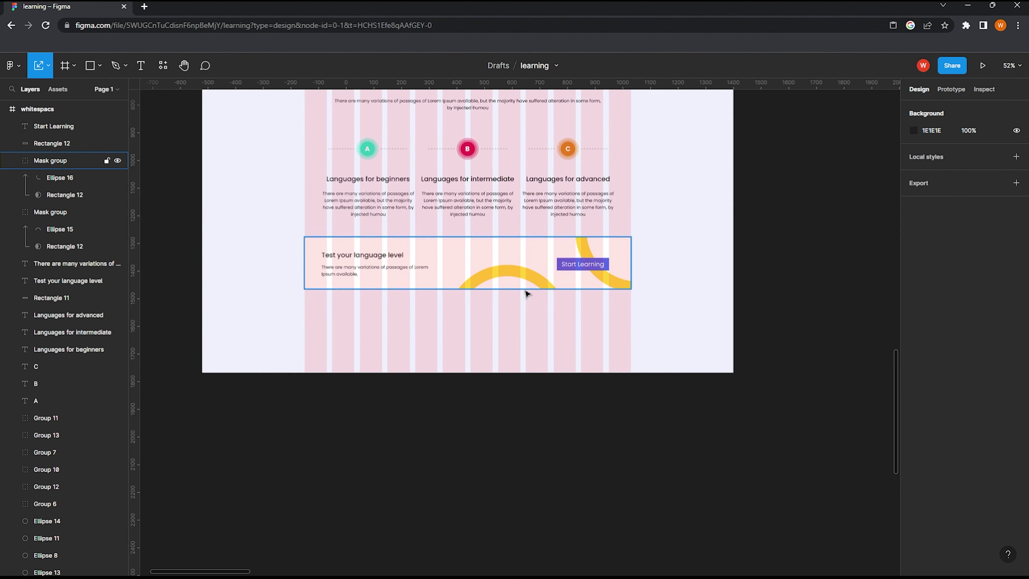
scroll(485, 294, up, 1)
scroll(478, 302, down, 2)
scroll(478, 302, down, 3)
Step: Increase the page frame's height to 4320
click(356, 151)
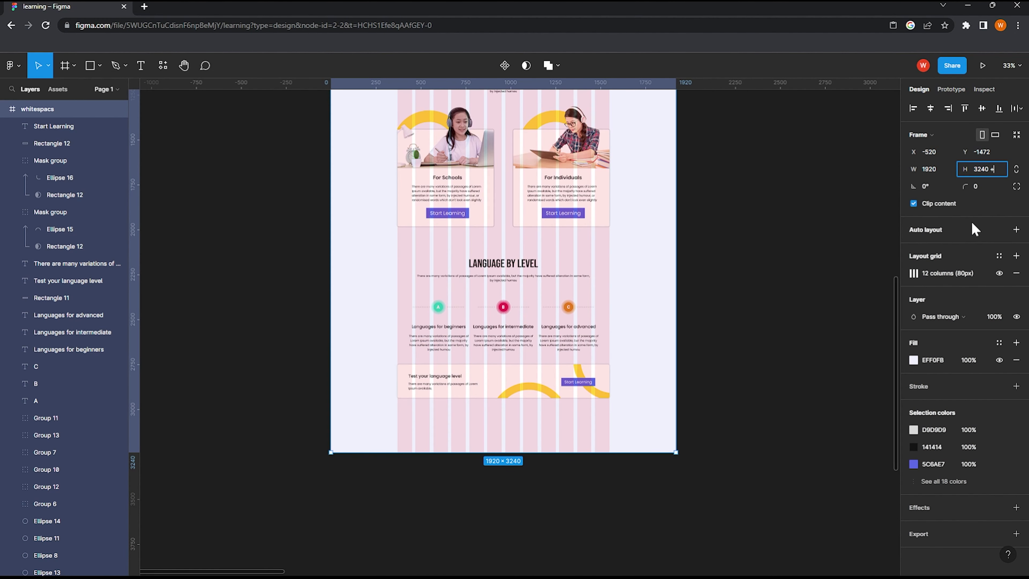
text(4320)
key(Return)
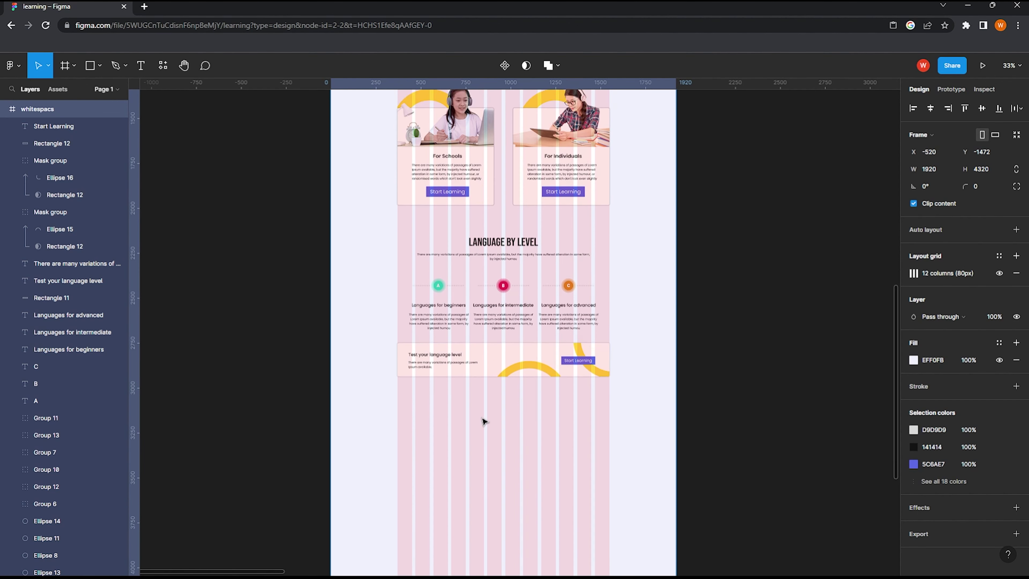
scroll(488, 365, down, 4)
Step: Draw a 1920-wide grey D9D9D9 rectangle across the frame's new bottom area
click(90, 65)
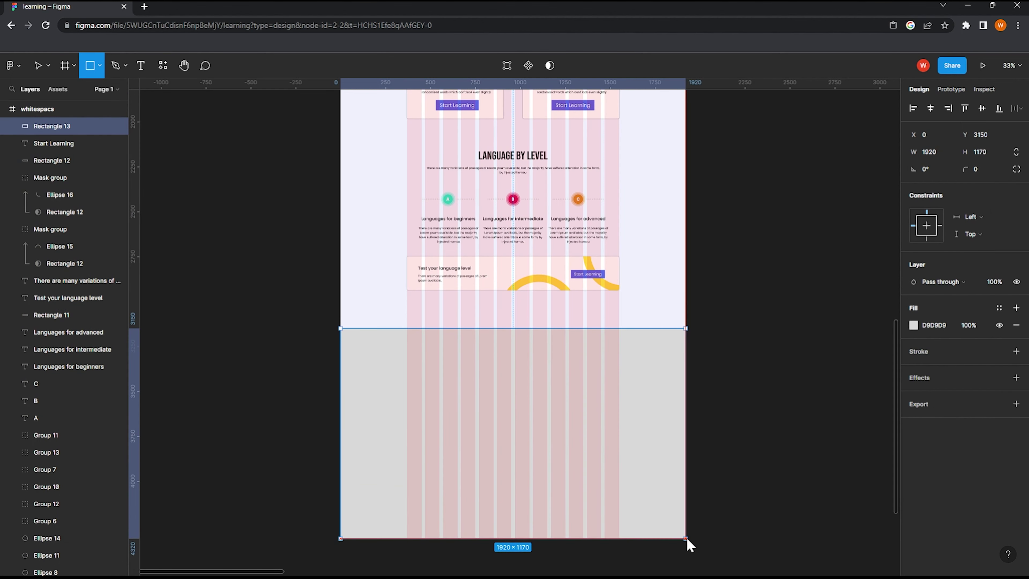
drag(338, 328, 685, 538)
drag(533, 328, 533, 318)
Step: Copy the LANGUAGE BY LEVEL heading and paragraph into the grey section
click(797, 321)
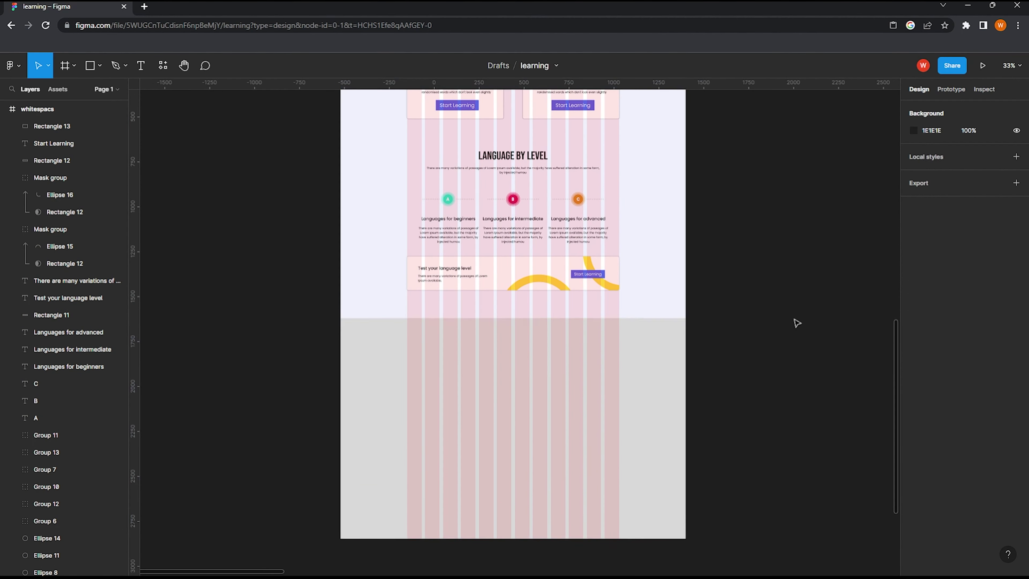
click(652, 367)
key(Escape)
scroll(494, 370, up, 1)
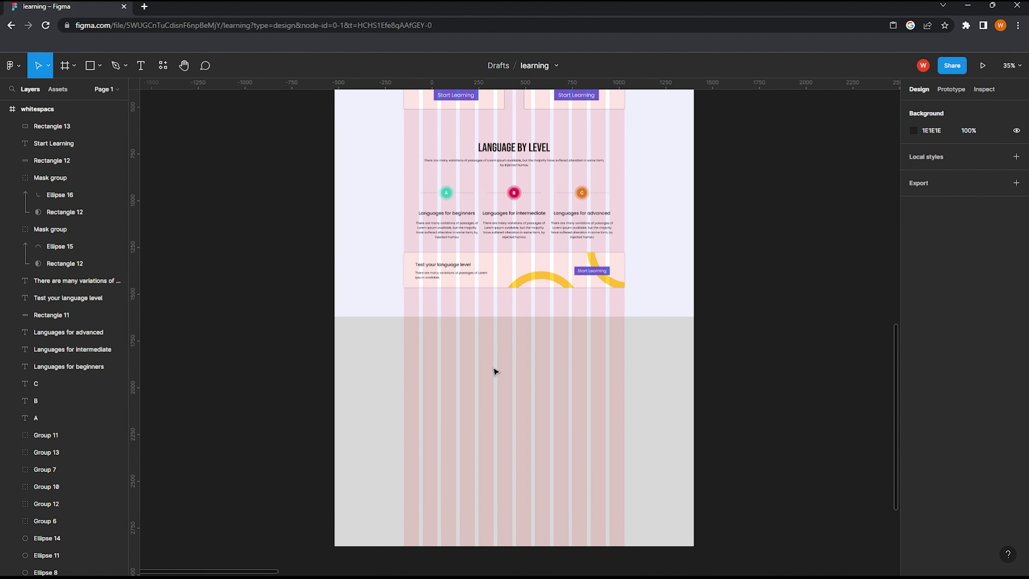
click(534, 150)
mouse_move(523, 153)
mouse_down()
mouse_move(529, 353)
mouse_move(530, 341)
mouse_move(701, 339)
mouse_move(625, 358)
mouse_up()
Step: Centre the copied heading and narrow the left-aligned paragraph to 627 px wide
scroll(571, 366, up, 5)
click(526, 336)
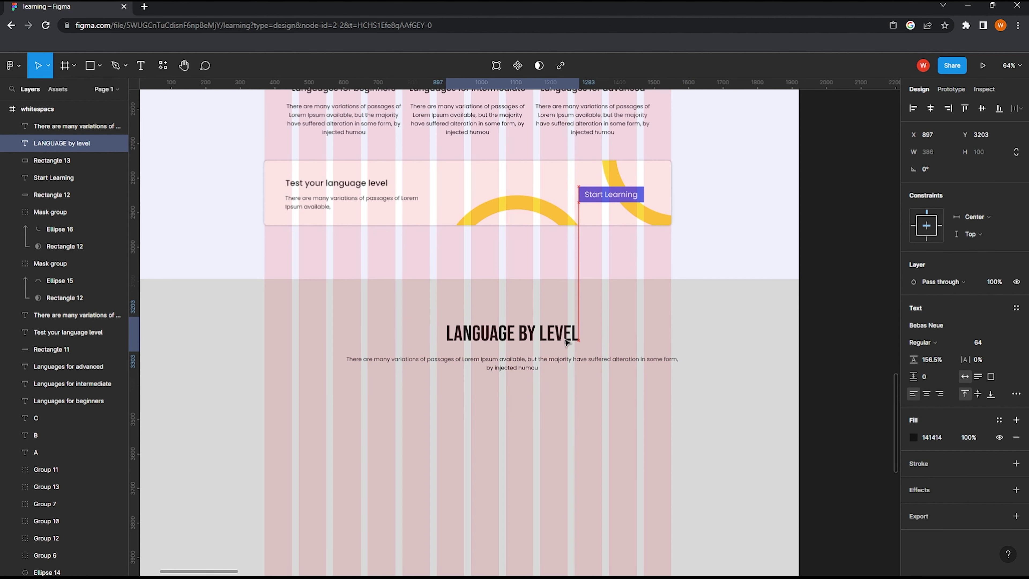
mouse_move(566, 341)
mouse_down()
mouse_move(556, 341)
mouse_move(584, 341)
mouse_up()
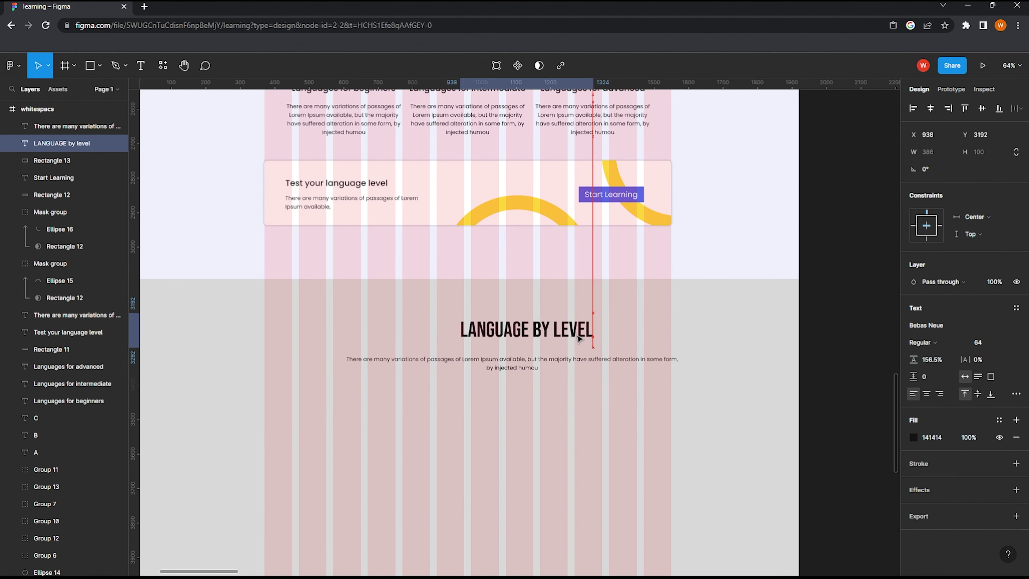
click(524, 367)
drag(344, 364, 465, 362)
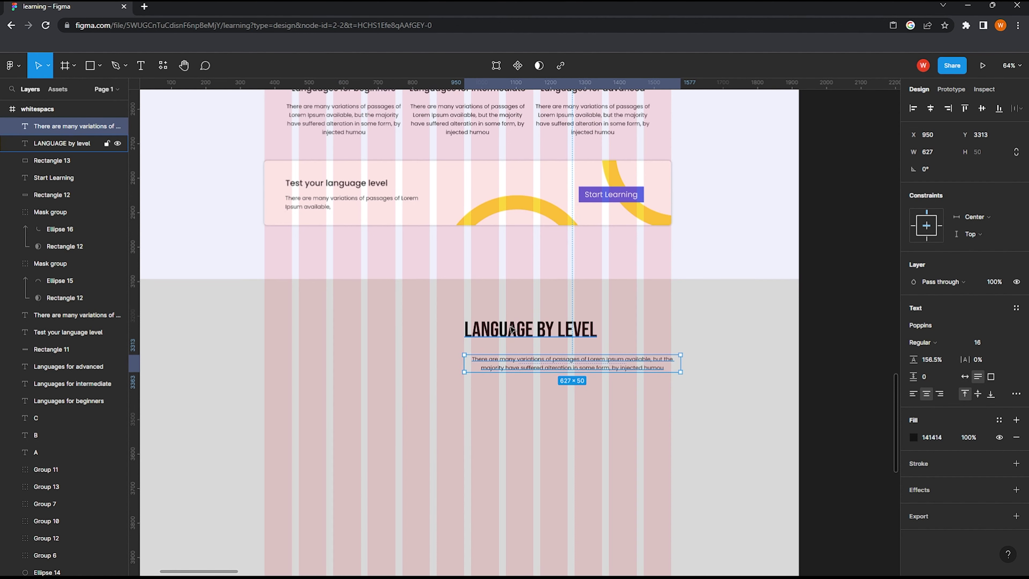
scroll(504, 332, down, 3)
scroll(504, 332, down, 2)
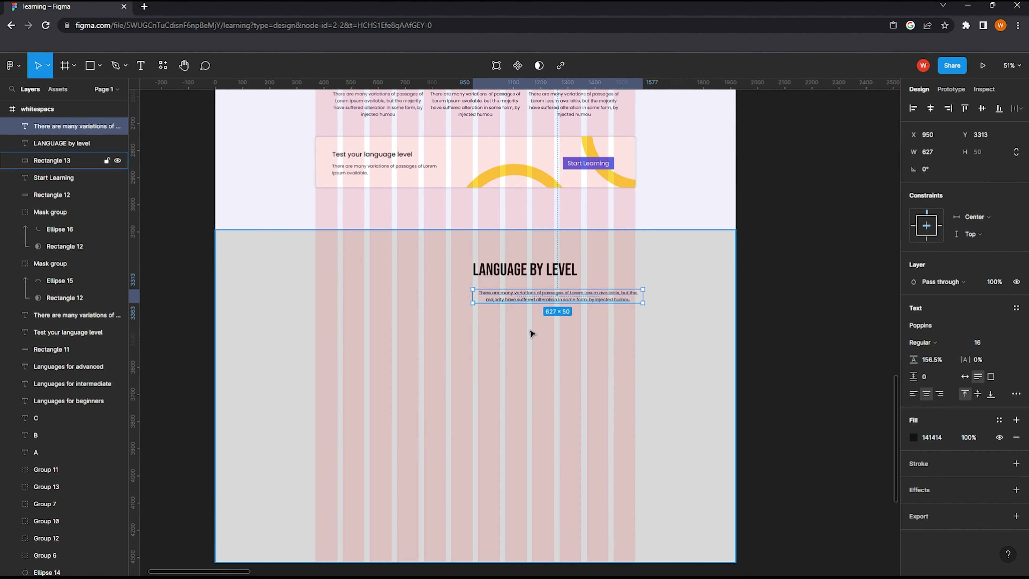
scroll(530, 333, up, 1)
key(ctrl+alt+l)
click(685, 321)
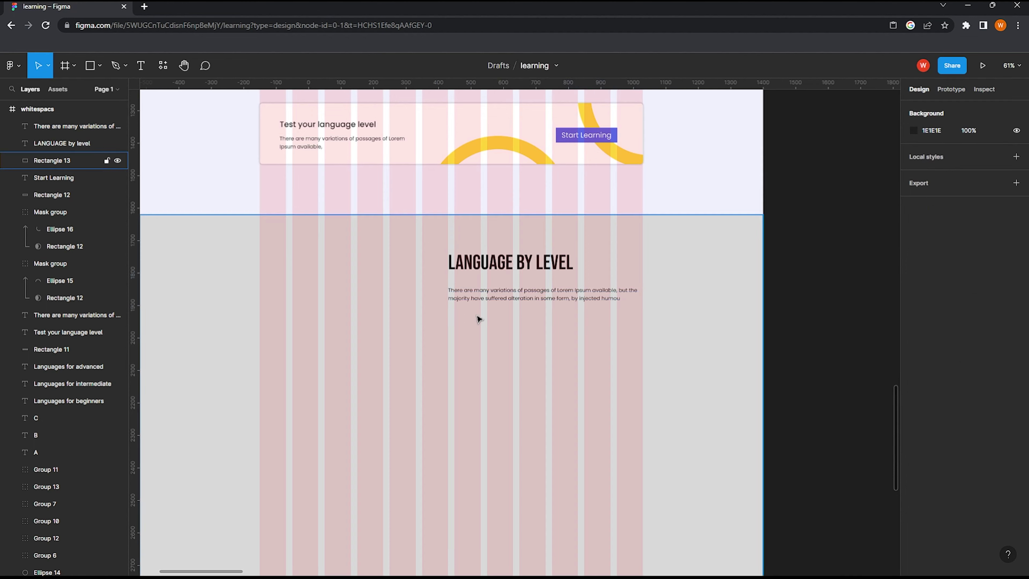
scroll(474, 319, up, 3)
Step: Edit the copied heading text to read OUR LANGUAGE EXAMS
click(533, 269)
double_click(610, 270)
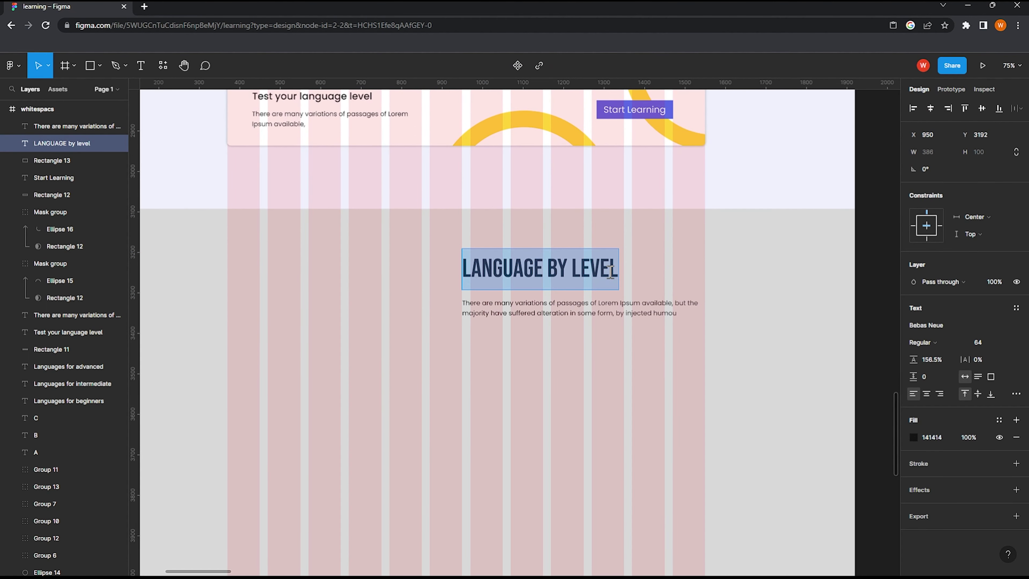
key(Left)
text(Our)
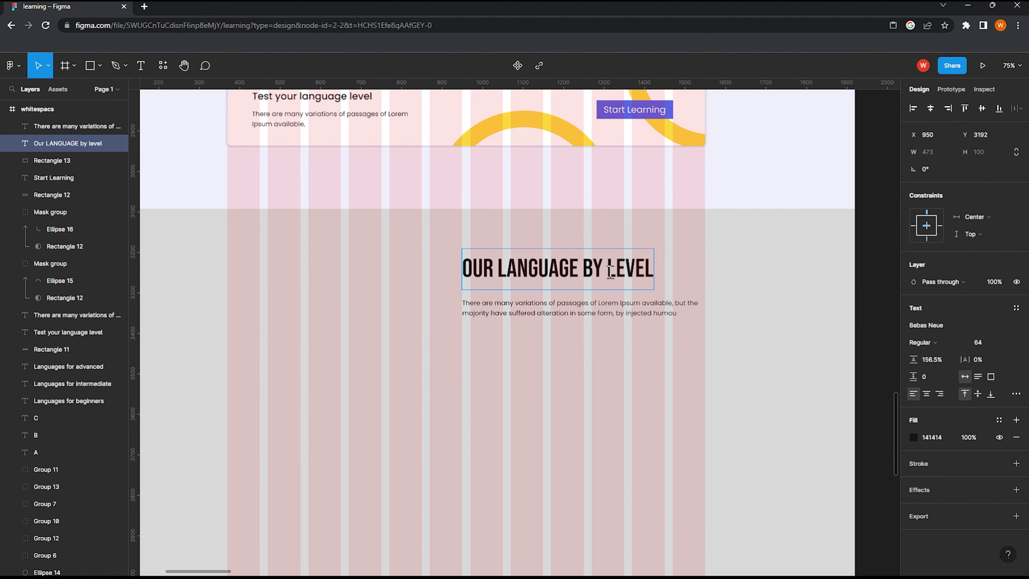
drag(585, 268, 665, 270)
text(ex)
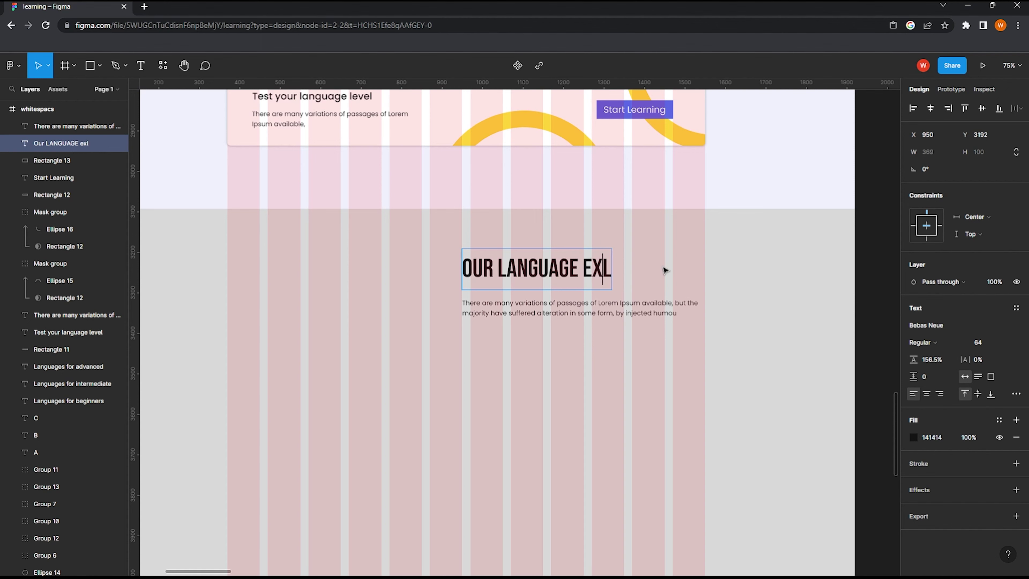
text(ams)
key(Delete)
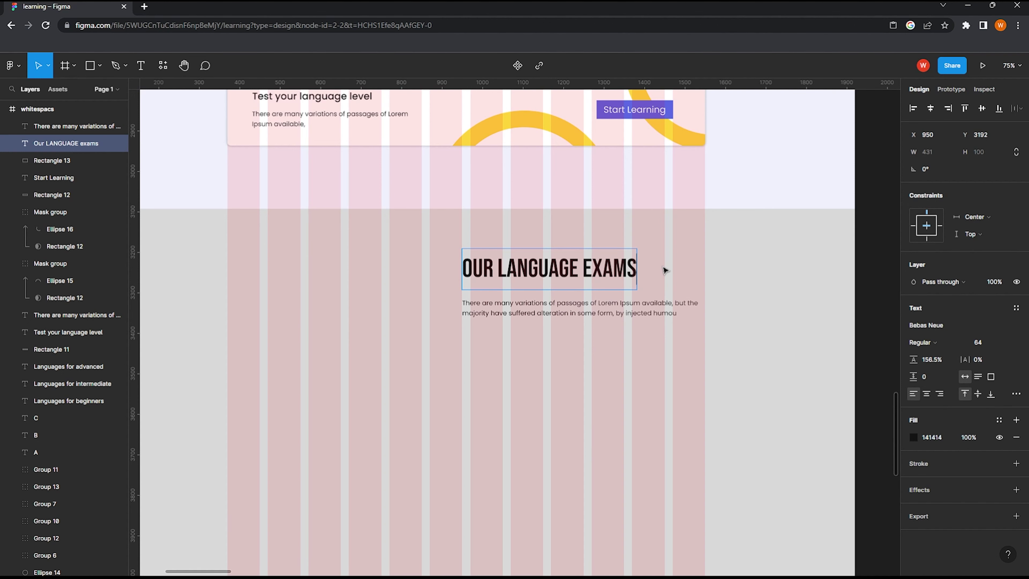
key(Escape)
Step: Scroll down and select the grey background rectangle
scroll(535, 319, down, 2)
scroll(538, 311, down, 2)
scroll(538, 311, down, 1)
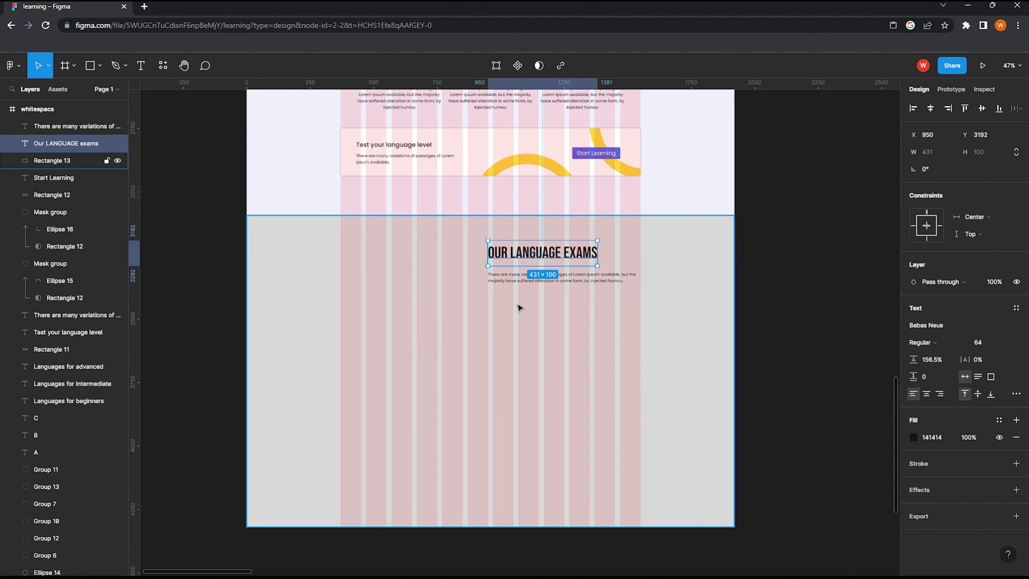
click(551, 315)
scroll(553, 348, up, 1)
scroll(554, 350, up, 1)
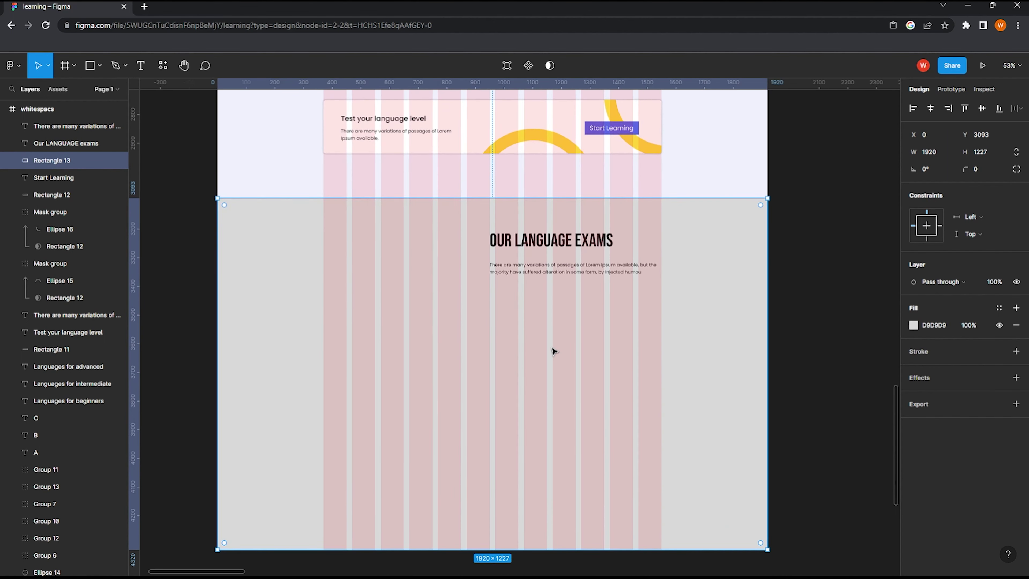
Step: Draw a 380×152 rectangle below the heading filled 5C6AE7 at 9% opacity
key(r)
drag(468, 320, 576, 362)
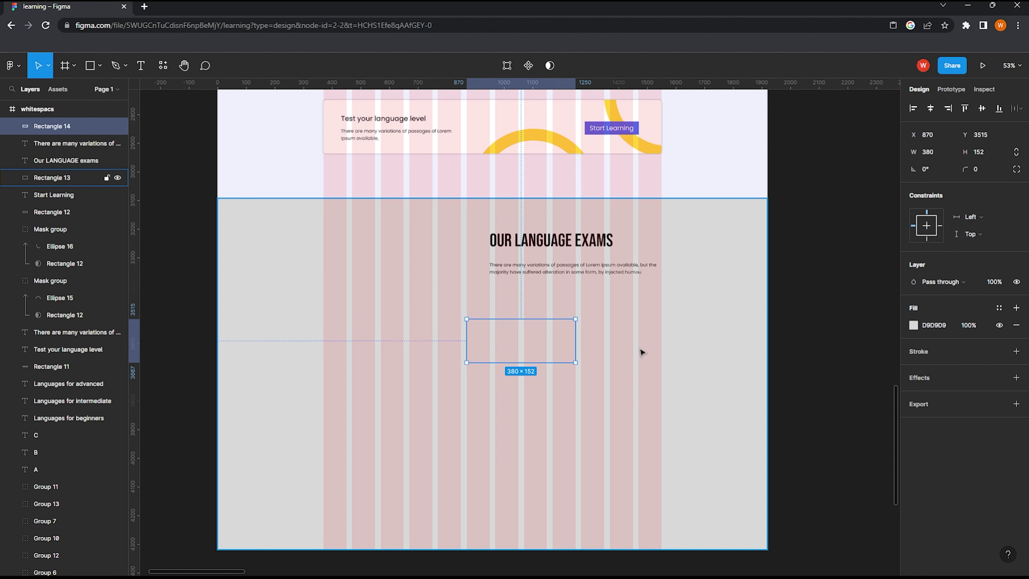
click(913, 325)
click(825, 523)
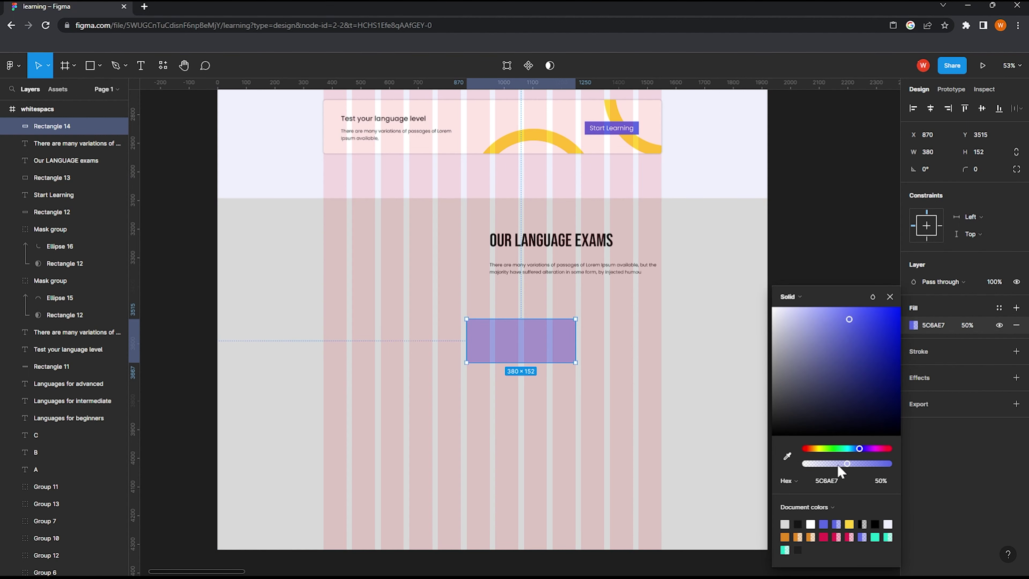
drag(841, 464, 816, 465)
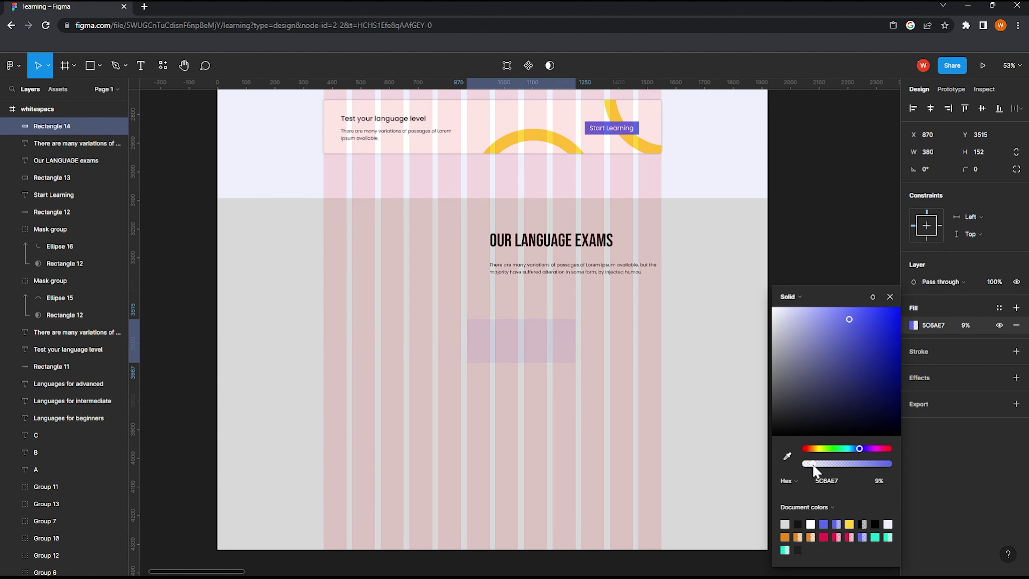
click(1015, 377)
Step: Add a drop shadow of X 6, Y 10, blur 41, spread 5, and nudge the card to X 850
click(913, 395)
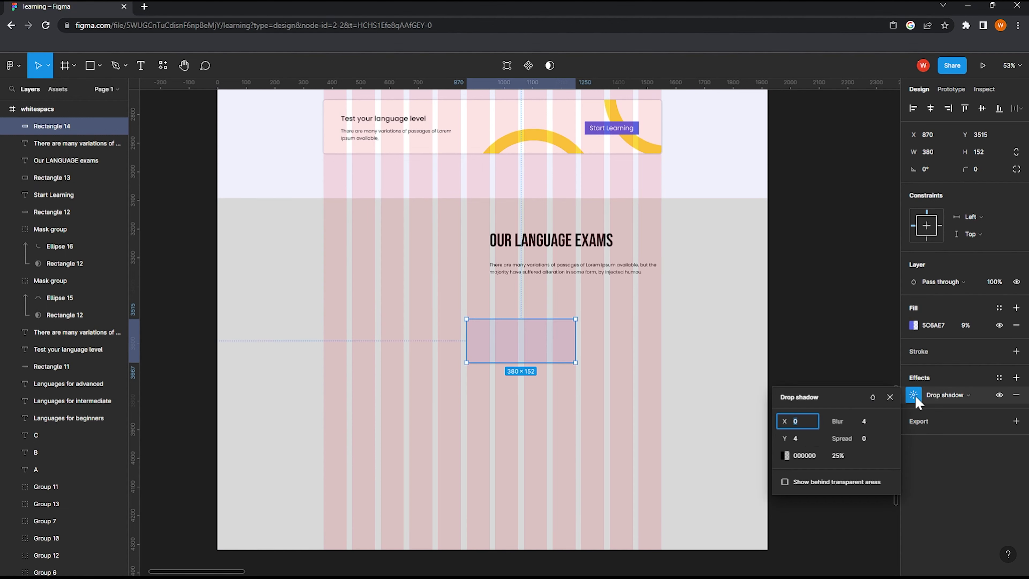
mouse_move(785, 423)
mouse_down()
mouse_move(796, 422)
mouse_move(798, 439)
mouse_up()
drag(854, 421, 838, 440)
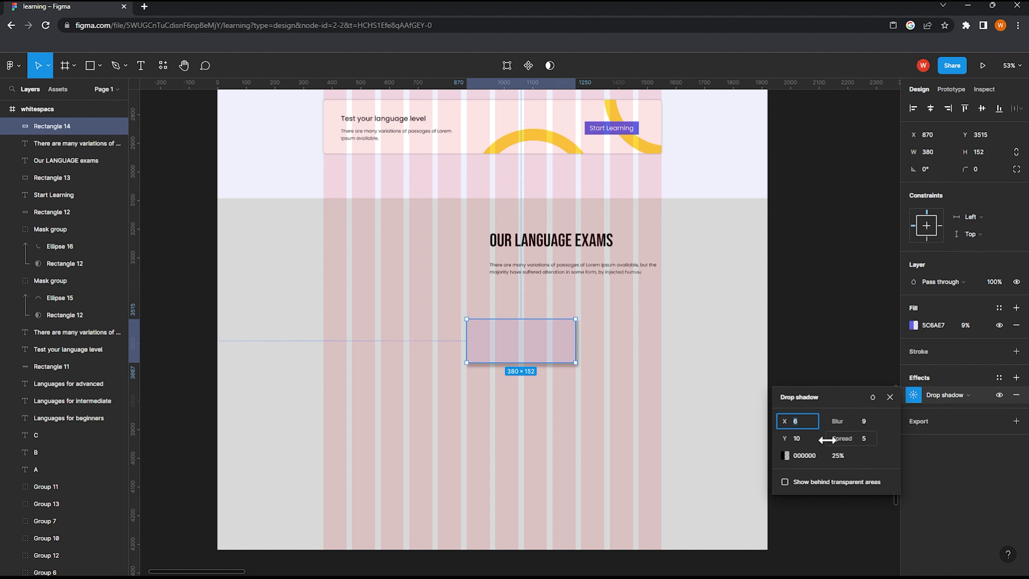
drag(836, 421, 887, 424)
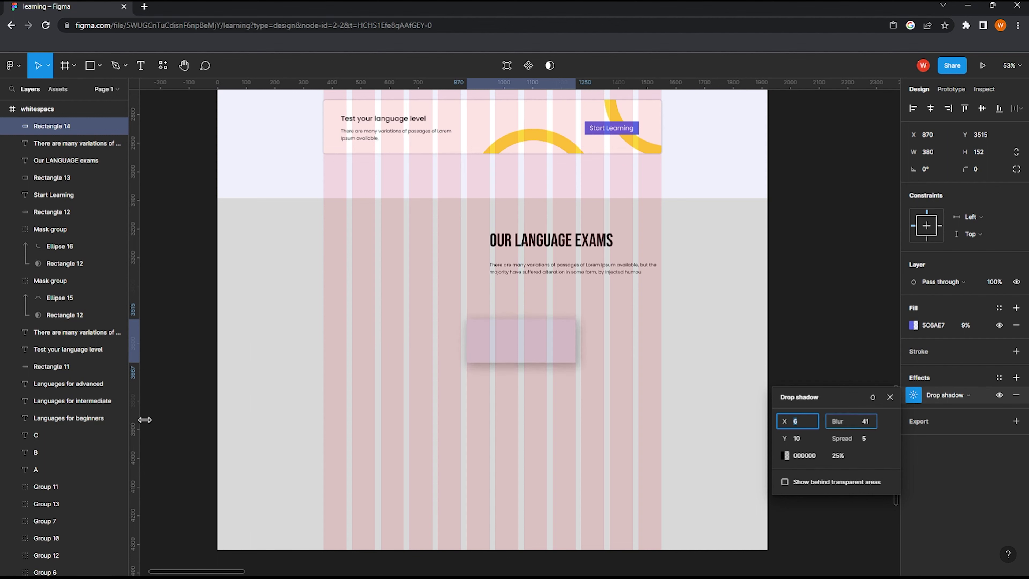
mouse_move(145, 420)
mouse_down()
mouse_move(492, 333)
mouse_move(499, 375)
mouse_up()
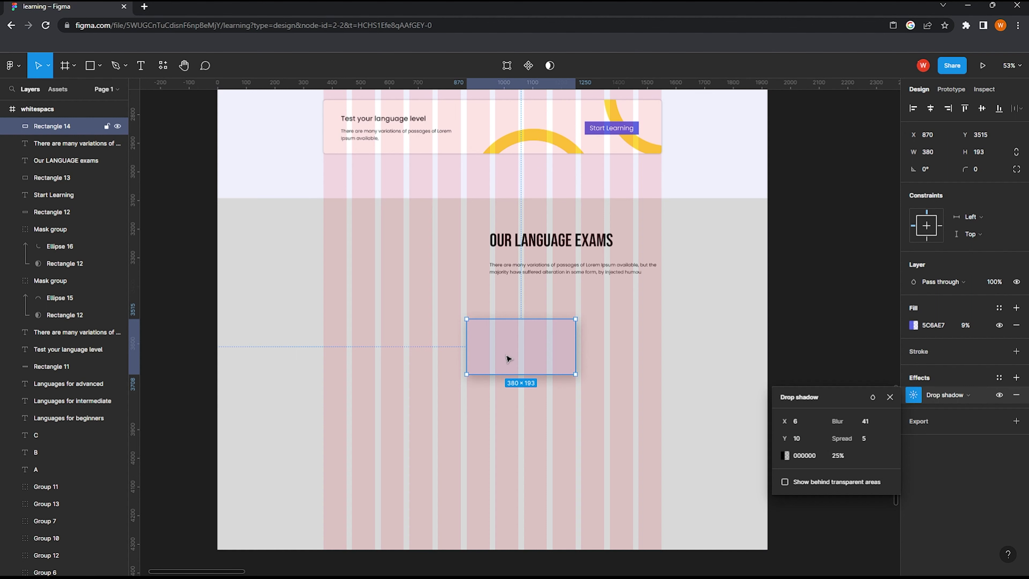
drag(512, 361, 502, 356)
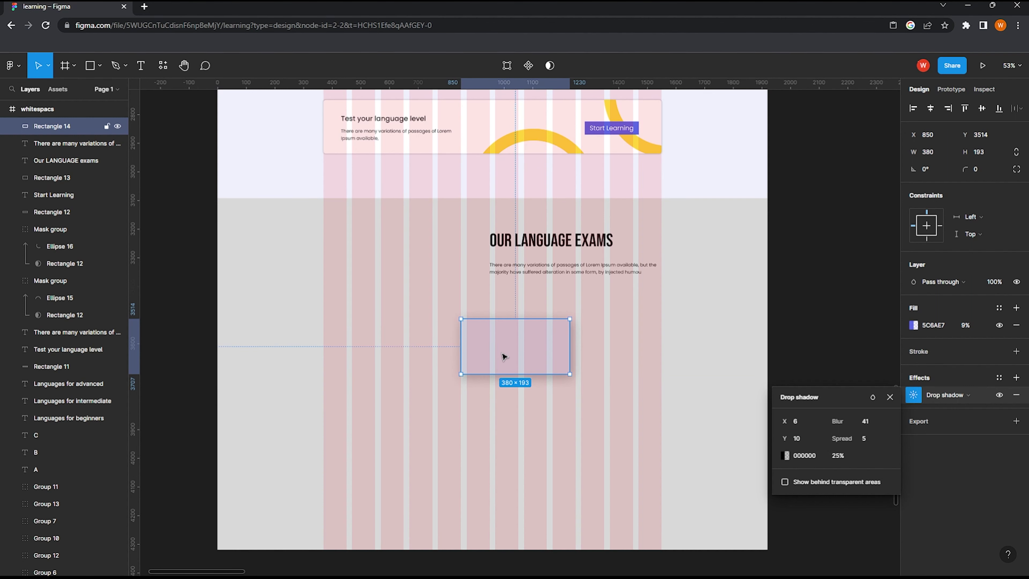
Step: Align the heading and paragraph with the card, move the card up, and narrow it to 320 px
click(539, 267)
shift+click(544, 246)
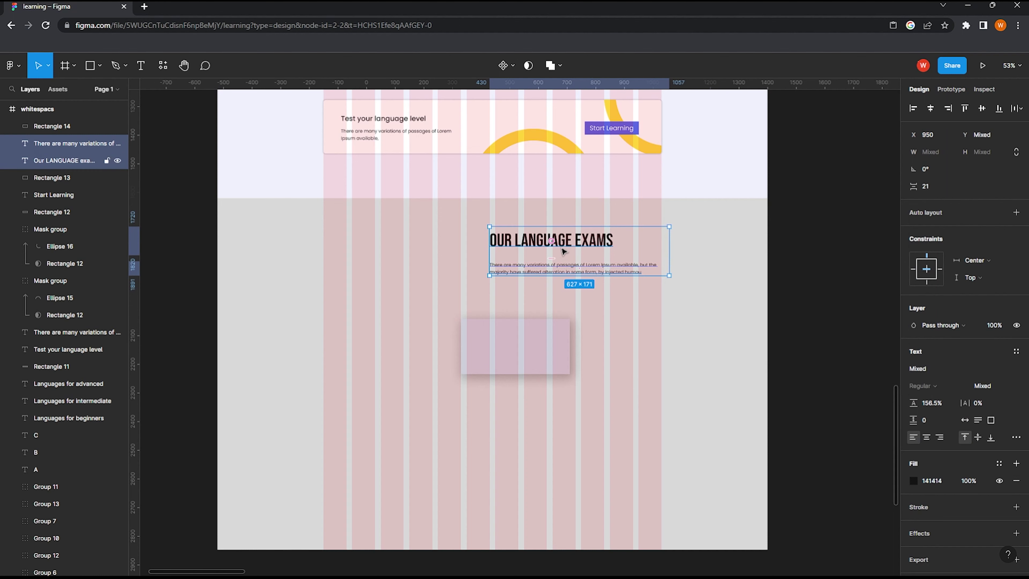
drag(561, 250, 535, 253)
click(526, 350)
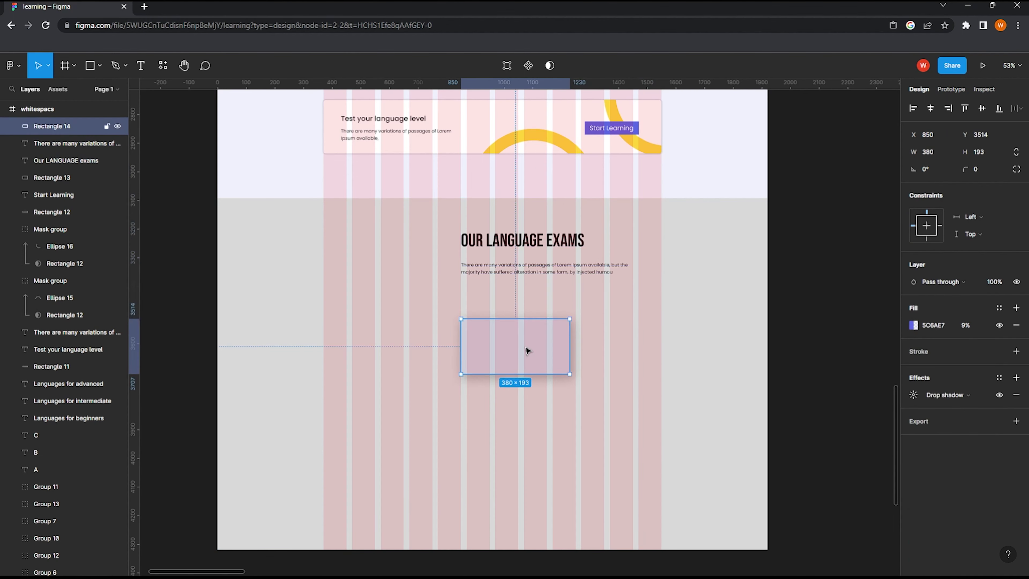
drag(520, 362, 518, 349)
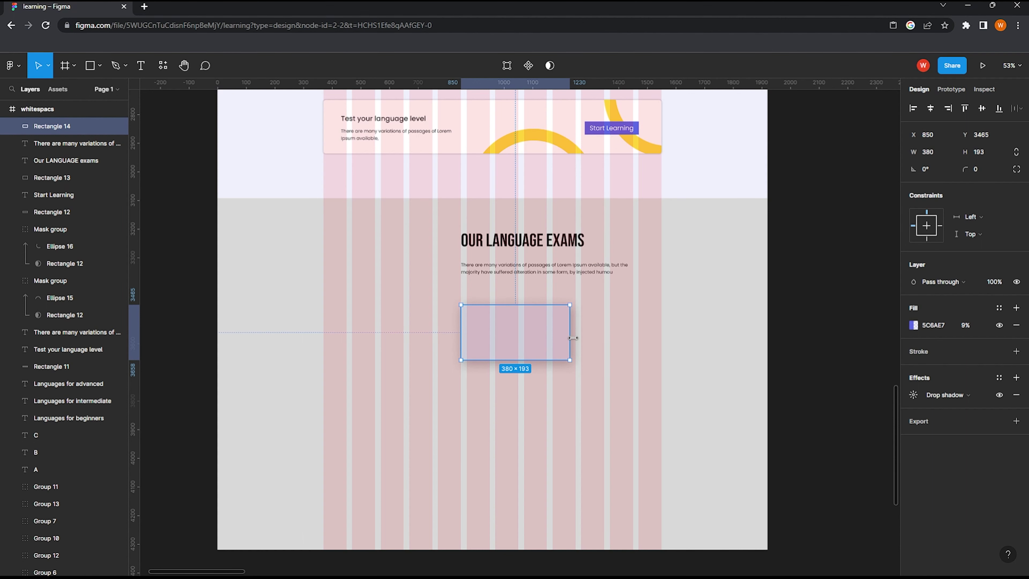
mouse_move(571, 338)
mouse_down()
mouse_move(553, 338)
mouse_move(639, 345)
mouse_up()
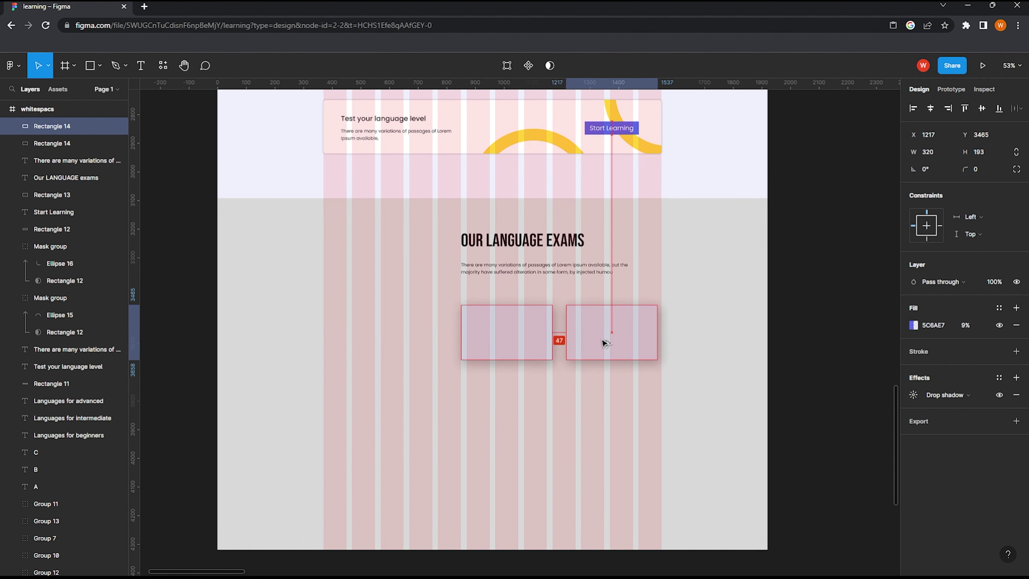
Step: Remove the stray card copy, give the card a 20 px corner radius, and duplicate it
click(817, 324)
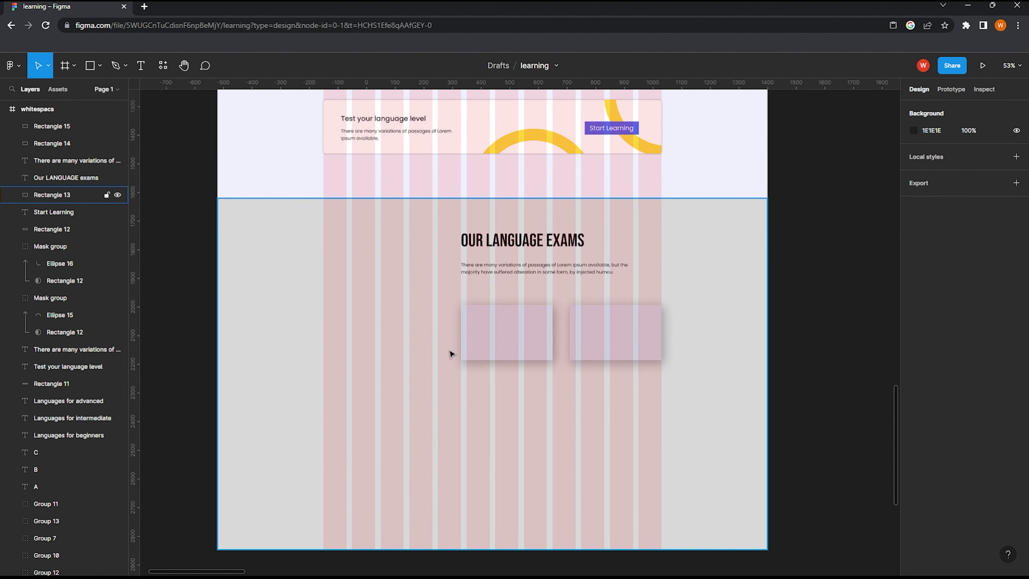
scroll(456, 352, up, 2)
click(629, 328)
key(Delete)
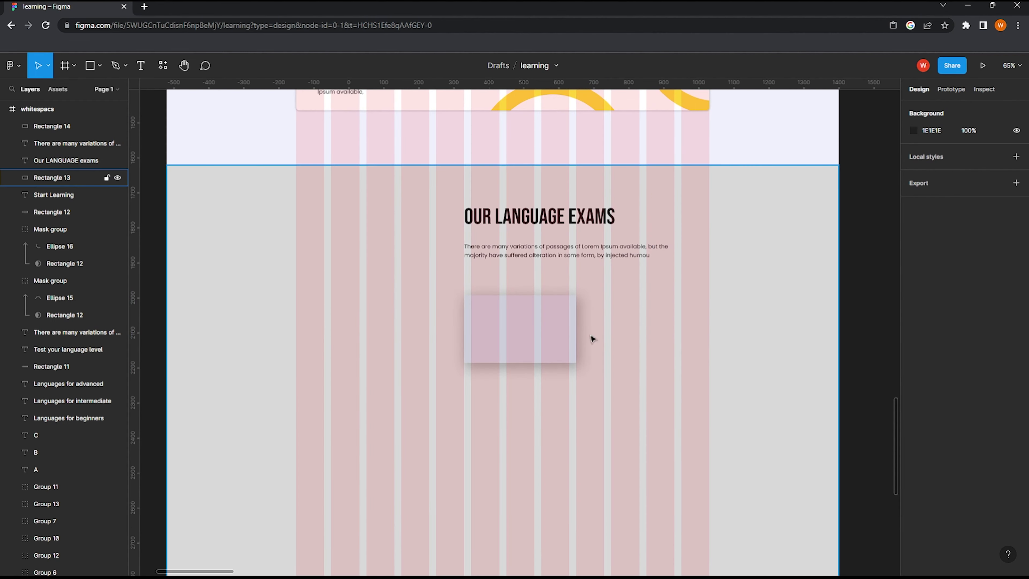
click(567, 337)
text(20)
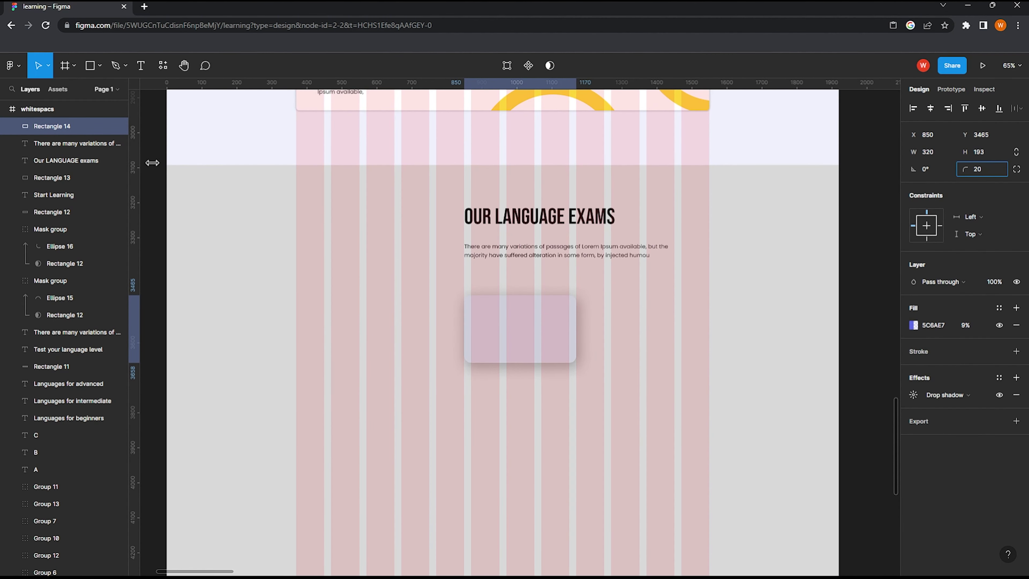
click(541, 314)
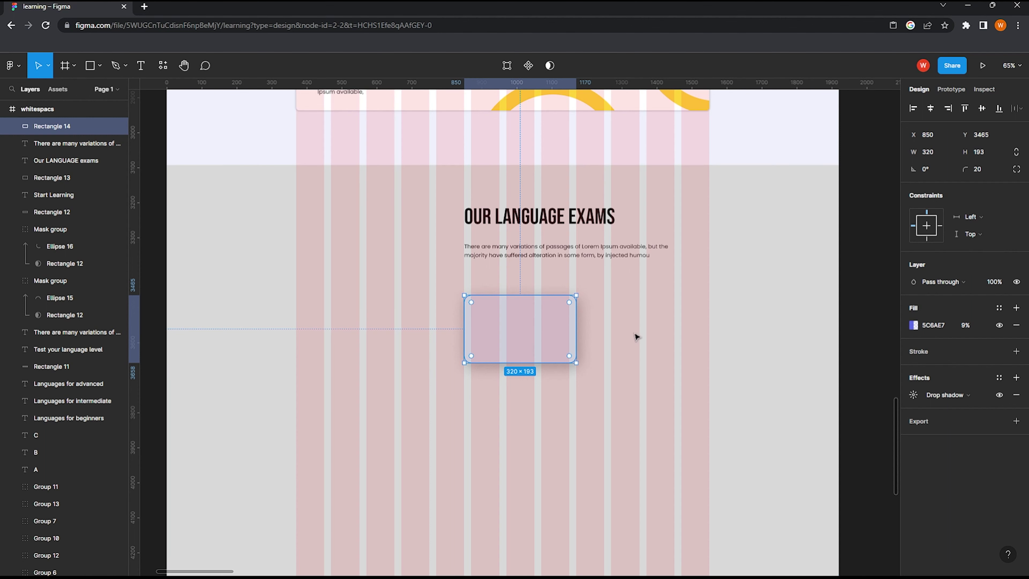
click(769, 311)
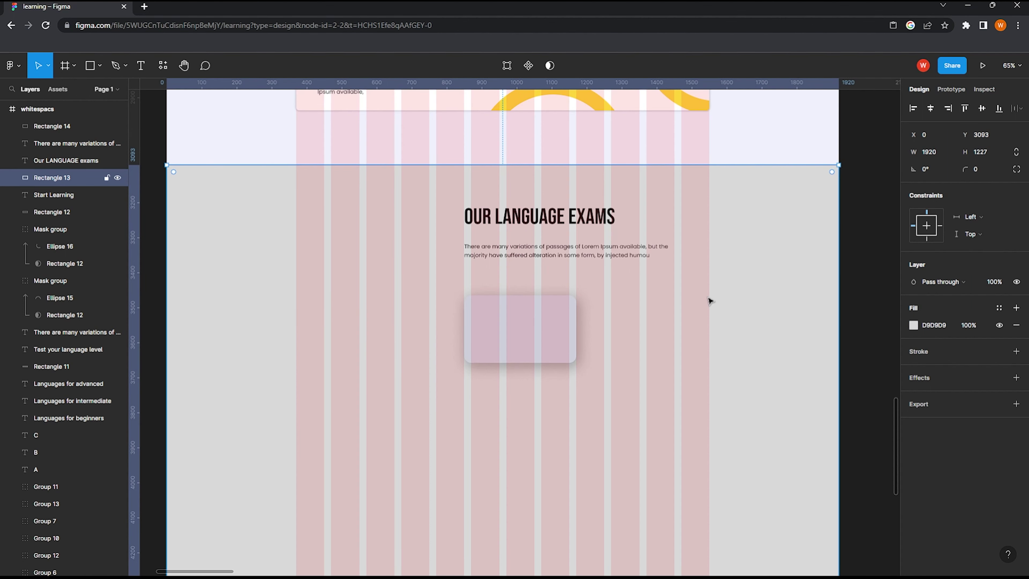
click(554, 325)
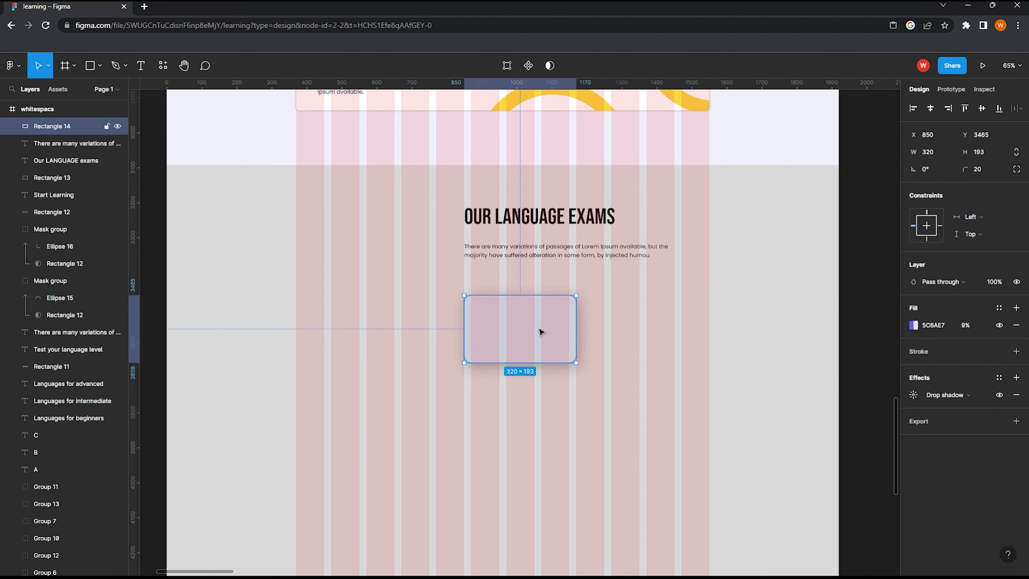
key(ctrl+d)
scroll(636, 322, up, 1)
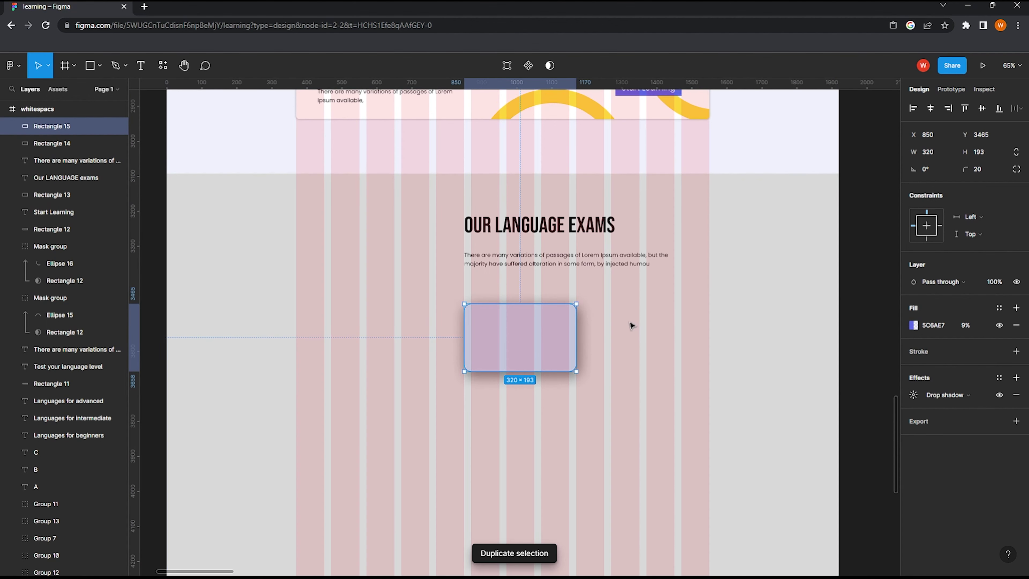
Step: Draw an E18921 orange circle over the card's bottom-right corner and mask it with the card
click(99, 65)
click(57, 134)
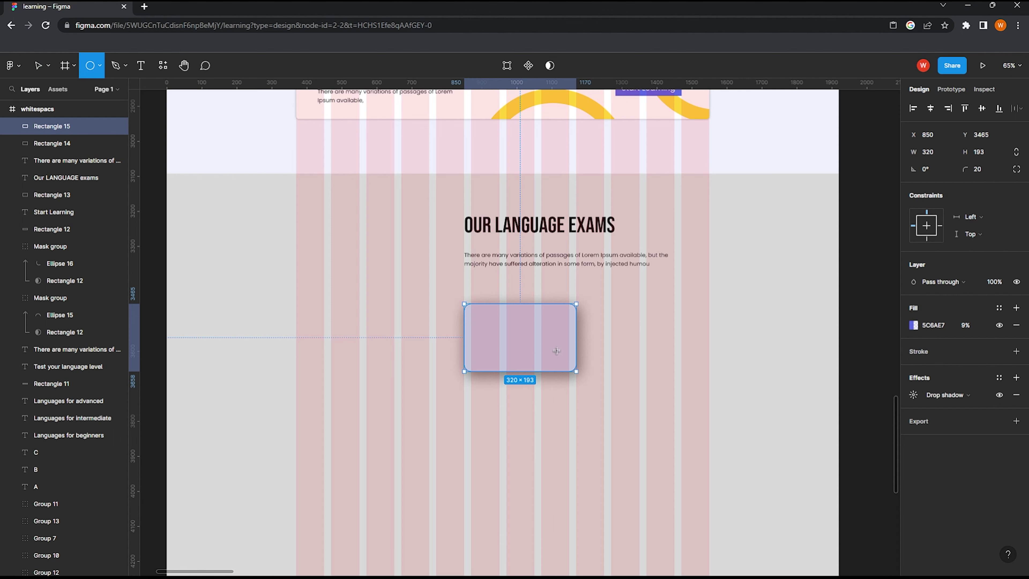
drag(553, 352, 581, 379)
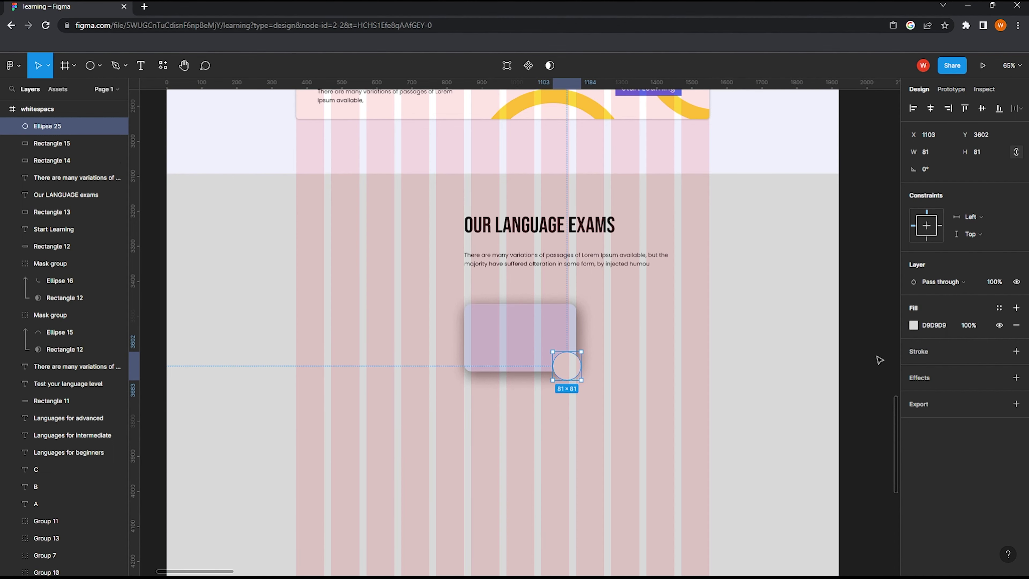
click(913, 325)
click(797, 537)
shift+click(503, 344)
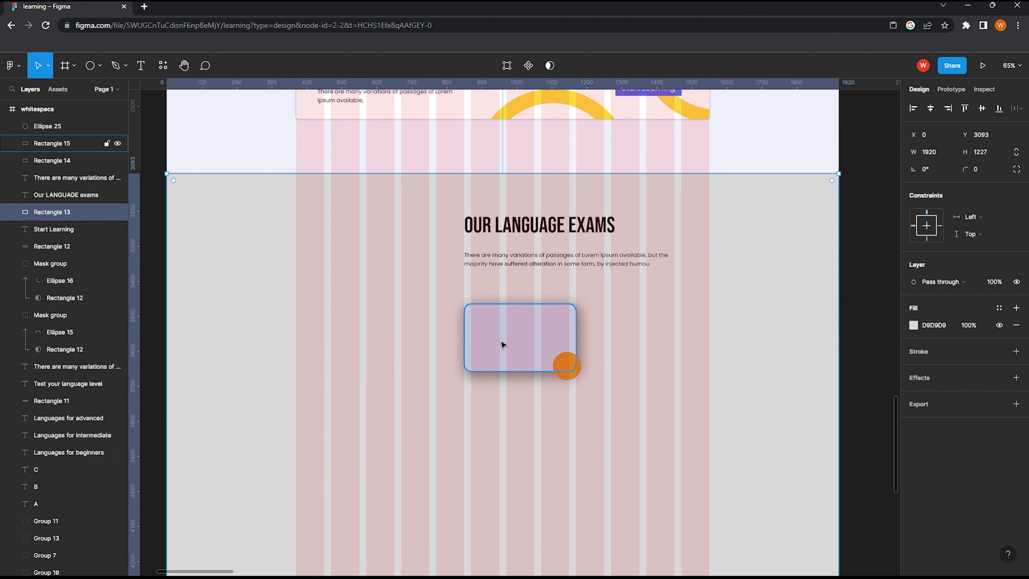
click(528, 66)
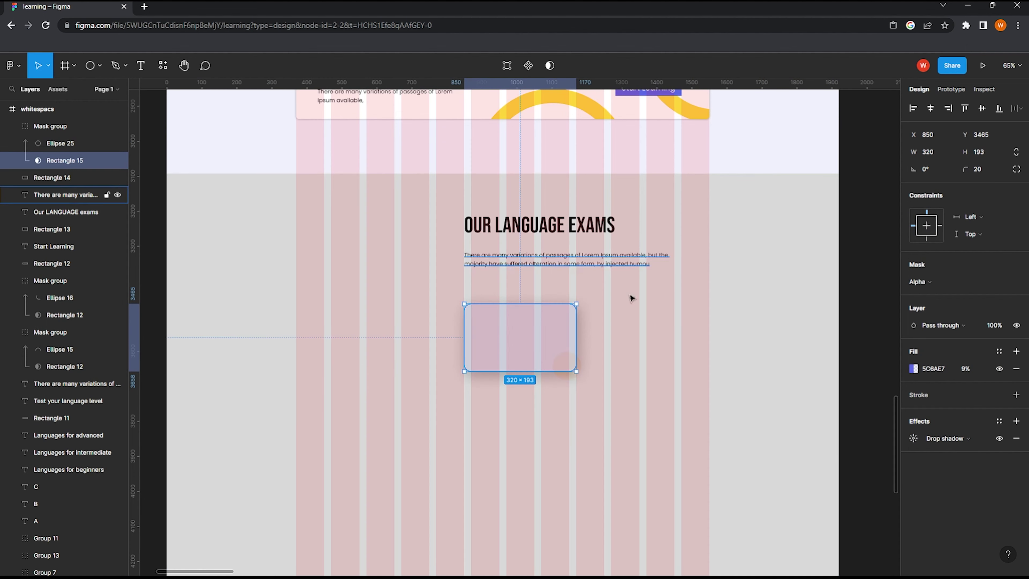
Step: Set the masked card rectangle's fill opacity to 100%
click(598, 356)
click(551, 360)
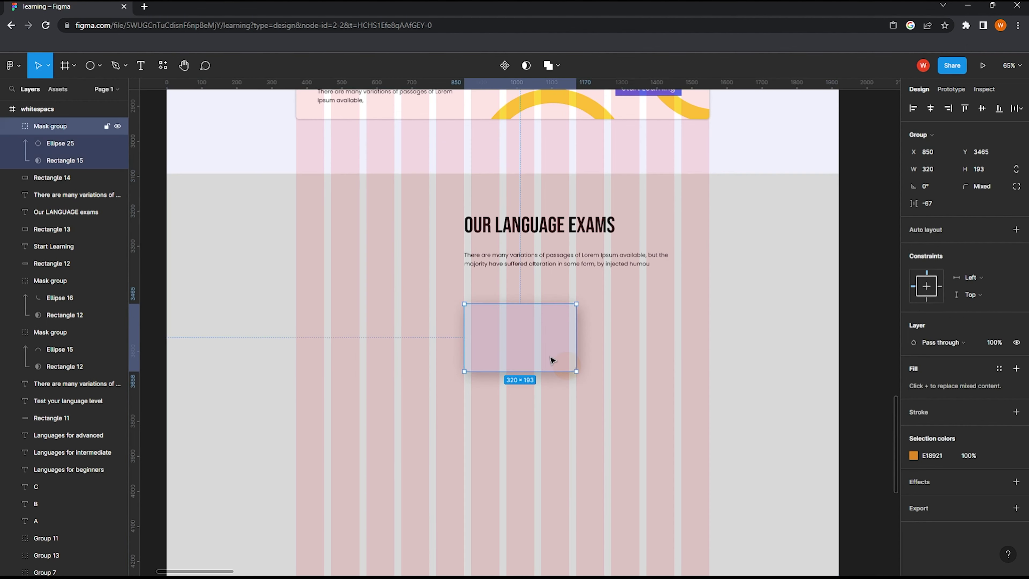
click(64, 161)
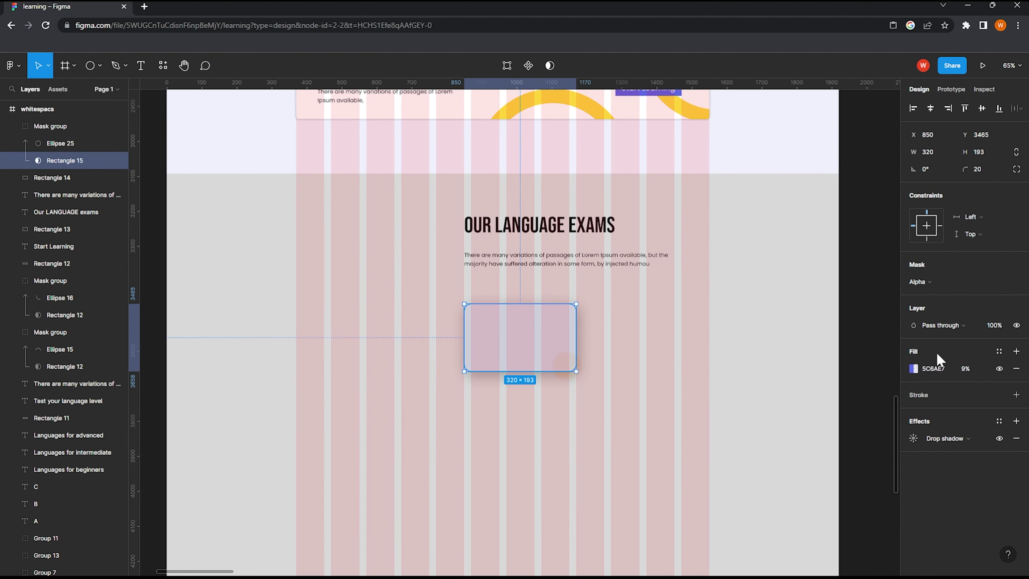
click(965, 368)
text(0)
key(Return)
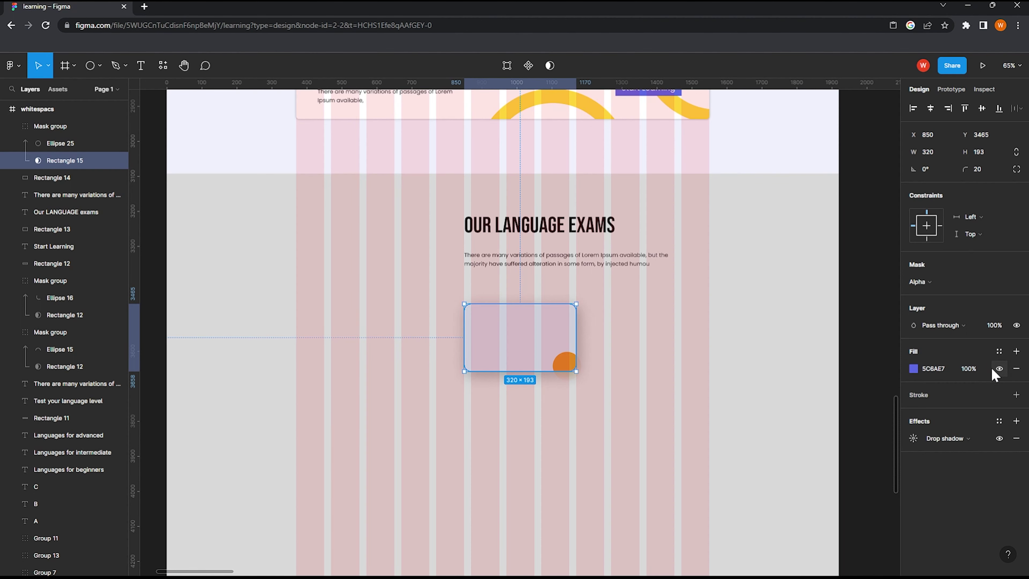
click(636, 385)
ctrl+scroll(634, 388, up, 2)
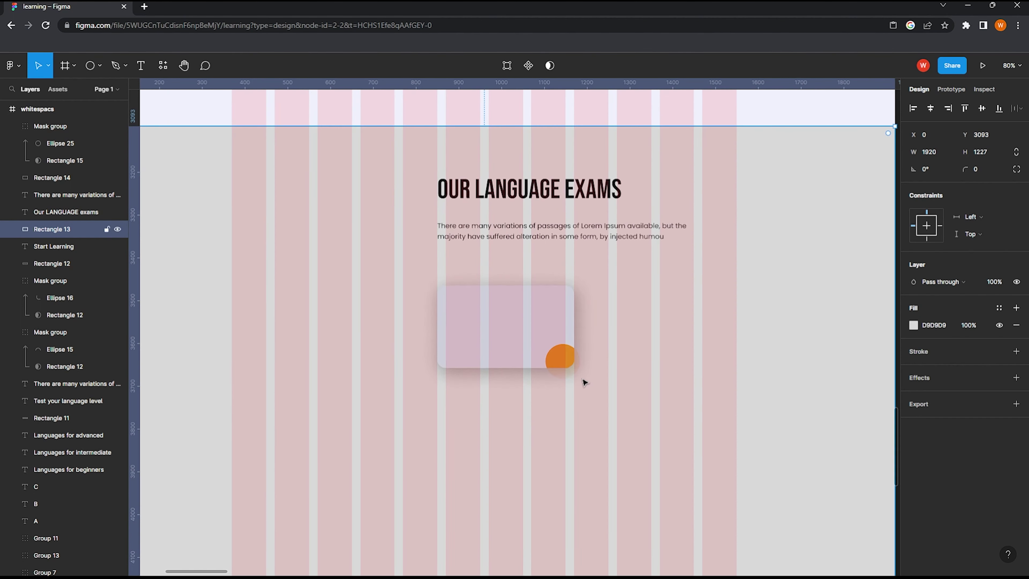
click(567, 362)
click(63, 160)
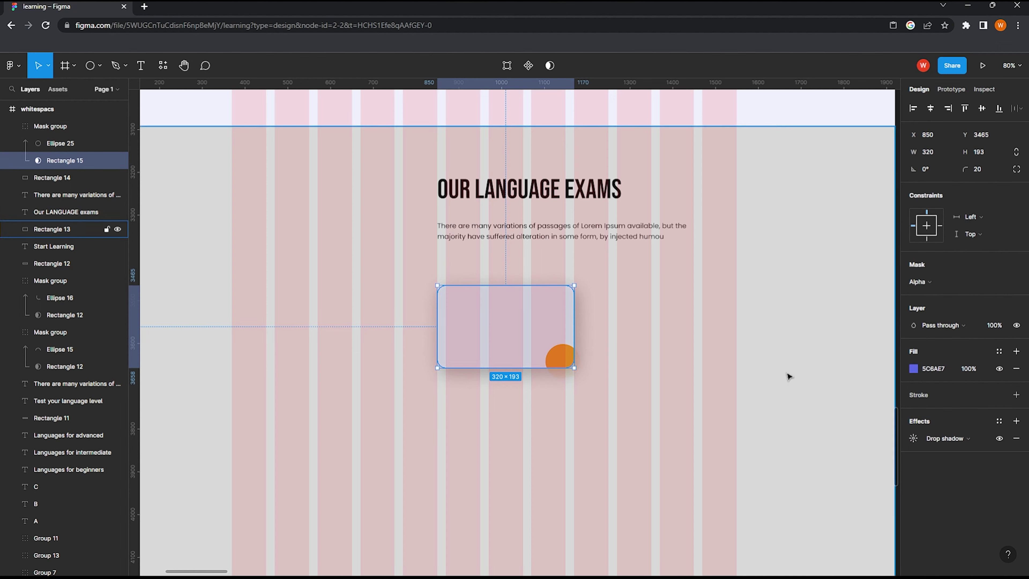
click(601, 395)
ctrl+scroll(601, 395, up, 1)
Step: Add a SemiBold 24 TELC label in the card's top-left area
click(61, 143)
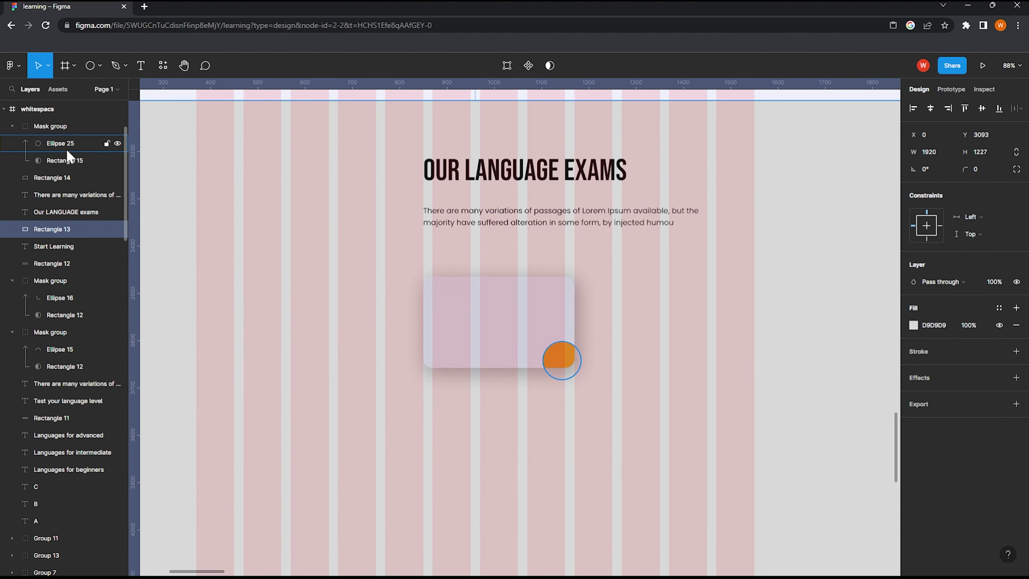
click(668, 363)
ctrl+scroll(668, 365, down, 2)
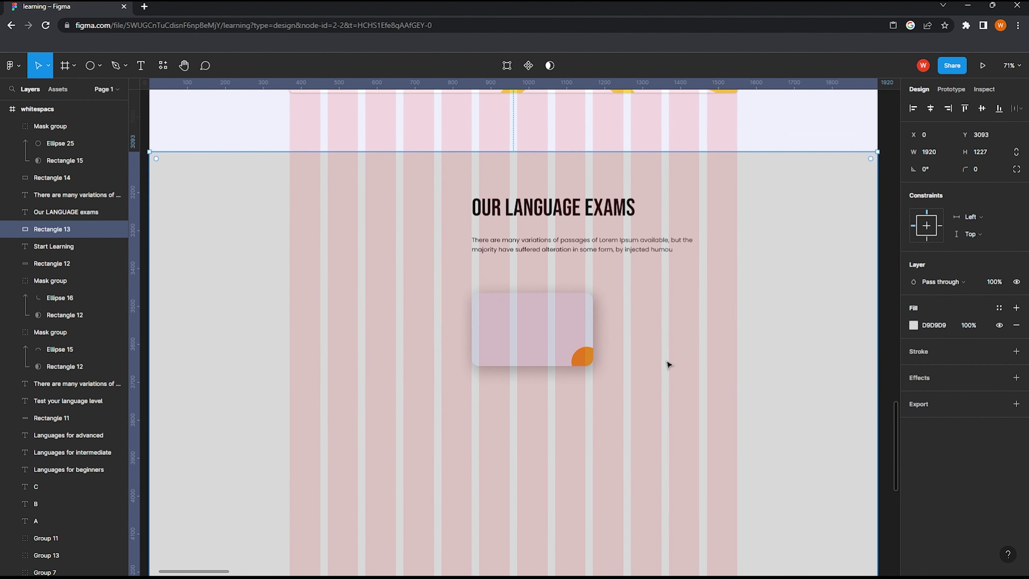
ctrl+scroll(528, 340, up, 1)
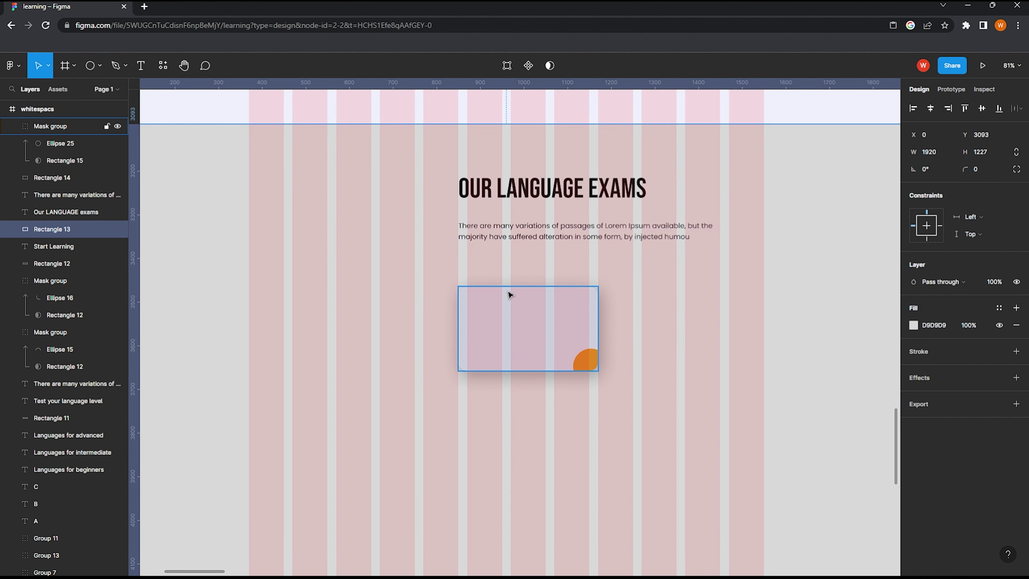
key(t)
click(474, 308)
text(TELC)
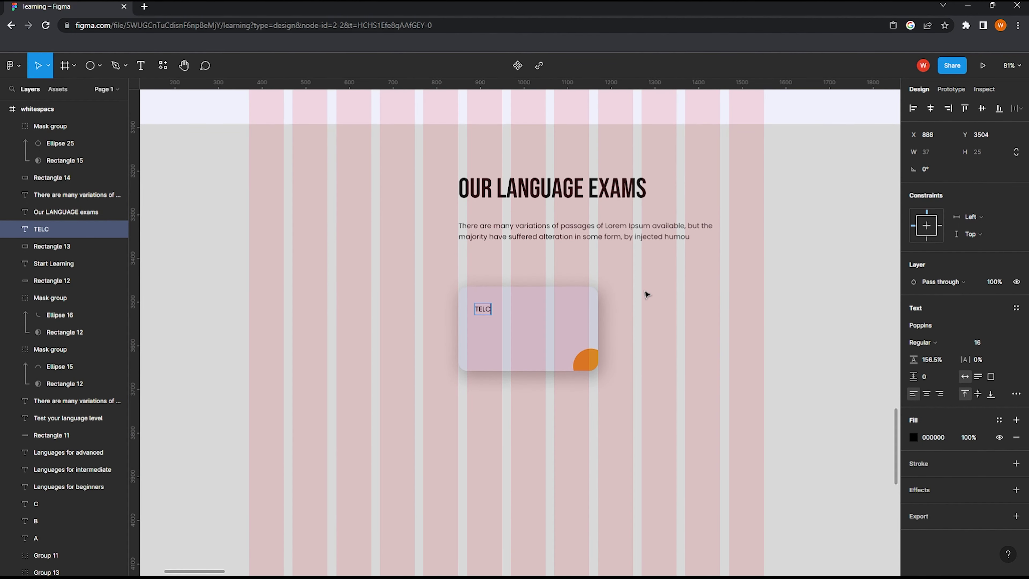
key(Escape)
click(988, 342)
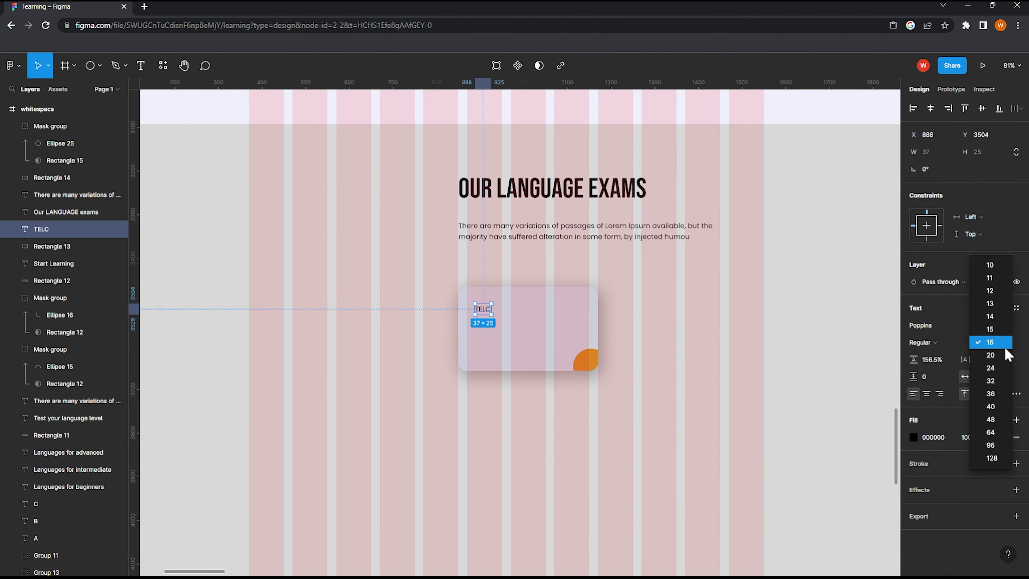
click(990, 370)
click(921, 342)
click(935, 367)
ctrl+scroll(486, 316, up, 1)
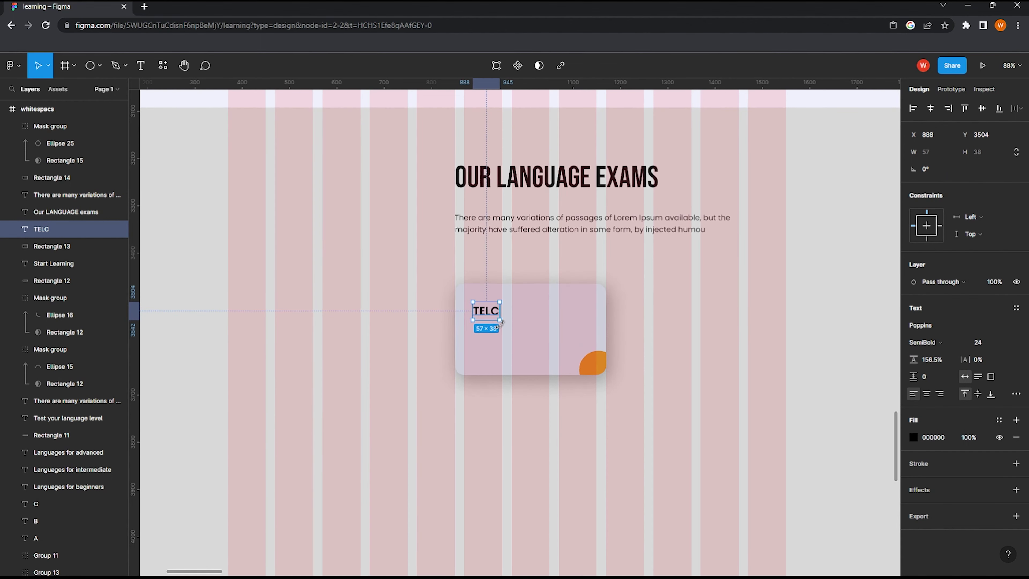
drag(494, 318, 485, 306)
Step: Copy the section paragraph into the card, wrapped to 262 px, layered above the mask group
alt+drag(526, 223, 535, 331)
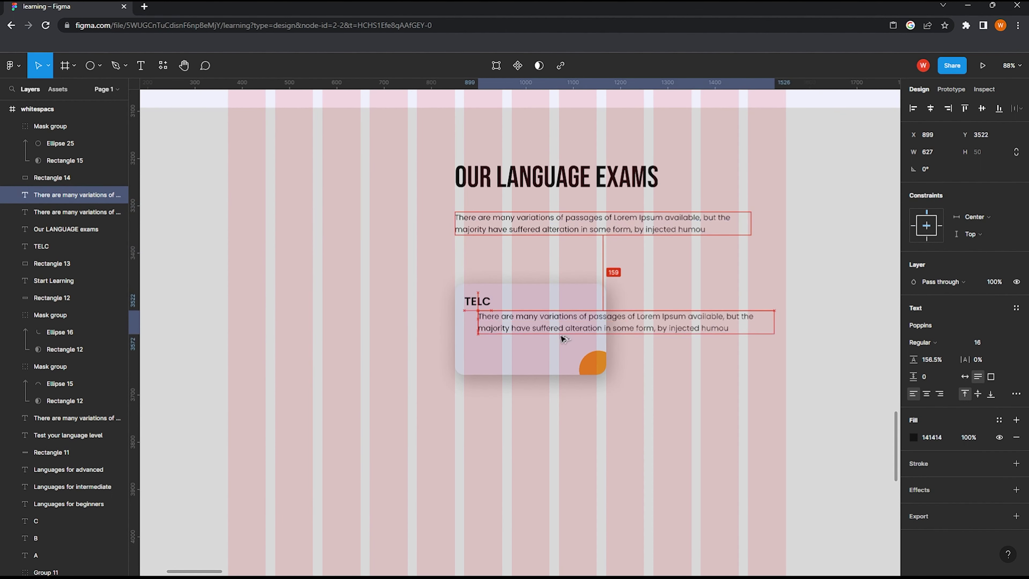
drag(760, 334, 588, 335)
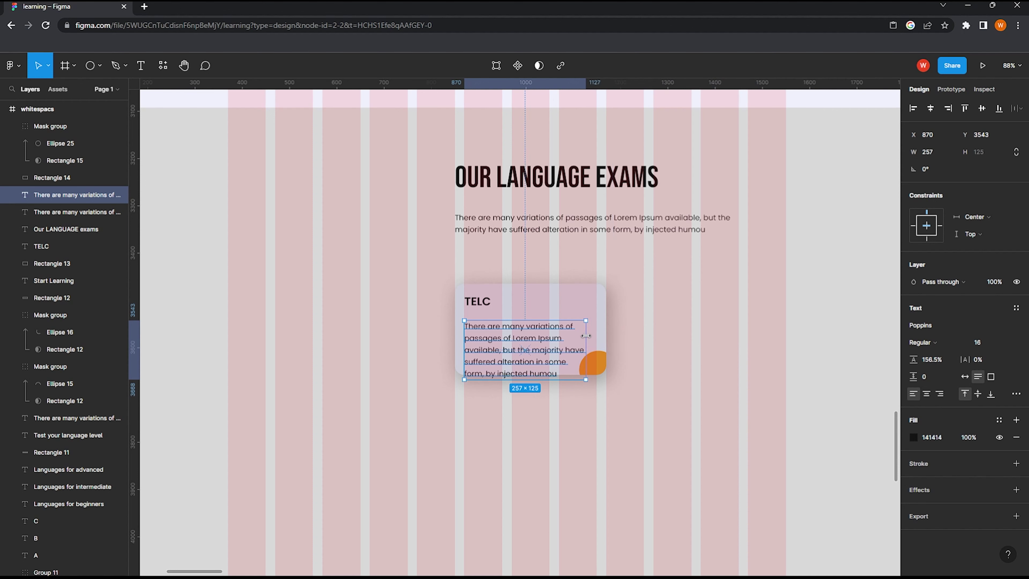
drag(507, 352, 507, 343)
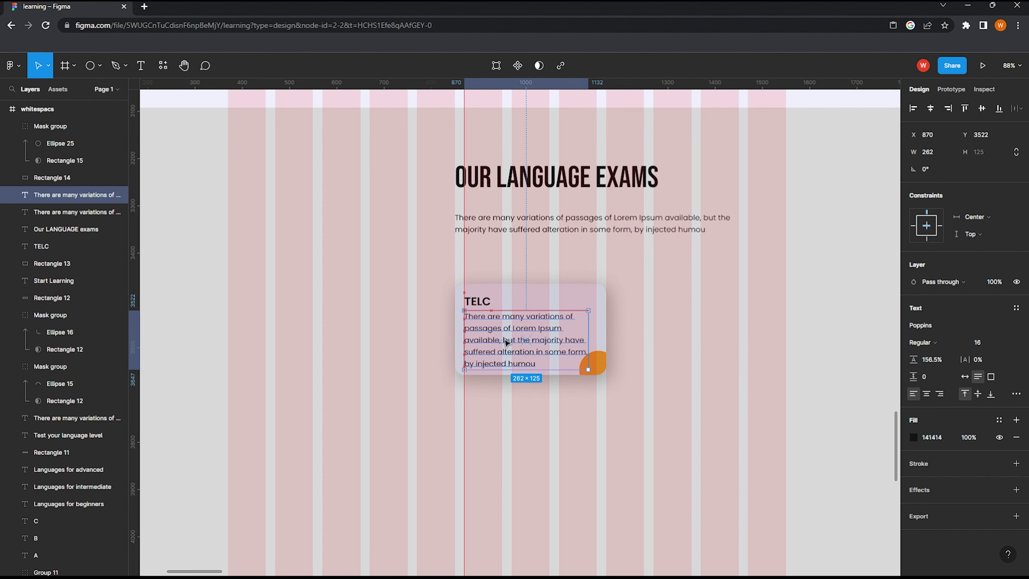
click(545, 349)
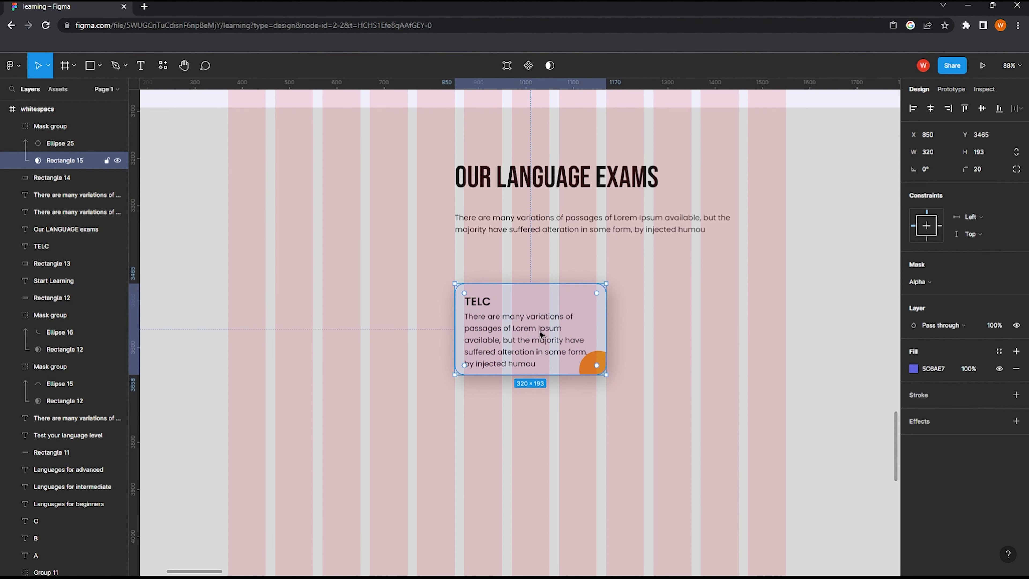
scroll(65, 203, up, 2)
click(61, 248)
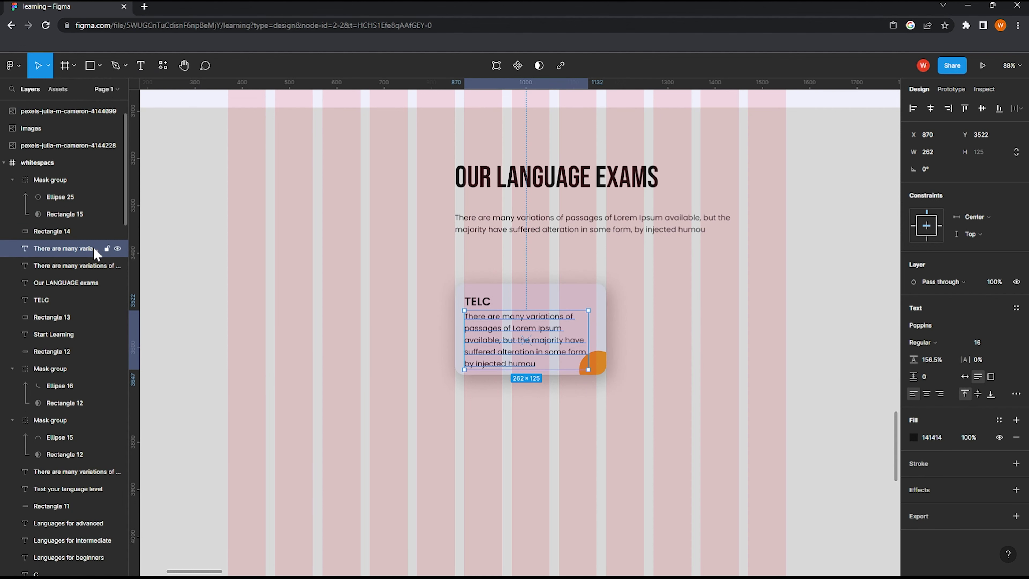
drag(65, 248, 41, 174)
Step: Trim the paragraph to end at 'but the majority' and move TELC up the layer order
double_click(562, 344)
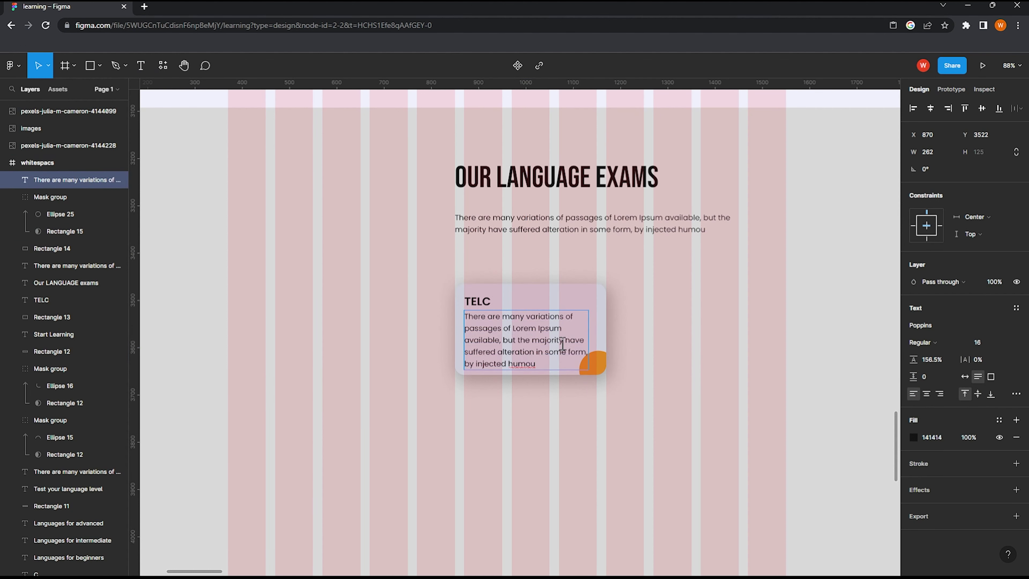
drag(564, 341, 563, 364)
key(BackSpace)
key(Escape)
drag(523, 335, 524, 345)
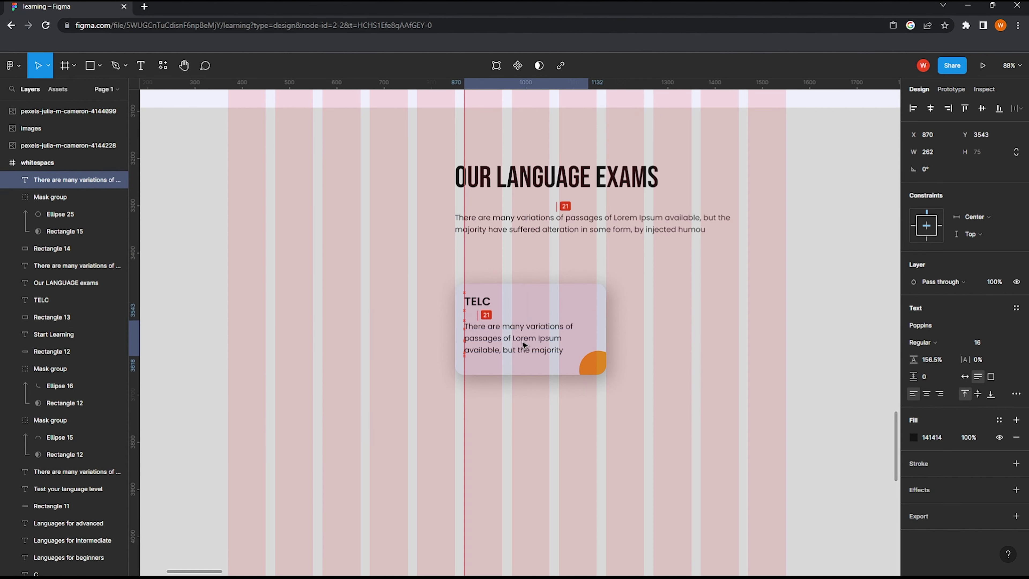
drag(46, 299, 42, 189)
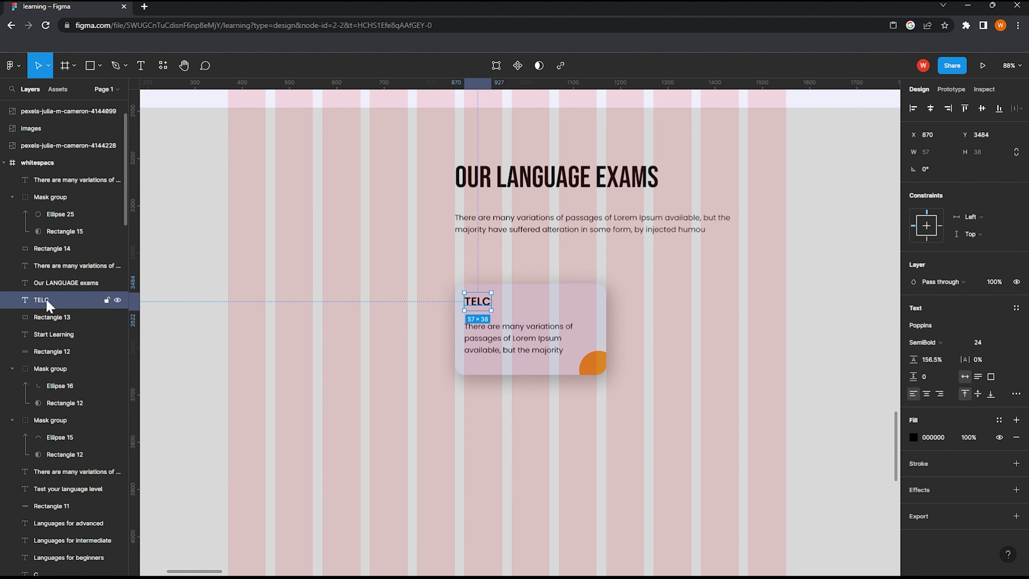
Step: Lock the section background Rectangle 13 and change its fill to white FFFFFF
click(542, 326)
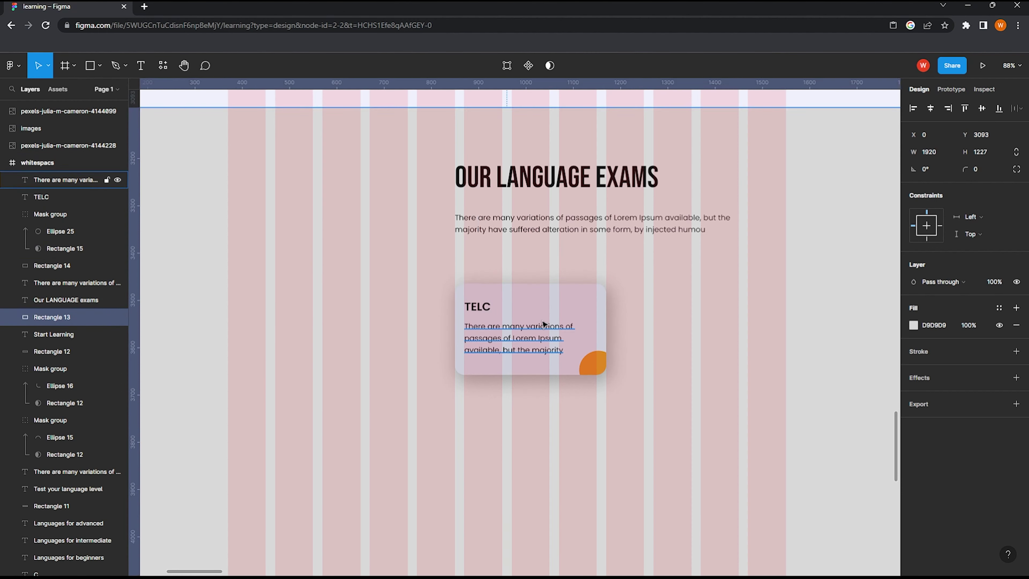
ctrl+scroll(543, 326, down, 2)
scroll(544, 325, right, 2)
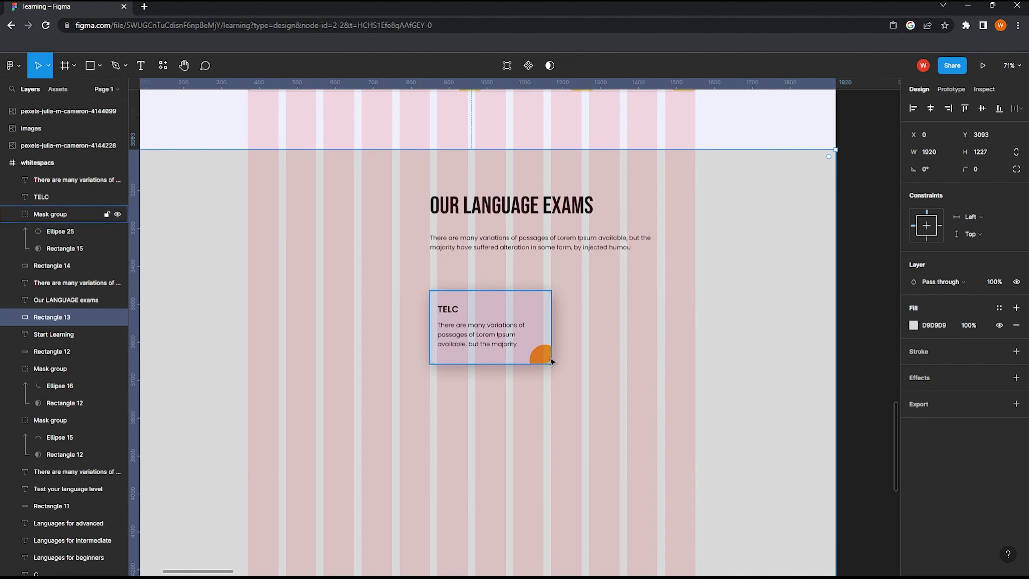
ctrl+scroll(519, 334, down, 2)
click(106, 317)
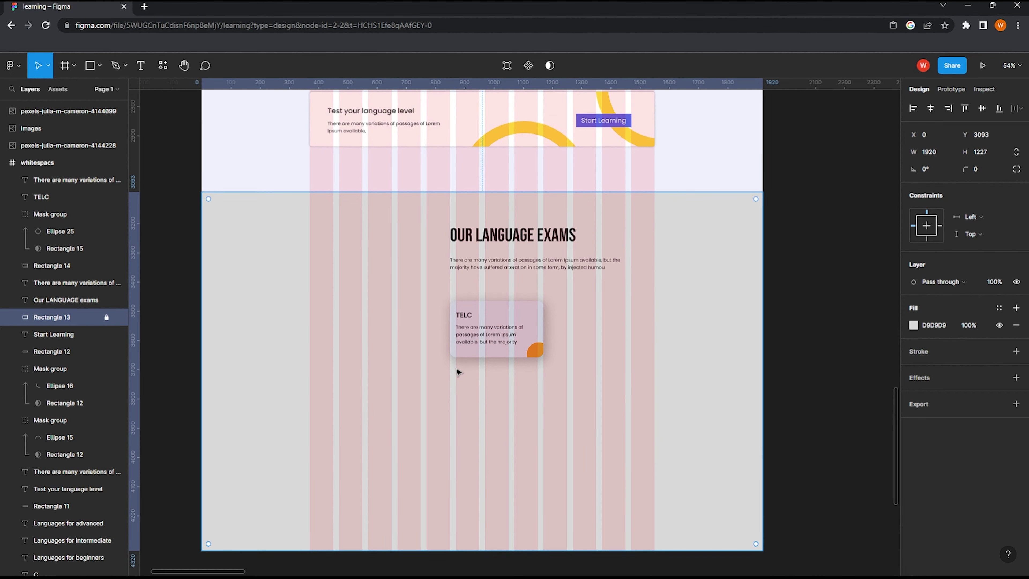
click(476, 372)
click(117, 320)
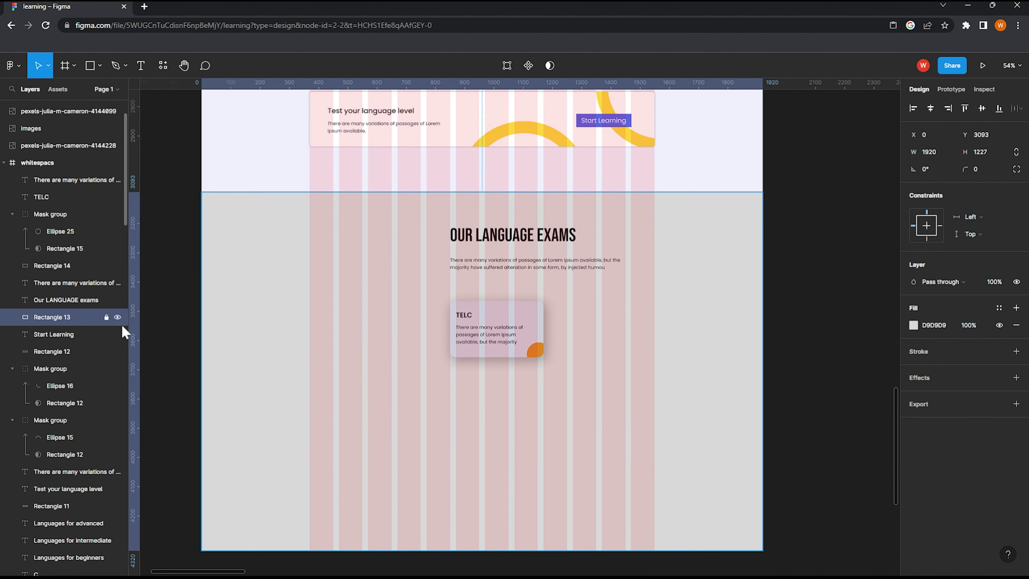
click(913, 325)
drag(772, 326, 751, 252)
Step: Duplicate the TELC card into a two-by-two grid of four cards
click(751, 252)
drag(406, 301, 550, 364)
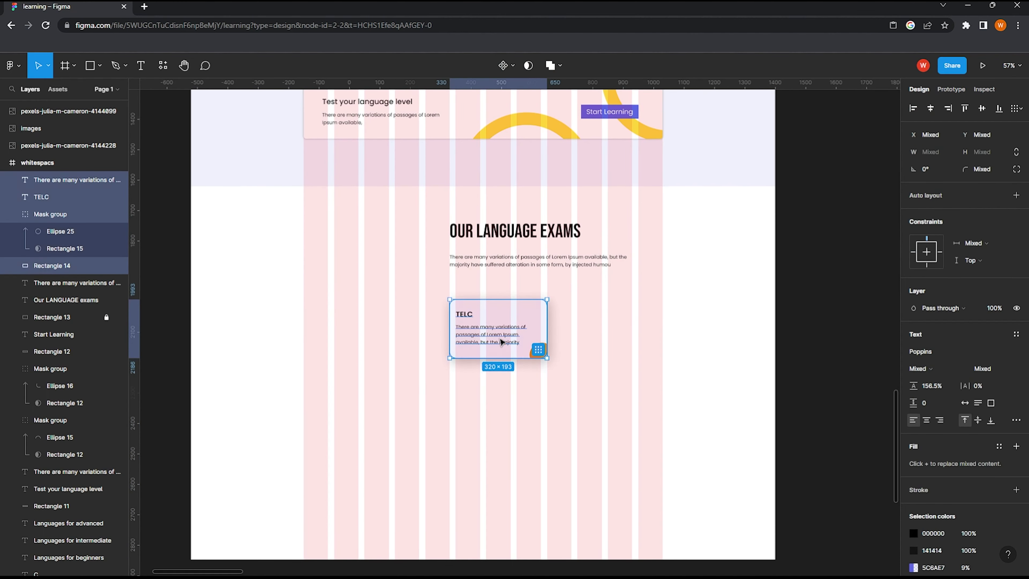
alt+drag(499, 322, 614, 322)
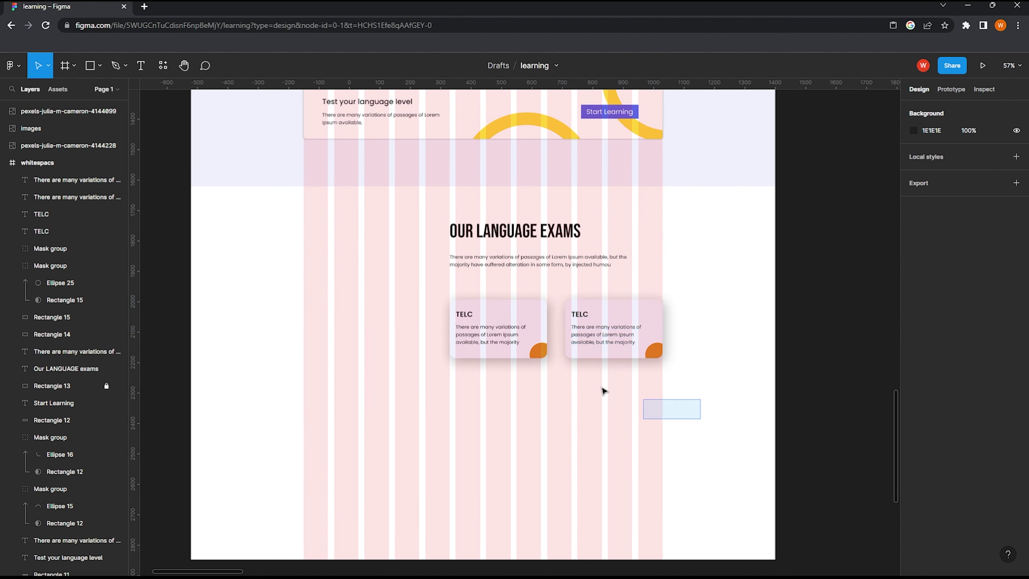
drag(701, 419, 431, 289)
alt+drag(520, 321, 521, 396)
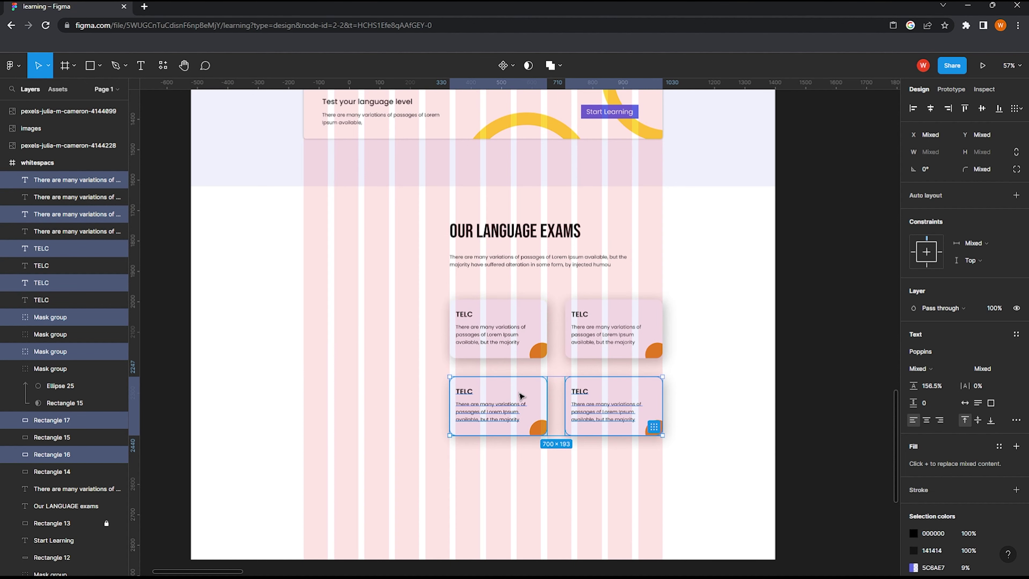
drag(519, 396, 519, 397)
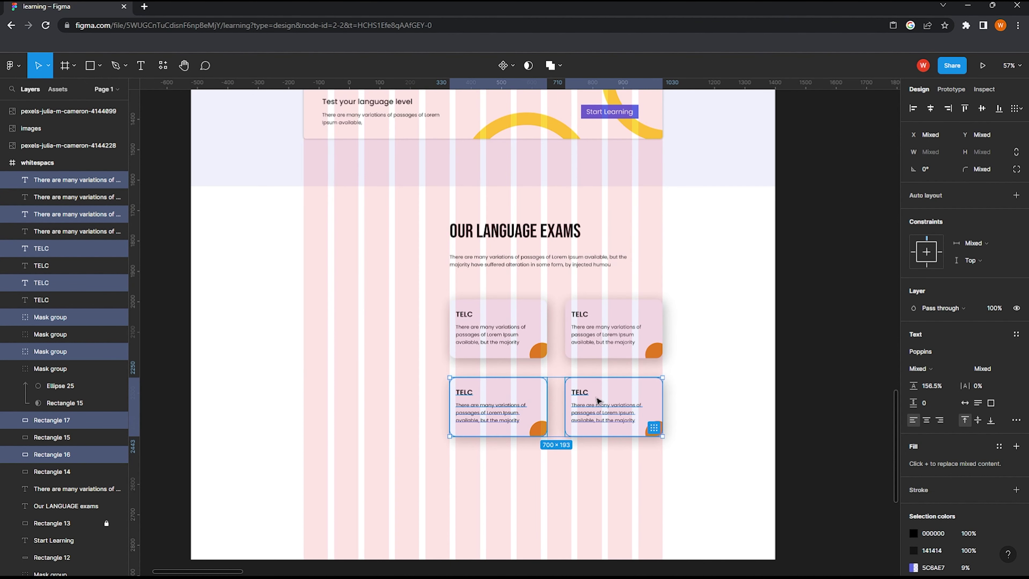
ctrl+scroll(598, 400, up, 3)
click(514, 435)
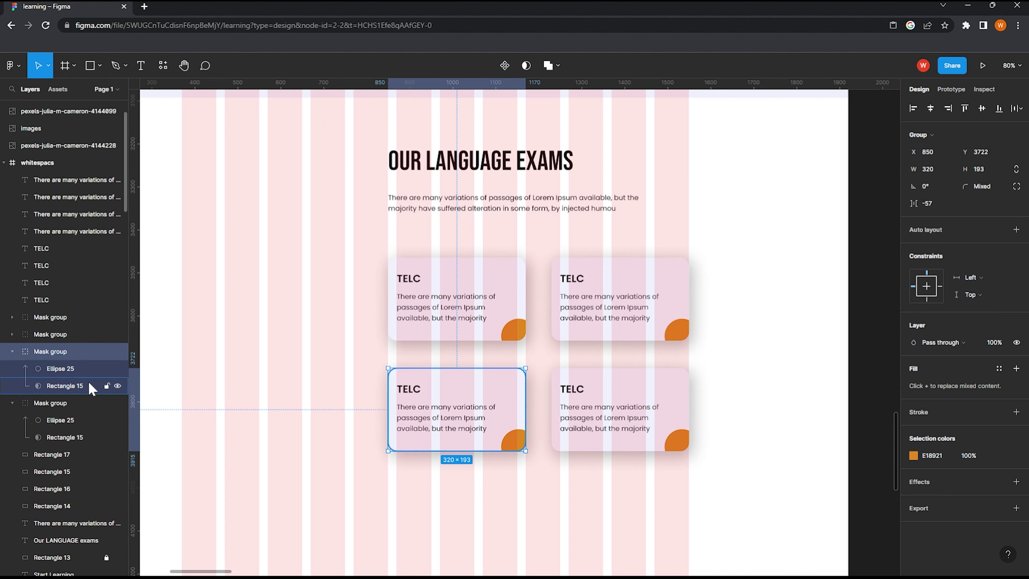
Step: Recolour the bottom-left card's corner circle teal and the top-right card's circle crimson E1214F
click(61, 368)
click(913, 325)
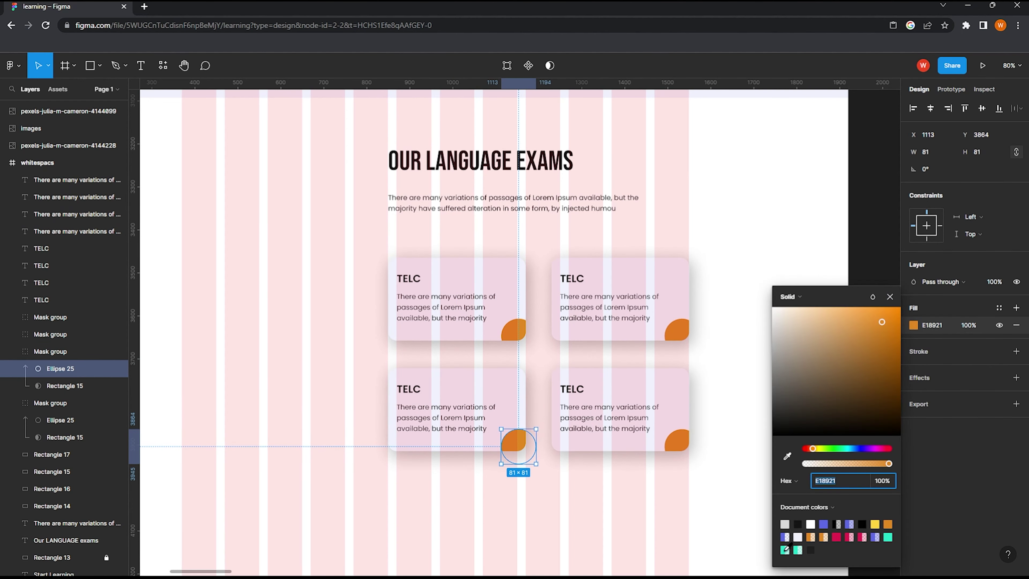
click(887, 537)
click(24, 335)
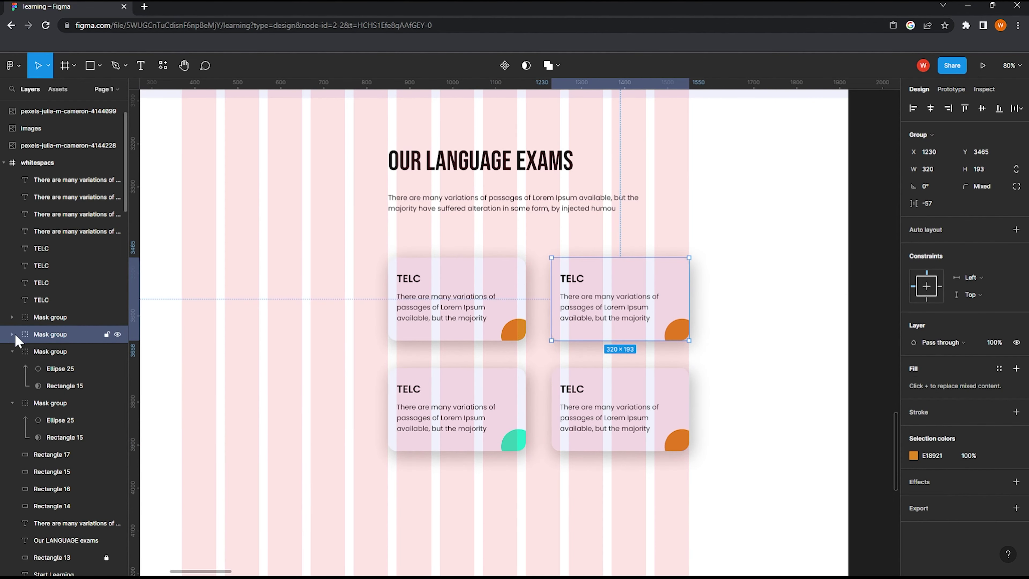
click(13, 334)
click(913, 456)
click(848, 537)
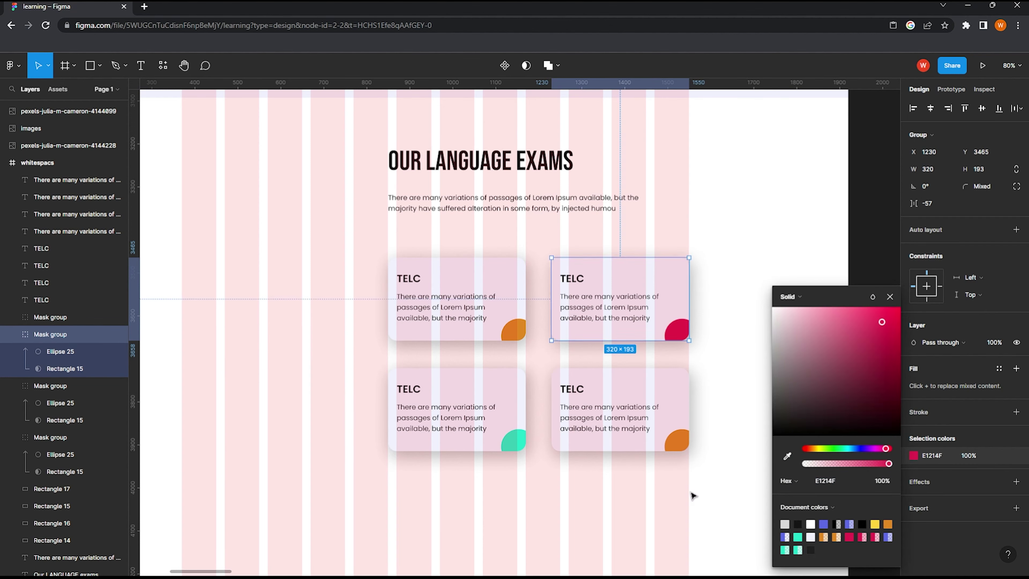
click(689, 489)
Step: Recolour the bottom-right card's corner circle purple
click(563, 405)
click(914, 456)
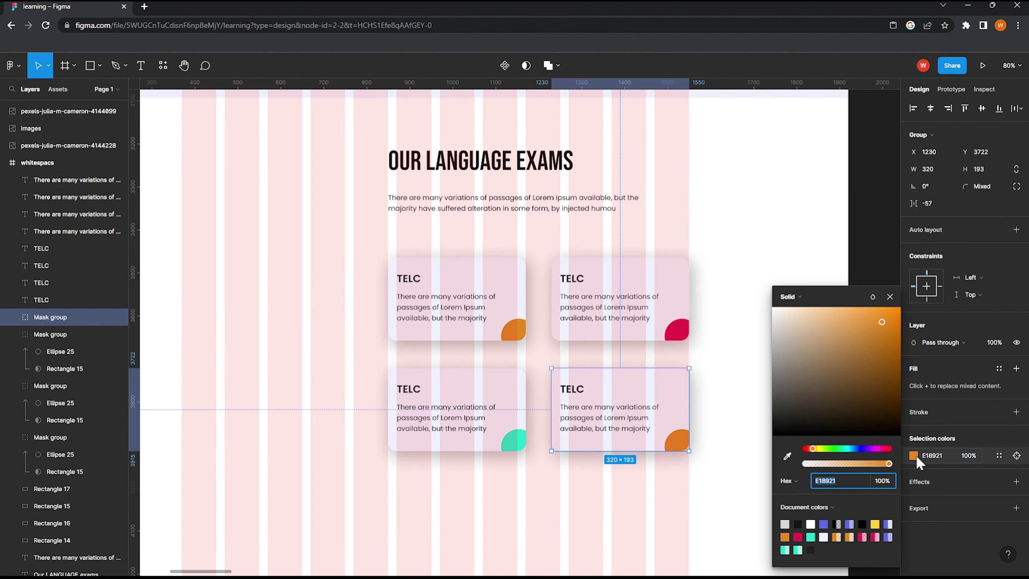
click(875, 524)
click(615, 514)
click(675, 437)
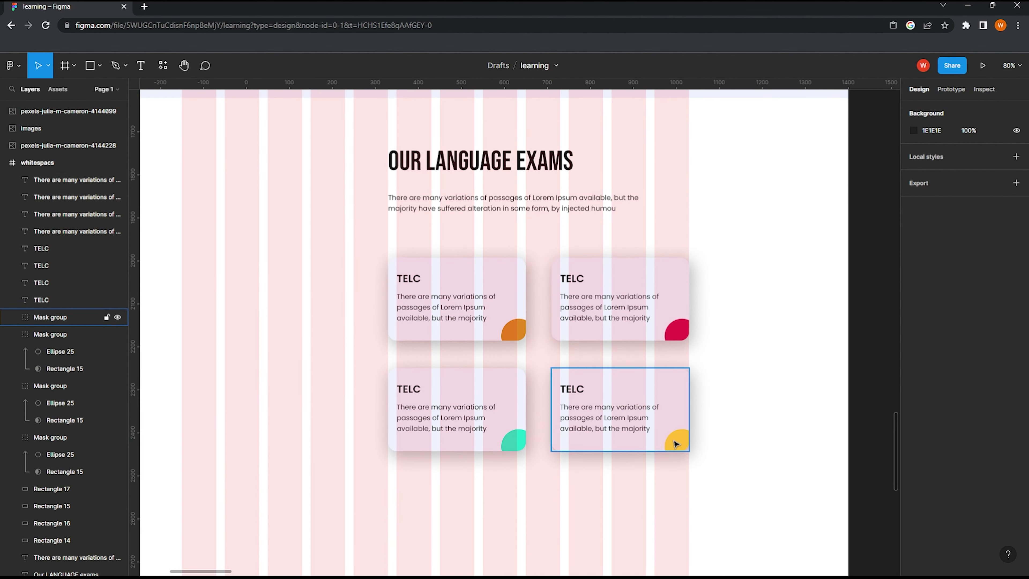
click(914, 456)
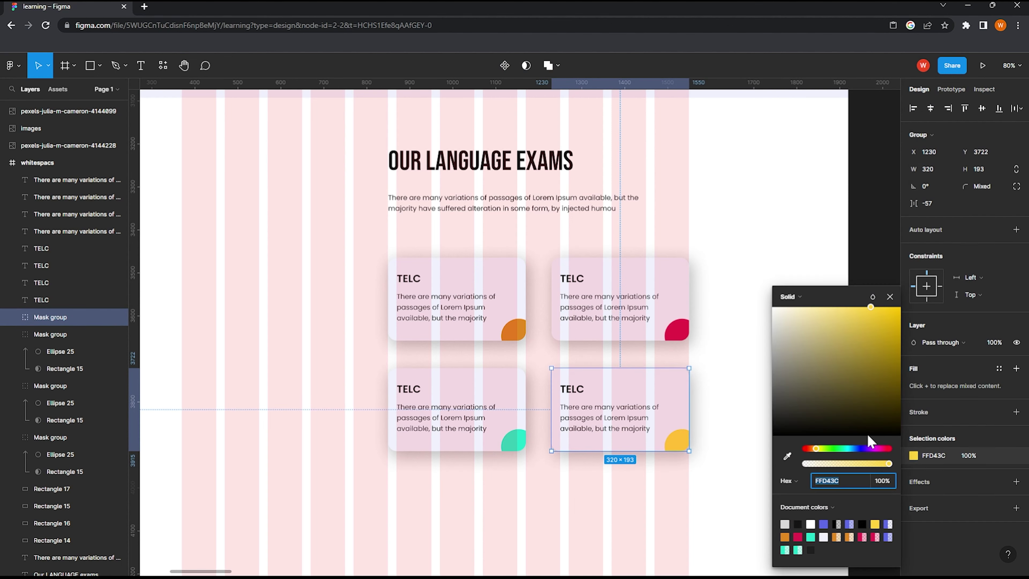
click(871, 442)
scroll(681, 433, down, 3)
scroll(606, 395, down, 1)
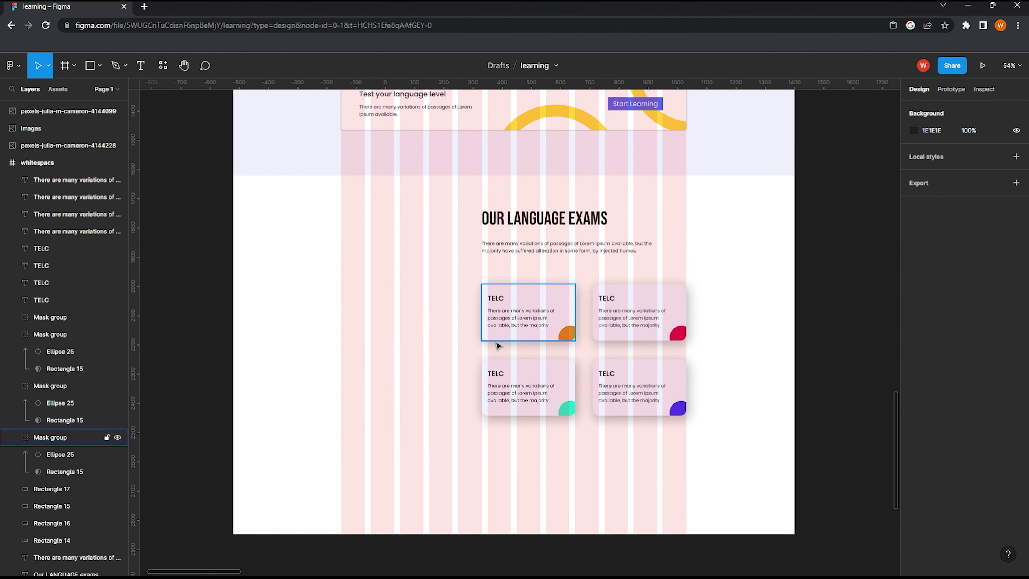
scroll(452, 352, down, 2)
Step: Bring the woman-in-armchair photo from the spare images into the page frame
scroll(454, 356, down, 2)
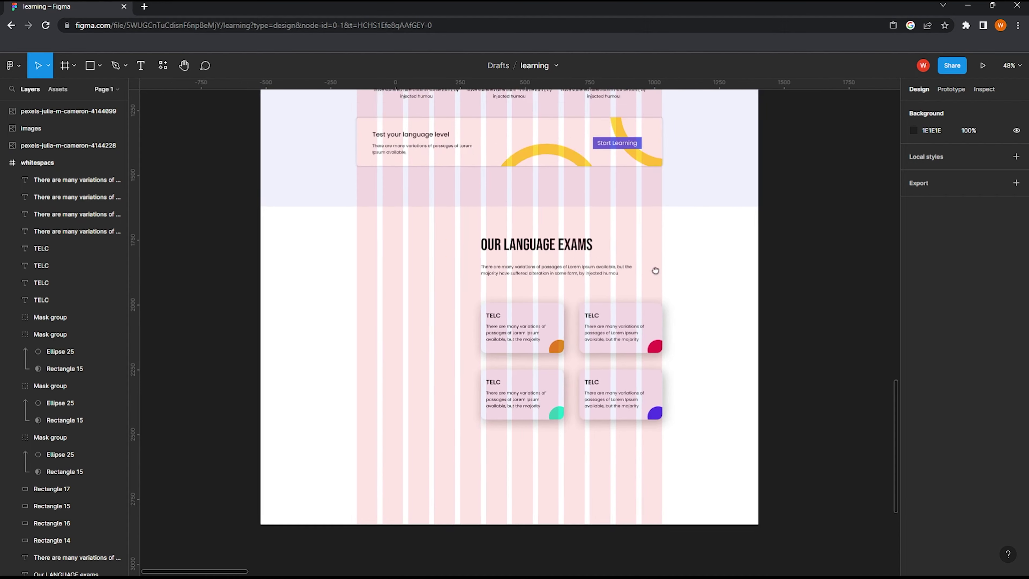
scroll(537, 297, down, 3)
drag(537, 297, 451, 345)
scroll(682, 273, down, 2)
scroll(604, 255, down, 3)
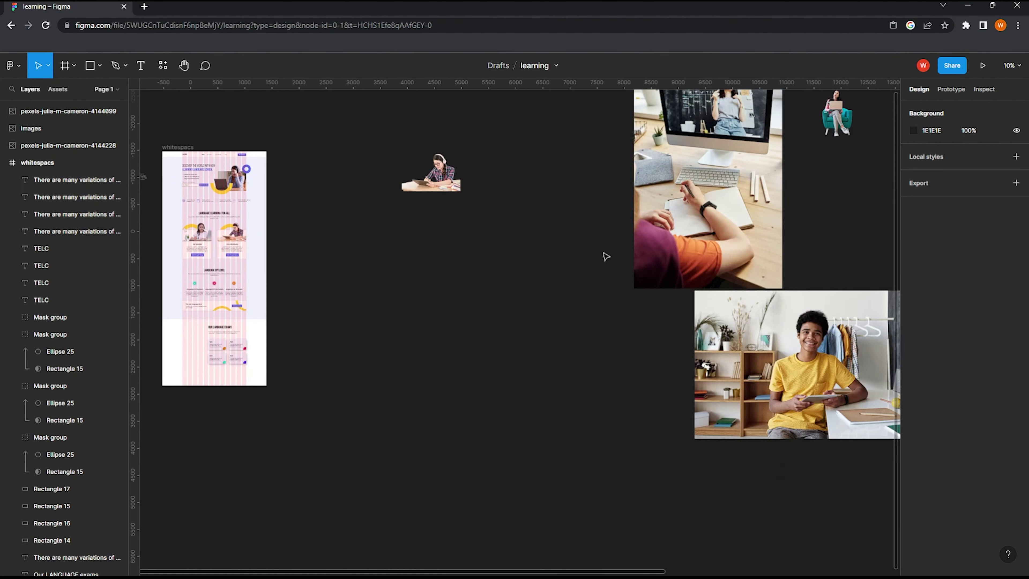
drag(826, 114, 181, 352)
scroll(181, 351, up, 4)
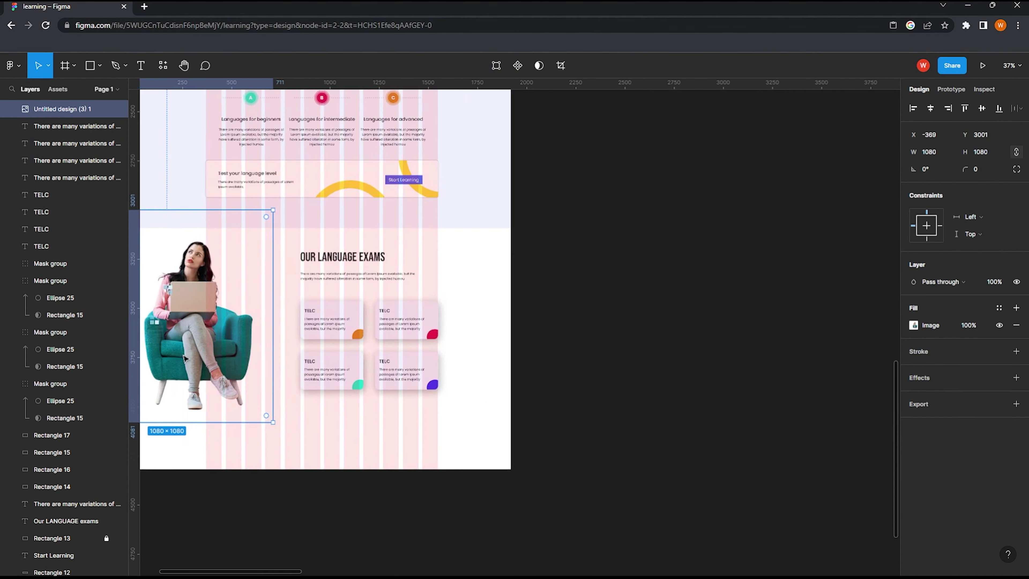
scroll(359, 335, up, 3)
drag(359, 334, 389, 368)
Step: Resize the armchair photo to 1002×1002 and place it left of the cards
drag(489, 458, 469, 440)
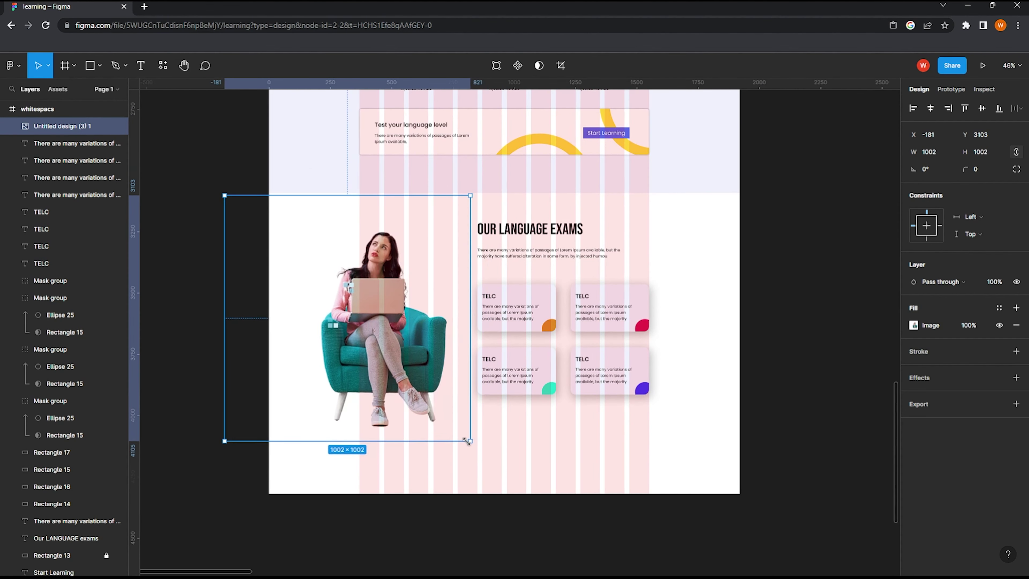
drag(405, 370, 413, 372)
scroll(740, 337, down, 2)
click(739, 337)
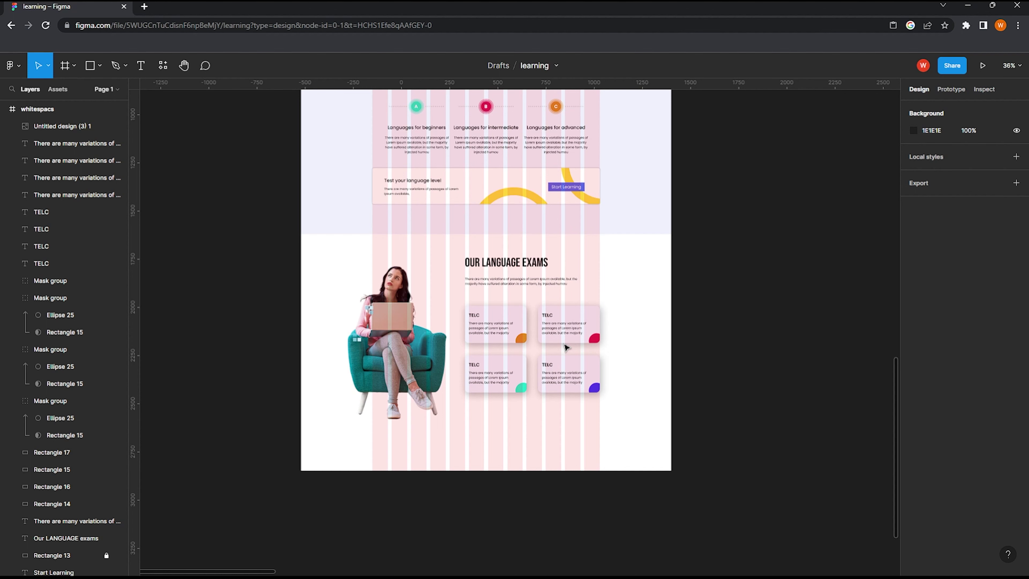
scroll(483, 219, up, 2)
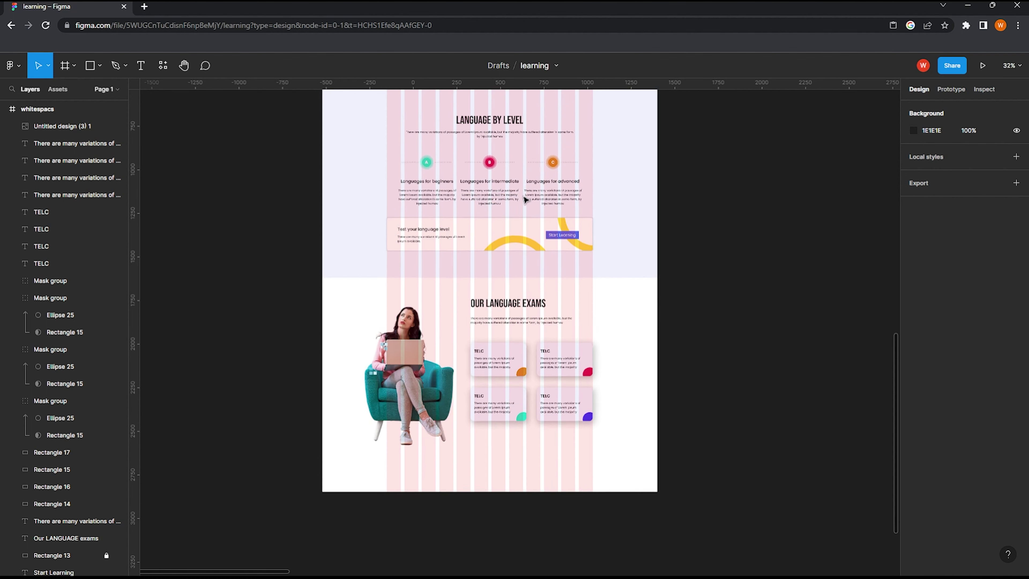
scroll(484, 244, down, 2)
scroll(486, 261, down, 1)
scroll(486, 261, up, 5)
scroll(510, 248, up, 5)
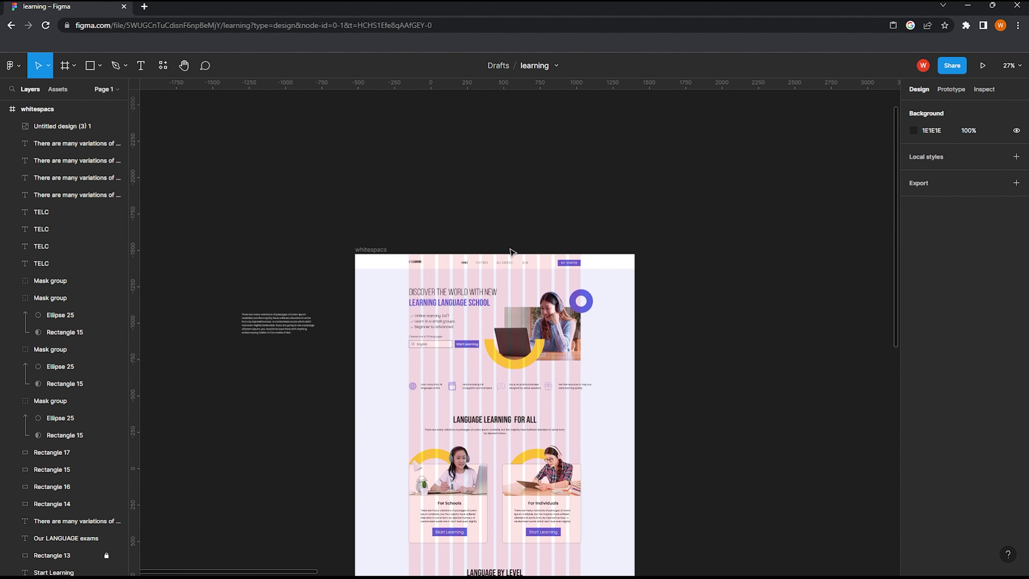
click(504, 339)
scroll(504, 312, down, 5)
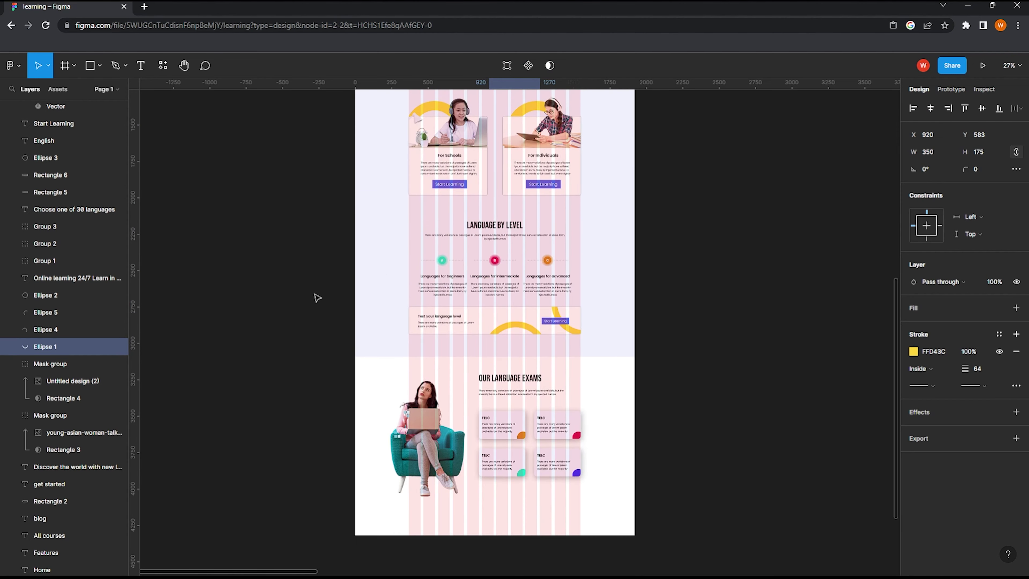
Step: Alt-drag a copy of the yellow arc down beside the armchair photo
scroll(498, 243, up, 2)
key(alt)
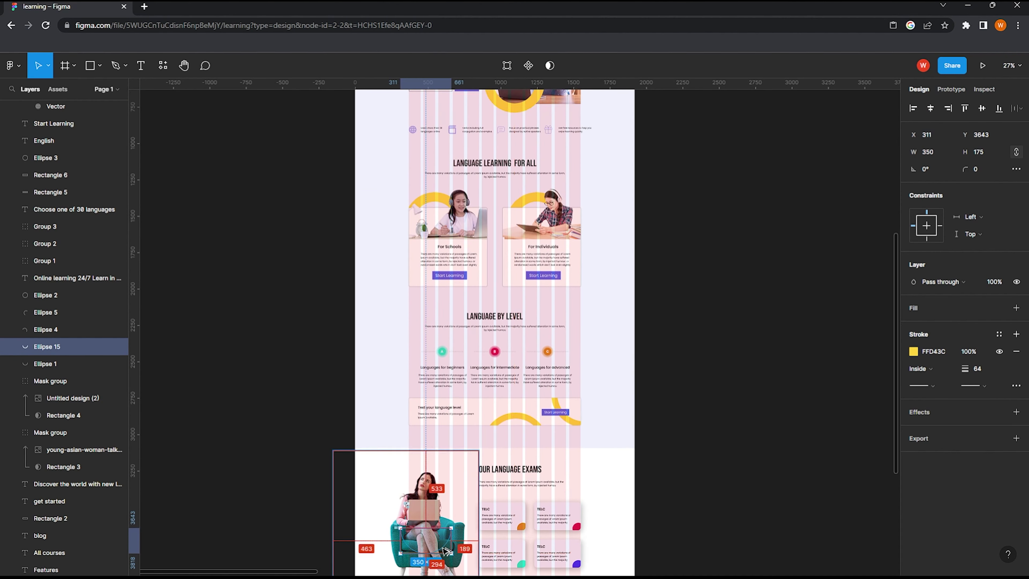
drag(532, 95, 457, 452)
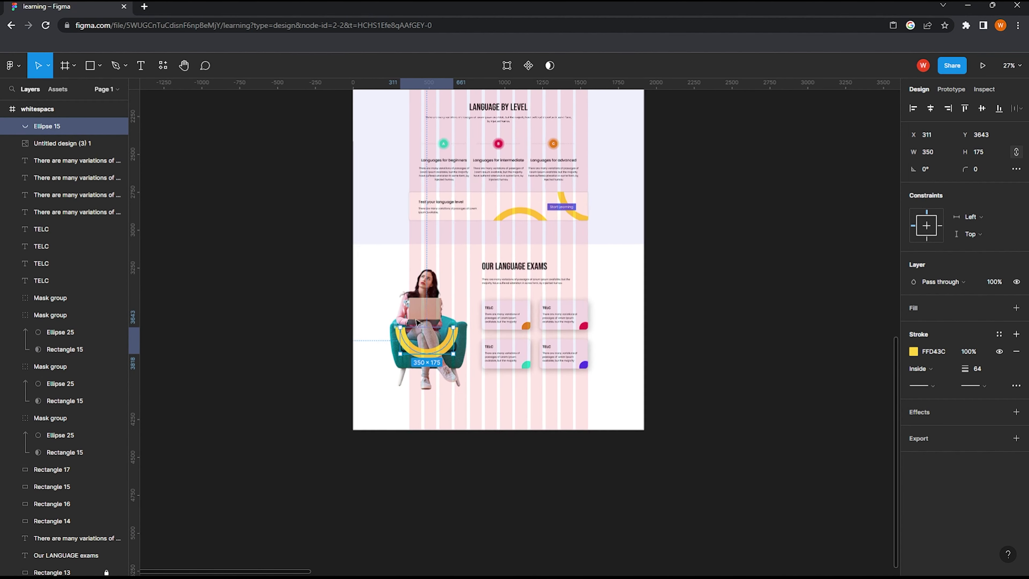
scroll(460, 453, up, 5)
scroll(471, 318, down, 2)
drag(471, 317, 409, 320)
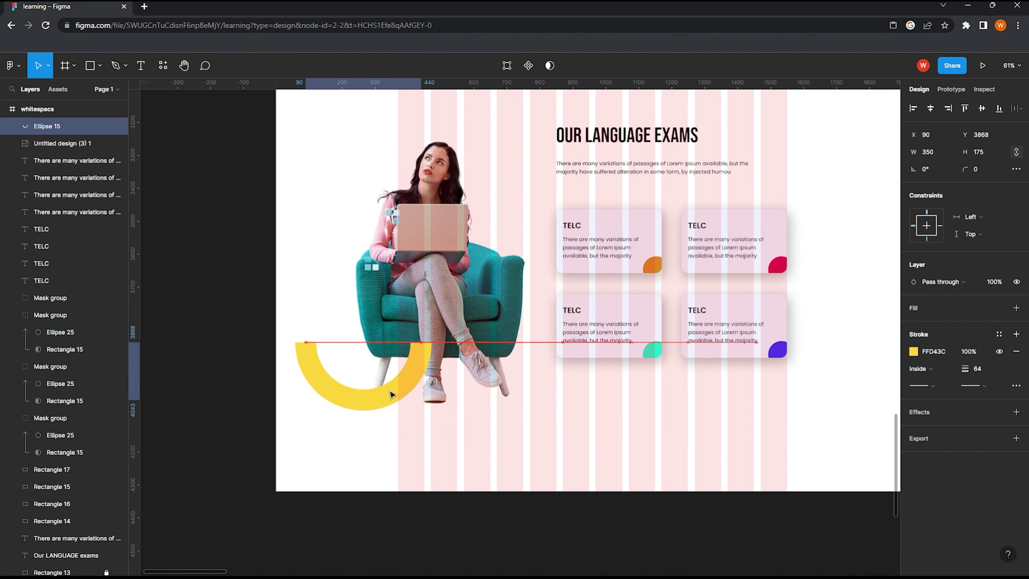
Step: Tilt the copied arc to about -57° and send it behind the armchair photo
mouse_move(421, 390)
mouse_down()
mouse_move(382, 418)
mouse_move(380, 388)
mouse_up()
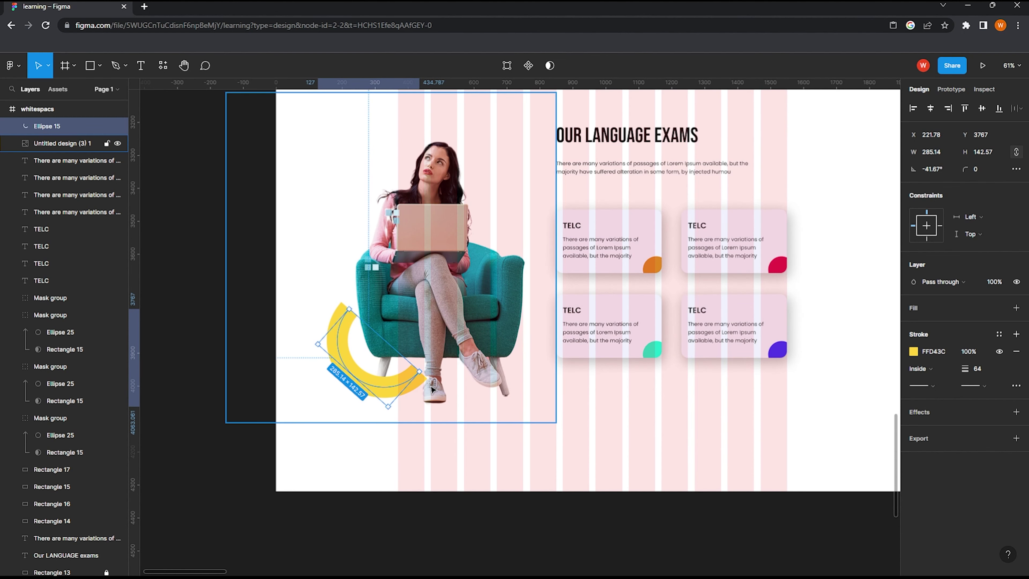
scroll(432, 389, down, 5)
scroll(433, 401, up, 2)
scroll(435, 410, up, 3)
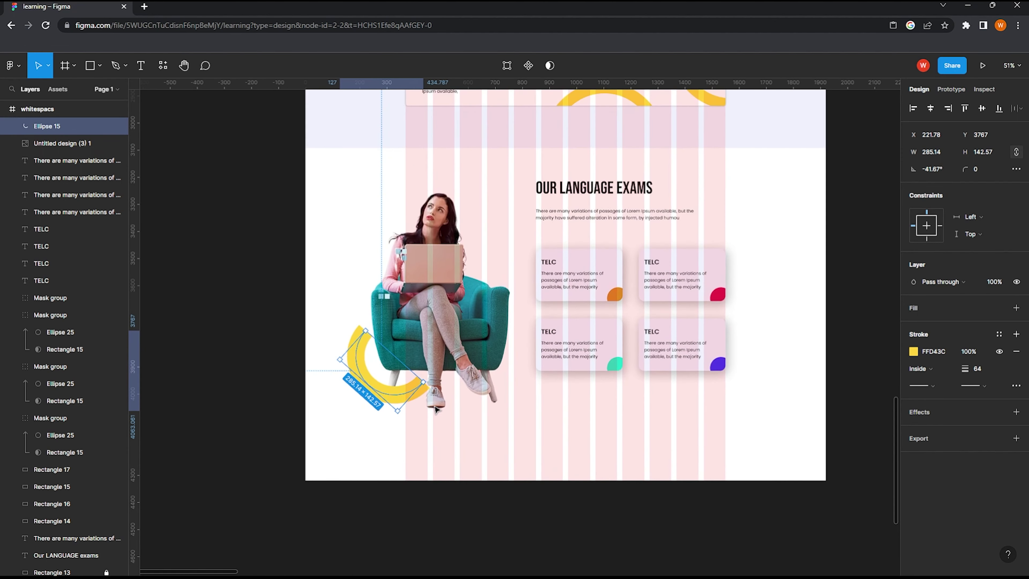
scroll(435, 409, up, 1)
drag(427, 376, 434, 398)
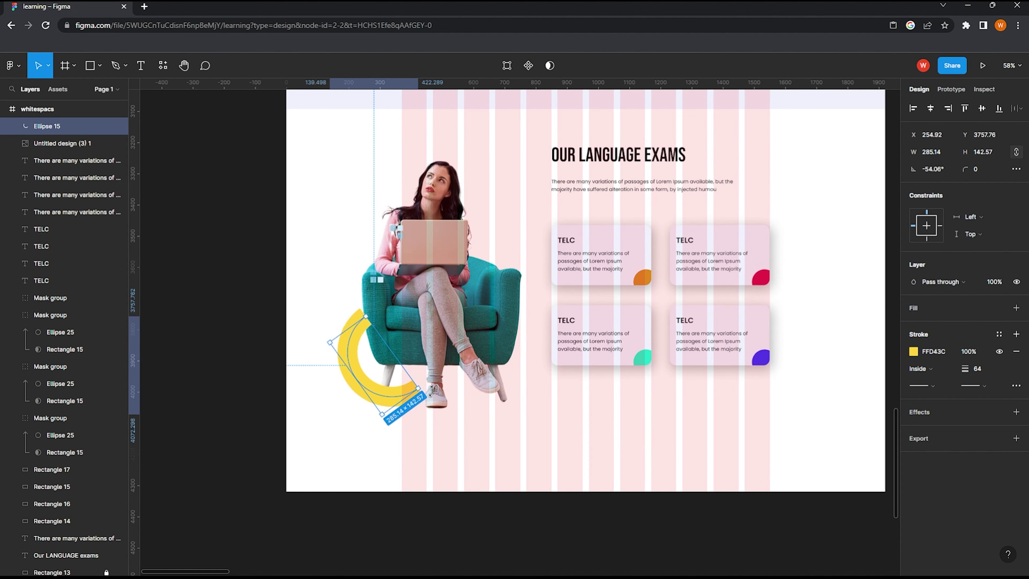
key(ctrl+shift+bracketleft)
key(ctrl+shift+bracketright)
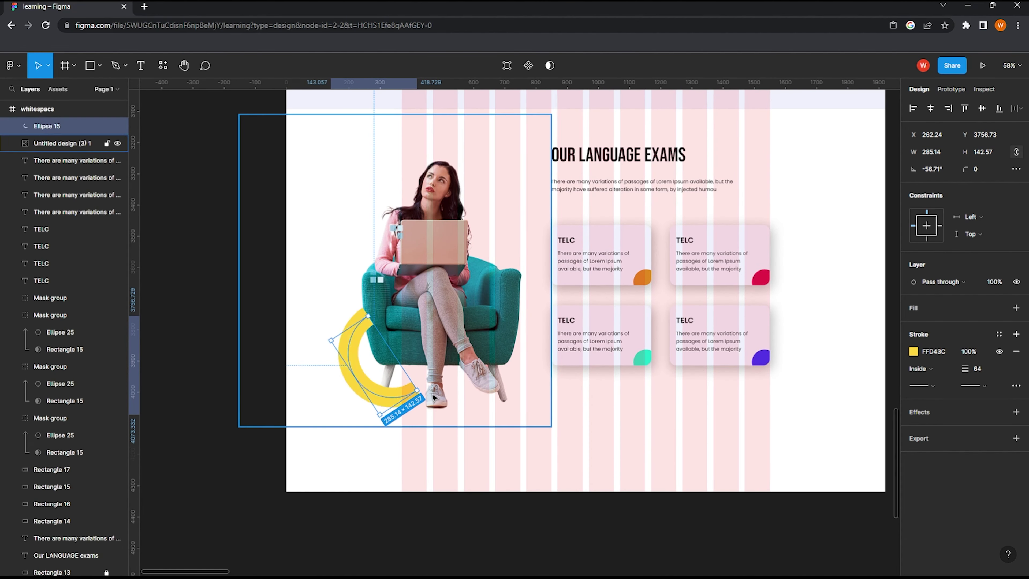
key(ctrl+bracketleft)
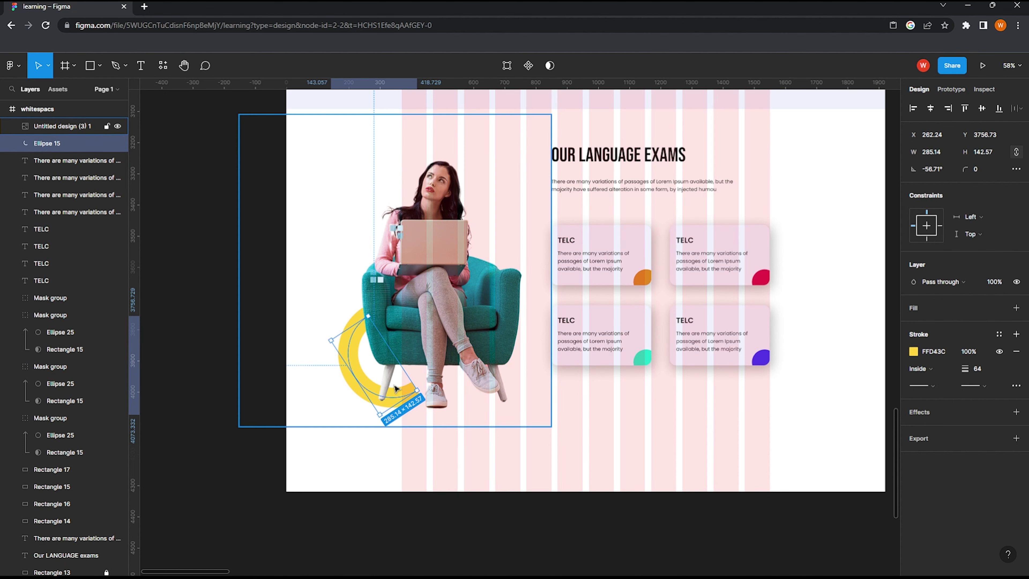
Step: Delete an accidental duplicate arc, leaving arc Ellipse 15 selected
click(364, 377)
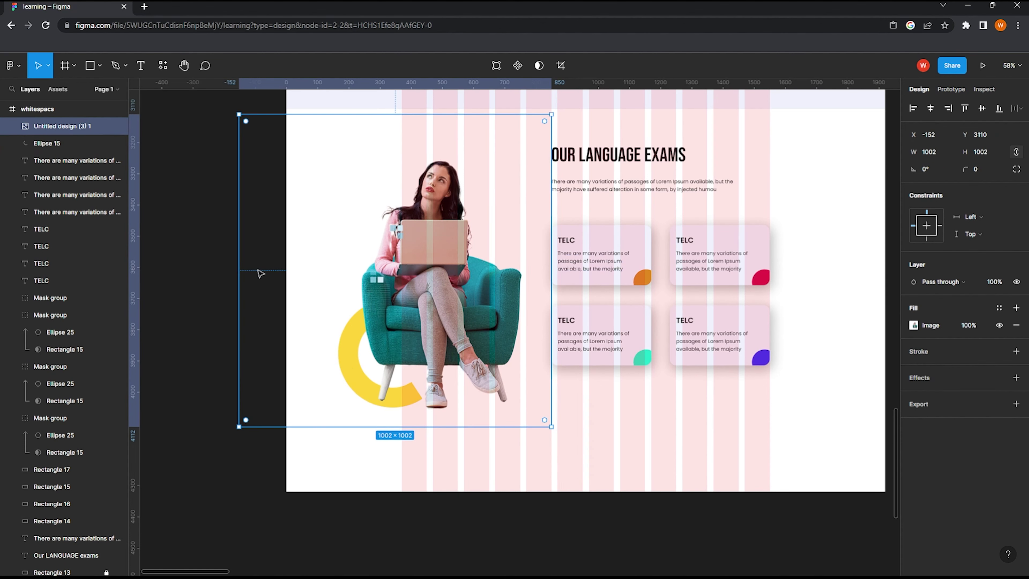
click(47, 143)
key(ctrl+d)
key(Delete)
scroll(370, 370, up, 2)
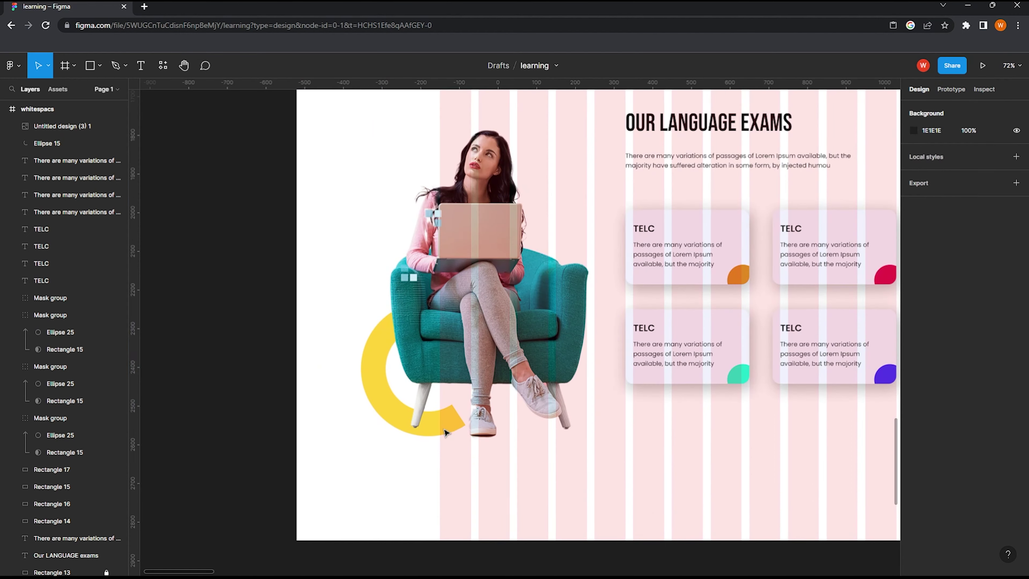
click(369, 370)
scroll(369, 370, up, 3)
scroll(450, 429, up, 1)
click(46, 143)
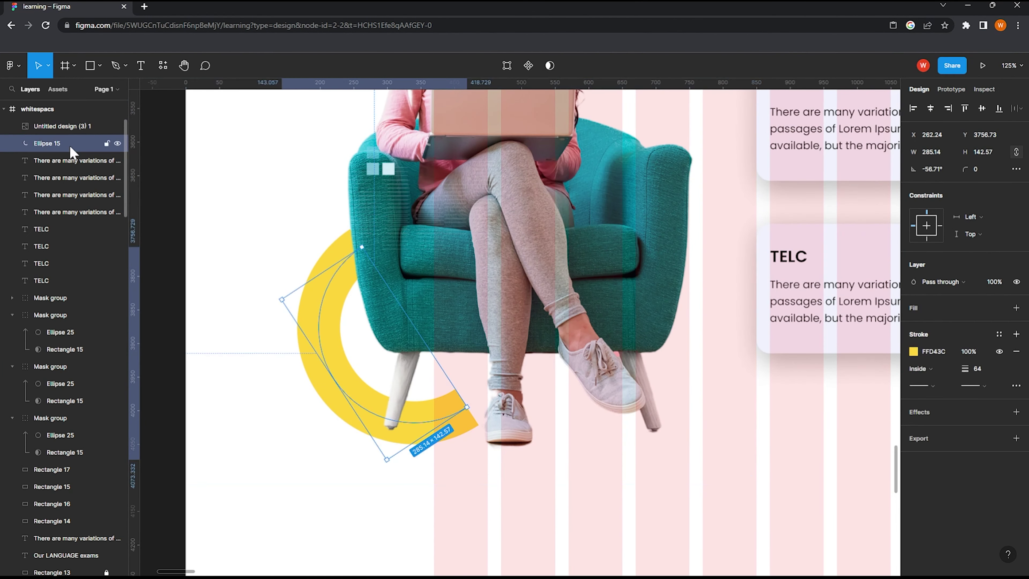
Step: Rotate the arc to about -50° and settle it behind the chair legs
drag(478, 414, 481, 360)
mouse_move(326, 356)
mouse_down()
mouse_move(355, 369)
mouse_move(340, 355)
mouse_up()
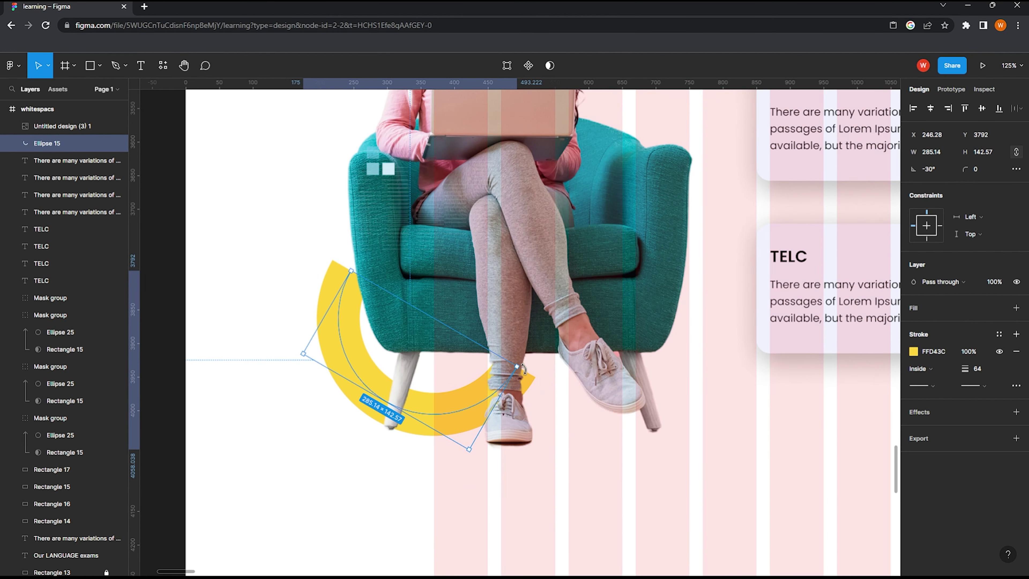
drag(523, 369, 511, 407)
drag(429, 409, 415, 423)
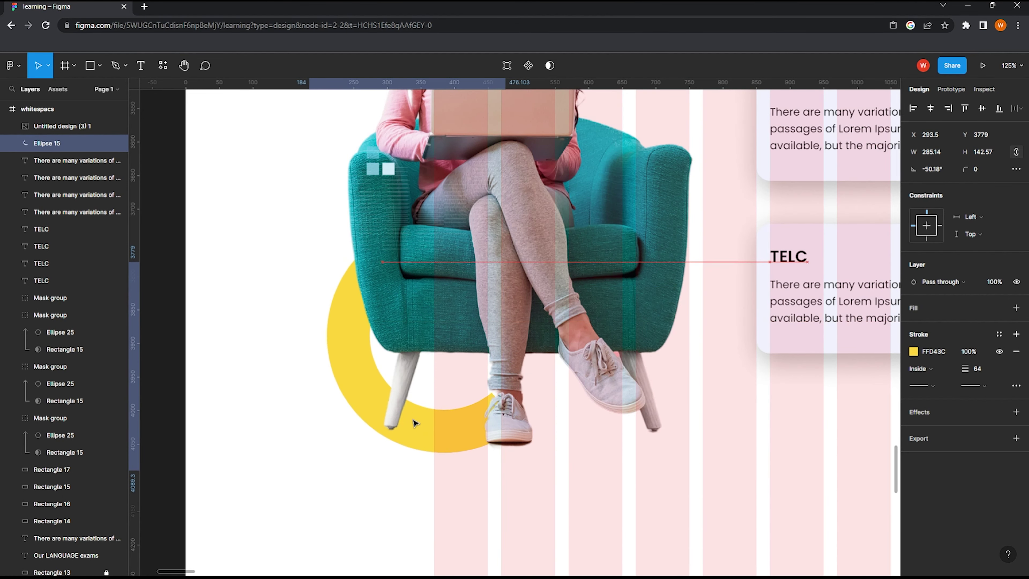
scroll(416, 423, down, 3)
scroll(421, 414, down, 3)
key(Escape)
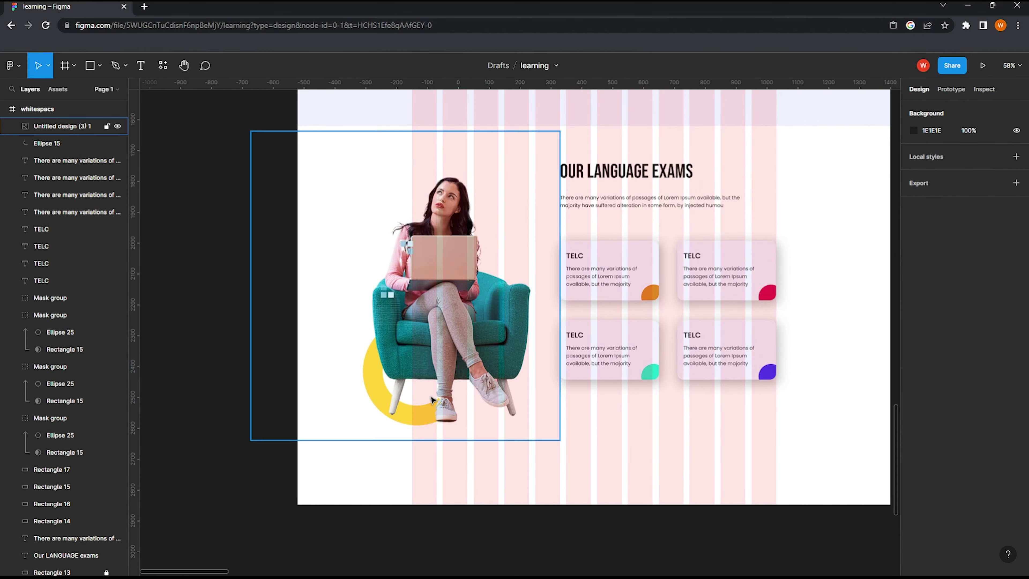
scroll(431, 399, up, 2)
scroll(431, 400, up, 3)
ctrl+scroll(429, 385, down, 1)
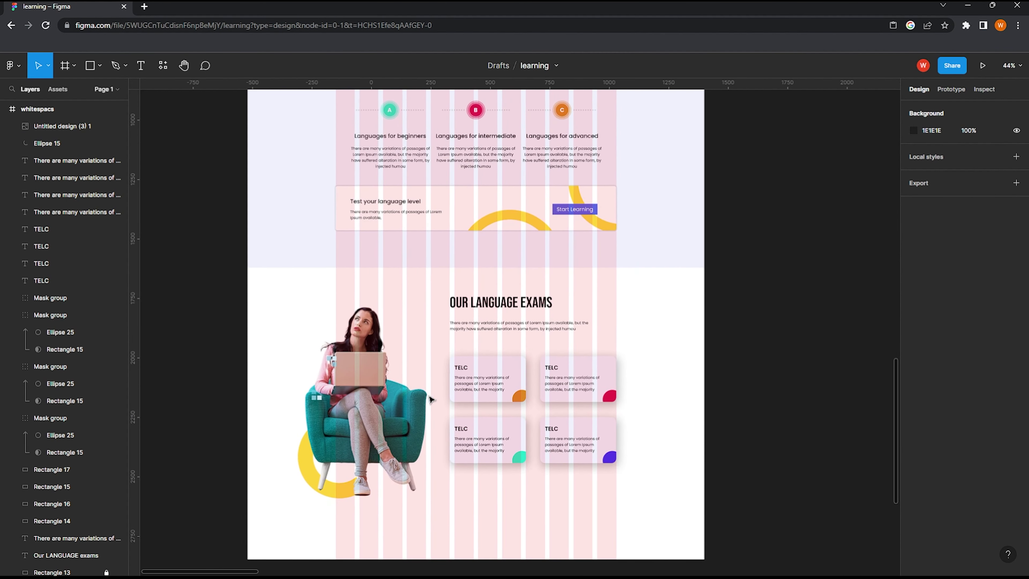
Step: Place a copy of the yellow arc near the woman's head
click(317, 497)
mouse_move(317, 496)
mouse_down()
mouse_move(379, 266)
mouse_move(422, 409)
mouse_move(427, 306)
mouse_move(424, 350)
mouse_up()
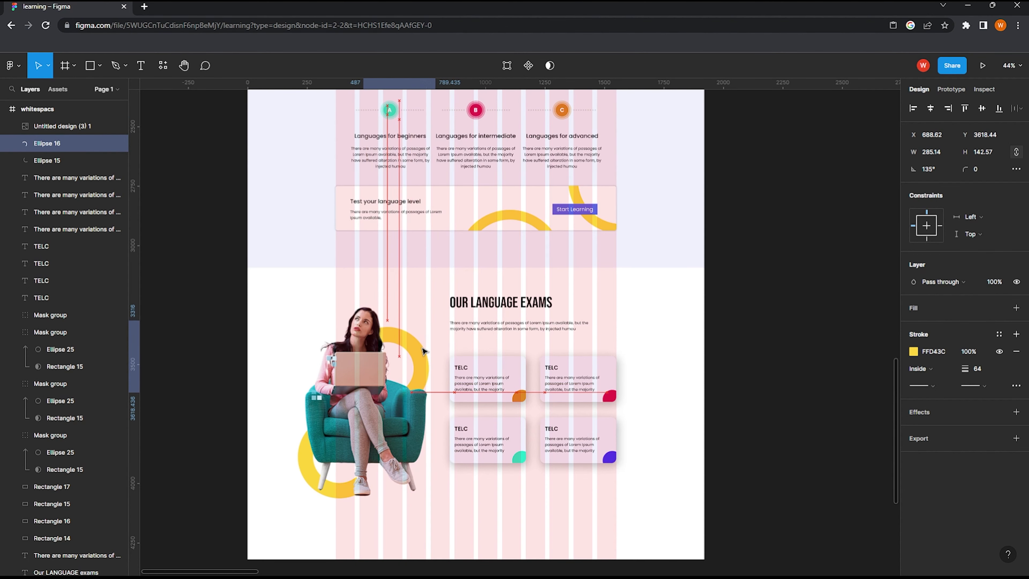
scroll(482, 316, up, 5)
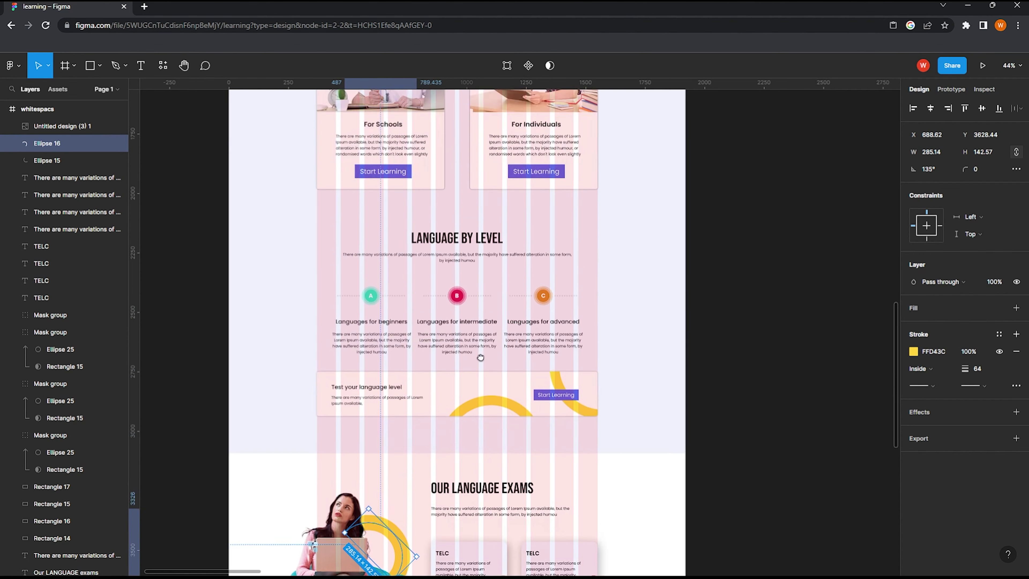
scroll(482, 316, up, 1)
scroll(471, 335, up, 10)
Step: Move the purple ring down from the upper section beside the armchair
mouse_move(592, 195)
mouse_down()
mouse_move(373, 553)
mouse_move(350, 484)
mouse_up()
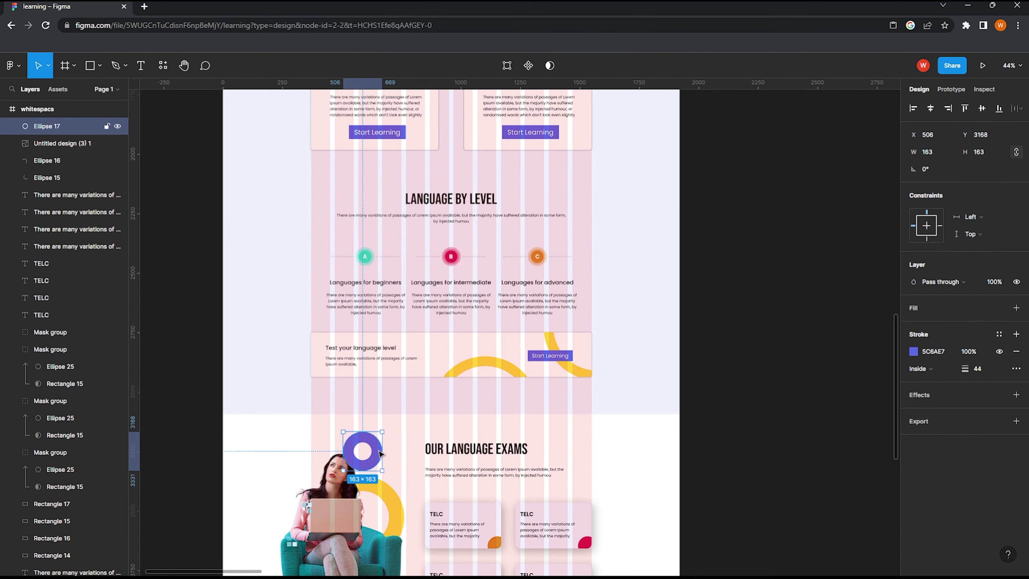
ctrl+scroll(352, 482, up, 3)
ctrl+scroll(354, 432, down, 2)
scroll(350, 308, up, 1)
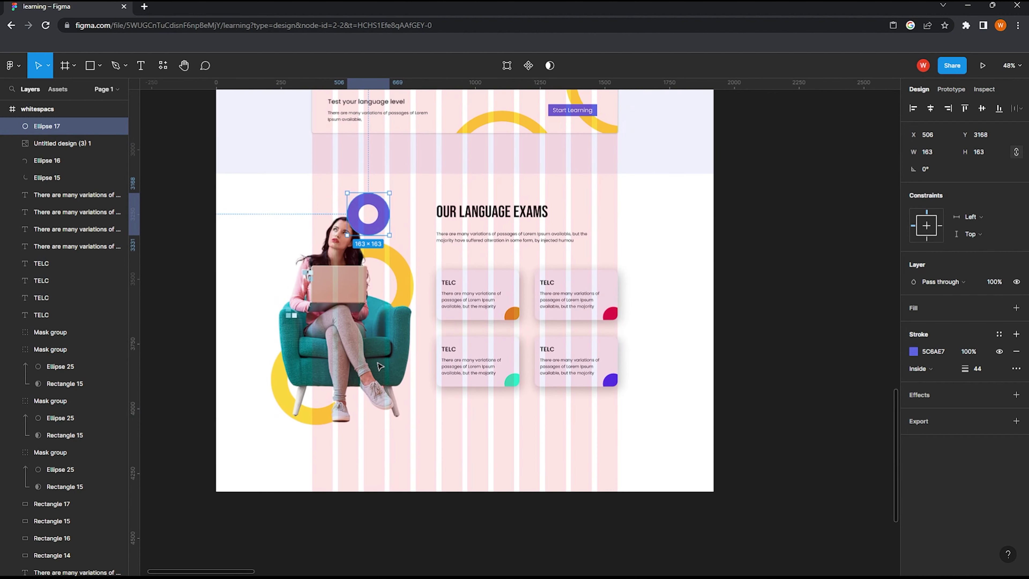
drag(384, 332, 280, 439)
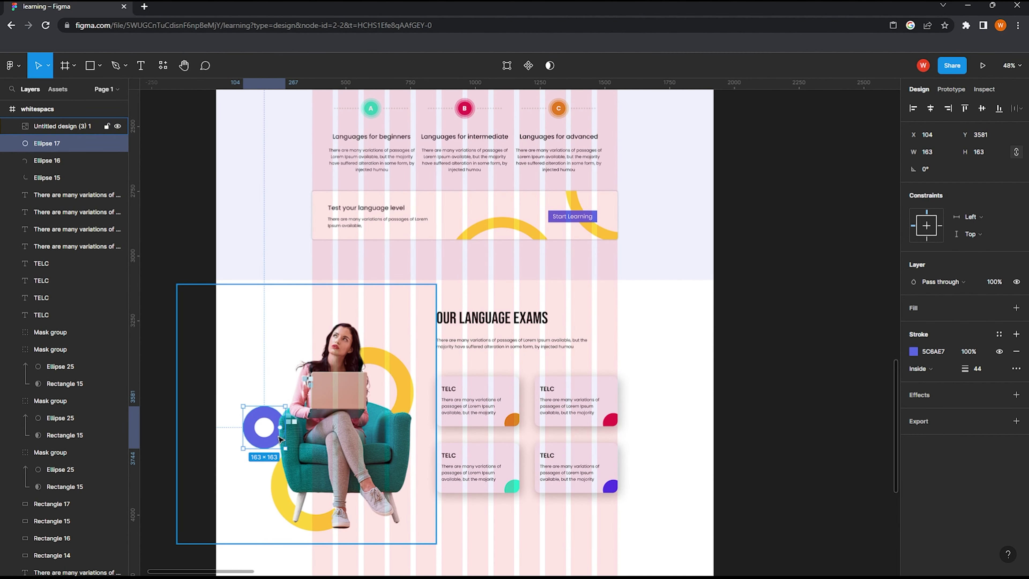
click(179, 418)
Step: Reposition the purple ring Ellipse 17 beside the woman's feet
scroll(269, 411, up, 1)
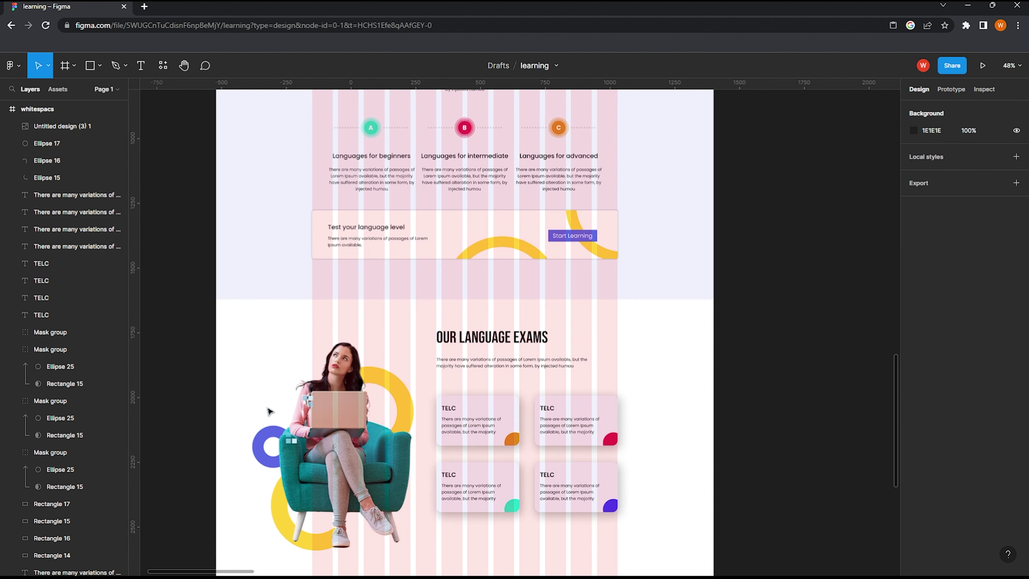
scroll(330, 421, down, 2)
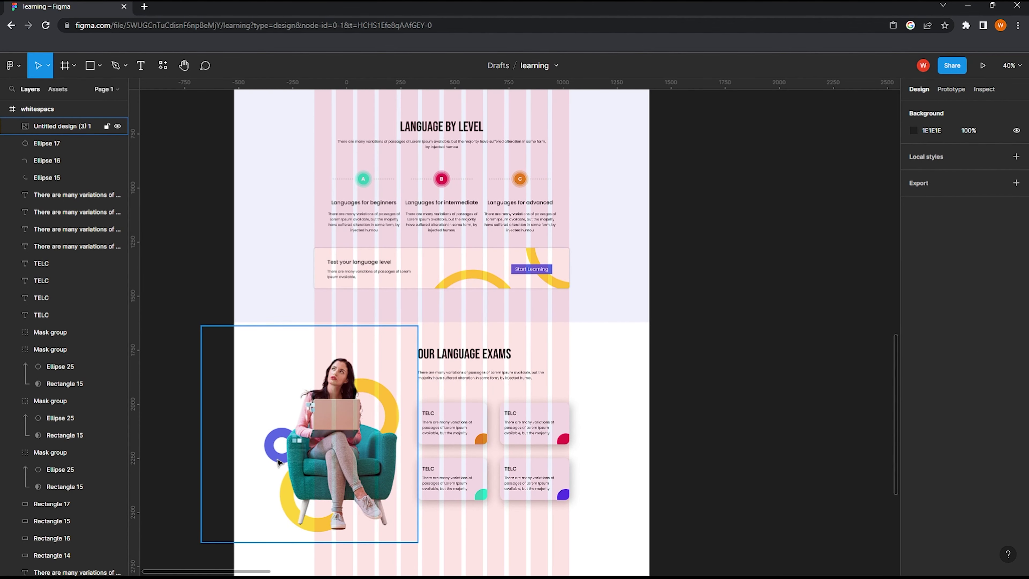
click(57, 143)
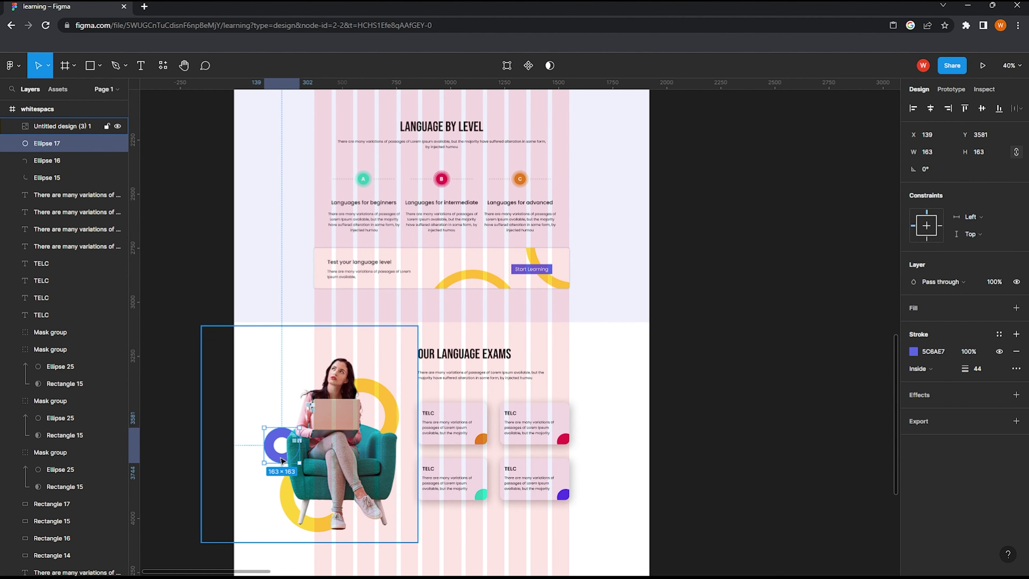
drag(278, 459, 384, 539)
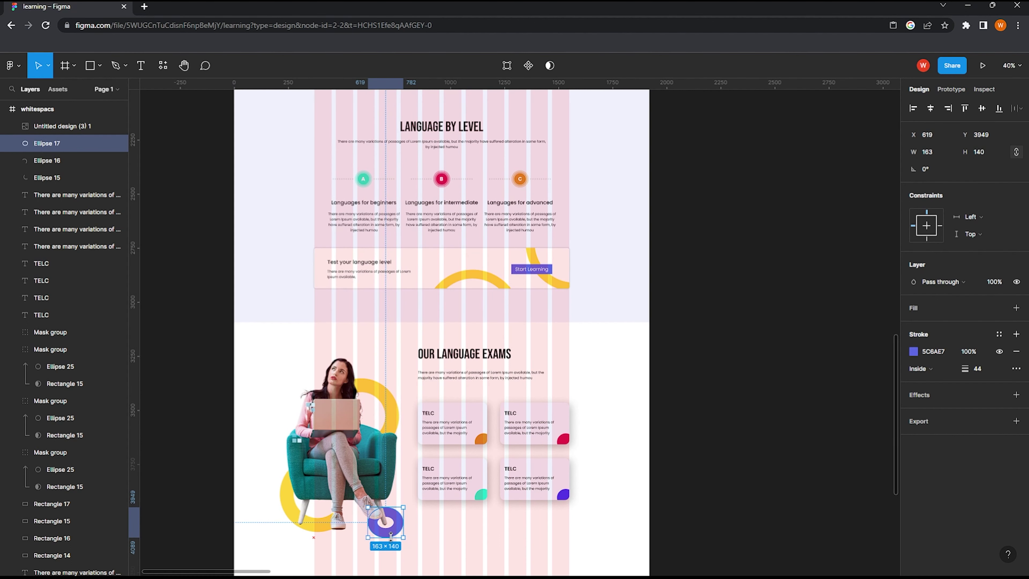
click(215, 421)
scroll(215, 421, down, 1)
scroll(223, 405, up, 3)
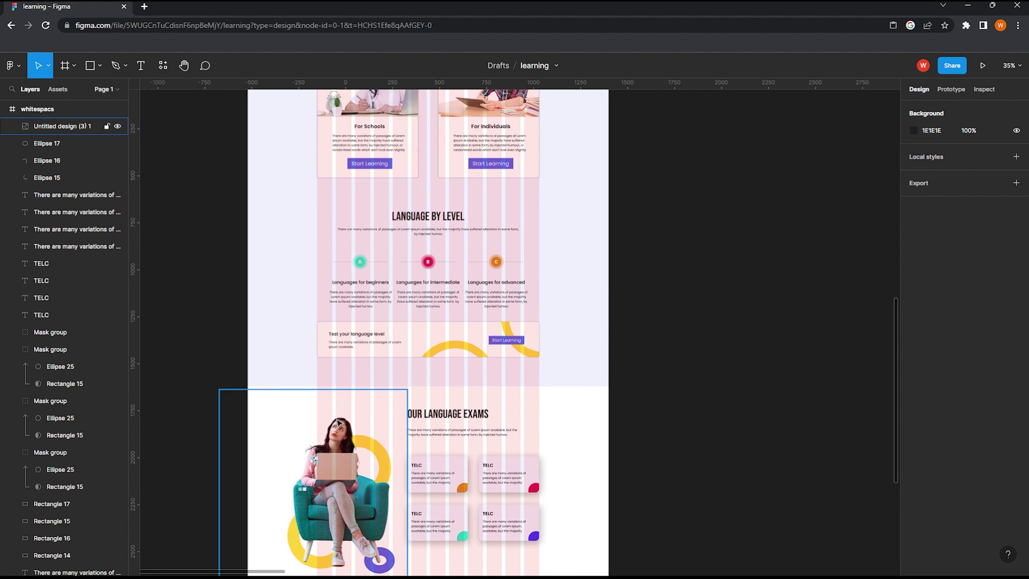
Step: Draw a small grey circle near the woman's head and copy it to three more spots
mouse_move(290, 429)
mouse_down()
mouse_move(358, 443)
mouse_move(297, 395)
mouse_up()
ctrl+scroll(300, 439, up, 5)
drag(350, 438, 362, 377)
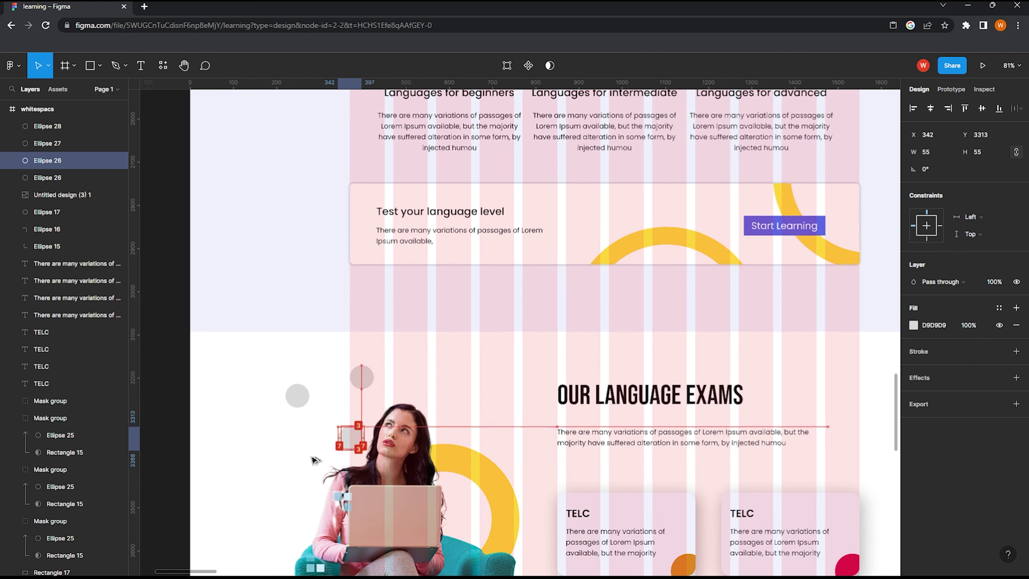
alt+drag(351, 437, 277, 474)
mouse_move(365, 379)
alt+mouse_down()
mouse_move(463, 387)
mouse_move(466, 377)
mouse_move(462, 409)
alt+mouse_up()
ctrl+scroll(461, 410, down, 5)
Step: Paste the six country flags, placing France above the woman and Brazil beside her
key(ctrl+v)
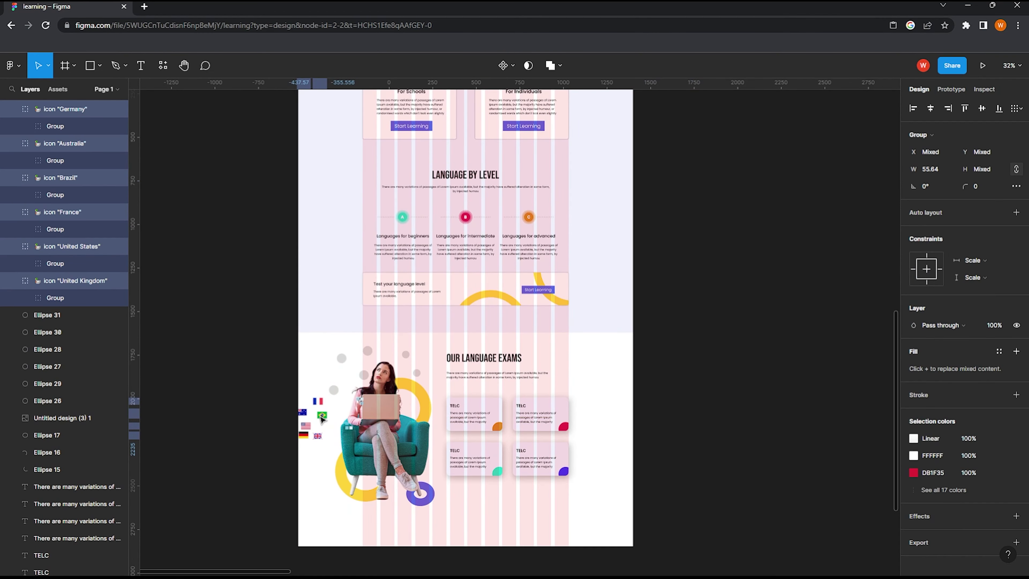
ctrl+scroll(338, 436, up, 5)
click(338, 374)
mouse_move(338, 374)
mouse_down()
mouse_move(386, 290)
mouse_move(376, 286)
mouse_up()
ctrl+scroll(391, 286, up, 5)
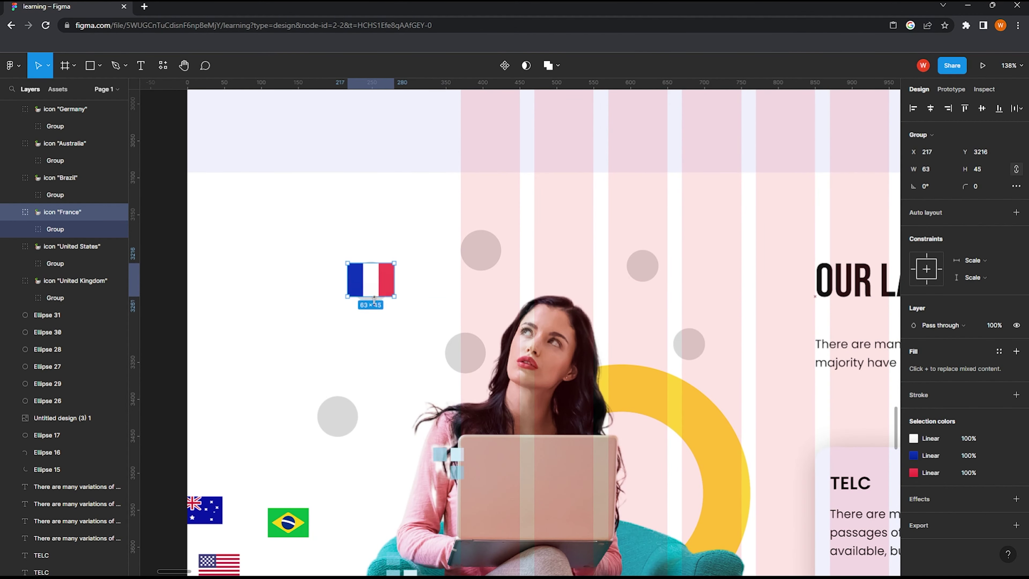
ctrl+scroll(328, 386, up, 1)
mouse_move(307, 536)
mouse_down()
mouse_move(359, 424)
mouse_move(331, 423)
mouse_up()
ctrl+scroll(283, 406, down, 2)
Step: Move the Australia, United States, United Kingdom and Germany flags up around her head
click(217, 407)
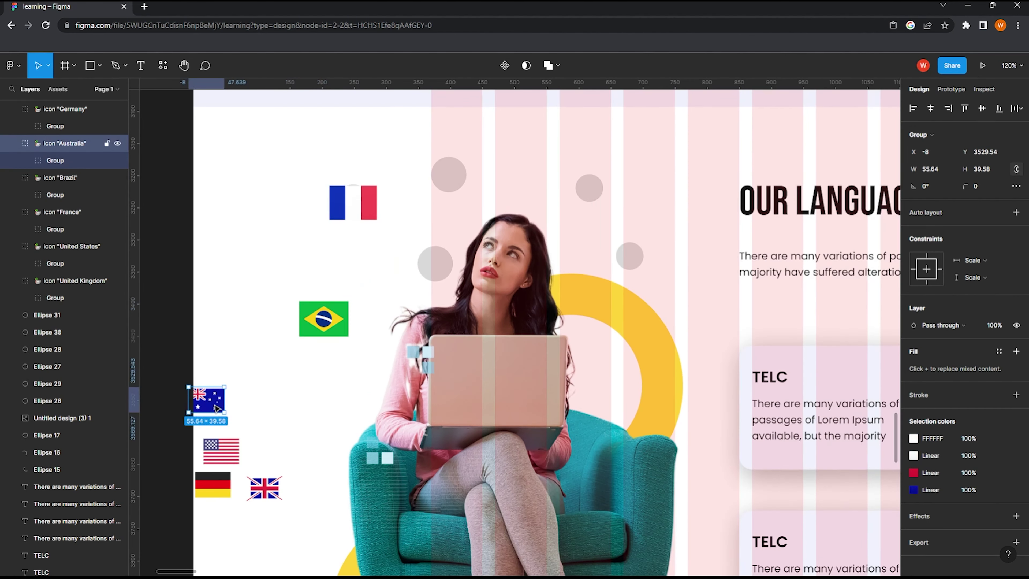
drag(216, 407, 459, 183)
drag(234, 457, 445, 270)
drag(259, 499, 585, 199)
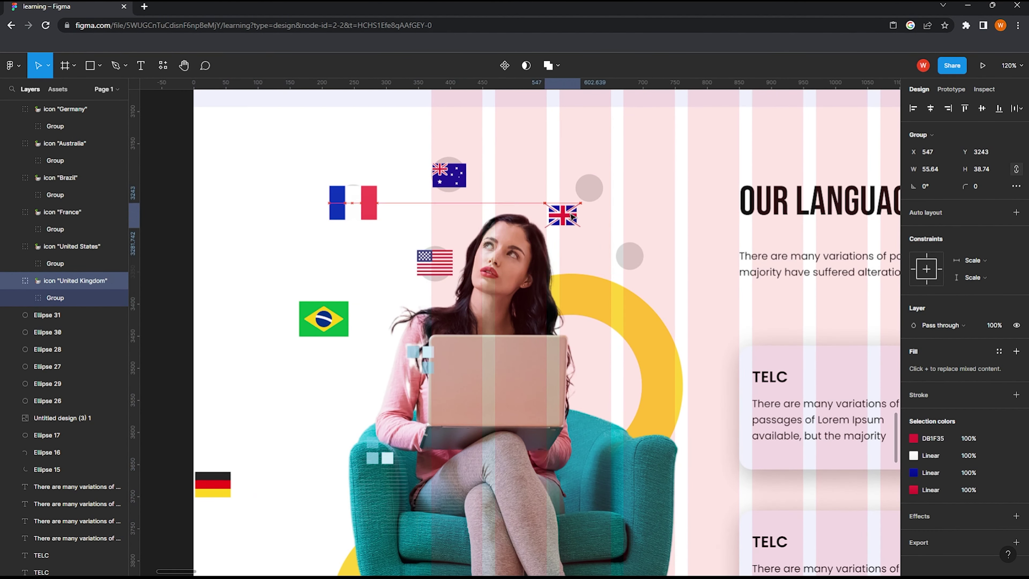
click(215, 483)
mouse_move(216, 483)
mouse_down()
mouse_move(635, 281)
mouse_move(635, 269)
mouse_up()
scroll(634, 270, up, 3)
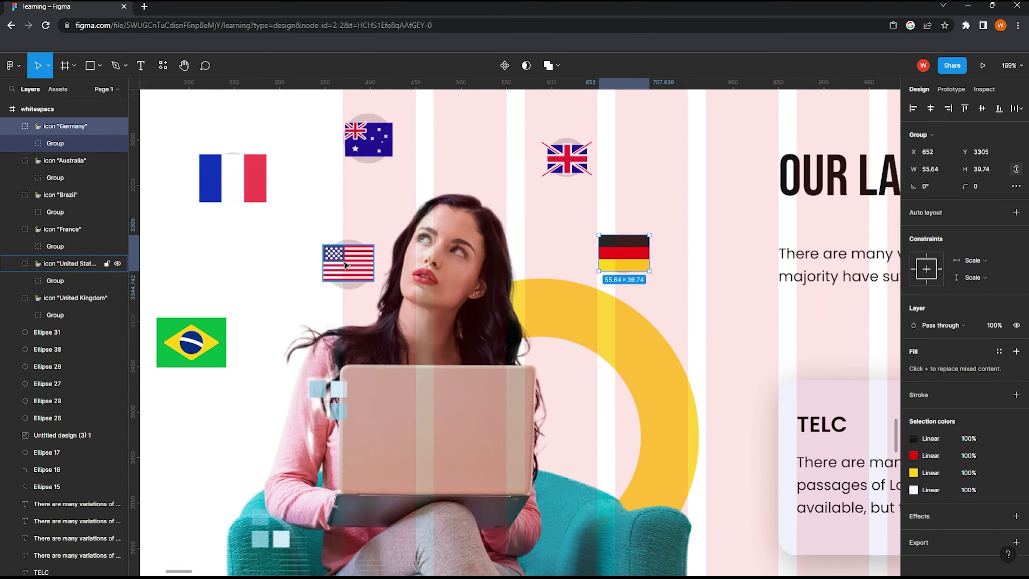
Step: Enlarge four of the flags slightly together
click(346, 265)
shift+click(367, 140)
shift+click(567, 158)
shift+click(624, 253)
drag(624, 284, 628, 300)
click(626, 255)
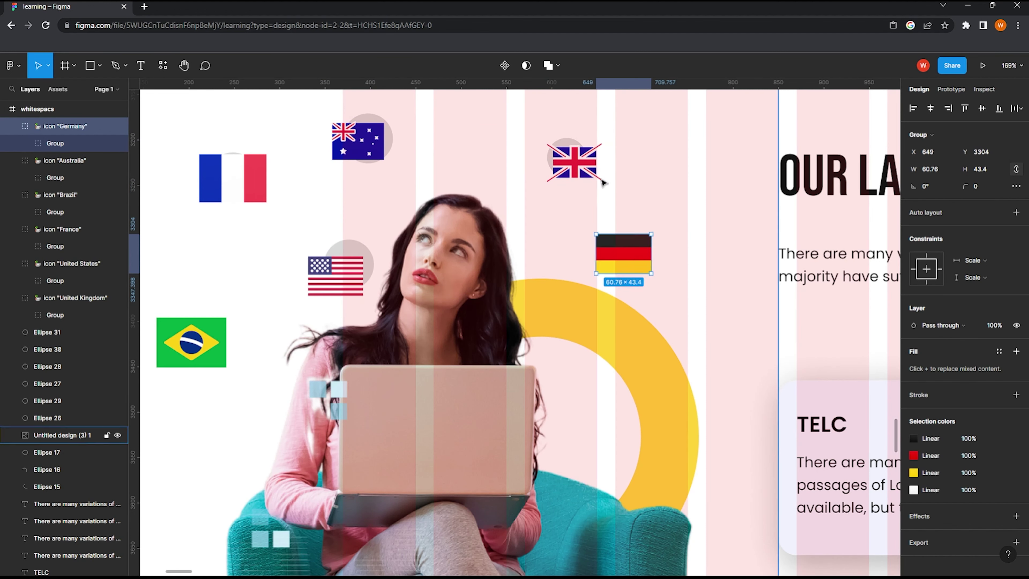
Step: Align the UK and Australia flags and enlarge the United States flag
drag(583, 170, 575, 165)
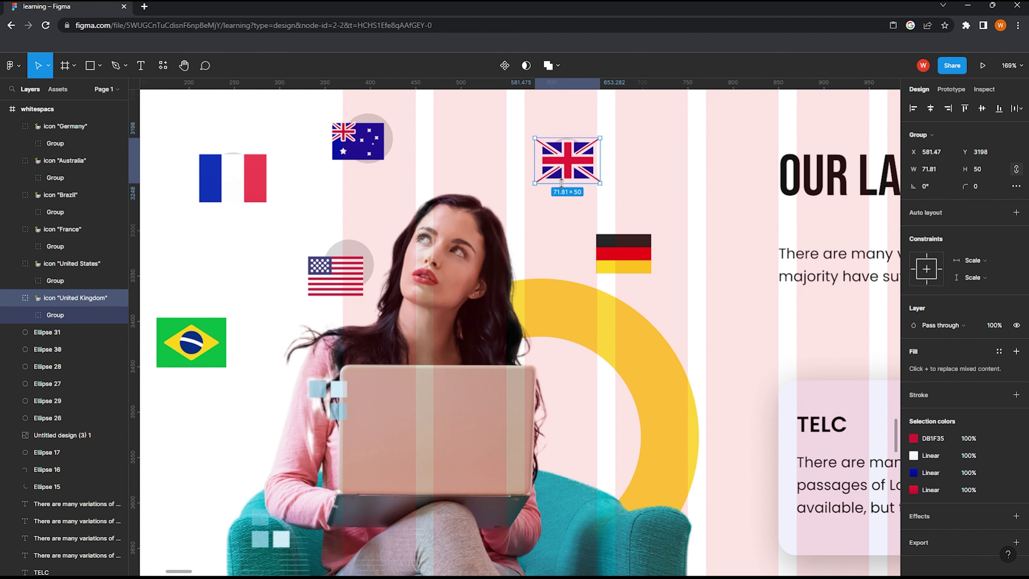
drag(362, 145, 376, 142)
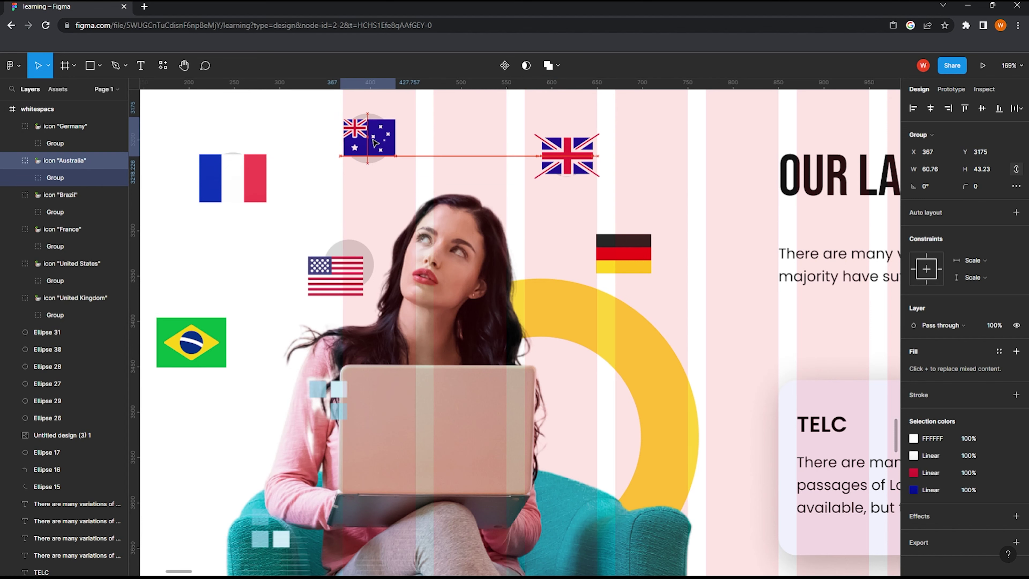
key(ctrl+z)
key(ctrl+z)
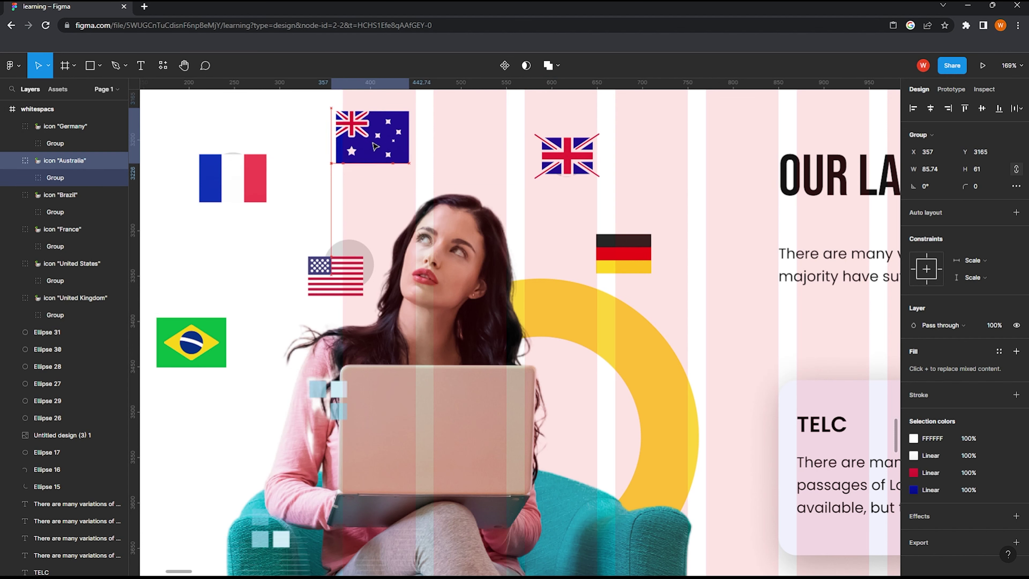
click(335, 276)
drag(336, 263, 346, 268)
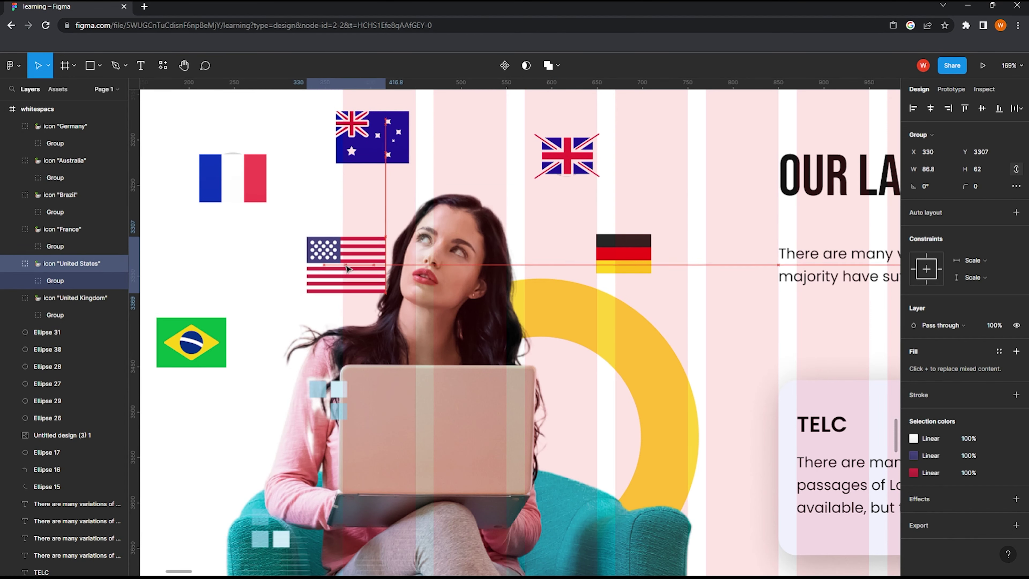
scroll(347, 269, down, 5)
click(265, 229)
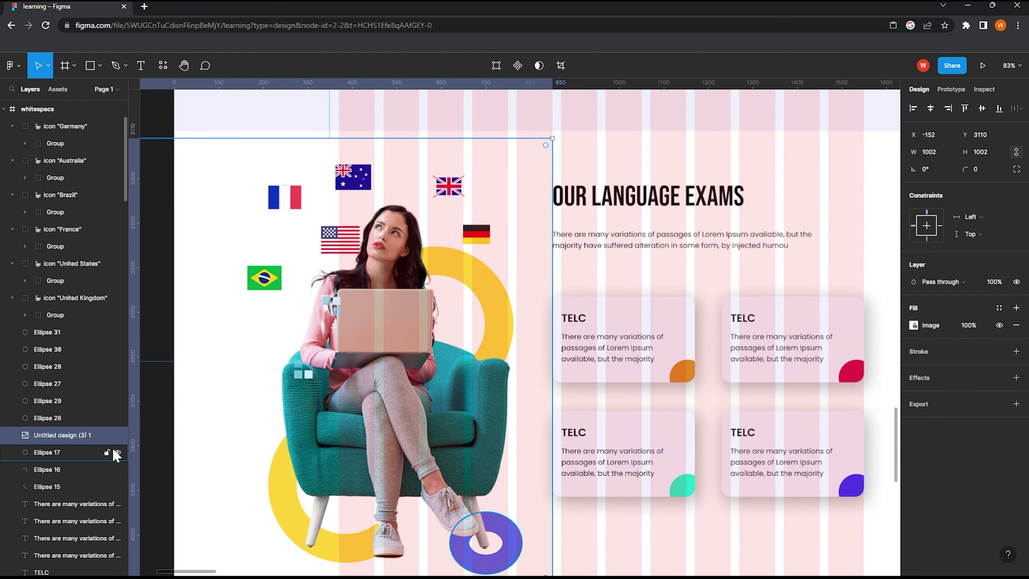
Step: Lock the woman photo and mask the France flag into its circle
click(236, 256)
click(283, 197)
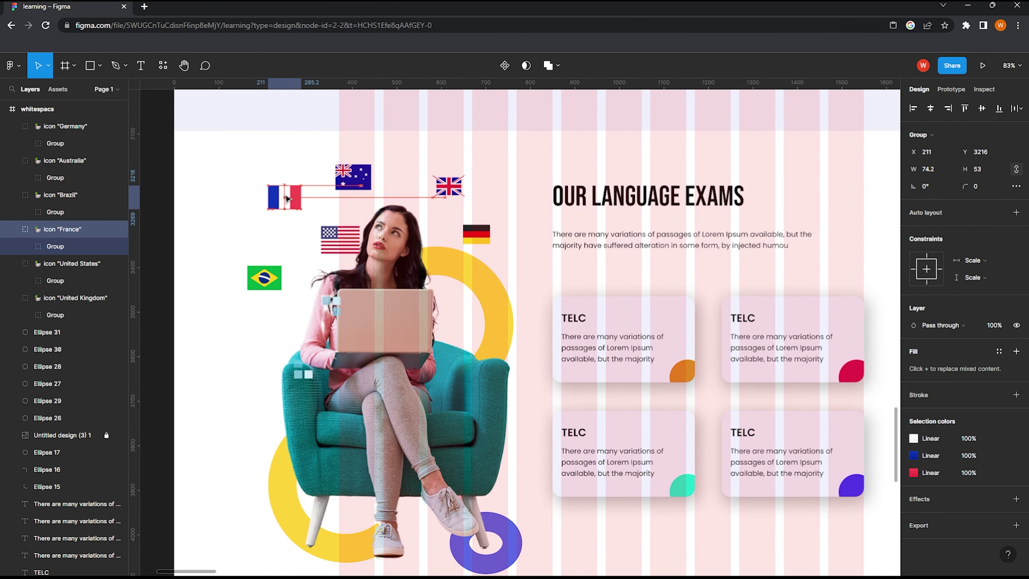
click(232, 195)
drag(265, 166, 301, 211)
click(528, 65)
Step: Mask the Australia, UK, Germany, Brazil and United States flags into circles
drag(314, 146, 376, 203)
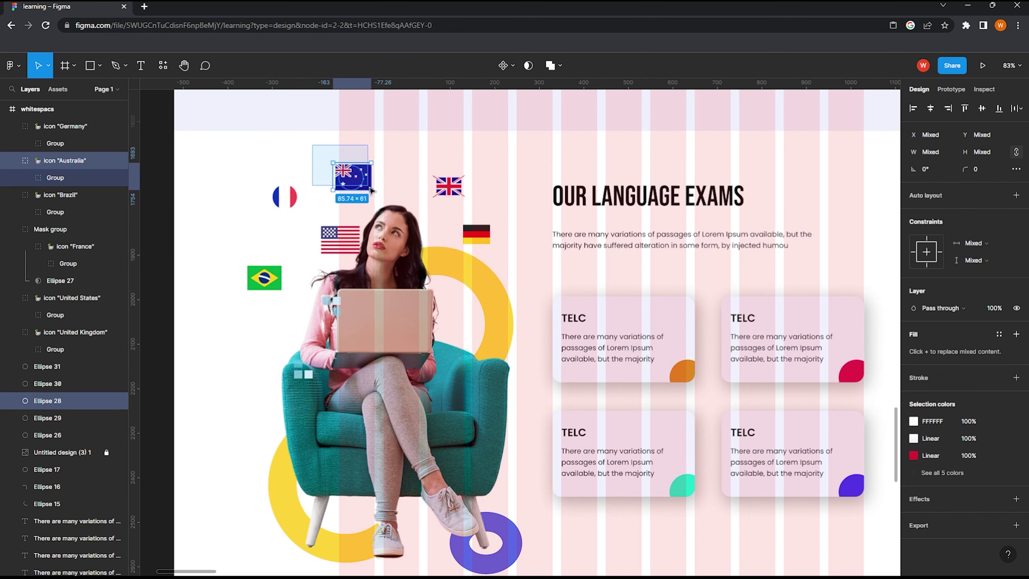
click(528, 65)
drag(466, 162, 430, 207)
click(528, 65)
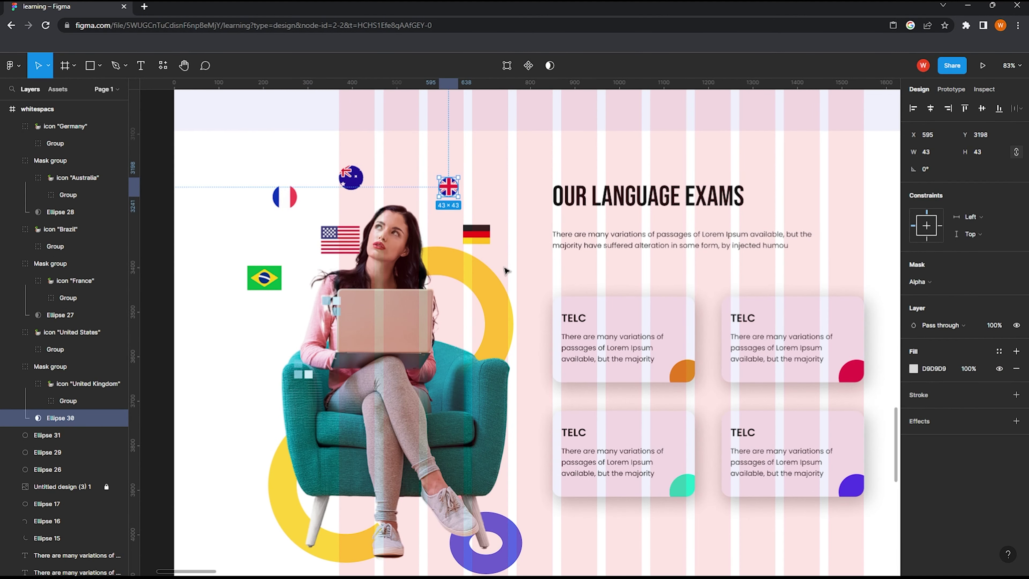
drag(525, 255, 467, 217)
click(528, 65)
drag(235, 261, 283, 302)
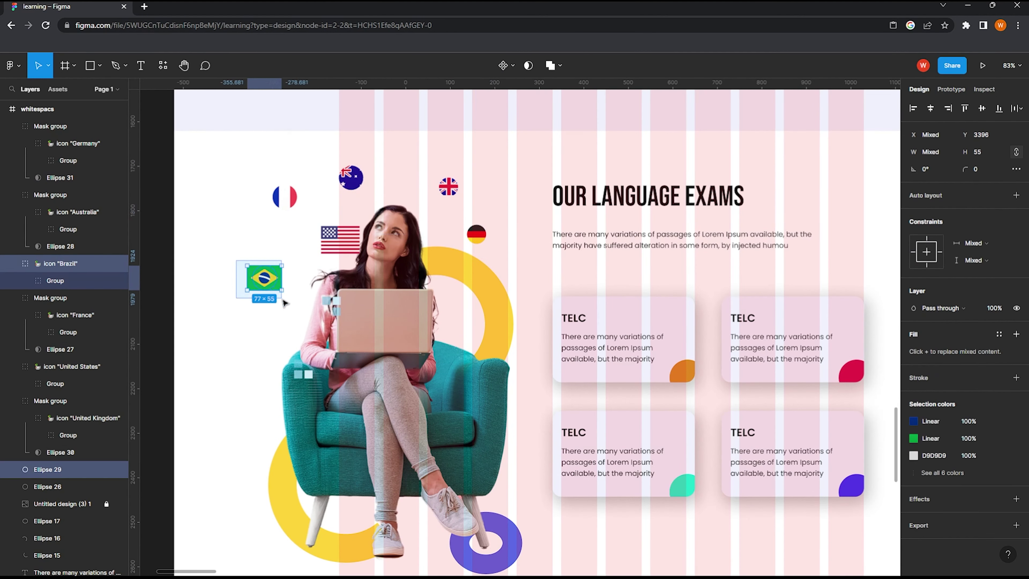
click(528, 65)
drag(316, 215, 340, 251)
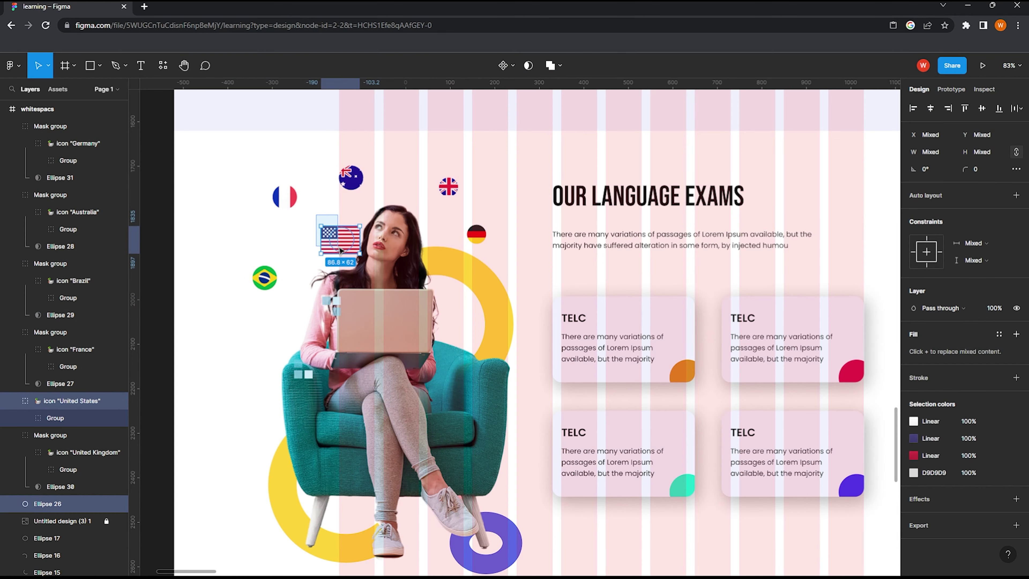
click(528, 65)
Step: Start a new text label below the TELC cards
ctrl+scroll(343, 277, down, 5)
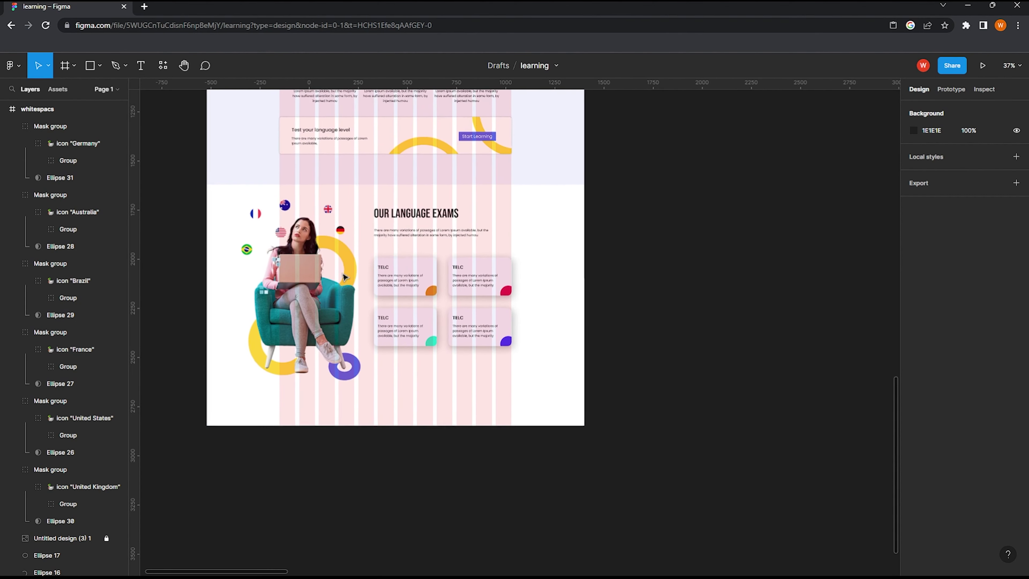
ctrl+scroll(343, 276, up, 2)
ctrl+scroll(364, 344, up, 3)
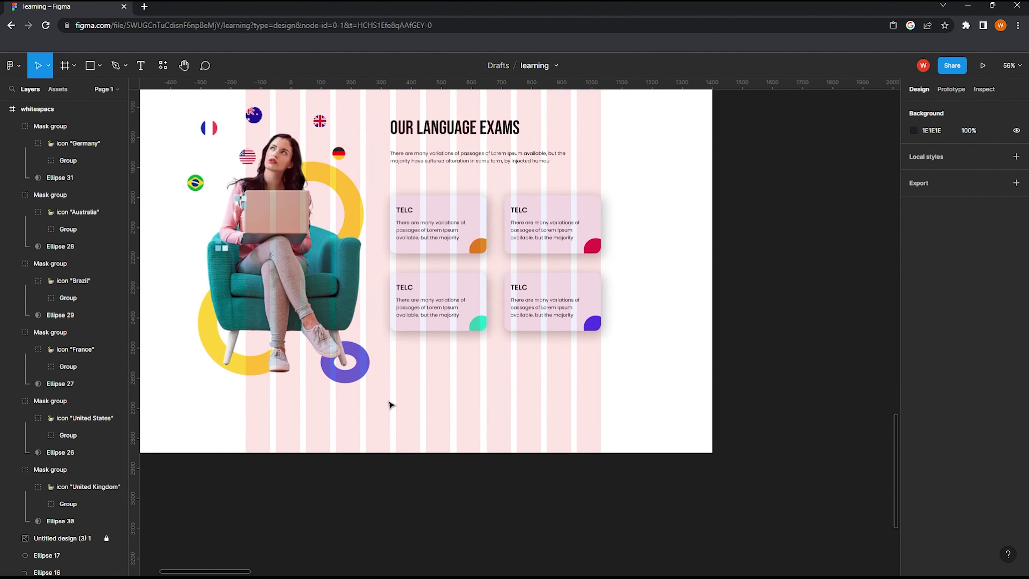
scroll(395, 354, up, 1)
click(395, 369)
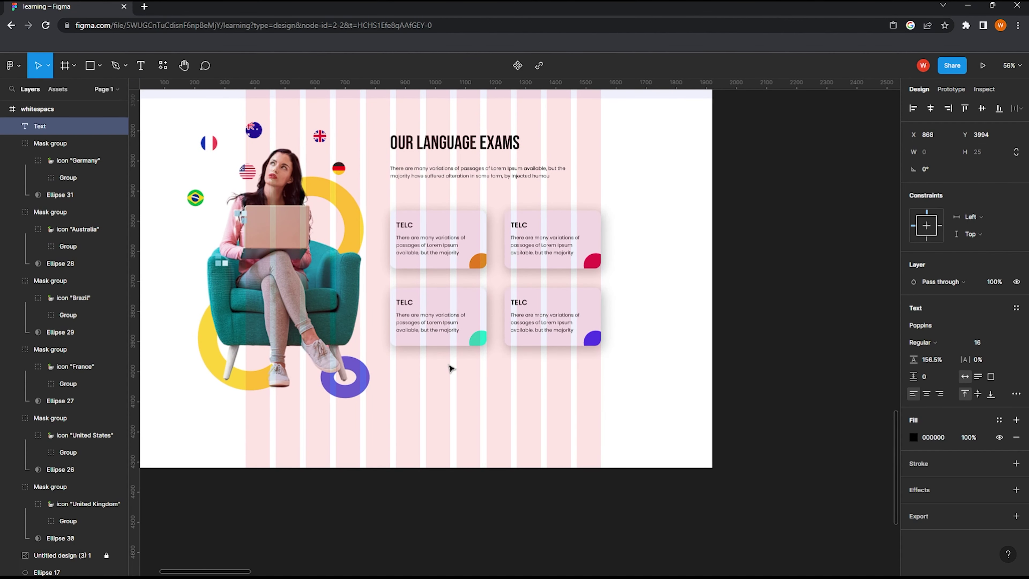
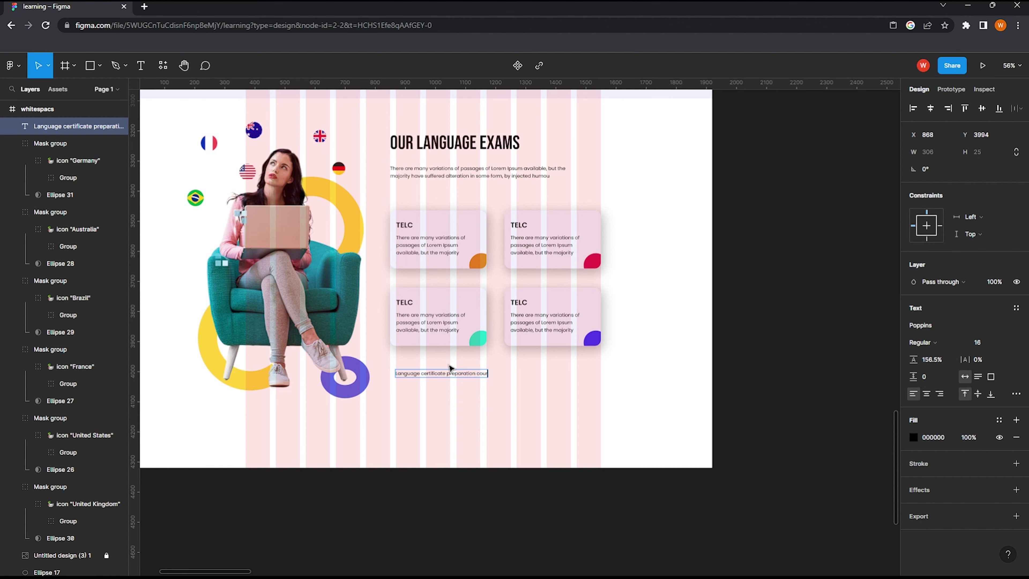
Step: Style the 'Language certificate preparation courses' line as Poppins Medium 24 px with a purple fill
key(Escape)
click(931, 342)
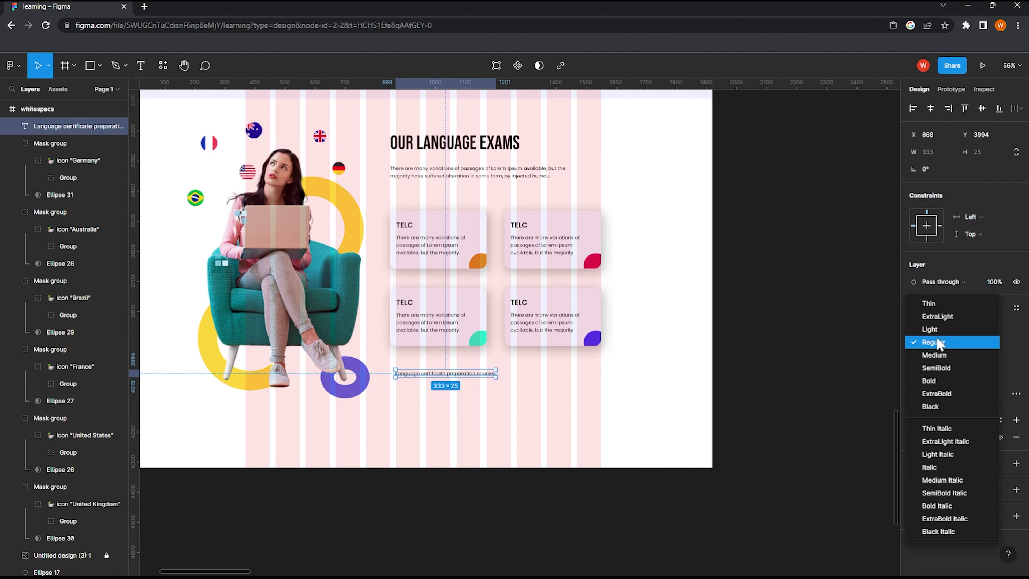
click(948, 369)
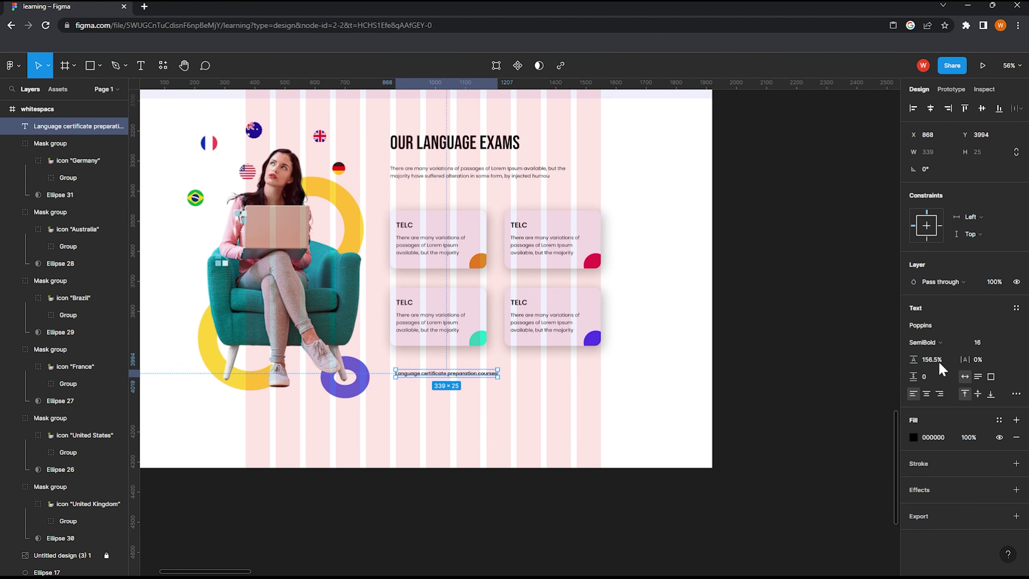
click(1008, 343)
click(990, 368)
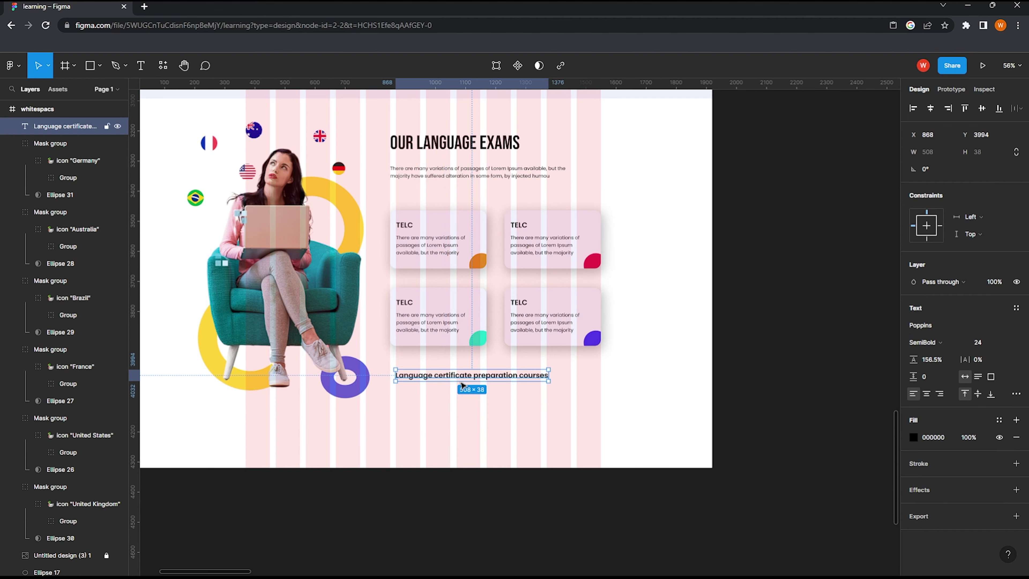
ctrl+scroll(473, 381, up, 5)
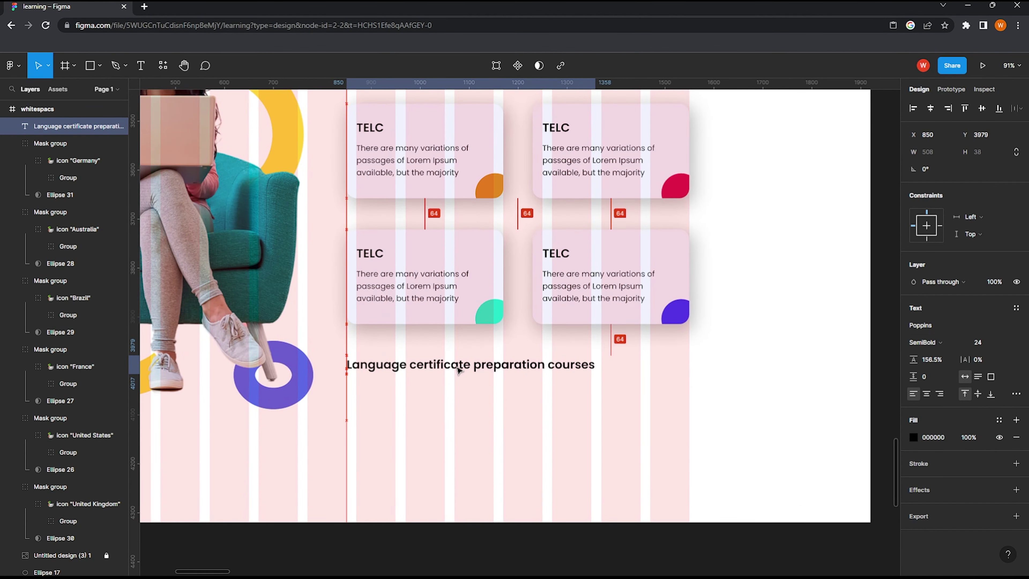
click(940, 343)
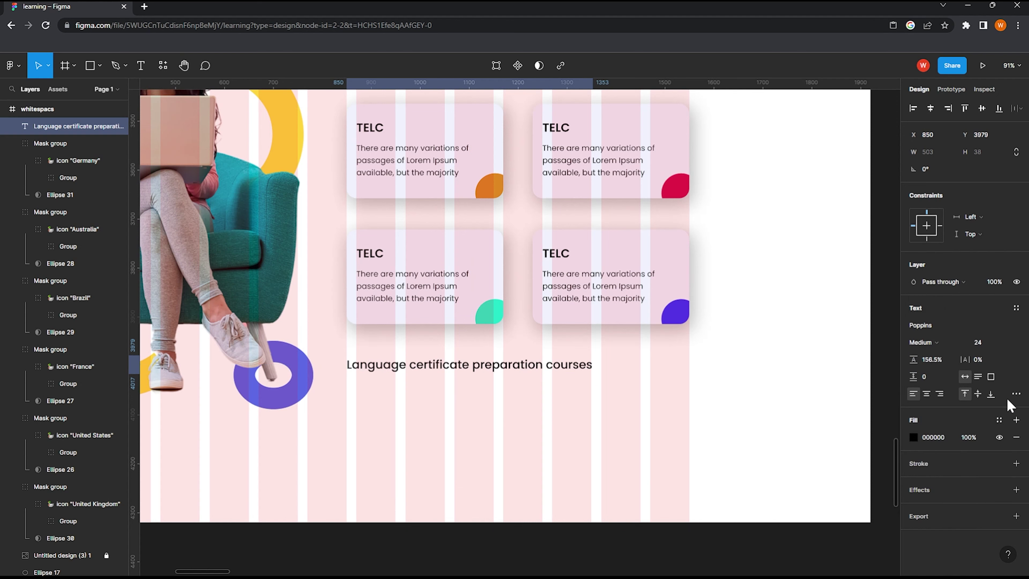
click(913, 437)
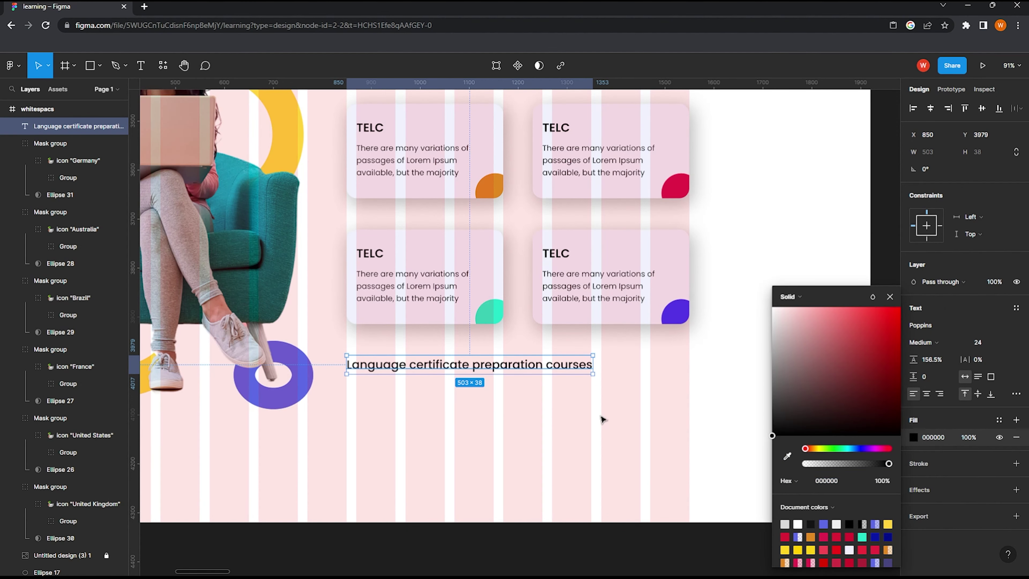
click(579, 403)
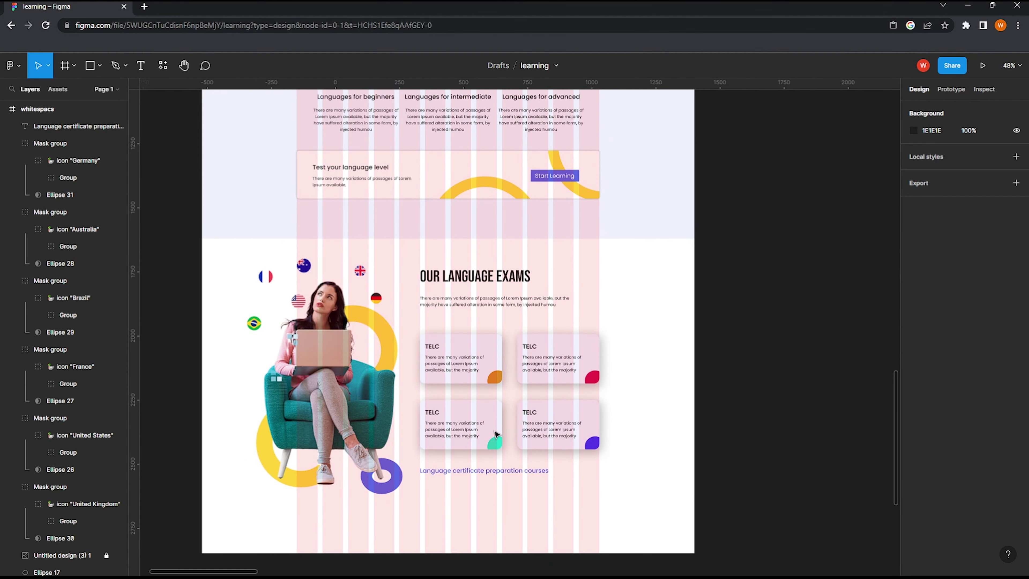
Step: Draw a short arrow after the course line and remove its shaft, leaving a chevron head
scroll(558, 465, down, 1)
ctrl+scroll(557, 482, up, 3)
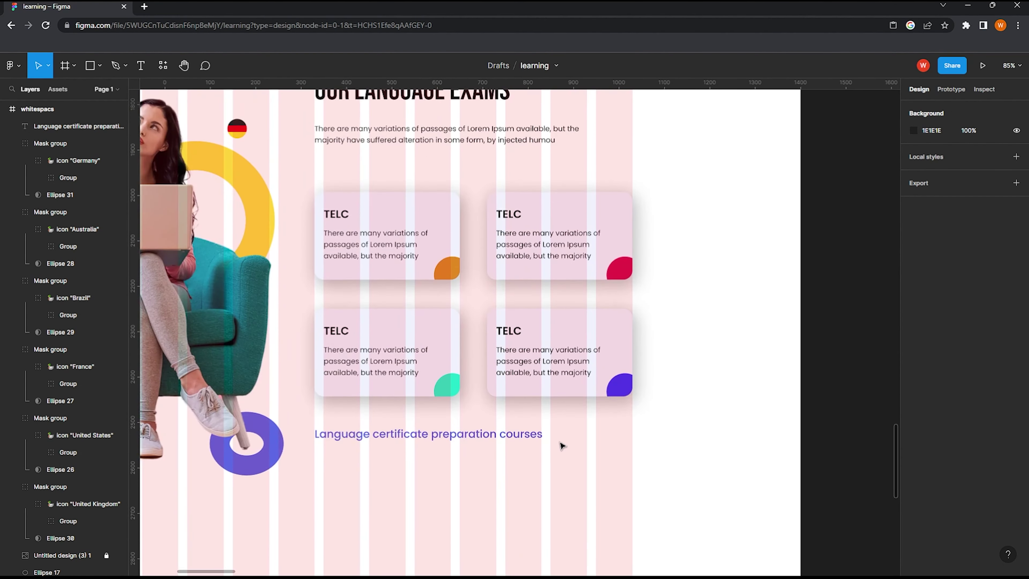
ctrl+scroll(565, 465, up, 2)
click(99, 66)
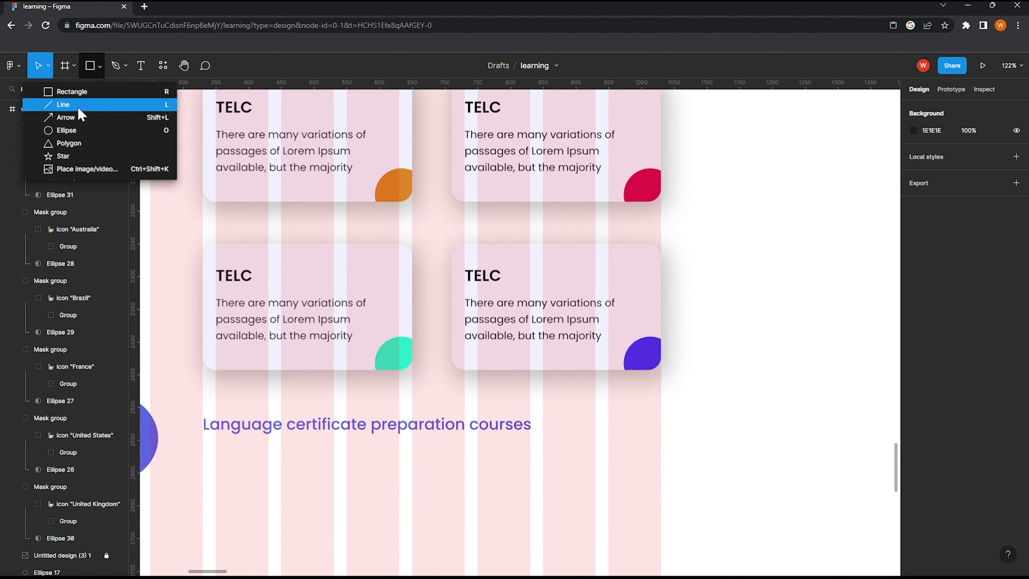
click(61, 131)
ctrl+scroll(523, 428, up, 1)
mouse_move(522, 428)
mouse_down()
mouse_move(561, 427)
mouse_move(551, 434)
mouse_up()
ctrl+scroll(535, 426, up, 2)
key(Delete)
click(89, 68)
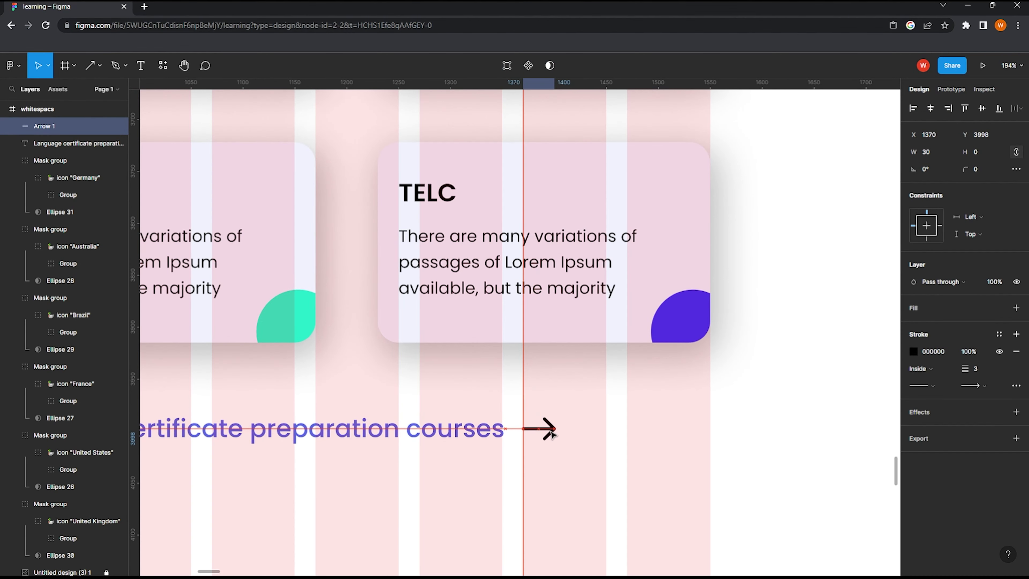
ctrl+scroll(539, 430, up, 3)
double_click(504, 432)
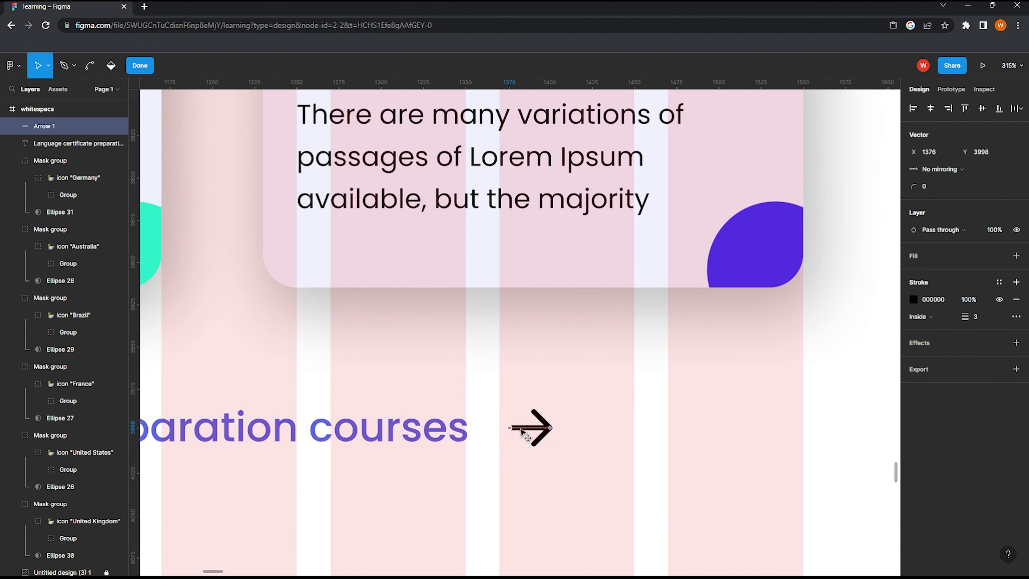
key(Escape)
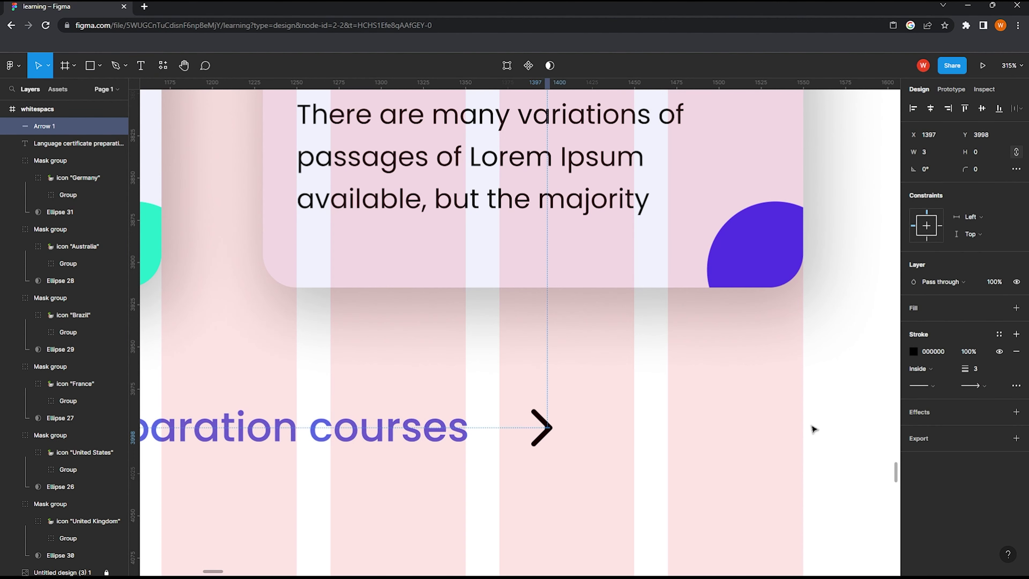
Step: Give the chevron a 5C6AE7 purple stroke and nudge it left next to the text
click(913, 351)
click(822, 523)
click(648, 446)
drag(543, 429, 512, 435)
key(Escape)
ctrl+scroll(512, 436, down, 5)
ctrl+scroll(402, 443, down, 5)
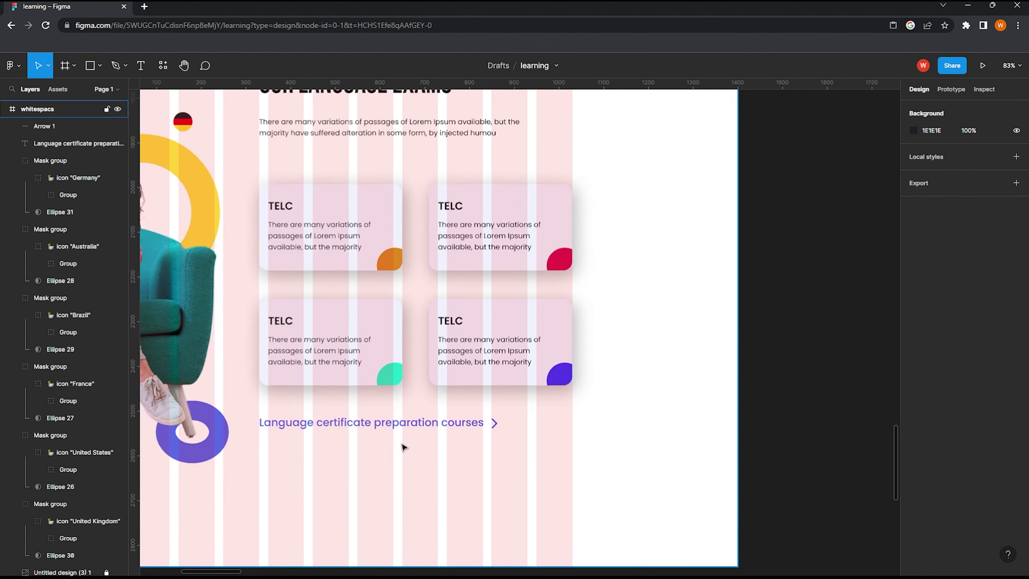
ctrl+scroll(420, 448, down, 3)
ctrl+scroll(488, 438, down, 2)
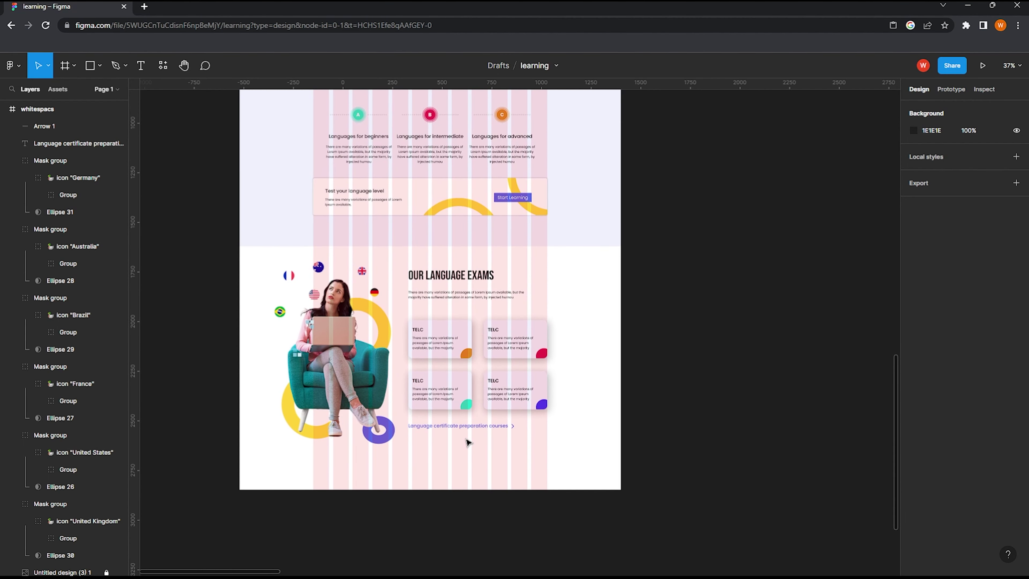
ctrl+scroll(439, 222, up, 5)
Step: Increase the page frame height from 4320 to 5400 (4320+1080)
click(57, 109)
text(4320 +100)
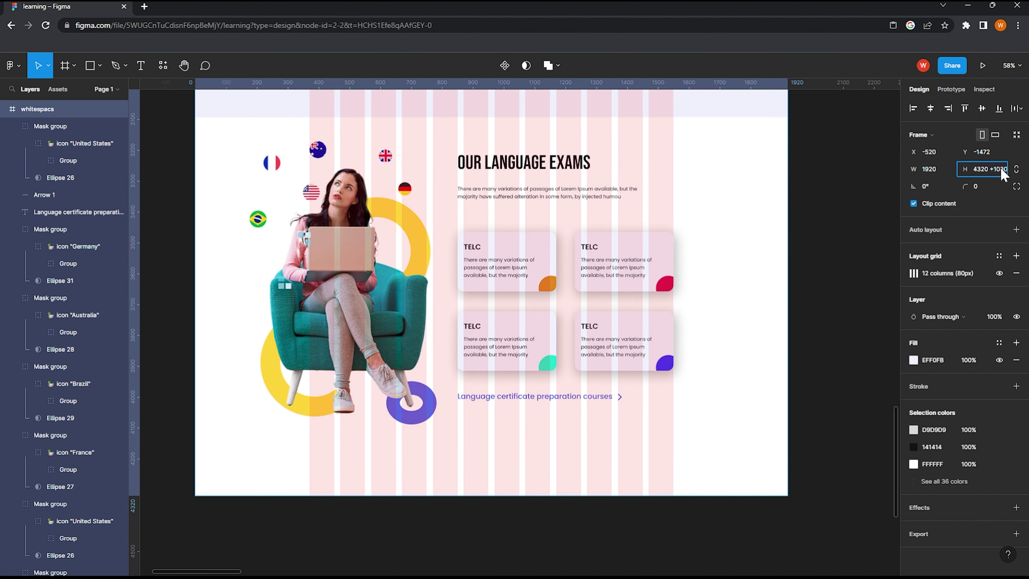
key(Return)
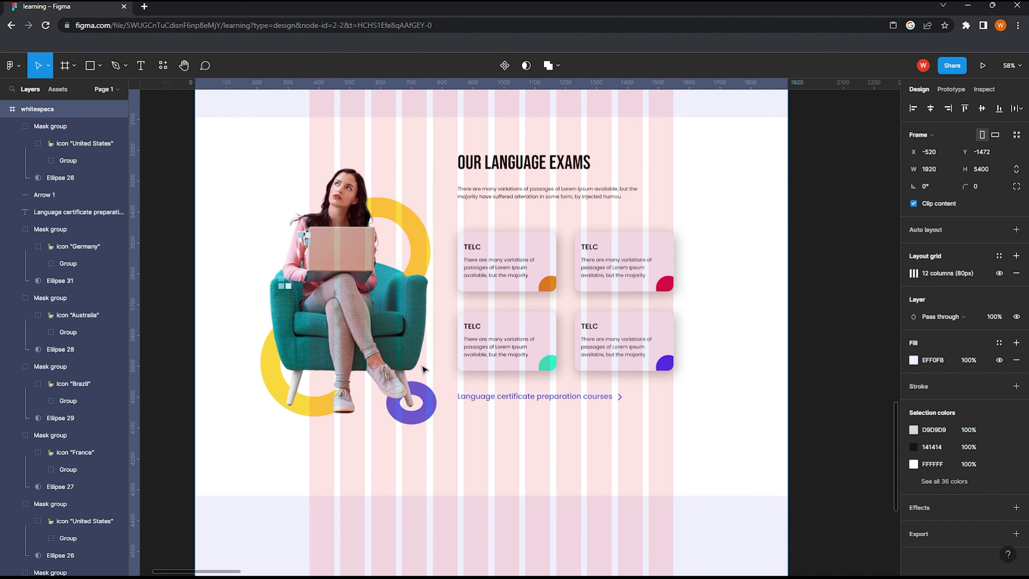
ctrl+scroll(422, 368, down, 3)
scroll(445, 405, down, 1)
scroll(457, 416, down, 1)
scroll(456, 418, down, 1)
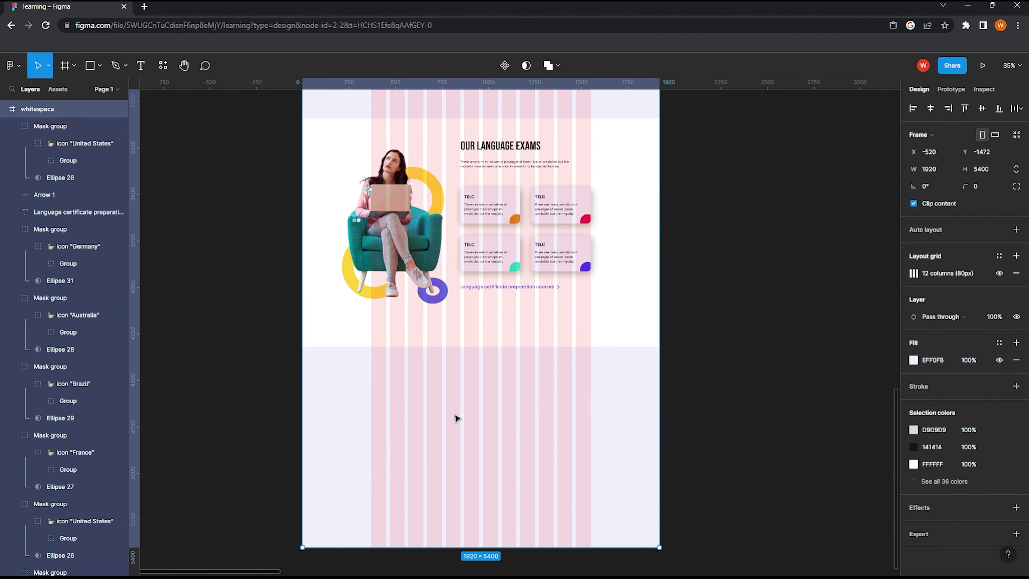
ctrl+scroll(456, 418, up, 1)
Step: Duplicate the OUR LANGUAGE EXAMS heading into the new section, centre it and retype it 'Hear it from our students'
click(502, 114)
alt+drag(502, 115, 502, 360)
click(931, 108)
key(Return)
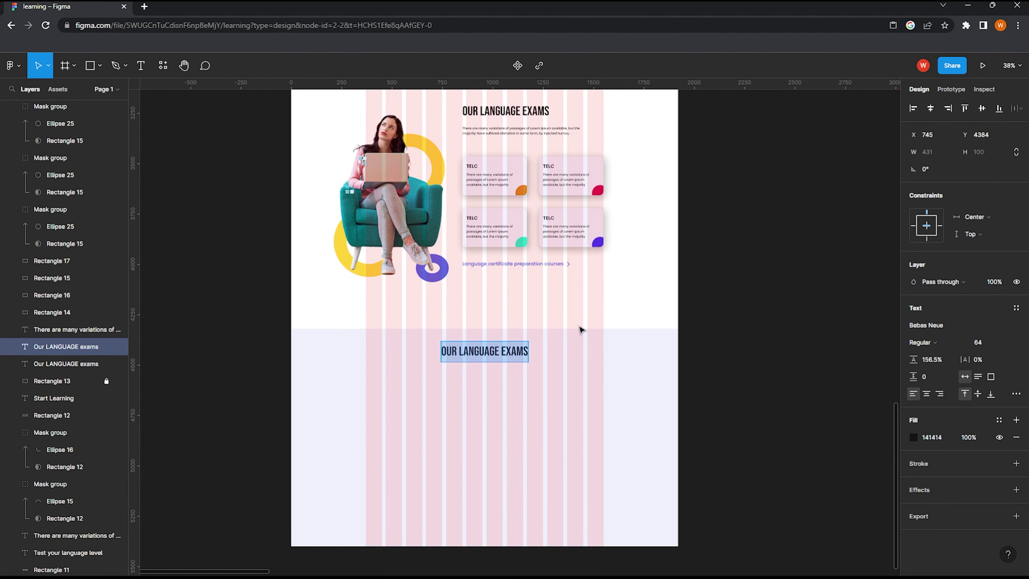
text(he)
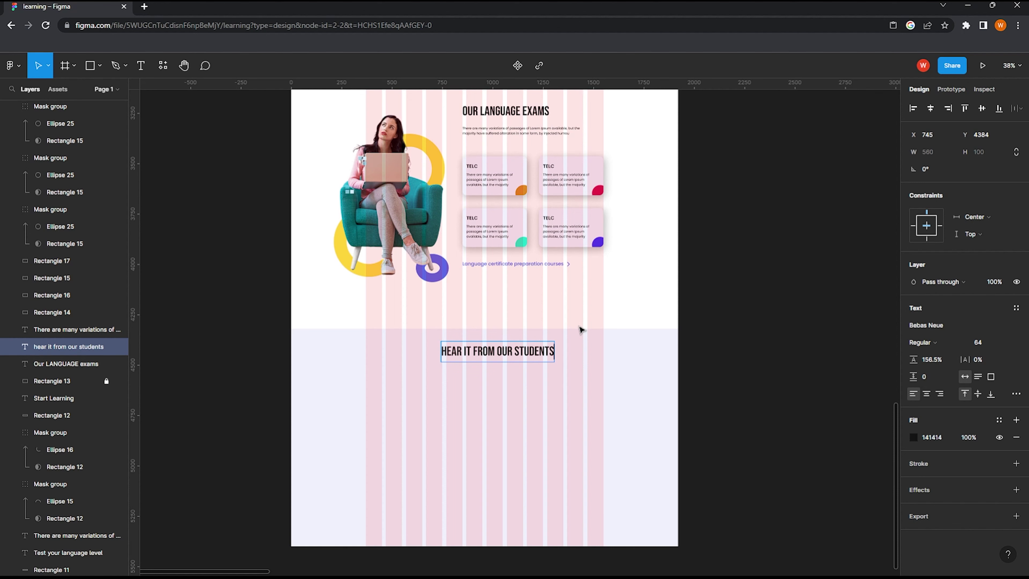
key(Escape)
Step: Position the 'Hear it from our students' heading at the top of the new lavender section
drag(496, 351, 483, 344)
scroll(483, 343, down, 1)
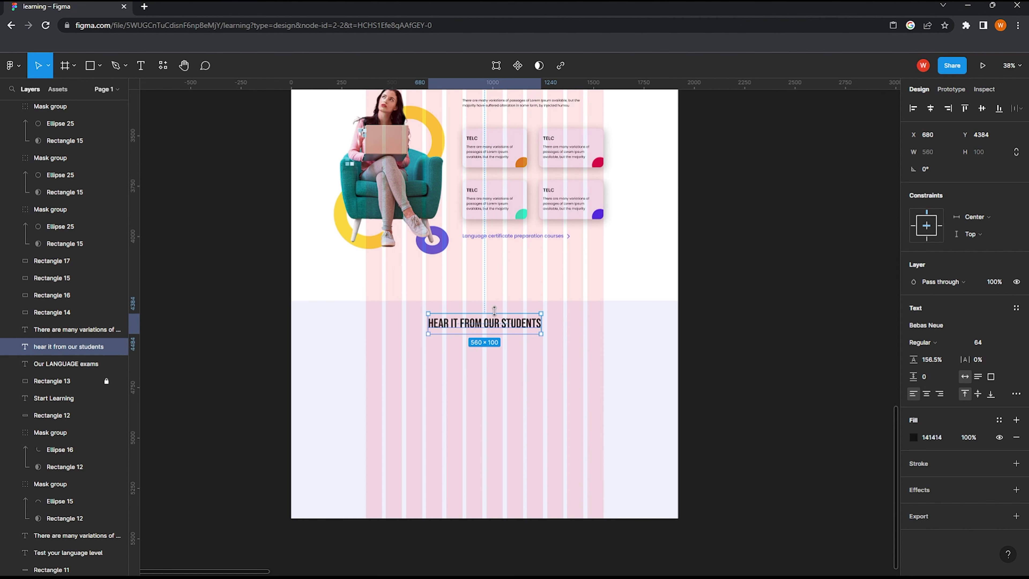
scroll(486, 316, down, 1)
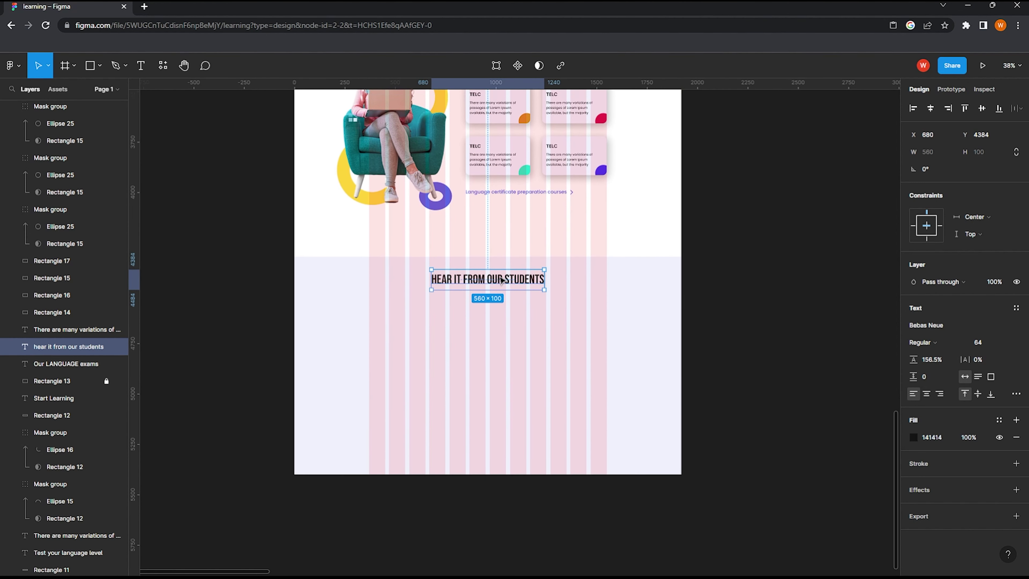
ctrl+scroll(486, 284, up, 3)
drag(487, 285, 488, 294)
ctrl+scroll(588, 290, down, 1)
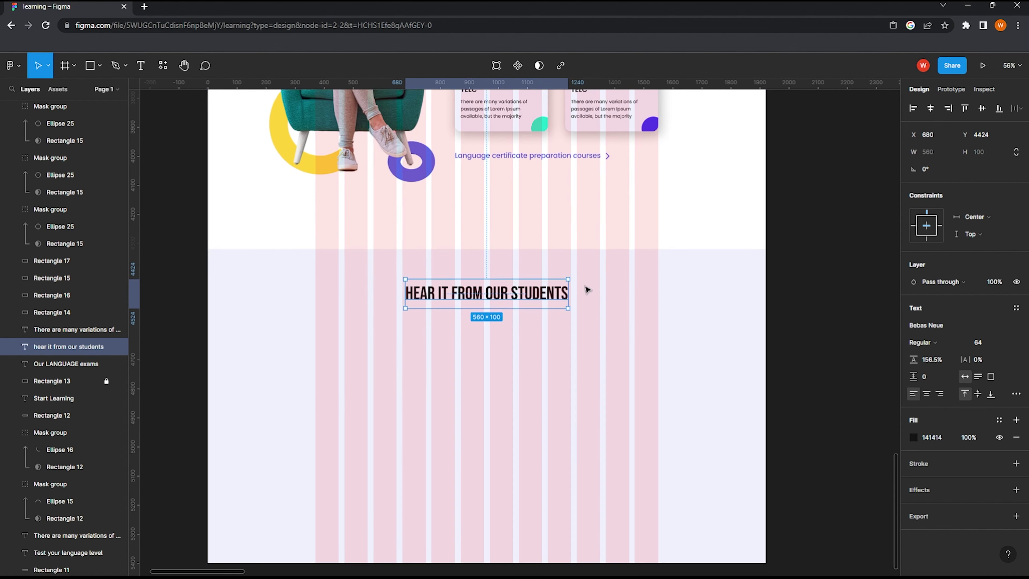
scroll(501, 300, down, 1)
scroll(499, 300, down, 1)
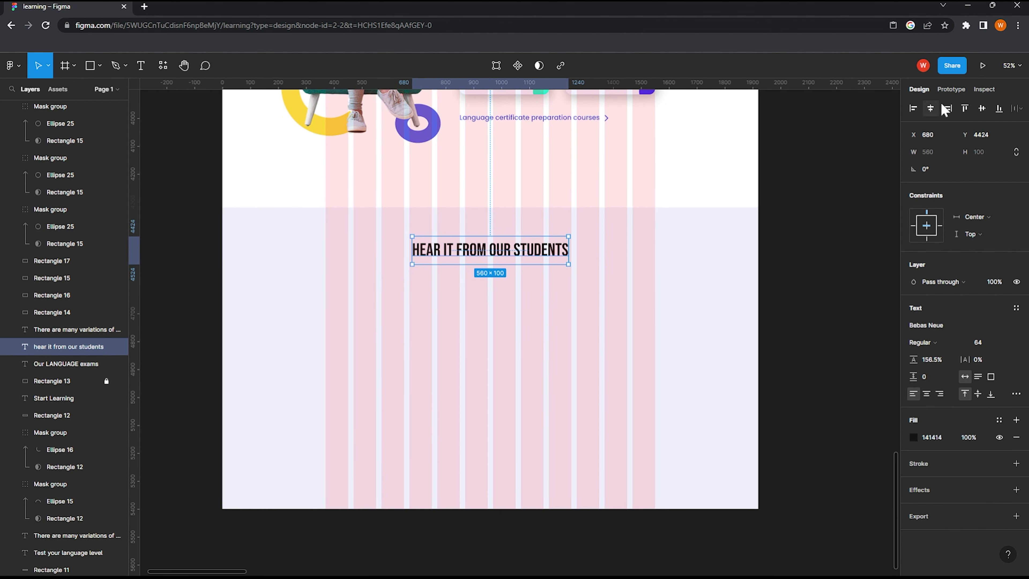
click(391, 349)
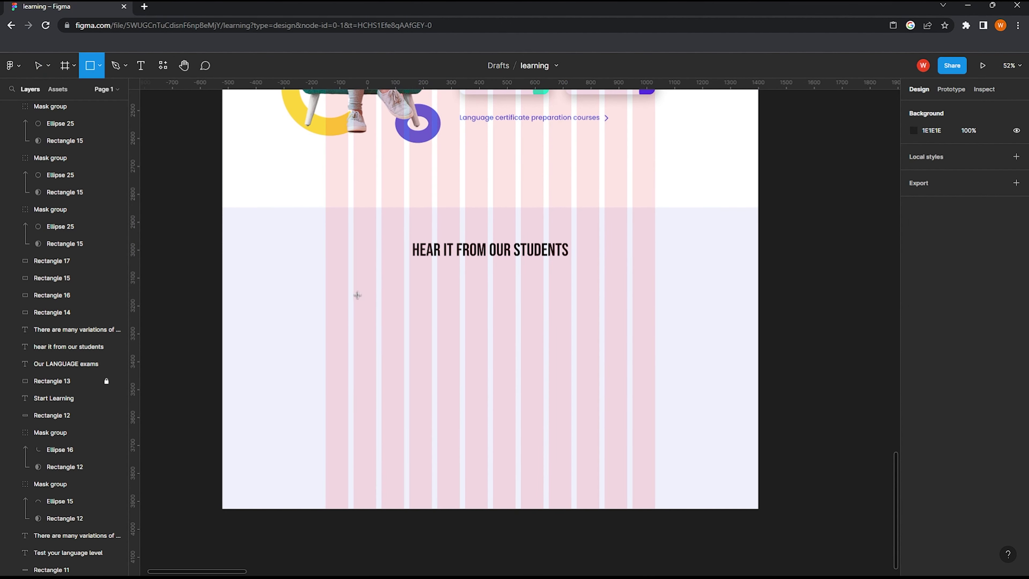
Step: Draw an 800×196 white rectangle under the heading with a drop shadow offset X 5
mouse_move(354, 291)
mouse_down()
mouse_move(535, 344)
mouse_move(571, 341)
mouse_move(580, 353)
mouse_move(542, 327)
mouse_up()
scroll(466, 315, up, 2)
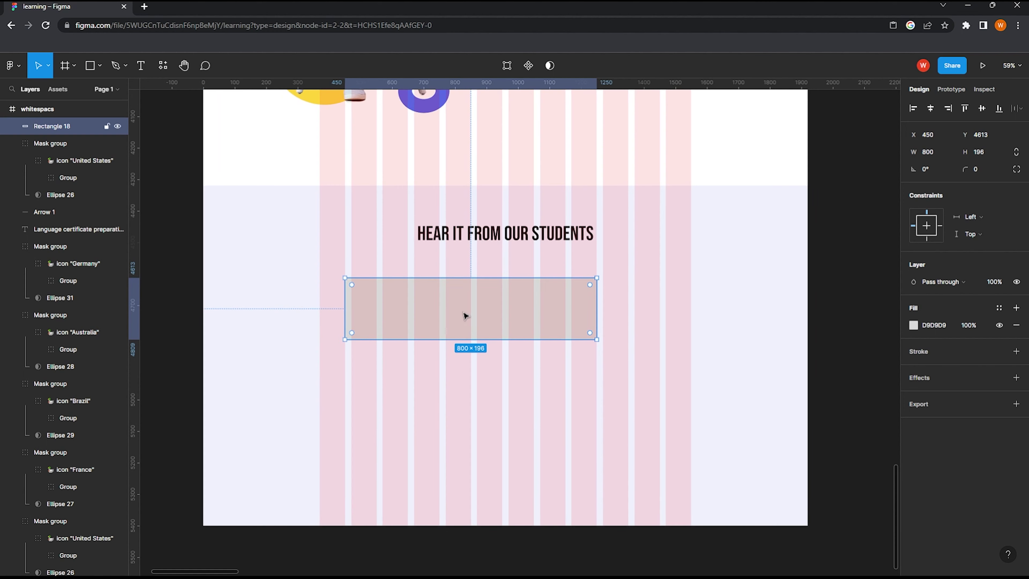
click(913, 325)
click(773, 308)
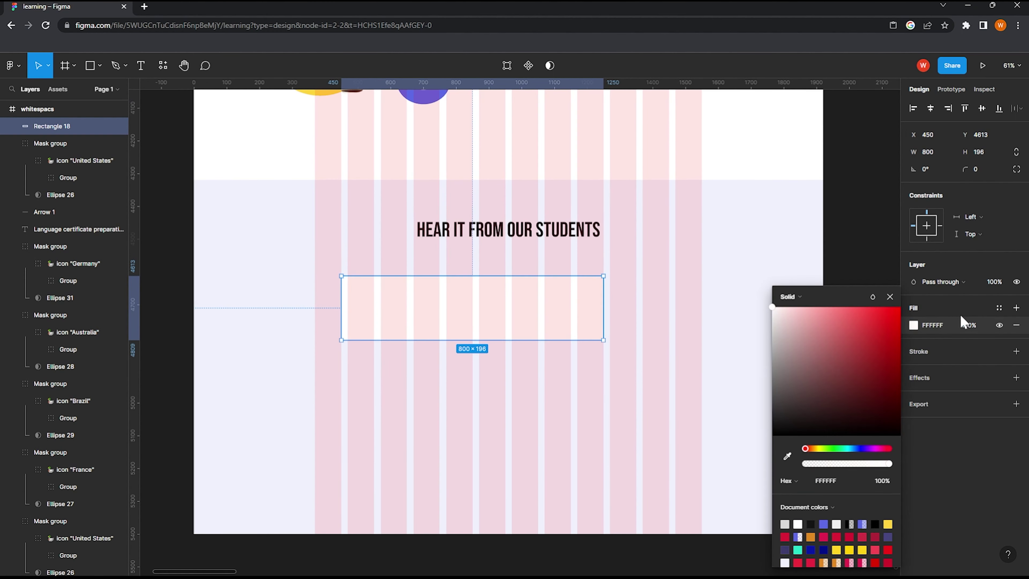
click(1016, 377)
click(913, 395)
drag(783, 421, 85, 418)
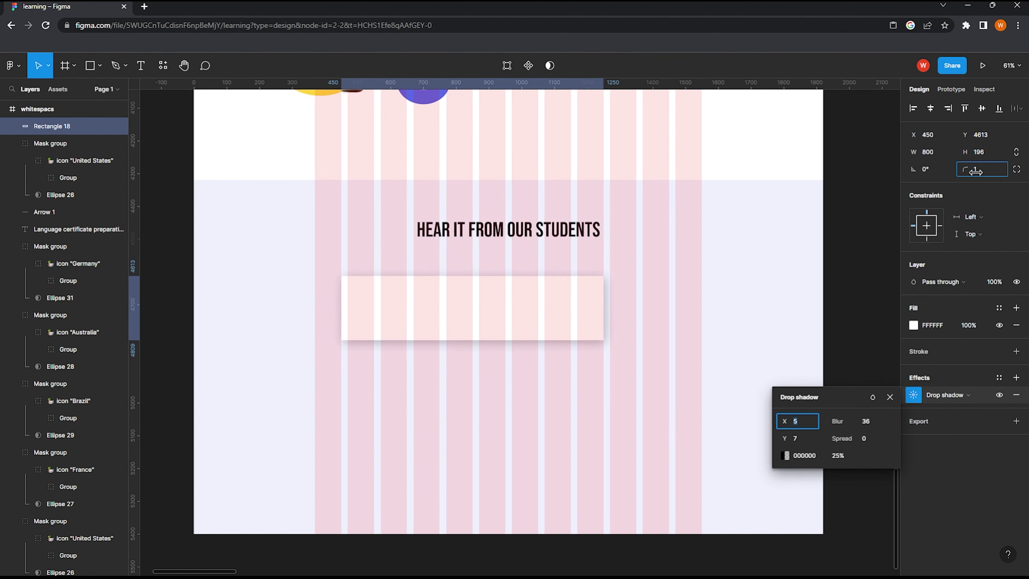
key(Escape)
key(Escape)
scroll(432, 306, down, 2)
scroll(569, 264, up, 4)
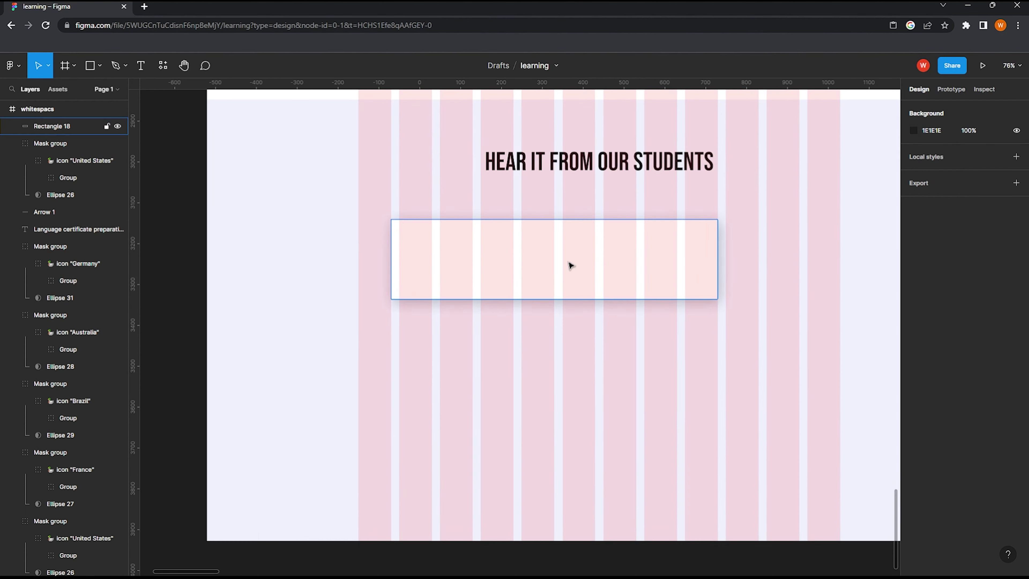
scroll(575, 260, up, 2)
Step: Round the white card's corners to a radius of 5
click(684, 244)
drag(968, 169, 988, 169)
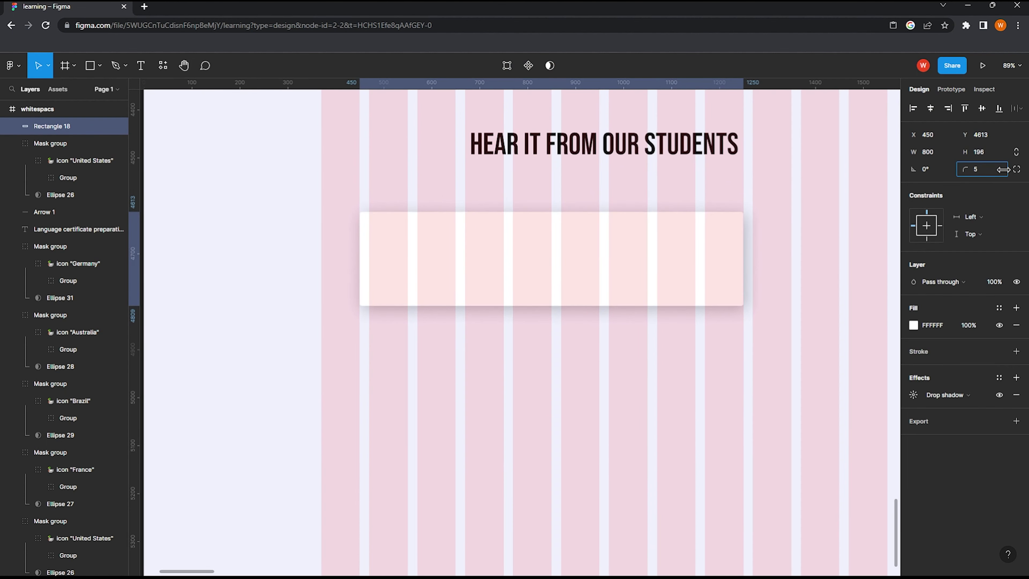
key(Escape)
scroll(443, 287, up, 1)
scroll(442, 272, up, 2)
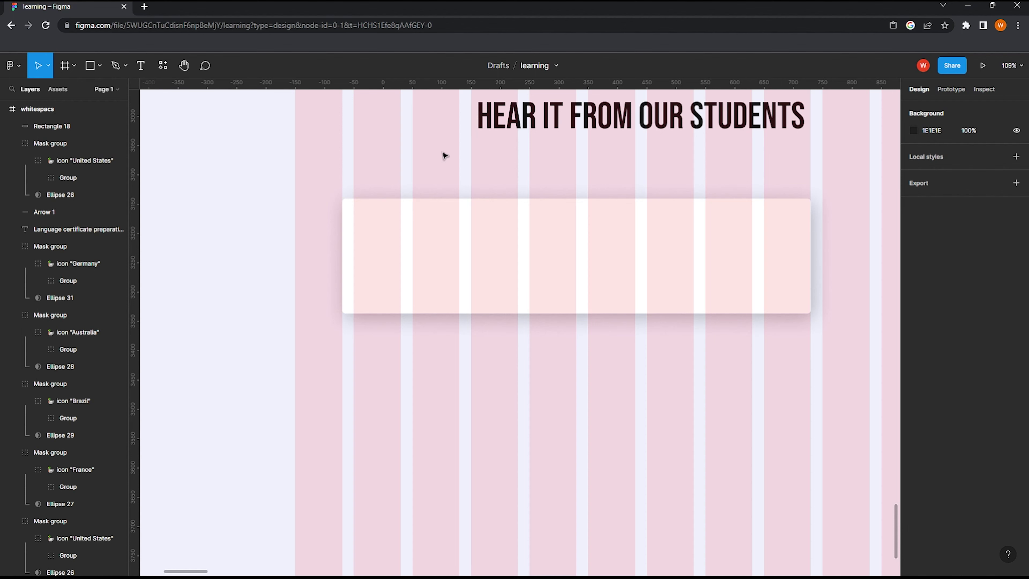
Step: Add an 85×85 avatar circle and a Bebas Neue 24 reviewer-name text to the card
mouse_move(363, 243)
mouse_down()
mouse_move(407, 286)
mouse_move(392, 258)
mouse_up()
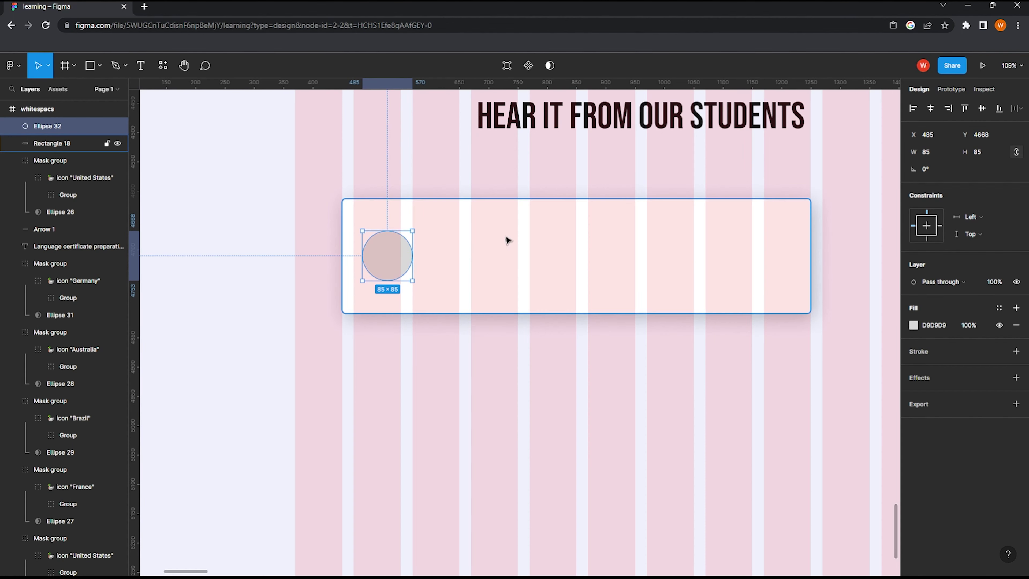
key(Escape)
scroll(462, 245, up, 1)
click(443, 217)
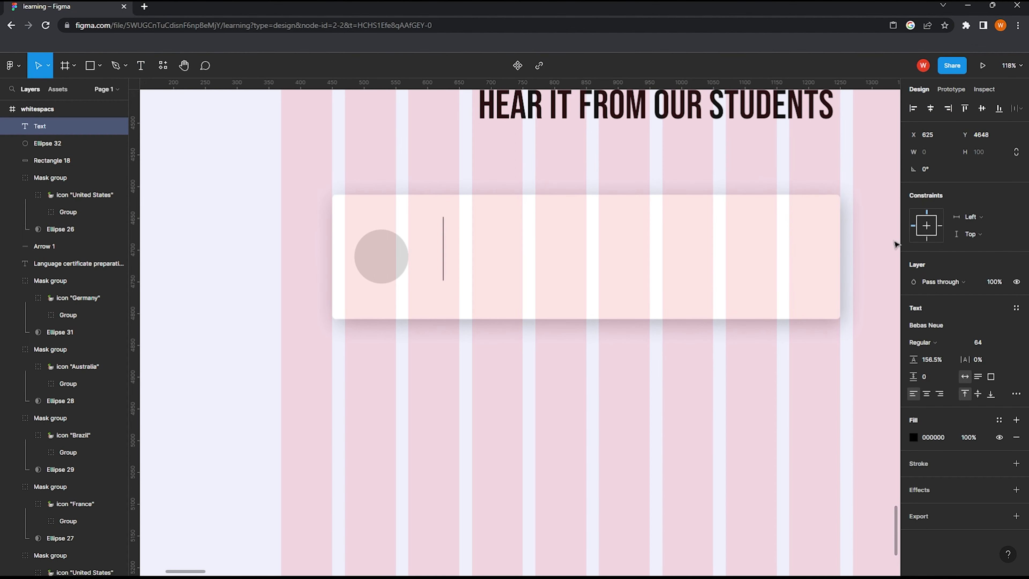
click(1005, 342)
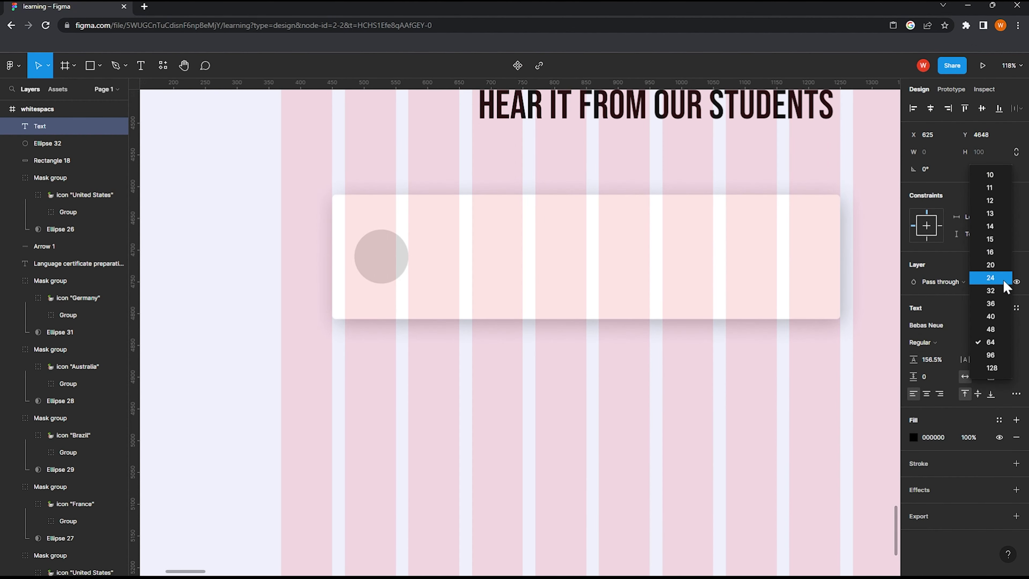
click(1006, 280)
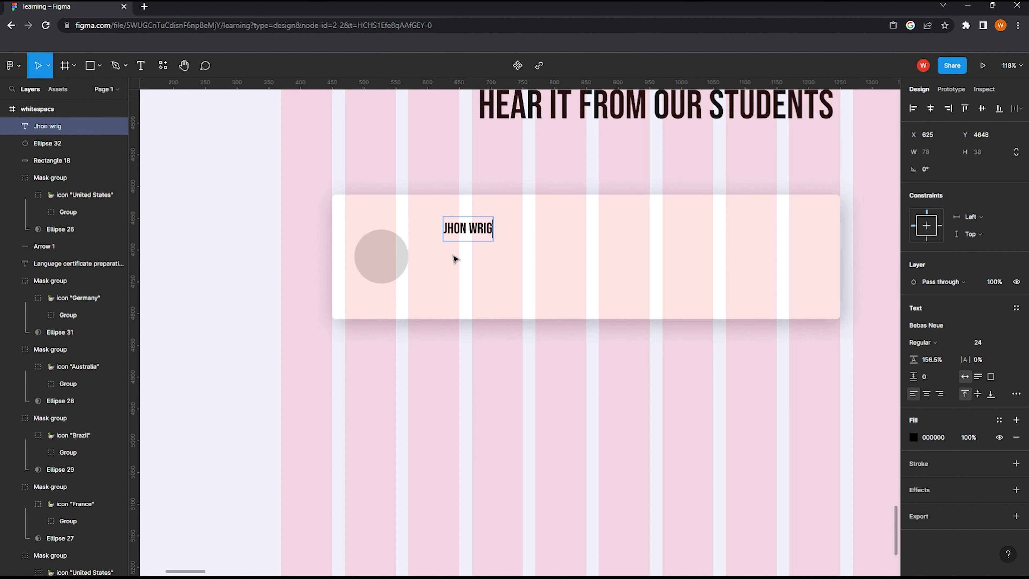
mouse_move(484, 233)
mouse_down()
mouse_move(485, 222)
mouse_move(479, 244)
mouse_up()
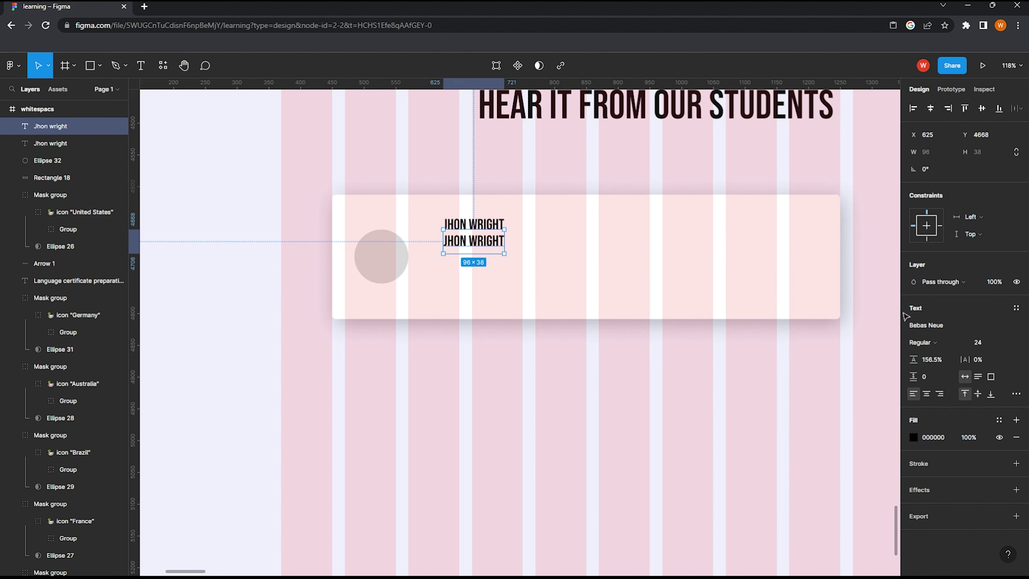
Step: Change the copied name text to Poppins at size 14
click(923, 342)
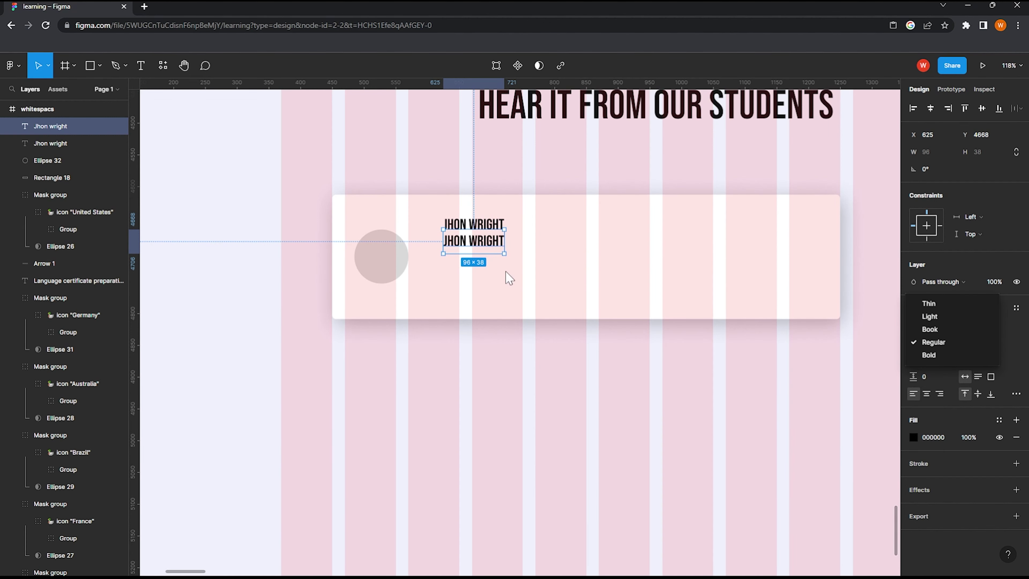
key(Escape)
click(932, 327)
text(Poppins)
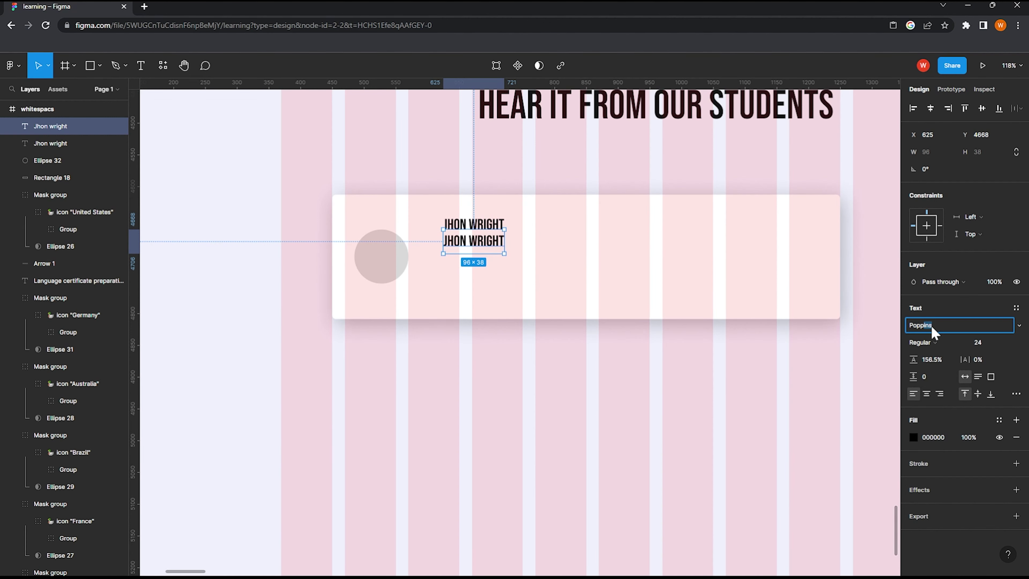
key(Return)
click(1004, 343)
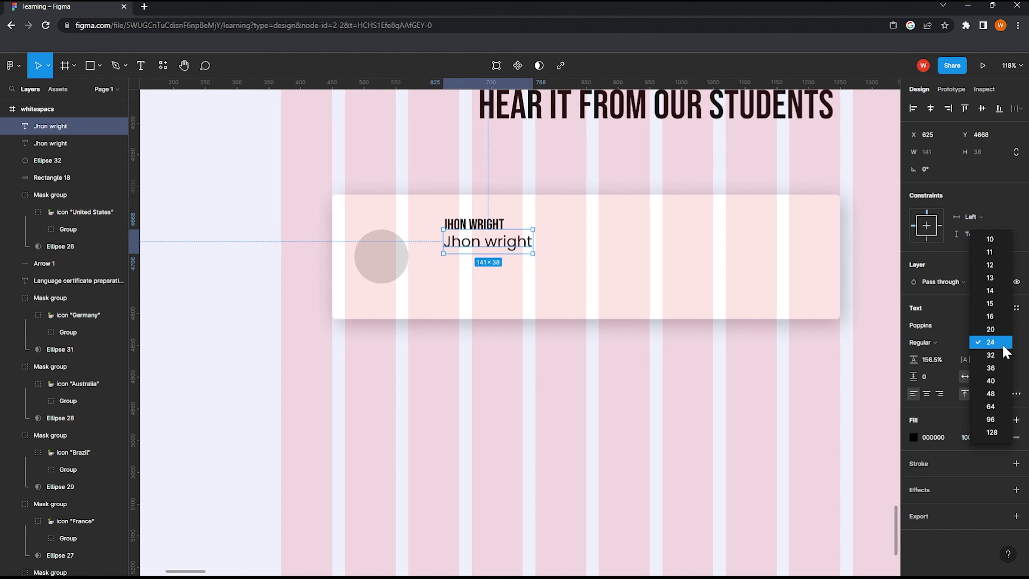
click(1001, 292)
scroll(483, 239, up, 5)
Step: Retype the copy as 'Investopedia', make it ExtraLight and align it under the name
double_click(421, 239)
drag(420, 240, 550, 239)
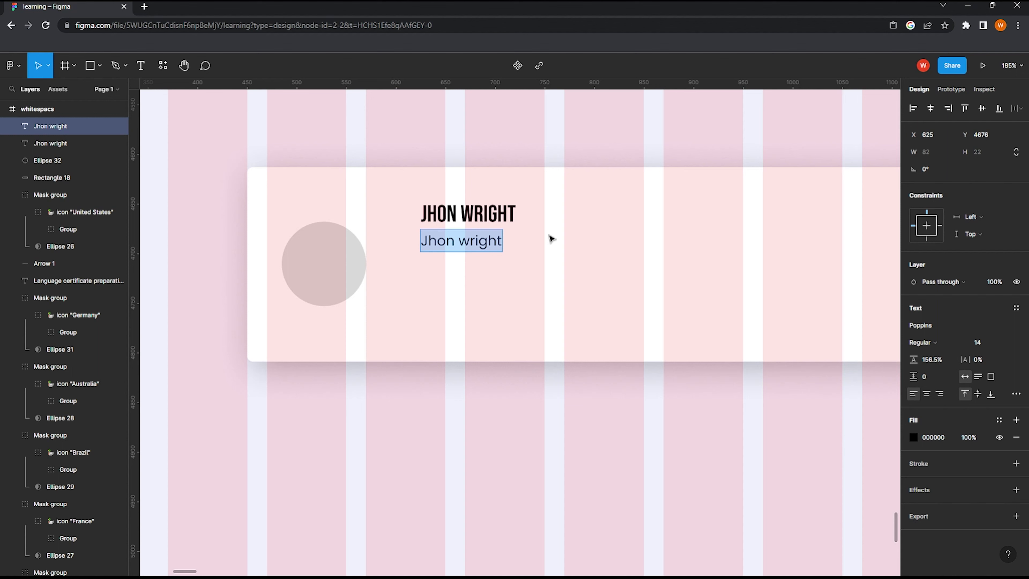
text(Investopedia)
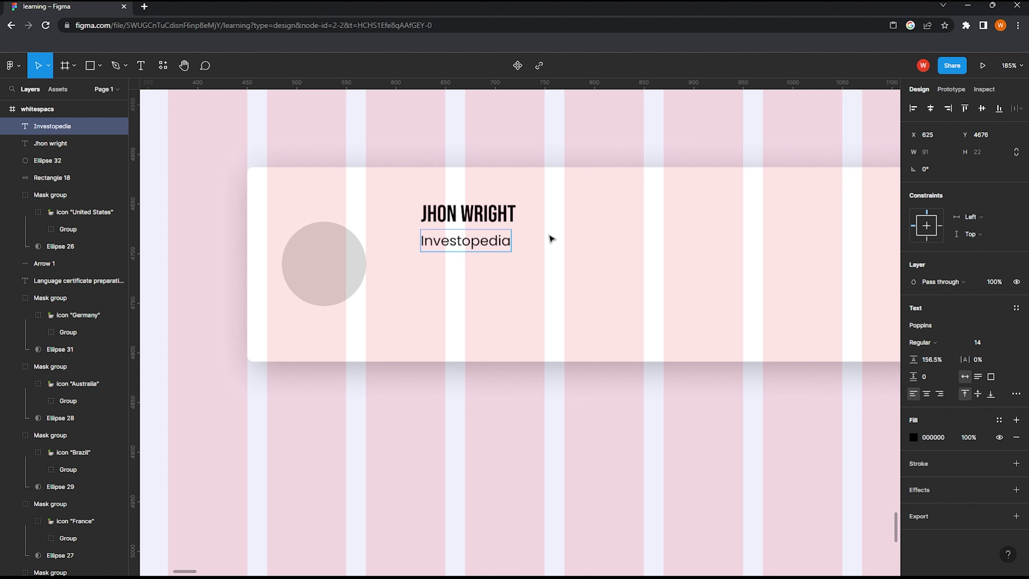
key(Escape)
drag(474, 243, 474, 248)
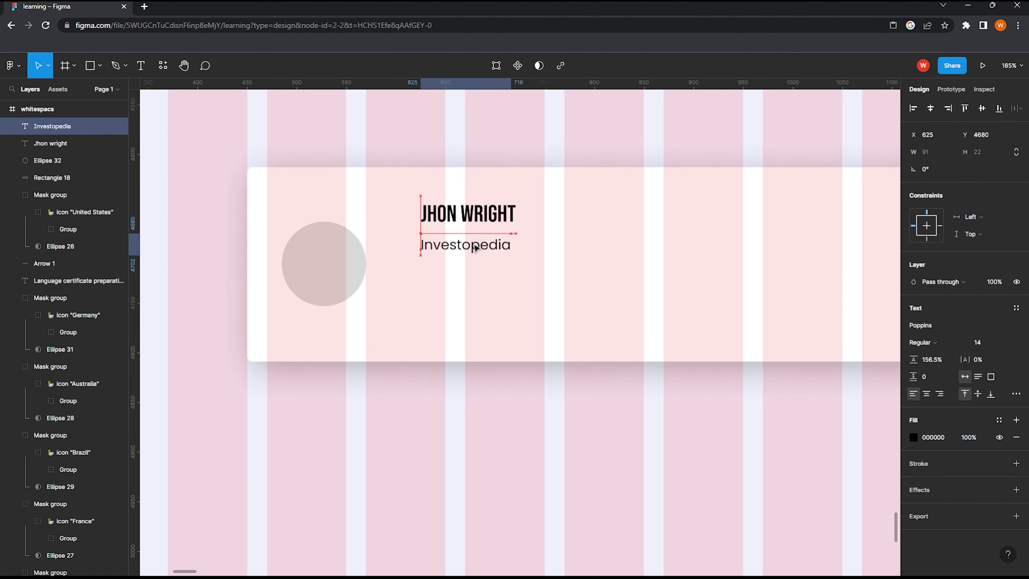
click(921, 342)
click(933, 320)
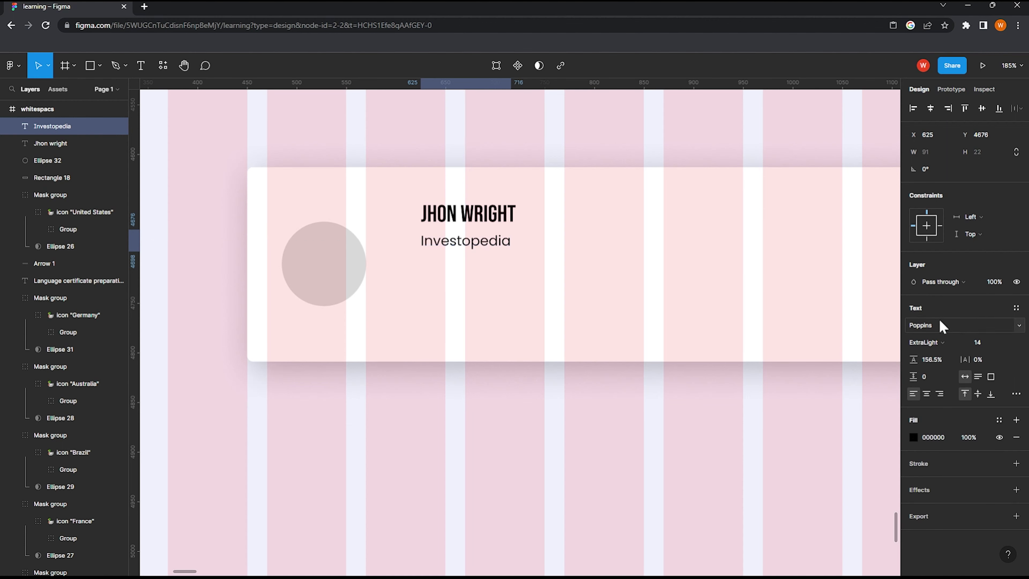
drag(471, 246, 471, 244)
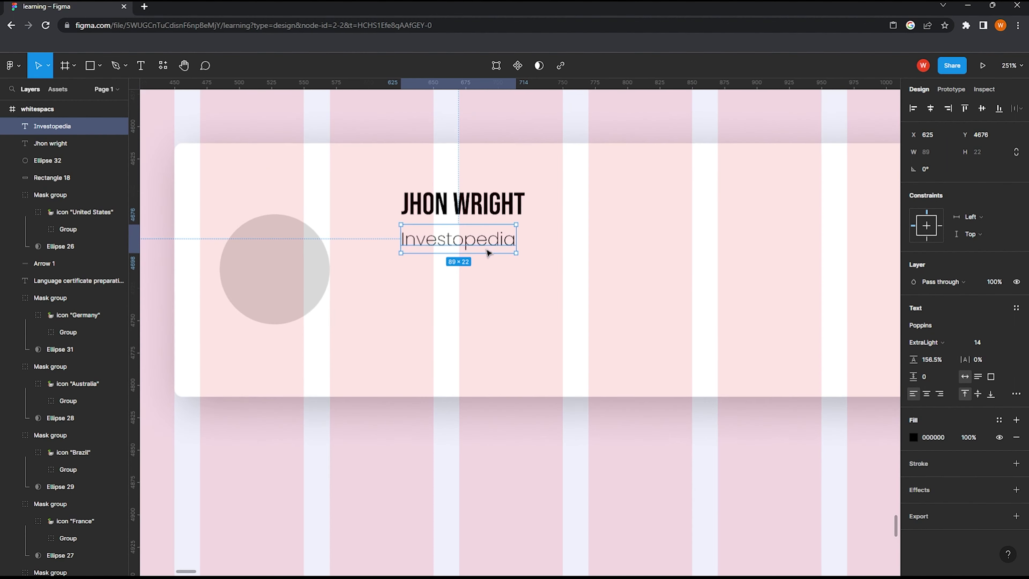
Step: Copy an exam-card Lorem Ipsum paragraph into the card as the quote, widened and aligned with the name
scroll(502, 272, down, 3)
scroll(506, 274, down, 3)
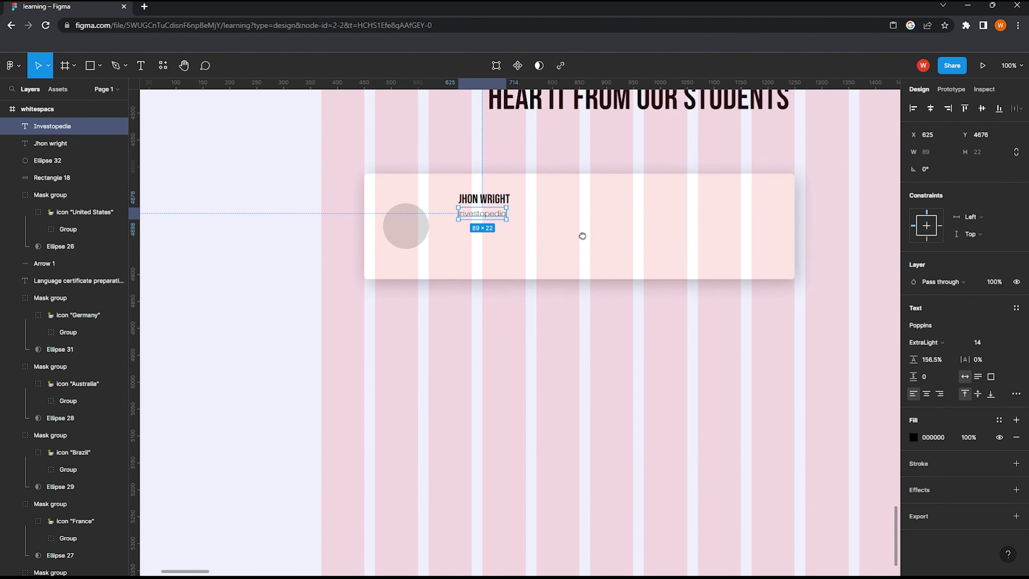
scroll(581, 232, down, 3)
scroll(524, 319, down, 2)
click(523, 163)
drag(523, 163, 440, 461)
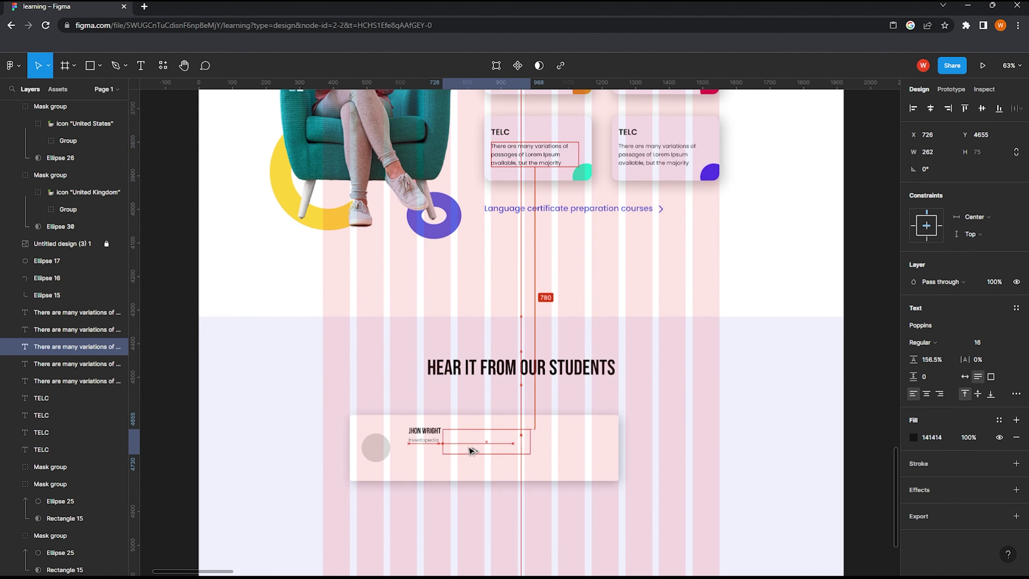
scroll(425, 498, up, 5)
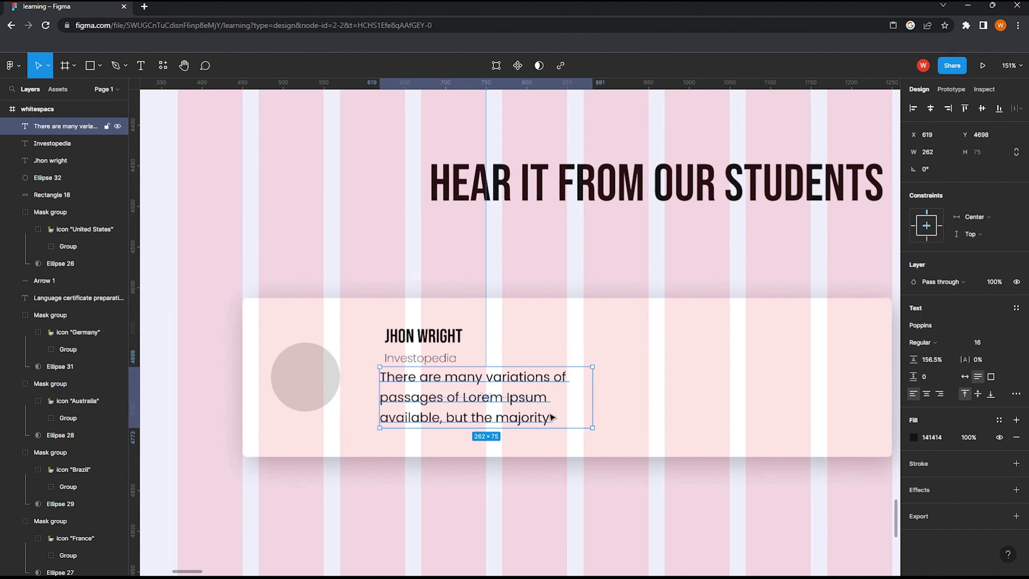
drag(594, 405, 872, 400)
drag(460, 388, 465, 397)
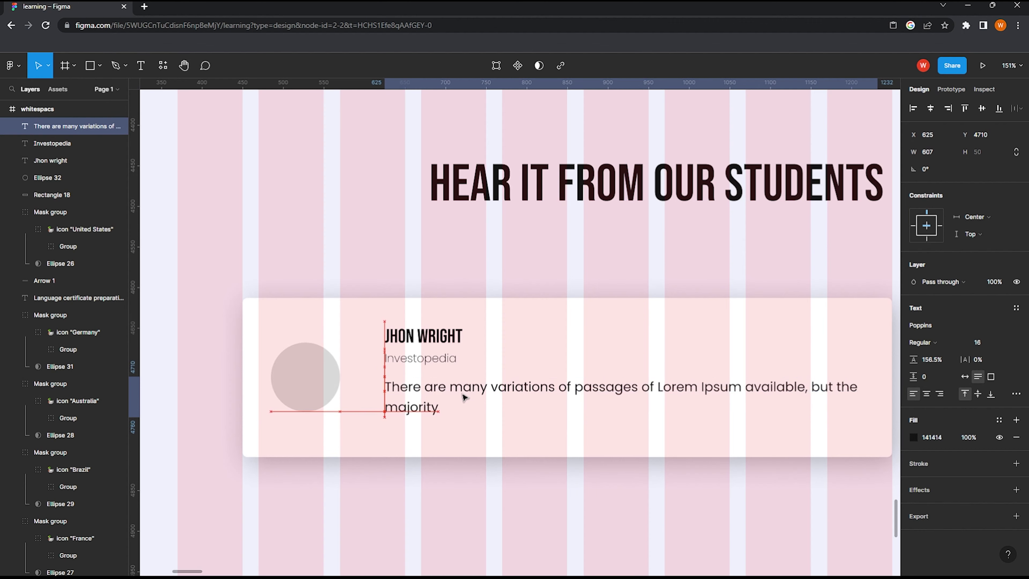
scroll(465, 397, down, 5)
scroll(542, 425, right, 1)
click(188, 198)
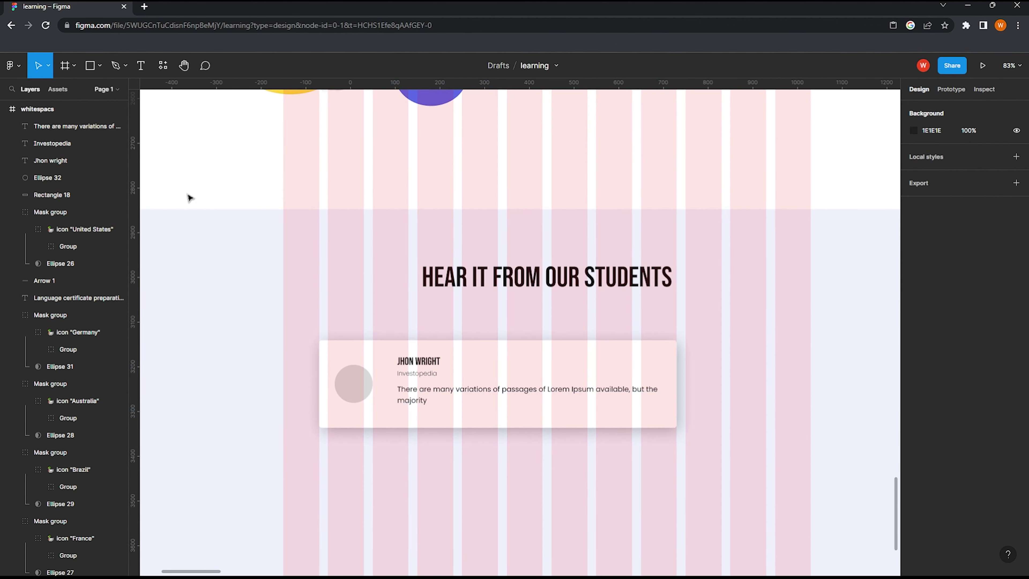
click(99, 65)
Step: Draw a small star at the card's top right and fill it orange E18921
click(62, 156)
mouse_move(597, 343)
mouse_down()
mouse_move(608, 354)
mouse_move(571, 367)
mouse_up()
scroll(603, 349, up, 5)
scroll(577, 362, down, 2)
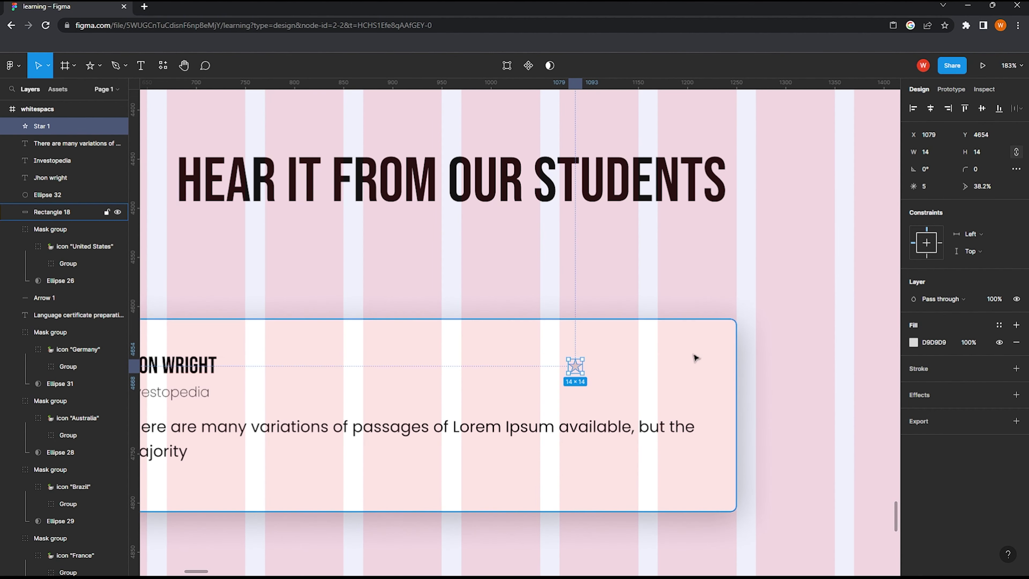
click(913, 342)
click(811, 537)
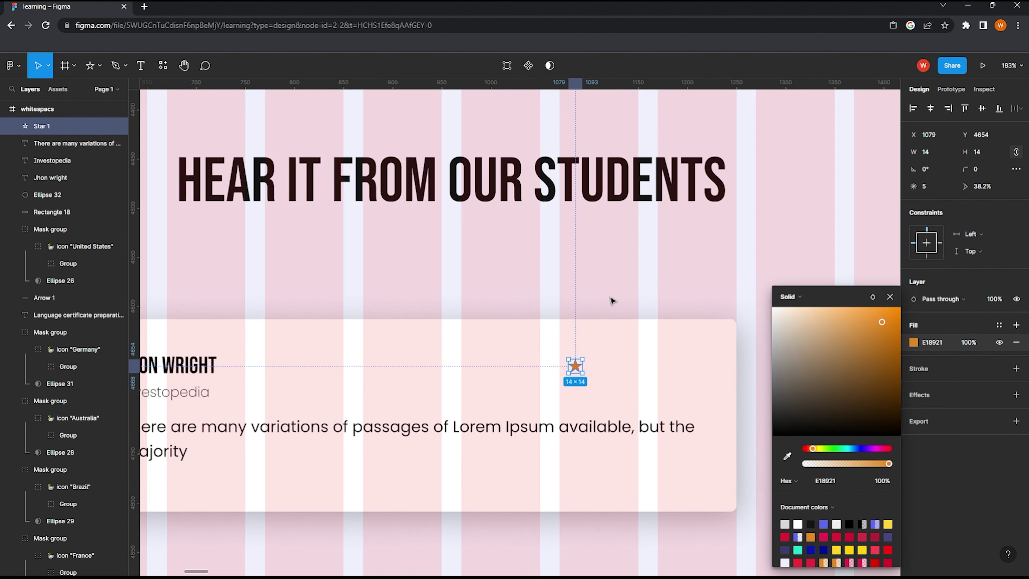
Step: Duplicate the star rightward into a row of five rating stars
ctrl+scroll(601, 384, up, 1)
alt+drag(574, 366, 589, 367)
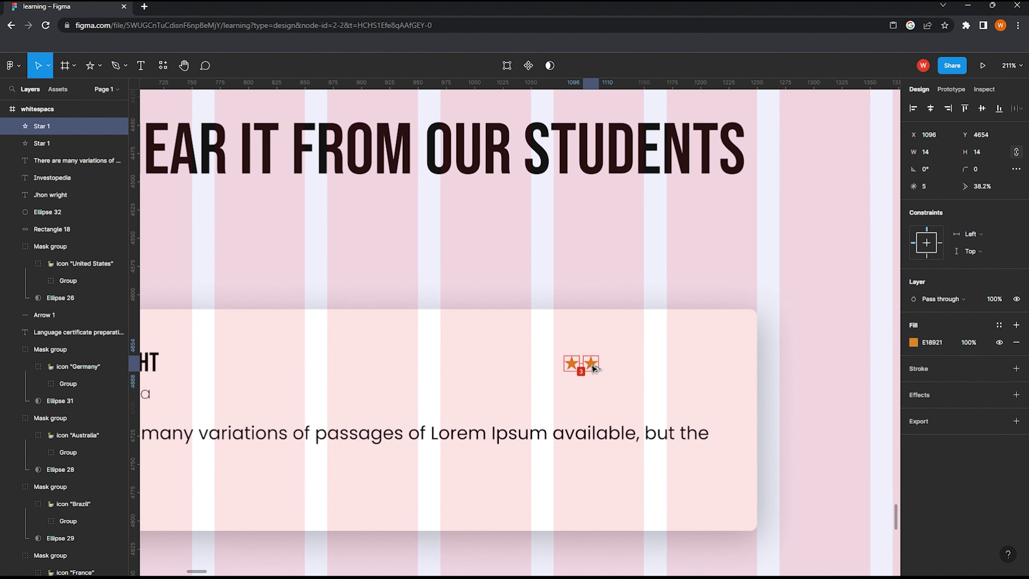
key(ctrl+d)
key(ctrl+d)
key(ctrl+d)
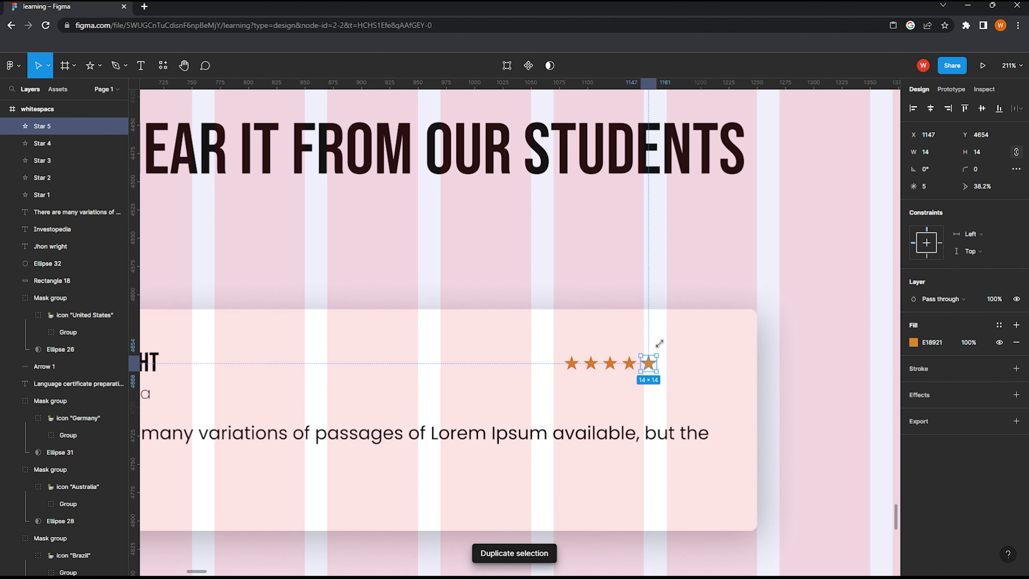
key(Escape)
ctrl+scroll(659, 343, down, 3)
ctrl+scroll(593, 358, down, 3)
ctrl+scroll(587, 348, down, 4)
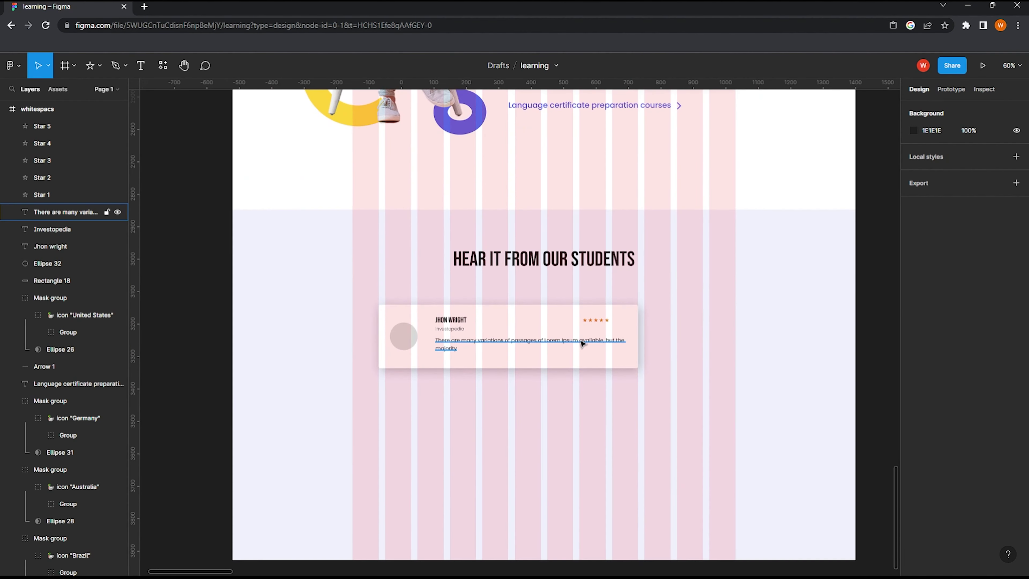
ctrl+scroll(534, 369, up, 1)
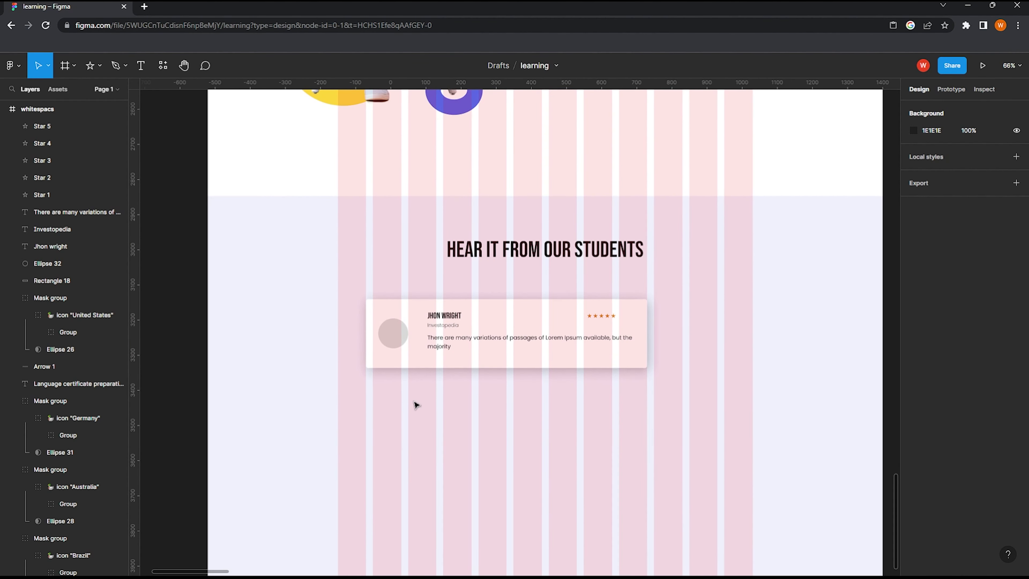
click(386, 340)
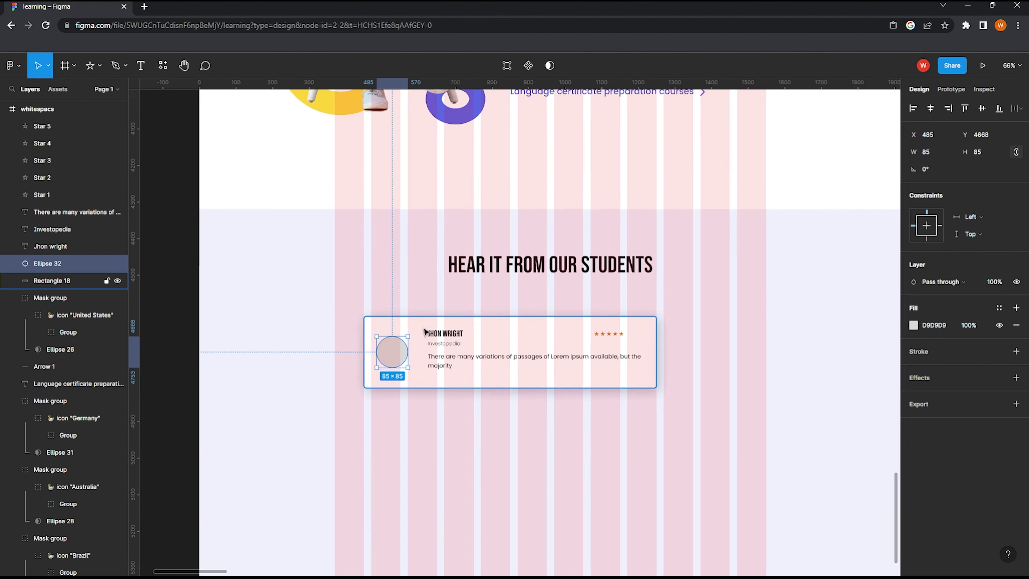
Step: Copy the boy photo onto the testimonial card and shrink it to avatar size
ctrl+scroll(459, 322, down, 5)
scroll(613, 241, up, 5)
scroll(641, 281, right, 2)
scroll(660, 280, down, 5)
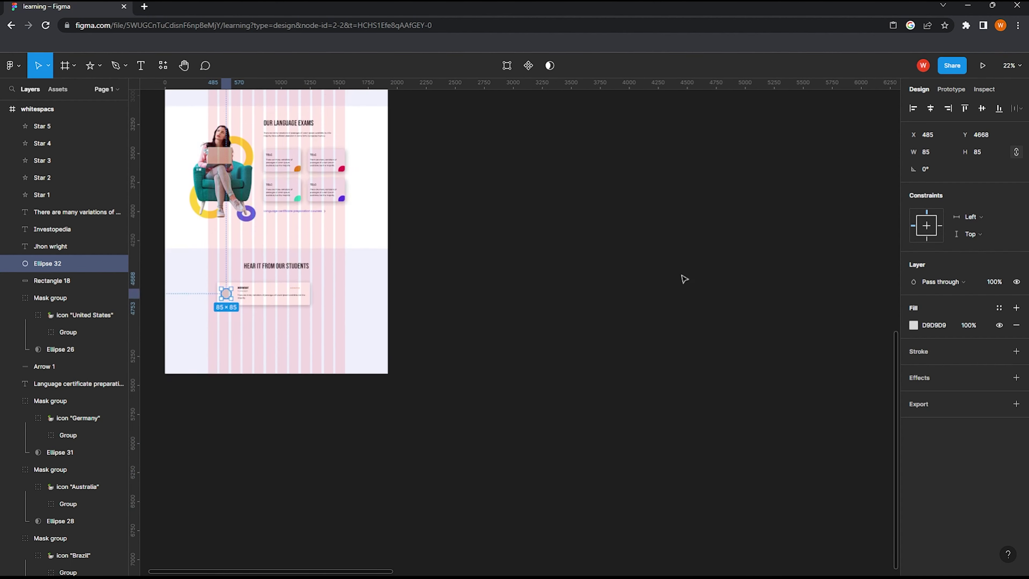
scroll(701, 252, right, 5)
scroll(719, 226, right, 3)
ctrl+scroll(674, 333, down, 3)
scroll(675, 333, down, 3)
scroll(674, 333, left, 2)
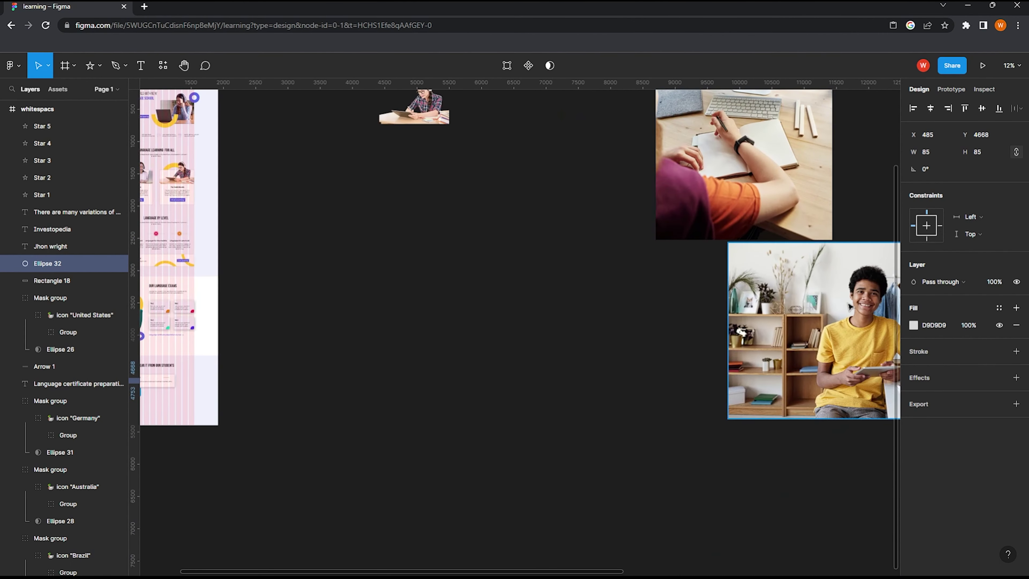
drag(790, 325, 269, 423)
ctrl+scroll(284, 406, down, 3)
ctrl+scroll(572, 290, up, 2)
ctrl+scroll(559, 291, up, 2)
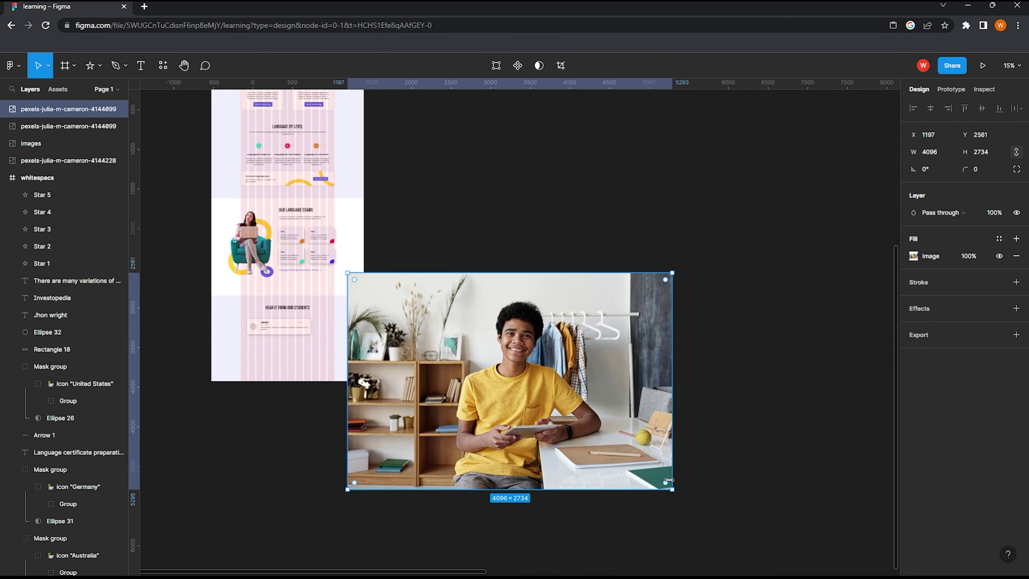
drag(668, 492, 380, 286)
scroll(364, 308, left, 3)
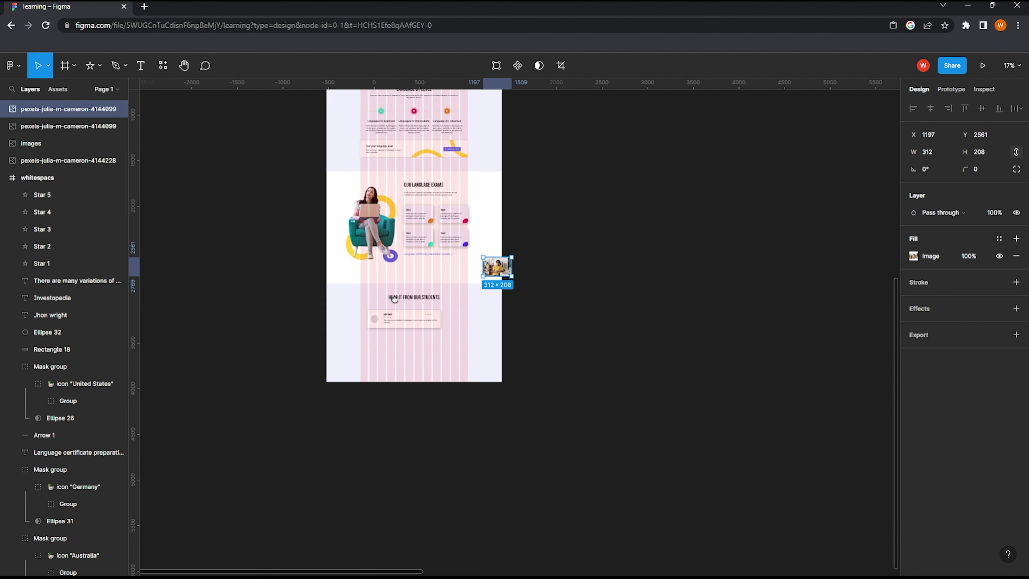
ctrl+scroll(506, 340, up, 5)
drag(613, 238, 241, 401)
ctrl+scroll(242, 404, up, 3)
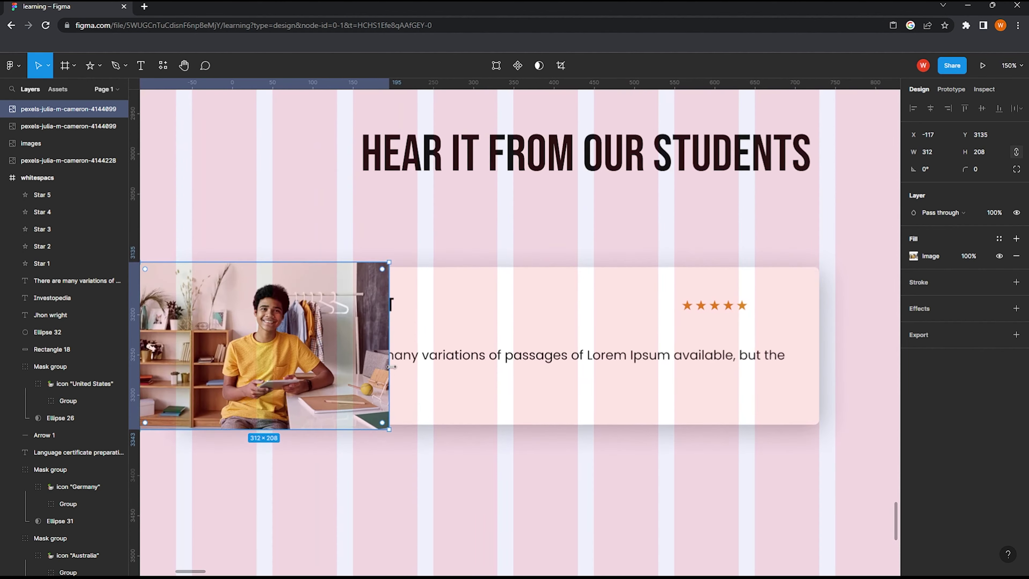
mouse_move(386, 430)
mouse_down()
mouse_move(214, 368)
mouse_move(274, 335)
mouse_move(254, 388)
mouse_move(277, 375)
mouse_up()
ctrl+scroll(182, 351, up, 5)
Step: Mask the photo into the avatar circle and enlarge the circular crop
shift+click(47, 332)
click(528, 65)
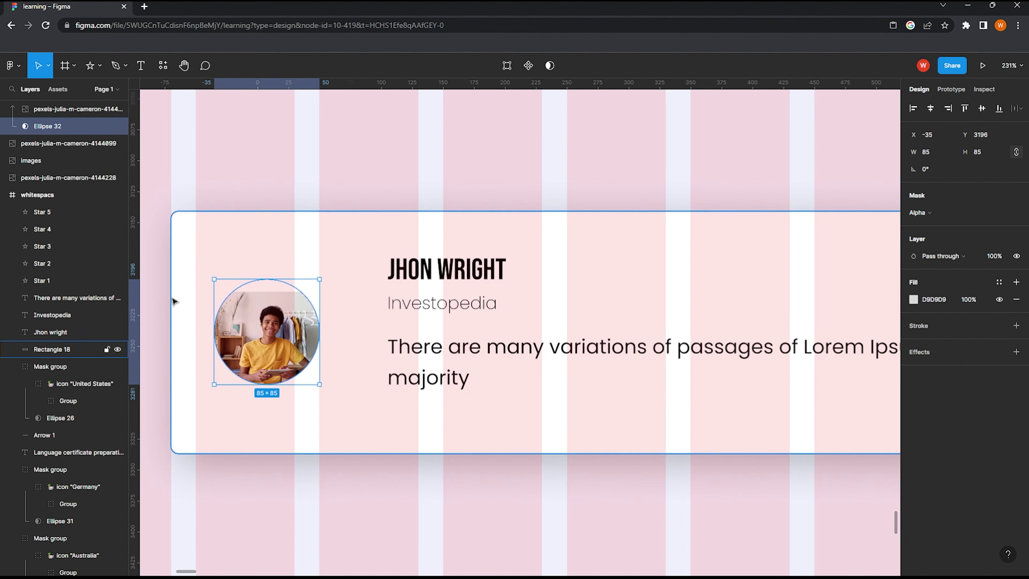
scroll(274, 318, up, 3)
drag(267, 259, 269, 217)
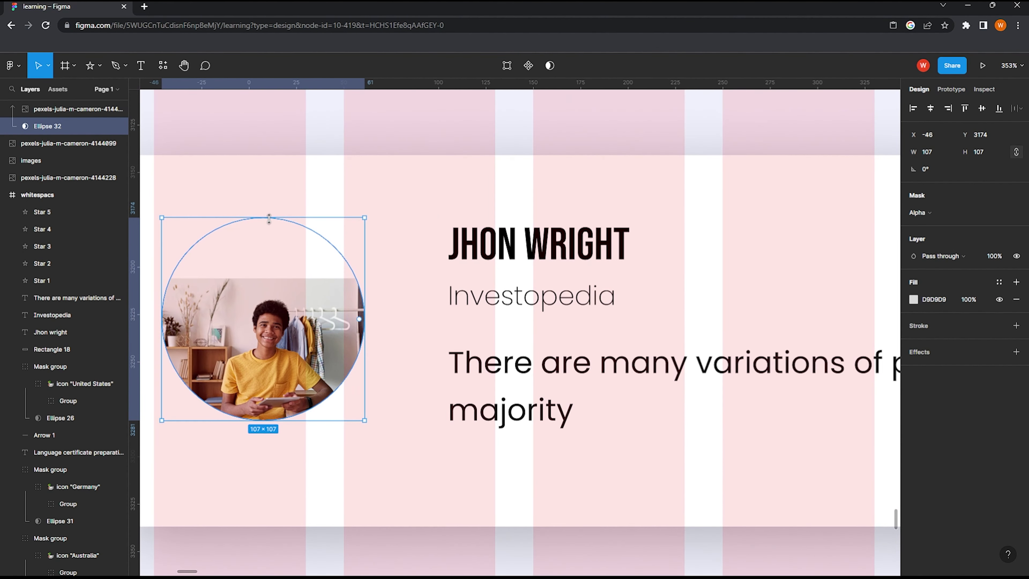
Step: Resize the photo inside the circle to 315×209 so more of the face shows
click(282, 335)
scroll(283, 332, down, 3)
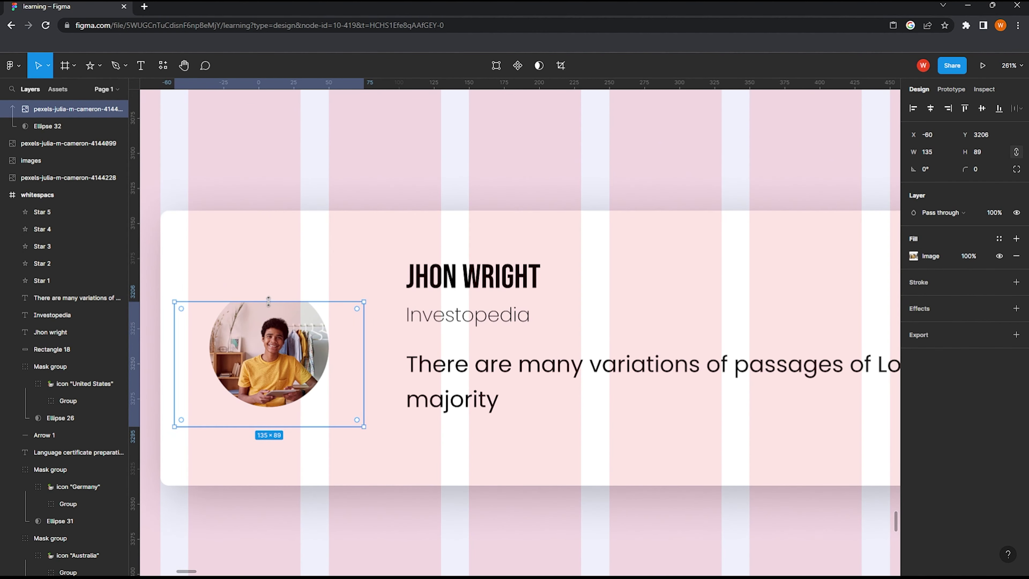
drag(268, 301, 268, 215)
scroll(264, 425, up, 5)
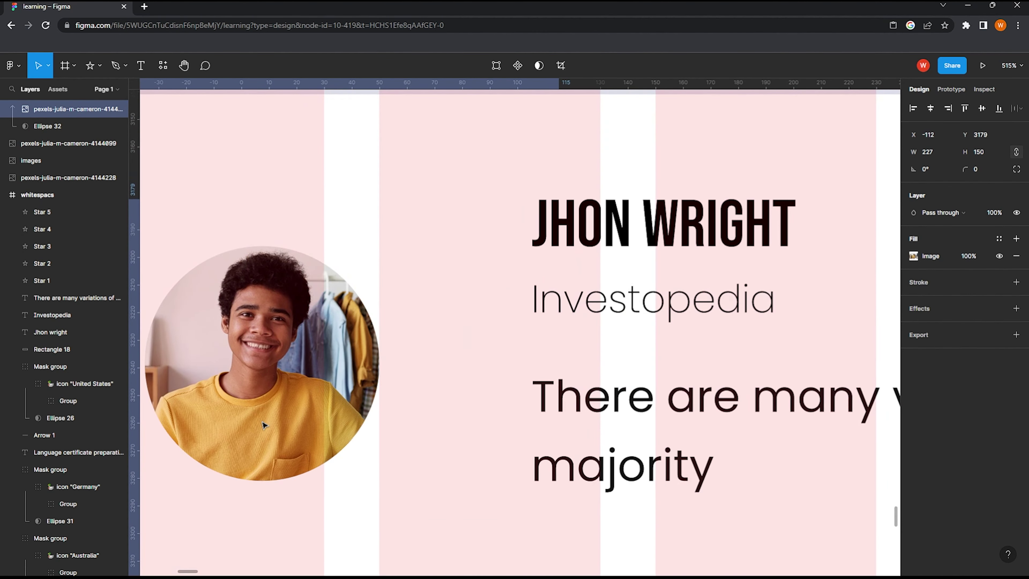
scroll(264, 424, down, 5)
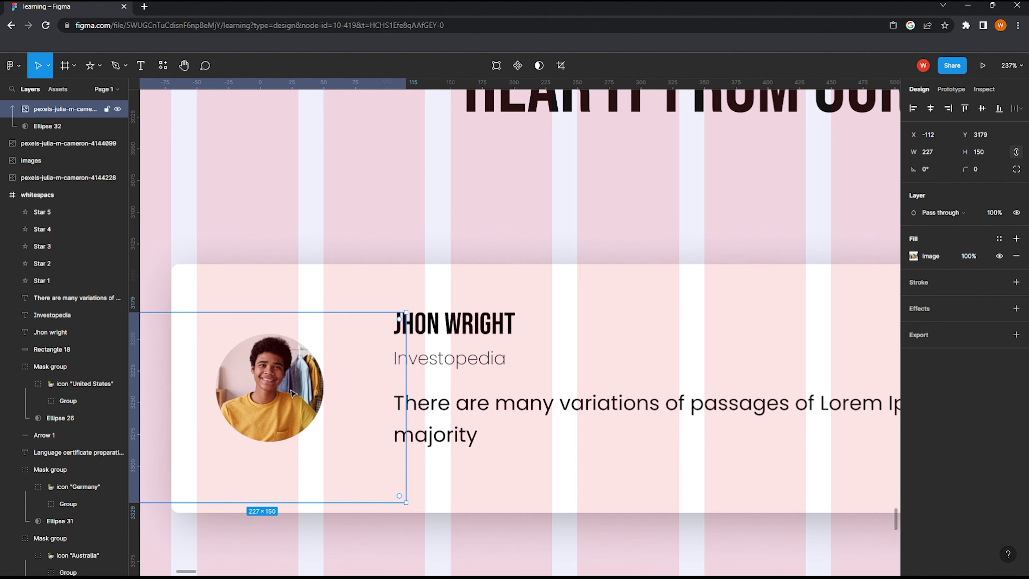
scroll(295, 409, up, 3)
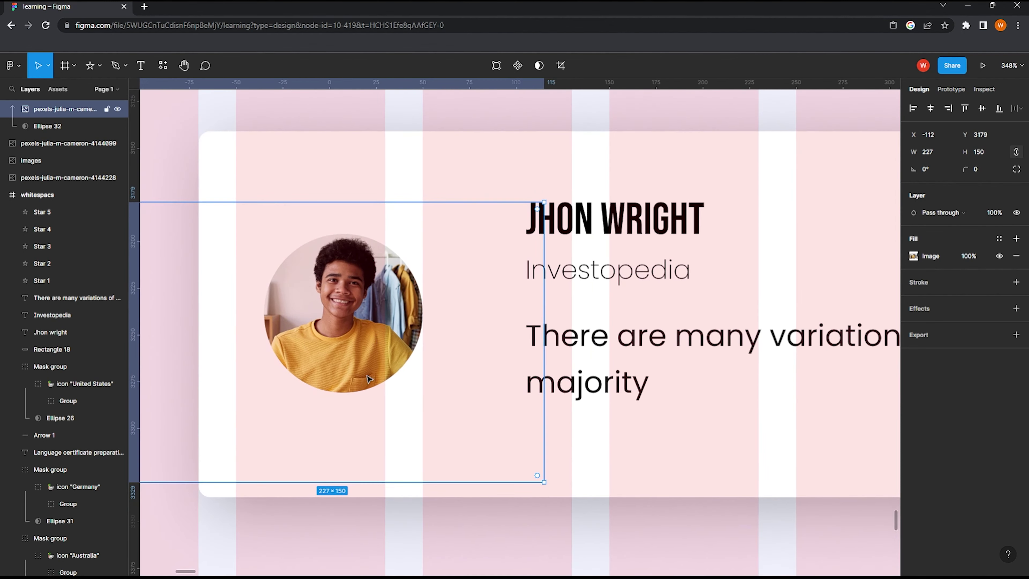
drag(306, 484, 320, 563)
scroll(320, 563, down, 3)
scroll(335, 342, up, 3)
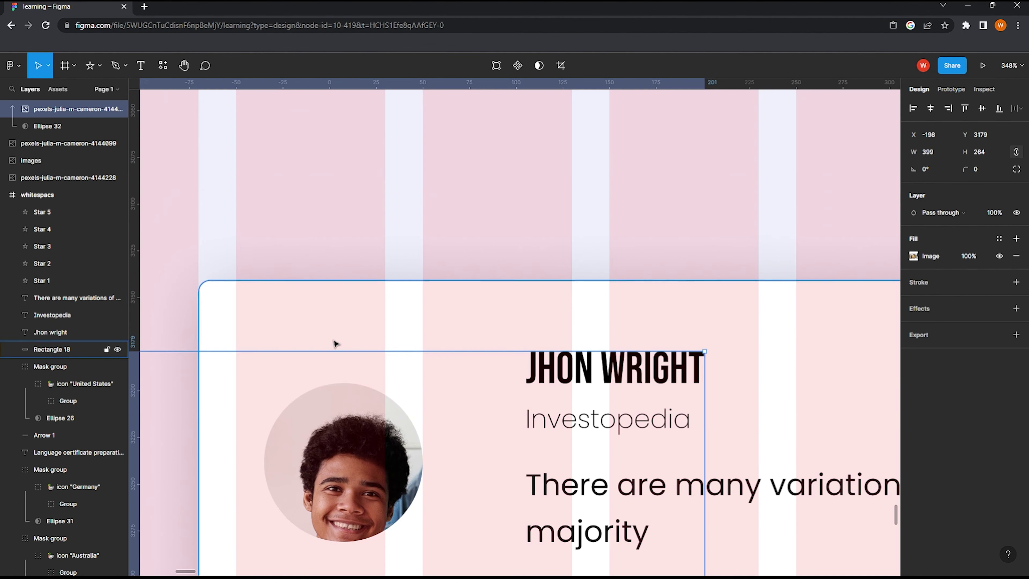
scroll(362, 448, down, 2)
scroll(362, 447, down, 2)
scroll(361, 466, down, 2)
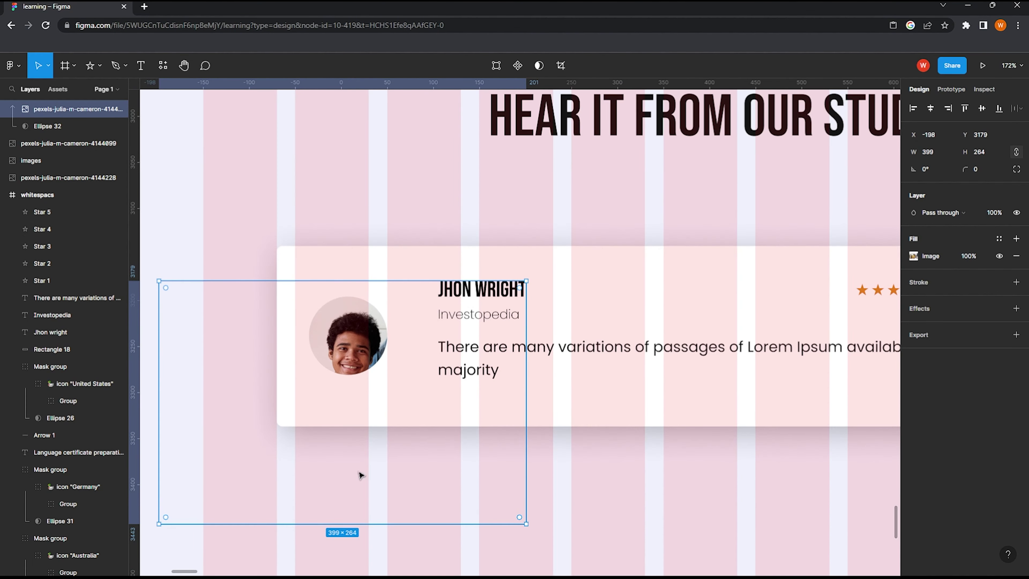
drag(322, 523, 349, 472)
scroll(358, 347, up, 2)
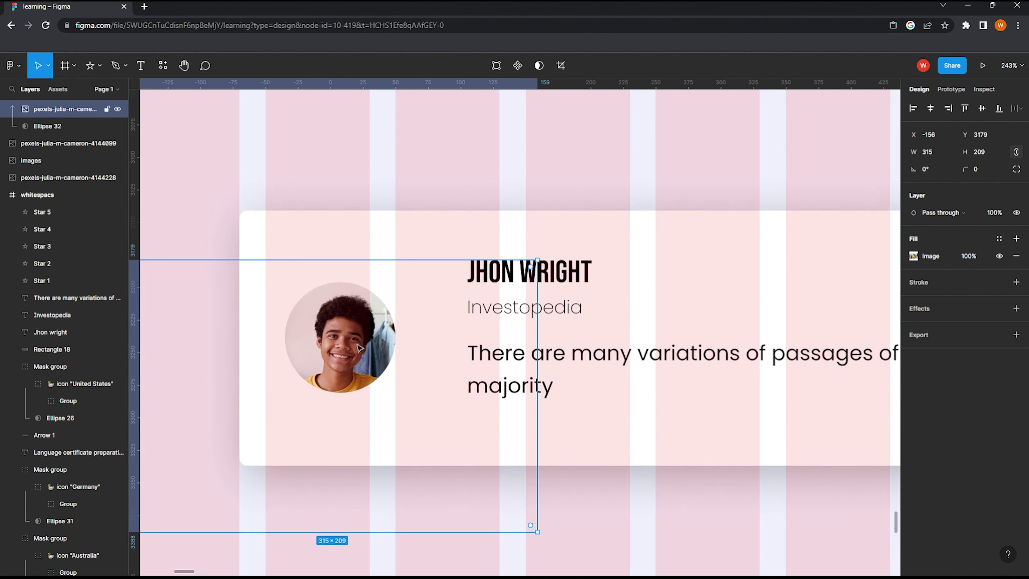
scroll(362, 352, down, 3)
scroll(361, 352, down, 1)
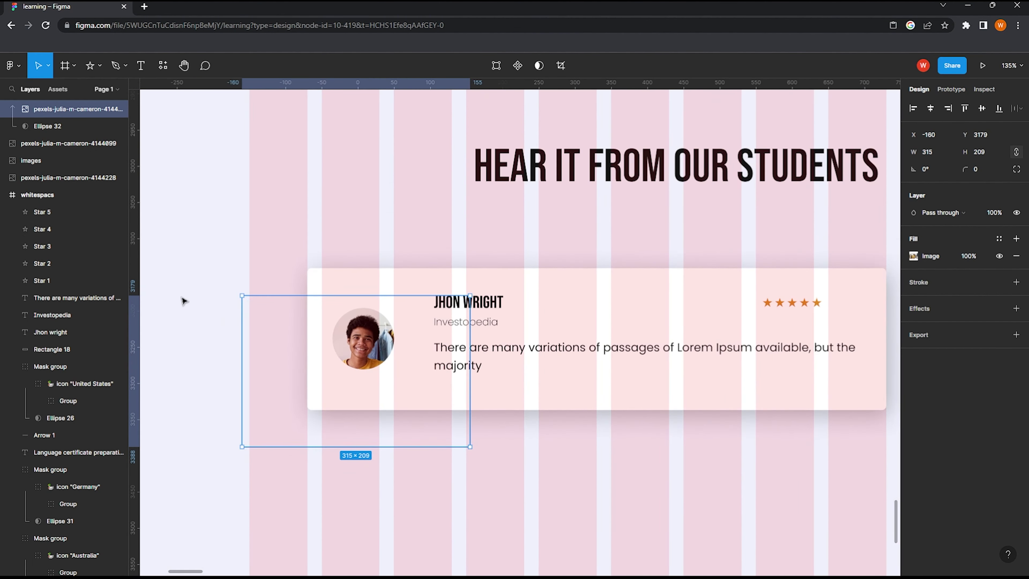
click(183, 299)
scroll(412, 333, down, 1)
scroll(413, 334, down, 3)
scroll(412, 334, down, 2)
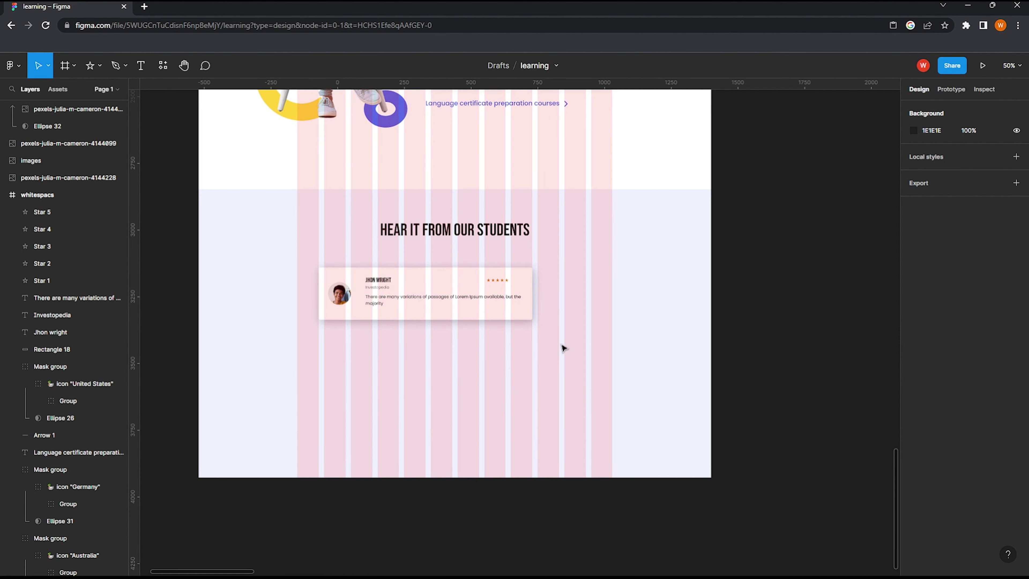
Step: Group the testimonial card's layers and place a copy below the original
drag(571, 351, 297, 266)
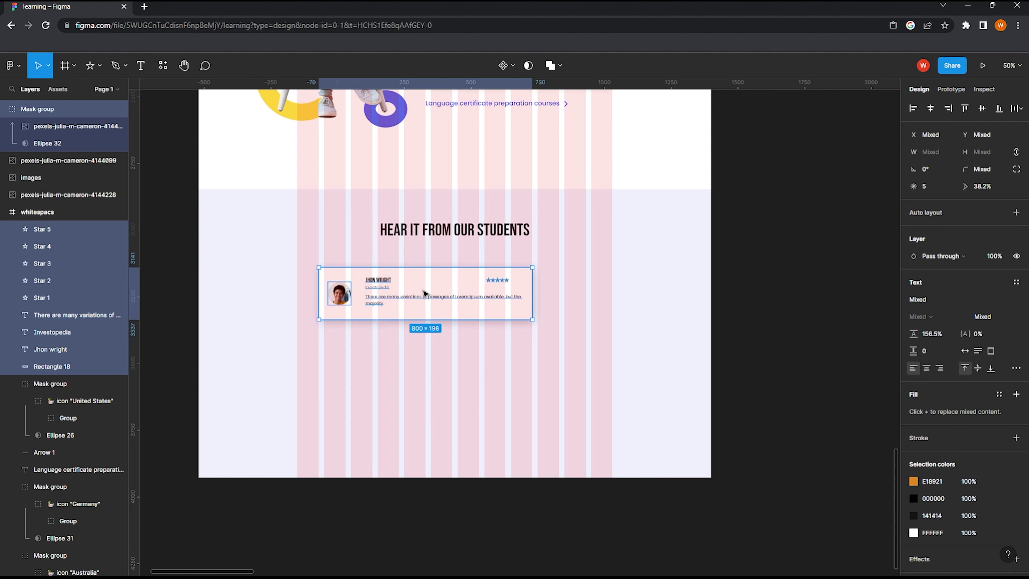
key(ctrl+g)
drag(424, 294, 439, 366)
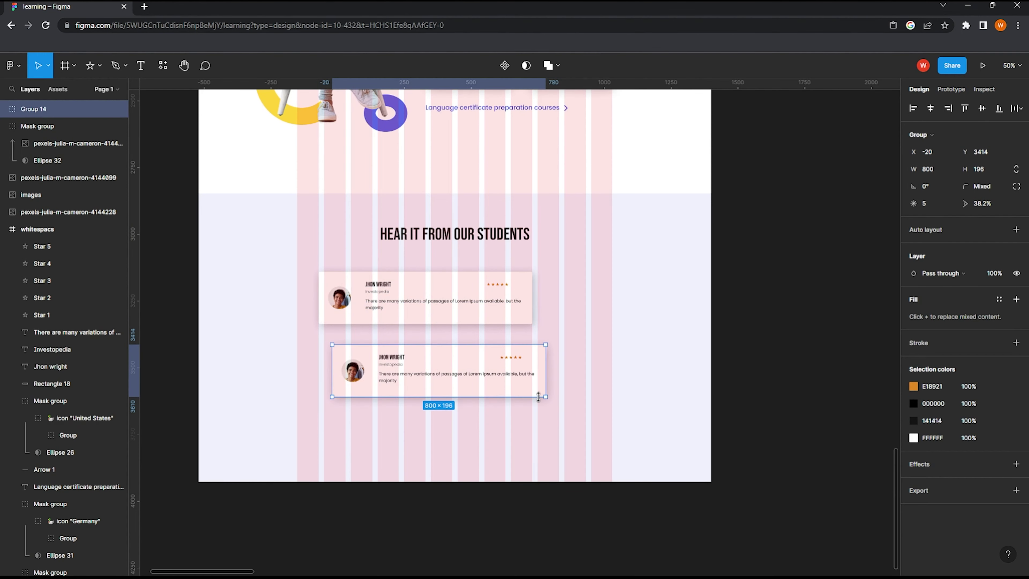
drag(538, 396, 505, 391)
key(ctrl+z)
Step: Scale the copy to 0.57x (460×112.7) and tuck it behind the original card, offset right
key(k)
mouse_move(543, 396)
mouse_down()
mouse_move(454, 362)
mouse_move(566, 297)
mouse_up()
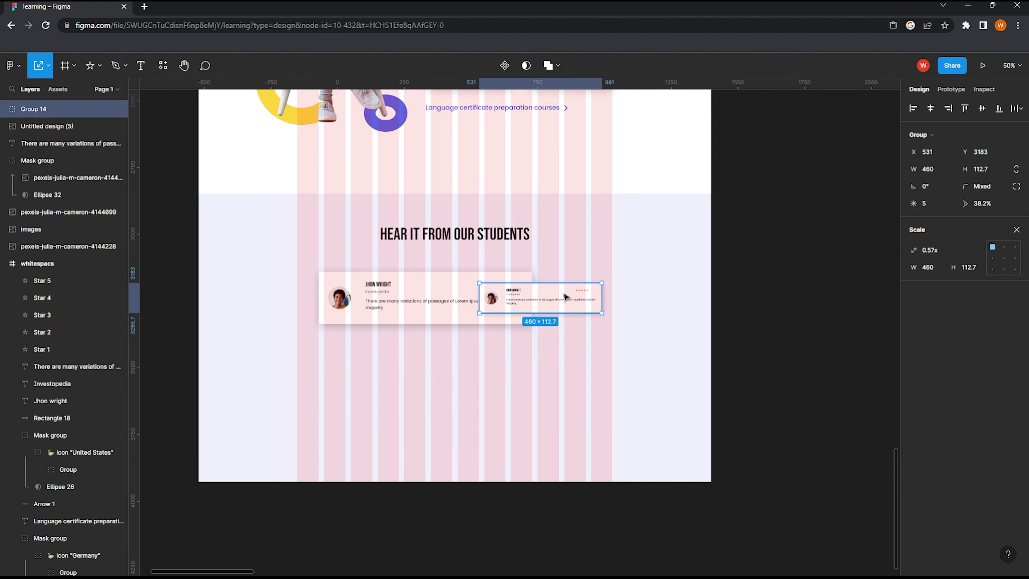
key(bracketleft)
key(bracketright)
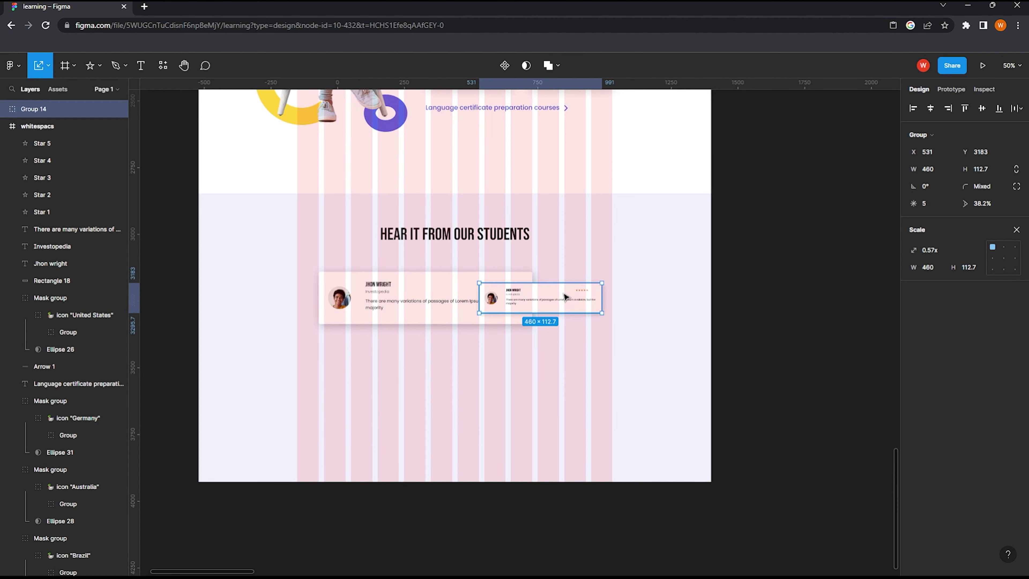
scroll(587, 308, up, 5)
click(569, 363)
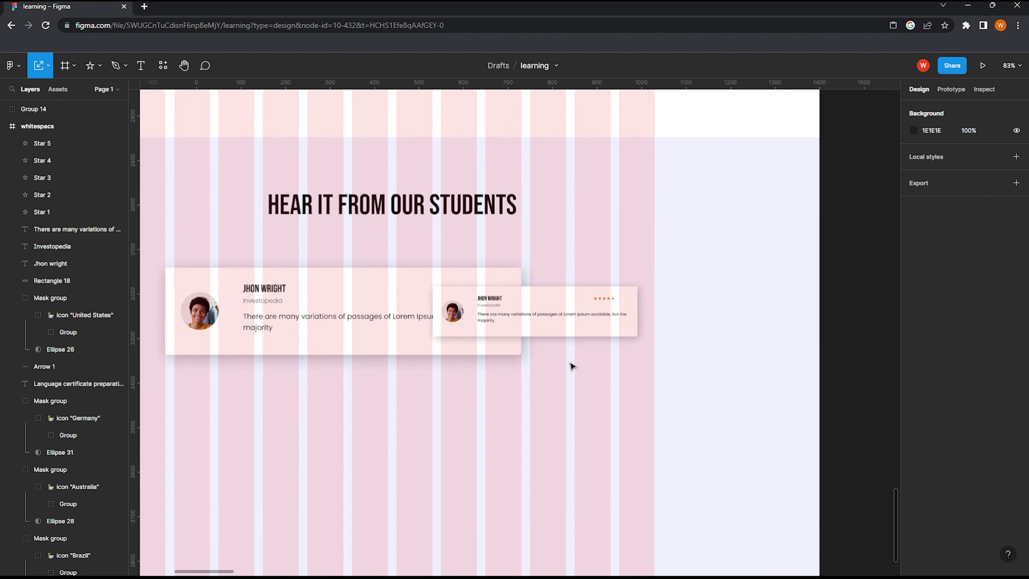
drag(565, 301, 590, 302)
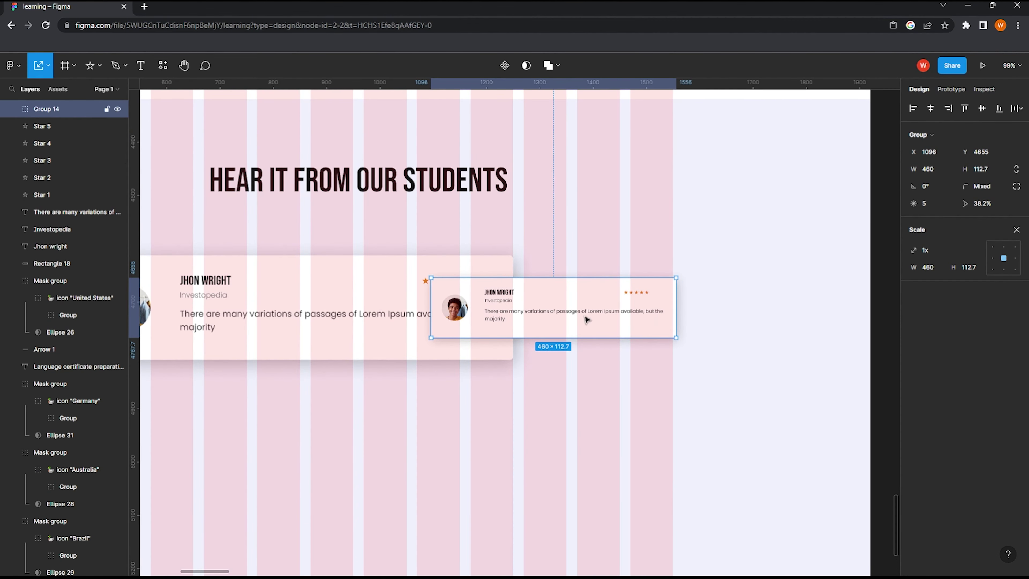
key(bracketleft)
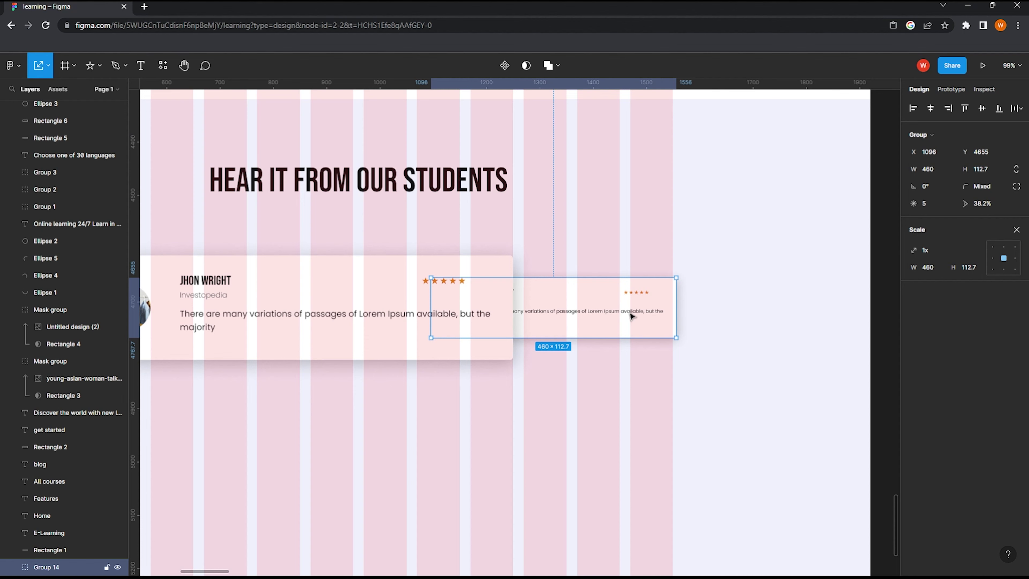
drag(631, 316, 605, 316)
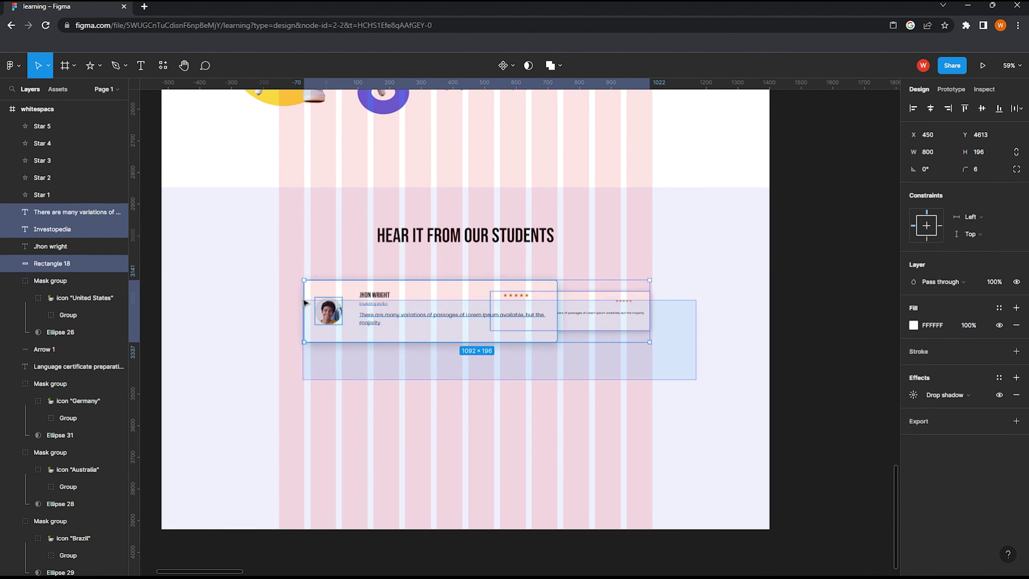
Step: Paste a copy of the paragraph's closing words after 'majority' so the quote repeats
drag(697, 382, 451, 309)
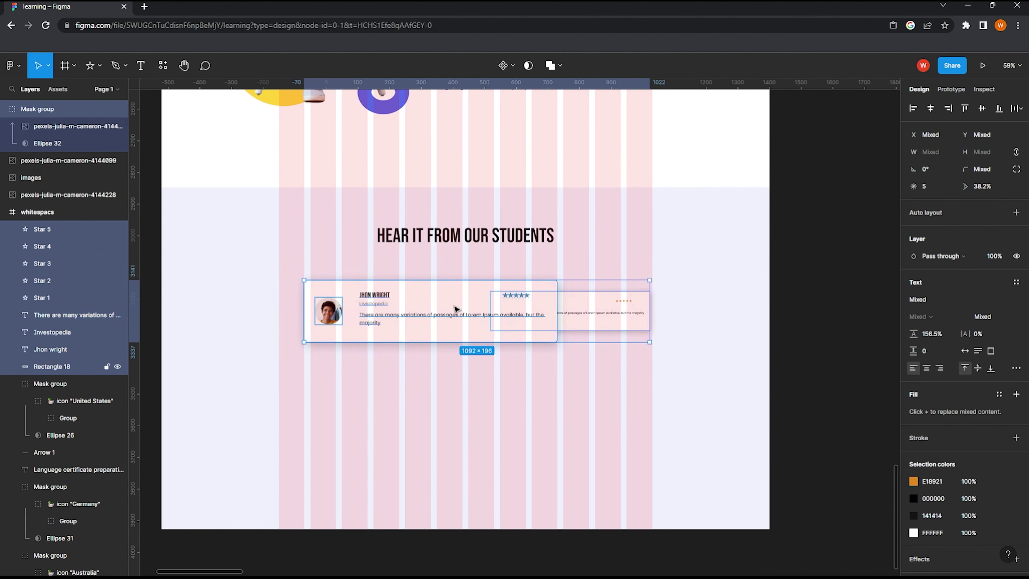
scroll(408, 337, up, 3)
double_click(383, 305)
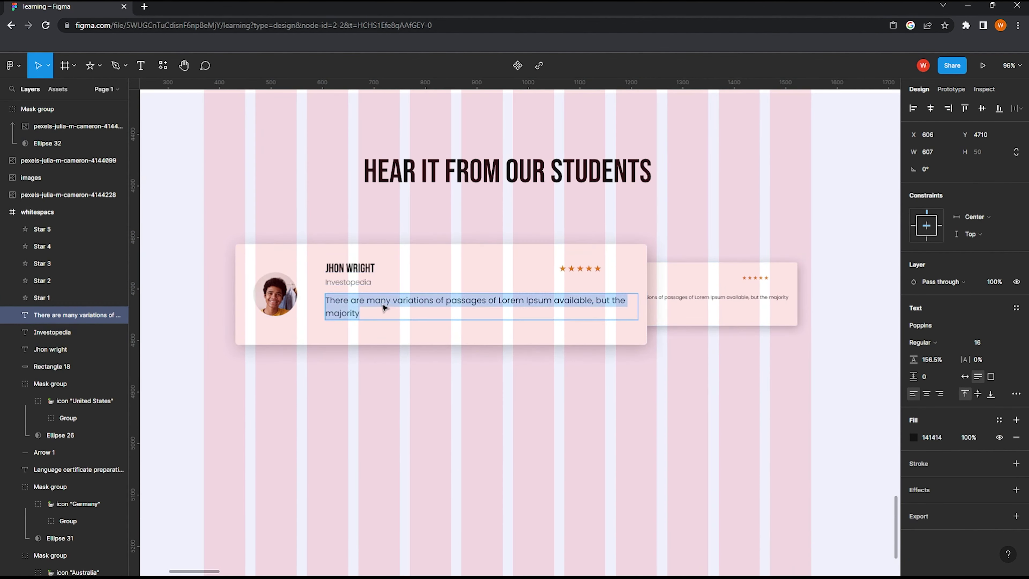
click(367, 299)
drag(364, 297, 379, 312)
key(ctrl+c)
click(380, 312)
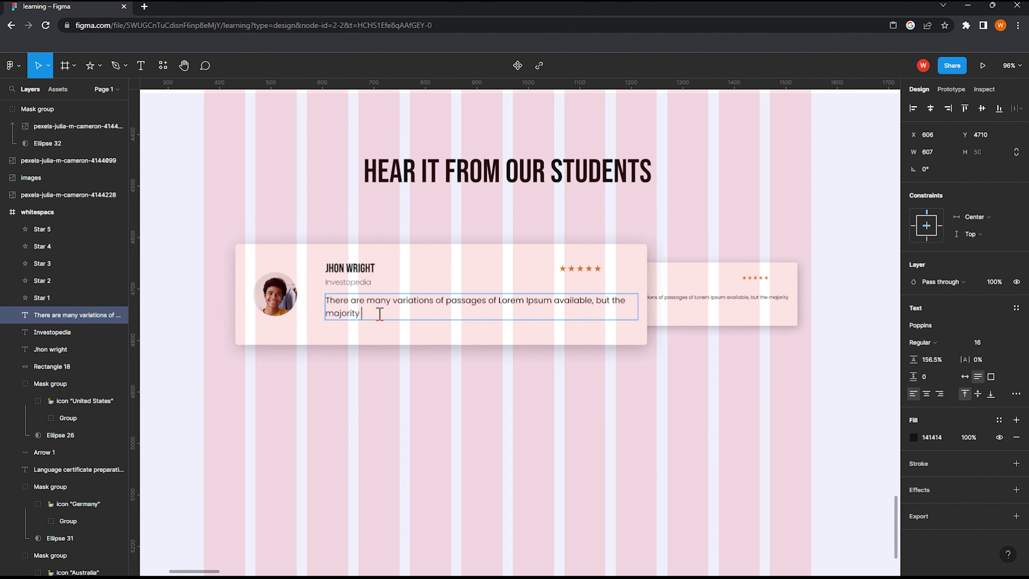
key(ctrl+v)
key(Escape)
Step: Select the small copied card to check it, then clear the selection
scroll(502, 328, down, 3)
scroll(546, 321, up, 5)
click(544, 333)
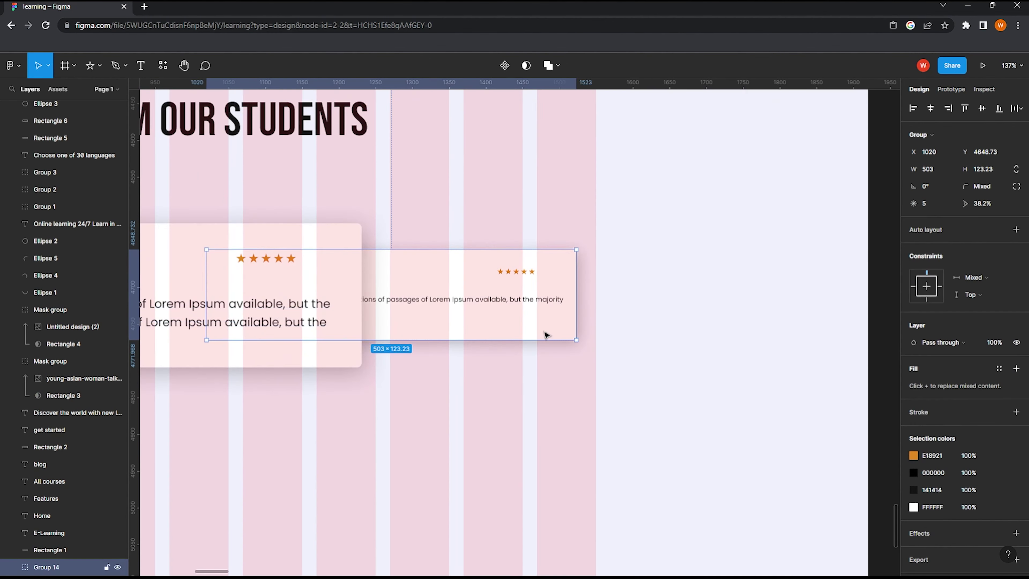
scroll(543, 326, down, 5)
click(531, 323)
scroll(532, 323, up, 2)
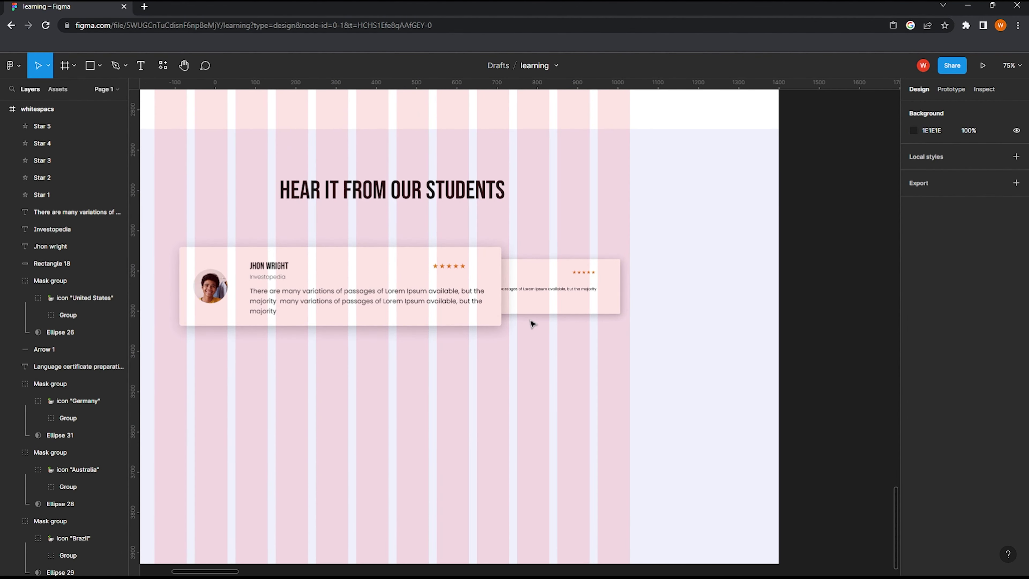
scroll(312, 381, up, 1)
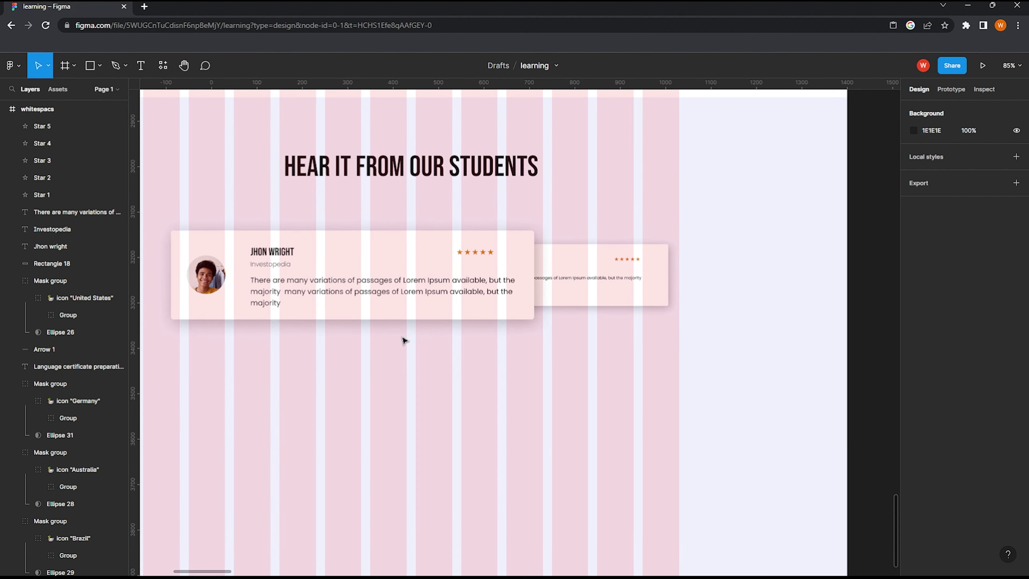
Step: Draw an 11×11 dot below the cards and duplicate it into a row of four dots
drag(388, 340, 392, 343)
scroll(390, 342, up, 5)
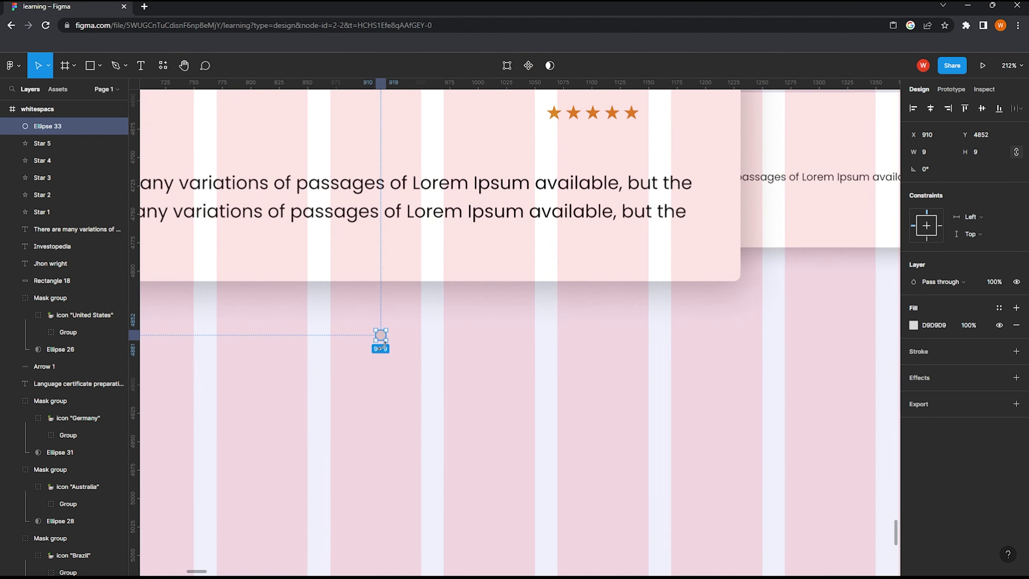
scroll(390, 342, up, 2)
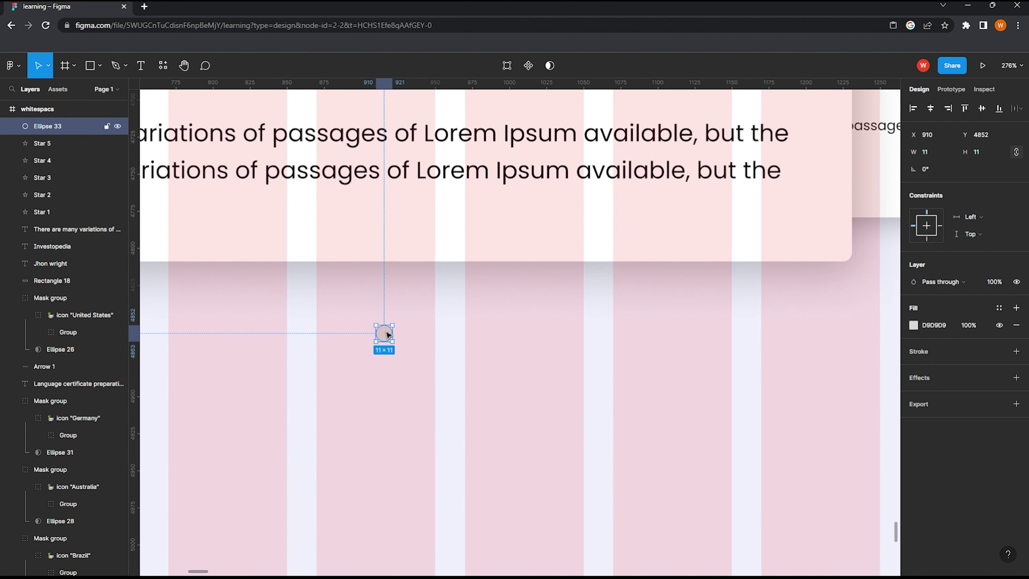
drag(388, 334, 387, 342)
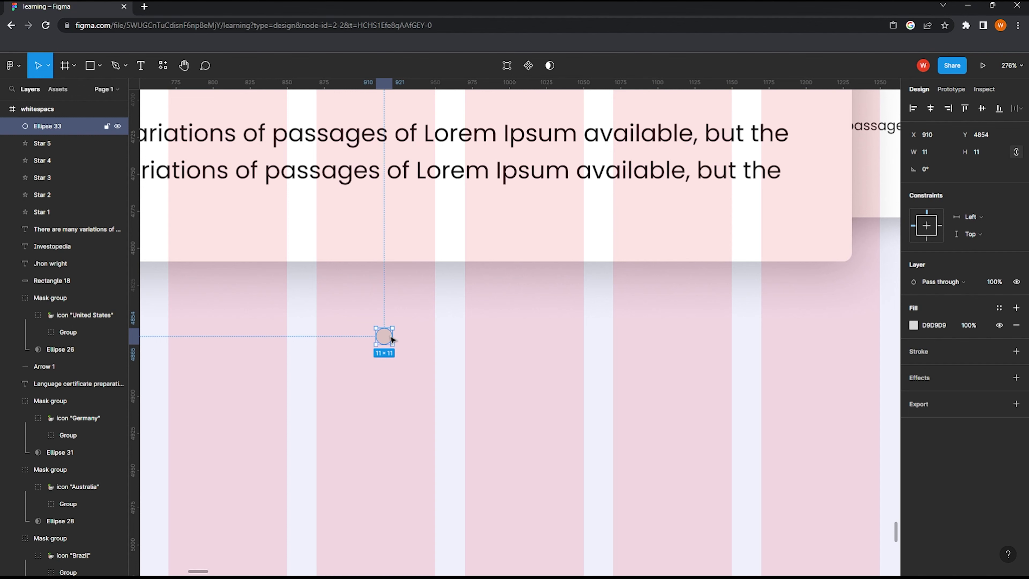
click(913, 325)
drag(764, 321, 769, 324)
click(380, 339)
click(913, 324)
drag(390, 341, 409, 342)
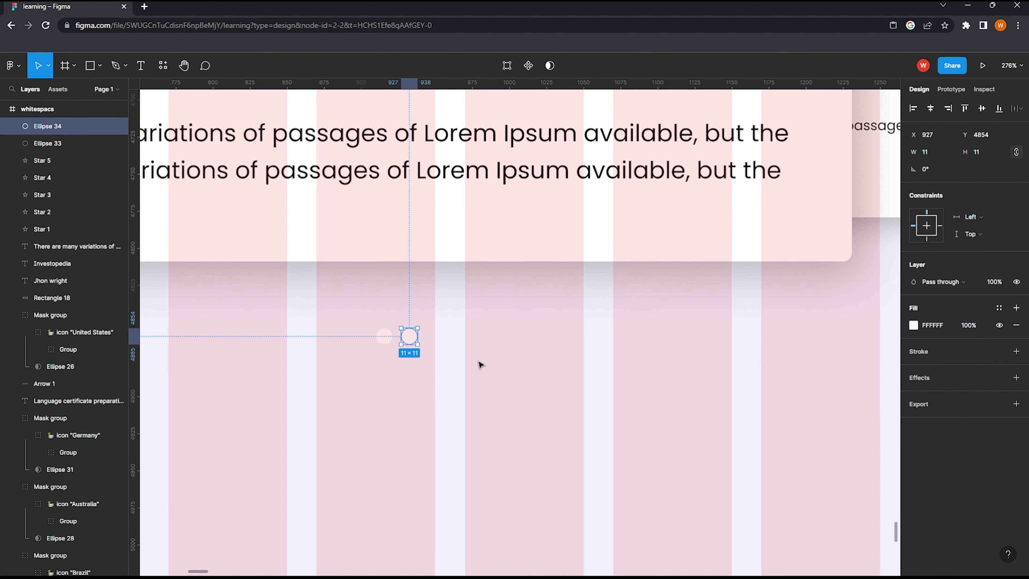
key(ctrl+d)
key(ctrl+d)
ctrl+scroll(488, 367, down, 3)
click(468, 381)
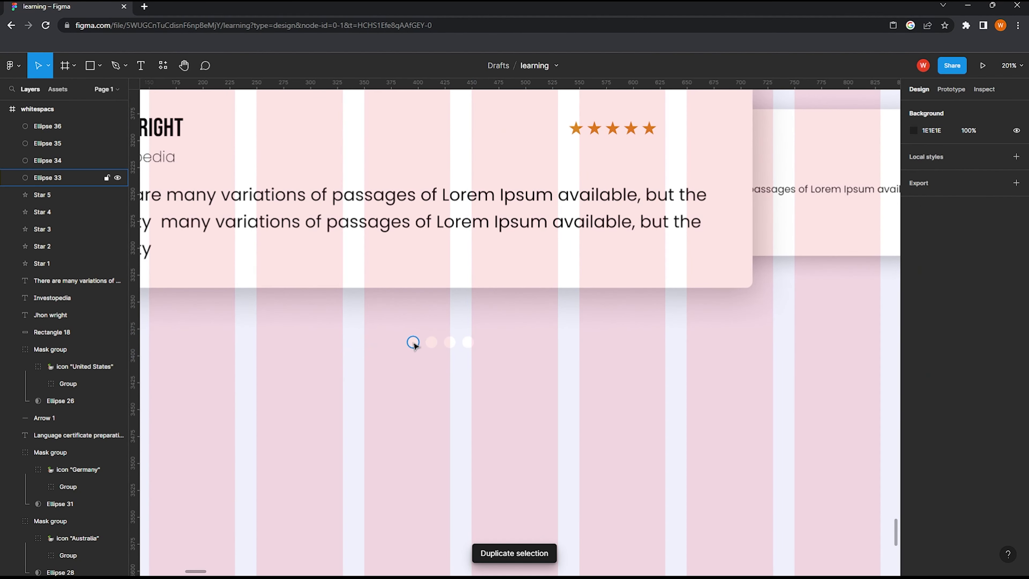
click(413, 344)
scroll(381, 356, up, 5)
drag(476, 328, 429, 327)
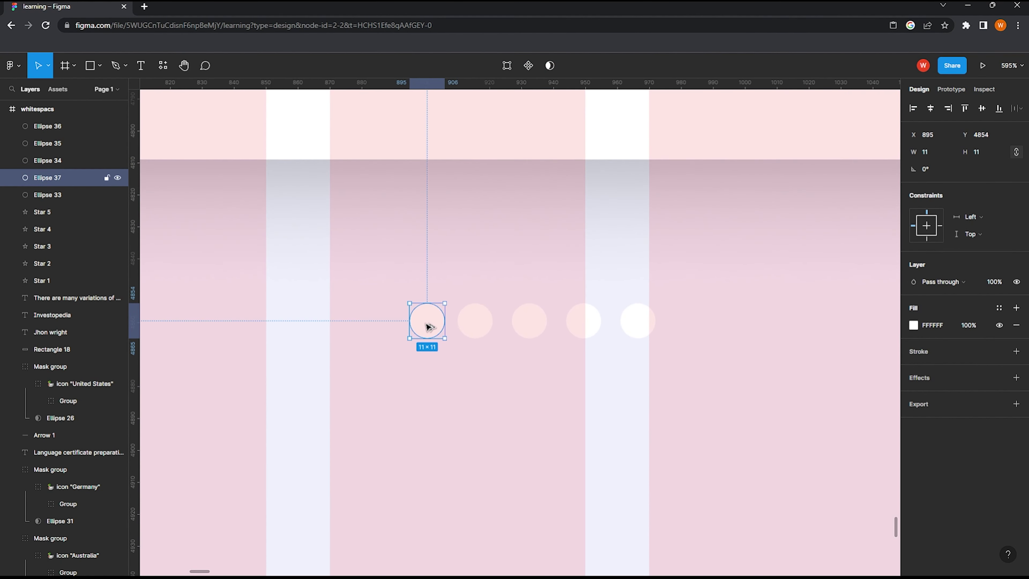
scroll(419, 327, up, 3)
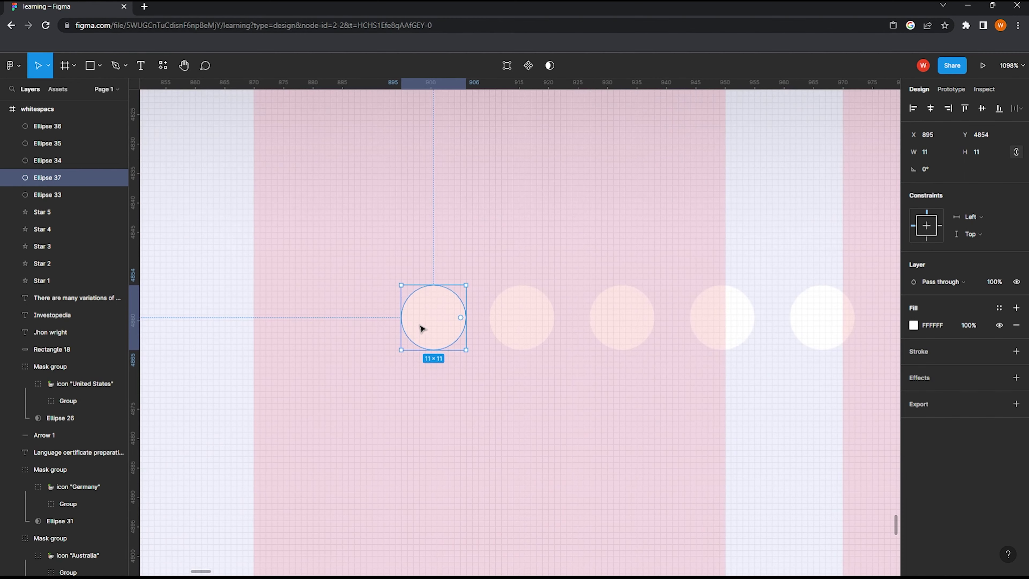
key(Delete)
Step: Add a purple 5C6AE7 pill with corner radius 10 at the left end of the dots
drag(472, 297, 360, 350)
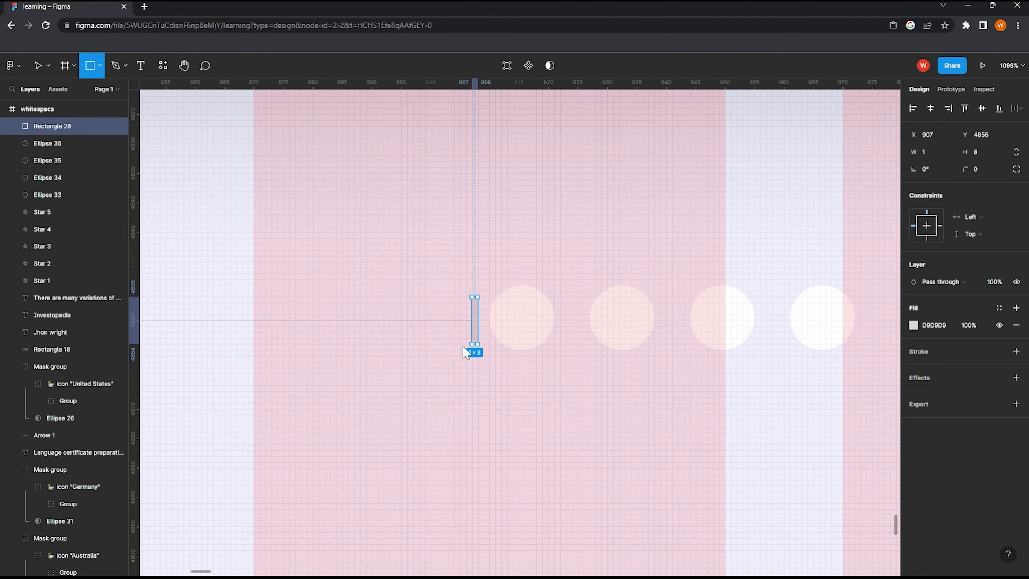
click(914, 326)
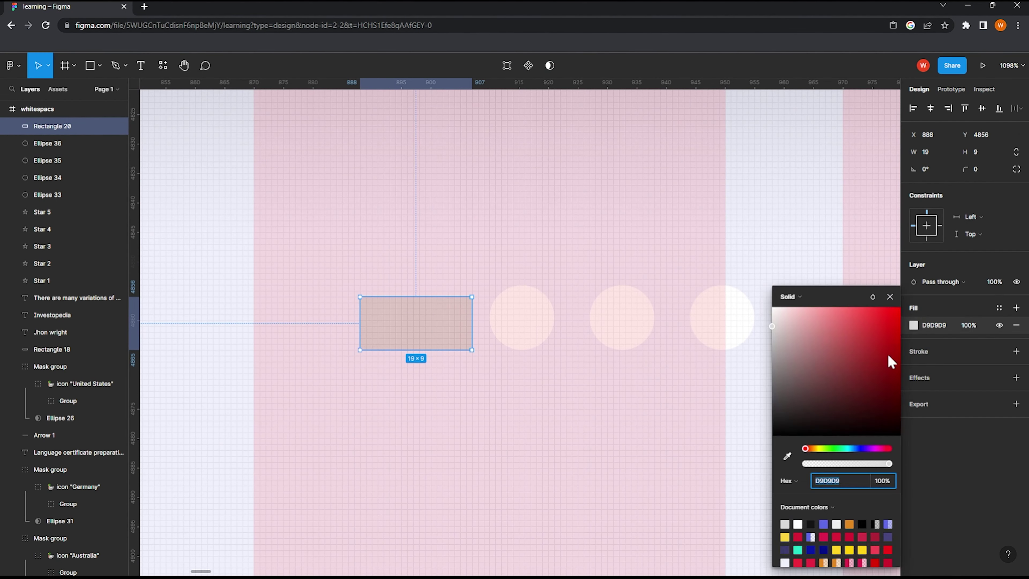
click(825, 523)
text(10)
key(Return)
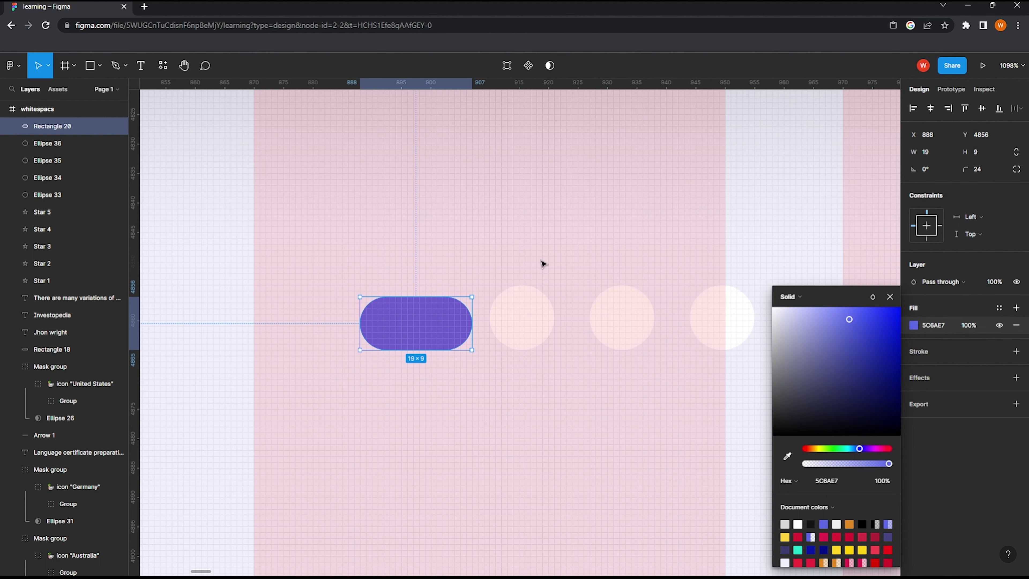
drag(360, 349, 316, 350)
click(316, 365)
scroll(445, 324, down, 5)
scroll(445, 325, down, 5)
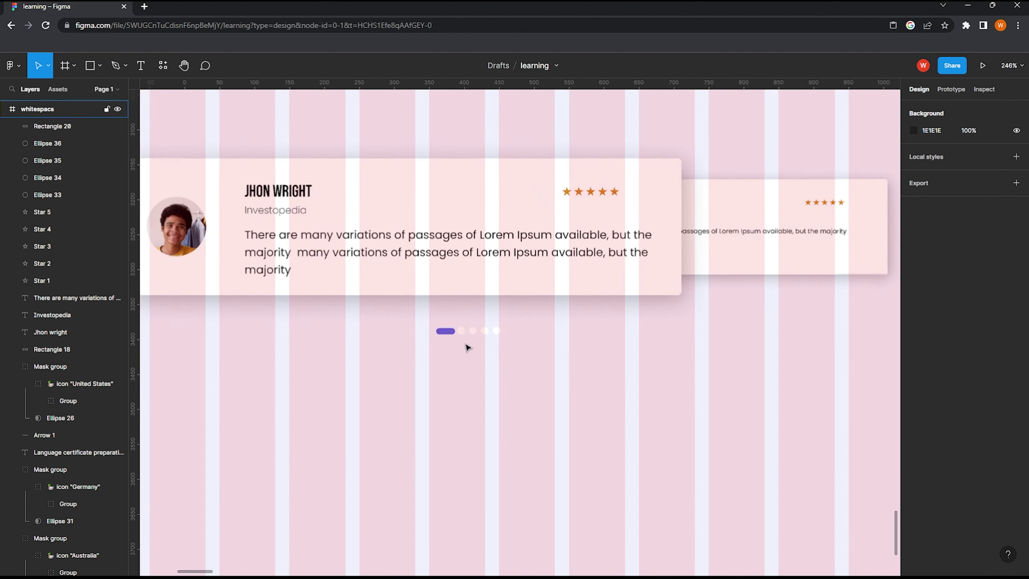
scroll(445, 344, up, 5)
click(452, 318)
click(493, 340)
scroll(494, 339, down, 2)
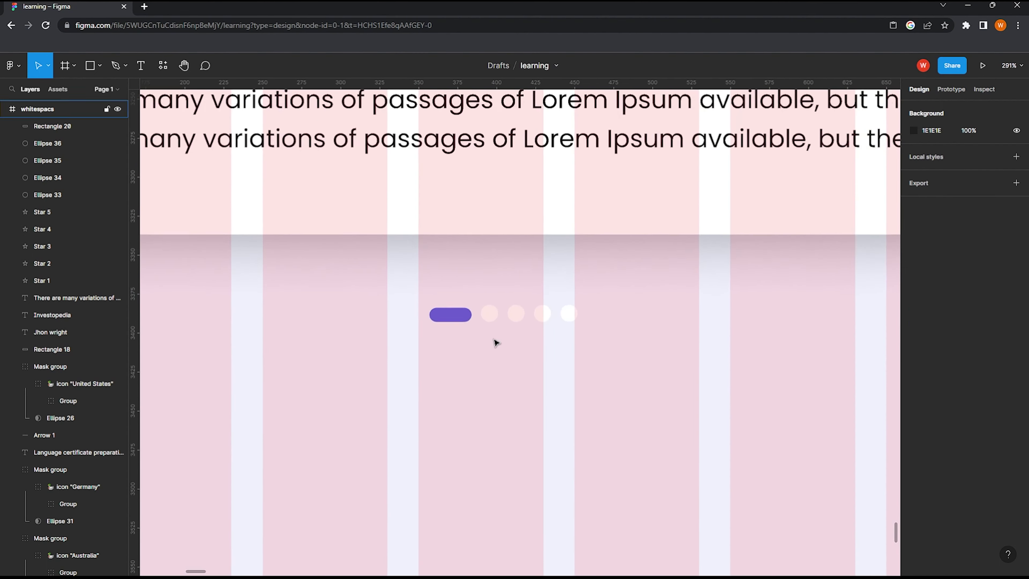
scroll(493, 340, down, 3)
scroll(563, 374, down, 5)
scroll(594, 343, down, 2)
Step: Move the four brand logos into the frame and line up dress, S, car and A under the cards
scroll(480, 347, down, 3)
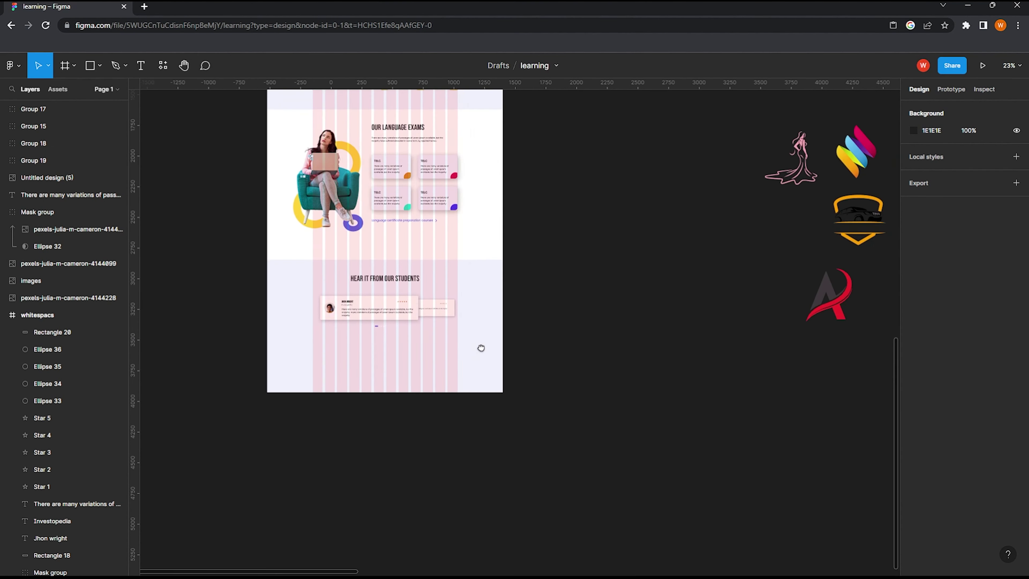
scroll(480, 347, up, 2)
drag(728, 172, 853, 407)
mouse_move(822, 235)
mouse_down()
mouse_move(514, 426)
mouse_move(409, 450)
mouse_up()
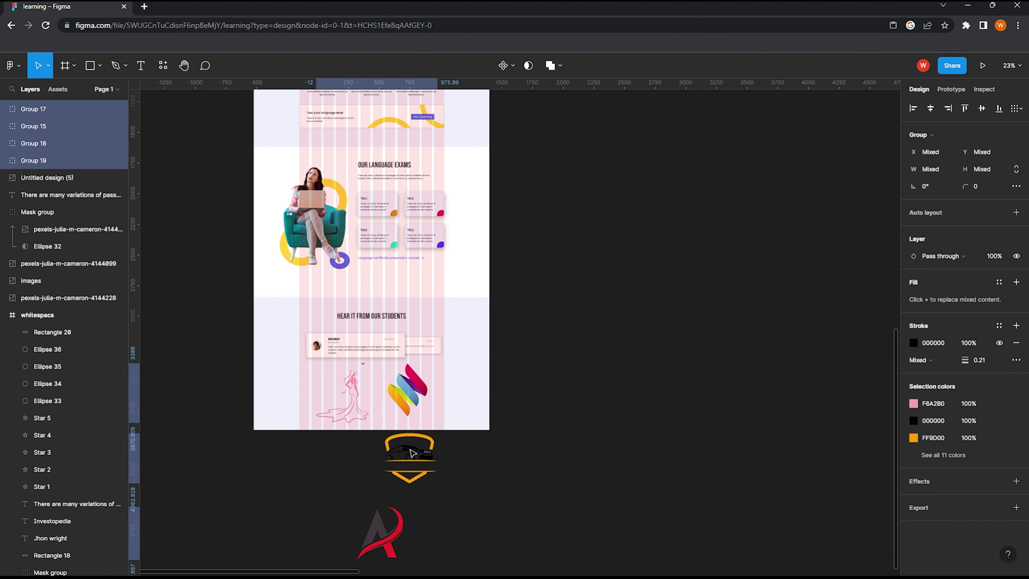
scroll(408, 450, up, 3)
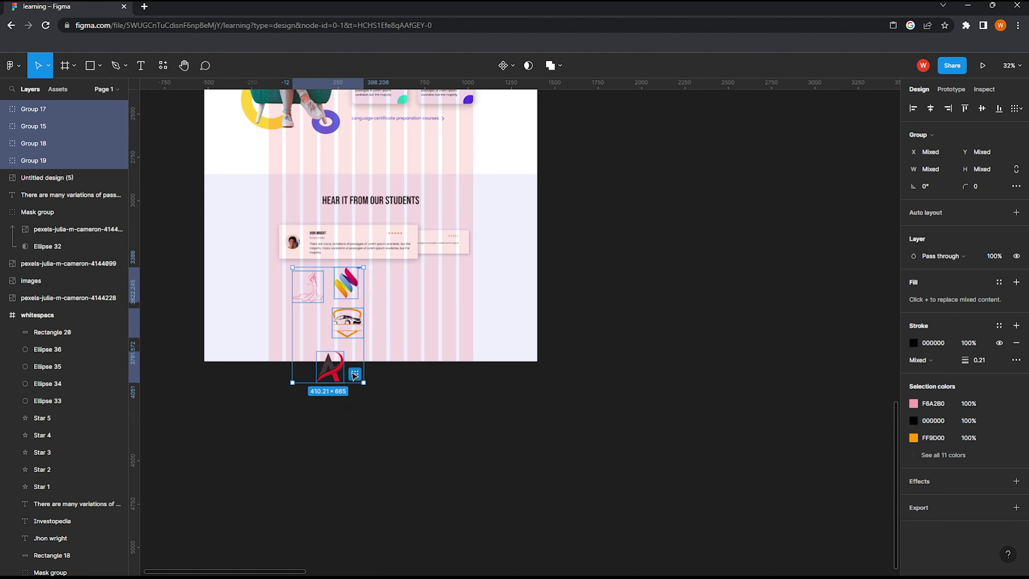
scroll(323, 357, up, 3)
scroll(323, 356, up, 2)
click(368, 316)
drag(368, 316, 322, 331)
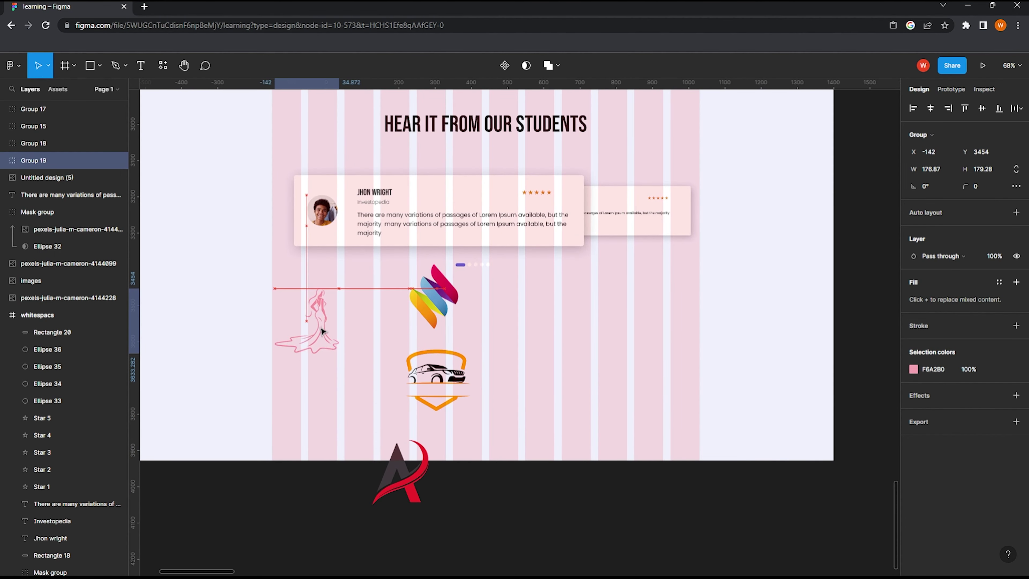
scroll(320, 334, up, 1)
drag(430, 295, 401, 324)
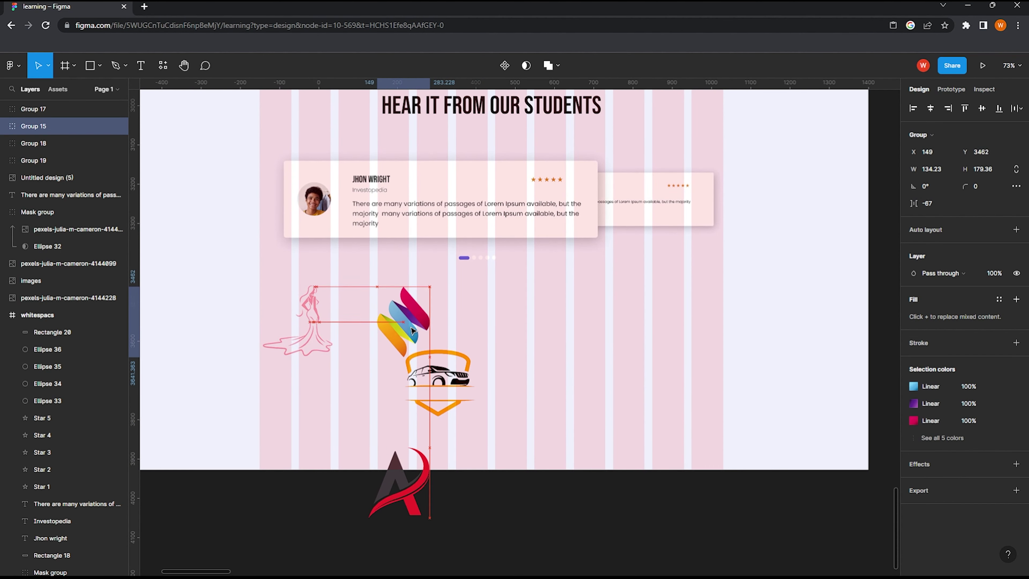
drag(444, 404, 515, 344)
drag(401, 500, 644, 341)
Step: Distribute the four logos' horizontal spacing evenly and centre the row
drag(765, 391, 195, 277)
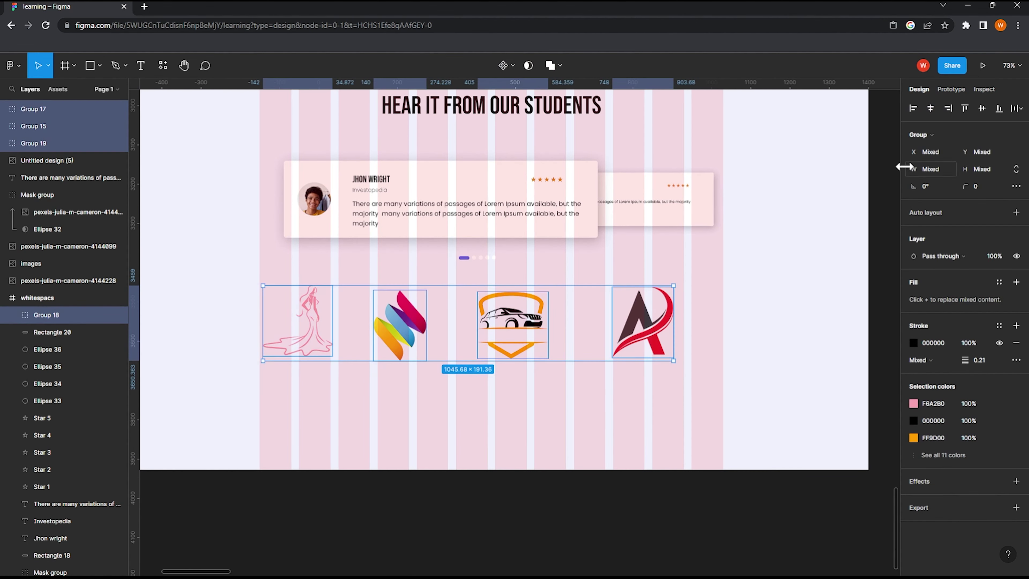
click(1021, 108)
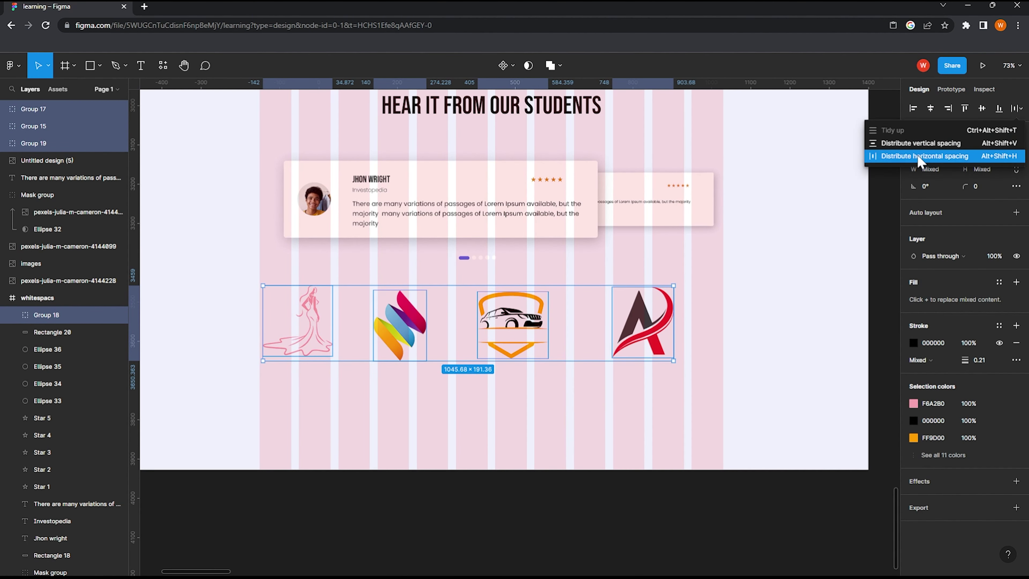
click(911, 159)
drag(505, 338, 534, 342)
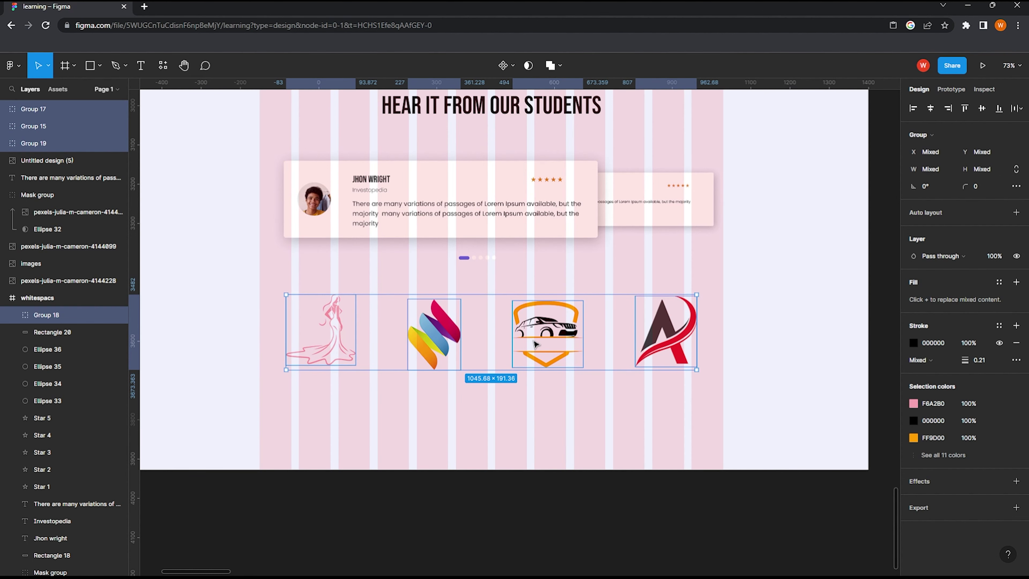
scroll(534, 343, down, 3)
scroll(386, 365, down, 1)
scroll(486, 324, up, 1)
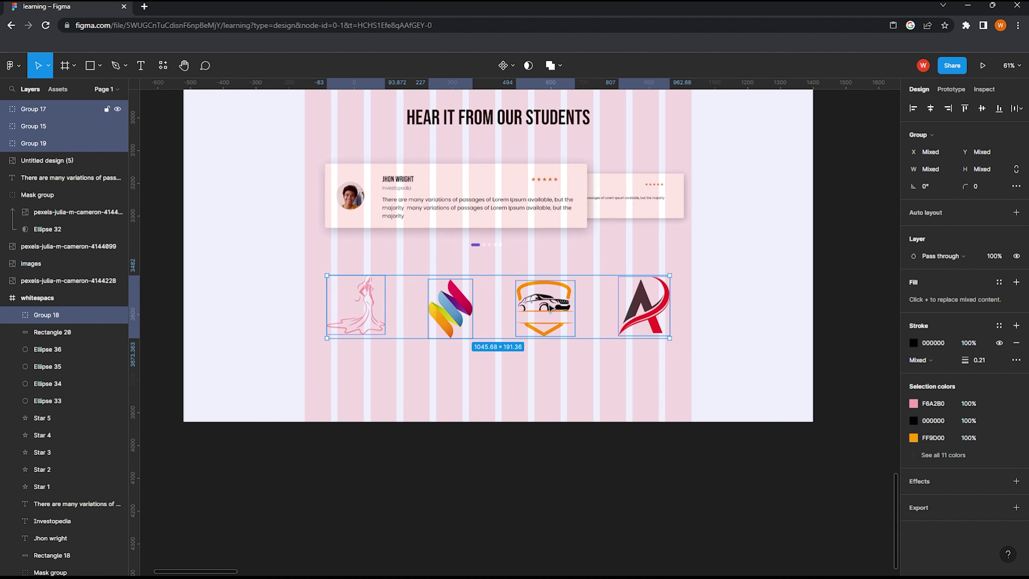
key(ctrl+z)
Step: Drag the page frame's bottom edge down to make the page taller
scroll(379, 332, down, 5)
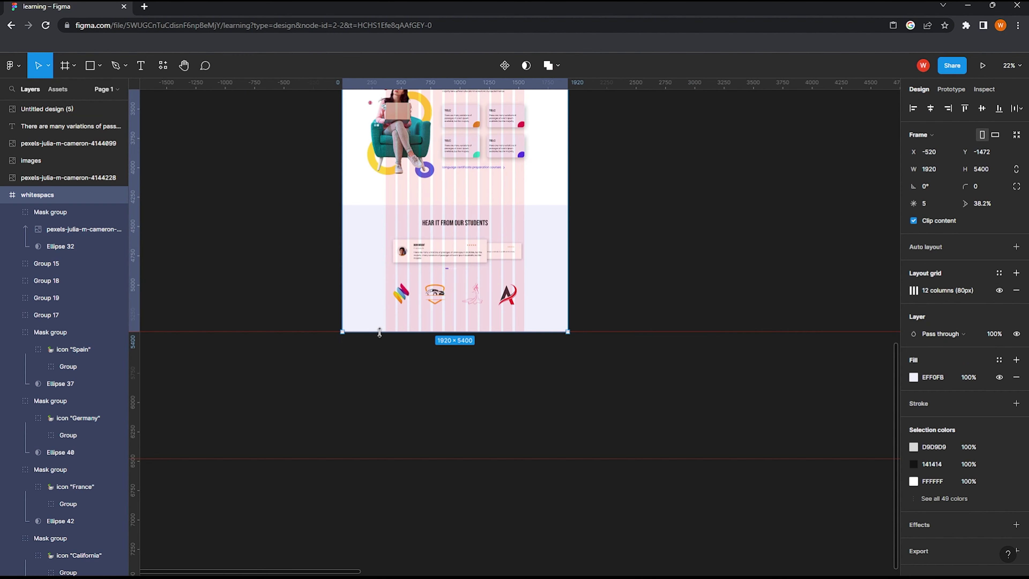
drag(380, 333, 380, 461)
key(Escape)
scroll(470, 386, up, 2)
scroll(423, 337, up, 2)
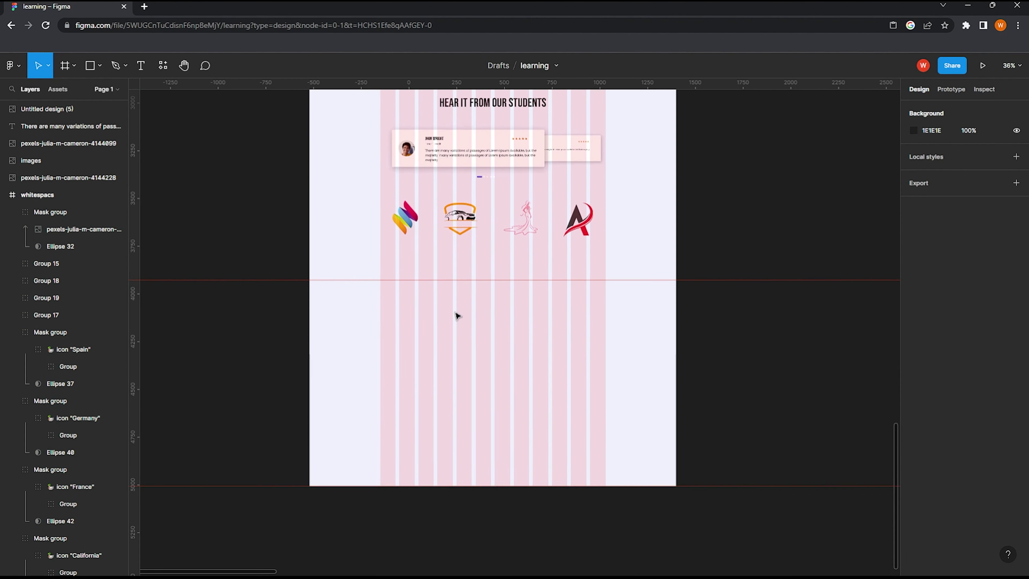
scroll(457, 315, up, 1)
click(36, 195)
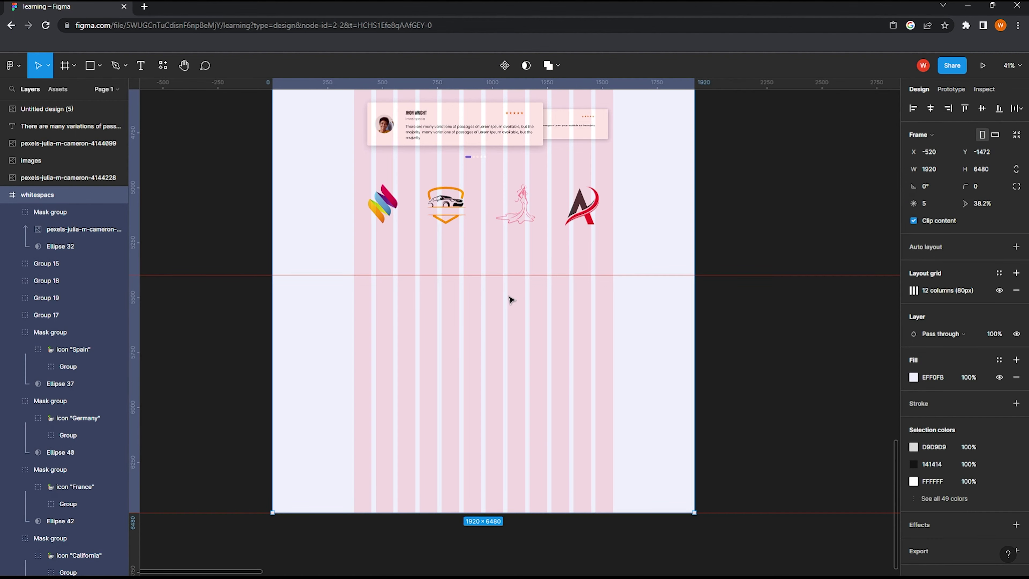
scroll(512, 303, down, 2)
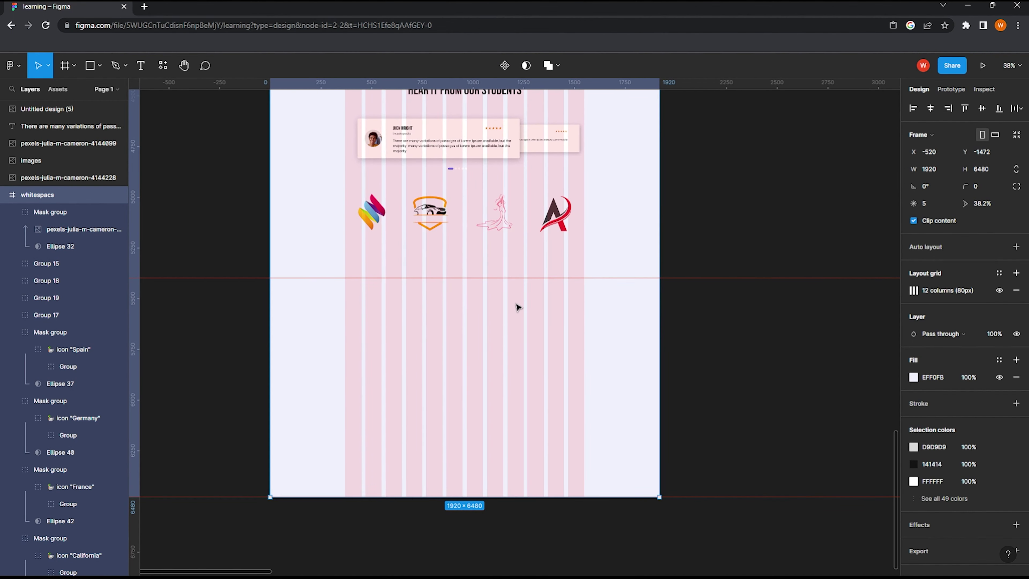
Step: Draw a circle at the frame's lower right, remove its fill and give it a thick outline
click(100, 66)
click(103, 115)
mouse_move(536, 267)
mouse_down()
mouse_move(653, 386)
mouse_move(621, 344)
mouse_up()
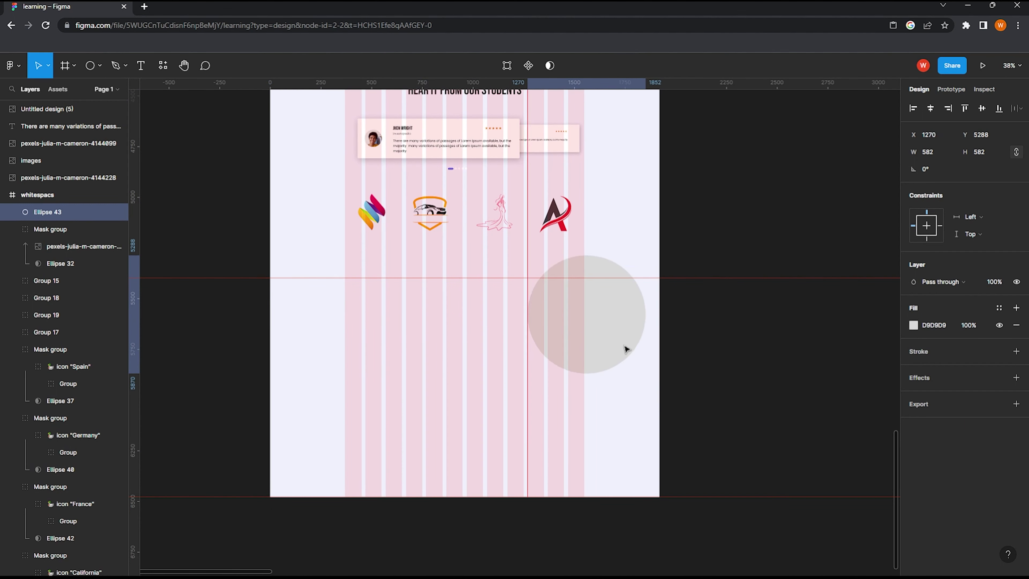
click(1016, 351)
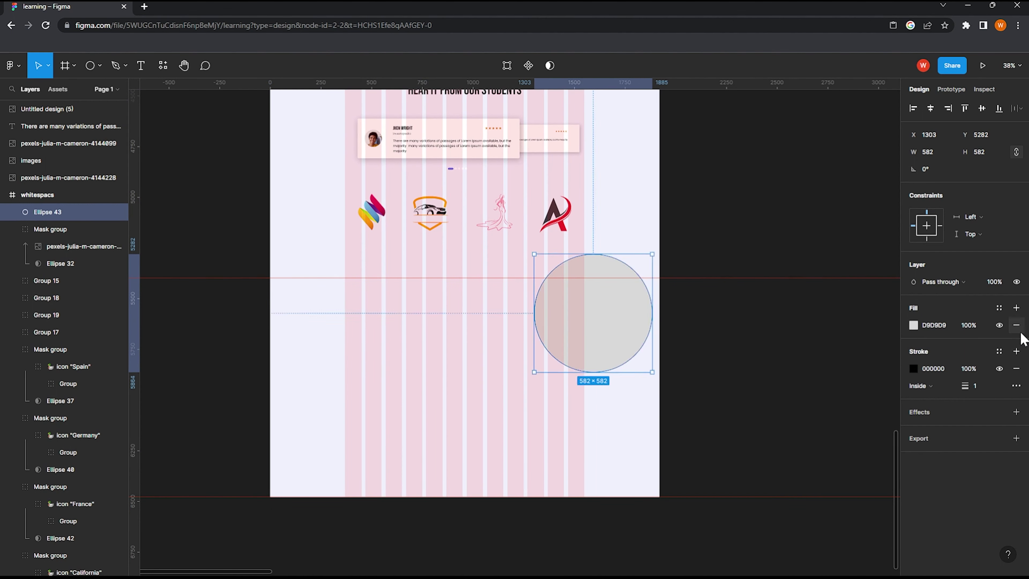
click(1015, 325)
drag(965, 369, 1021, 375)
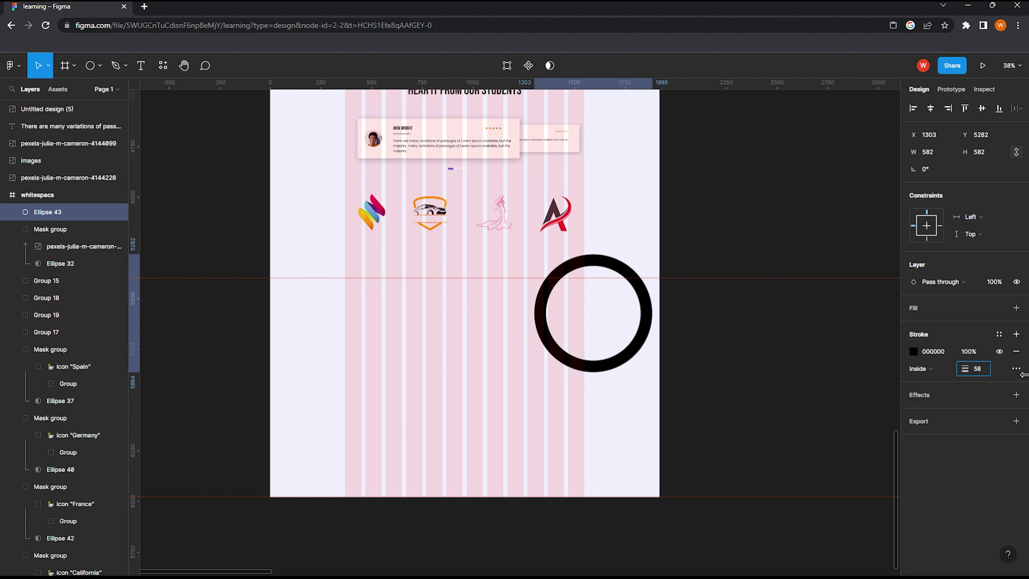
Step: Colour the ring's stroke orange E18921 and set its weight to 54
click(913, 351)
click(818, 523)
click(741, 233)
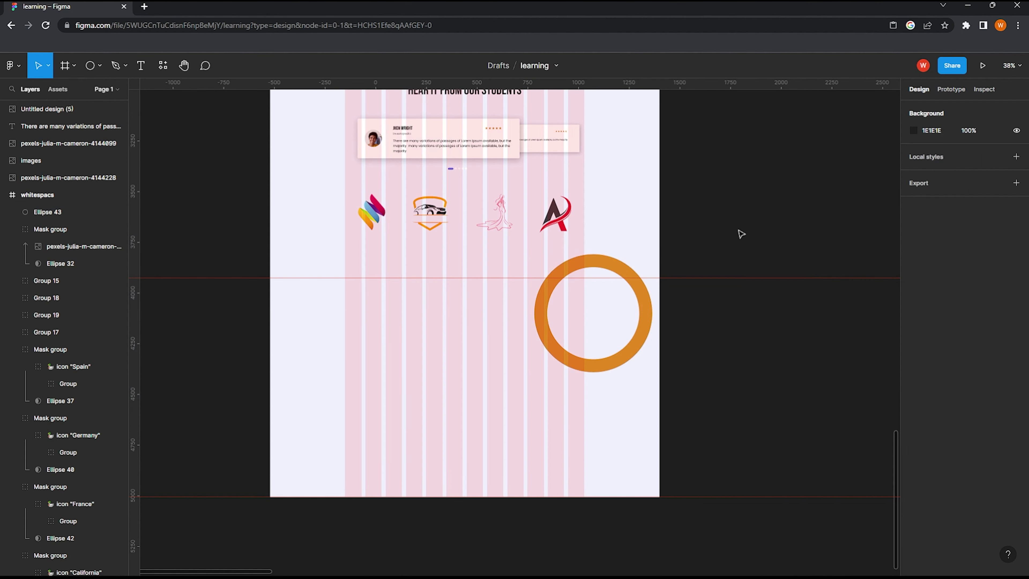
click(647, 330)
drag(967, 371, 966, 371)
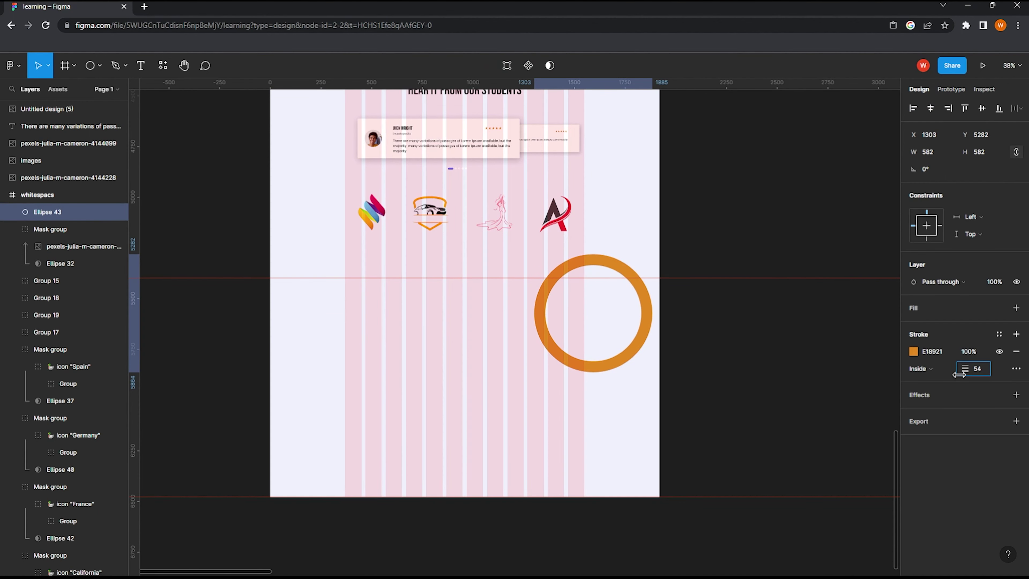
scroll(524, 359, up, 2)
scroll(565, 347, down, 2)
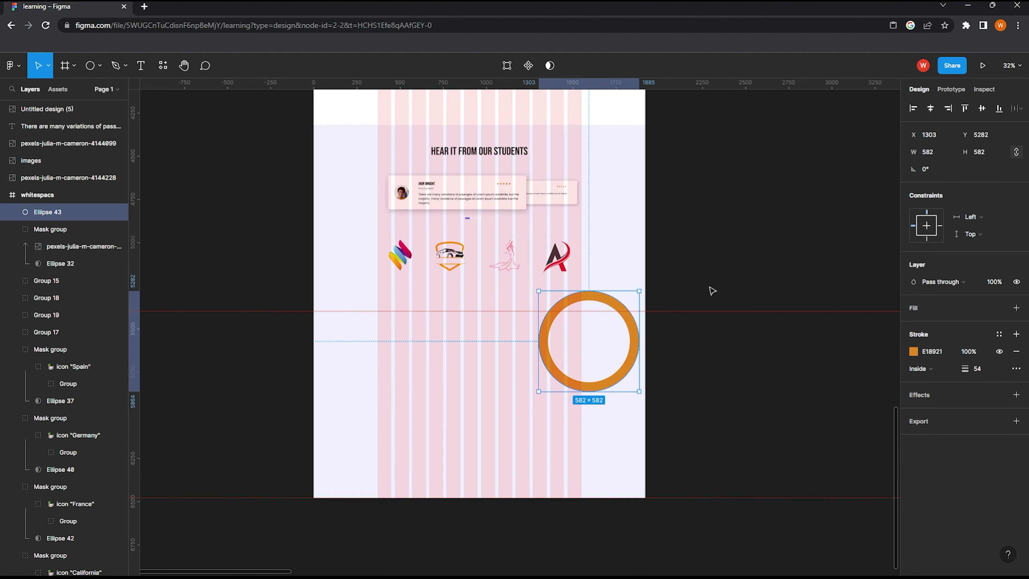
click(711, 290)
Step: Draw a 1920×1080 grey block below the content and send it behind the ring
key(o)
click(100, 67)
click(117, 90)
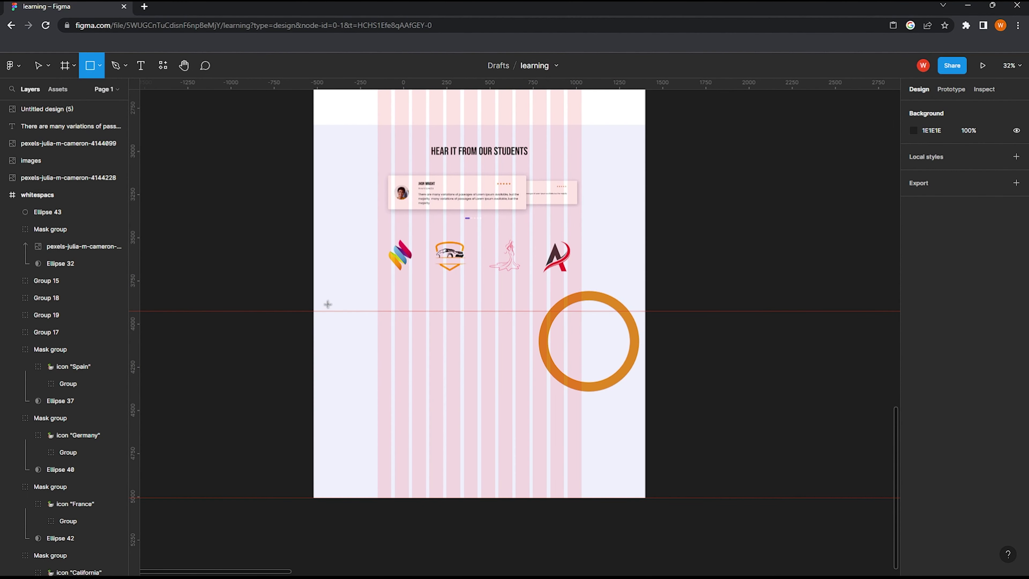
scroll(317, 311, up, 1)
drag(313, 311, 659, 505)
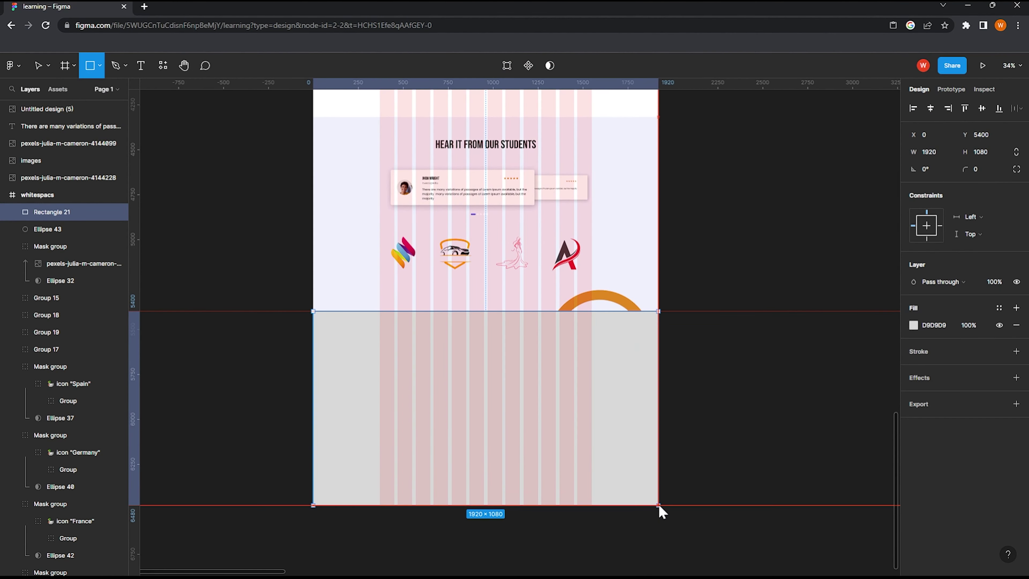
scroll(705, 421, up, 1)
key(ctrl+[)
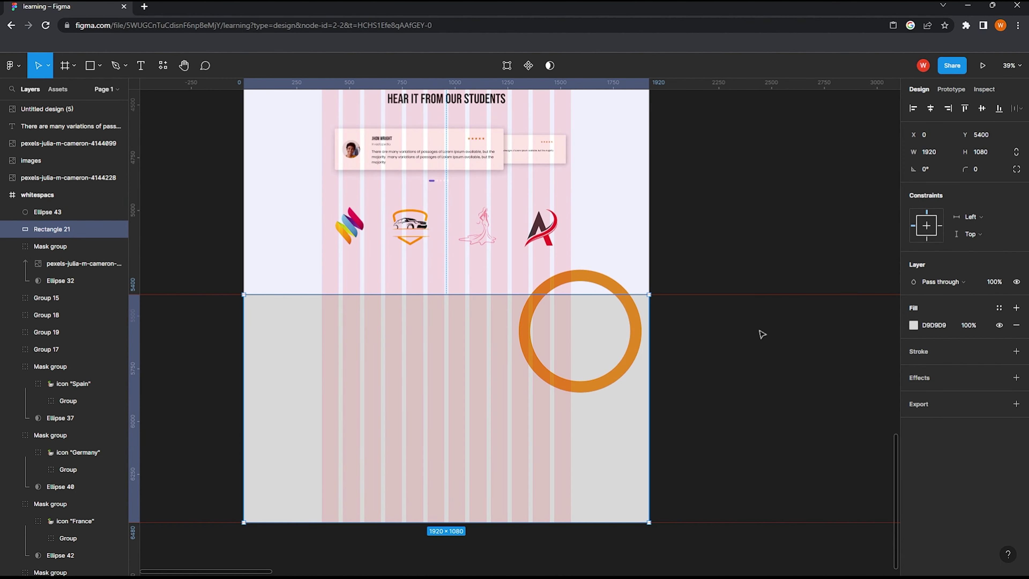
key(Escape)
Step: Enlarge the ring to 626×626, move both rings down slightly, and duplicate the grey block
scroll(629, 329, up, 1)
scroll(646, 287, up, 1)
scroll(646, 287, down, 1)
click(649, 271)
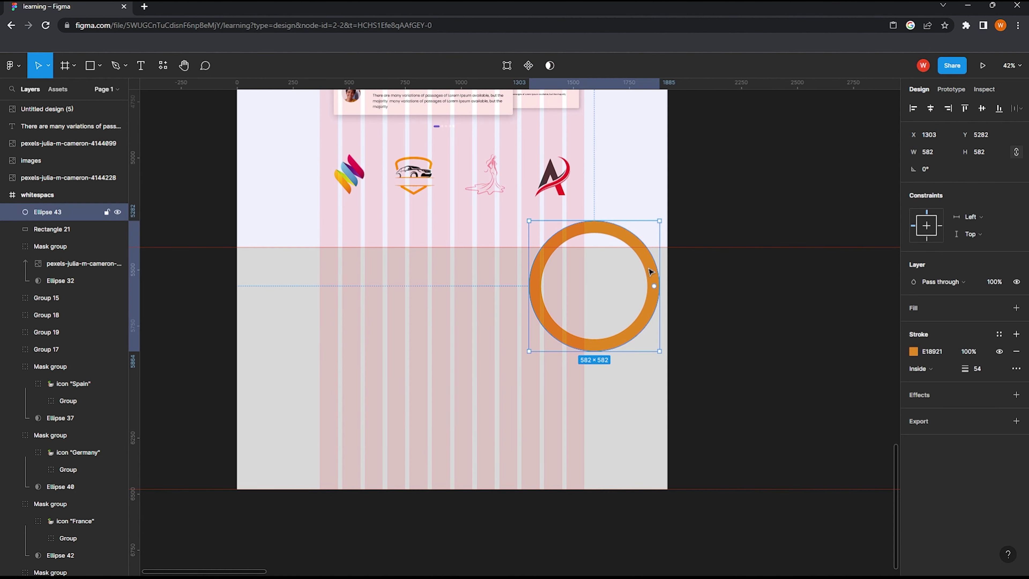
mouse_move(594, 351)
mouse_down()
mouse_move(619, 353)
mouse_move(565, 308)
mouse_up()
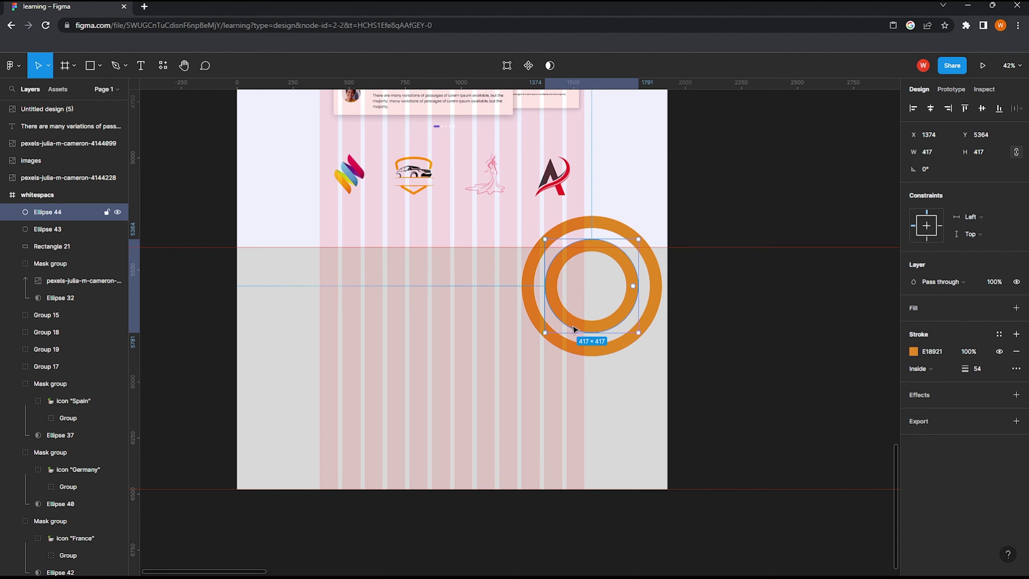
shift+click(572, 344)
drag(590, 324, 590, 336)
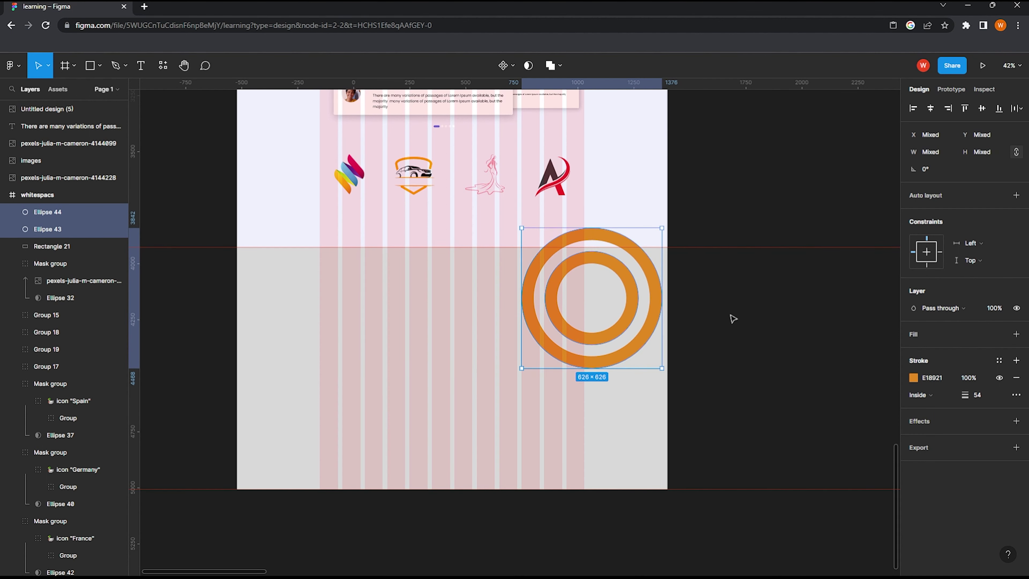
click(366, 314)
key(ctrl+d)
Step: Mask the two rings with the copied block Rectangle 22
click(742, 310)
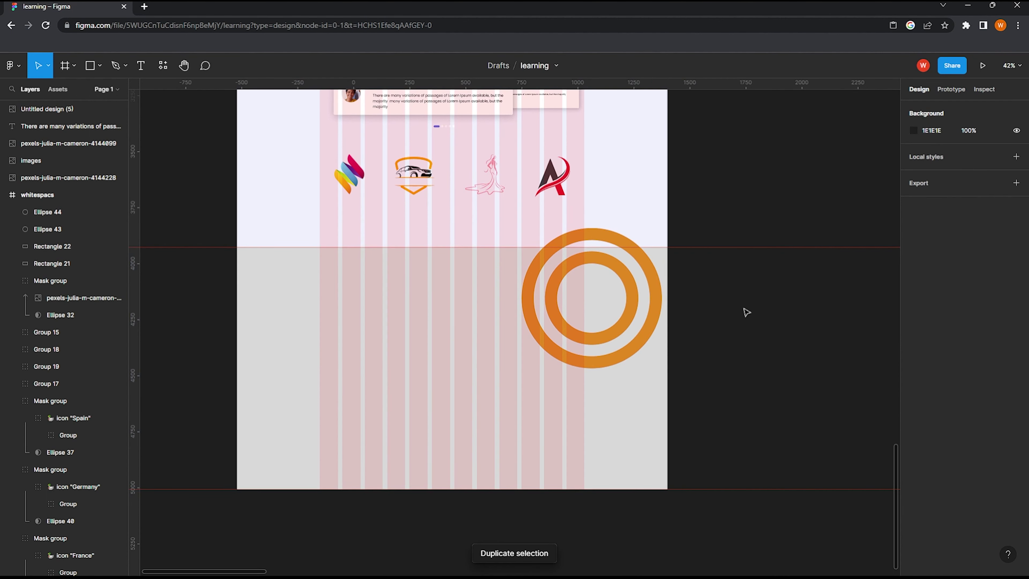
click(47, 212)
shift+click(49, 229)
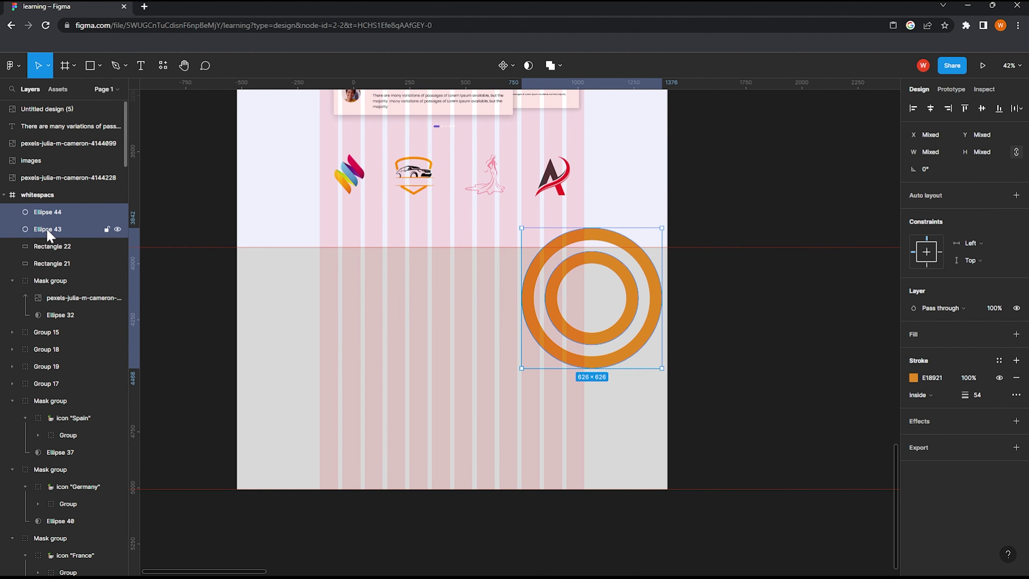
shift+click(53, 246)
click(528, 66)
click(769, 202)
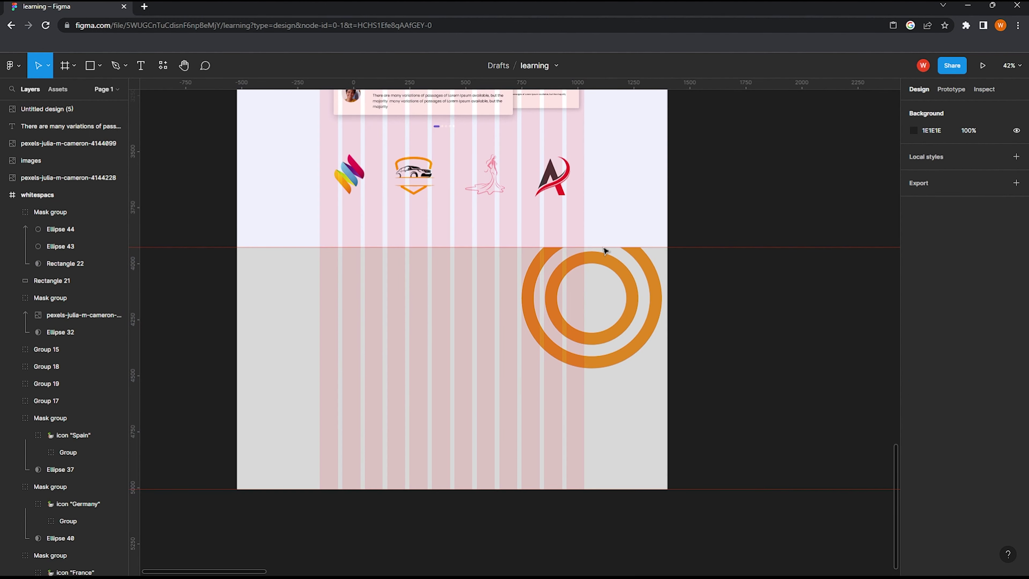
click(604, 250)
key(shift+2)
Step: Fill the mask group and the background Rectangle 21 with white FFFFFF
click(913, 368)
click(751, 257)
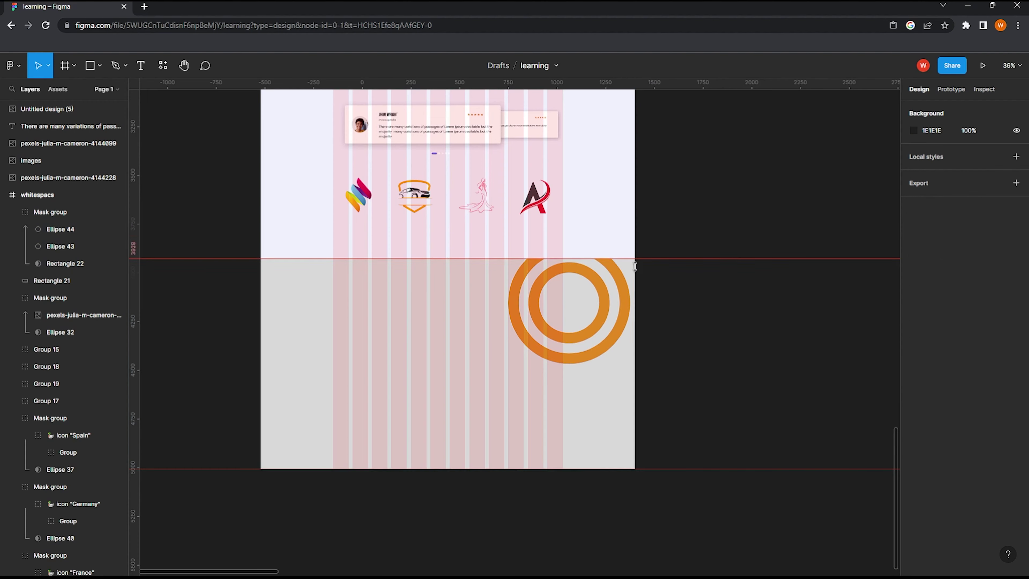
click(348, 358)
scroll(339, 292, down, 1)
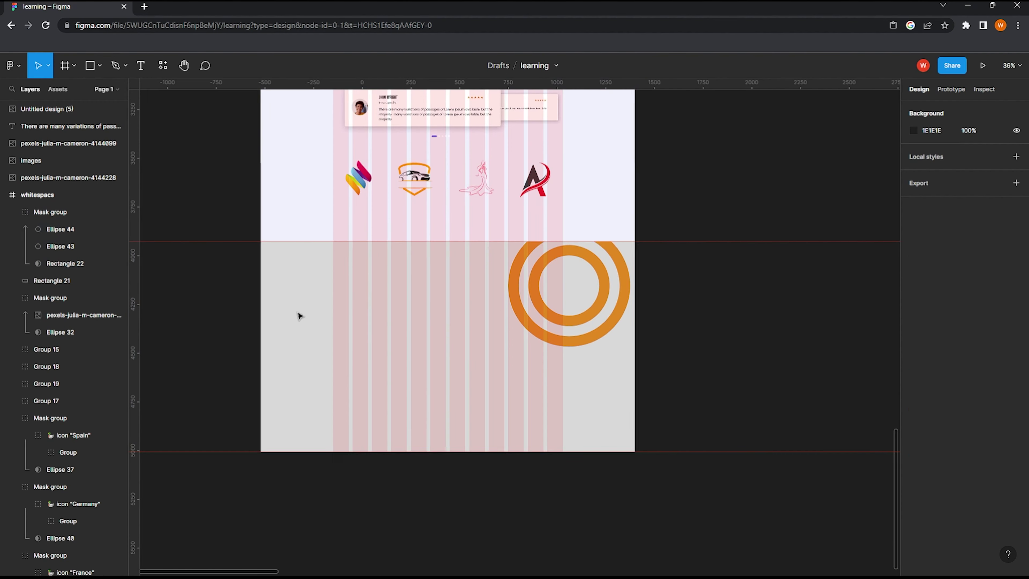
ctrl+scroll(298, 314, up, 3)
ctrl+scroll(328, 288, down, 2)
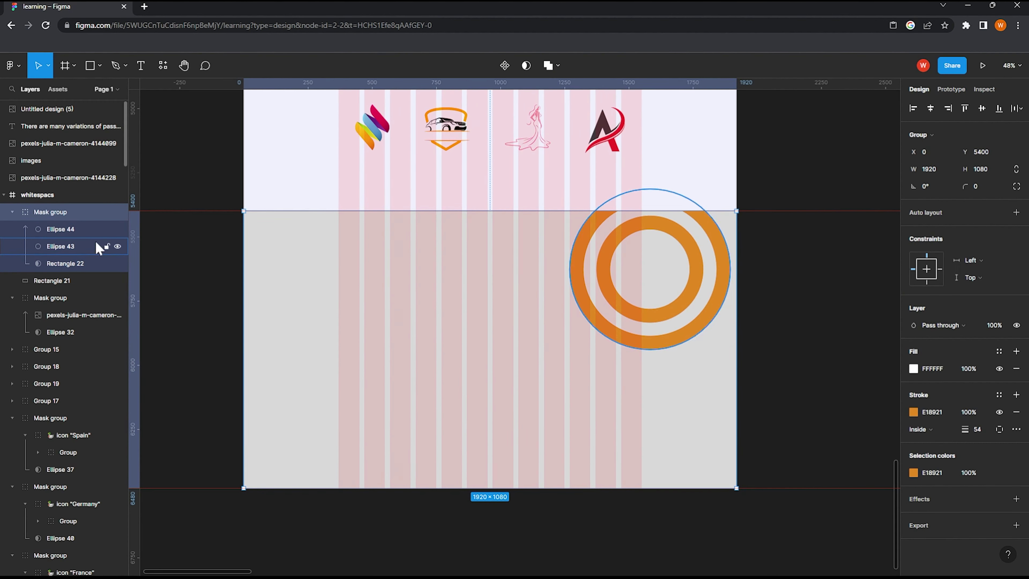
click(245, 284)
click(913, 325)
click(772, 312)
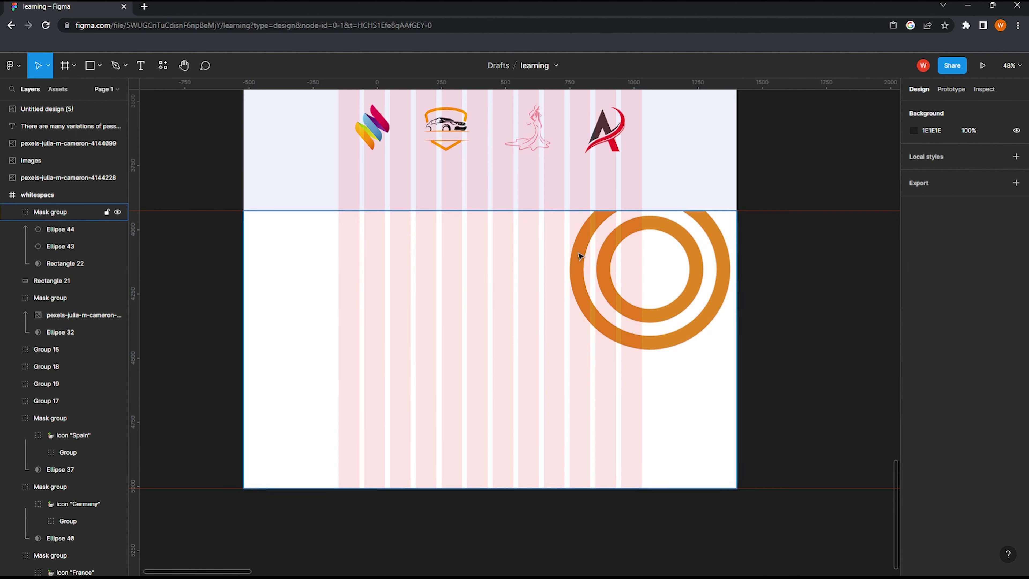
ctrl+scroll(594, 282, down, 2)
Step: Lock Ellipse 44, the rings' Mask group and the white background rectangle
click(595, 282)
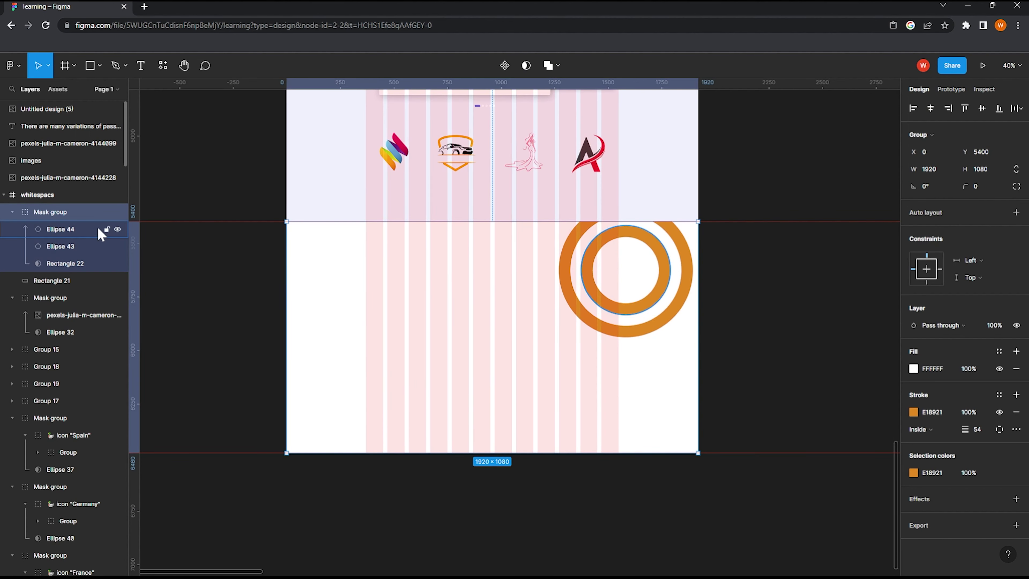
click(106, 229)
click(106, 212)
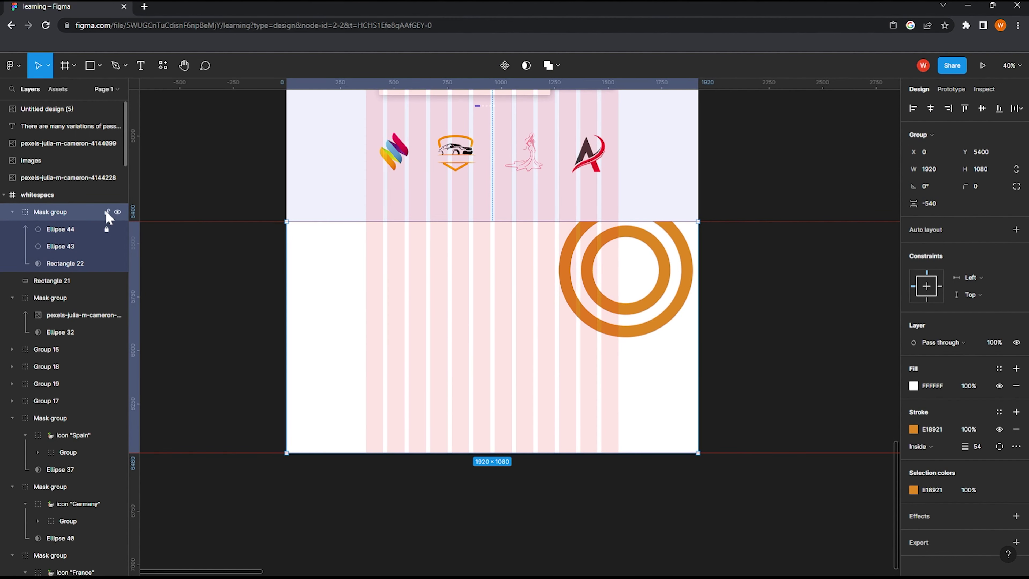
click(415, 324)
click(106, 280)
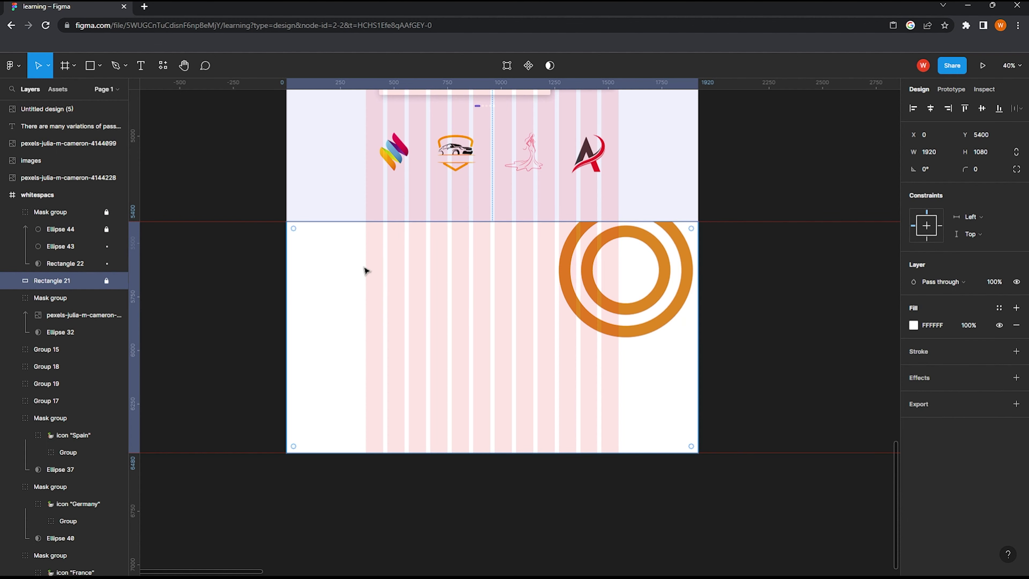
click(363, 271)
Step: Move the yellow arc down into the top-left of the white section
scroll(380, 280, up, 1)
scroll(377, 280, up, 3)
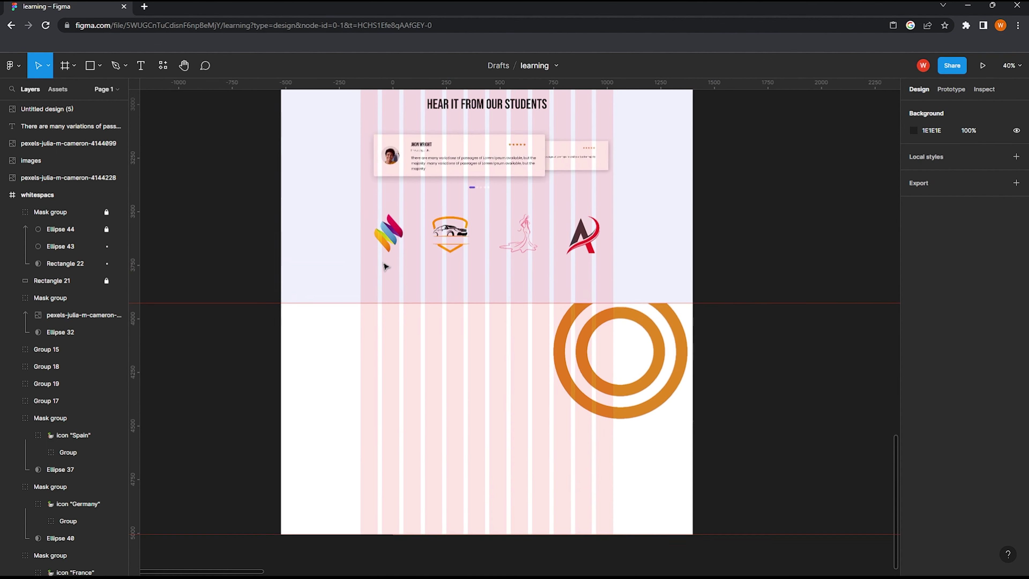
ctrl+scroll(369, 296, down, 2)
scroll(362, 312, up, 5)
mouse_move(365, 342)
mouse_down()
mouse_move(358, 522)
mouse_move(343, 433)
mouse_up()
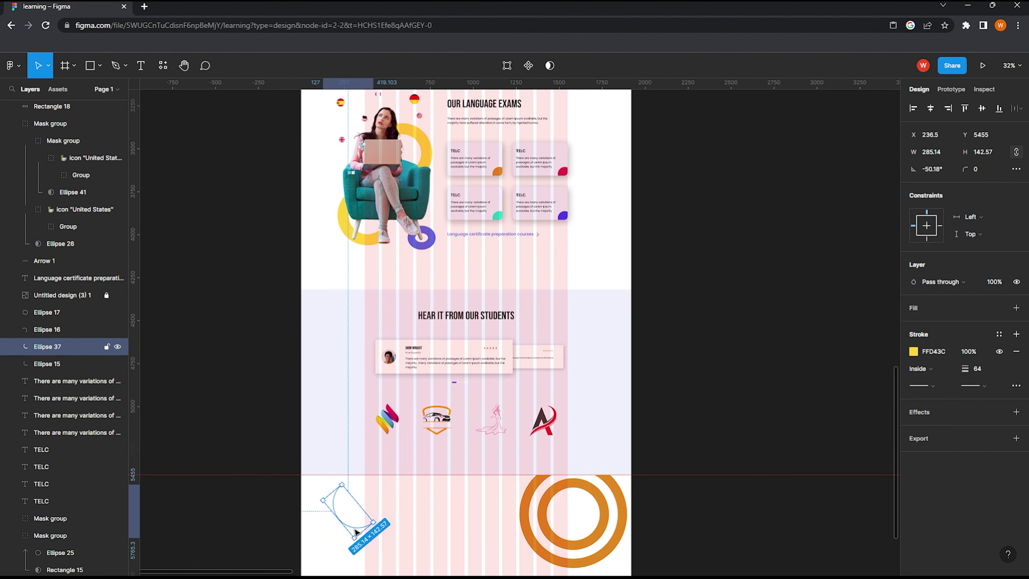
scroll(348, 466, down, 5)
ctrl+scroll(352, 421, up, 5)
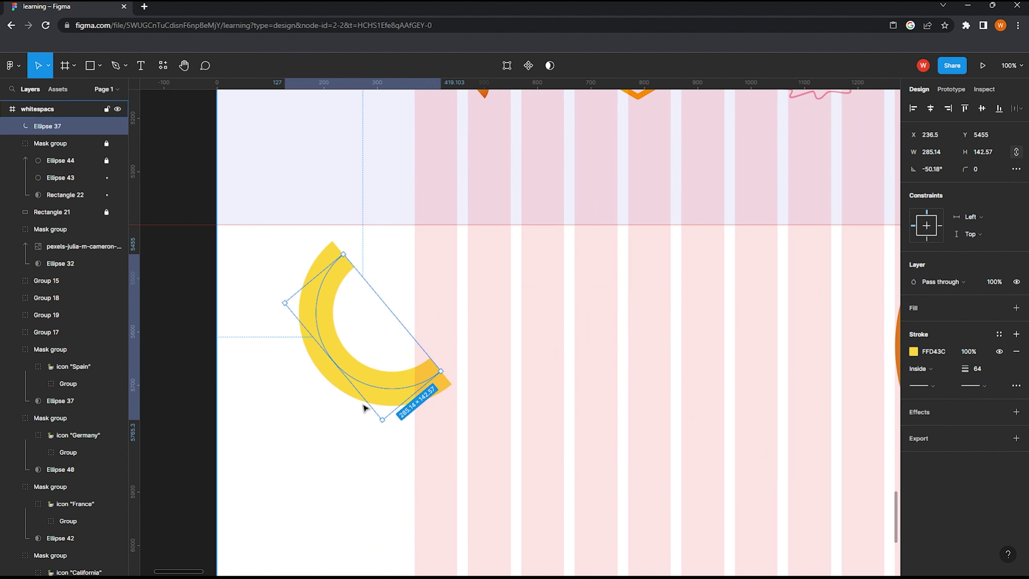
ctrl+scroll(376, 407, down, 2)
ctrl+scroll(425, 364, down, 1)
Step: Check the yellow arc's stroke colour
click(913, 352)
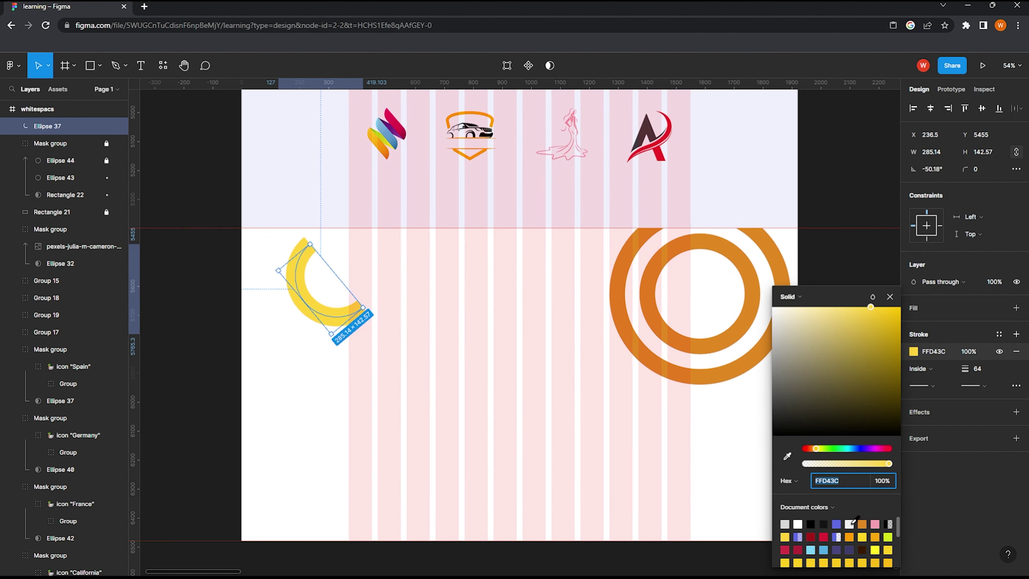
click(858, 520)
click(459, 402)
scroll(407, 356, up, 3)
ctrl+scroll(406, 356, down, 3)
scroll(407, 356, up, 3)
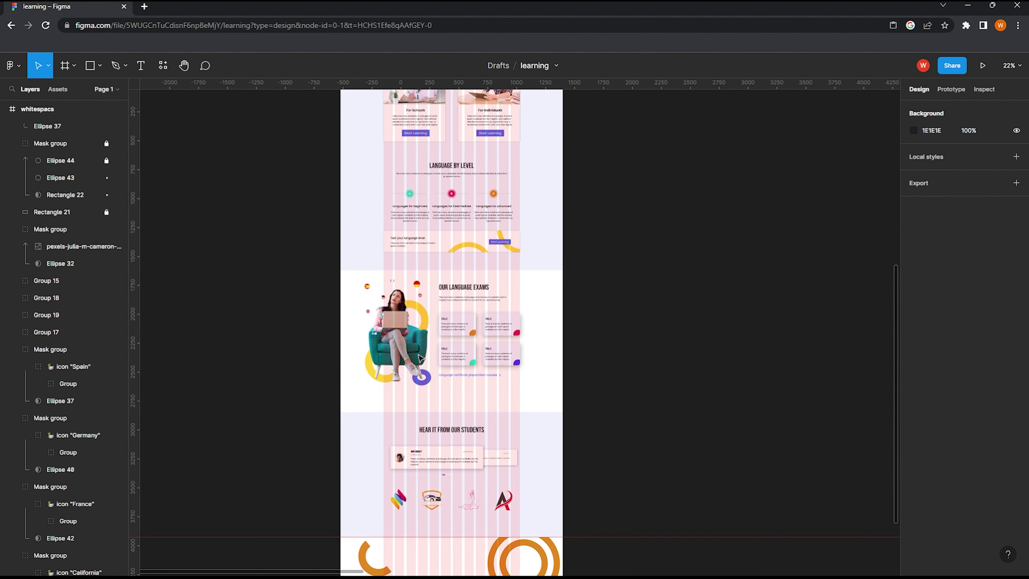
scroll(421, 397, up, 5)
scroll(429, 425, down, 4)
scroll(434, 444, down, 4)
scroll(434, 444, down, 3)
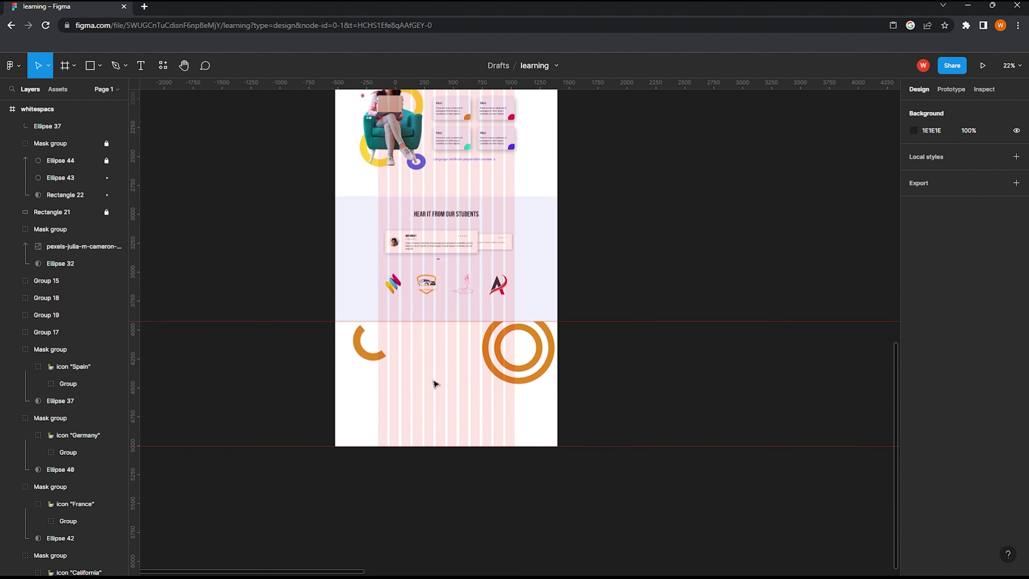
ctrl+scroll(427, 375, up, 1)
click(354, 351)
ctrl+scroll(491, 342, up, 1)
key(Escape)
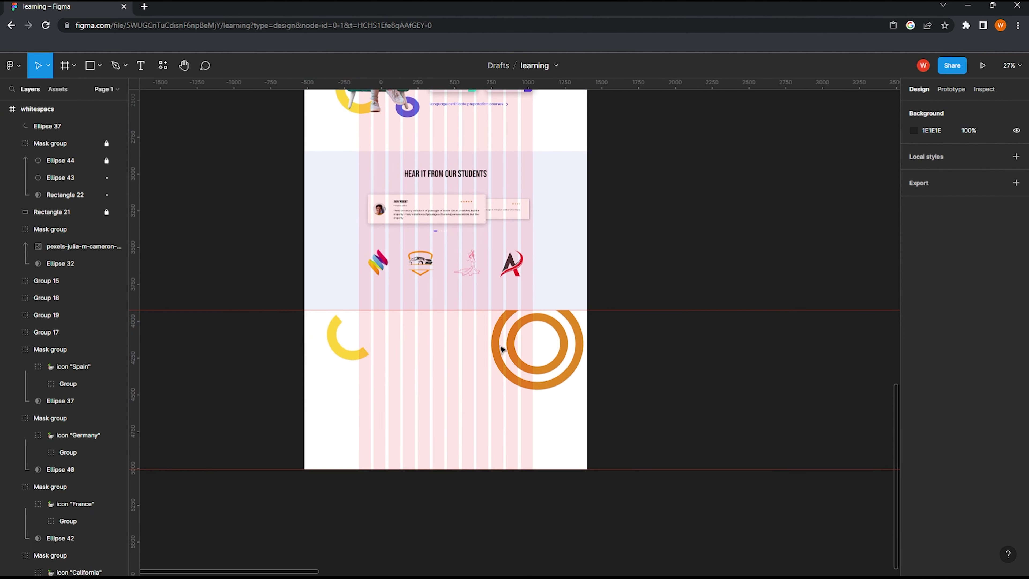
Step: Unlock the Mask group and eyedrop the arc's yellow onto both rings' strokes
click(106, 160)
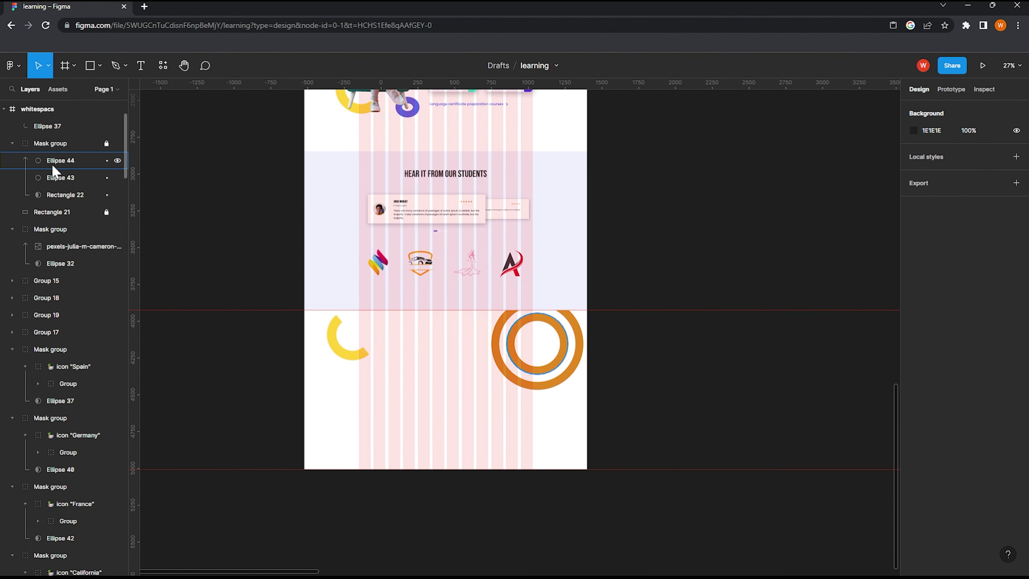
click(61, 161)
click(913, 351)
click(786, 456)
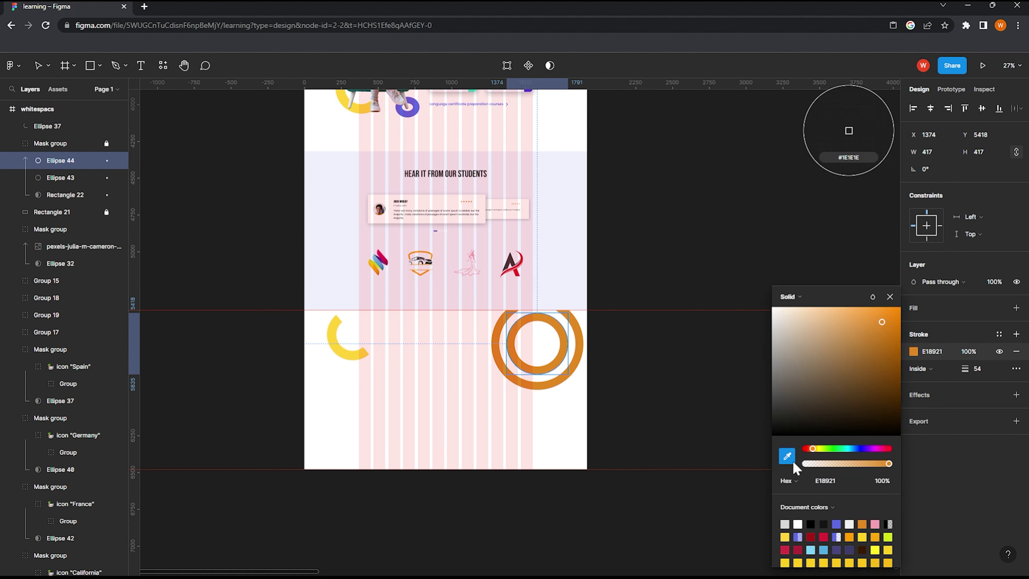
click(336, 320)
click(60, 179)
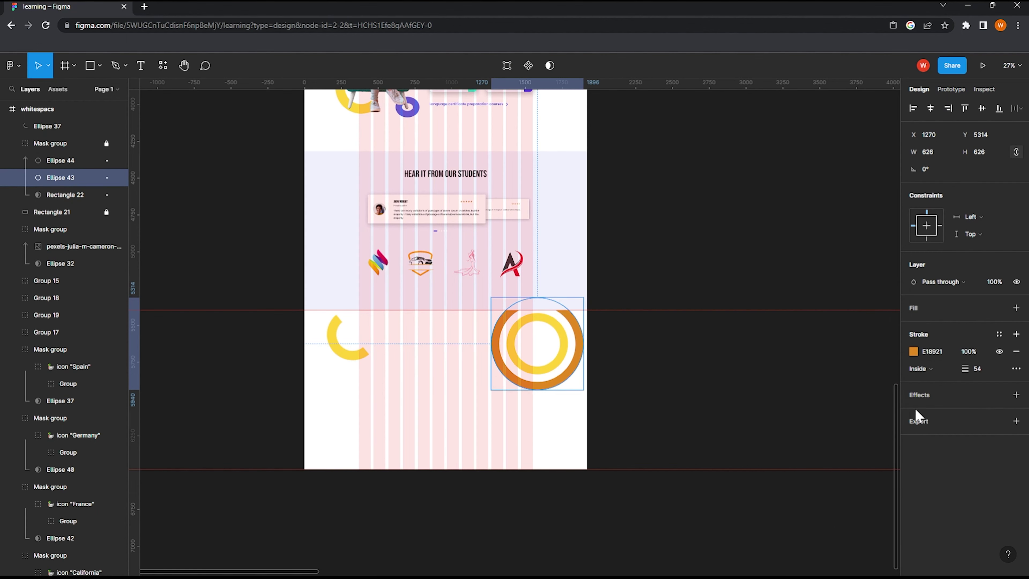
click(914, 351)
click(787, 456)
click(336, 344)
click(243, 359)
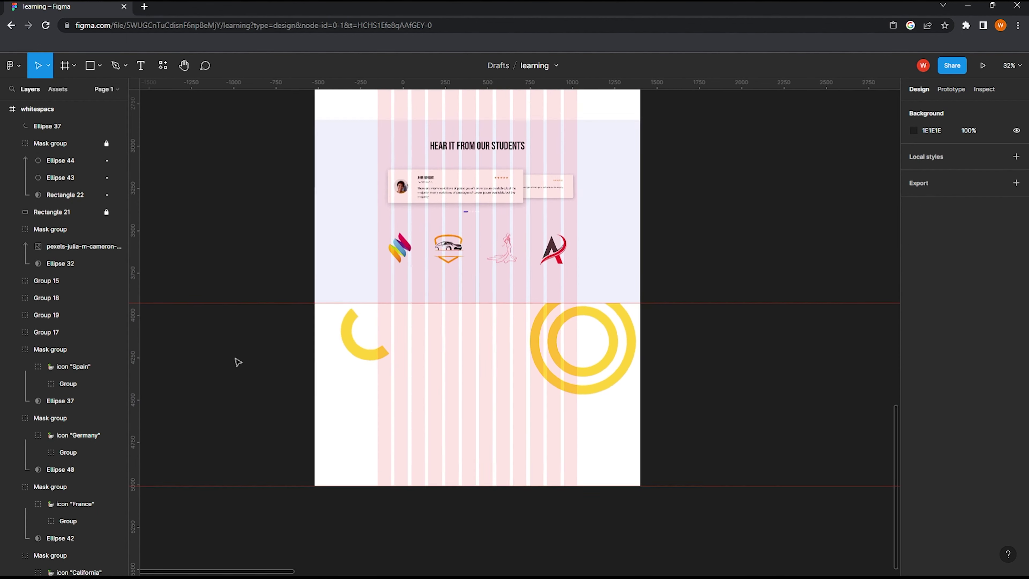
scroll(307, 336, up, 3)
Step: Alt-drag a copy of the 'Hear it from our students' heading into the white section
scroll(439, 332, up, 3)
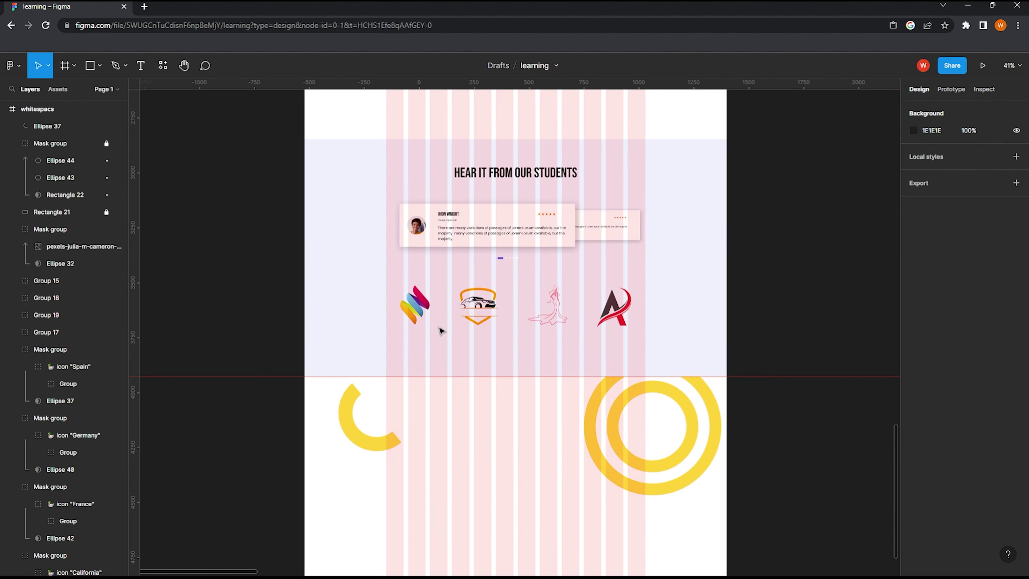
drag(502, 173, 502, 427)
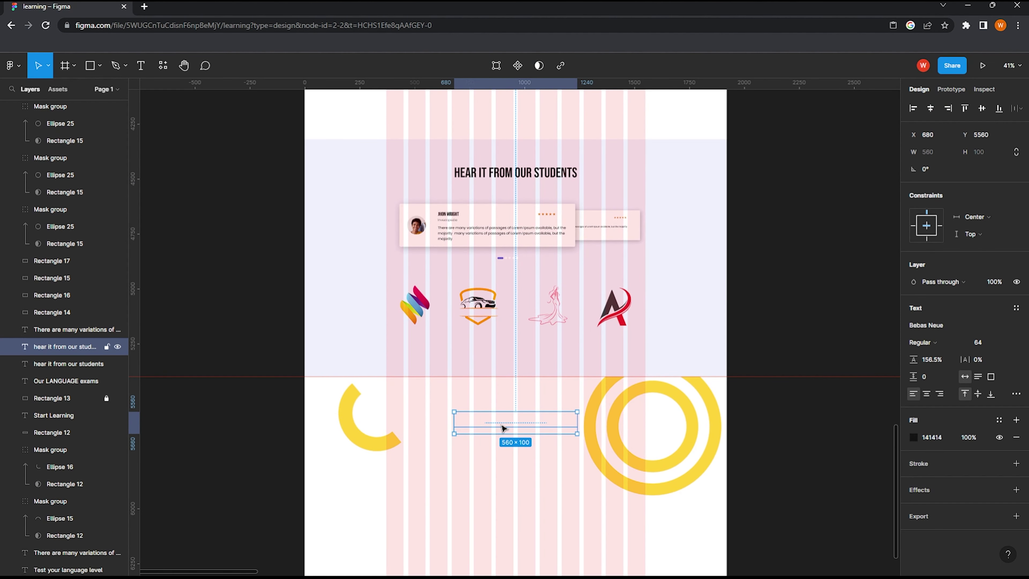
scroll(571, 235, down, 1)
scroll(572, 235, down, 3)
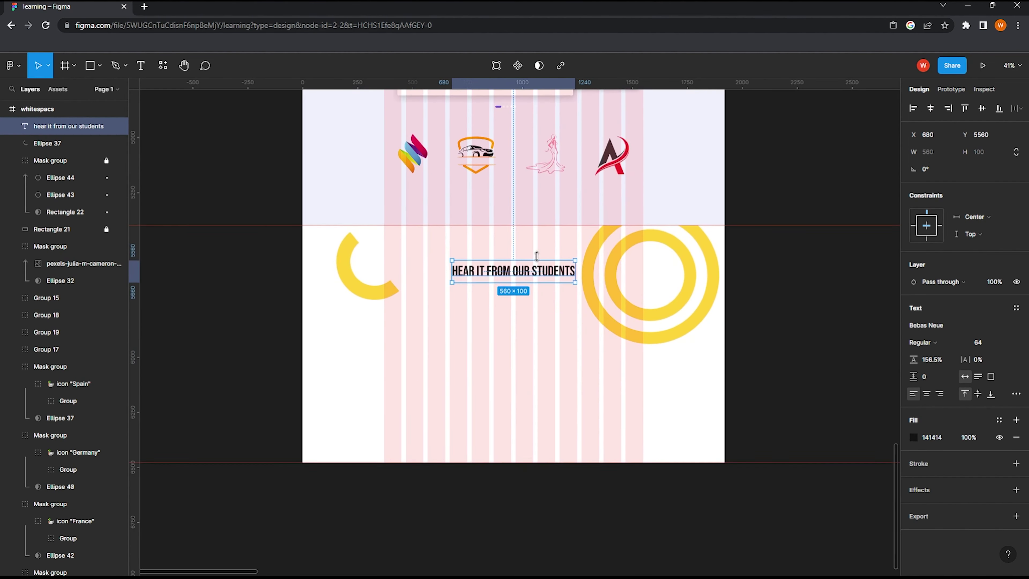
drag(511, 276, 510, 263)
scroll(432, 317, down, 2)
scroll(435, 320, up, 1)
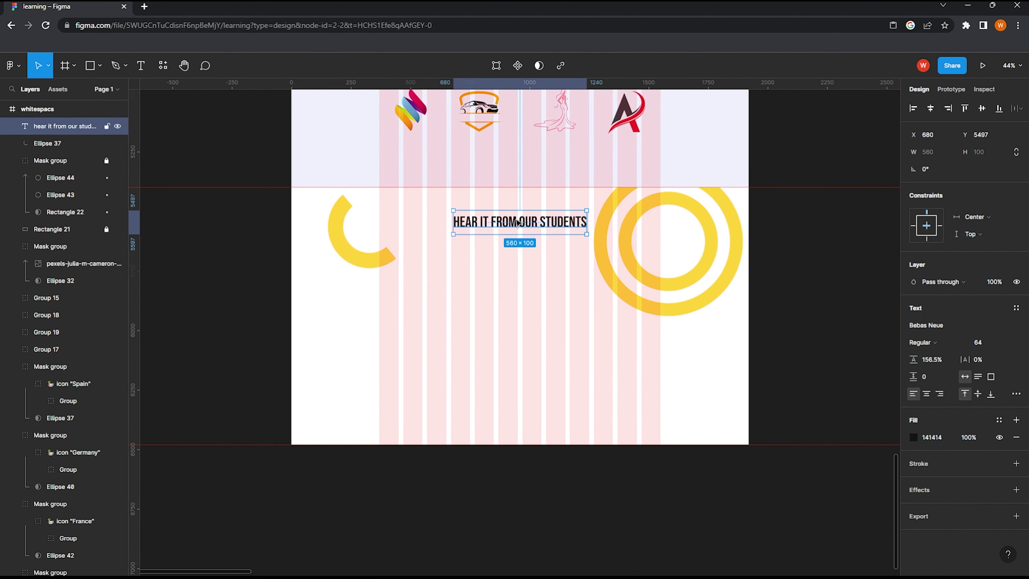
Step: Retitle the copy 'Frequently asked questions' and centre it horizontally
double_click(550, 223)
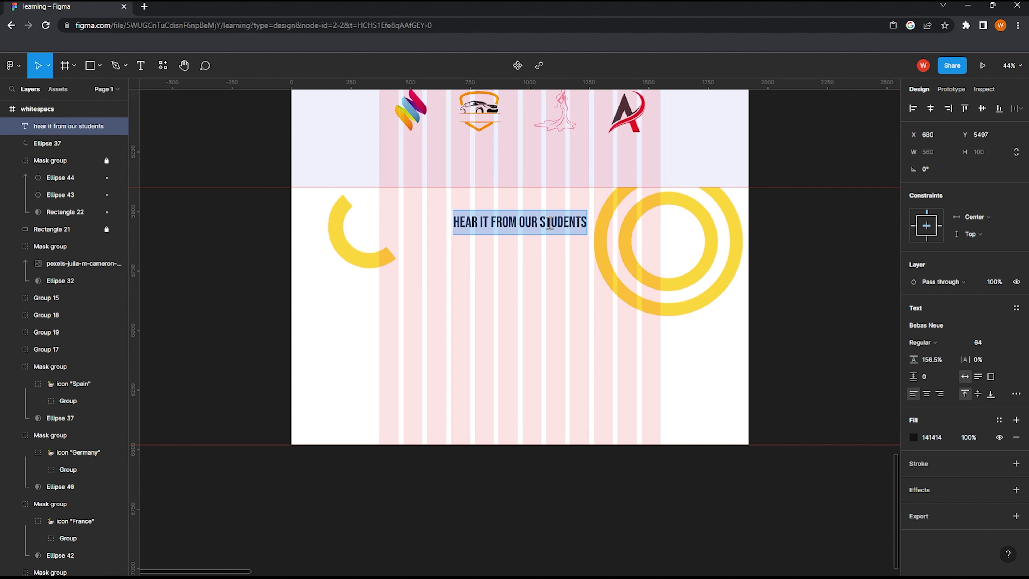
text(Frequently asked questions)
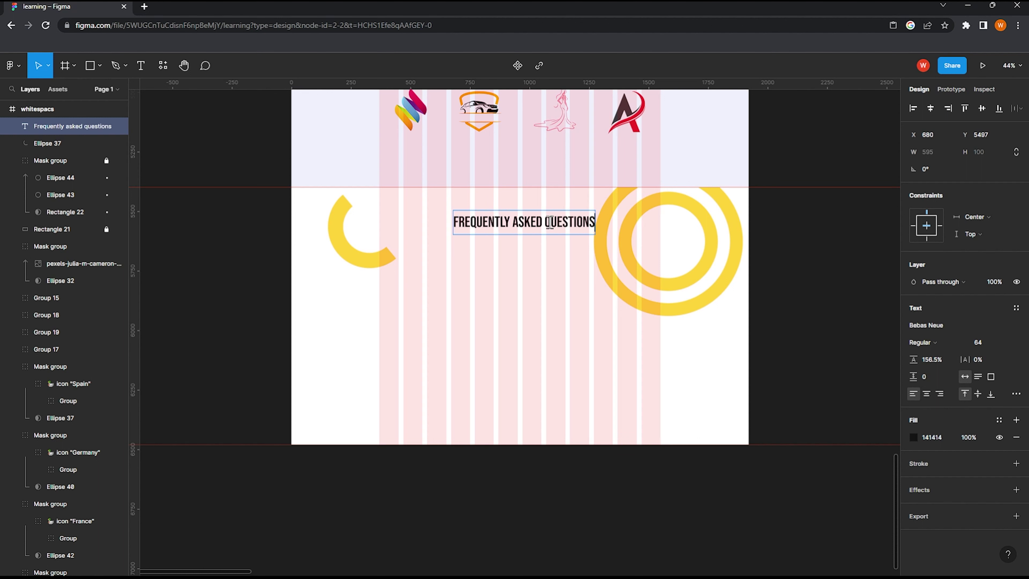
key(Escape)
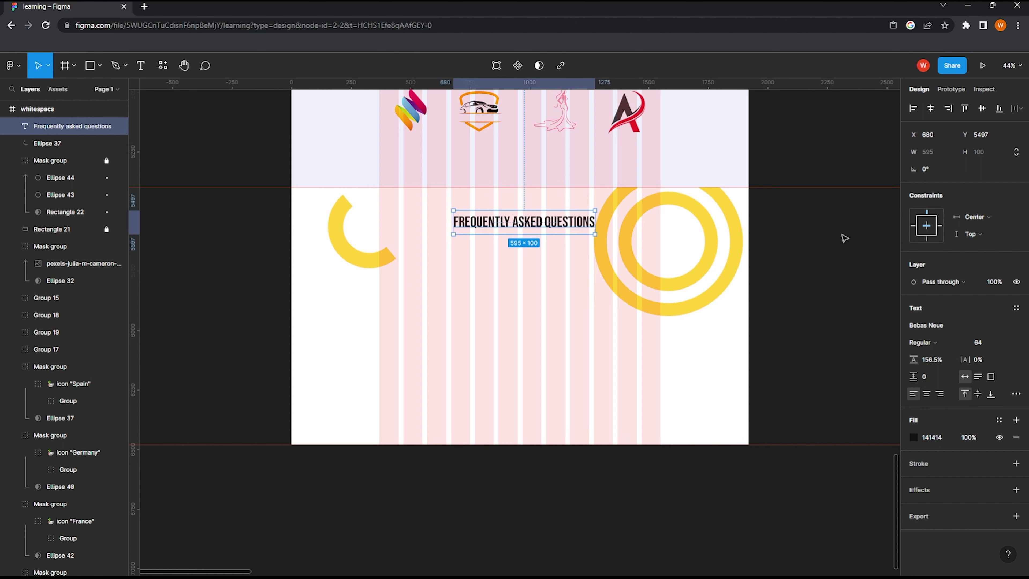
click(931, 108)
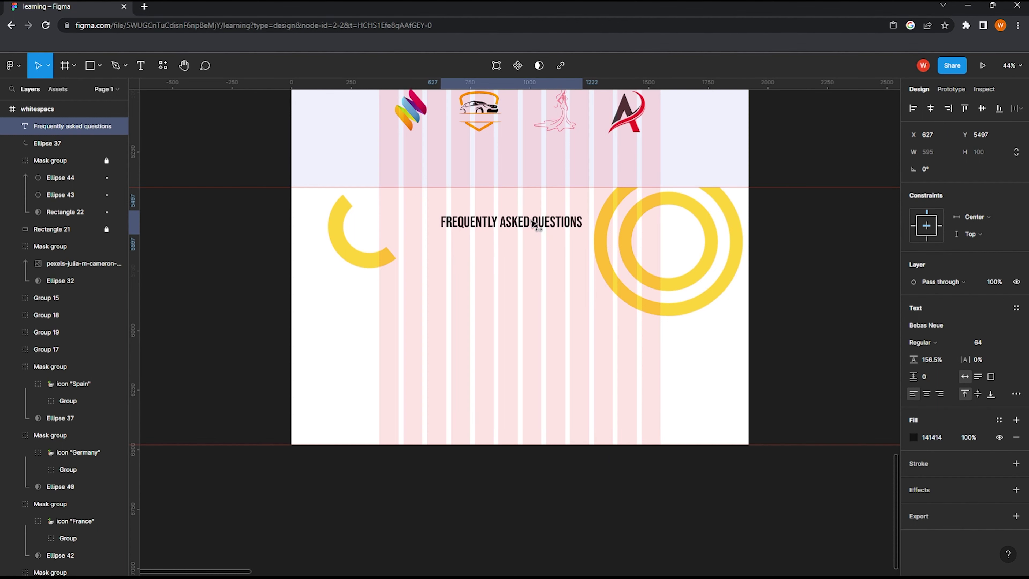
click(765, 275)
scroll(427, 254, down, 1)
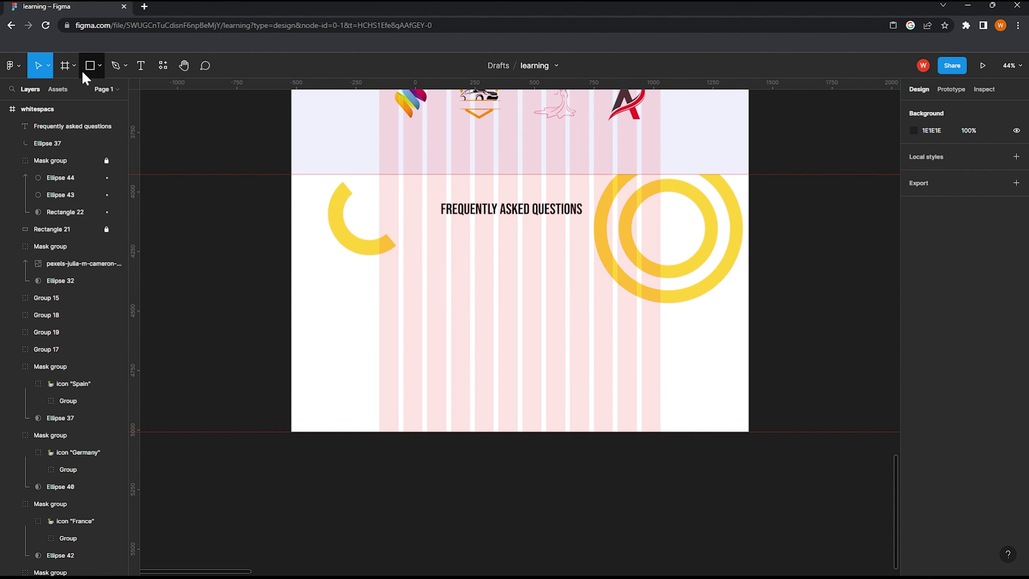
Step: Draw an 880×123 bar below the FAQ heading and nudge the yellow arc left and down
click(88, 67)
scroll(453, 290, up, 1)
drag(377, 264, 600, 335)
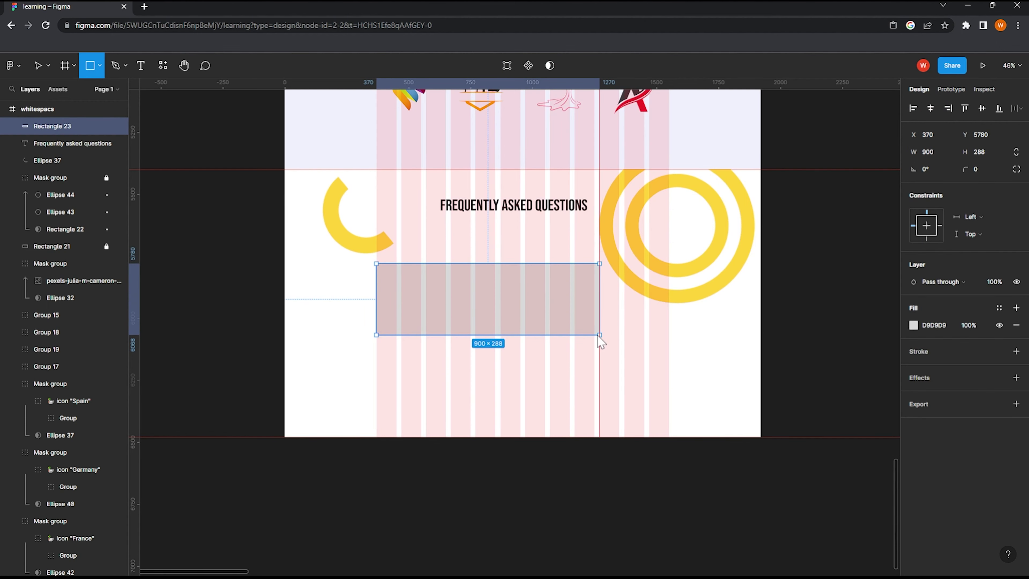
drag(600, 341, 595, 294)
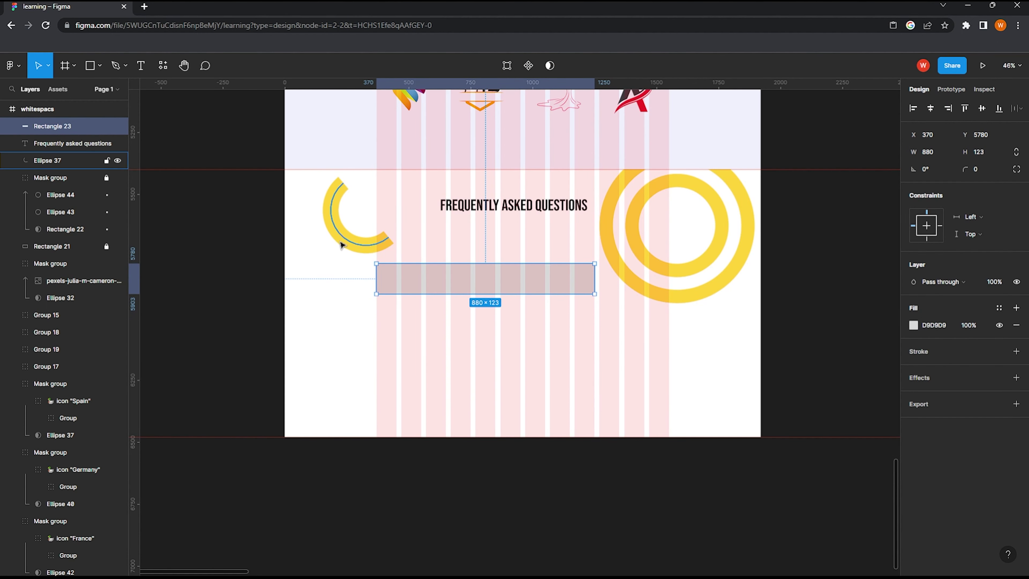
mouse_move(341, 244)
mouse_down()
mouse_move(297, 258)
mouse_move(345, 228)
mouse_up()
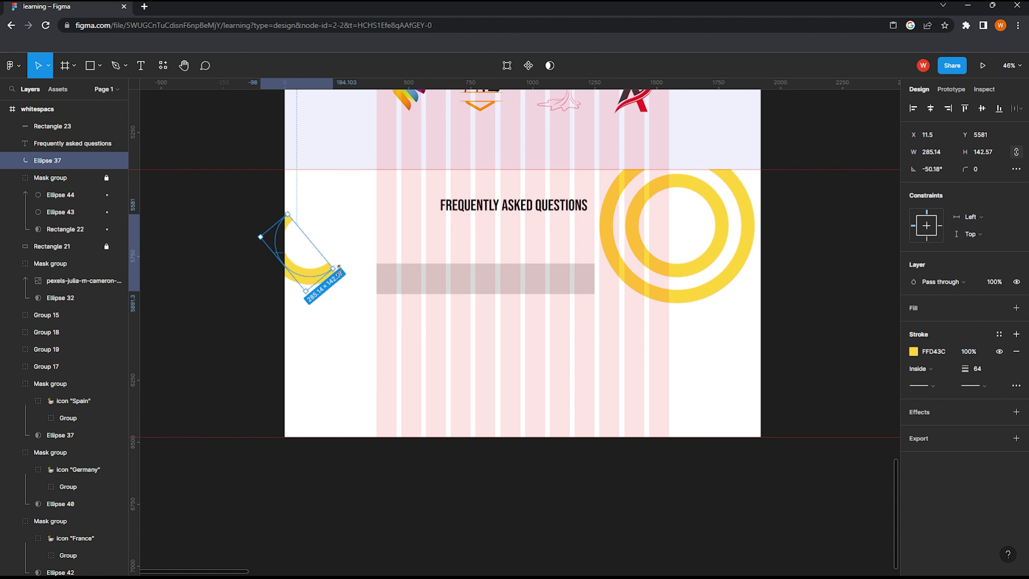
drag(321, 262, 320, 284)
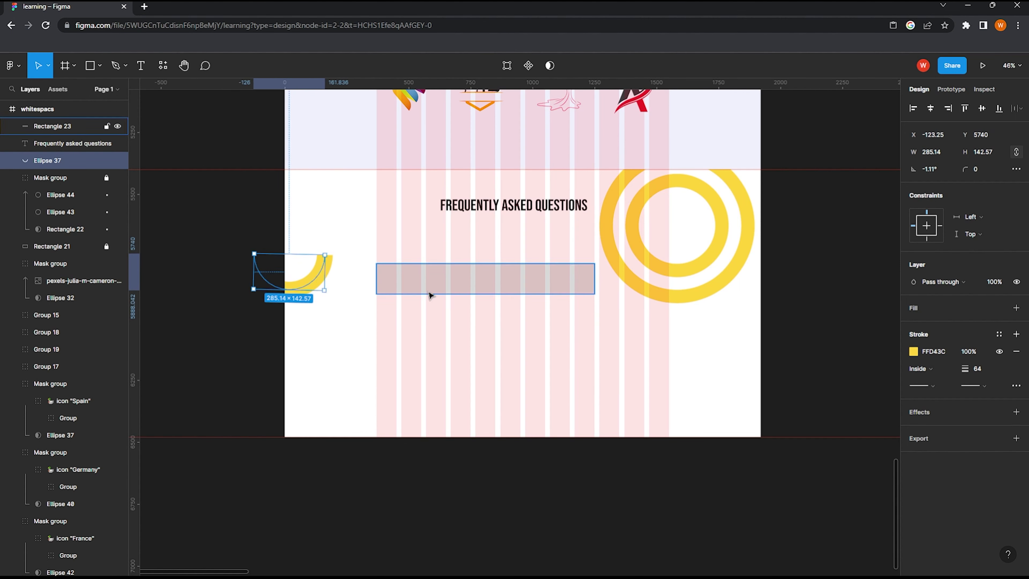
Step: Add a taller copy of the bar below it and tint the upper bar purple
click(478, 291)
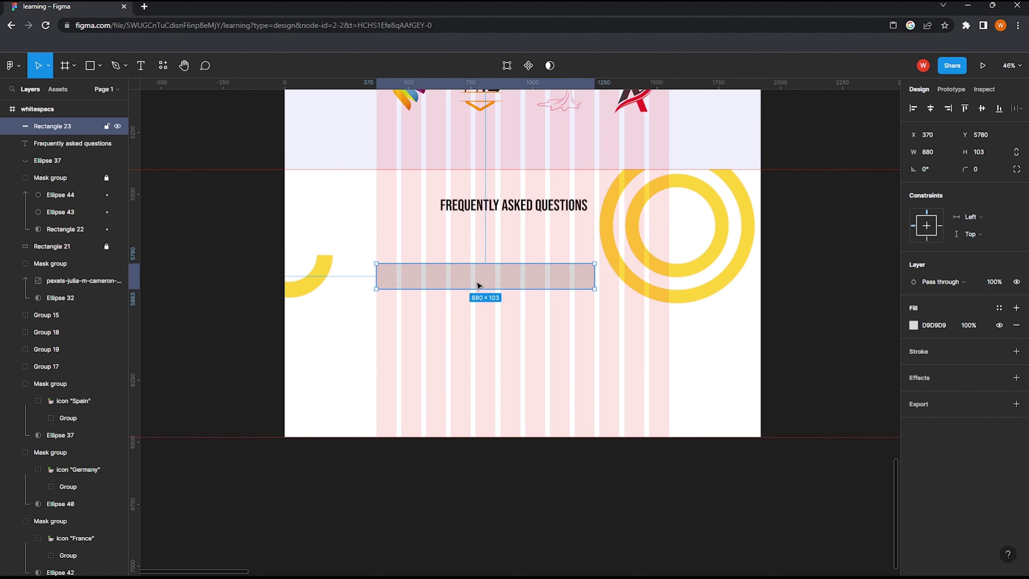
drag(478, 286, 473, 355)
click(545, 277)
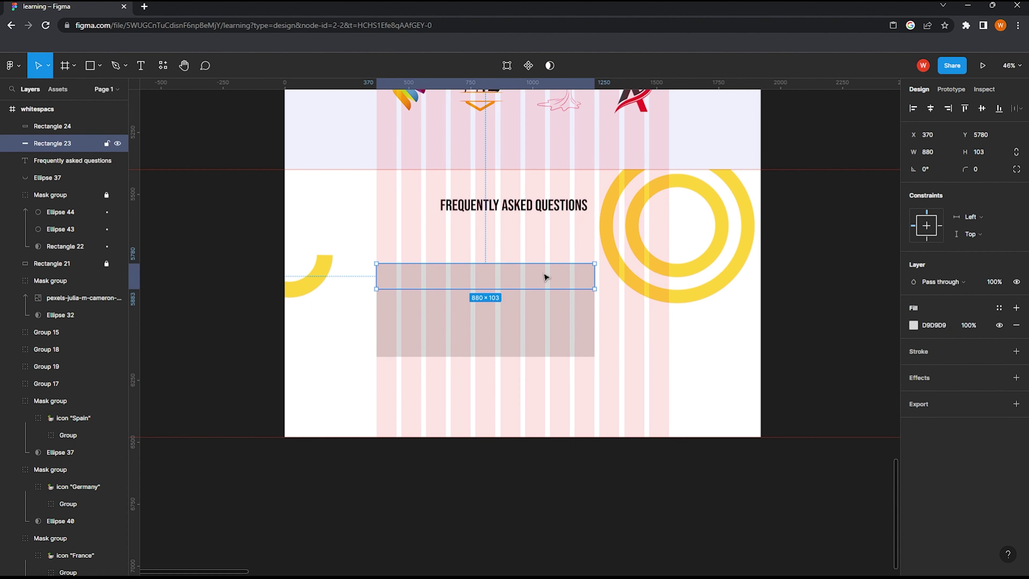
click(912, 325)
click(835, 524)
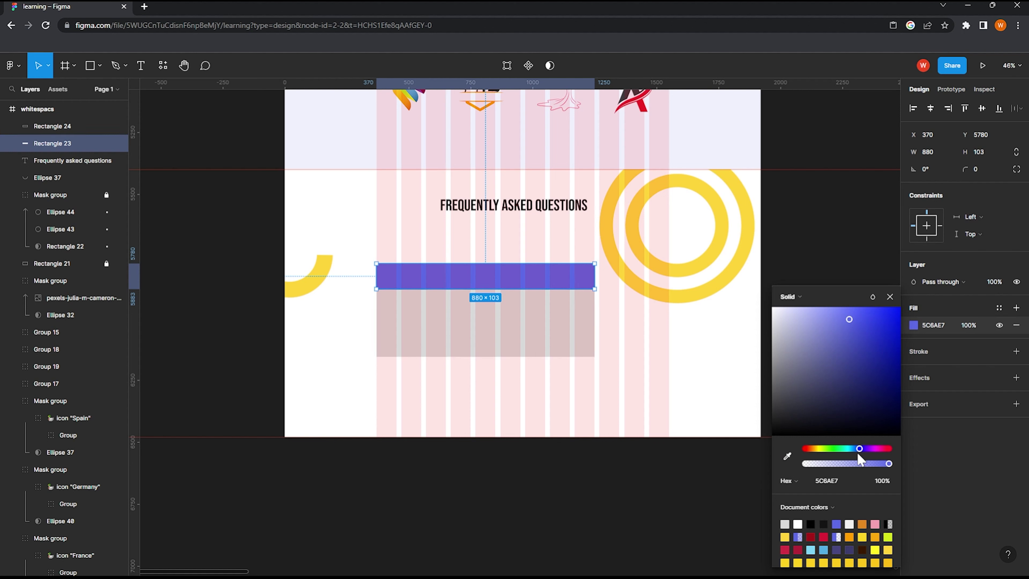
click(797, 537)
click(590, 351)
Step: Fill the lower answer box with 5C6AE7 at 28% opacity
click(520, 330)
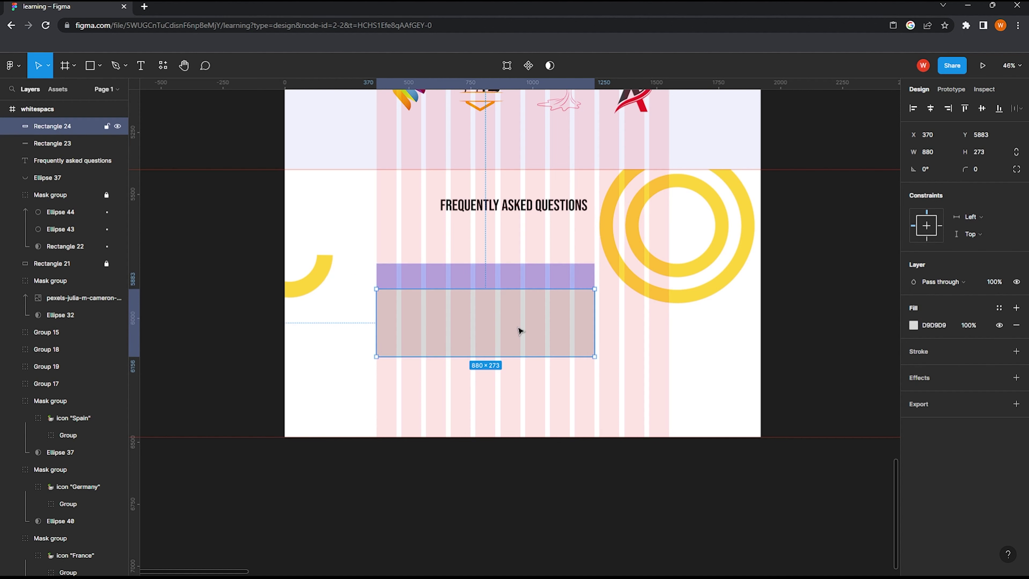
click(913, 325)
click(785, 537)
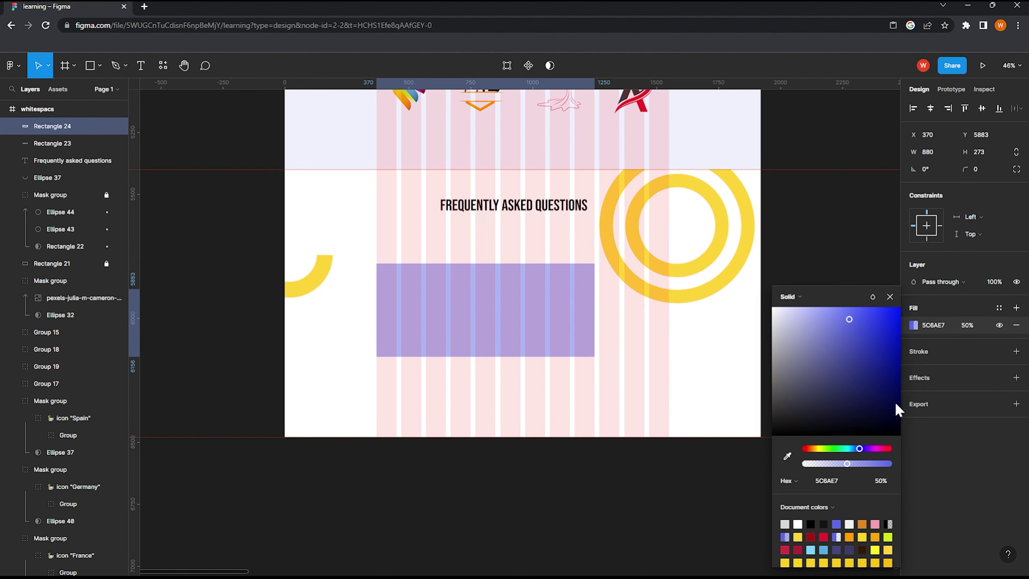
drag(844, 466, 830, 466)
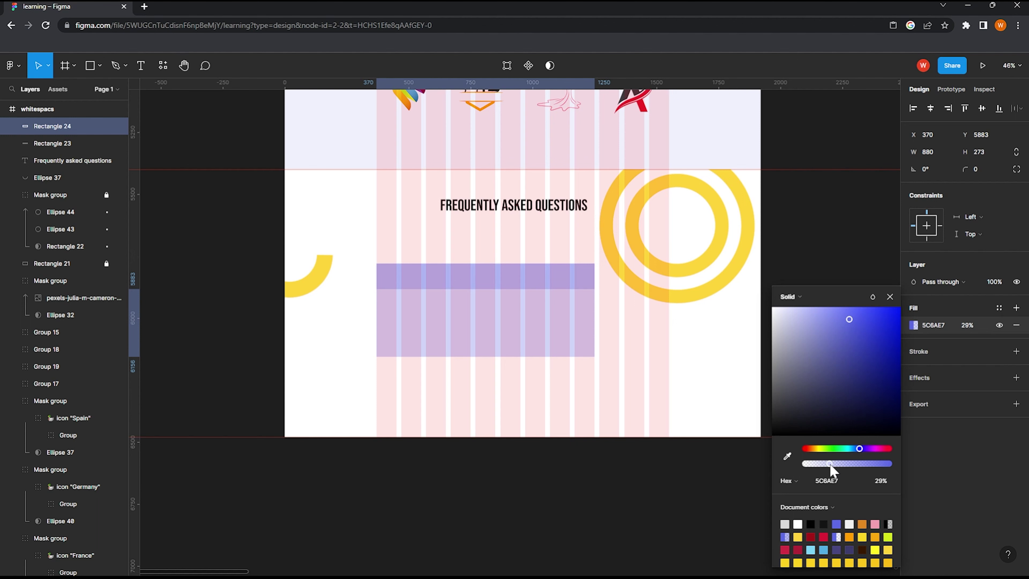
click(459, 284)
text(10)
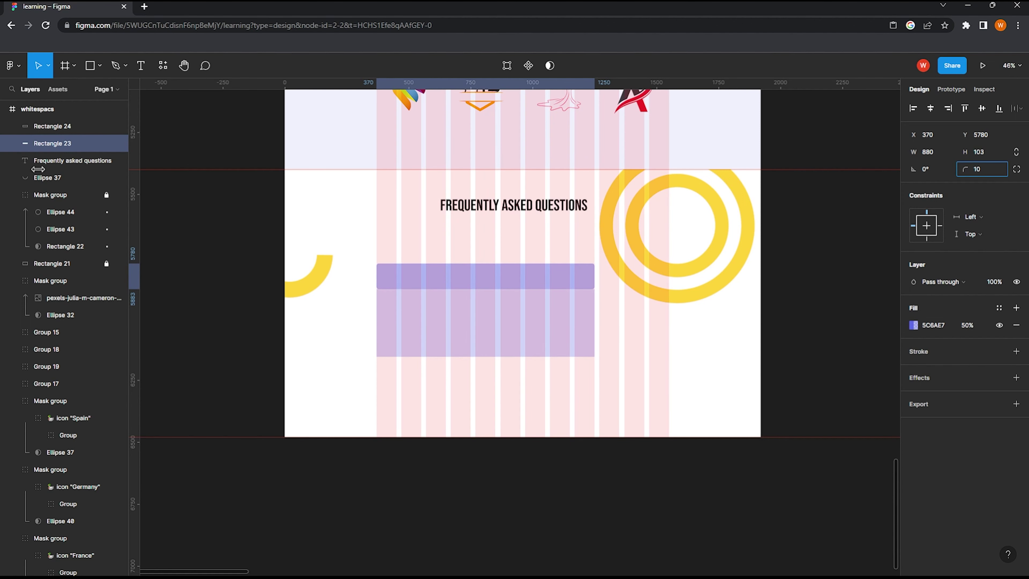
Step: Fill the question bar with light purple AEB5F3 sampled from the canvas
click(407, 314)
scroll(443, 287, up, 3)
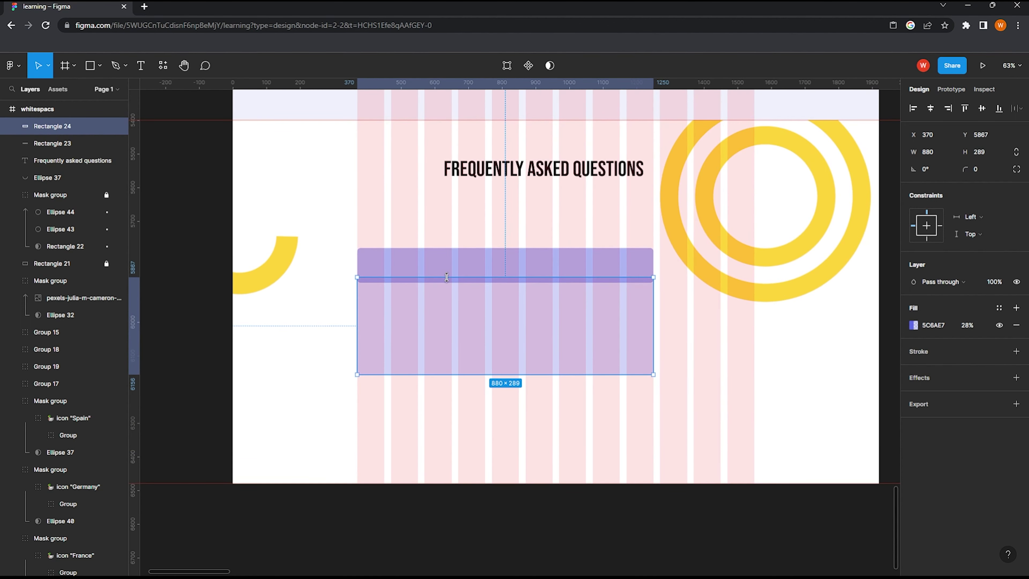
click(333, 308)
scroll(429, 248, down, 3)
click(453, 239)
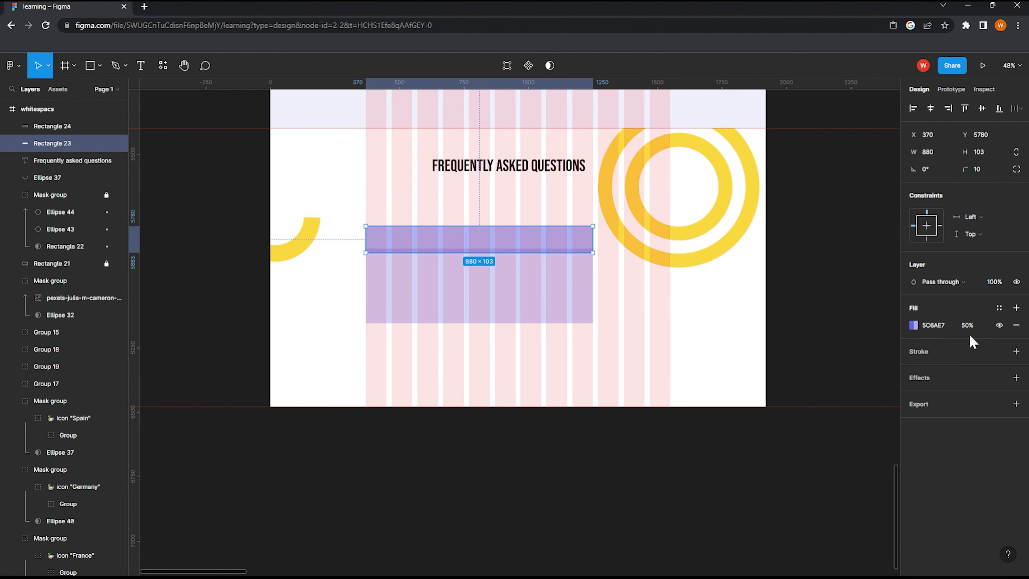
click(913, 325)
click(787, 456)
click(553, 239)
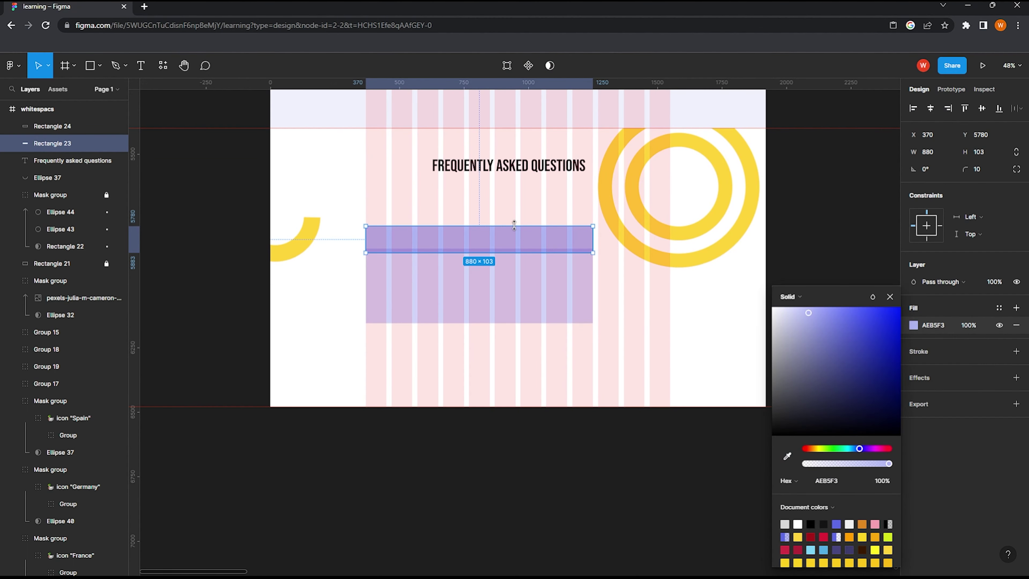
click(927, 303)
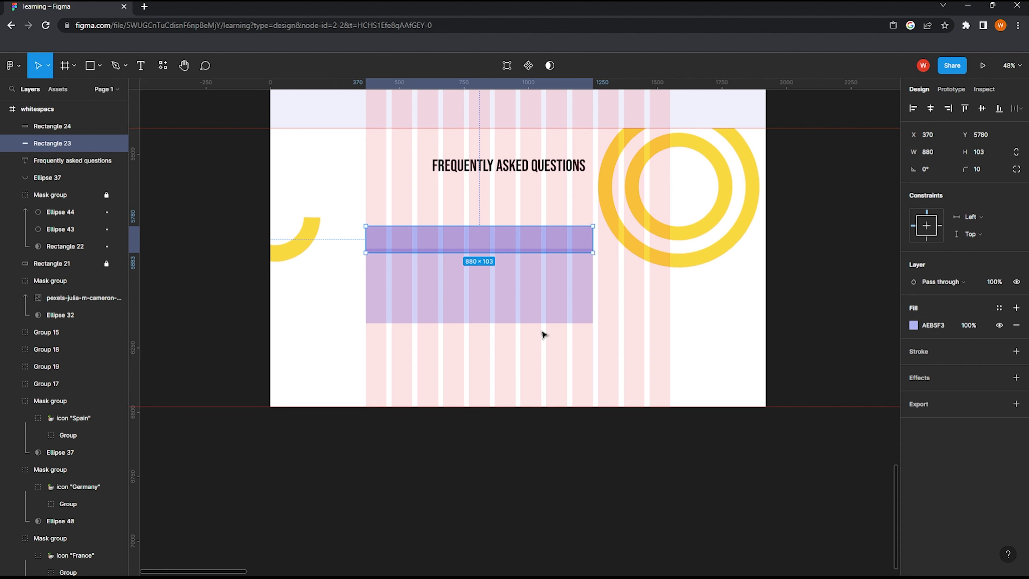
Step: Move the answer box layer below the question bar in Layers
click(561, 321)
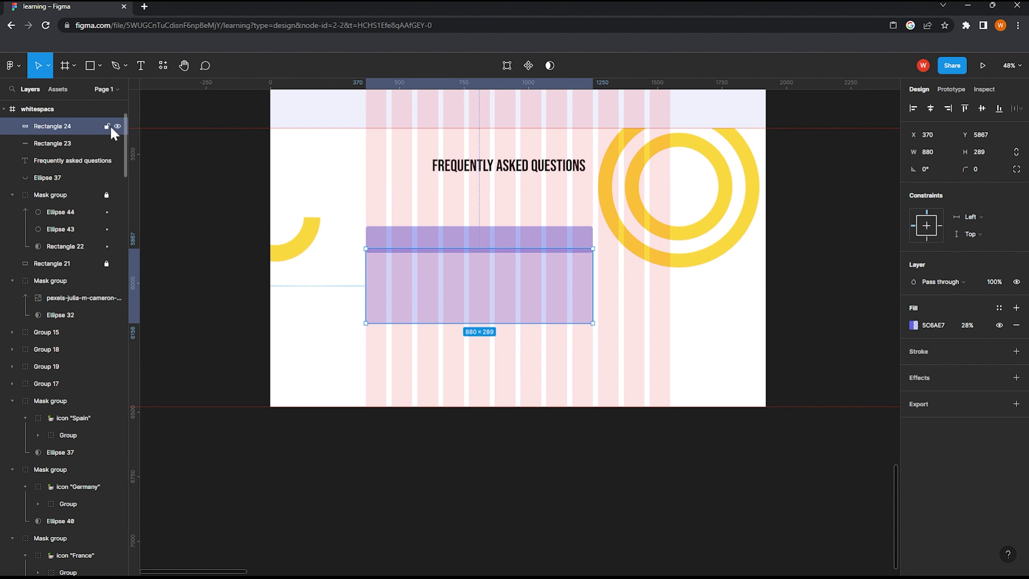
drag(111, 128, 106, 142)
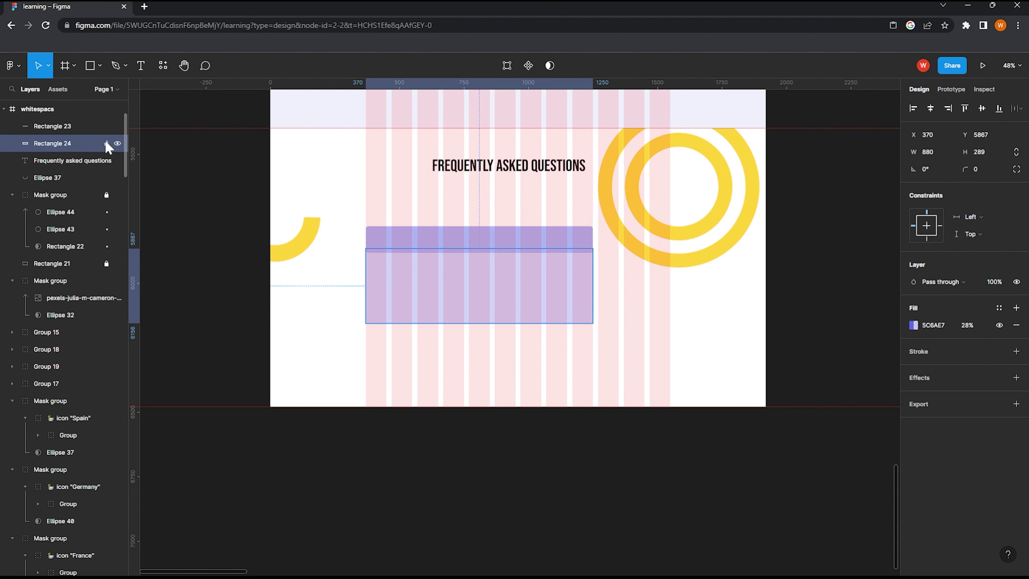
click(69, 125)
click(297, 245)
click(314, 302)
ctrl+scroll(515, 281, up, 3)
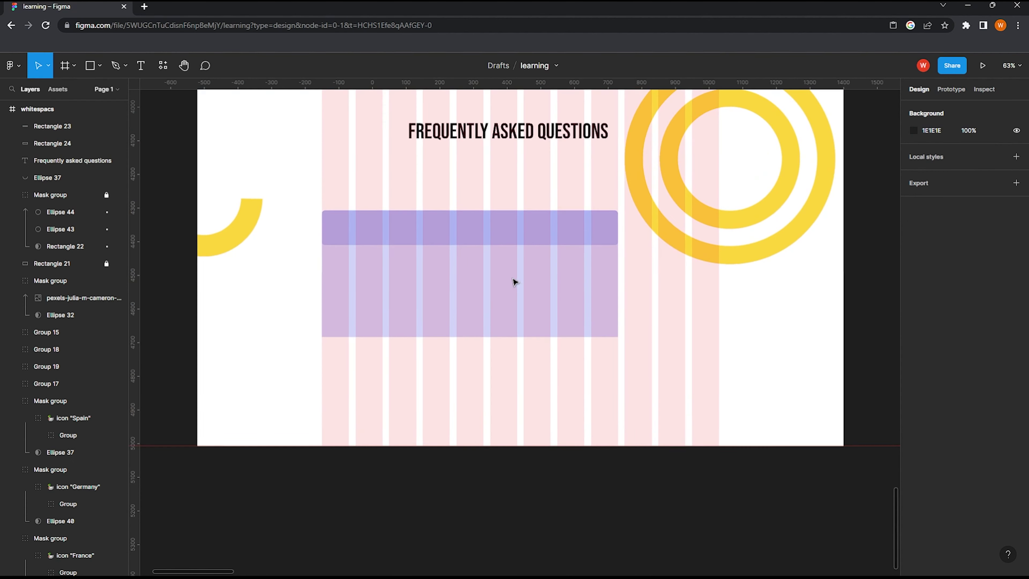
ctrl+scroll(260, 348, up, 1)
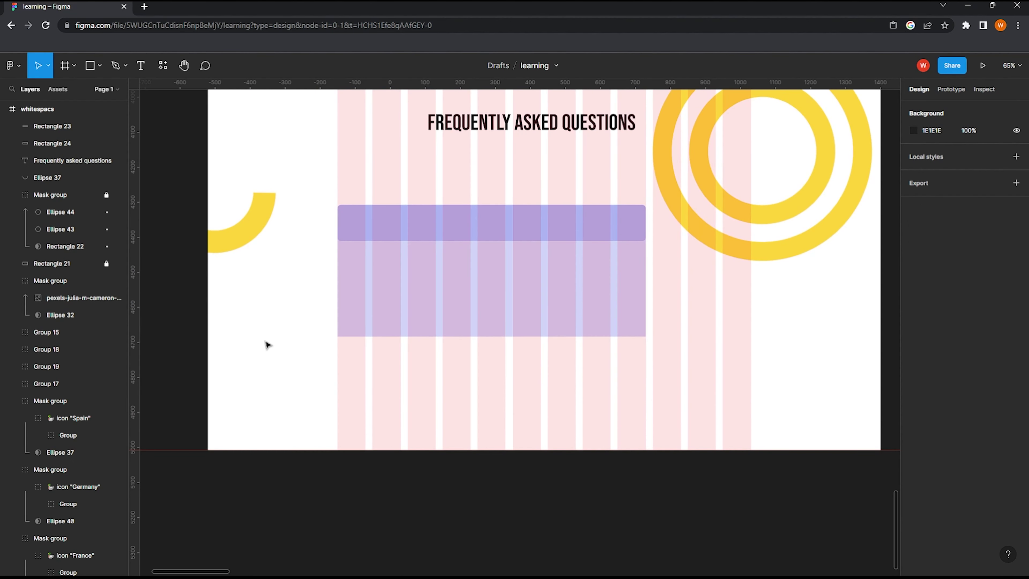
ctrl+scroll(343, 229, up, 3)
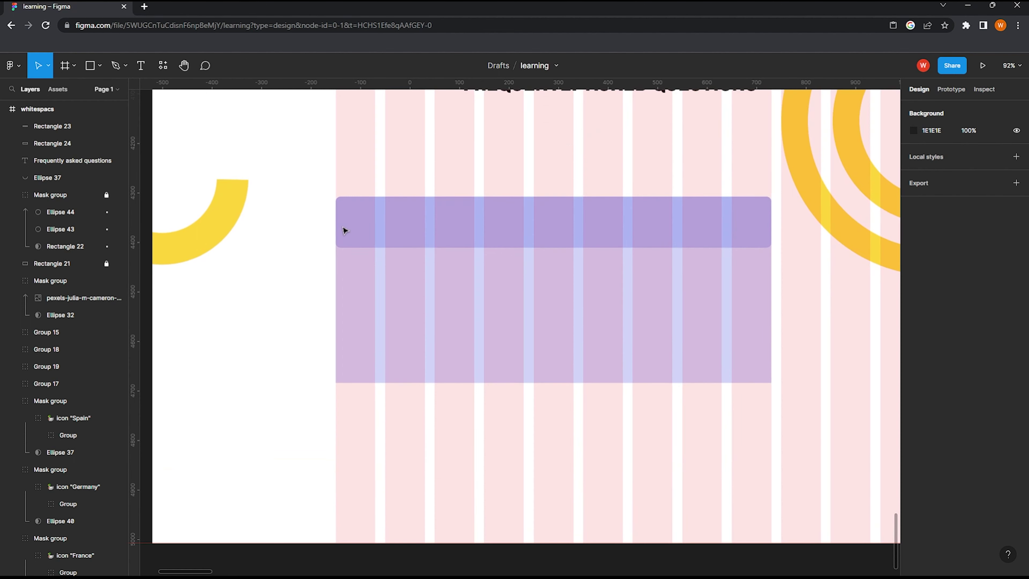
Step: Draw a small 31×31 square at the bar's left end, filled purple 5C6AE7
key(r)
ctrl+scroll(348, 215, up, 2)
mouse_move(364, 218)
mouse_down()
mouse_move(382, 236)
mouse_move(363, 225)
mouse_up()
click(913, 325)
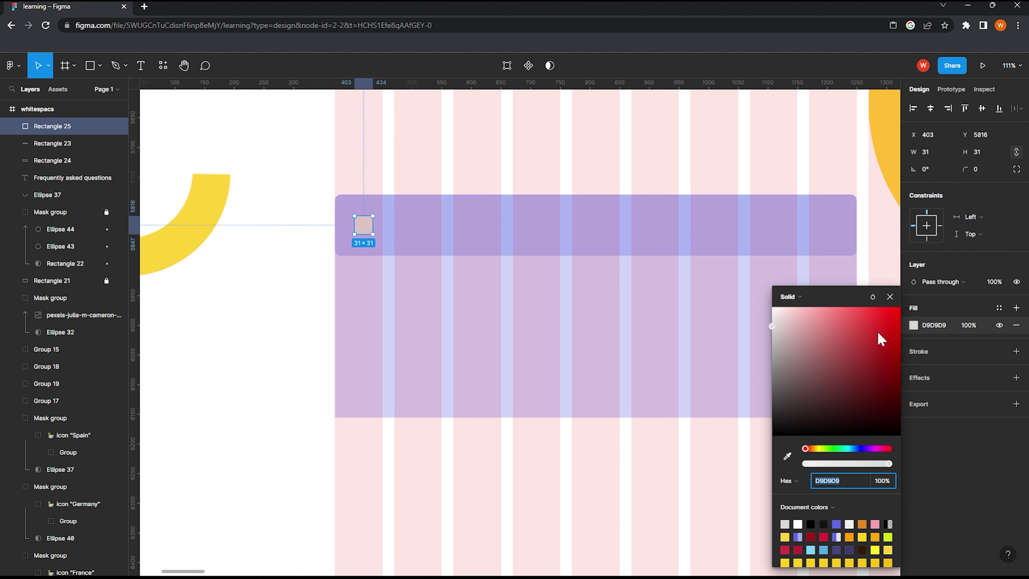
click(835, 523)
Step: Lighten the question bar's fill colour
click(889, 297)
ctrl+scroll(429, 283, up, 1)
click(445, 227)
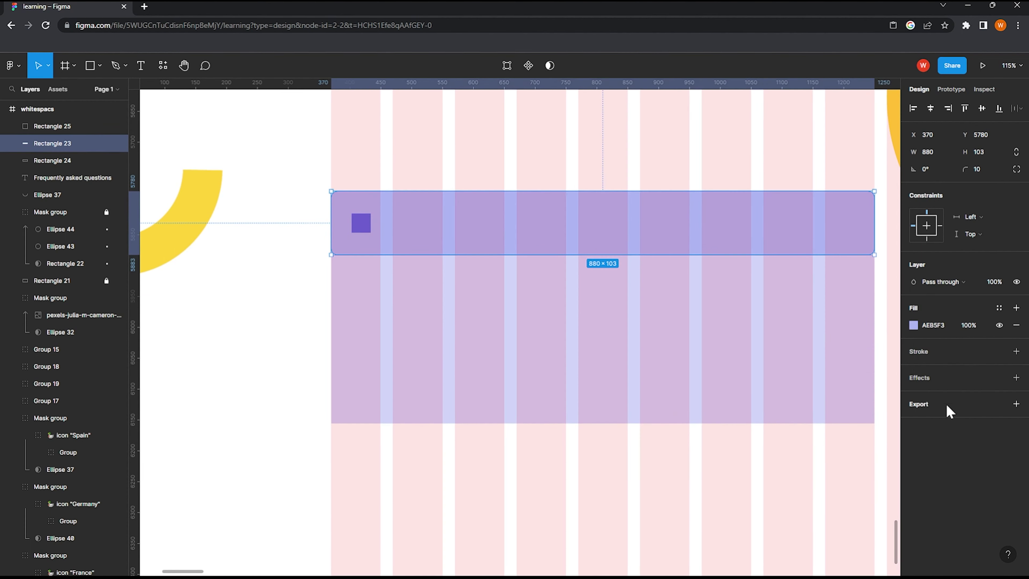
click(913, 325)
click(793, 312)
Step: Make the answer box pale lavender D1D5FA with slightly rounded corners
click(813, 368)
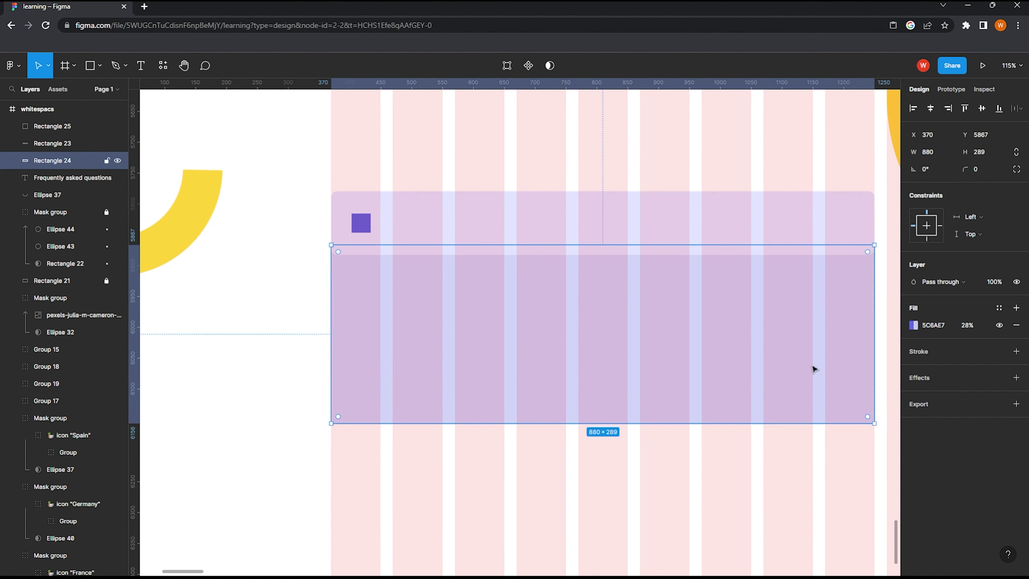
click(913, 325)
click(790, 312)
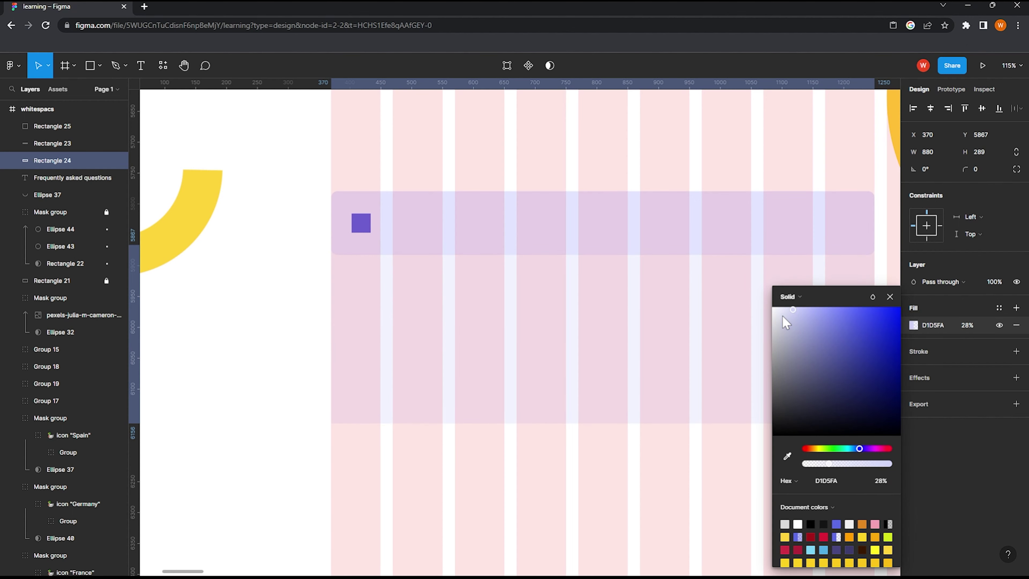
drag(987, 172, 986, 172)
click(261, 333)
scroll(315, 254, up, 3)
scroll(384, 285, up, 2)
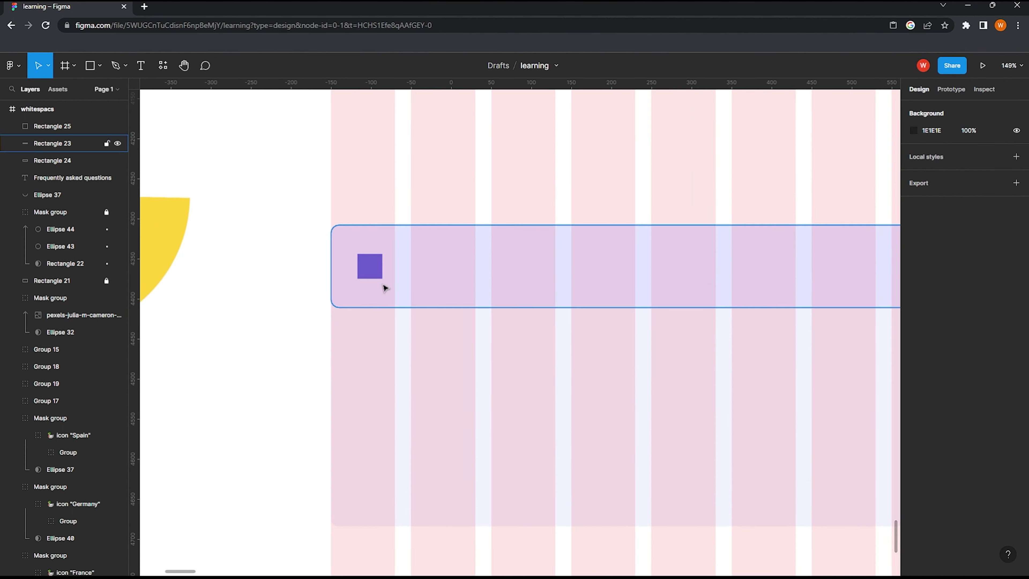
click(366, 262)
Step: Reshape the purple square into a speech bubble with a bottom-left tail
double_click(366, 262)
scroll(367, 287, up, 3)
drag(365, 269, 343, 277)
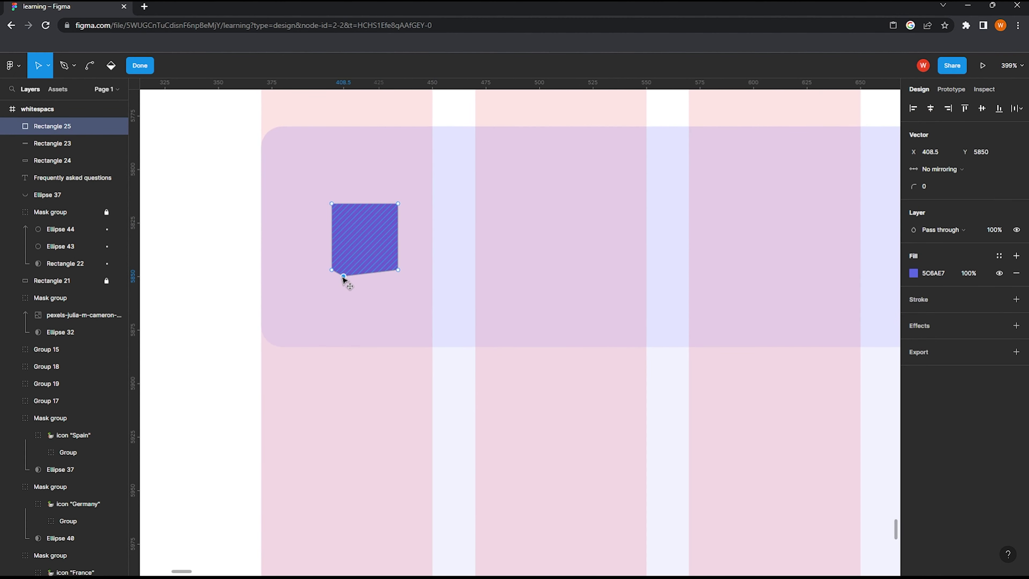
scroll(344, 276, up, 3)
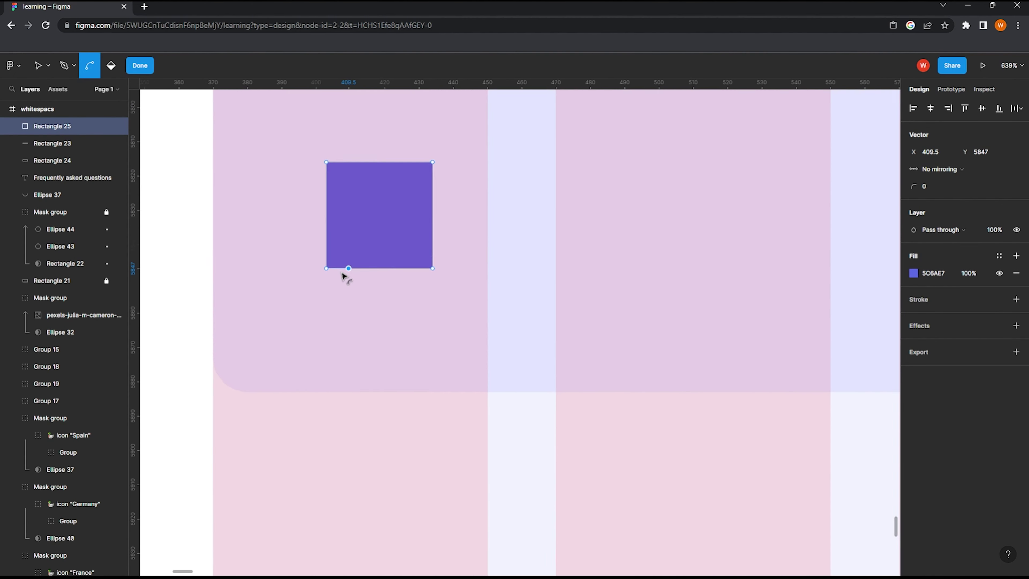
scroll(342, 276, up, 3)
mouse_move(339, 266)
mouse_down()
mouse_move(311, 356)
mouse_move(310, 329)
mouse_up()
key(ctrl)
scroll(365, 310, down, 2)
scroll(370, 308, down, 2)
scroll(375, 312, down, 2)
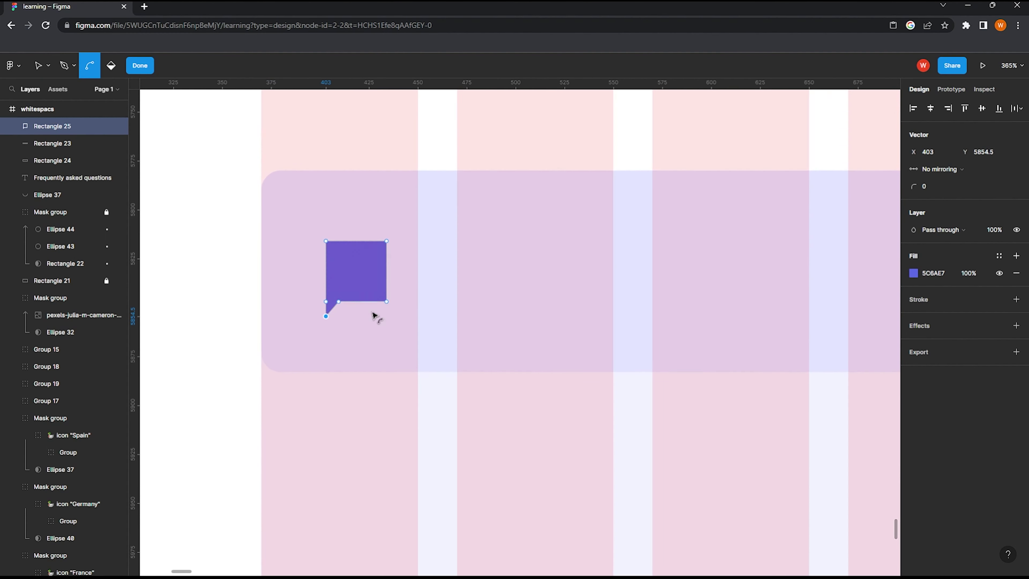
key(Escape)
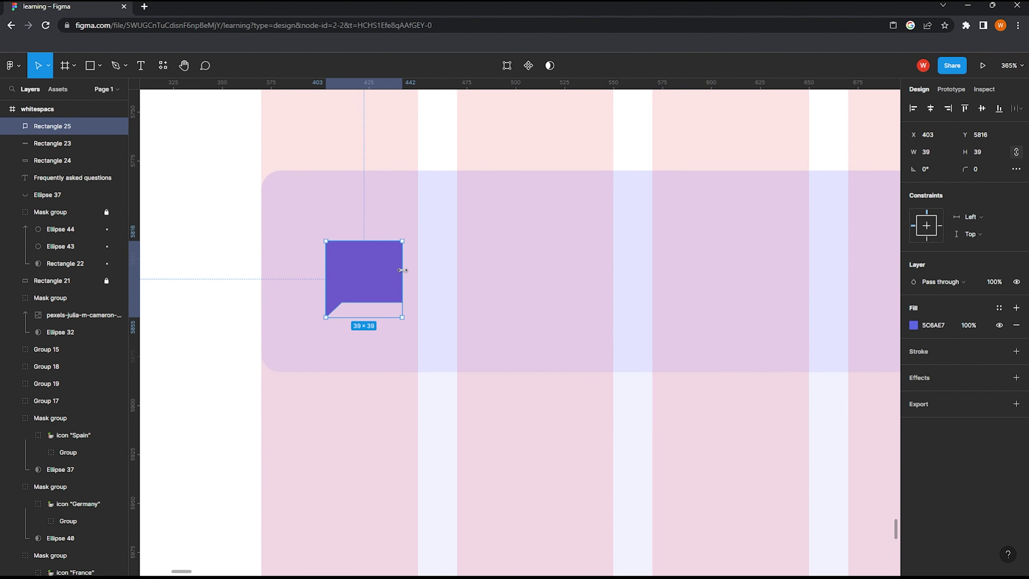
drag(371, 290, 348, 291)
Step: Add a size-32 '?' in front of the bubble and move it inside
click(378, 353)
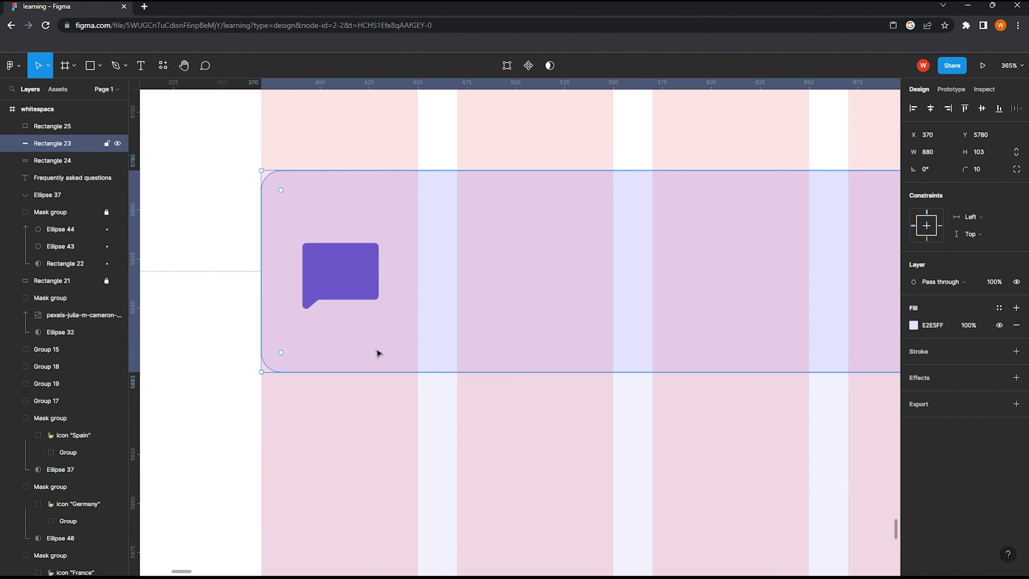
key(t)
click(326, 267)
text(?)
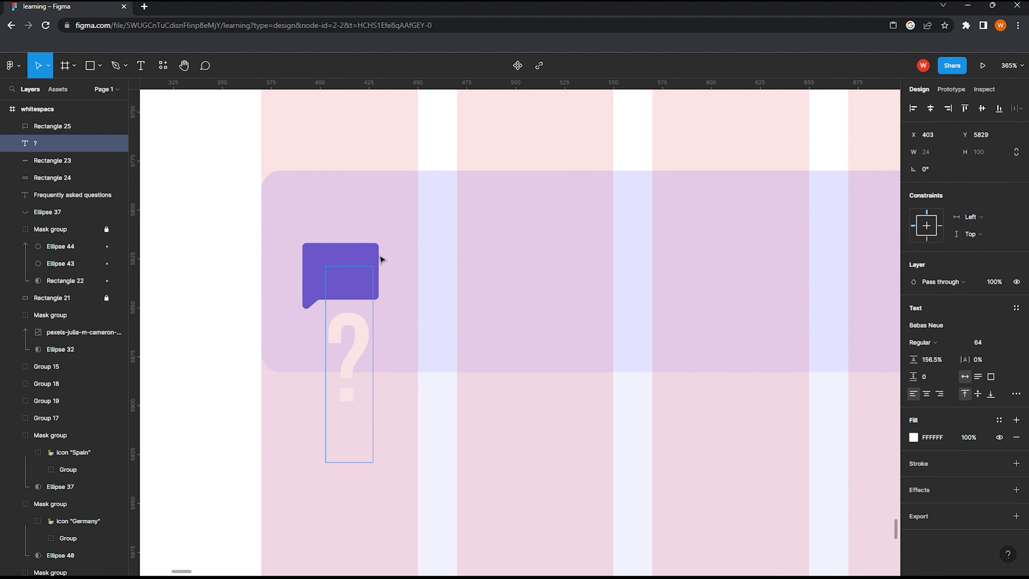
key(Escape)
click(981, 342)
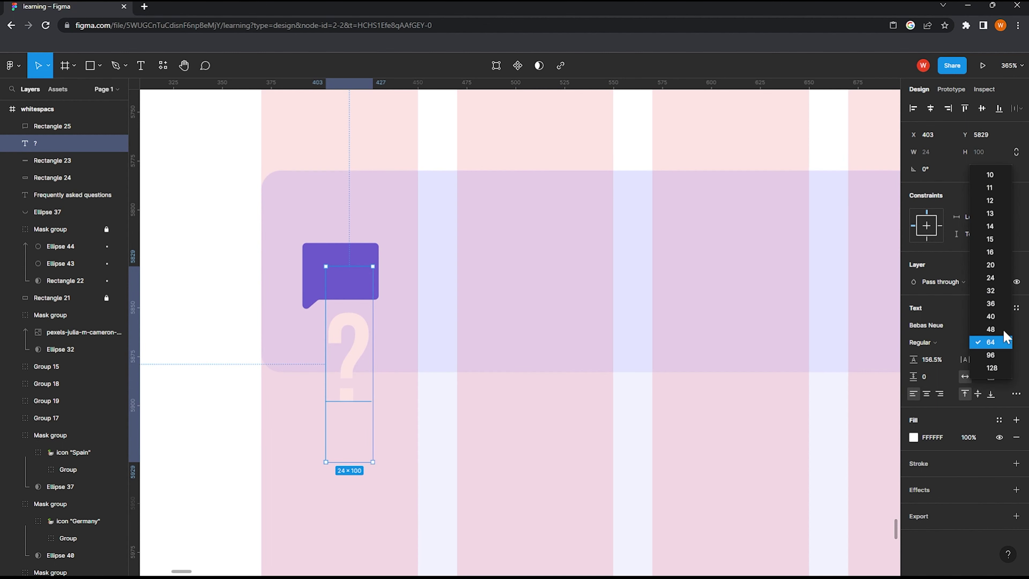
click(988, 284)
key(ctrl+bracketright)
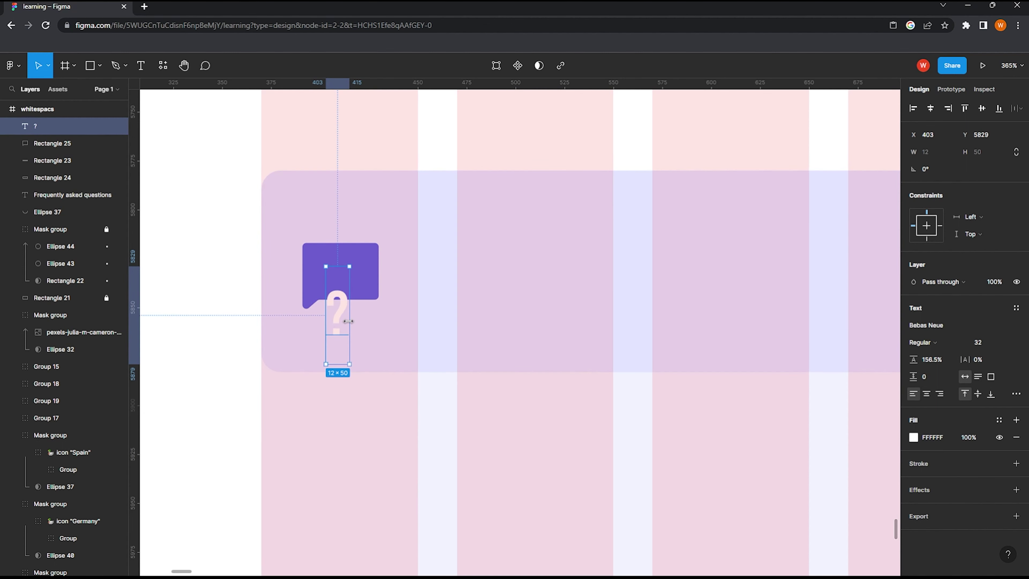
drag(340, 330, 340, 288)
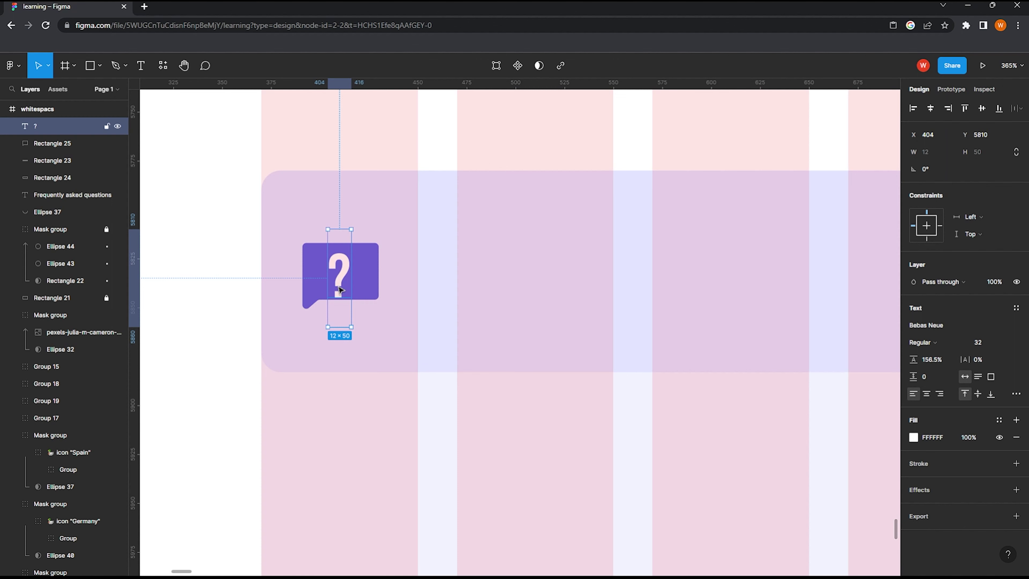
Step: Set the question text to Poppins 24 and nudge it down in the bar
key(Escape)
scroll(462, 285, down, 10)
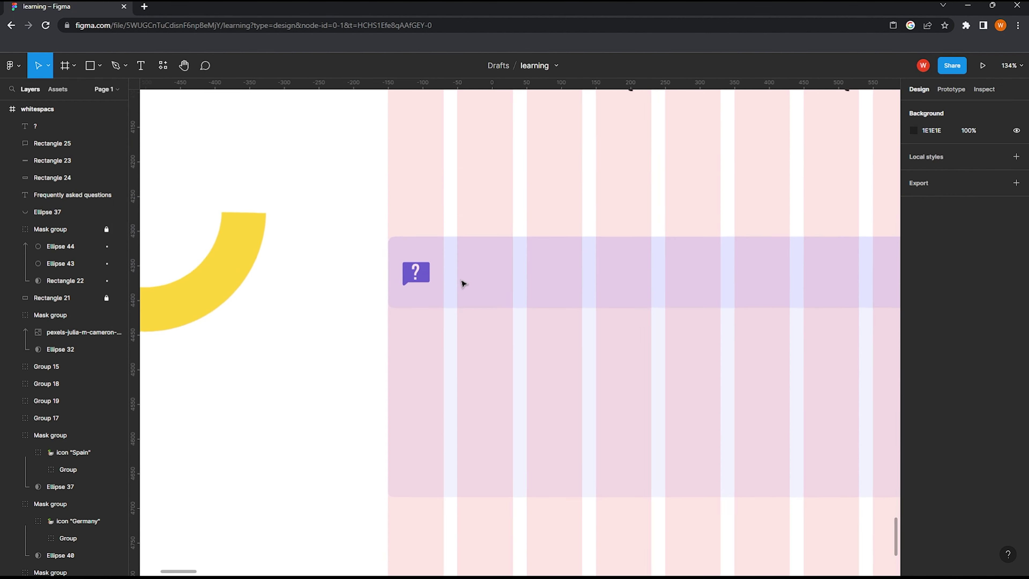
scroll(482, 299, down, 2)
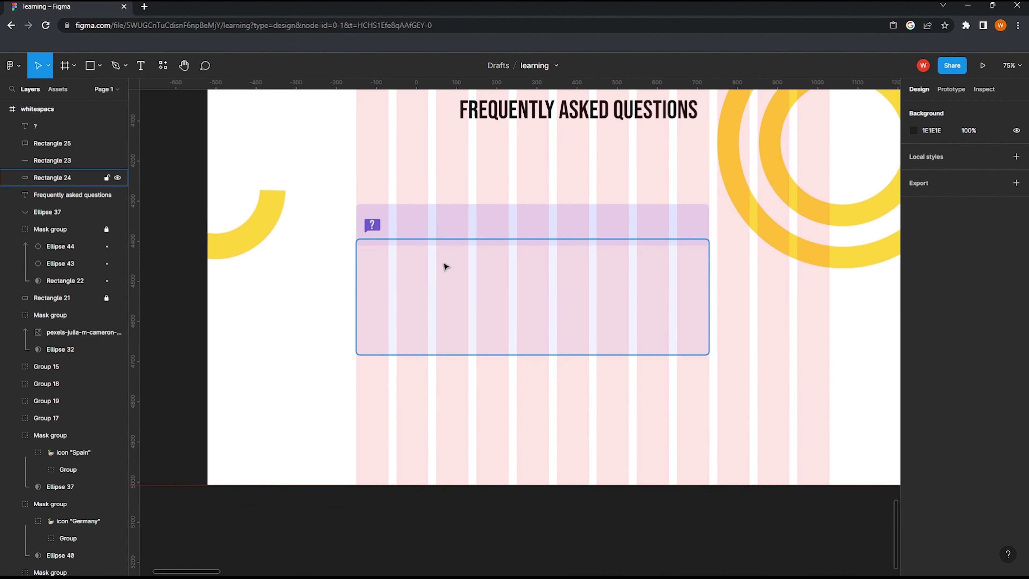
scroll(443, 266, down, 2)
scroll(443, 266, right, 1)
scroll(305, 298, up, 1)
click(471, 191)
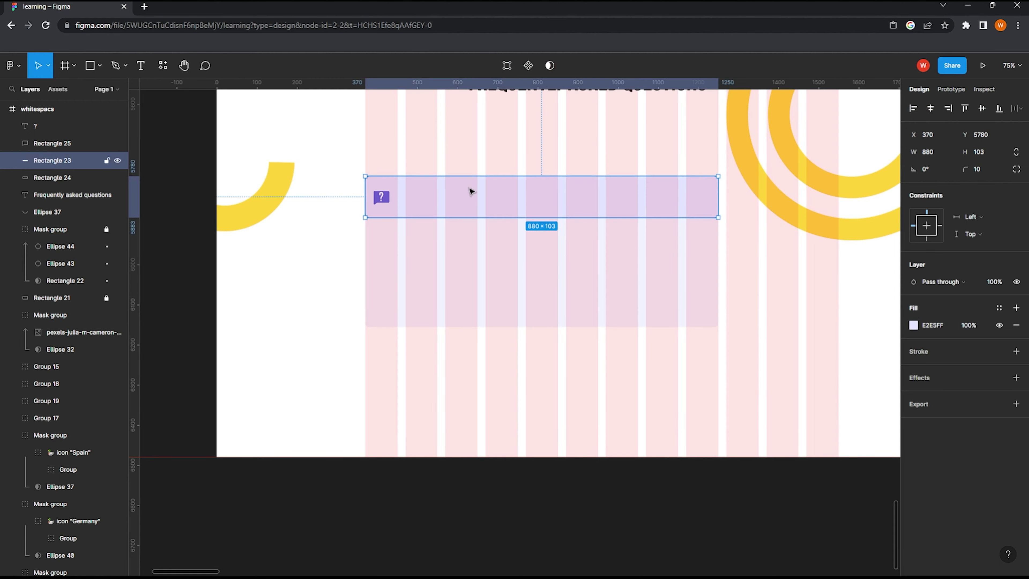
scroll(365, 209, up, 3)
scroll(388, 211, up, 1)
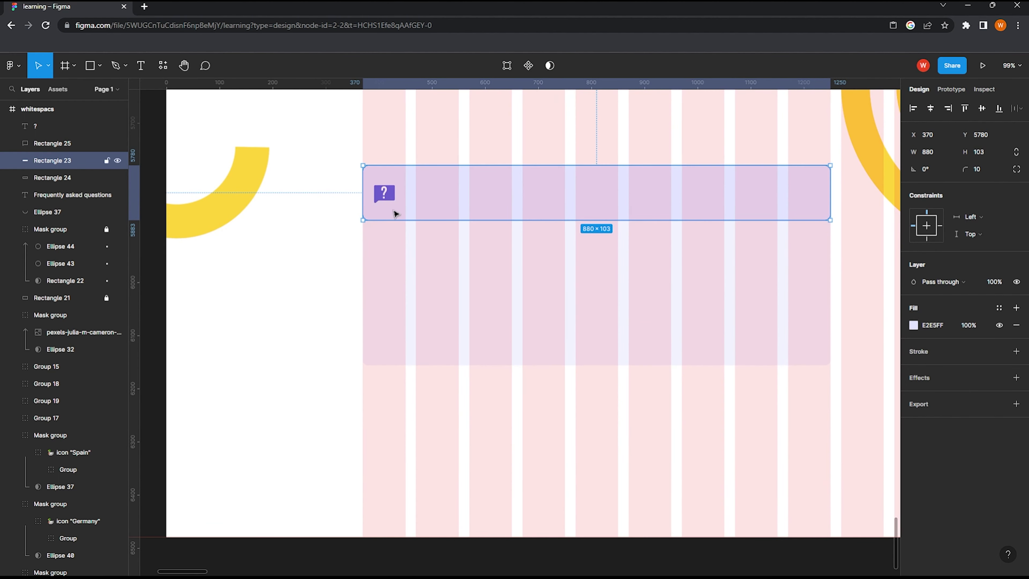
click(417, 189)
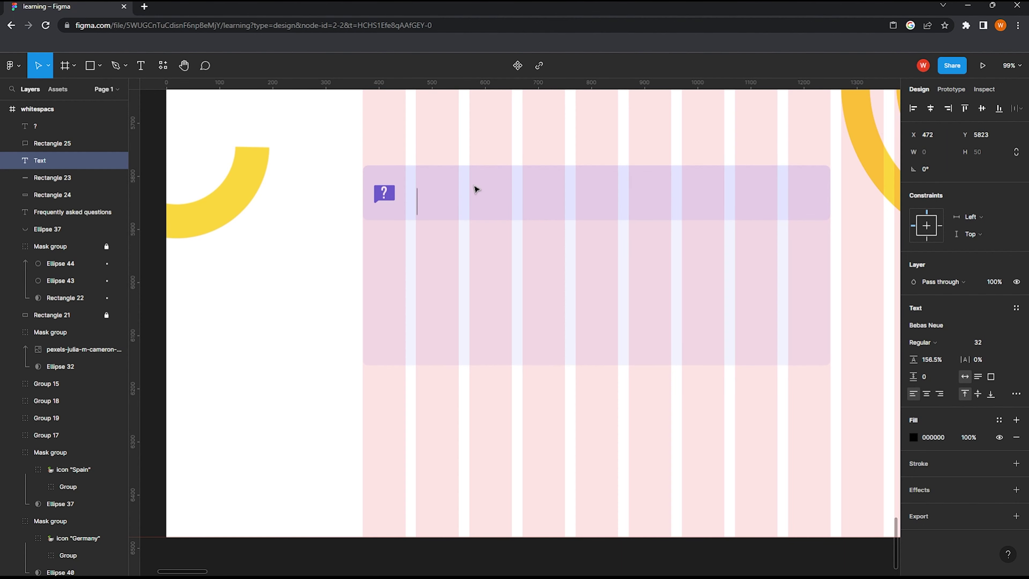
key(Escape)
scroll(476, 189, up, 3)
mouse_move(559, 190)
mouse_down()
mouse_move(493, 278)
mouse_move(490, 323)
mouse_up()
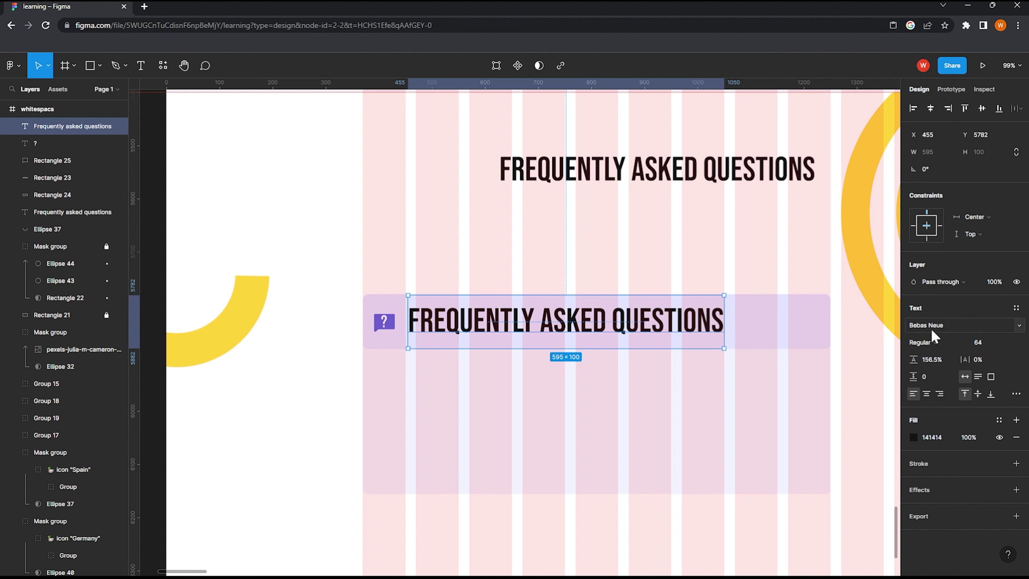
click(960, 325)
text(Poppins)
key(Return)
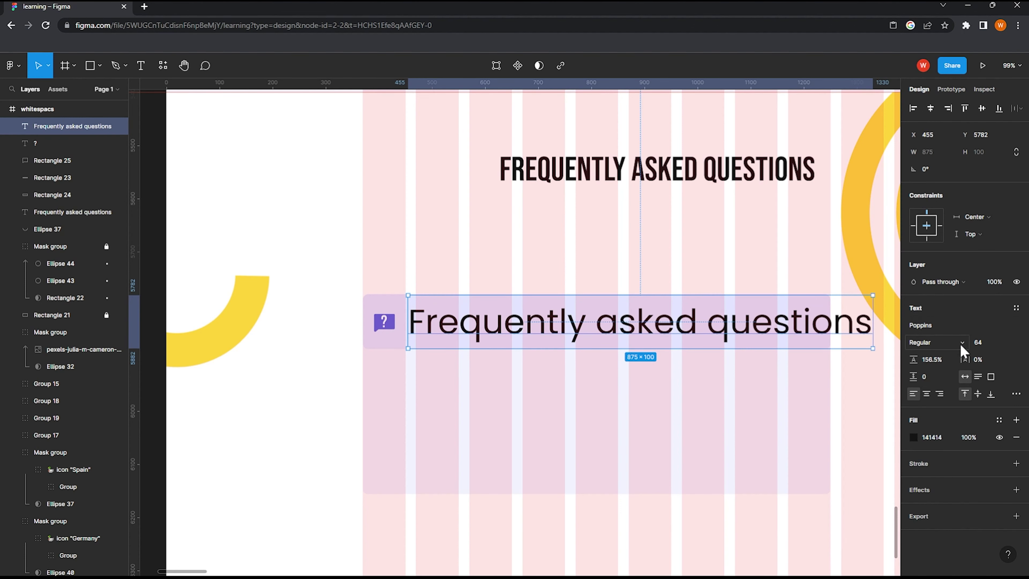
click(963, 351)
click(991, 278)
drag(450, 313, 458, 325)
Step: Draw a short horizontal line at the right end of the question bar
scroll(560, 280, right, 3)
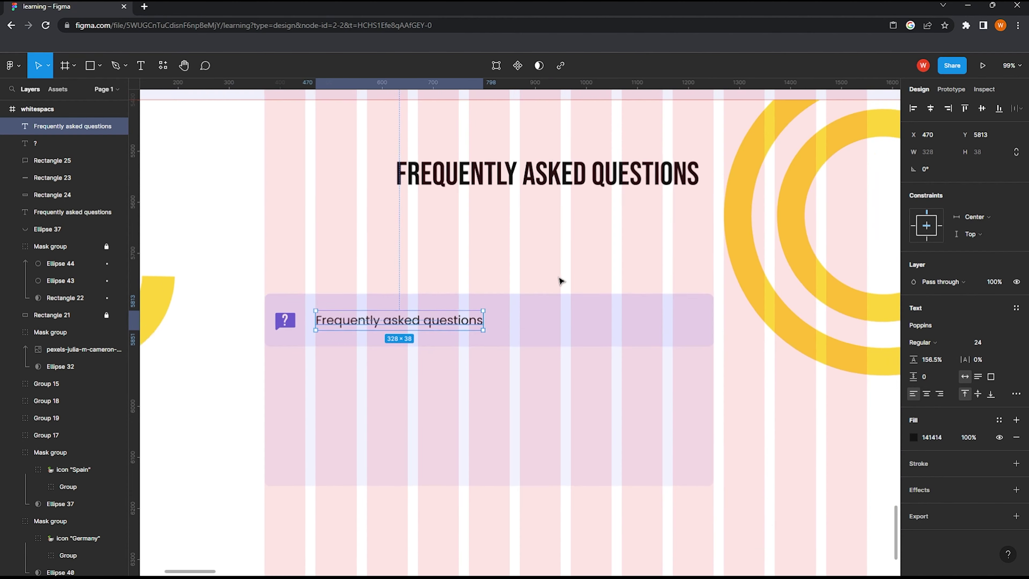
scroll(560, 280, down, 5)
click(99, 66)
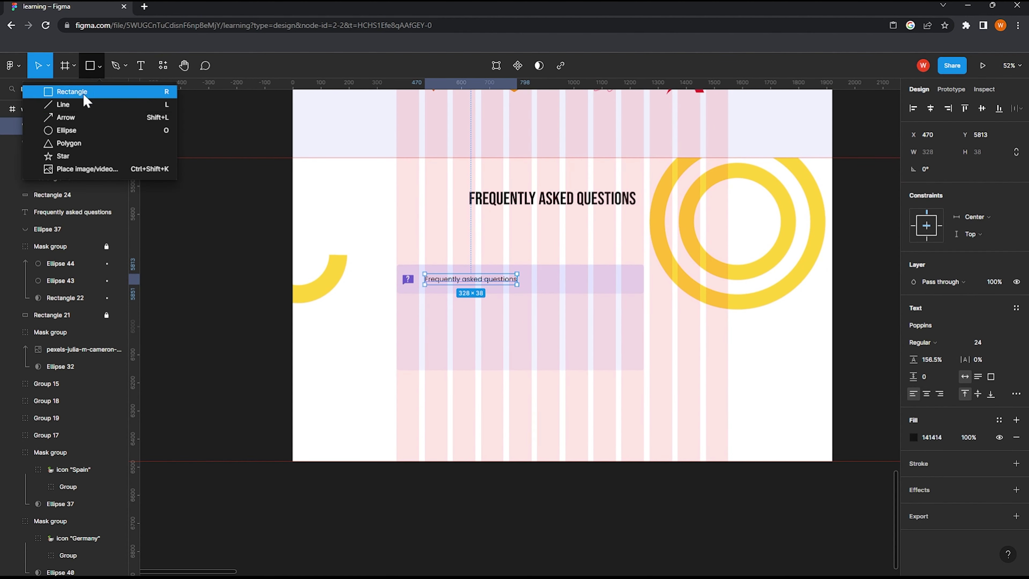
click(87, 104)
scroll(594, 271, up, 3)
drag(595, 271, 610, 270)
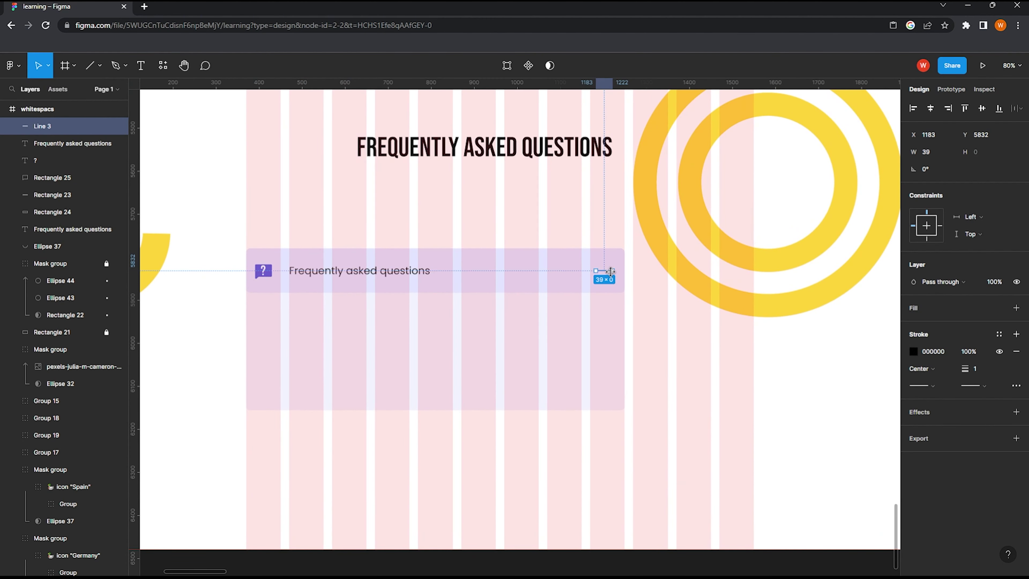
scroll(611, 276, up, 3)
scroll(604, 259, up, 3)
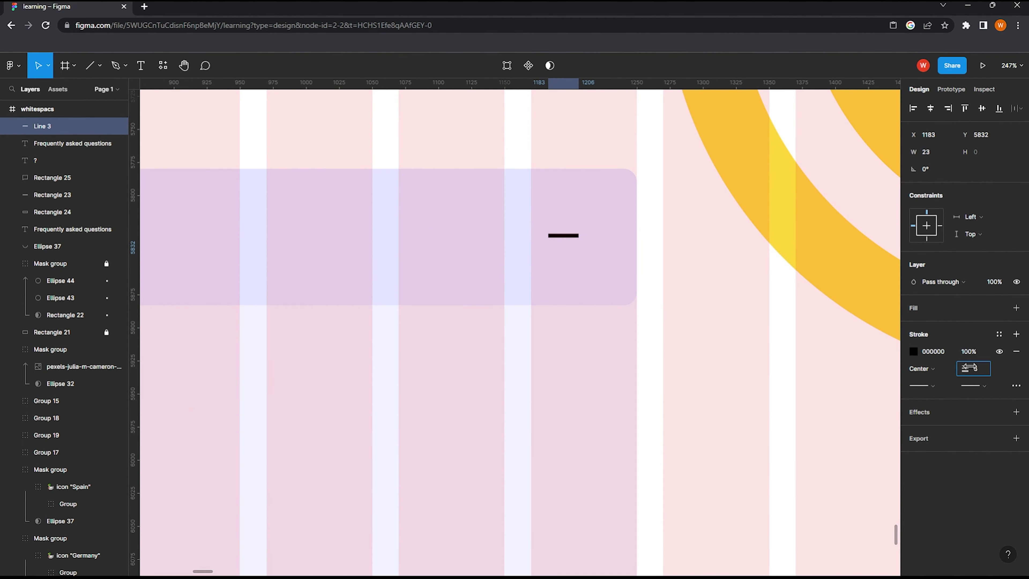
text(4)
Step: Give the line round caps on both ends and a purple 7B61FF stroke
click(920, 385)
click(939, 466)
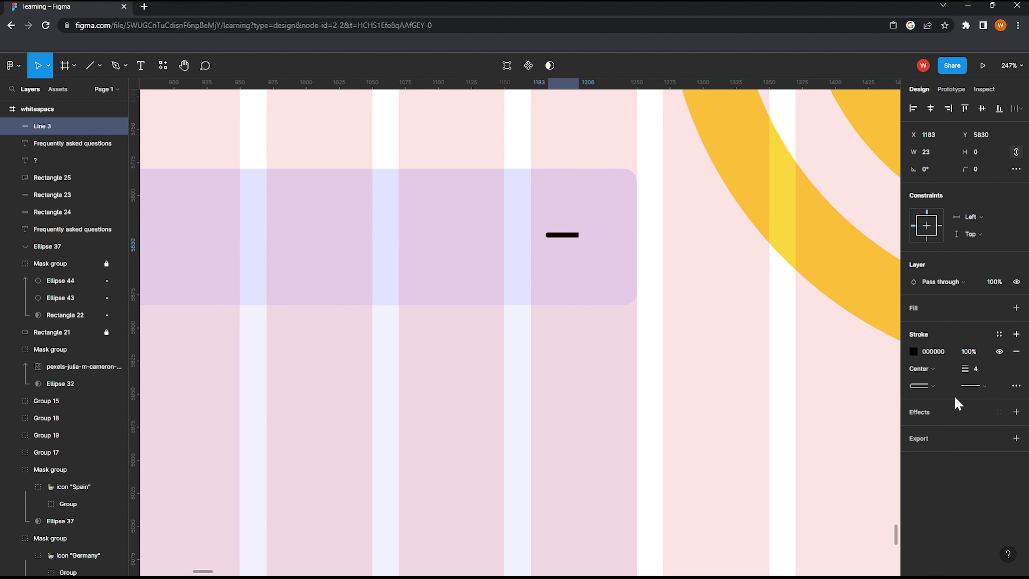
click(972, 385)
click(929, 468)
drag(564, 247, 578, 249)
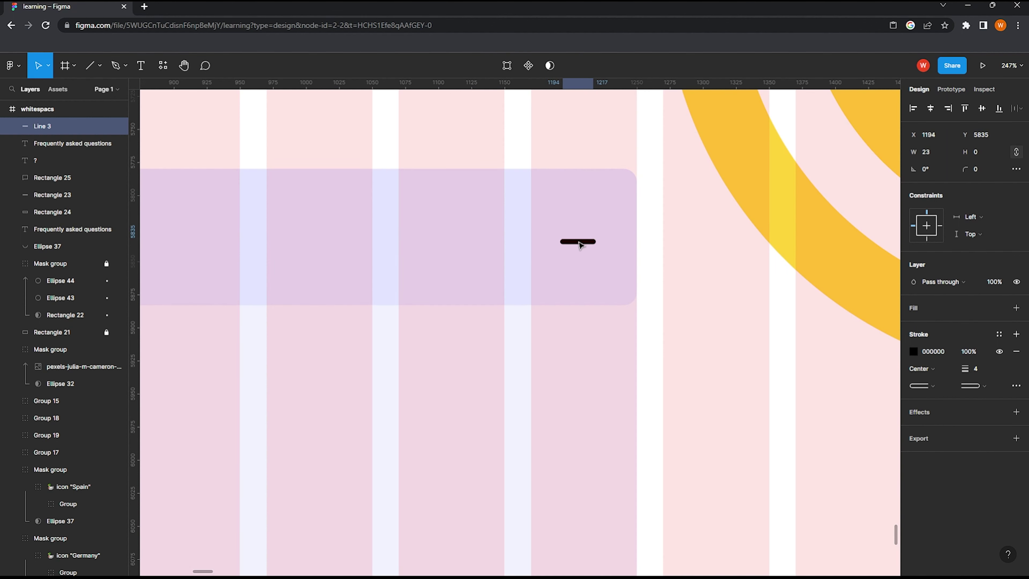
click(913, 350)
click(829, 485)
text(7B61FF)
key(Return)
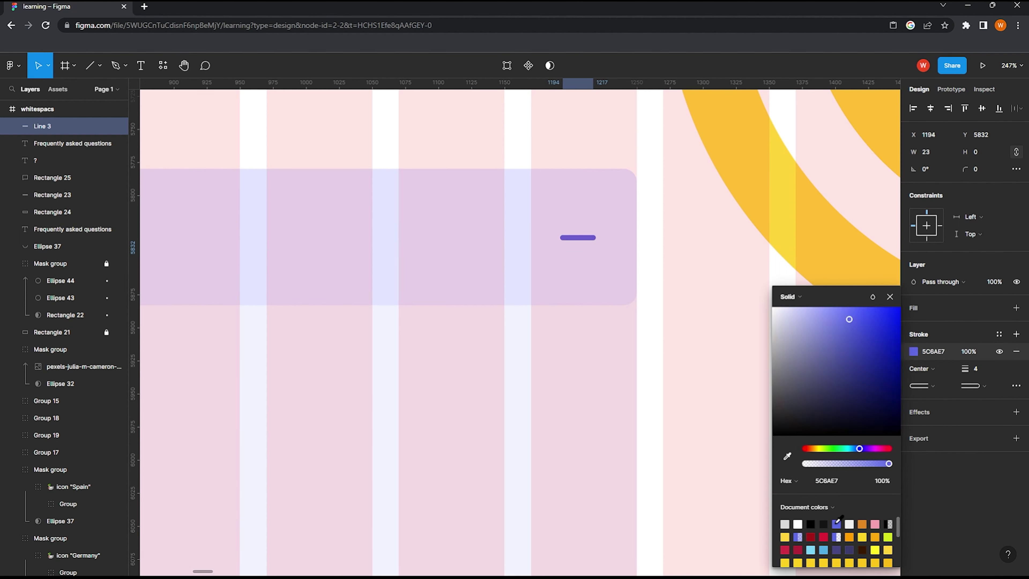
key(Escape)
key(Escape)
scroll(729, 284, down, 3)
scroll(701, 307, left, 3)
Step: Move the Lorem Ipsum placeholder paragraph into the purple answer box
scroll(604, 278, down, 2)
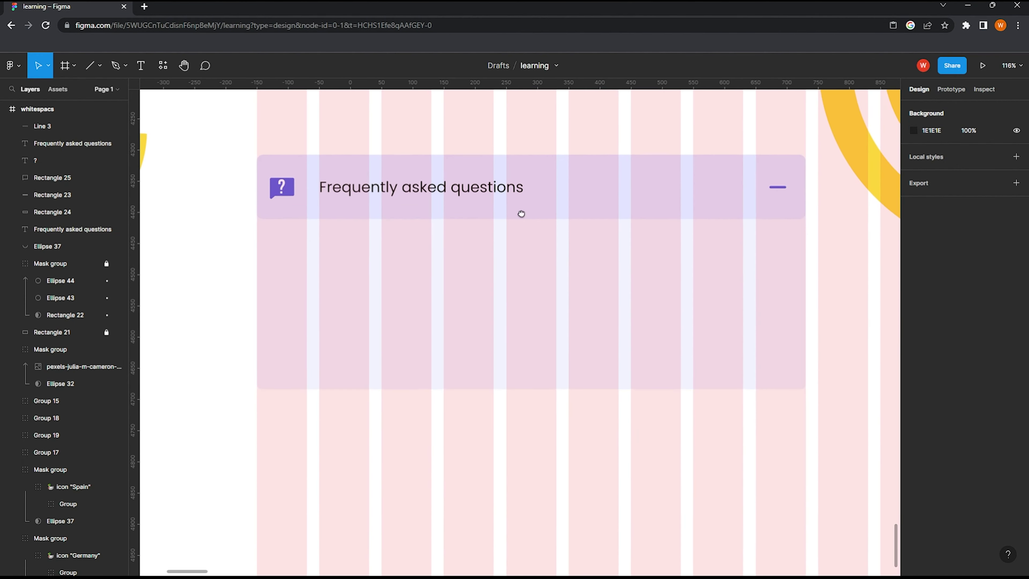
scroll(494, 243, down, 5)
scroll(360, 221, up, 2)
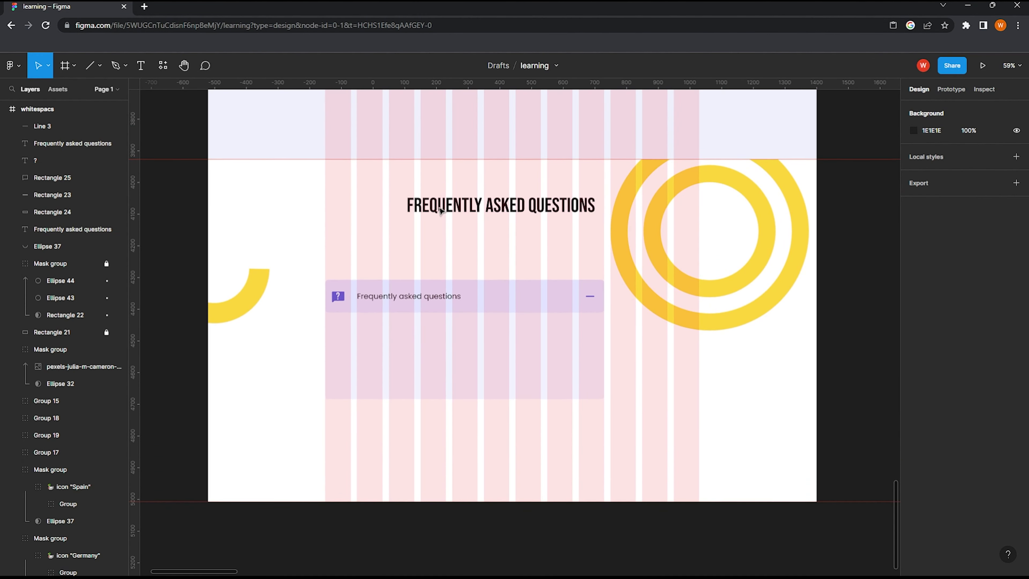
scroll(365, 243, down, 5)
scroll(401, 388, up, 5)
scroll(390, 200, down, 5)
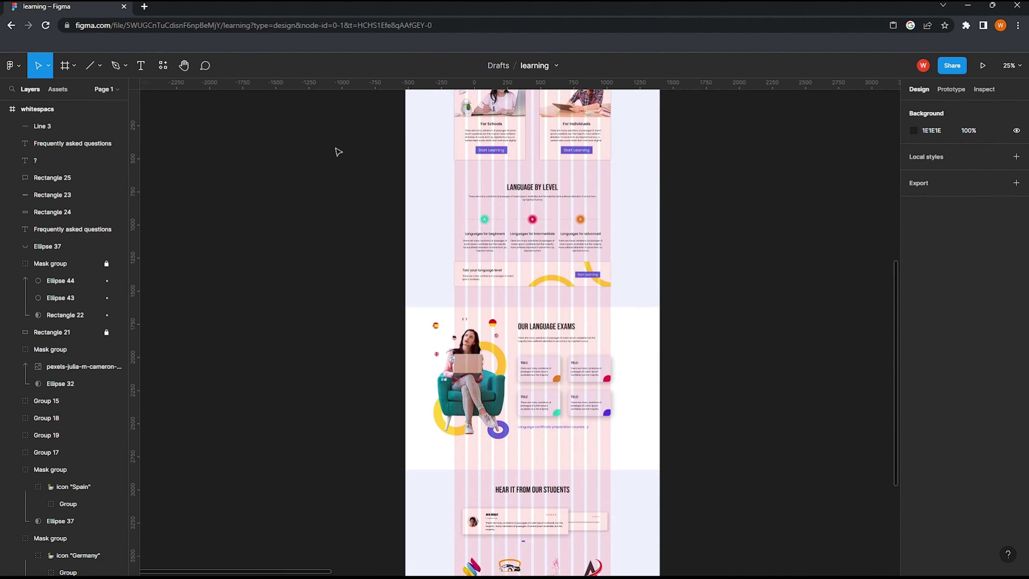
scroll(371, 197, down, 3)
drag(351, 102, 439, 466)
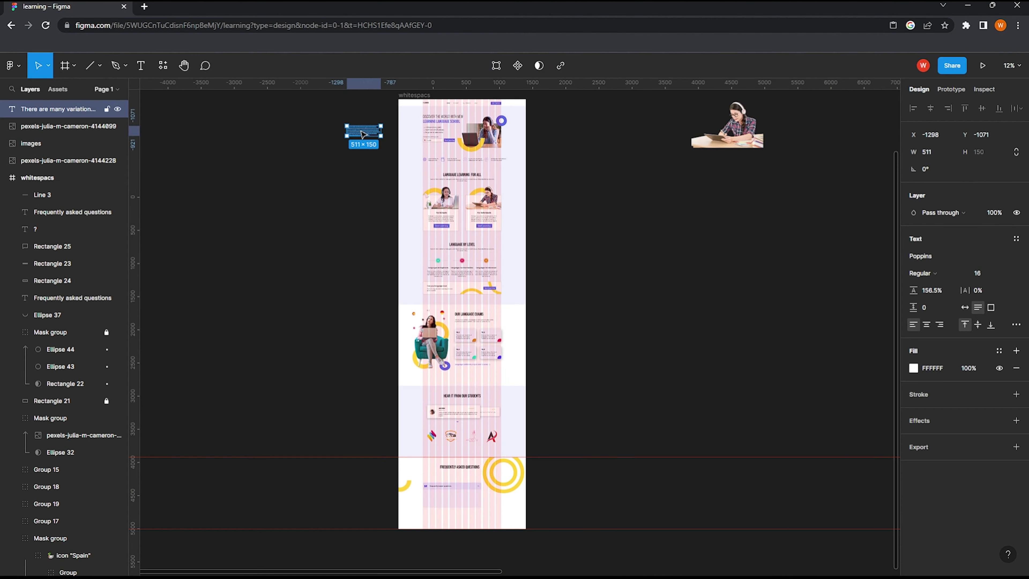
scroll(471, 326, up, 3)
scroll(466, 365, up, 3)
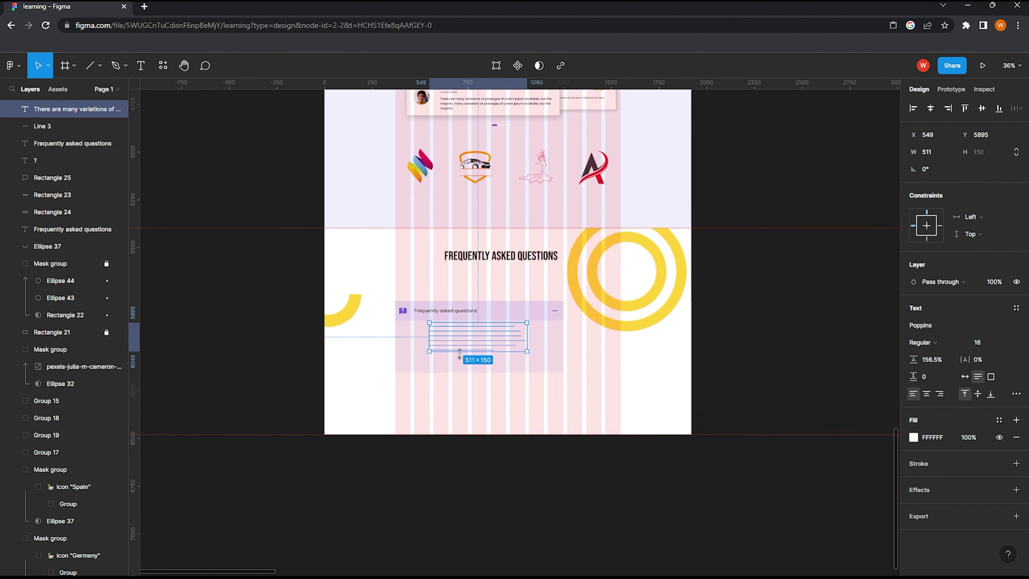
scroll(461, 357, up, 4)
drag(462, 356, 406, 329)
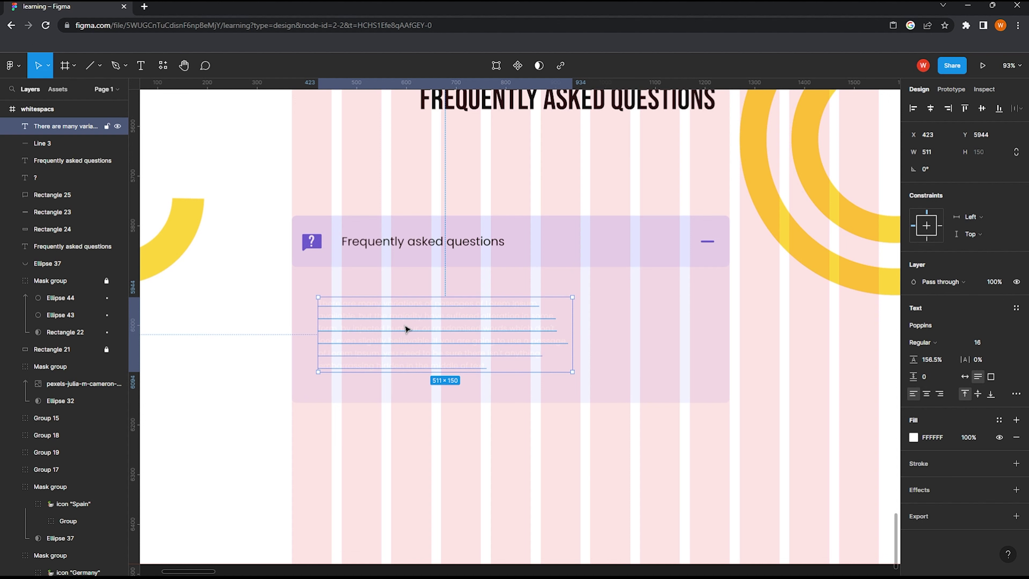
Step: Colour the paragraph 141414, reposition it and widen it to four lines
click(914, 437)
text(141414)
key(Return)
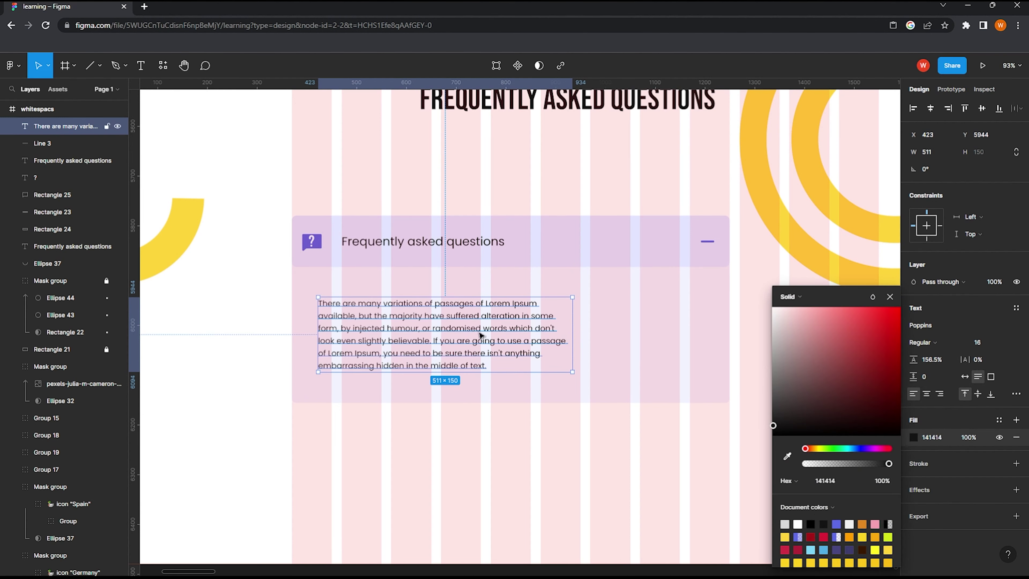
mouse_move(474, 337)
mouse_down()
mouse_move(497, 324)
mouse_move(458, 324)
mouse_up()
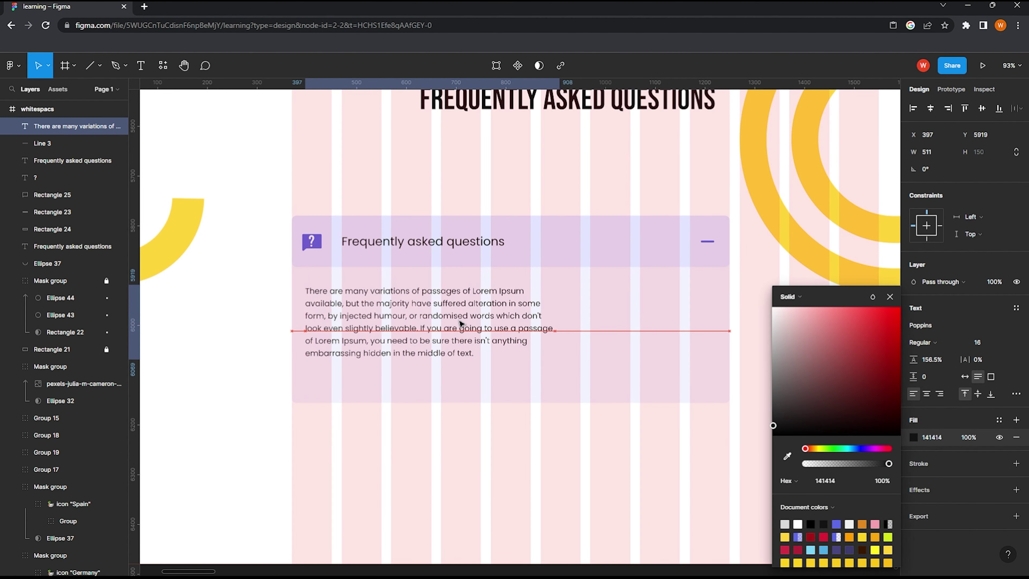
drag(556, 324, 713, 329)
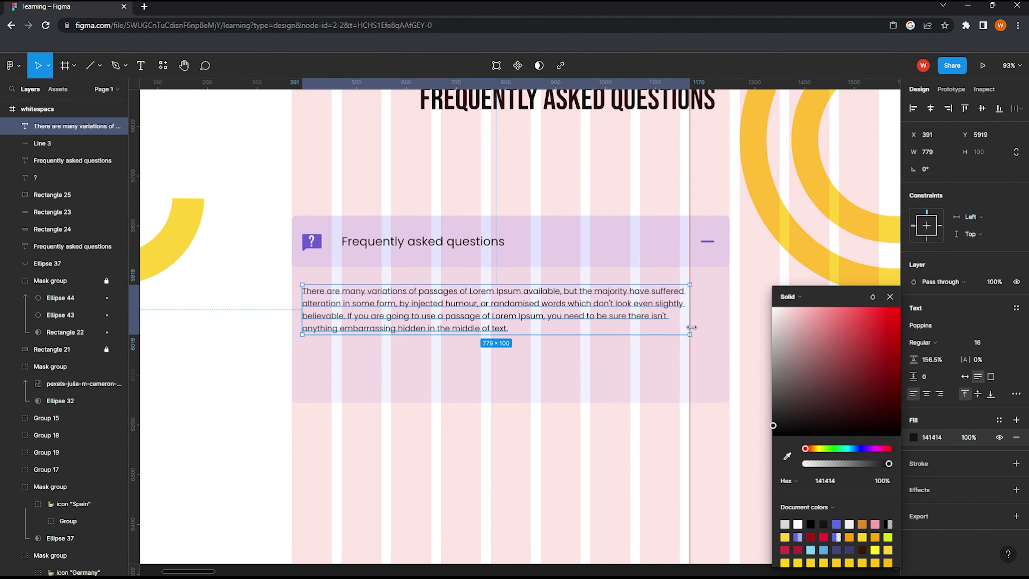
Step: Shorten the answer box's bottom edge to fit the paragraph
click(420, 390)
drag(421, 402, 426, 352)
key(Escape)
scroll(429, 336, down, 5)
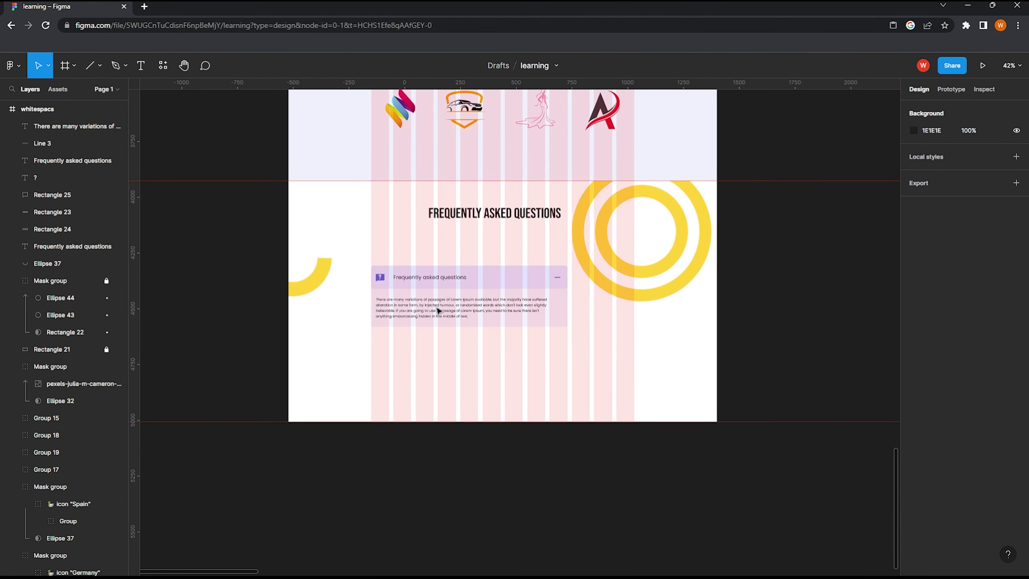
scroll(412, 274, up, 5)
mouse_move(308, 227)
mouse_down()
mouse_move(522, 305)
mouse_move(470, 426)
mouse_up()
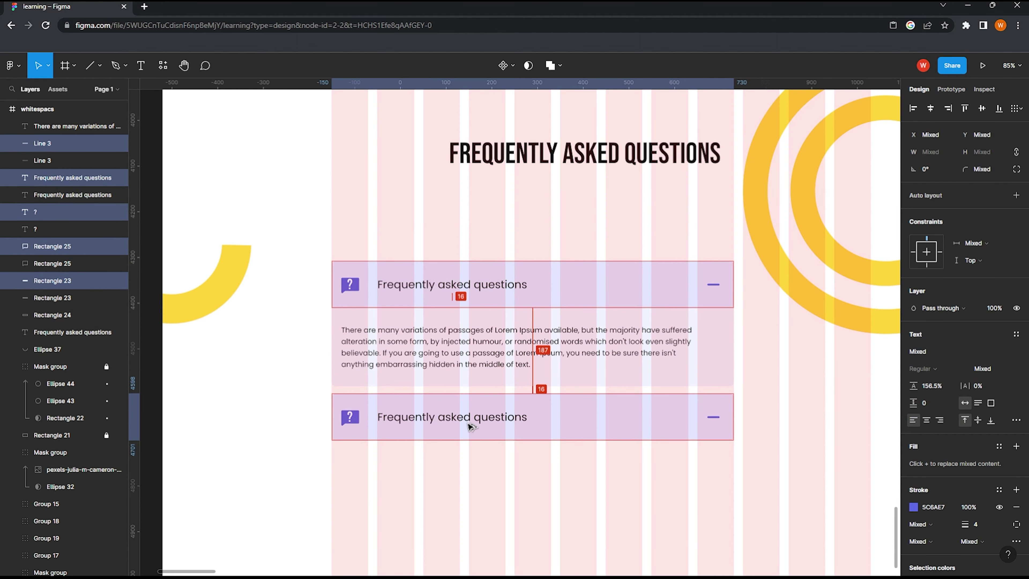
Step: Give the duplicated second question row's background a white fill
scroll(455, 398, down, 4)
scroll(455, 398, up, 3)
click(532, 349)
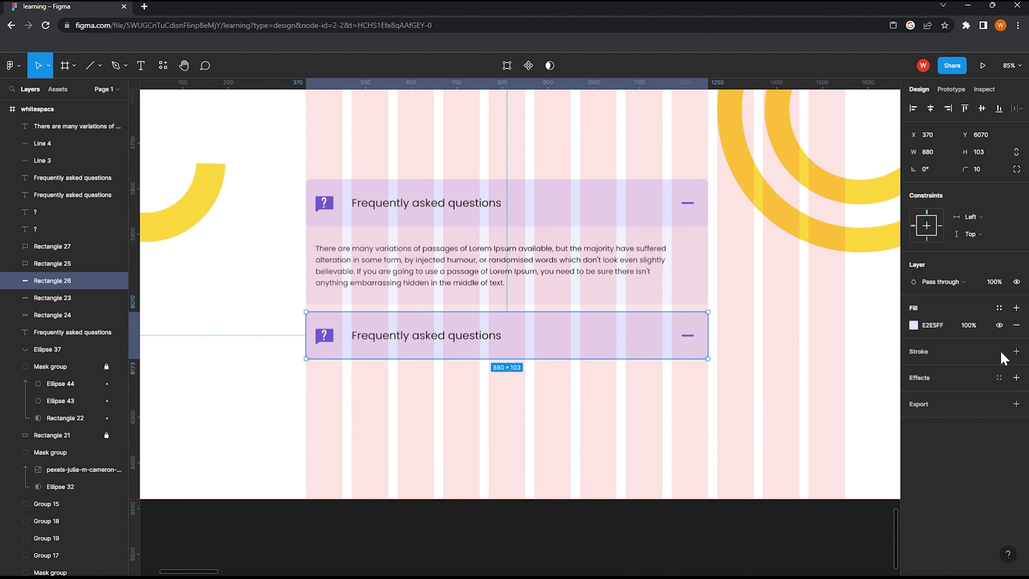
click(913, 325)
click(441, 390)
scroll(421, 395, up, 3)
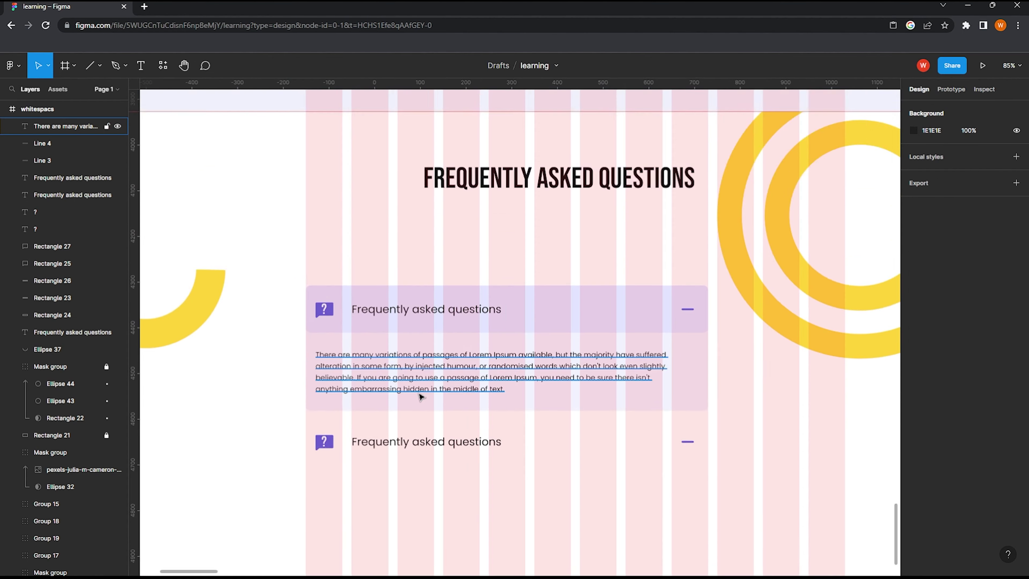
scroll(464, 354, down, 3)
scroll(463, 353, down, 1)
Step: Add a purple inside stroke to the second row's background rectangle
click(533, 375)
click(1016, 351)
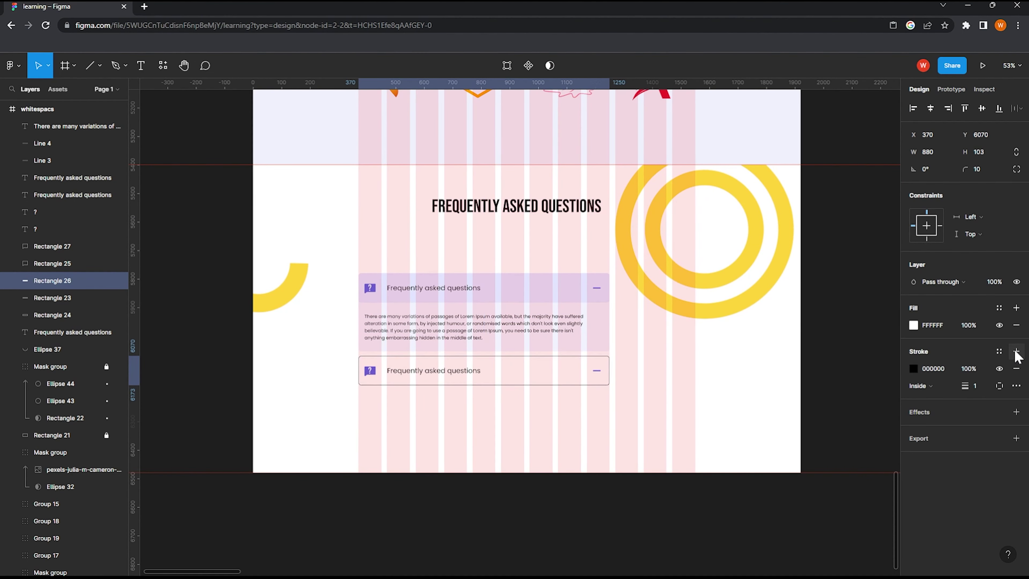
click(914, 368)
click(835, 524)
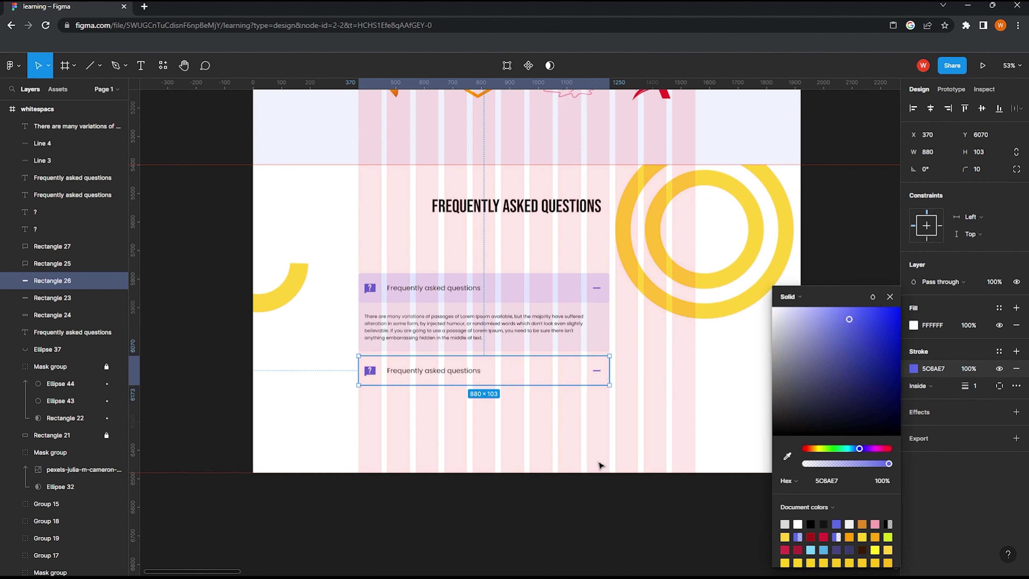
click(599, 464)
Step: Duplicate the second row's minus line and rotate it 90° into a plus icon
scroll(599, 464, up, 3)
scroll(633, 384, up, 2)
scroll(644, 374, up, 2)
click(621, 344)
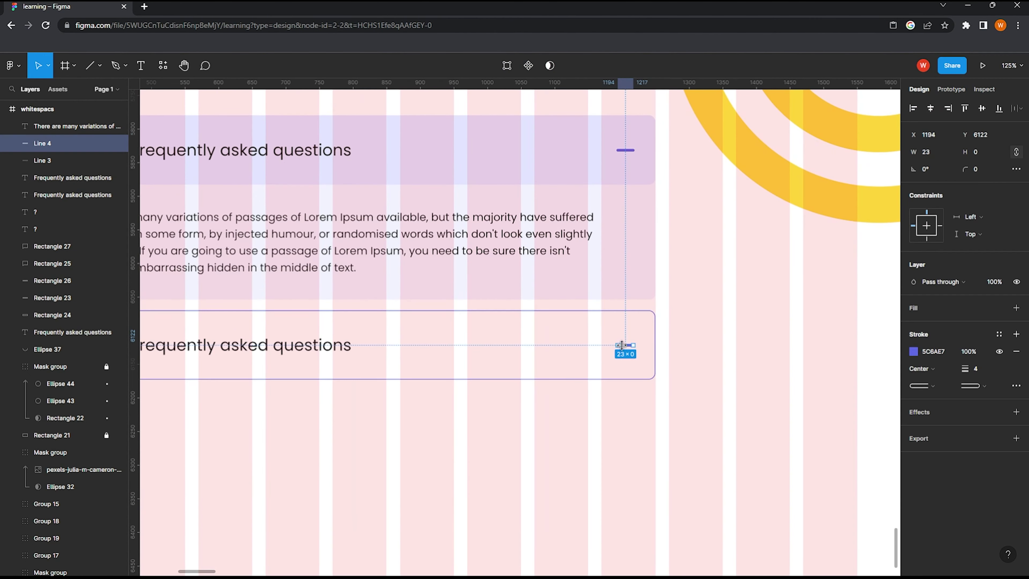
drag(631, 346, 620, 321)
Step: Copy the whole second question row into a third row 16 below it
scroll(644, 336, up, 2)
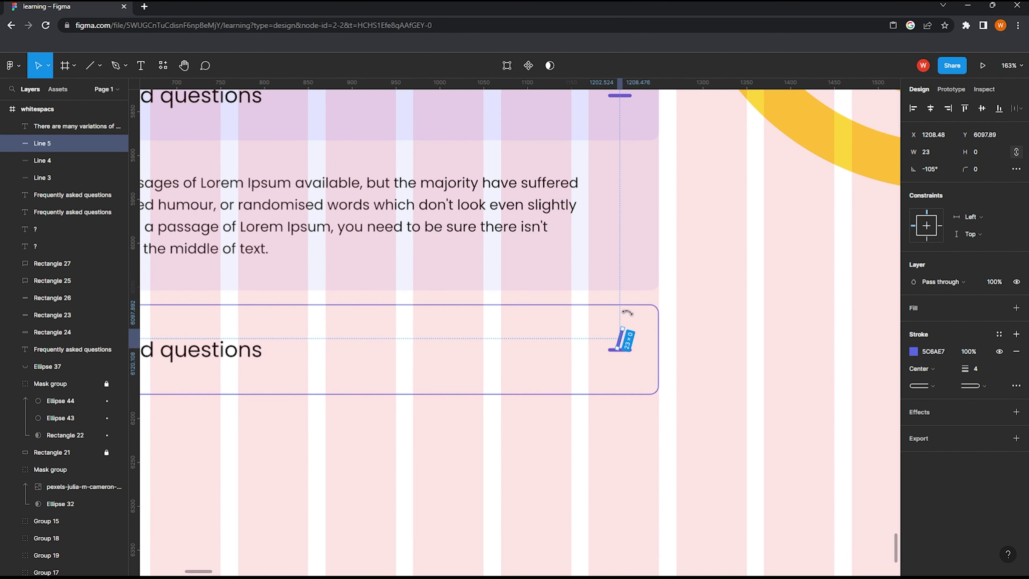
scroll(620, 340, up, 3)
click(684, 337)
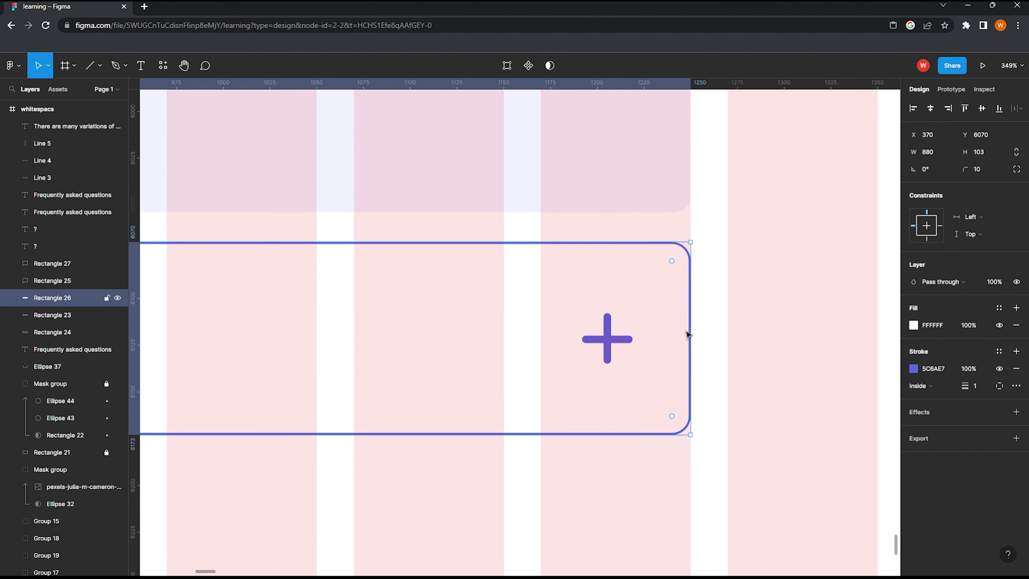
scroll(712, 337, down, 5)
scroll(689, 365, down, 3)
click(658, 401)
drag(758, 391, 317, 292)
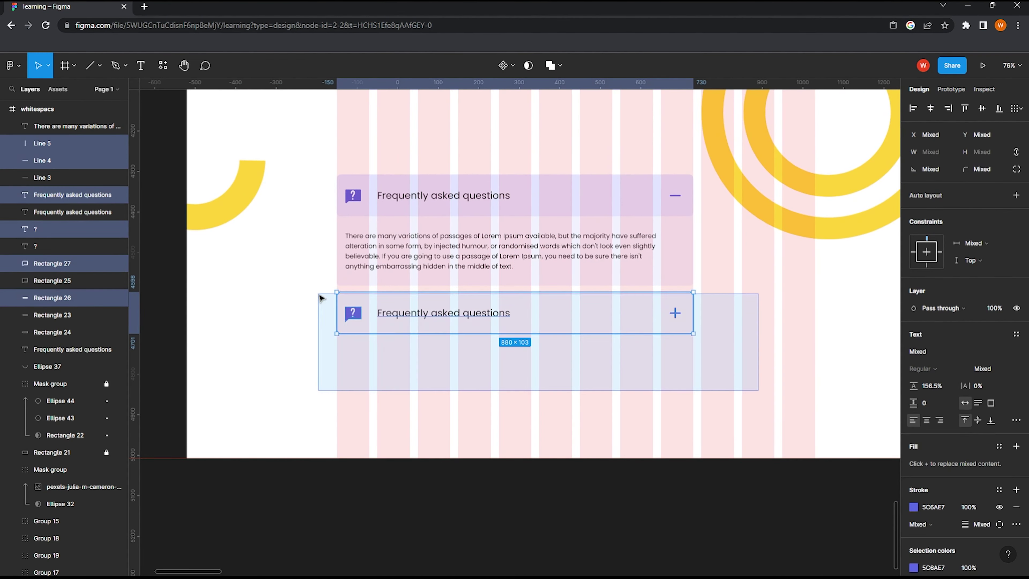
drag(403, 322, 403, 371)
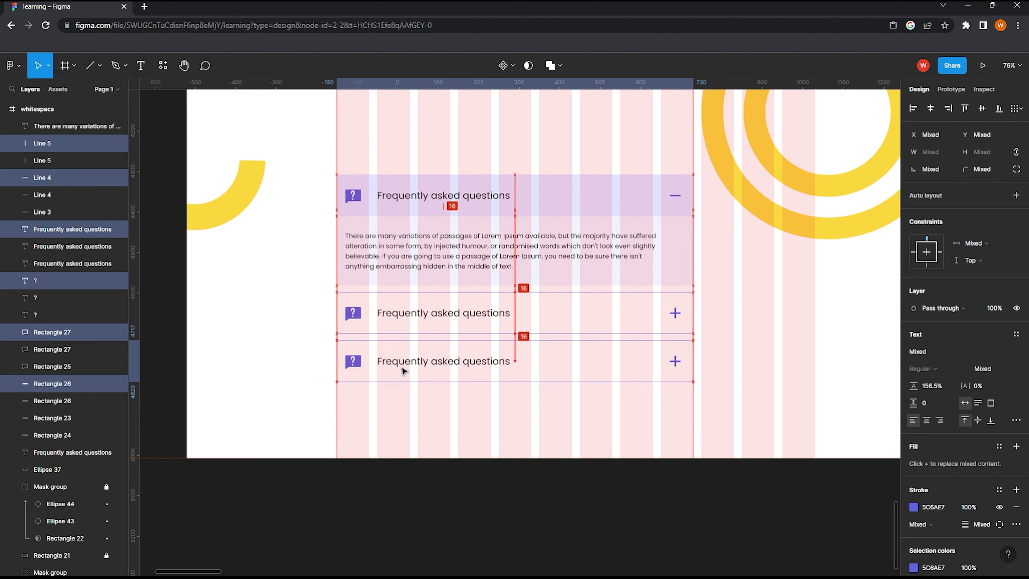
click(225, 355)
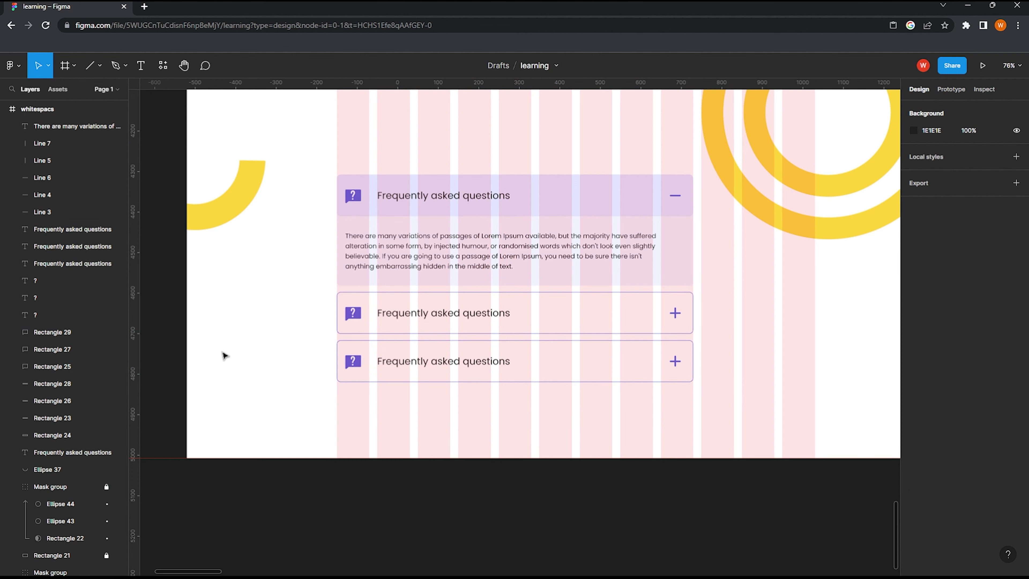
Step: Start a new text layer below the question rows
scroll(277, 359, up, 1)
scroll(315, 352, down, 2)
scroll(328, 374, down, 1)
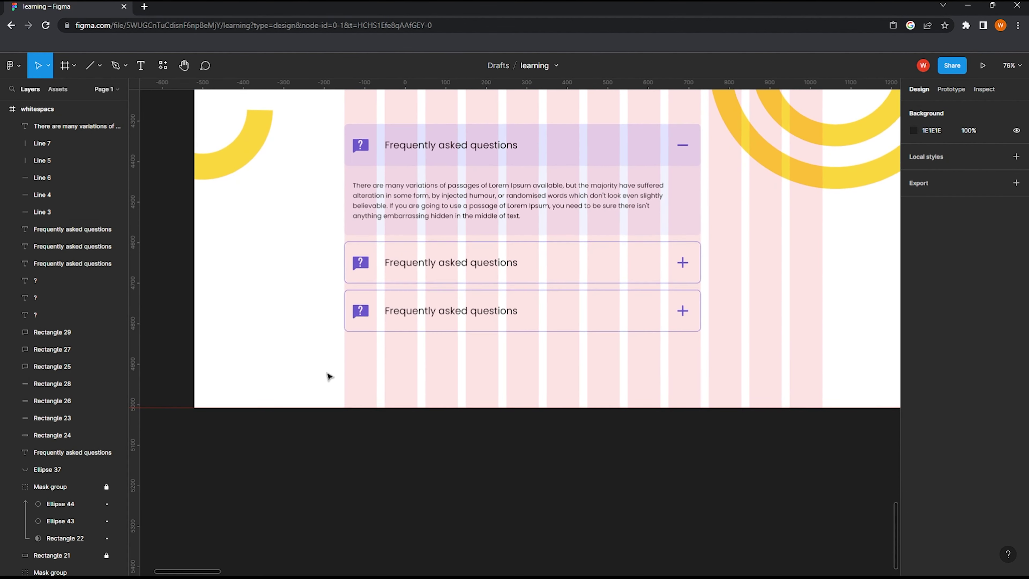
click(355, 354)
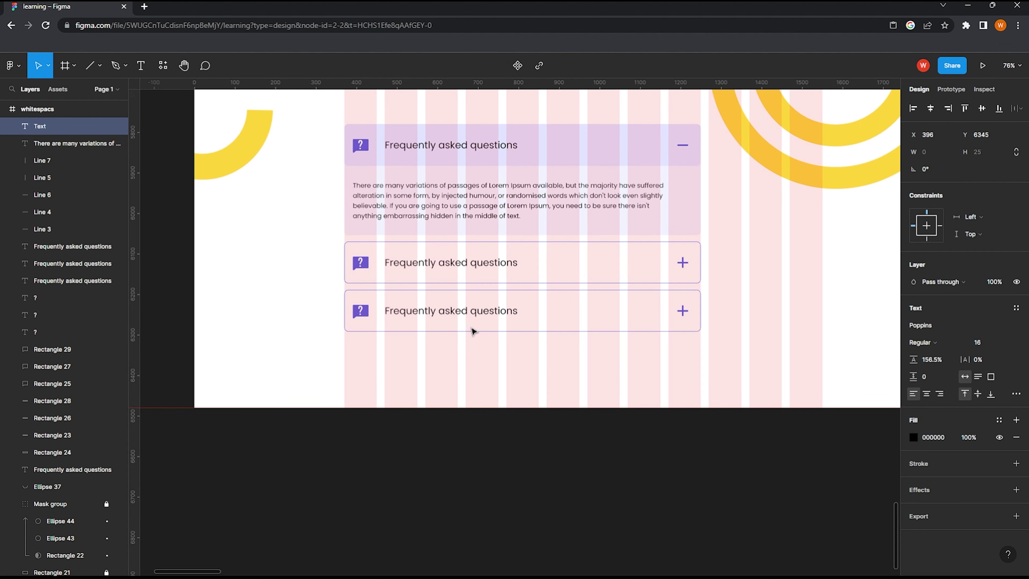
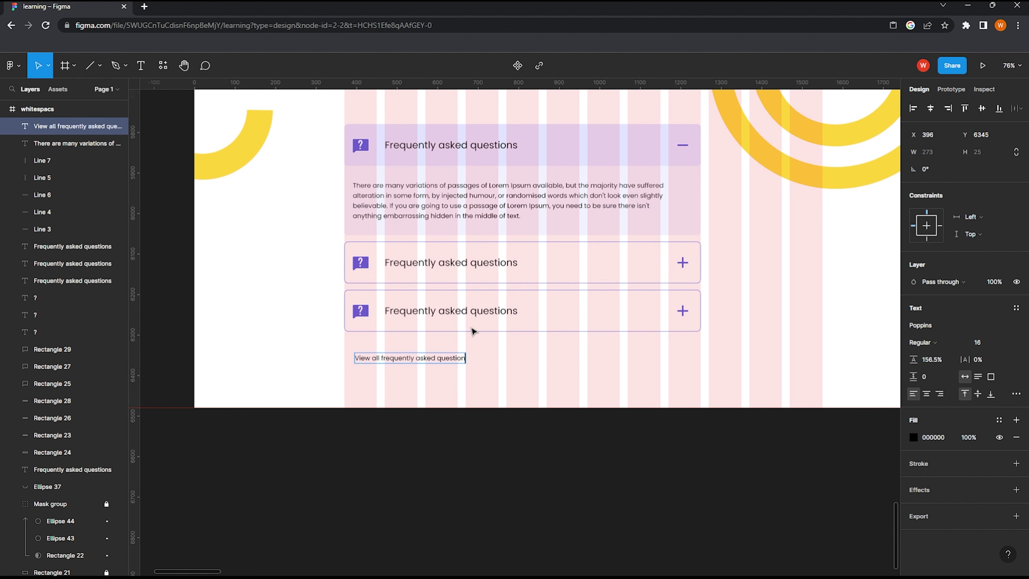
Step: Make the View all link purple (5C6AE7) SemiBold, aligned with the accordion at X 370
key(Escape)
click(913, 437)
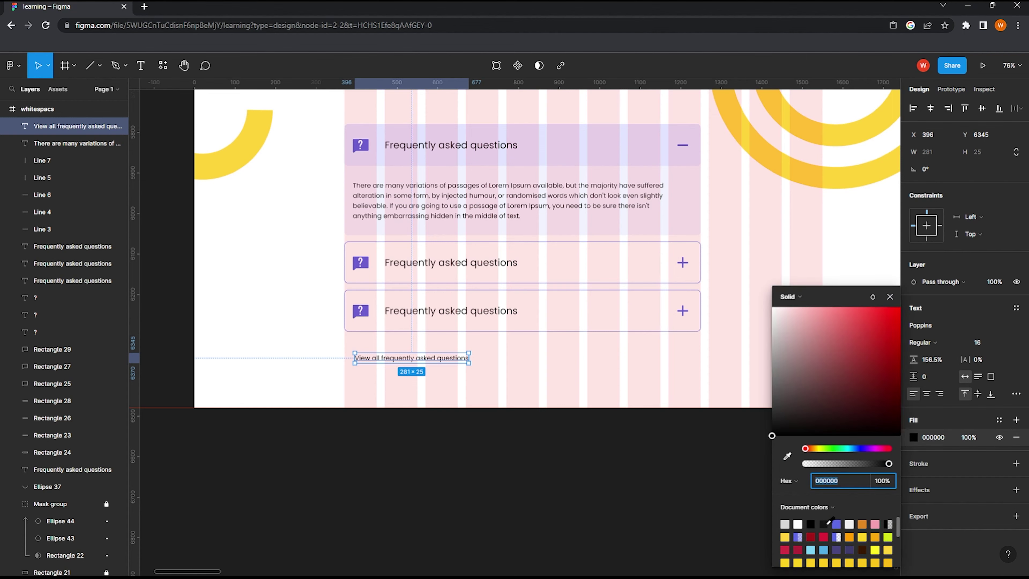
click(834, 521)
click(395, 395)
scroll(415, 342, up, 2)
click(415, 341)
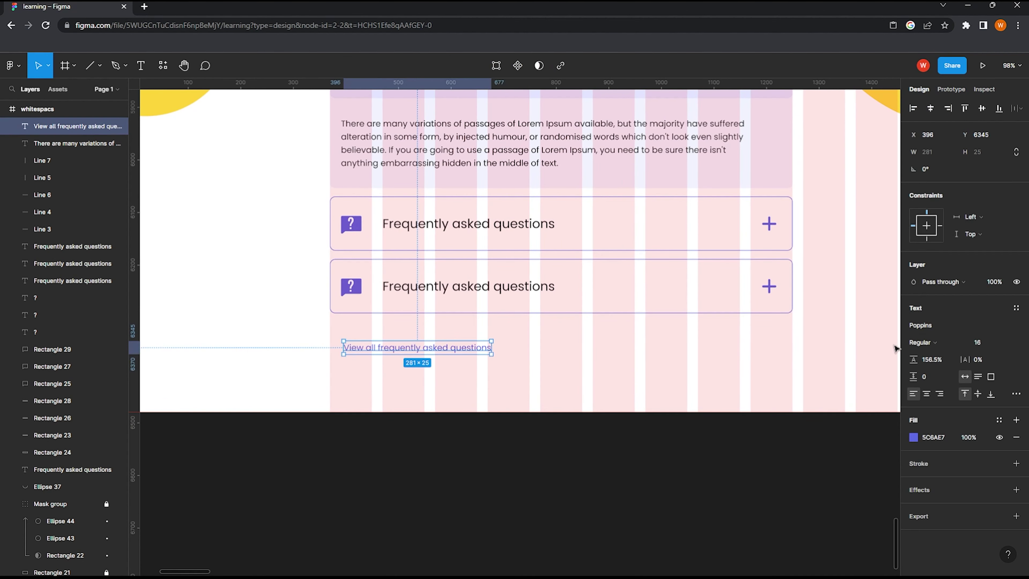
click(925, 343)
click(927, 384)
drag(411, 345, 399, 342)
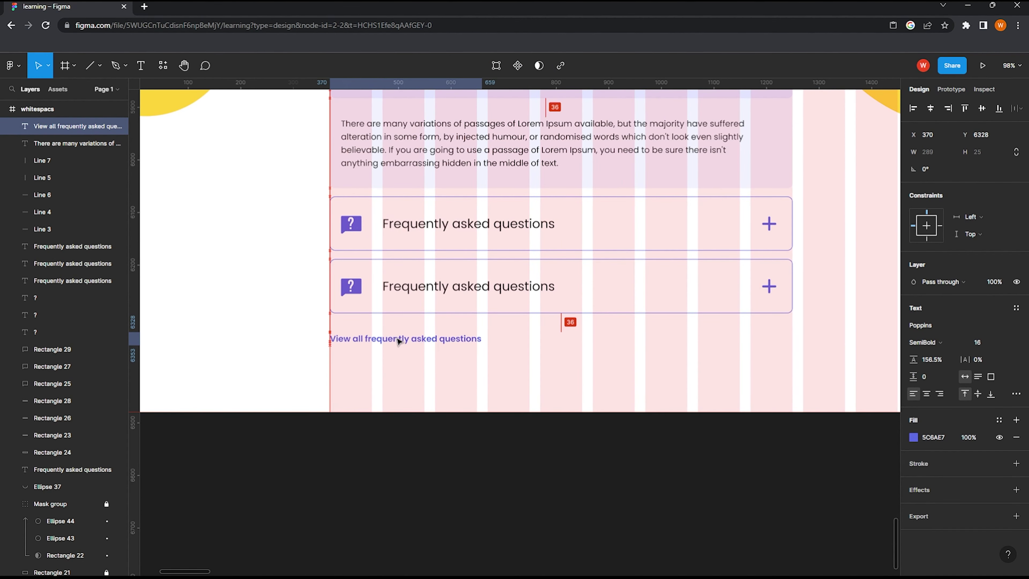
Step: Copy Arrow 1 from the certificate courses link and place it after the View all link
scroll(475, 305, down, 5)
scroll(499, 289, up, 5)
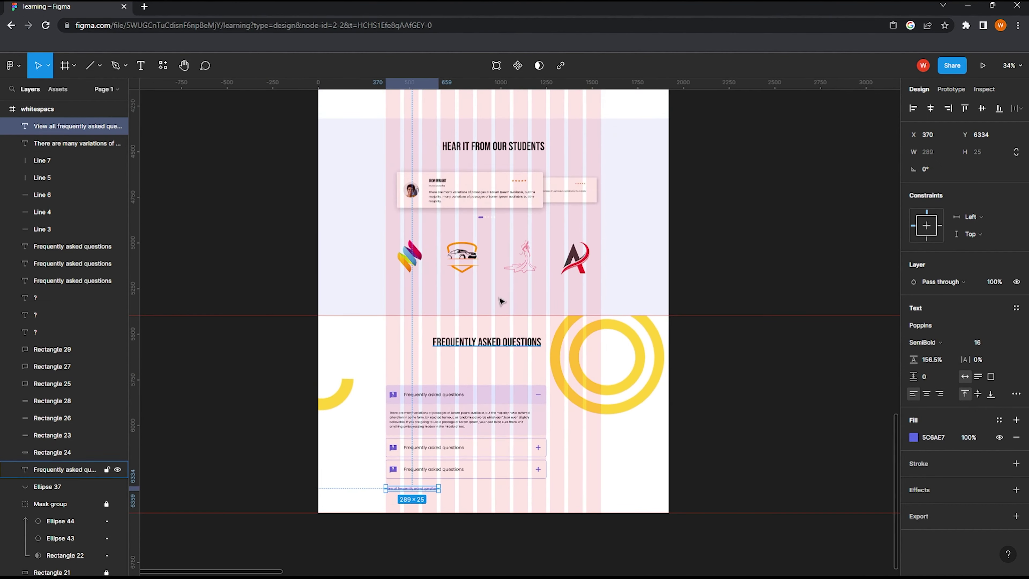
scroll(499, 289, up, 3)
scroll(526, 243, up, 2)
click(553, 181)
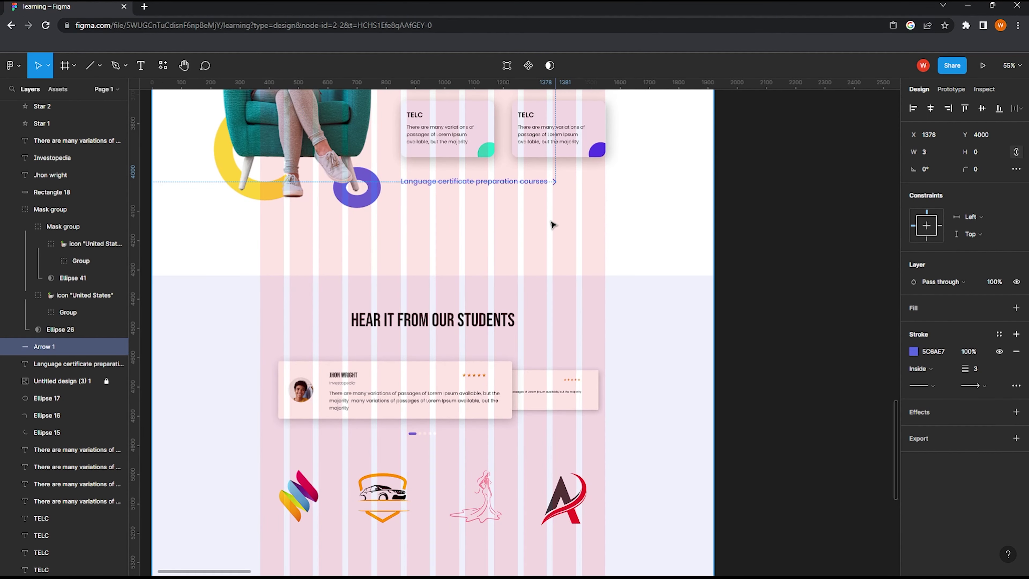
scroll(551, 223, down, 5)
scroll(405, 324, down, 3)
scroll(401, 332, up, 5)
scroll(441, 349, up, 3)
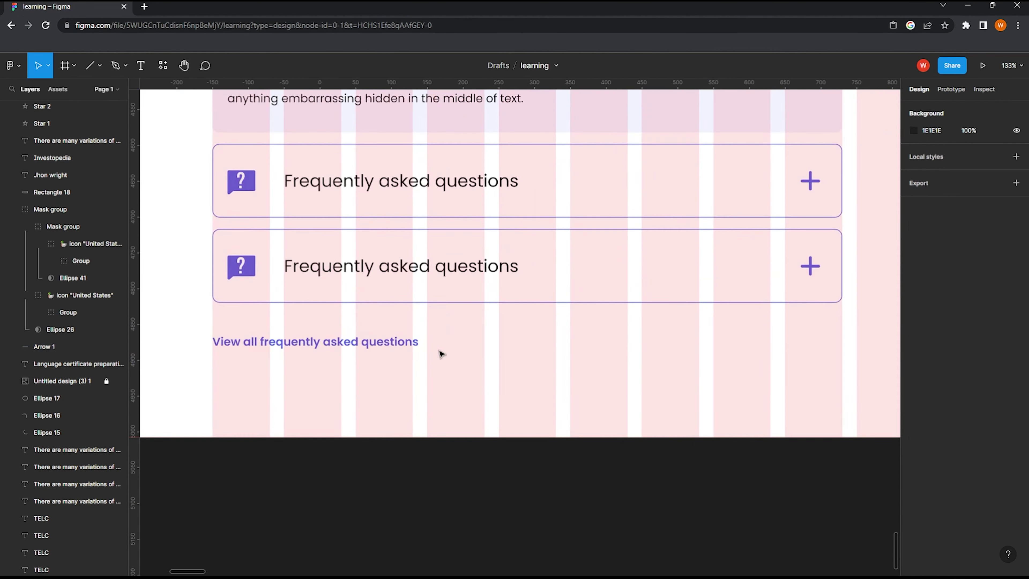
key(ctrl+c)
key(ctrl+v)
scroll(459, 349, up, 1)
drag(517, 327, 425, 351)
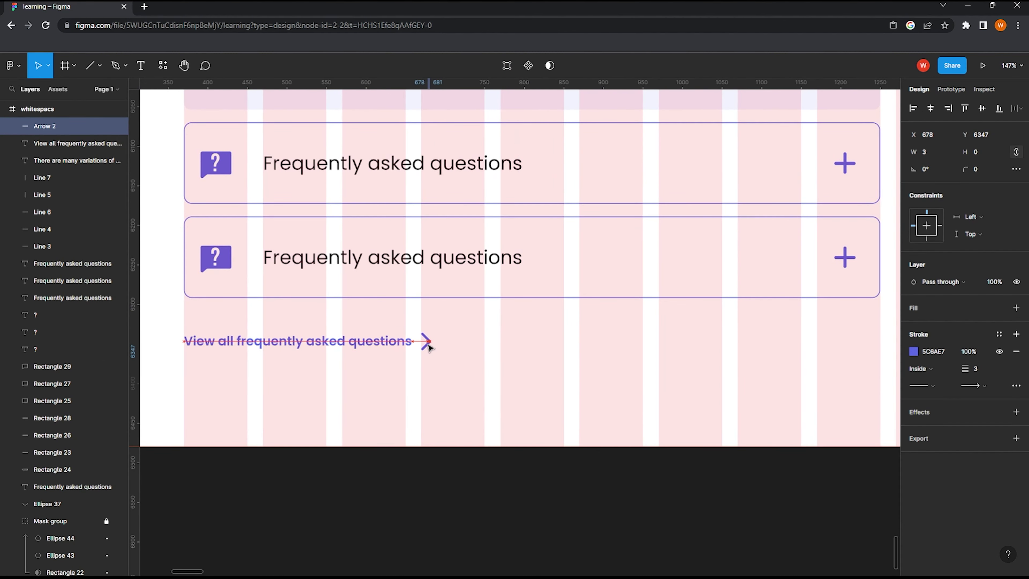
scroll(428, 348, down, 2)
scroll(428, 347, up, 2)
scroll(446, 341, down, 6)
key(Escape)
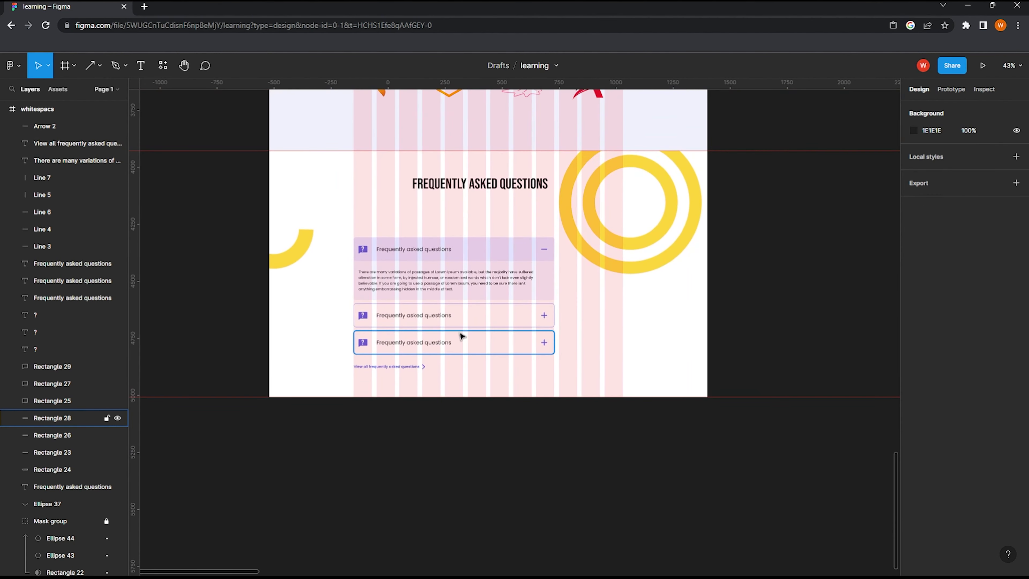
scroll(461, 335, down, 1)
scroll(409, 339, up, 3)
Step: Move the purple ring left of the FAQ accordion and set its stroke to 13
scroll(439, 325, down, 2)
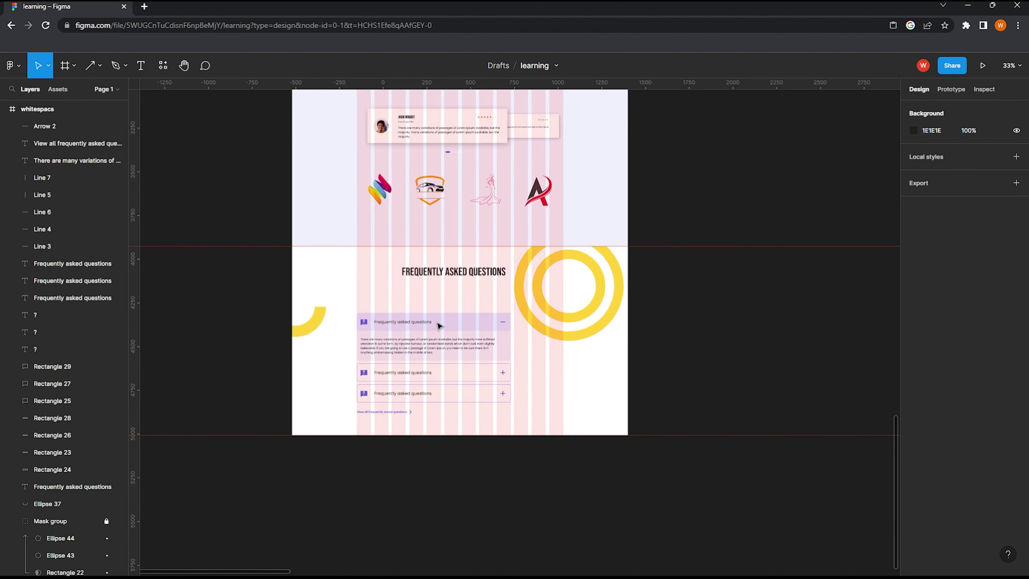
scroll(439, 326, down, 2)
scroll(392, 139, up, 1)
click(404, 136)
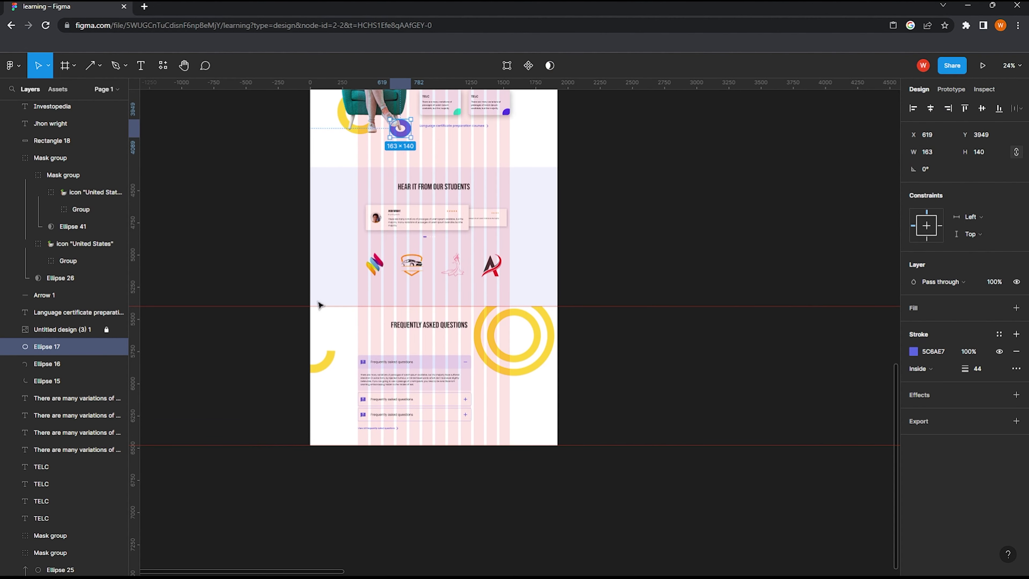
scroll(320, 305, down, 3)
key(Escape)
scroll(319, 280, up, 2)
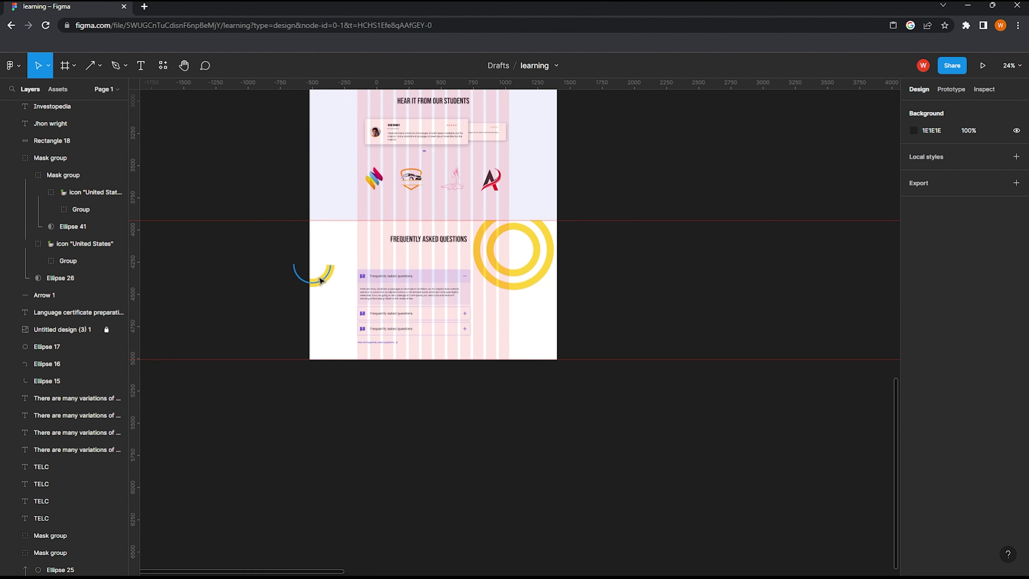
scroll(320, 280, up, 3)
scroll(322, 280, up, 2)
scroll(417, 368, up, 5)
scroll(417, 368, right, 2)
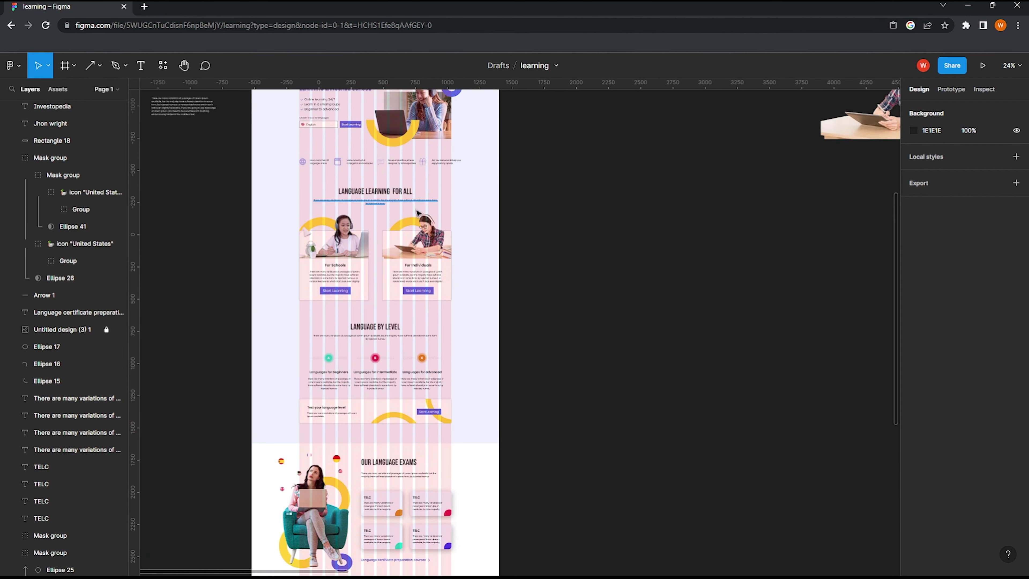
scroll(417, 211, up, 3)
drag(469, 202, 333, 573)
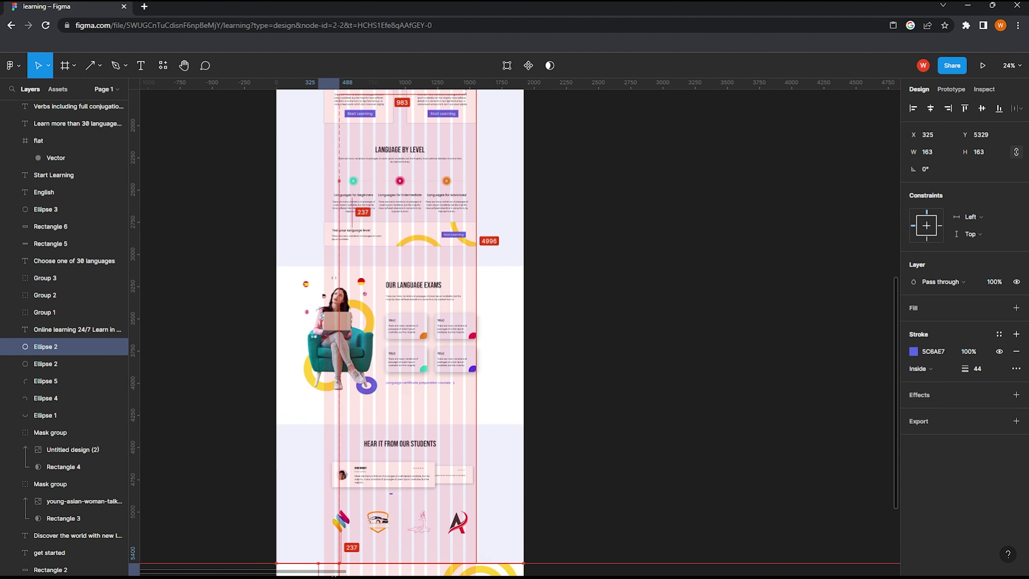
scroll(298, 477, up, 3)
drag(333, 573, 301, 427)
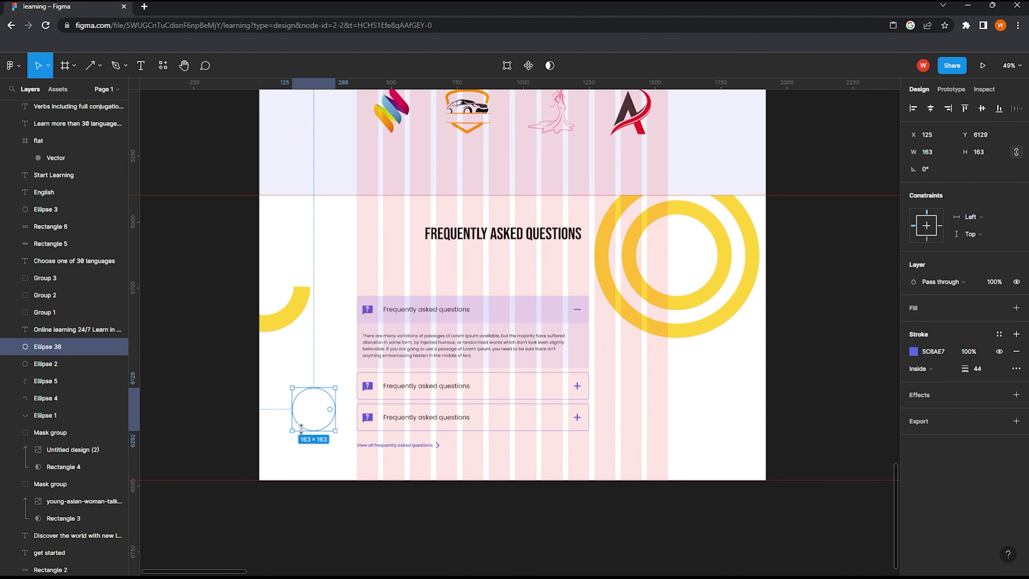
ctrl+scroll(301, 427, up, 2)
ctrl+scroll(301, 427, up, 2)
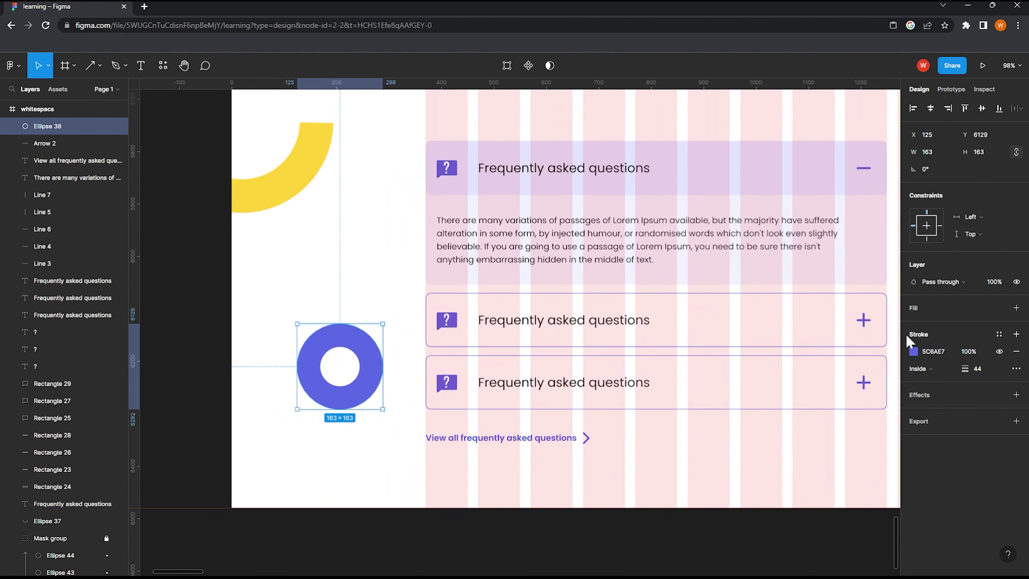
text(13)
click(343, 344)
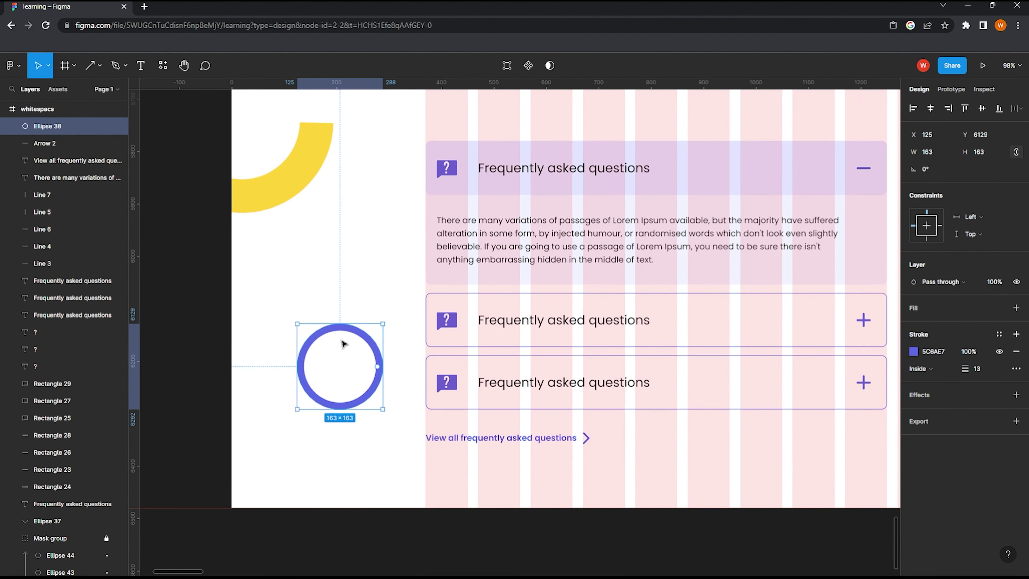
Step: Duplicate the ring at 115×115, enlarge the original to 205×205, and centre them
drag(338, 351, 338, 386)
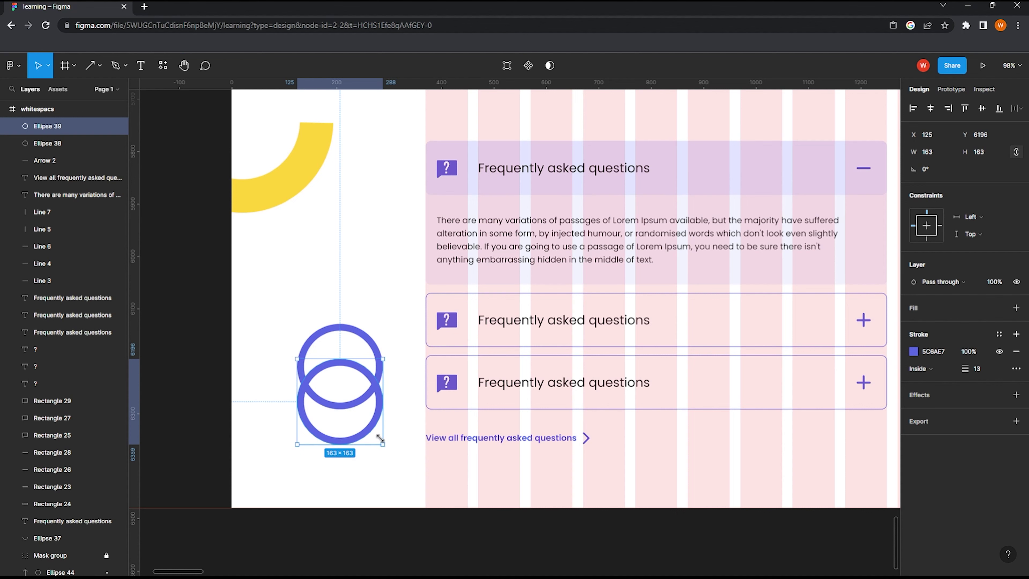
mouse_move(380, 438)
mouse_down()
mouse_move(356, 418)
mouse_move(350, 390)
mouse_move(367, 418)
mouse_up()
click(302, 356)
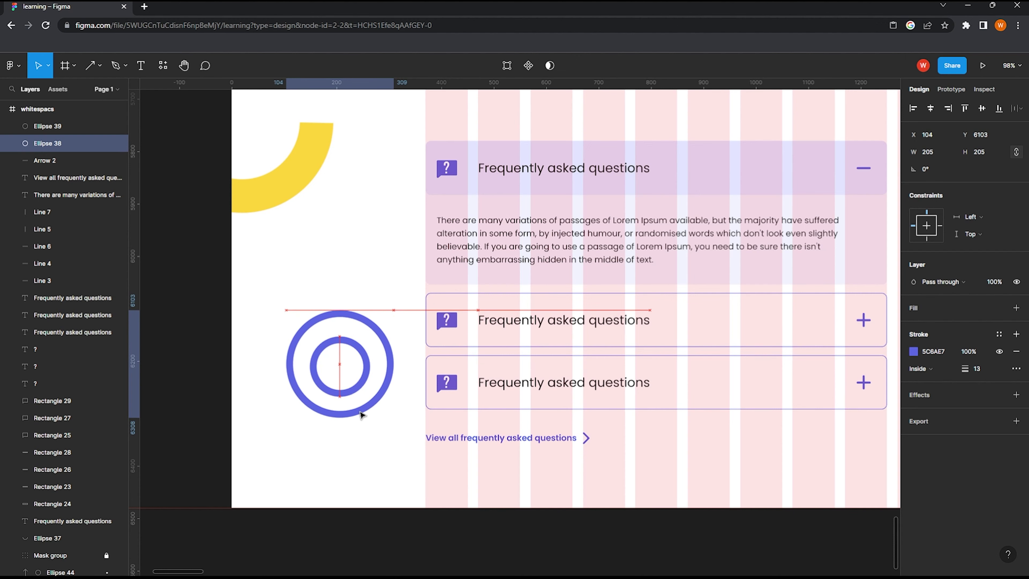
drag(367, 418, 363, 420)
click(306, 459)
scroll(316, 437, down, 2)
scroll(324, 405, down, 3)
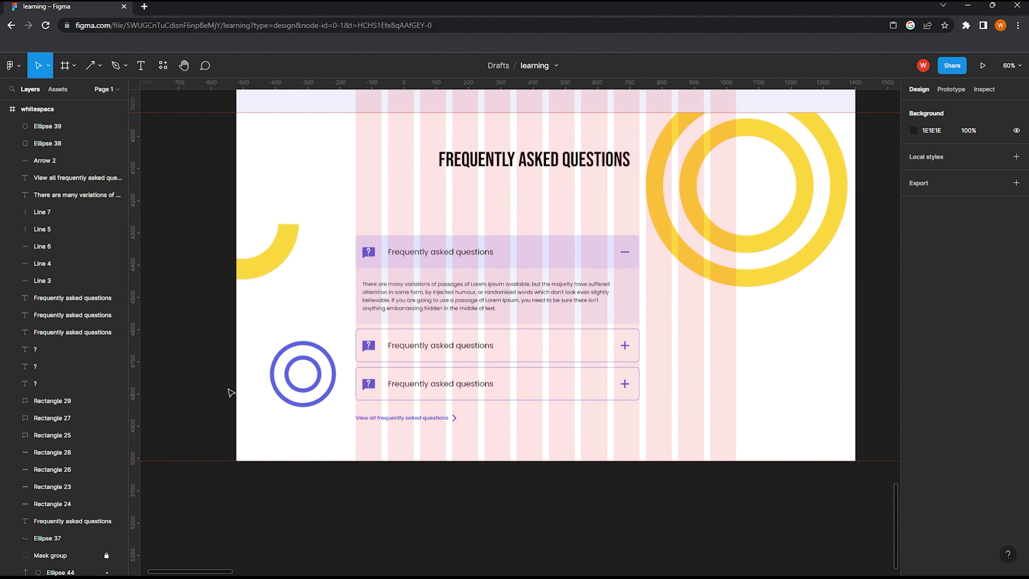
scroll(336, 373, down, 3)
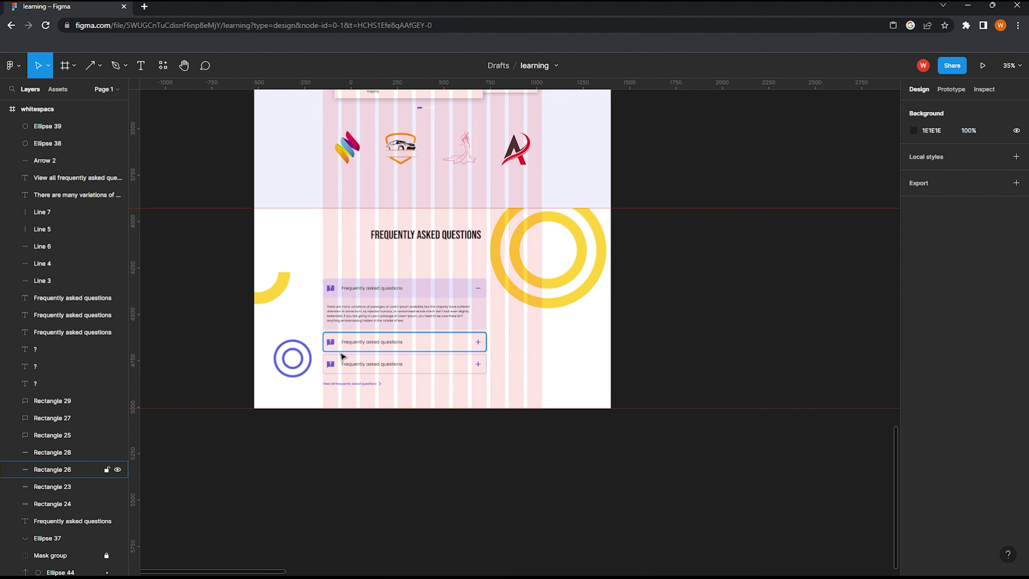
scroll(254, 323, down, 2)
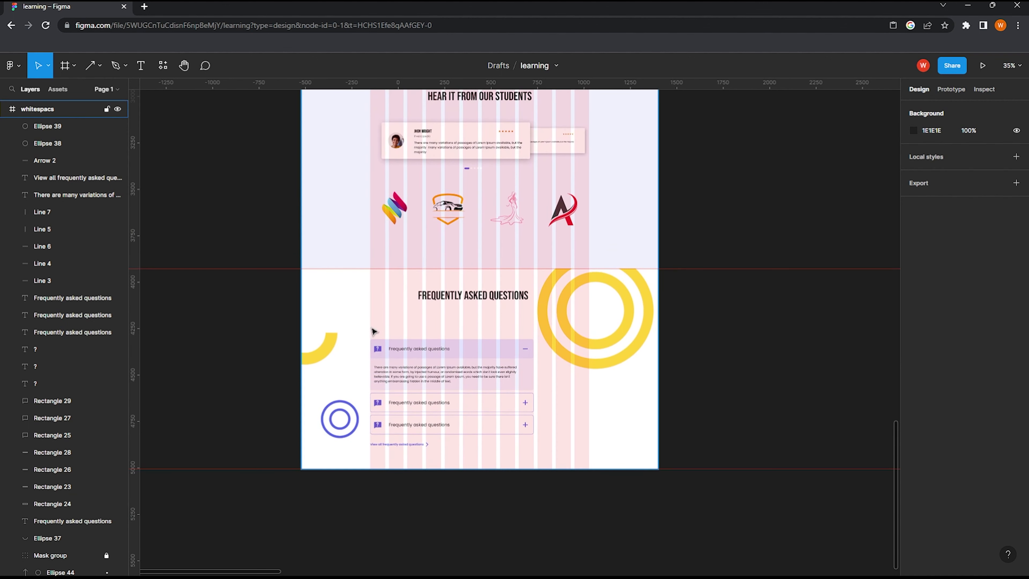
click(55, 115)
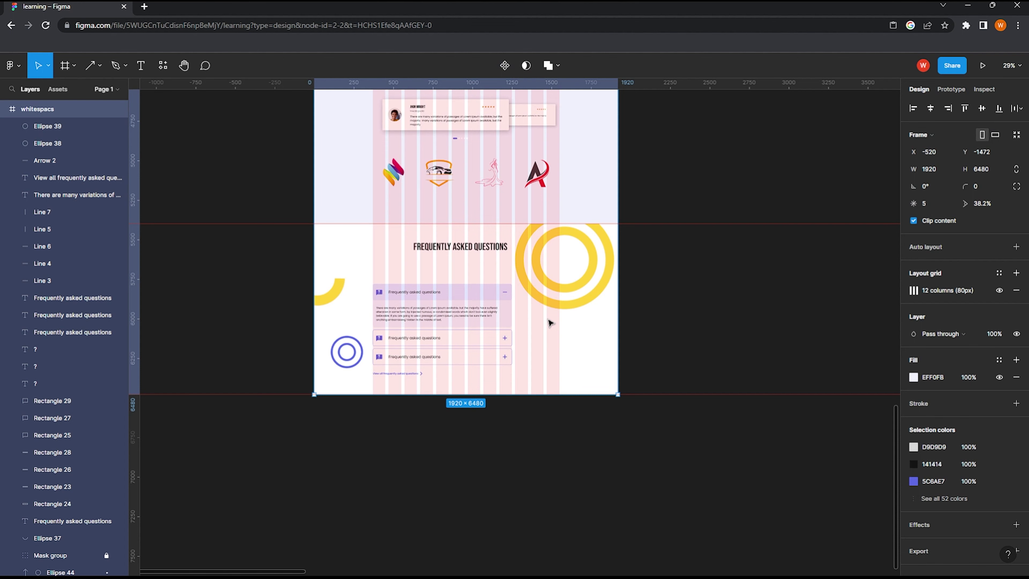
Step: Rotate the yellow arc on the left by about 90 degrees
scroll(354, 296, up, 2)
scroll(353, 296, up, 3)
click(301, 271)
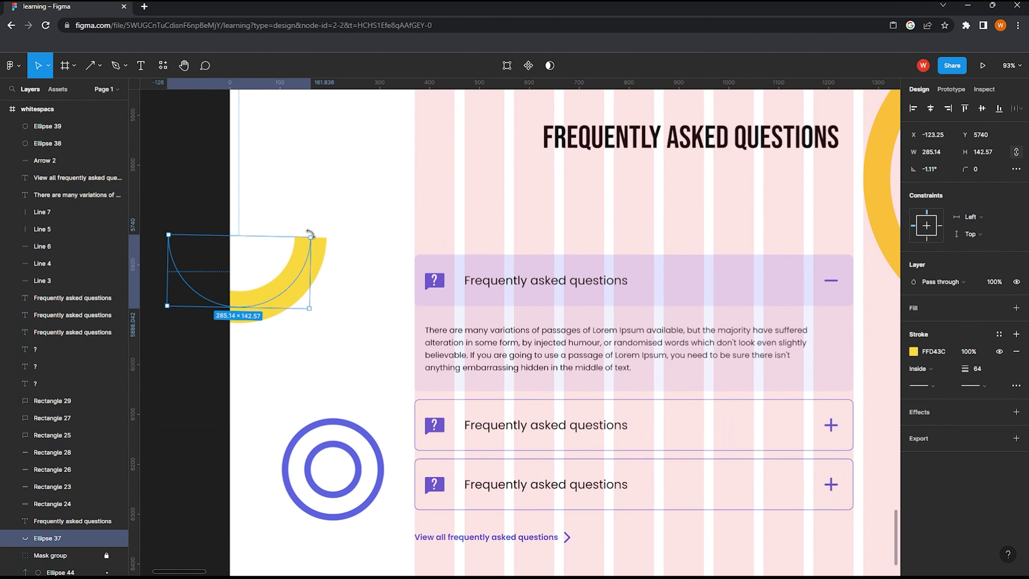
drag(310, 234, 187, 153)
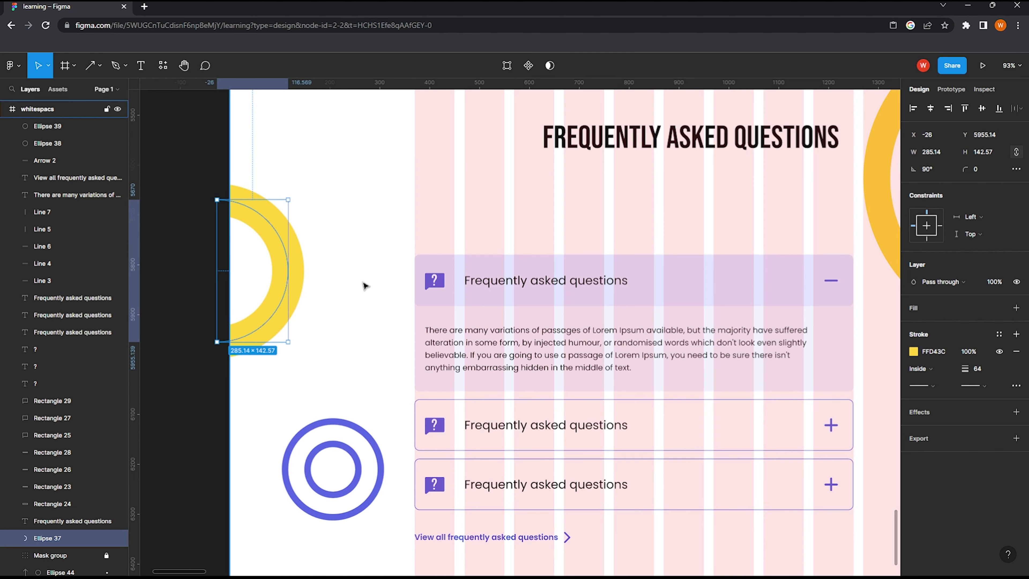
key(Escape)
scroll(363, 287, down, 5)
scroll(43, 270, down, 6)
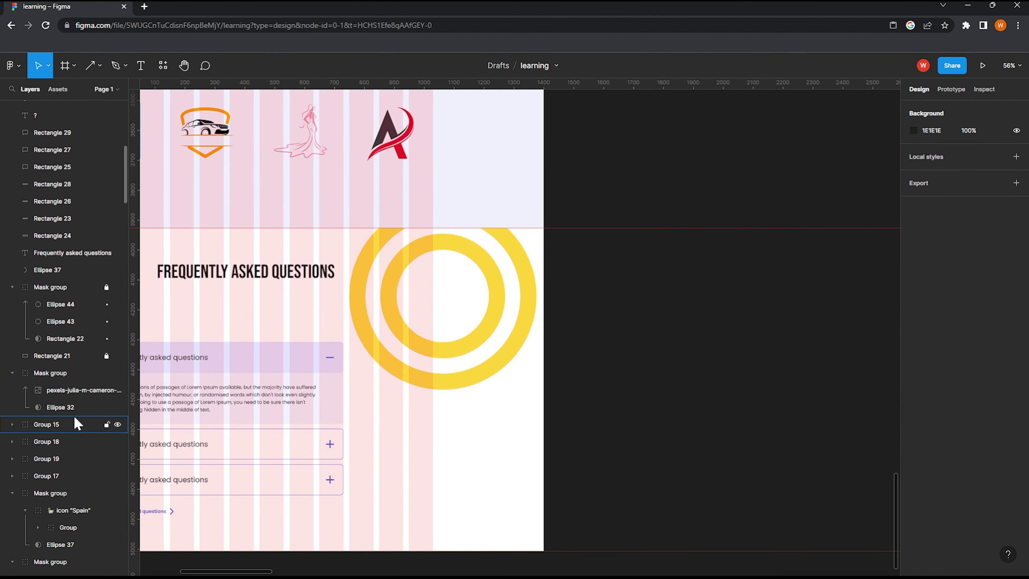
Step: Shrink the yellow ring group and thin the inner and outer rings' strokes
click(63, 287)
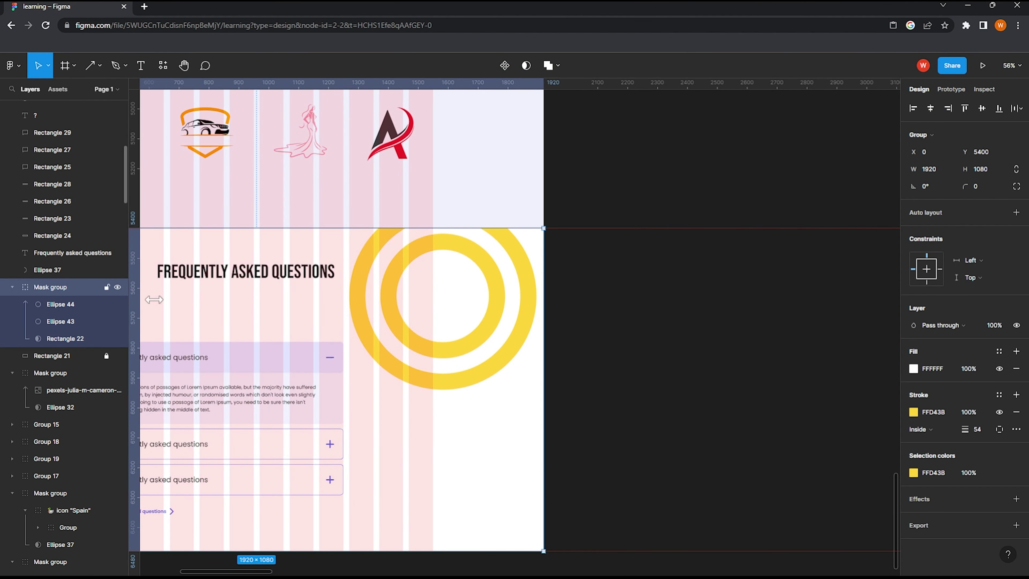
mouse_move(554, 273)
mouse_down()
mouse_move(513, 292)
mouse_move(523, 292)
mouse_up()
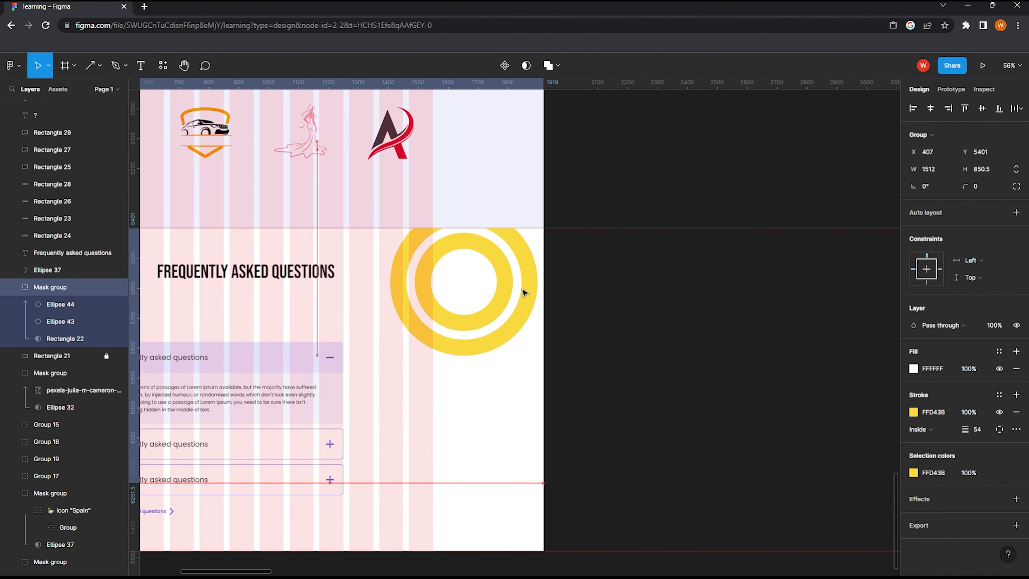
double_click(462, 324)
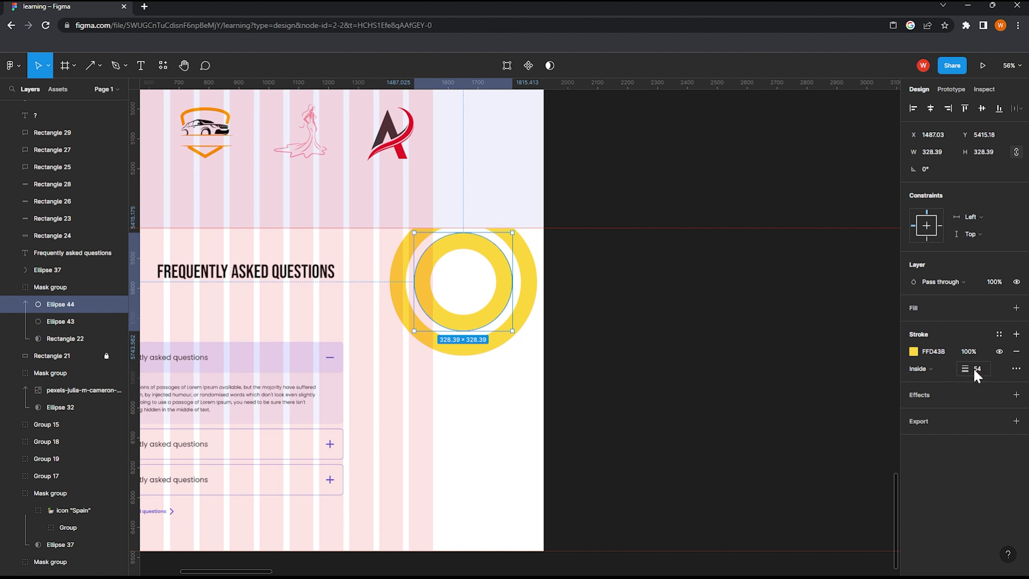
drag(966, 370, 964, 370)
key(Tab)
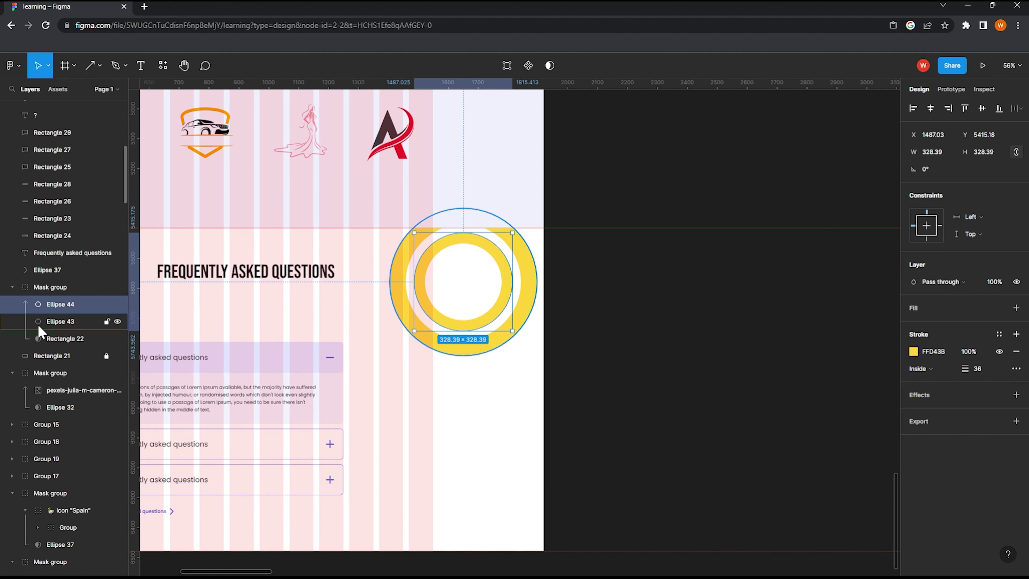
drag(970, 368, 964, 368)
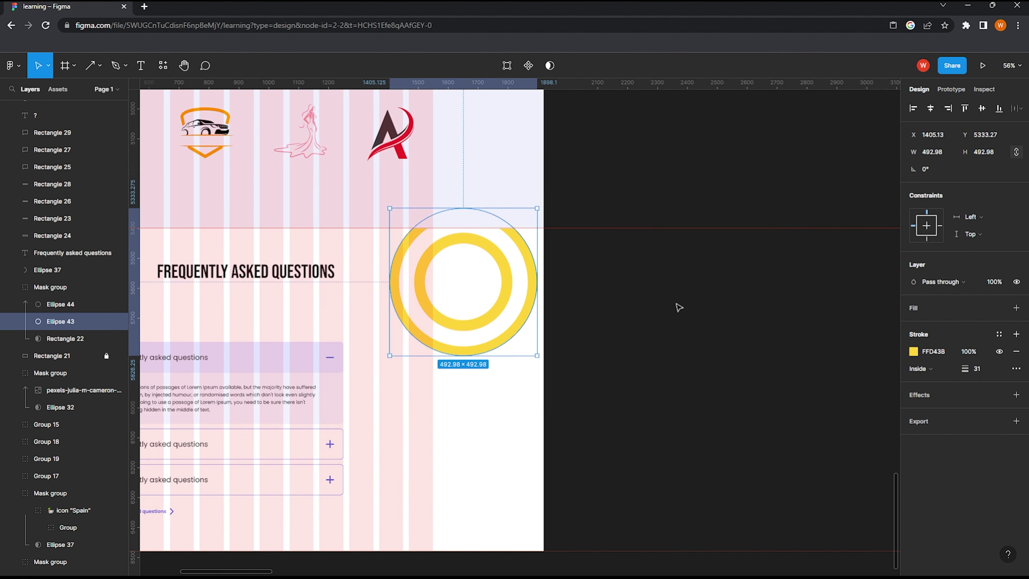
key(Escape)
key(Escape)
scroll(586, 320, down, 5)
scroll(569, 326, down, 3)
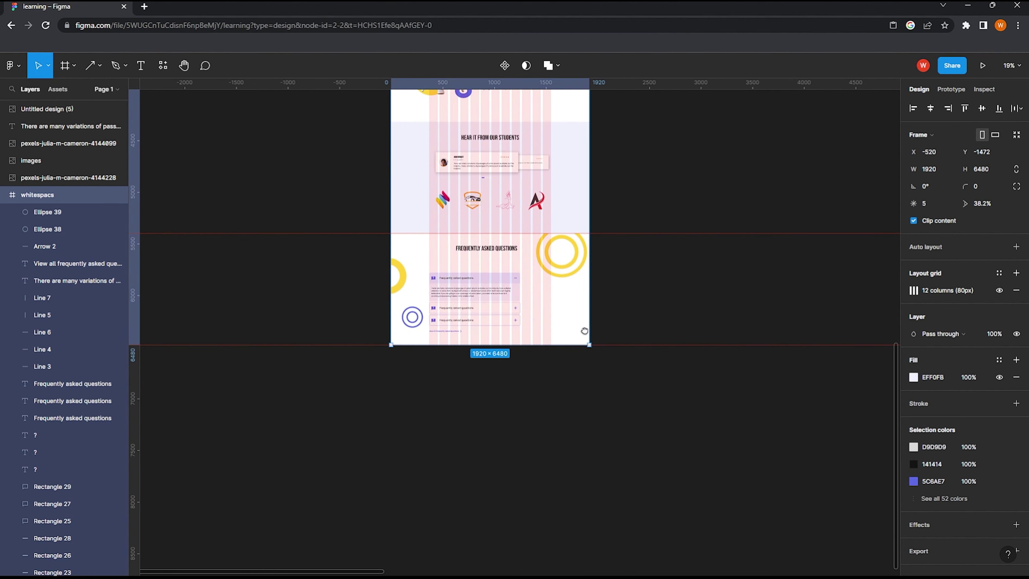
ctrl+scroll(482, 356, up, 2)
ctrl+scroll(490, 292, up, 2)
Step: Extend the page frame downward and draw a full-width band across the new space
drag(445, 298, 434, 423)
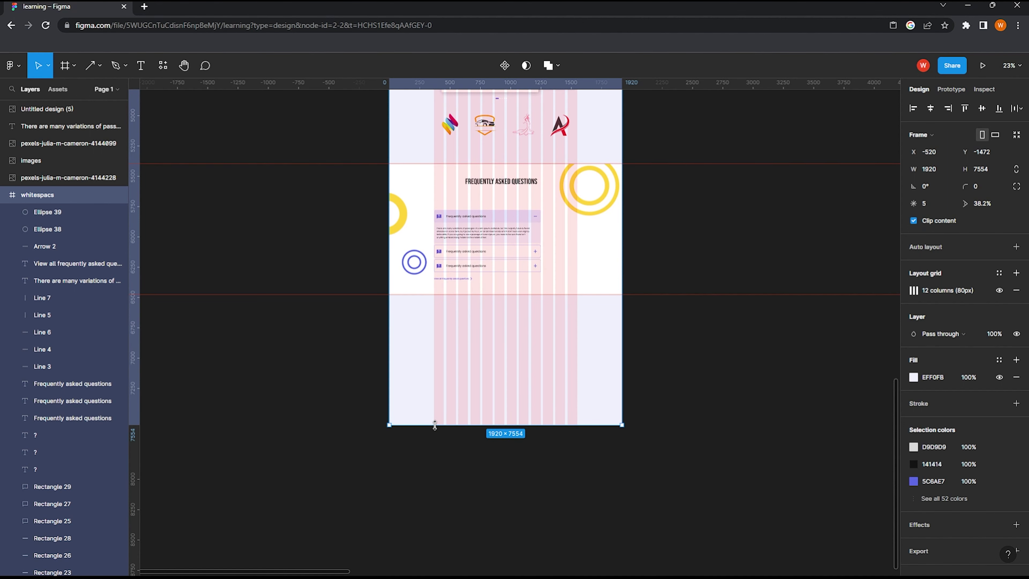
key(ctrl+plus)
click(99, 65)
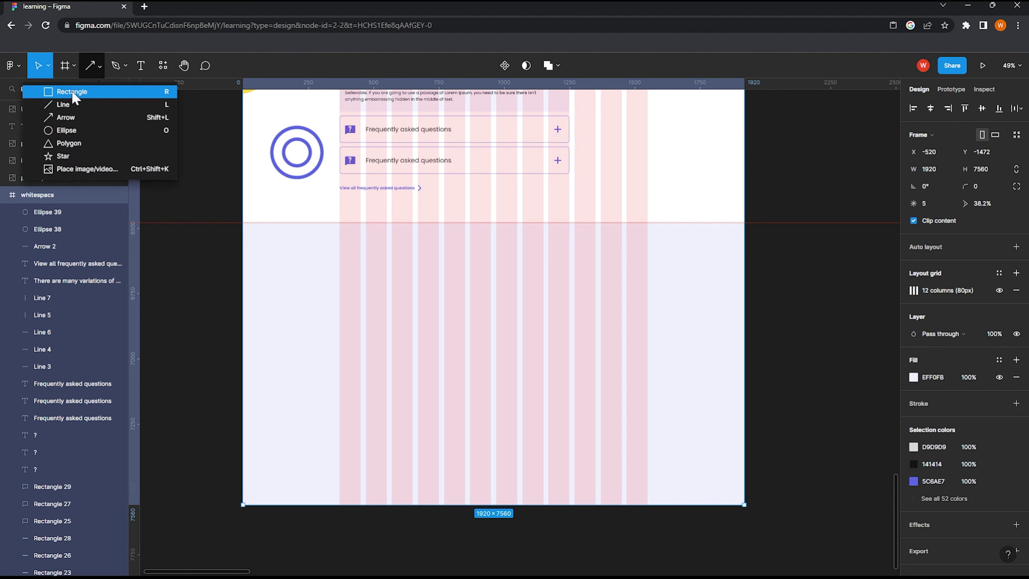
click(69, 92)
drag(243, 222, 743, 306)
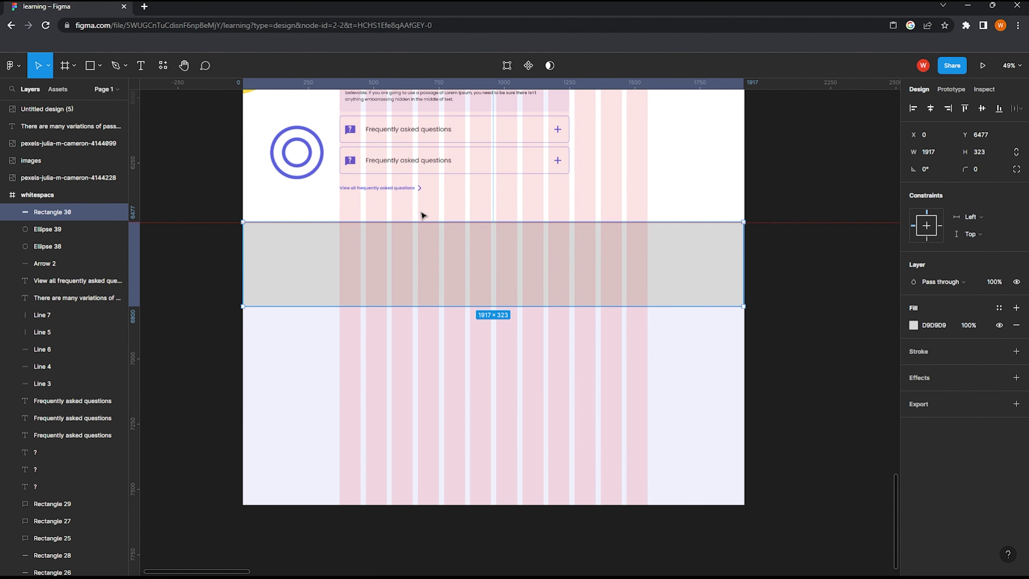
drag(419, 221, 420, 222)
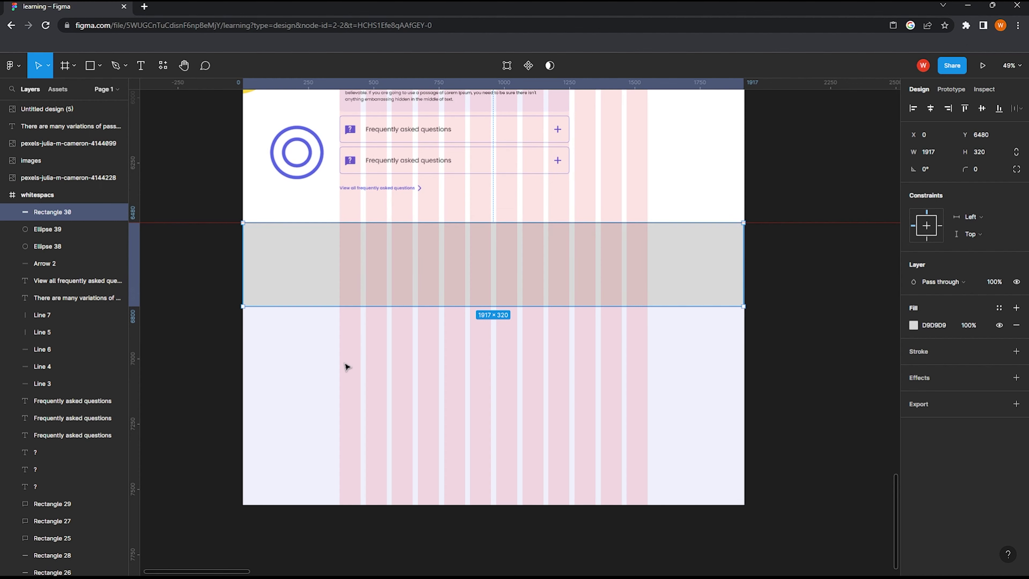
click(346, 367)
Step: Copy the Frequently Asked Questions heading into the band at size 56, centred horizontally
scroll(405, 244, up, 5)
click(460, 146)
drag(459, 146, 466, 415)
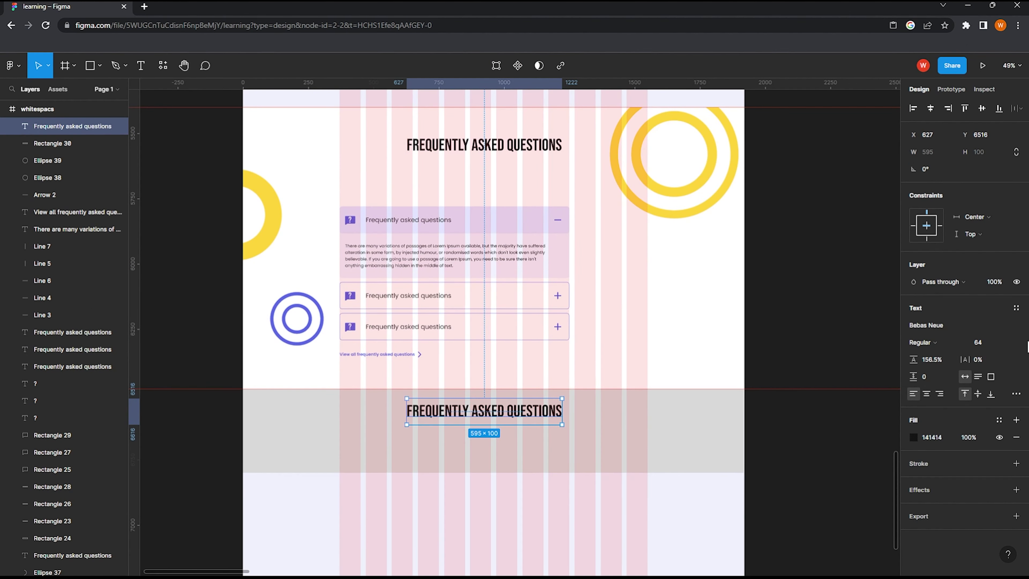
click(1005, 344)
text(6)
key(Return)
click(931, 107)
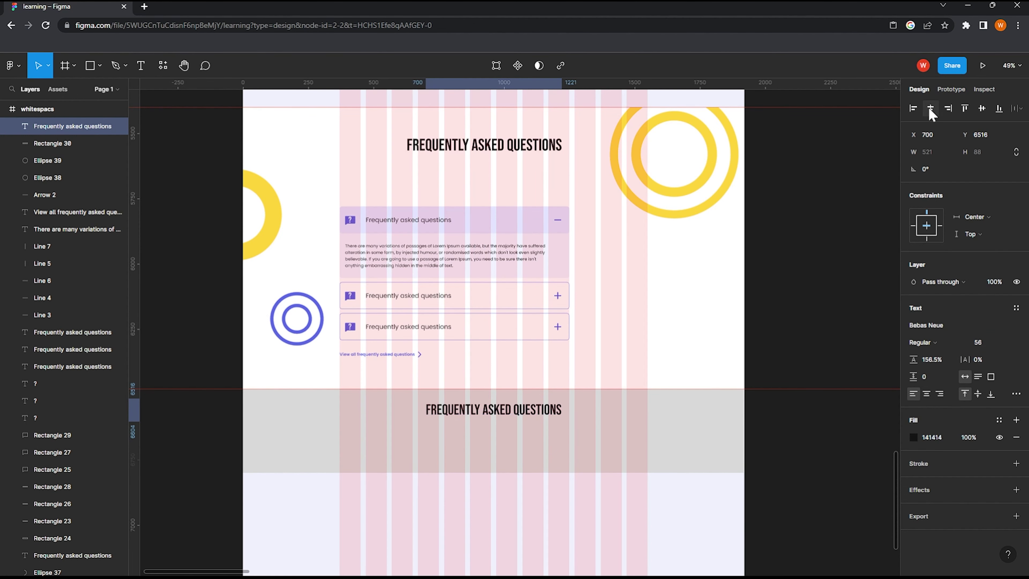
scroll(498, 397, down, 2)
ctrl+scroll(466, 374, up, 2)
ctrl+scroll(480, 381, up, 2)
ctrl+scroll(479, 380, up, 1)
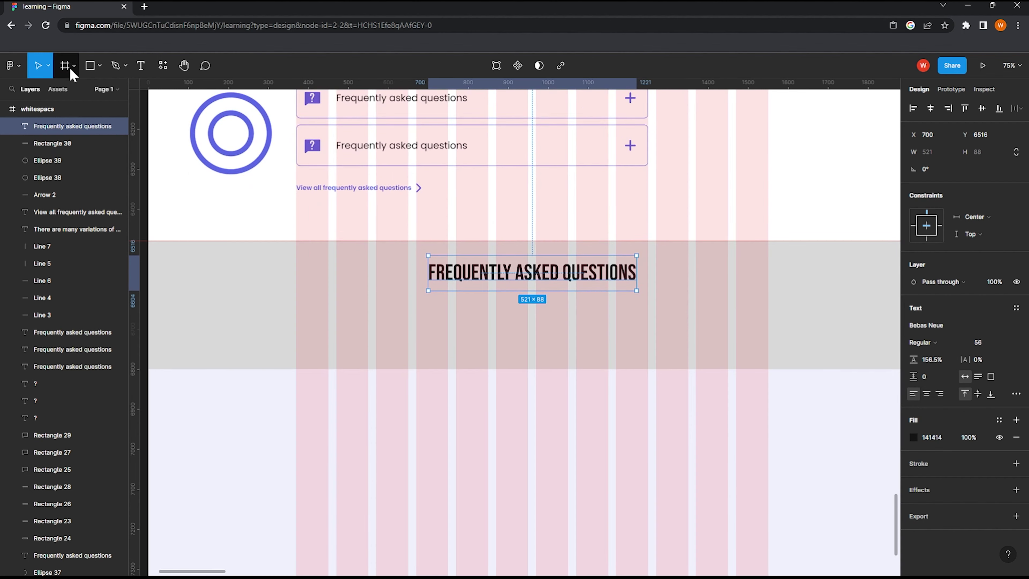
Step: Fill the new bottom band yellow
click(331, 295)
click(913, 326)
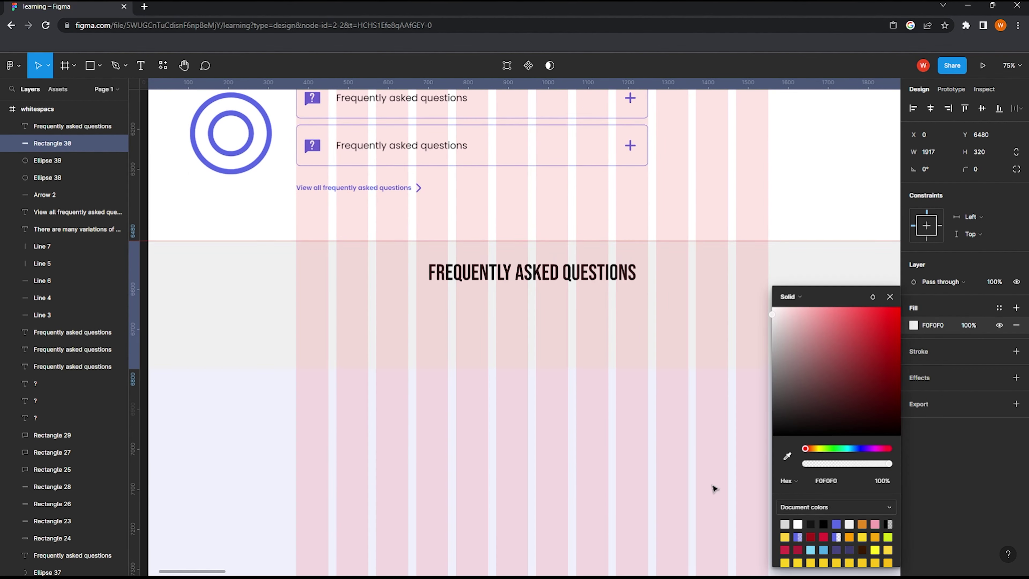
click(784, 537)
click(641, 495)
scroll(466, 413, up, 2)
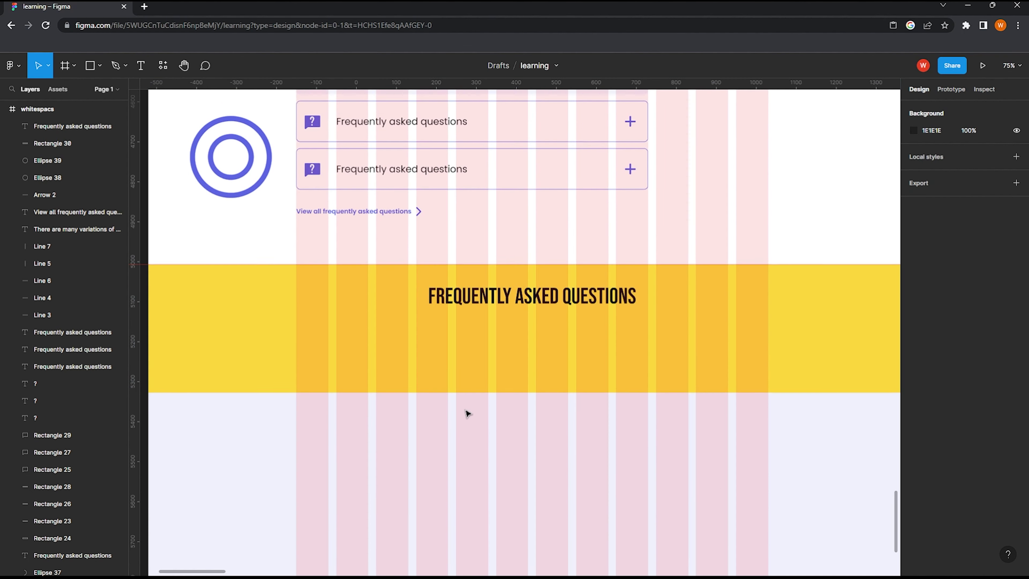
ctrl+scroll(516, 363, down, 2)
scroll(481, 469, up, 5)
ctrl+scroll(481, 469, down, 3)
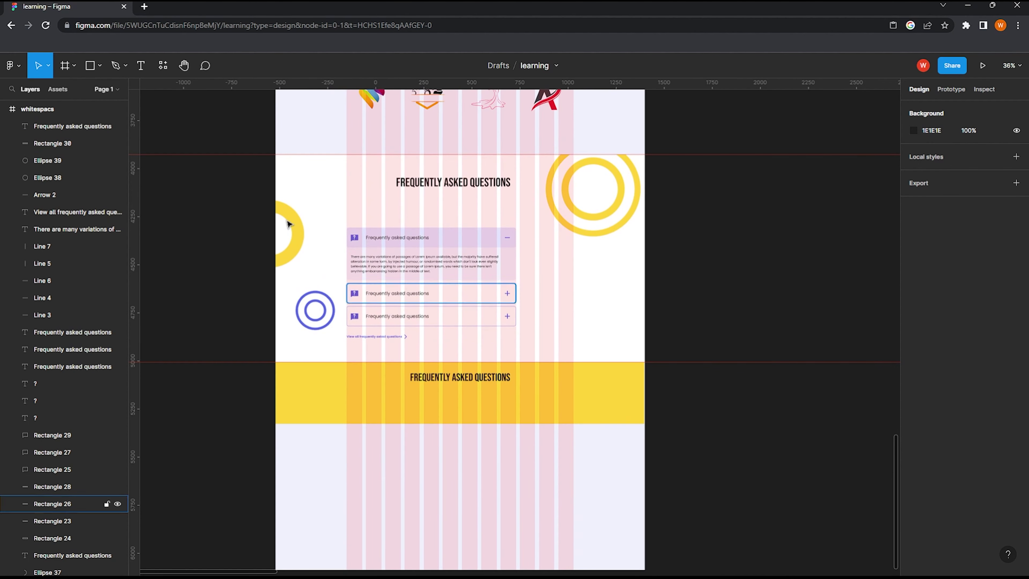
Step: Draw a white 420×86 field box on the yellow band
click(92, 74)
scroll(400, 473, up, 1)
scroll(408, 469, up, 3)
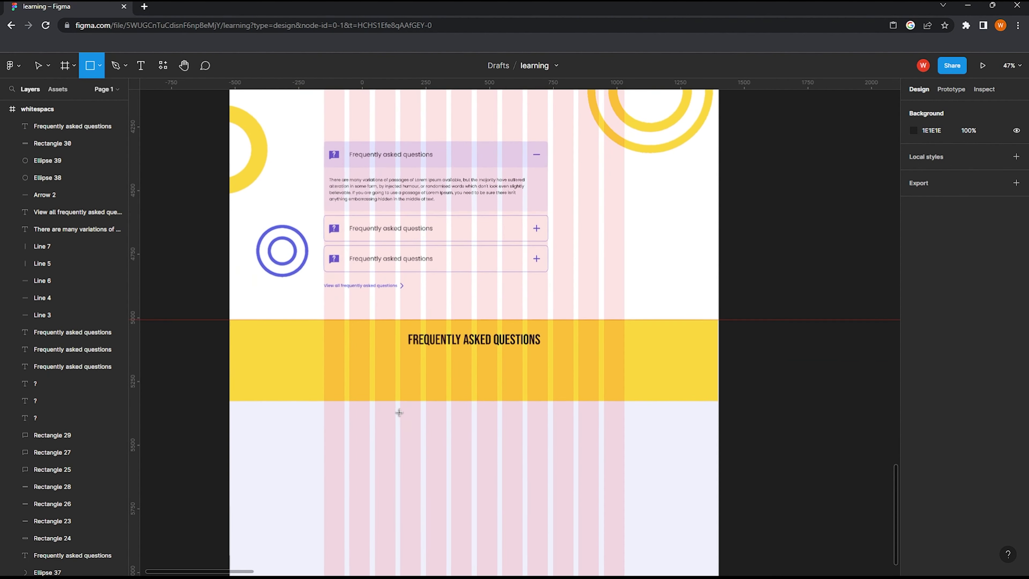
drag(364, 354, 490, 380)
click(913, 326)
drag(794, 332, 682, 273)
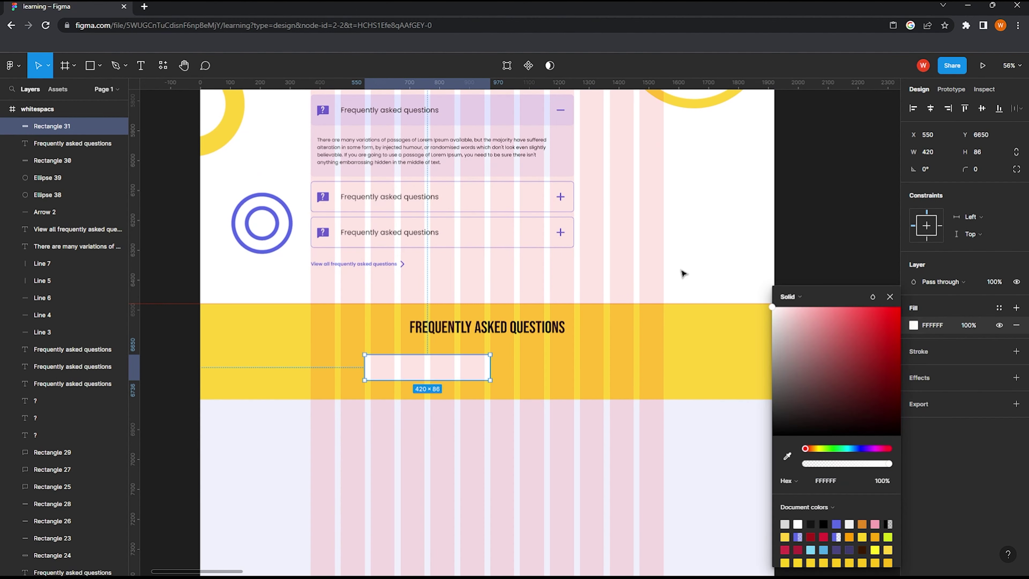
scroll(412, 366, up, 3)
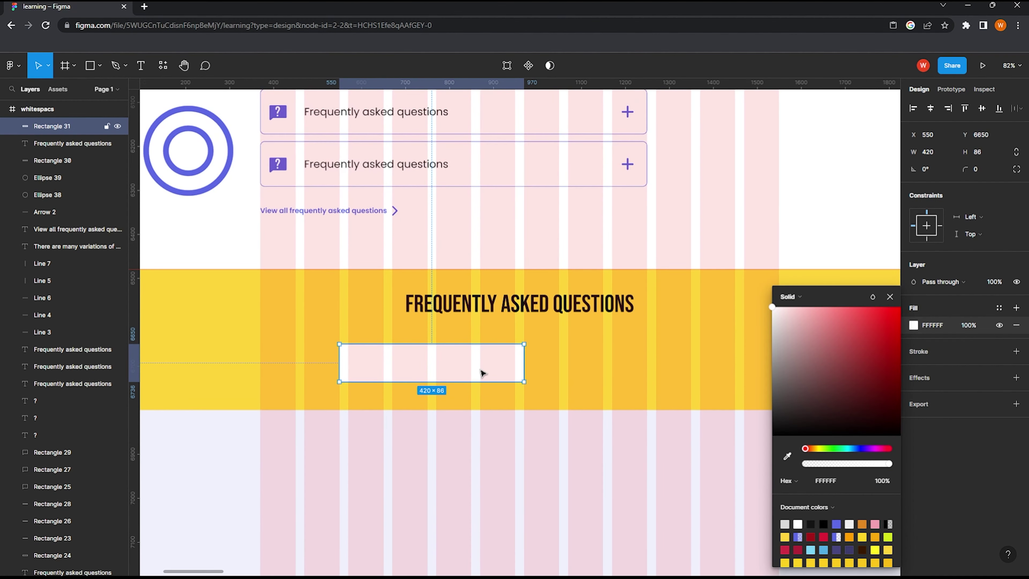
scroll(448, 374, down, 2)
Step: Duplicate the white box to its right and fill the copy with the document's purple
drag(455, 367, 621, 364)
click(913, 325)
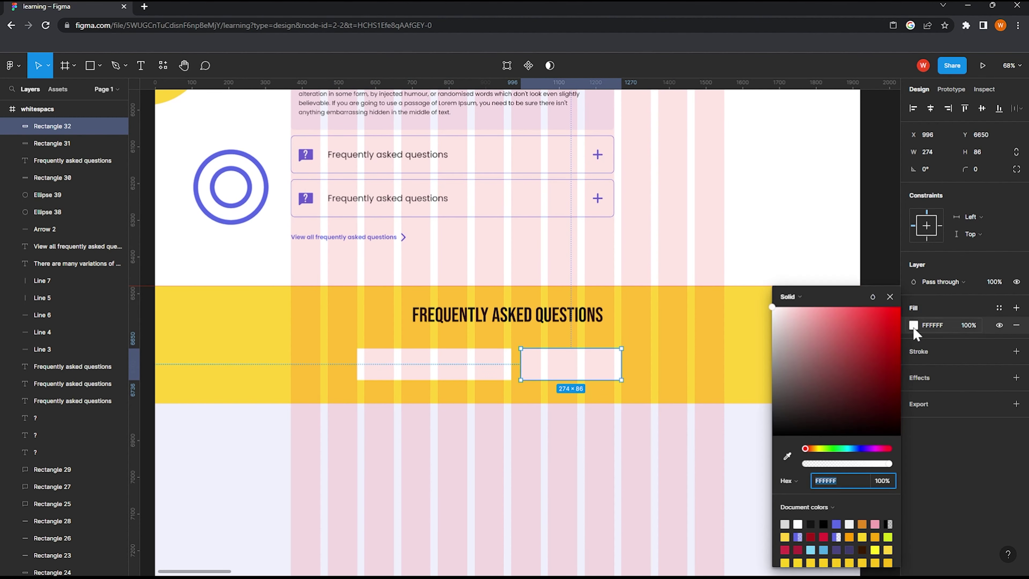
click(836, 525)
key(Escape)
key(Escape)
scroll(503, 389, up, 2)
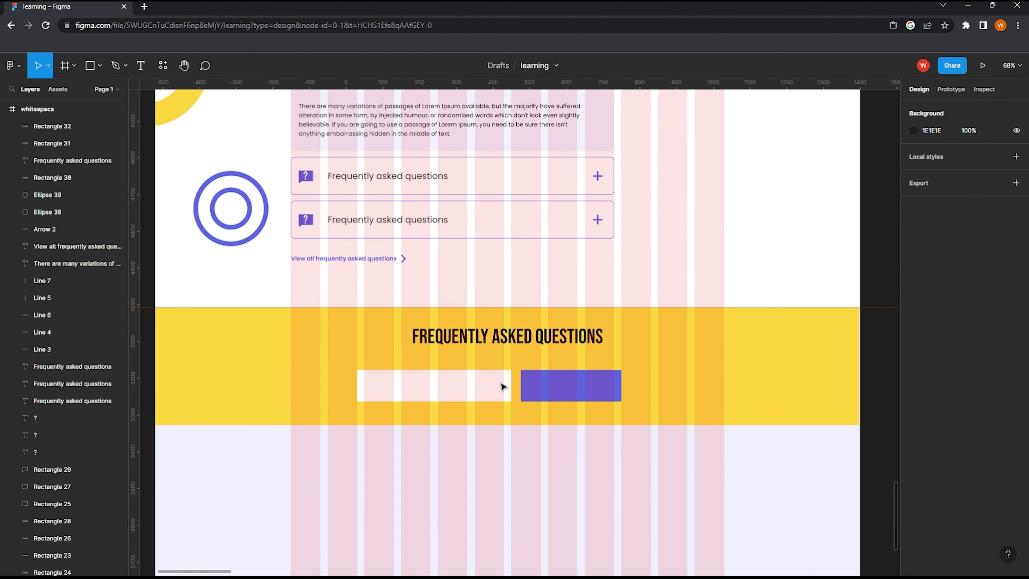
scroll(500, 376, down, 5)
scroll(523, 303, up, 5)
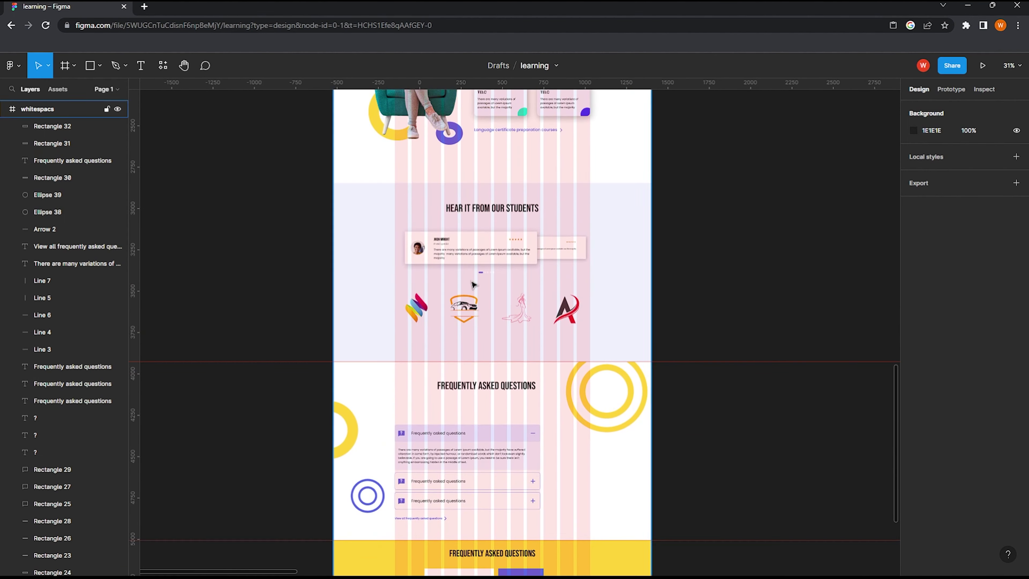
scroll(513, 211, up, 3)
scroll(503, 153, up, 5)
scroll(445, 283, up, 5)
scroll(405, 433, up, 3)
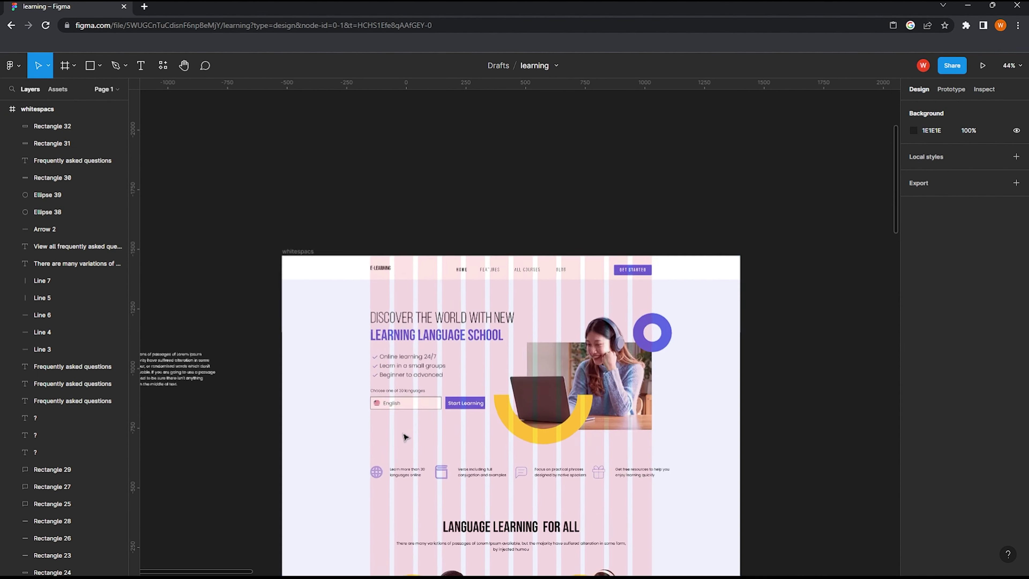
scroll(365, 381, up, 5)
Step: Paste a copy of the hero's English field and Start Learning button into the yellow band
drag(614, 396, 289, 338)
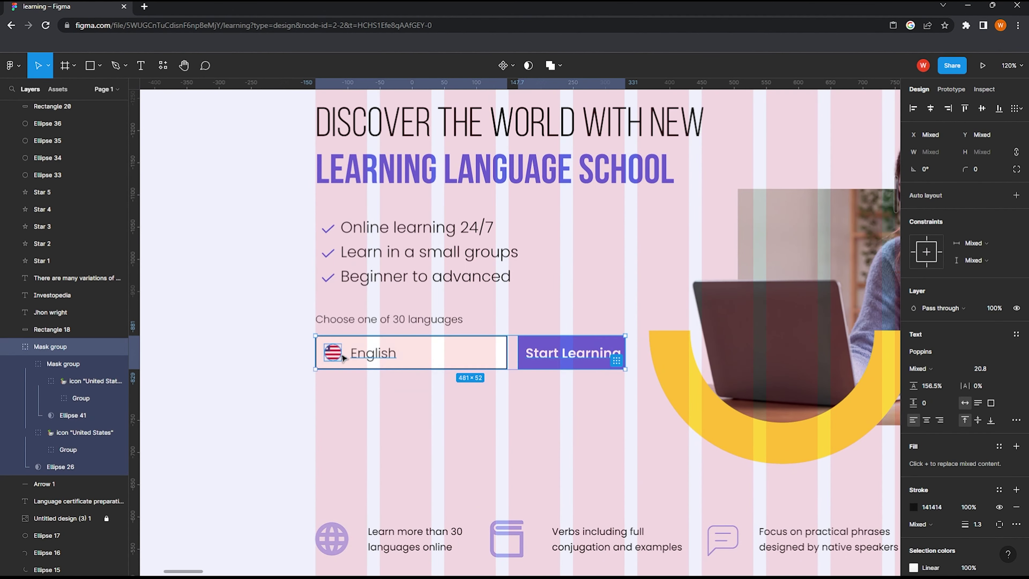
scroll(509, 425, down, 3)
scroll(466, 284, down, 5)
scroll(470, 308, down, 2)
scroll(471, 308, down, 5)
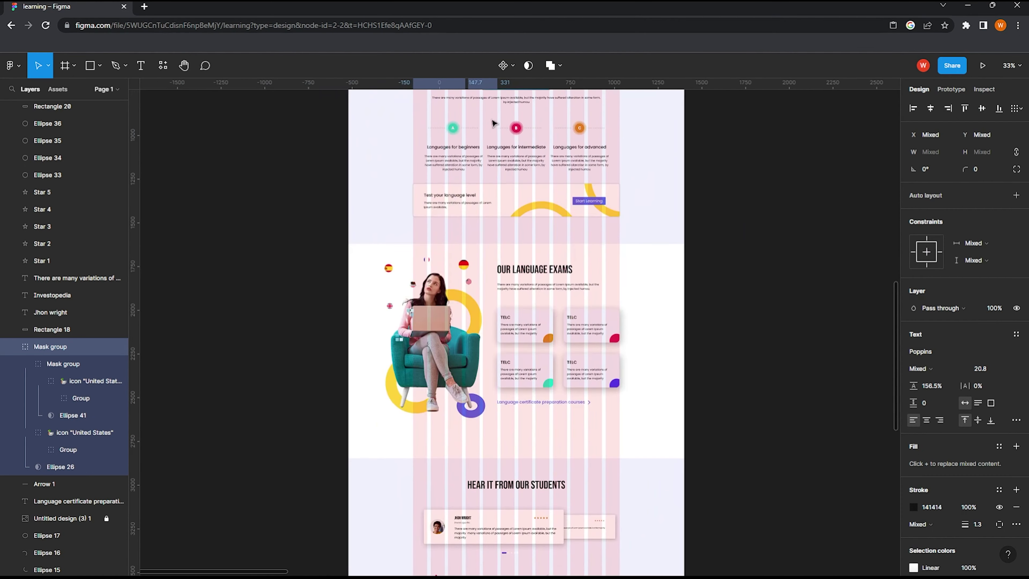
scroll(526, 244, down, 5)
scroll(543, 182, down, 5)
scroll(543, 181, up, 3)
key(ctrl+v)
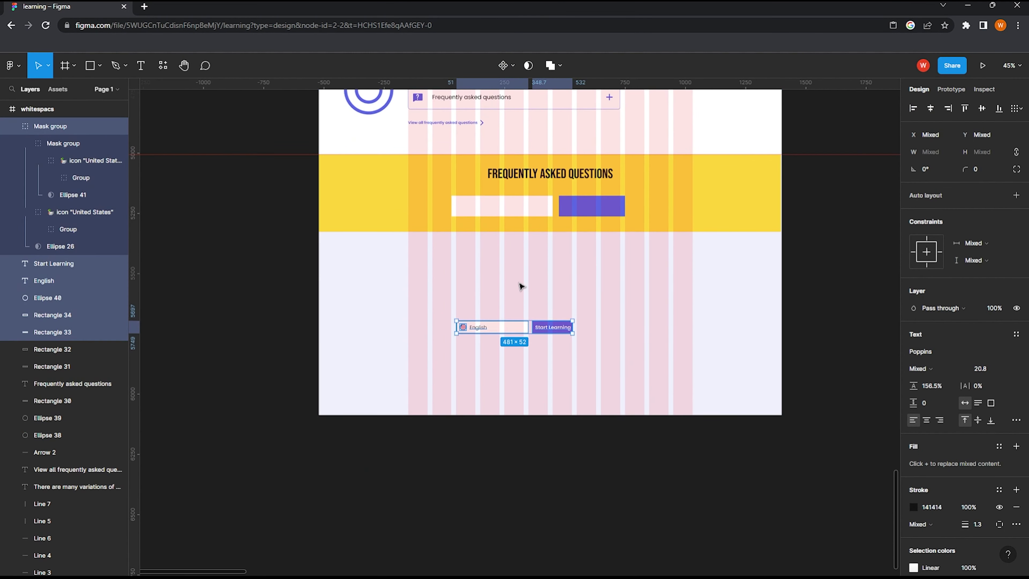
scroll(523, 284, up, 1)
drag(517, 357, 518, 221)
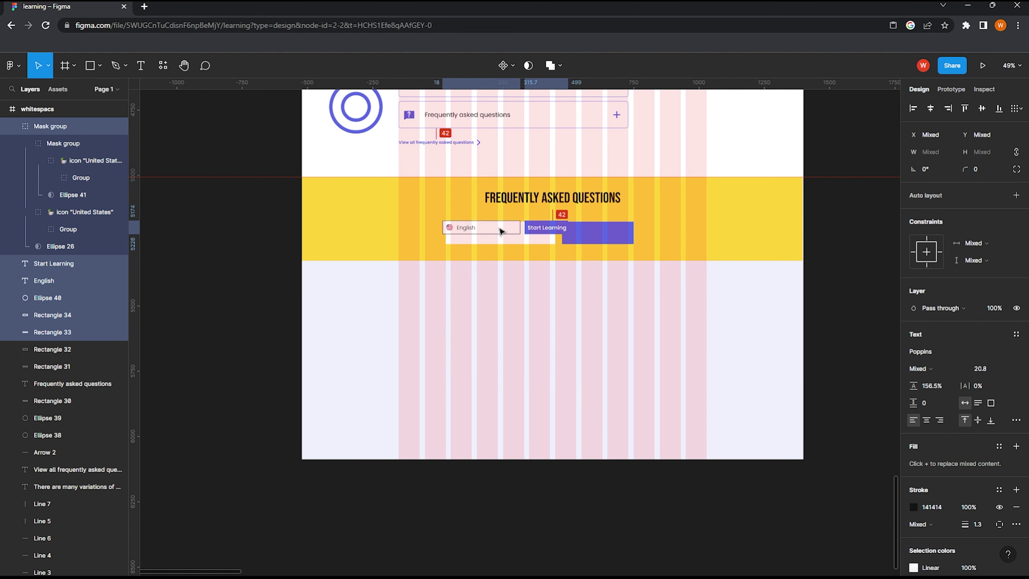
scroll(589, 270, up, 5)
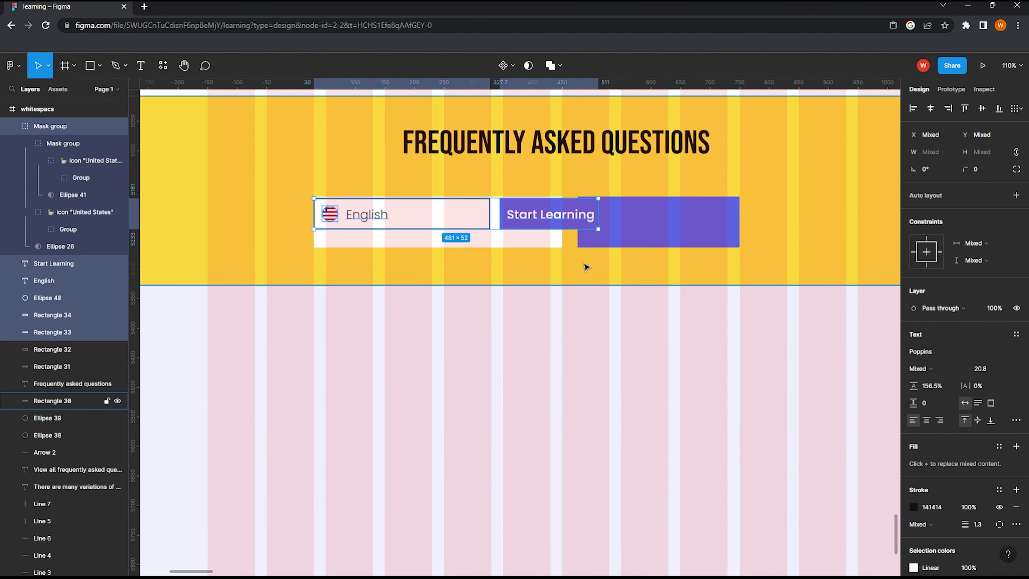
Step: Enlarge the pasted field and button proportionally and remove the white and purple placeholder boxes
key(k)
drag(596, 229, 575, 244)
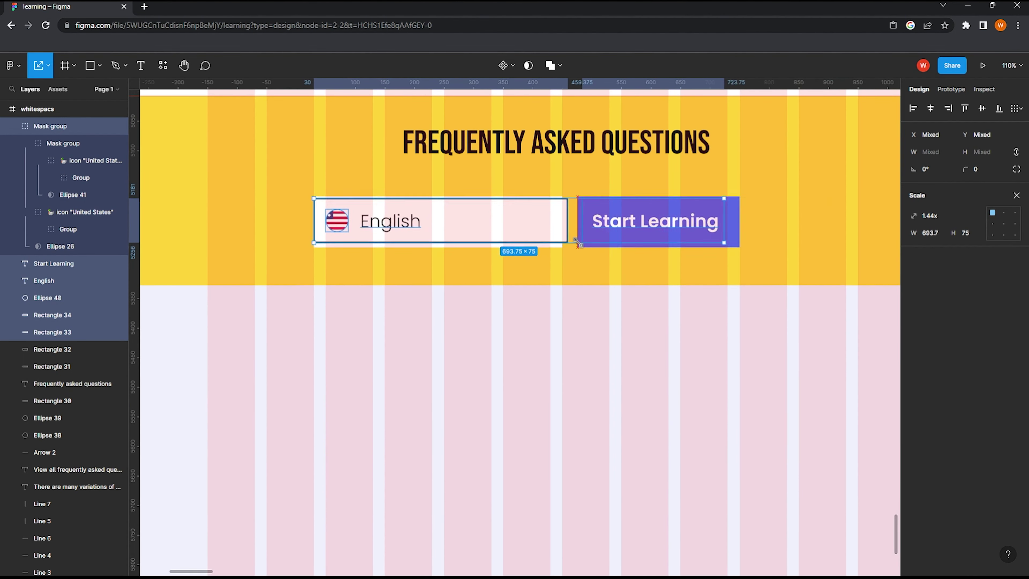
click(494, 222)
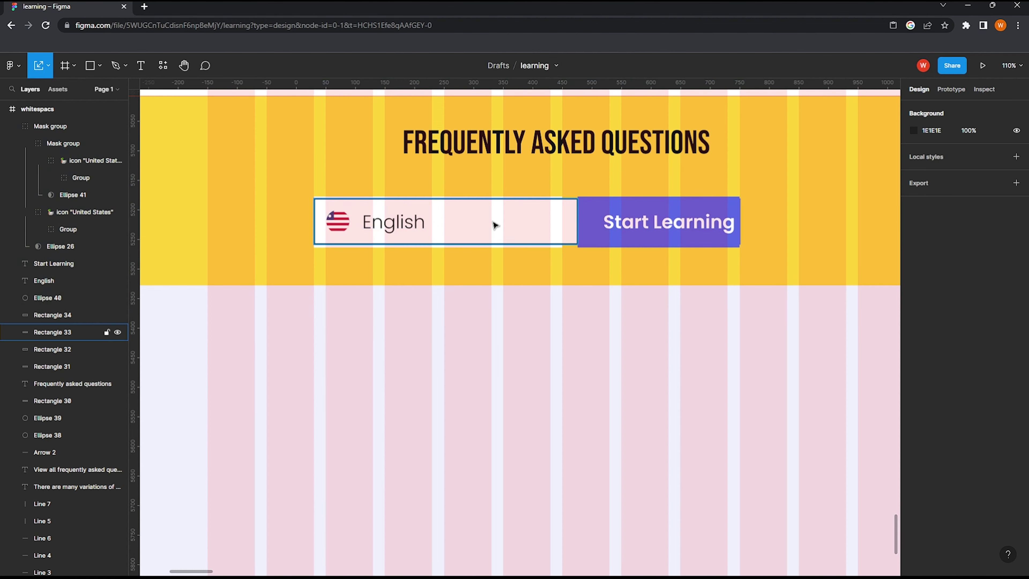
click(421, 247)
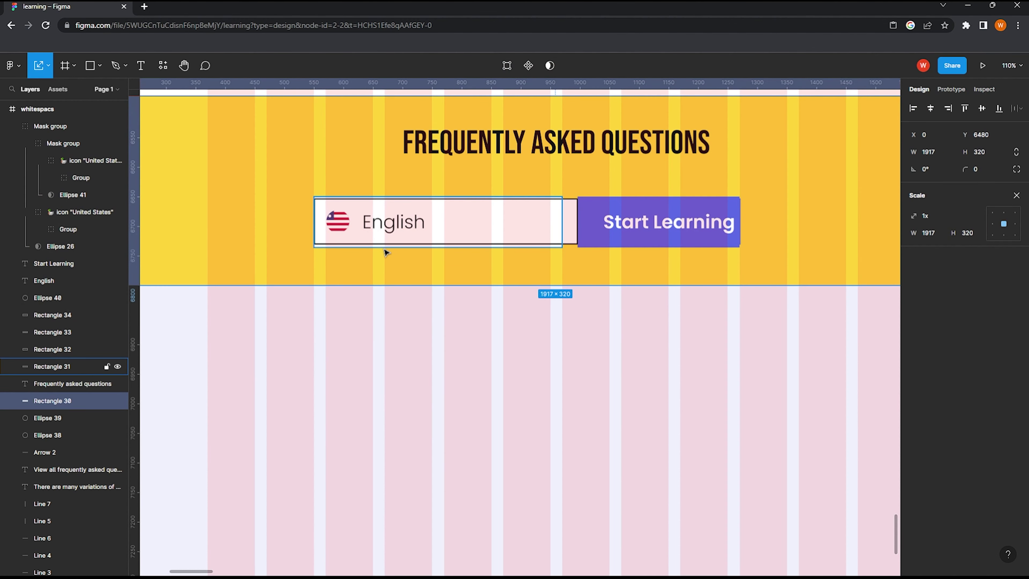
key(ctrl+z)
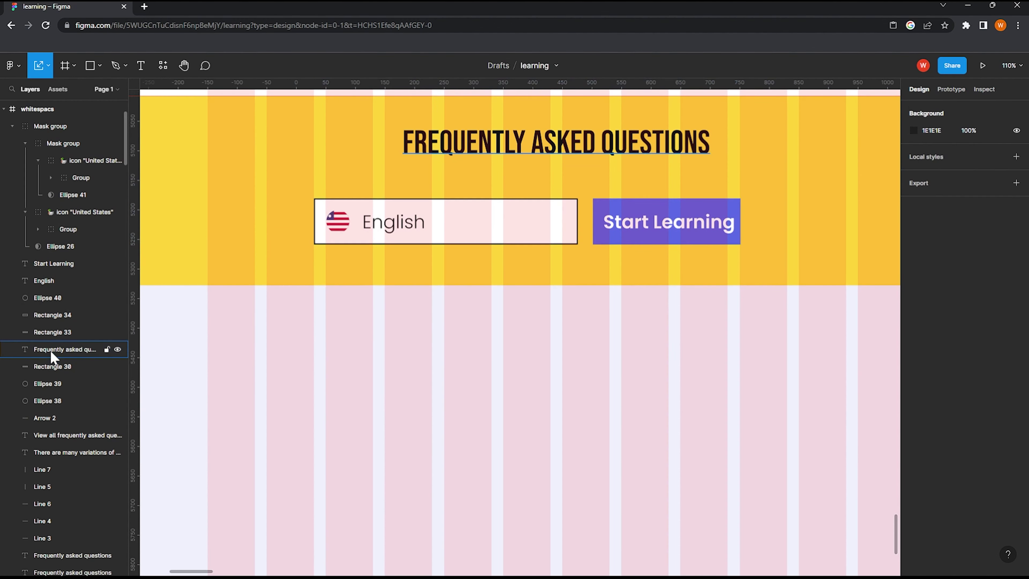
Step: Remove the outline stroke from the English field's box
scroll(493, 282, down, 1)
scroll(494, 282, down, 1)
click(523, 227)
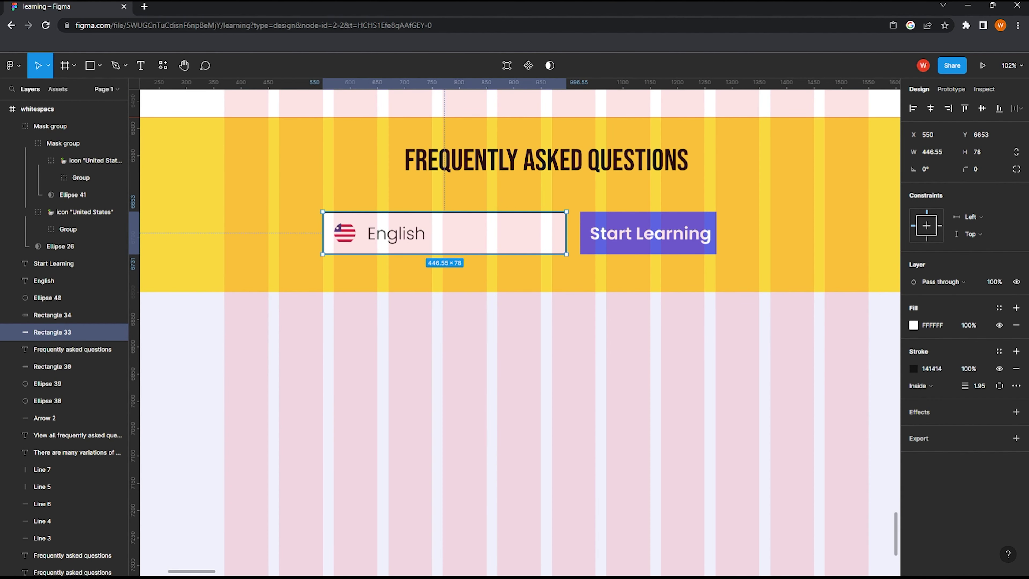
click(1016, 368)
click(436, 399)
scroll(470, 415, down, 5)
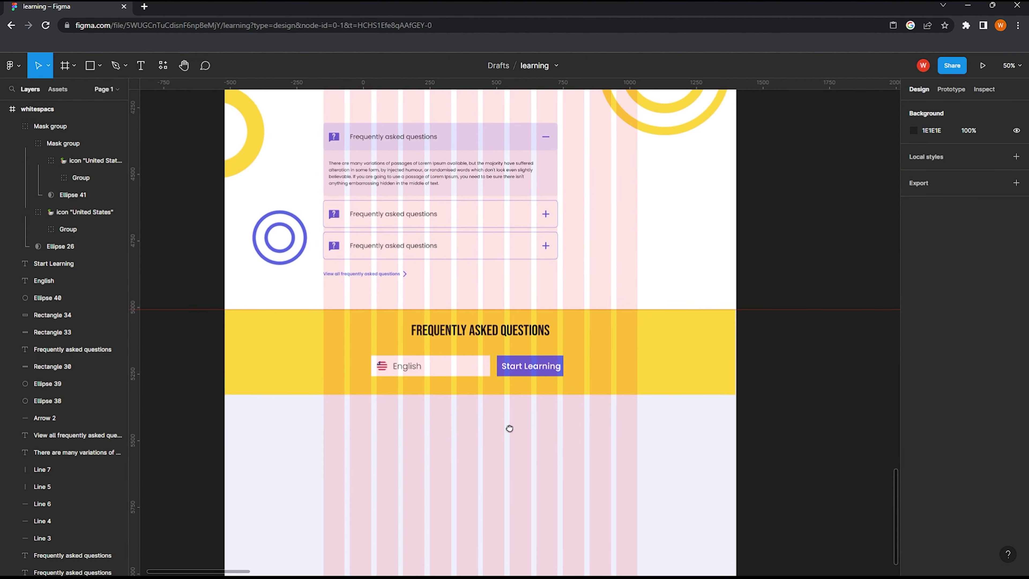
scroll(401, 285, up, 3)
Step: Copy the chevron onto the English box, bring it forward and rotate it -90° to point down
drag(395, 260, 511, 409)
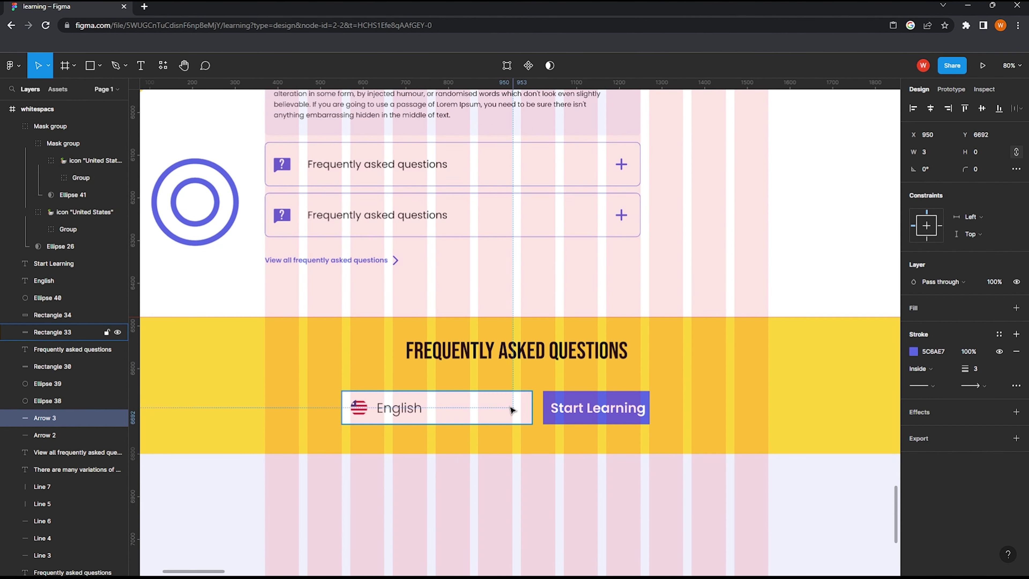
key(bracketright)
scroll(512, 409, up, 5)
scroll(508, 401, up, 3)
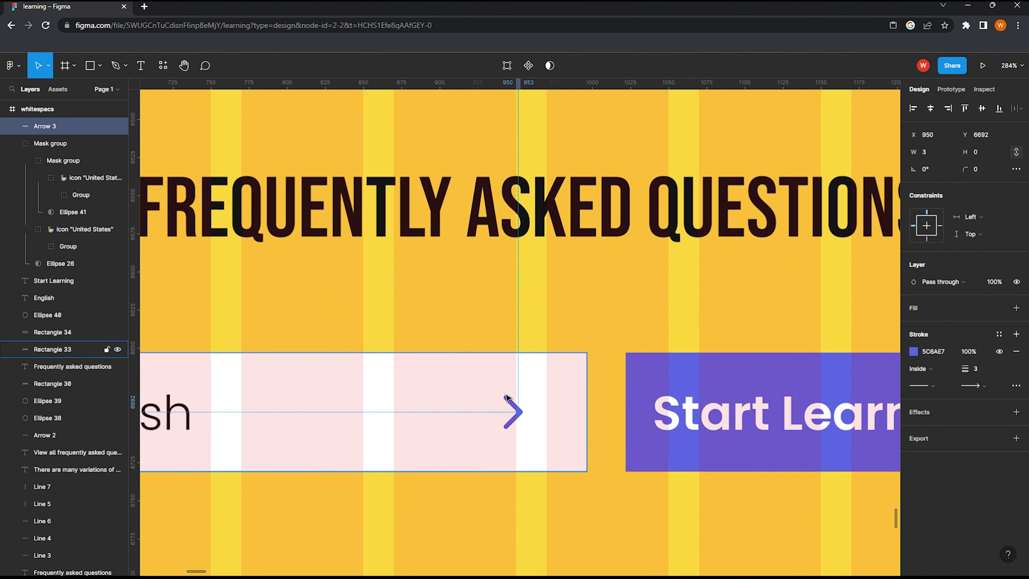
scroll(505, 400, up, 2)
drag(505, 400, 519, 414)
Step: Select the English box, the yellow banner and the FREQUENTLY ASKED QUESTIONS heading in turn
click(501, 446)
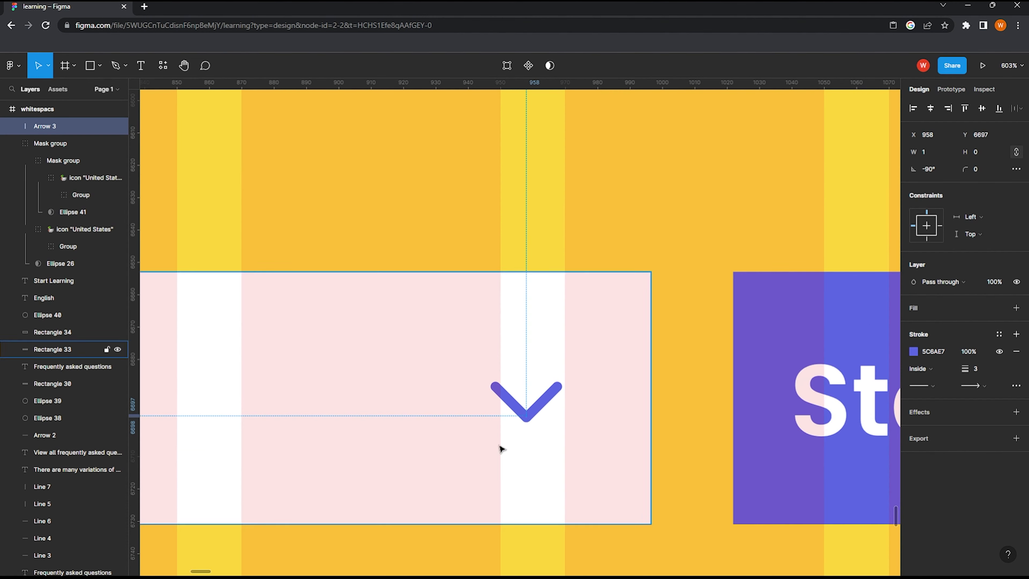
scroll(458, 449, down, 2)
scroll(458, 449, down, 3)
click(445, 471)
scroll(514, 443, down, 3)
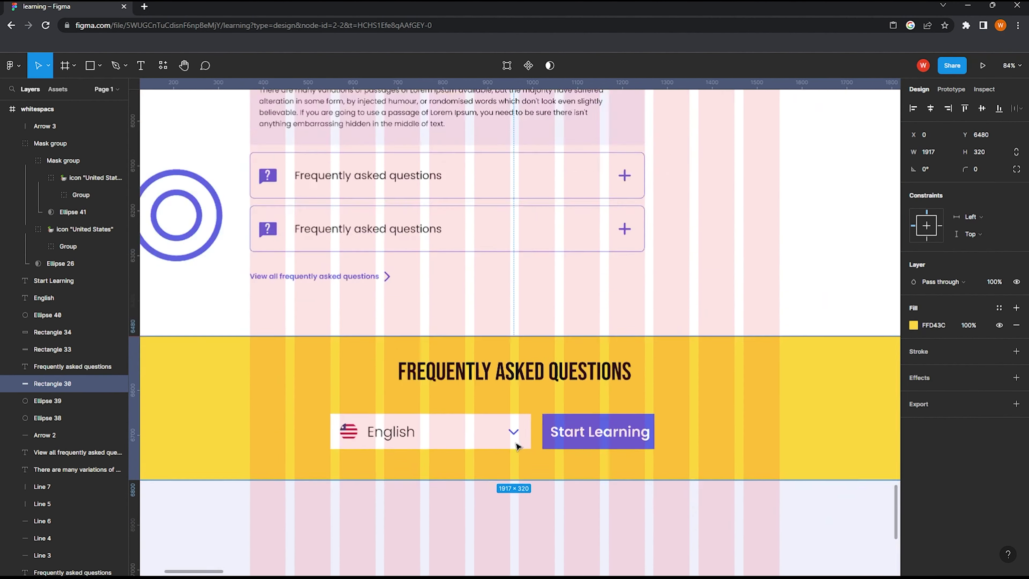
scroll(471, 395, down, 3)
scroll(649, 354, down, 2)
click(649, 355)
Step: Retype the banner heading as BOOK YOUR FIRST LANGUAGE LESSON TODAY
scroll(519, 319, up, 3)
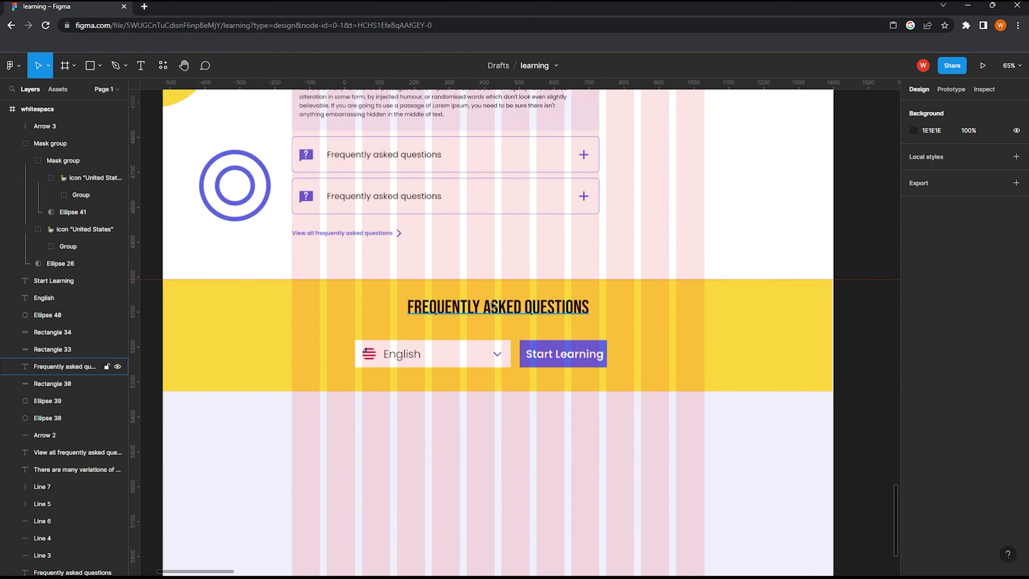
click(538, 296)
text(B)
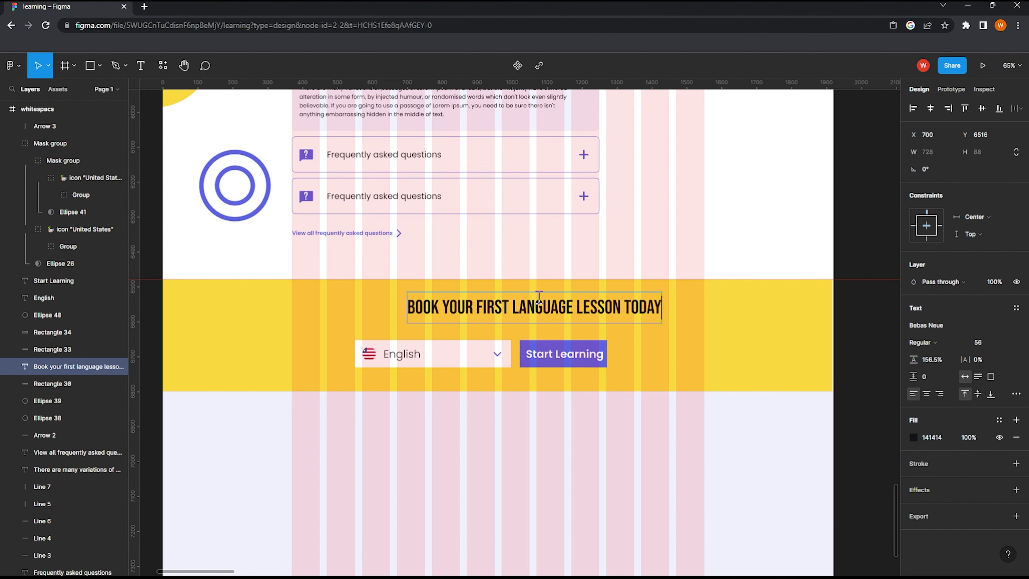
click(947, 109)
key(ctrl+z)
click(588, 427)
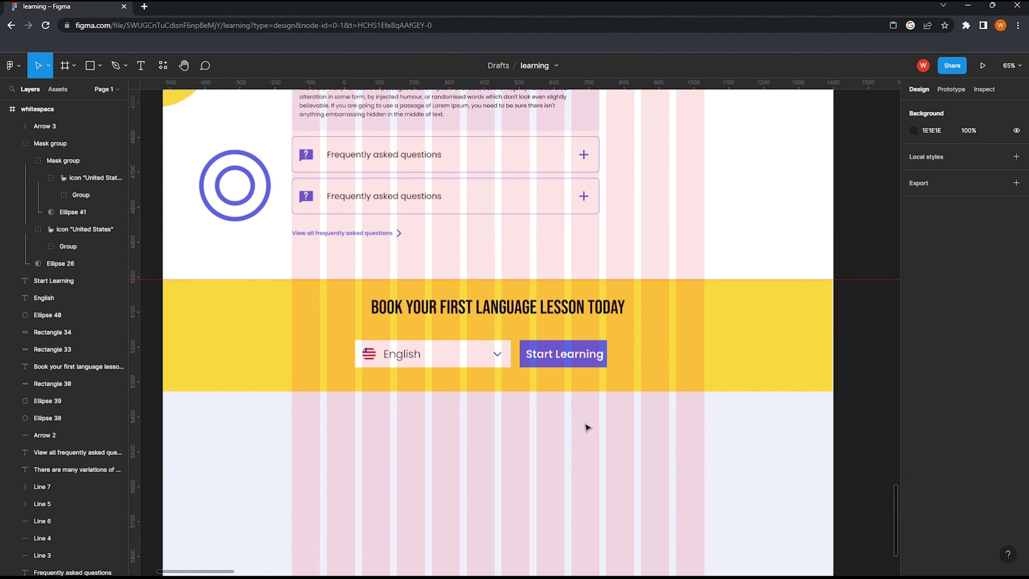
scroll(588, 427, down, 2)
scroll(506, 383, up, 3)
Step: Lock the yellow banner layer and shift the language dropdown and Start Learning button right
click(481, 385)
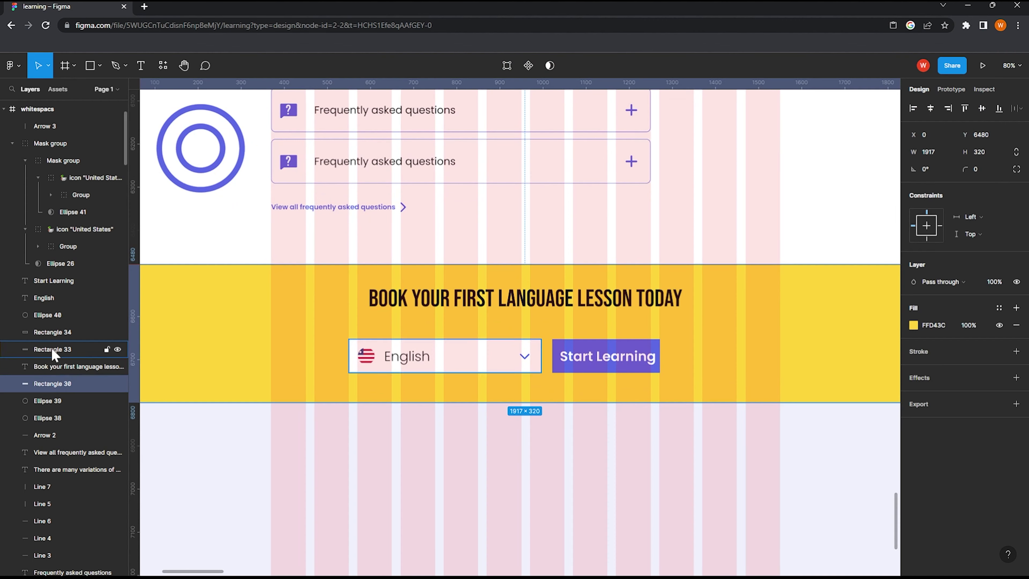
click(107, 383)
drag(748, 457, 343, 332)
drag(454, 358, 480, 358)
click(482, 436)
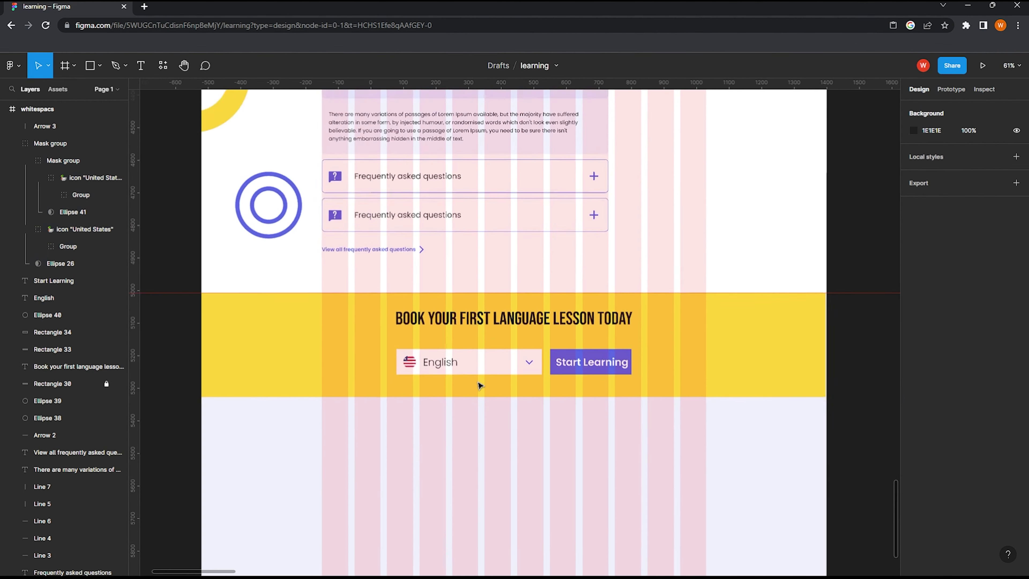
Step: Place a copy of the left purple ring at the right edge of the section
scroll(489, 367, down, 3)
scroll(490, 367, down, 3)
scroll(484, 404, down, 2)
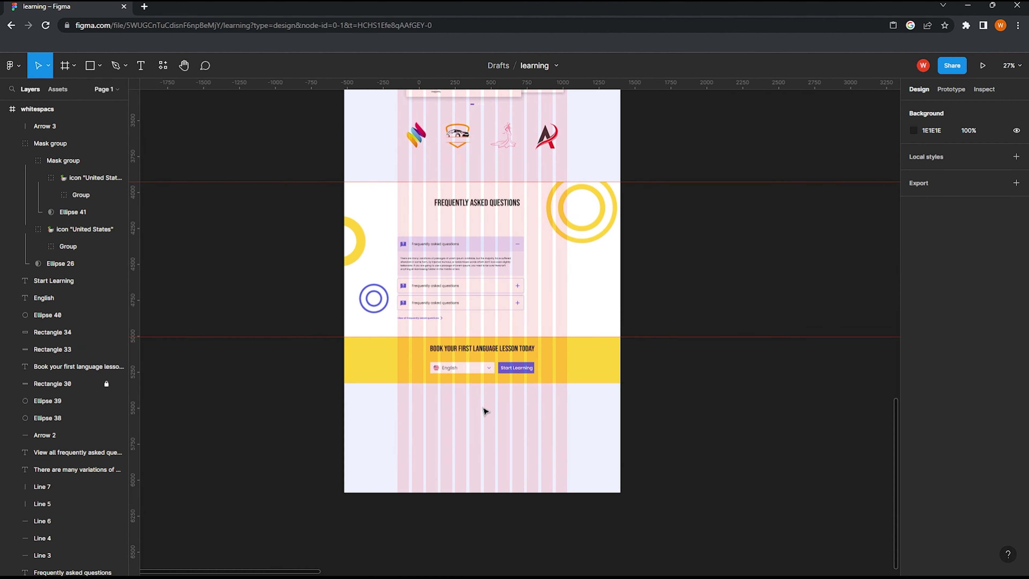
scroll(376, 312, up, 3)
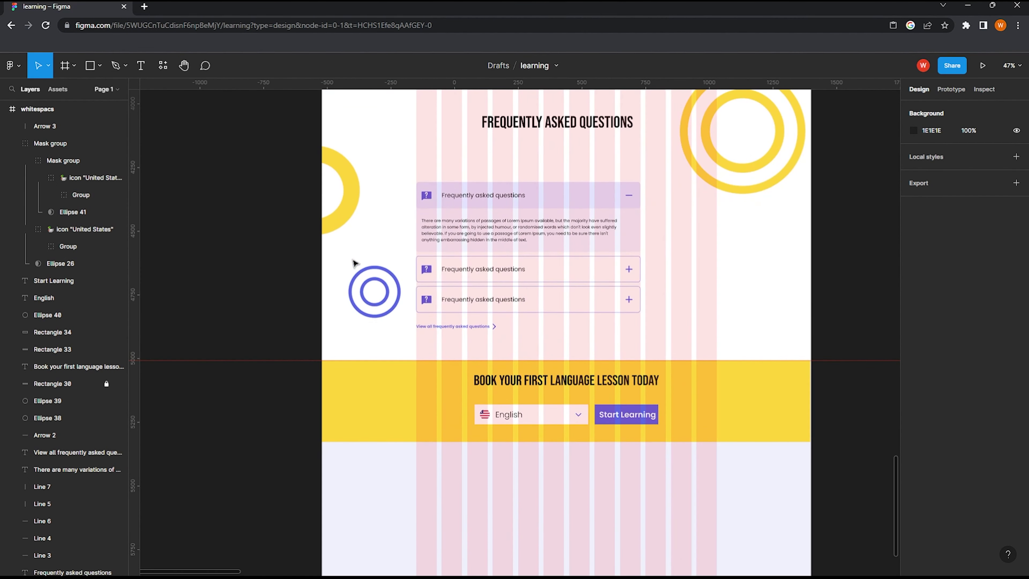
click(367, 289)
scroll(377, 298, down, 2)
mouse_move(378, 298)
mouse_down()
mouse_move(696, 300)
mouse_move(688, 302)
mouse_up()
scroll(688, 300, up, 3)
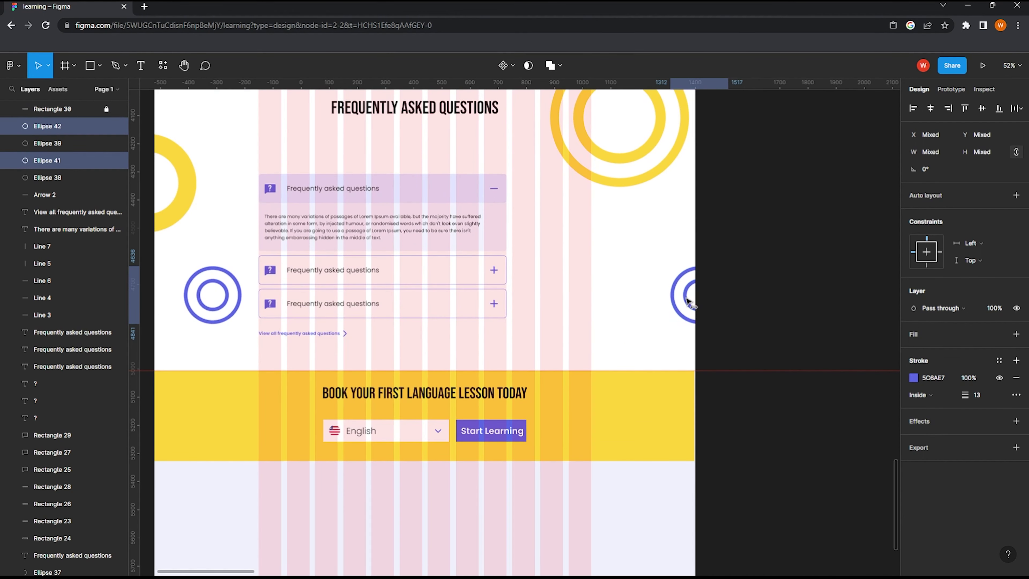
scroll(640, 320, down, 1)
click(595, 332)
scroll(567, 308, down, 3)
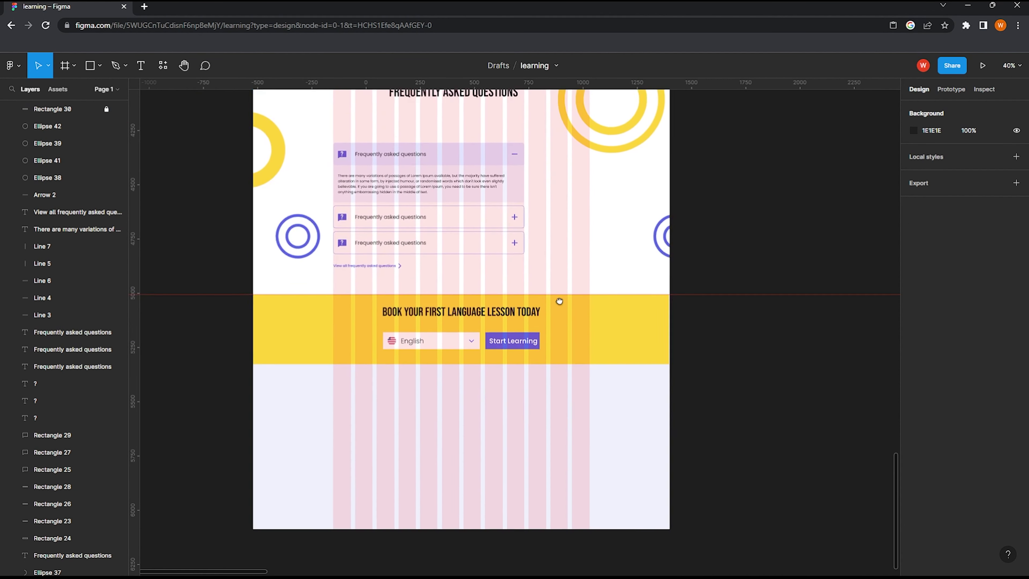
scroll(566, 296, down, 2)
scroll(526, 312, down, 2)
scroll(471, 308, up, 4)
scroll(446, 356, down, 1)
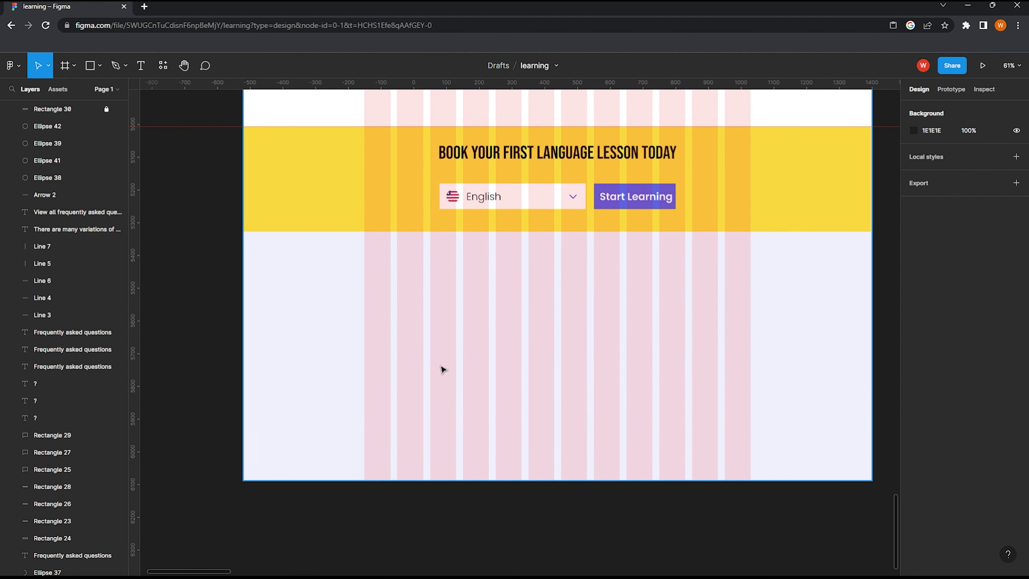
scroll(493, 369, up, 1)
Step: Add a USEFUL LINKS heading below the banner
scroll(493, 370, up, 3)
key(t)
click(327, 288)
text(Useful links)
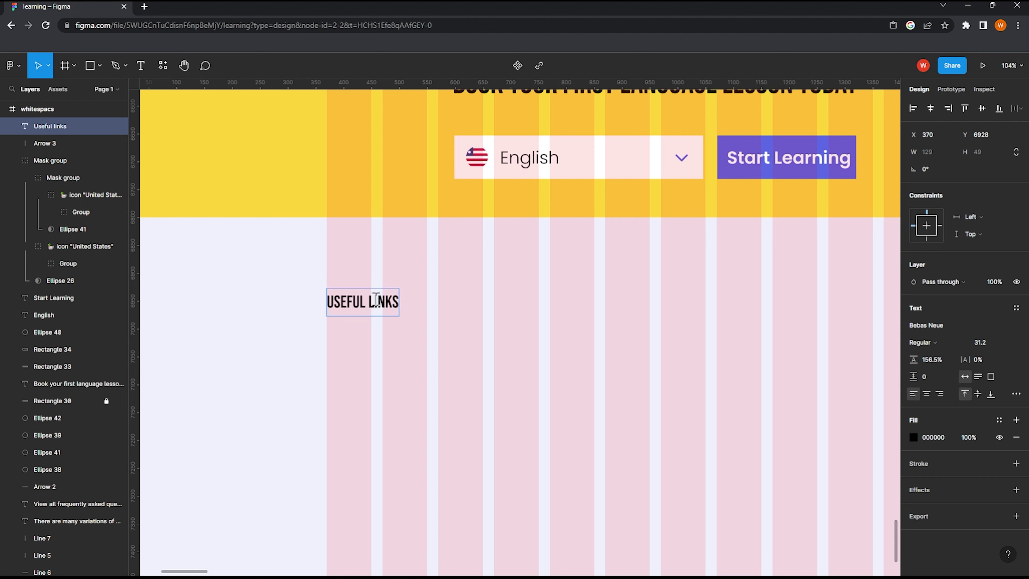
key(Escape)
drag(376, 302, 376, 293)
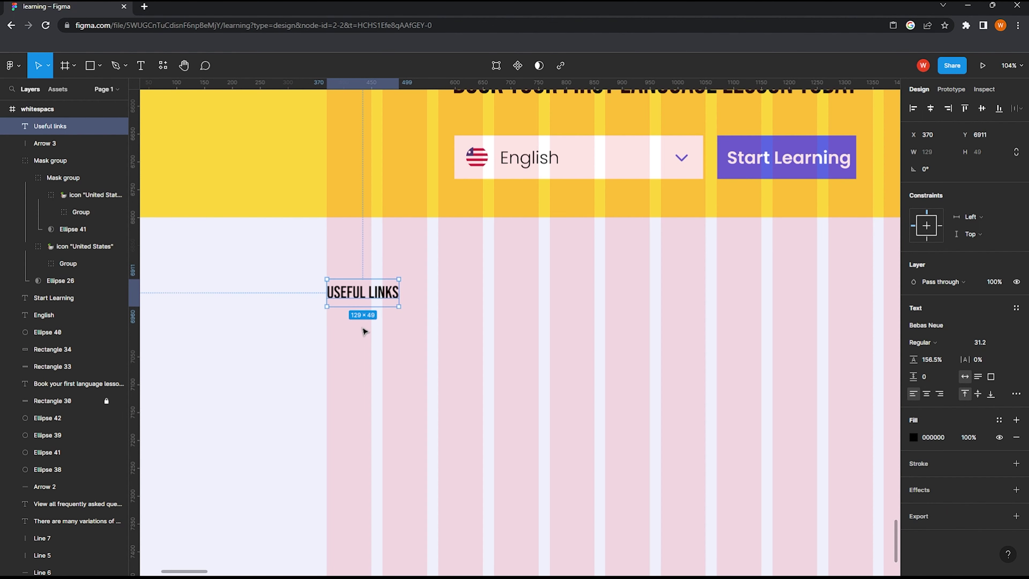
click(362, 335)
Step: Add a Home text in Poppins size 20 just under the USEFUL LINKS heading
key(t)
click(331, 343)
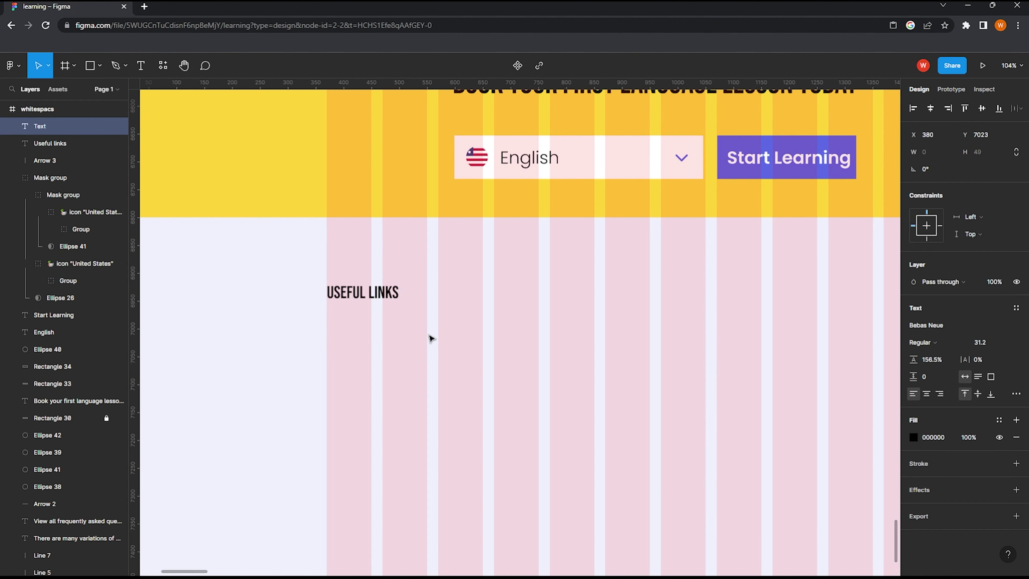
text(Home)
key(Escape)
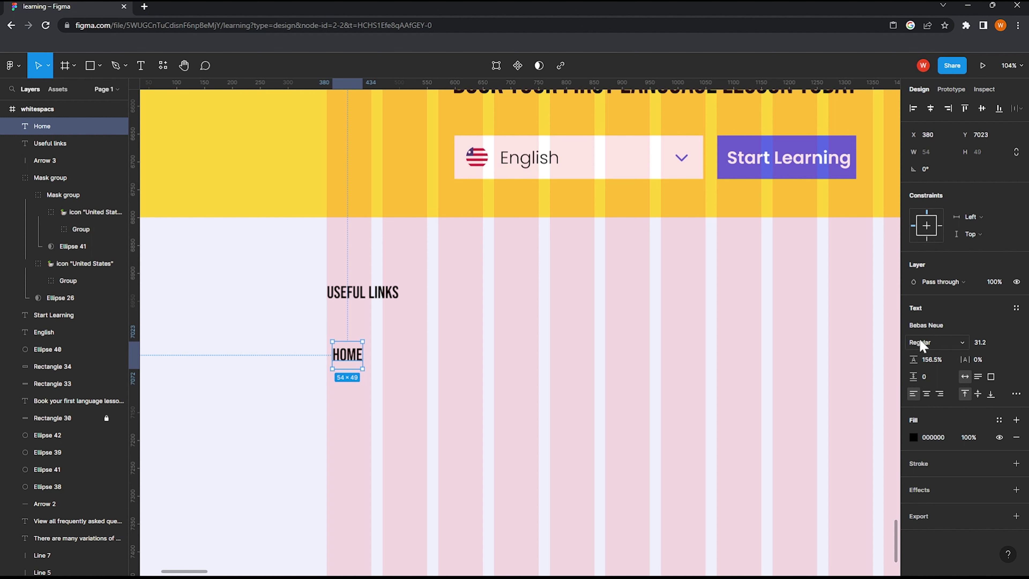
click(921, 346)
click(936, 329)
text(Poppins)
key(Return)
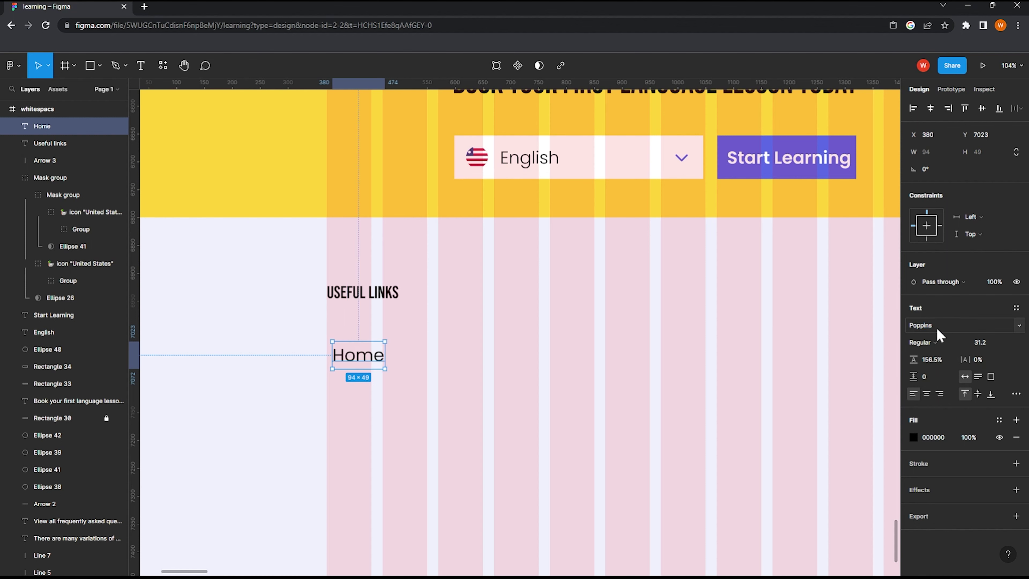
click(1006, 342)
click(998, 466)
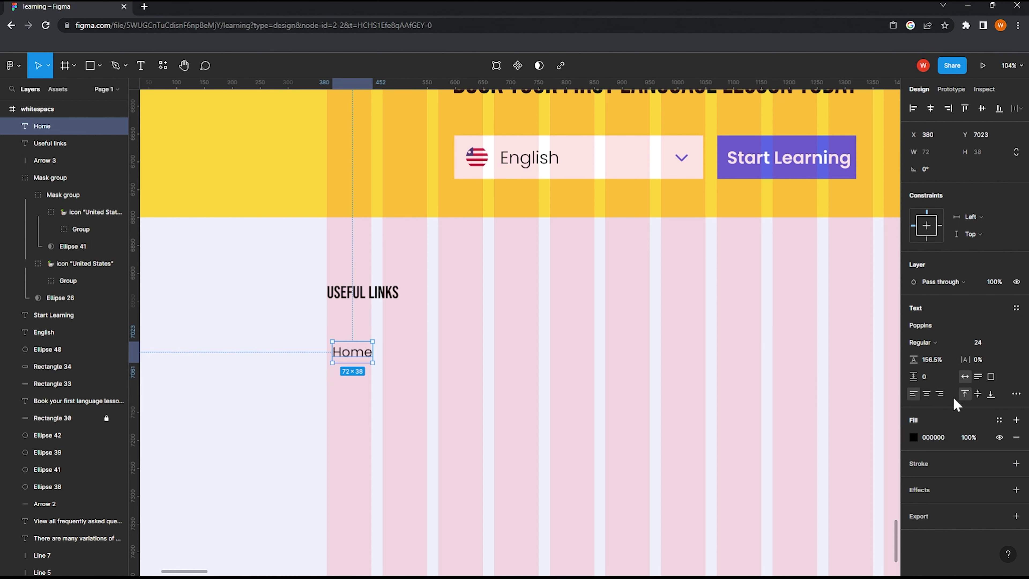
click(1007, 344)
click(989, 329)
drag(359, 365, 351, 331)
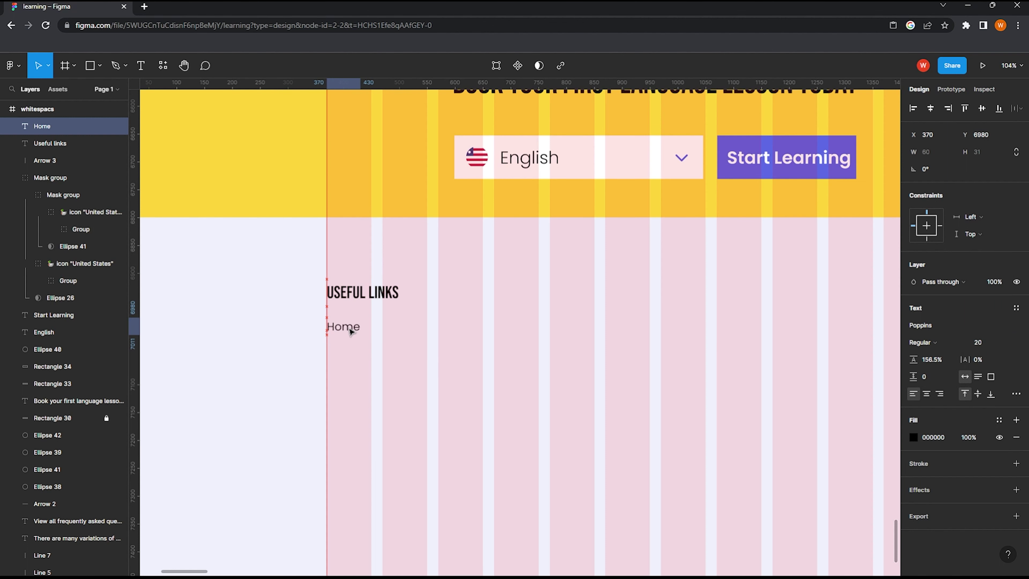
Step: Extend the list to Home, Blog, Courses, Features and set its line height to 161%
double_click(349, 333)
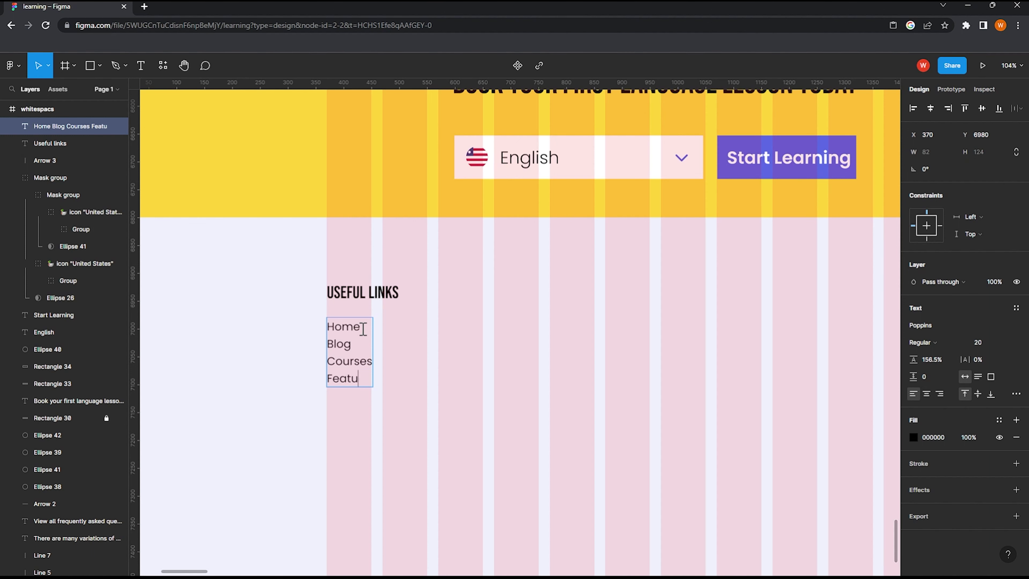
key(Escape)
key(Escape)
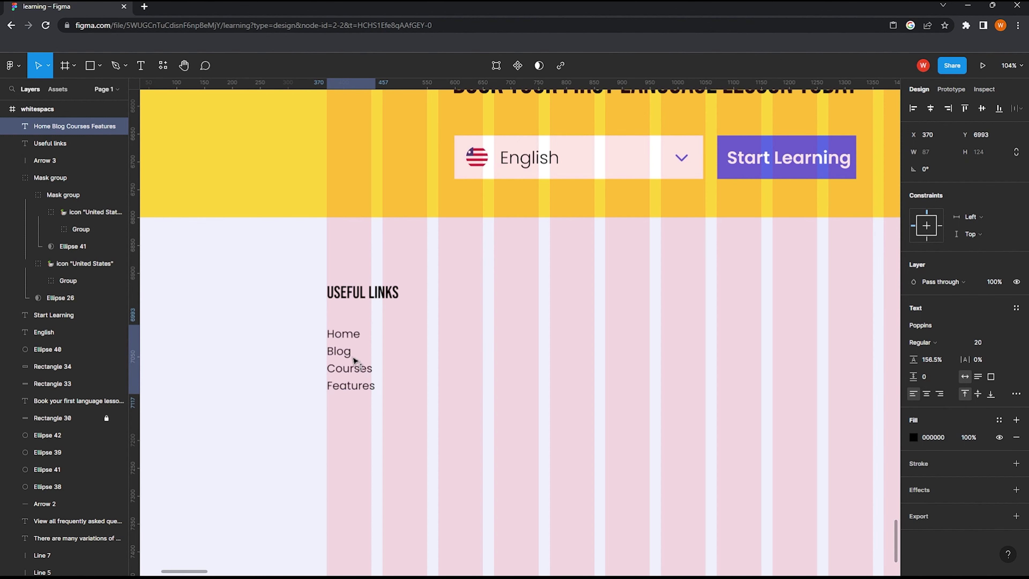
scroll(420, 363, down, 3)
scroll(401, 369, down, 2)
click(384, 373)
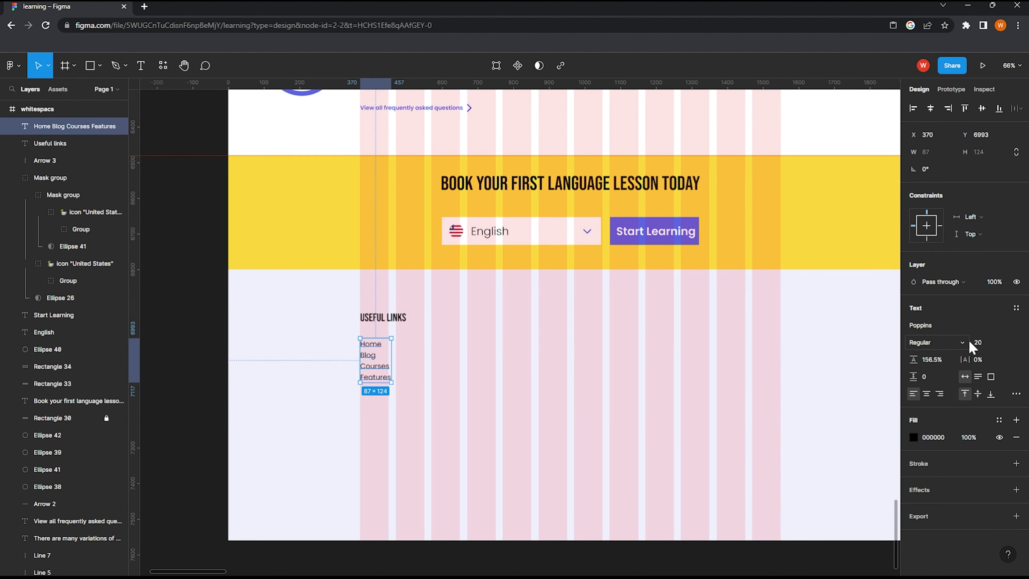
drag(913, 360, 926, 361)
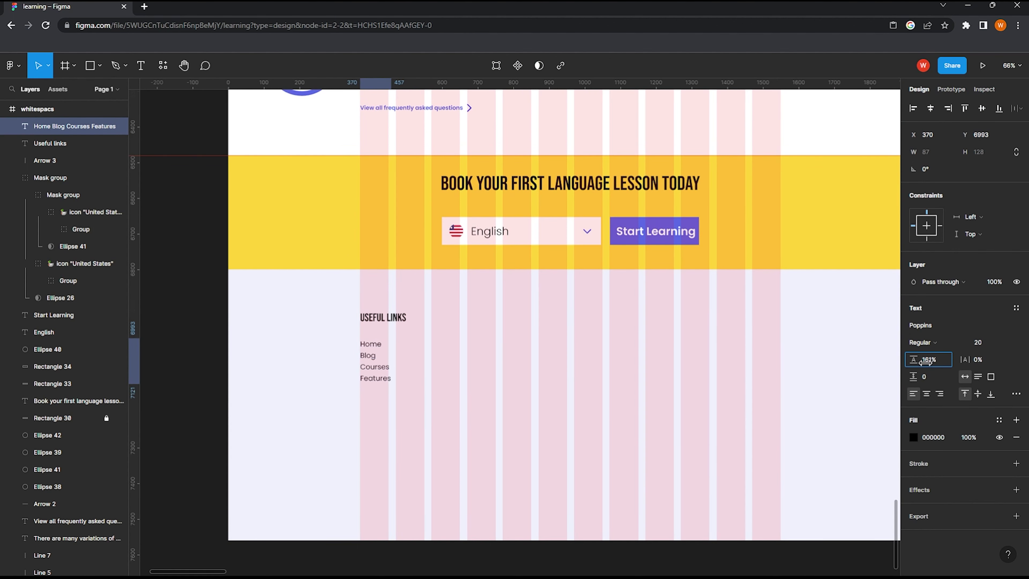
click(505, 384)
scroll(390, 418, up, 3)
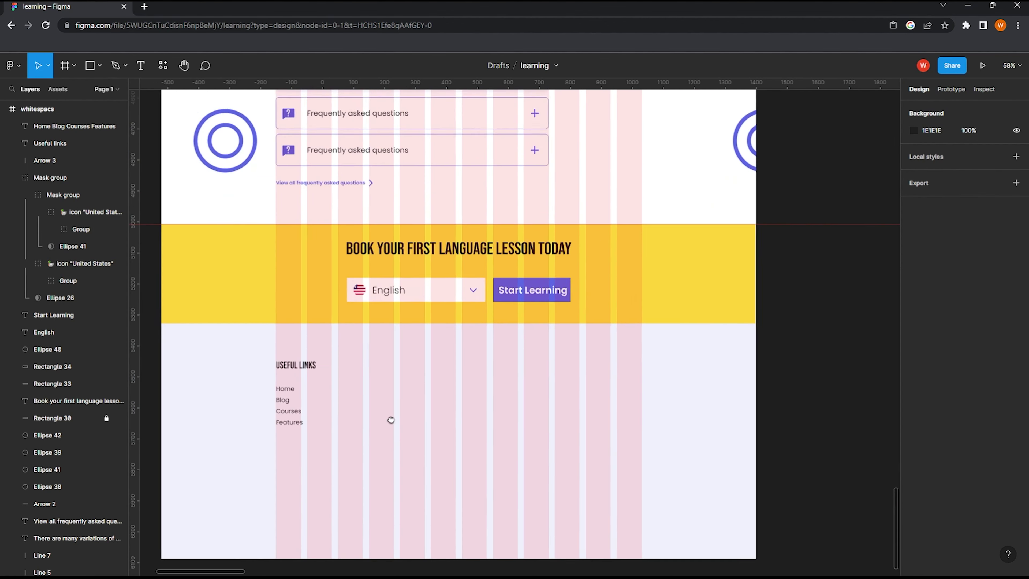
scroll(381, 347, down, 3)
Step: Duplicate the link column to the right, rename its heading EDUCATION, and start a text box beside it
scroll(215, 288, right, 2)
drag(215, 289, 308, 387)
drag(263, 319, 339, 319)
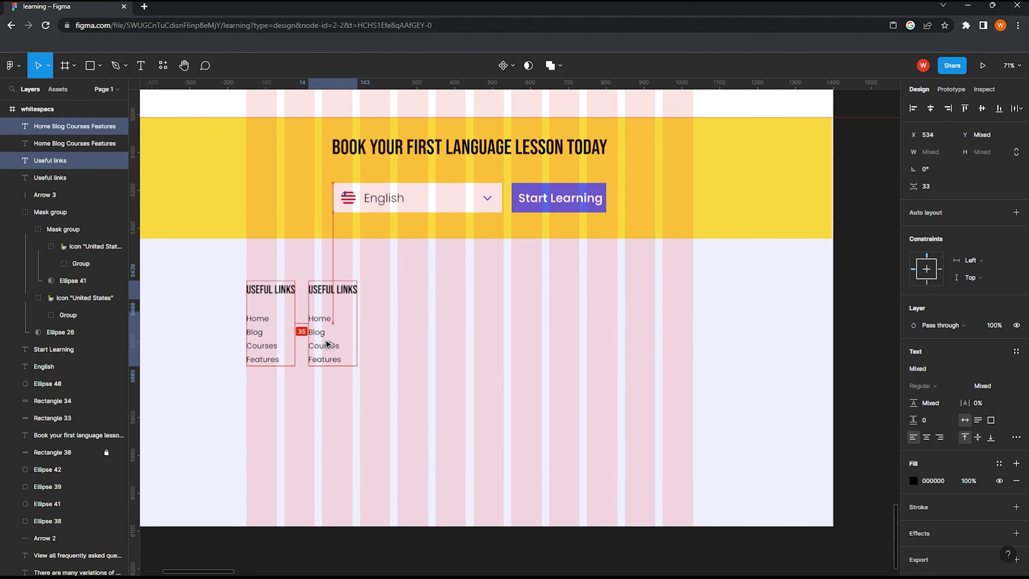
double_click(370, 287)
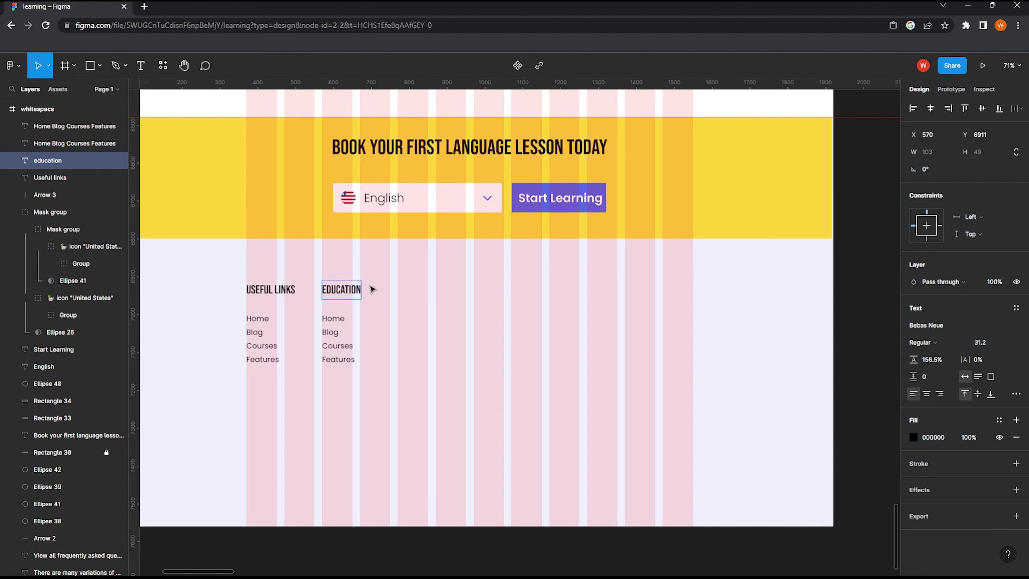
drag(318, 265, 406, 395)
drag(332, 327, 342, 328)
click(421, 324)
key(t)
click(464, 290)
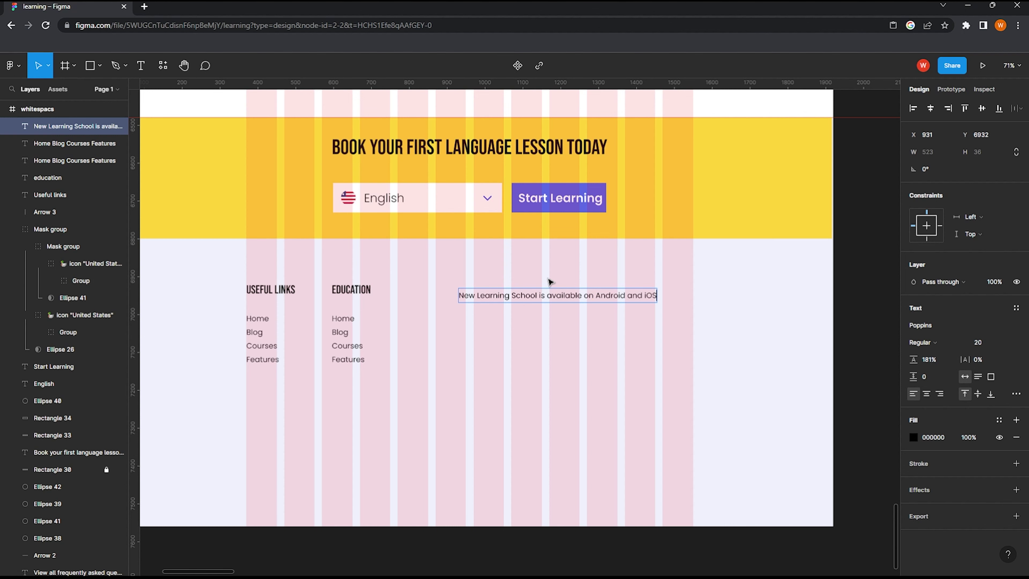
Step: Reposition the availability text and bring both store badges into the footer beneath it
drag(589, 298, 568, 317)
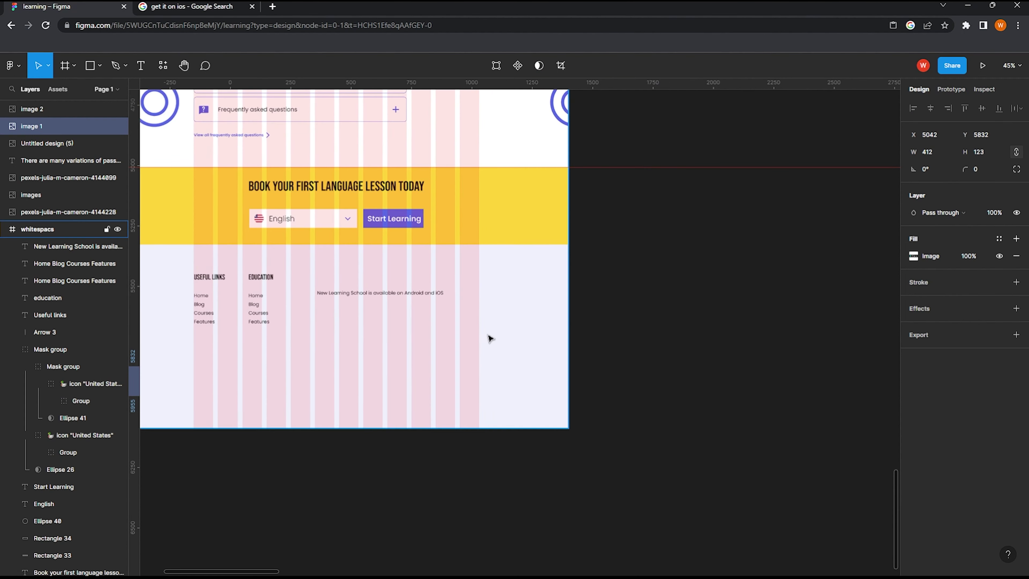
scroll(490, 338, down, 5)
click(661, 305)
drag(664, 308, 770, 385)
drag(717, 342, 329, 320)
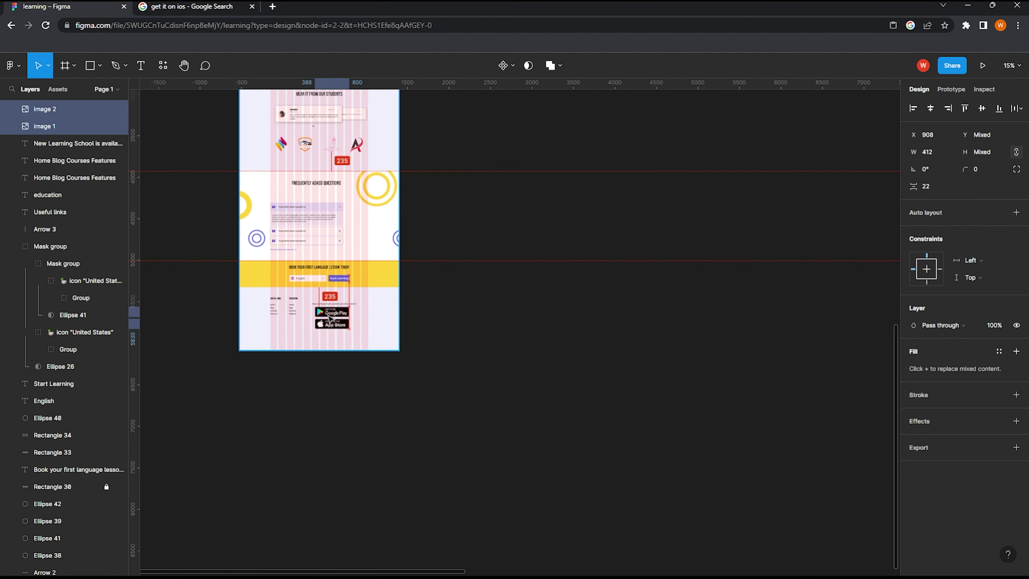
scroll(328, 321, up, 5)
scroll(336, 324, up, 5)
scroll(505, 338, up, 5)
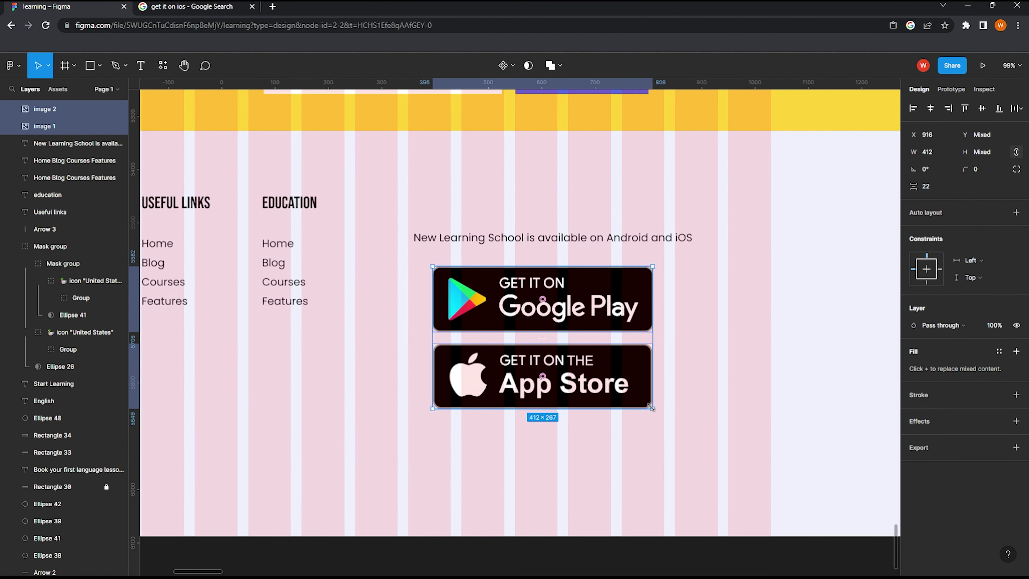
Step: Scale the badges to 233×70 and set App Store beside Google Play under the text
drag(649, 407, 557, 347)
click(498, 330)
drag(498, 330, 633, 285)
click(510, 291)
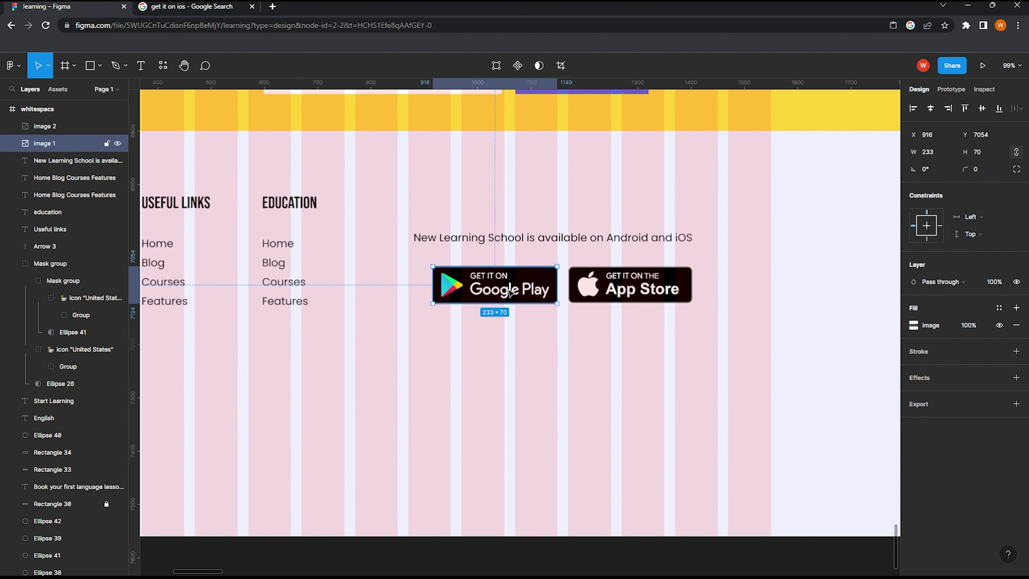
drag(509, 290, 489, 291)
click(631, 286)
click(612, 379)
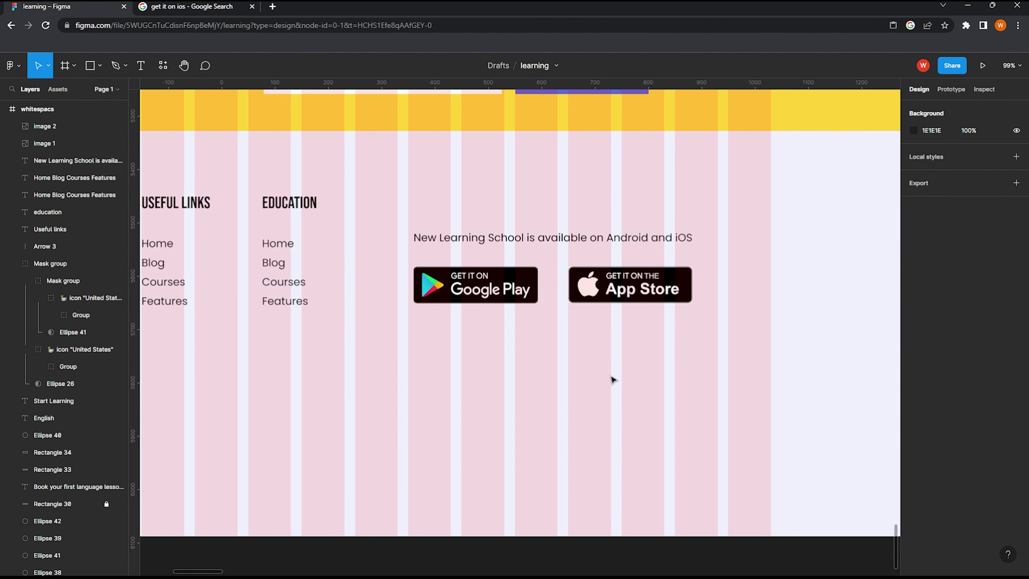
scroll(612, 380, down, 5)
scroll(524, 352, down, 2)
scroll(519, 351, up, 1)
Step: Draw a 1180-wide horizontal line across the footer with stroke 5C6AE7 at 50%
scroll(473, 345, up, 1)
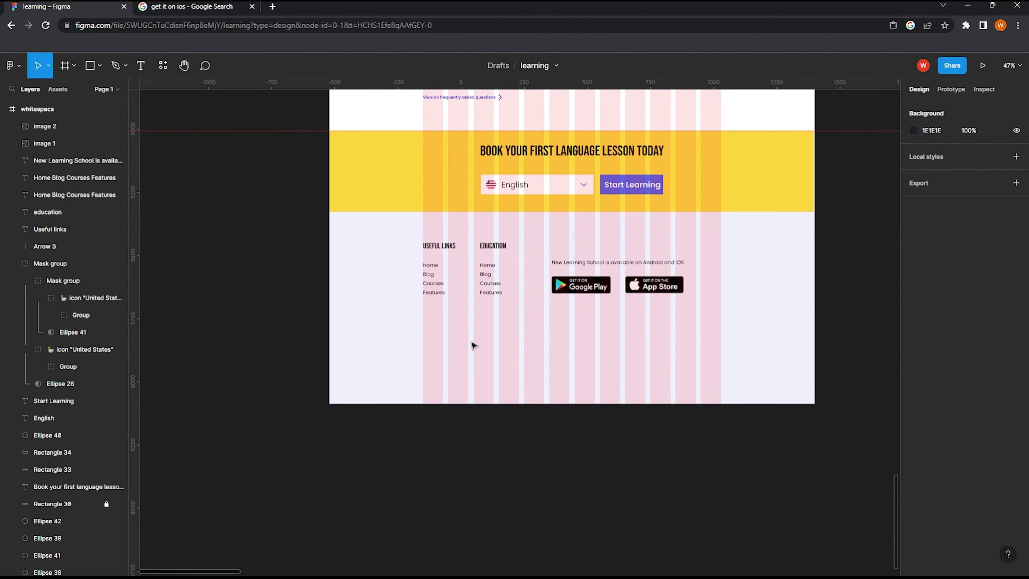
drag(473, 344, 450, 355)
click(100, 66)
click(69, 108)
scroll(300, 325, up, 1)
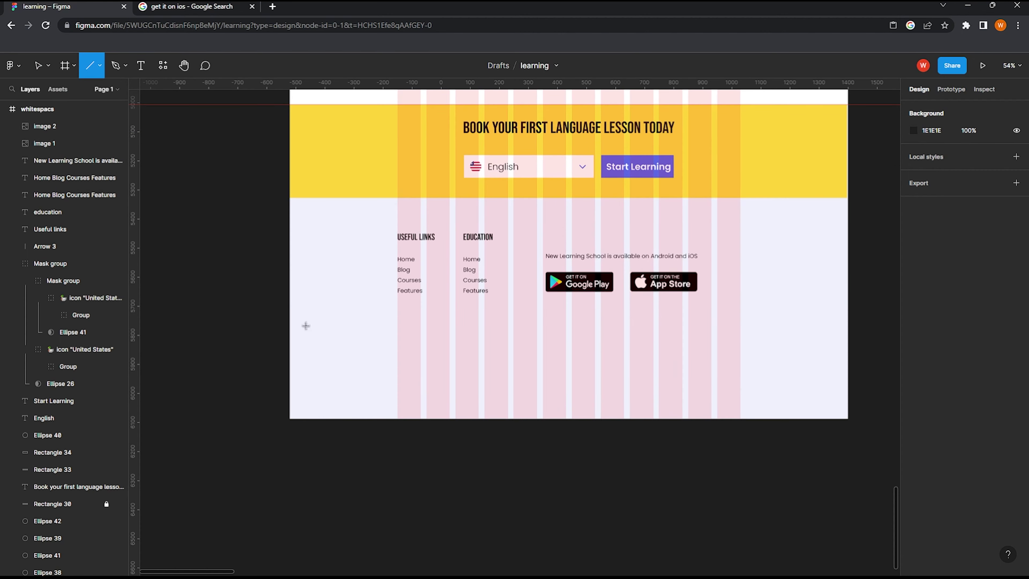
mouse_move(290, 316)
mouse_down()
mouse_move(837, 317)
mouse_move(740, 316)
mouse_up()
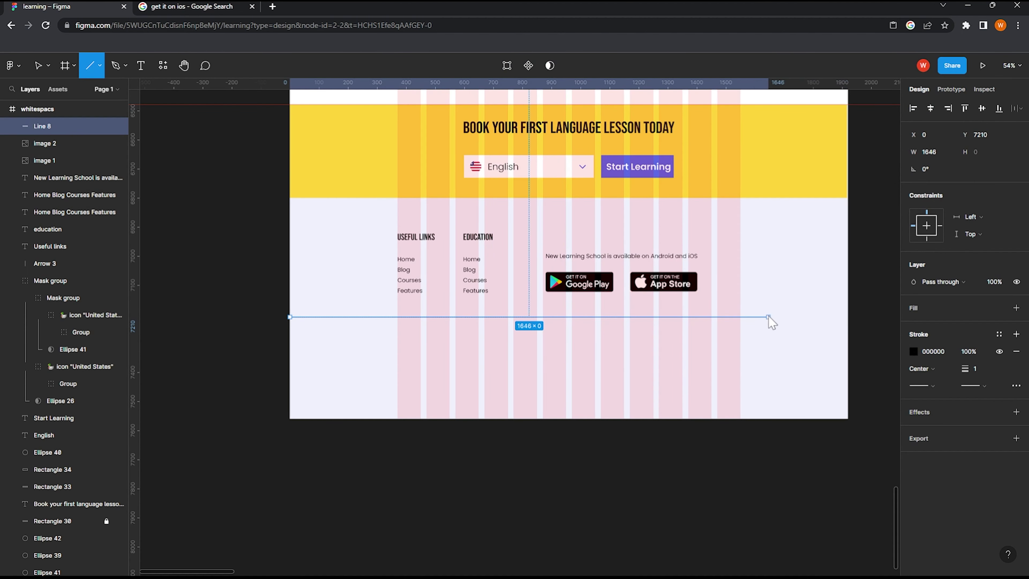
drag(293, 319, 397, 317)
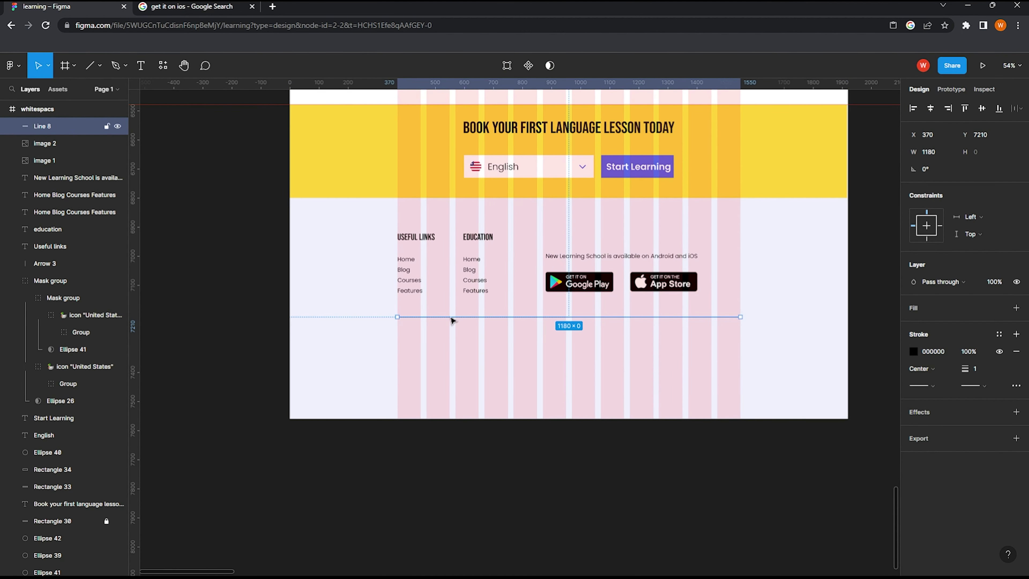
click(913, 351)
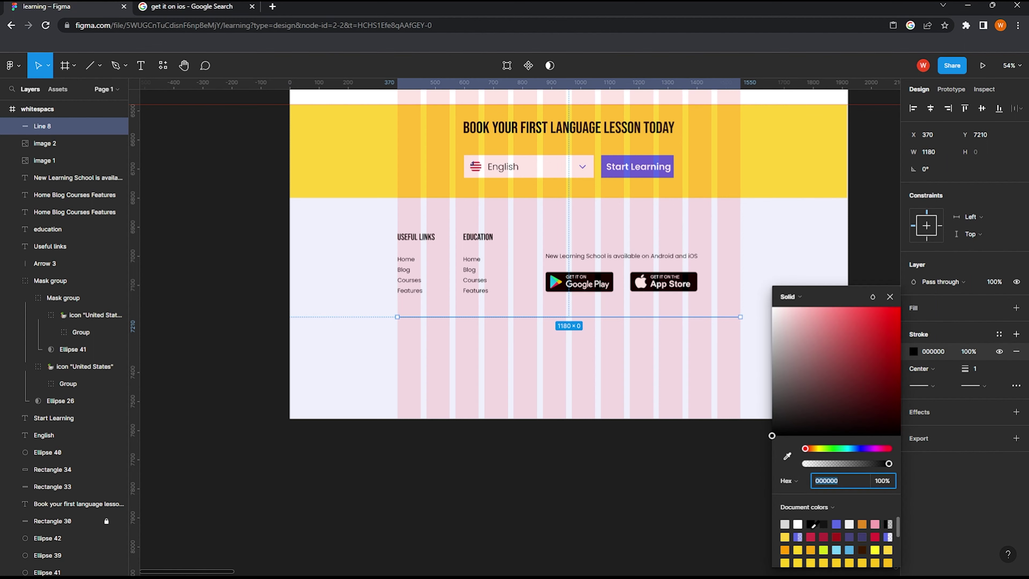
click(798, 536)
Step: Duplicate the line below it and reposition both divider lines in the footer
click(533, 335)
drag(517, 316, 520, 353)
click(455, 383)
scroll(466, 381, up, 2)
scroll(448, 405, up, 2)
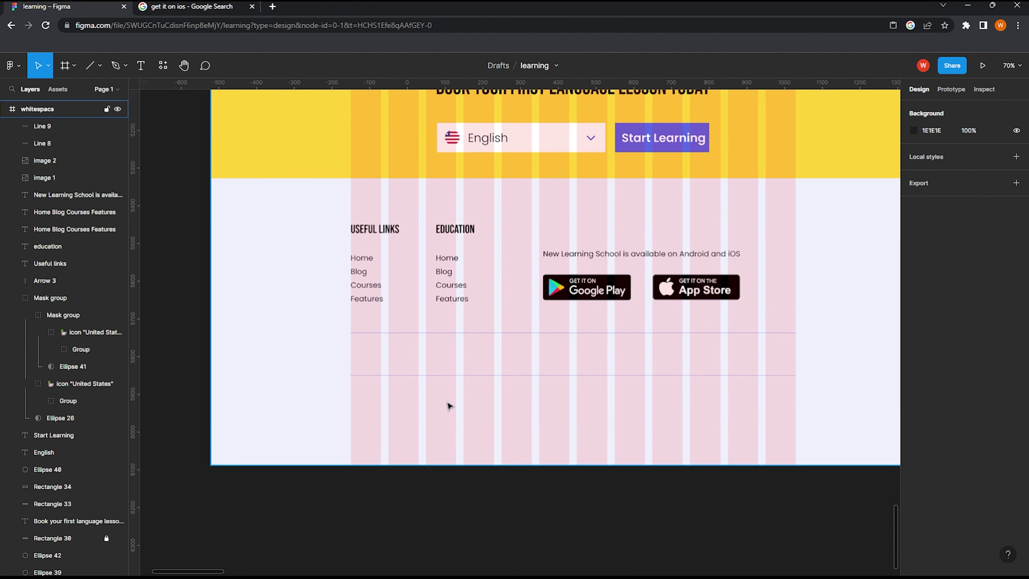
scroll(449, 405, up, 2)
scroll(449, 405, up, 1)
scroll(445, 388, up, 1)
click(482, 362)
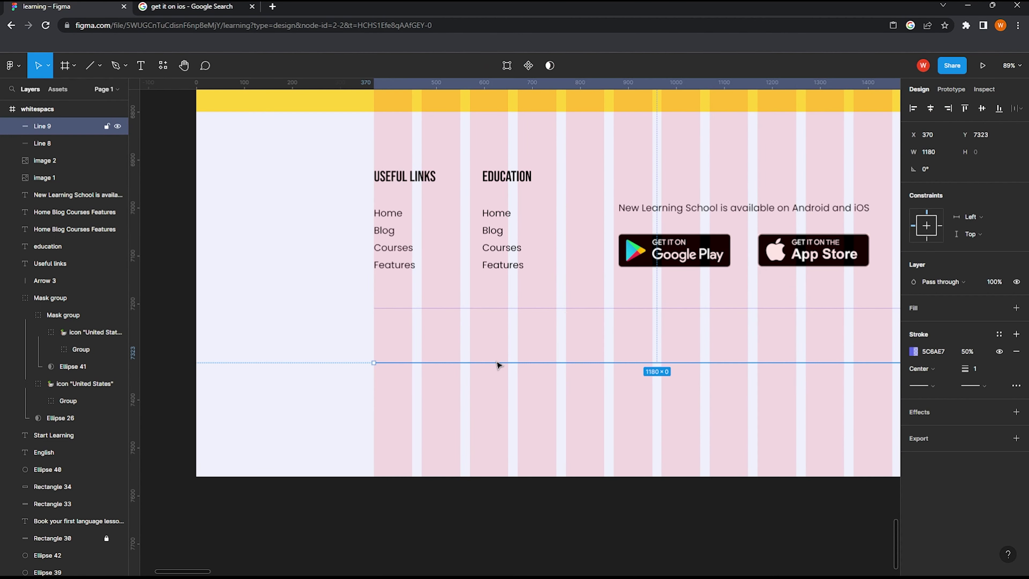
drag(498, 363, 485, 354)
scroll(490, 361, up, 1)
shift+click(494, 355)
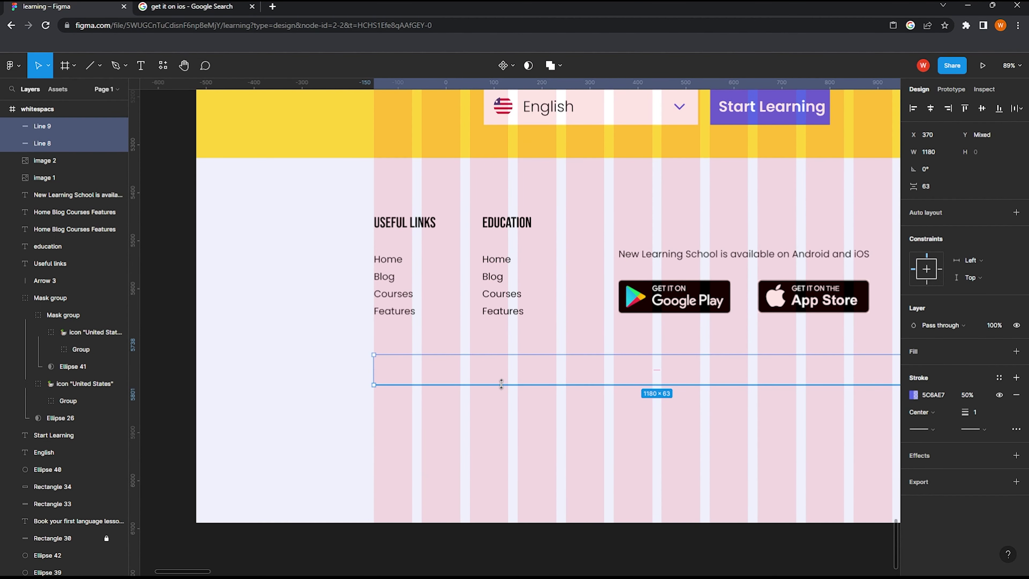
drag(537, 379, 521, 423)
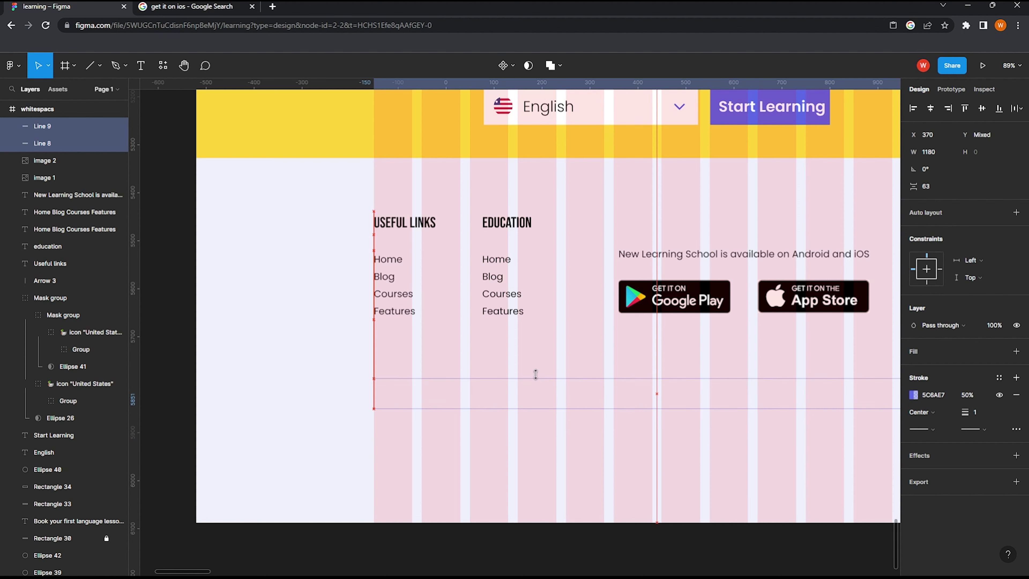
Step: Add 'All rights reserved' text positioned between the two divider lines
key(t)
click(383, 400)
text(All rights reserved)
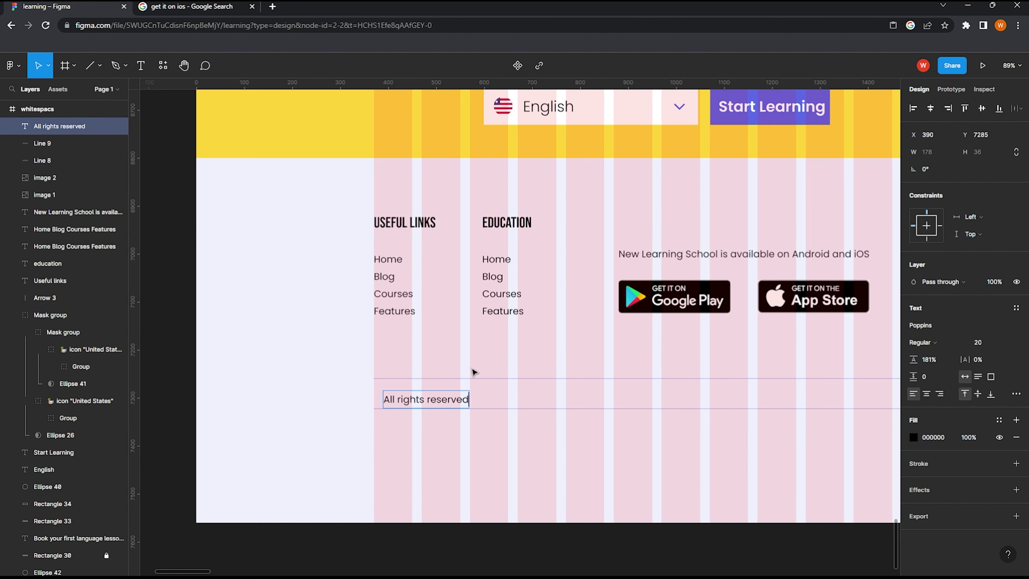
key(Escape)
scroll(421, 423, up, 5)
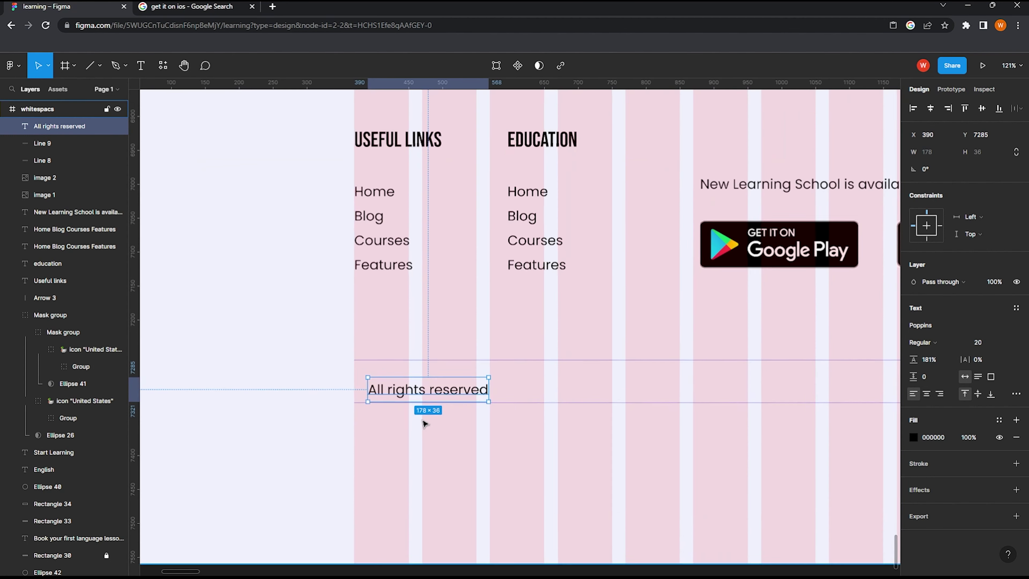
scroll(430, 405, up, 1)
mouse_move(441, 371)
mouse_down()
mouse_move(461, 378)
mouse_move(418, 377)
mouse_up()
click(434, 421)
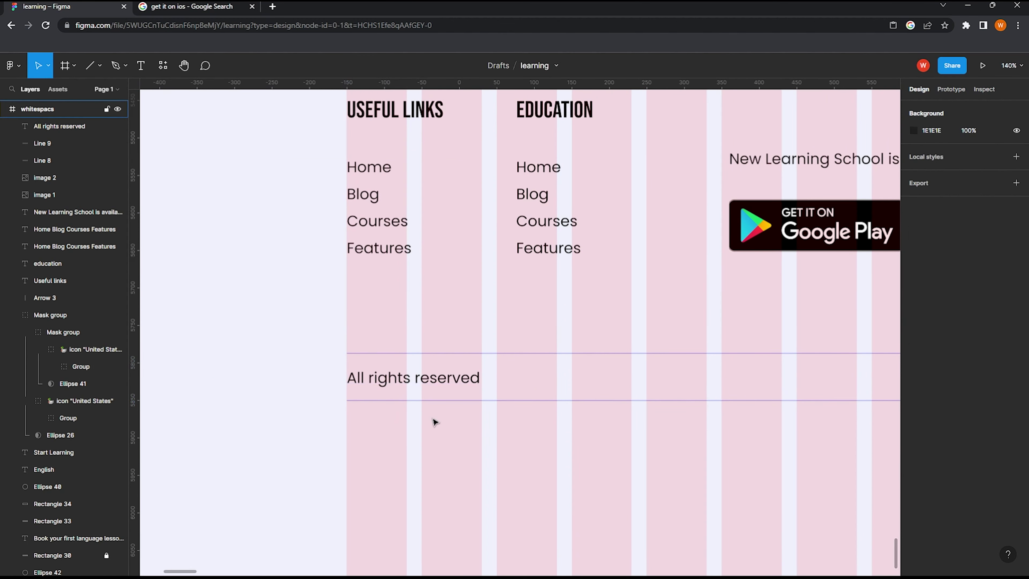
scroll(446, 417, down, 5)
scroll(456, 413, down, 1)
Step: Shorten the page frame by dragging its bottom edge up to 7338 high
click(443, 443)
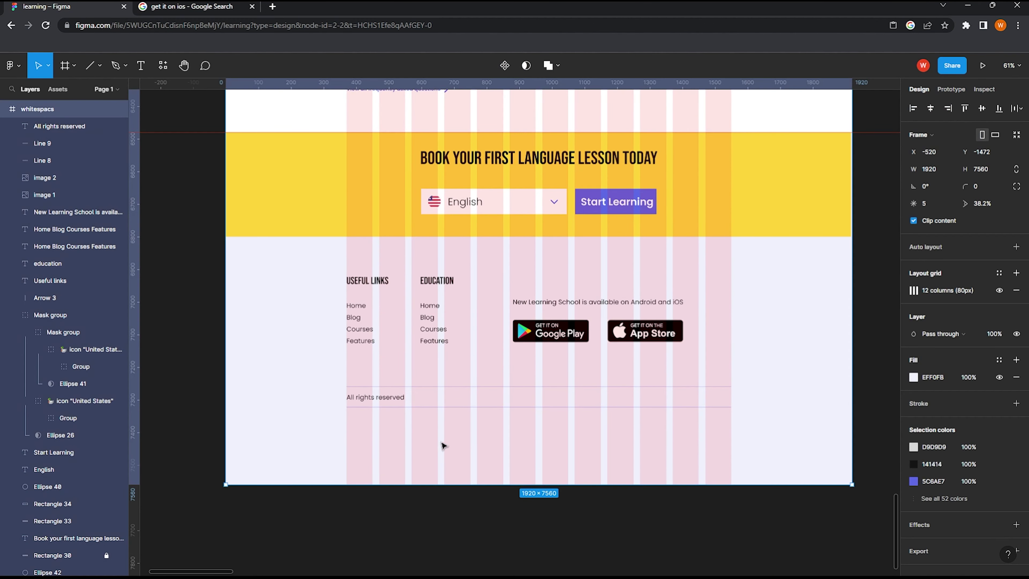
drag(384, 484, 381, 412)
click(379, 457)
scroll(395, 432, down, 1)
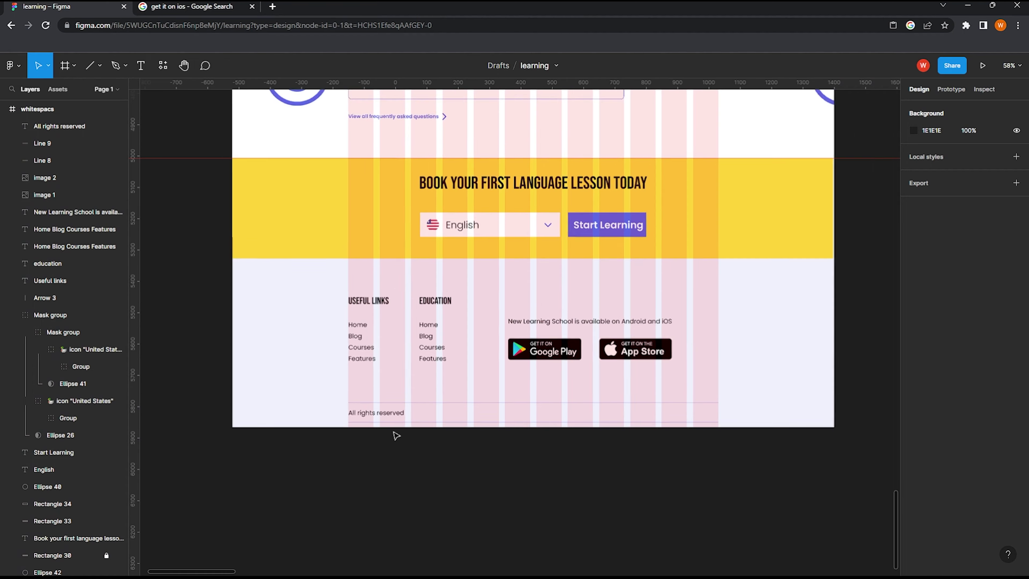
scroll(395, 432, up, 5)
scroll(459, 384, up, 1)
scroll(460, 384, down, 2)
scroll(443, 252, up, 1)
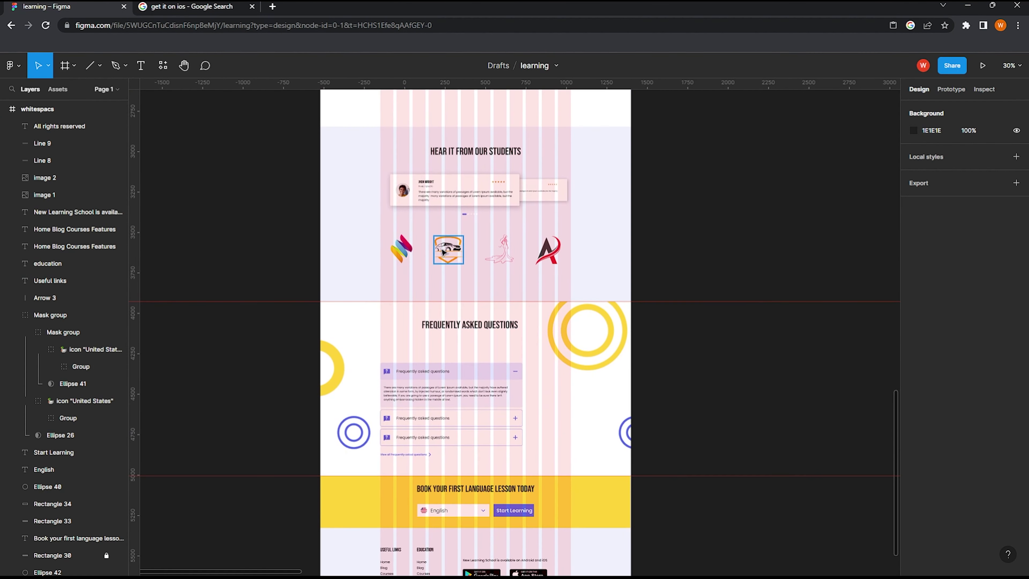
Step: Select the four partner logos and their enclosing frame, then clear the selection
drag(304, 248, 610, 267)
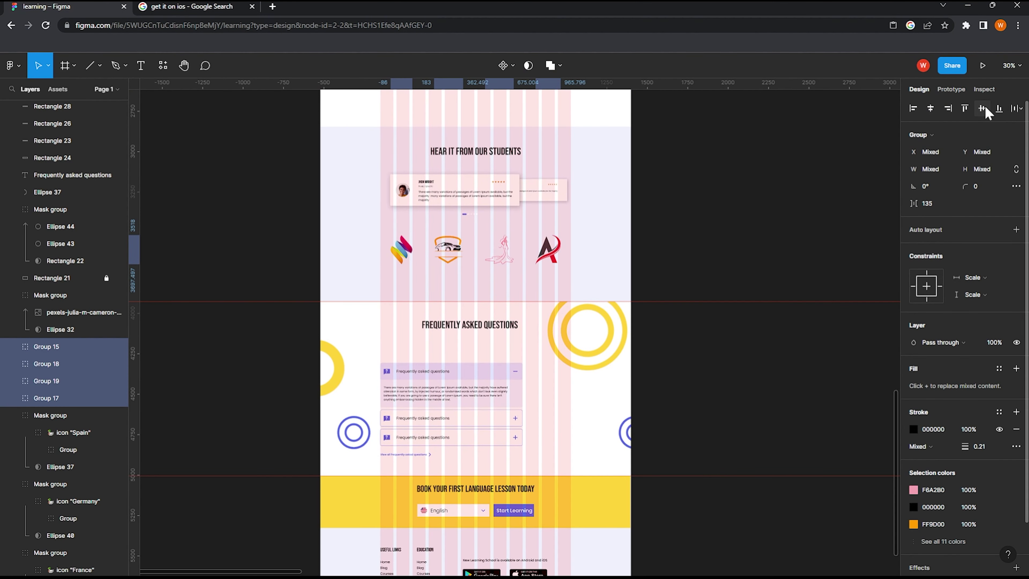
key(Escape)
scroll(320, 284, up, 5)
scroll(320, 294, up, 3)
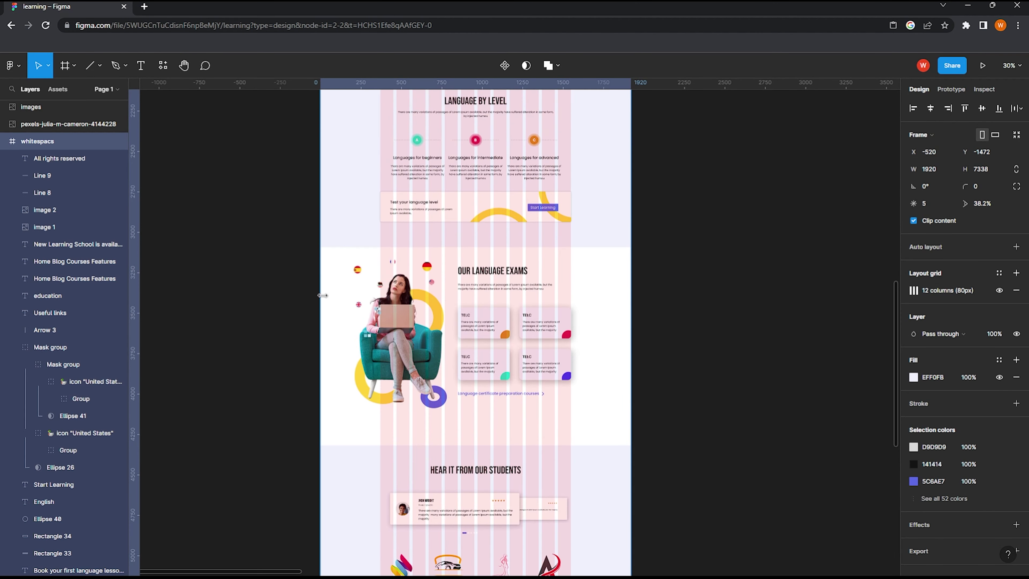
key(Escape)
scroll(387, 222, up, 4)
scroll(388, 222, up, 1)
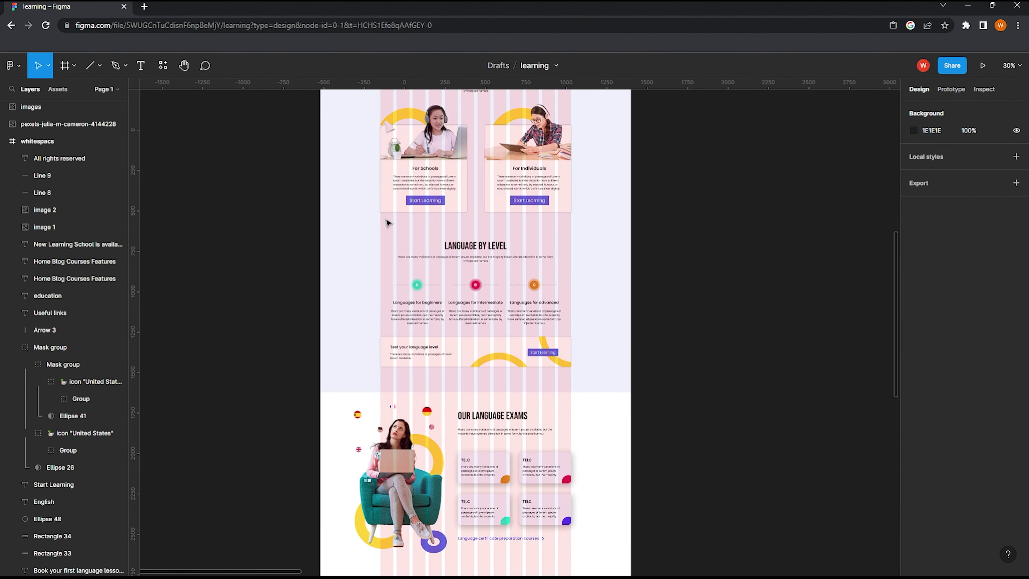
scroll(388, 222, up, 1)
scroll(388, 222, up, 2)
Step: Draw a white 1920×1065 rectangle backing the Language Learning for All section
key(r)
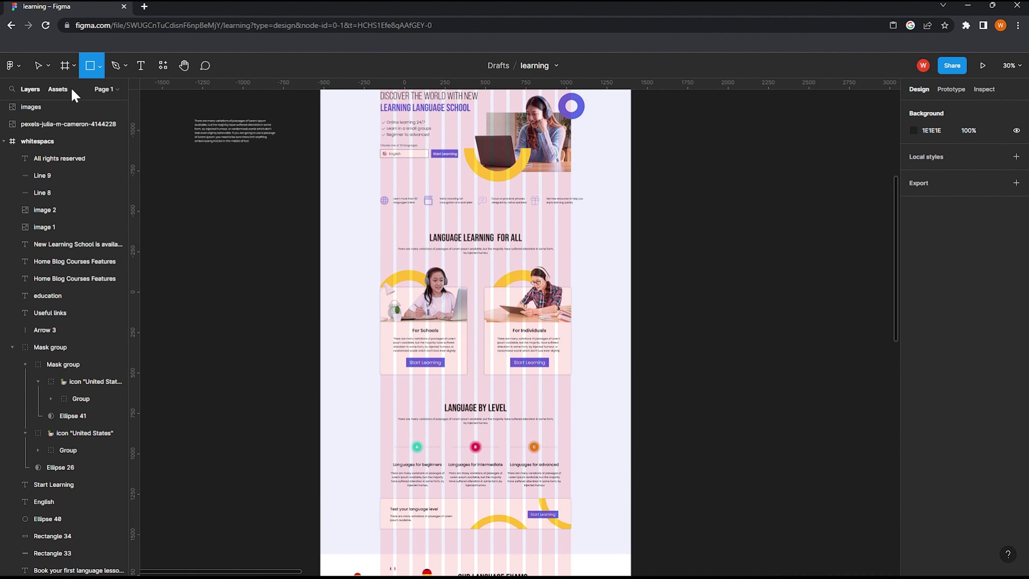
drag(323, 222, 631, 394)
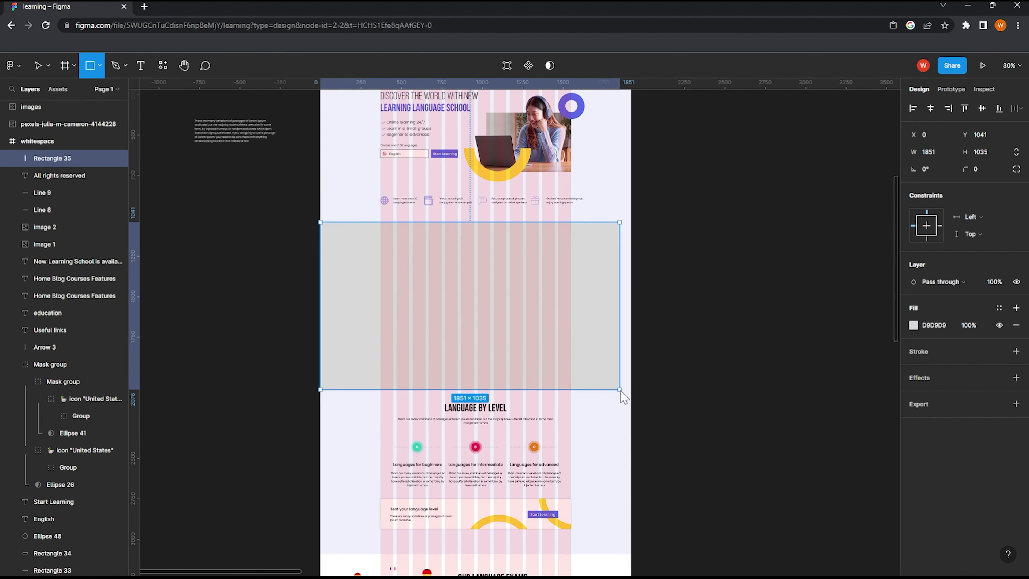
click(915, 325)
key(Escape)
scroll(496, 297, up, 1)
drag(673, 343, 674, 355)
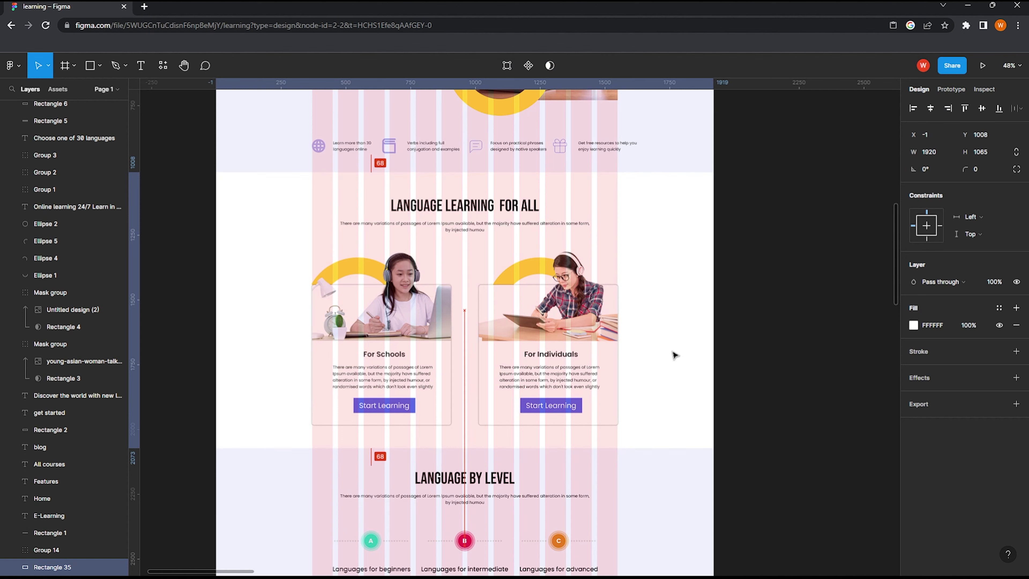
key(Escape)
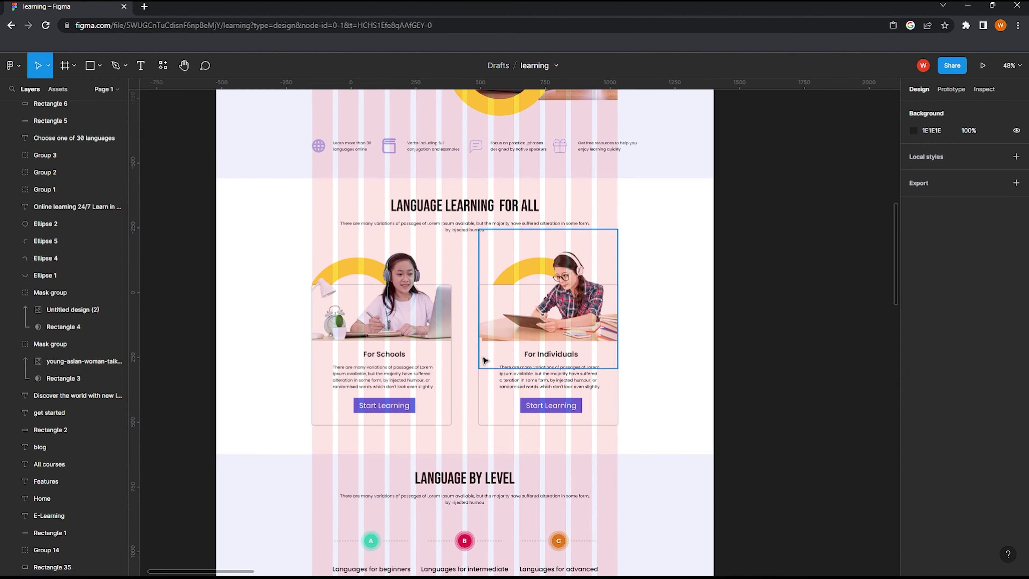
scroll(498, 344, down, 5)
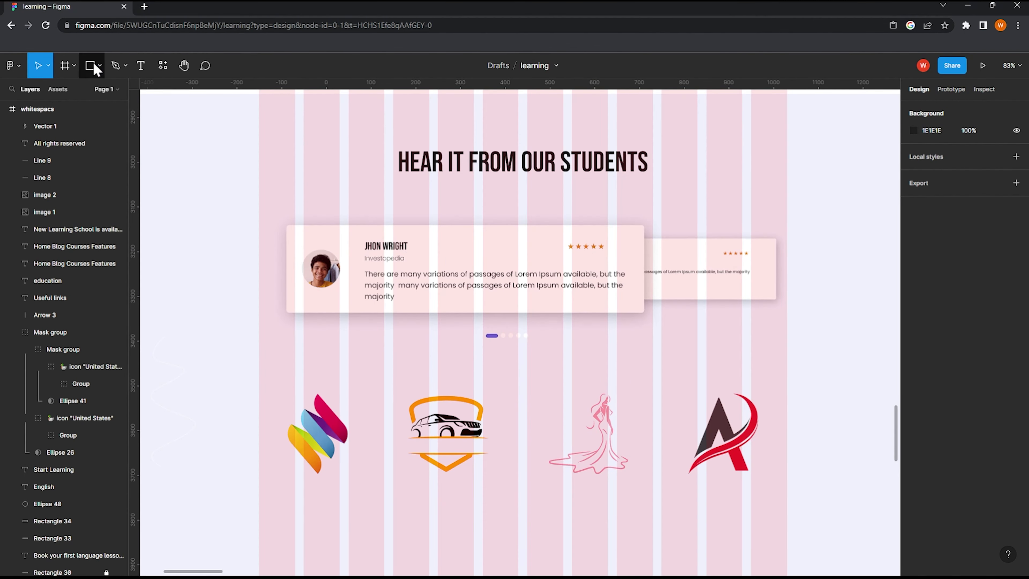
Step: Add a white rectangle behind the partner logos row and nudge it up slightly
mouse_move(258, 398)
mouse_down()
mouse_move(717, 510)
mouse_move(787, 491)
mouse_up()
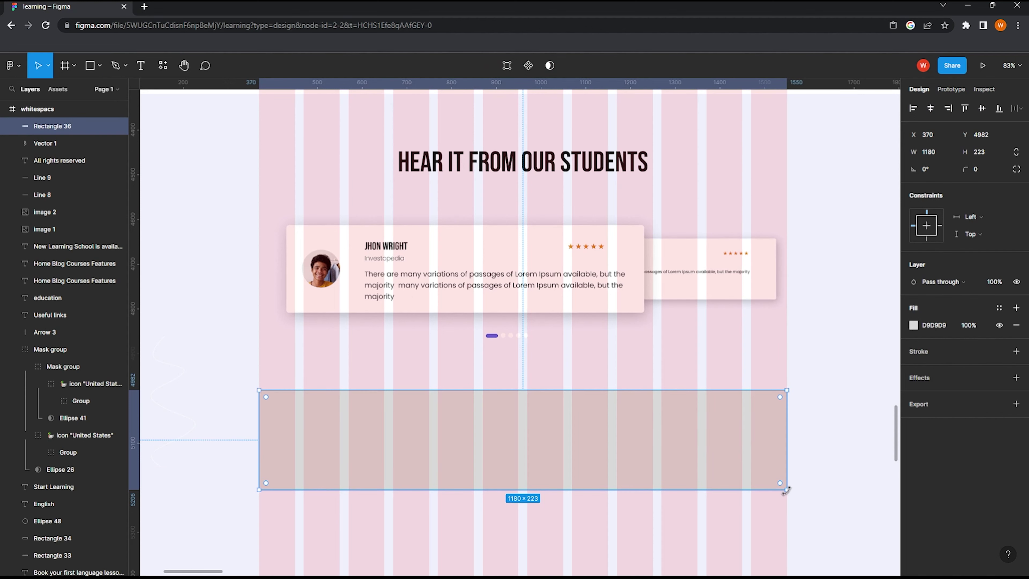
key(bracketleft)
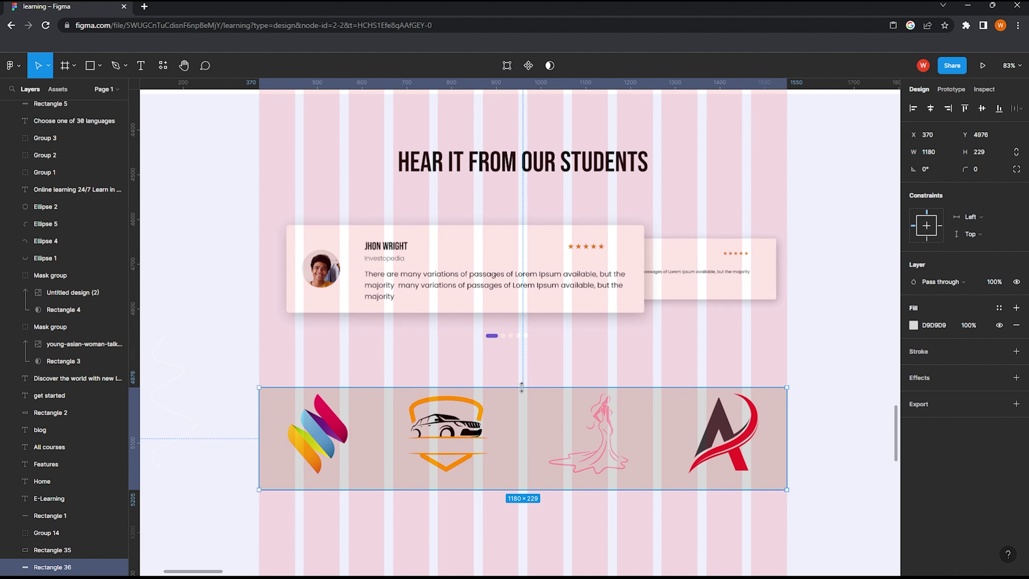
click(913, 325)
click(772, 306)
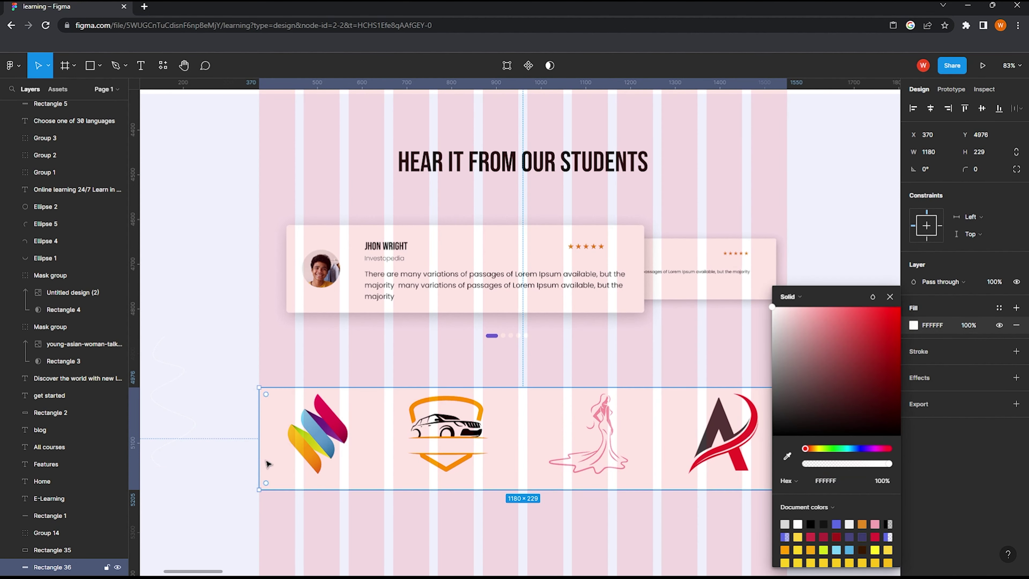
scroll(352, 466, up, 1)
drag(514, 450, 551, 438)
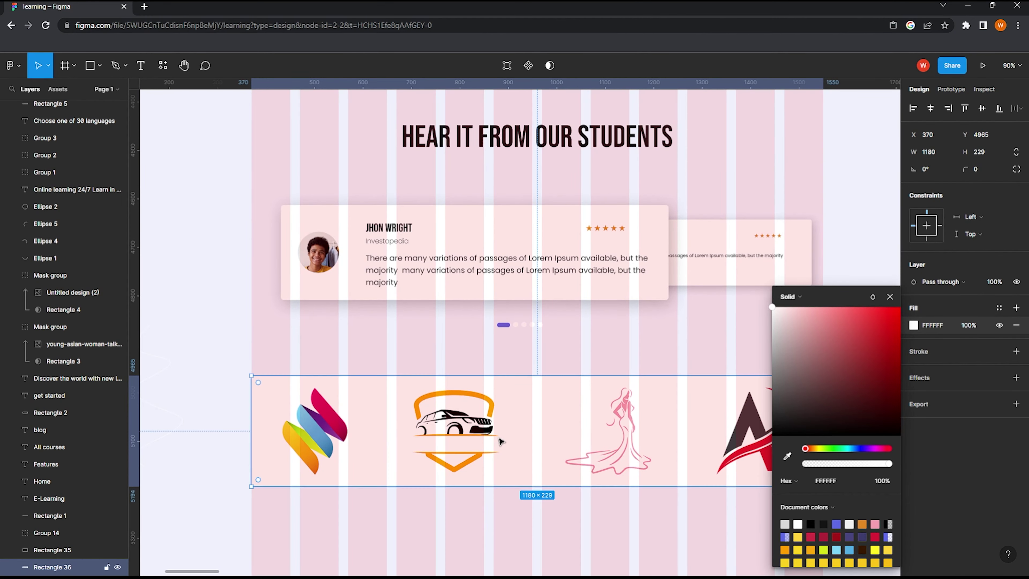
scroll(486, 446, down, 3)
key(Escape)
scroll(377, 460, down, 2)
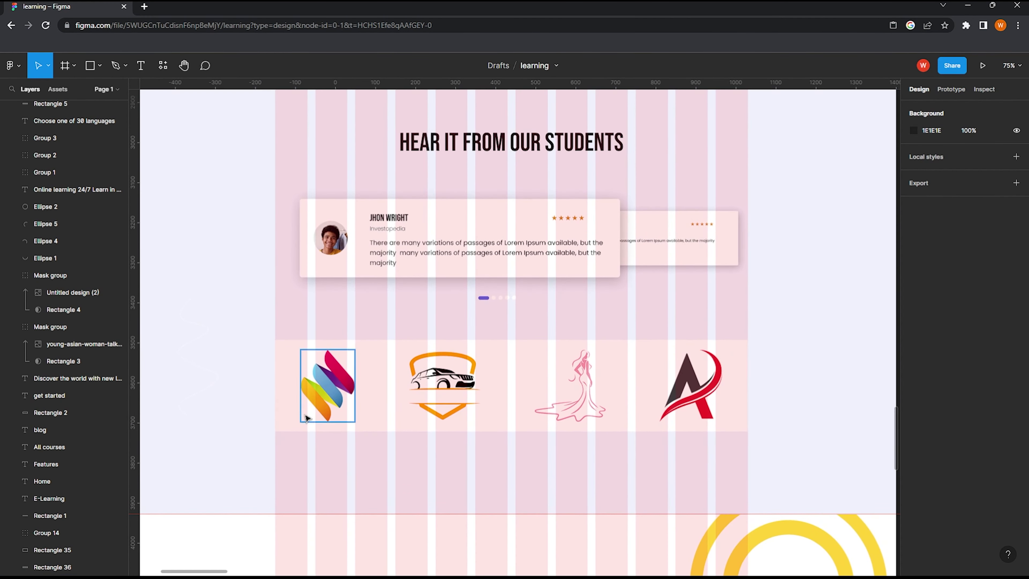
Step: Round the logo row background's corners to a radius of 9
click(283, 387)
scroll(283, 387, up, 2)
scroll(478, 404, up, 2)
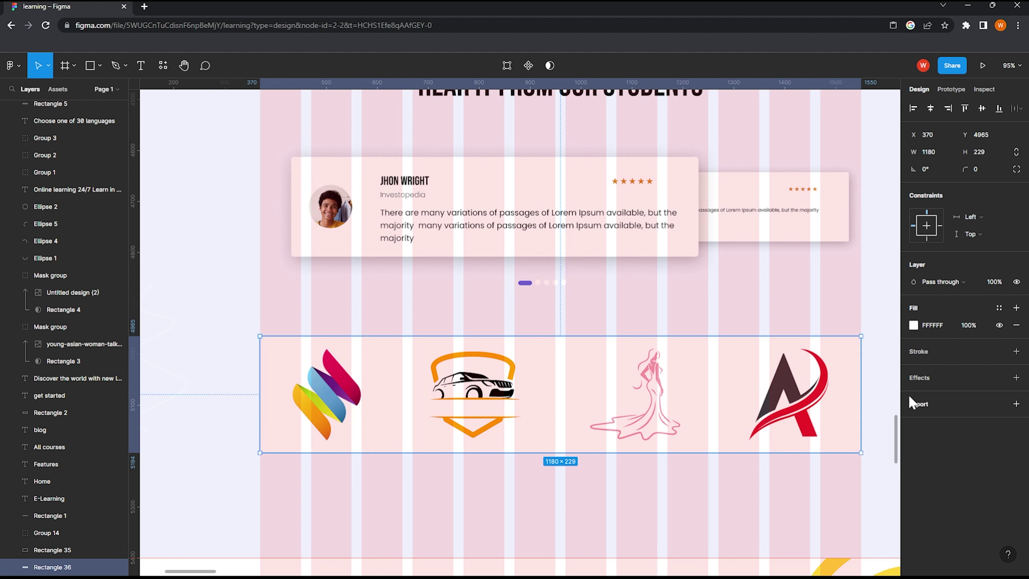
scroll(666, 477, up, 1)
scroll(659, 471, up, 1)
scroll(650, 466, up, 1)
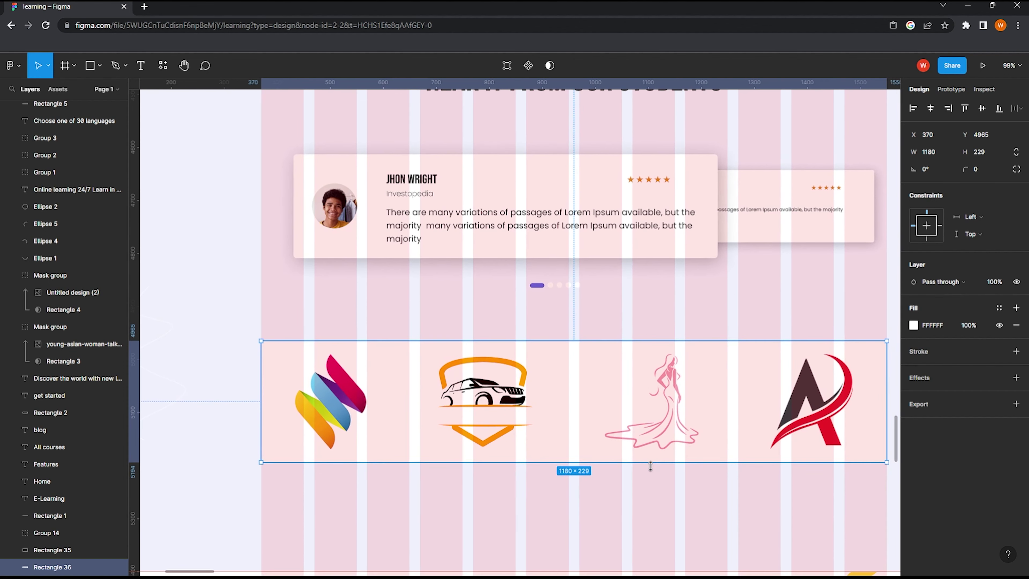
scroll(649, 474, up, 1)
drag(650, 474, 636, 471)
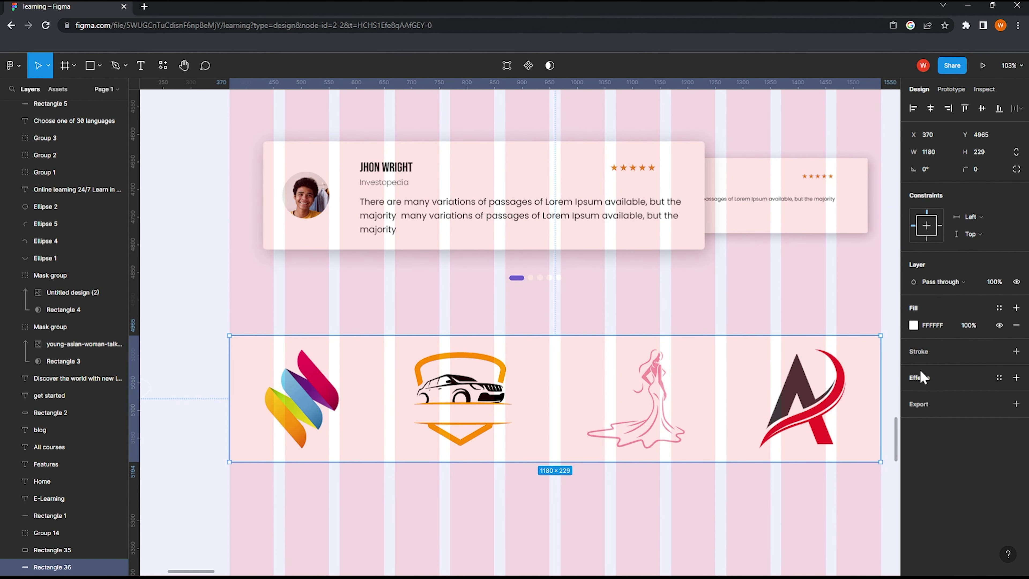
drag(964, 172, 1006, 173)
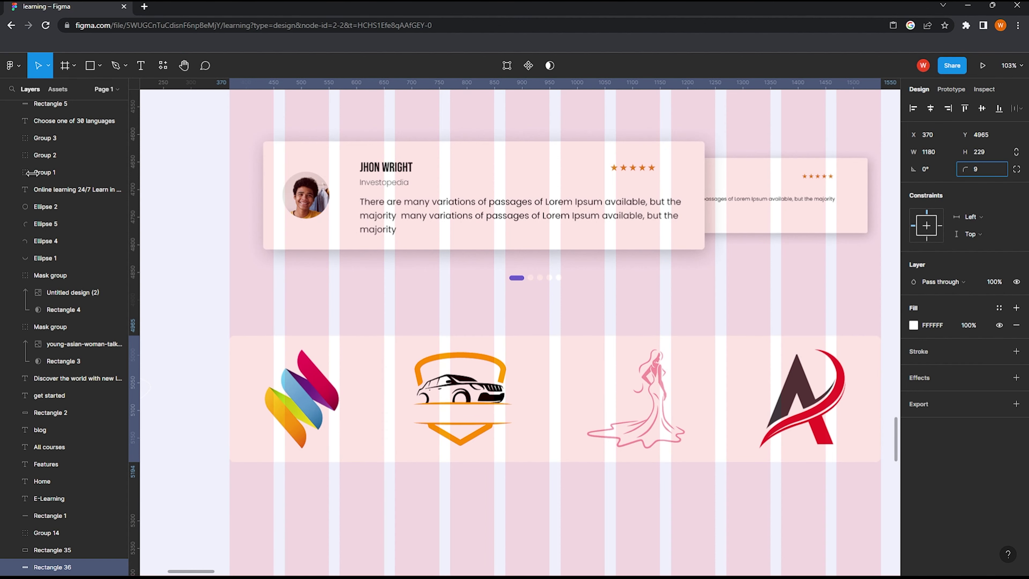
click(196, 398)
Step: Draw a small 61×61 circle at the logo row's left end, filled EFF0FB
click(99, 65)
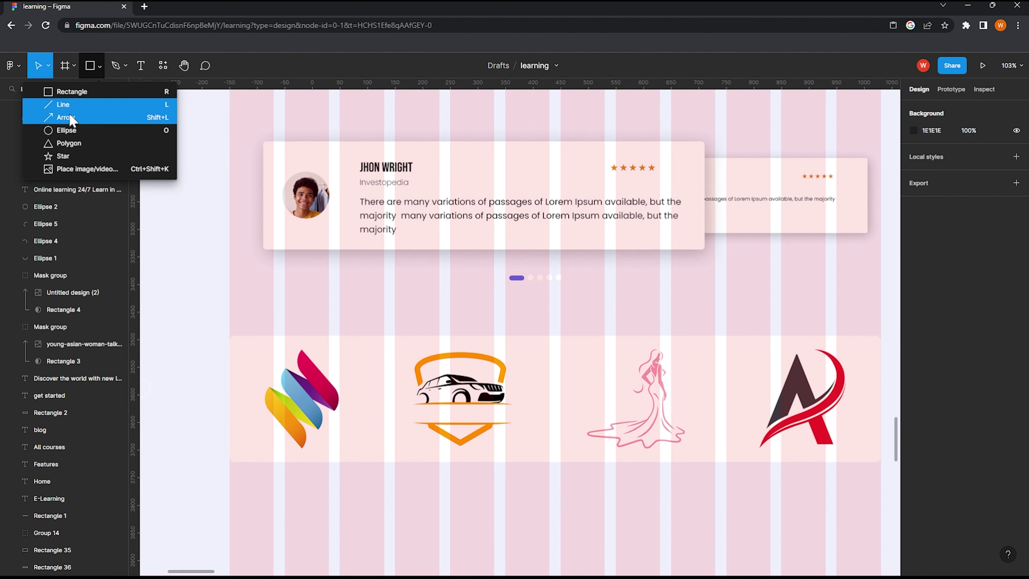
click(57, 127)
mouse_move(213, 378)
mouse_down()
mouse_move(247, 411)
mouse_move(234, 404)
mouse_up()
click(165, 401)
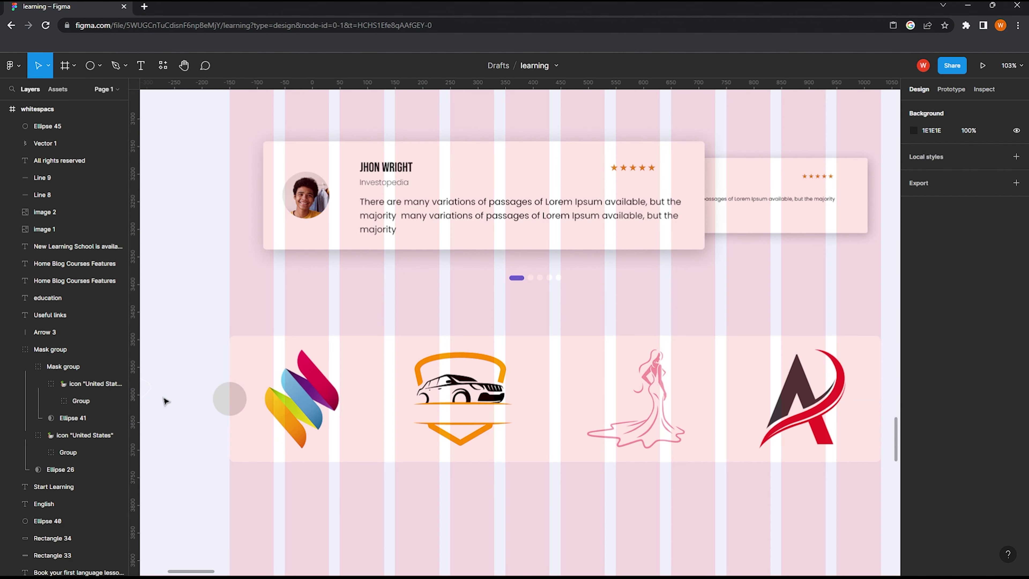
click(229, 398)
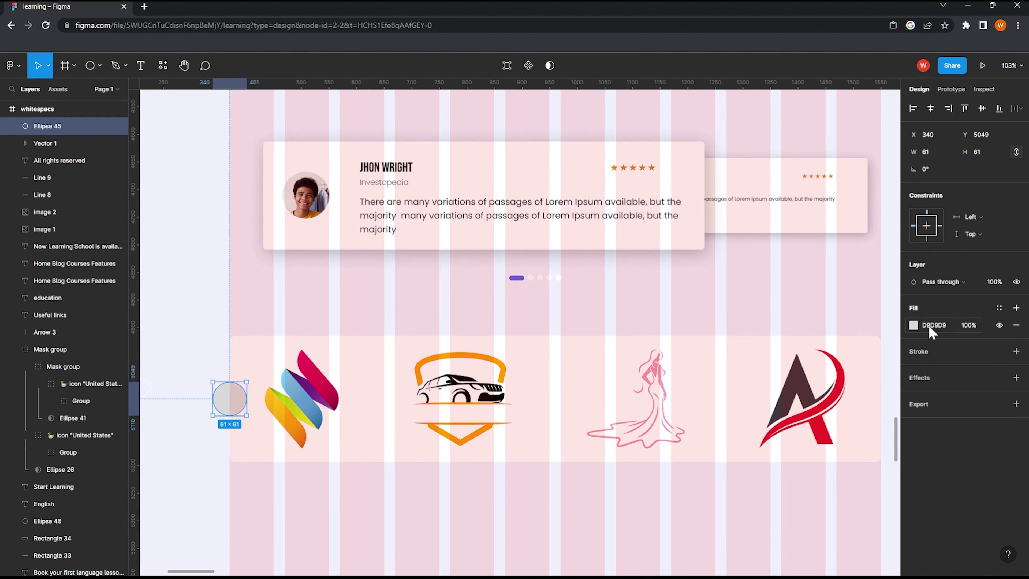
click(913, 325)
click(786, 456)
click(286, 506)
click(261, 543)
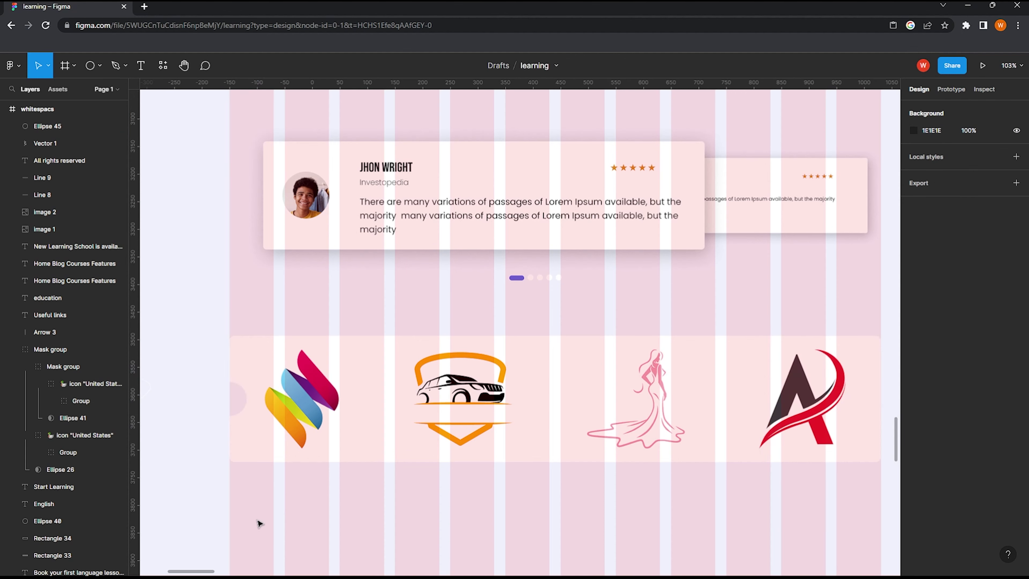
Step: Draw a white arrow chevron inside the left circle
click(100, 66)
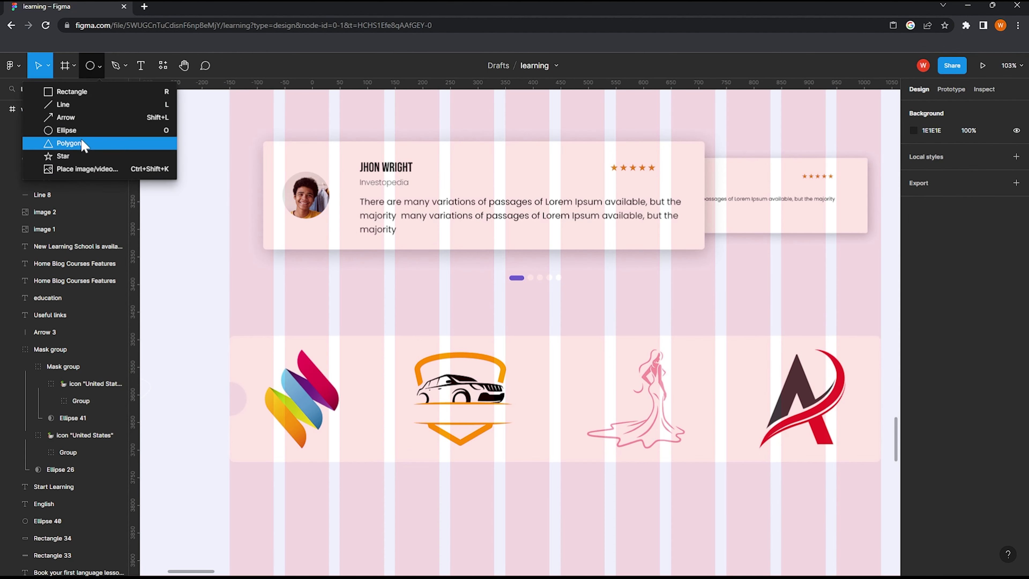
click(69, 115)
scroll(219, 390, up, 5)
mouse_move(219, 391)
mouse_down()
mouse_move(242, 391)
mouse_move(195, 392)
mouse_up()
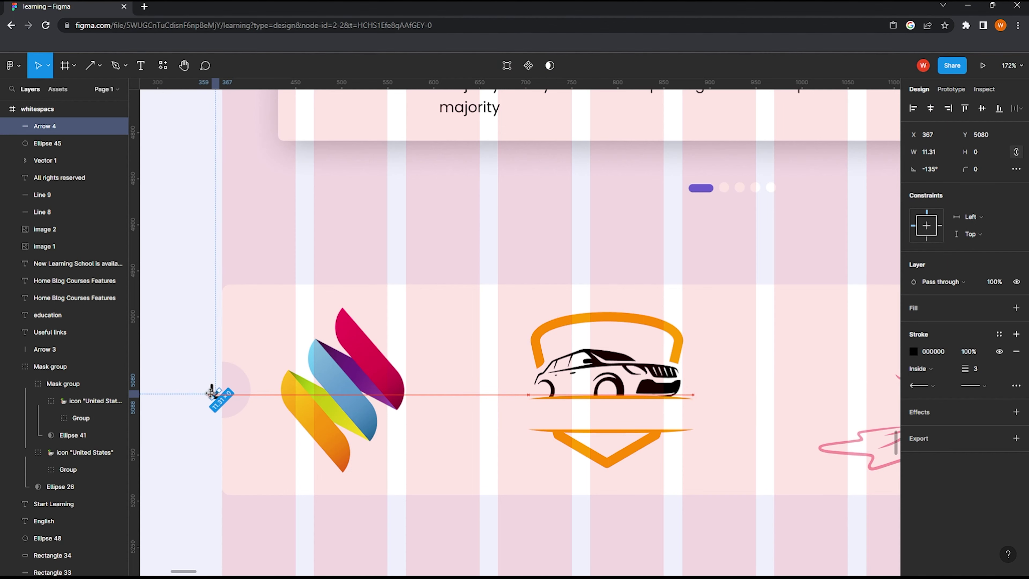
scroll(218, 390, up, 2)
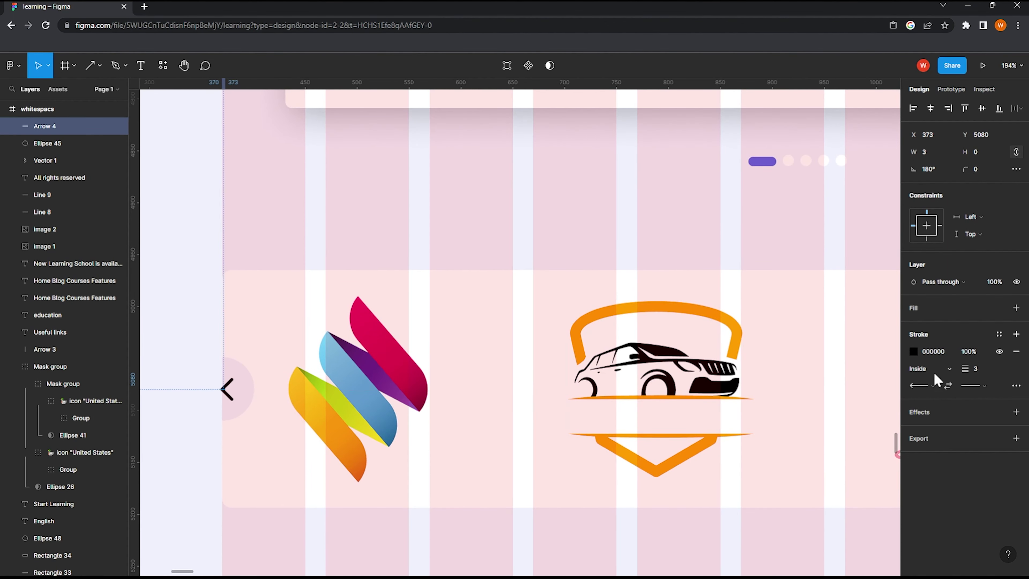
click(914, 351)
shift+click(243, 398)
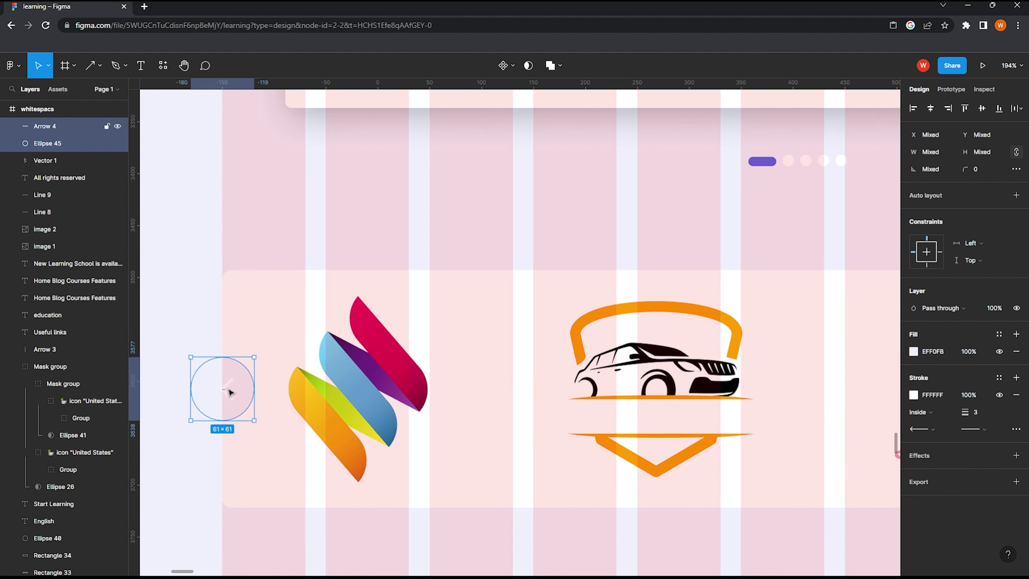
scroll(229, 386, down, 5)
Step: Copy the circle and arrow to the row's right end and rotate the arrow 180°
drag(209, 361, 747, 367)
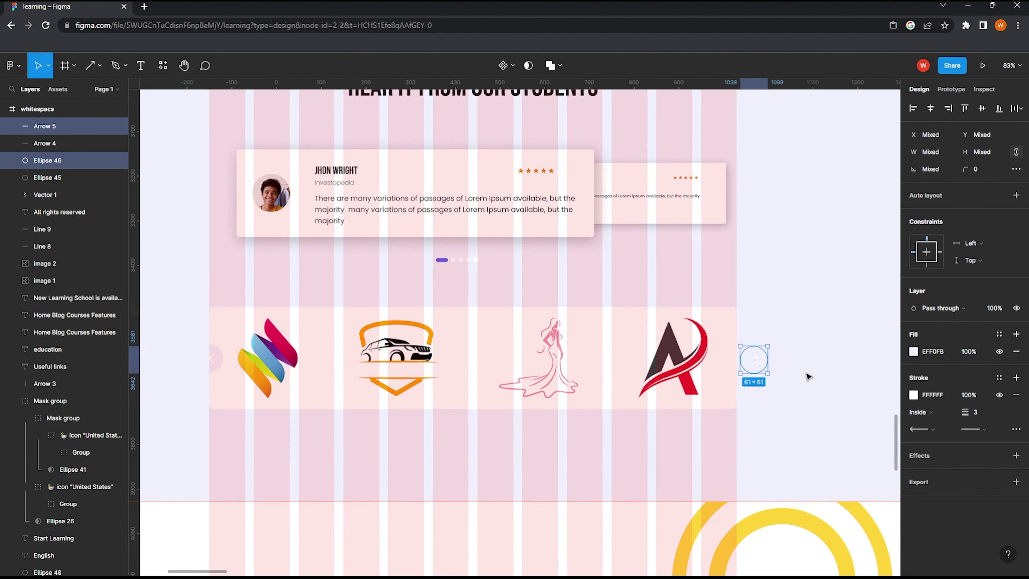
scroll(795, 370, up, 3)
scroll(761, 367, up, 3)
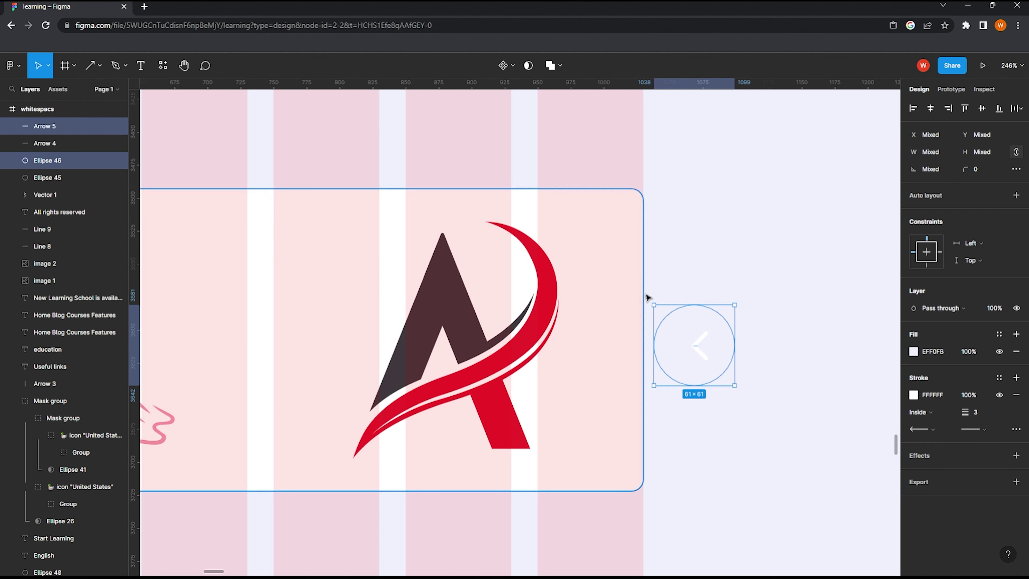
mouse_move(646, 297)
mouse_down()
mouse_move(714, 363)
mouse_move(627, 353)
mouse_up()
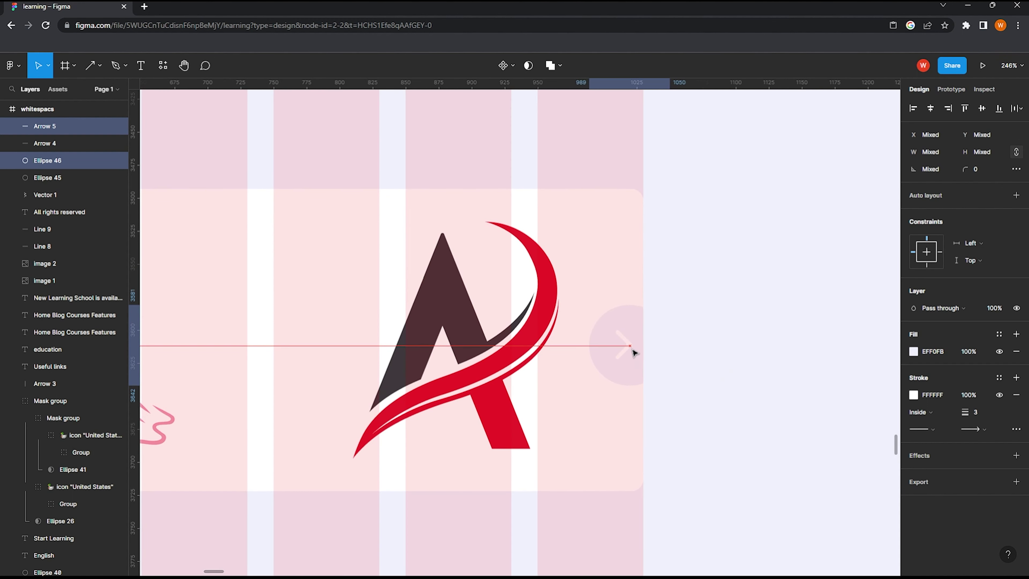
click(723, 329)
scroll(670, 340, down, 5)
scroll(551, 349, left, 5)
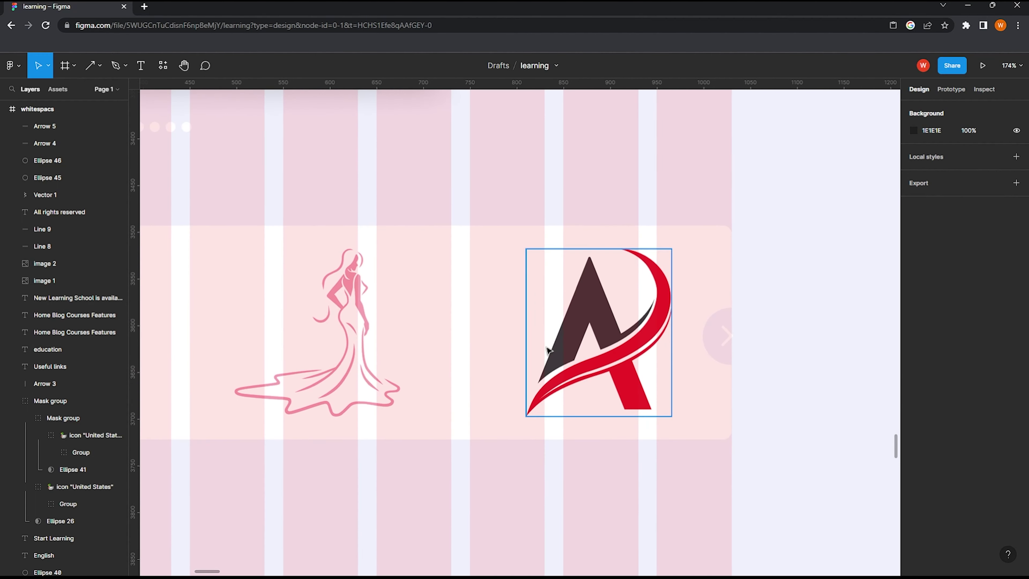
scroll(453, 359, down, 2)
scroll(449, 369, down, 2)
scroll(445, 377, down, 2)
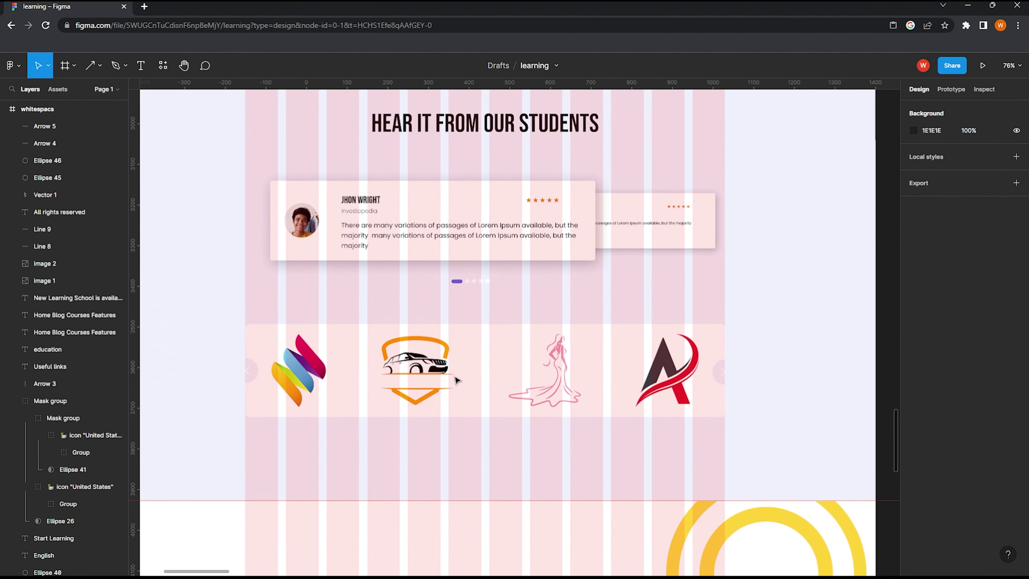
scroll(443, 378, up, 3)
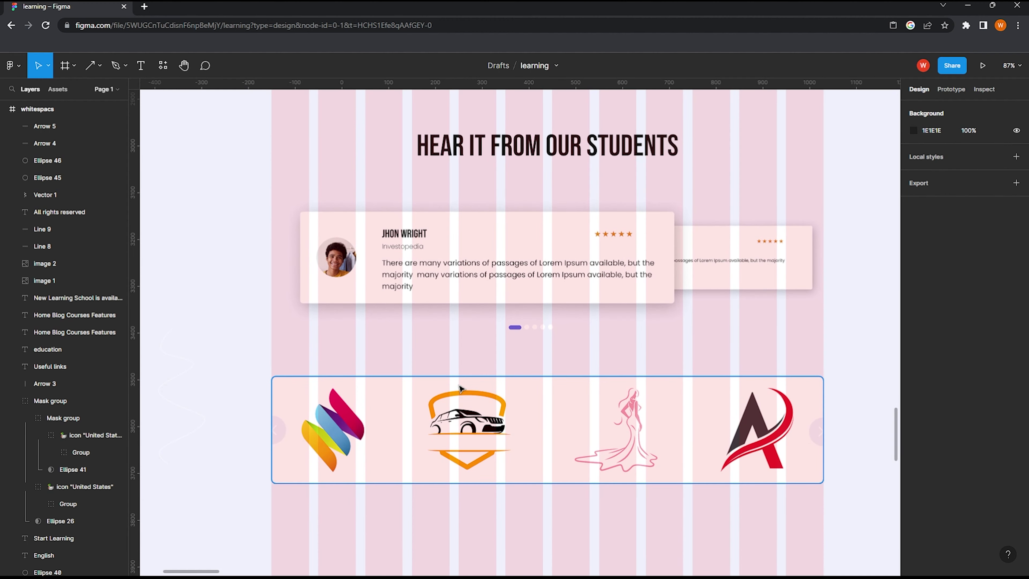
scroll(459, 388, down, 2)
scroll(321, 383, down, 1)
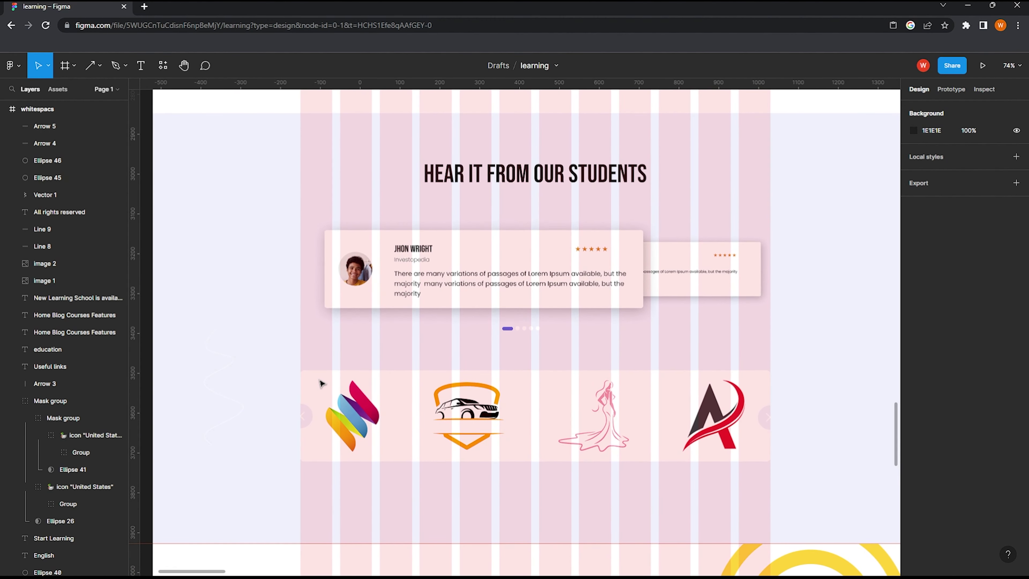
scroll(322, 383, up, 2)
Step: Draw a large circle and place it inside the whitespacs frame's testimonial section
click(99, 72)
click(52, 129)
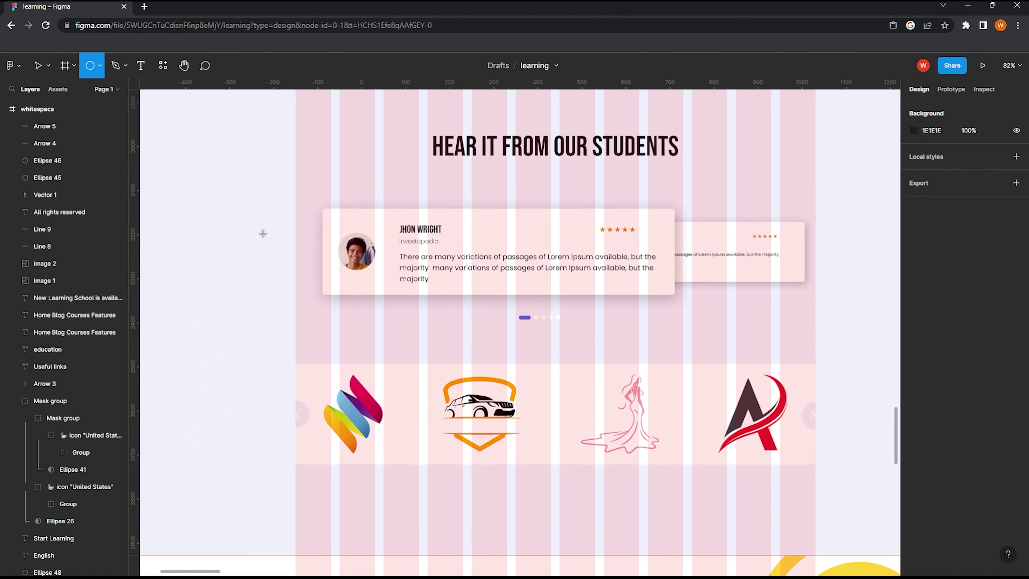
scroll(284, 260, down, 1)
scroll(306, 334, down, 1)
drag(306, 338, 385, 488)
drag(279, 348, 562, 337)
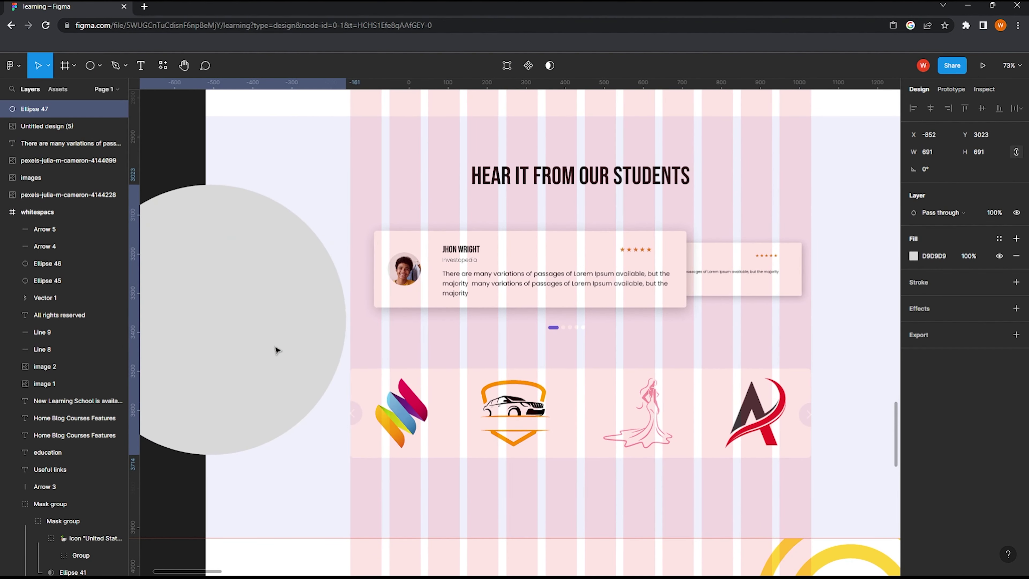
scroll(505, 320, down, 1)
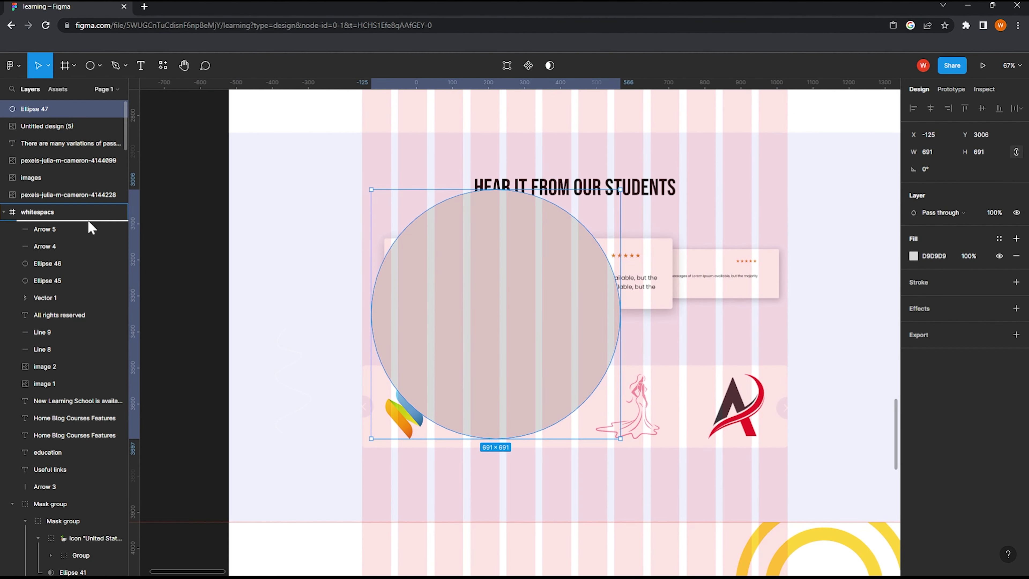
drag(92, 228, 92, 221)
scroll(569, 328, up, 1)
drag(569, 328, 287, 340)
Step: Turn the circle into a ring with a yellow FFD43C outline and no fill
click(1015, 351)
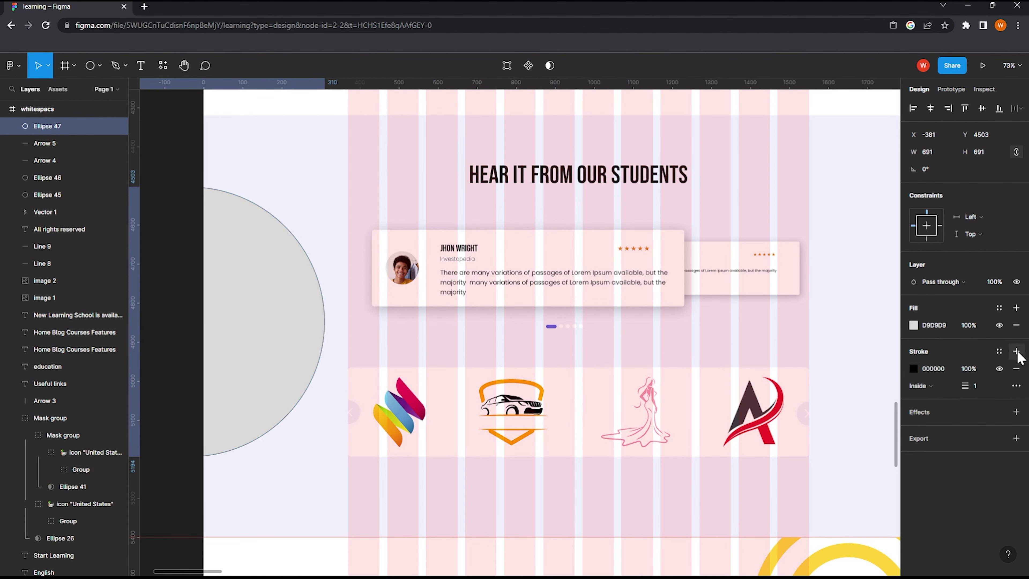
click(1016, 325)
click(914, 351)
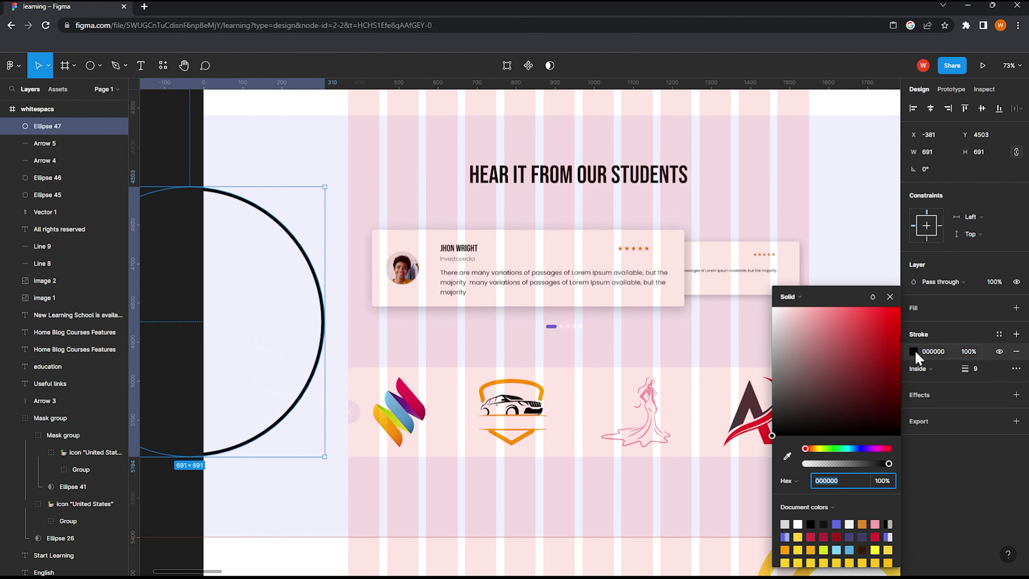
click(862, 524)
click(797, 537)
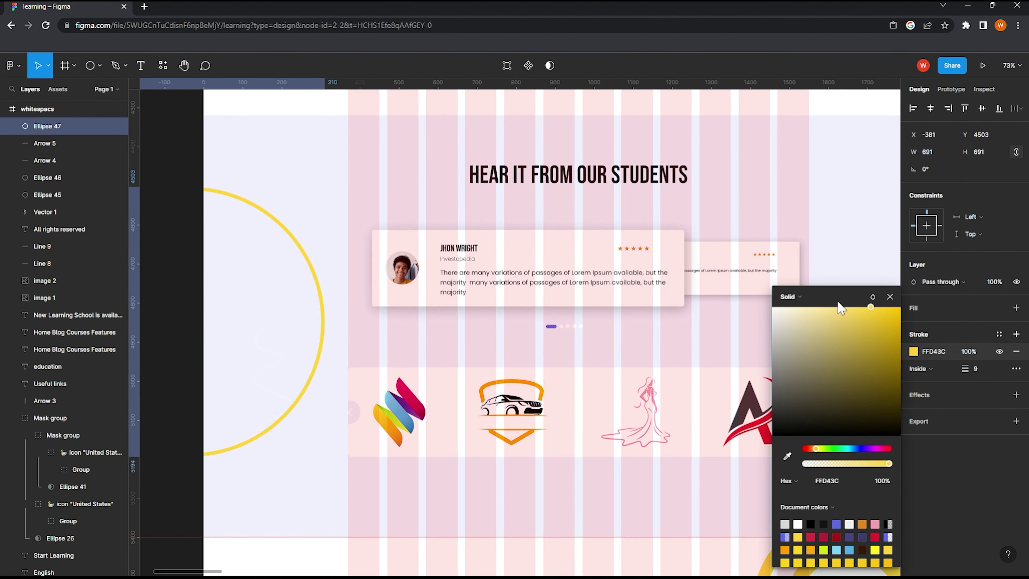
click(889, 297)
Step: Move the yellow ring left and duplicate it to the section's right side
mouse_move(320, 320)
mouse_down()
mouse_move(237, 320)
mouse_move(287, 243)
mouse_up()
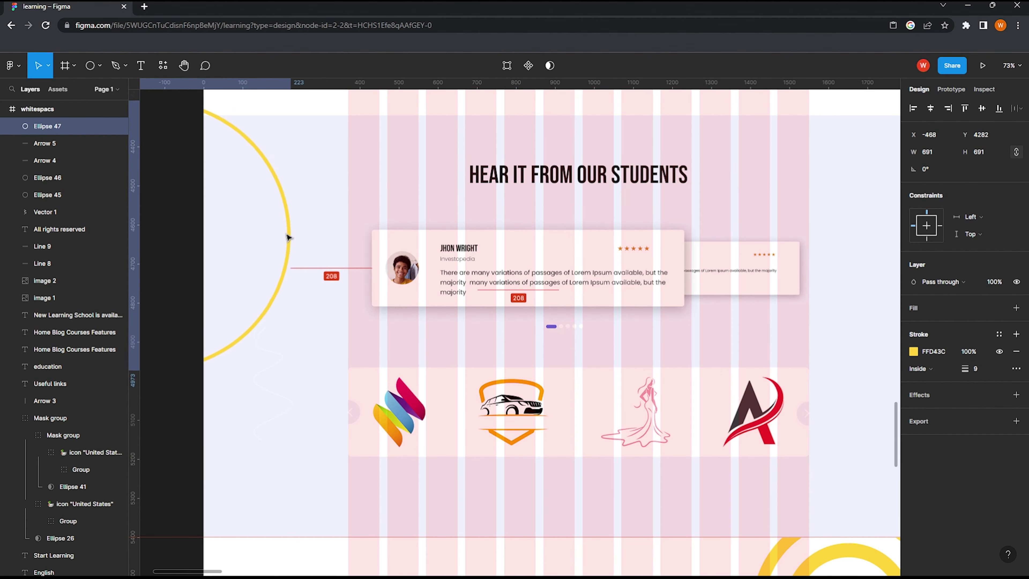
scroll(287, 247, up, 2)
ctrl+scroll(283, 263, down, 1)
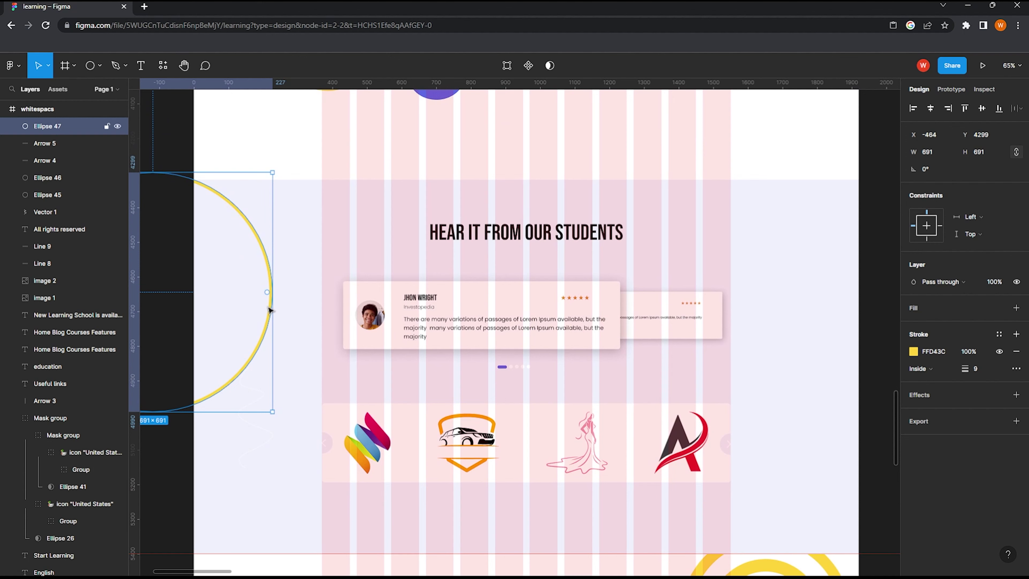
drag(268, 312, 890, 338)
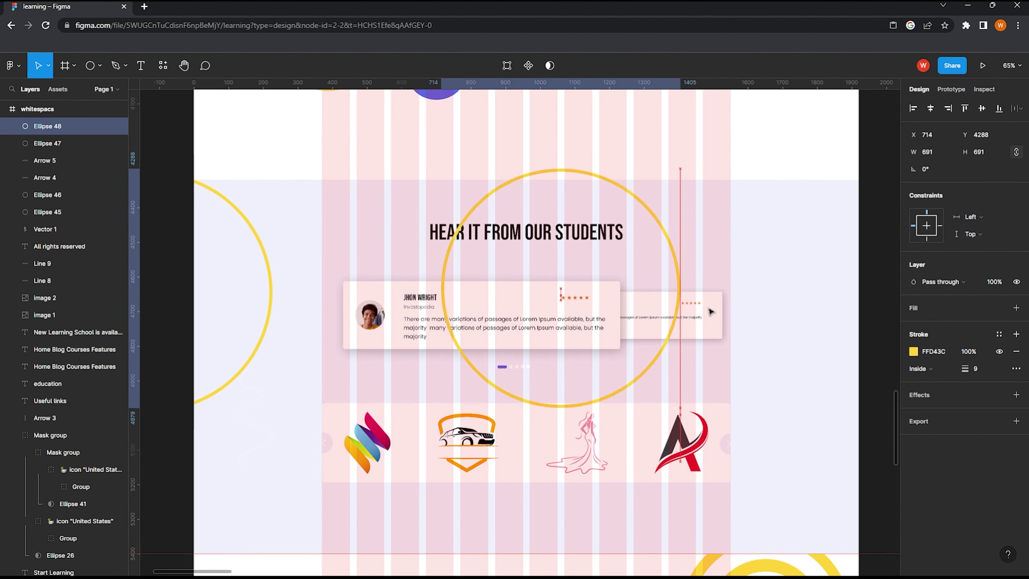
key(ctrl+z)
drag(332, 347, 811, 362)
mouse_move(600, 326)
mouse_down()
mouse_move(774, 333)
mouse_move(859, 351)
mouse_up()
Step: Give the right ring a 131 stroke, resize it to 530×530, and reposition it
click(972, 369)
text(131)
key(Return)
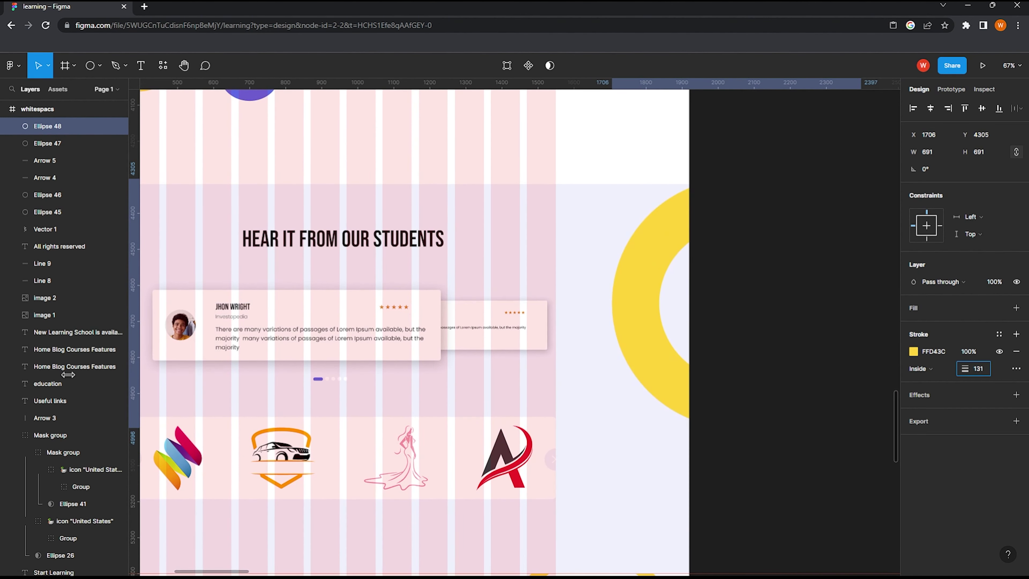
drag(736, 427, 733, 369)
drag(668, 304, 635, 311)
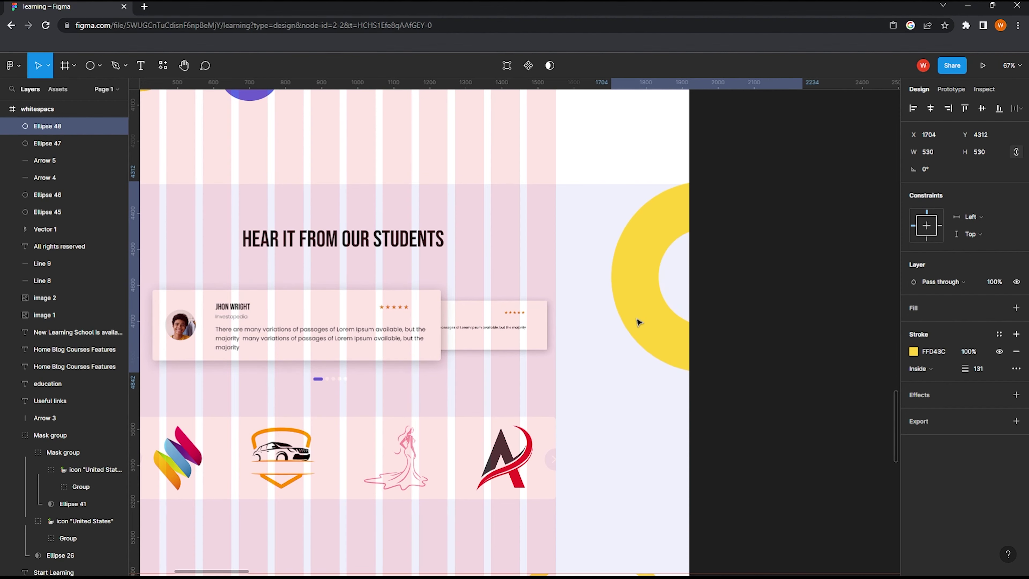
scroll(482, 360, down, 3)
scroll(483, 360, up, 5)
Step: Thicken the left ring's stroke to 63 and push it further off the page
click(444, 349)
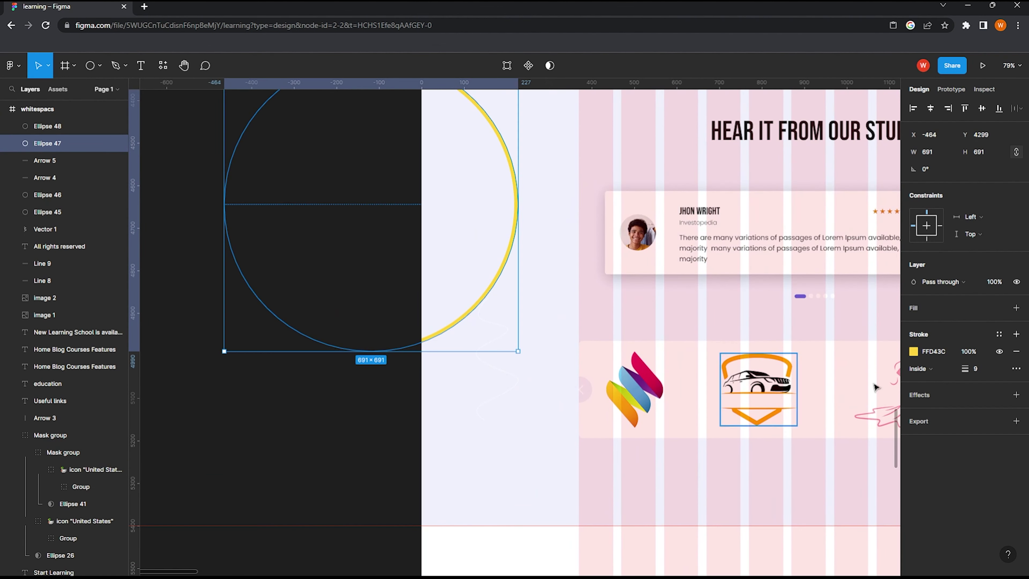
drag(965, 368, 1020, 368)
scroll(452, 356, up, 1)
drag(482, 355, 441, 322)
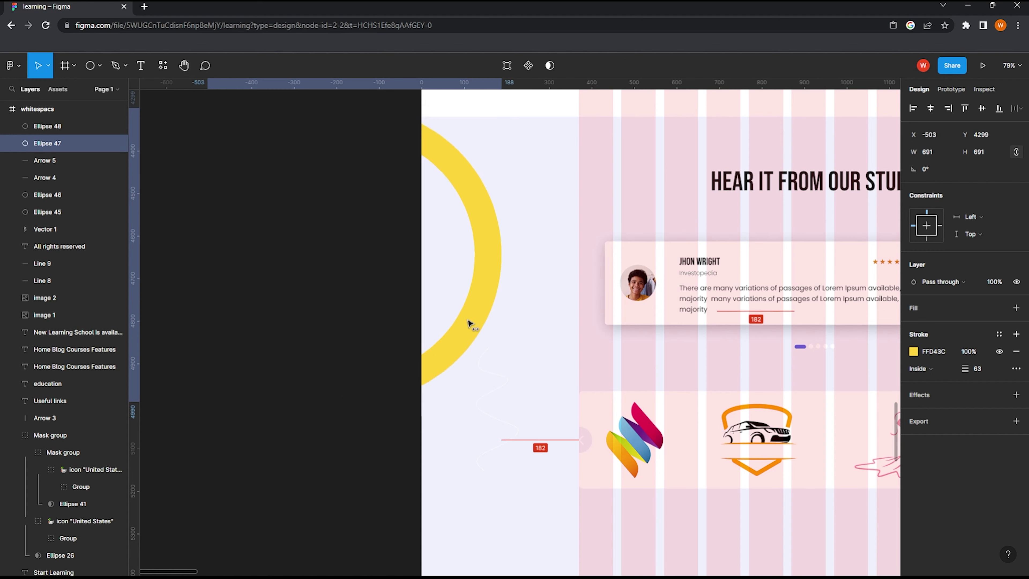
scroll(448, 338, up, 3)
scroll(447, 338, down, 3)
click(271, 212)
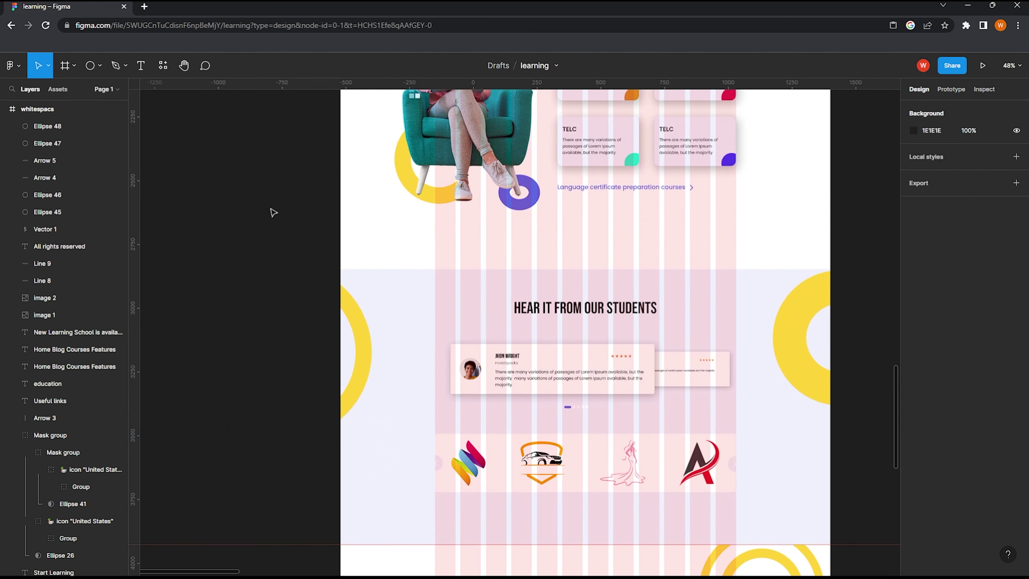
scroll(451, 338, down, 1)
scroll(452, 338, up, 2)
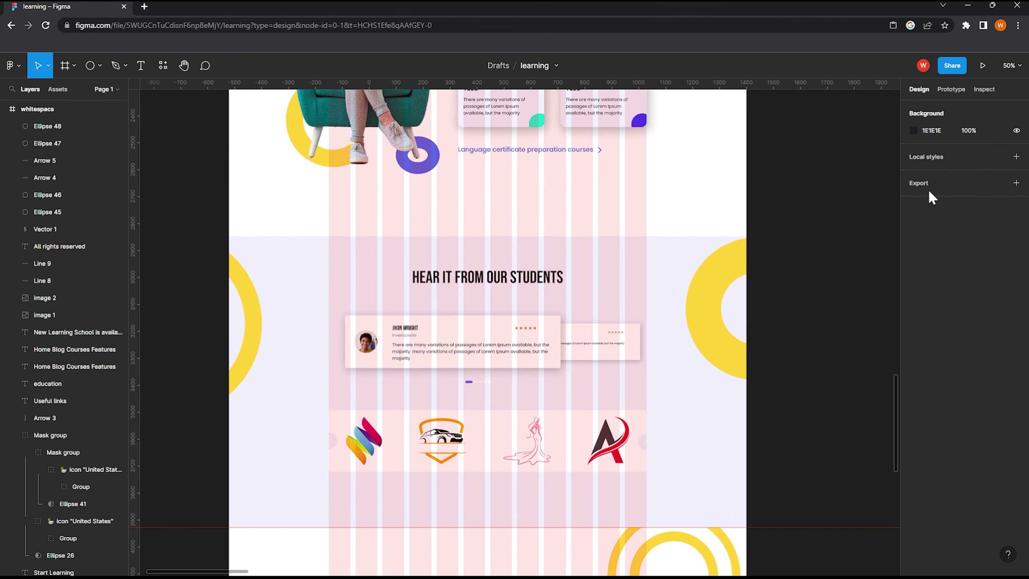
Step: Recolour the right ring with the page's purple 5C6AE6 and set its stroke to 83
click(718, 348)
click(913, 351)
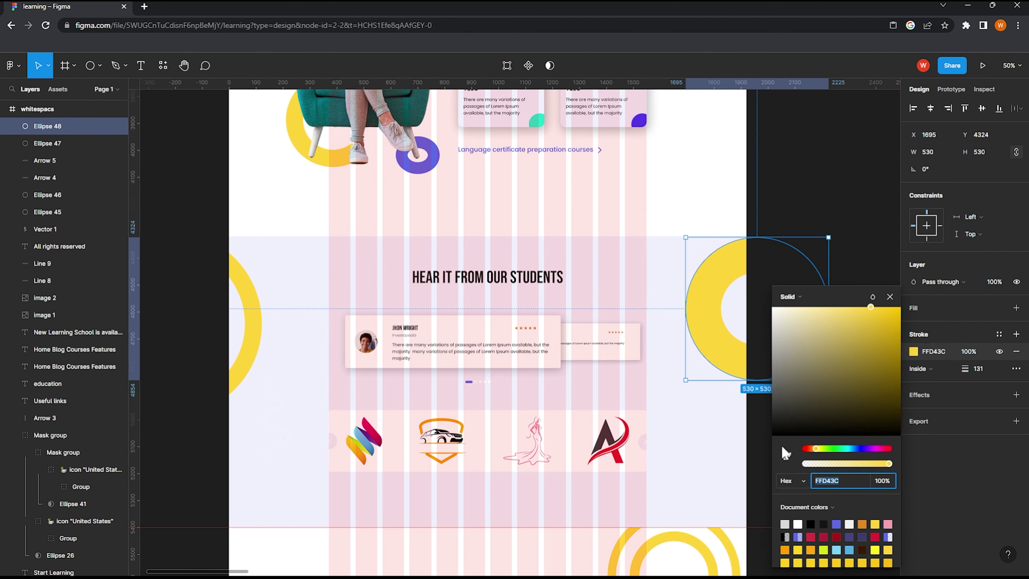
click(417, 154)
scroll(712, 389, down, 1)
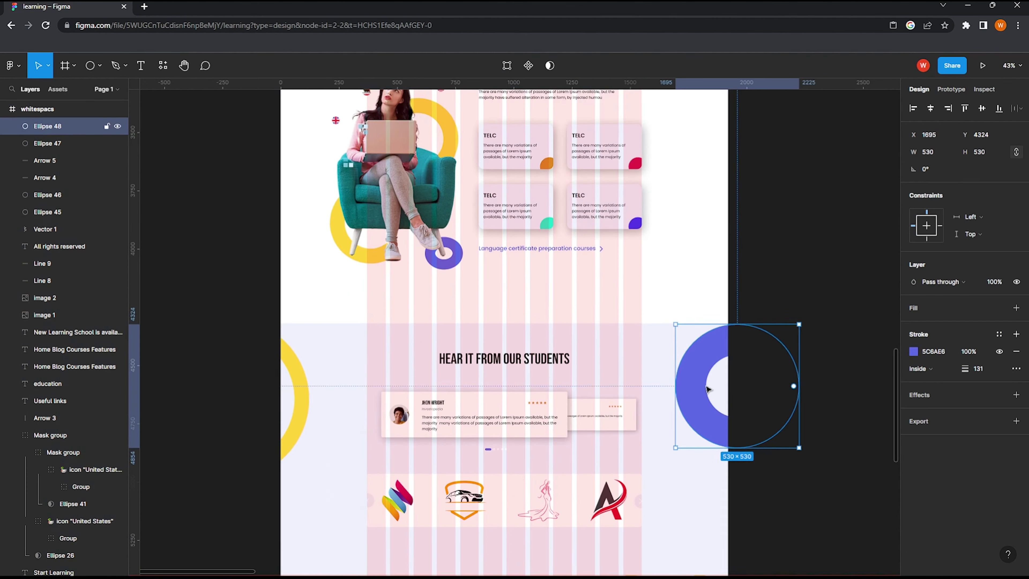
scroll(712, 392, up, 5)
scroll(712, 392, up, 2)
drag(965, 369, 948, 368)
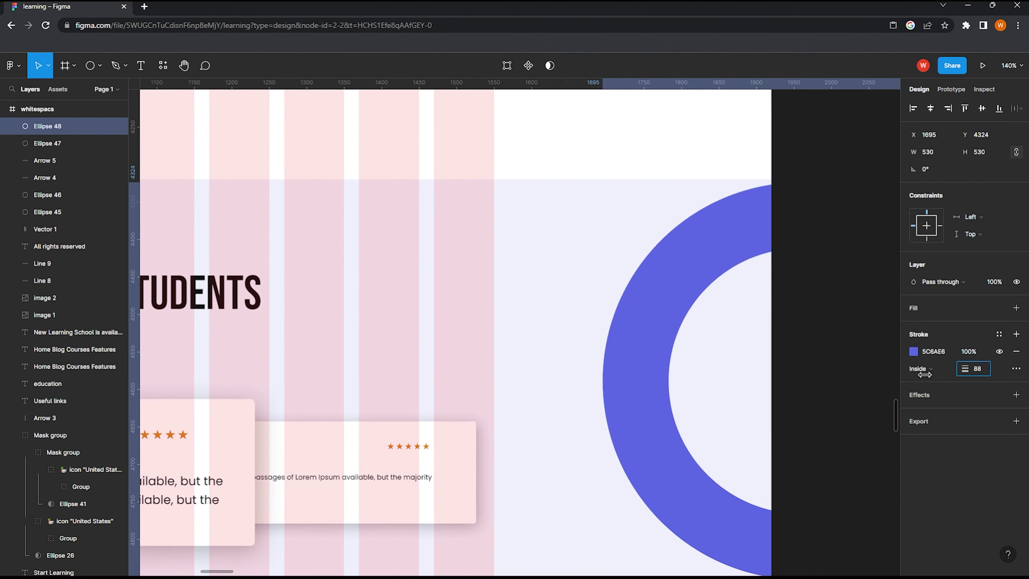
Step: Move the purple ring right and up, then select the whole landing-page frame
drag(646, 382, 723, 361)
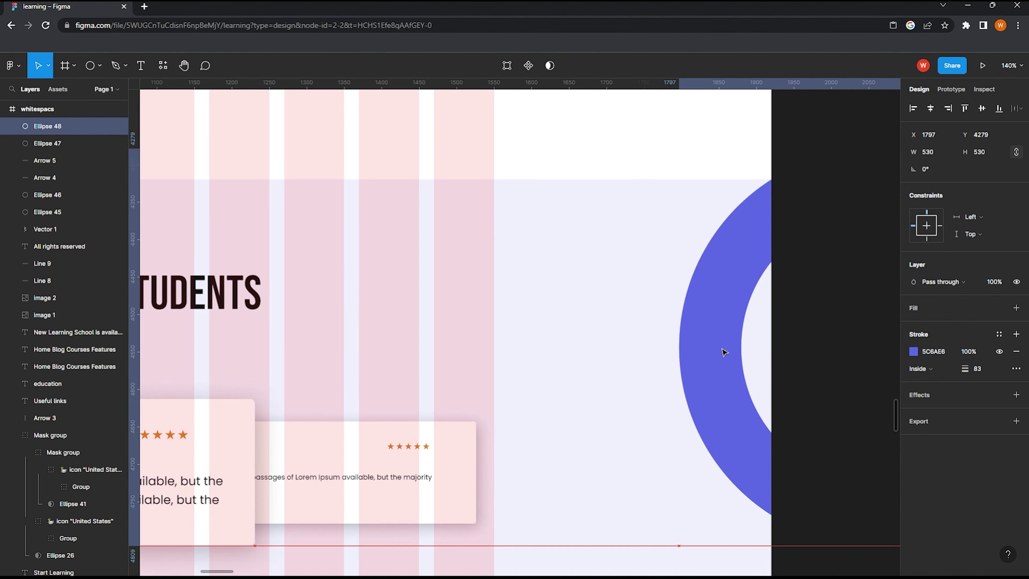
scroll(724, 352, down, 5)
scroll(721, 349, down, 3)
click(609, 299)
scroll(544, 348, down, 3)
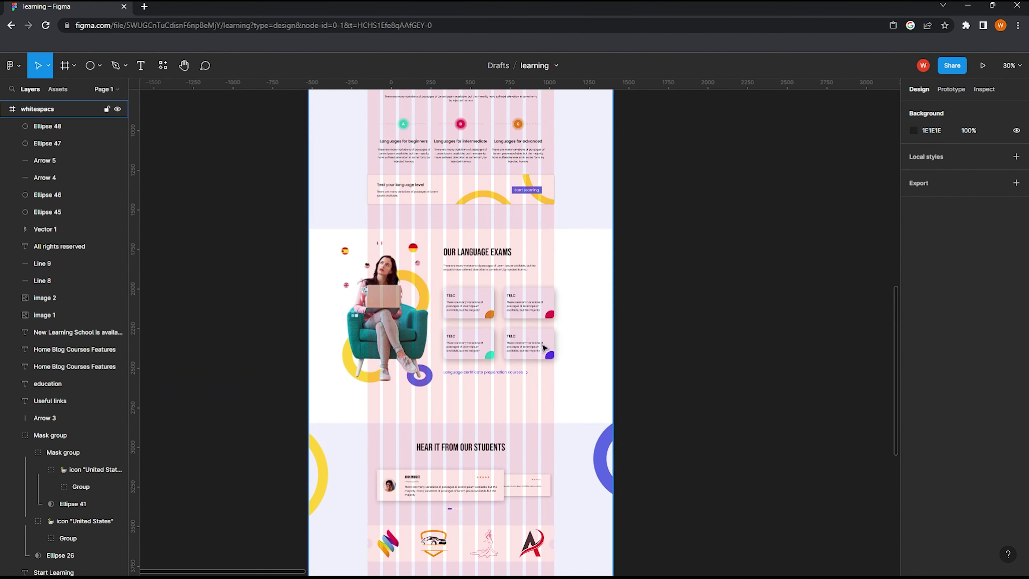
scroll(445, 284, up, 3)
scroll(351, 218, up, 6)
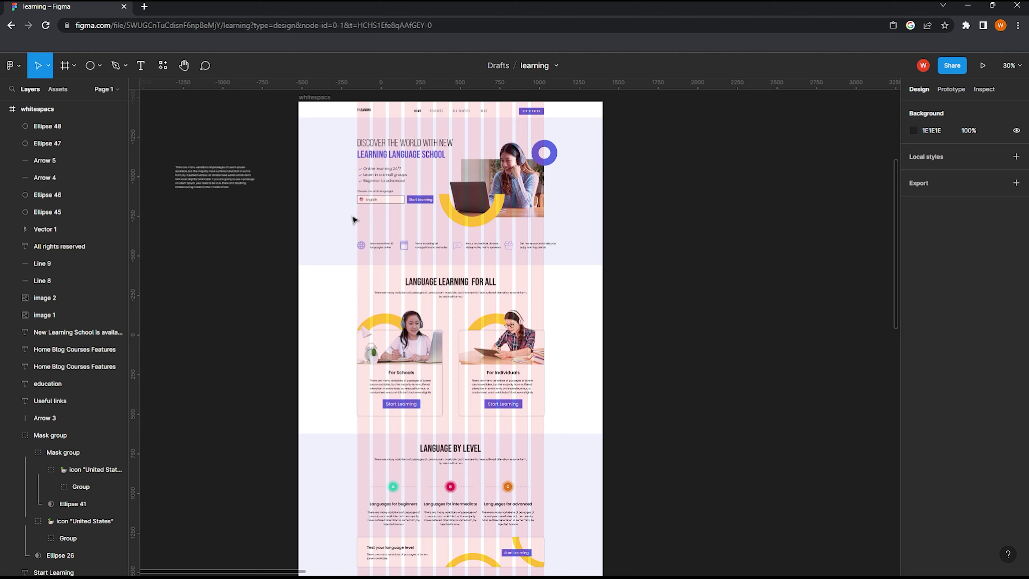
click(310, 97)
Step: Present the whitespacs landing page, scroll through to the footer, and close the preview with Ctrl+W
click(982, 65)
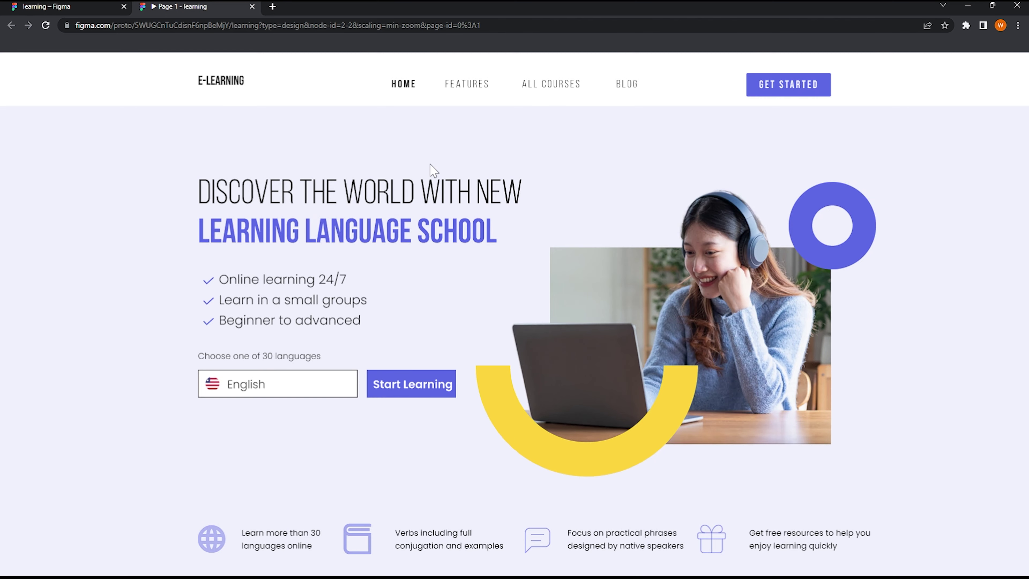
scroll(432, 169, down, 7)
scroll(433, 169, down, 2)
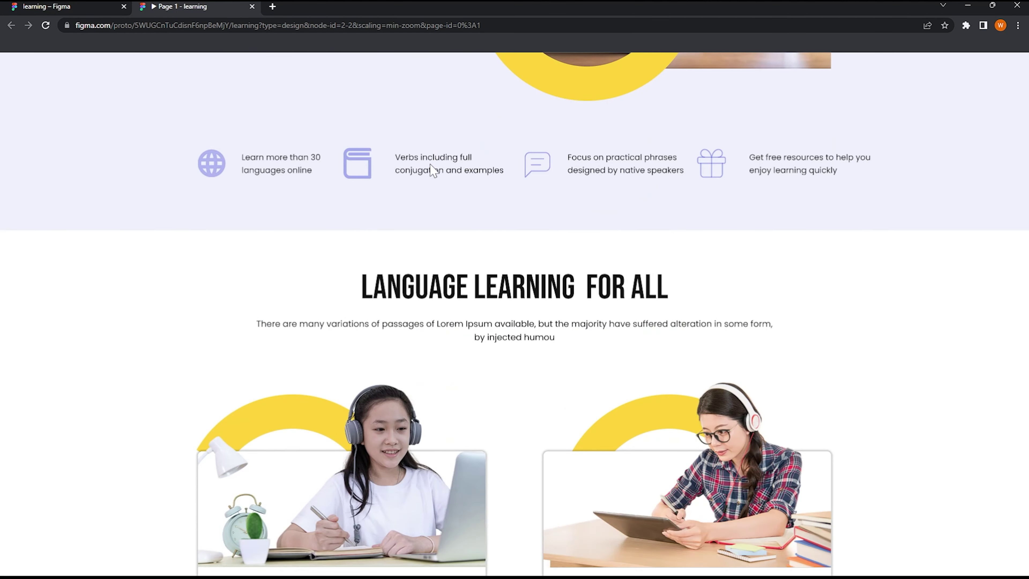
scroll(432, 169, down, 3)
scroll(433, 169, down, 4)
scroll(432, 169, down, 2)
scroll(433, 169, down, 4)
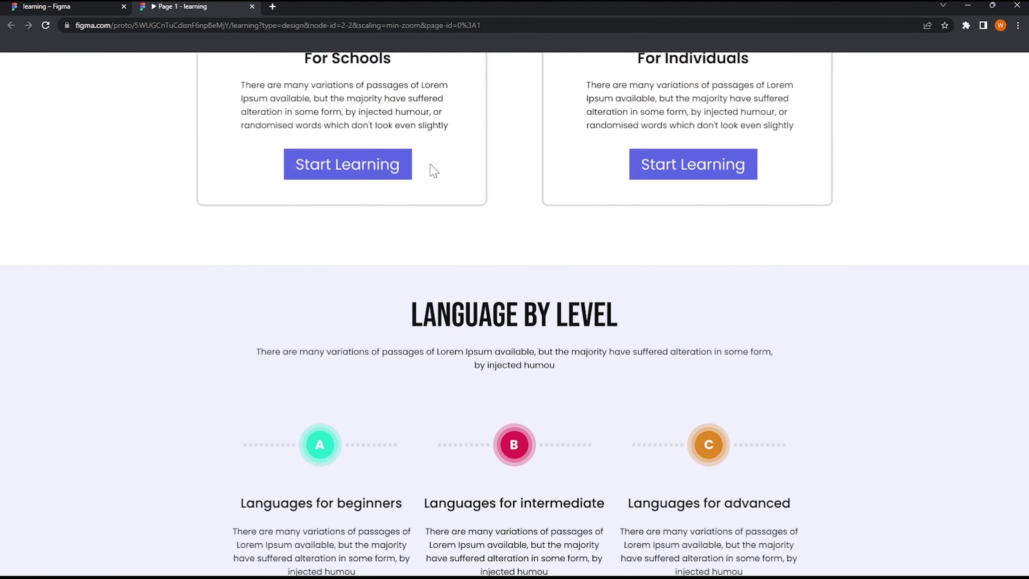
scroll(432, 169, down, 5)
scroll(432, 169, down, 1)
scroll(433, 170, down, 7)
scroll(432, 170, down, 4)
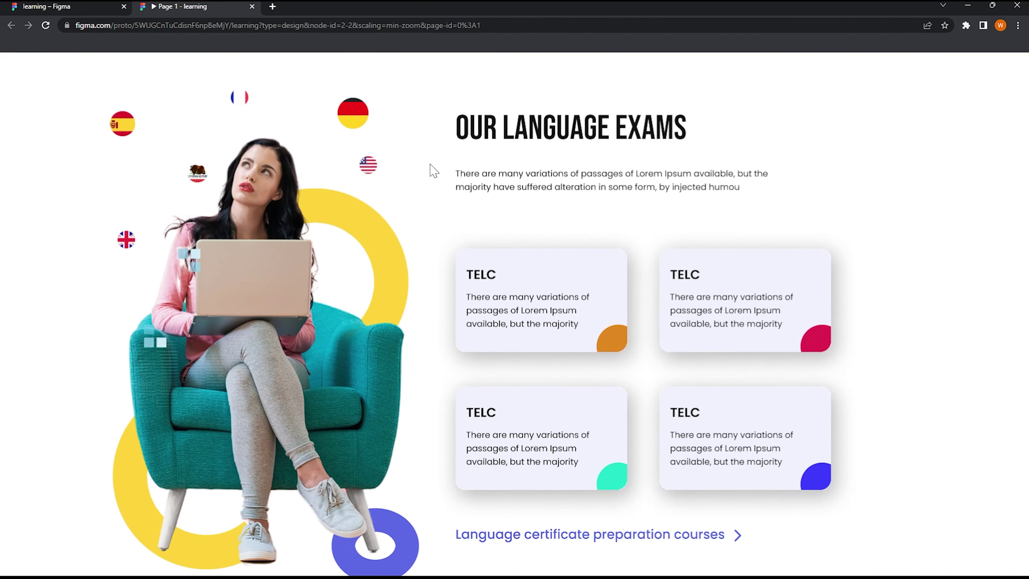
scroll(433, 169, down, 3)
scroll(433, 169, down, 4)
scroll(433, 171, down, 6)
scroll(433, 170, down, 3)
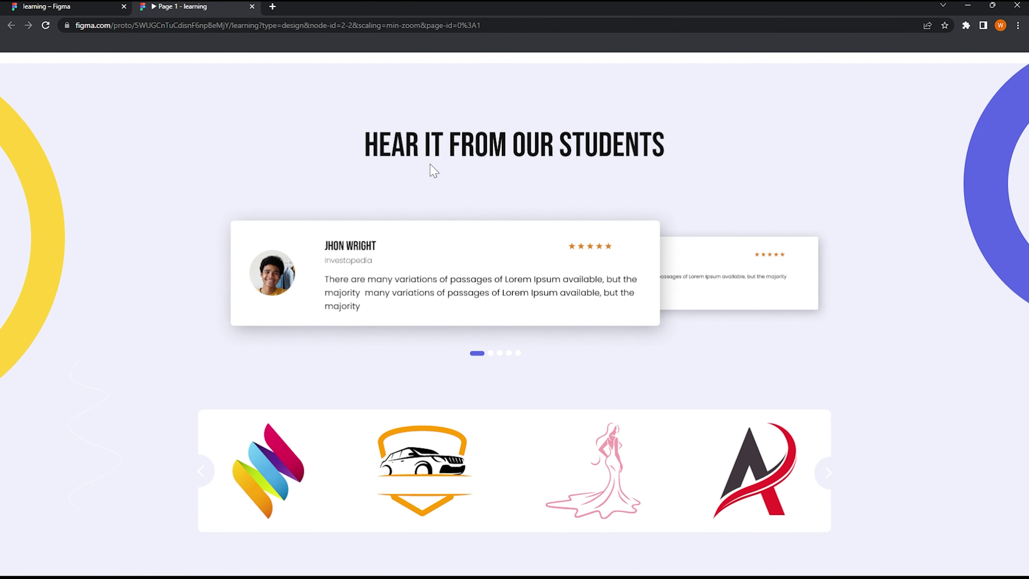
scroll(433, 171, down, 1)
scroll(433, 170, down, 4)
scroll(433, 170, down, 1)
scroll(433, 170, down, 3)
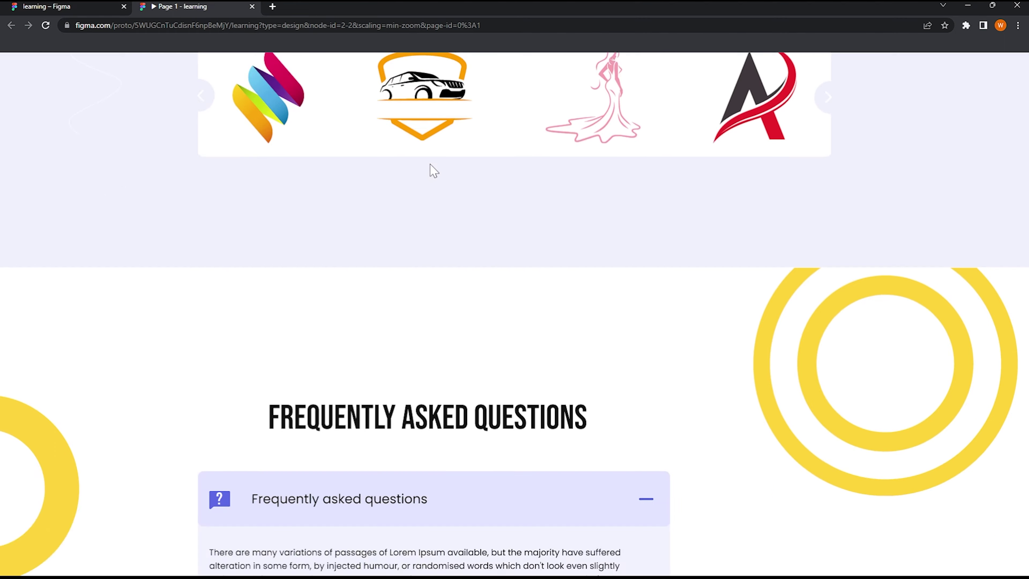
scroll(433, 170, down, 5)
scroll(432, 170, down, 5)
scroll(433, 170, down, 5)
scroll(432, 170, down, 2)
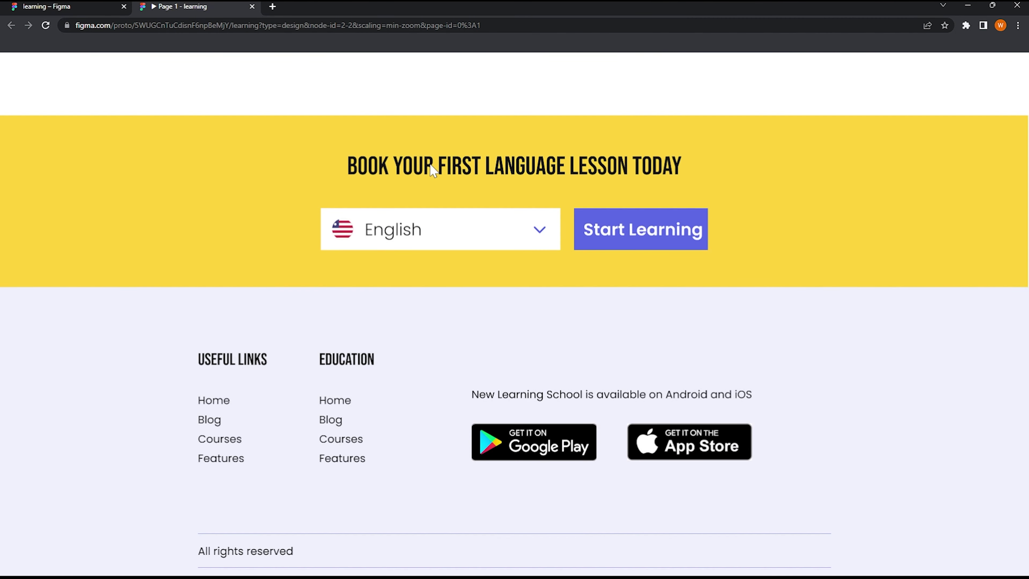
key(ctrl+w)
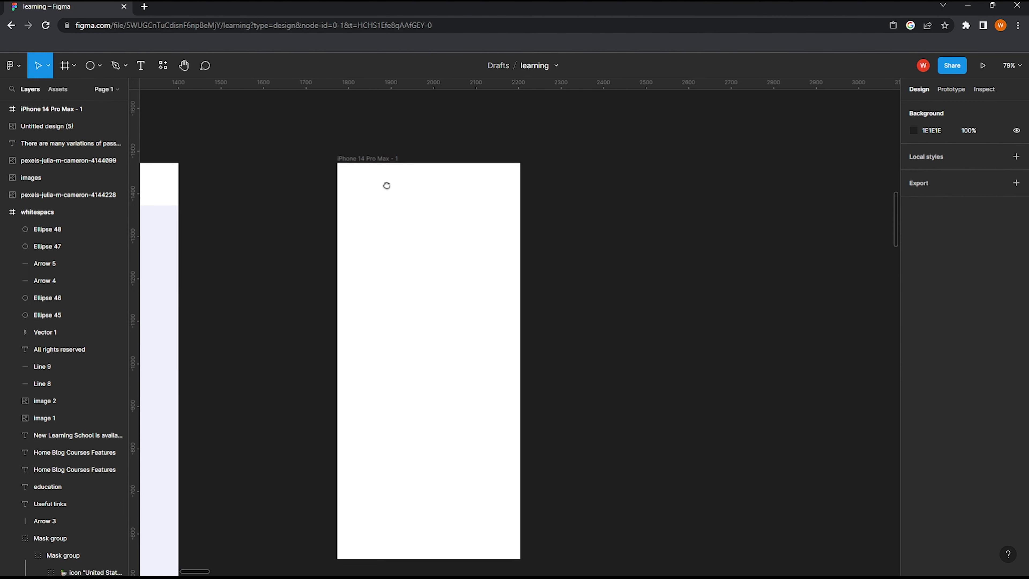
Step: Try moving the E-LEARNING logo into the iPhone frame, then undo it
scroll(389, 197, left, 2)
scroll(381, 202, left, 3)
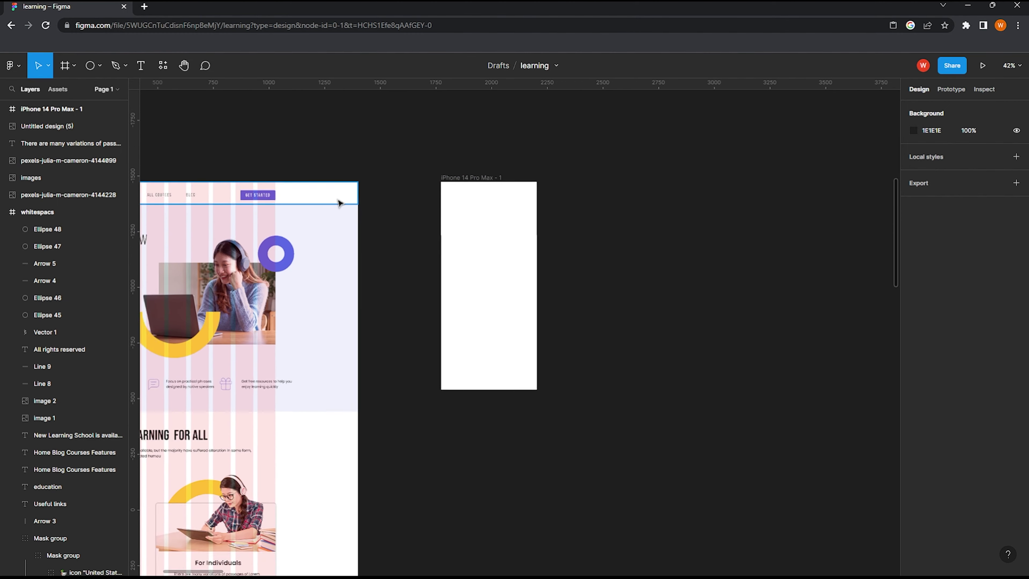
scroll(340, 202, left, 5)
click(150, 202)
drag(150, 201, 604, 199)
scroll(599, 197, up, 5)
key(ctrl+z)
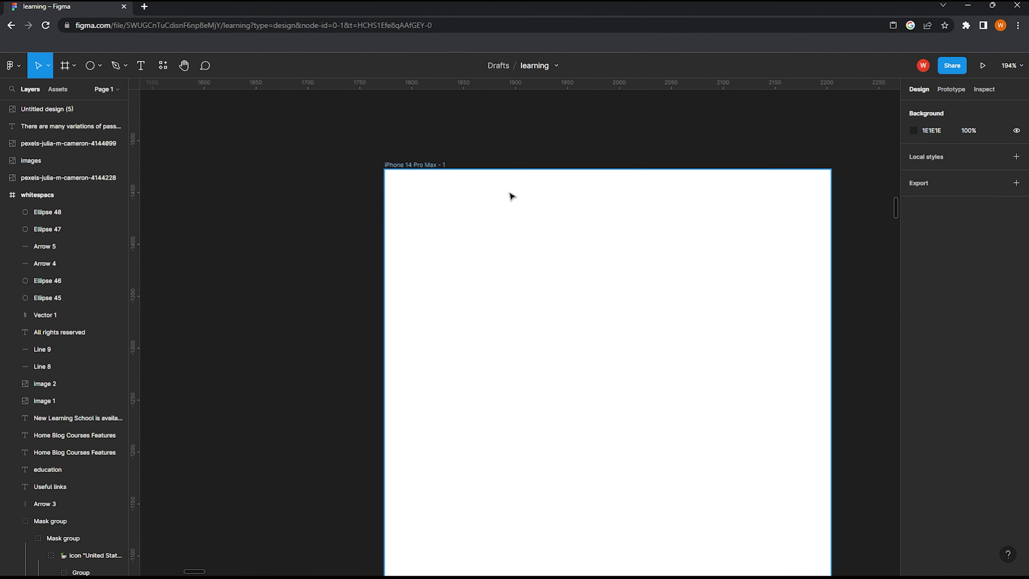
Step: Give the iPhone frame a 12-column centred layout grid with 15 px columns
click(1015, 256)
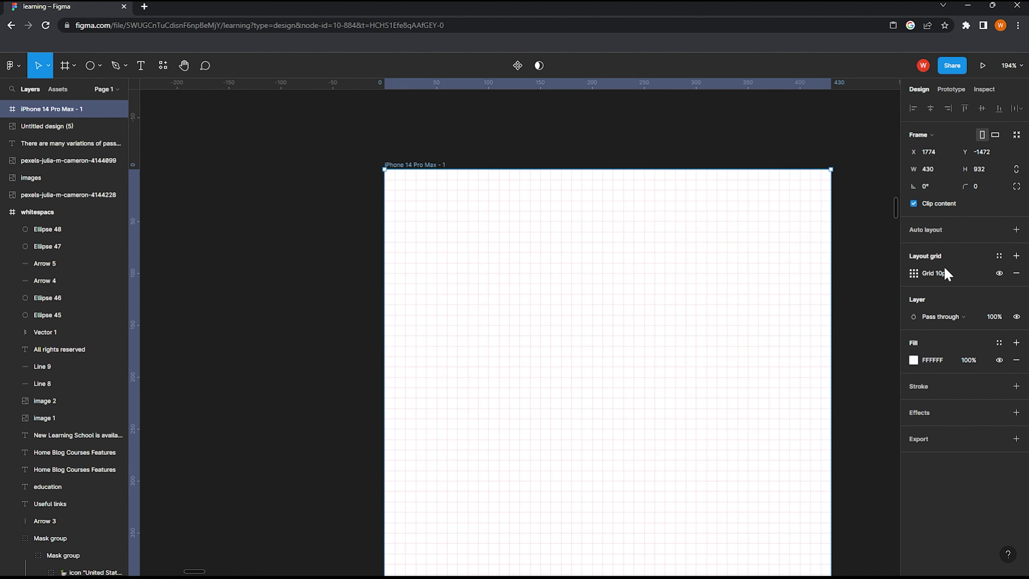
click(913, 273)
click(809, 289)
click(807, 318)
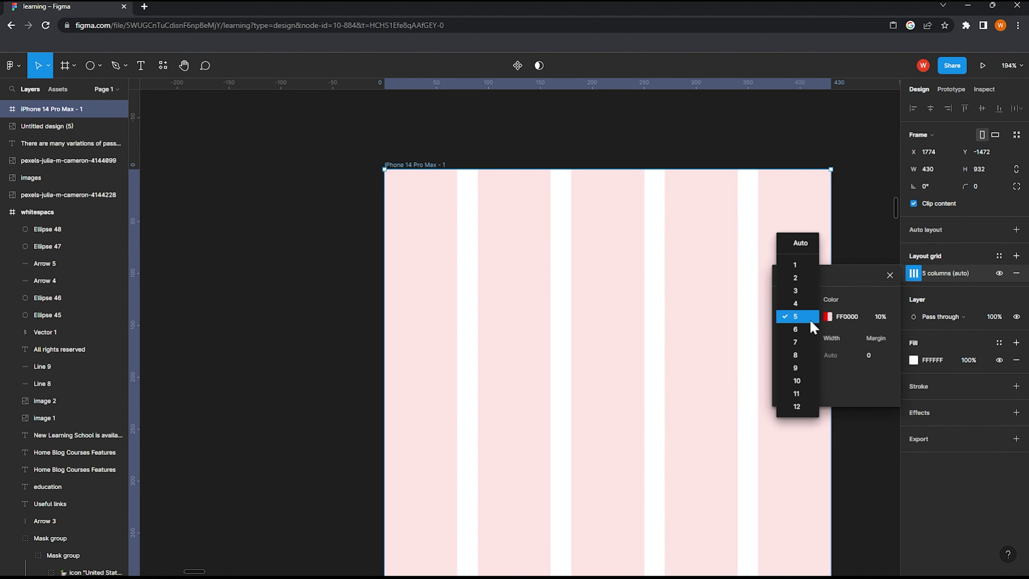
click(801, 403)
click(803, 342)
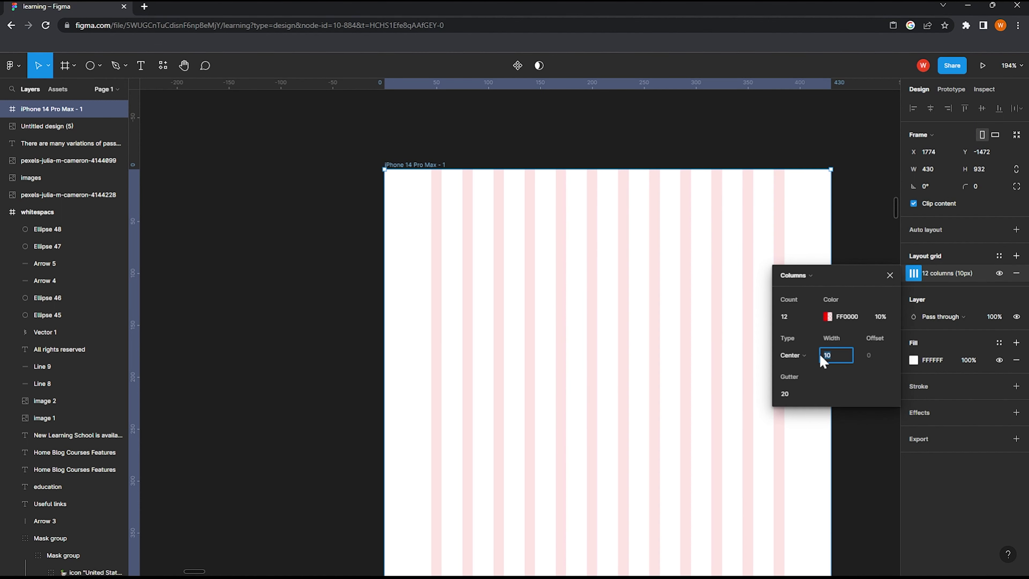
drag(823, 360, 825, 355)
scroll(449, 278, down, 2)
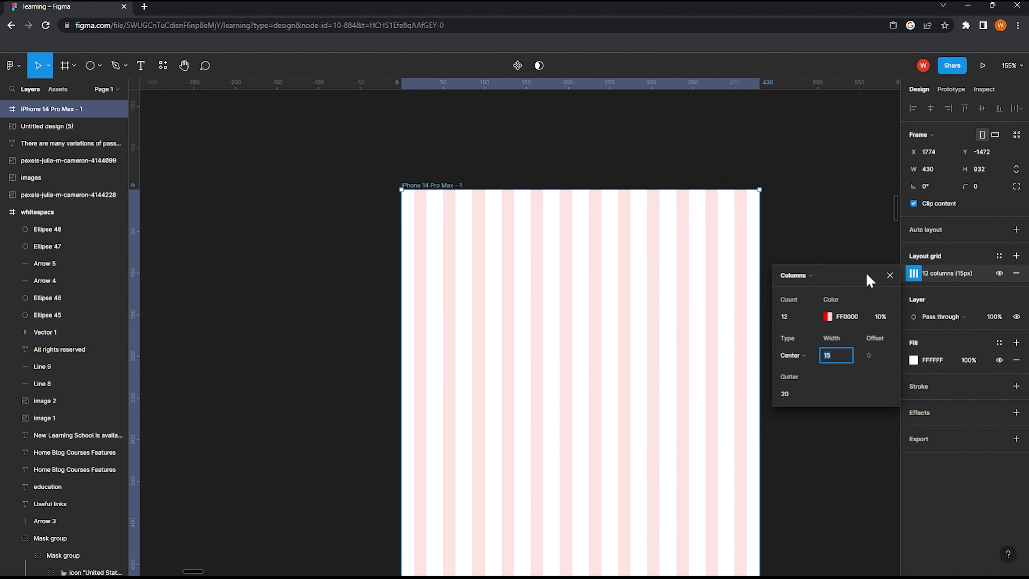
click(889, 275)
scroll(339, 280, down, 3)
Step: Move the iPhone frame closer, then place the E-LEARNING logo in it at size 32
scroll(388, 284, down, 2)
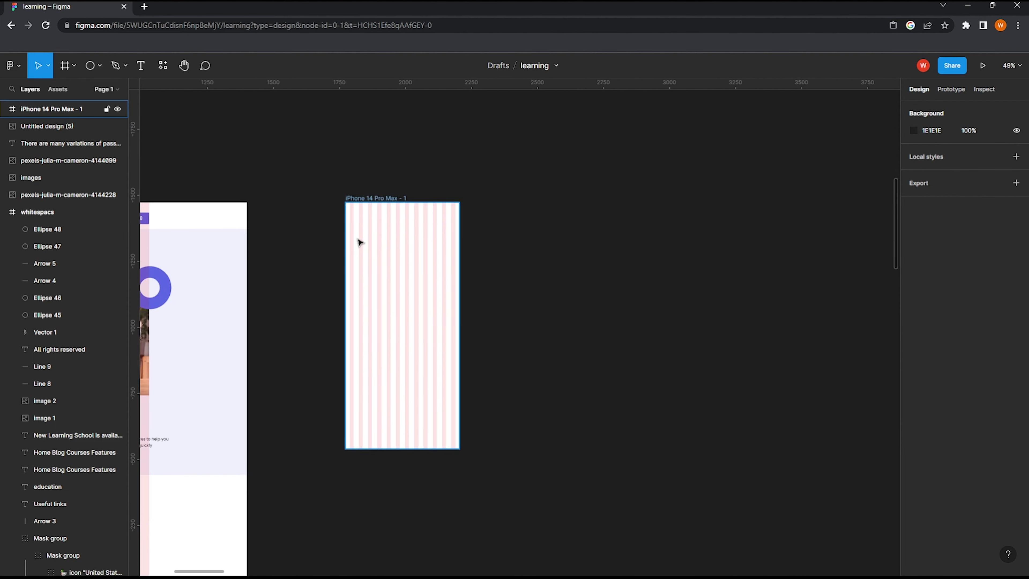
scroll(446, 219, left, 3)
drag(455, 219, 400, 210)
scroll(365, 227, down, 1)
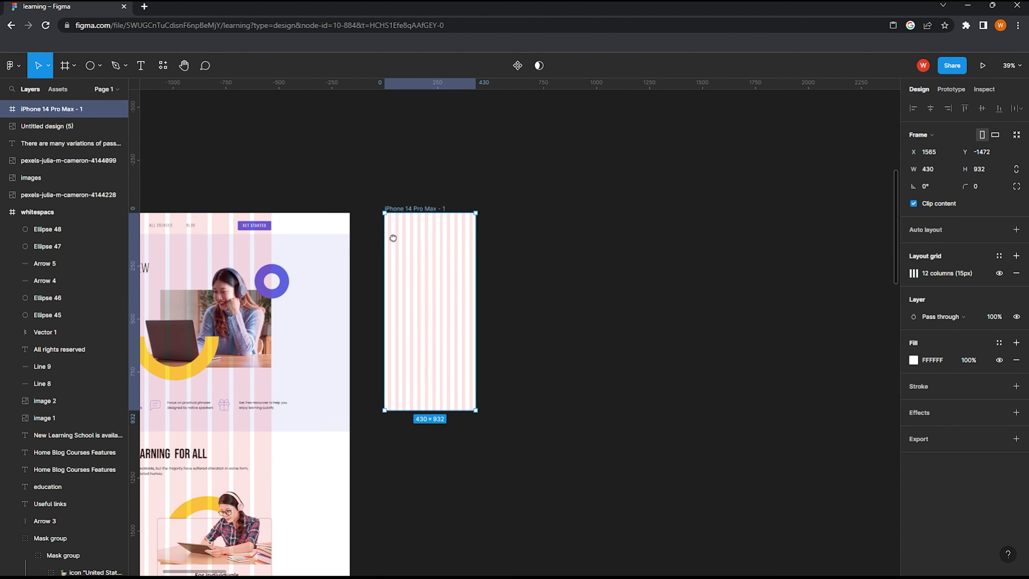
scroll(243, 215, left, 5)
mouse_move(189, 210)
mouse_down()
mouse_move(565, 209)
mouse_move(550, 213)
mouse_up()
scroll(566, 208, up, 5)
scroll(566, 208, up, 2)
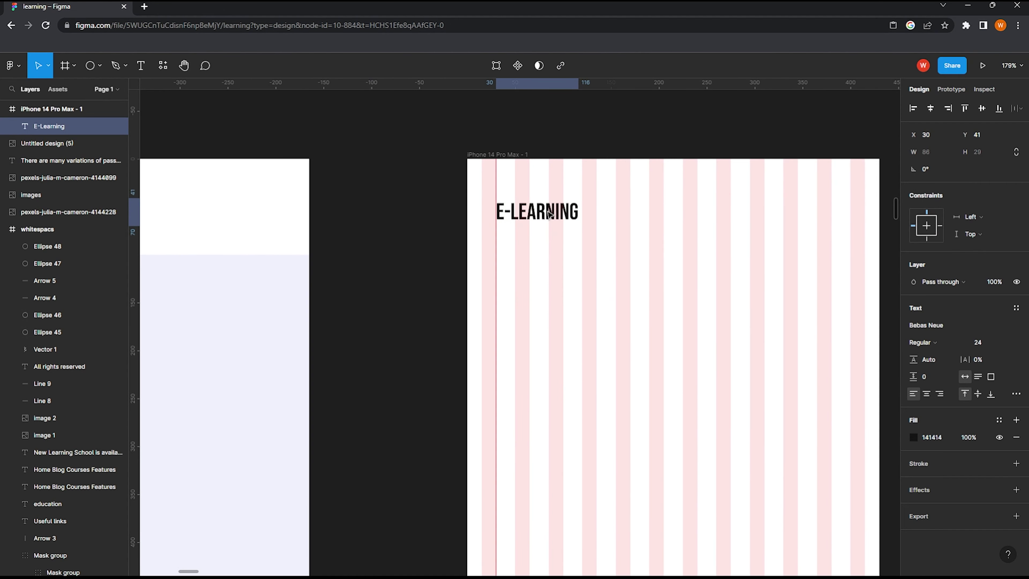
click(1018, 344)
scroll(587, 202, up, 1)
drag(587, 204, 588, 202)
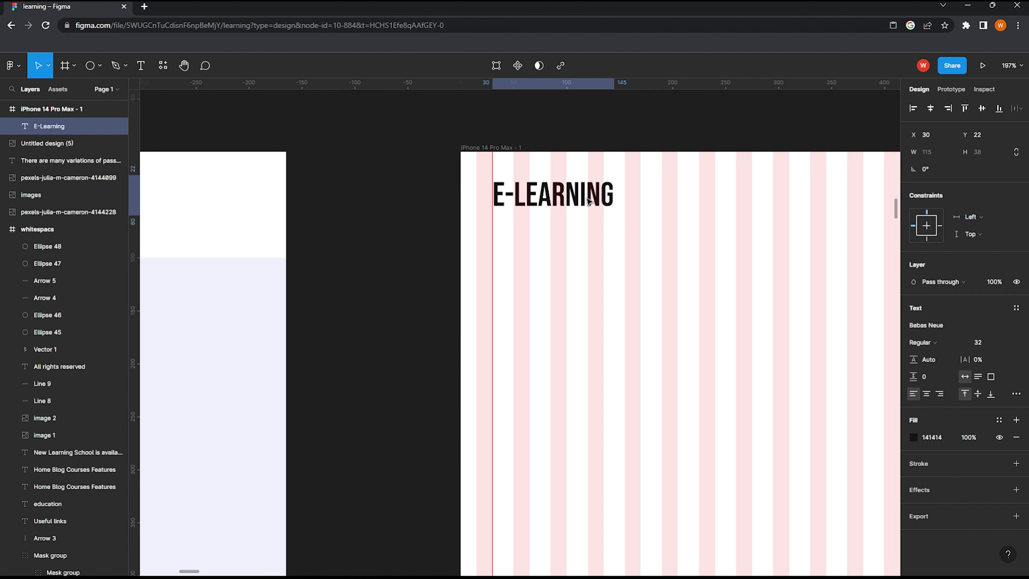
scroll(588, 201, down, 3)
scroll(562, 246, down, 2)
Step: Copy the desktop frame's white header bar over to the phone
click(234, 239)
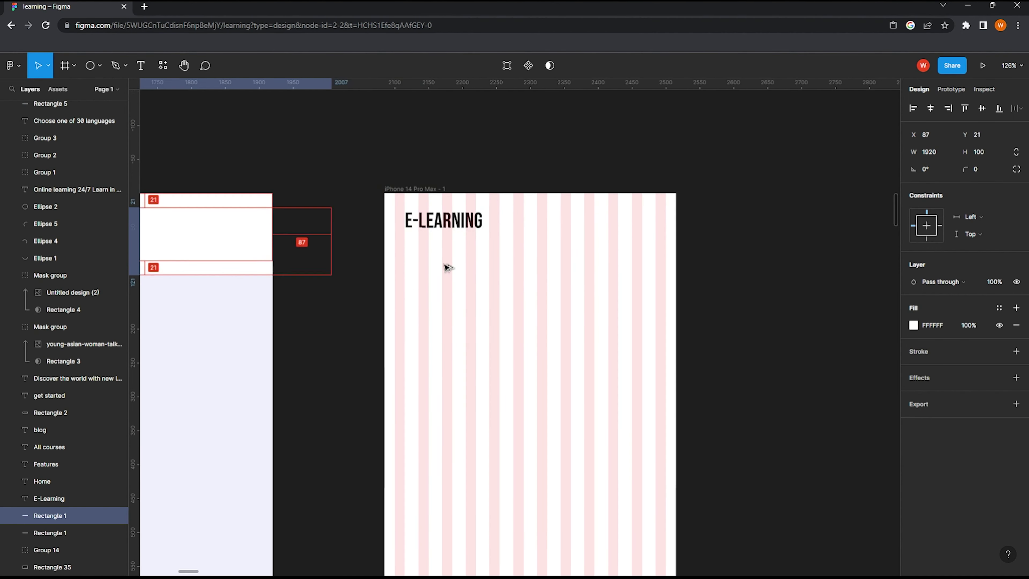
scroll(447, 268, down, 5)
mouse_move(416, 260)
mouse_down()
mouse_move(758, 252)
mouse_move(403, 284)
mouse_up()
scroll(758, 252, down, 1)
scroll(349, 283, up, 5)
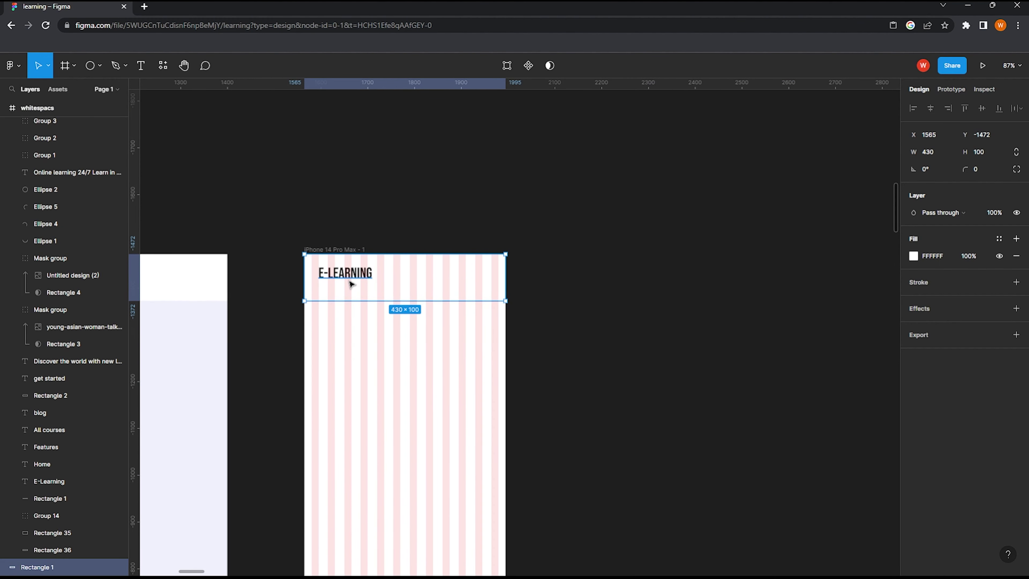
scroll(374, 285, up, 5)
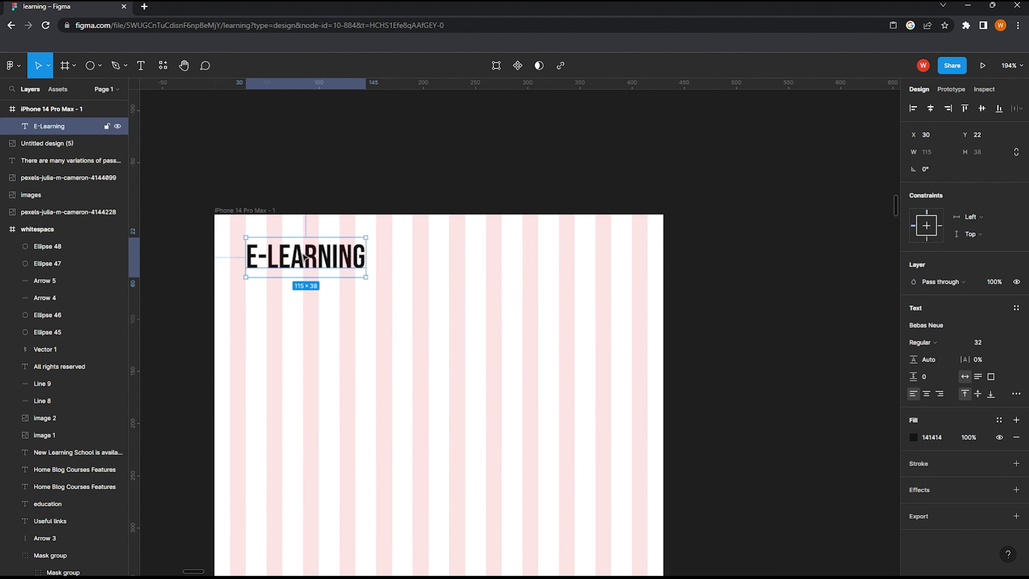
scroll(300, 225, down, 3)
Step: Eyedrop the desktop frame's lavender as the iPhone frame background
click(300, 223)
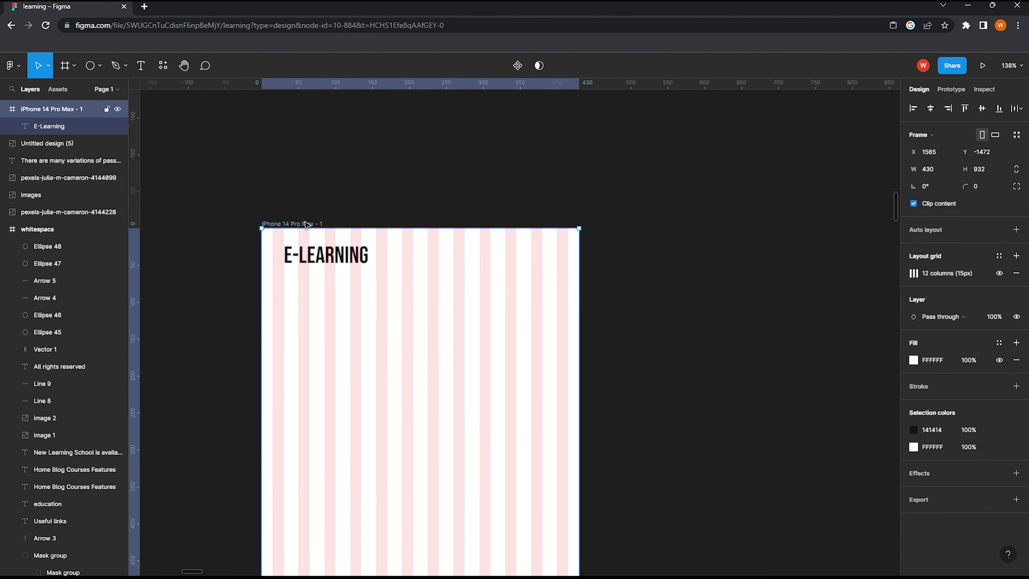
scroll(338, 257, down, 5)
key(i)
click(219, 288)
click(292, 306)
Step: Place the white 430×72 header bar at the phone's top, behind the E-LEARNING text
click(388, 263)
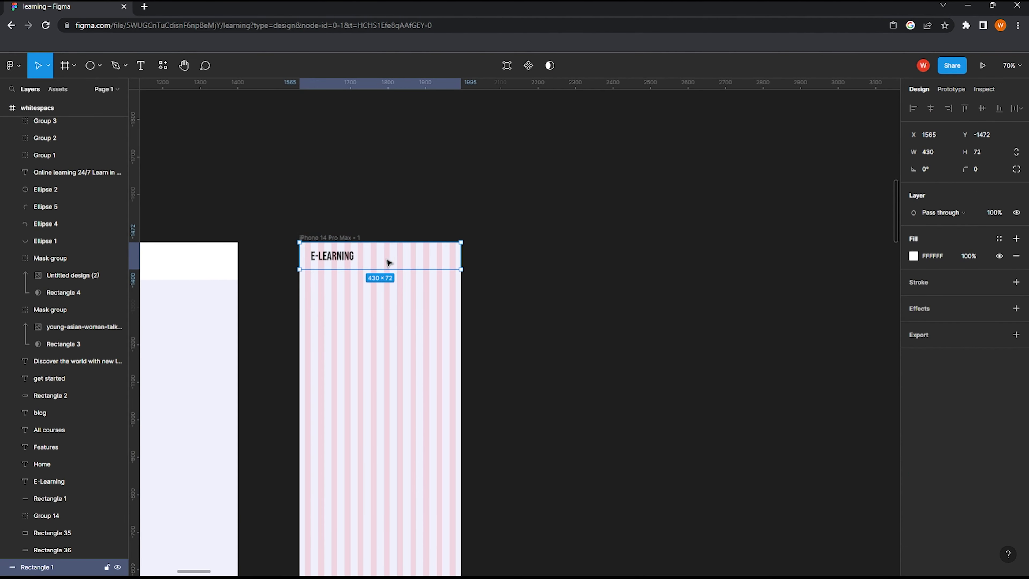
click(913, 256)
click(604, 257)
scroll(374, 253, up, 1)
click(466, 262)
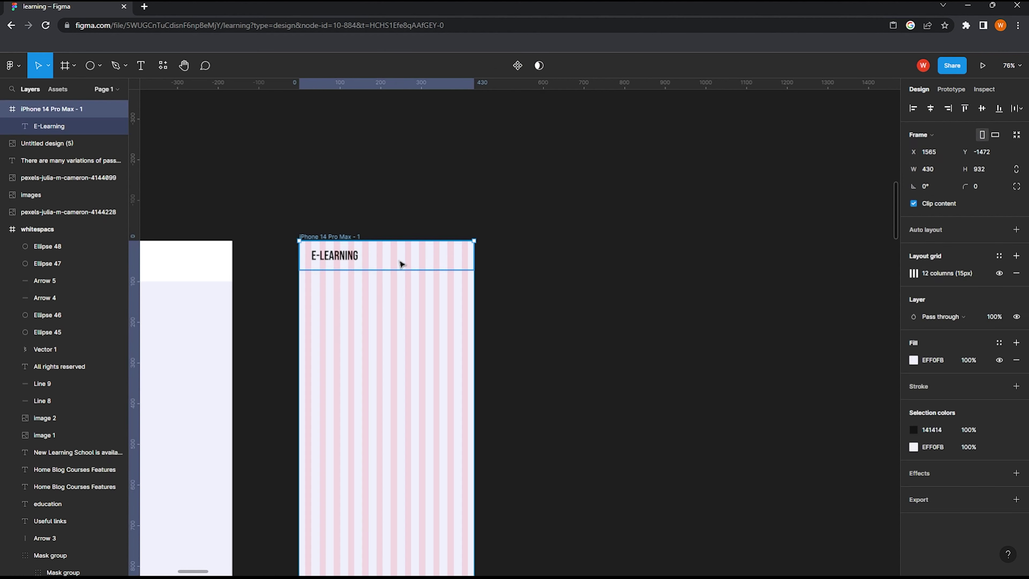
click(415, 270)
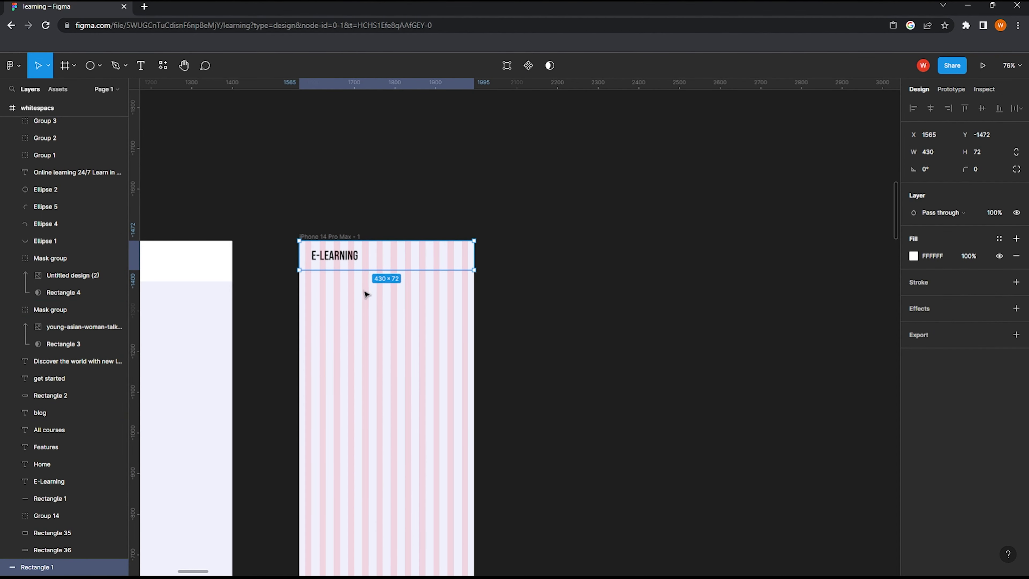
drag(374, 264, 377, 264)
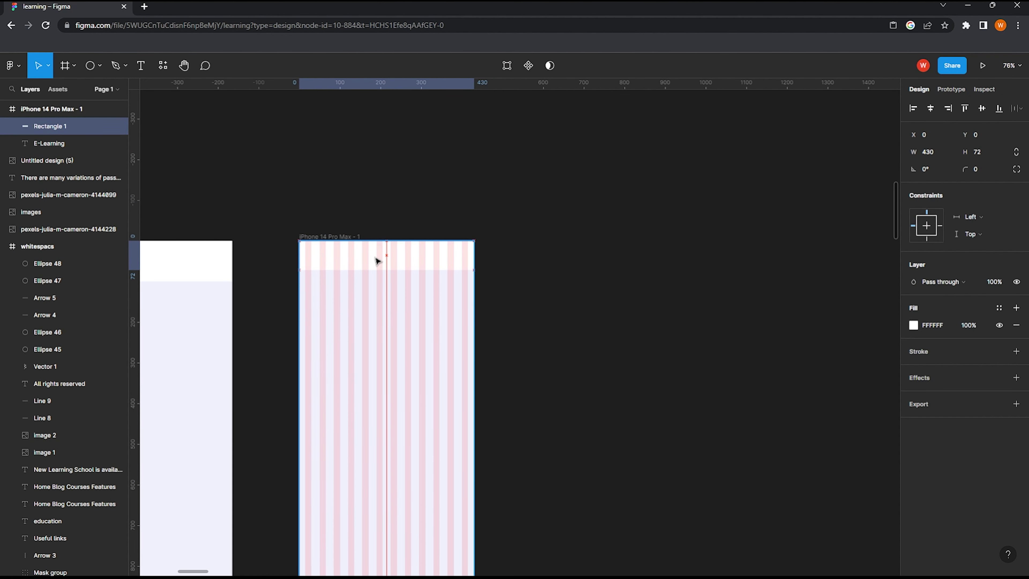
drag(46, 126, 46, 151)
scroll(399, 219, up, 3)
scroll(452, 195, up, 2)
scroll(362, 184, up, 1)
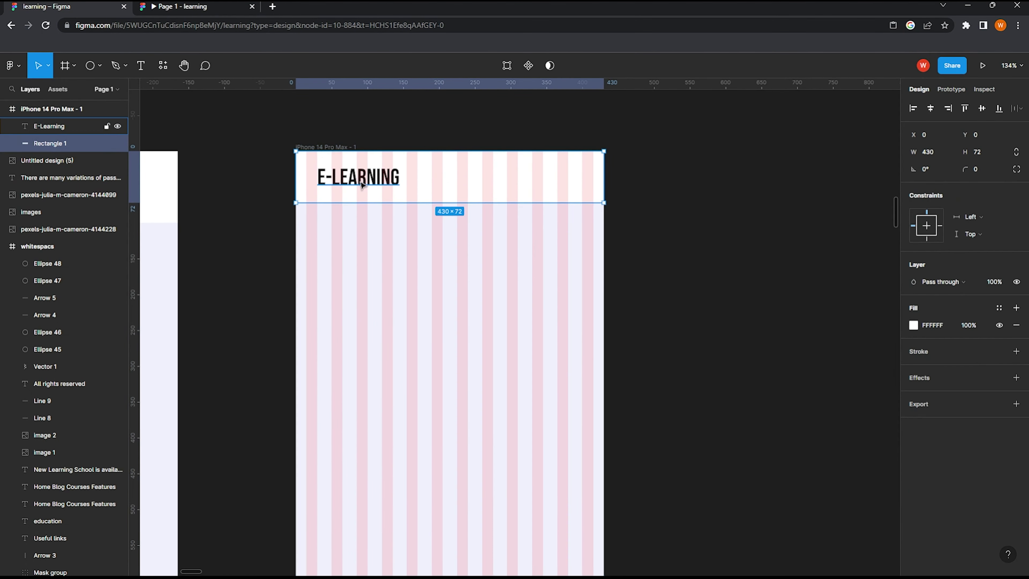
Step: Paste the 08:34 status bar group into the phone frame
shift+click(363, 185)
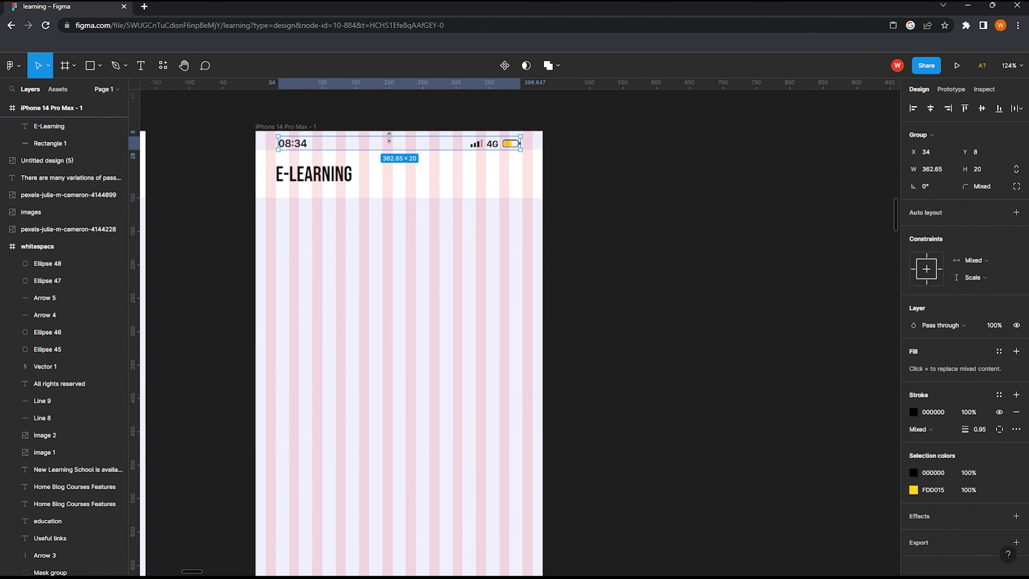
key(ctrl+v)
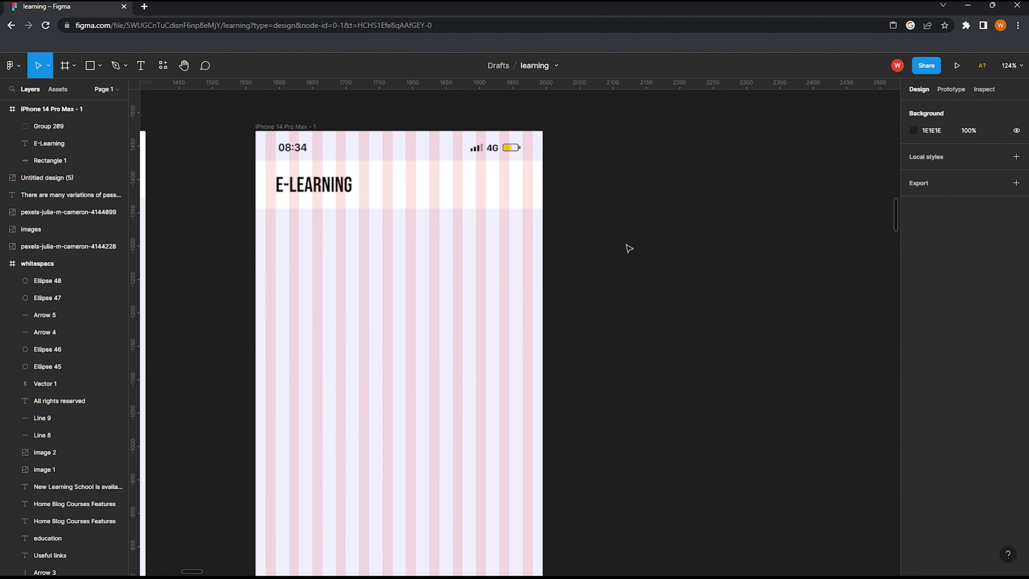
scroll(337, 222, down, 2)
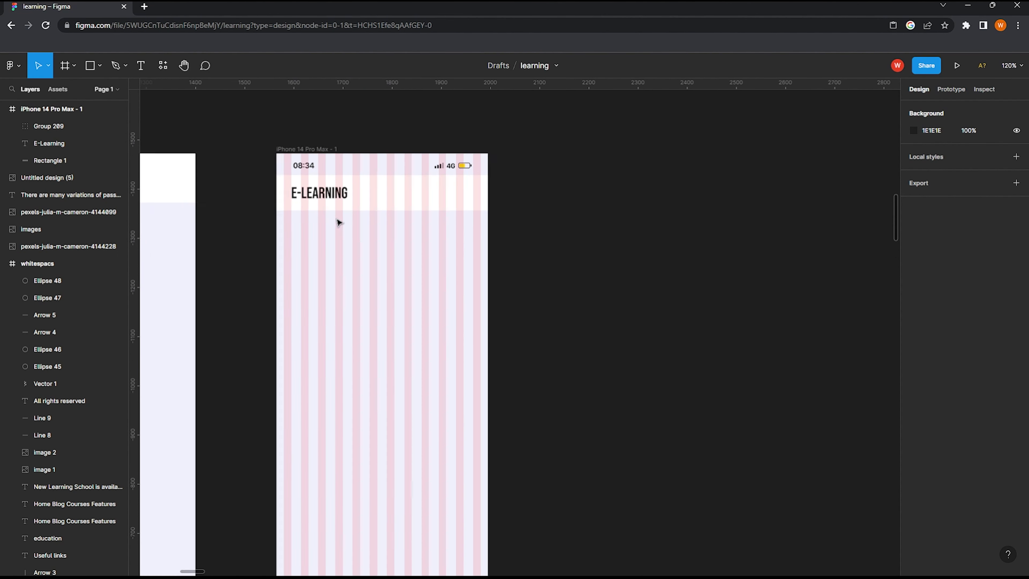
scroll(471, 221, down, 3)
scroll(380, 221, down, 3)
click(229, 223)
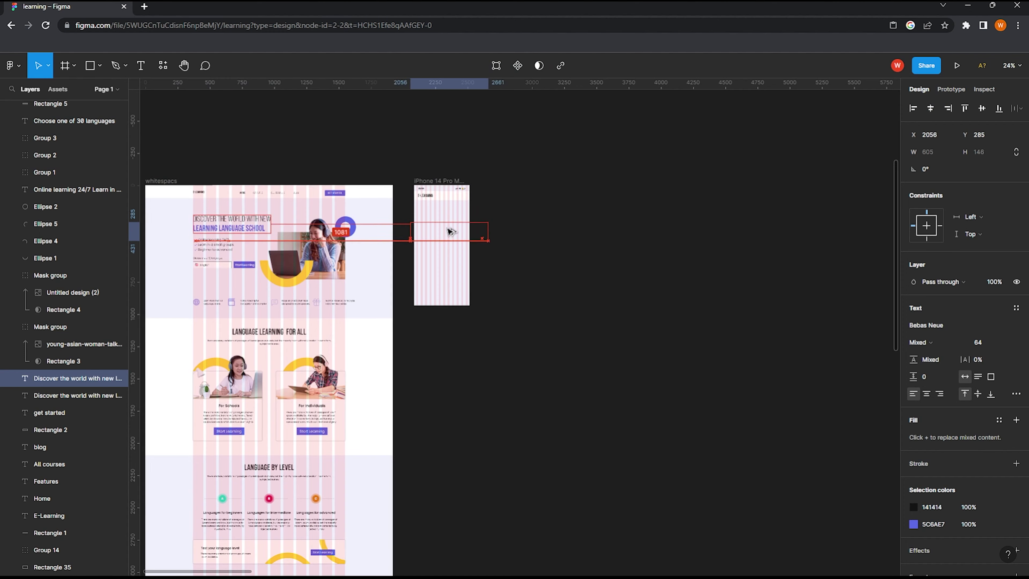
Step: Copy the hero heading into the iPhone frame, scale it to phone width, and place it below the header
drag(229, 223, 452, 222)
scroll(451, 213, up, 5)
key(k)
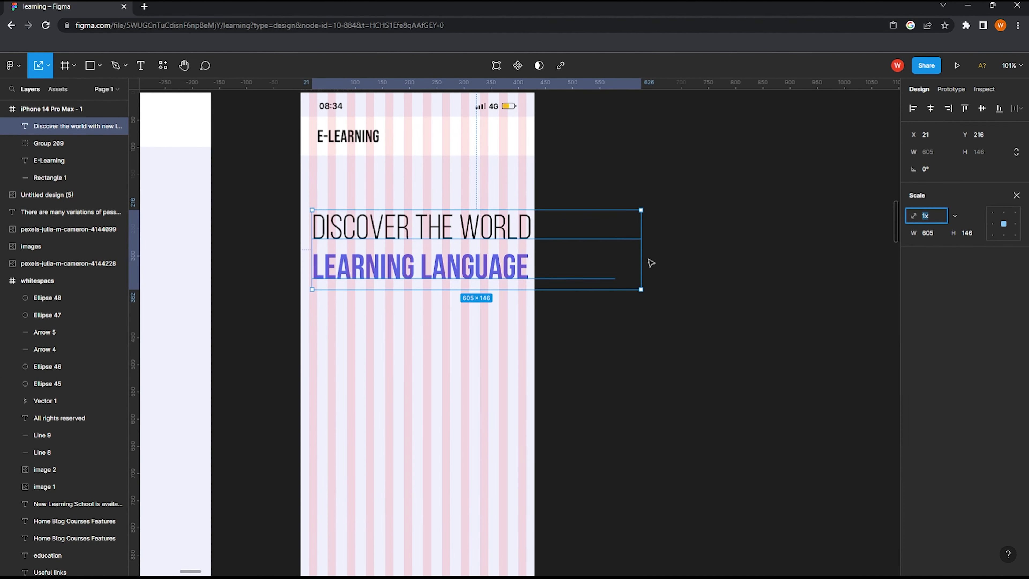
drag(597, 259, 521, 257)
drag(446, 261, 448, 222)
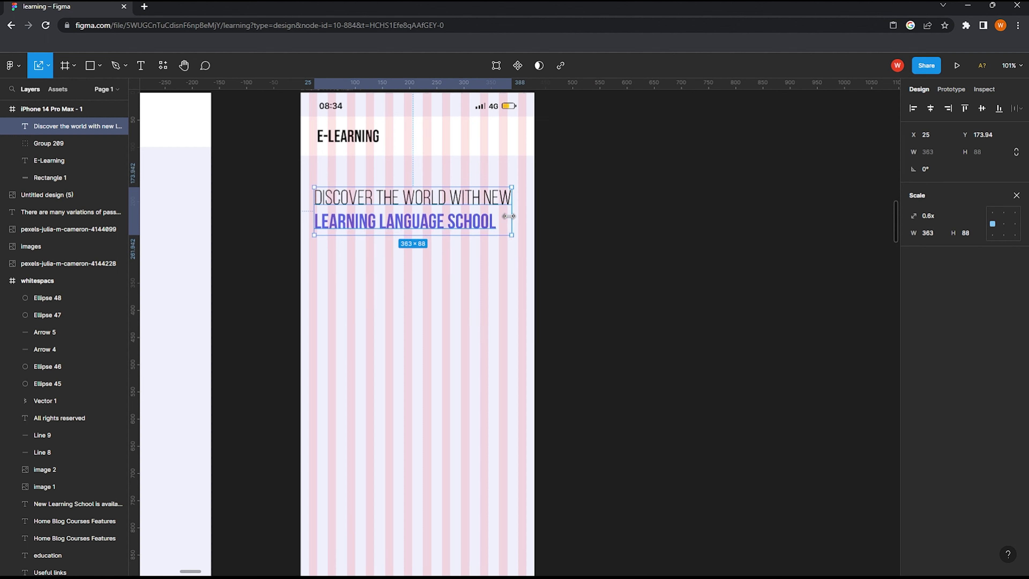
key(ctrl+z)
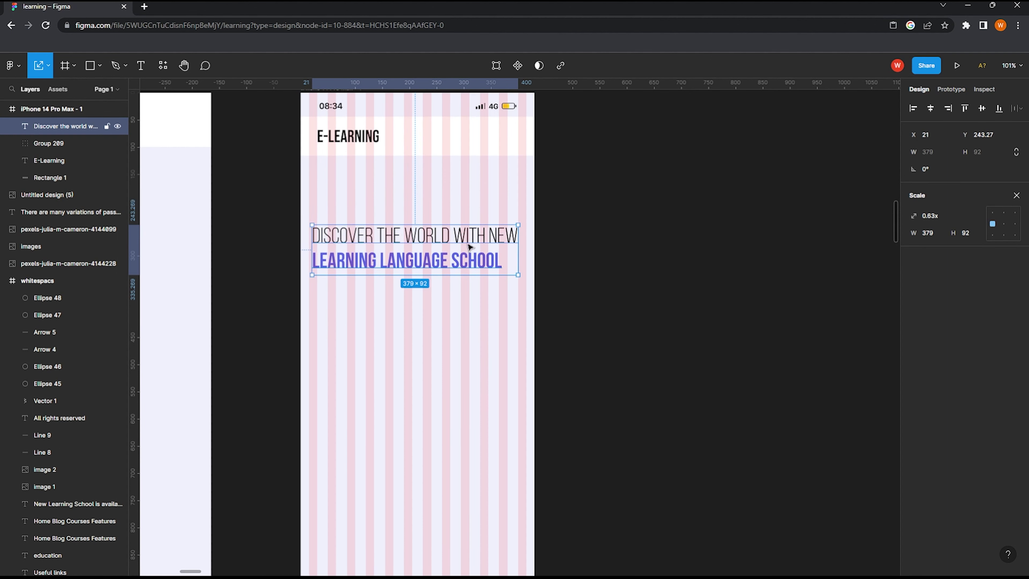
key(ctrl+z)
key(ctrl+z)
drag(641, 246, 521, 247)
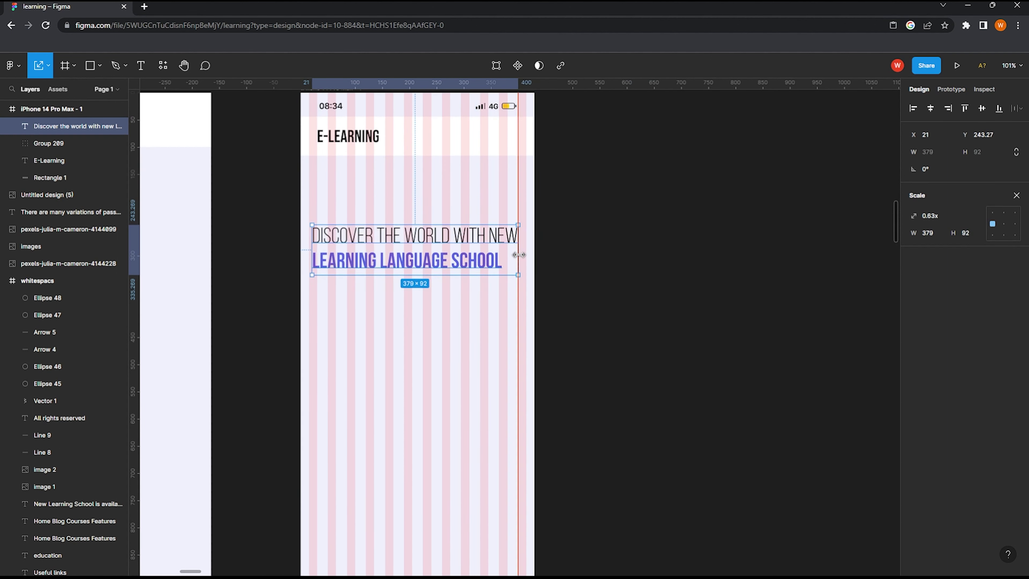
drag(455, 259, 457, 216)
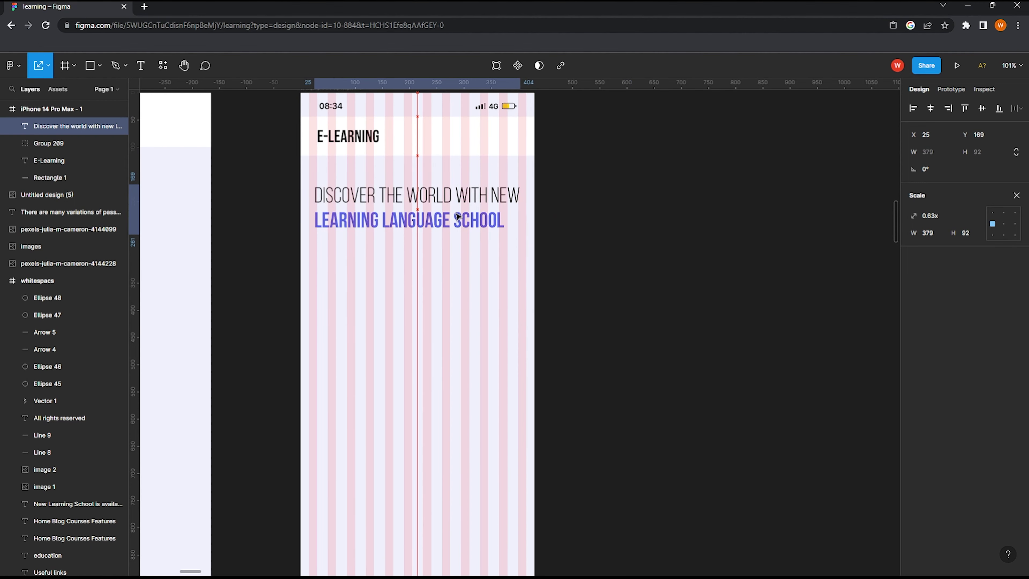
Step: Copy the three-item checklist into the phone beneath the heading and shrink it slightly
scroll(458, 217, down, 5)
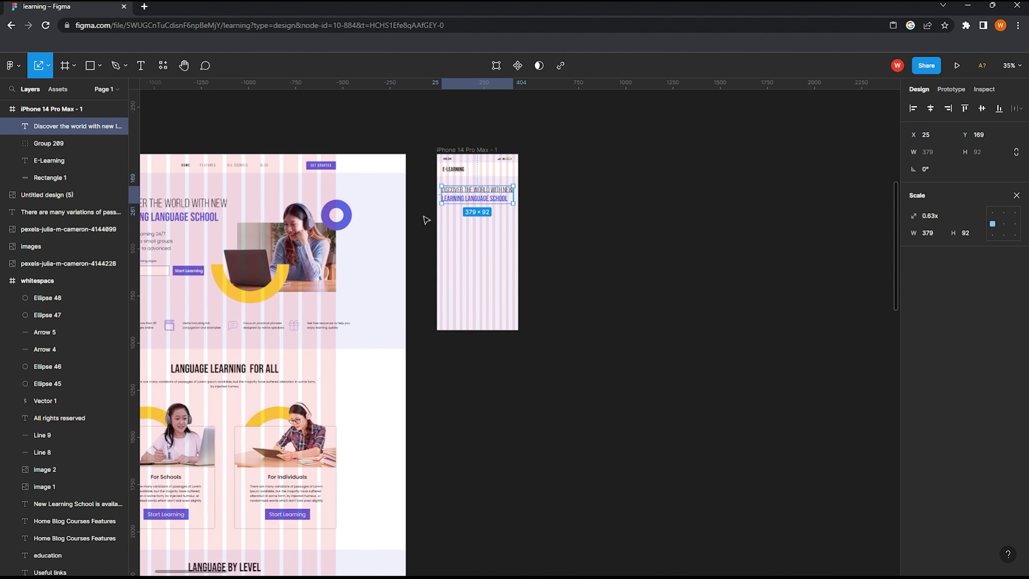
scroll(426, 220, down, 1)
click(373, 228)
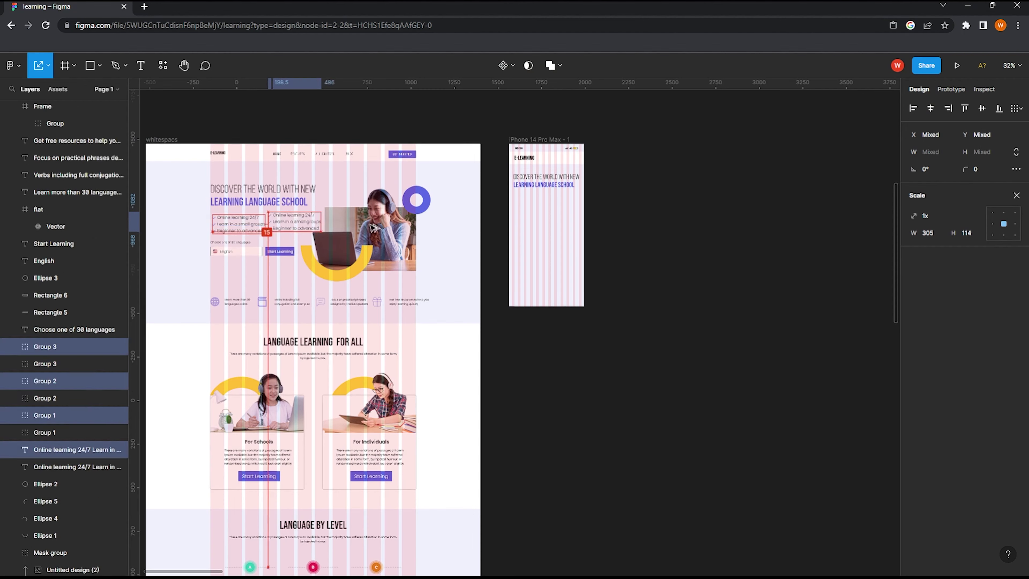
mouse_move(373, 228)
mouse_down()
mouse_move(551, 199)
mouse_move(518, 213)
mouse_move(519, 222)
mouse_up()
scroll(552, 199, up, 5)
scroll(523, 239, down, 2)
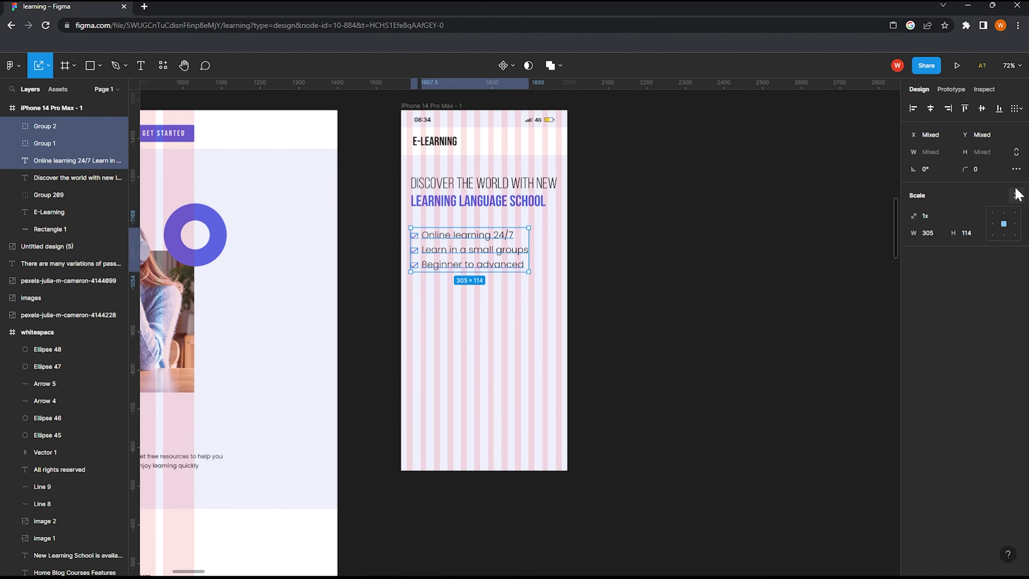
drag(528, 272, 507, 264)
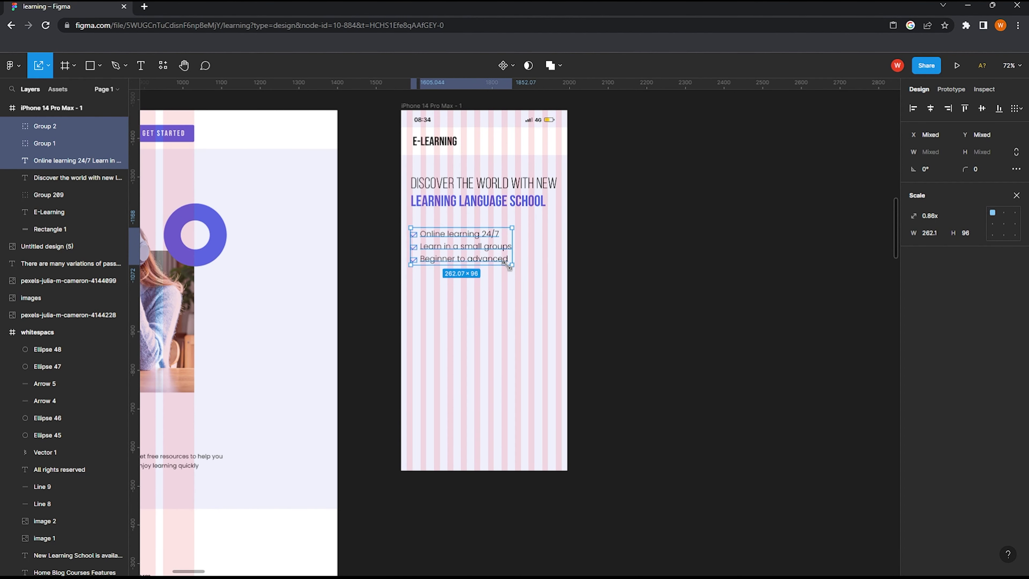
click(496, 194)
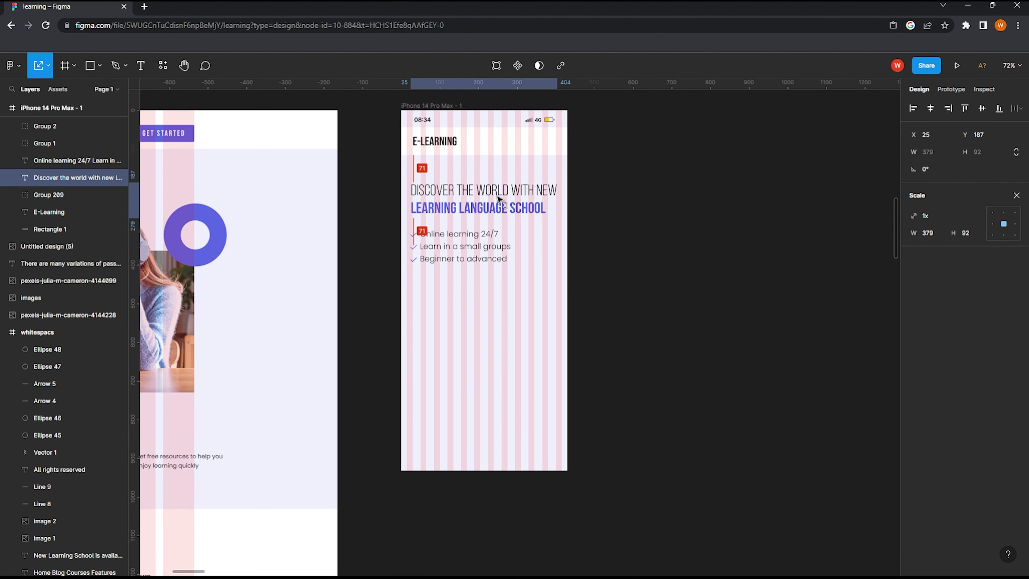
click(636, 190)
scroll(539, 219, down, 3)
scroll(489, 258, left, 5)
Step: Align the language picker with the text and move Start Learning below the English field
scroll(489, 258, left, 5)
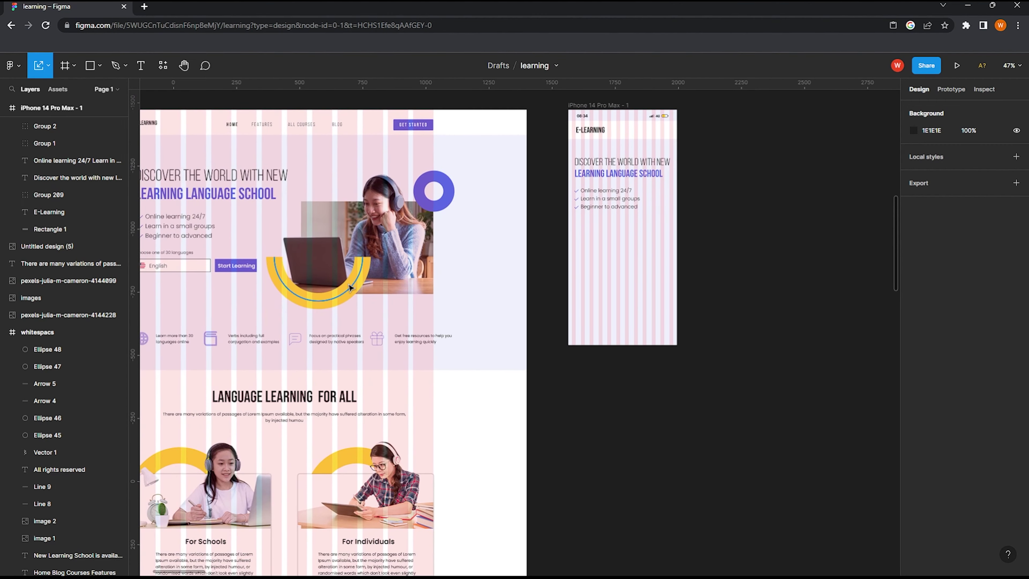
scroll(365, 267, left, 3)
mouse_move(194, 250)
mouse_down()
mouse_move(324, 283)
mouse_move(761, 255)
mouse_up()
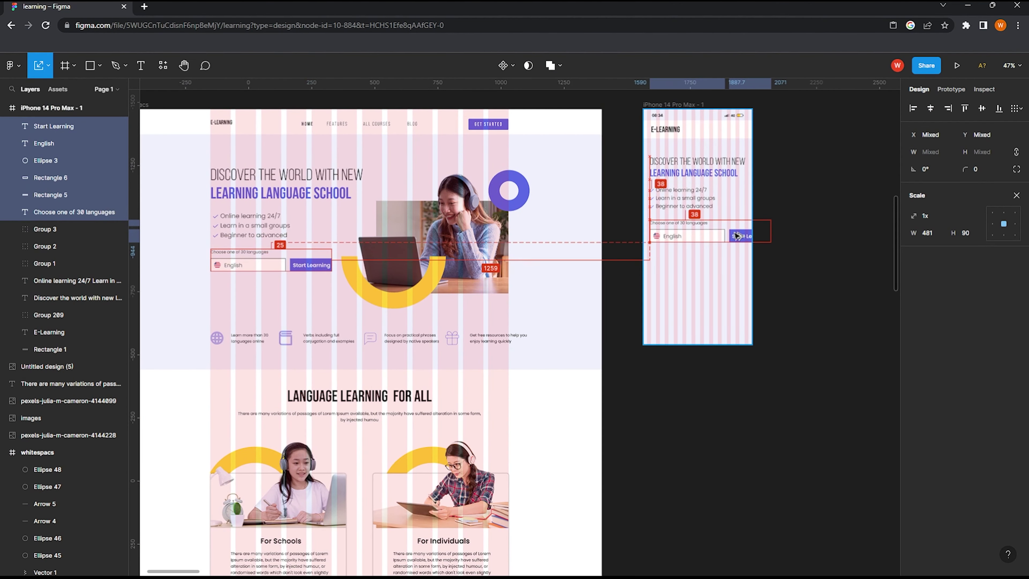
scroll(641, 253, up, 5)
scroll(642, 253, up, 1)
drag(642, 253, 670, 265)
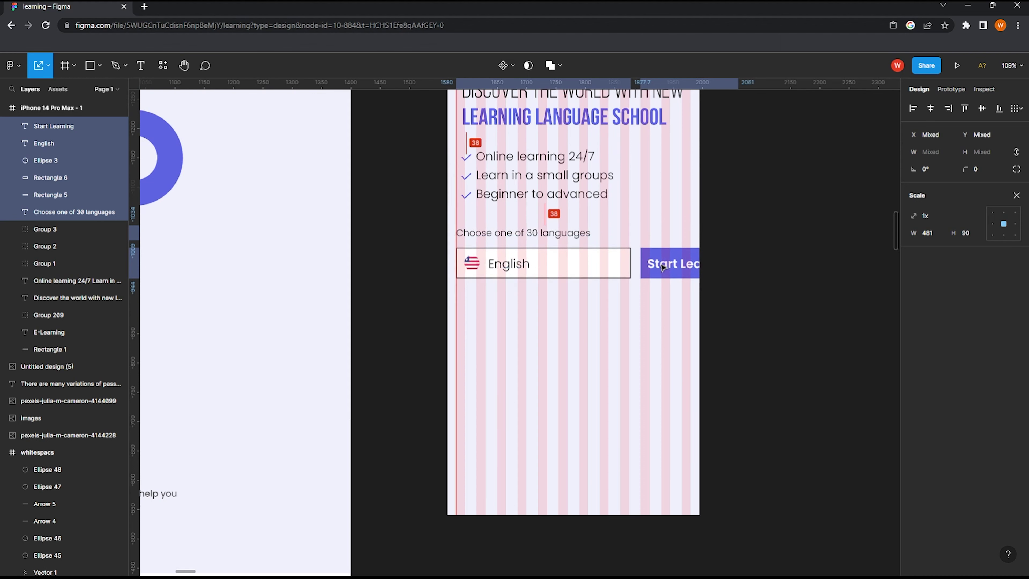
click(758, 299)
mouse_move(758, 299)
mouse_down()
mouse_move(673, 263)
mouse_move(485, 304)
mouse_up()
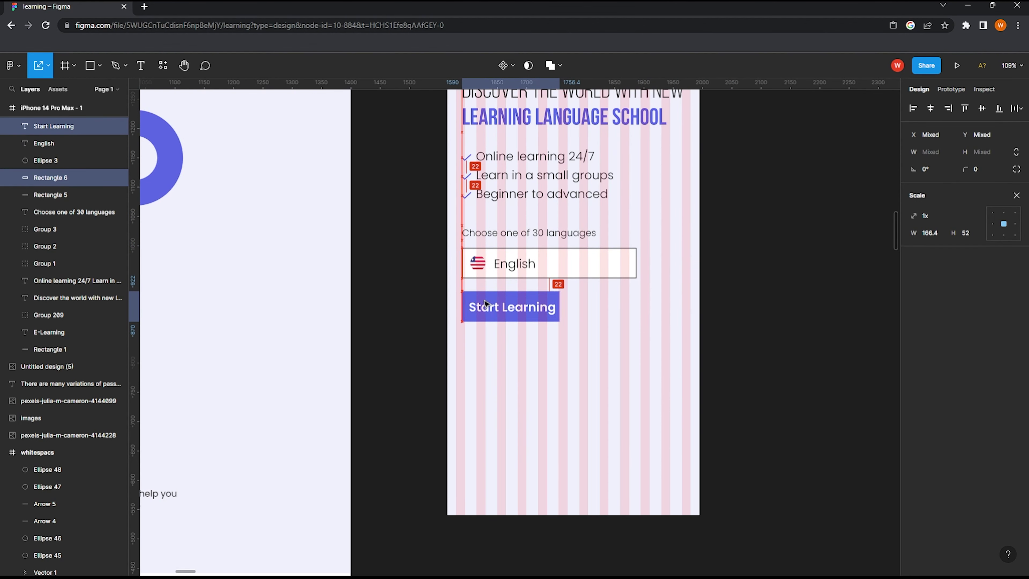
scroll(425, 195, down, 5)
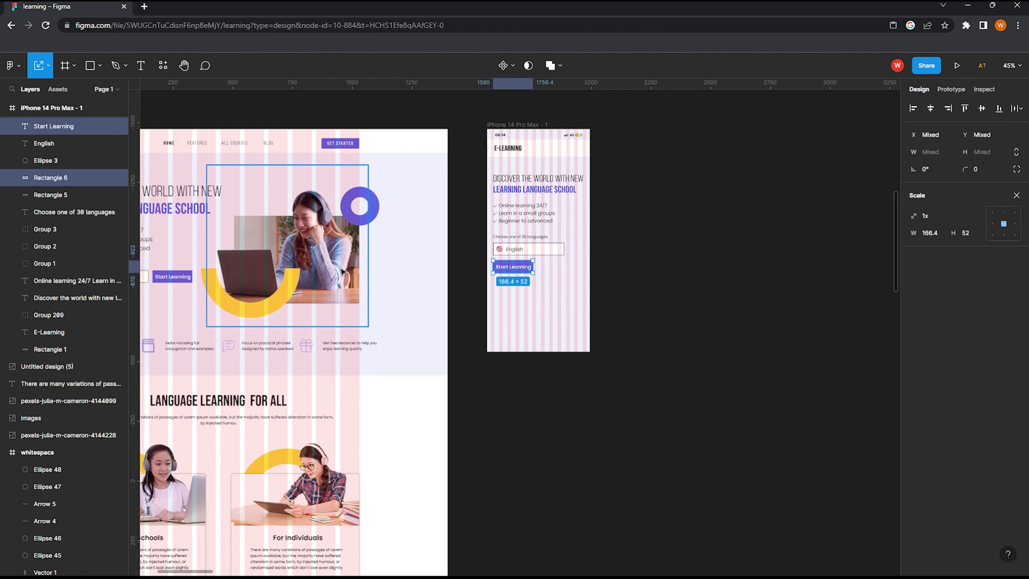
click(426, 194)
Step: Copy the ringed hero image group into the phone at about 0.58x, below Start Learning
drag(422, 326, 207, 178)
drag(270, 251, 537, 304)
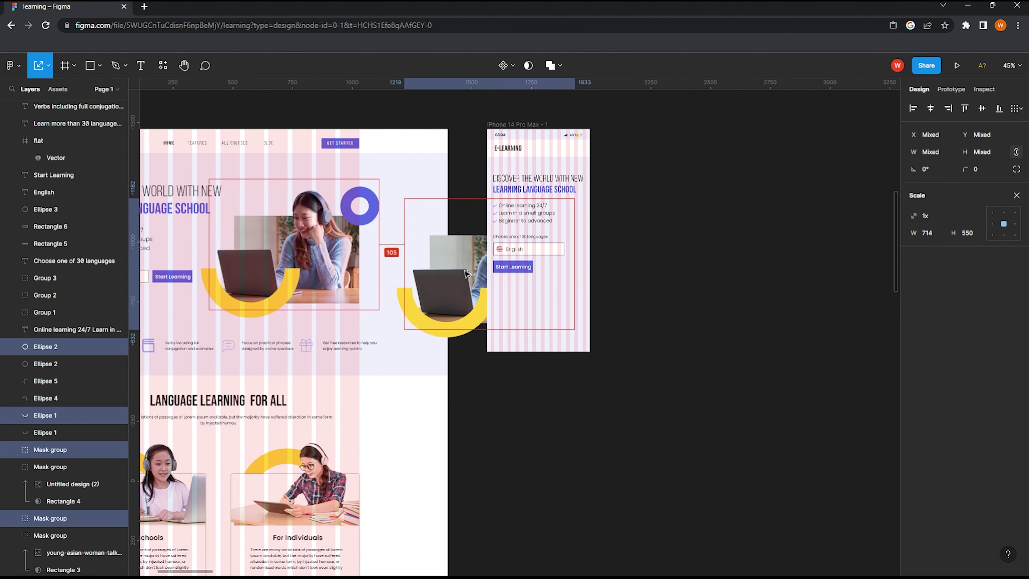
scroll(591, 316, up, 5)
mouse_move(730, 422)
mouse_down()
mouse_move(628, 328)
mouse_move(562, 290)
mouse_up()
drag(508, 248, 532, 323)
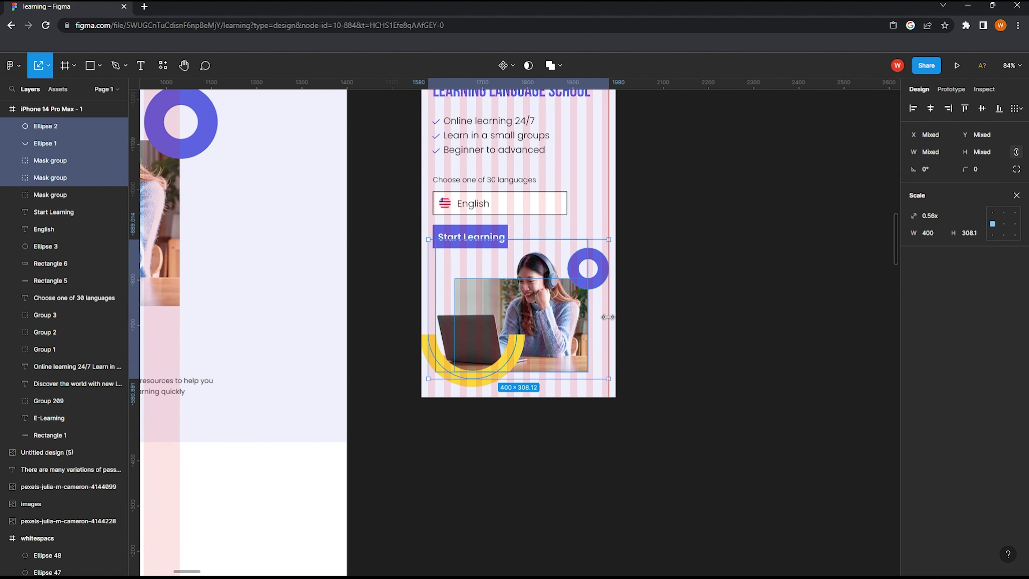
drag(597, 317, 615, 316)
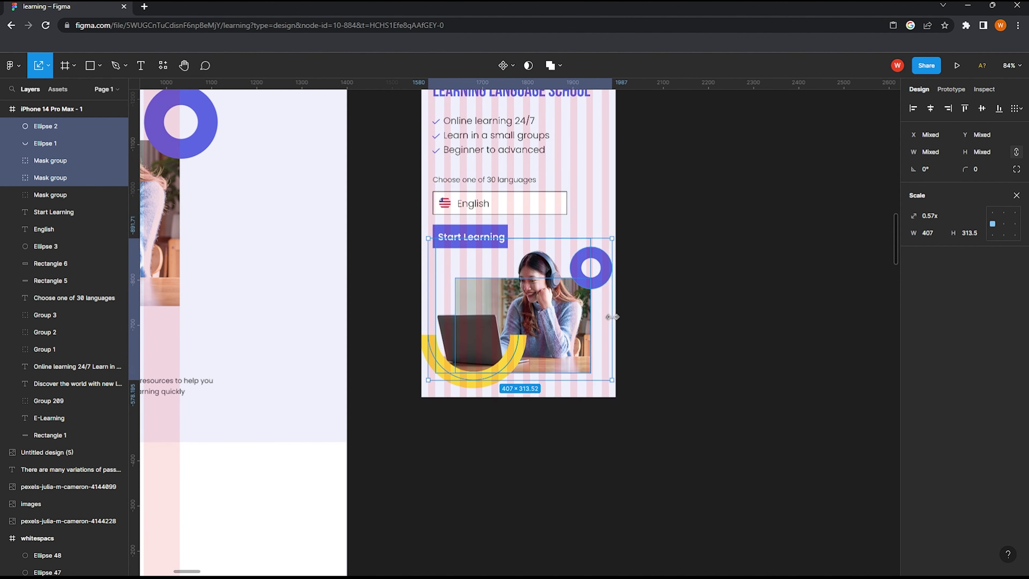
click(666, 275)
scroll(666, 275, up, 5)
click(956, 65)
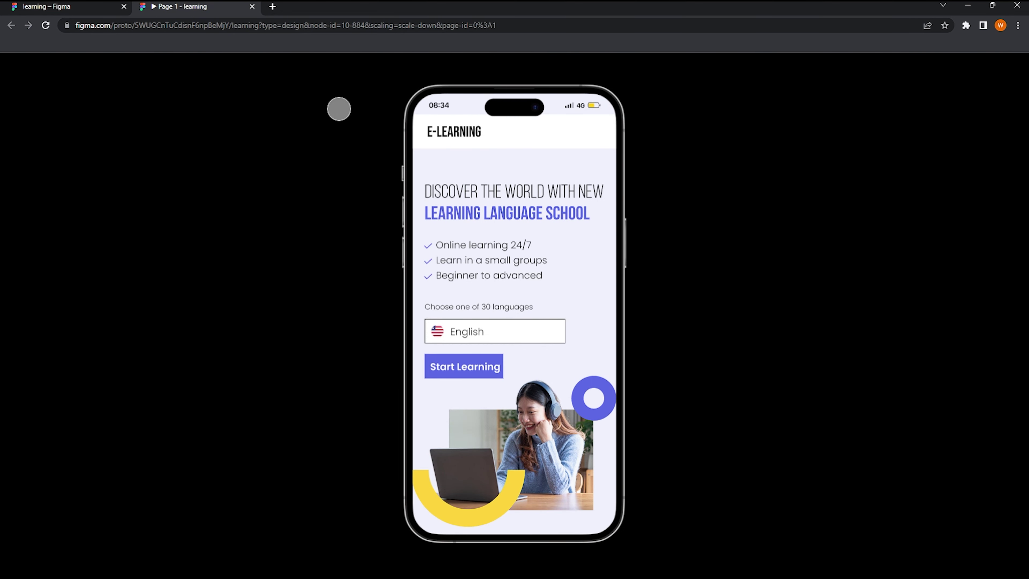
key(ctrl+w)
Step: Double the iPhone frame's height to 1864 px (932*2)
scroll(482, 214, down, 2)
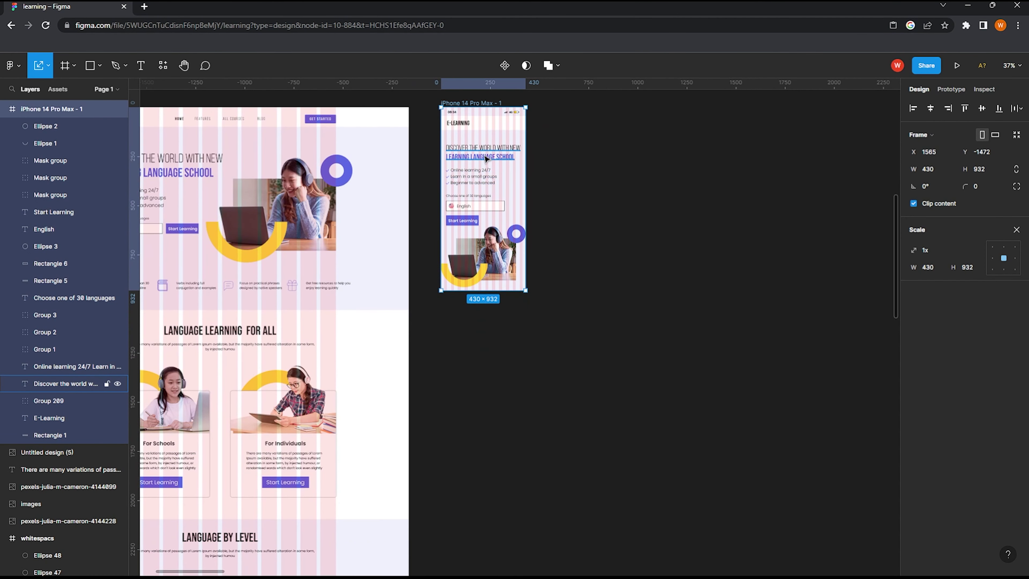
click(1015, 229)
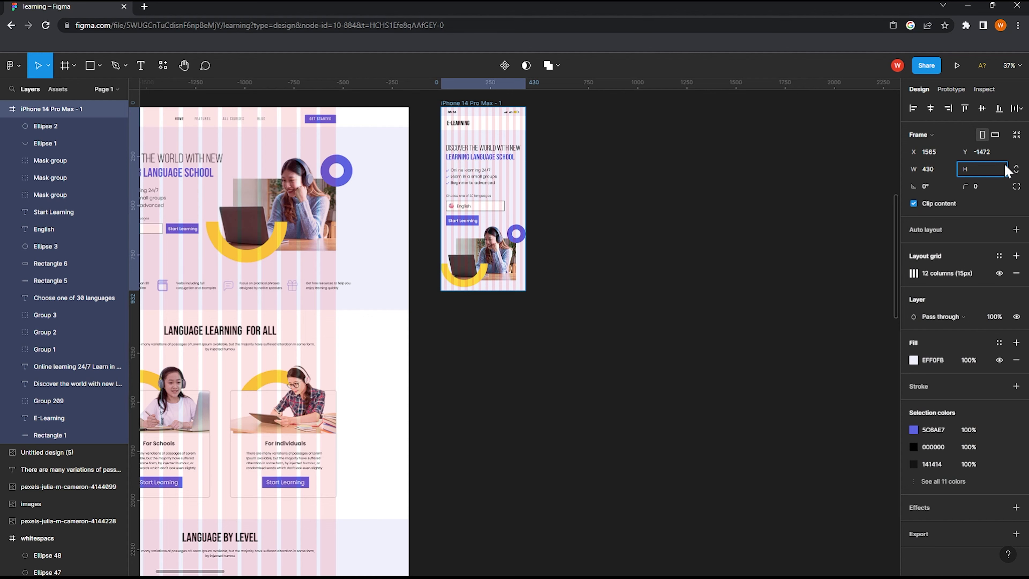
click(772, 248)
click(481, 194)
text(2 *)
key(Return)
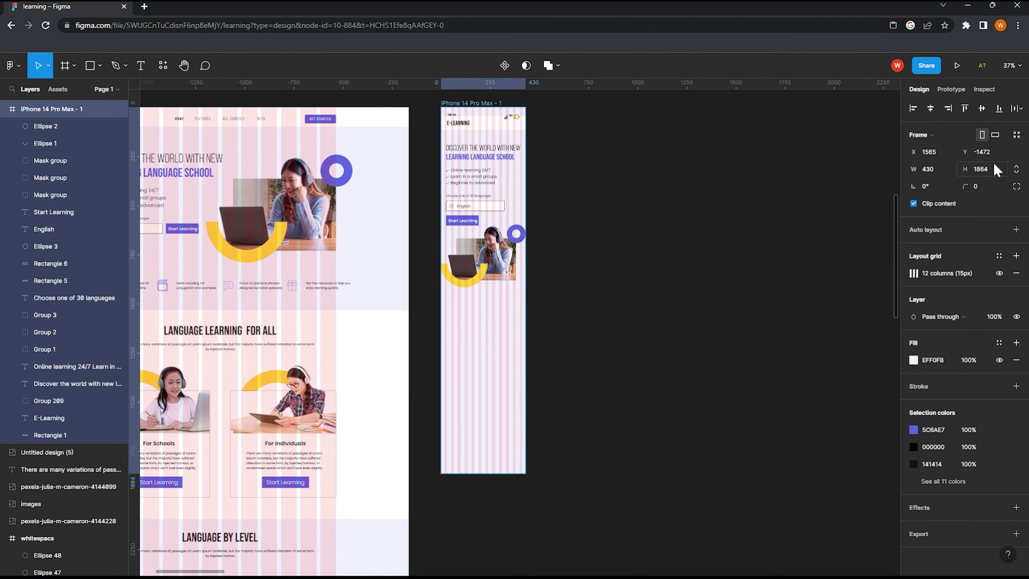
Step: Select the row of four feature items and undo their accidental move off the desktop page
scroll(585, 361, up, 1)
scroll(585, 360, up, 1)
scroll(588, 361, down, 1)
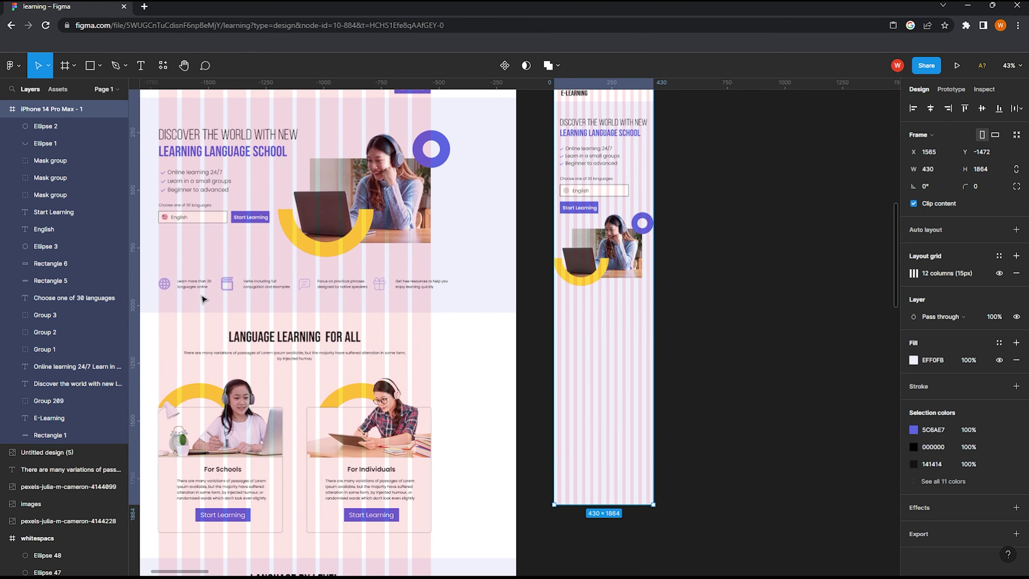
mouse_move(156, 264)
mouse_down()
mouse_move(461, 297)
mouse_move(815, 302)
mouse_up()
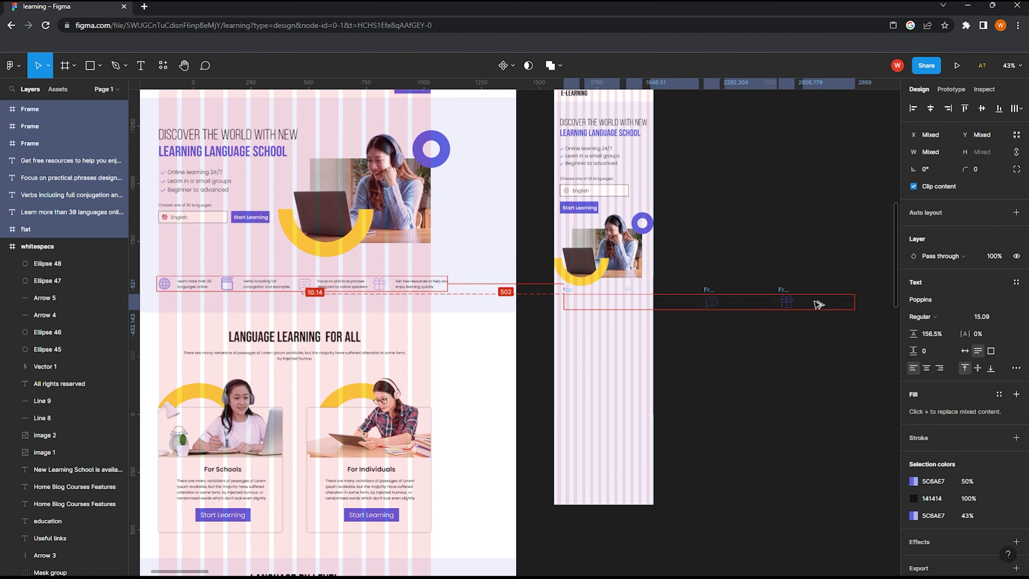
scroll(817, 305, up, 1)
scroll(620, 308, down, 1)
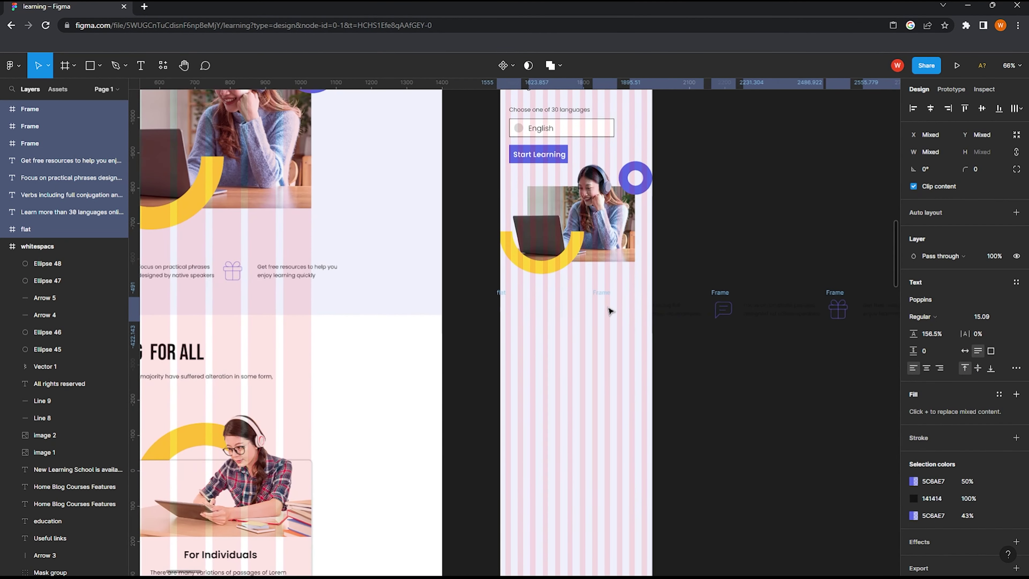
scroll(624, 312, right, 2)
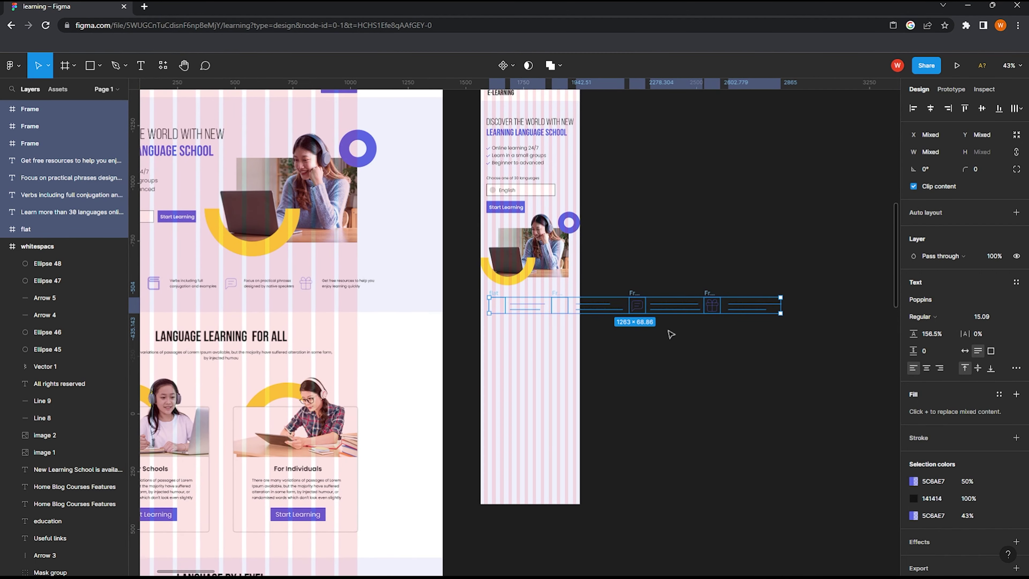
key(ctrl+z)
key(Escape)
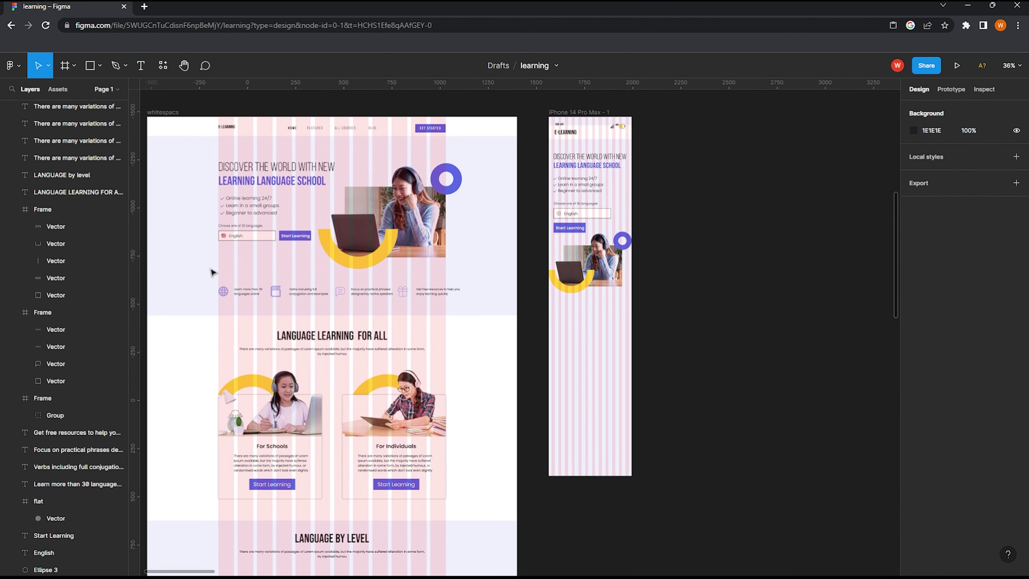
Step: Copy the globe feature item into the phone at its left margin
mouse_move(212, 272)
mouse_down()
mouse_move(265, 308)
mouse_move(595, 318)
mouse_up()
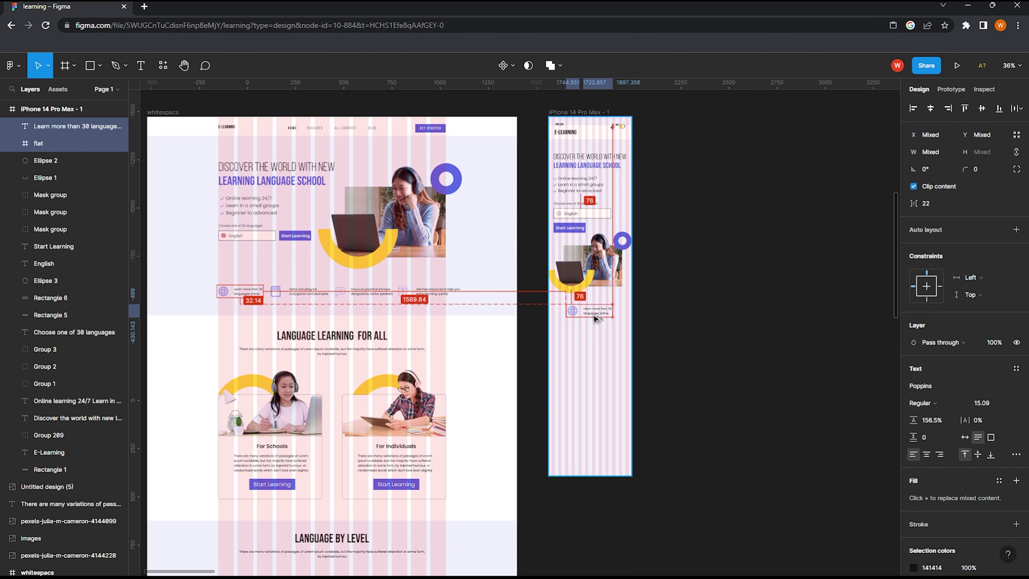
mouse_move(596, 319)
mouse_down()
mouse_move(582, 319)
mouse_move(637, 315)
mouse_up()
scroll(582, 318, up, 3)
click(575, 312)
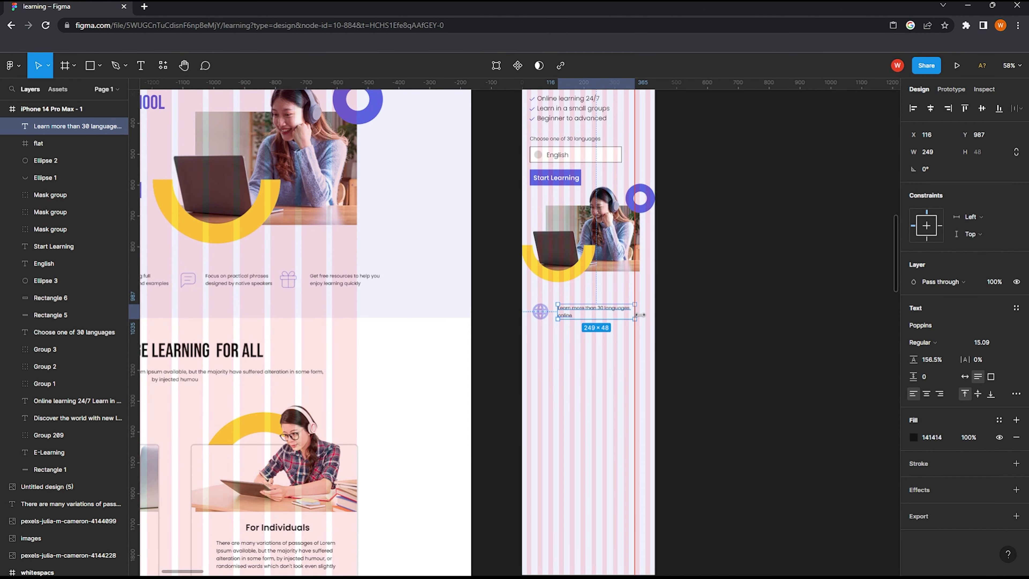
click(561, 322)
scroll(356, 311, down, 3)
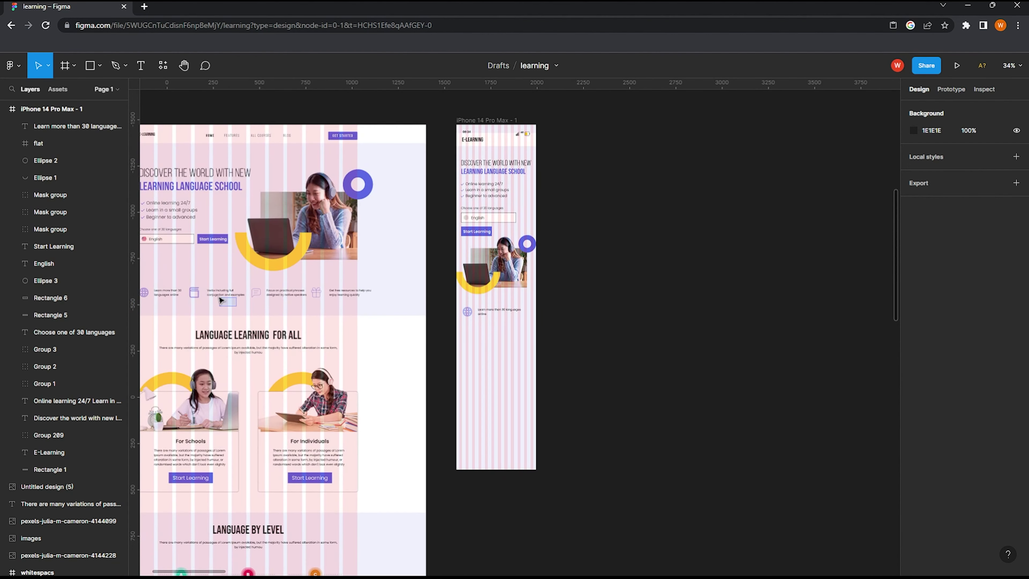
Step: Copy the Verbs, Focus on practical phrases, and Get free resources items, stacked below
mouse_move(221, 299)
mouse_down()
mouse_move(493, 320)
mouse_move(490, 341)
mouse_up()
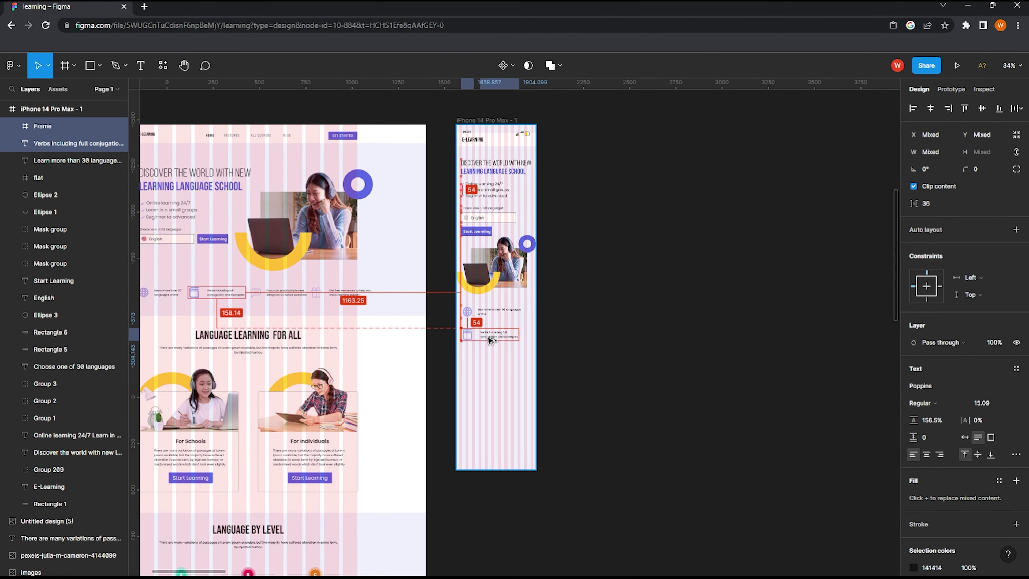
drag(490, 340, 490, 340)
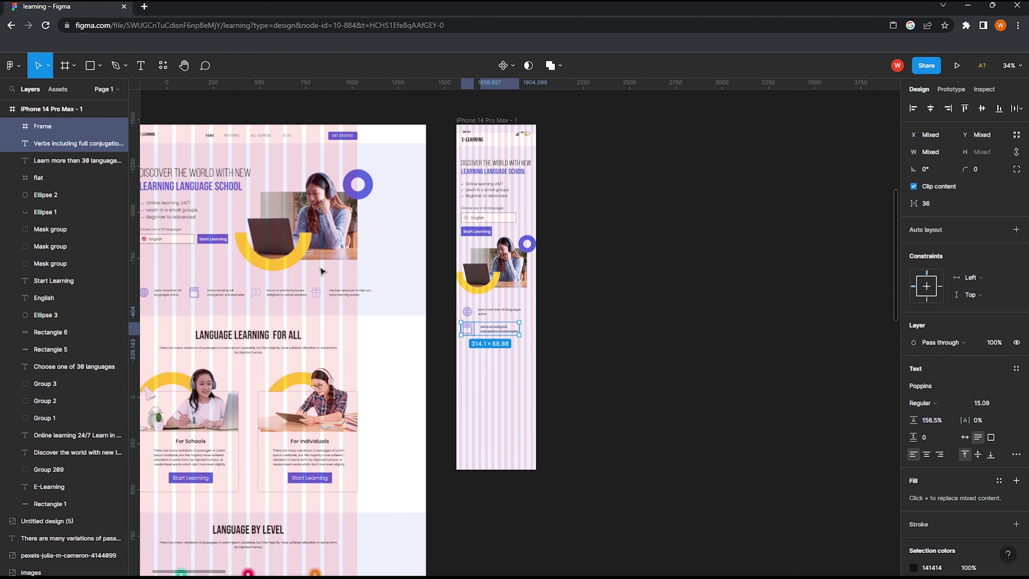
key(Escape)
mouse_move(256, 282)
mouse_down()
mouse_move(284, 299)
mouse_move(493, 350)
mouse_up()
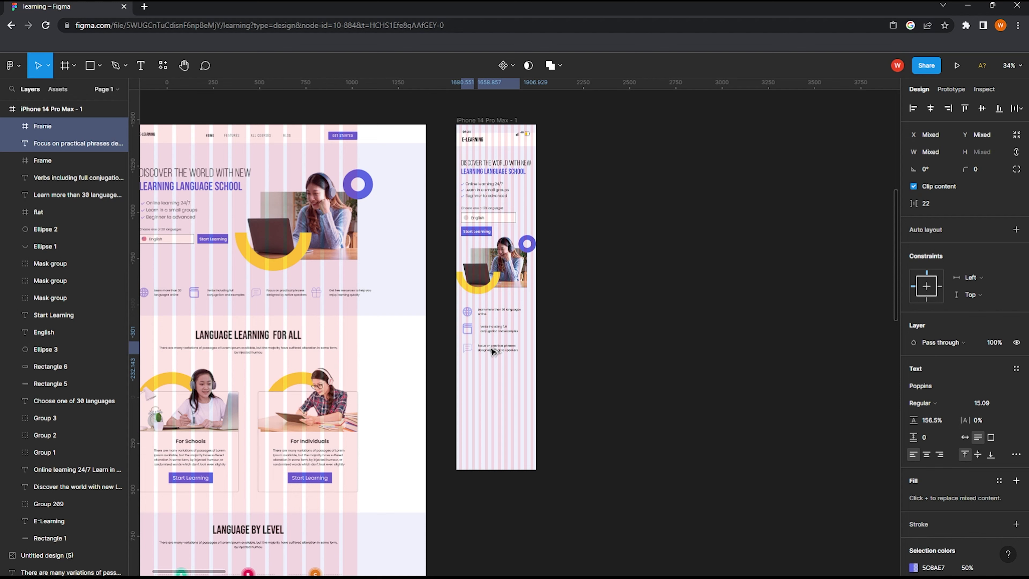
click(323, 289)
drag(348, 292, 501, 366)
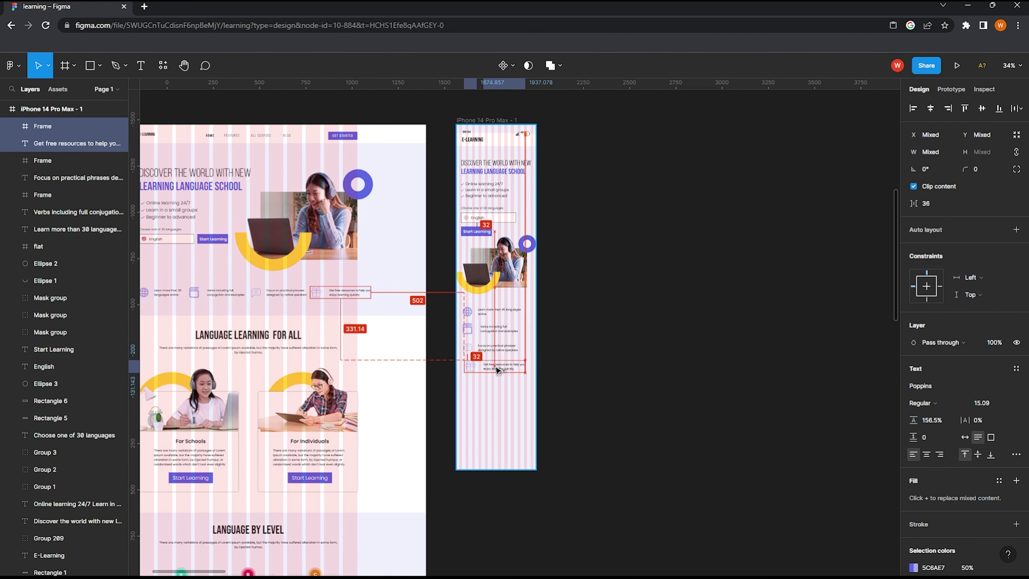
scroll(516, 334, up, 5)
scroll(486, 325, up, 5)
scroll(445, 284, up, 5)
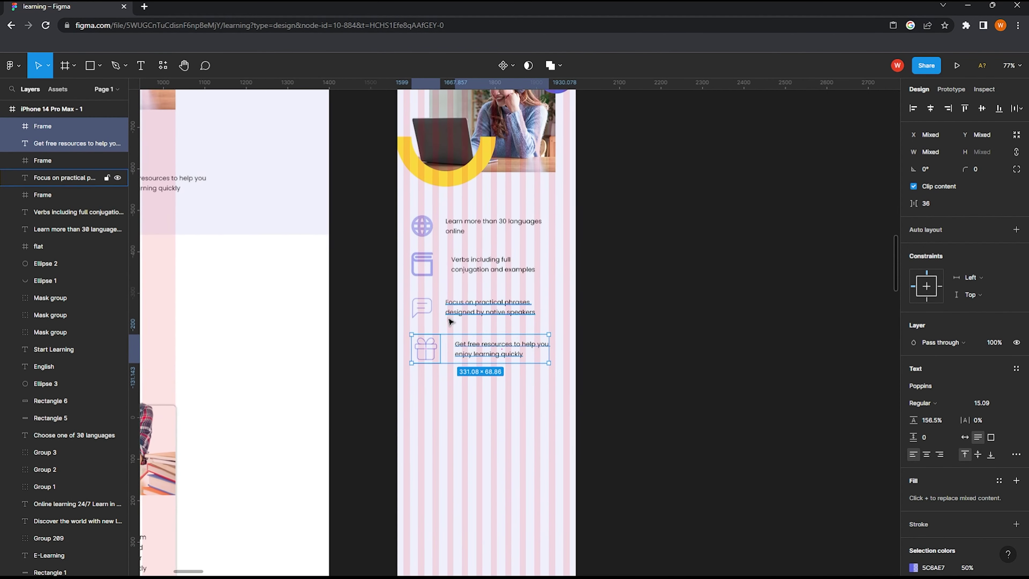
click(369, 198)
Step: Centre-align the four feature icons horizontally and left-align their texts, shifted slightly right
drag(369, 198, 441, 385)
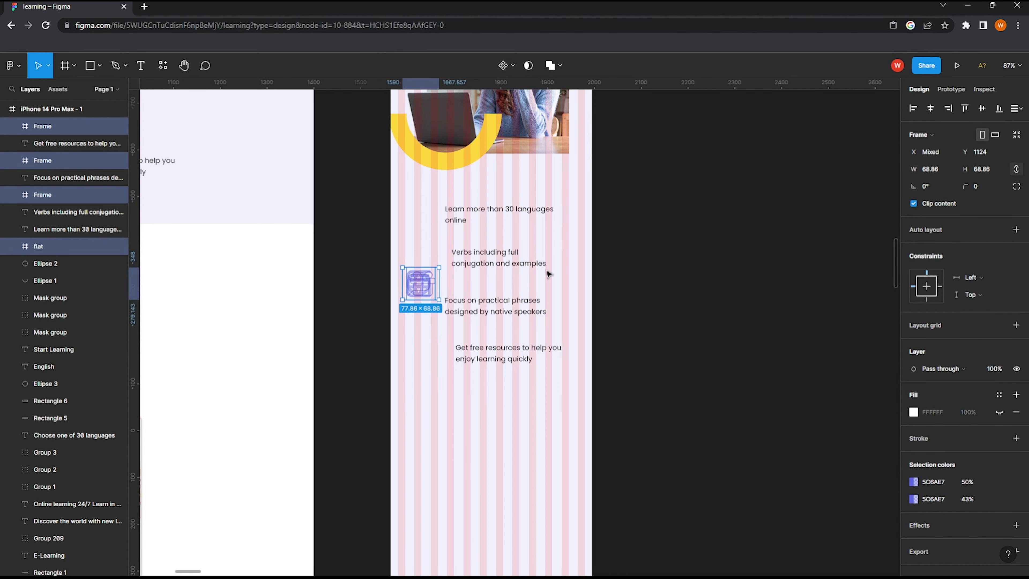
click(930, 108)
drag(642, 190, 442, 432)
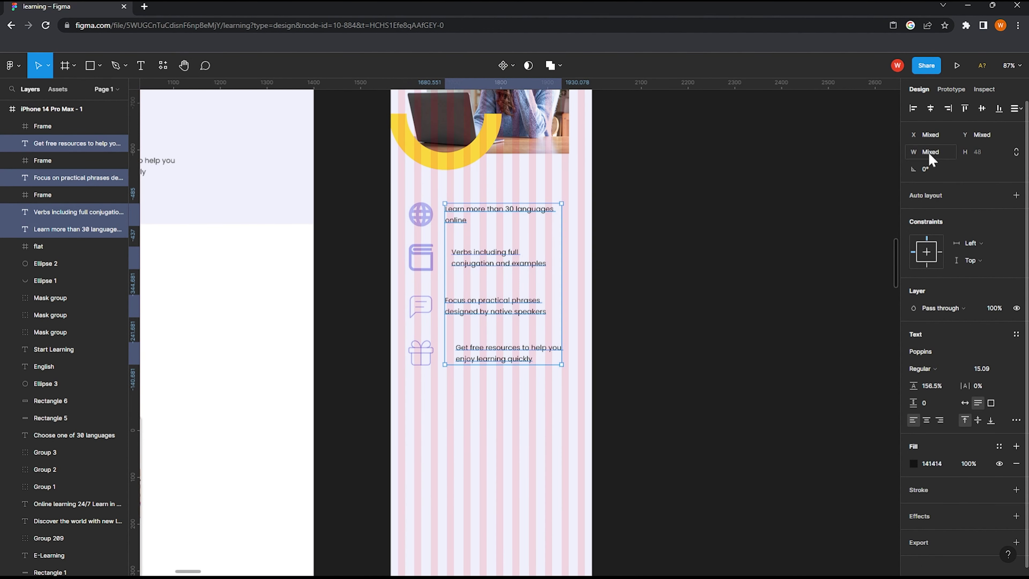
click(913, 108)
drag(503, 315, 509, 314)
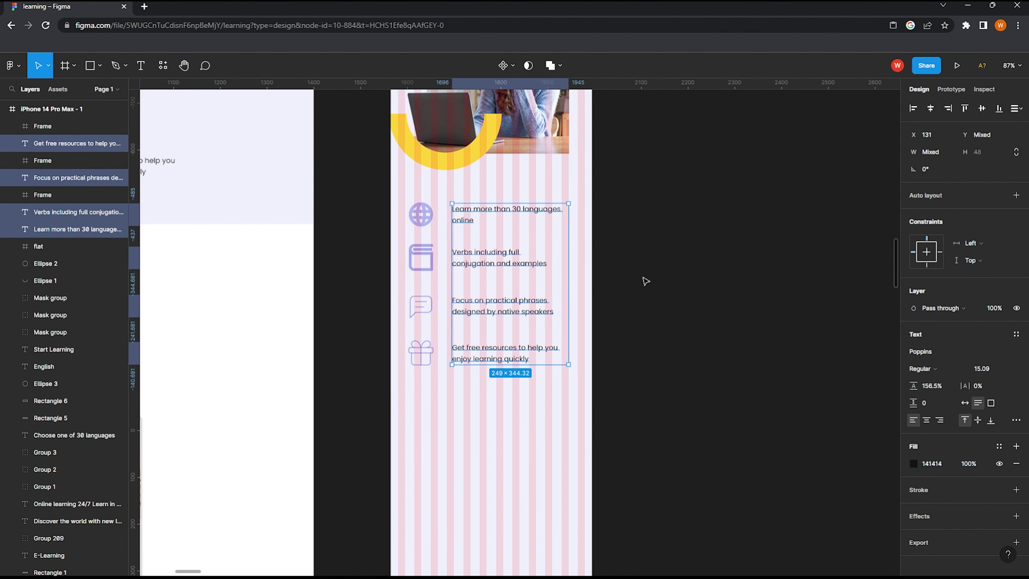
click(498, 258)
click(512, 317)
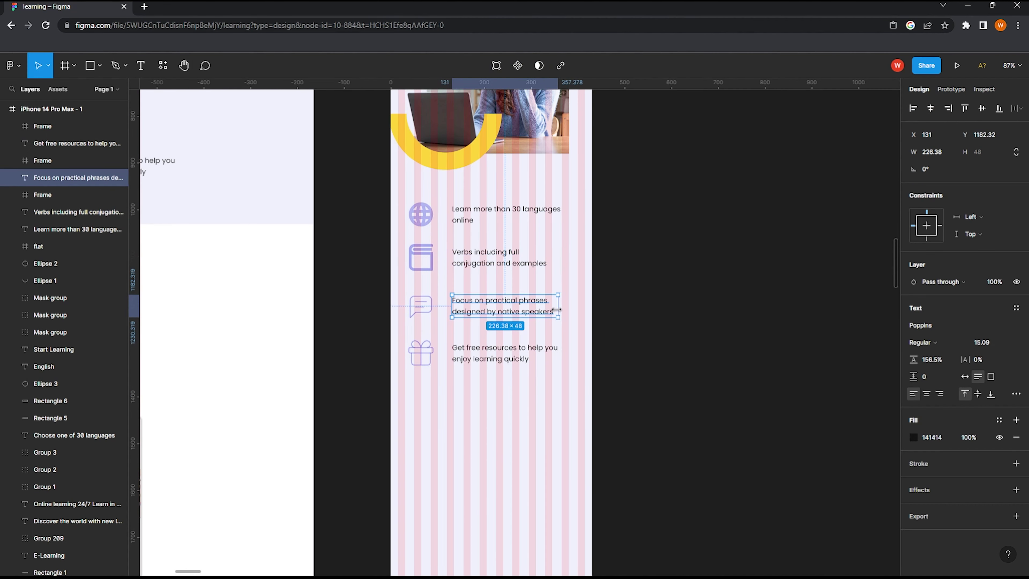
click(533, 357)
click(394, 223)
scroll(398, 239, down, 5)
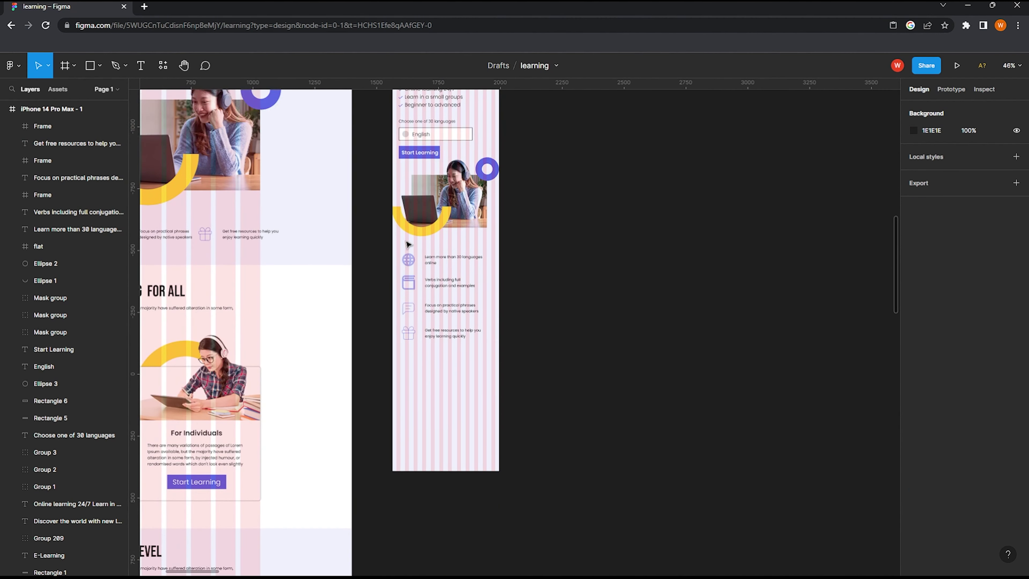
scroll(403, 243, down, 1)
scroll(405, 249, up, 1)
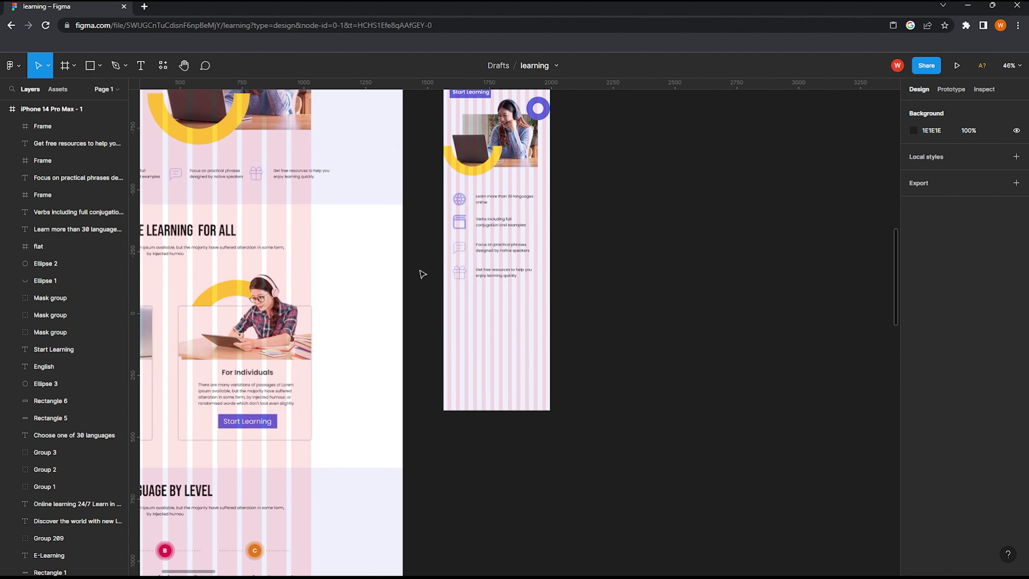
scroll(378, 274, down, 2)
scroll(378, 274, up, 1)
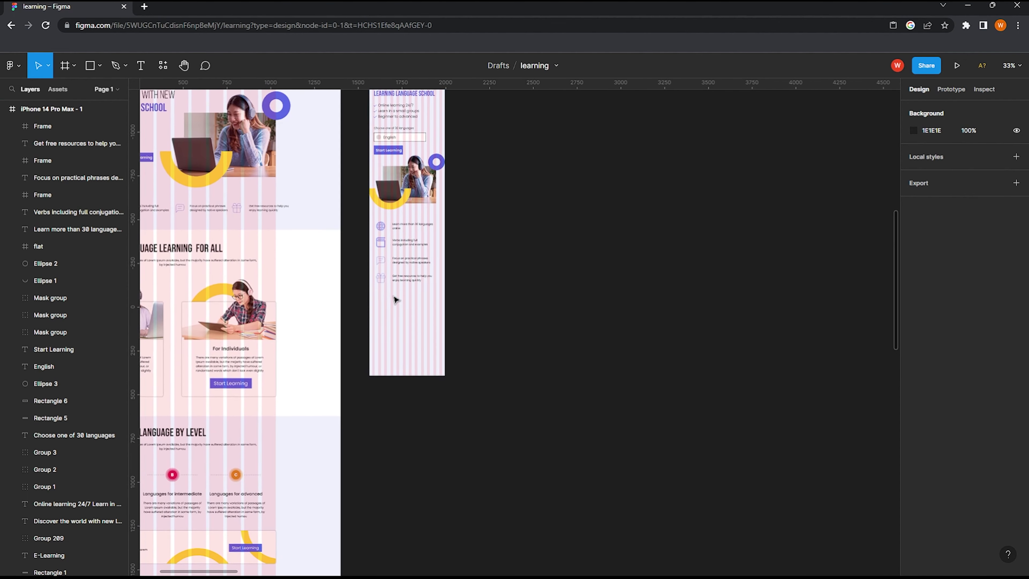
Step: Bring the desktop design into view and check a rectangle's fill colour
mouse_move(395, 299)
mouse_down()
mouse_move(516, 310)
mouse_move(425, 336)
mouse_move(479, 505)
mouse_up()
key(r)
scroll(480, 330, up, 2)
click(916, 332)
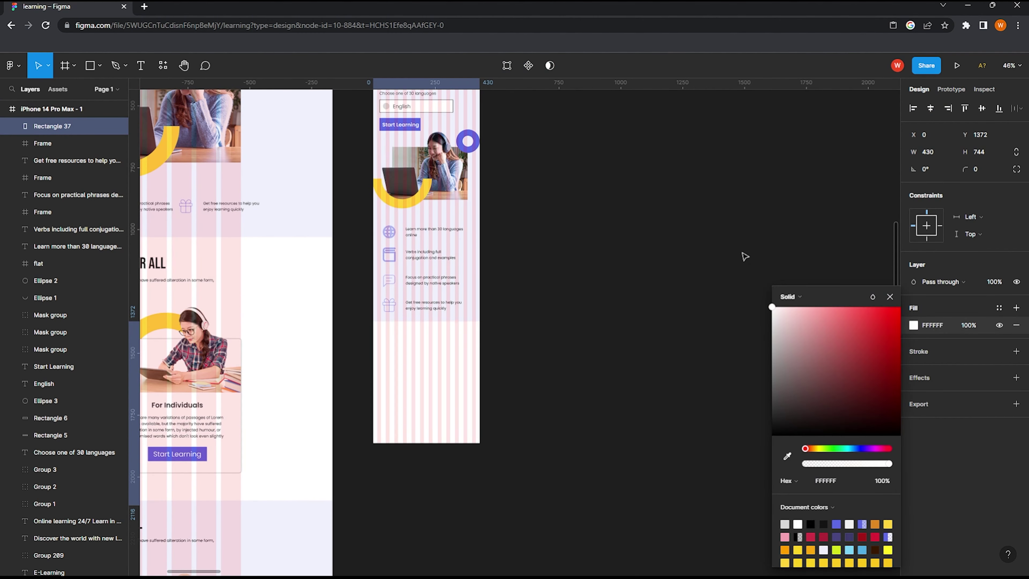
key(Escape)
scroll(404, 351, down, 3)
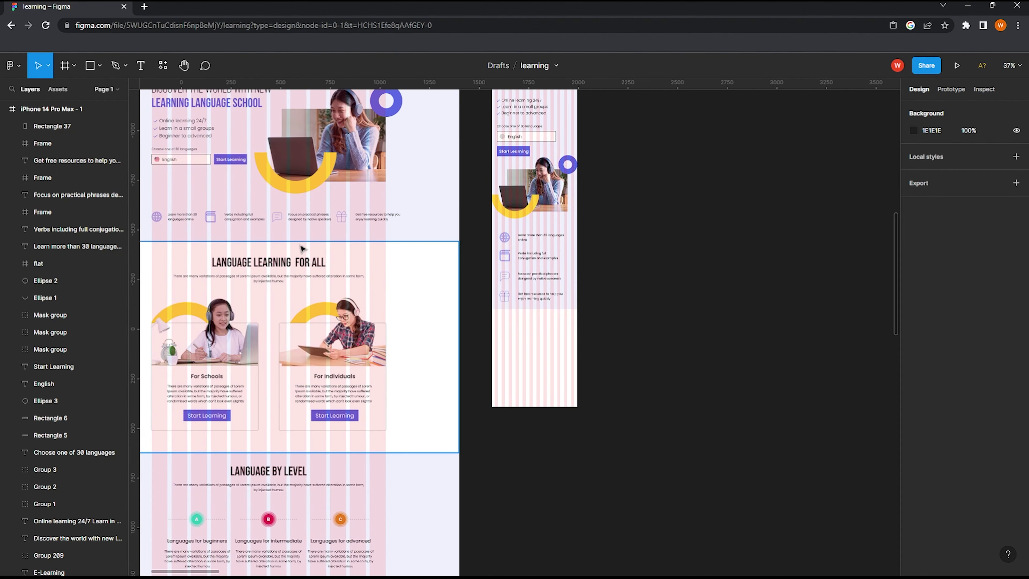
Step: Copy the Language Learning For All heading and subtitle into the phone, scaled to 0.6x
click(320, 262)
click(319, 262)
shift+click(283, 276)
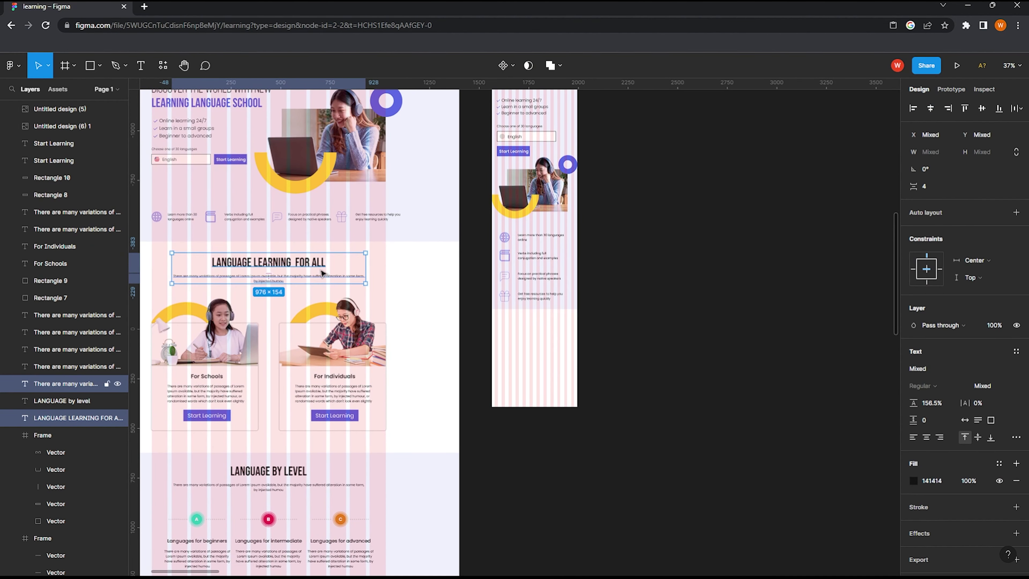
drag(283, 268, 561, 349)
scroll(561, 349, up, 2)
scroll(561, 342, up, 2)
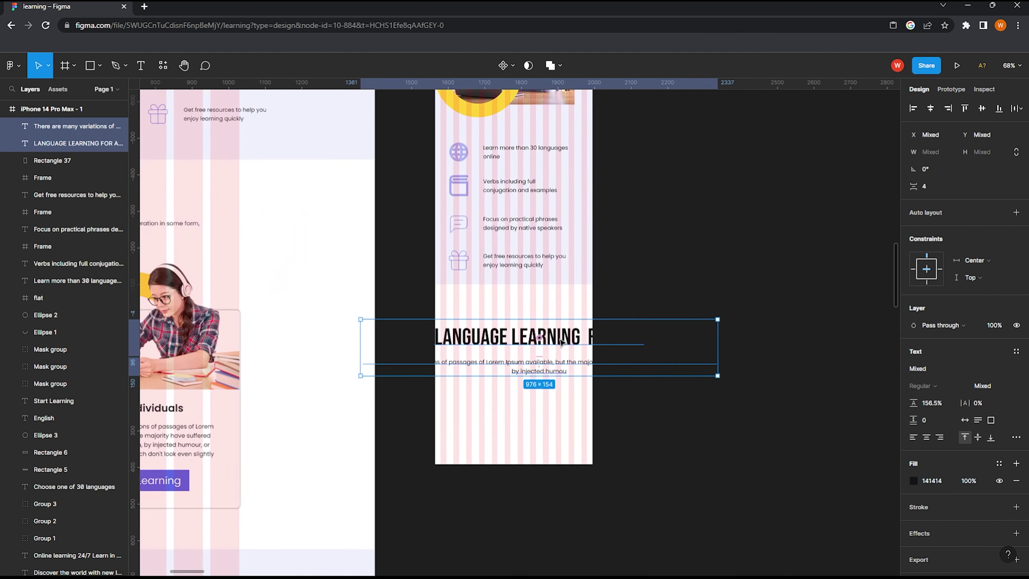
key(k)
mouse_move(725, 361)
mouse_down()
mouse_move(579, 357)
mouse_move(535, 317)
mouse_up()
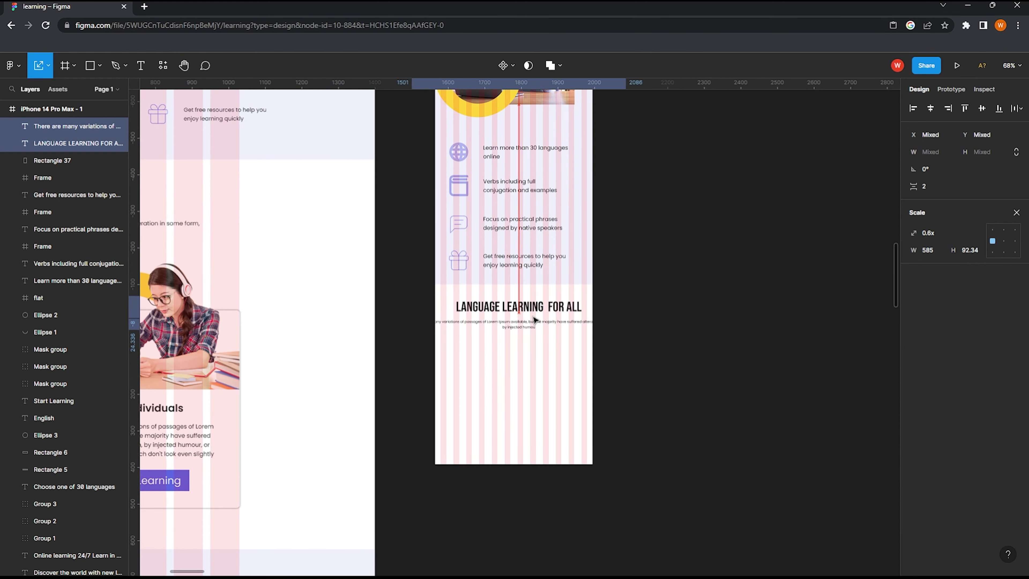
click(516, 327)
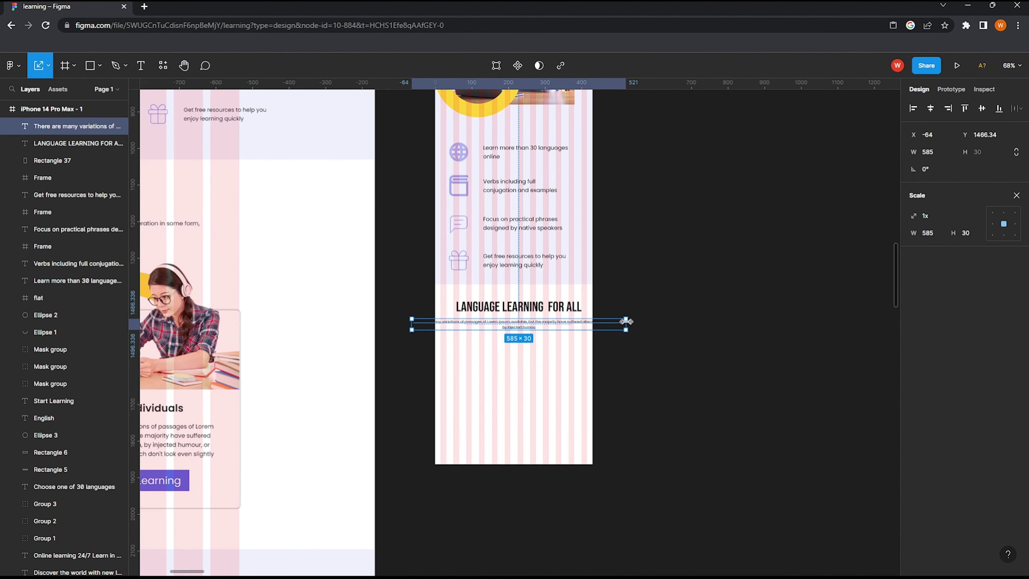
click(1016, 195)
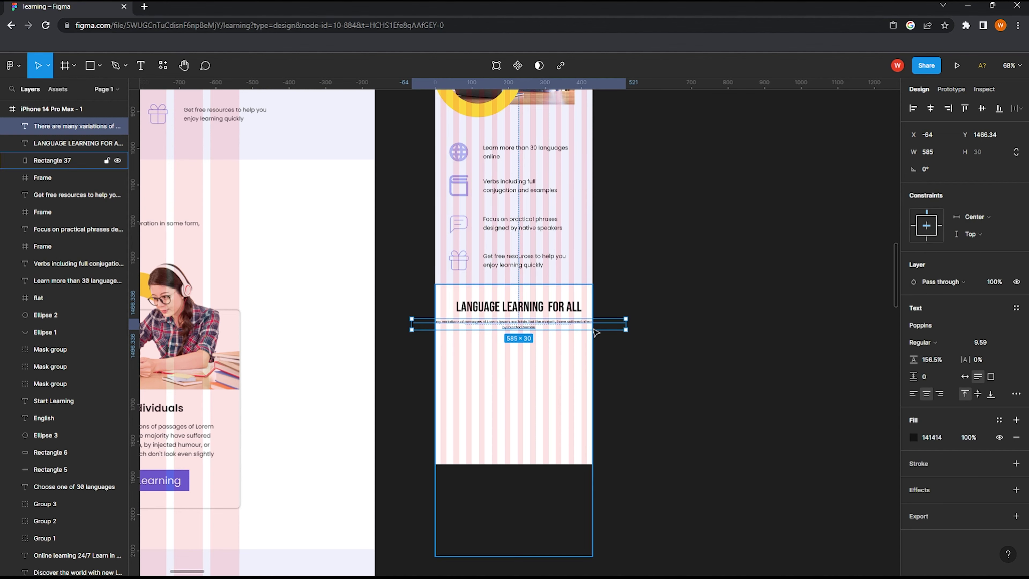
Step: Narrow the subtitle to 409 wide, centre it in the frame, and set font size 16
drag(626, 324, 562, 329)
click(931, 108)
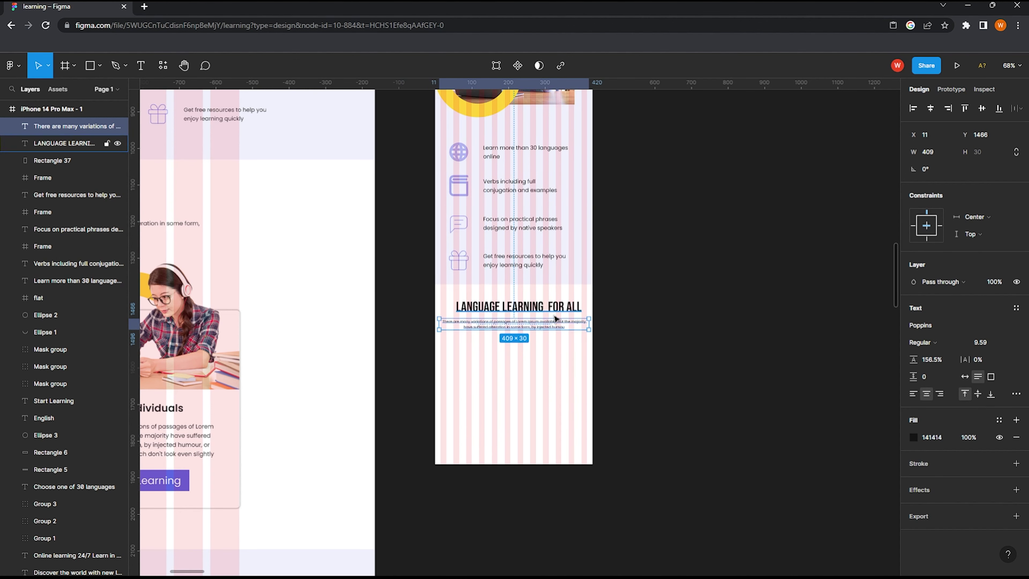
click(661, 298)
scroll(563, 291, down, 3)
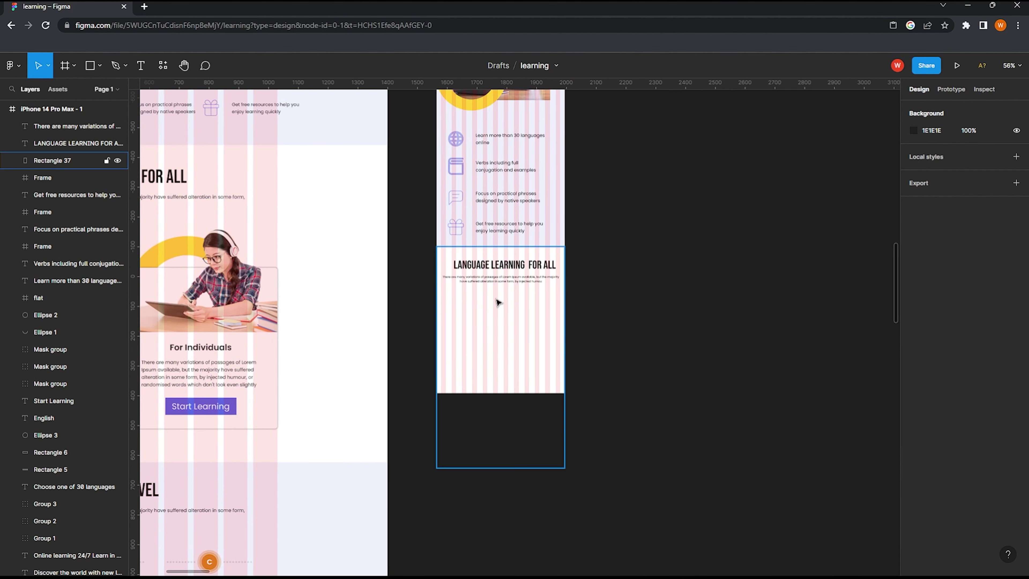
scroll(522, 287, up, 5)
click(492, 245)
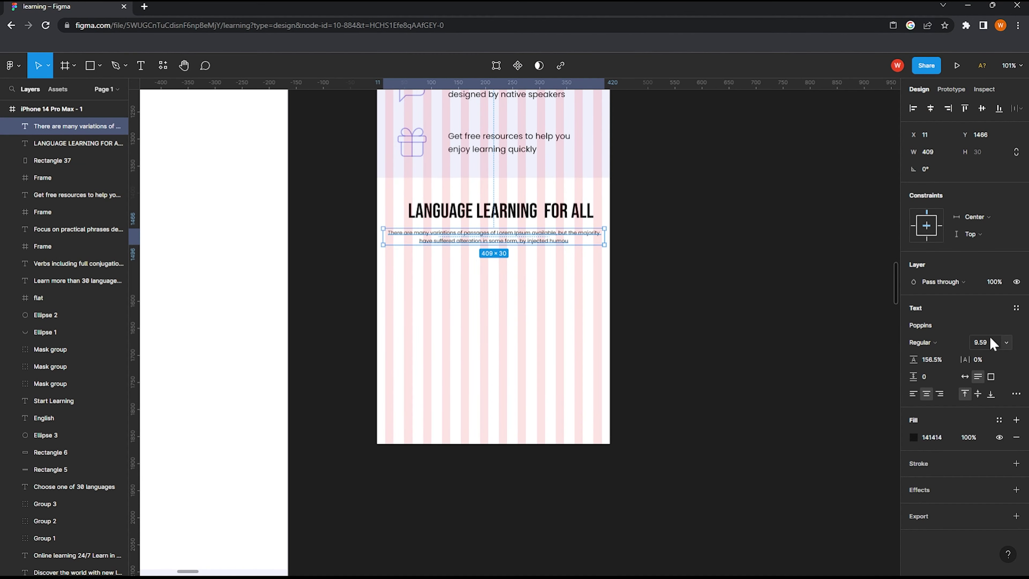
click(1005, 342)
click(989, 440)
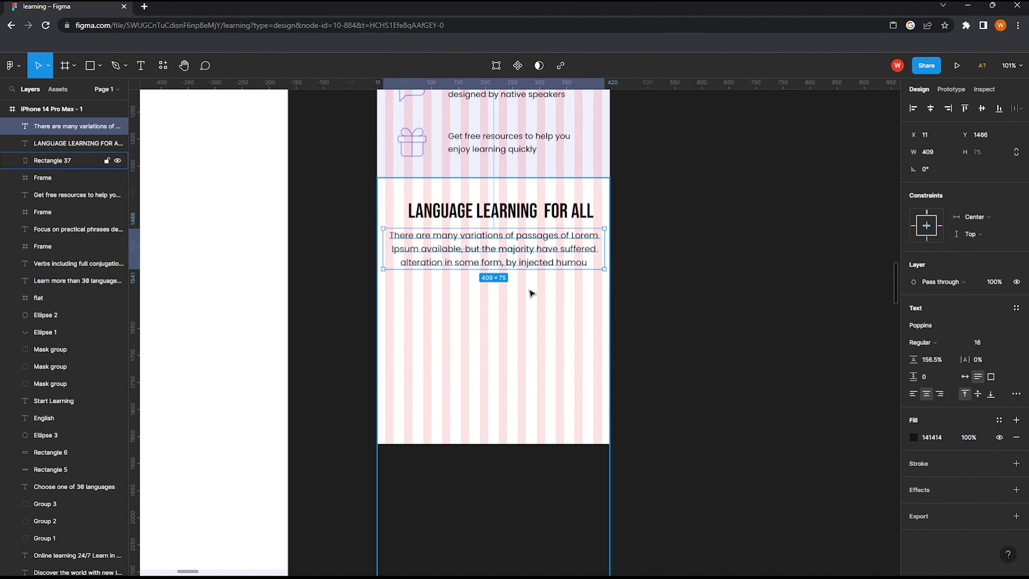
drag(538, 256, 542, 259)
scroll(542, 258, down, 10)
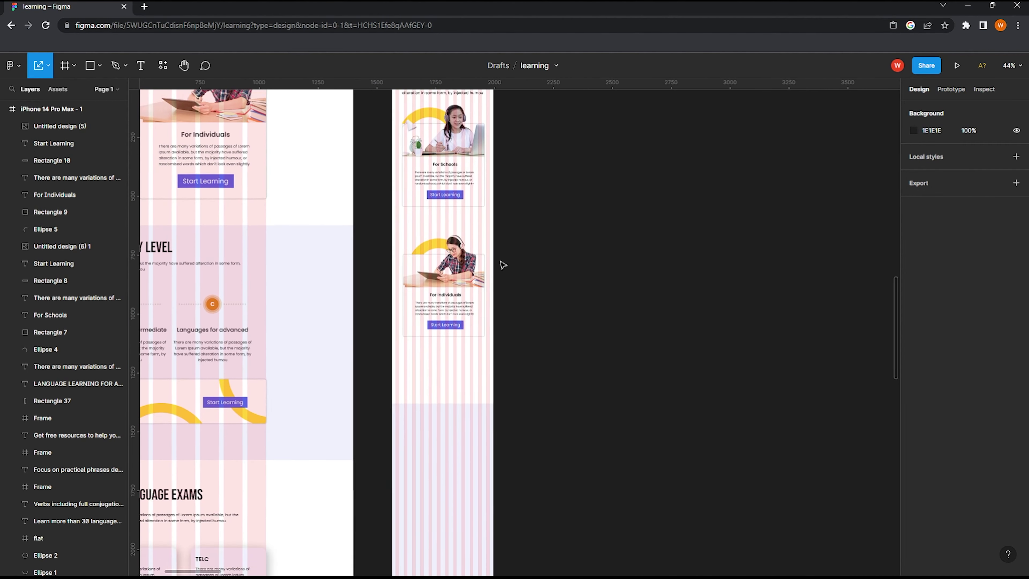
click(484, 383)
Step: Shorten Rectangle 37 so the background ends just below the cards
key(k)
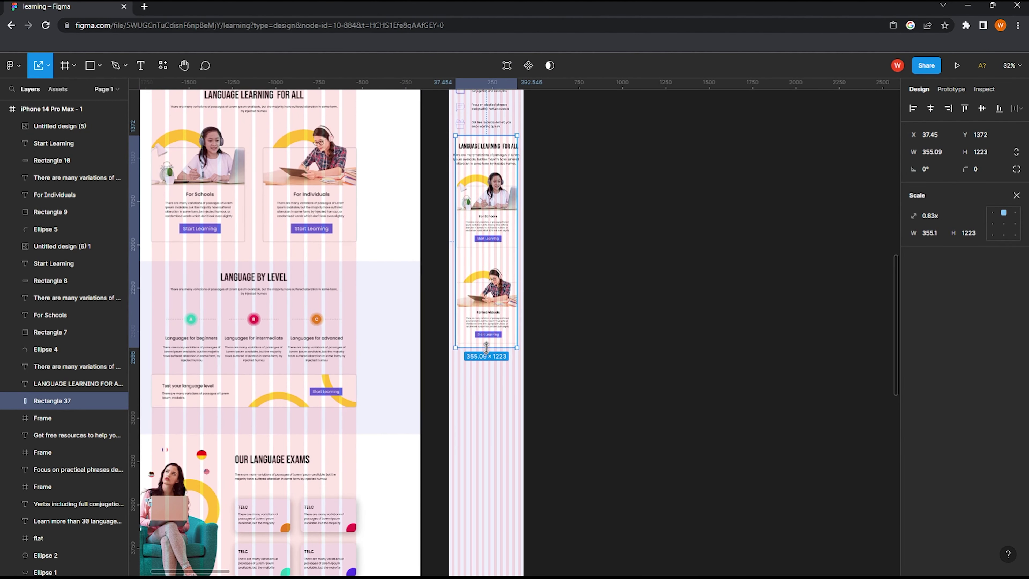
key(v)
drag(484, 392, 482, 351)
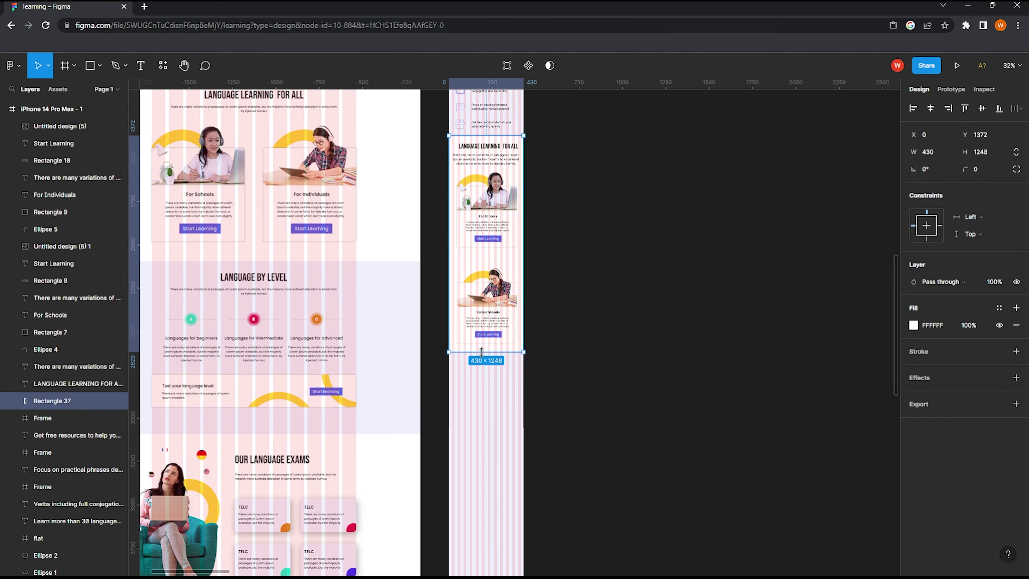
Step: Paste the Language by Level heading and subtitle into the phone frame, scaled down and centred
key(ctrl+c)
key(ctrl+v)
key(k)
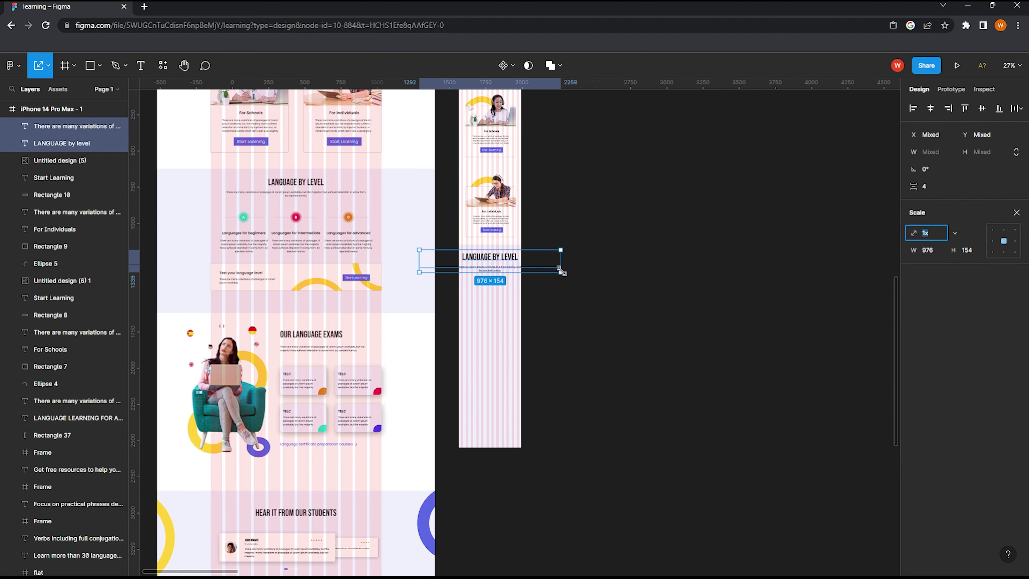
drag(559, 261, 522, 261)
scroll(523, 261, up, 5)
drag(419, 264, 469, 269)
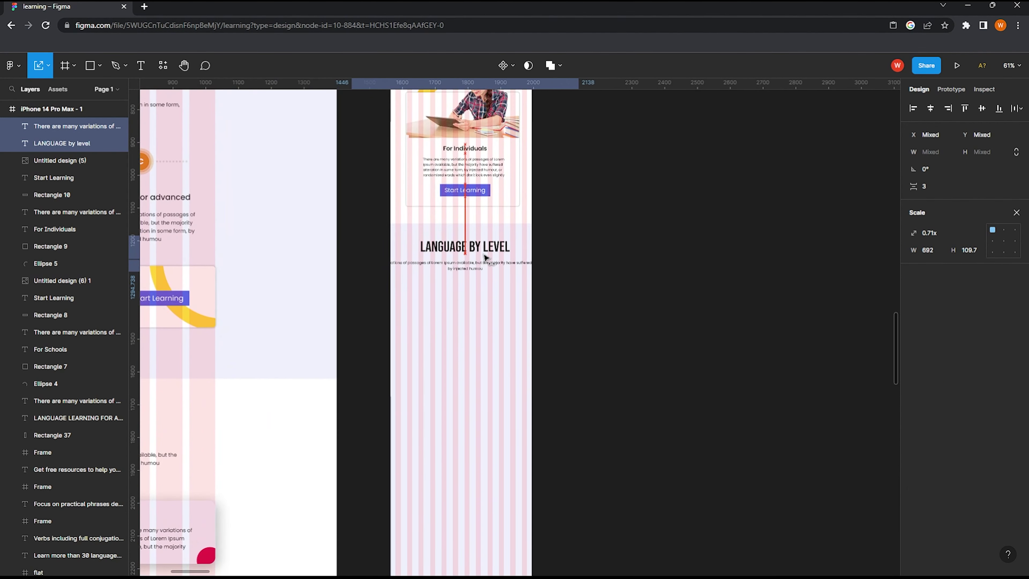
Step: Set the subtitle to size 16, narrow it to wrap, and centre it horizontally
click(469, 269)
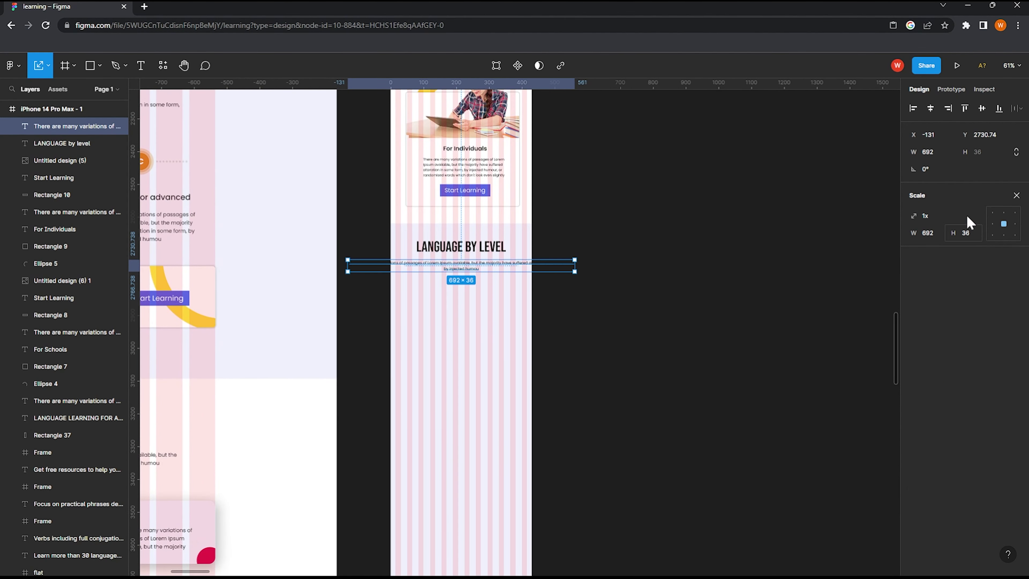
click(1015, 199)
click(1004, 343)
click(989, 418)
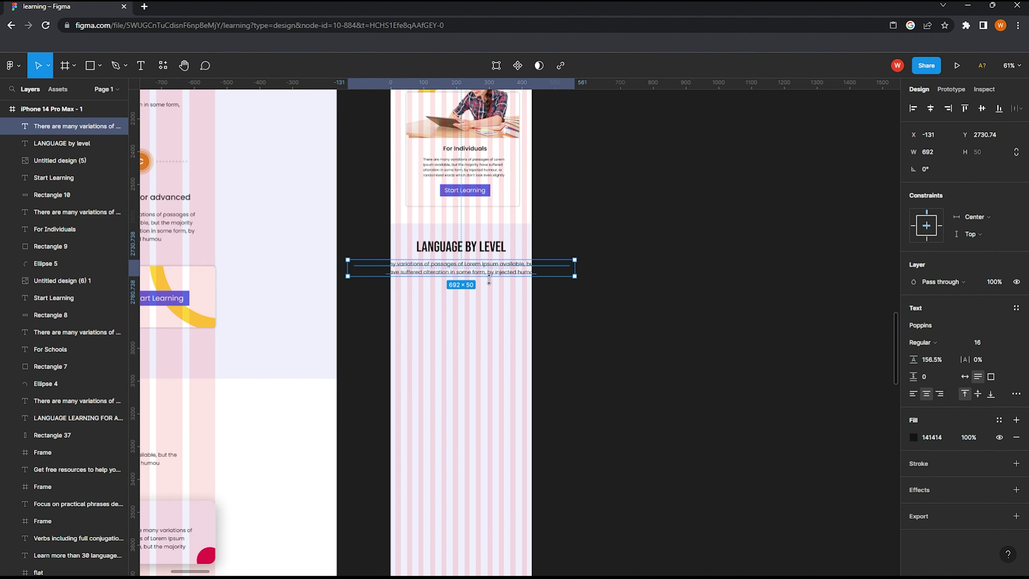
drag(572, 270, 515, 268)
click(930, 108)
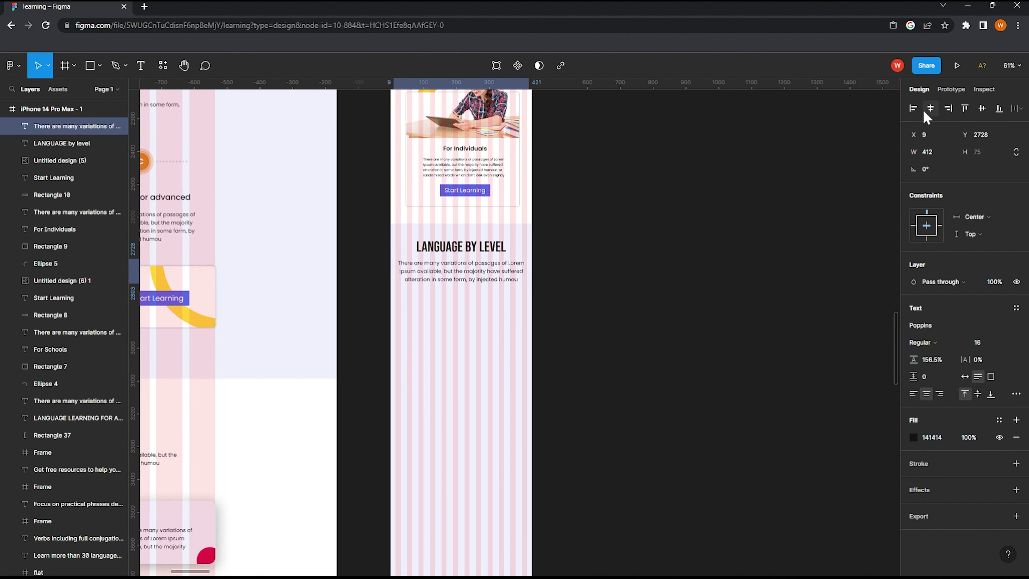
click(601, 264)
Step: Select the LANGUAGE LEARNING FOR ALL and LANGUAGE BY LEVEL headings in the frame
ctrl+scroll(602, 264, down, 2)
scroll(506, 223, up, 10)
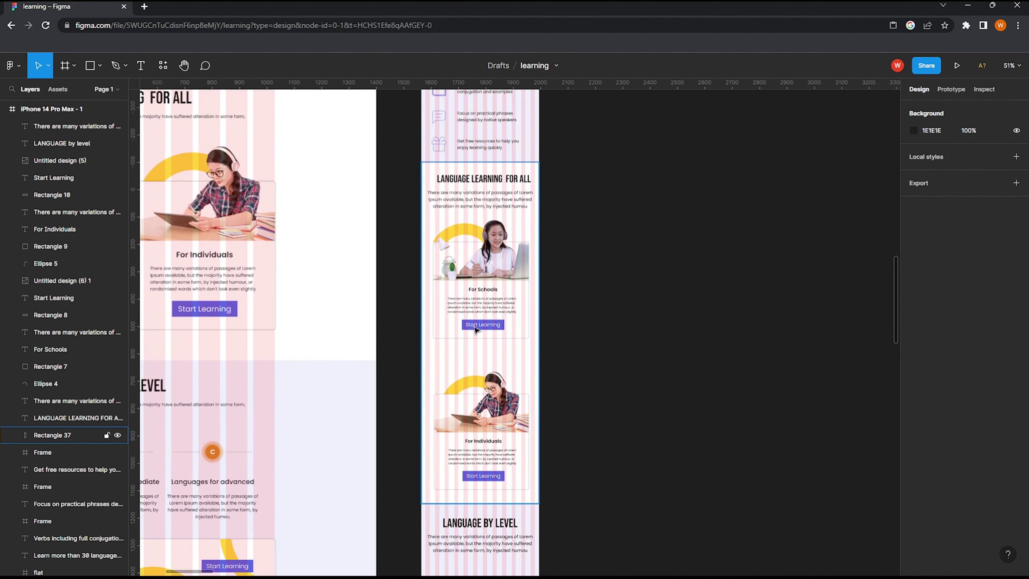
click(484, 185)
scroll(485, 185, down, 4)
scroll(490, 284, down, 1)
click(494, 346)
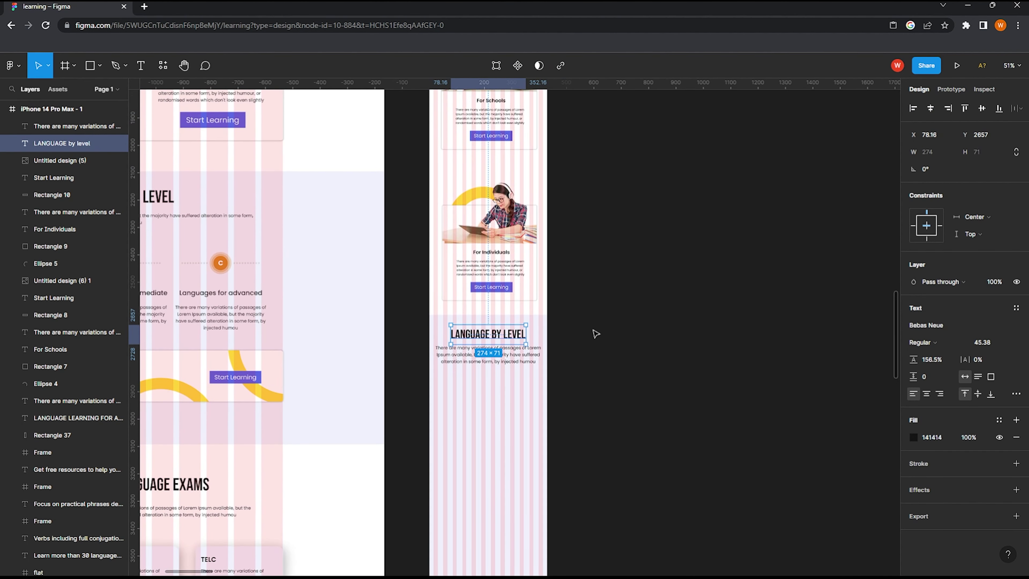
ctrl+scroll(506, 356, up, 2)
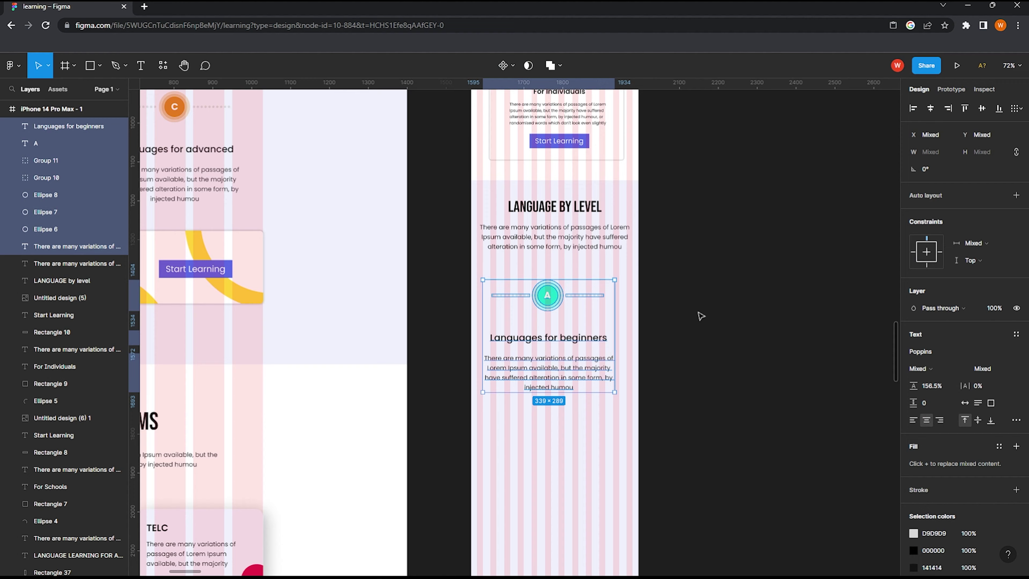
Step: Duplicate the intermediate and advanced columns into the phone frame, stacked below beginners
key(k)
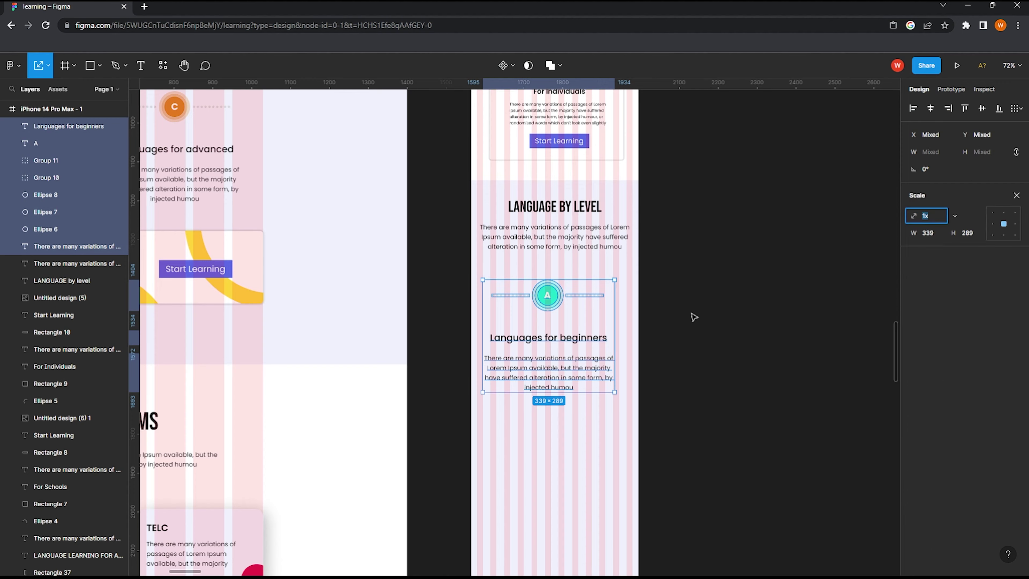
click(561, 328)
drag(206, 152, 292, 229)
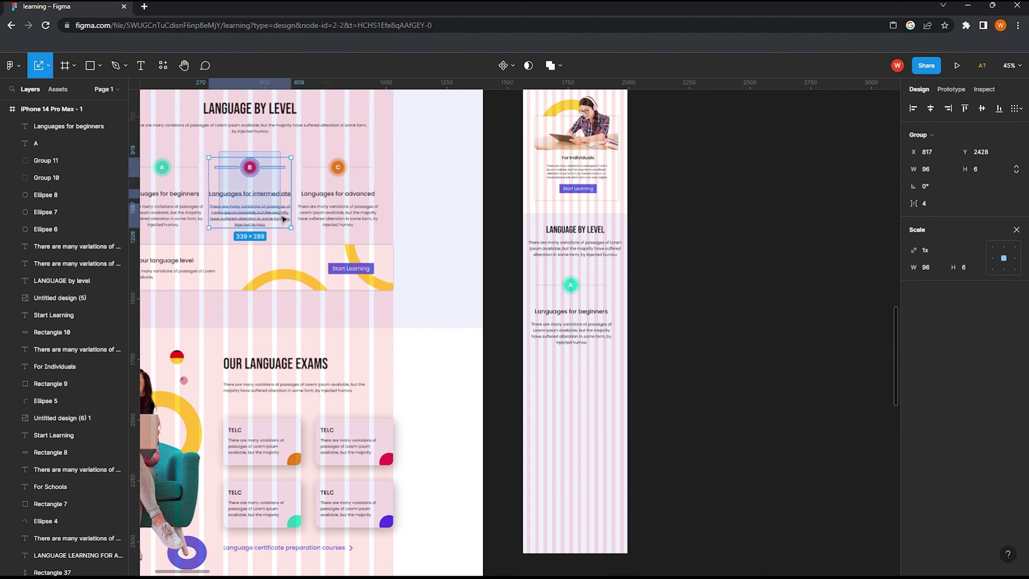
drag(249, 190, 574, 412)
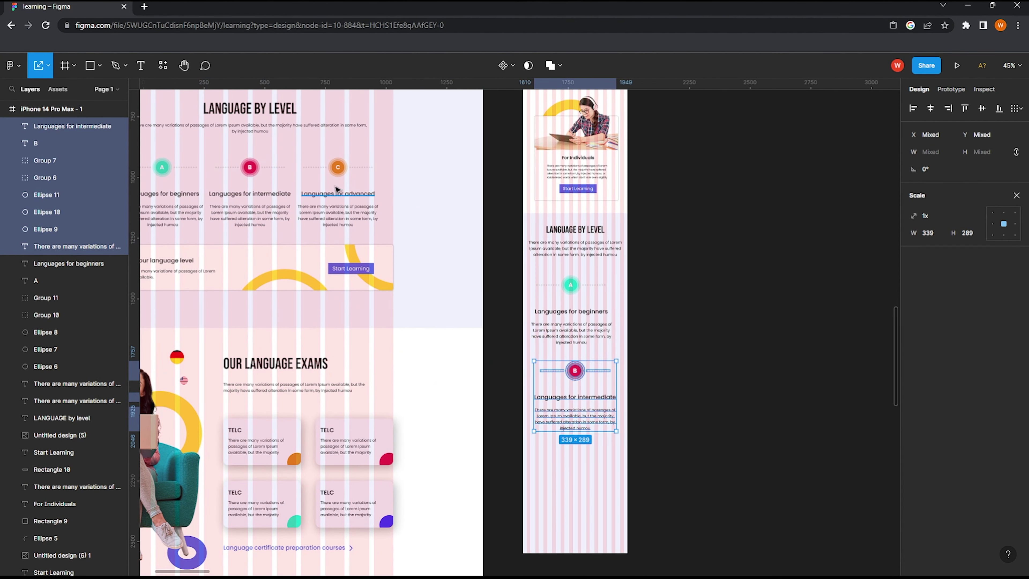
drag(295, 152, 380, 229)
drag(338, 191, 577, 500)
drag(588, 414, 583, 414)
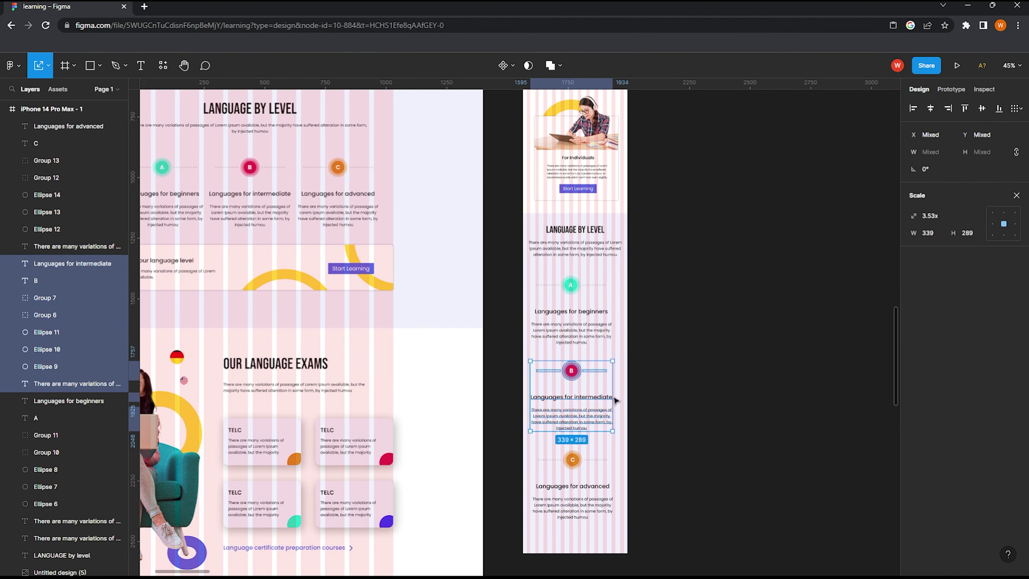
click(510, 272)
Step: Scale the three level blocks up 1.08x and centre them in the phone frame
scroll(509, 271, down, 3)
drag(505, 165, 685, 453)
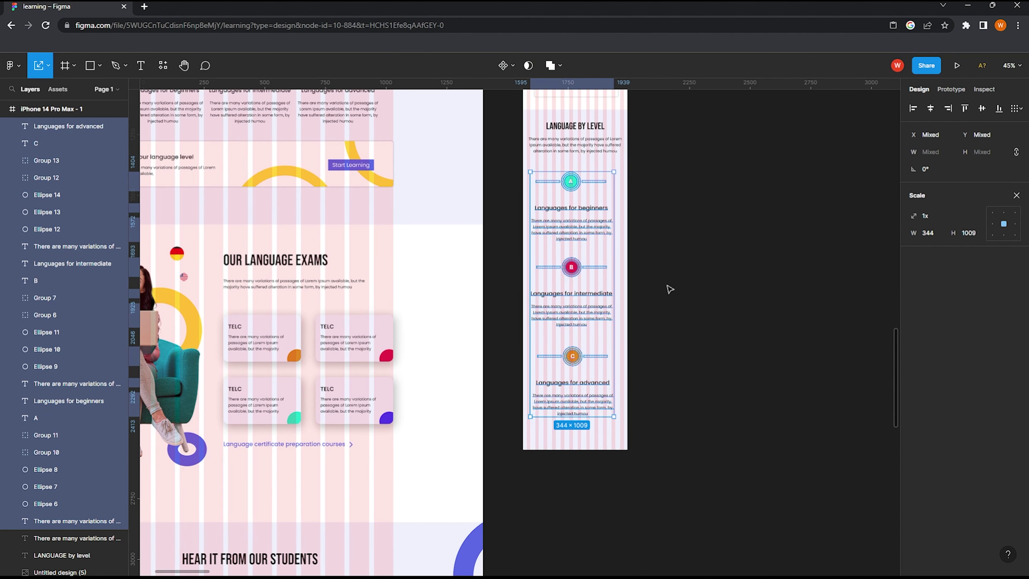
key(k)
drag(613, 415, 620, 422)
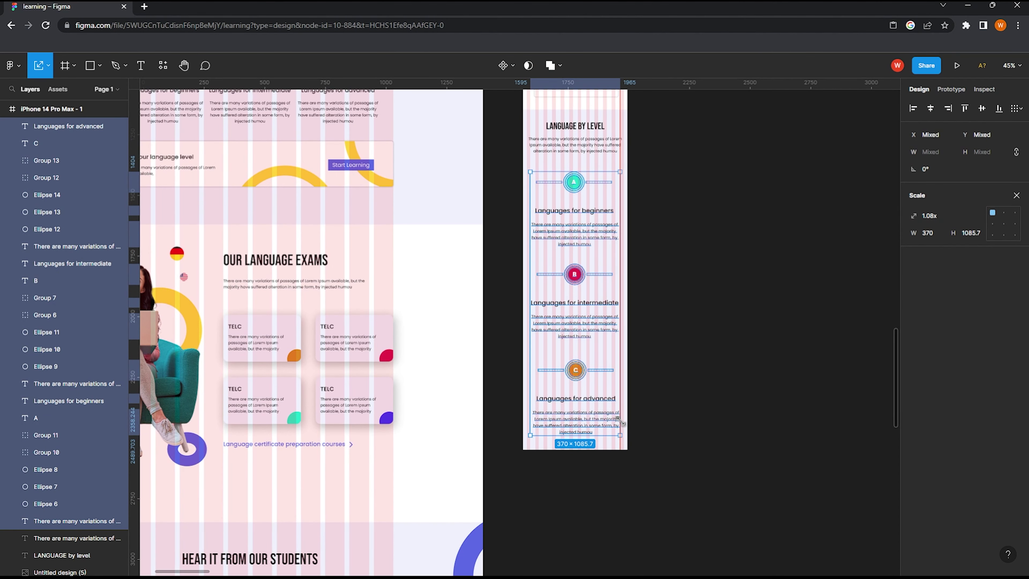
drag(585, 313, 583, 310)
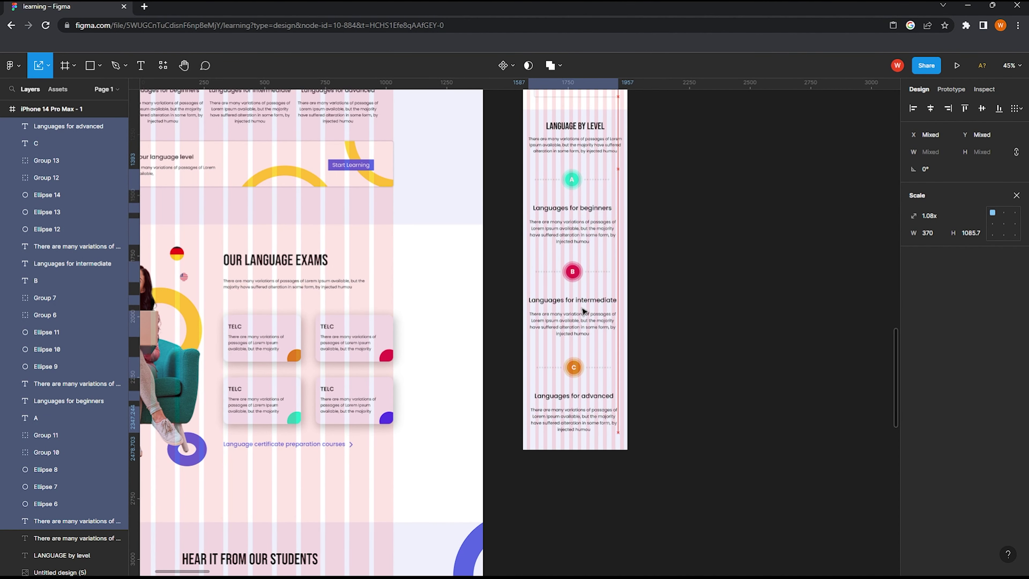
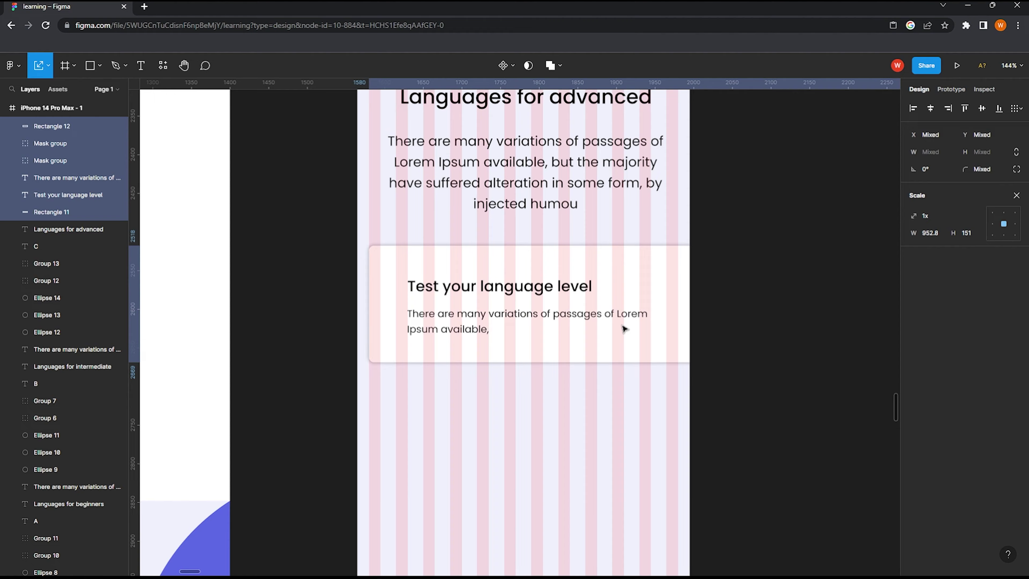
Step: Scale the 'Test your language level' card up to 1.08x
scroll(608, 329, down, 2)
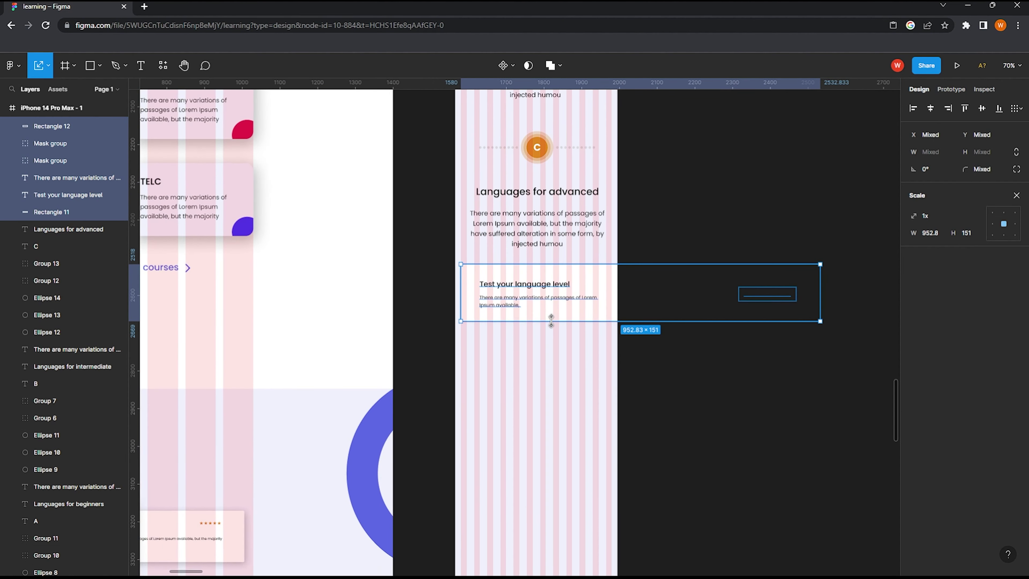
drag(551, 325, 589, 302)
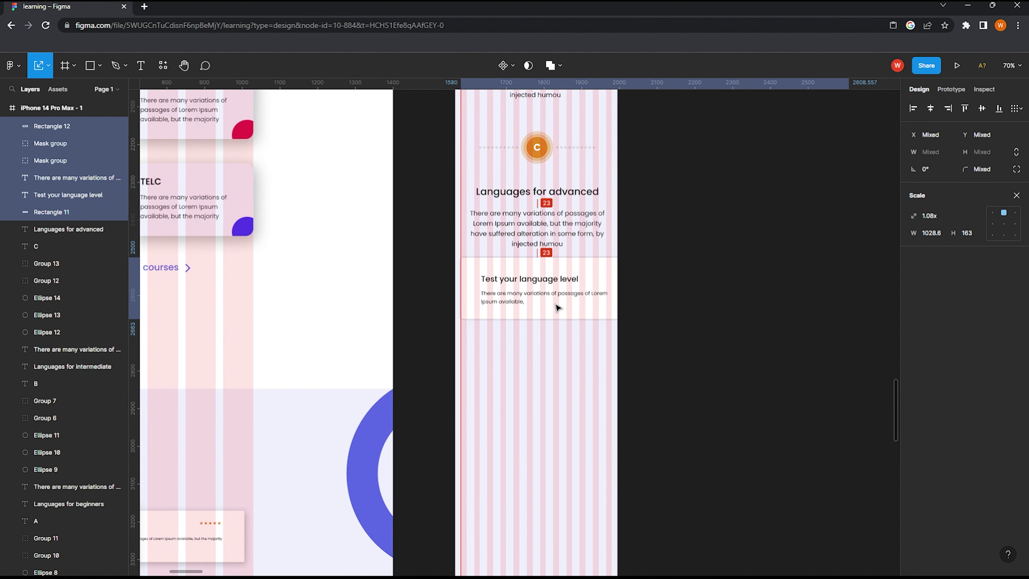
scroll(589, 302, up, 2)
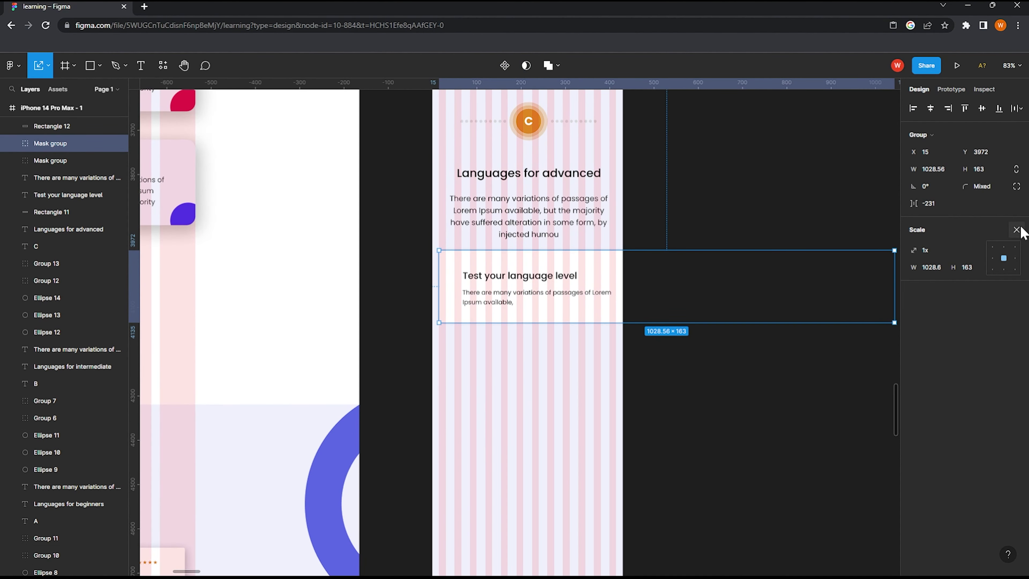
click(1017, 229)
key(ctrl+v)
Step: Copy the Start Learning button and yellow arc group onto the language-level card
mouse_move(668, 312)
mouse_down()
mouse_move(526, 348)
mouse_move(502, 348)
mouse_move(501, 328)
mouse_move(462, 341)
mouse_up()
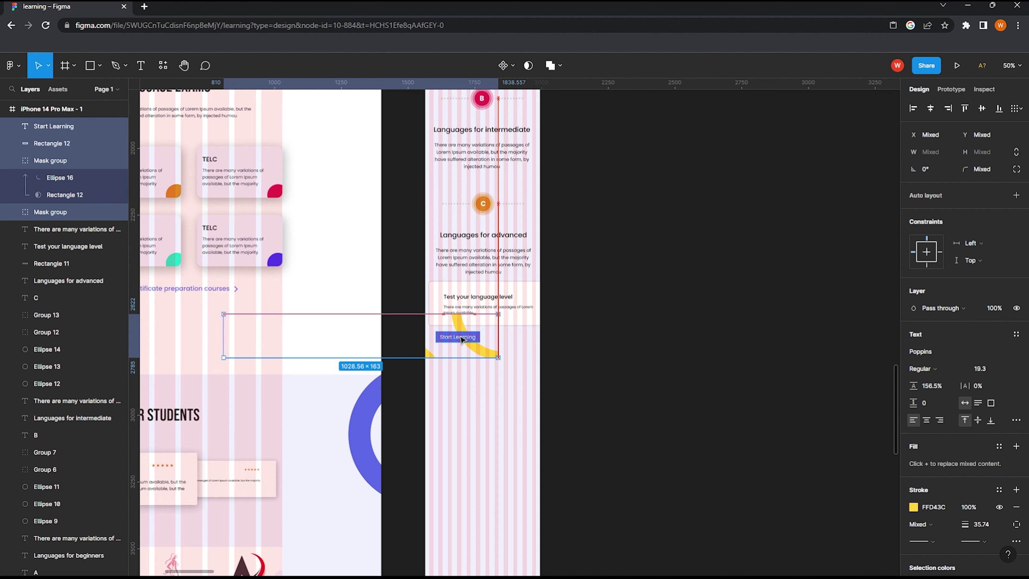
click(487, 356)
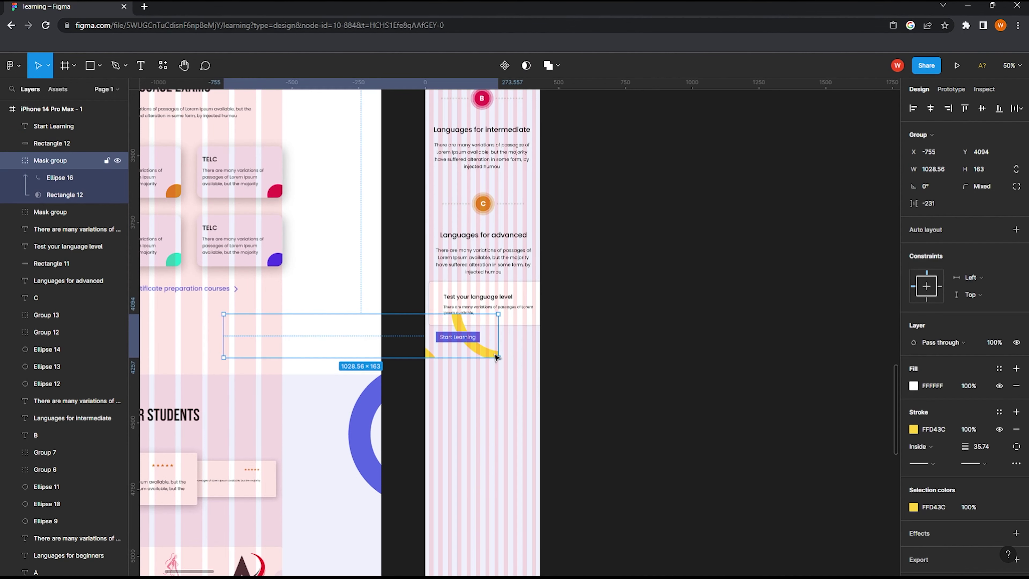
double_click(482, 352)
click(421, 352)
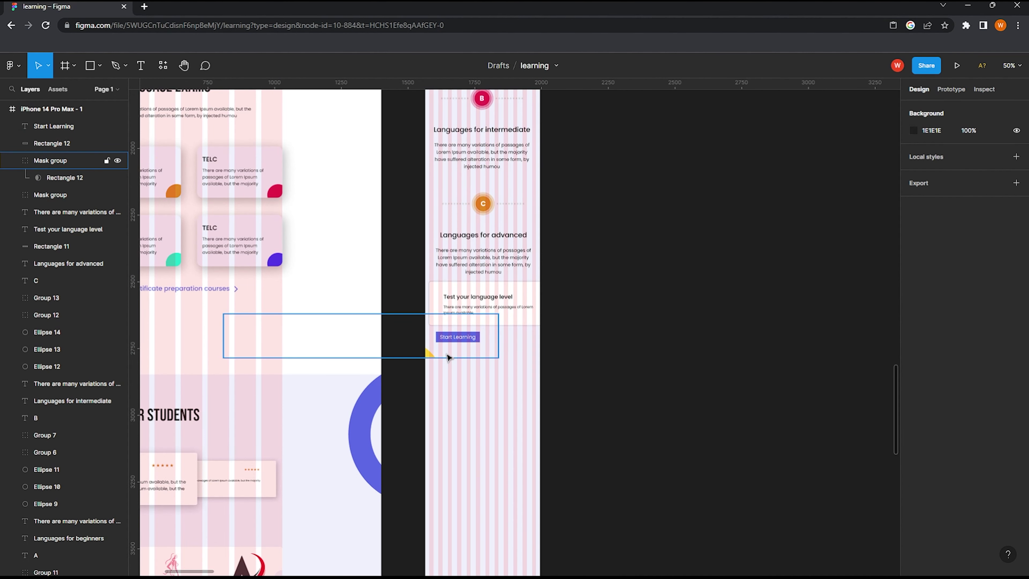
click(434, 354)
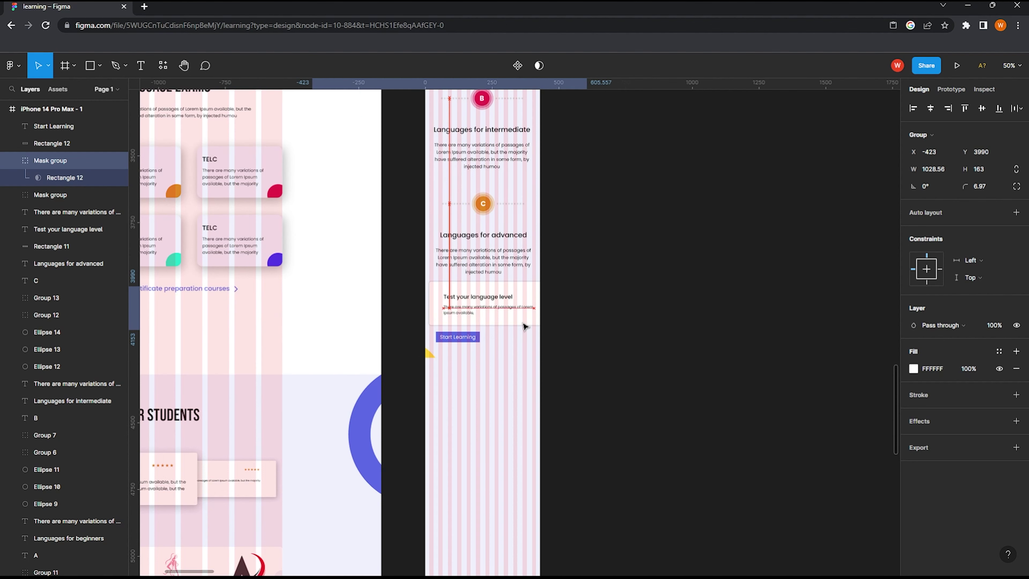
key(Escape)
Step: Shrink the yellow arc group and place it along the card's bottom
click(548, 295)
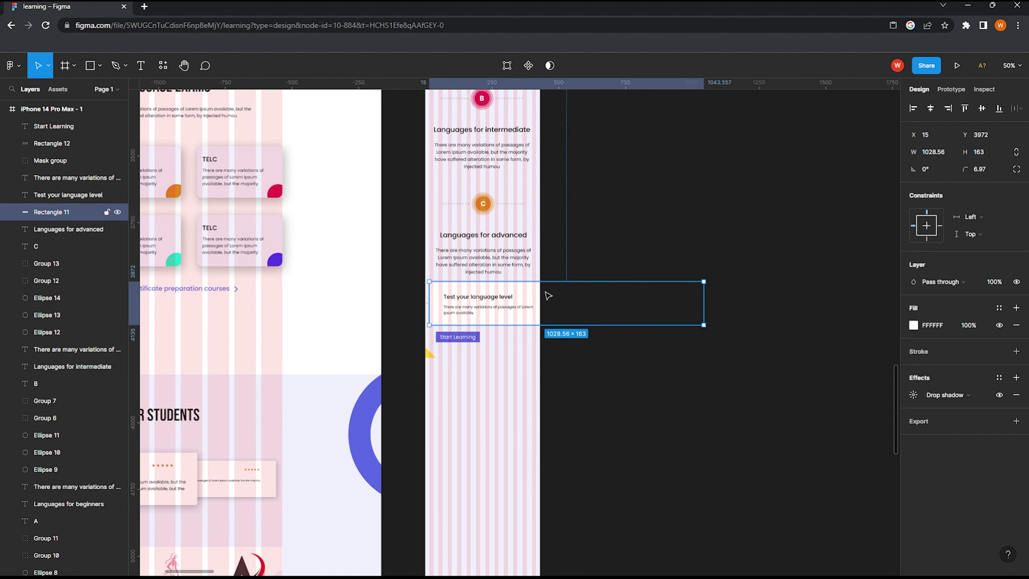
click(478, 297)
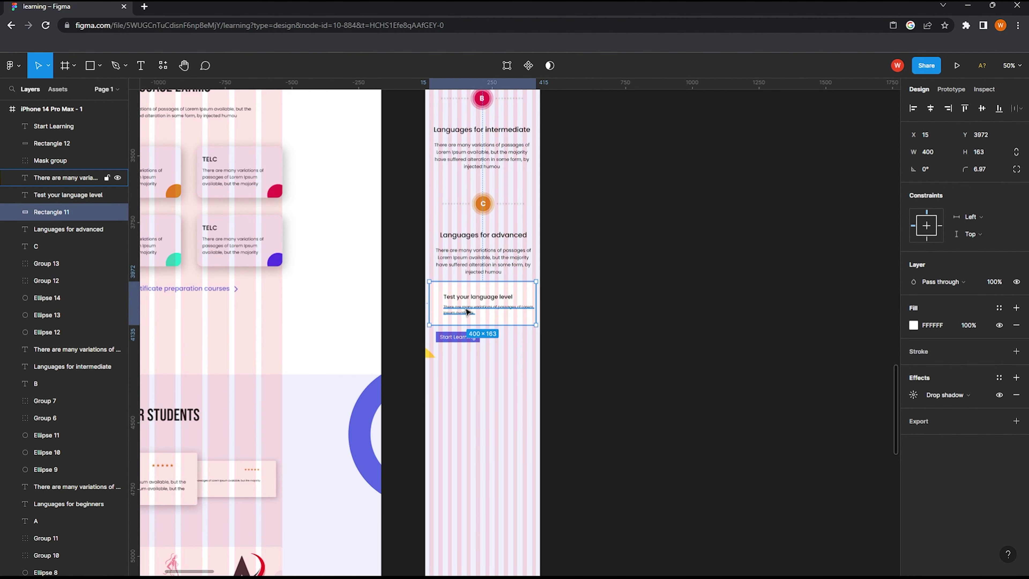
shift+click(507, 310)
click(438, 354)
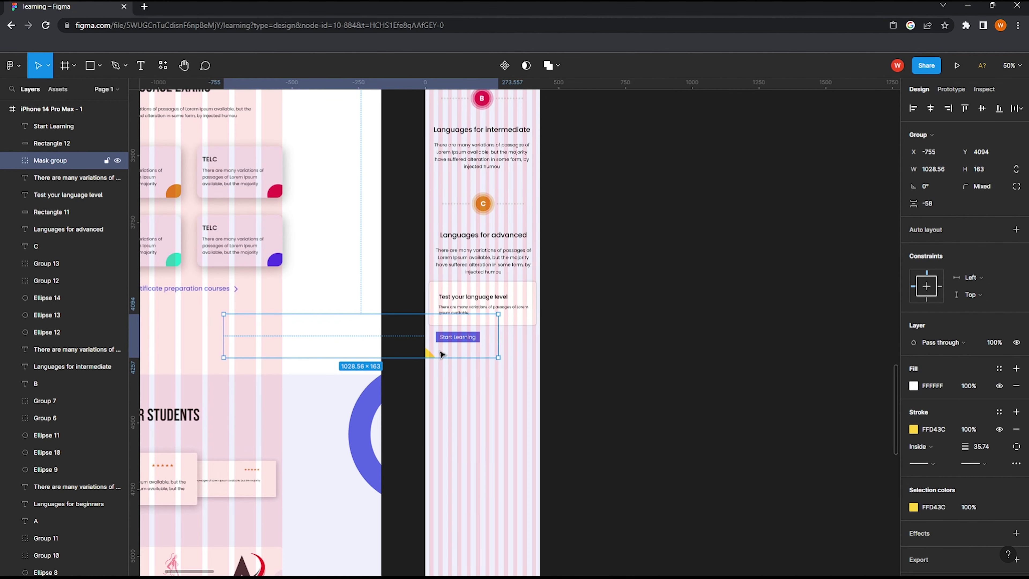
drag(442, 354, 533, 322)
scroll(533, 321, up, 5)
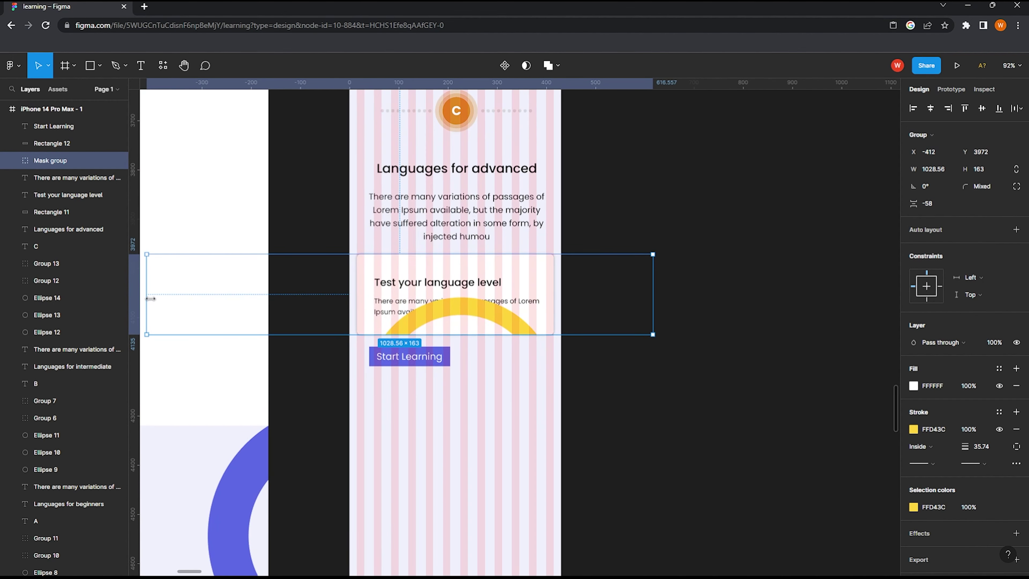
drag(151, 298, 367, 299)
key(ctrl+z)
drag(652, 313, 551, 313)
drag(374, 317, 547, 331)
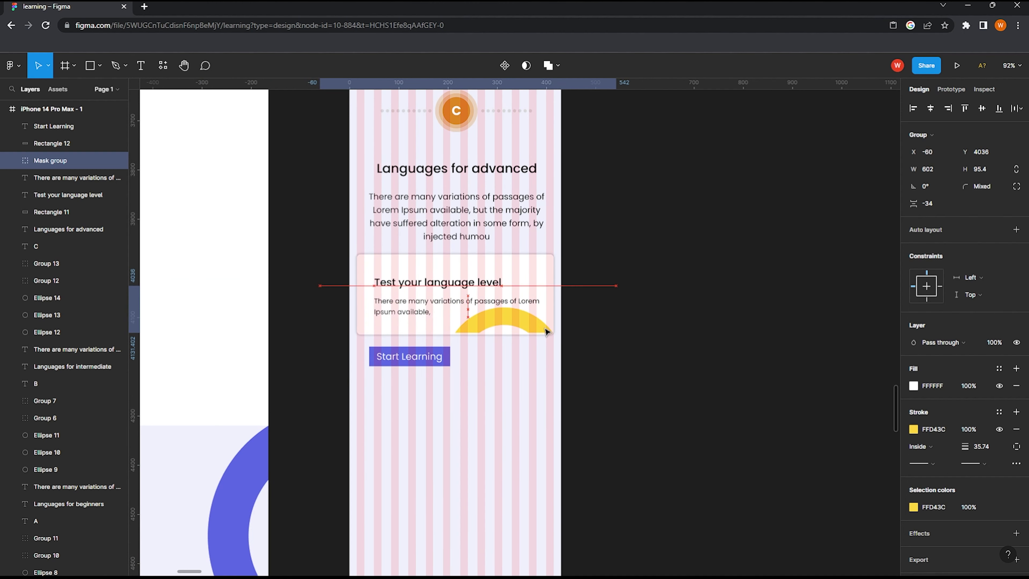
key(Escape)
Step: Extend the card's background rectangle downward to enclose the Start Learning button
scroll(466, 348, down, 2)
click(464, 345)
click(427, 333)
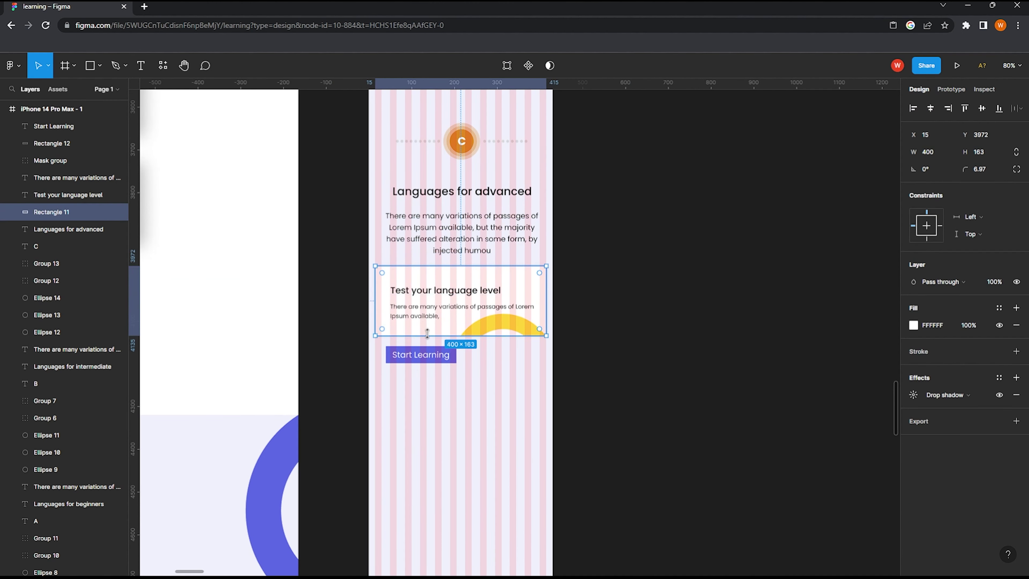
drag(427, 333, 428, 370)
scroll(506, 348, up, 1)
Step: Lower the yellow arc and add a centred OUR LANGUAGE EXAMS heading at size 40
drag(504, 329, 514, 365)
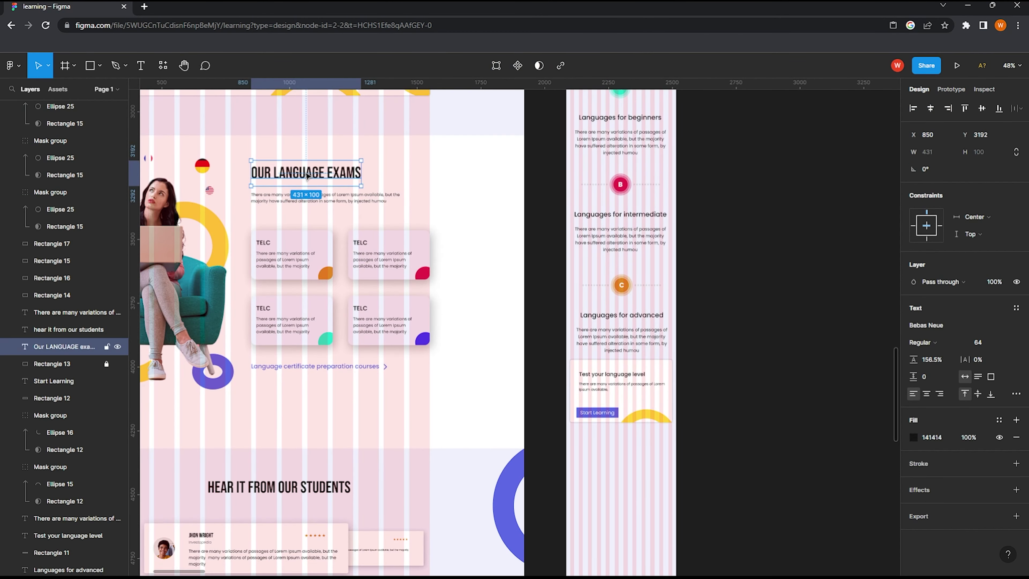
mouse_move(305, 174)
mouse_down()
mouse_move(645, 457)
mouse_move(667, 460)
mouse_up()
key(k)
scroll(661, 462, up, 1)
scroll(662, 471, up, 2)
key(v)
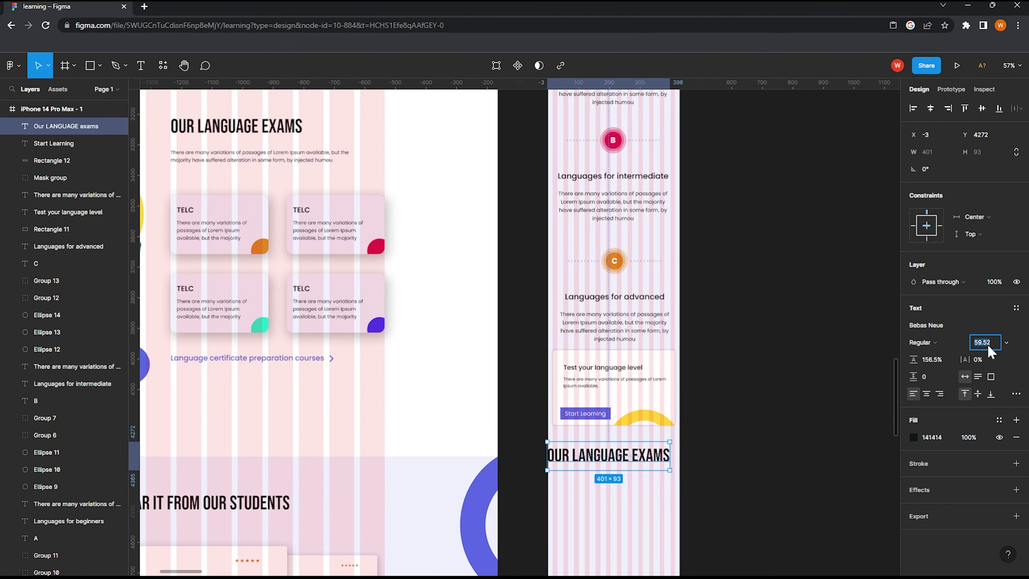
text(40)
key(Return)
click(930, 108)
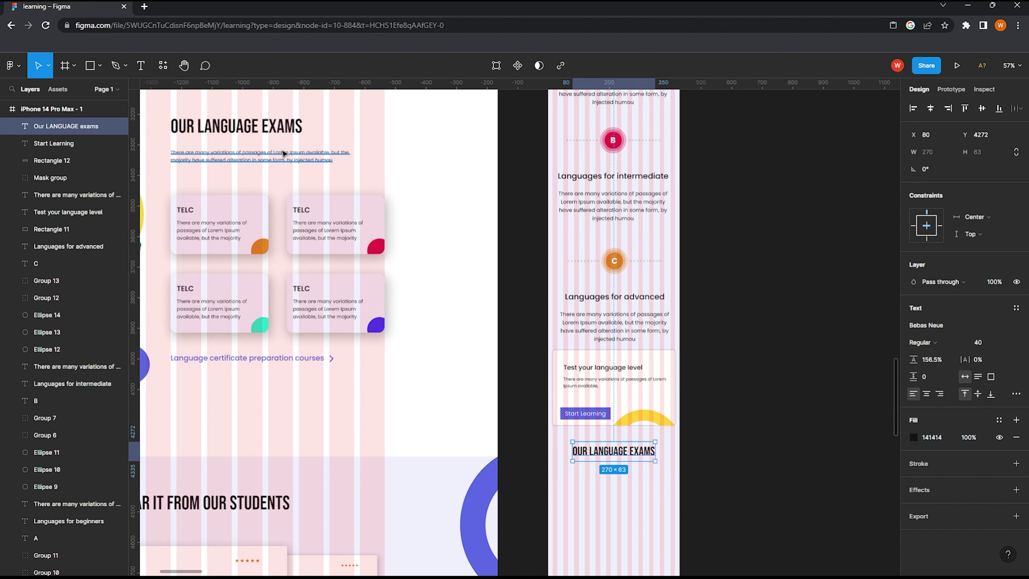
Step: Copy the exams paragraph under the heading, 350 px wide, centre-aligned and centred
drag(284, 153, 644, 472)
click(931, 359)
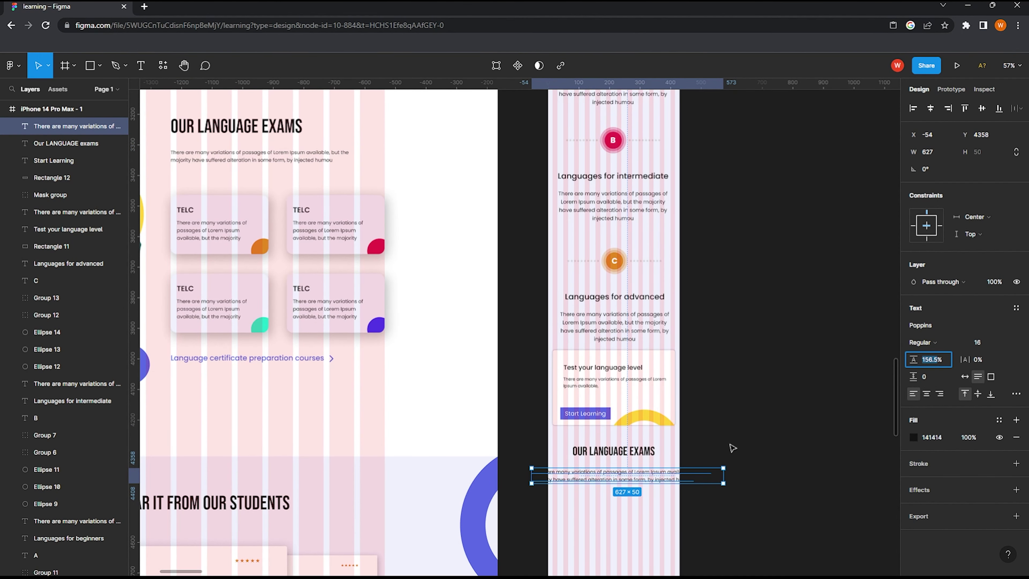
key(Escape)
ctrl+scroll(653, 475, up, 5)
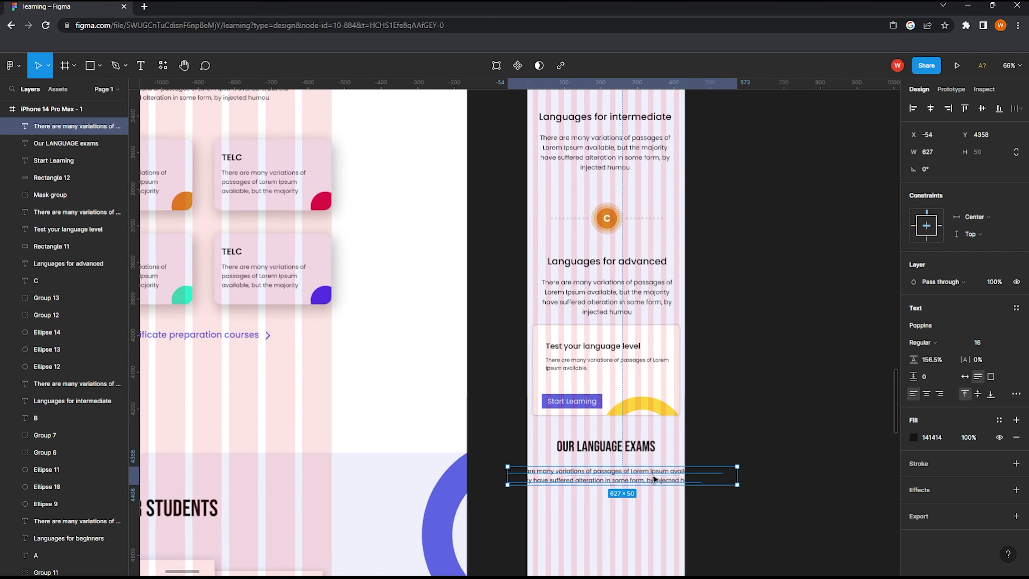
drag(460, 477, 515, 477)
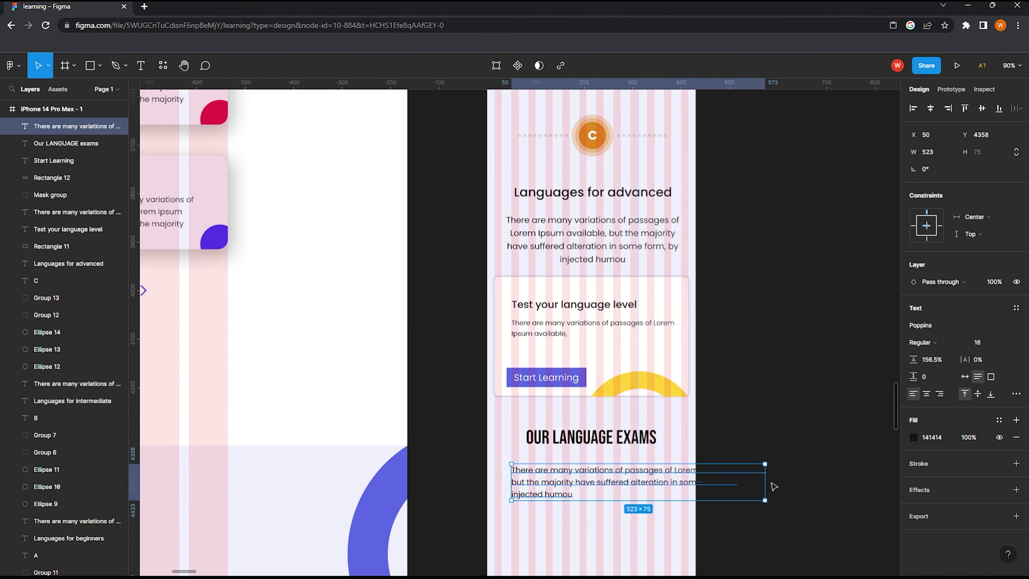
drag(764, 482, 681, 482)
click(926, 394)
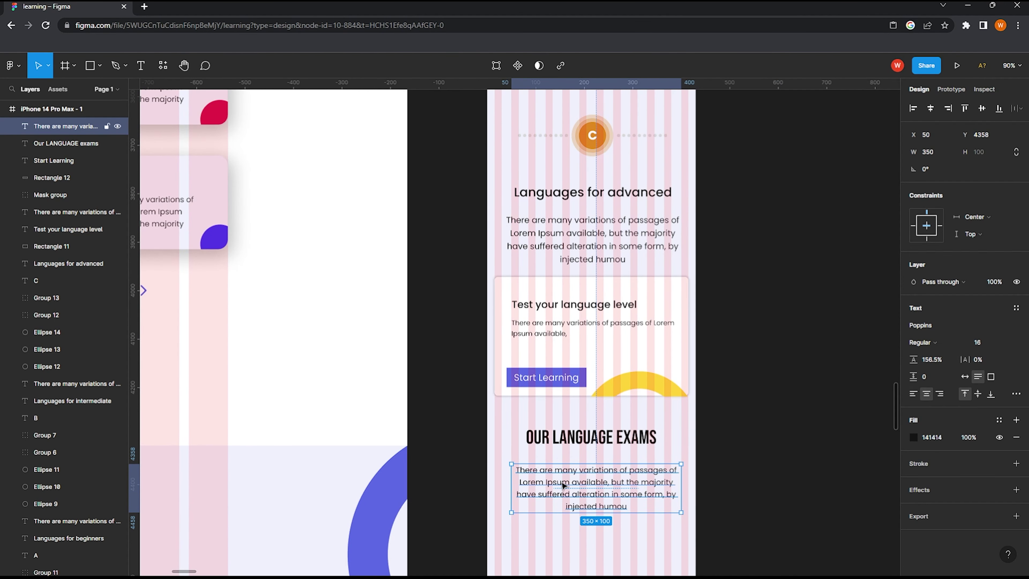
ctrl+scroll(587, 486, up, 2)
click(930, 108)
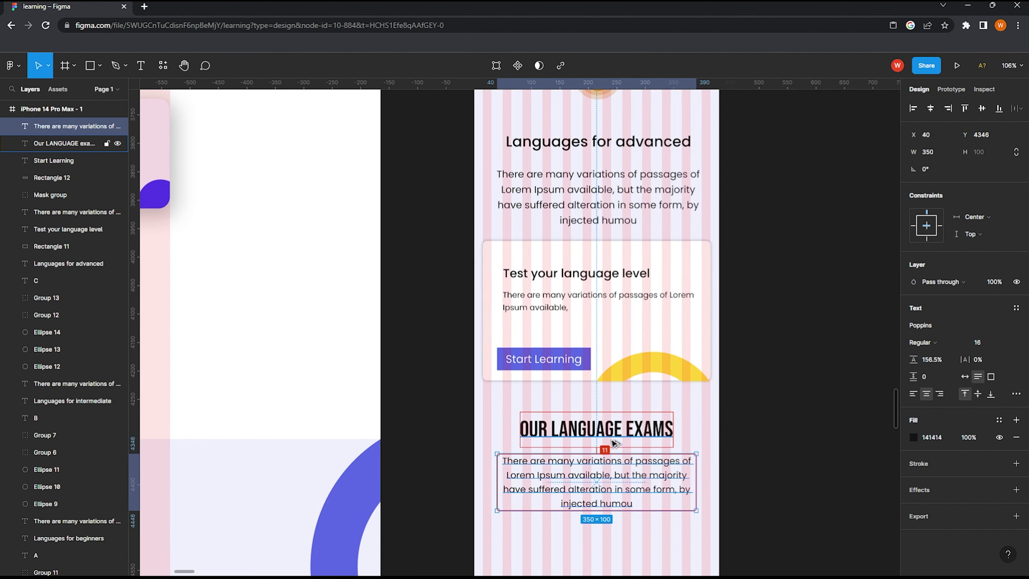
drag(607, 482, 632, 434)
ctrl+scroll(633, 433, down, 2)
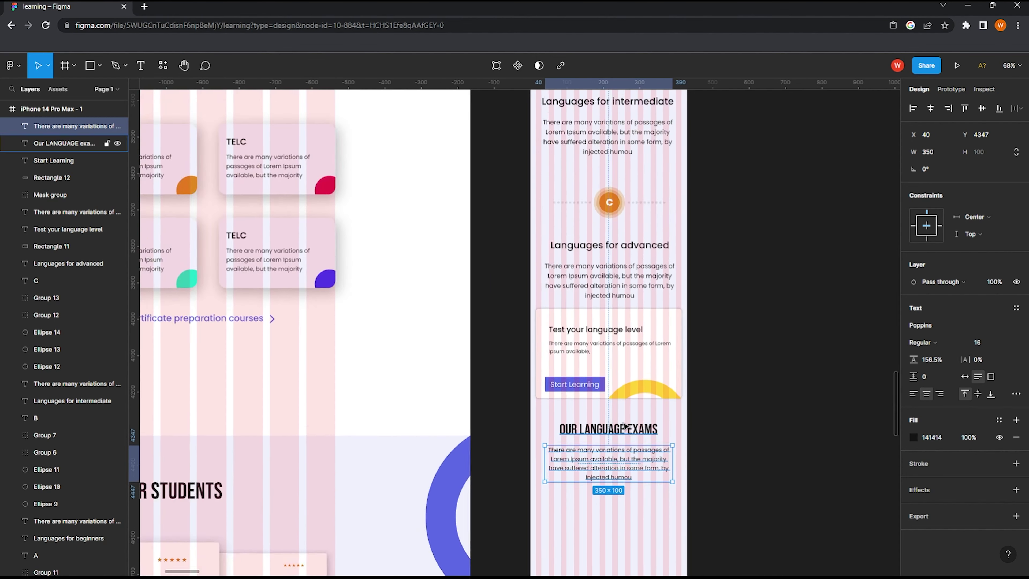
ctrl+scroll(608, 325, down, 2)
ctrl+scroll(587, 271, down, 3)
Step: Copy the first TELC exam card with its title below the exams paragraph
shift+click(391, 178)
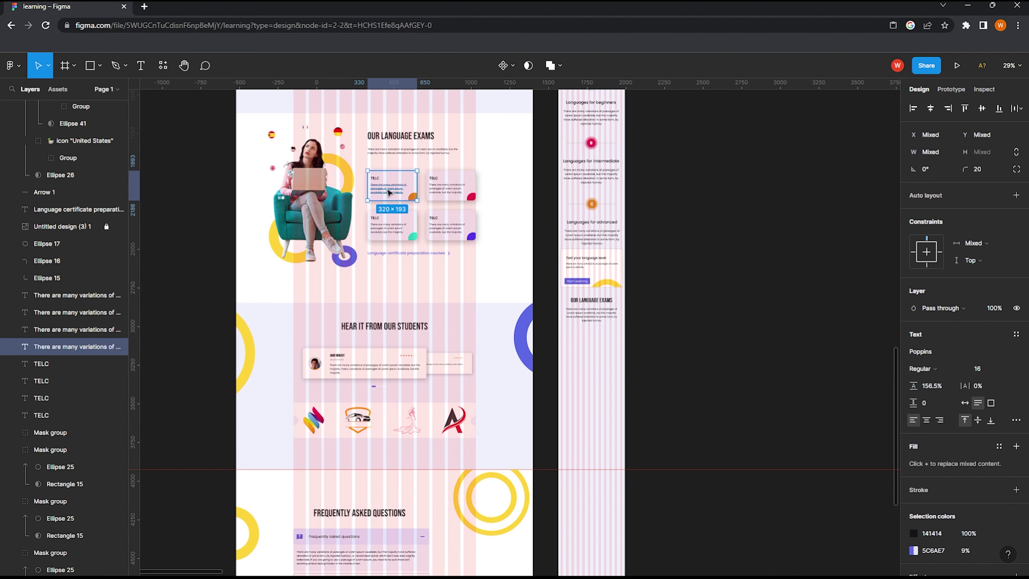
ctrl+scroll(591, 343, up, 1)
ctrl+scroll(579, 345, up, 2)
scroll(576, 345, up, 2)
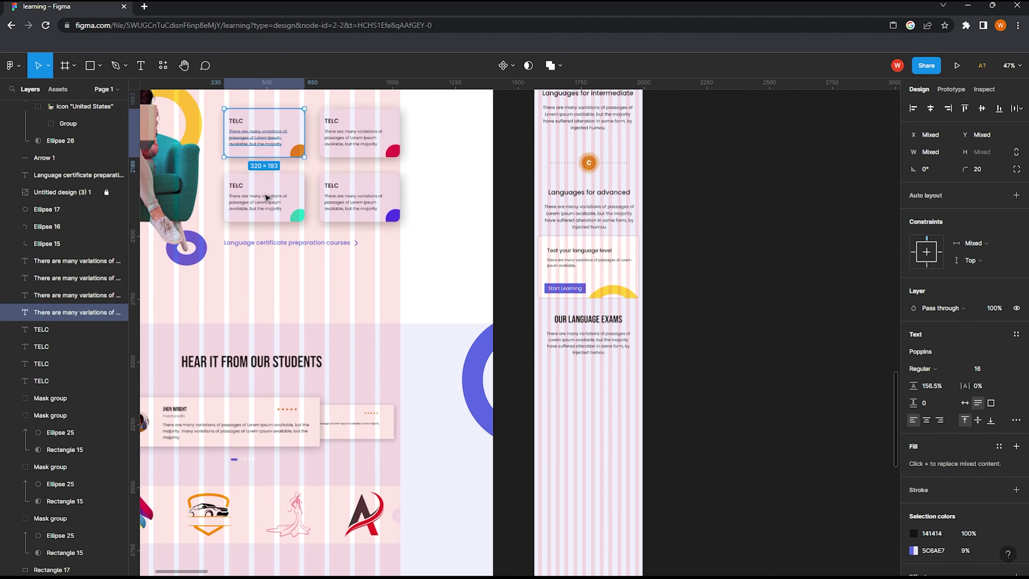
scroll(284, 203, up, 1)
shift+click(237, 136)
mouse_move(278, 155)
alt+mouse_down()
mouse_move(590, 398)
mouse_move(561, 392)
alt+mouse_up()
ctrl+scroll(591, 401, up, 2)
ctrl+scroll(567, 393, up, 2)
scroll(559, 387, up, 1)
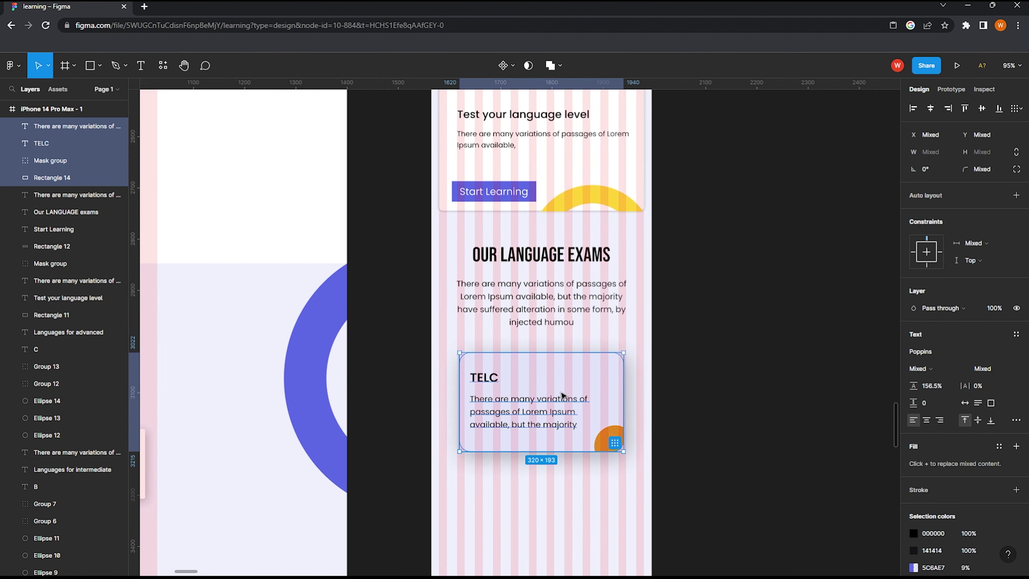
ctrl+scroll(565, 386, down, 3)
ctrl+scroll(559, 364, down, 2)
ctrl+scroll(559, 357, down, 2)
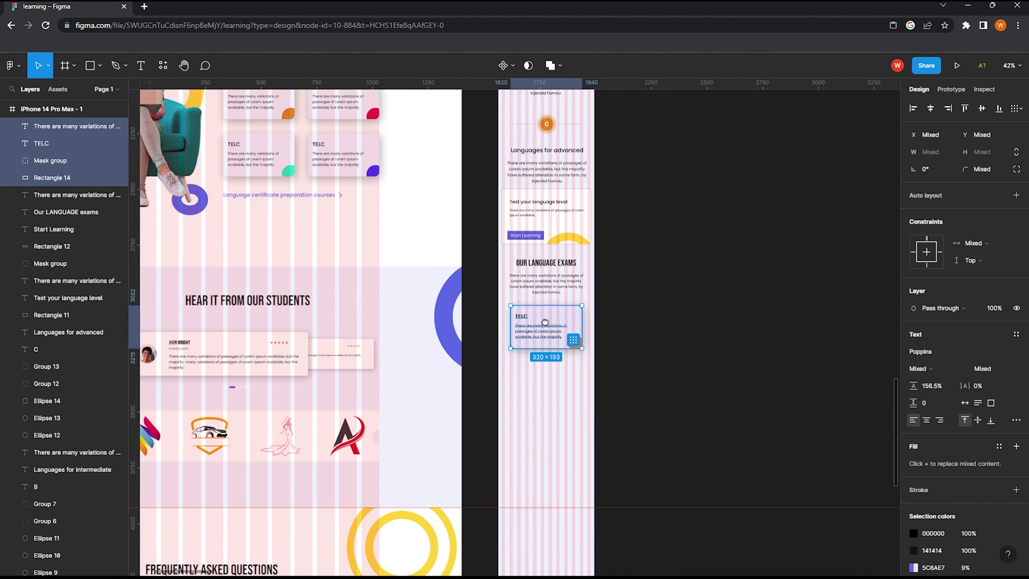
click(619, 332)
scroll(344, 241, up, 2)
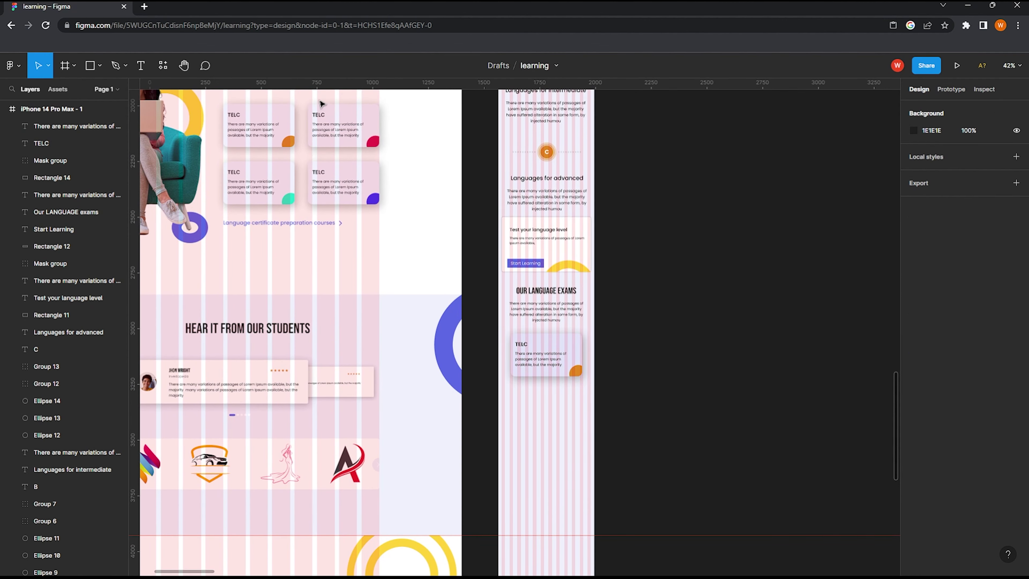
Step: Copy three more TELC cards, stacking them beneath the first with equal spacing
mouse_move(320, 104)
mouse_down()
mouse_move(380, 147)
mouse_move(541, 412)
mouse_up()
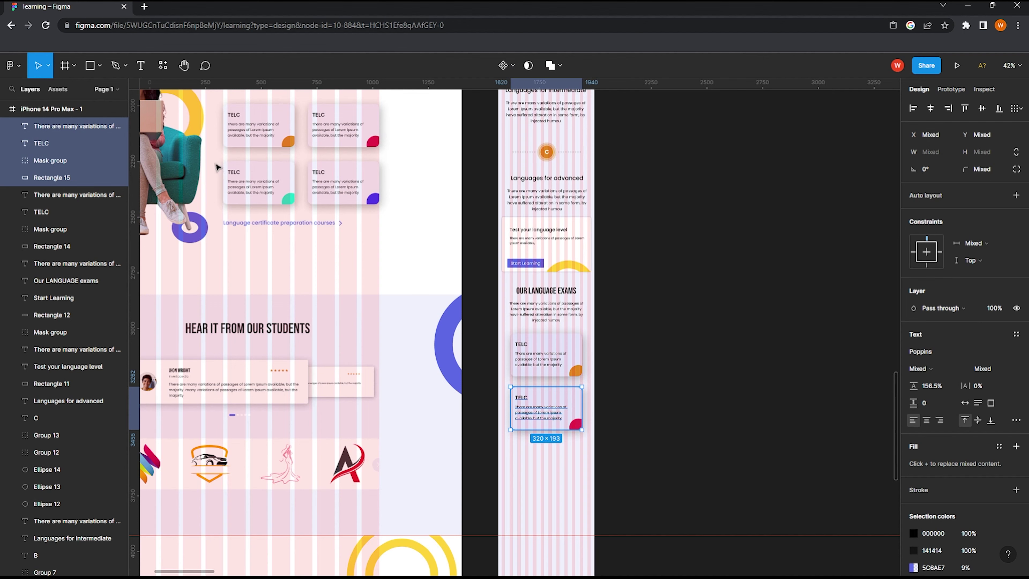
drag(260, 188, 545, 468)
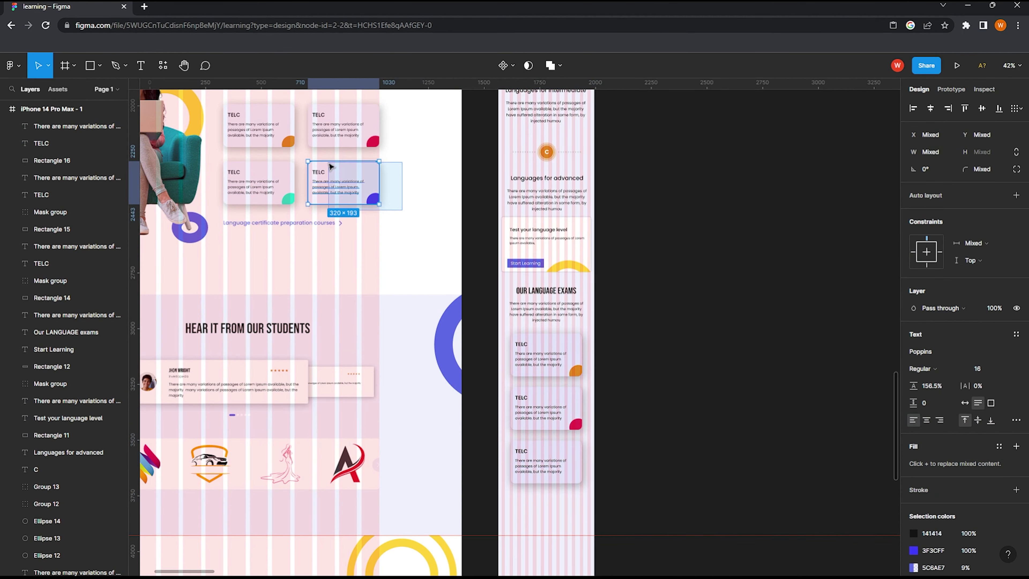
drag(329, 167, 529, 525)
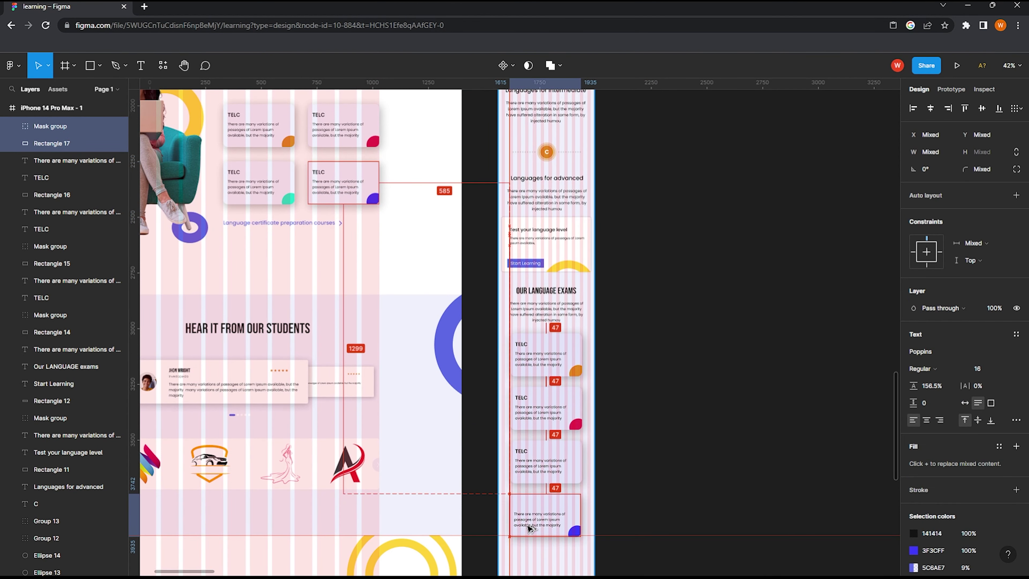
scroll(555, 429, down, 5)
scroll(351, 253, up, 2)
scroll(344, 255, up, 3)
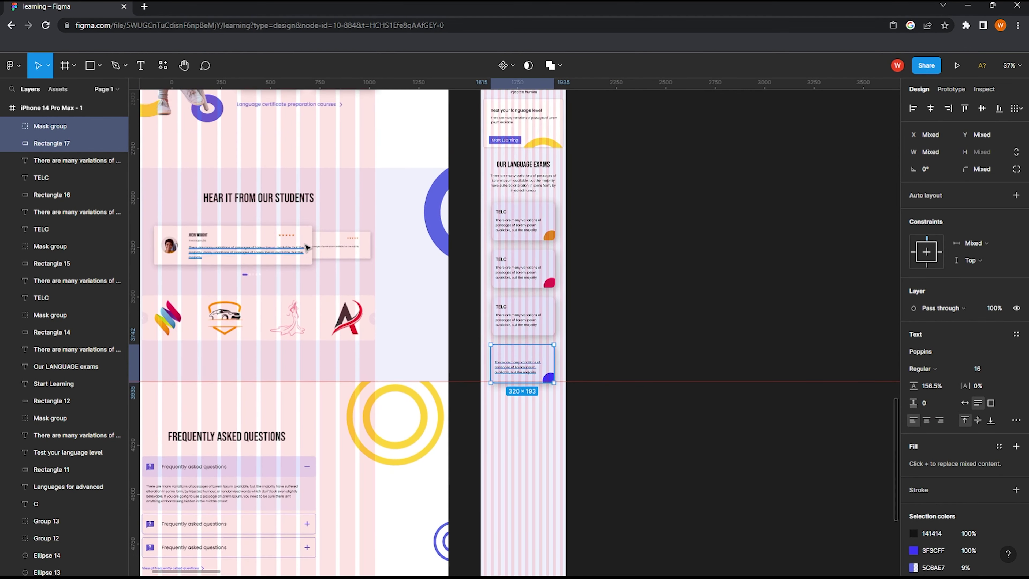
scroll(332, 259, up, 3)
scroll(313, 262, down, 2)
Step: Copy the 'Language certificate preparation courses' link and its arrow below the exam cards
click(328, 270)
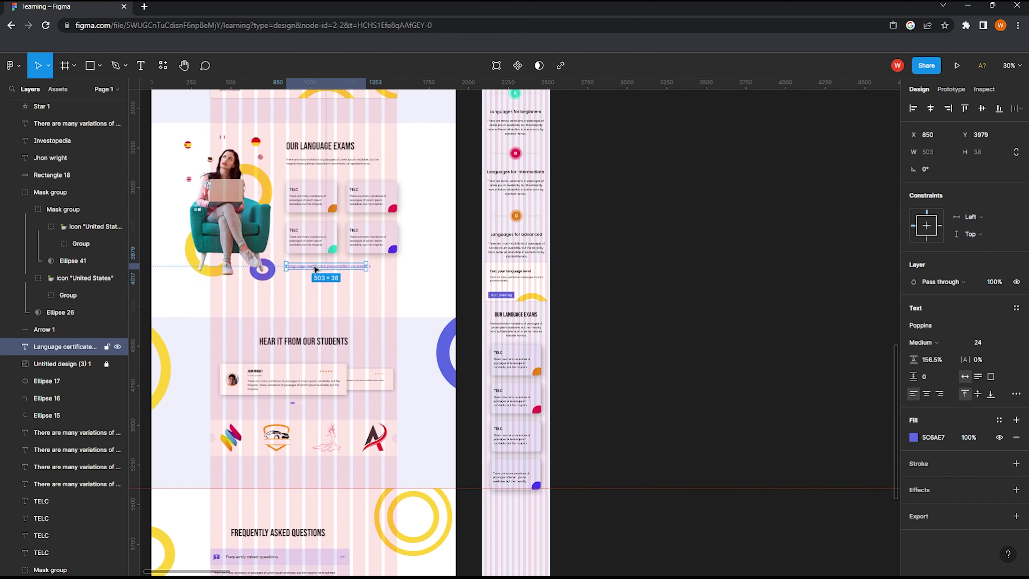
scroll(365, 292, up, 2)
scroll(377, 320, up, 3)
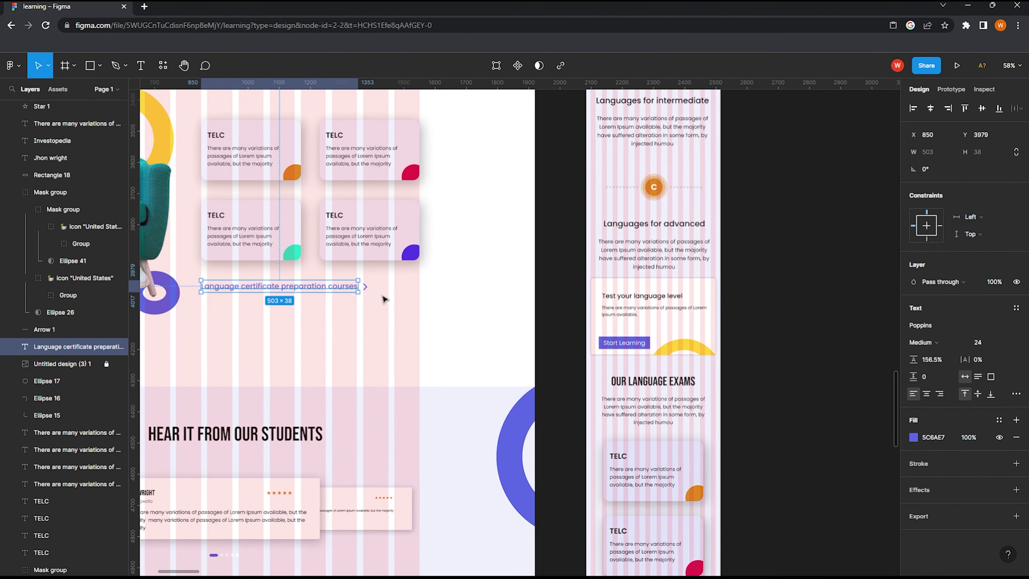
shift+click(365, 287)
scroll(345, 263, down, 2)
scroll(316, 243, down, 3)
scroll(297, 231, down, 1)
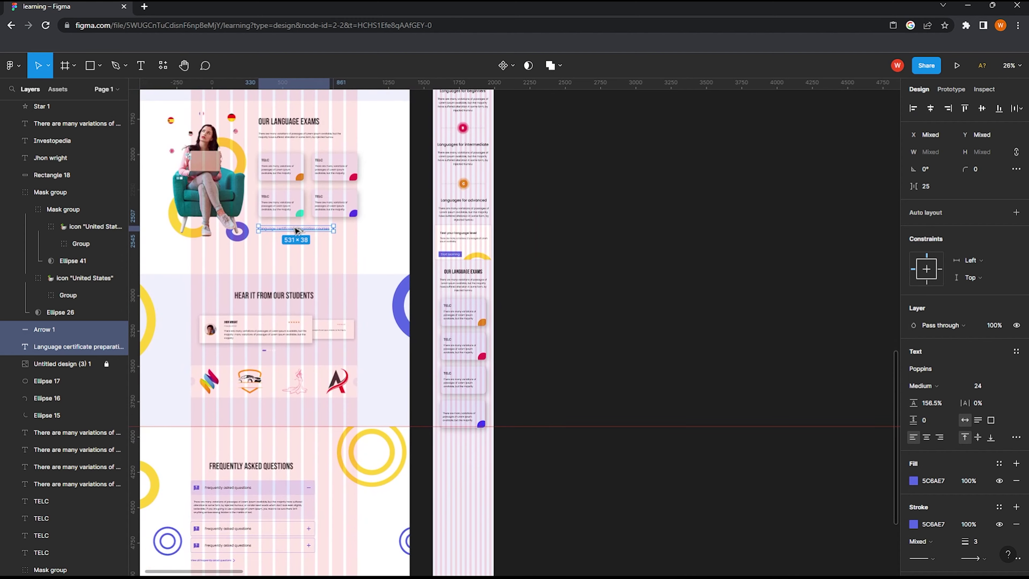
drag(297, 231, 463, 439)
scroll(463, 440, up, 3)
scroll(462, 442, up, 2)
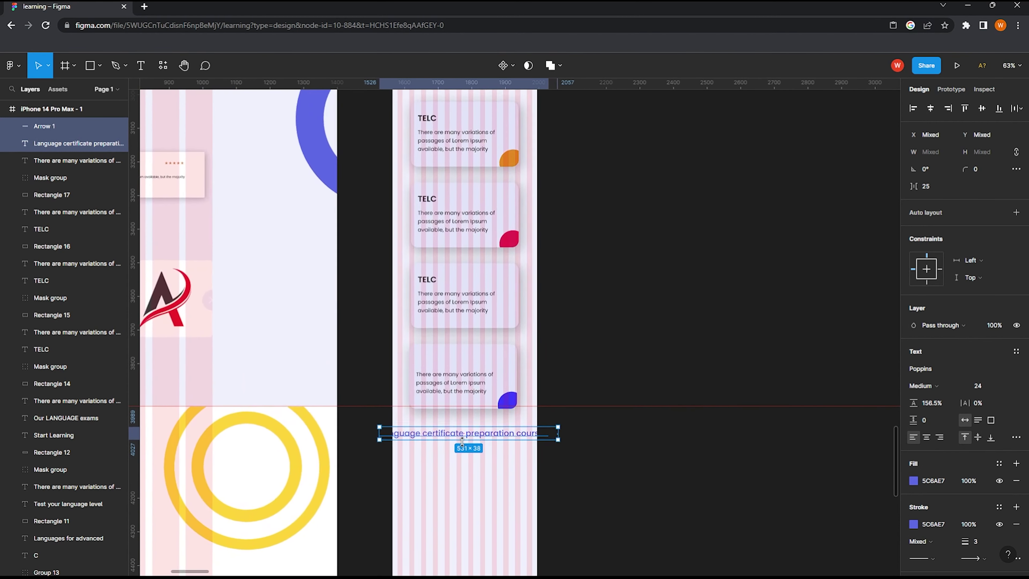
scroll(462, 441, up, 1)
Step: Scale the link and arrow down to about 0.78x so they fit inside the frame
key(k)
drag(569, 438, 494, 426)
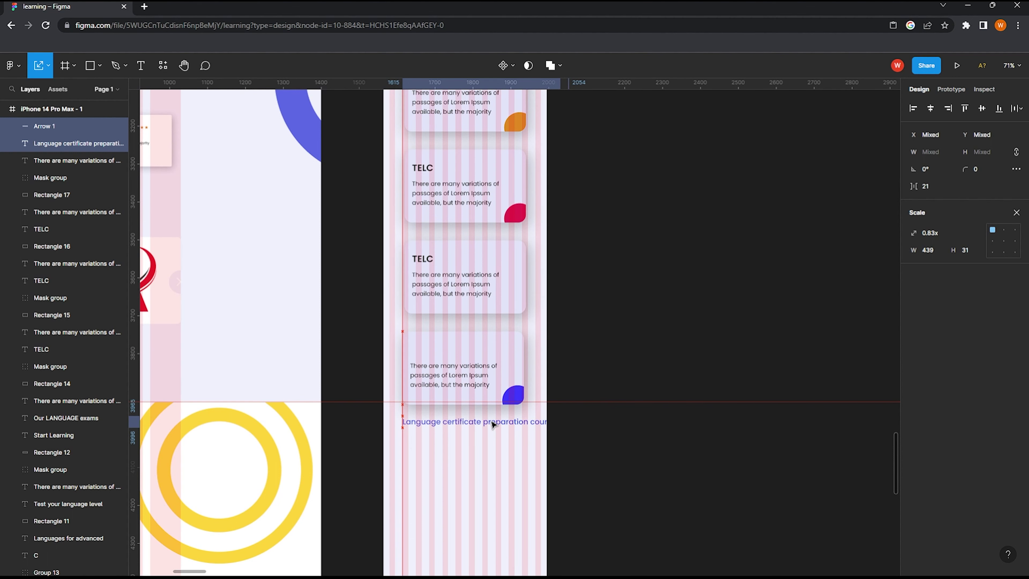
drag(494, 425, 475, 423)
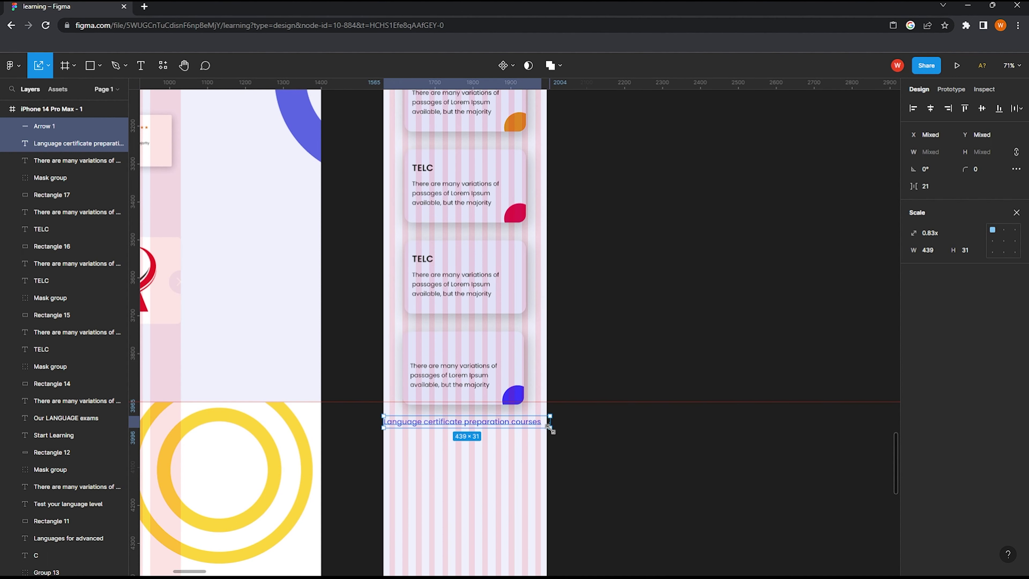
drag(549, 428, 485, 426)
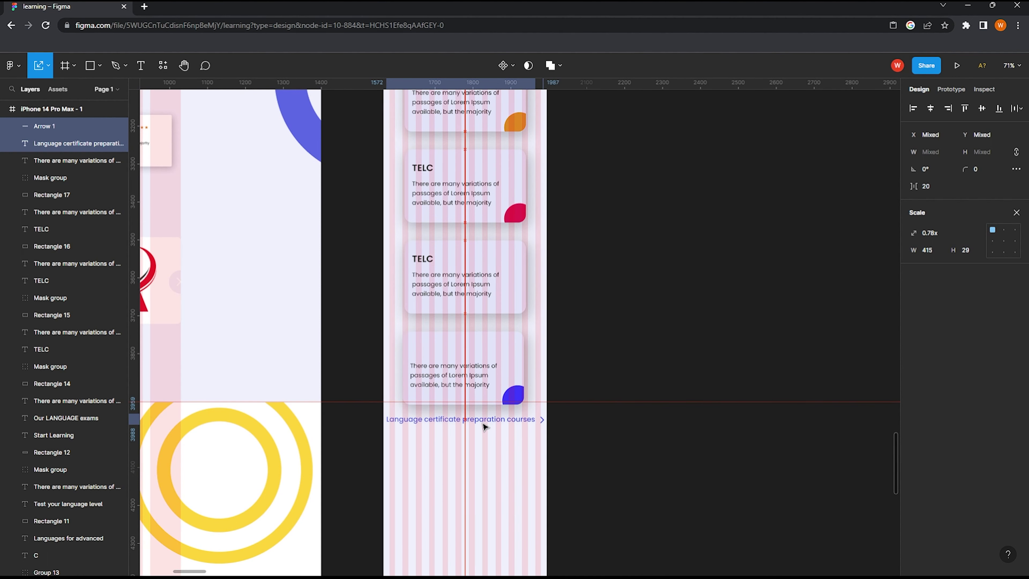
drag(542, 424, 484, 426)
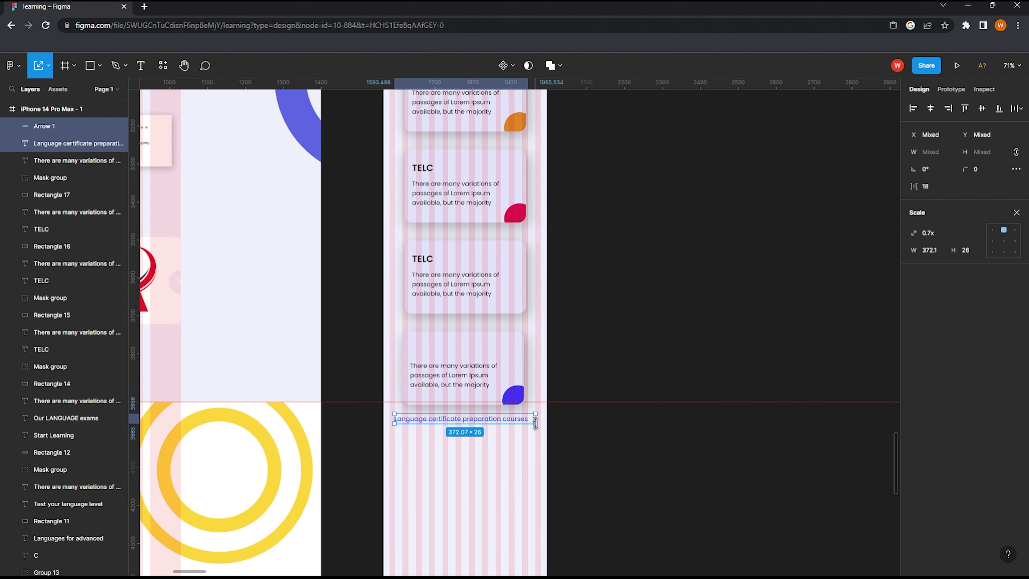
click(644, 419)
ctrl+scroll(526, 425, down, 5)
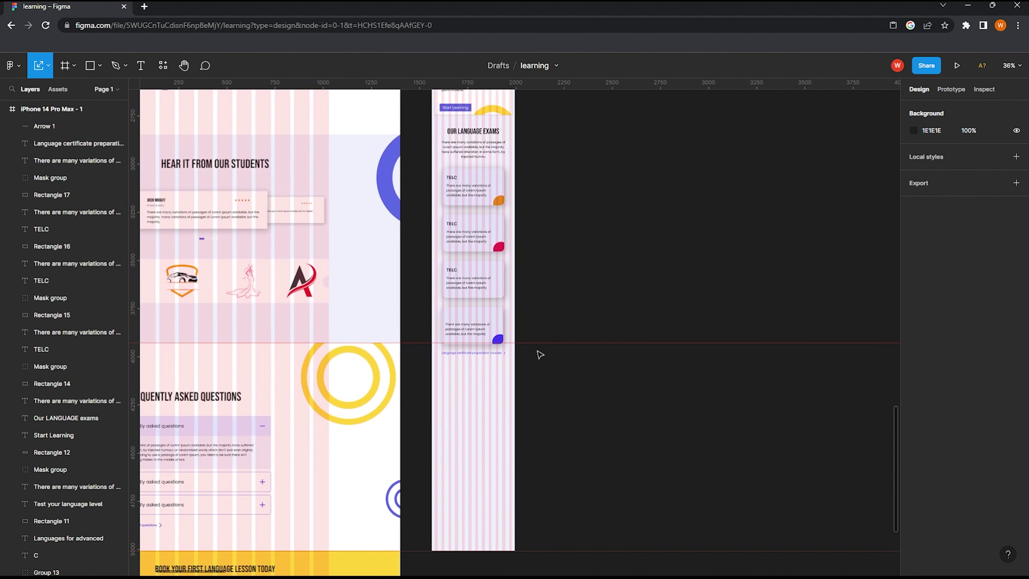
scroll(490, 428, up, 3)
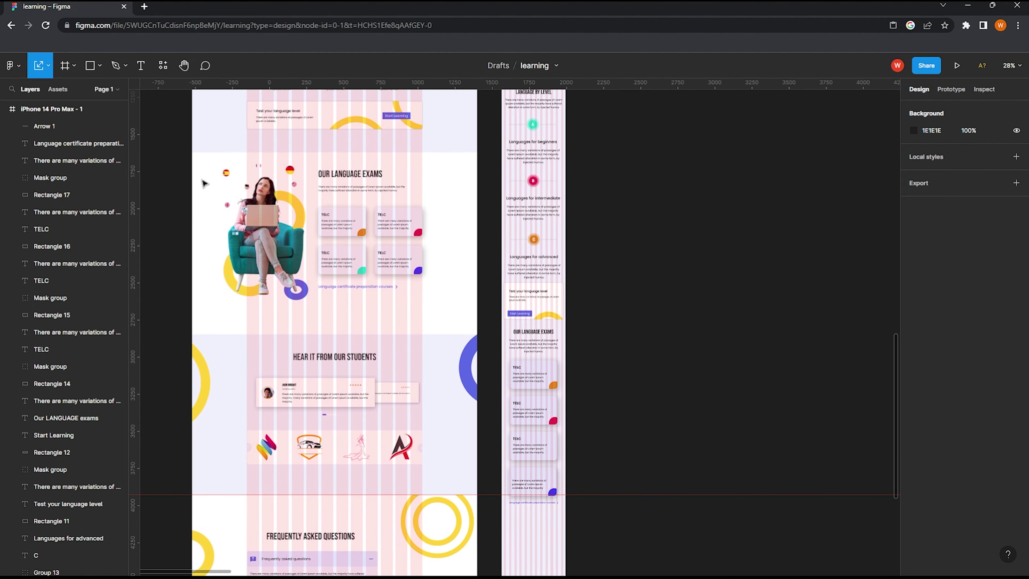
Step: Select the woman-in-armchair illustration with its photo and shapes, and copy it beside the frame
drag(170, 151, 308, 313)
mouse_move(263, 243)
mouse_down()
mouse_move(526, 532)
mouse_move(723, 391)
mouse_up()
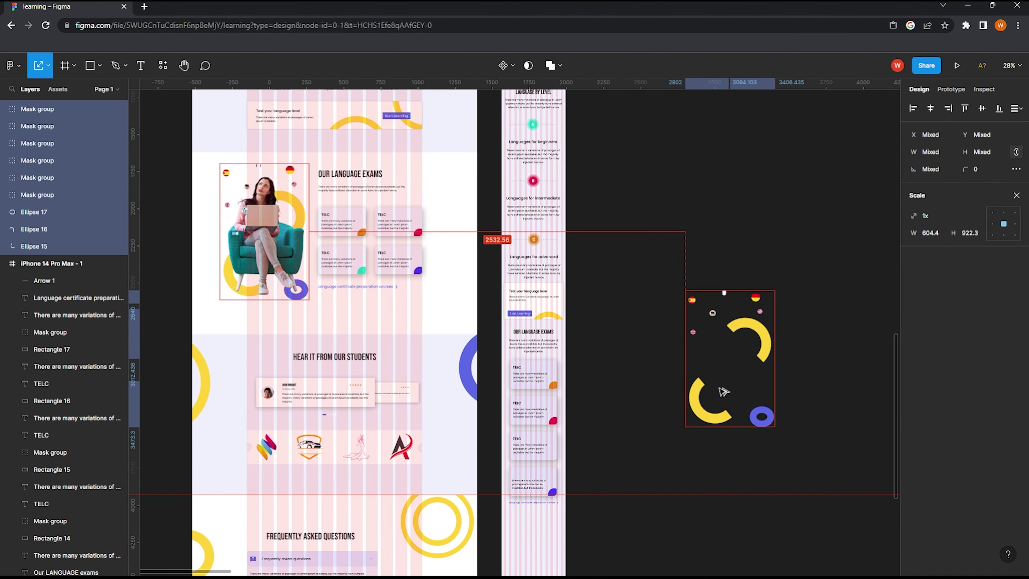
key(ctrl+z)
scroll(80, 450, down, 5)
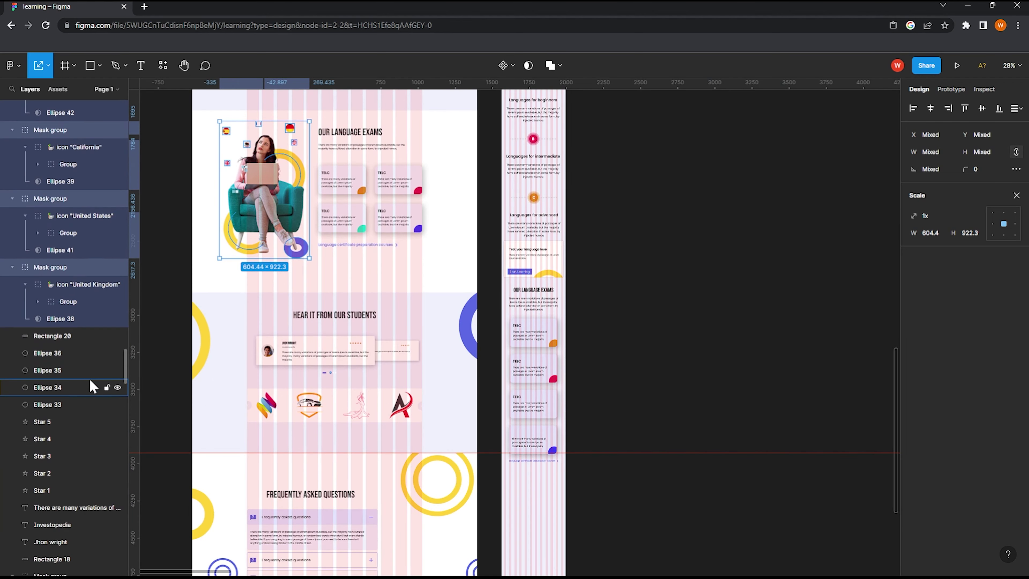
scroll(81, 449, down, 5)
scroll(79, 458, down, 5)
click(60, 332)
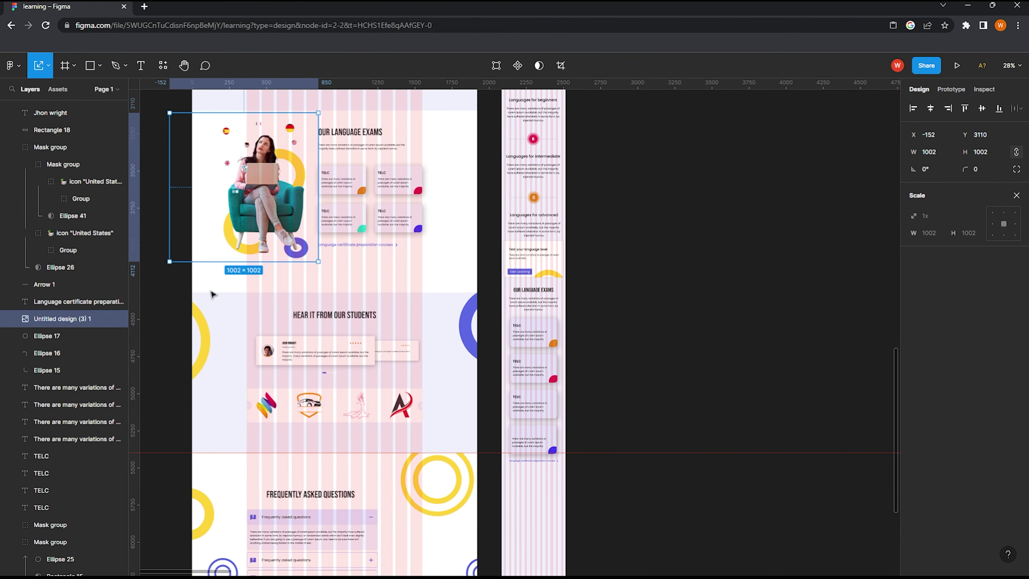
scroll(213, 294, up, 5)
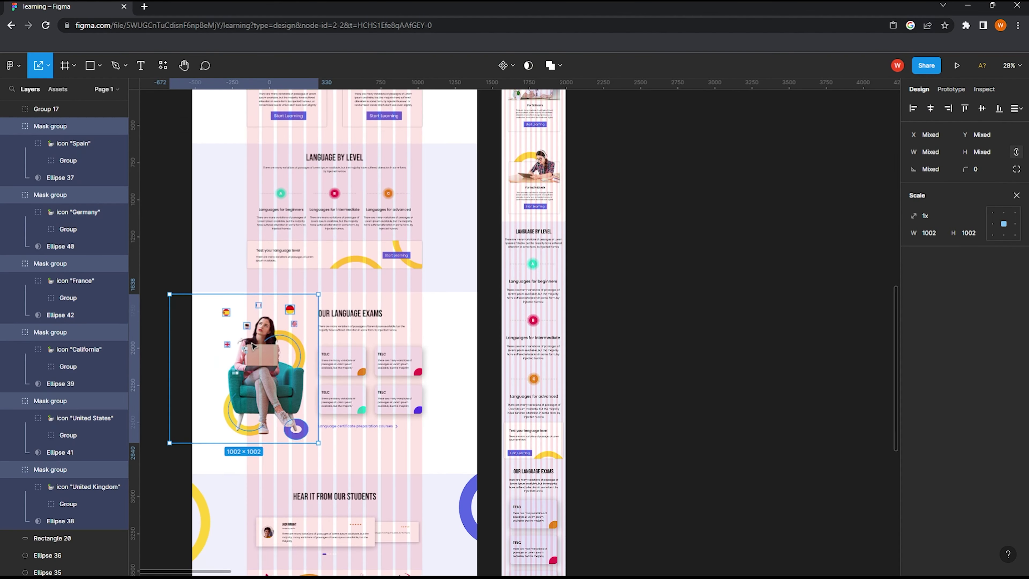
mouse_move(289, 421)
mouse_down()
mouse_move(470, 515)
mouse_move(602, 369)
mouse_up()
Step: Scale the illustration copy to 413 px and place it under the course link
drag(650, 423, 567, 335)
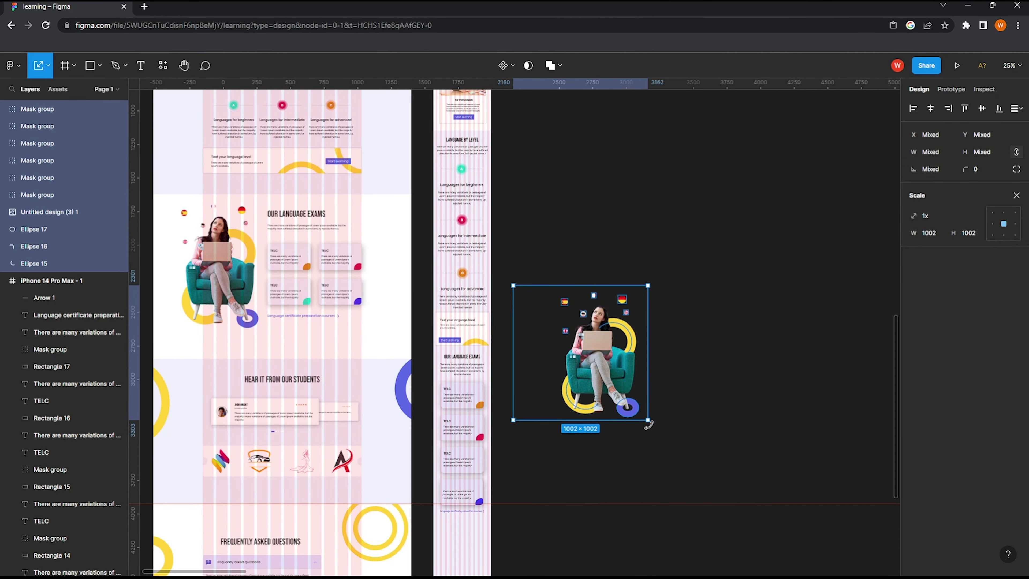
scroll(532, 361, down, 5)
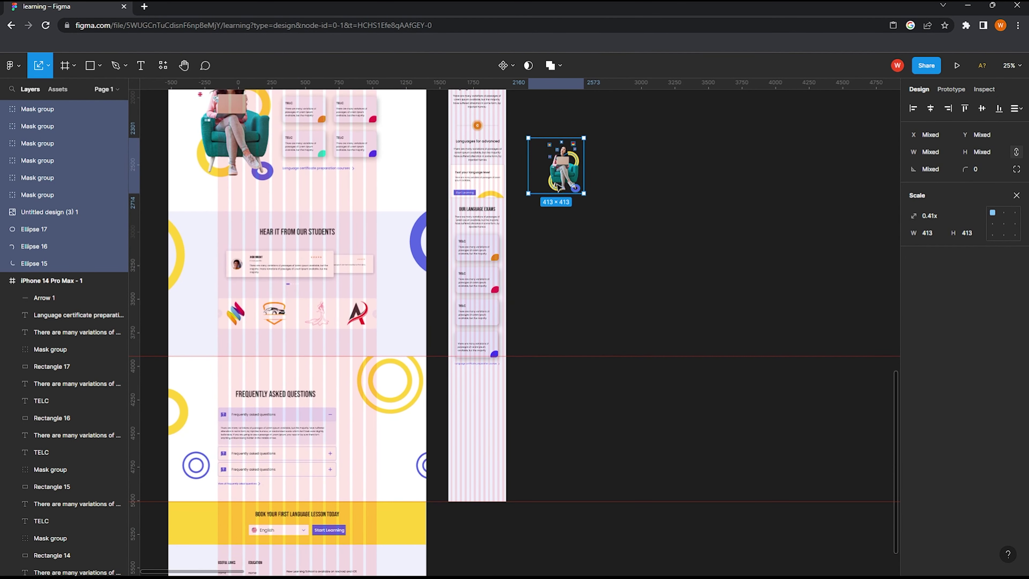
drag(547, 172, 469, 406)
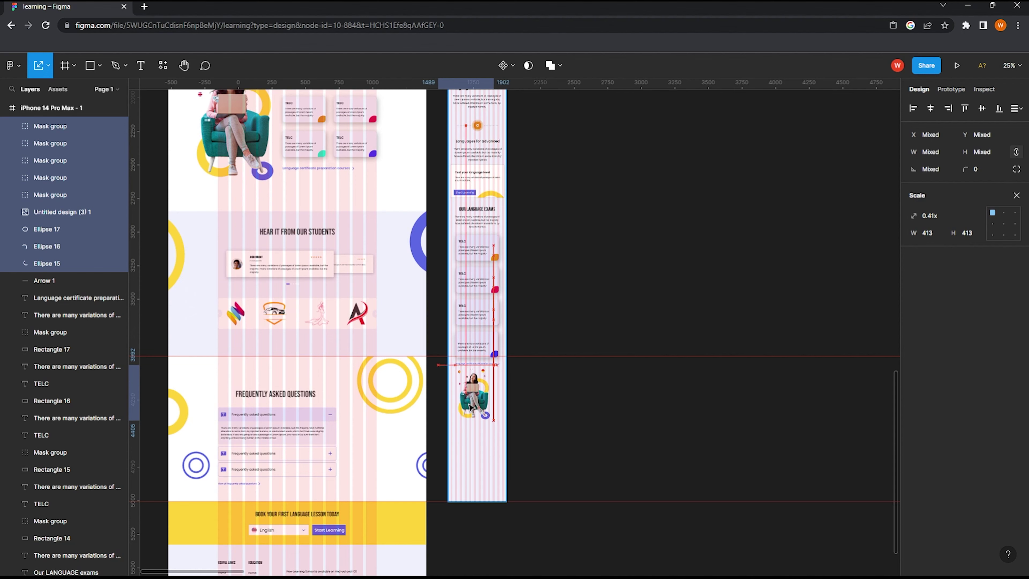
scroll(471, 406, up, 1)
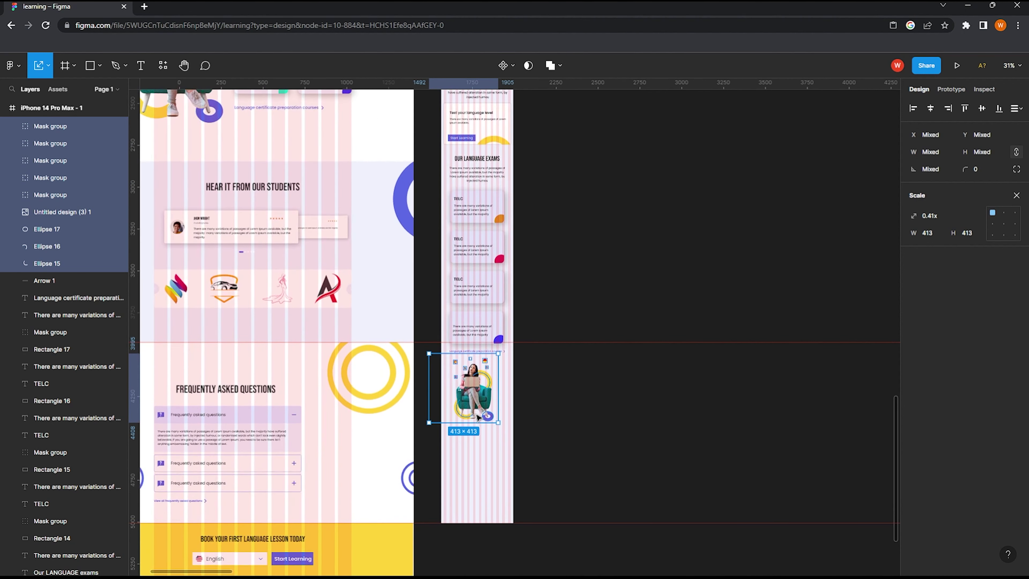
scroll(472, 405, up, 5)
scroll(482, 386, up, 2)
mouse_move(482, 386)
mouse_down()
mouse_move(478, 369)
mouse_move(501, 378)
mouse_up()
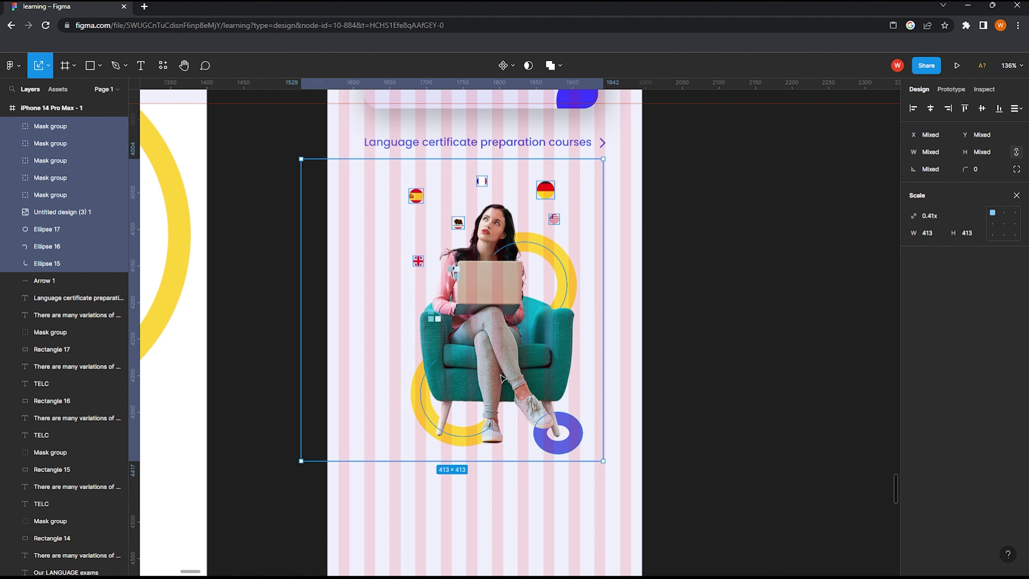
drag(512, 371, 502, 371)
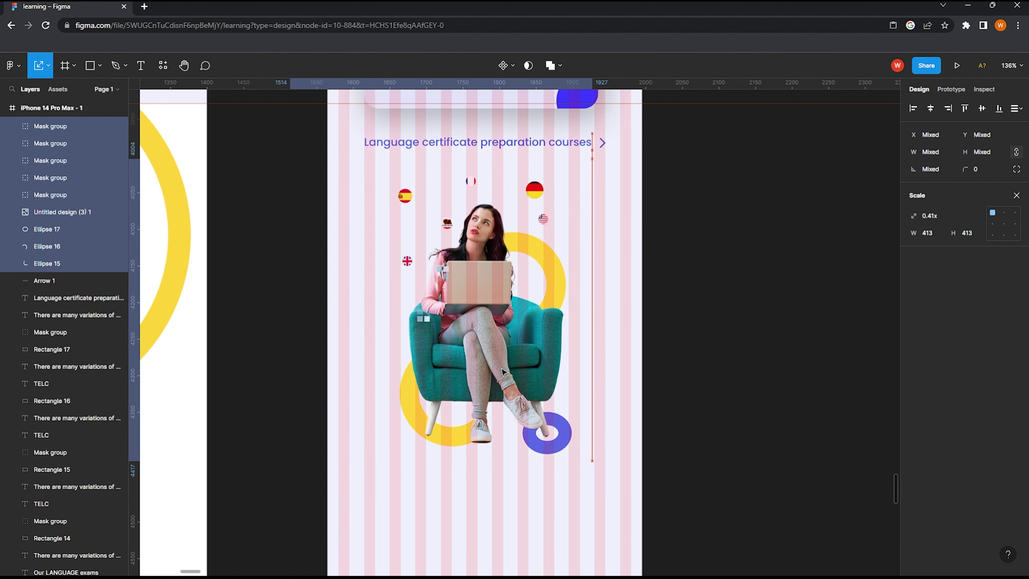
Step: Deselect the illustration, review the frame, and select the HEAR IT FROM OUR STUDENTS heading
scroll(501, 371, down, 3)
scroll(501, 368, down, 2)
scroll(500, 361, down, 2)
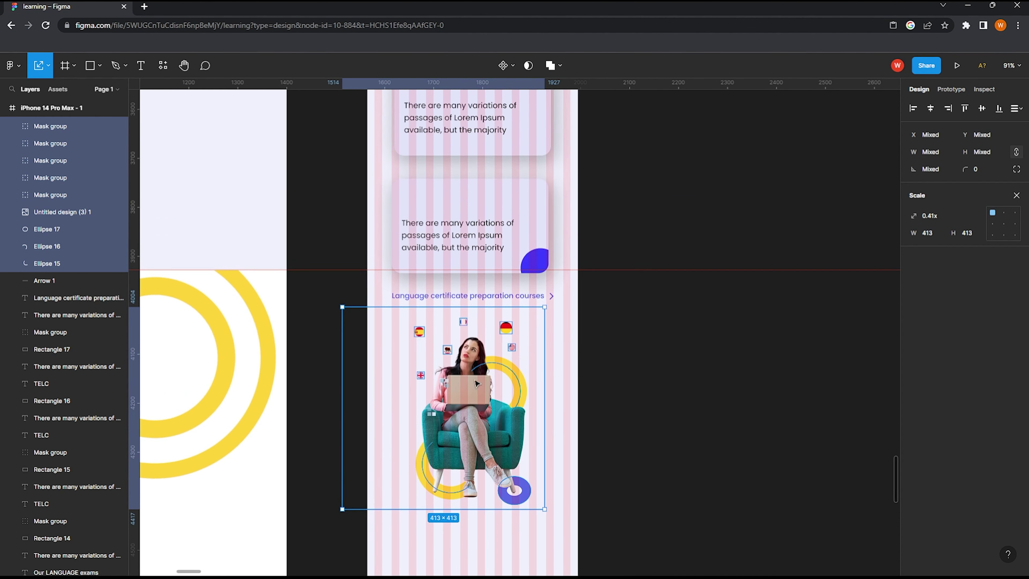
scroll(501, 353, down, 1)
scroll(501, 353, up, 3)
scroll(439, 330, up, 3)
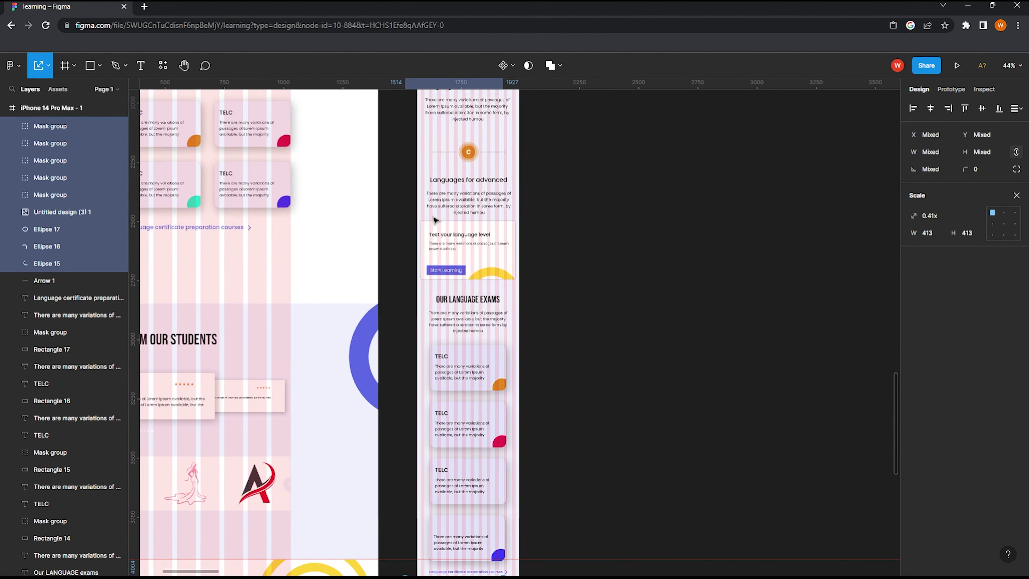
scroll(434, 220, up, 3)
scroll(437, 235, down, 3)
scroll(445, 259, down, 5)
scroll(466, 296, down, 3)
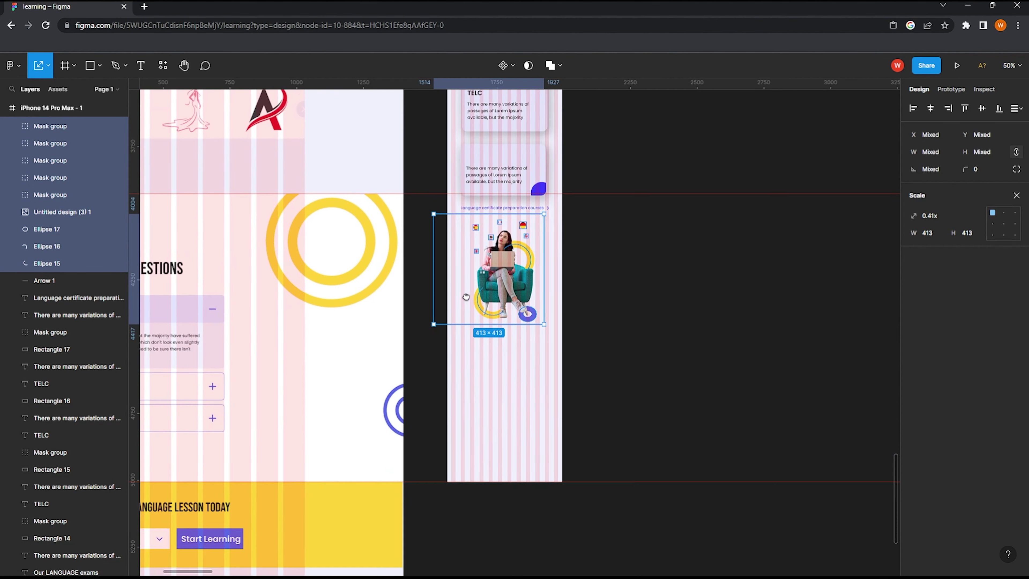
scroll(466, 296, down, 3)
scroll(466, 298, down, 3)
click(533, 293)
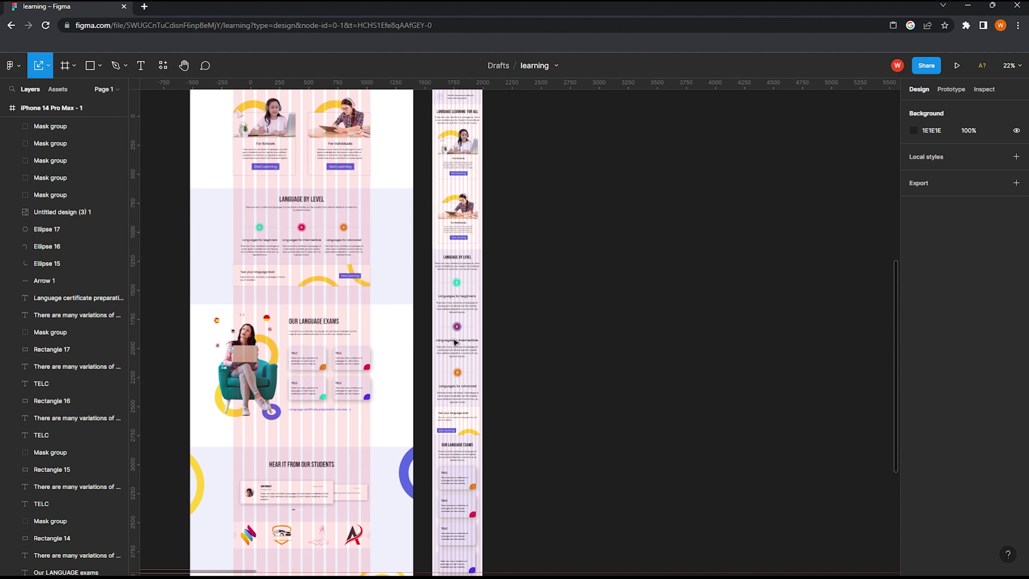
scroll(488, 376, down, 1)
scroll(484, 404, down, 1)
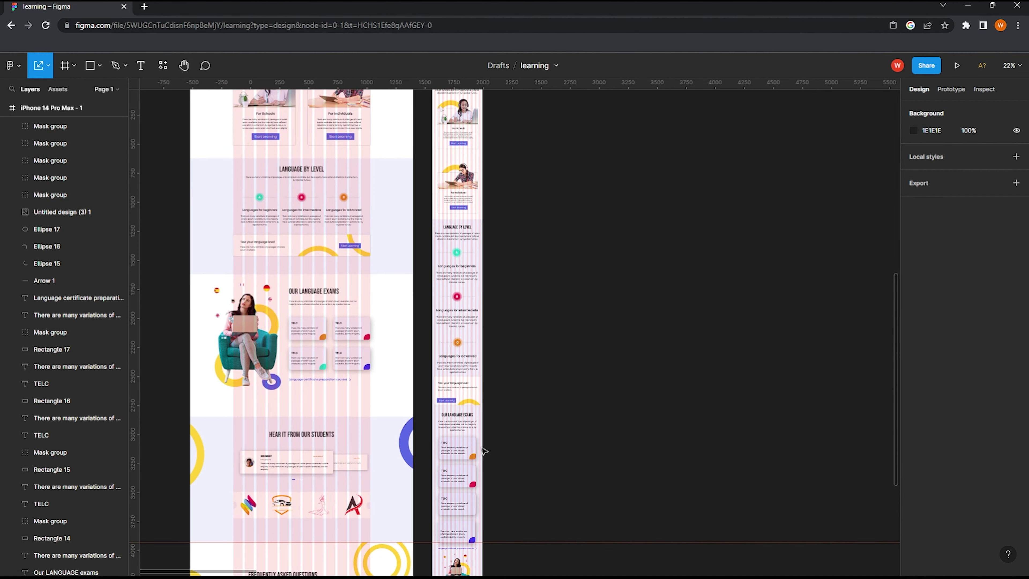
scroll(482, 365, down, 5)
scroll(476, 320, up, 2)
scroll(470, 325, down, 3)
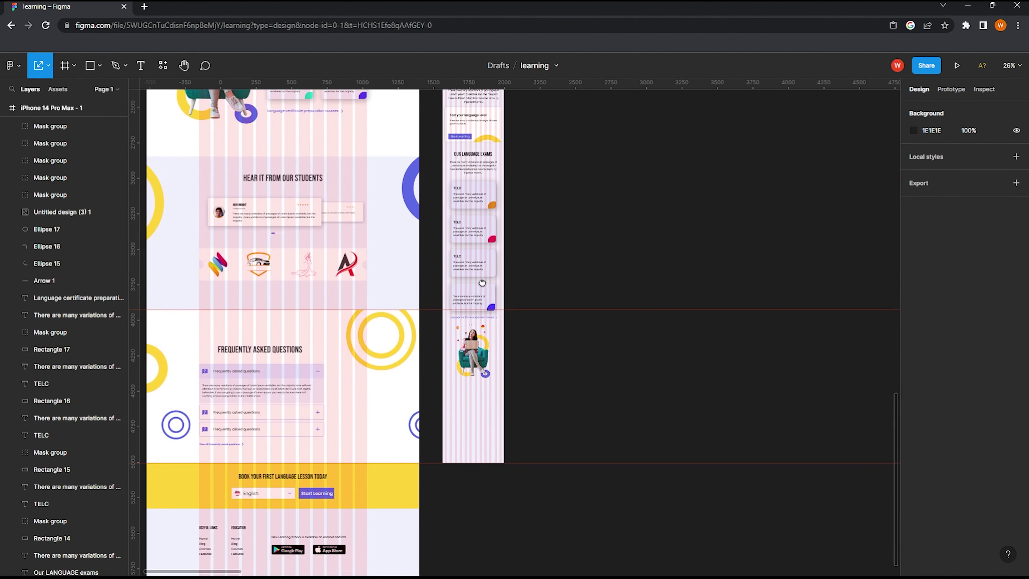
scroll(462, 330, down, 2)
scroll(256, 307, left, 2)
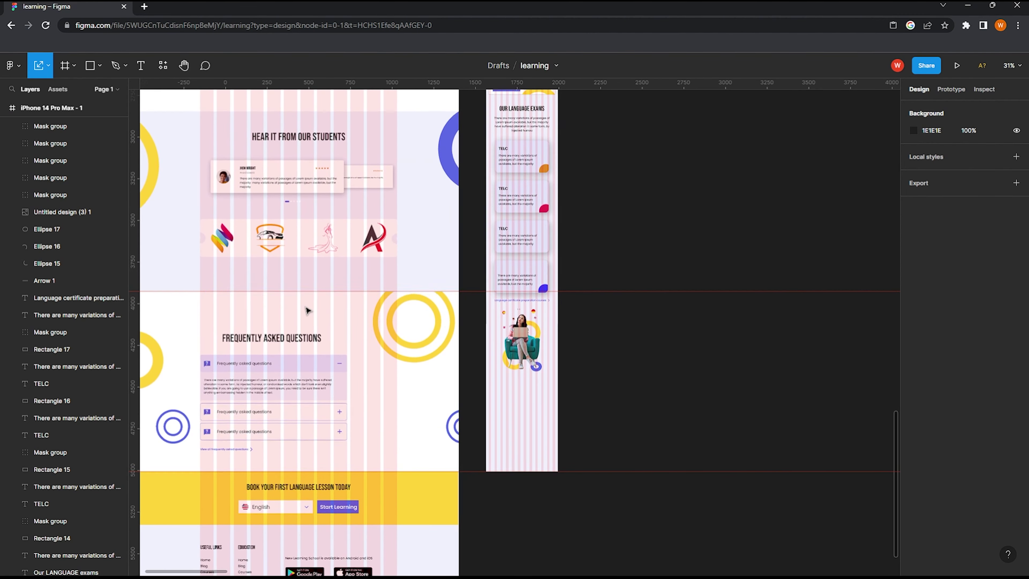
scroll(305, 302, down, 1)
click(299, 137)
Step: Copy the students heading and the testimonial card background into the phone frame, narrowing the card to fit
drag(298, 138, 515, 392)
click(1016, 195)
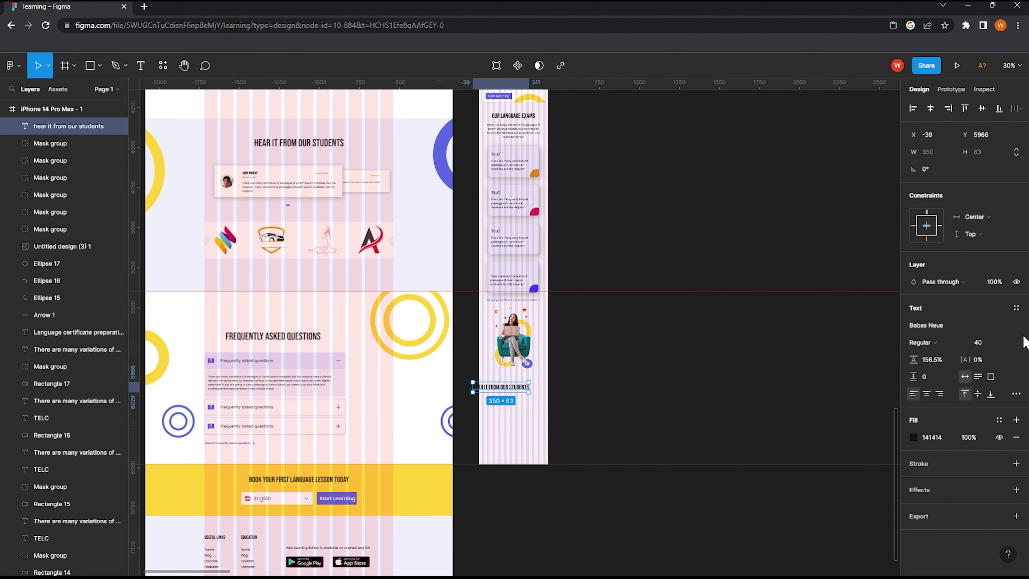
scroll(525, 395, up, 3)
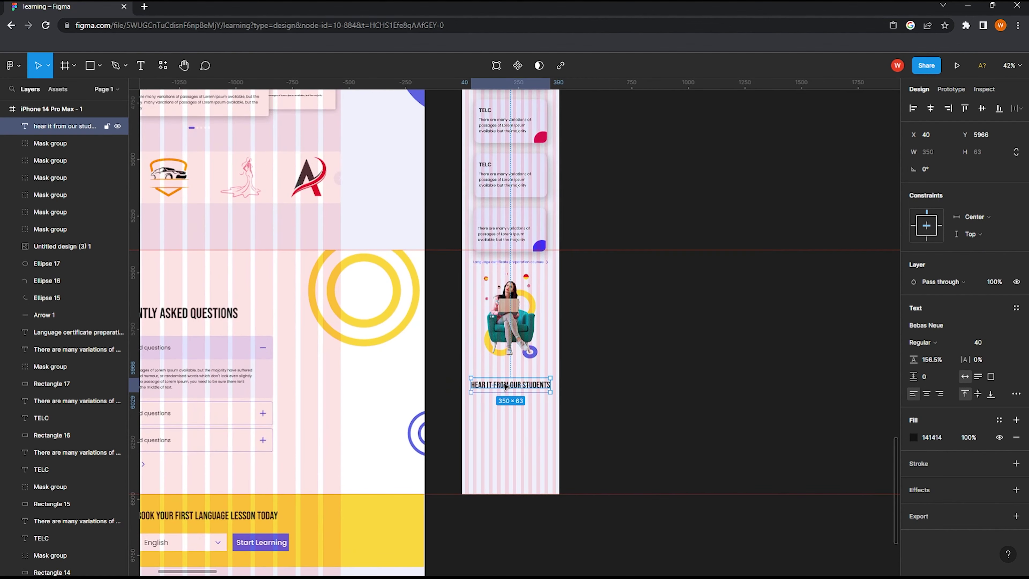
click(636, 365)
scroll(452, 357, down, 3)
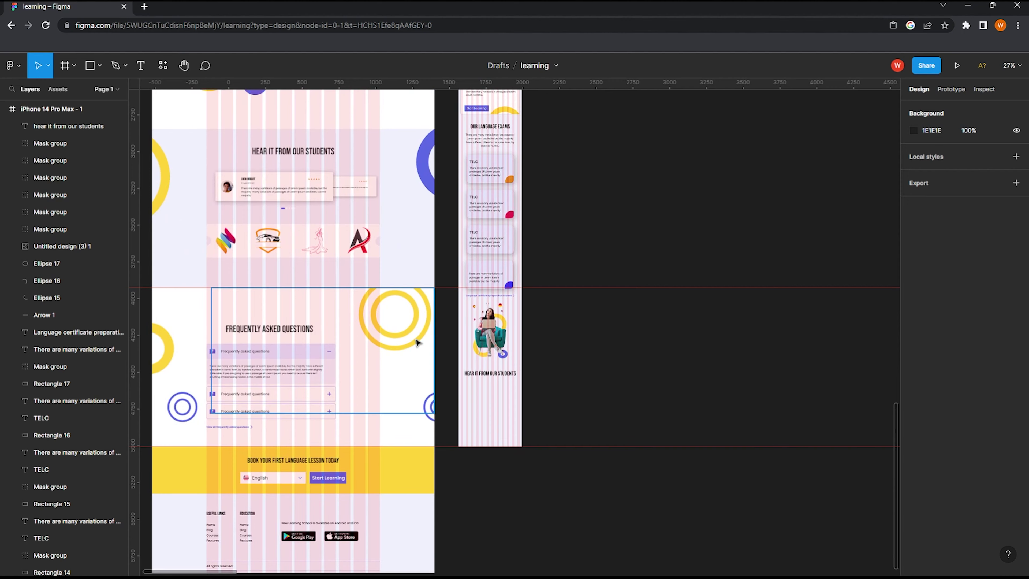
click(258, 192)
drag(258, 192, 503, 414)
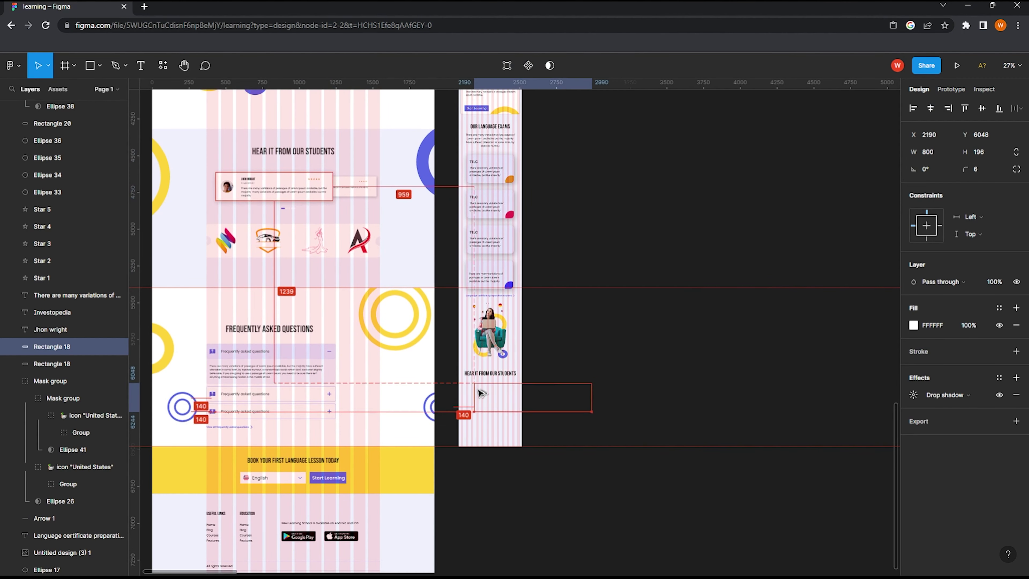
scroll(507, 410, up, 2)
scroll(507, 410, up, 5)
mouse_move(699, 405)
mouse_down()
mouse_move(531, 406)
mouse_move(486, 392)
mouse_up()
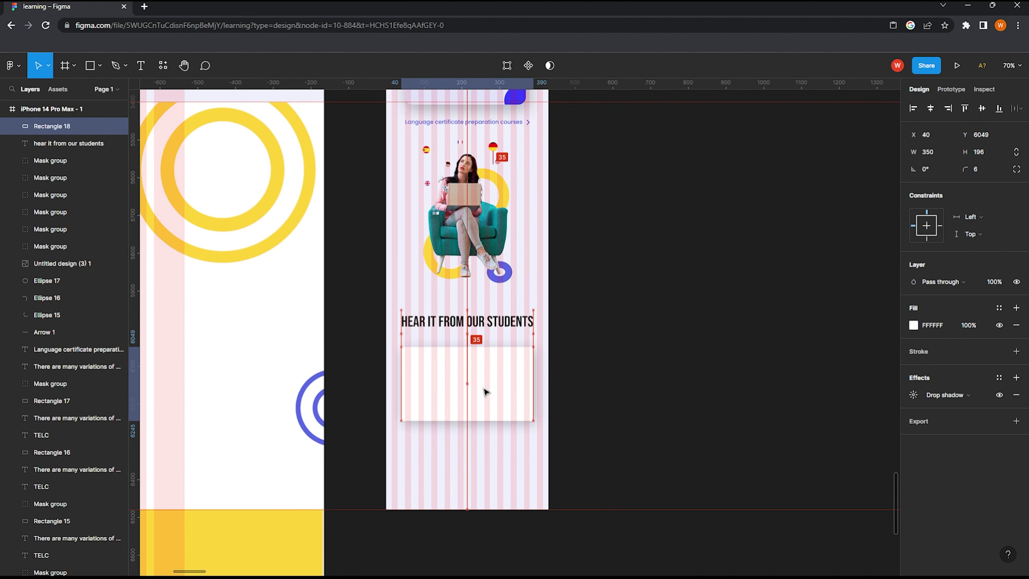
scroll(559, 346, down, 4)
scroll(561, 350, up, 3)
Step: Copy the student avatar into the mobile card and extend the card to 291 tall
drag(181, 167, 508, 426)
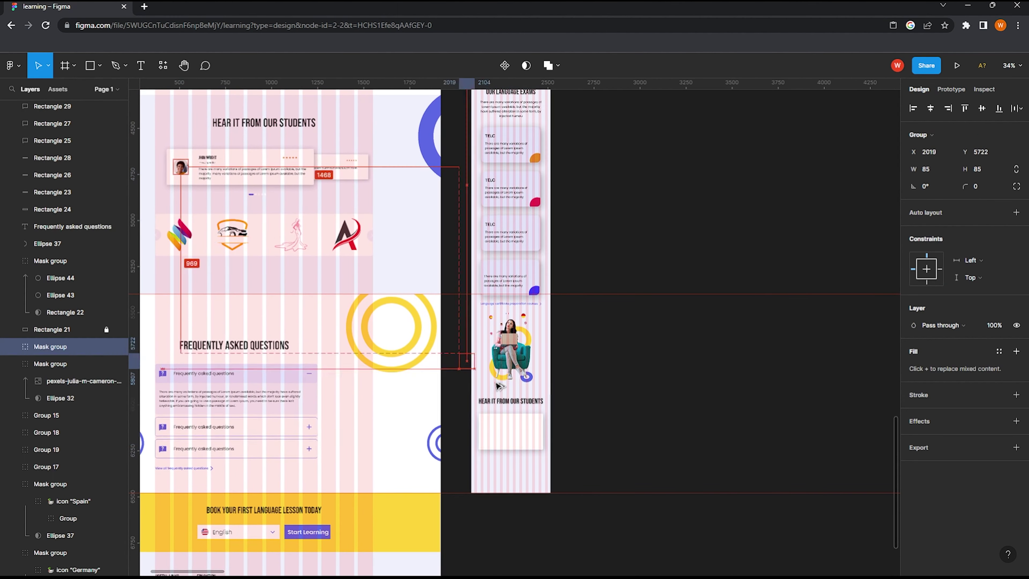
key(shift+0)
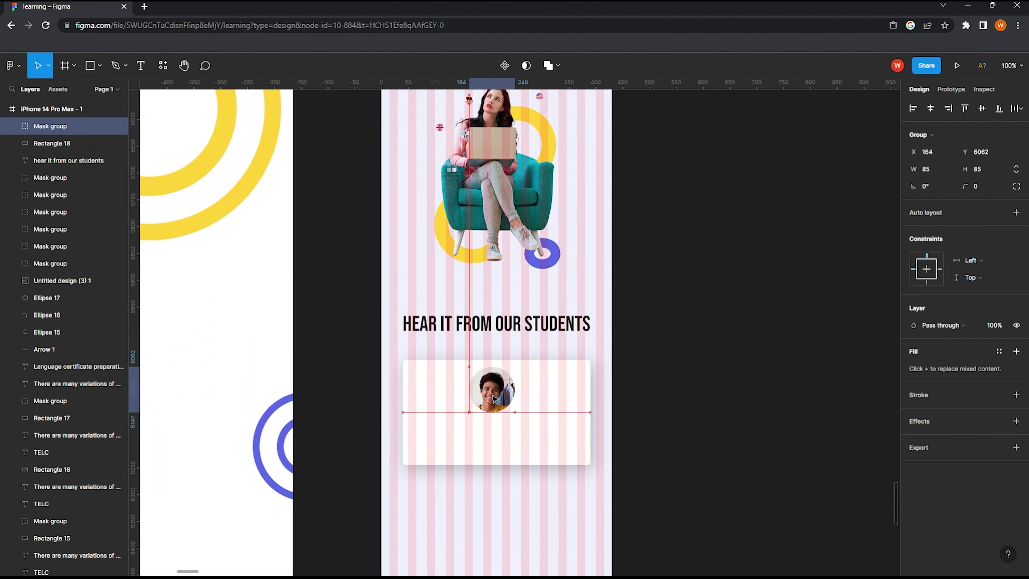
click(507, 451)
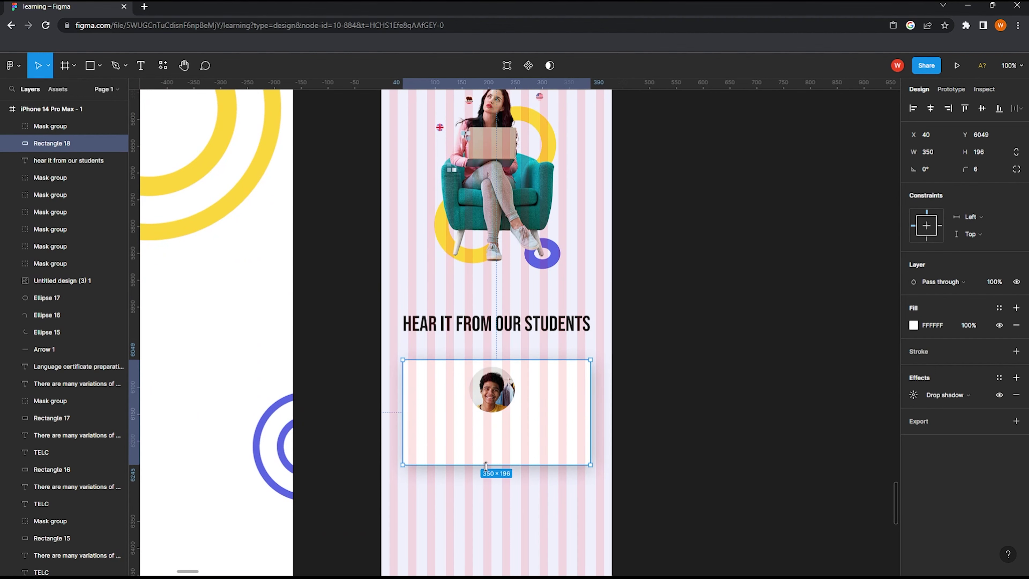
drag(496, 464, 496, 517)
scroll(535, 413, down, 1)
scroll(500, 337, down, 2)
scroll(486, 276, down, 3)
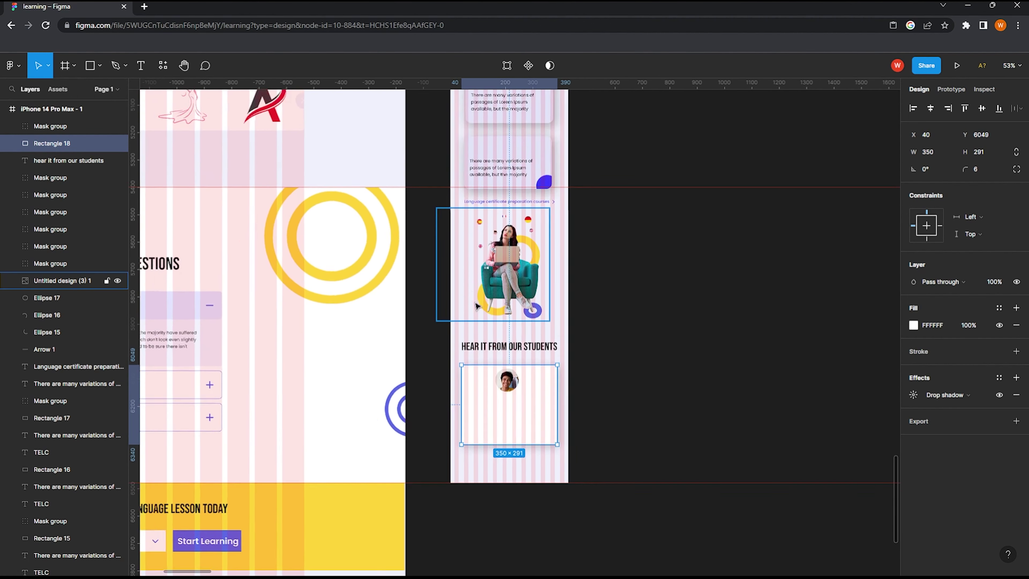
scroll(324, 223, up, 5)
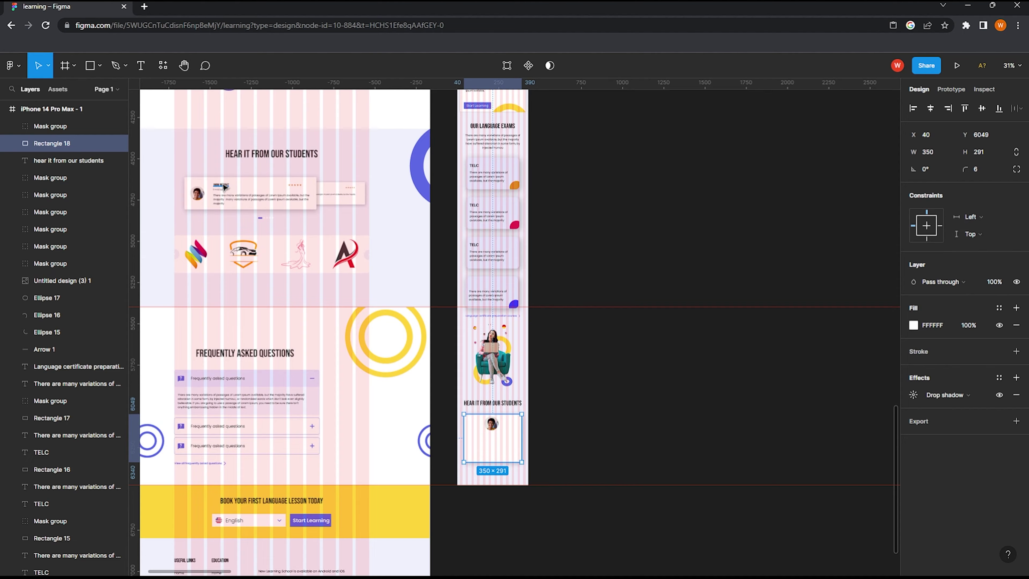
scroll(224, 187, up, 1)
Step: Copy the name, company and review texts into the mobile card, narrowing the review to wrap
click(218, 190)
scroll(215, 192, up, 3)
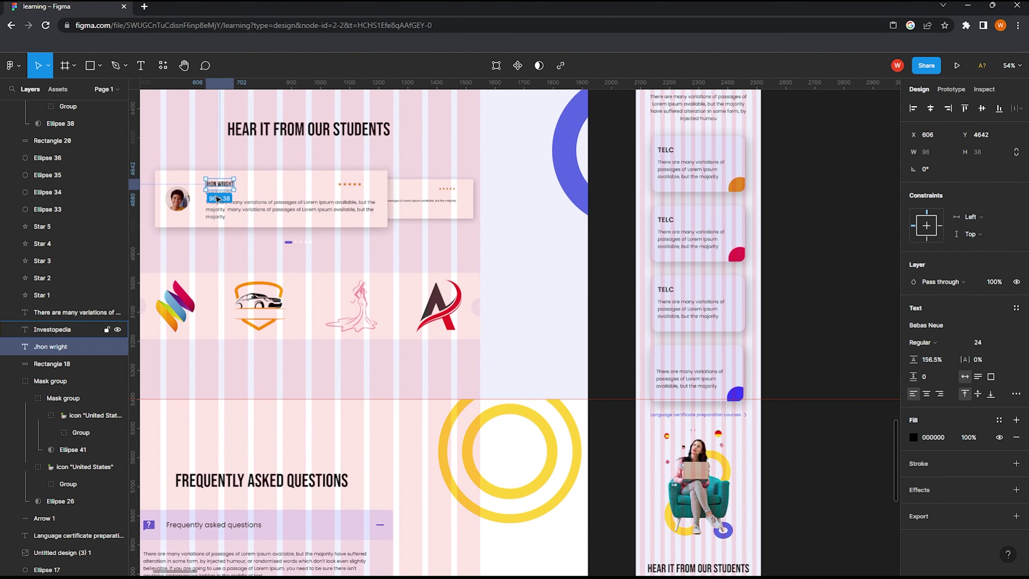
shift+click(284, 207)
scroll(283, 203, down, 2)
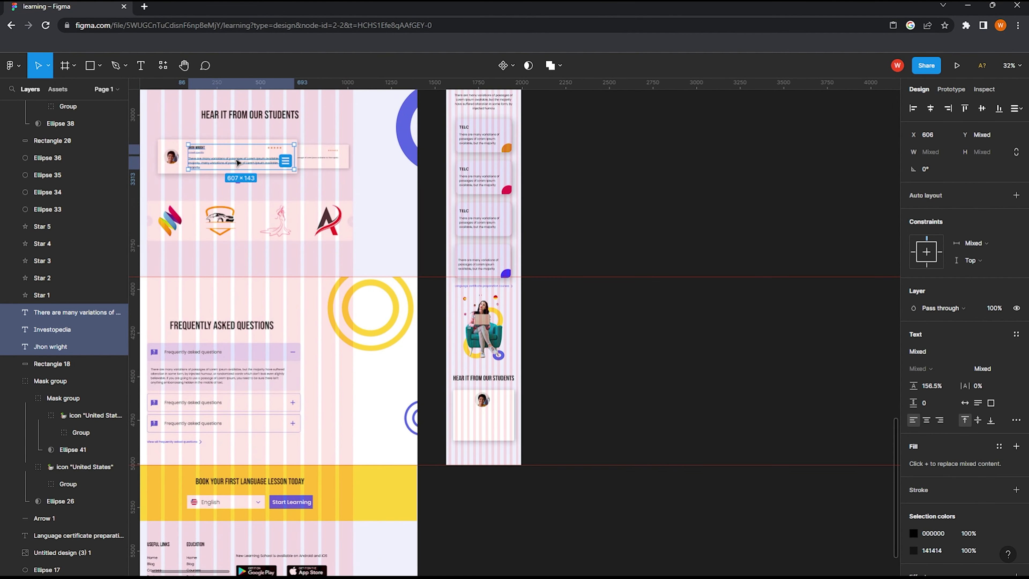
mouse_move(237, 162)
mouse_down()
mouse_move(466, 419)
mouse_move(439, 433)
mouse_up()
scroll(457, 418, up, 5)
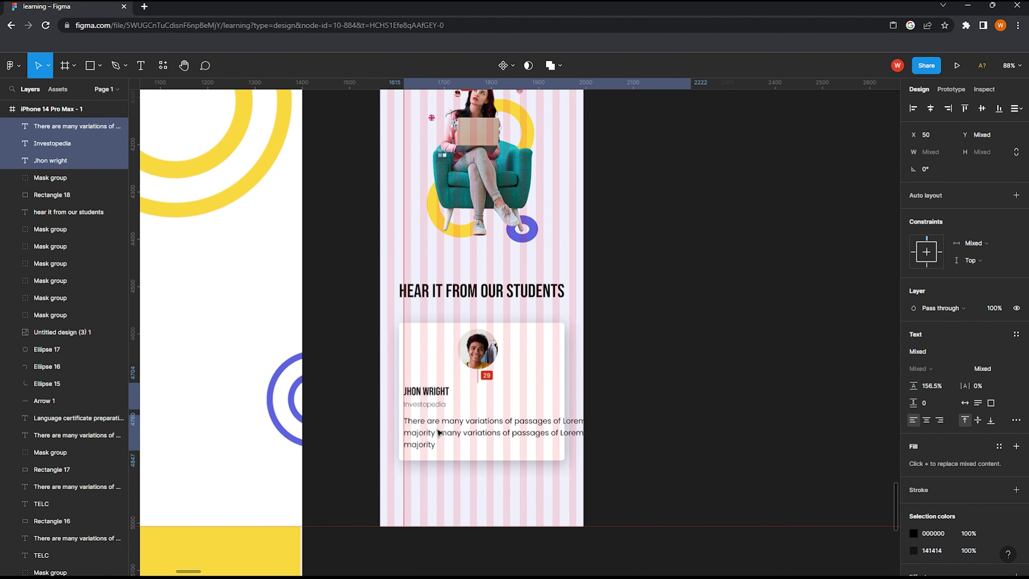
click(630, 445)
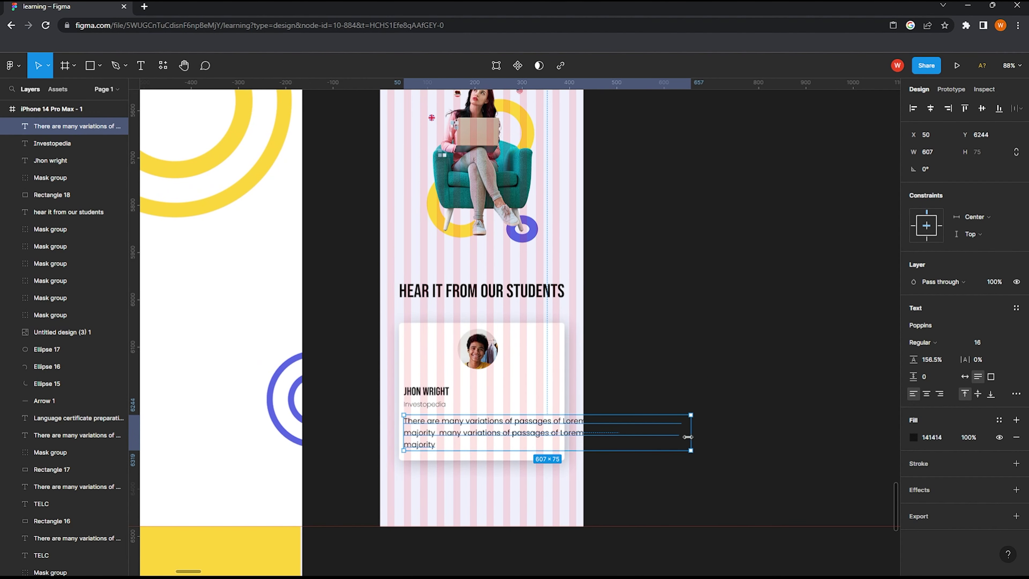
drag(687, 436, 560, 436)
Step: Stretch the card rectangle taller to fit the text and nudge the review paragraph lower
click(540, 376)
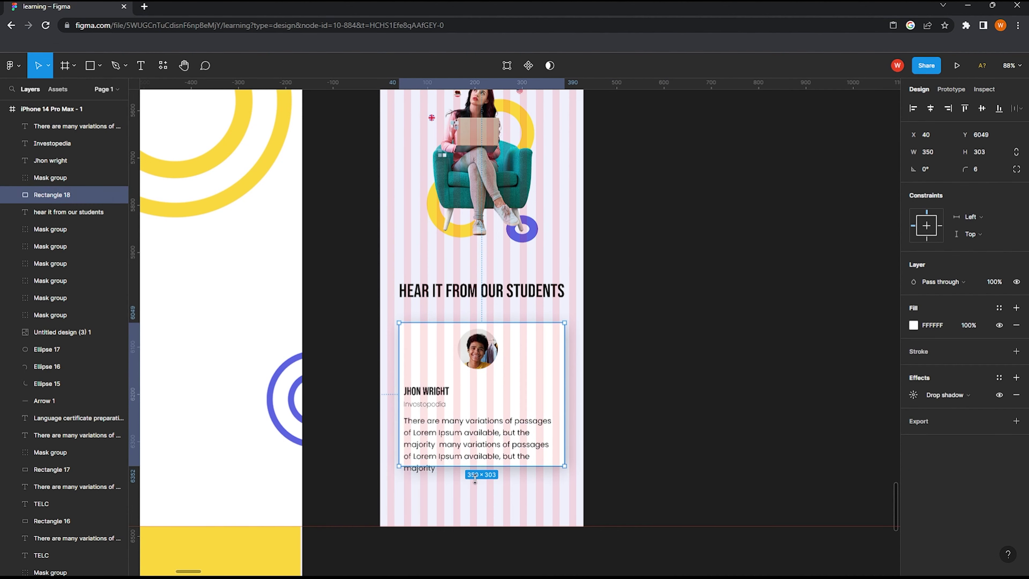
drag(474, 478, 475, 498)
click(478, 443)
drag(484, 443, 484, 447)
key(Escape)
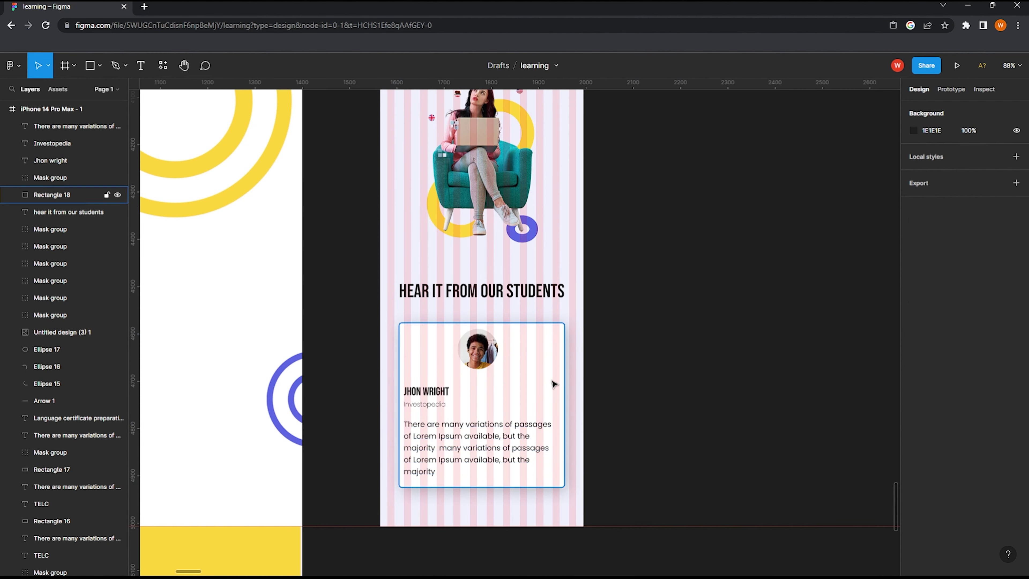
ctrl+scroll(554, 383, down, 5)
scroll(285, 154, up, 10)
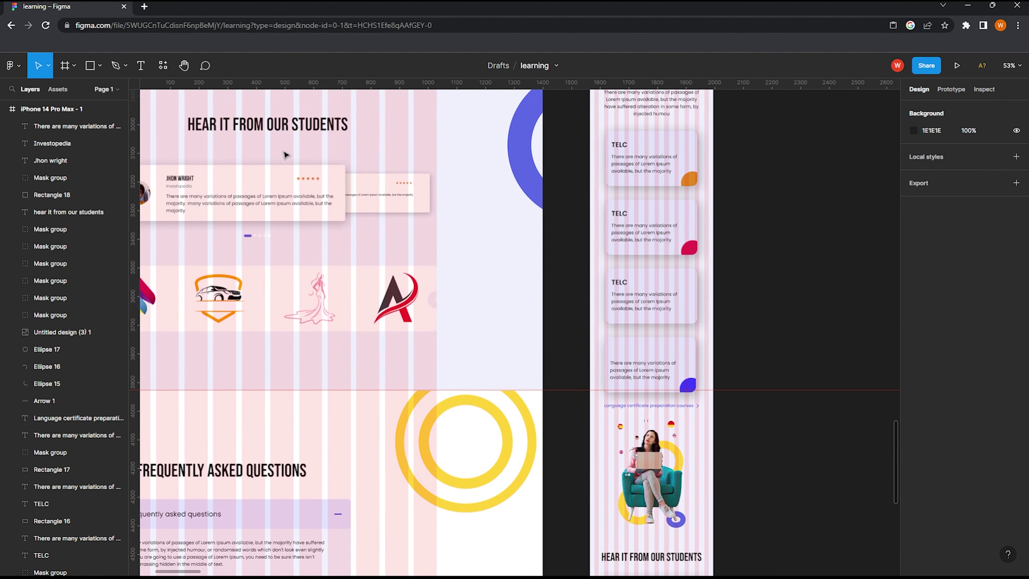
Step: Group the five orange rating stars and place them beside the student's name
drag(286, 154, 337, 182)
mouse_move(337, 143)
mouse_down()
mouse_move(342, 187)
mouse_move(644, 551)
mouse_up()
key(ctrl+g)
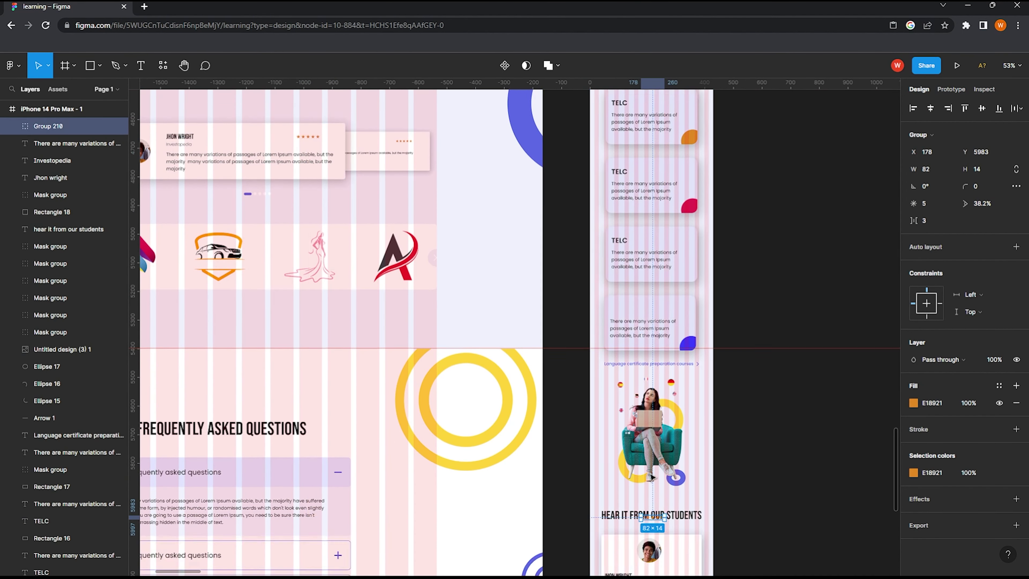
ctrl+scroll(671, 317, up, 3)
ctrl+scroll(671, 318, up, 3)
drag(633, 182, 611, 323)
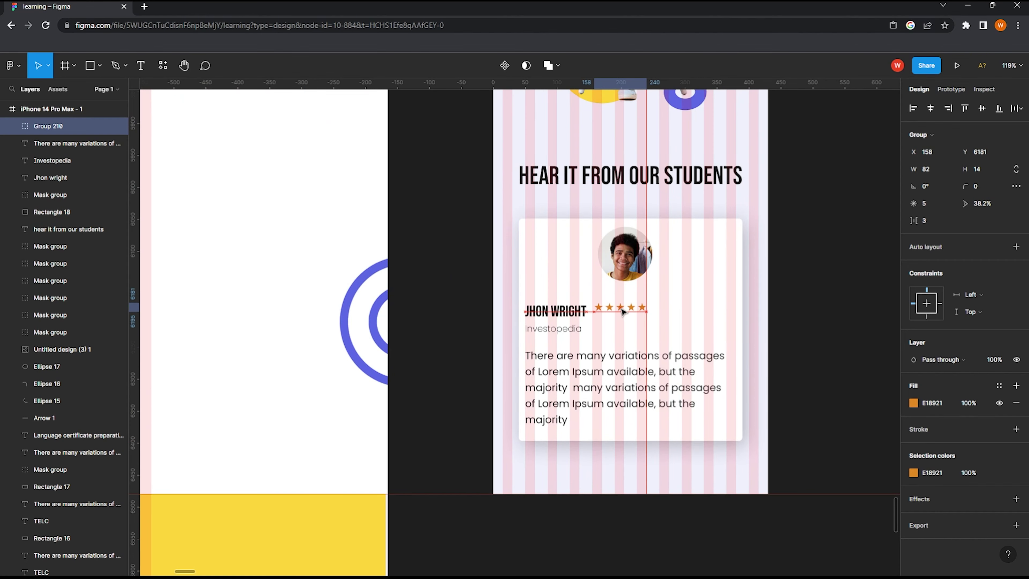
key(Escape)
ctrl+scroll(670, 297, down, 2)
ctrl+scroll(581, 340, down, 2)
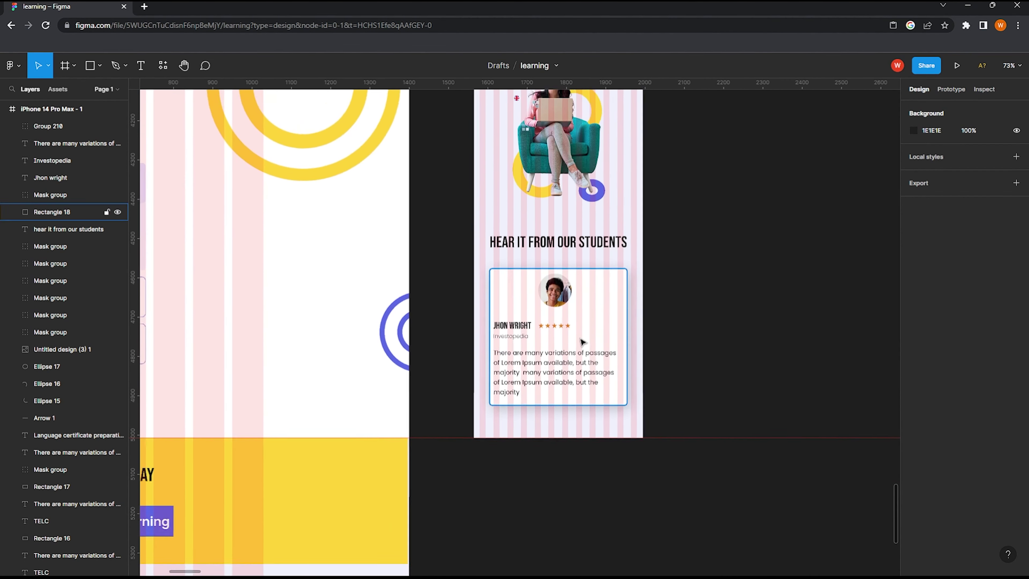
ctrl+scroll(541, 345, down, 2)
scroll(542, 344, up, 1)
scroll(542, 344, left, 2)
scroll(423, 403, up, 4)
scroll(423, 404, left, 1)
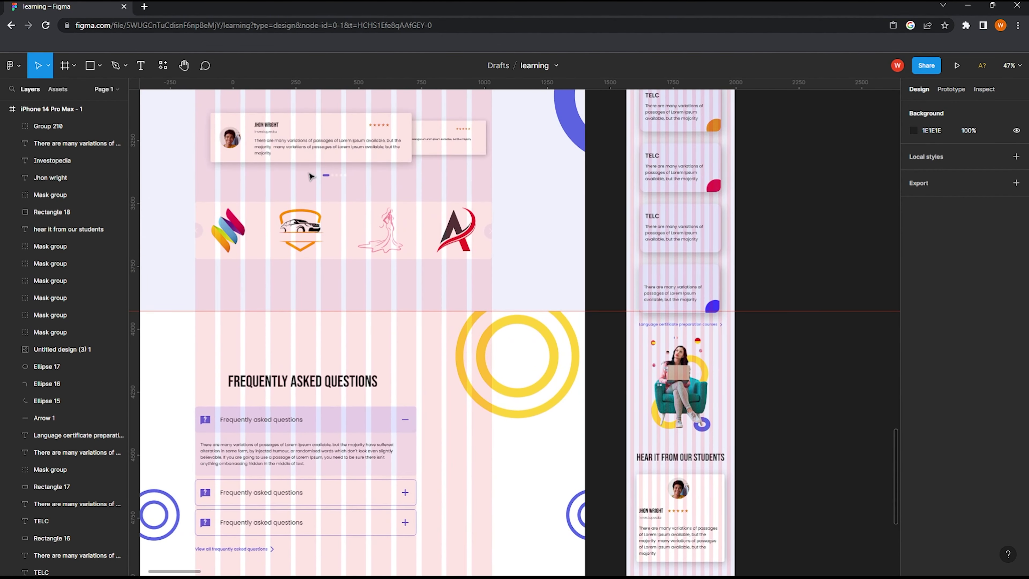
Step: Group the carousel indicator dots and centre them horizontally under the mobile card
mouse_move(311, 176)
mouse_down()
mouse_move(335, 178)
mouse_move(691, 474)
mouse_up()
key(ctrl+g)
ctrl+scroll(335, 178, down, 2)
ctrl+scroll(685, 465, up, 5)
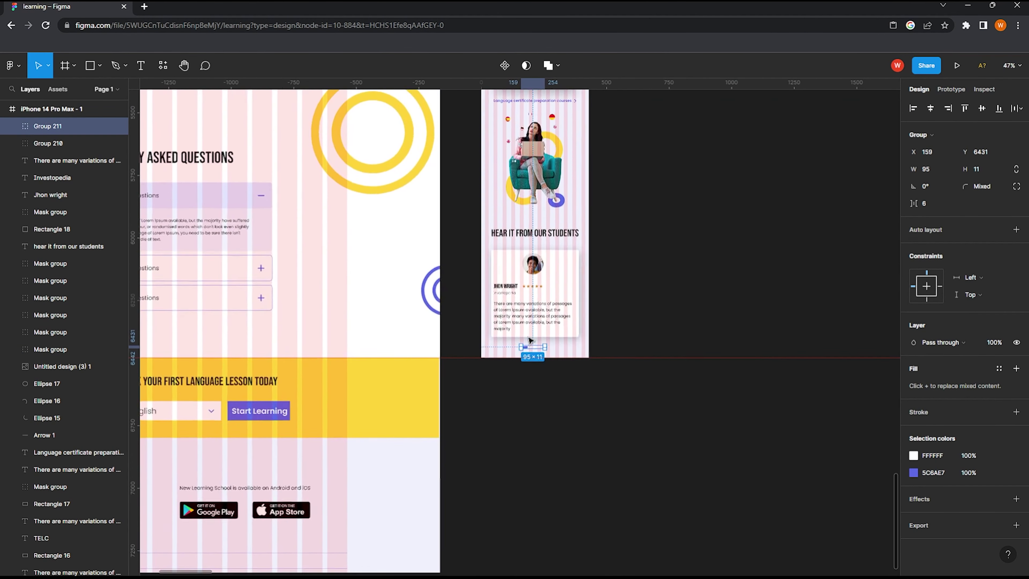
click(551, 379)
ctrl+scroll(551, 379, up, 3)
click(538, 356)
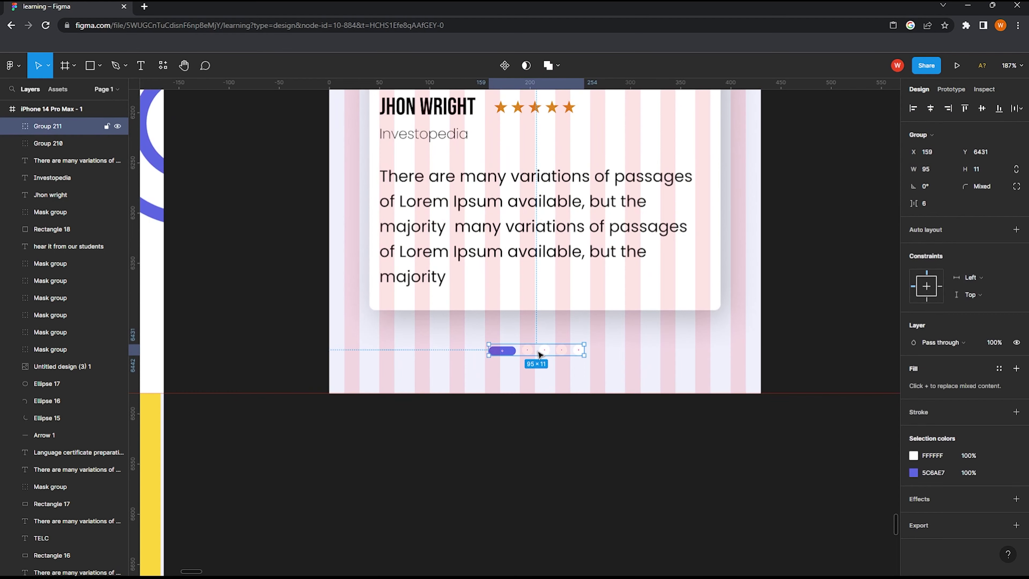
click(931, 109)
click(631, 342)
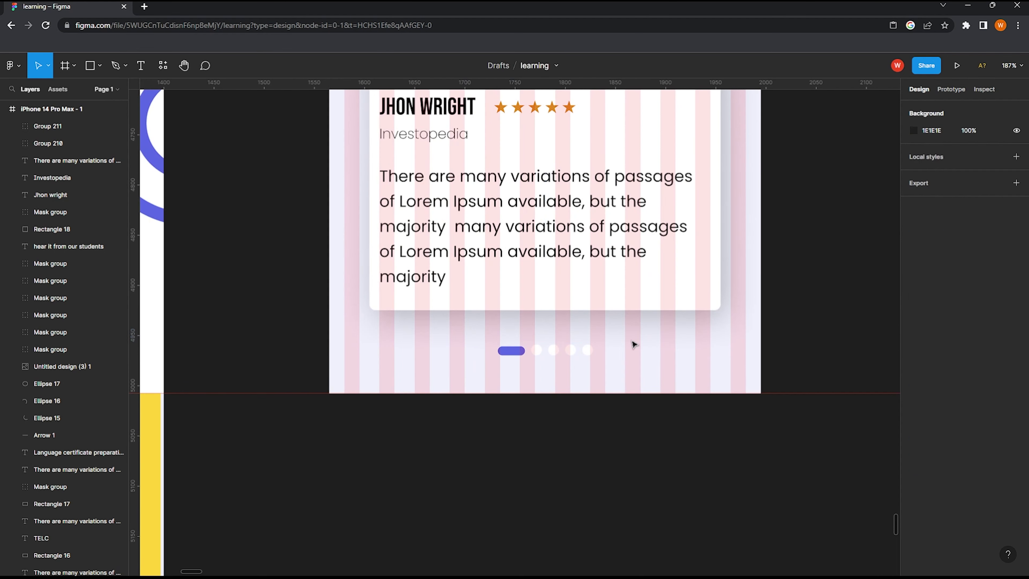
ctrl+scroll(632, 405, down, 3)
ctrl+scroll(723, 388, down, 5)
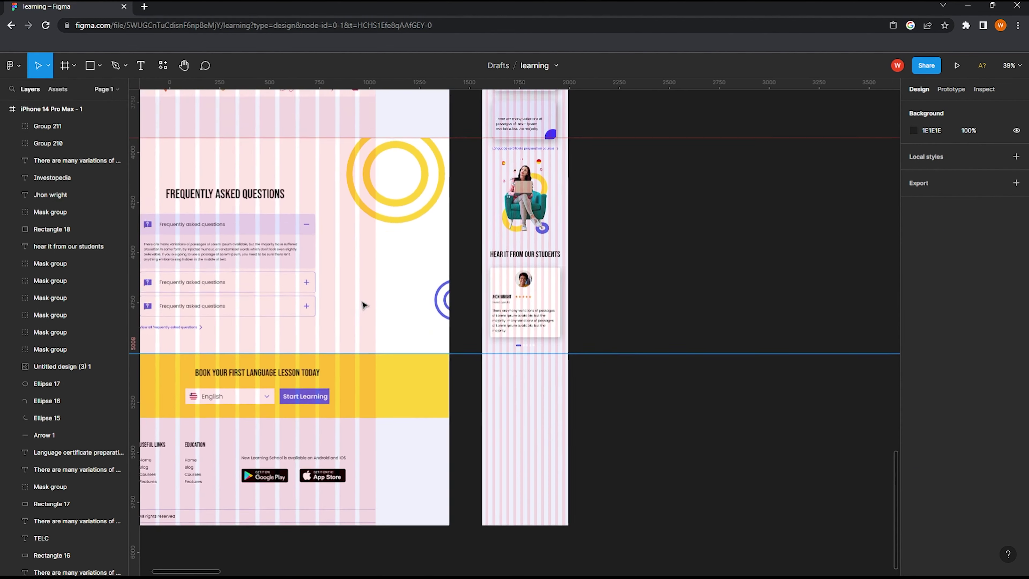
scroll(283, 243, up, 5)
Step: Copy the row of four partner logos into the iPhone frame
scroll(202, 182, up, 1)
mouse_move(160, 161)
mouse_down()
mouse_move(407, 222)
mouse_move(830, 388)
mouse_move(680, 370)
mouse_up()
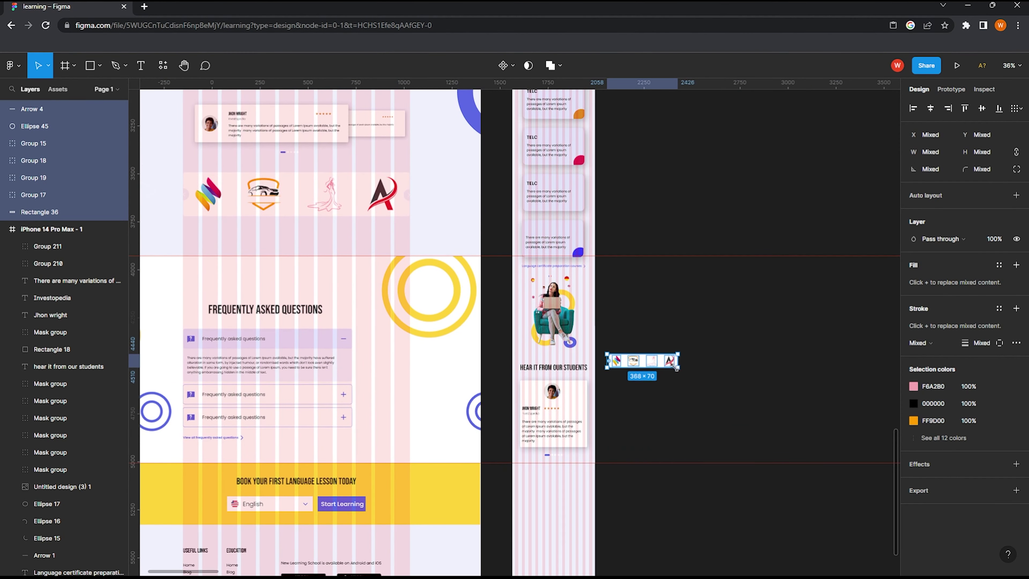
ctrl+scroll(681, 371, up, 4)
scroll(676, 320, down, 5)
mouse_move(655, 141)
mouse_down()
mouse_move(474, 360)
mouse_move(486, 352)
mouse_up()
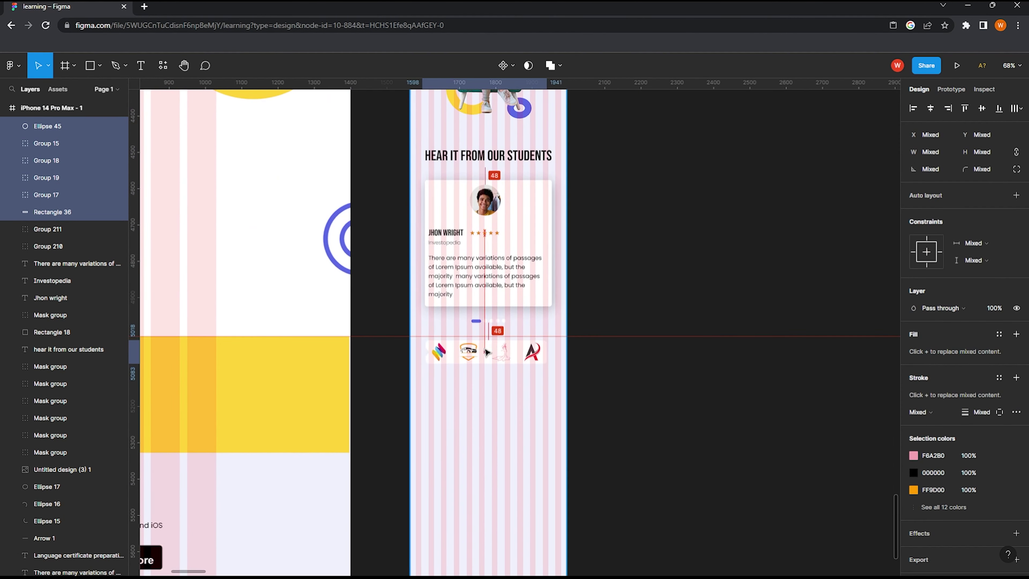
ctrl+scroll(490, 351, up, 2)
ctrl+scroll(470, 349, up, 2)
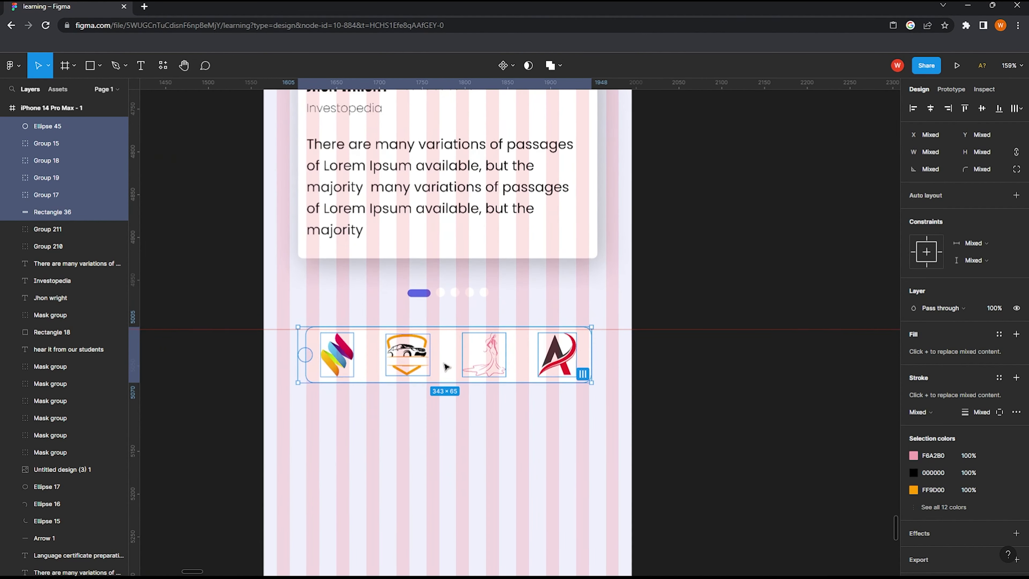
ctrl+scroll(445, 362, up, 1)
Step: Widen the logos row to about 350×67 and position it just below the indicator dots
drag(447, 363, 447, 362)
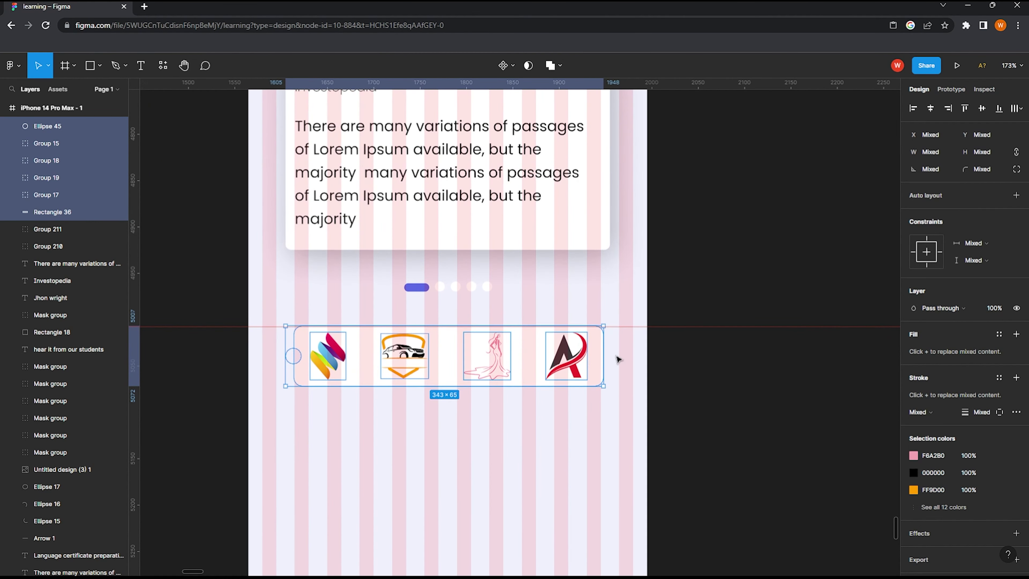
drag(606, 355, 611, 355)
drag(459, 367, 461, 358)
ctrl+scroll(465, 349, down, 2)
ctrl+scroll(466, 287, down, 2)
ctrl+scroll(465, 287, down, 2)
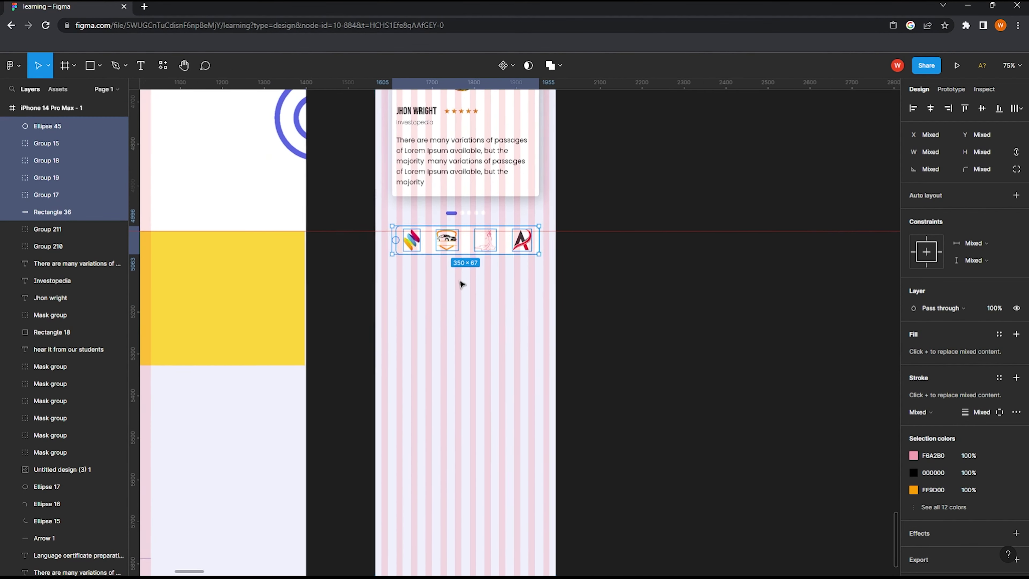
ctrl+scroll(465, 287, down, 2)
click(551, 243)
scroll(355, 290, up, 2)
ctrl+scroll(354, 290, down, 3)
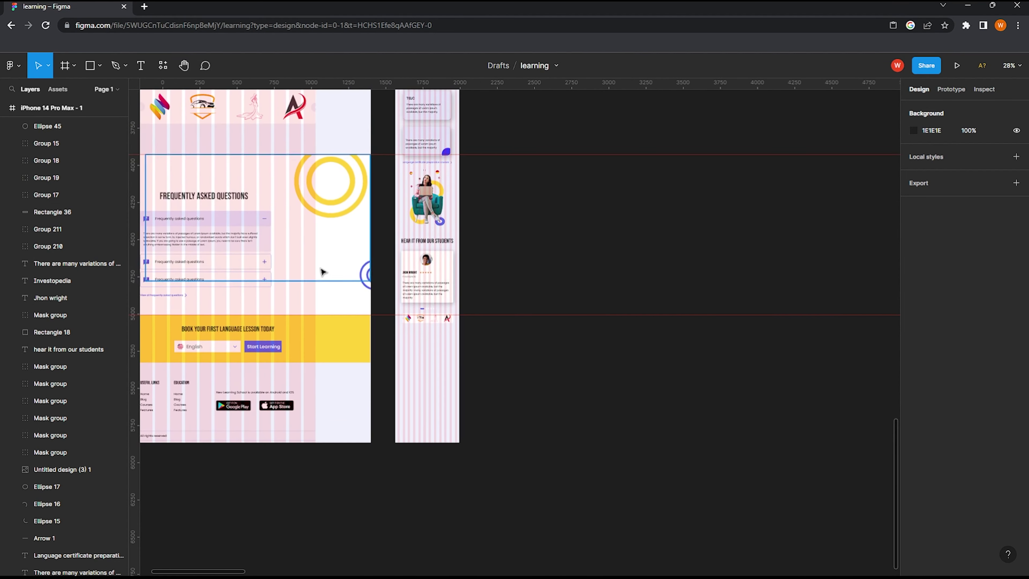
scroll(329, 277, up, 1)
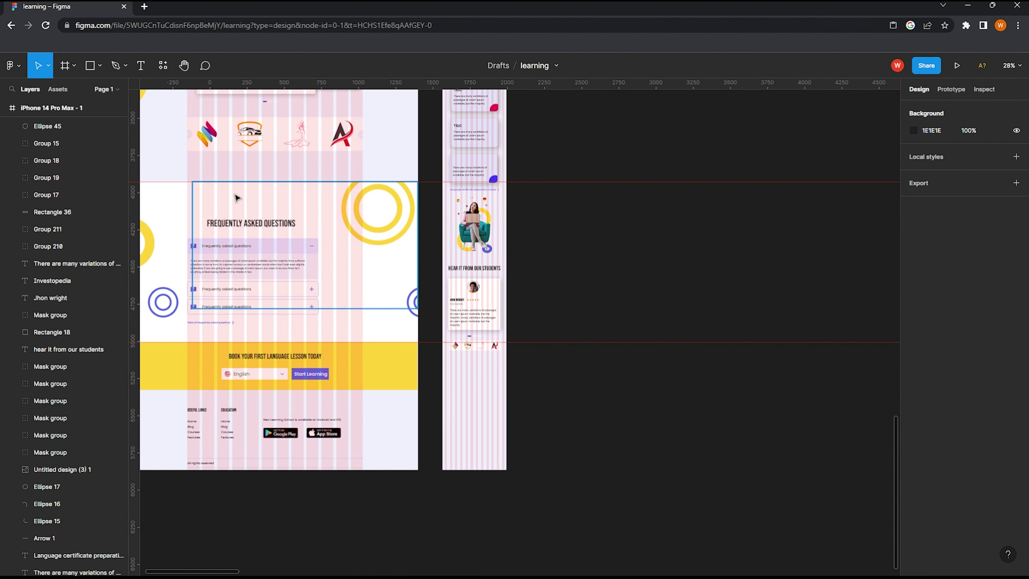
scroll(238, 198, down, 1)
Step: Copy the FREQUENTLY ASKED QUESTIONS title into the phone frame at size 40, just below the logos
click(275, 196)
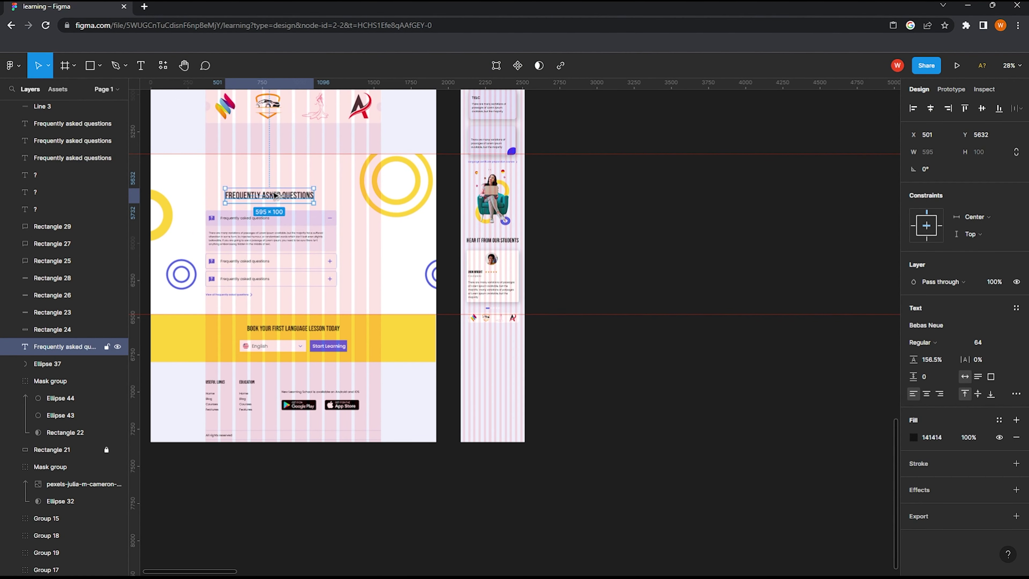
alt+drag(274, 196, 497, 345)
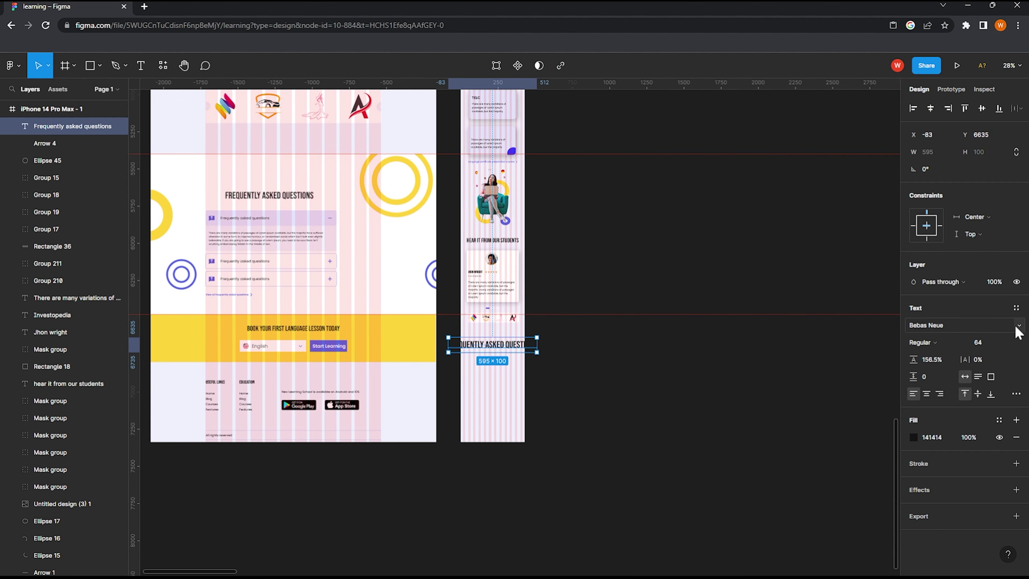
click(1008, 343)
click(1005, 330)
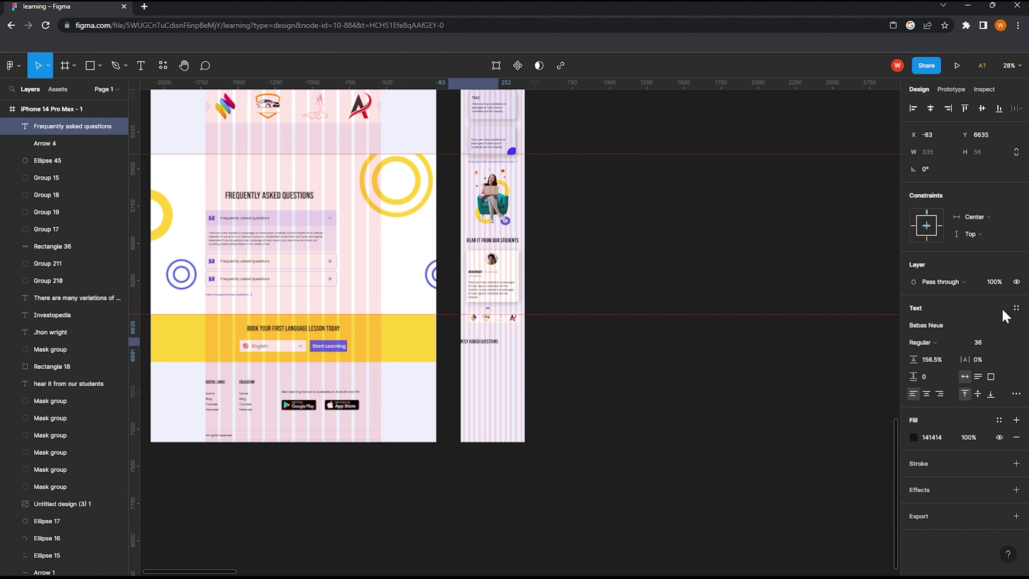
click(1001, 331)
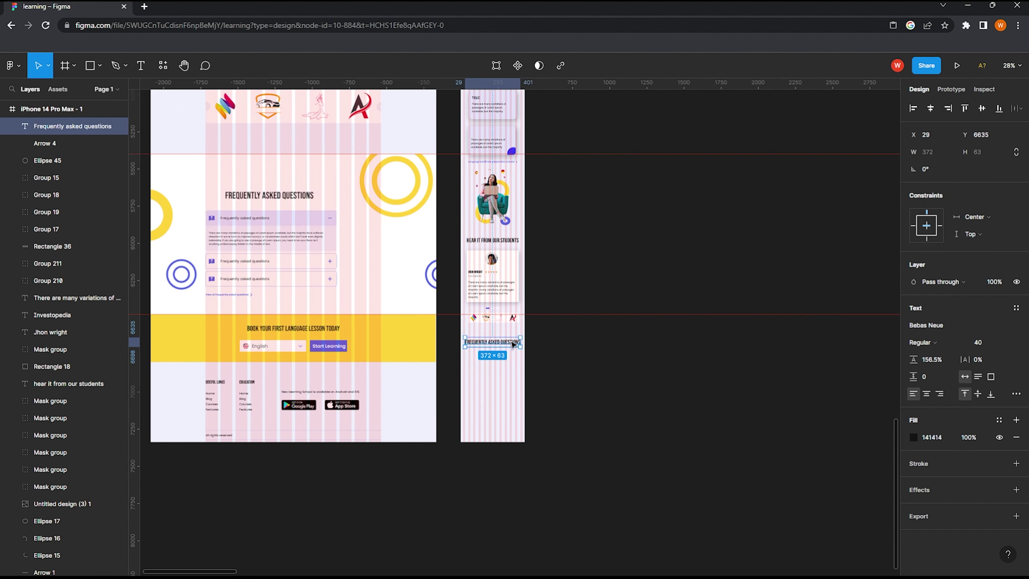
scroll(512, 344, up, 5)
scroll(523, 336, up, 3)
drag(524, 334, 522, 313)
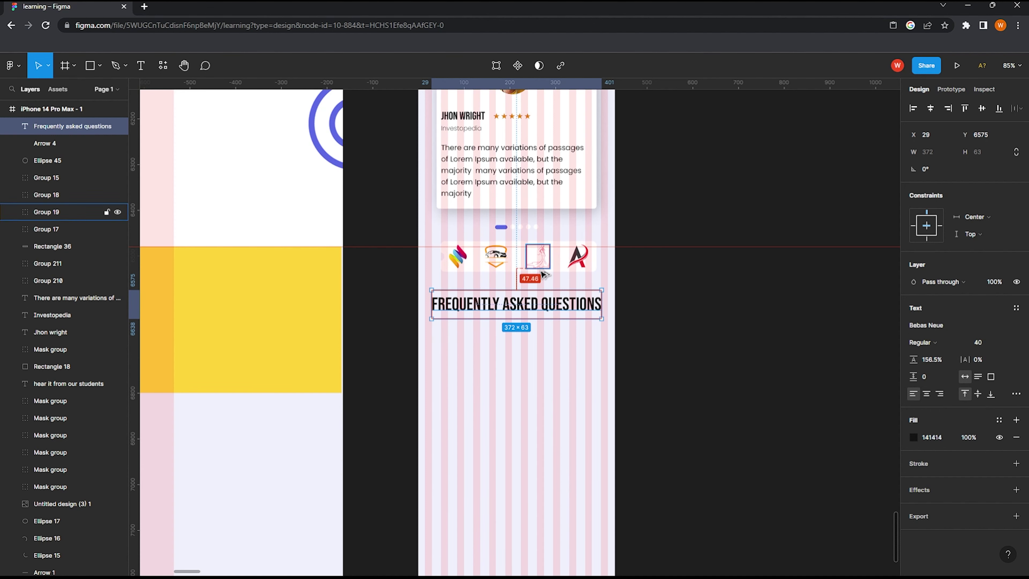
scroll(537, 275, down, 5)
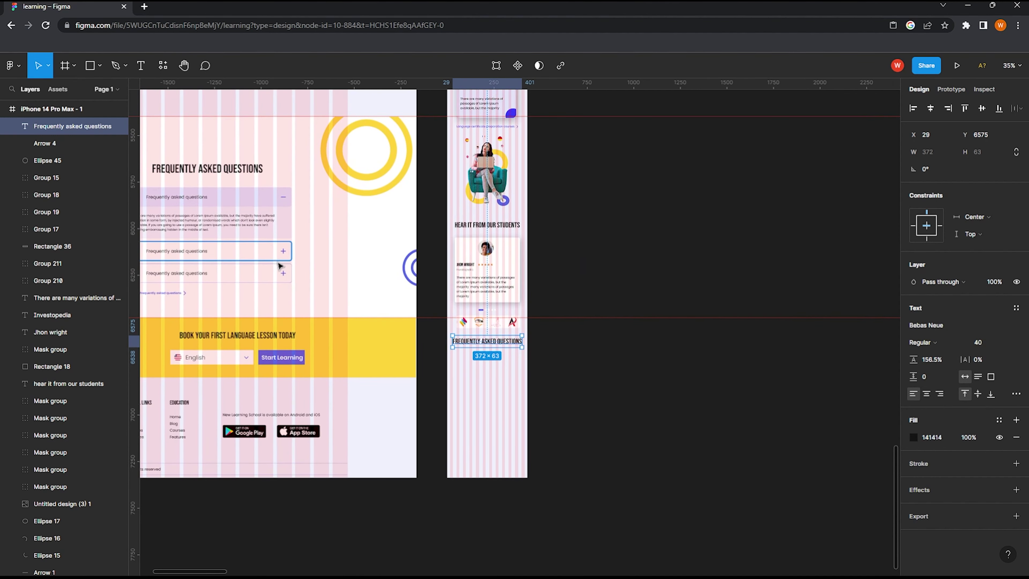
Step: Move the expanded desktop FAQ header pieces onto empty canvas
mouse_move(175, 192)
mouse_down()
mouse_move(321, 212)
mouse_move(658, 344)
mouse_move(619, 344)
mouse_up()
scroll(593, 344, up, 5)
scroll(574, 340, up, 1)
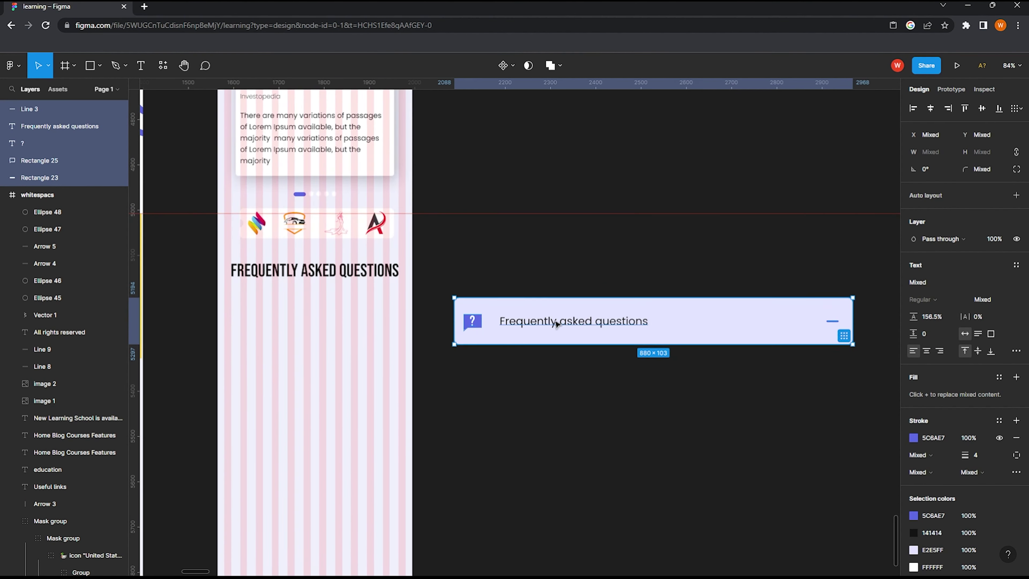
drag(553, 321, 249, 312)
key(ctrl+z)
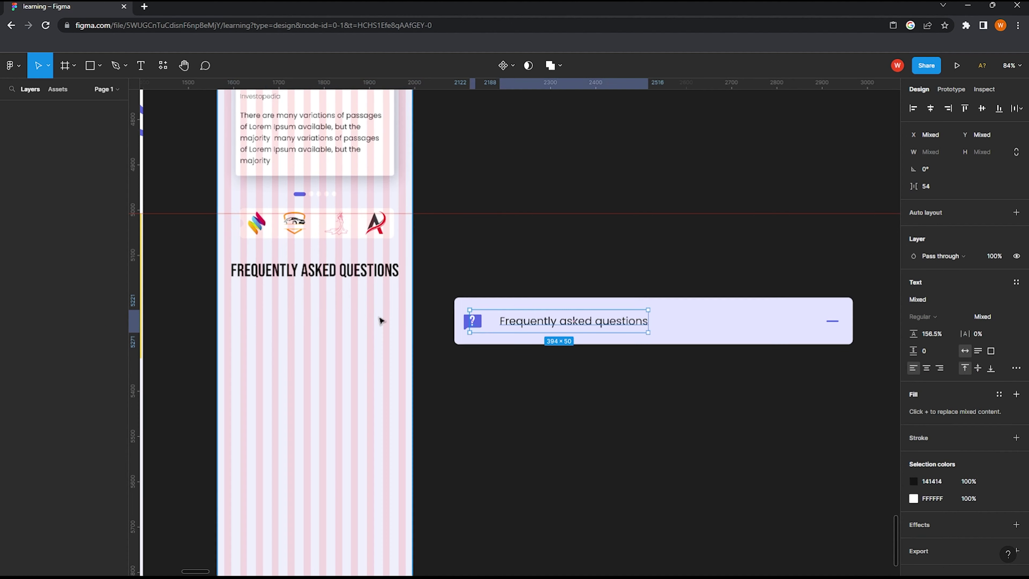
click(712, 297)
Step: Place the light purple row background under the phone's FAQ heading, sized about 350×63
mouse_move(711, 298)
mouse_down()
mouse_move(507, 328)
mouse_move(340, 324)
mouse_up()
drag(269, 320, 350, 314)
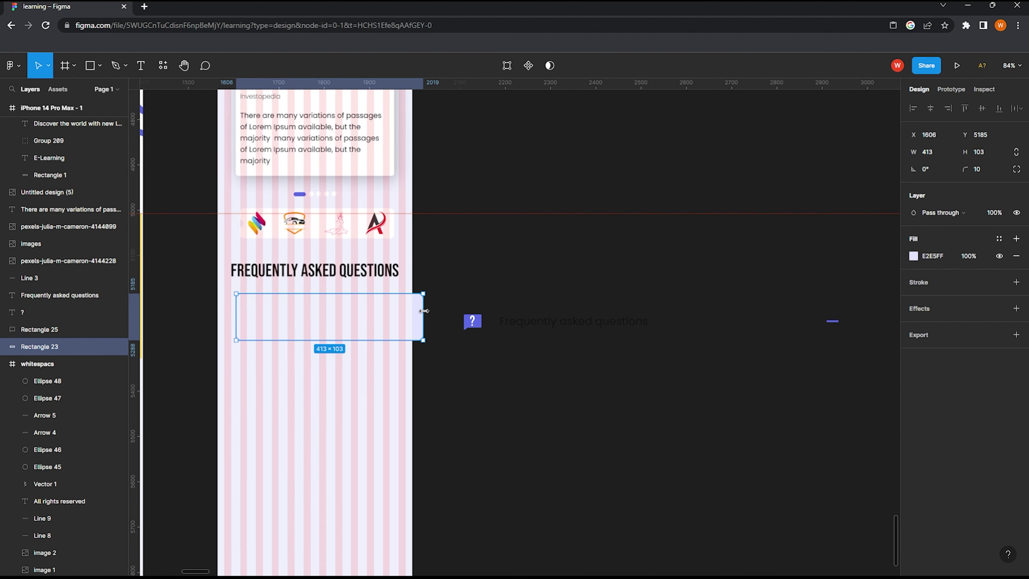
scroll(404, 310, up, 2)
drag(344, 315, 305, 310)
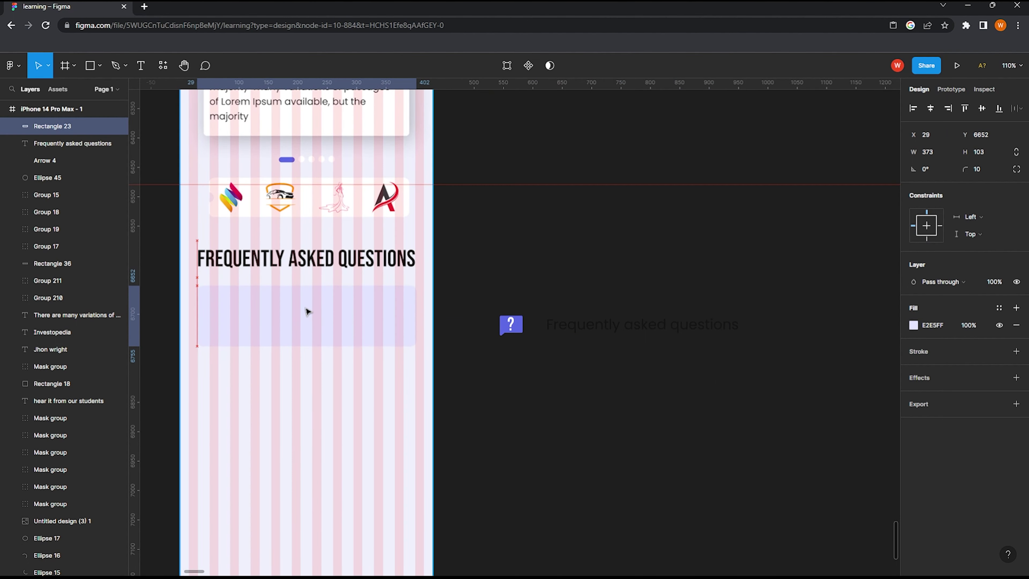
drag(307, 311, 314, 311)
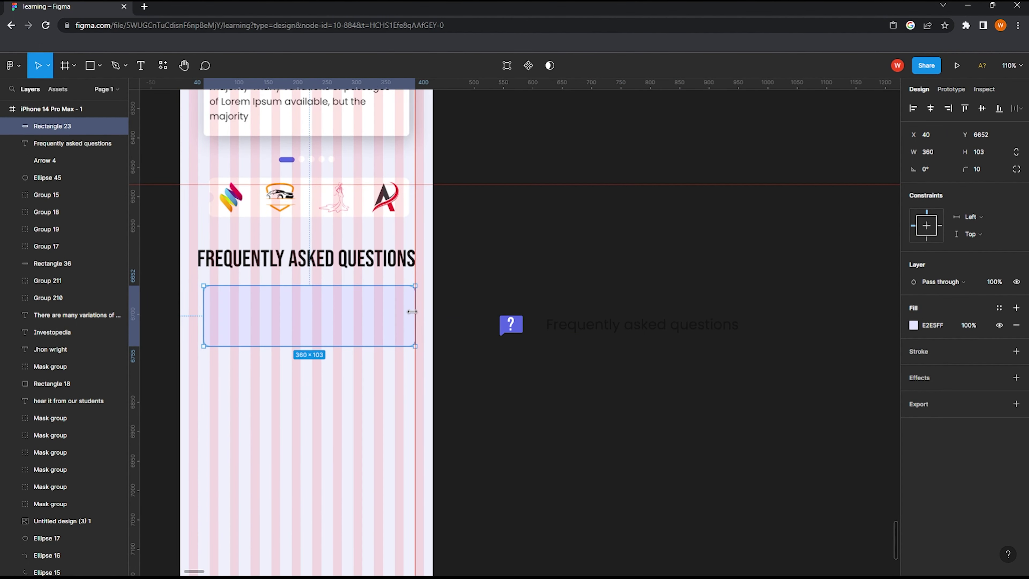
drag(287, 345, 285, 326)
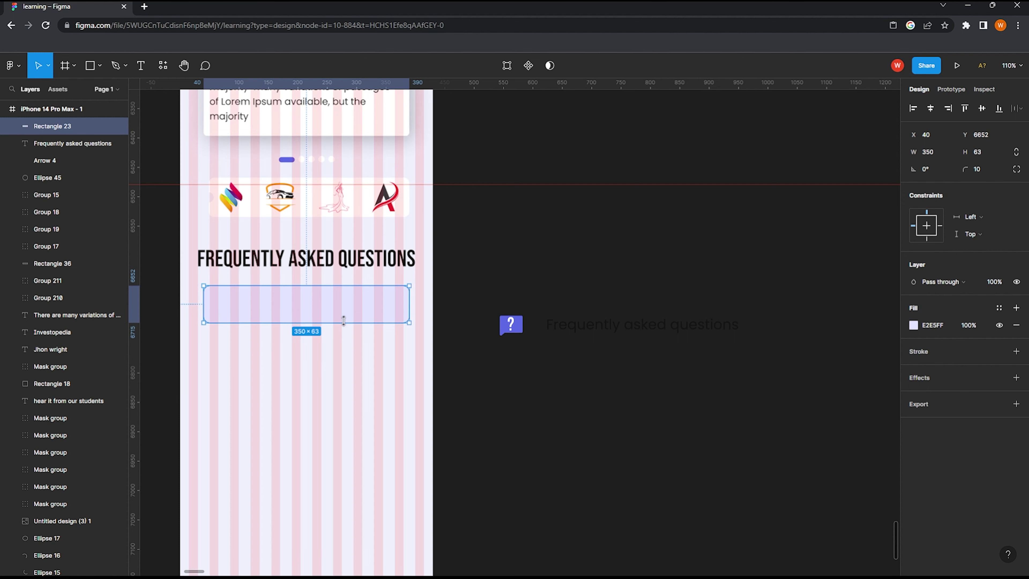
Step: Place the question icon and question text inside the FAQ row, text at size 20
mouse_move(482, 299)
mouse_down()
mouse_move(530, 342)
mouse_move(223, 311)
mouse_up()
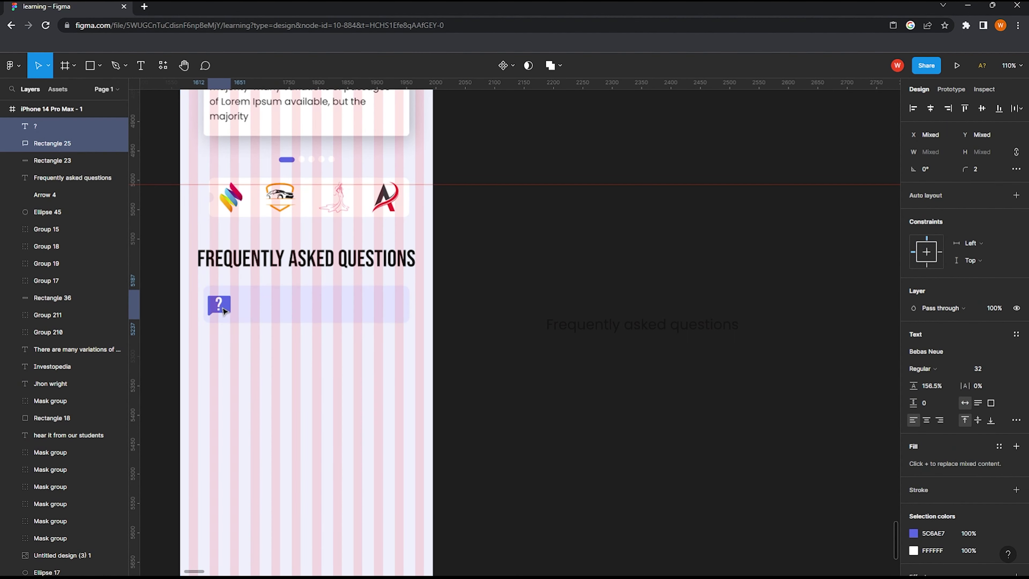
key(Escape)
scroll(308, 336, down, 2)
drag(615, 320, 349, 320)
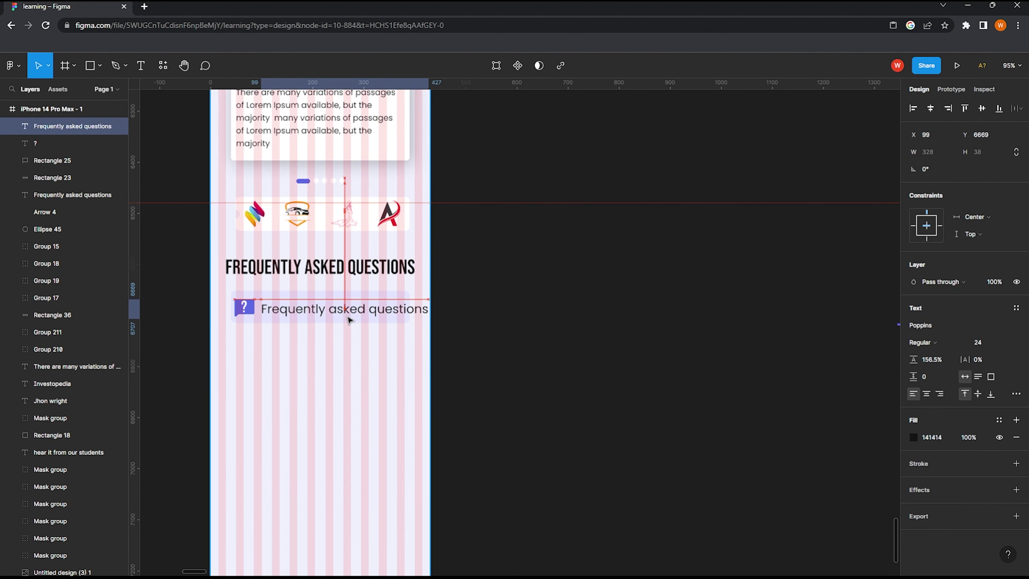
click(979, 342)
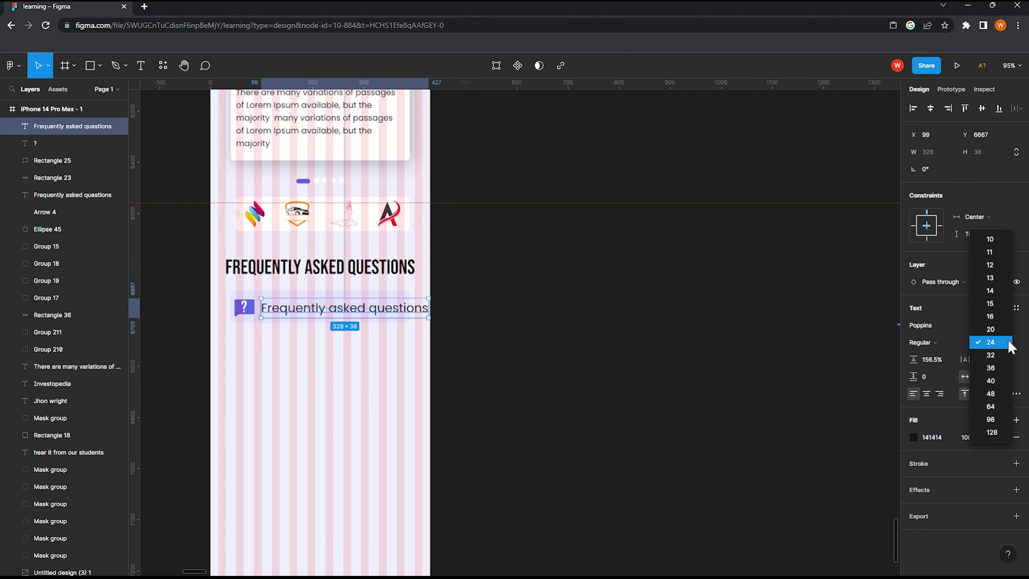
click(990, 329)
scroll(269, 360, up, 3)
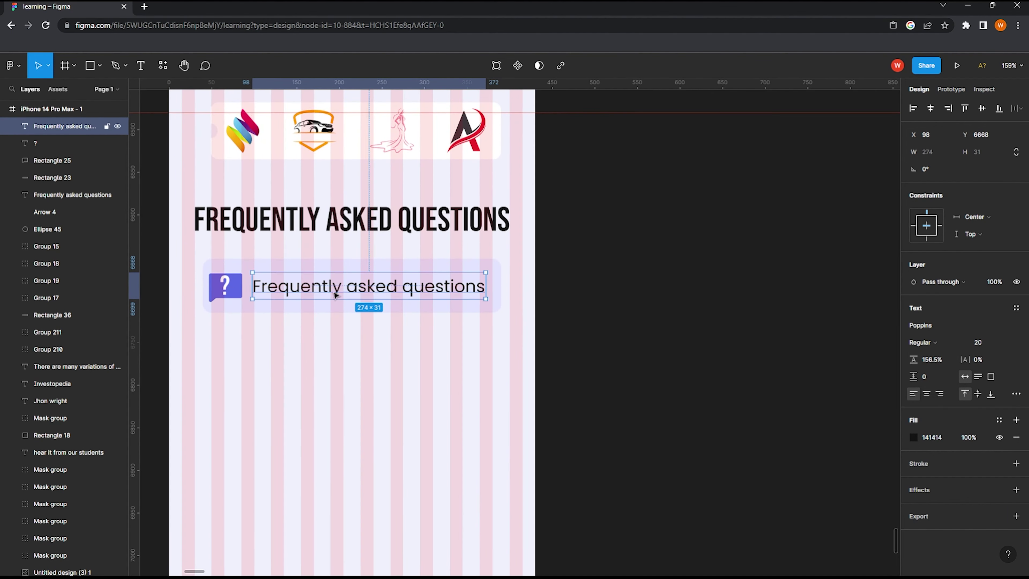
scroll(336, 294, down, 5)
Step: Shrink the question text to 16 and thin the row's dash line to stroke 2
key(ctrl+v)
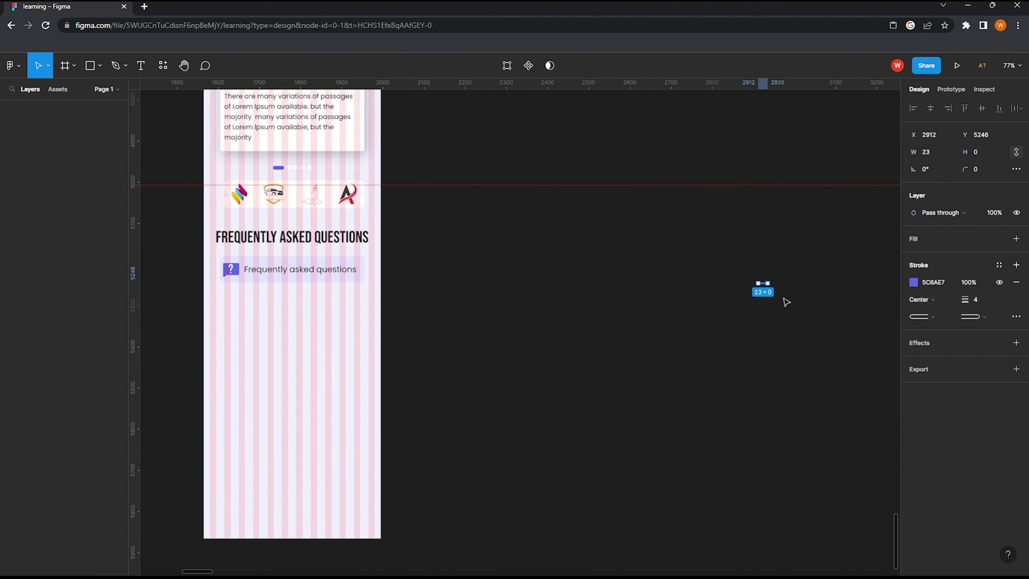
key(ctrl+z)
key(shift+2)
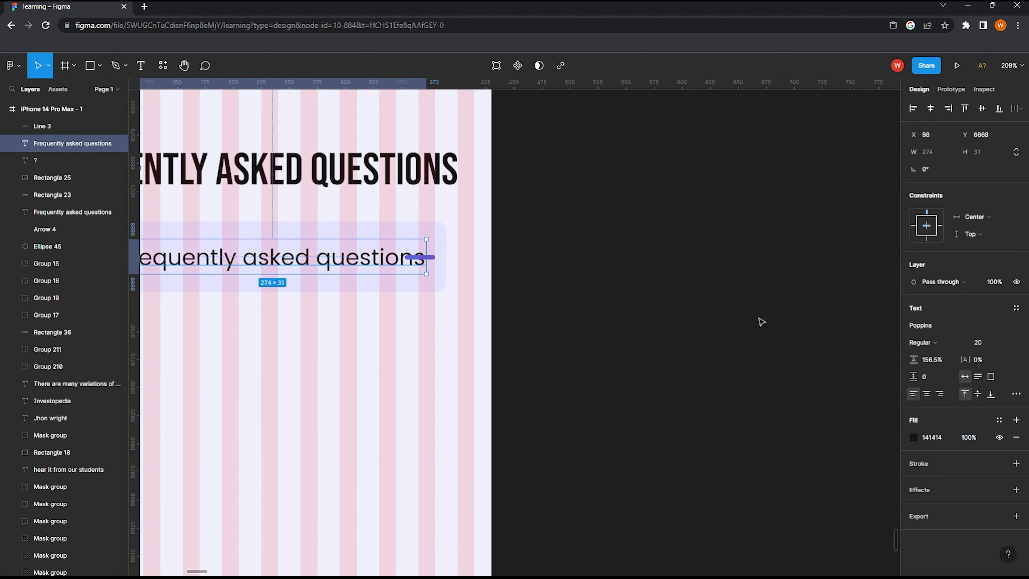
scroll(760, 321, down, 3)
click(1006, 342)
click(980, 329)
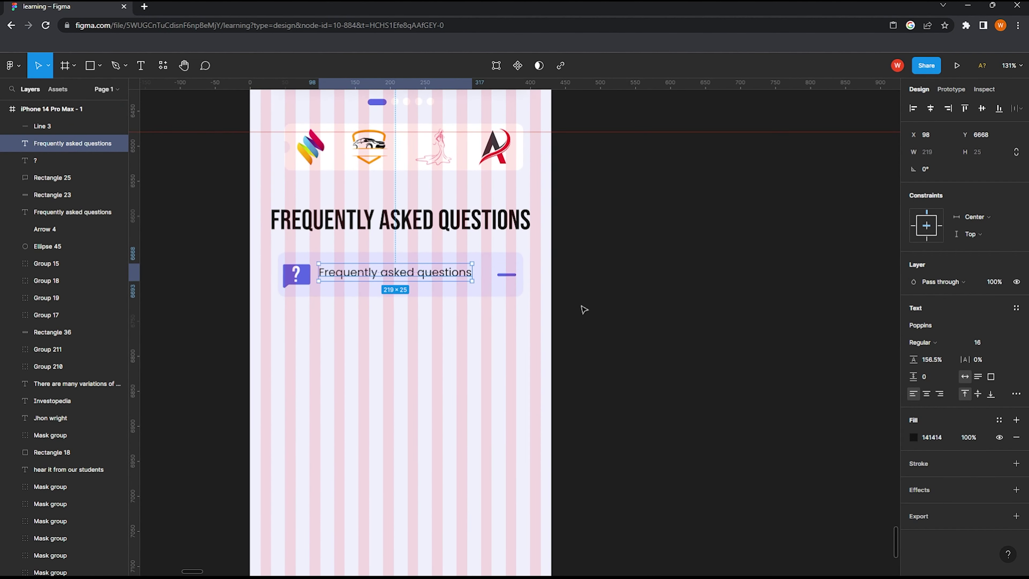
scroll(376, 276, up, 2)
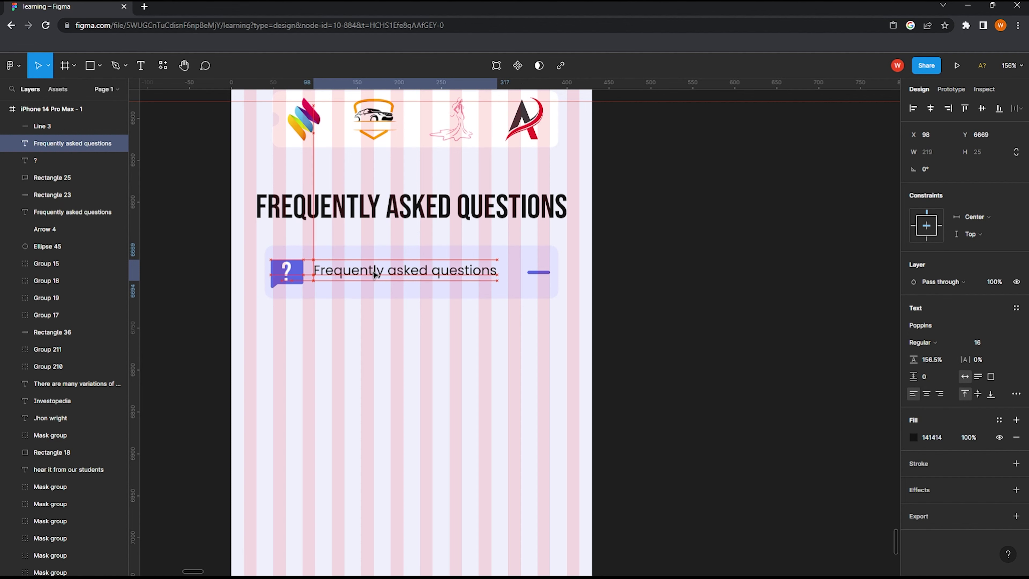
click(545, 274)
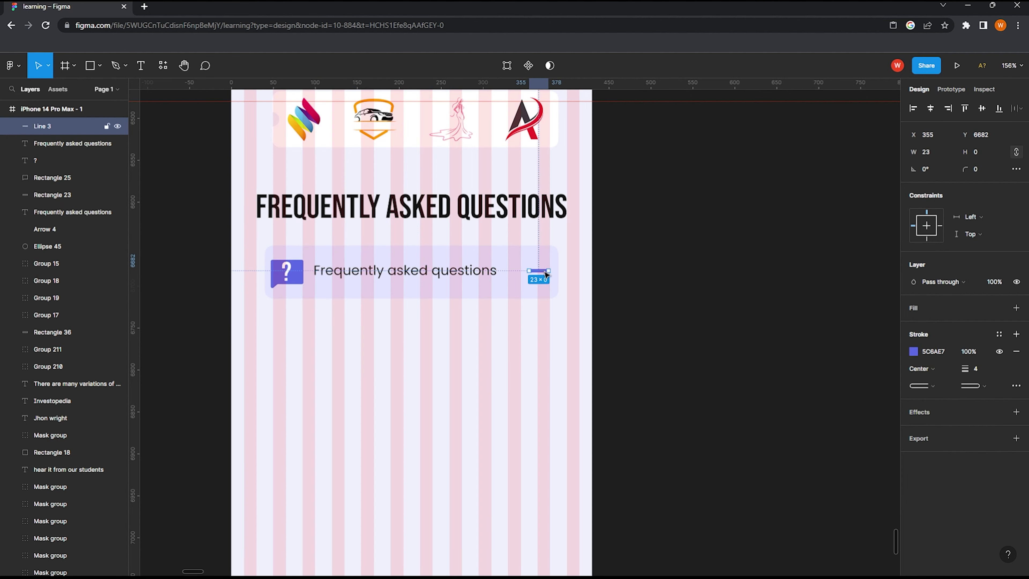
scroll(545, 274, up, 5)
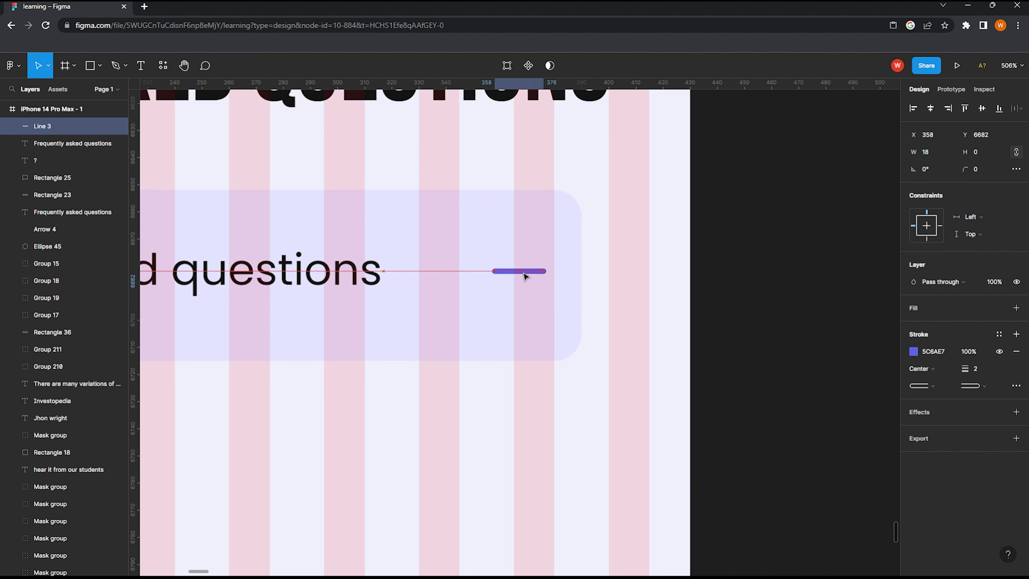
click(595, 289)
scroll(534, 317, down, 5)
Step: Move the desktop FAQ answer paragraph and its background panel out onto empty canvas
scroll(535, 322, down, 3)
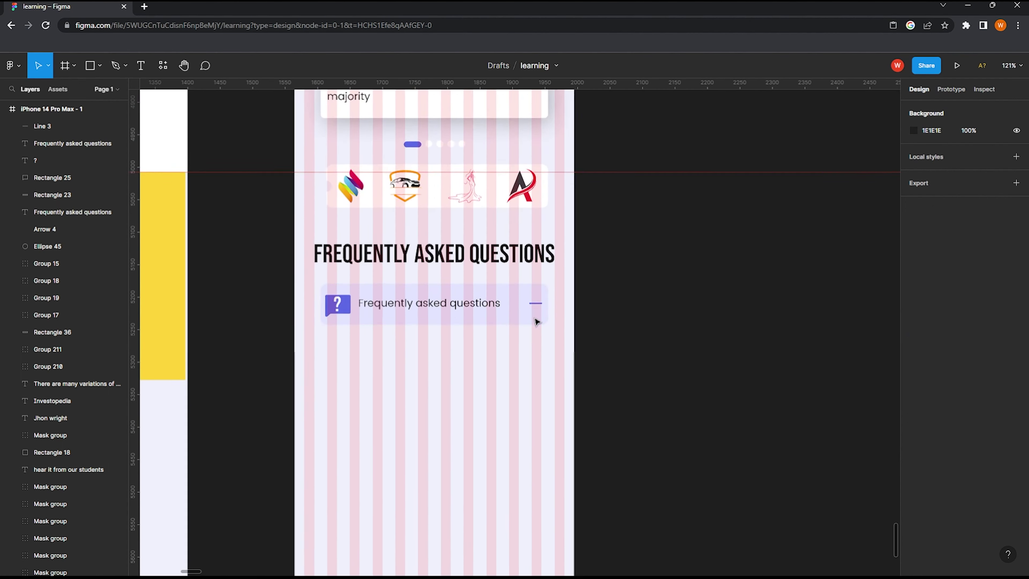
scroll(501, 283, down, 1)
scroll(429, 308, down, 1)
scroll(425, 305, down, 2)
scroll(421, 304, down, 2)
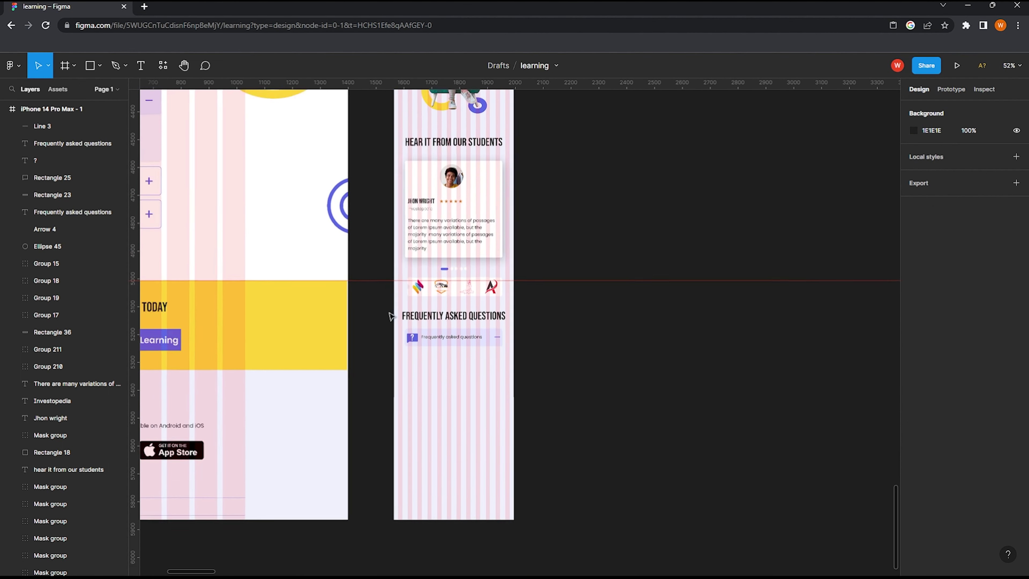
scroll(385, 312, down, 1)
scroll(385, 312, down, 1)
click(256, 215)
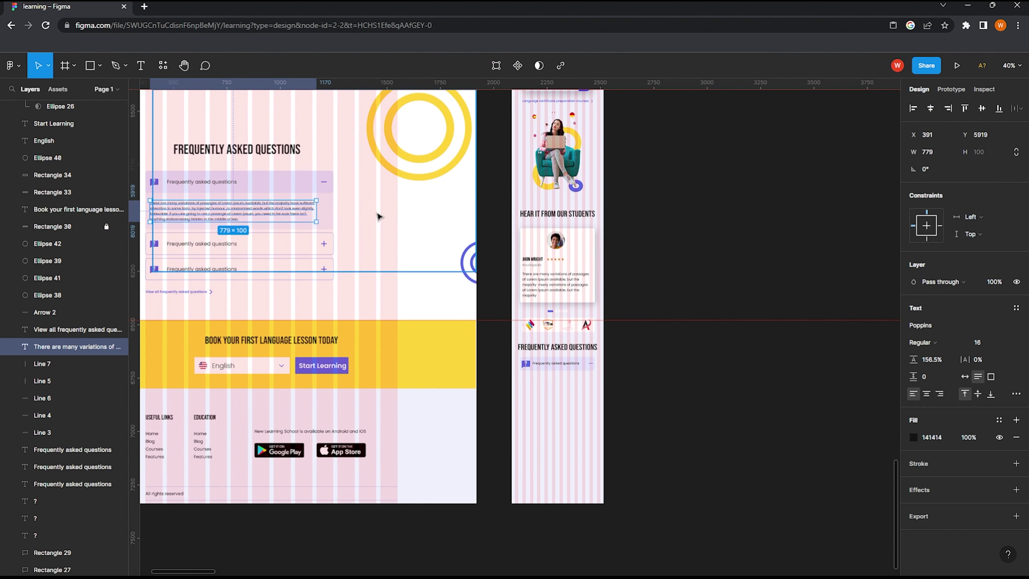
shift+click(279, 209)
scroll(245, 212, down, 1)
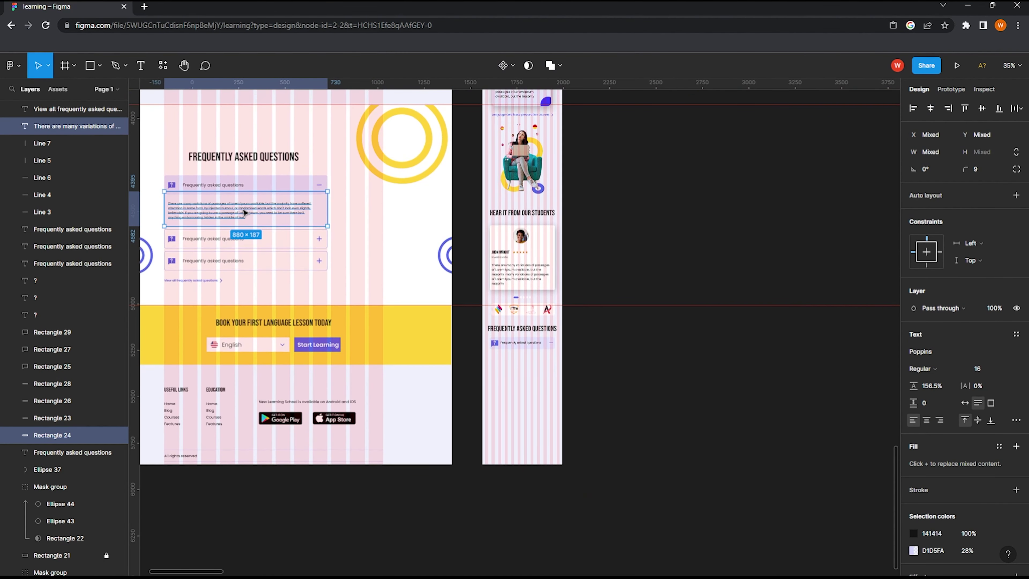
drag(244, 213, 673, 360)
Step: Place the answer panel below the phone's FAQ row, with the paragraph on top of it
scroll(688, 364, up, 3)
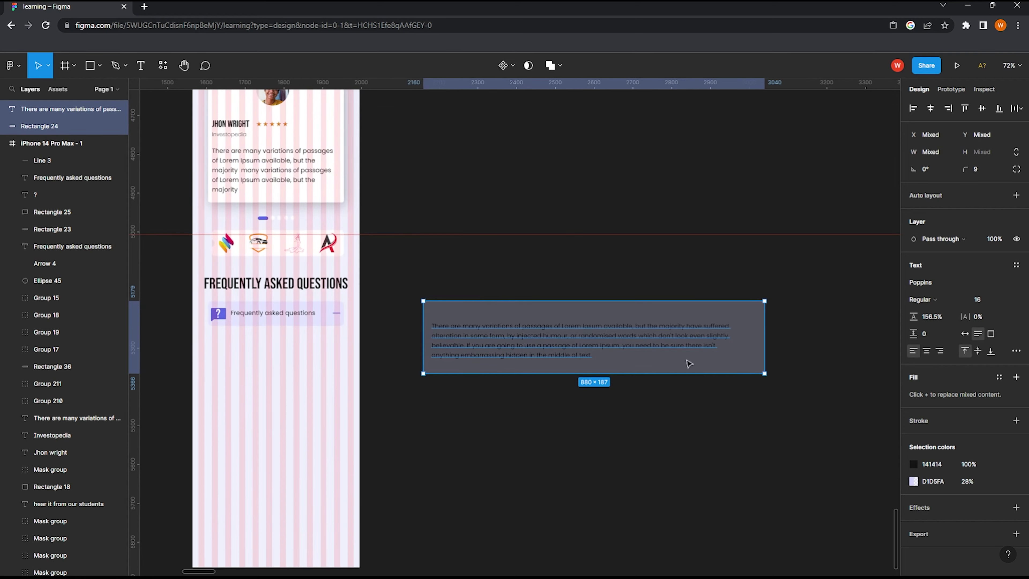
click(746, 334)
mouse_move(737, 362)
mouse_down()
mouse_move(525, 388)
mouse_move(352, 376)
mouse_up()
scroll(342, 377, up, 3)
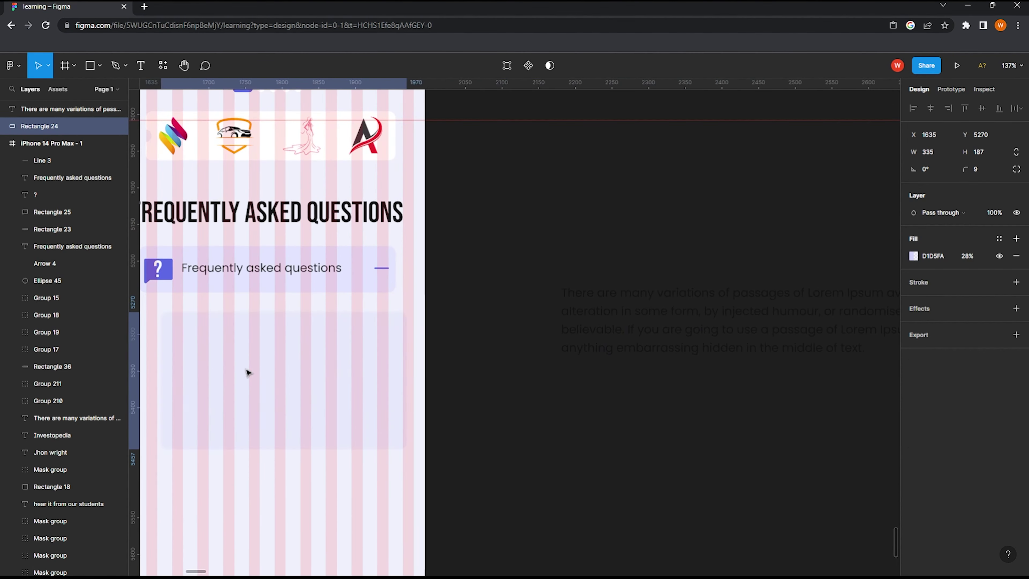
mouse_move(236, 357)
mouse_down()
mouse_move(620, 368)
mouse_move(299, 404)
mouse_move(351, 372)
mouse_up()
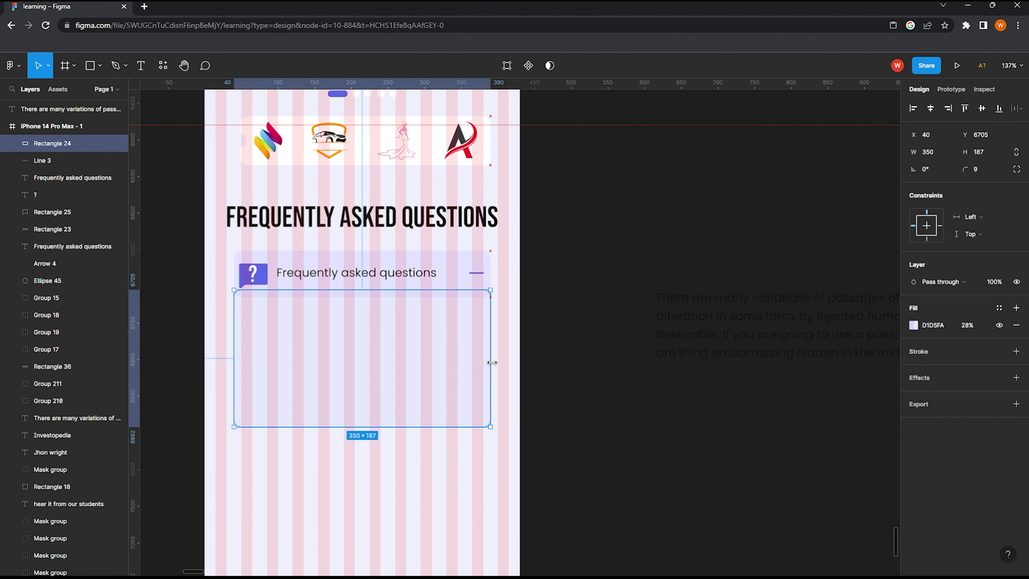
click(689, 324)
drag(689, 324, 264, 339)
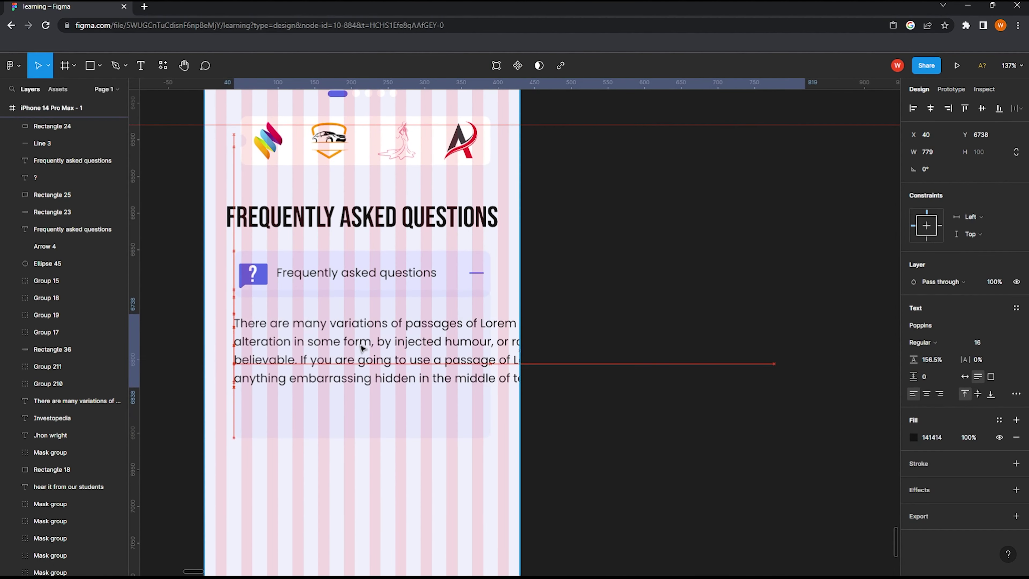
Step: Narrow the answer paragraph to fit the phone, inset 10 from the panel's left edge
scroll(650, 343, down, 1)
mouse_move(746, 348)
mouse_down()
mouse_move(466, 356)
mouse_move(476, 355)
mouse_up()
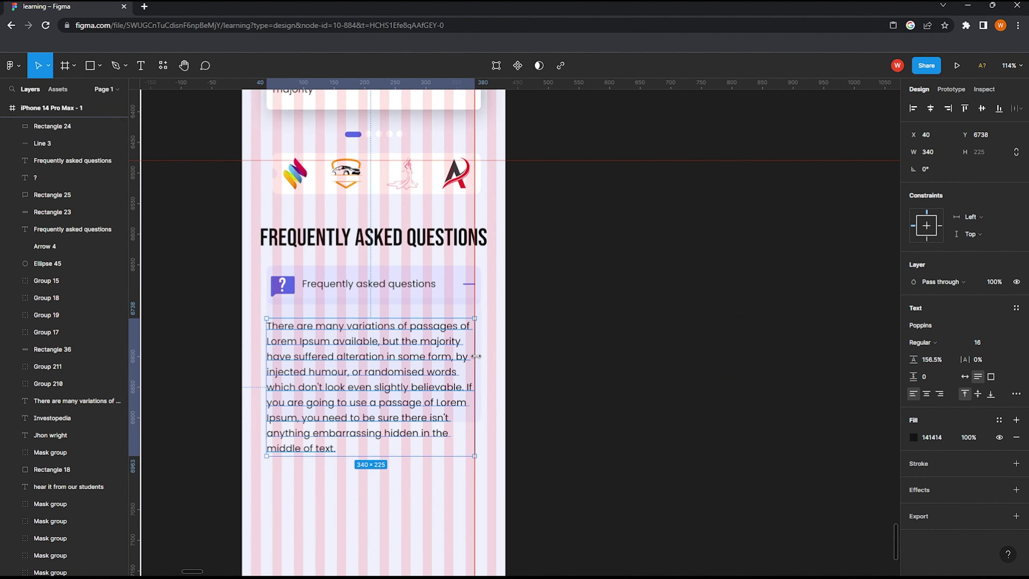
drag(268, 346, 271, 347)
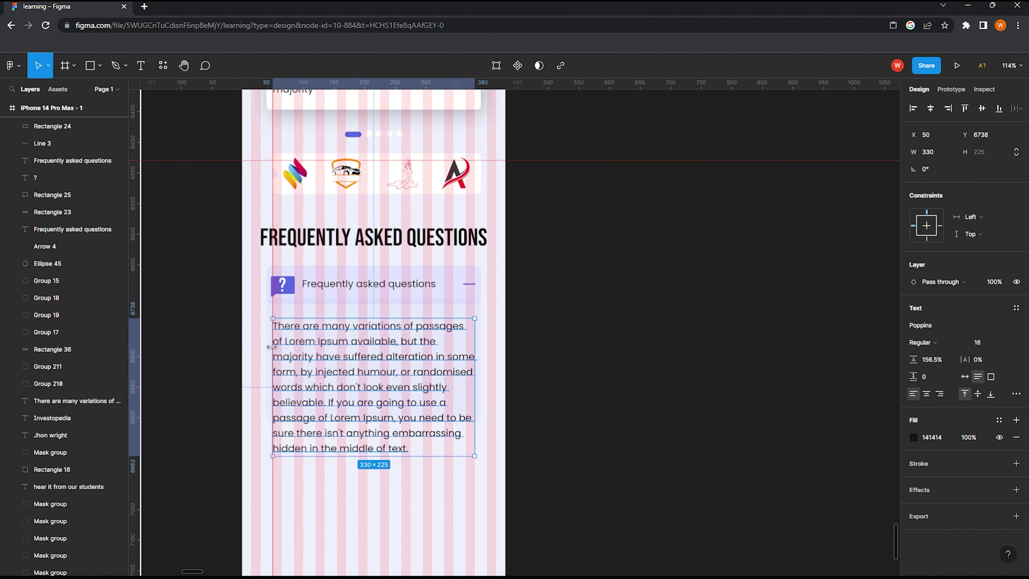
click(484, 349)
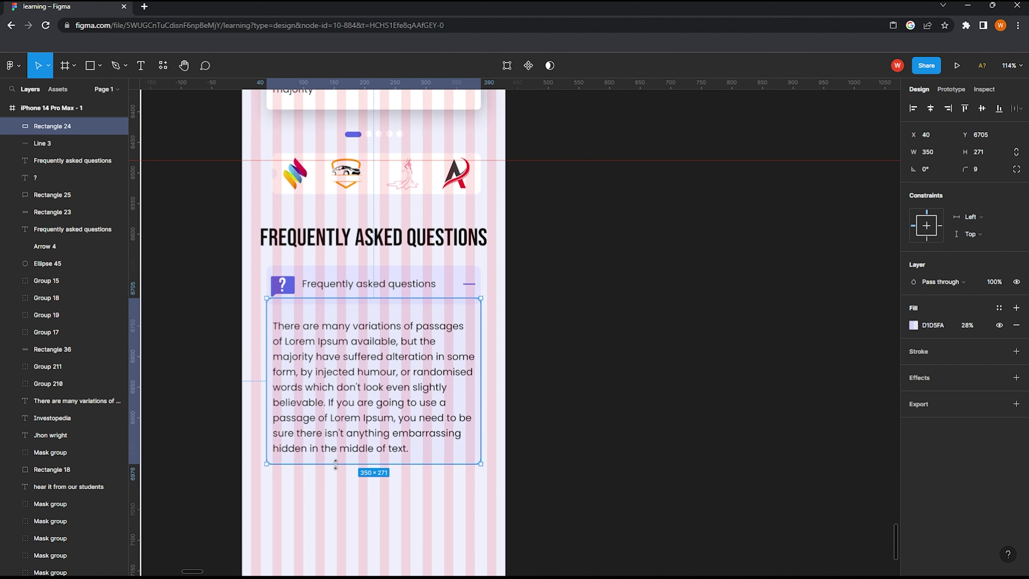
click(590, 372)
Step: Reduce the answer paragraph's font size
scroll(590, 372, down, 5)
scroll(408, 309, down, 2)
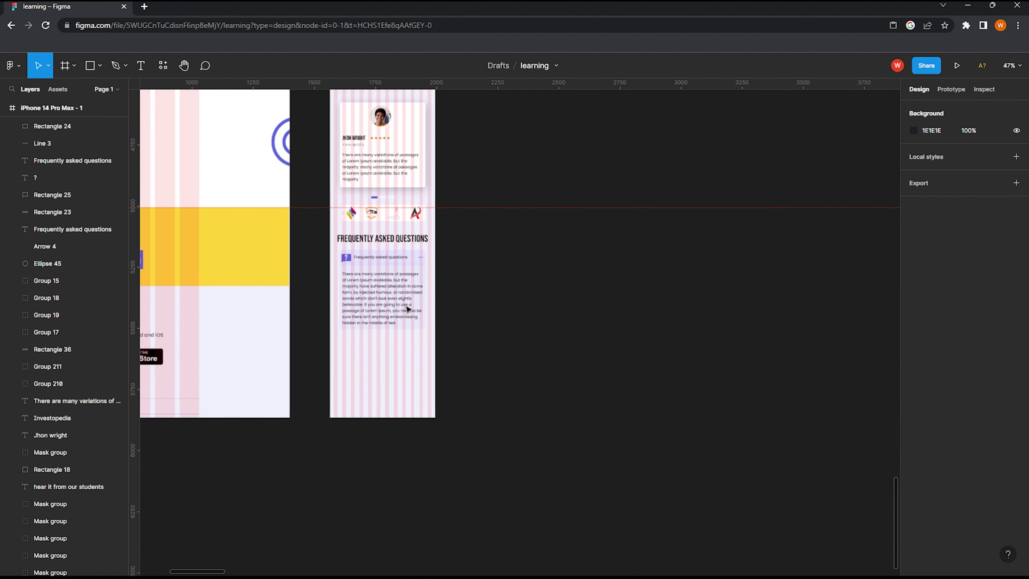
scroll(407, 309, down, 2)
key(ctrl+v)
click(1006, 347)
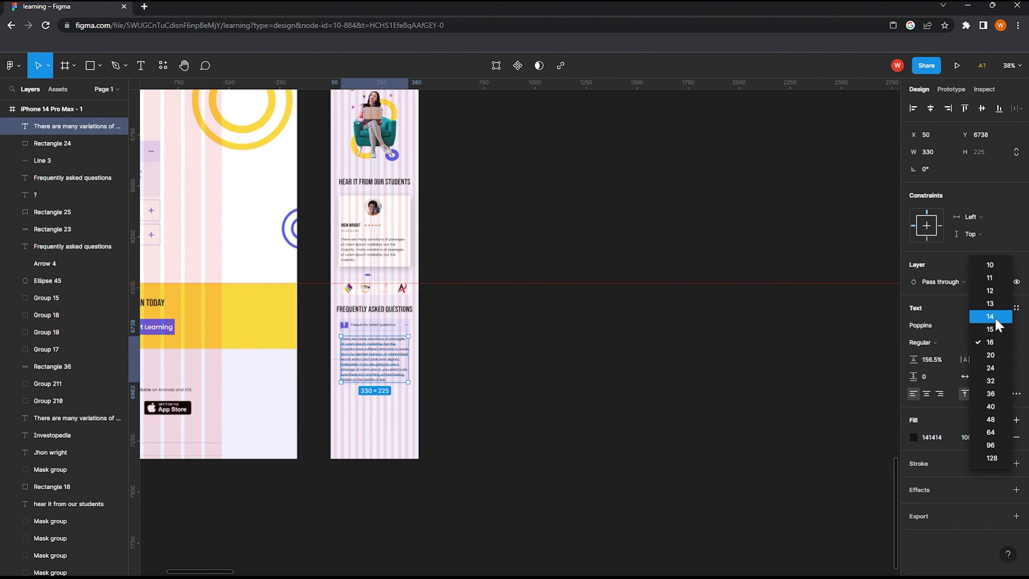
click(988, 315)
scroll(340, 344, up, 4)
click(348, 411)
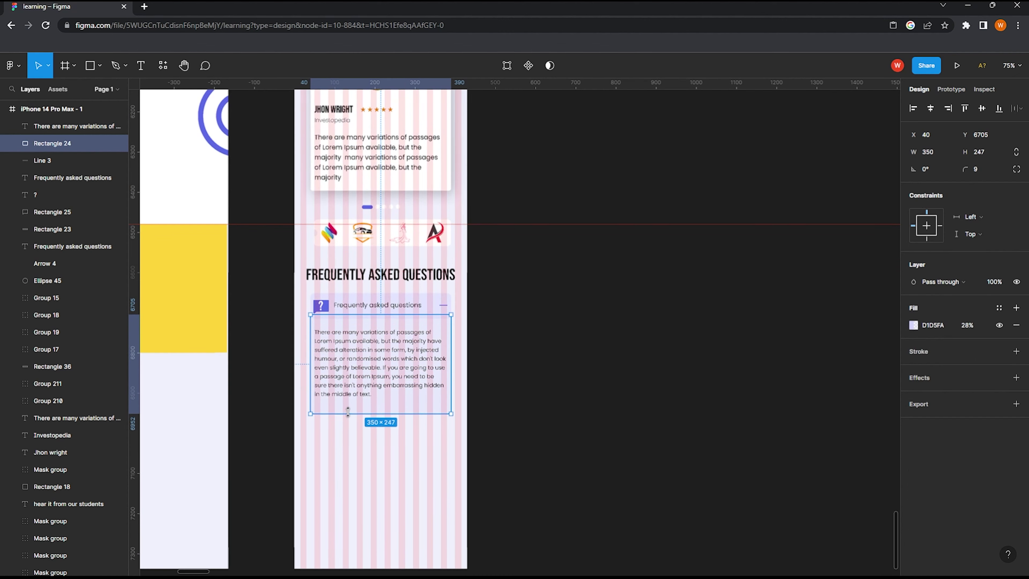
click(521, 383)
Step: Select all the layers of the phone's FAQ question row together
scroll(450, 367, down, 1)
scroll(332, 338, up, 4)
click(332, 338)
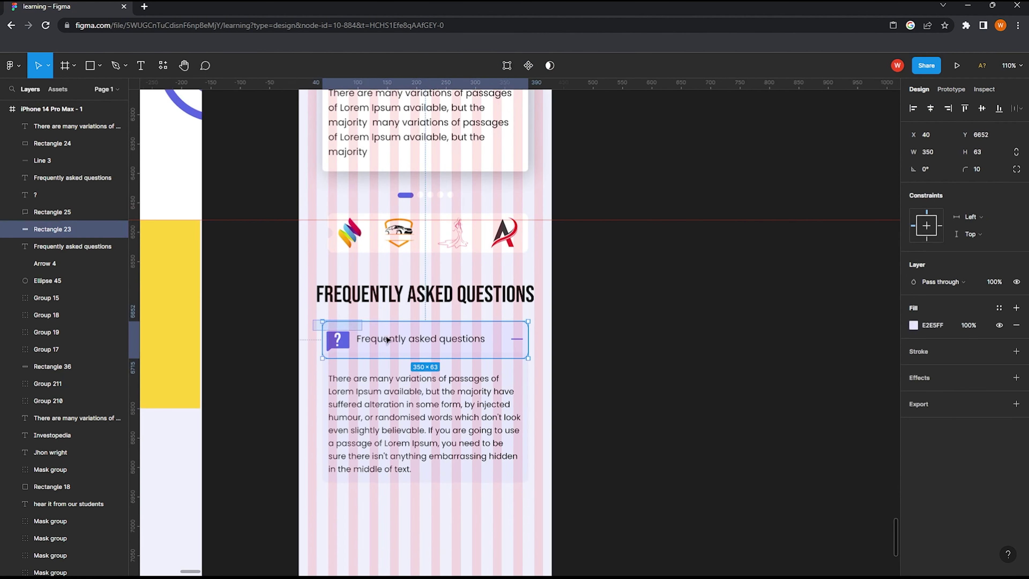
shift+click(471, 340)
scroll(482, 349, down, 4)
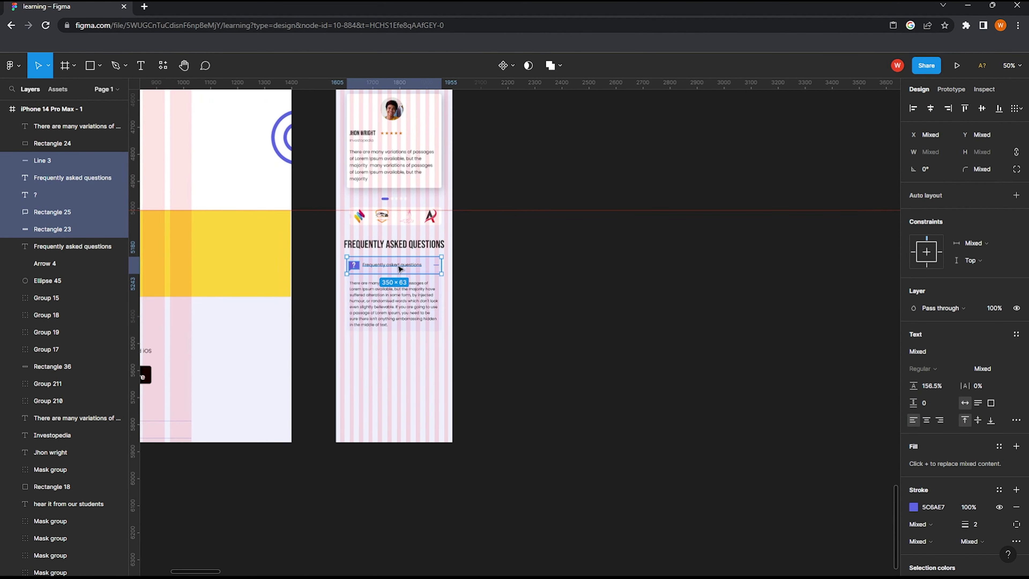
Step: Duplicate the FAQ question box below the answer and give its outline the purple 5C6AE7 stroke
scroll(395, 263, up, 5)
drag(395, 265, 388, 415)
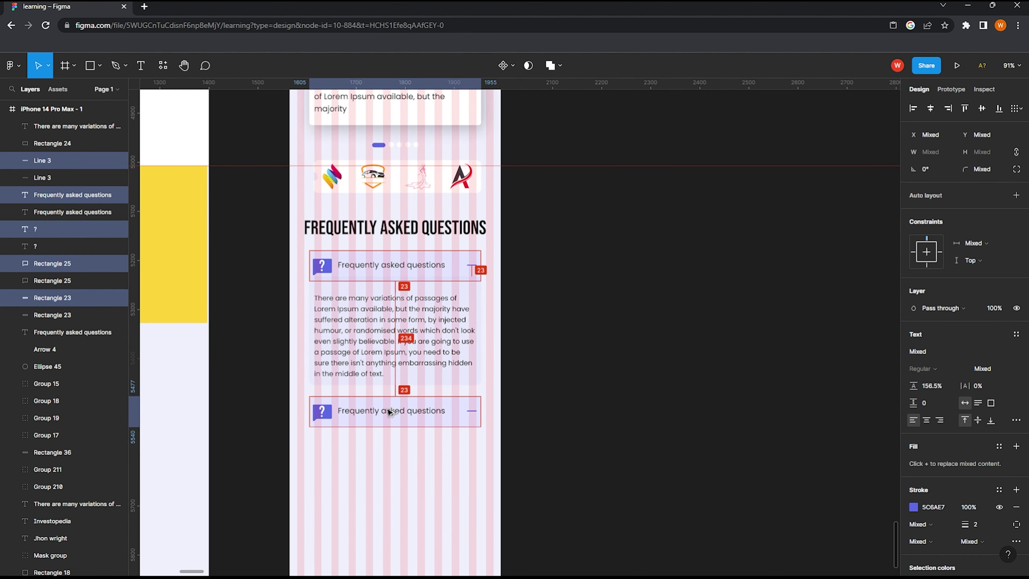
scroll(937, 443, down, 4)
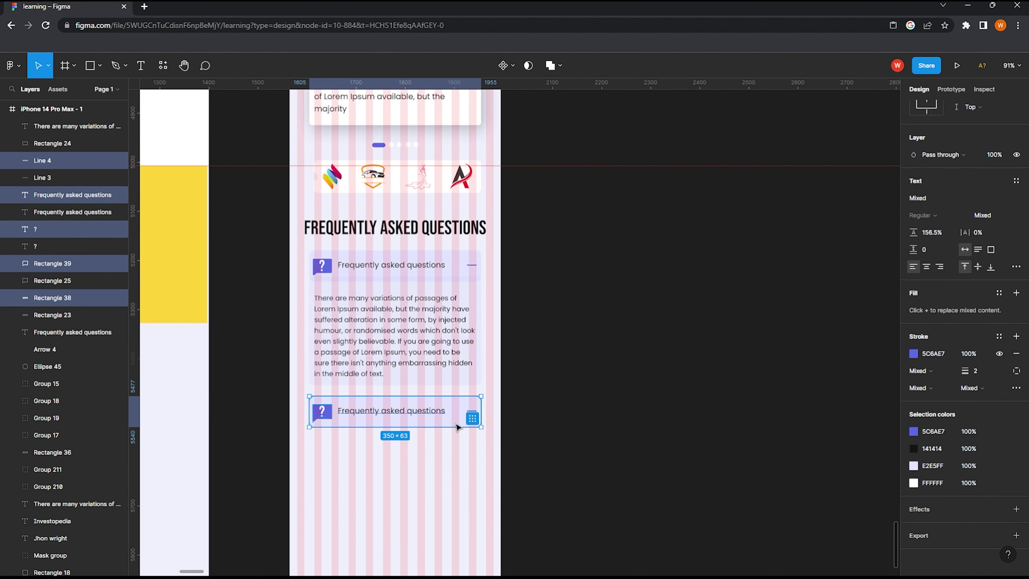
click(456, 426)
click(913, 351)
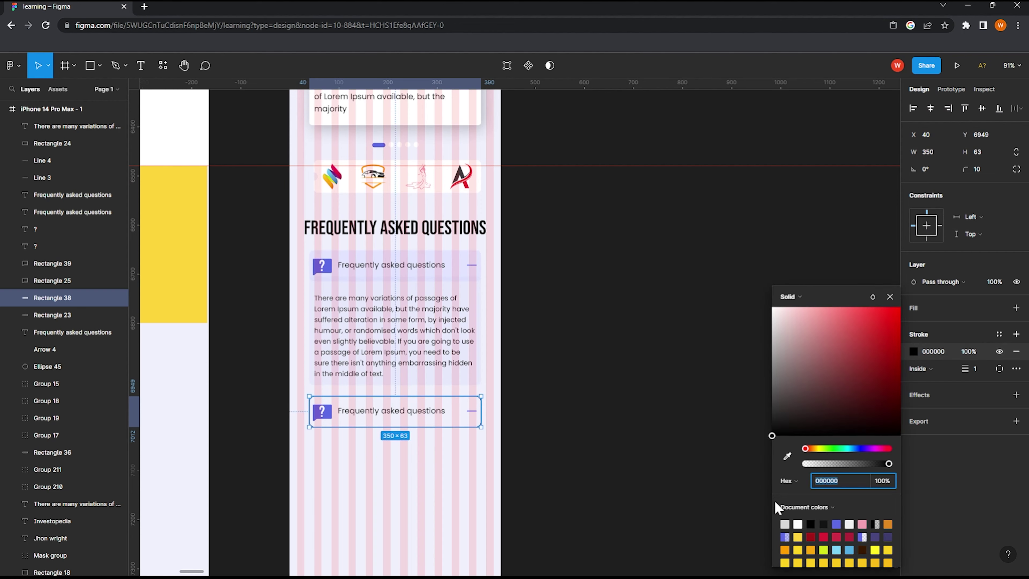
click(780, 523)
click(648, 466)
scroll(384, 386, up, 2)
Step: Group the desktop plus icon's two lines, move them into the second card, then delete that copy
scroll(384, 386, down, 3)
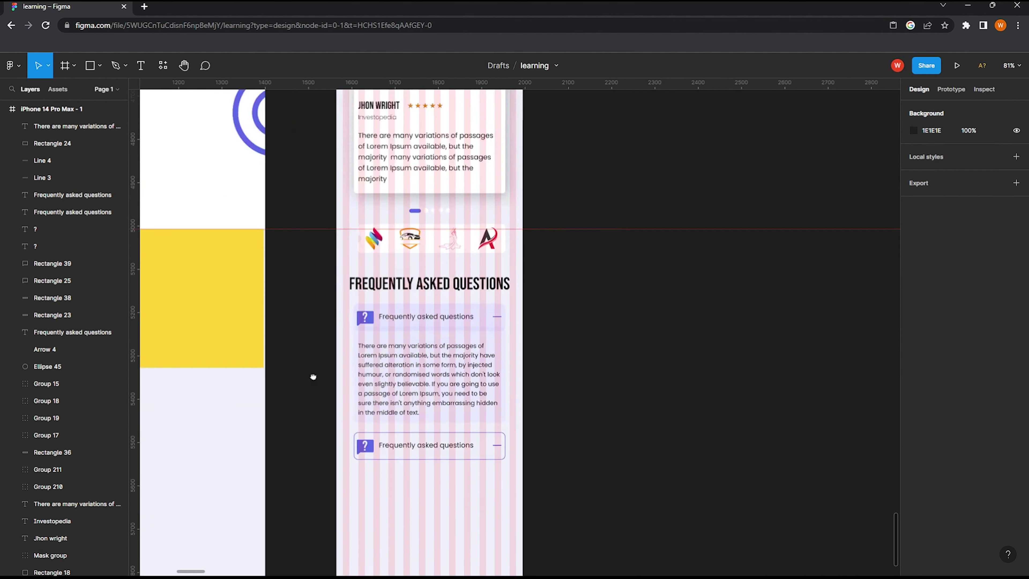
scroll(308, 365, left, 5)
scroll(206, 146, up, 1)
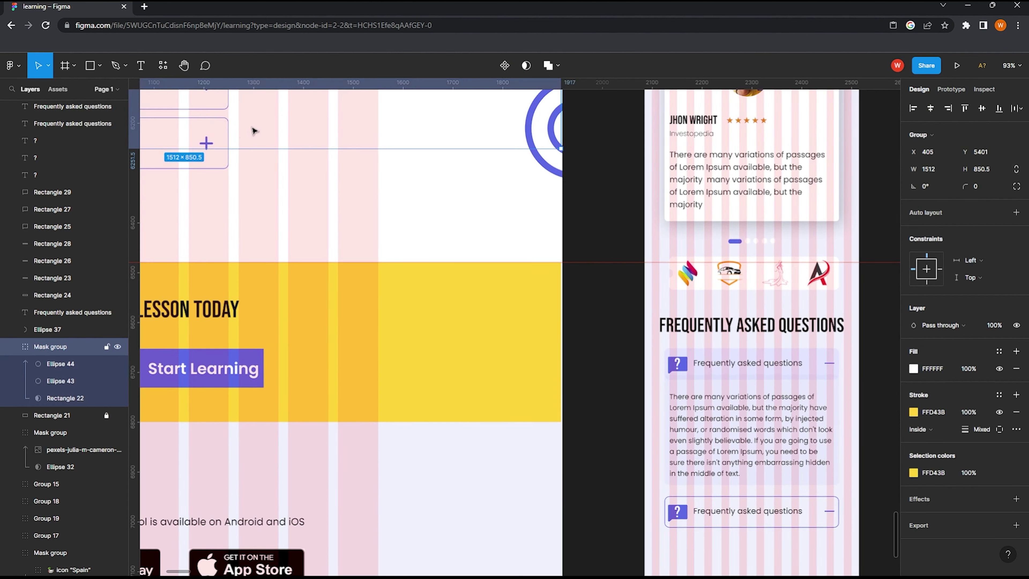
drag(144, 113, 214, 209)
key(ctrl+g)
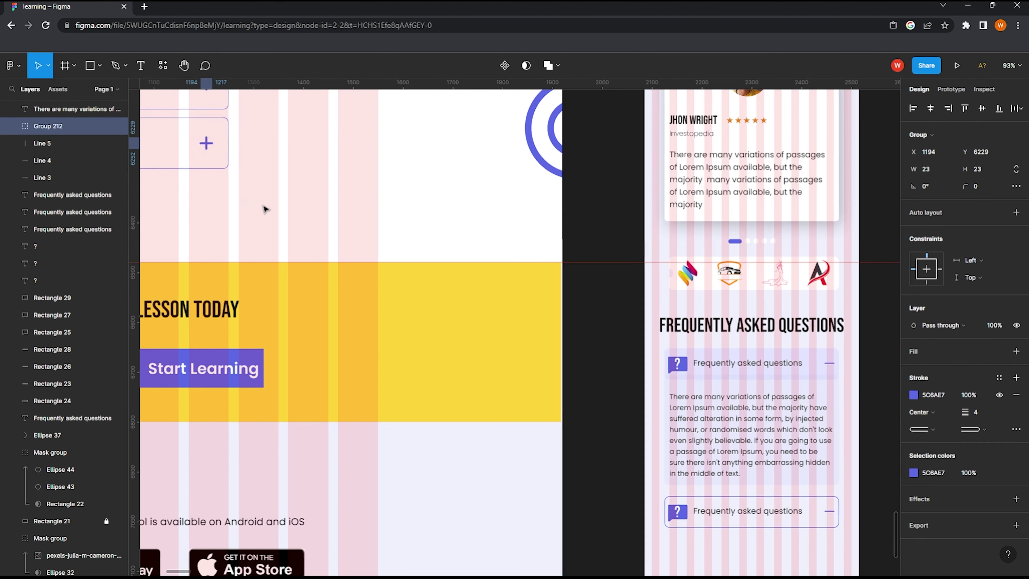
drag(206, 147, 829, 511)
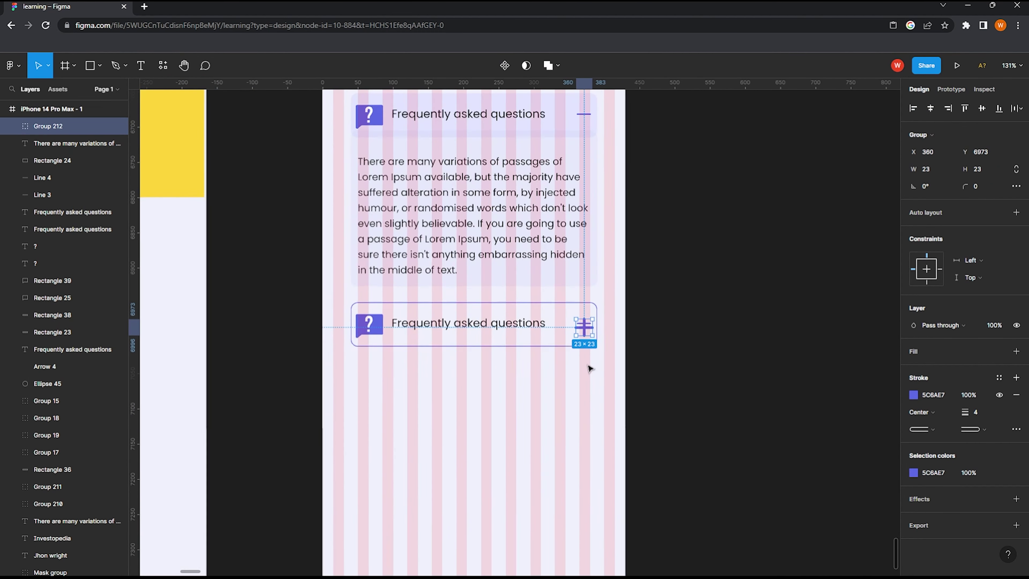
scroll(587, 354, up, 5)
key(Delete)
Step: Draw a vertical line centred on the card's minus to form a plus at the row's right end
click(583, 293)
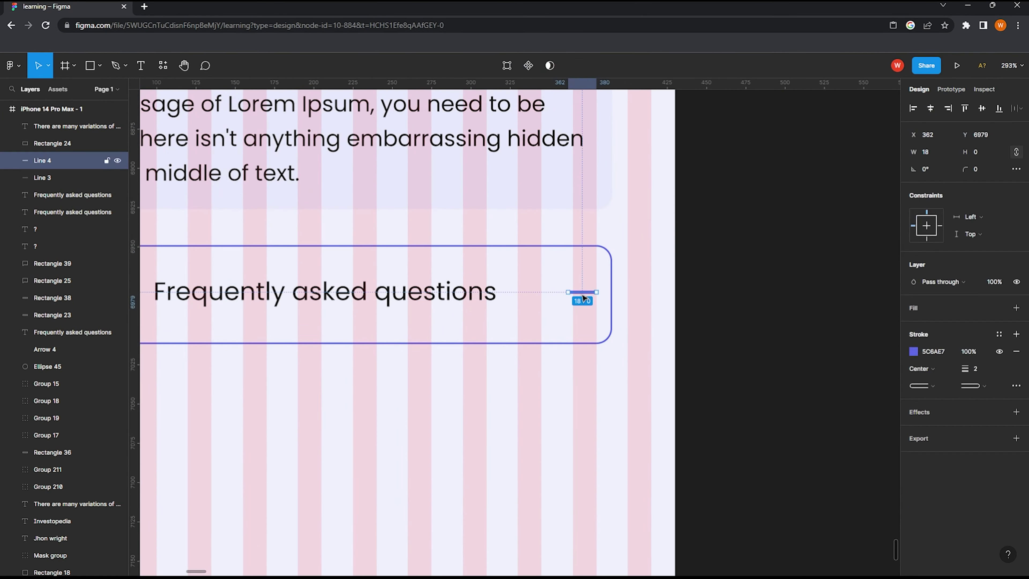
key(l)
mouse_move(596, 294)
mouse_down()
mouse_move(587, 262)
mouse_move(587, 292)
mouse_up()
click(667, 284)
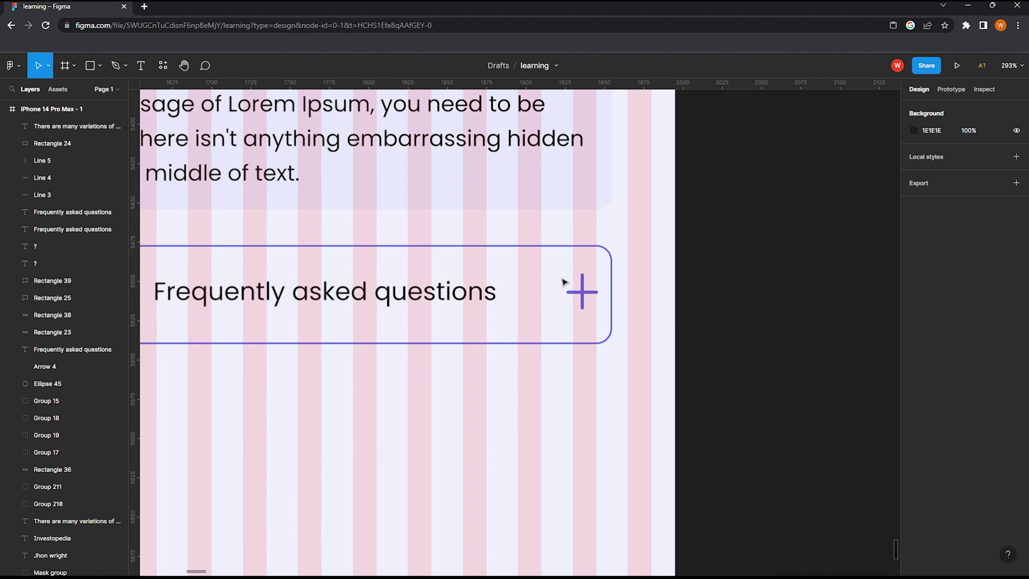
click(582, 286)
shift+click(588, 291)
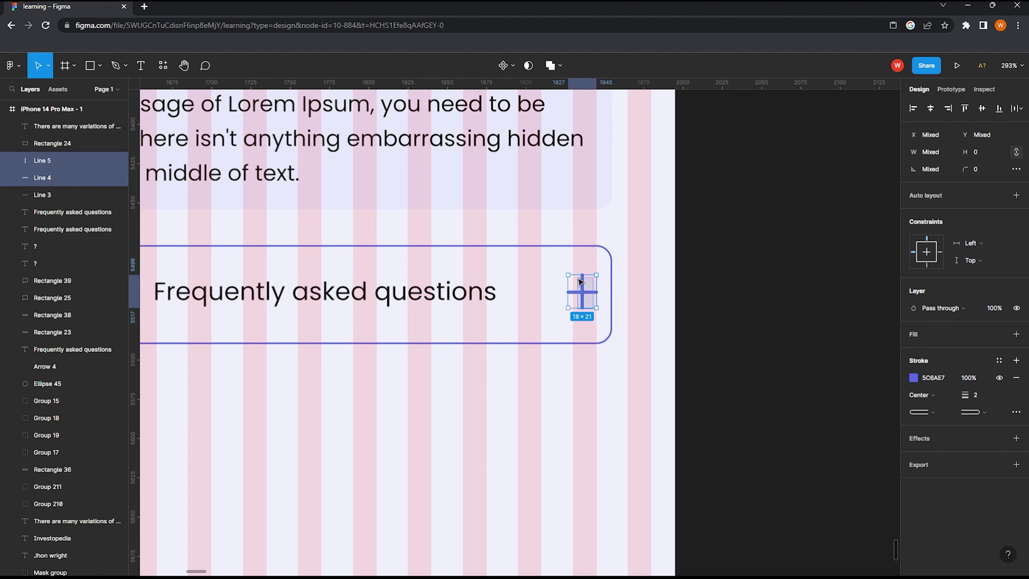
drag(585, 293, 581, 296)
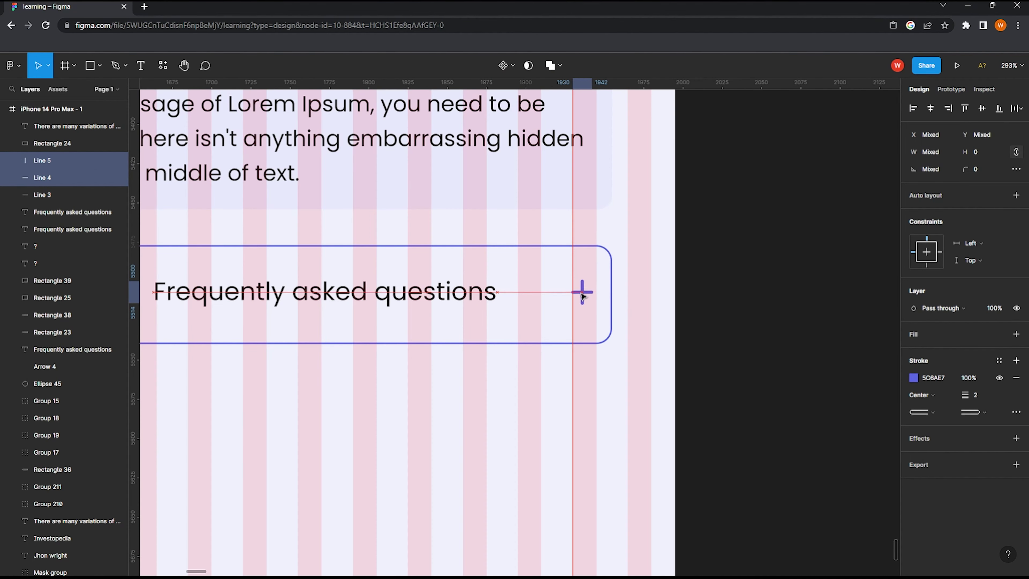
key(Escape)
scroll(545, 375, down, 10)
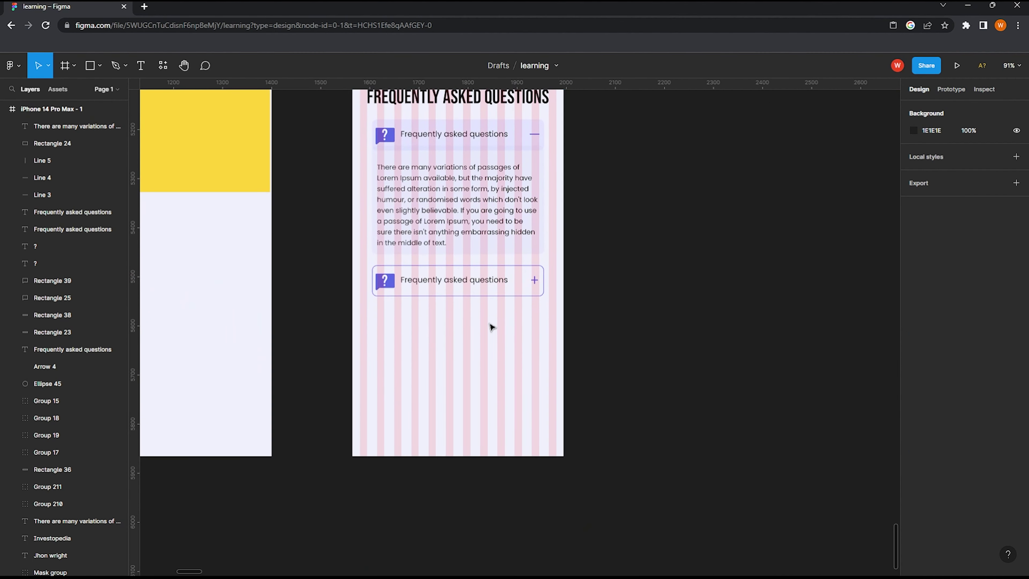
Step: Duplicate the second FAQ card just below it as a third collapsed question
mouse_move(492, 327)
mouse_down()
mouse_move(435, 283)
mouse_move(435, 323)
mouse_up()
click(655, 204)
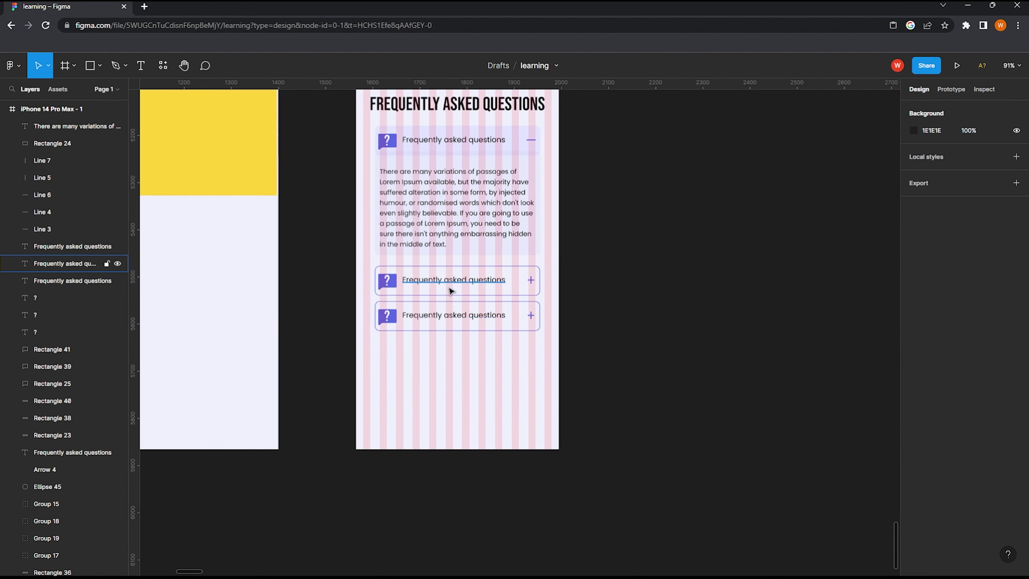
scroll(450, 292, down, 3)
scroll(503, 285, down, 2)
scroll(311, 232, down, 3)
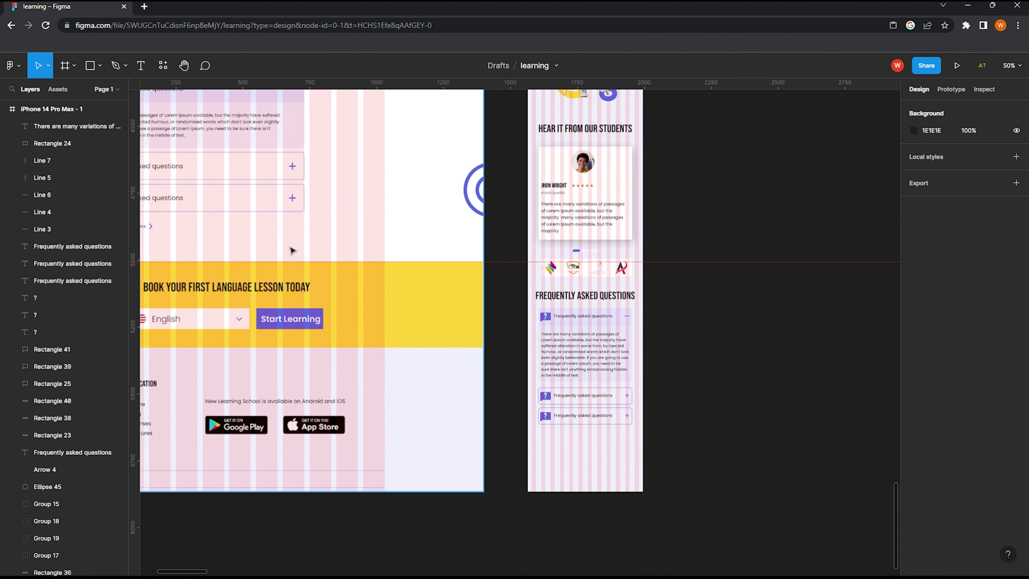
scroll(279, 243, down, 2)
Step: Copy the 'View all frequently asked questions' link below the cards and scale it to 0.72x
mouse_move(226, 248)
mouse_down()
mouse_move(166, 233)
mouse_move(479, 372)
mouse_up()
scroll(479, 372, up, 2)
scroll(479, 372, up, 5)
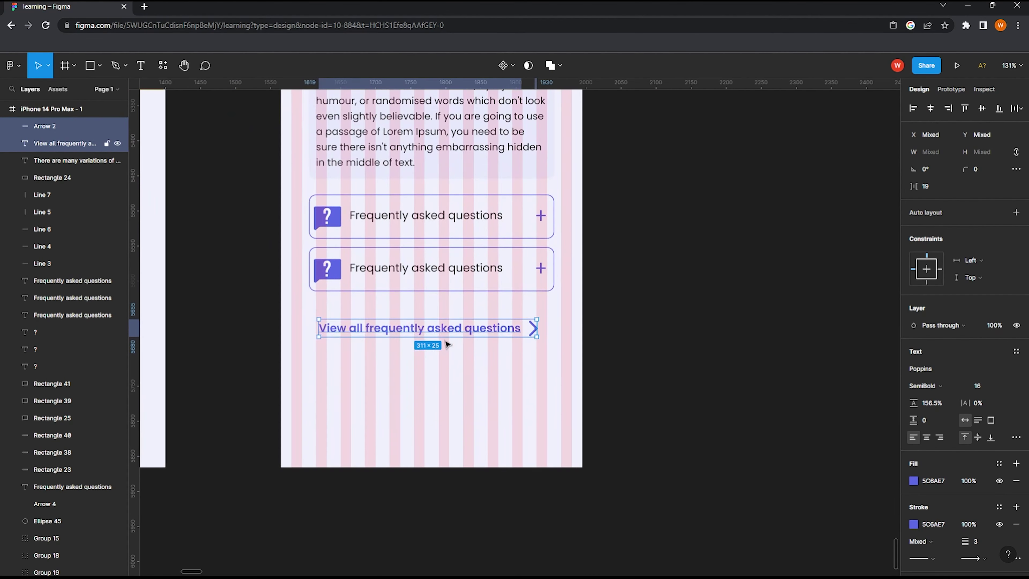
drag(455, 336, 448, 327)
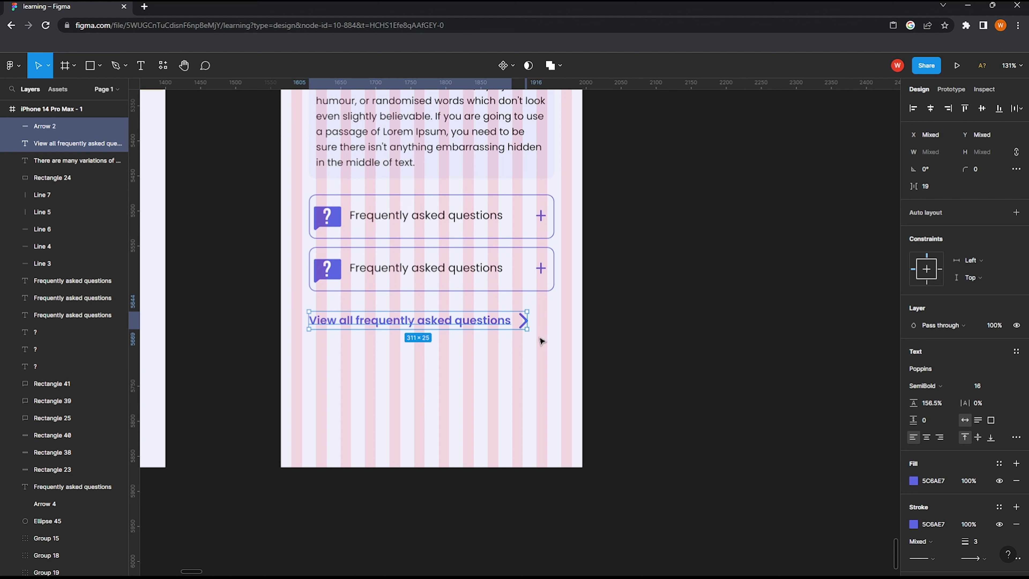
key(k)
drag(521, 329, 511, 329)
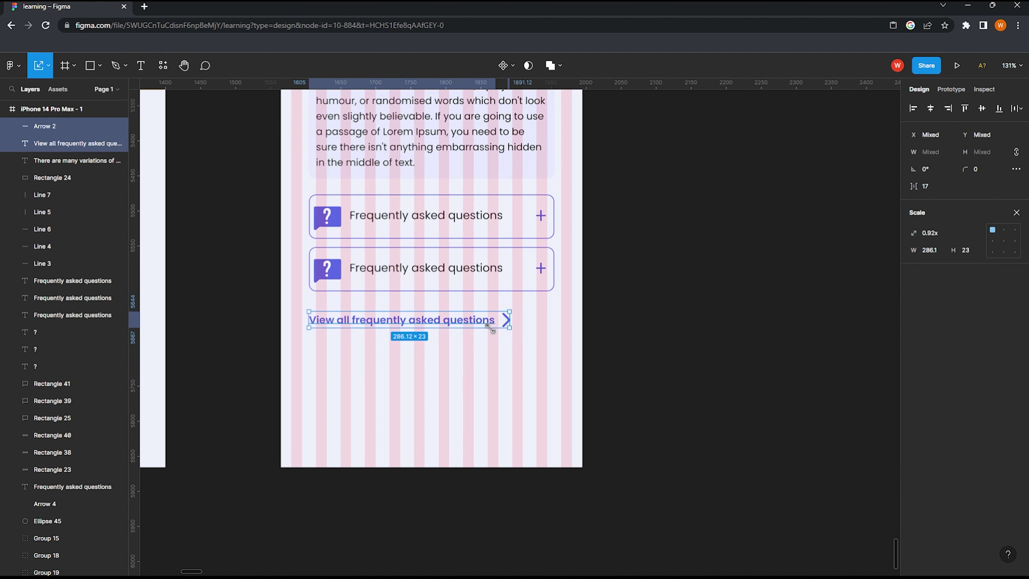
drag(421, 325, 409, 327)
key(Escape)
Step: Draw a rectangle at the bottom of the mobile frame filled with the banner yellow
scroll(418, 340, down, 5)
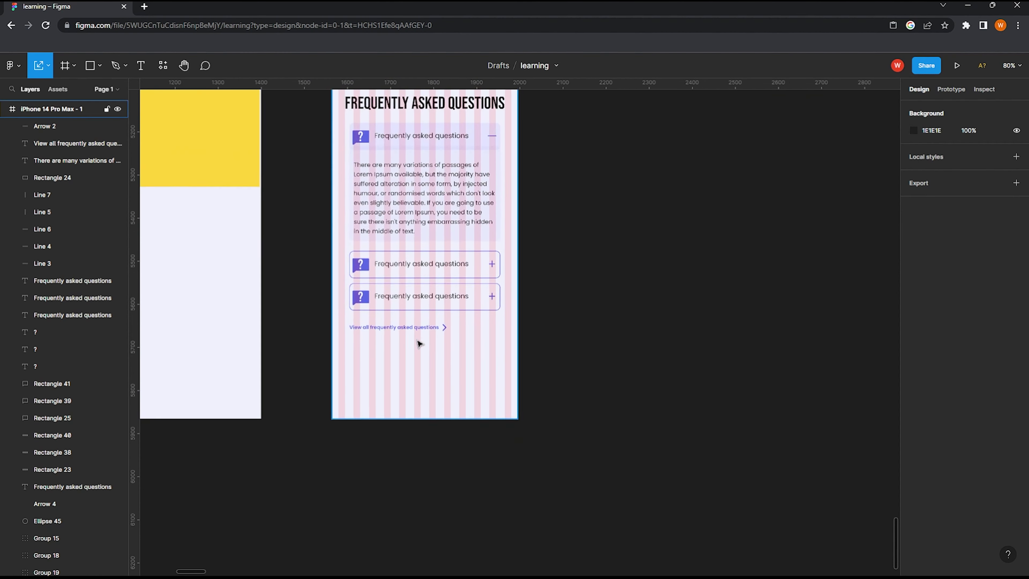
click(406, 333)
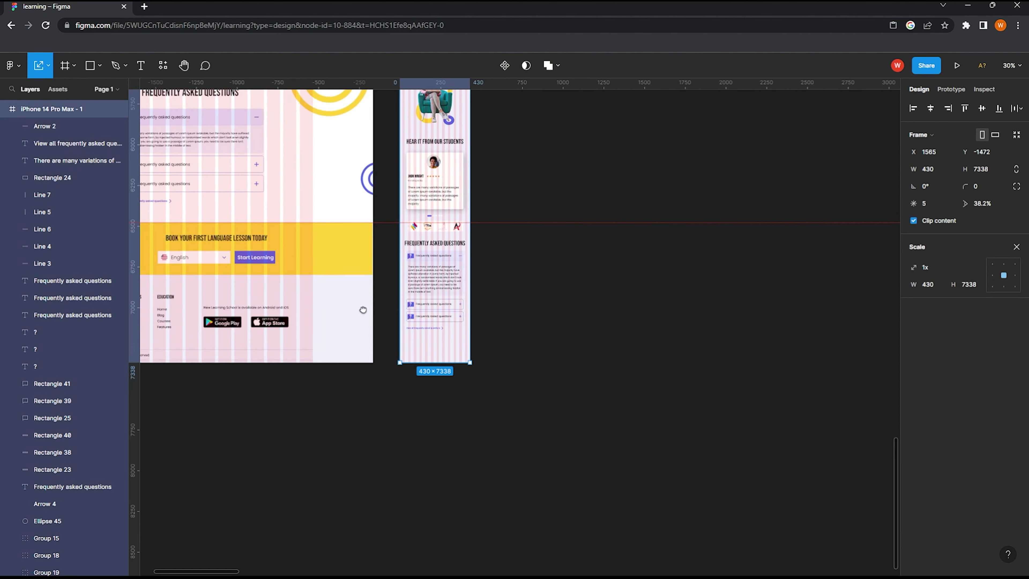
scroll(317, 286, down, 2)
key(Escape)
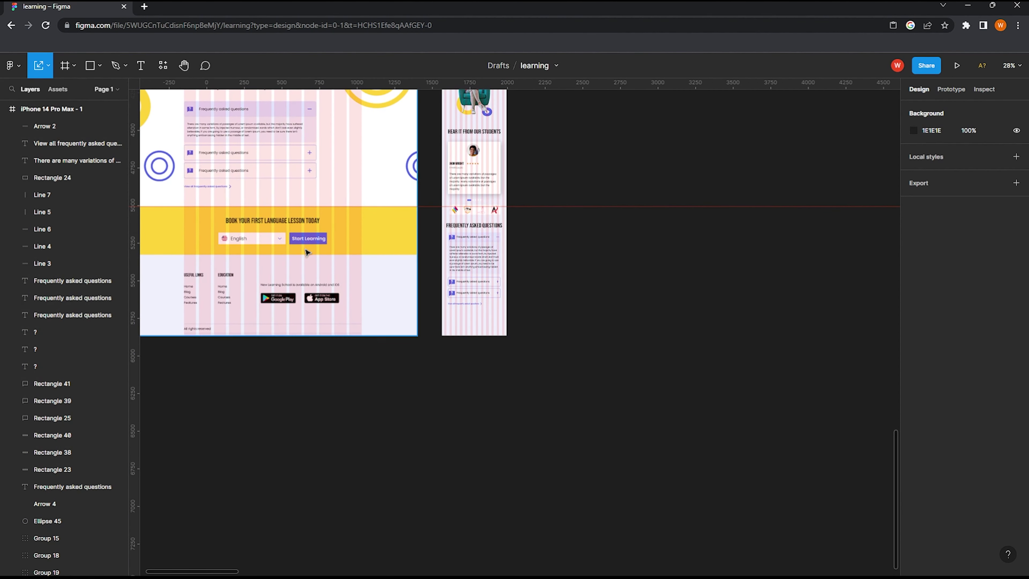
scroll(307, 252, down, 1)
scroll(81, 377, down, 3)
scroll(71, 372, down, 3)
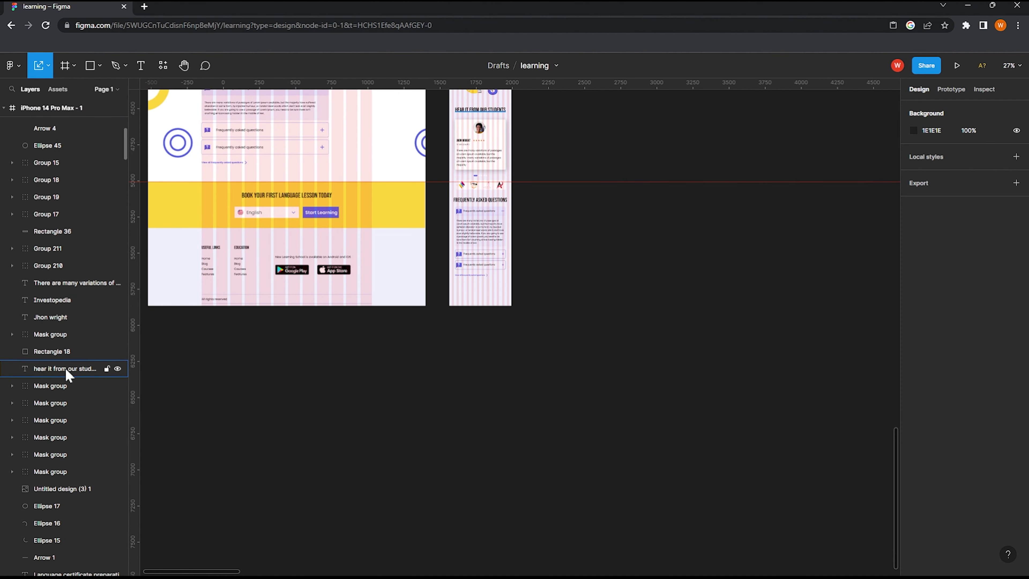
scroll(76, 269, up, 6)
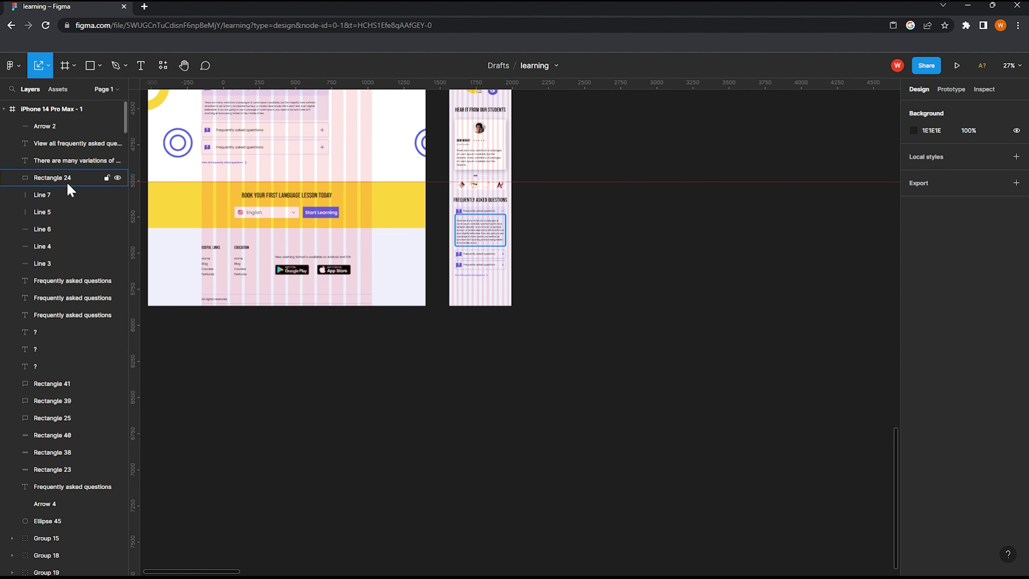
scroll(80, 509, down, 5)
scroll(80, 506, down, 5)
scroll(80, 506, down, 3)
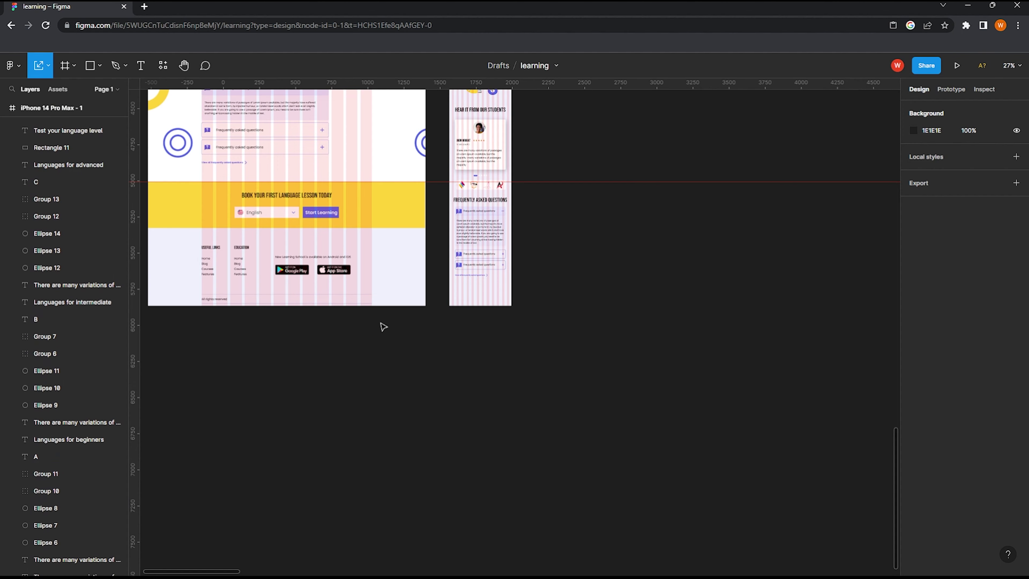
scroll(405, 316, up, 1)
scroll(454, 307, up, 4)
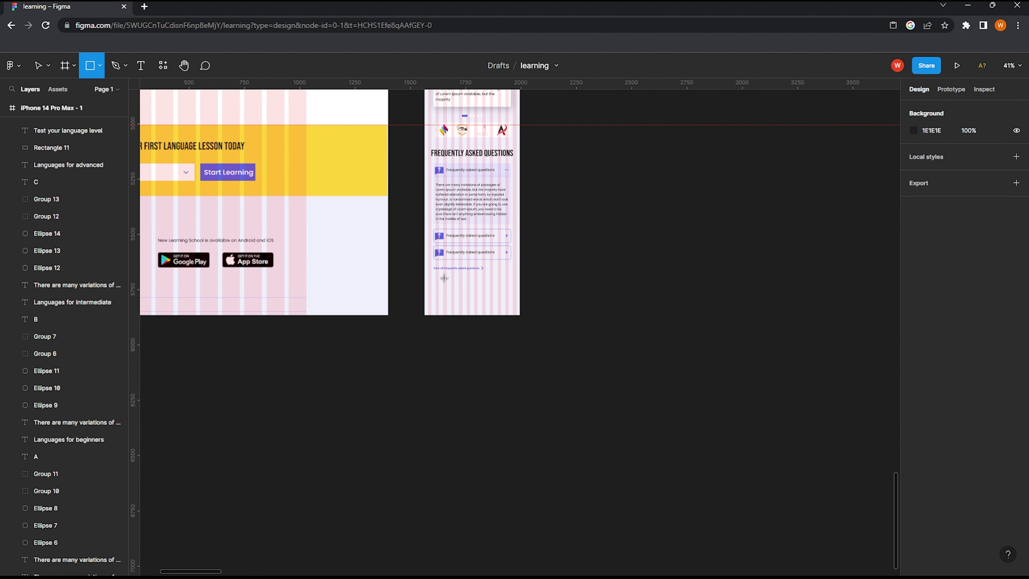
drag(425, 275, 519, 315)
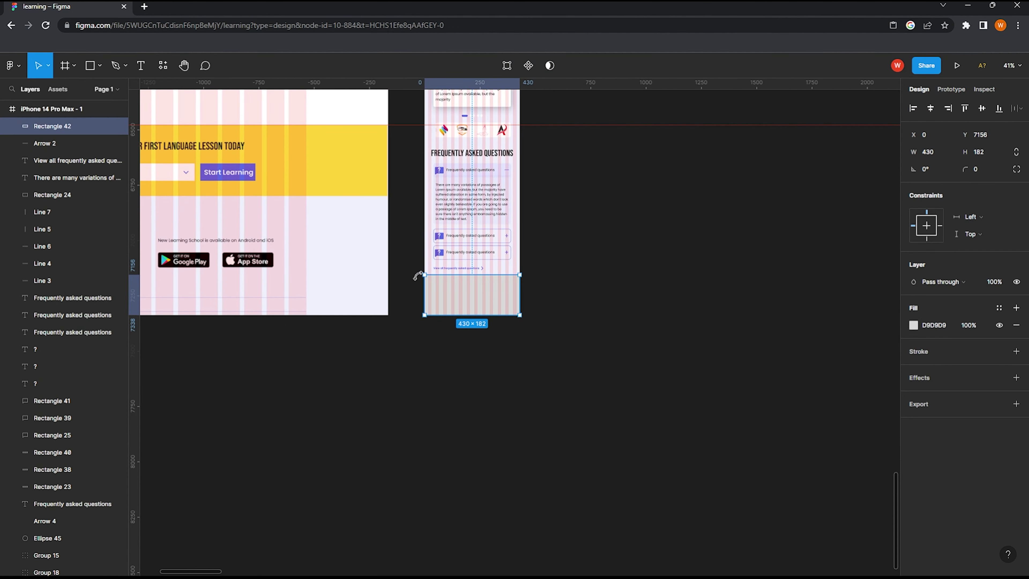
click(353, 200)
click(569, 253)
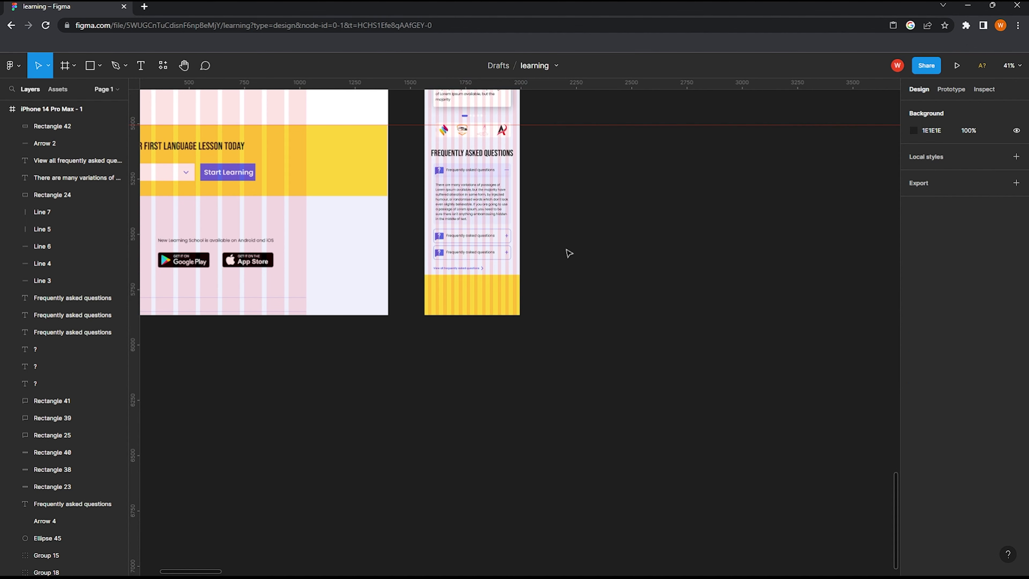
Step: Copy the 'BOOK YOUR FIRST LANGUAGE LESSON TODAY' headline into the yellow band, size 32, centred
click(200, 147)
drag(200, 147, 613, 287)
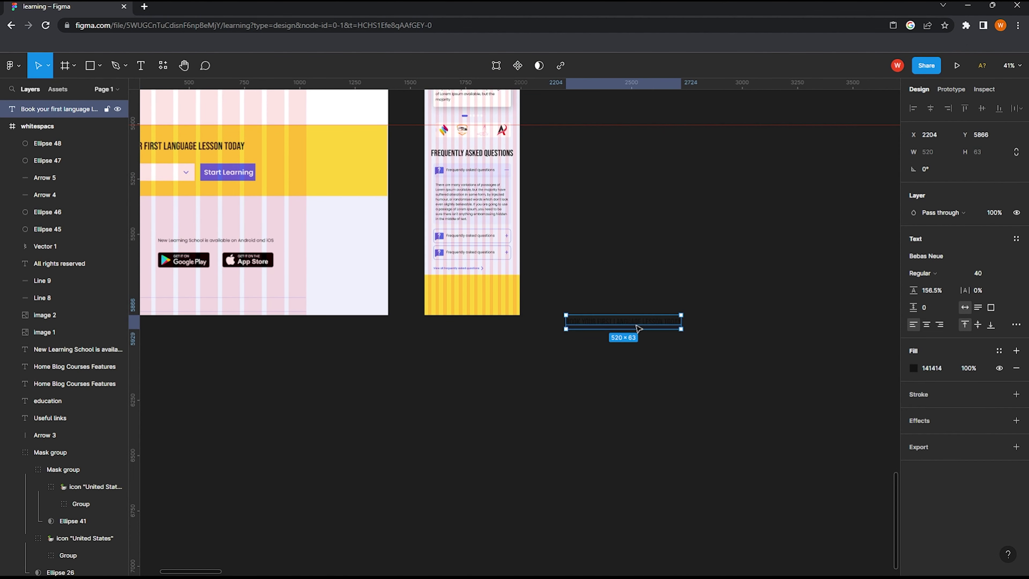
drag(599, 280, 493, 283)
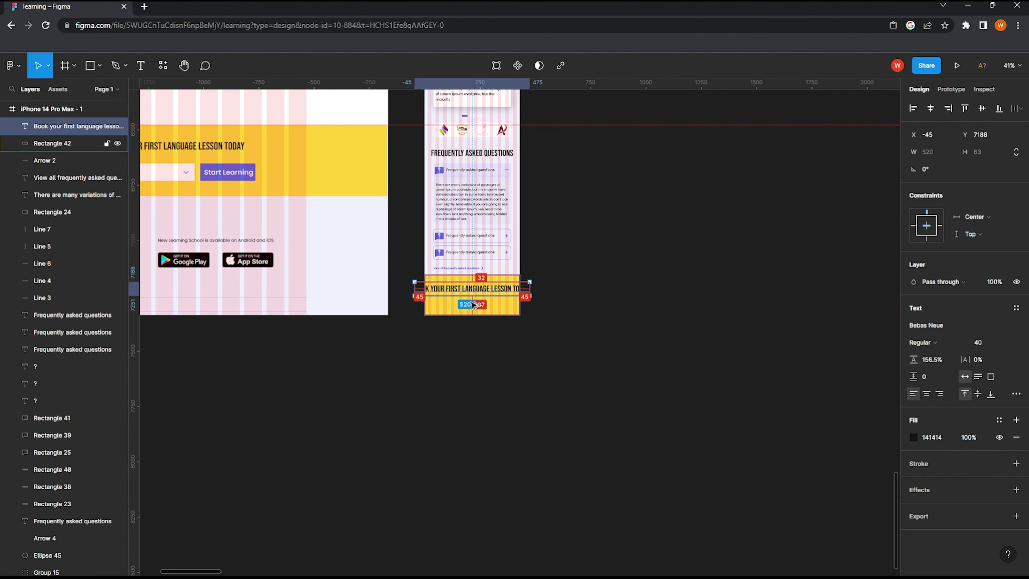
ctrl+scroll(474, 305, up, 3)
ctrl+scroll(473, 304, up, 2)
click(1005, 342)
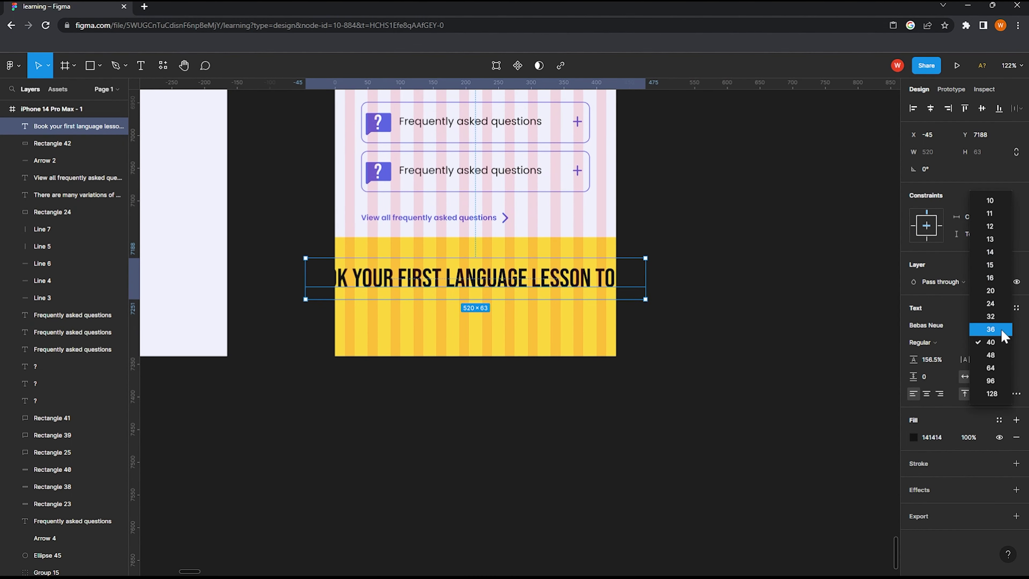
click(1005, 342)
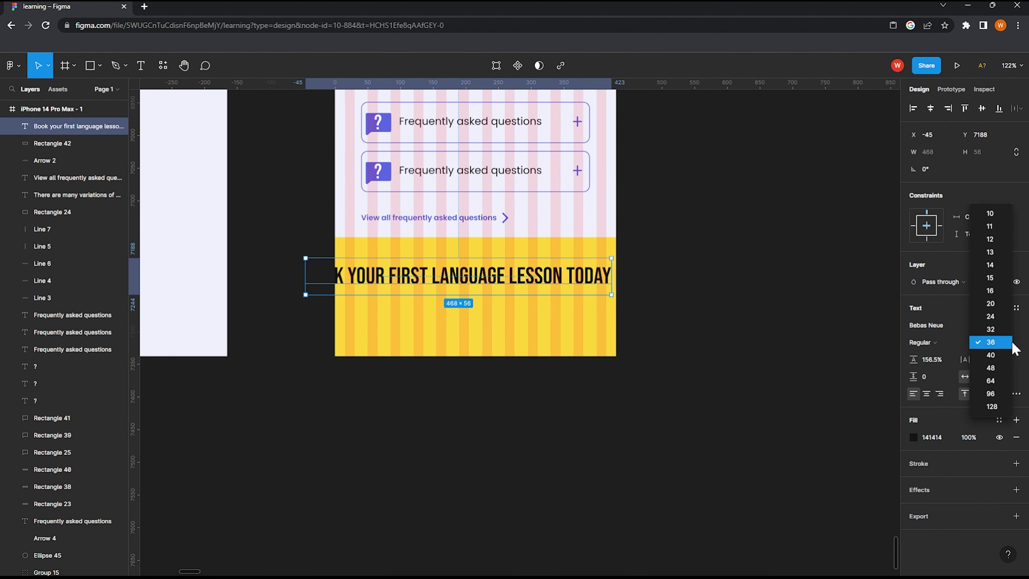
click(933, 110)
drag(473, 280, 473, 267)
Step: Copy the English language dropdown from the desktop frame into the mobile banner
ctrl+scroll(473, 267, down, 2)
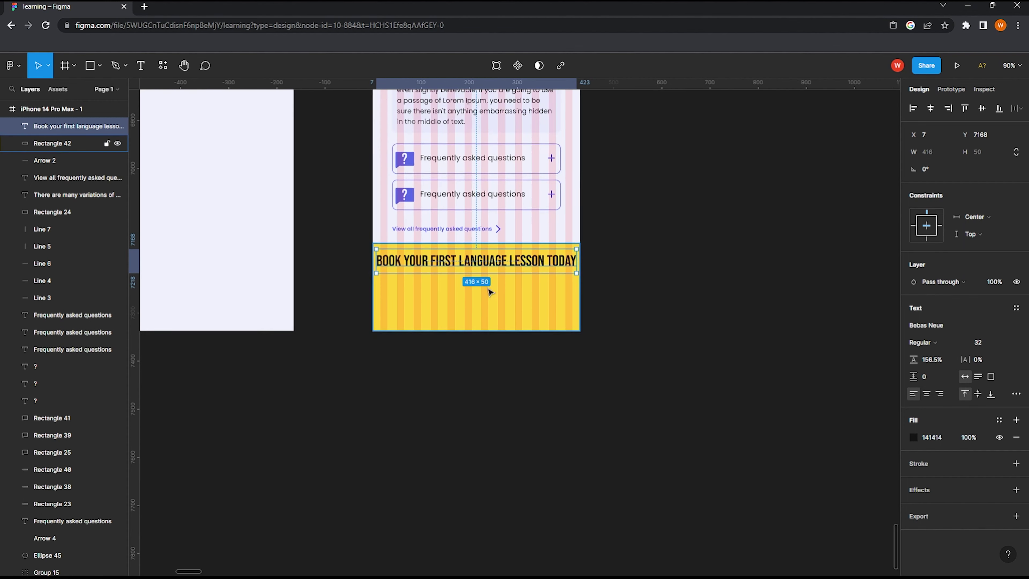
ctrl+scroll(482, 292, down, 2)
ctrl+scroll(482, 308, down, 2)
ctrl+scroll(477, 324, down, 1)
scroll(477, 329, up, 1)
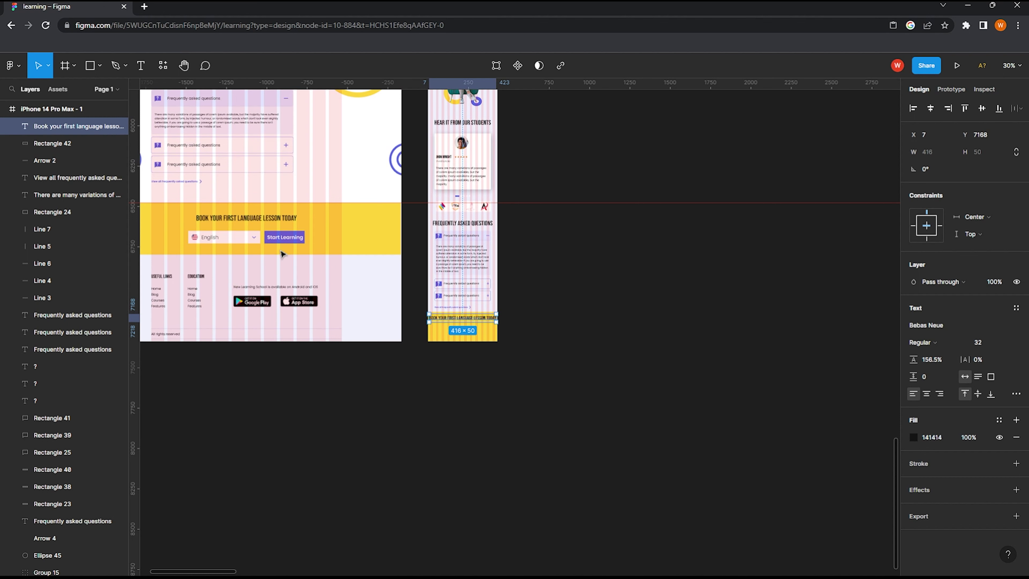
mouse_move(187, 237)
mouse_down()
mouse_move(261, 243)
mouse_move(475, 336)
mouse_up()
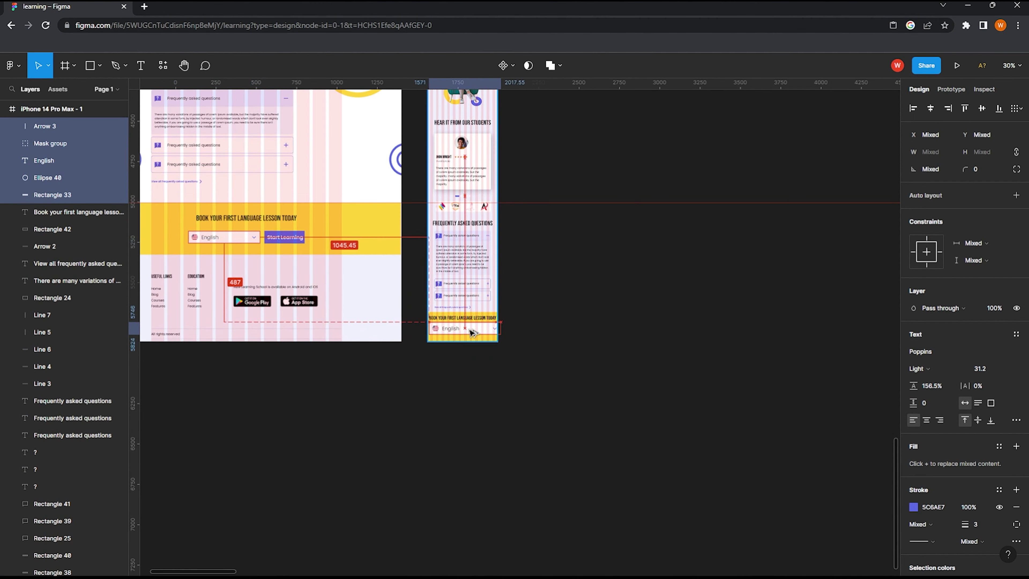
Step: Scale the English dropdown down proportionally to 350 wide
ctrl+scroll(475, 336, up, 5)
key(k)
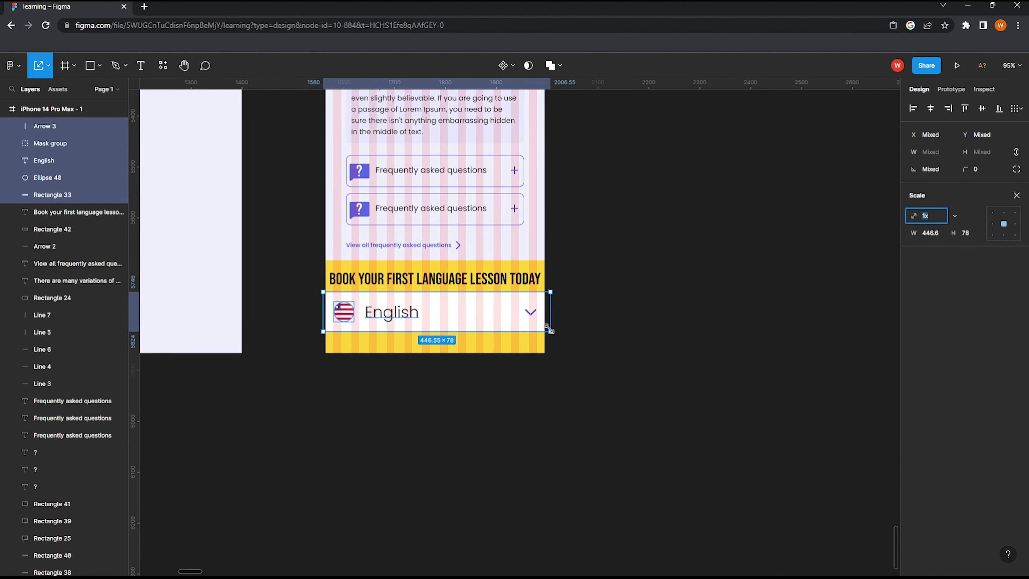
drag(548, 328, 469, 323)
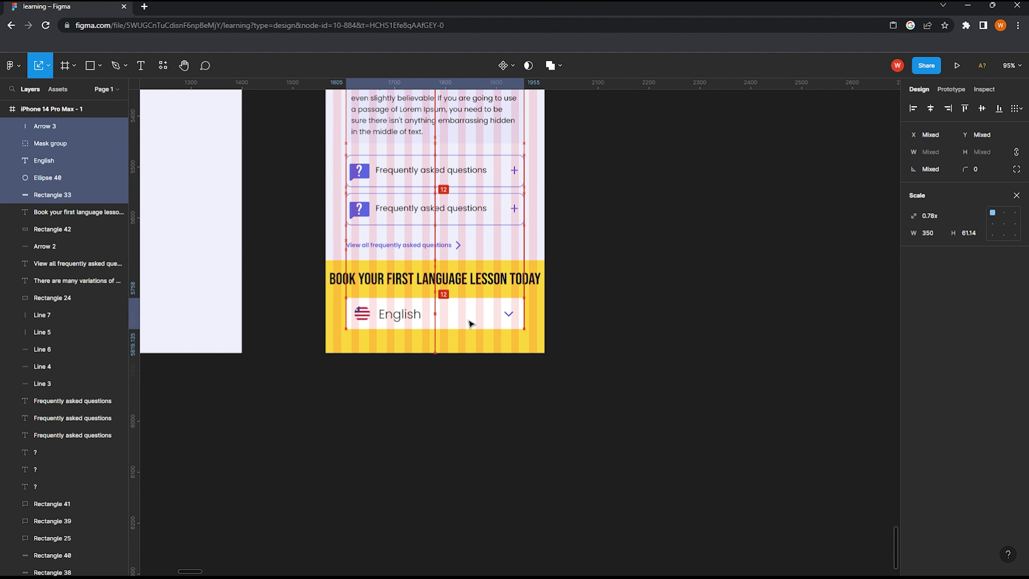
Step: Lengthen the phone frame downward to make room in the banner
ctrl+scroll(470, 323, down, 5)
key(Escape)
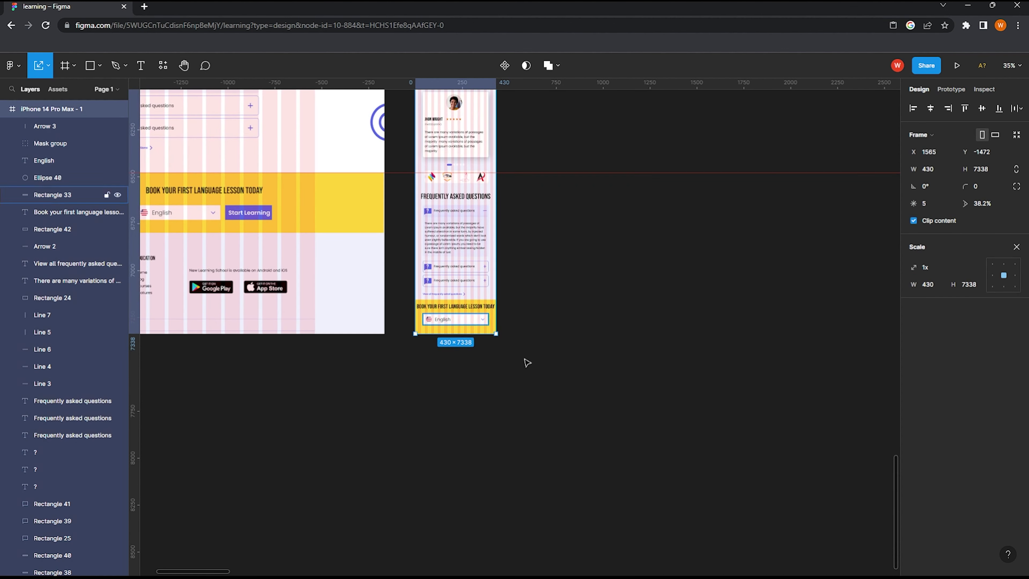
drag(450, 332, 450, 413)
key(ctrl+z)
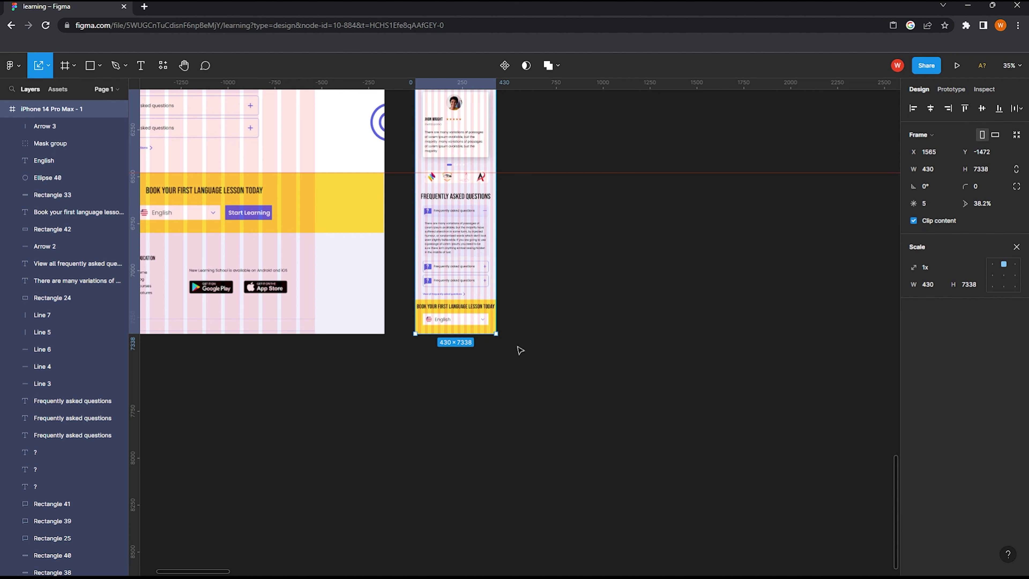
key(v)
drag(442, 333, 441, 429)
click(450, 328)
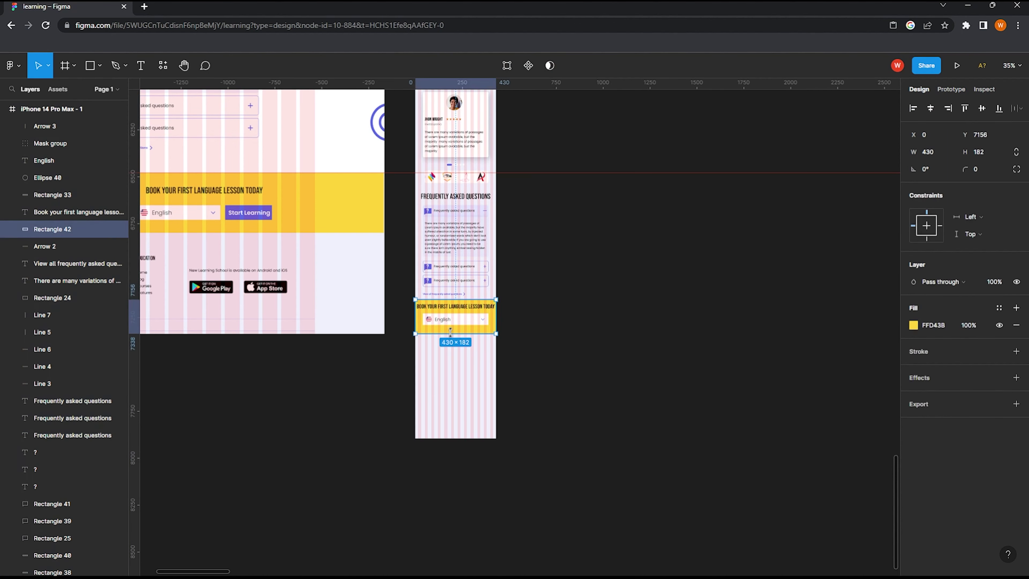
Step: Copy the Start Learning button into the phone banner and scale it down to 150 wide
drag(249, 212, 465, 343)
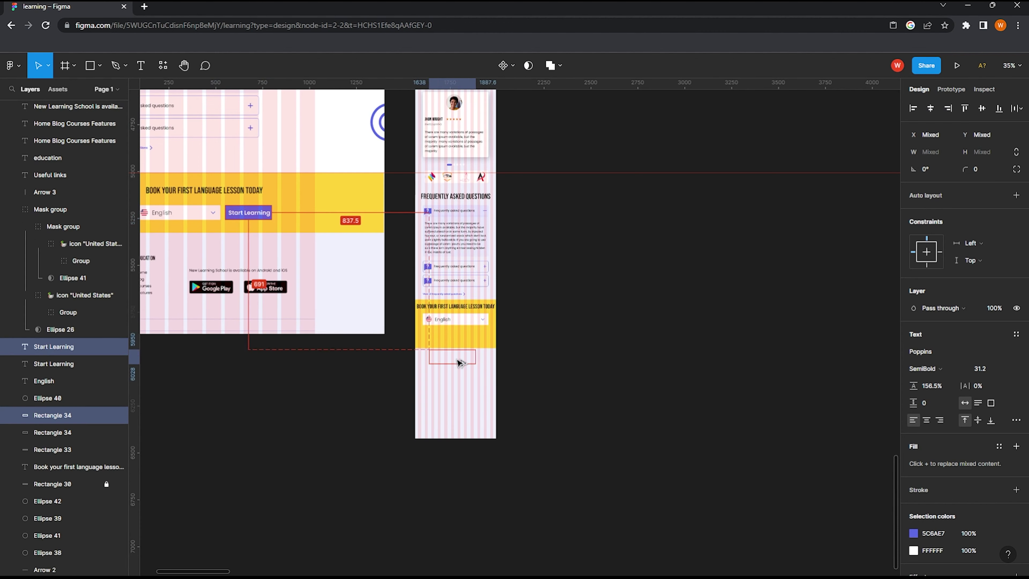
scroll(465, 342, up, 3)
scroll(445, 340, up, 3)
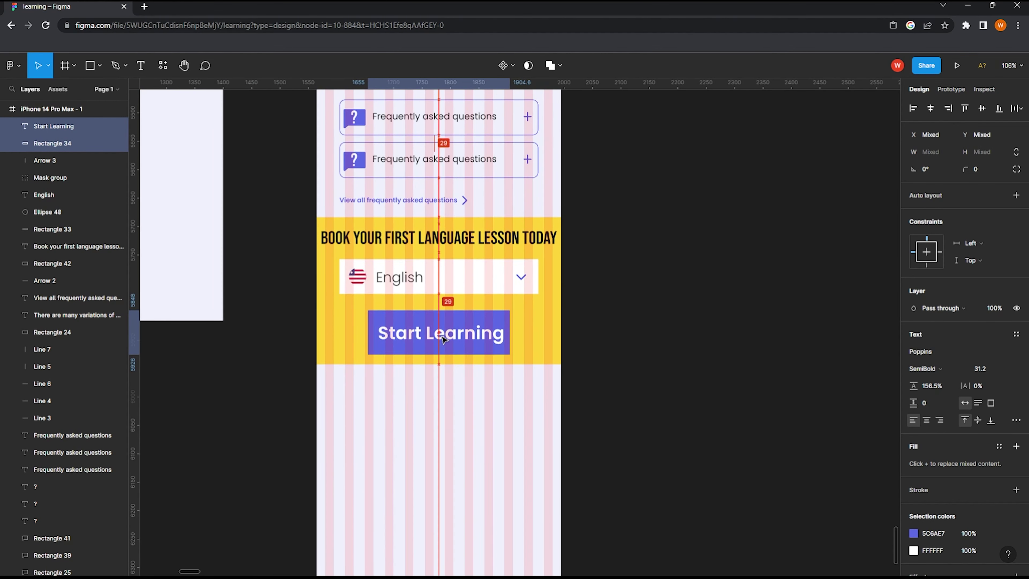
key(k)
drag(511, 356, 456, 333)
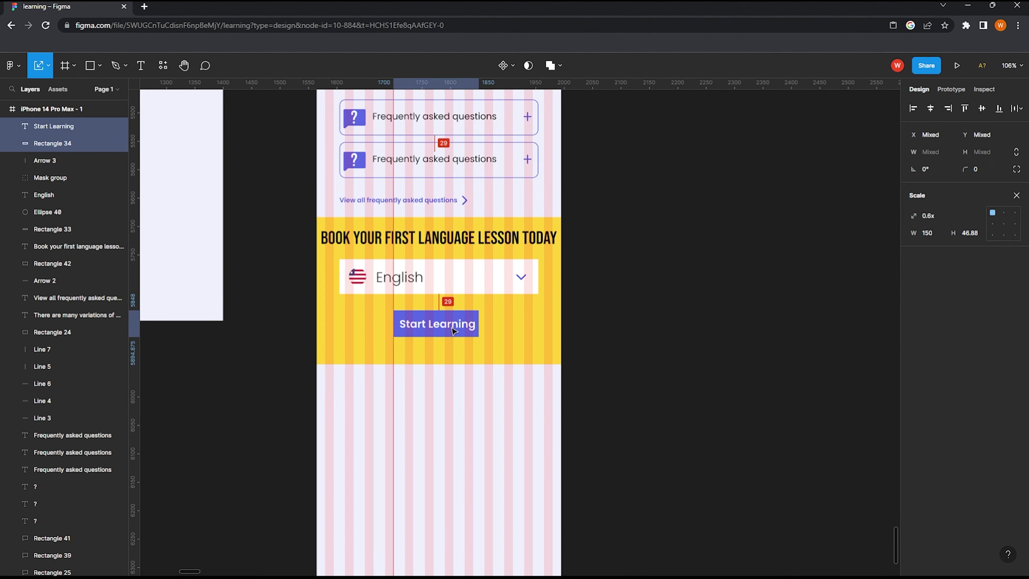
click(462, 357)
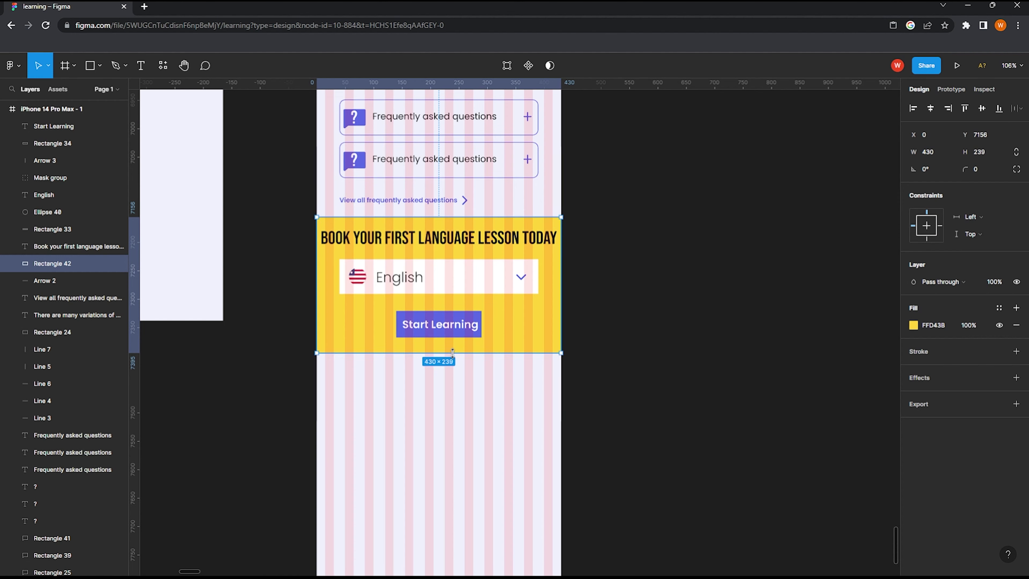
click(567, 329)
scroll(482, 310, down, 5)
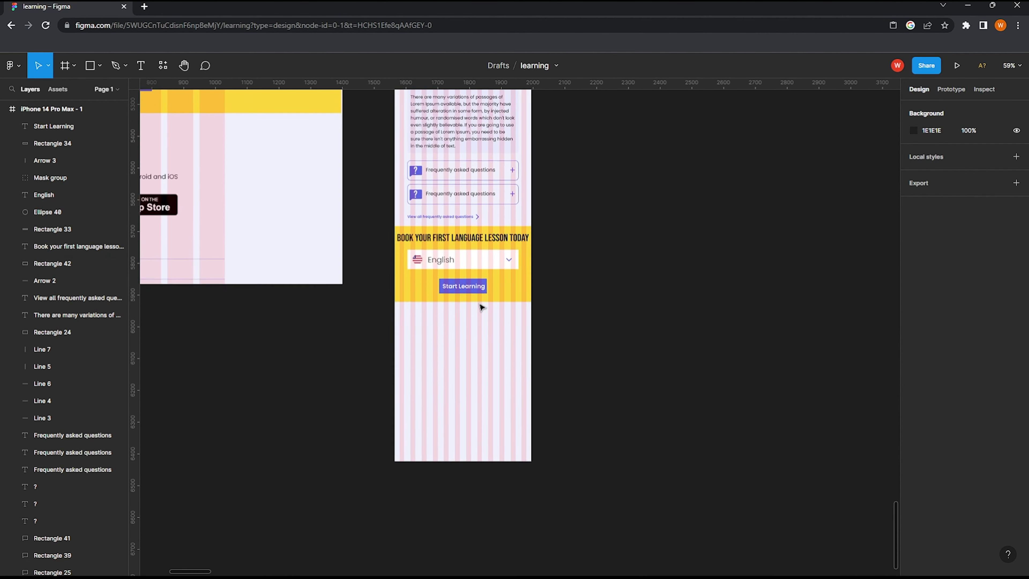
Step: Copy the Useful Links group into the phone frame and scale it proportionally to 1.54x
scroll(481, 307, down, 5)
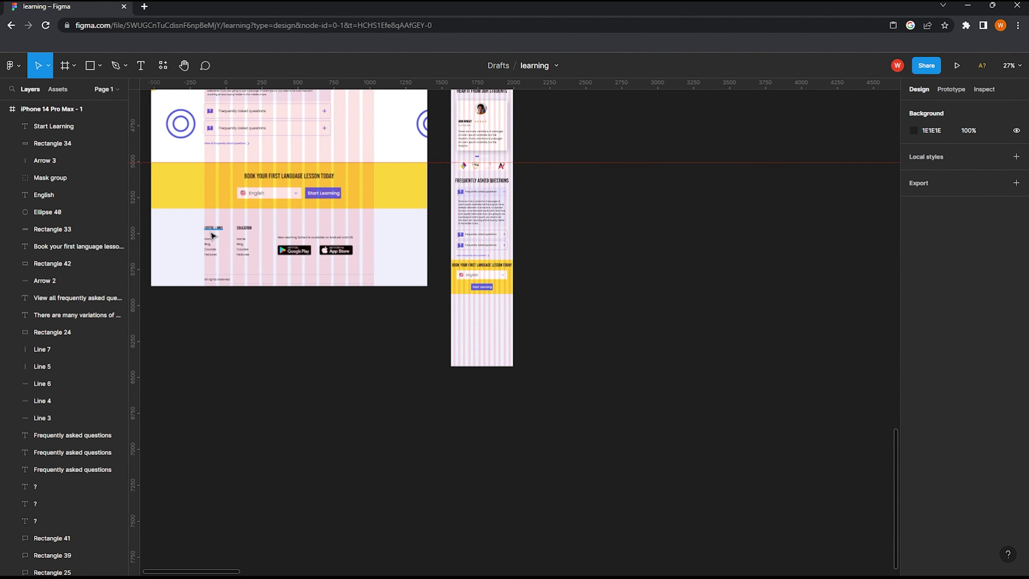
drag(210, 250, 488, 323)
scroll(460, 317, up, 3)
scroll(459, 316, up, 3)
key(k)
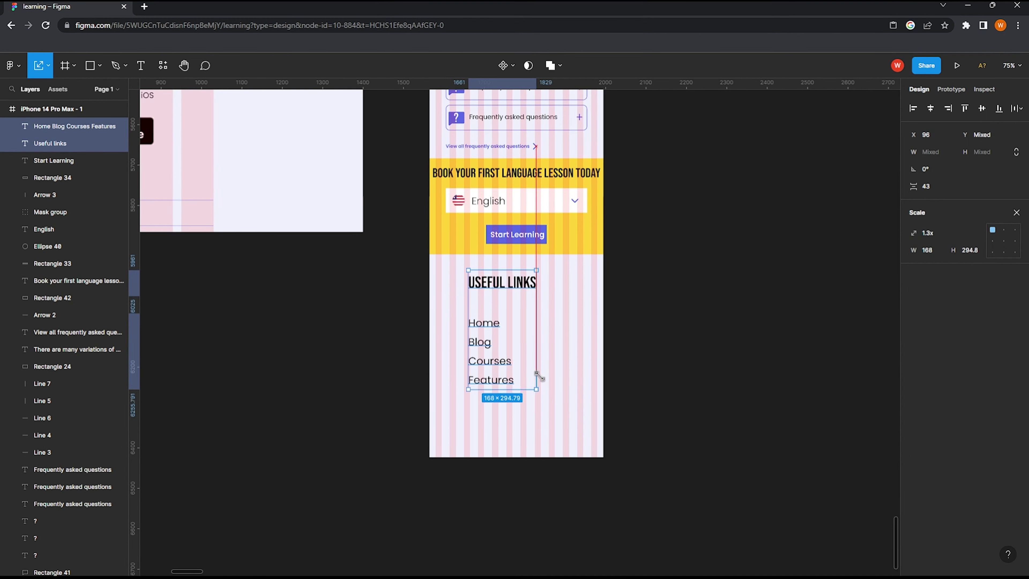
mouse_move(520, 368)
mouse_down()
mouse_move(553, 417)
mouse_move(476, 378)
mouse_up()
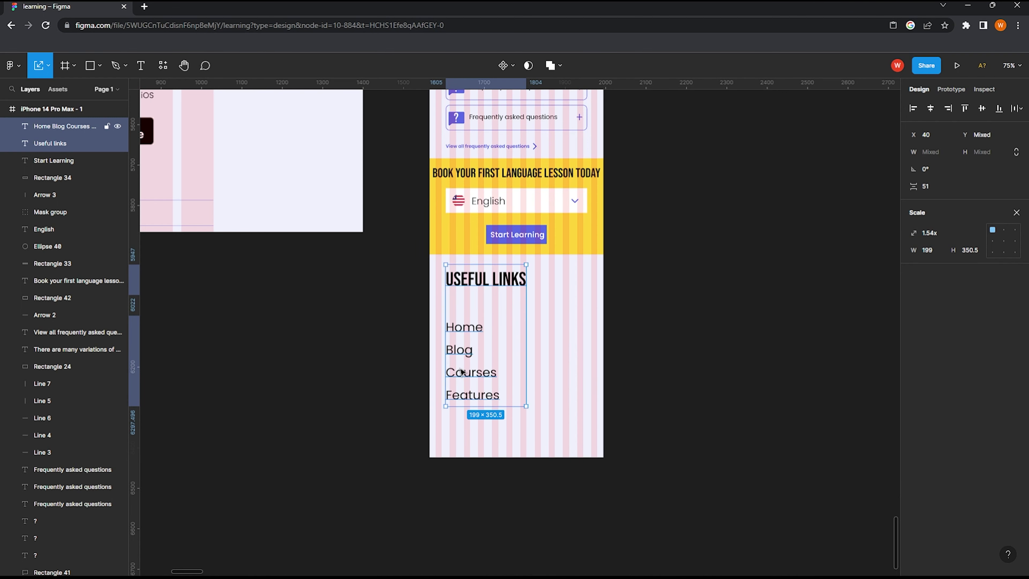
click(475, 378)
click(514, 409)
Step: Lengthen the phone frame to 8945 px tall
scroll(514, 409, down, 3)
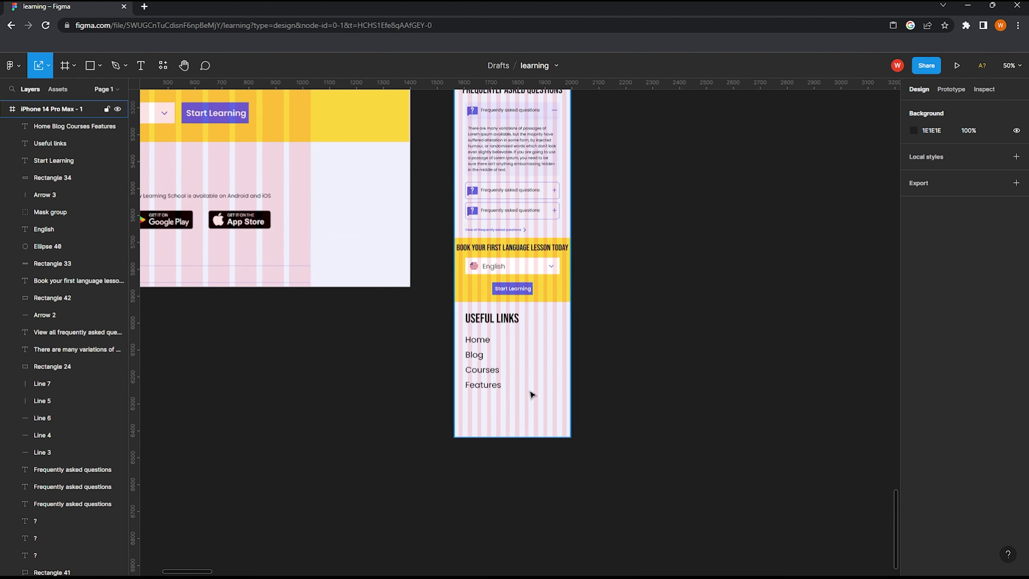
click(445, 370)
scroll(446, 370, down, 1)
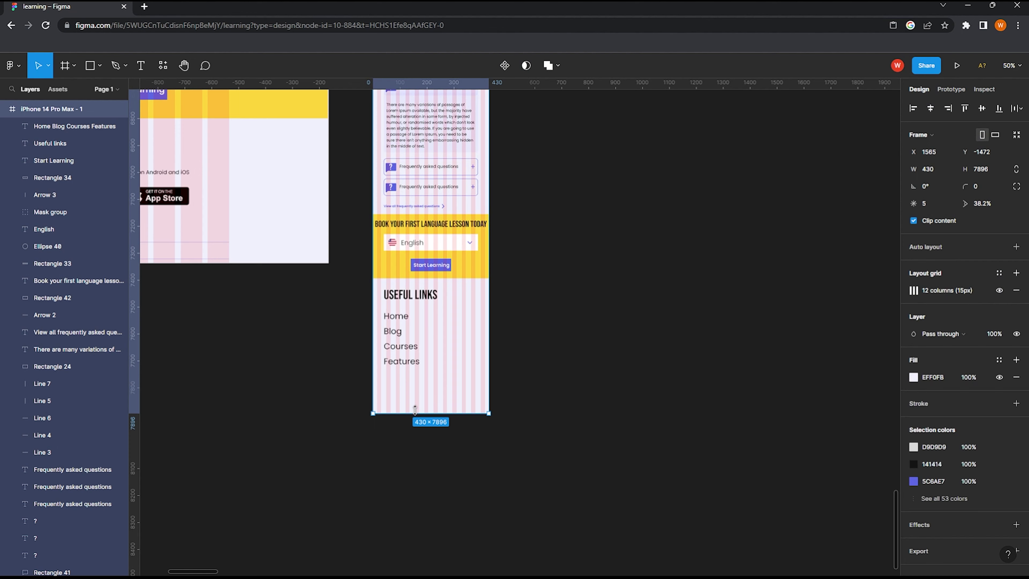
drag(417, 413, 385, 567)
Step: Copy the Education links group in below and scale it proportionally to about 1.93x
scroll(243, 251, down, 3)
scroll(289, 277, down, 1)
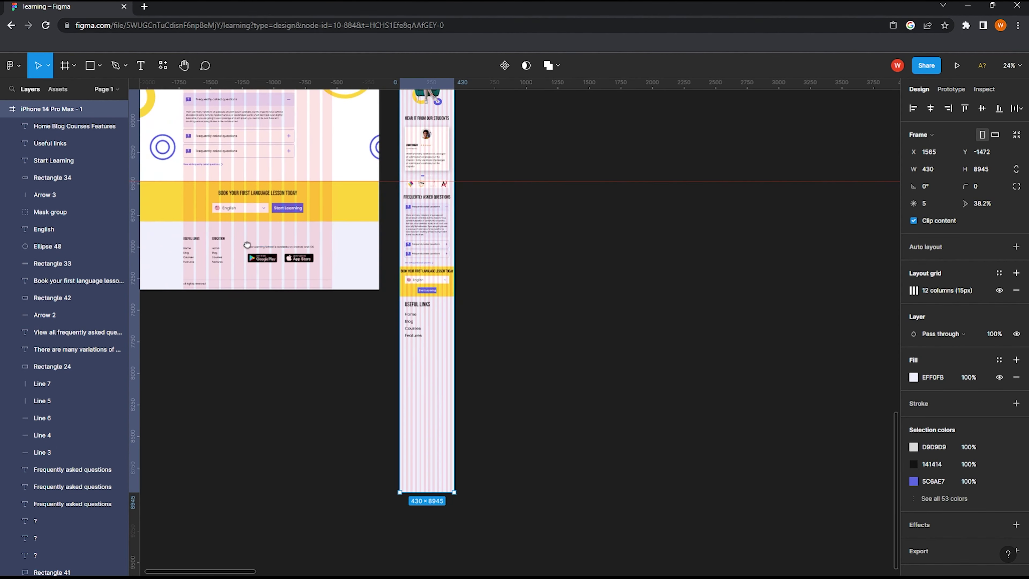
mouse_move(218, 249)
mouse_down()
mouse_move(417, 363)
mouse_move(398, 366)
mouse_up()
scroll(414, 361, up, 5)
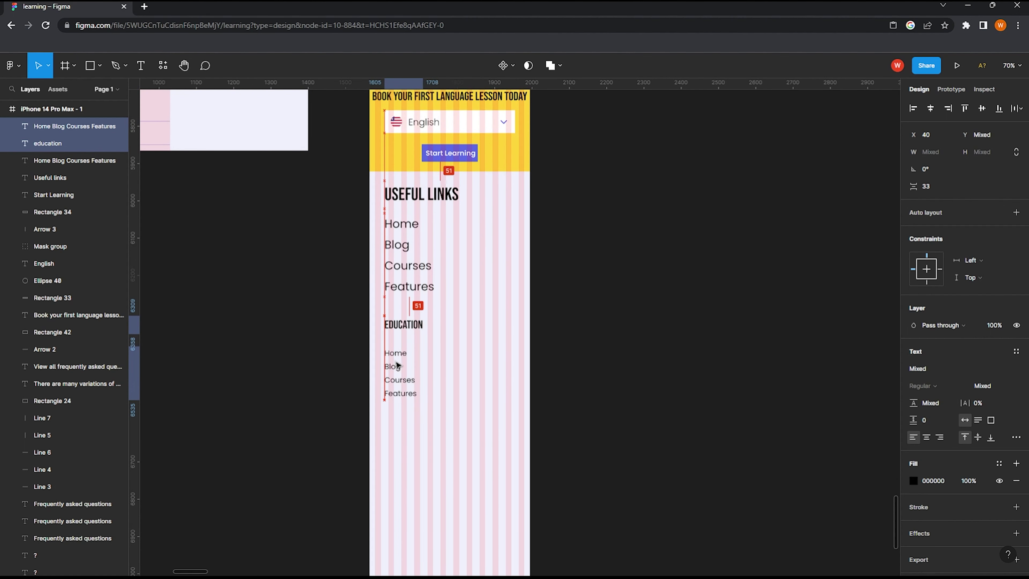
drag(420, 408, 455, 453)
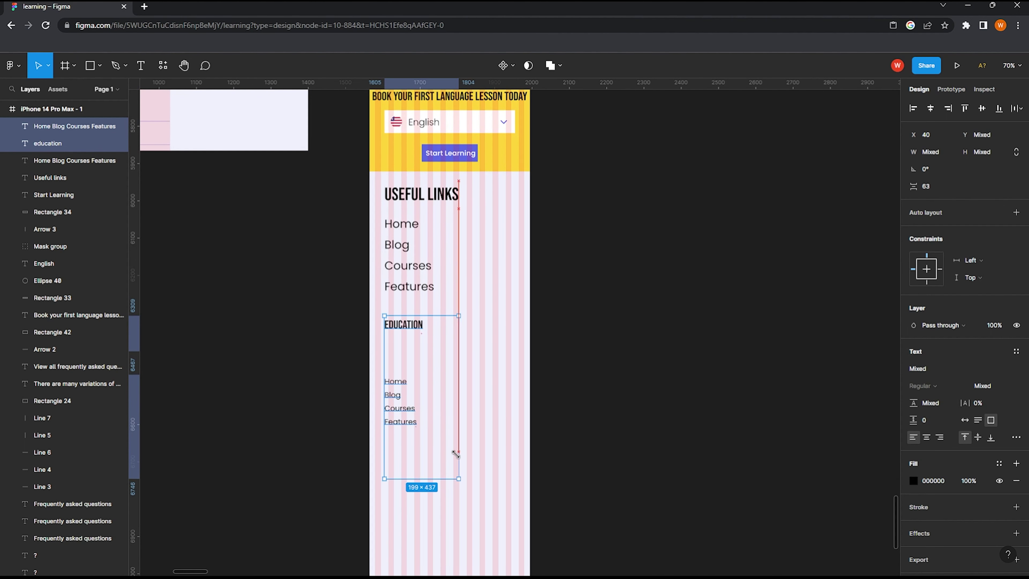
key(ctrl+z)
key(k)
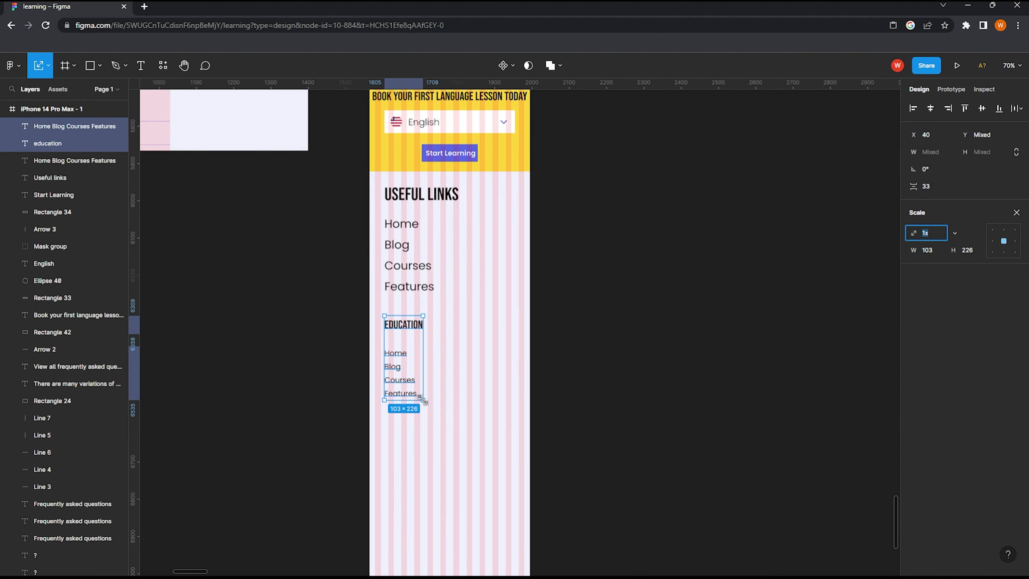
mouse_move(421, 400)
mouse_down()
mouse_move(455, 445)
mouse_move(411, 425)
mouse_up()
click(415, 427)
scroll(466, 393, down, 5)
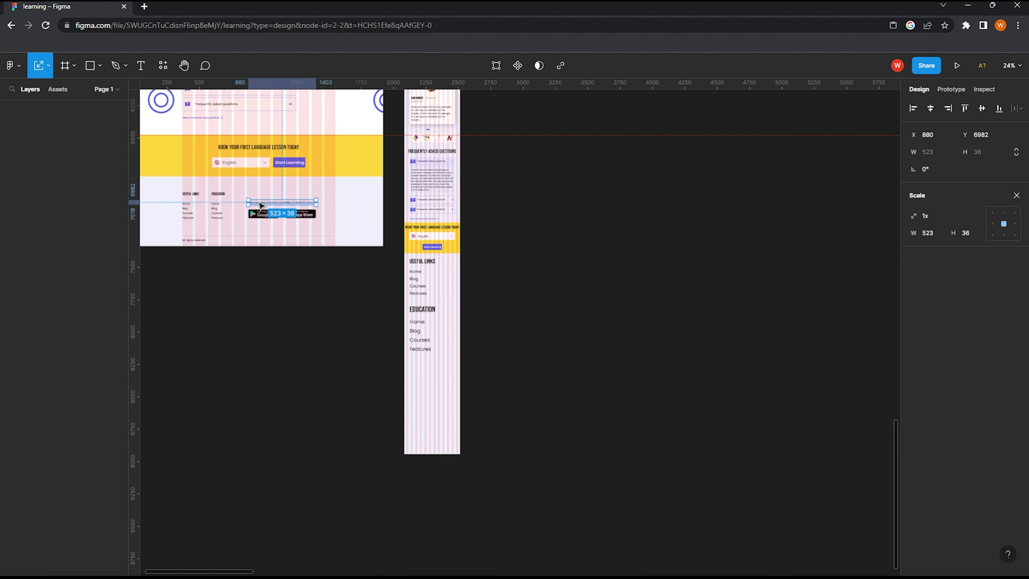
Step: Place the 'available on Android and iOS' sentence in the footer, wrapped to two lines
key(shift+Tab)
scroll(432, 381, up, 2)
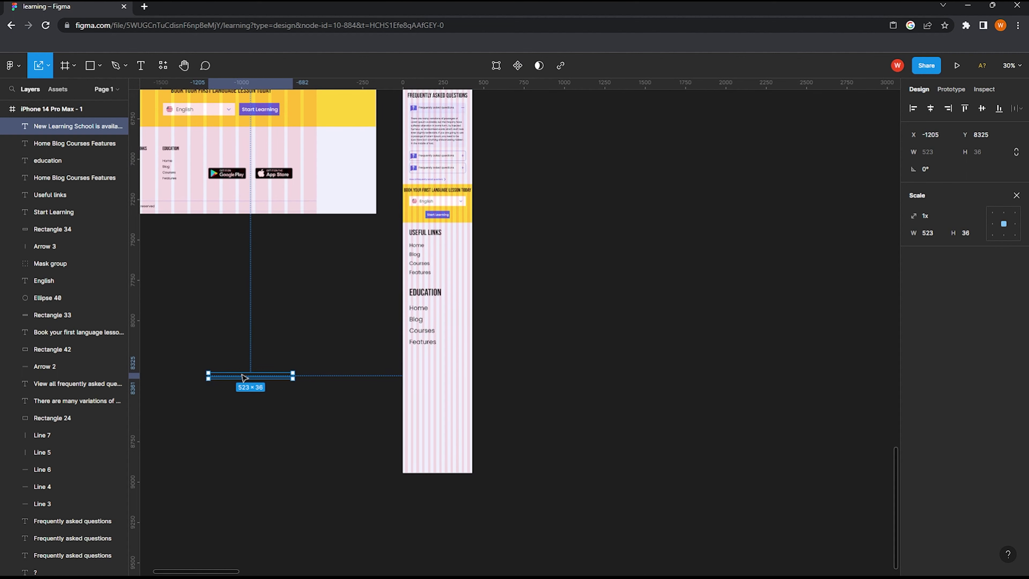
key(ctrl+z)
drag(245, 166, 443, 361)
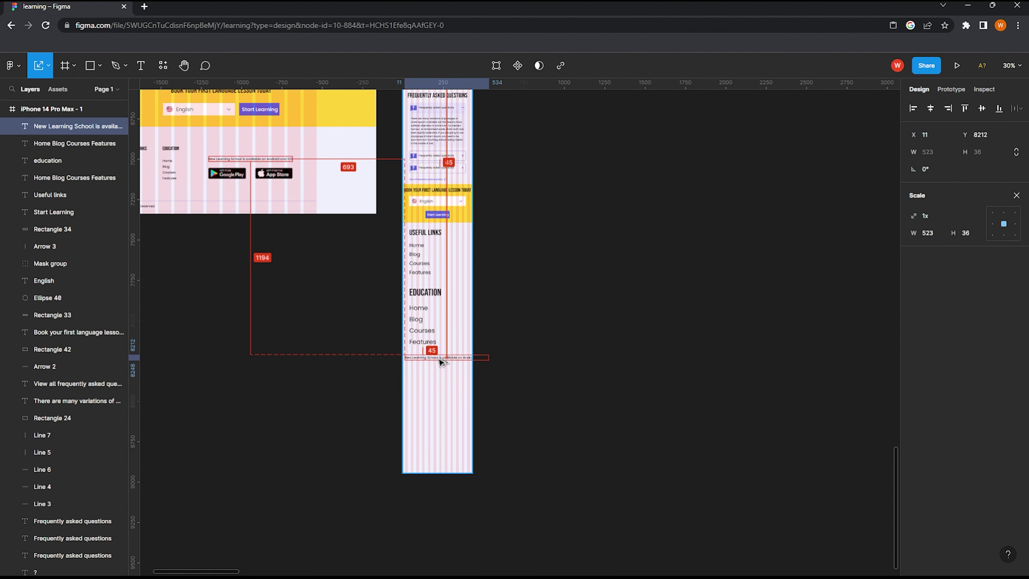
scroll(445, 358, up, 4)
drag(536, 354, 489, 358)
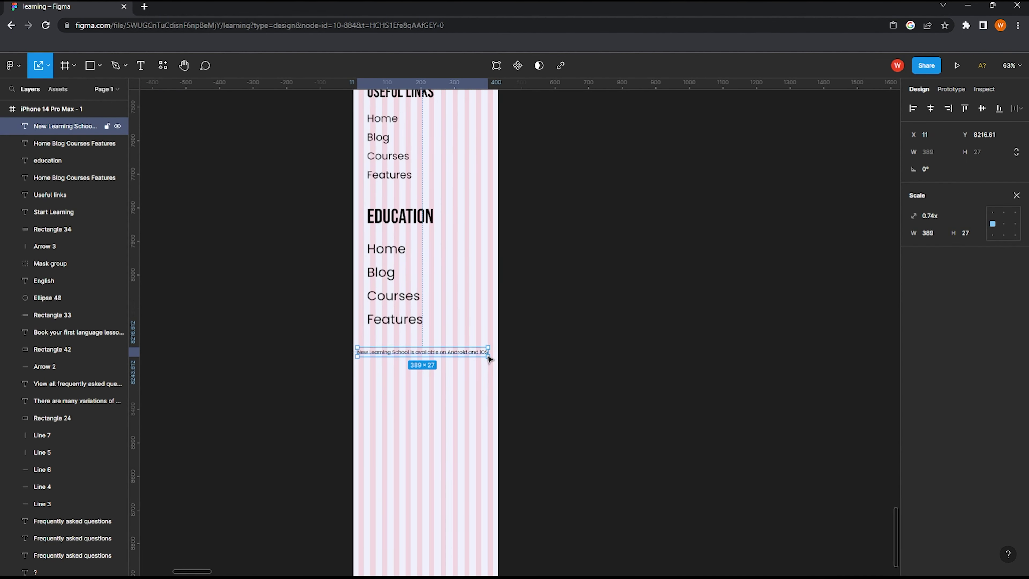
key(ctrl+z)
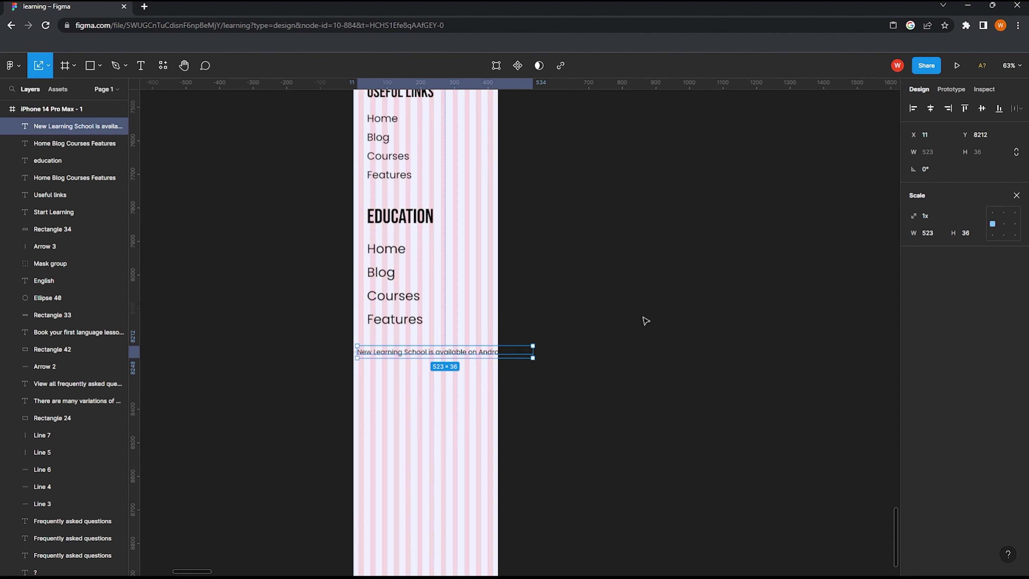
key(v)
drag(534, 351, 467, 356)
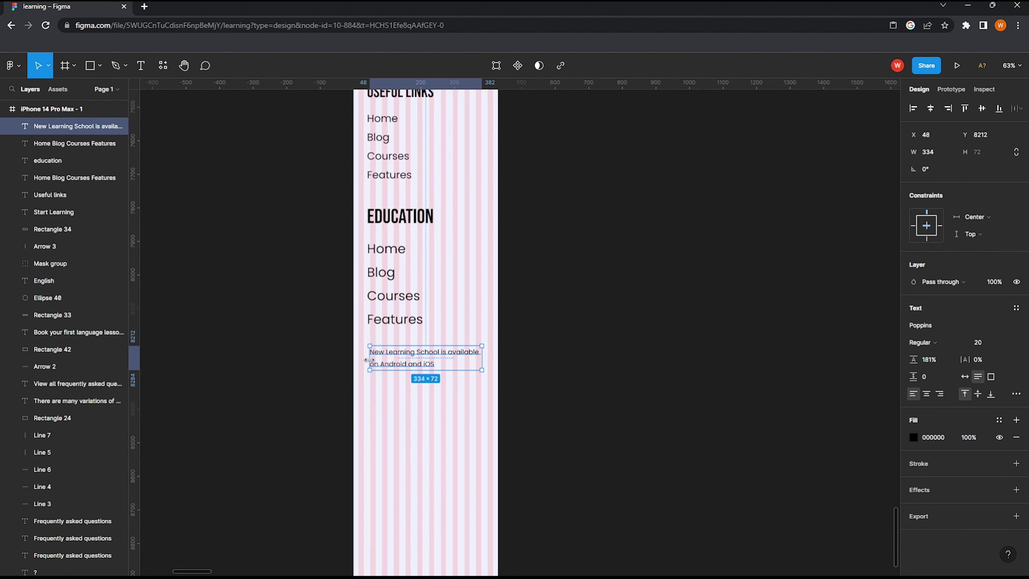
drag(369, 360, 363, 360)
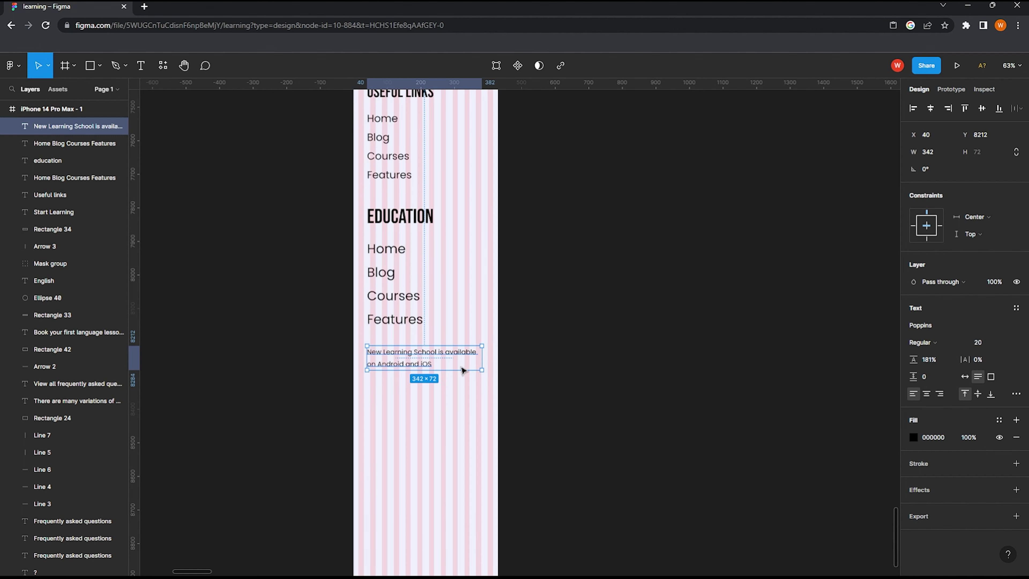
click(589, 362)
Step: Copy the Google Play and App Store badges in, stacked beneath the sentence
scroll(486, 348, down, 3)
scroll(390, 335, down, 2)
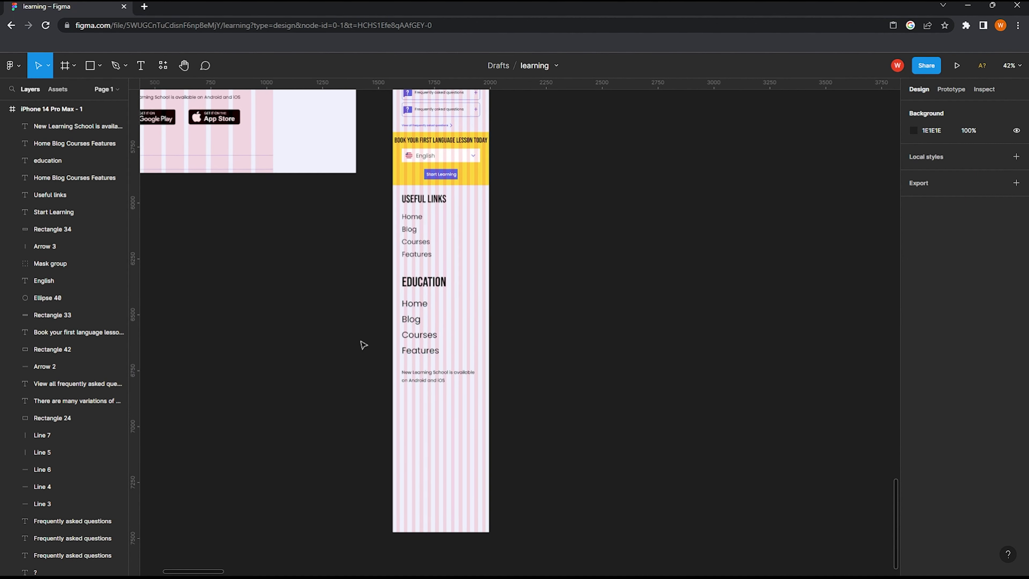
scroll(360, 345, down, 1)
scroll(358, 344, down, 1)
mouse_move(239, 196)
mouse_down()
mouse_move(189, 173)
mouse_move(402, 387)
mouse_move(421, 388)
mouse_move(383, 424)
mouse_move(377, 412)
mouse_up()
scroll(420, 395, up, 1)
scroll(420, 396, up, 3)
click(420, 395)
click(476, 381)
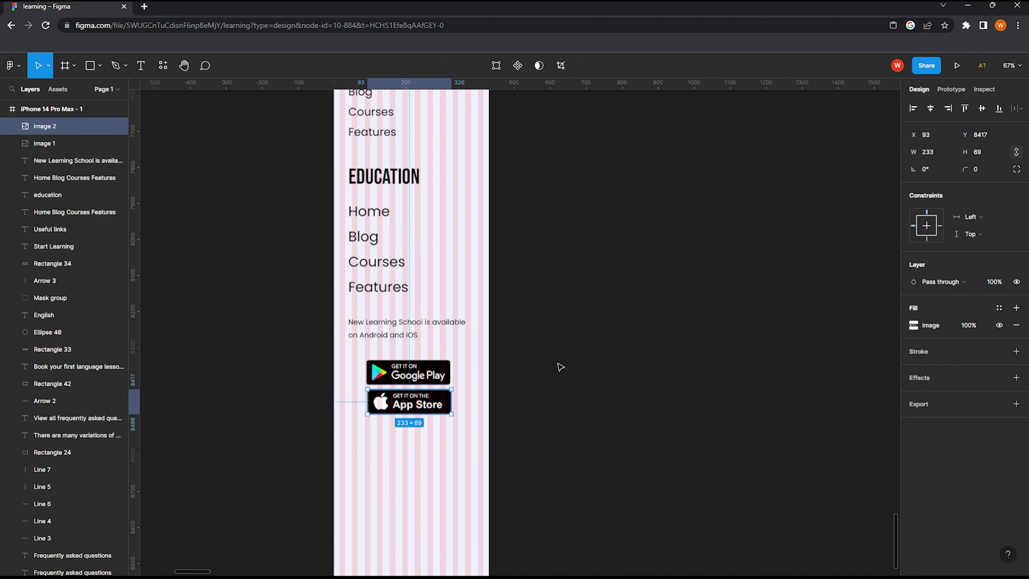
scroll(560, 367, down, 5)
Step: Copy All rights reserved and its divider lines into the phone, shortening the lines to fit
click(222, 224)
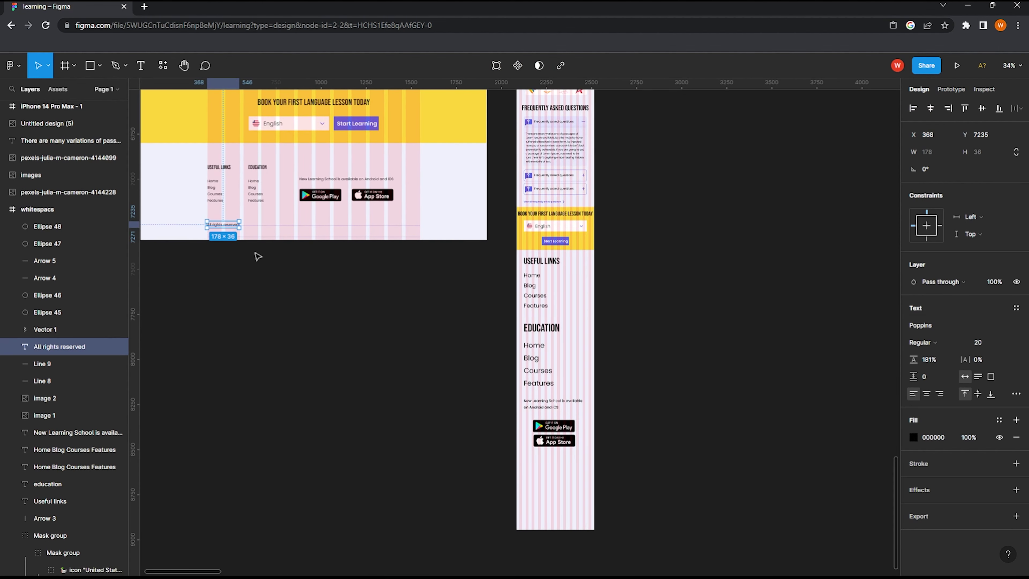
mouse_move(311, 302)
mouse_down()
mouse_move(243, 220)
mouse_move(569, 466)
mouse_up()
scroll(570, 466, up, 5)
drag(433, 426, 468, 425)
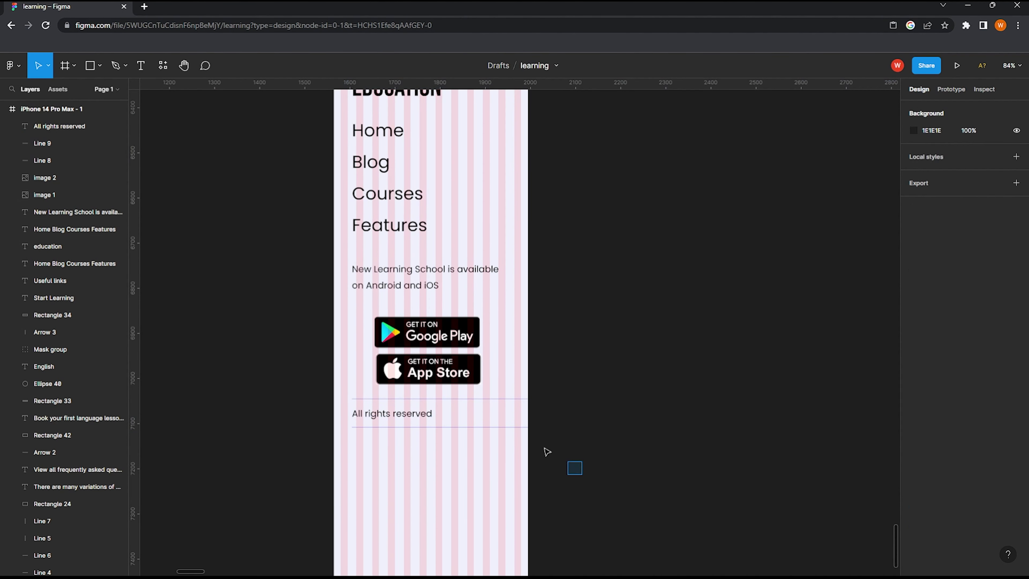
drag(886, 422, 564, 415)
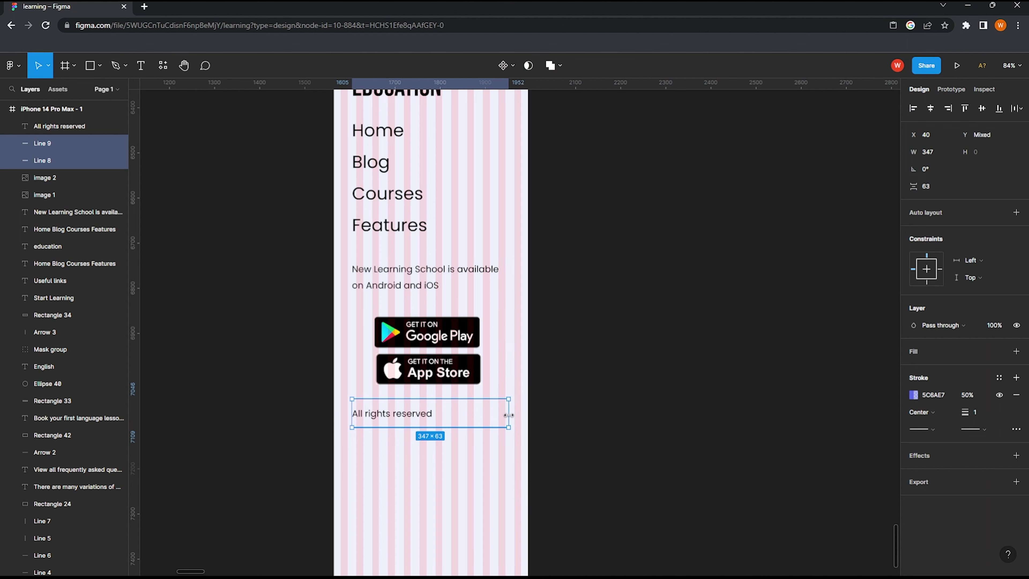
Step: Move the lower divider line up to sit just below All rights reserved
click(593, 421)
scroll(477, 420, down, 3)
scroll(438, 427, down, 3)
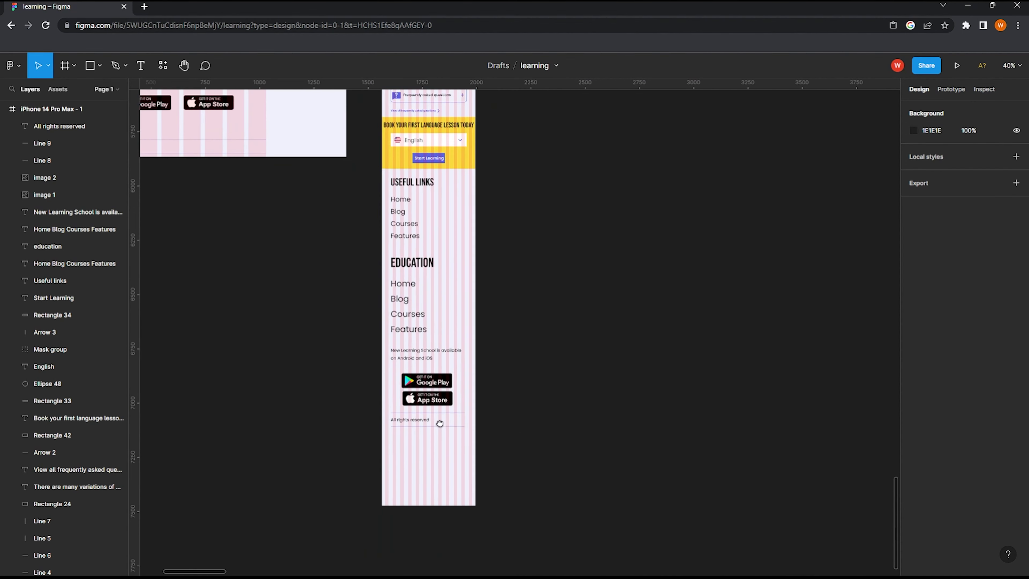
click(401, 416)
click(1006, 342)
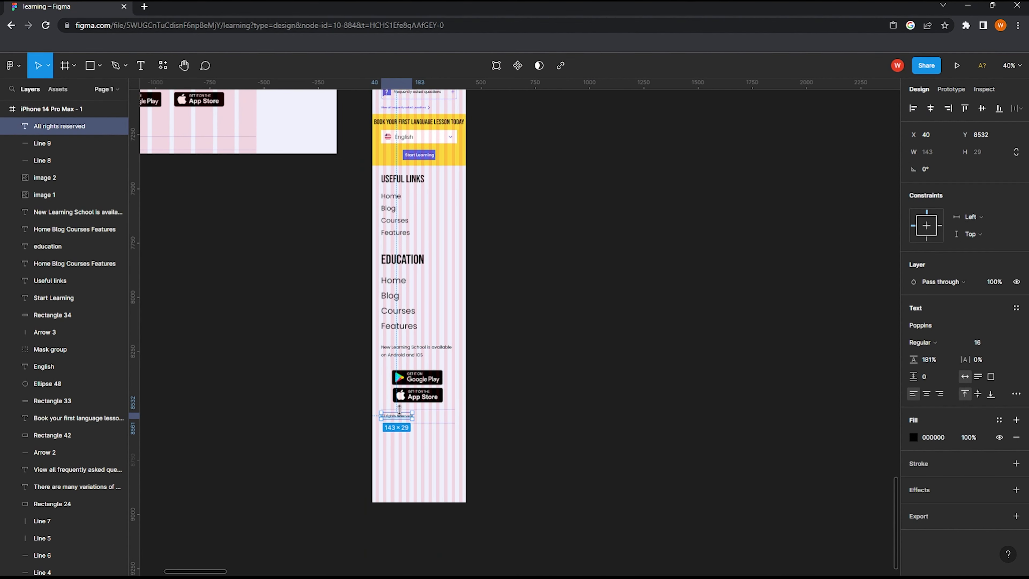
scroll(418, 443, up, 5)
click(446, 415)
drag(446, 415, 447, 404)
click(460, 370)
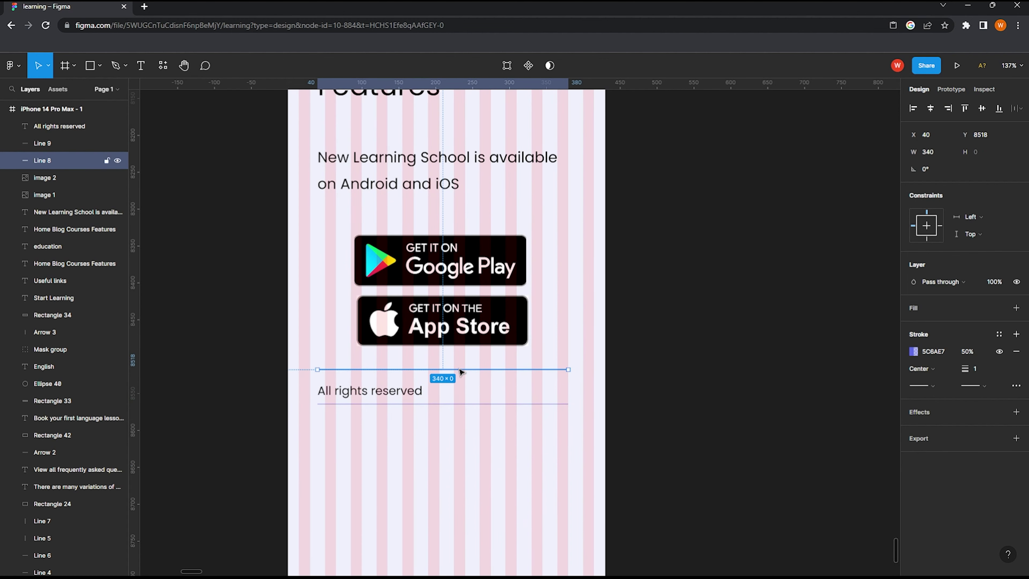
click(473, 393)
Step: Shorten the iPhone frame to 8572 tall so it ends below the footer
ctrl+scroll(473, 393, down, 5)
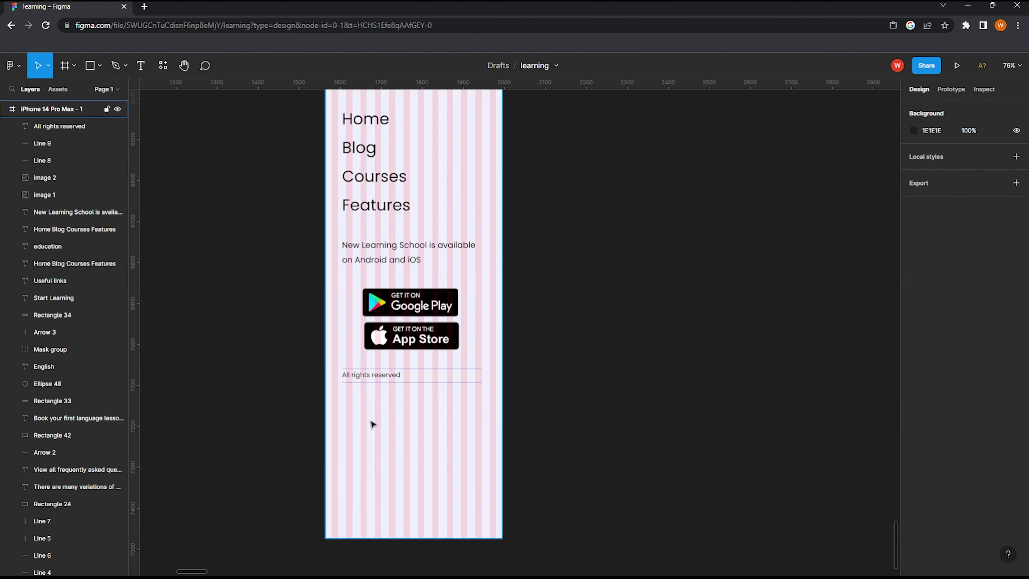
click(376, 531)
drag(370, 537, 372, 386)
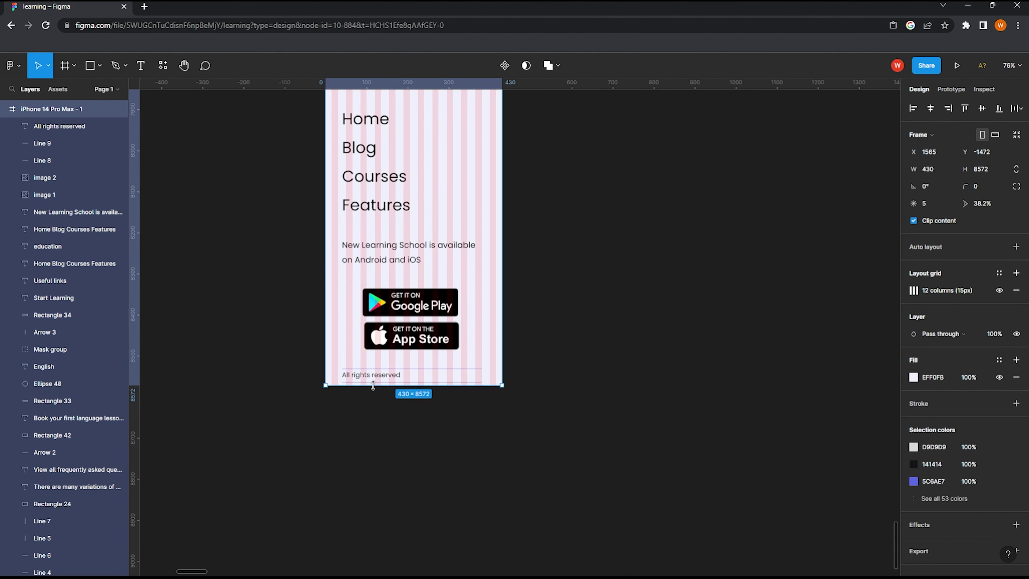
ctrl+scroll(373, 385, down, 2)
click(421, 390)
ctrl+scroll(422, 390, down, 3)
Step: Set both Home/Blog/Courses/Features link lists to font size 24
ctrl+scroll(443, 285, down, 2)
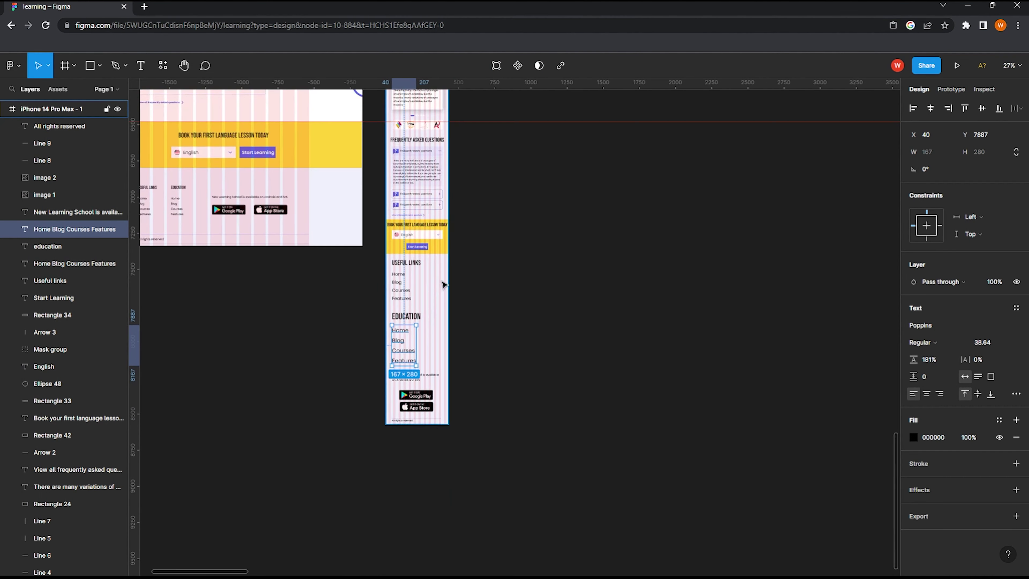
scroll(444, 285, up, 3)
scroll(443, 285, down, 2)
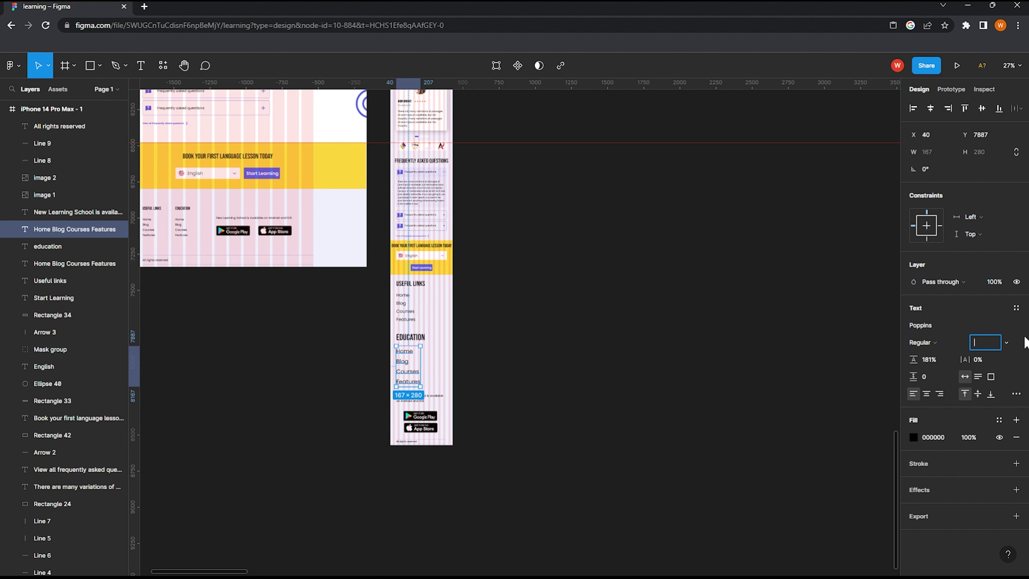
ctrl+scroll(415, 387, up, 3)
ctrl+scroll(414, 388, up, 2)
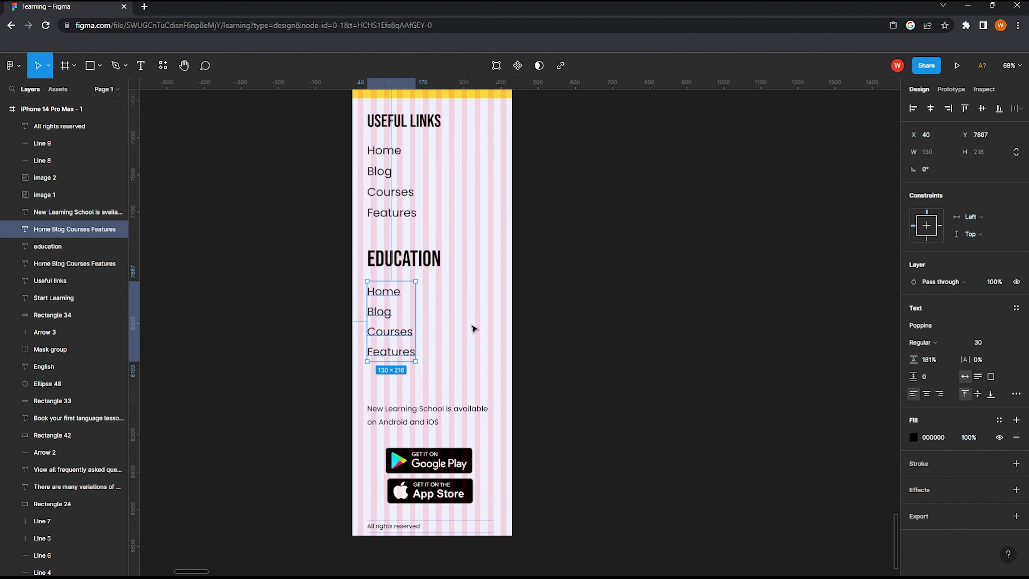
click(402, 212)
click(1004, 343)
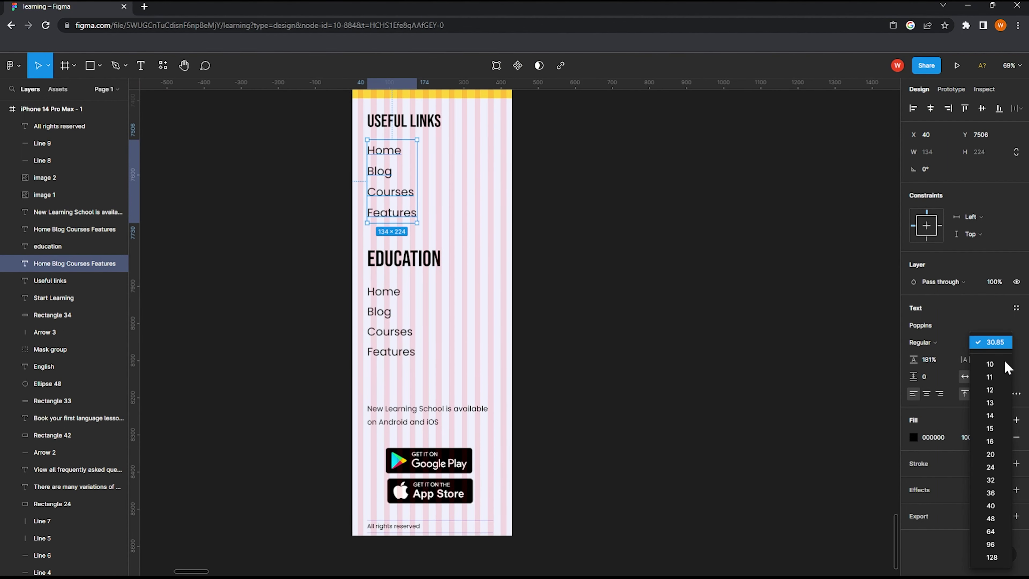
click(1002, 471)
click(377, 349)
click(1004, 343)
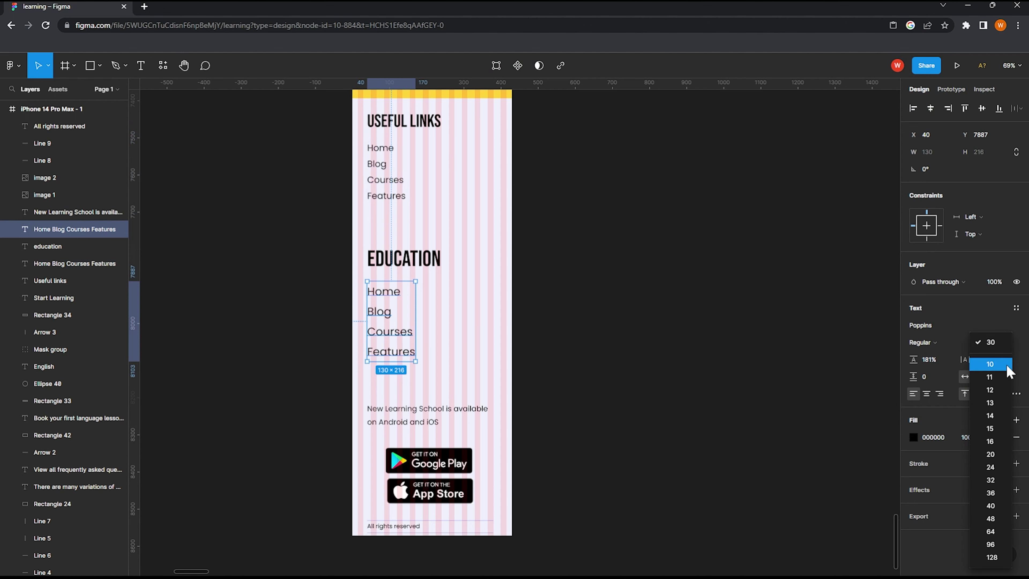
click(996, 469)
Step: Set the EDUCATION heading to size 40 and move the Education block up closer
mouse_move(474, 384)
mouse_down()
mouse_move(356, 237)
mouse_move(393, 230)
mouse_up()
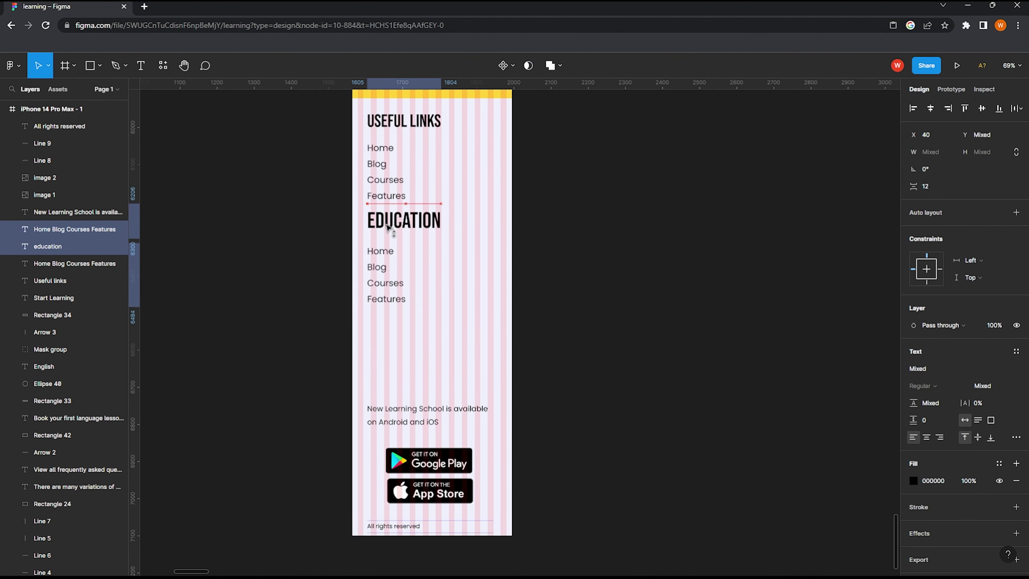
click(393, 230)
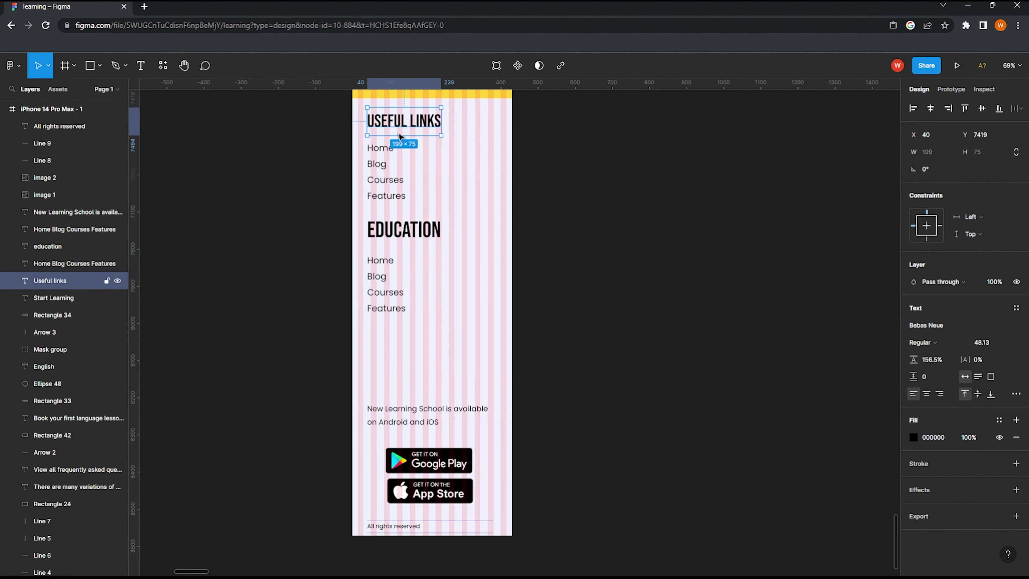
text(40)
key(Return)
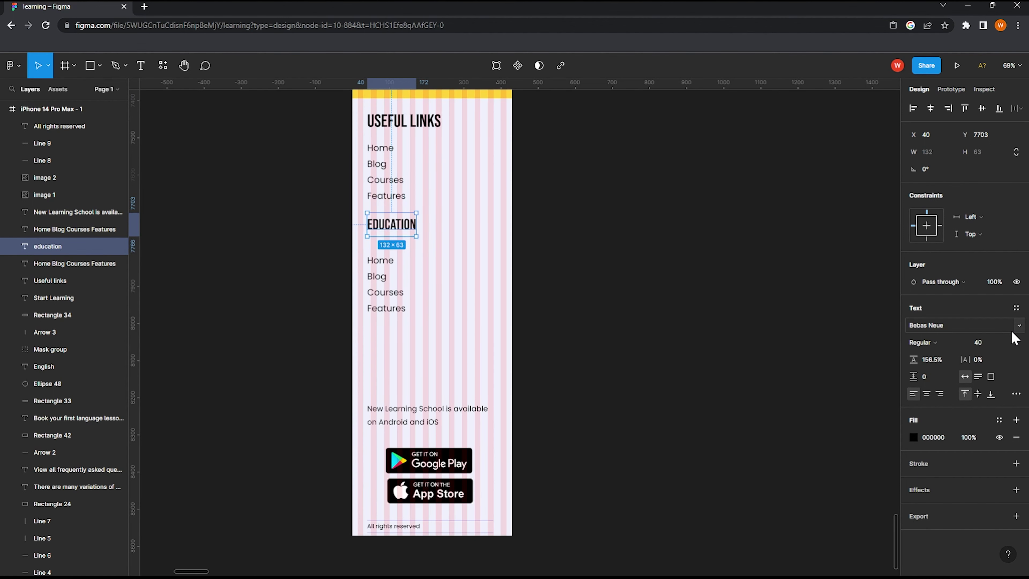
click(405, 122)
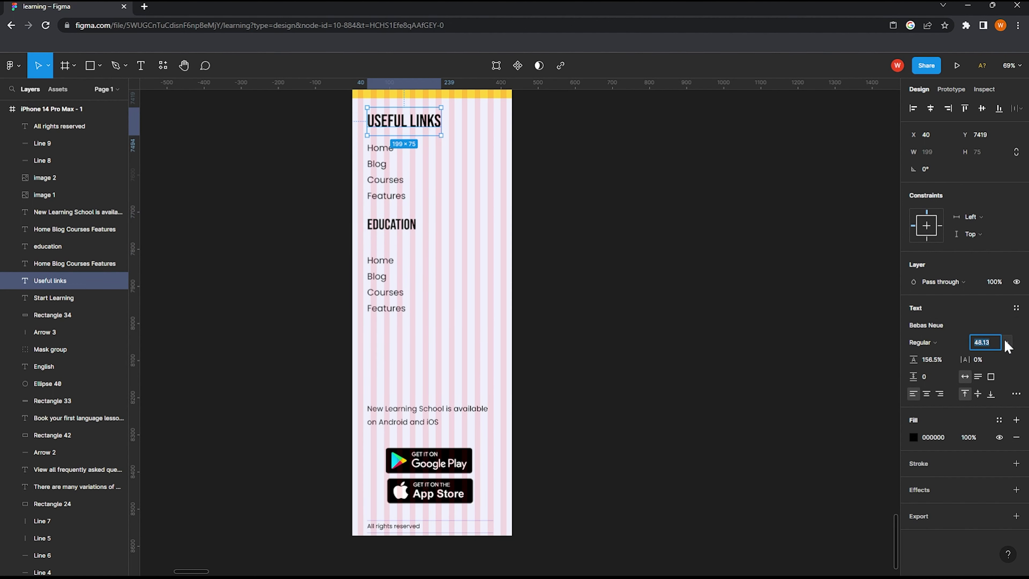
scroll(385, 269, up, 2)
click(450, 230)
click(382, 187)
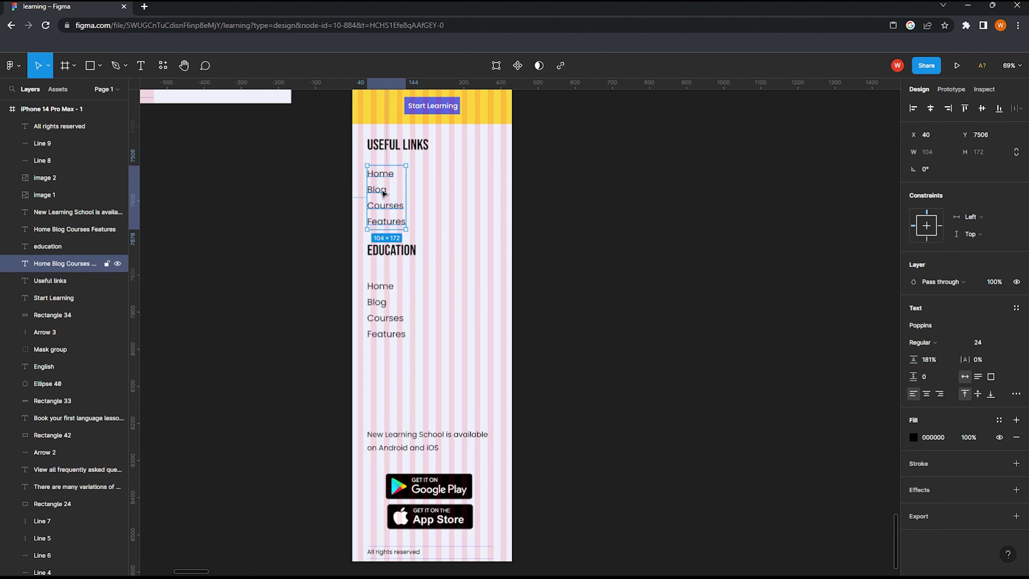
click(469, 346)
mouse_move(379, 302)
mouse_down()
mouse_move(378, 285)
mouse_move(394, 293)
mouse_up()
shift+click(390, 250)
click(420, 349)
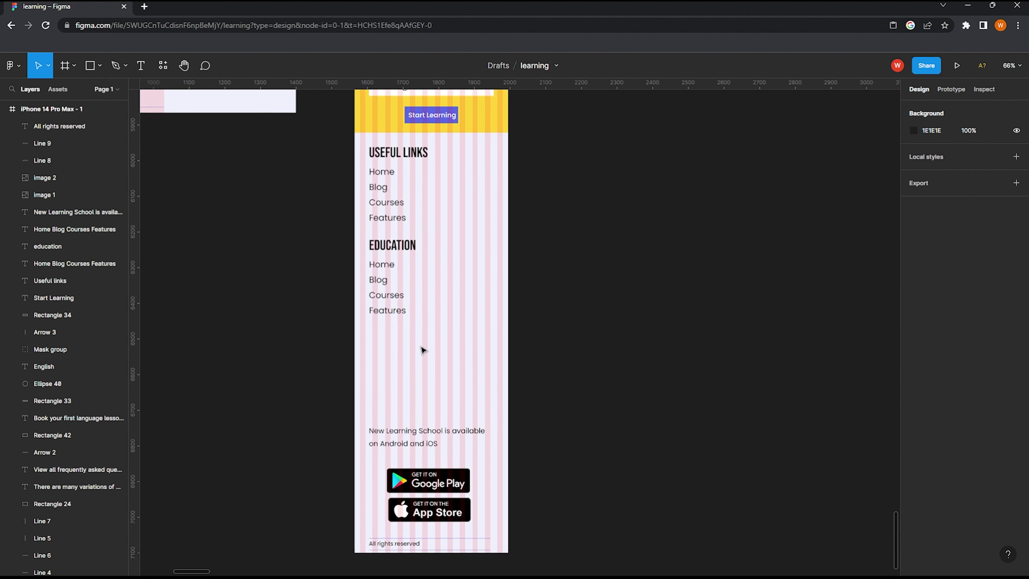
Step: Move the app text, badges and copyright up under the links and make the availability line Bold
scroll(321, 325, down, 3)
drag(322, 325, 490, 511)
drag(420, 436, 420, 343)
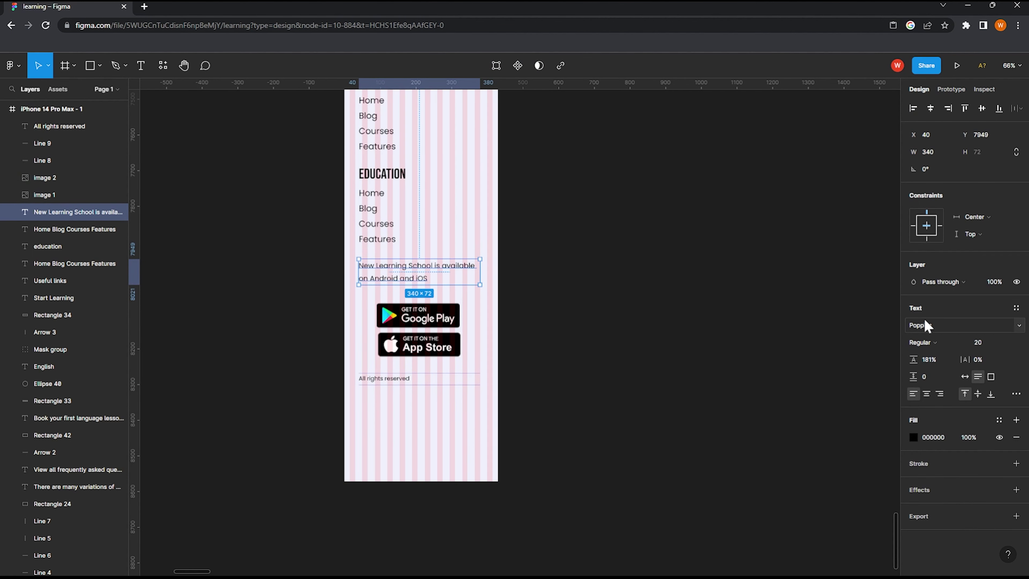
click(928, 342)
click(940, 369)
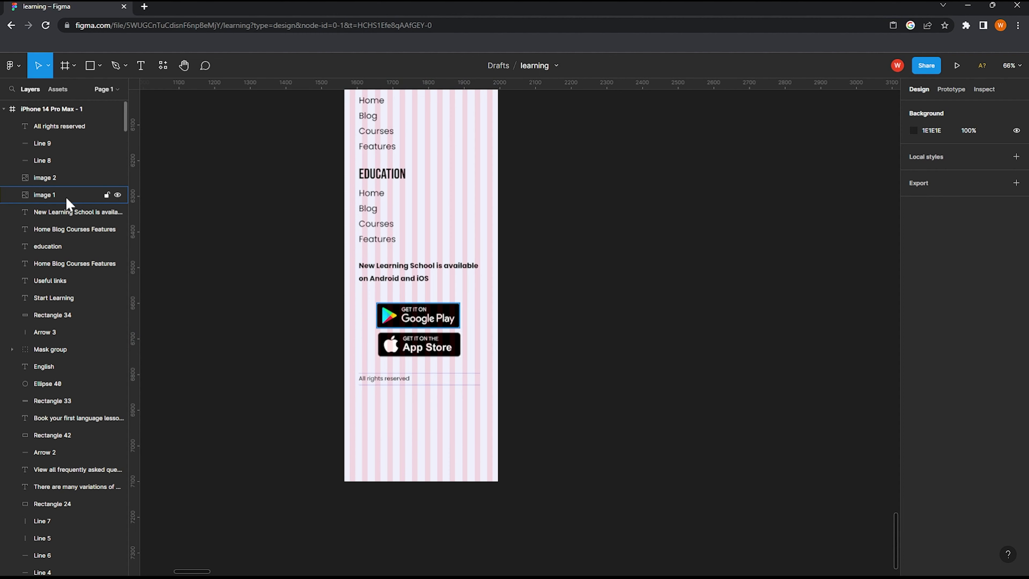
click(444, 438)
scroll(393, 388, up, 1)
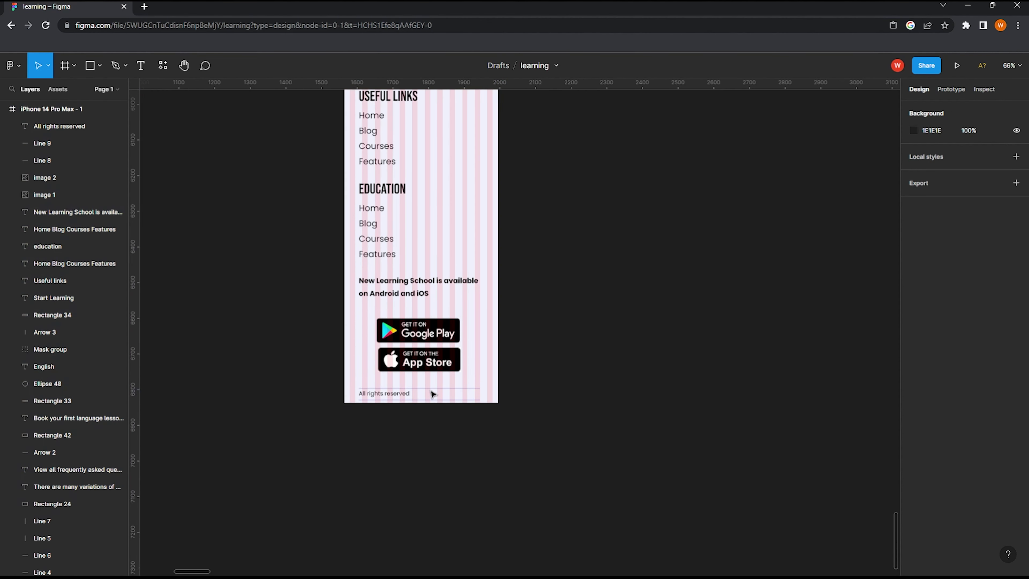
scroll(452, 361, down, 3)
scroll(522, 234, down, 2)
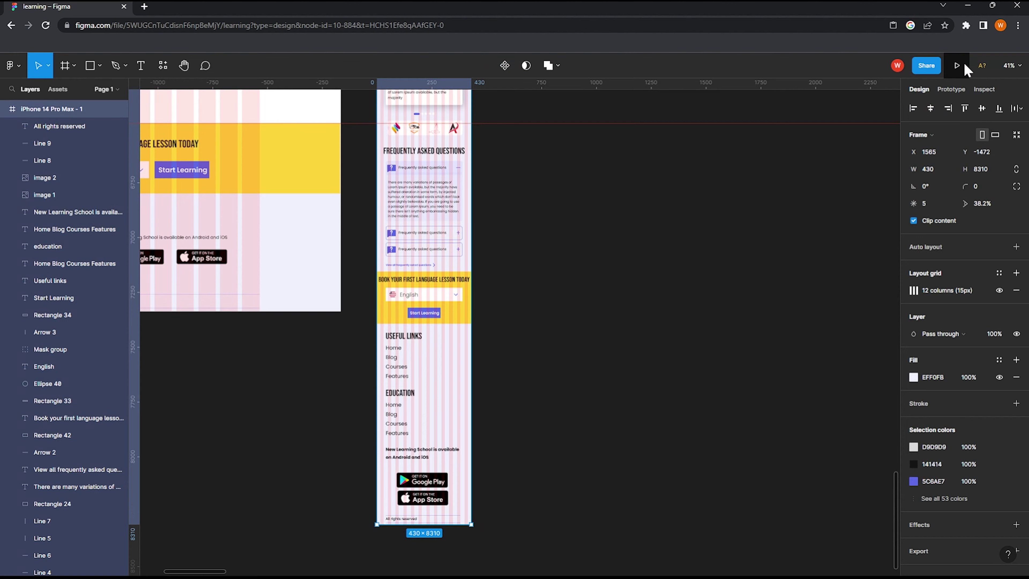
Step: Play the iPhone 14 Pro Max frame as a prototype and scroll from the hero down to the store badges
click(963, 66)
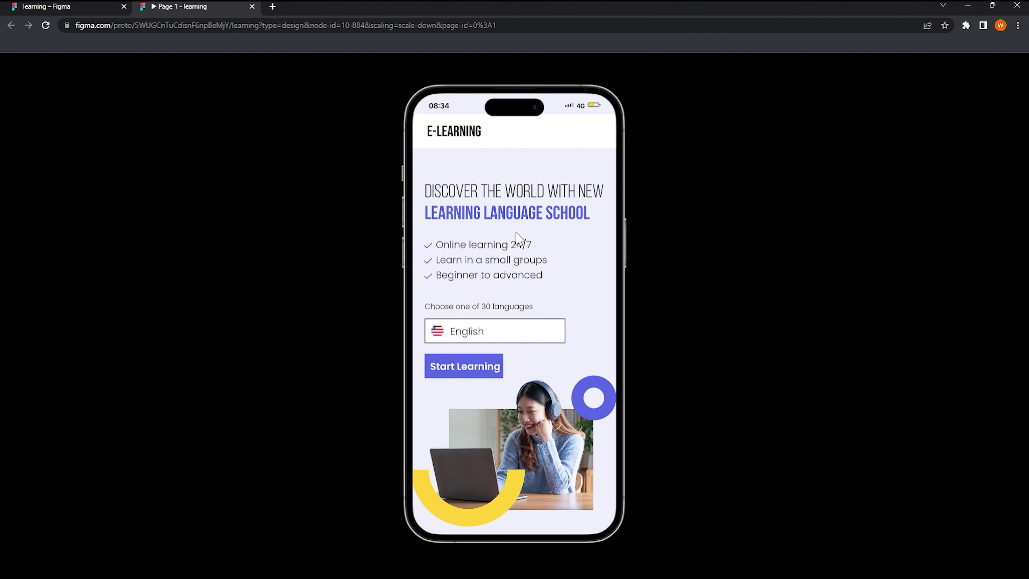
scroll(517, 236, down, 4)
scroll(515, 231, down, 4)
scroll(515, 231, down, 1)
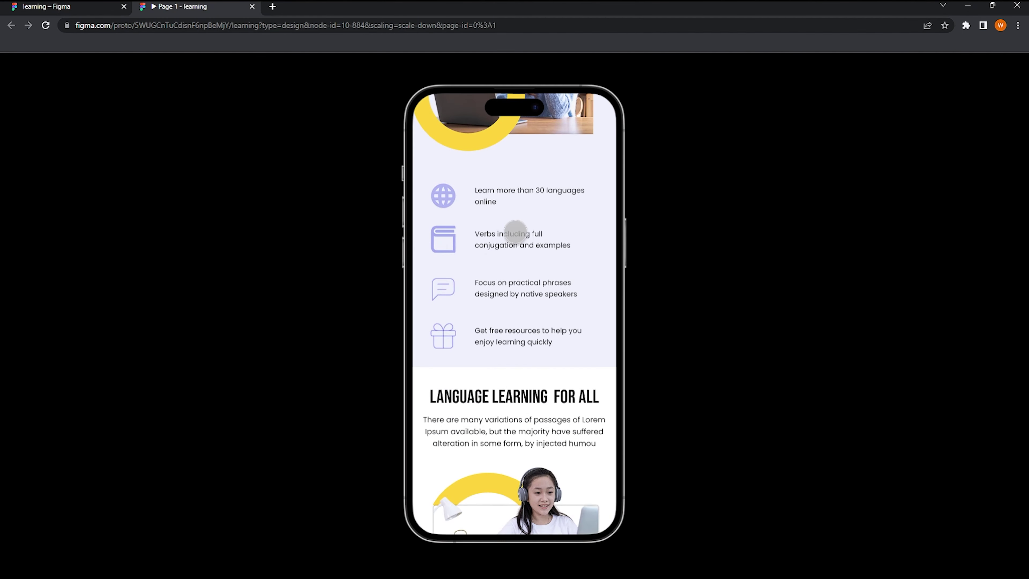
scroll(515, 231, down, 8)
scroll(515, 231, down, 5)
scroll(515, 231, down, 3)
scroll(515, 231, down, 2)
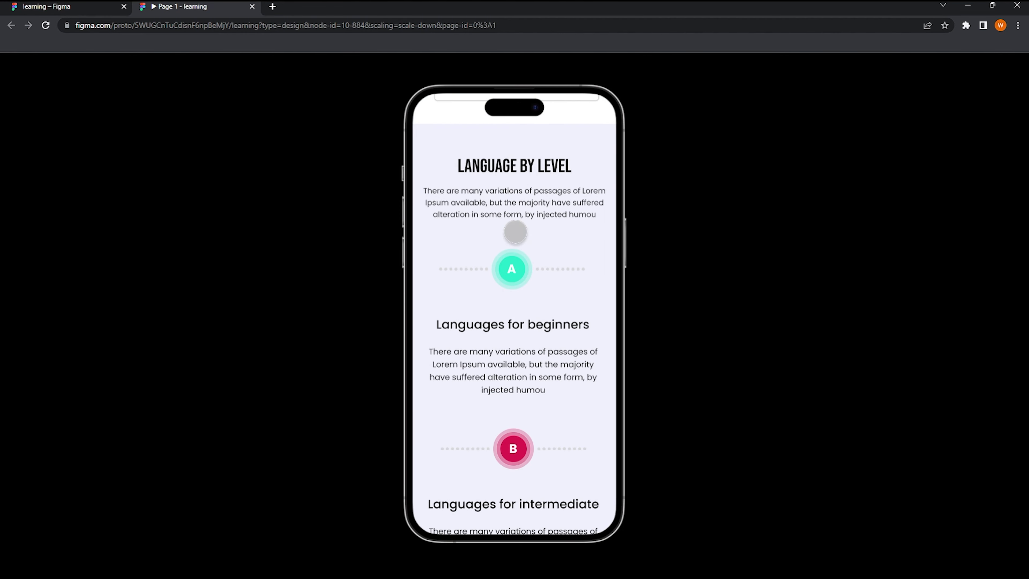
scroll(515, 232, down, 3)
scroll(515, 231, down, 5)
scroll(515, 231, down, 3)
scroll(516, 232, down, 5)
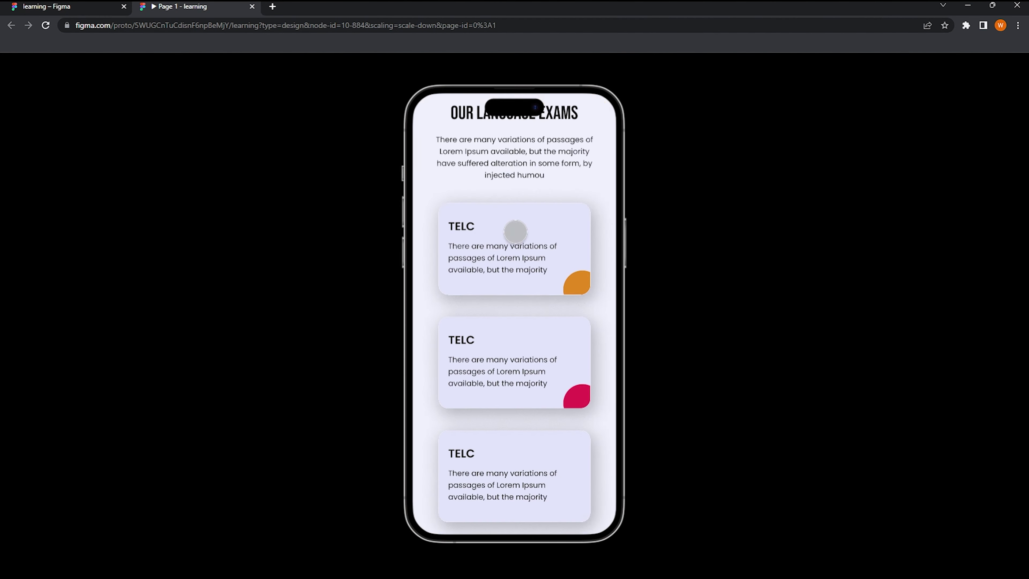
scroll(515, 232, down, 5)
scroll(515, 232, down, 5)
scroll(515, 232, down, 4)
scroll(515, 232, down, 3)
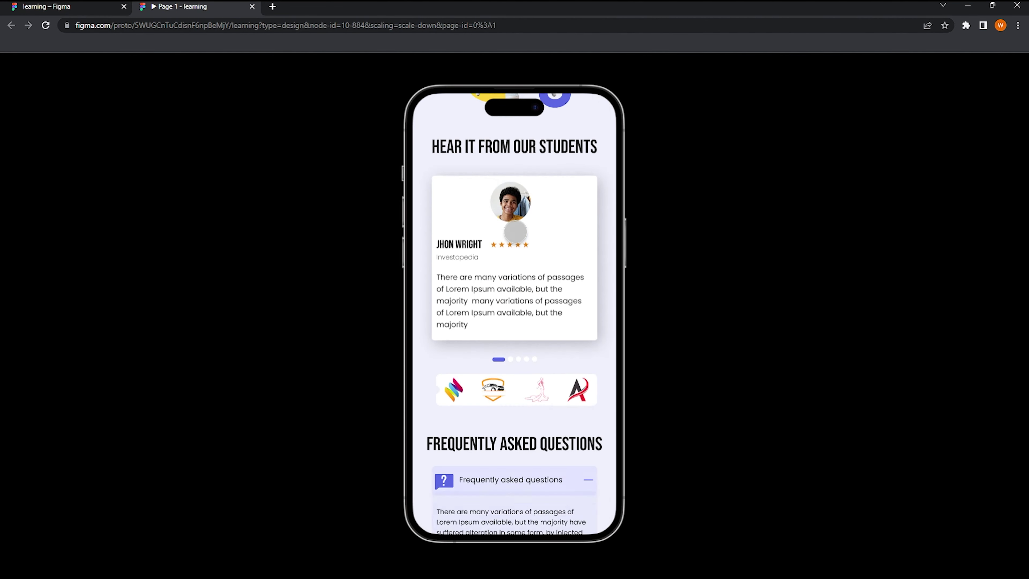
scroll(515, 232, down, 4)
scroll(515, 231, down, 5)
scroll(515, 232, down, 4)
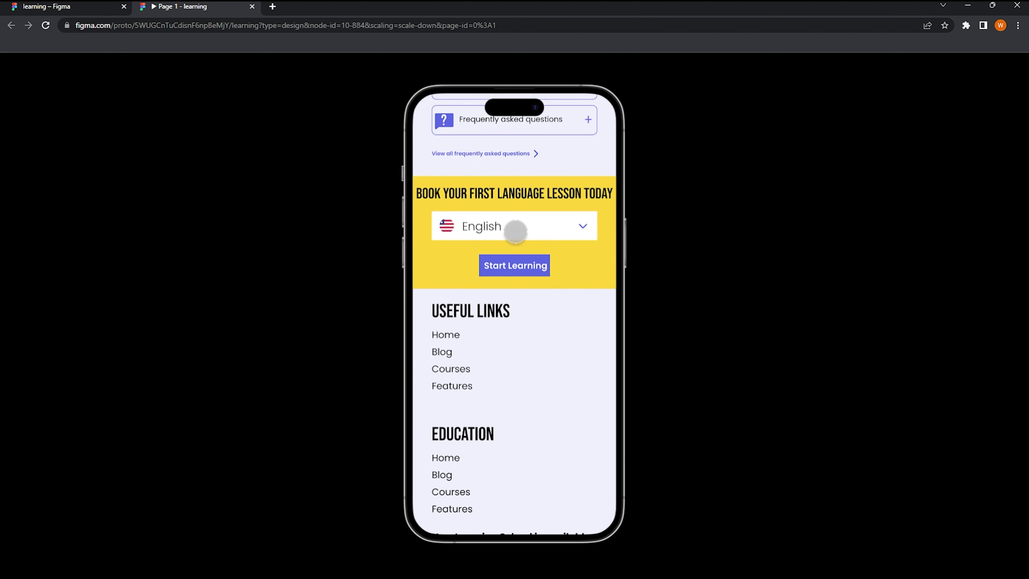
scroll(515, 233, down, 3)
scroll(515, 235, down, 1)
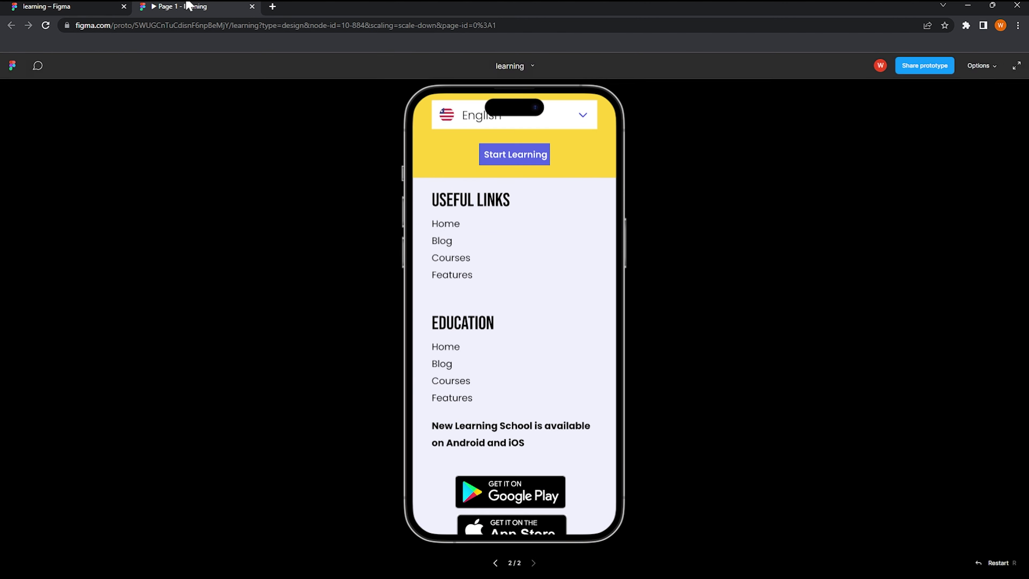